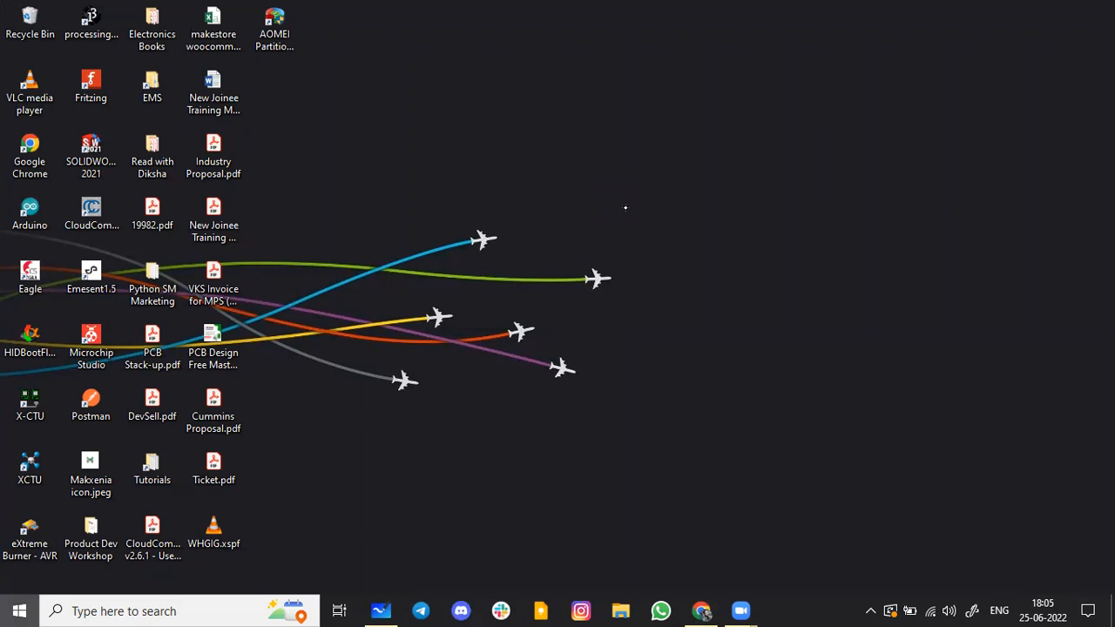
# Launch EAGLE from the Windows desktop
pyautogui.press('super')
pyautogui.write('r')
pyautogui.press('BackSpace')
pyautogui.write('eagle')
pyautogui.press('Return')
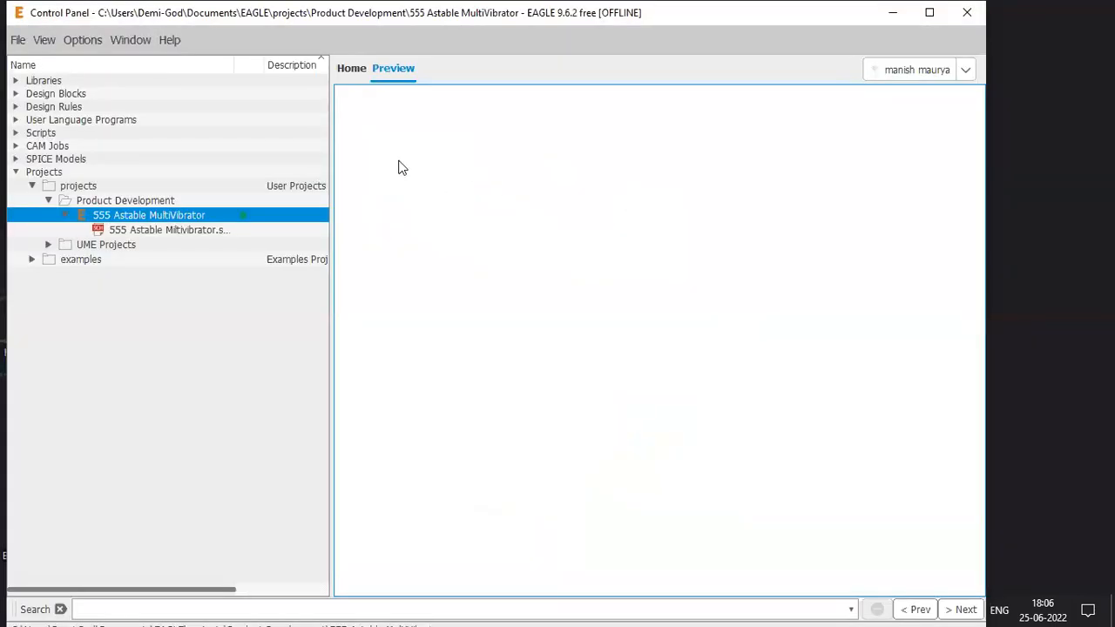
# Open the 555 Astable Miltivibrator schematic from the 555 Astable MultiVibrator project in the Product Development folder
pyautogui.click(128, 218)
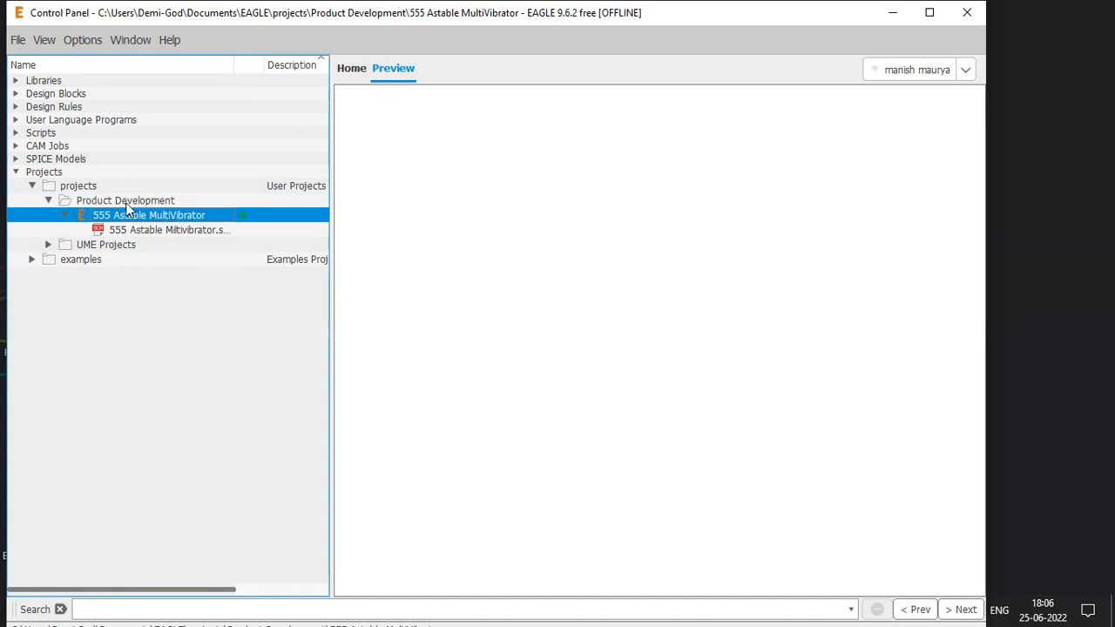
pyautogui.click(114, 199)
pyautogui.click(129, 215)
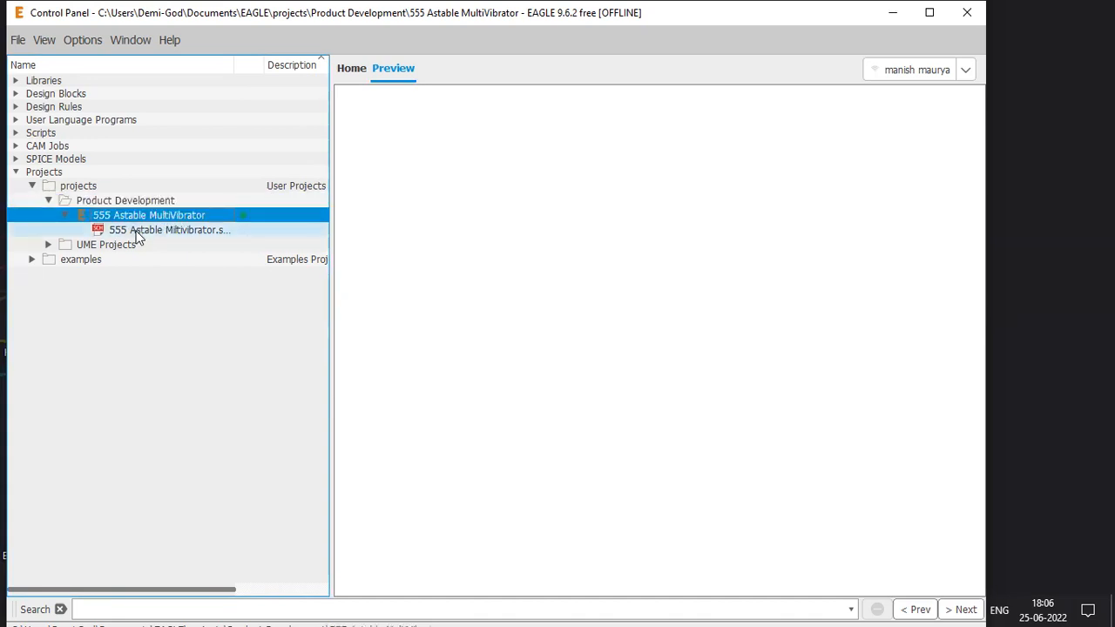
pyautogui.click(136, 232)
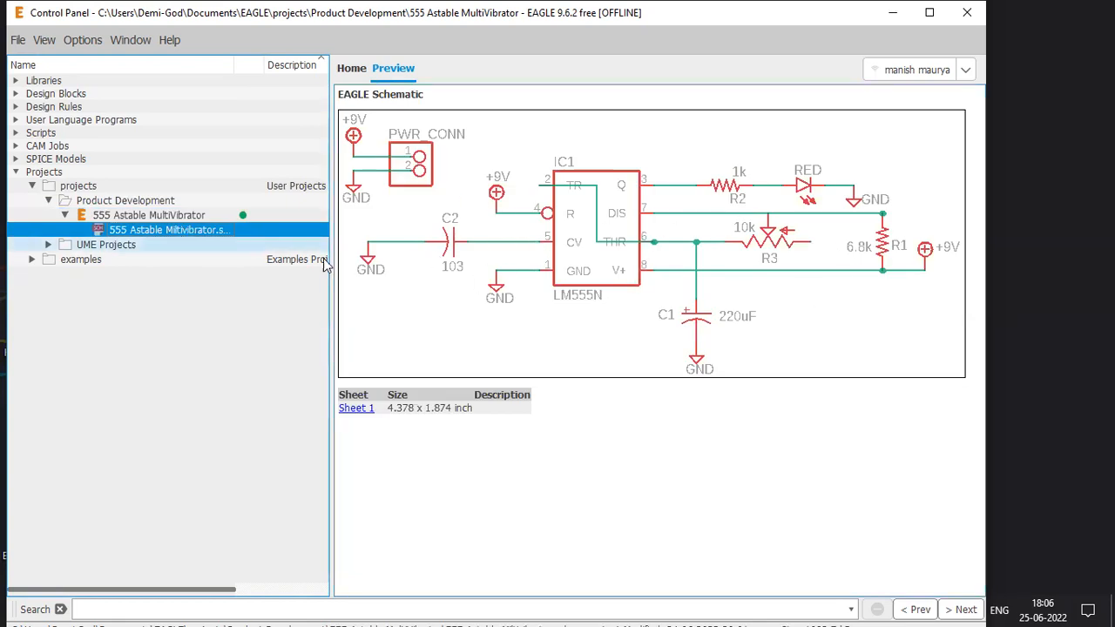
pyautogui.doubleClick(174, 233)
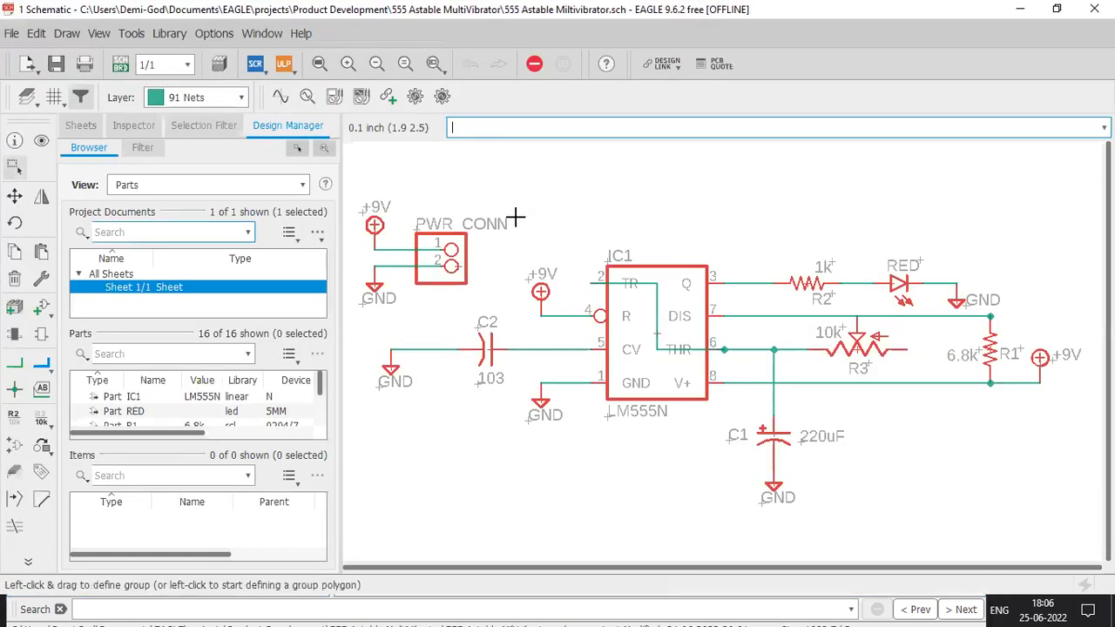
pyautogui.scroll(-4, 684, 322)
pyautogui.scroll(2, 676, 324)
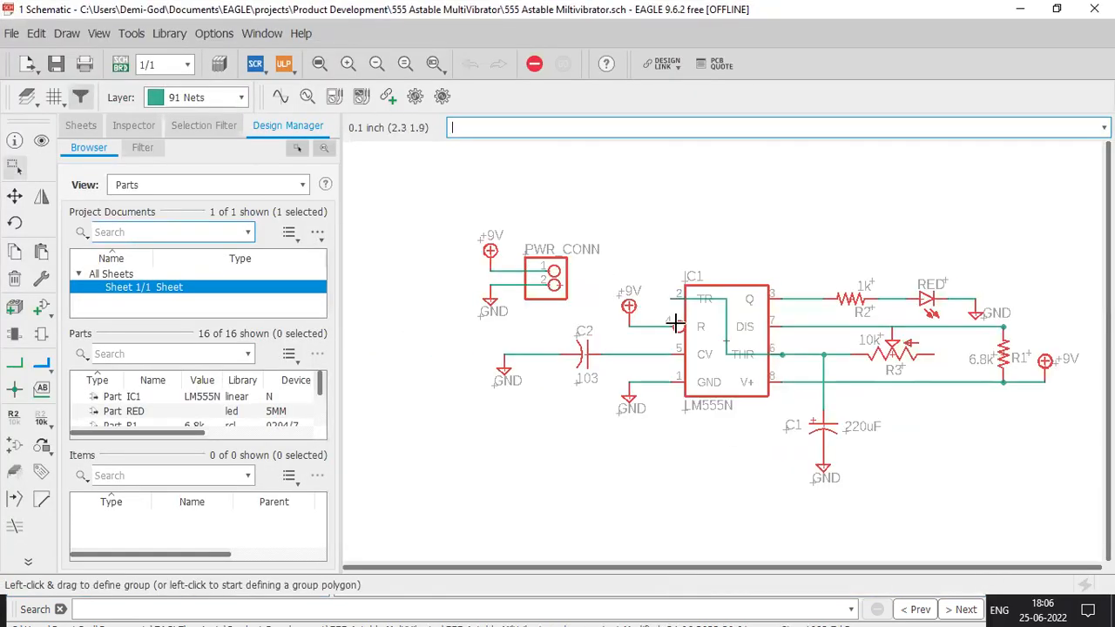
pyautogui.scroll(-1, 676, 323)
pyautogui.scroll(2, 676, 323)
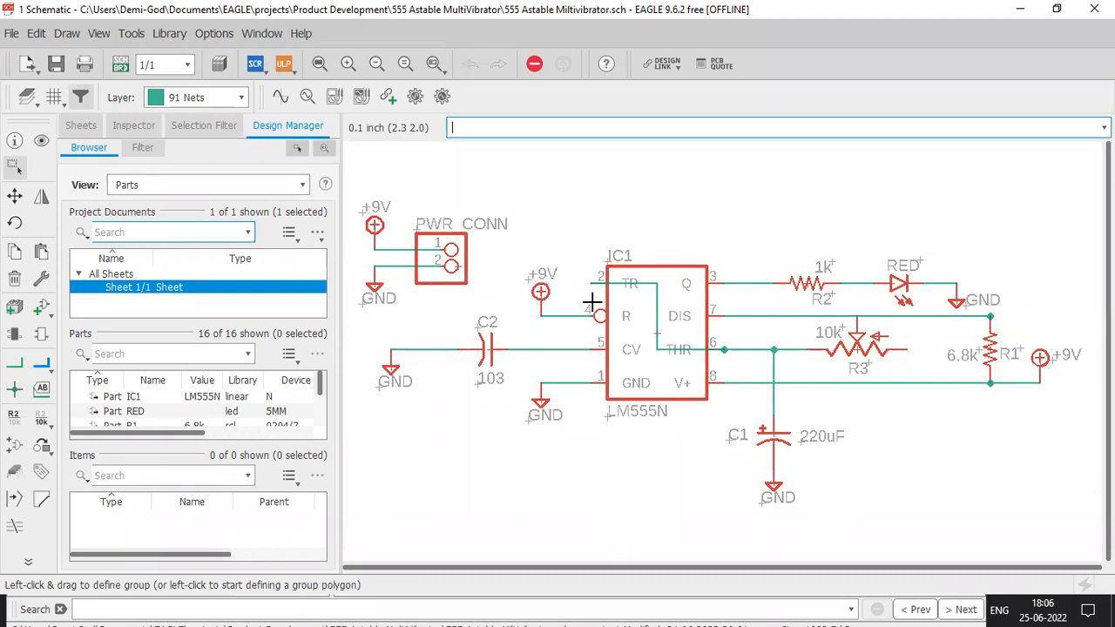
# Run the electrical rule check (ERC) on the 555 astable schematic
pyautogui.click(12, 563)
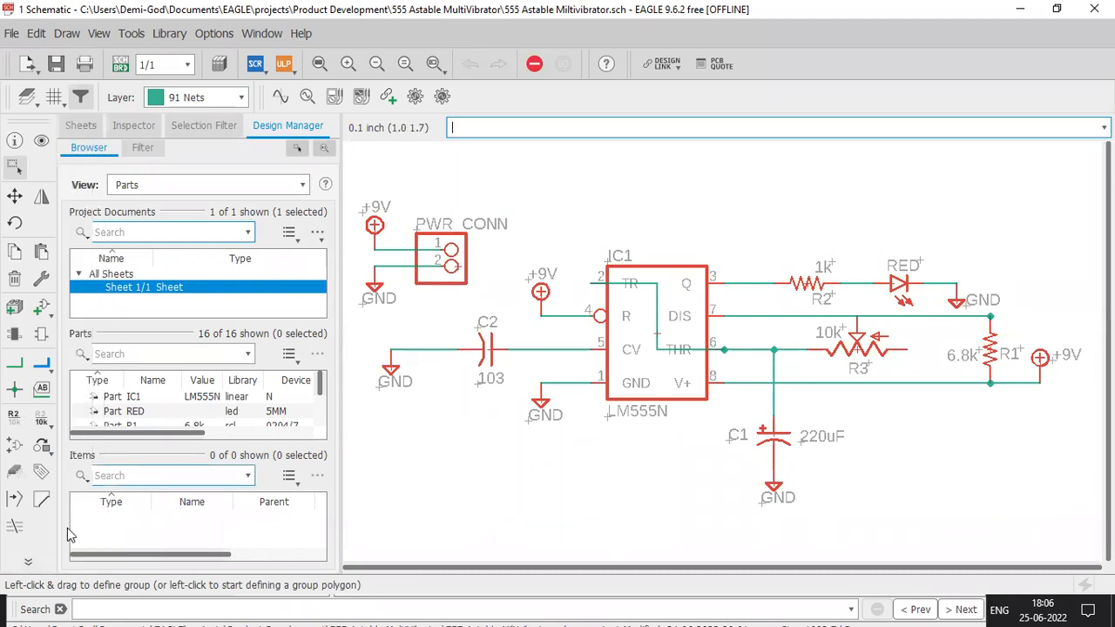
pyautogui.click(31, 563)
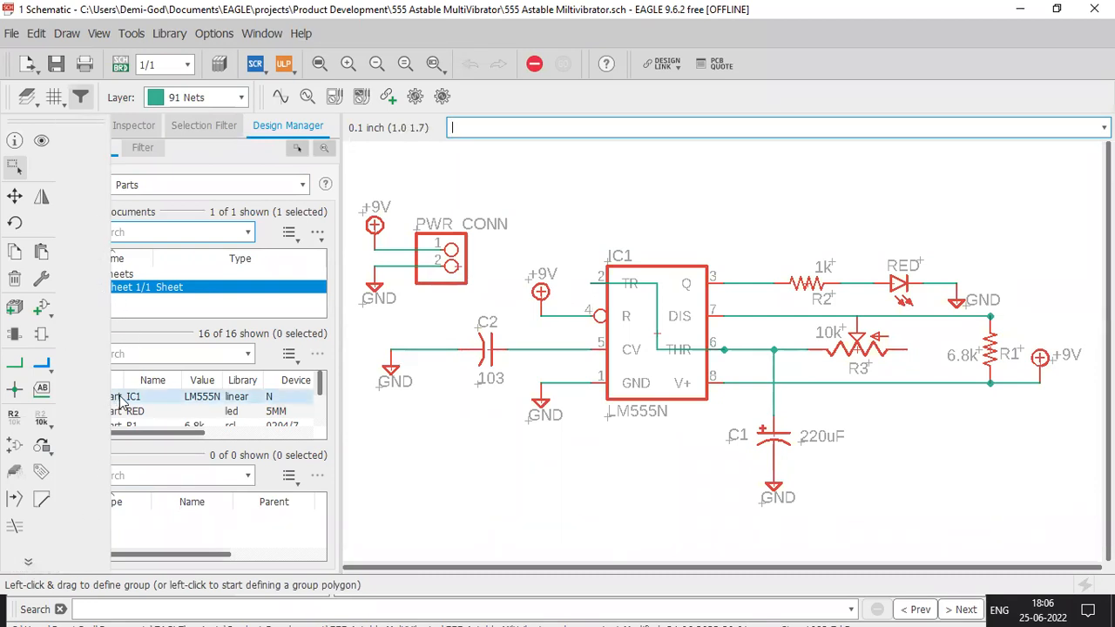
pyautogui.click(28, 563)
pyautogui.click(67, 338)
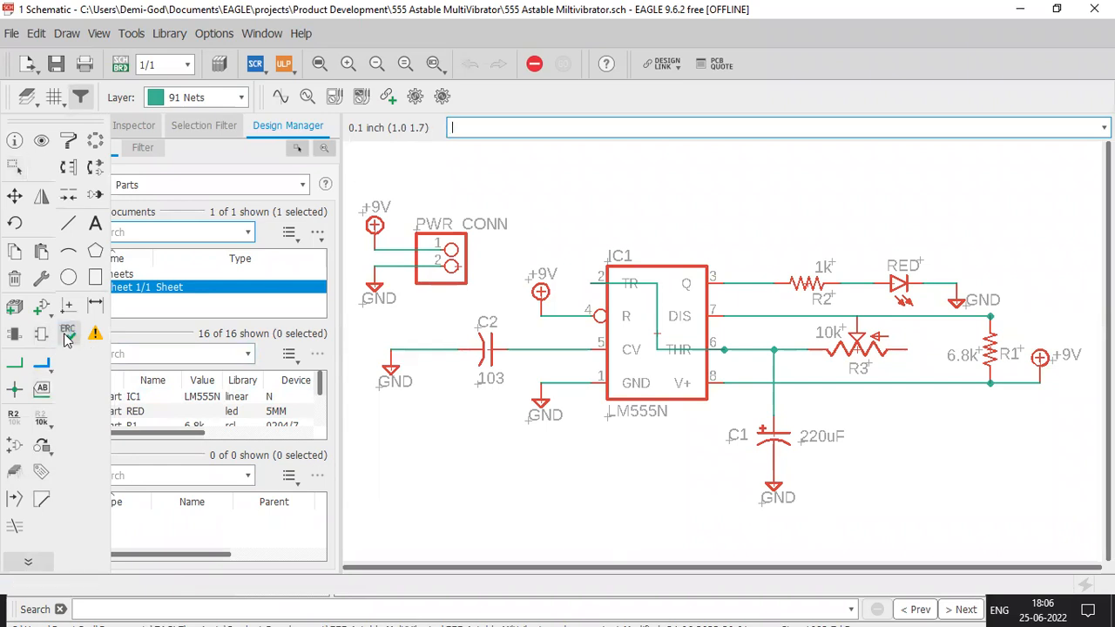
pyautogui.moveTo(793, 245); pyautogui.dragTo(195, 145)
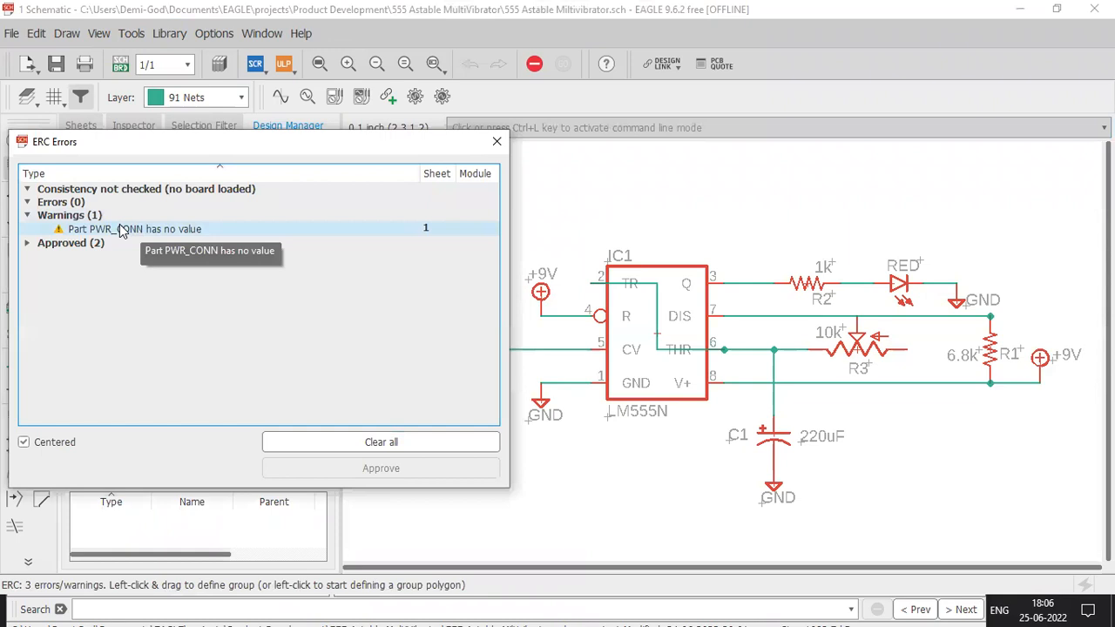
# Locate the PWR_CONN missing-value warning in the schematic, approve it and close the ERC results
pyautogui.click(122, 229)
pyautogui.scroll(5, 714, 349)
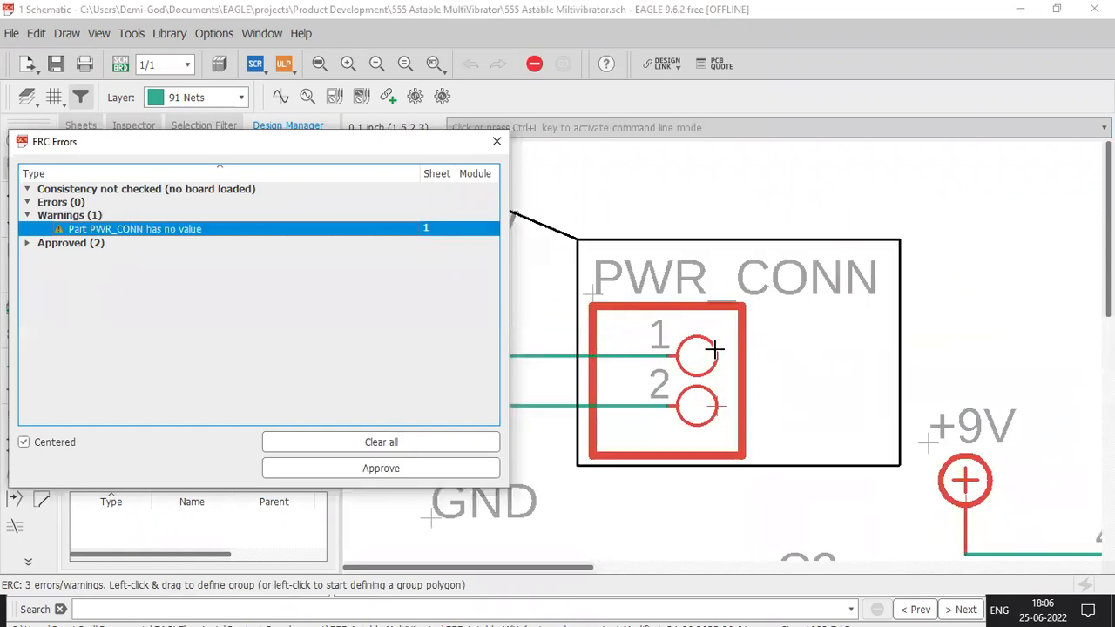
pyautogui.scroll(-3, 714, 350)
pyautogui.click(299, 466)
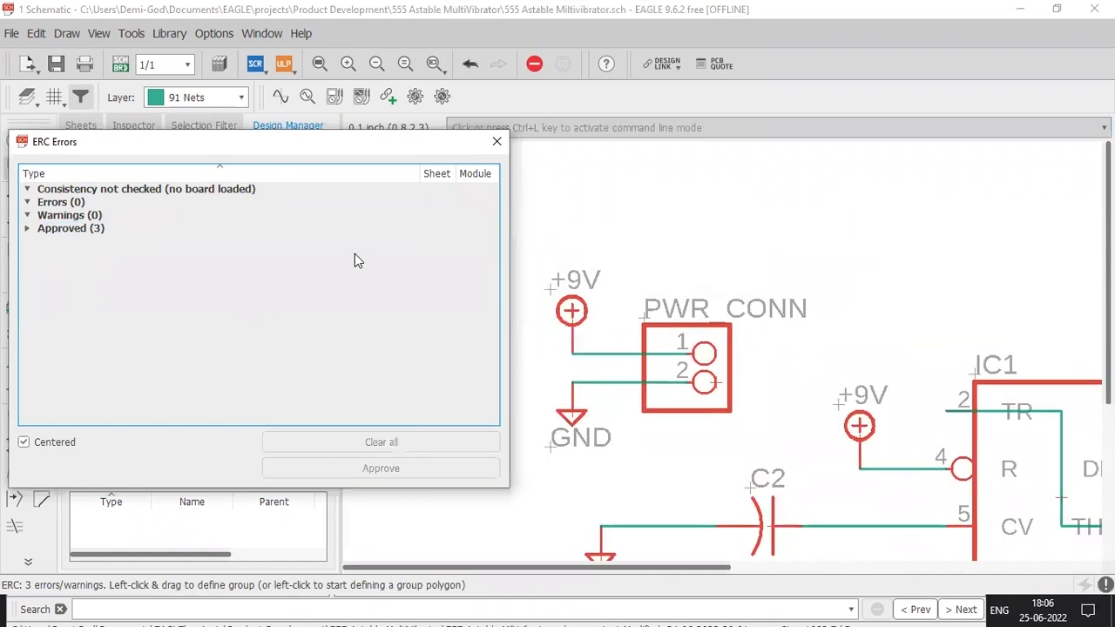
pyautogui.click(497, 141)
pyautogui.scroll(-5, 621, 303)
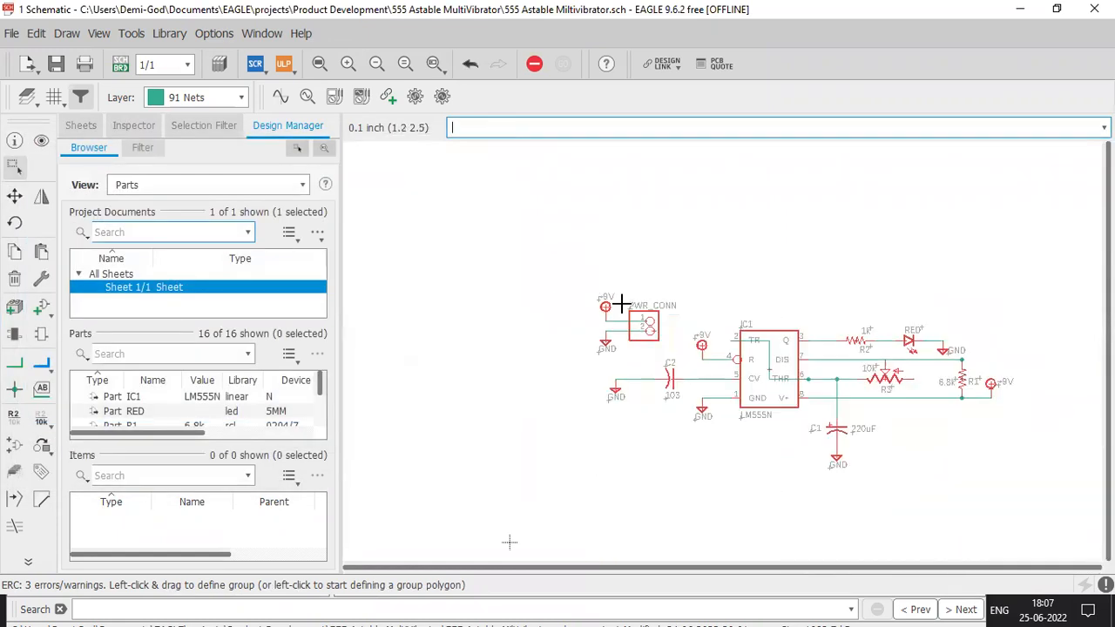
# Generate the board layout from the schematic, agreeing to create the board file
pyautogui.hotkey('alt', 'F2')
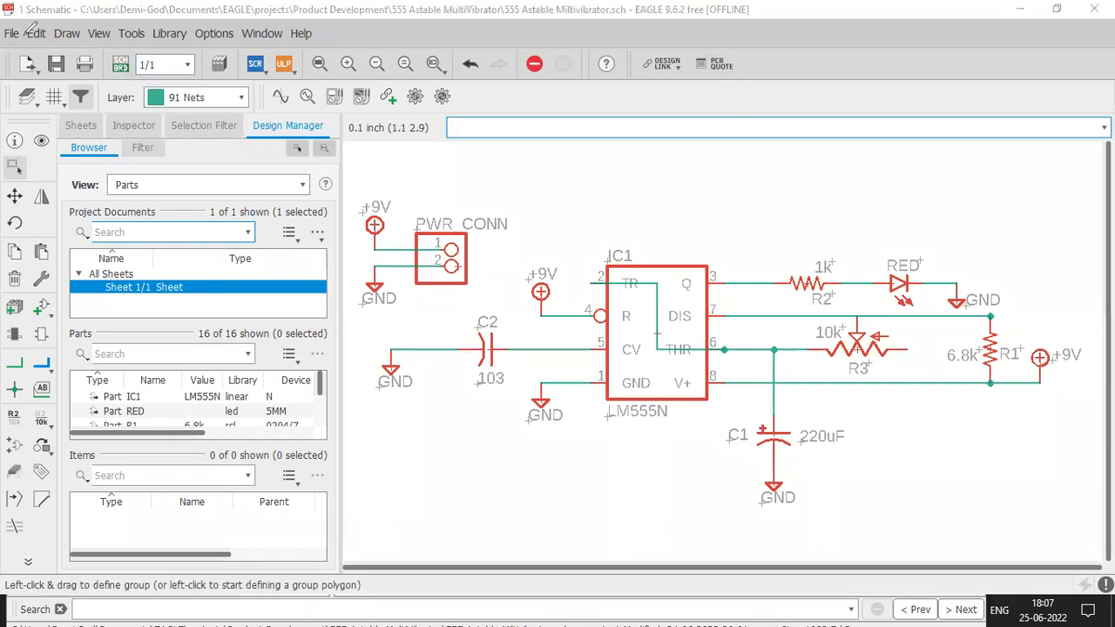
pyautogui.moveTo(124, 44); pyautogui.dragTo(101, 75)
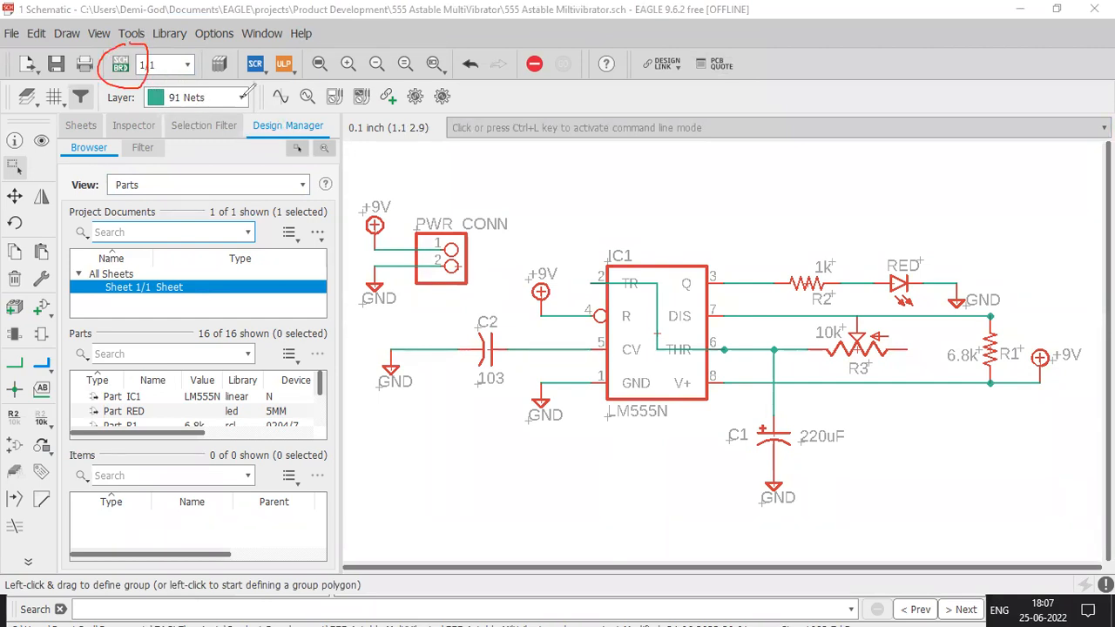
pyautogui.click(121, 64)
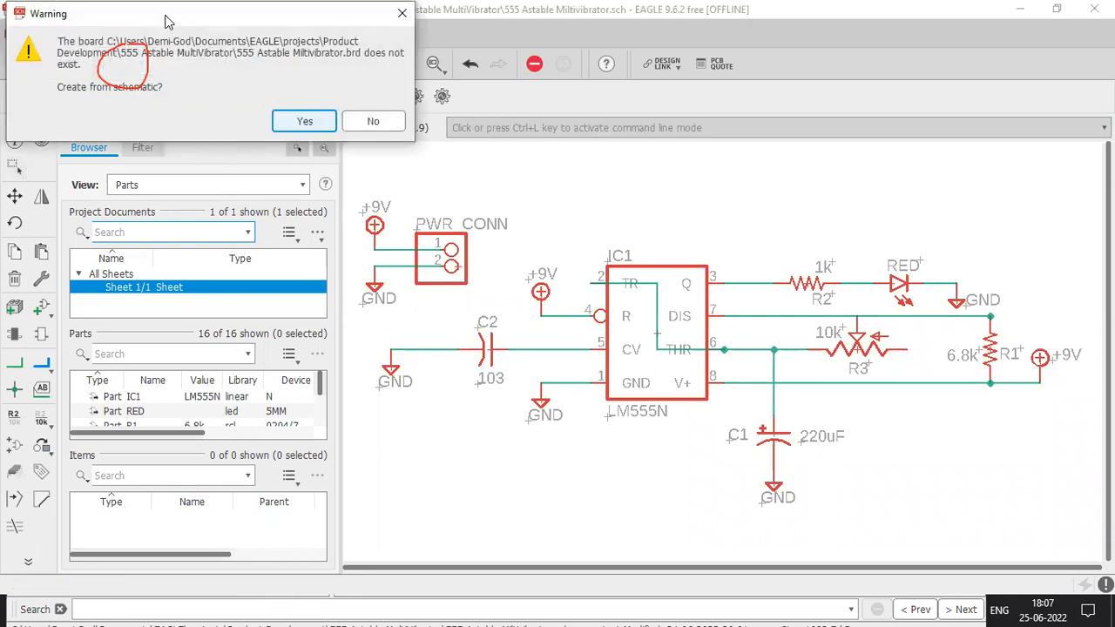
pyautogui.moveTo(165, 15); pyautogui.dragTo(313, 131)
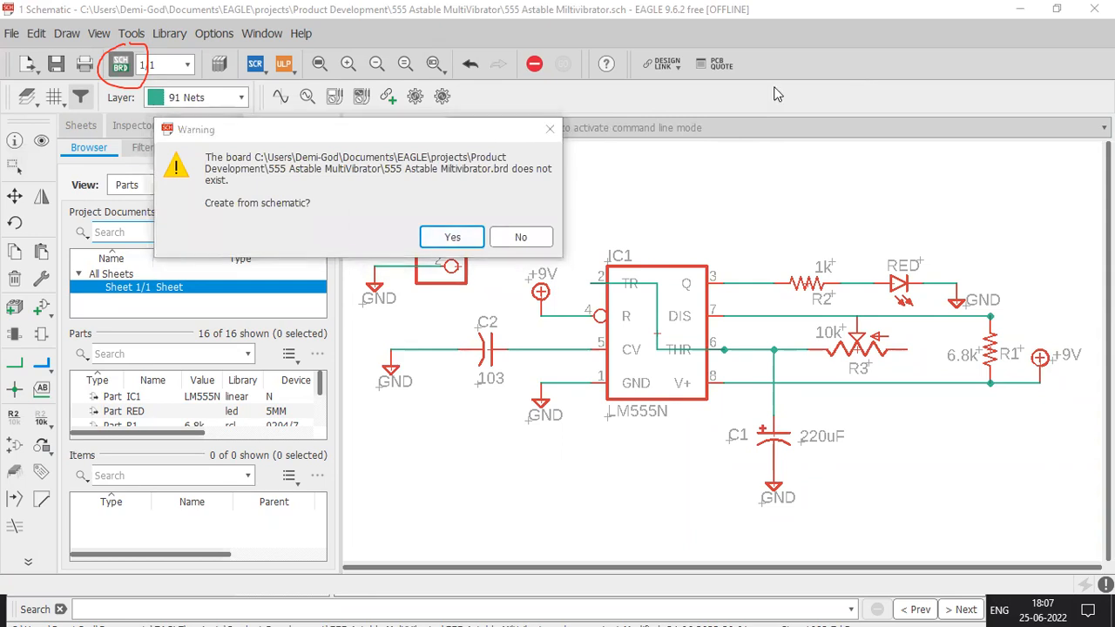
pyautogui.click(424, 236)
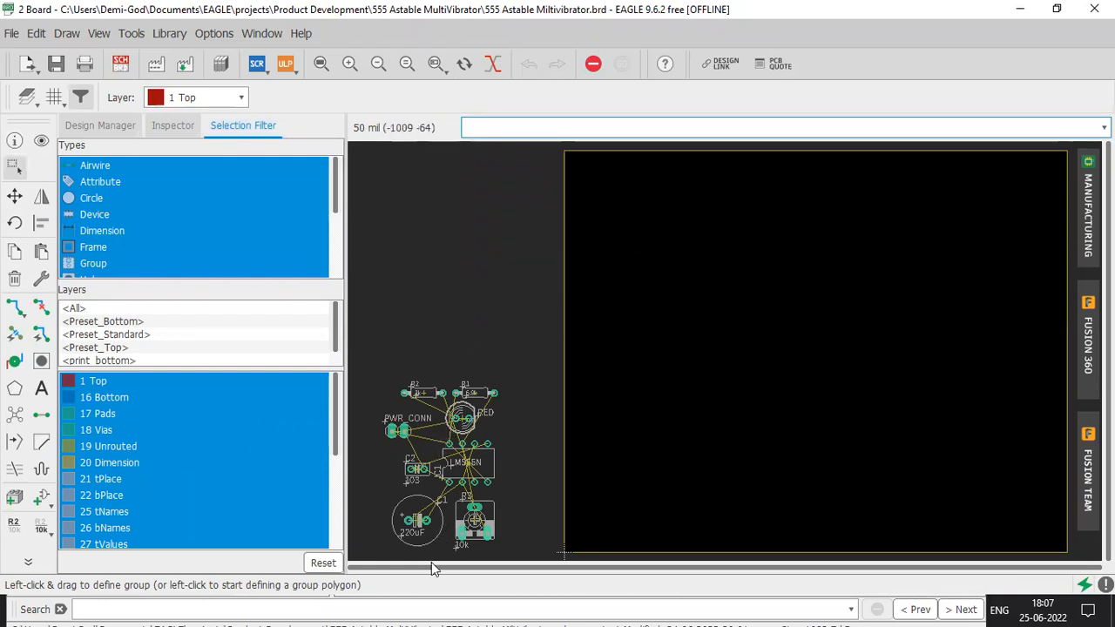
# Examine the component footprints and their airwires beside the empty board outline
pyautogui.scroll(3, 422, 538)
pyautogui.scroll(1, 422, 539)
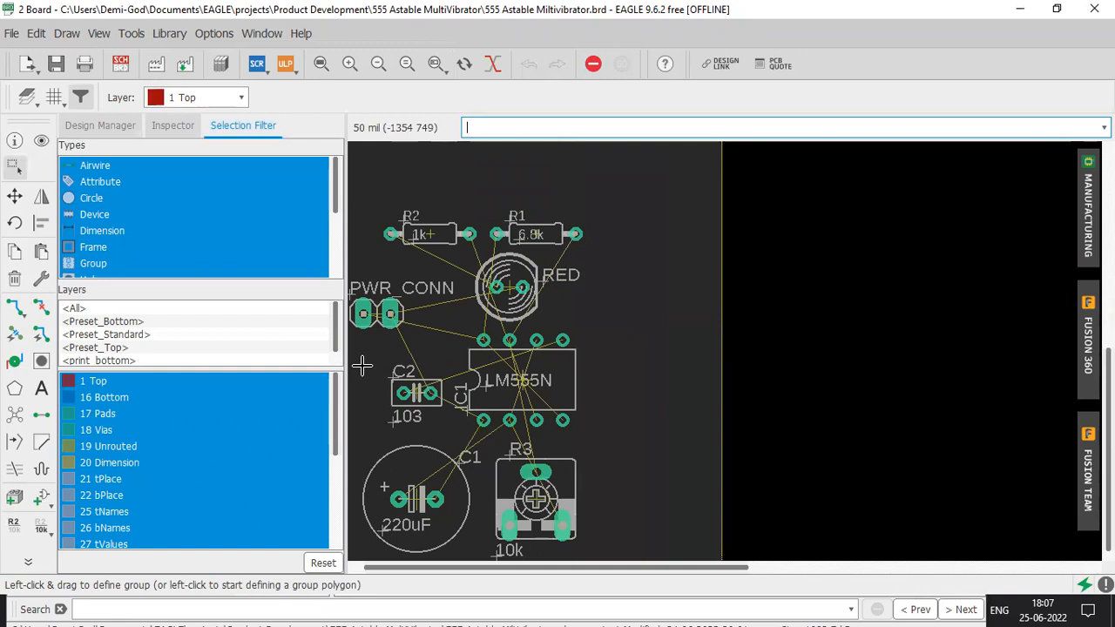
pyautogui.scroll(-1, 363, 366)
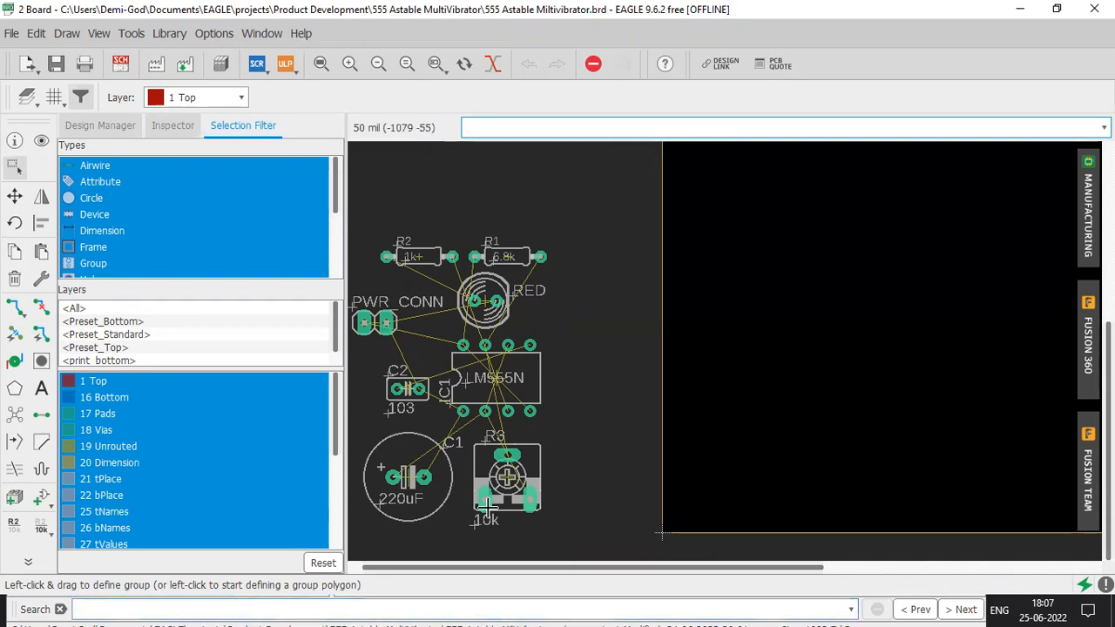
pyautogui.scroll(5, 436, 261)
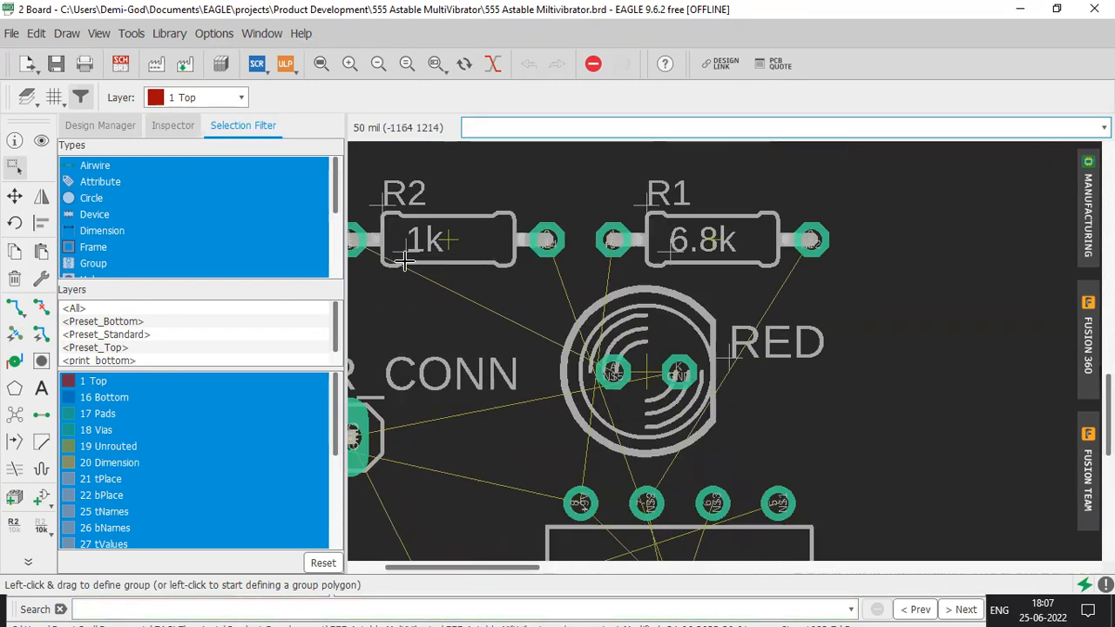
pyautogui.scroll(-6, 477, 321)
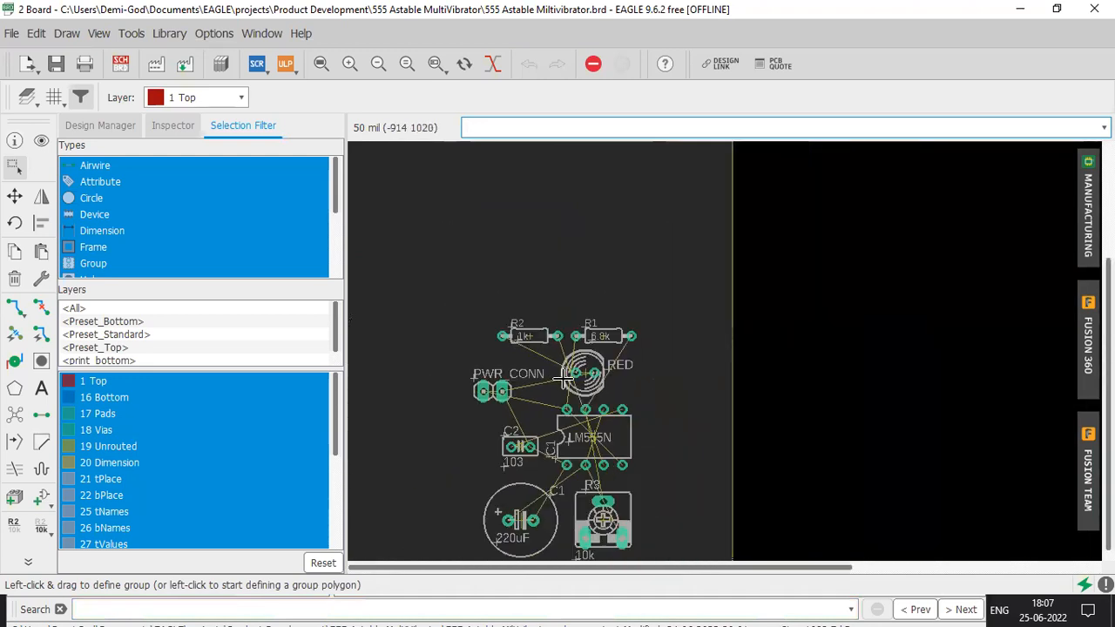
pyautogui.scroll(-1, 565, 376)
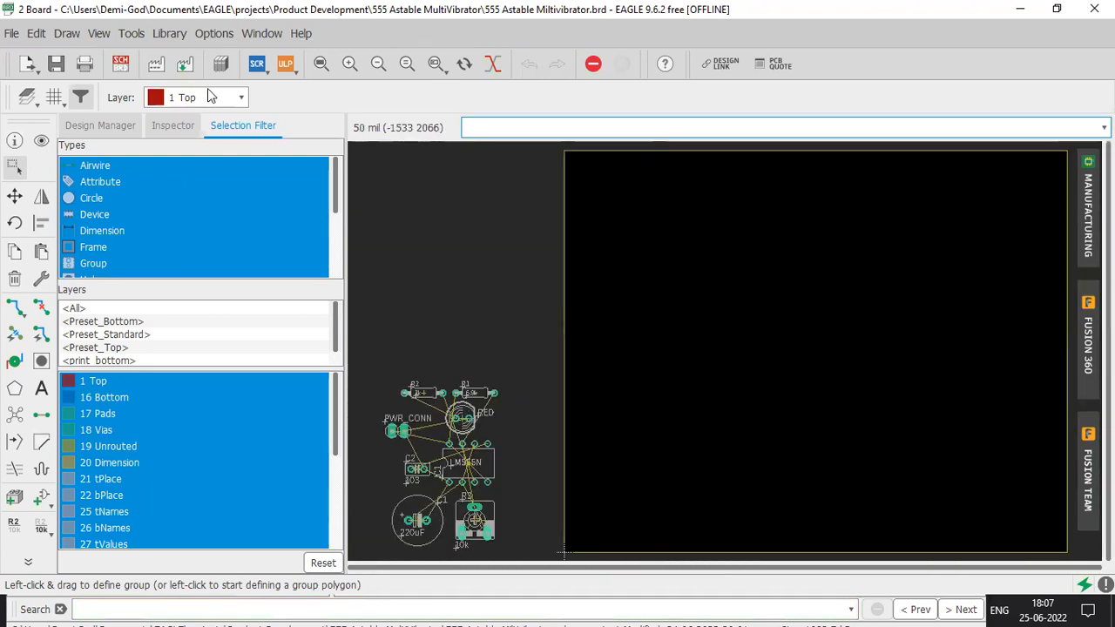
# Return to the schematic and preview the symbol and footprint of the 7402N in the 74ttl-din library without adding it
pyautogui.click(121, 66)
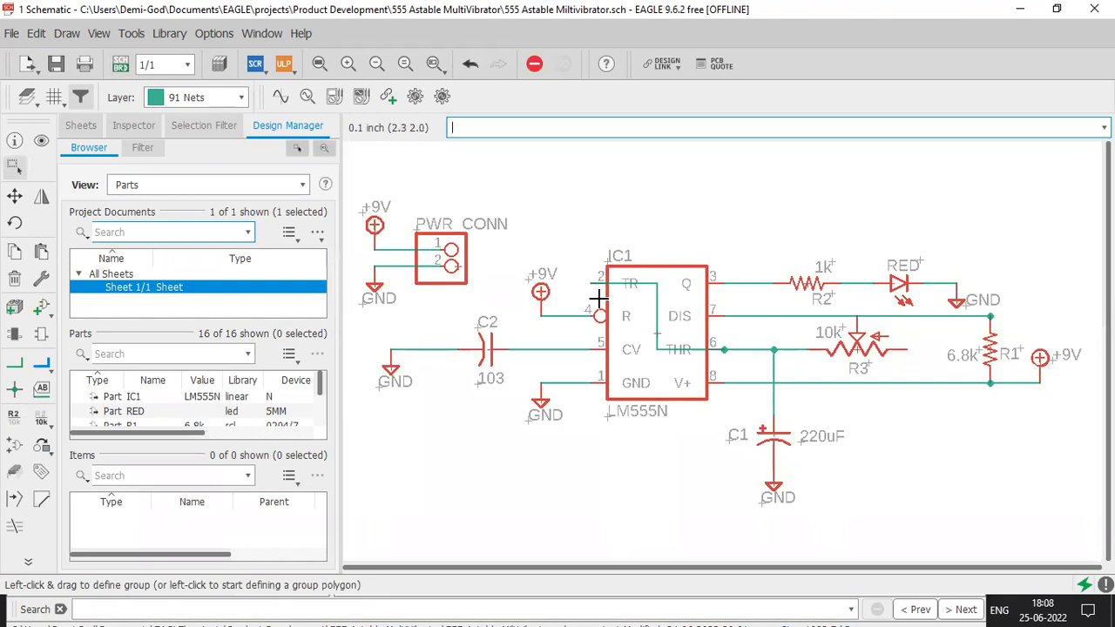
pyautogui.click(39, 307)
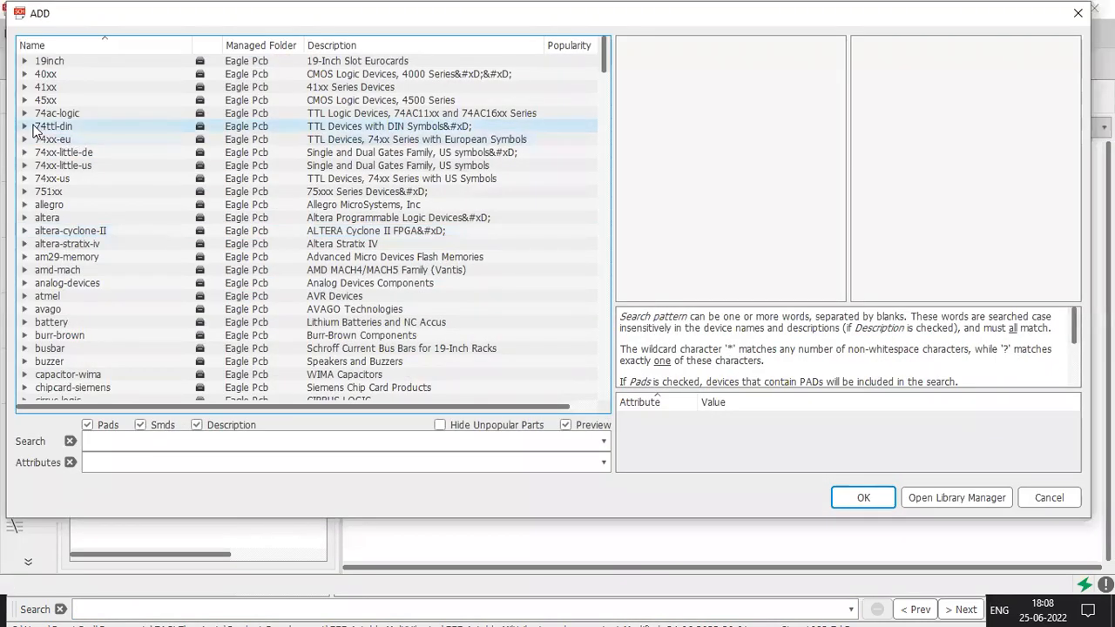
pyautogui.doubleClick(34, 127)
pyautogui.click(199, 113)
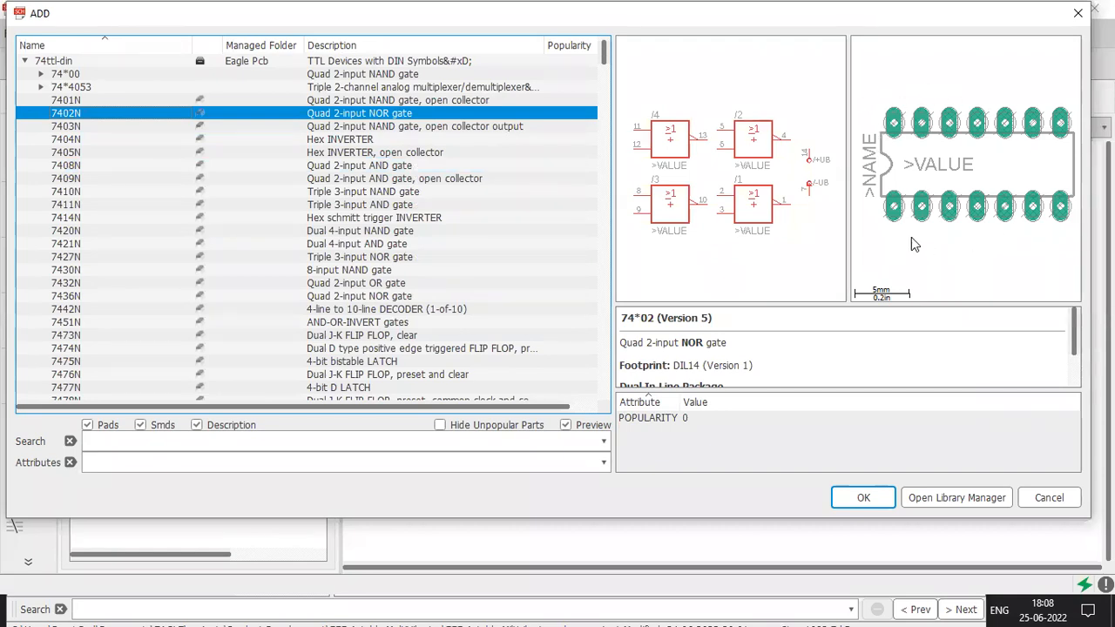
pyautogui.click(1079, 19)
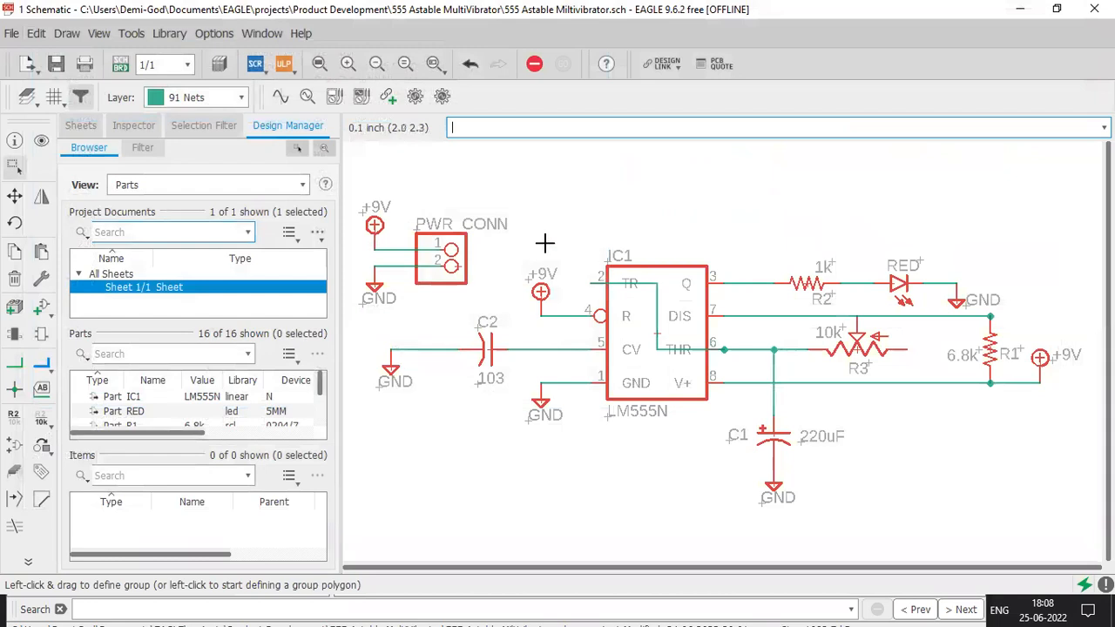
# Switch back to the board layout and review the unplaced components next to the board area
pyautogui.click(120, 64)
pyautogui.scroll(4, 384, 537)
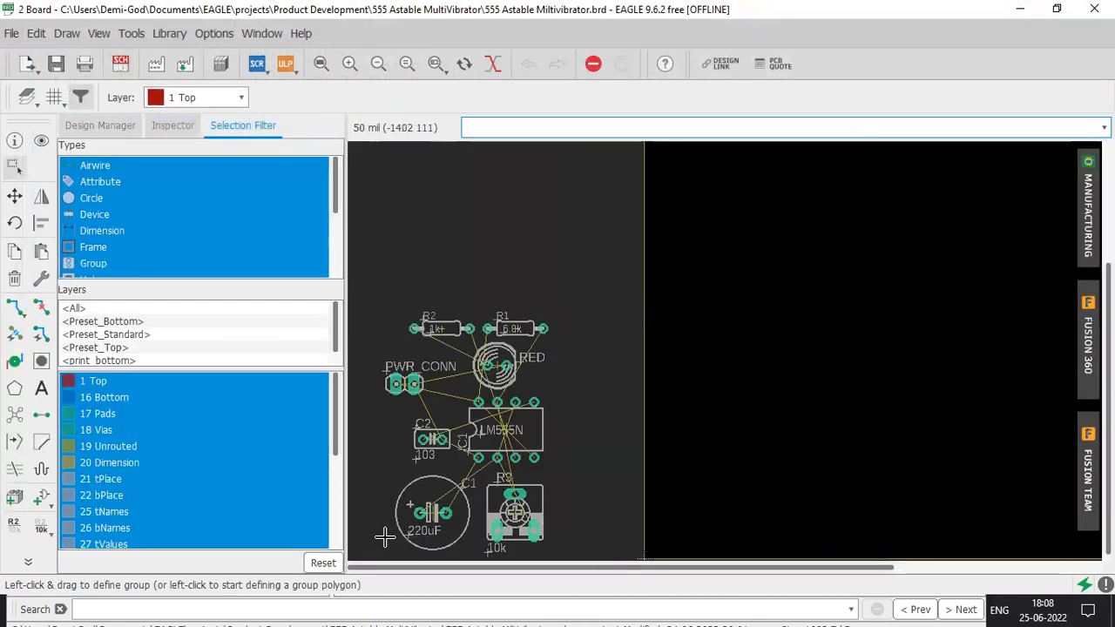
pyautogui.scroll(-2, 397, 534)
pyautogui.scroll(-1, 398, 534)
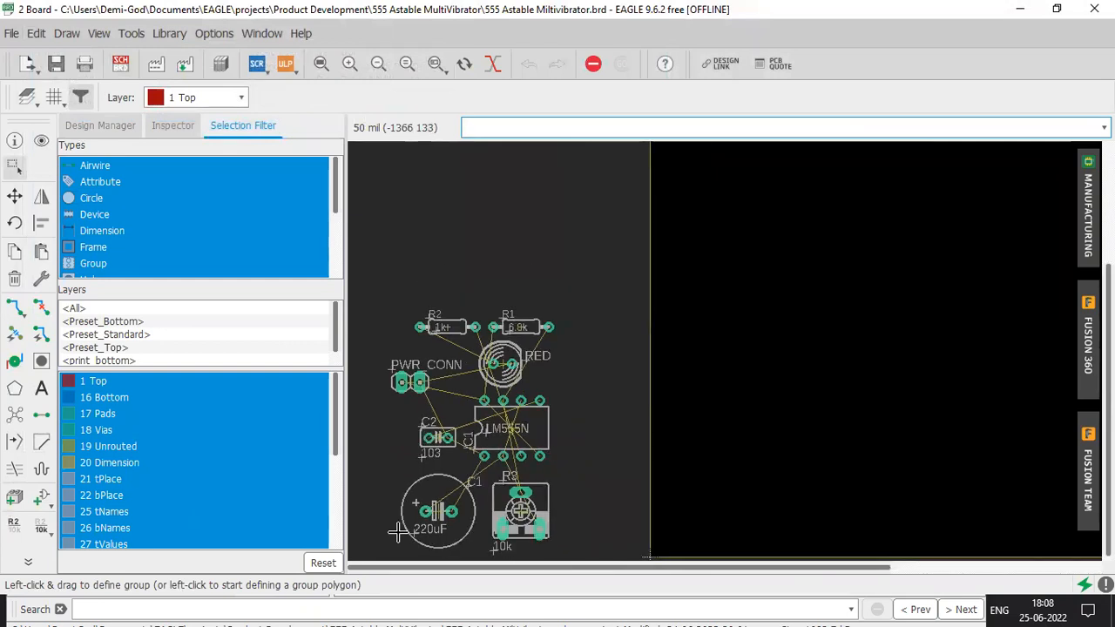
pyautogui.scroll(-1, 398, 534)
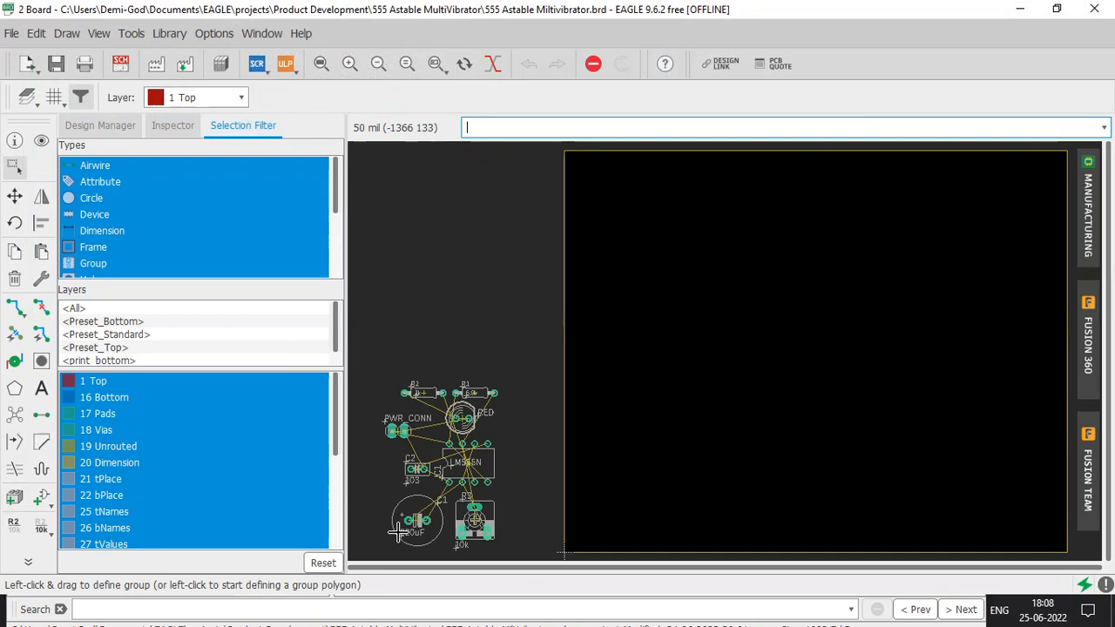
# Activate the Move tool and examine the LM555N's pads, net names and airwires among the unplaced components
pyautogui.click(14, 198)
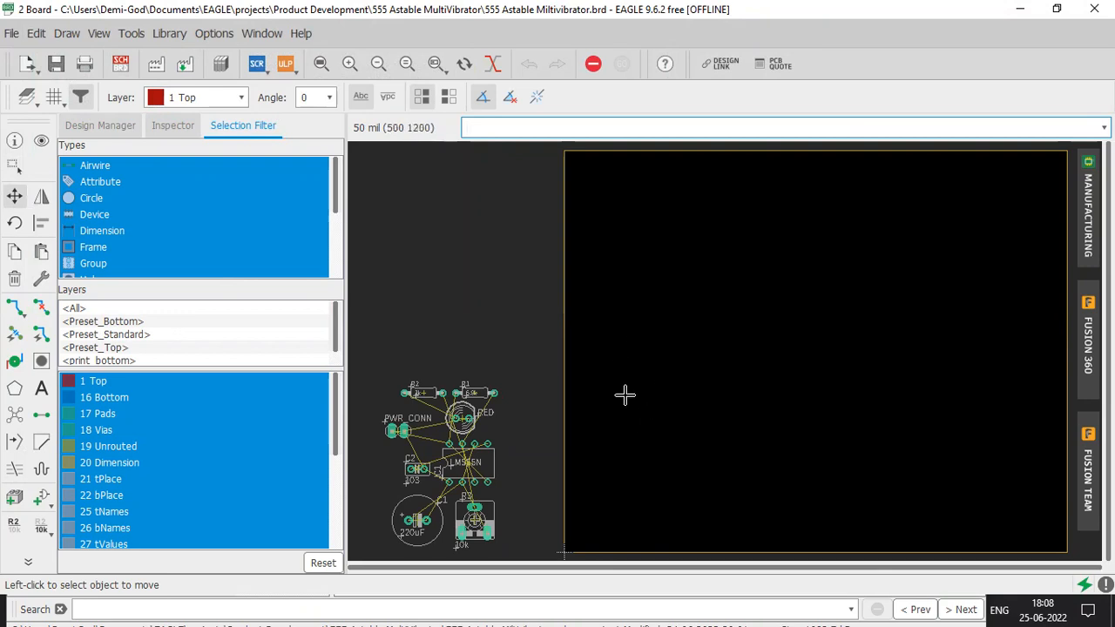
pyautogui.click(13, 200)
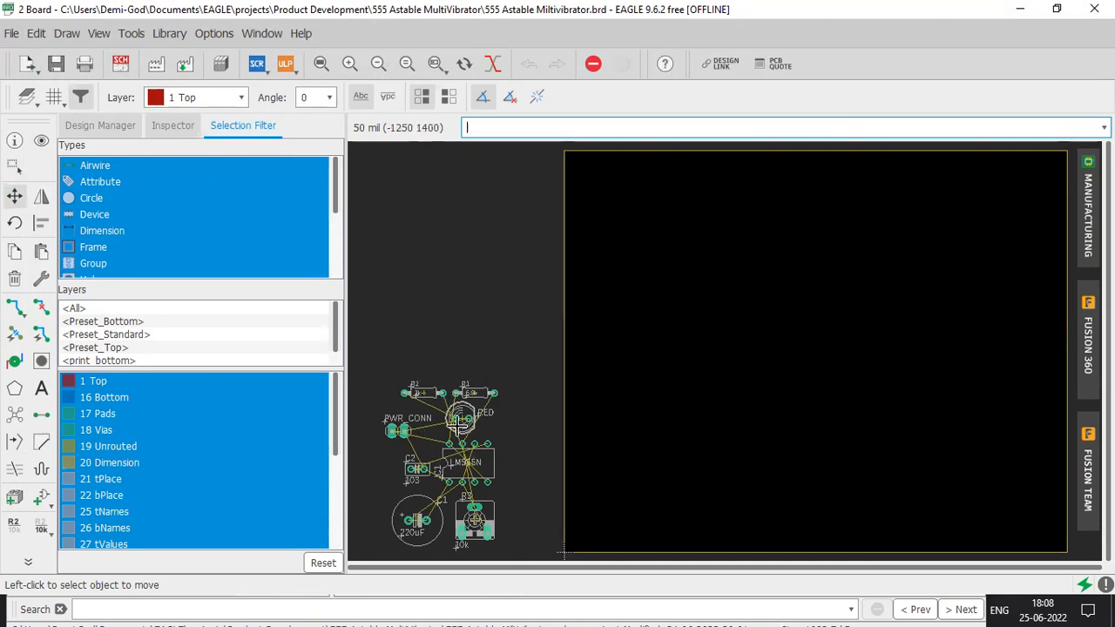
pyautogui.scroll(4, 437, 434)
pyautogui.scroll(3, 436, 430)
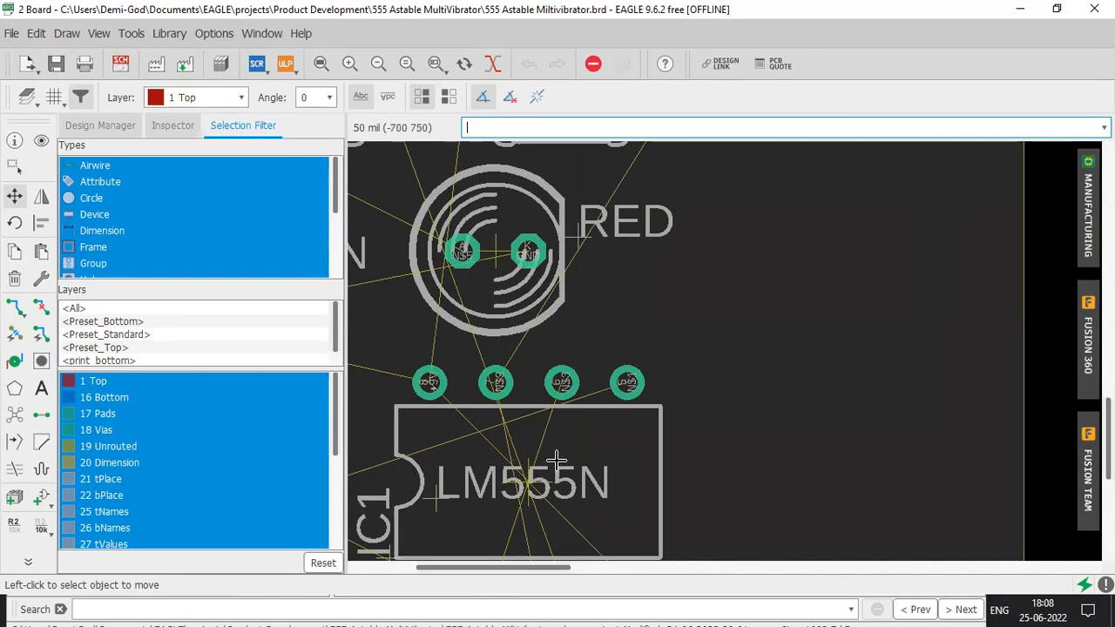
pyautogui.scroll(-4, 523, 488)
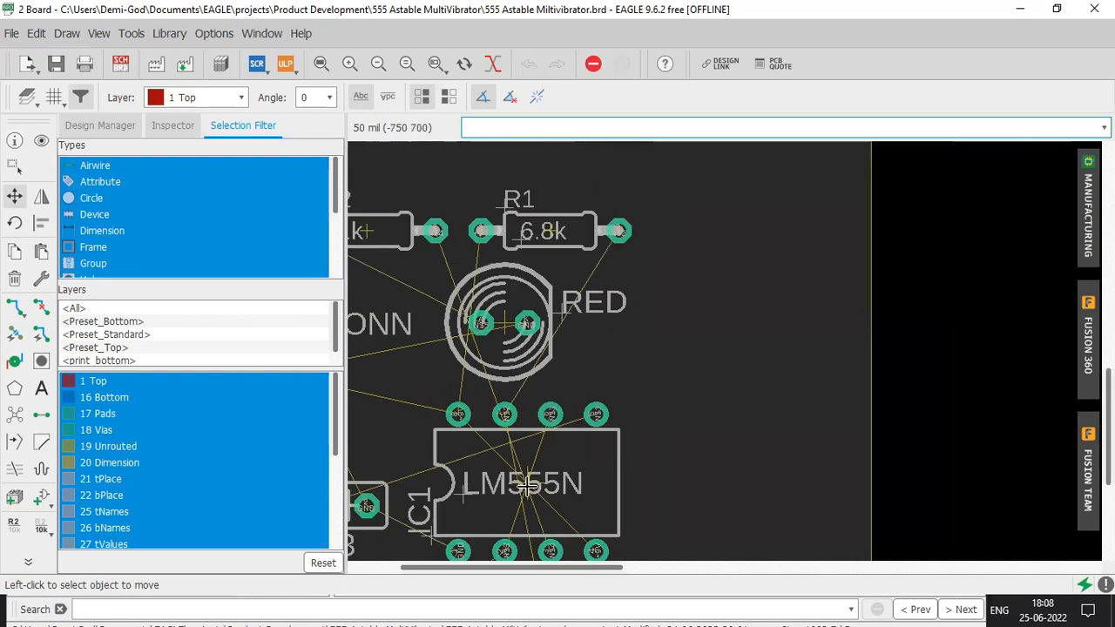
pyautogui.scroll(4, 510, 545)
pyautogui.scroll(1, 535, 503)
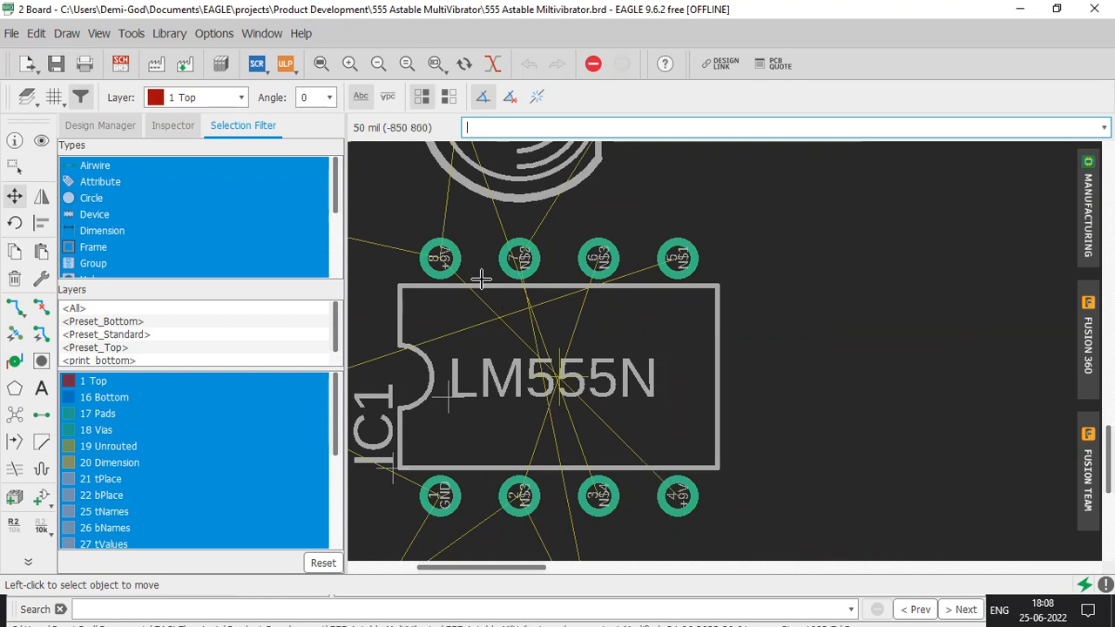
pyautogui.scroll(-8, 558, 366)
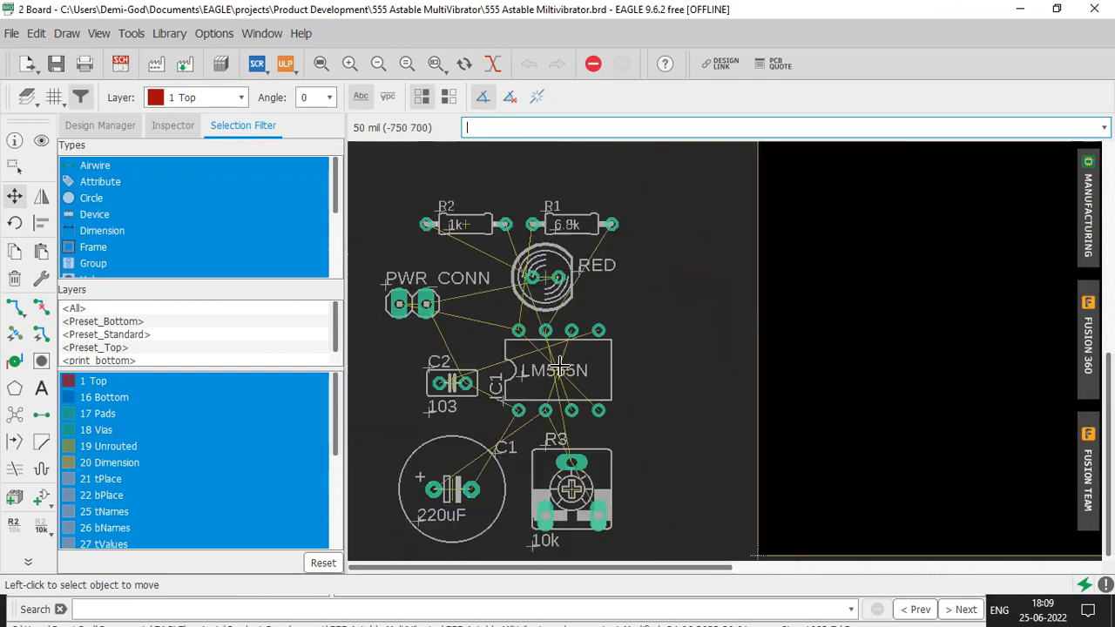
pyautogui.scroll(-2, 560, 366)
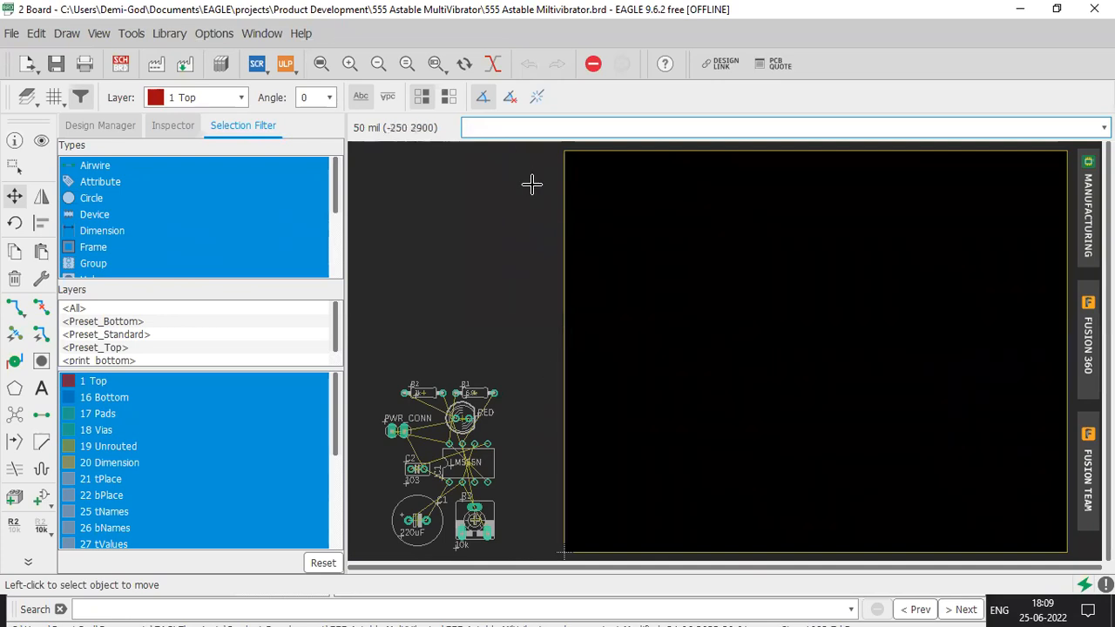
# Switch to Chrome, search Google Images for "pcb working" and open the Electronics Media picture of green circuit board traces
pyautogui.hotkey('alt', 'Tab')
pyautogui.hotkey('alt', 'Tab')
pyautogui.hotkey('alt', 'Tab')
pyautogui.hotkey('alt', 'Tab')
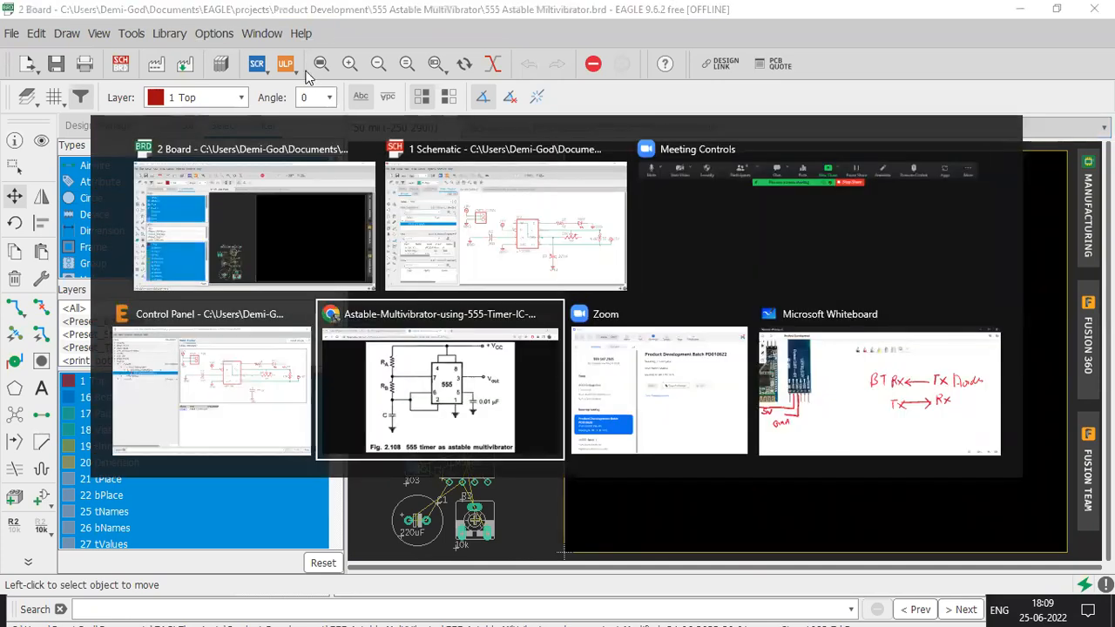
pyautogui.click(165, 43)
pyautogui.write('p')
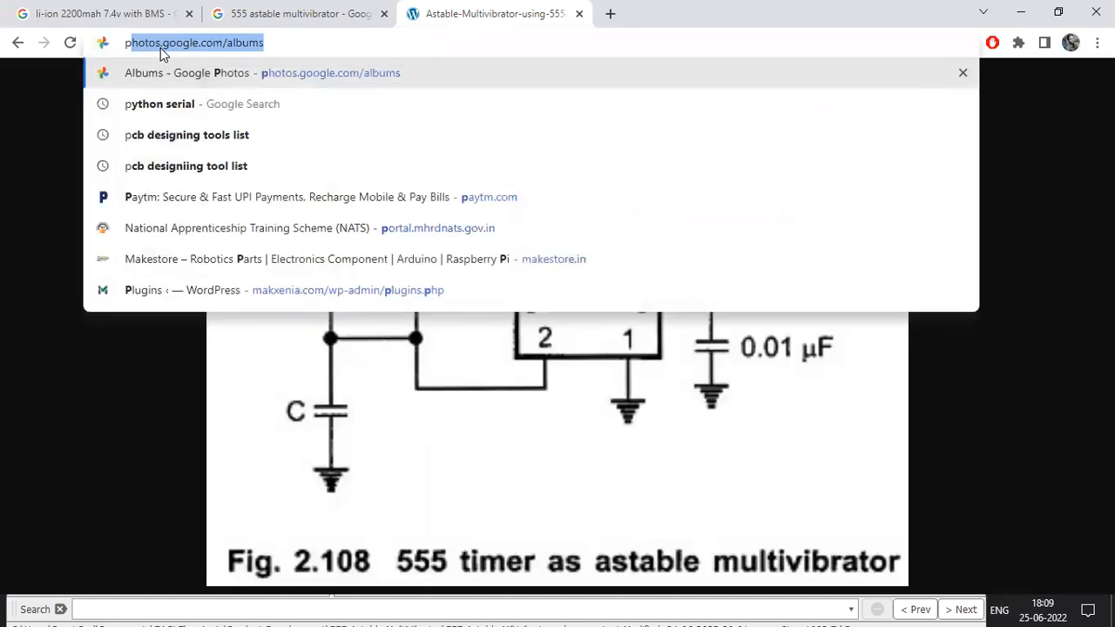
pyautogui.write('cb working')
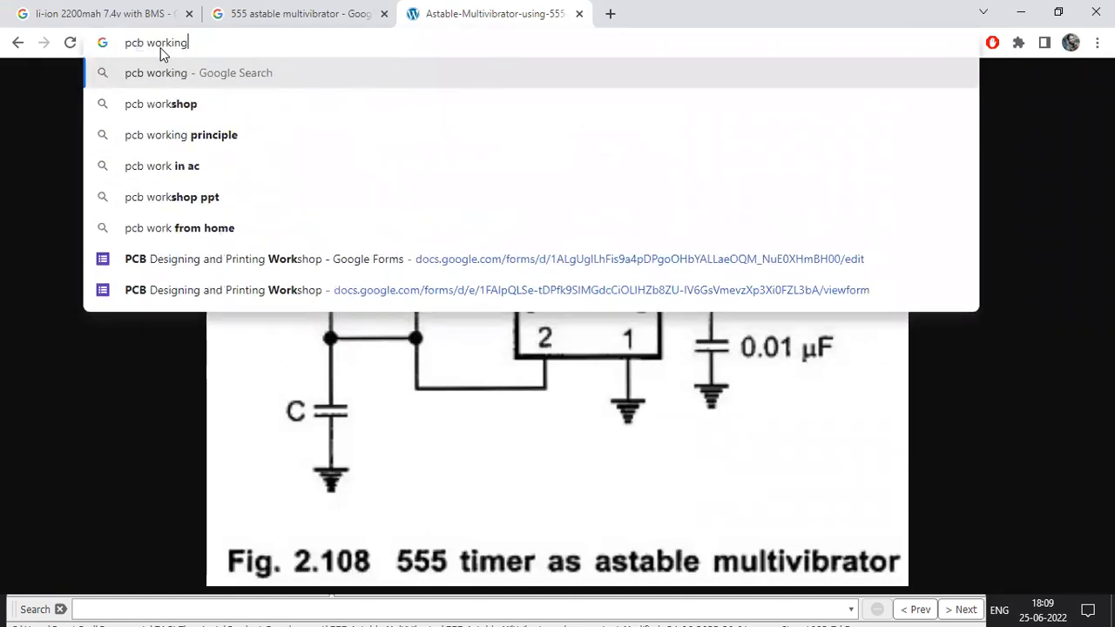
pyautogui.press('Return')
pyautogui.click(240, 151)
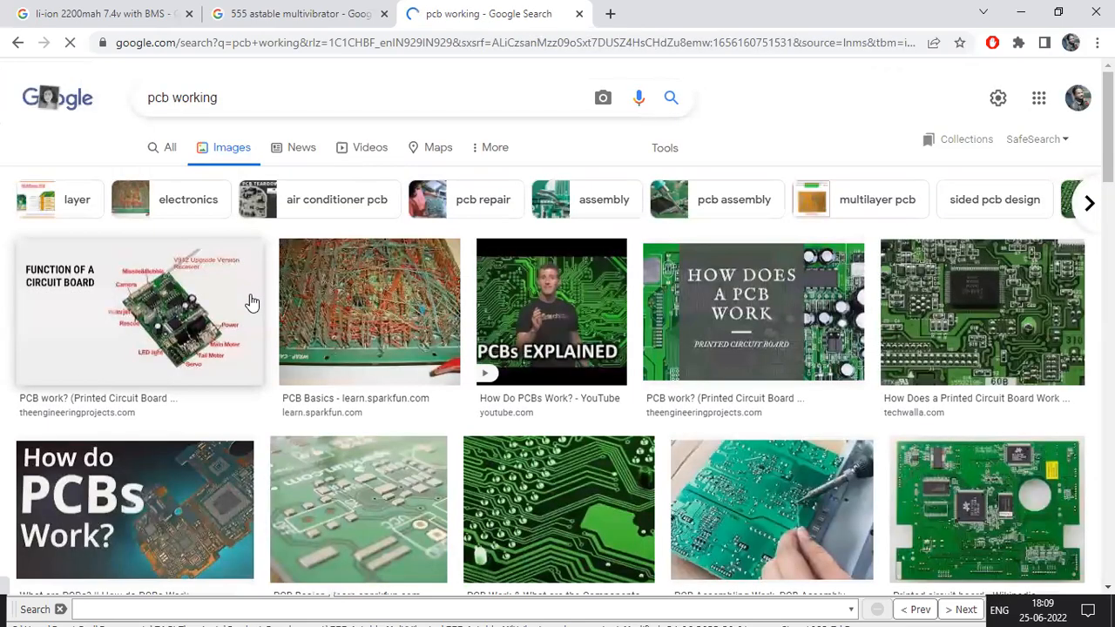
pyautogui.scroll(-1, 749, 397)
pyautogui.scroll(-1, 582, 353)
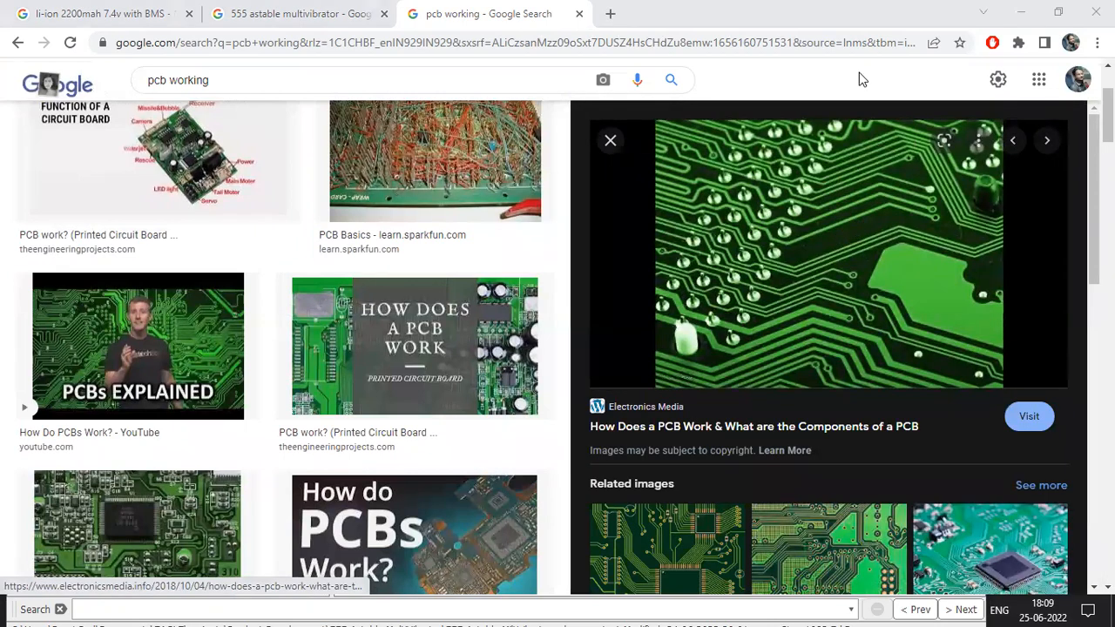
# Mark the traces, pads and copper area on the enlarged PCB picture with freehand annotations, clearing the marks after each explanation
pyautogui.moveTo(831, 240)
pyautogui.mouseDown()
pyautogui.moveTo(892, 221)
pyautogui.moveTo(856, 225)
pyautogui.moveTo(827, 245)
pyautogui.mouseUp()
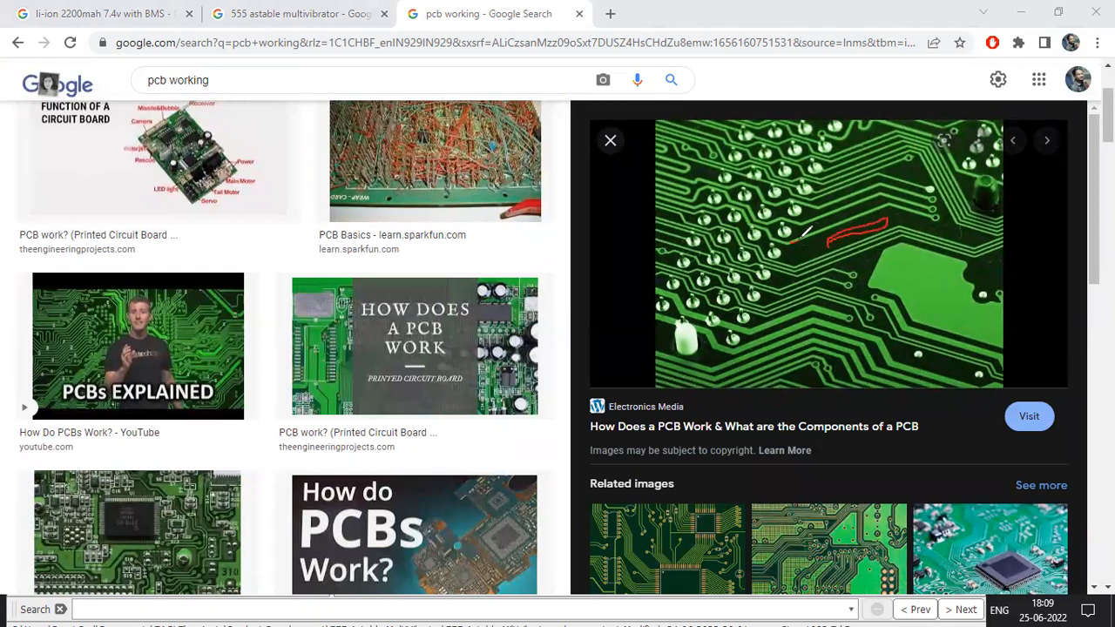
pyautogui.moveTo(823, 229); pyautogui.dragTo(887, 205)
pyautogui.press('e')
pyautogui.moveTo(820, 240); pyautogui.dragTo(842, 239)
pyautogui.moveTo(879, 203); pyautogui.dragTo(849, 213)
pyautogui.moveTo(908, 254)
pyautogui.mouseDown()
pyautogui.moveTo(925, 269)
pyautogui.moveTo(924, 310)
pyautogui.moveTo(910, 263)
pyautogui.mouseUp()
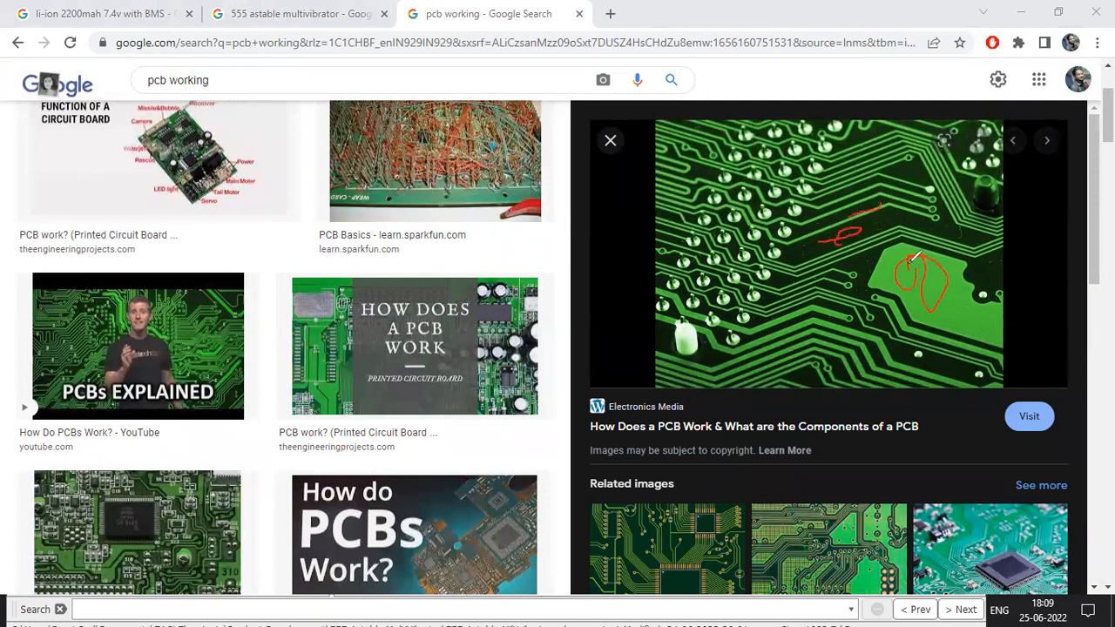
pyautogui.press('e')
pyautogui.moveTo(935, 214); pyautogui.dragTo(932, 214)
pyautogui.moveTo(720, 207)
pyautogui.mouseDown()
pyautogui.moveTo(780, 241)
pyautogui.moveTo(919, 218)
pyautogui.mouseUp()
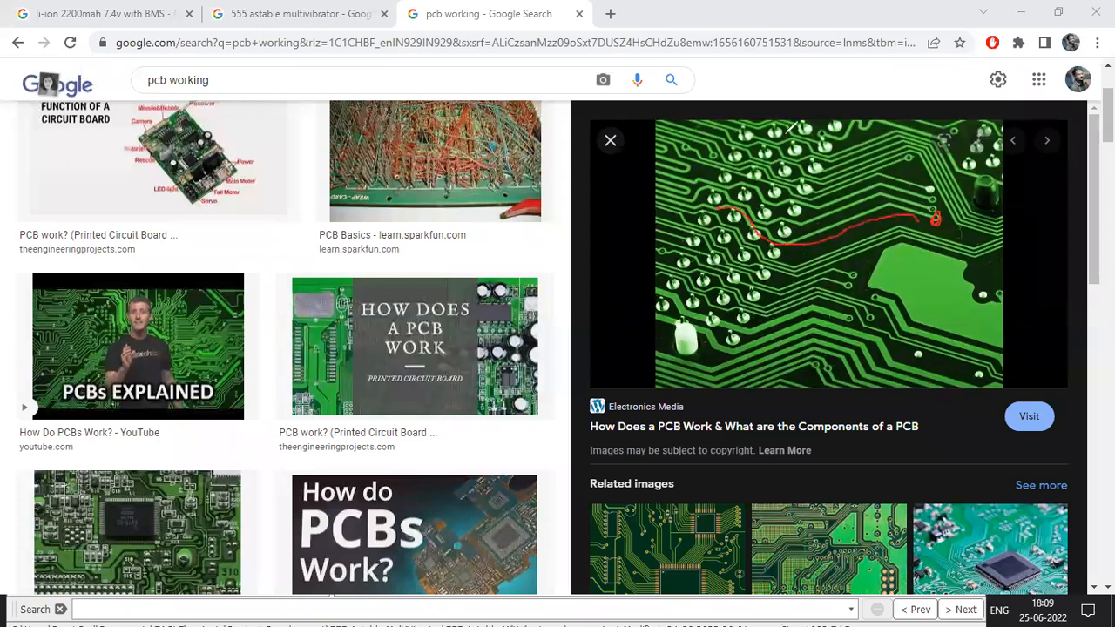
pyautogui.press('e')
pyautogui.moveTo(871, 318)
pyautogui.mouseDown()
pyautogui.moveTo(834, 299)
pyautogui.moveTo(784, 312)
pyautogui.moveTo(712, 304)
pyautogui.moveTo(681, 275)
pyautogui.mouseUp()
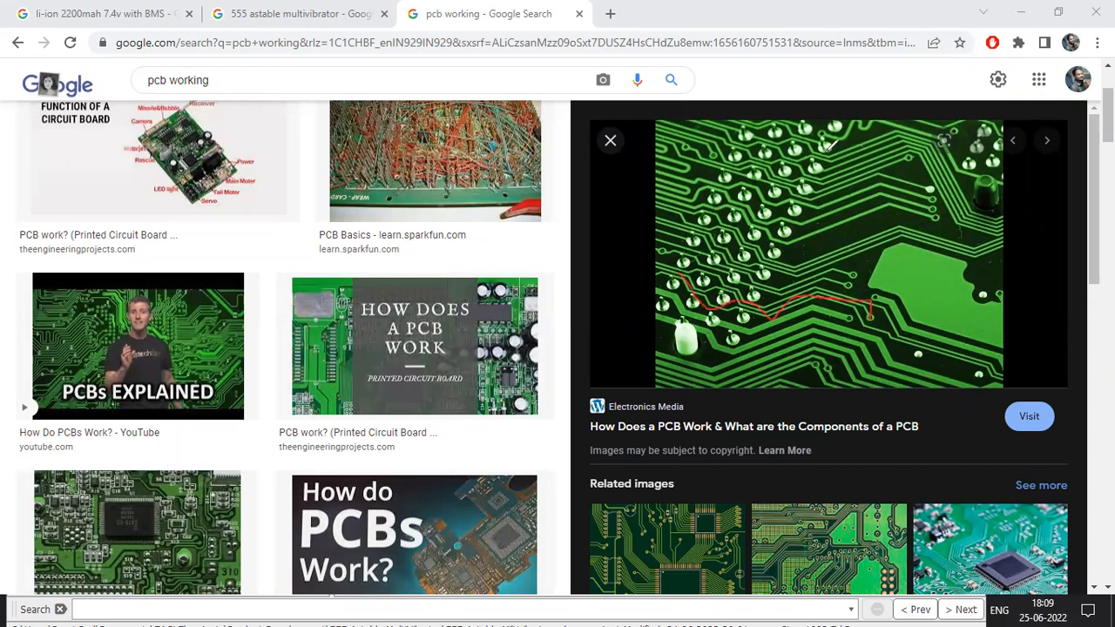
pyautogui.press('e')
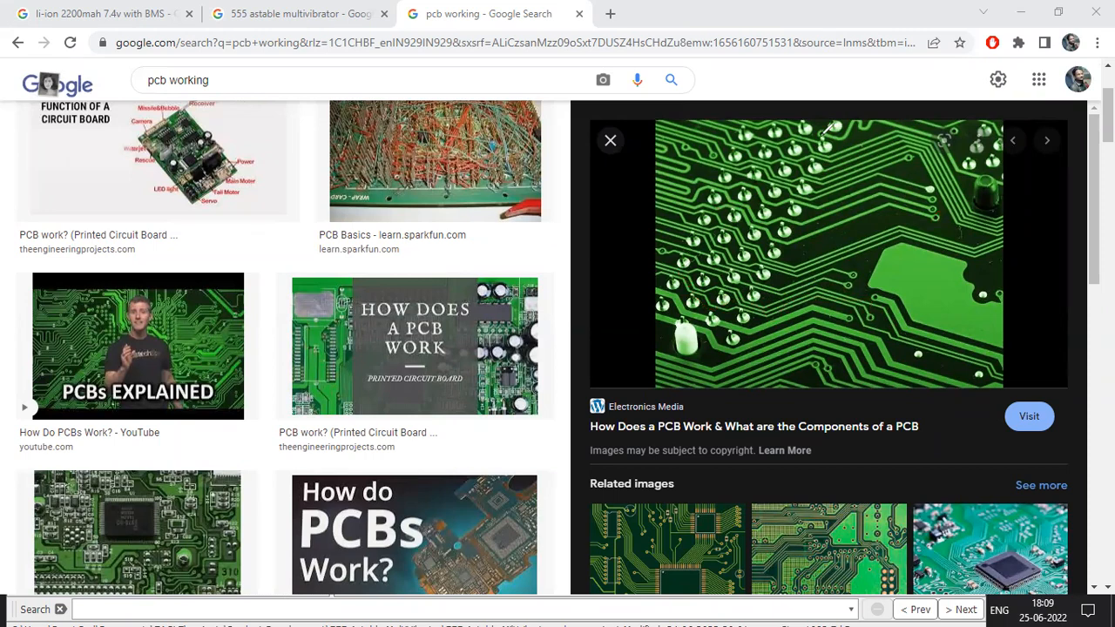
# Browse further through the image results and open the "PCB Work 1" picture showing the copper surface and a resistor
pyautogui.scroll(-4, 448, 324)
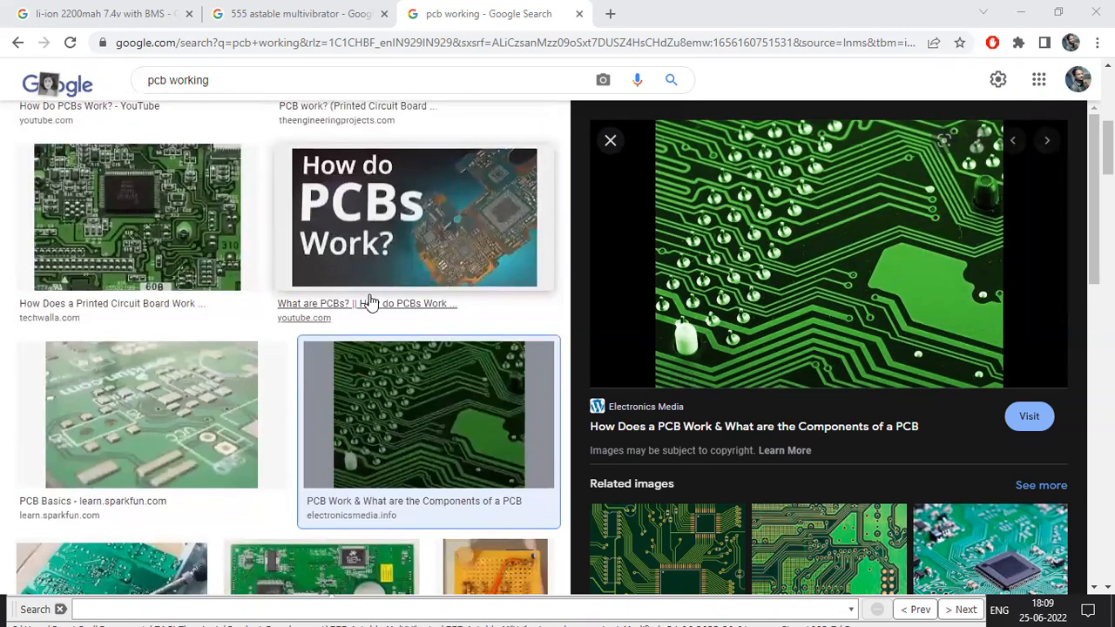
pyautogui.scroll(-5, 370, 301)
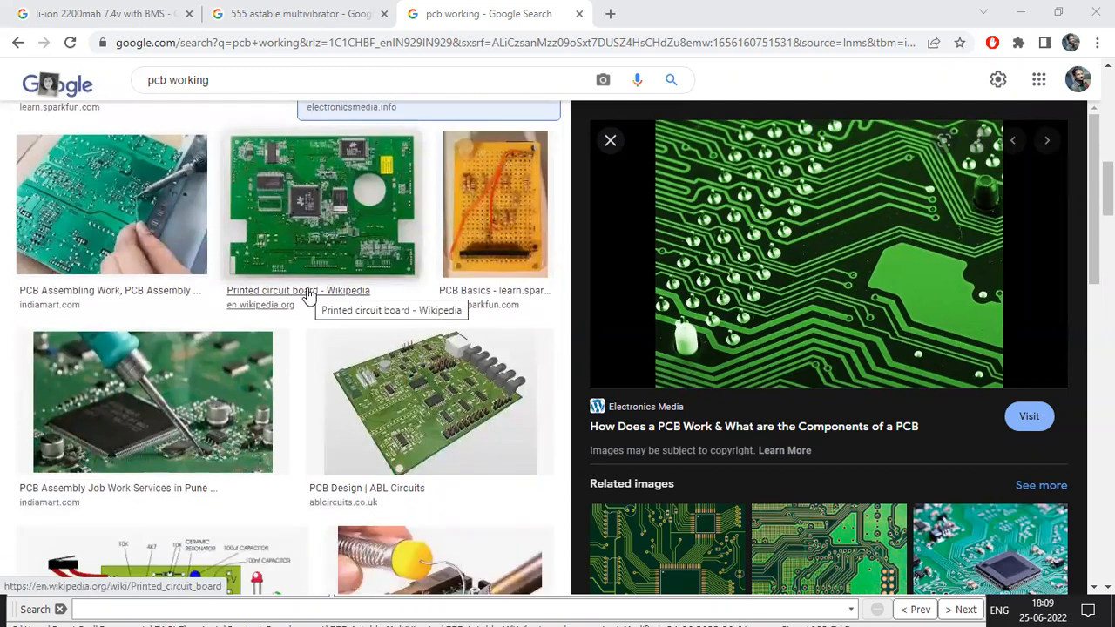
pyautogui.scroll(-5, 288, 286)
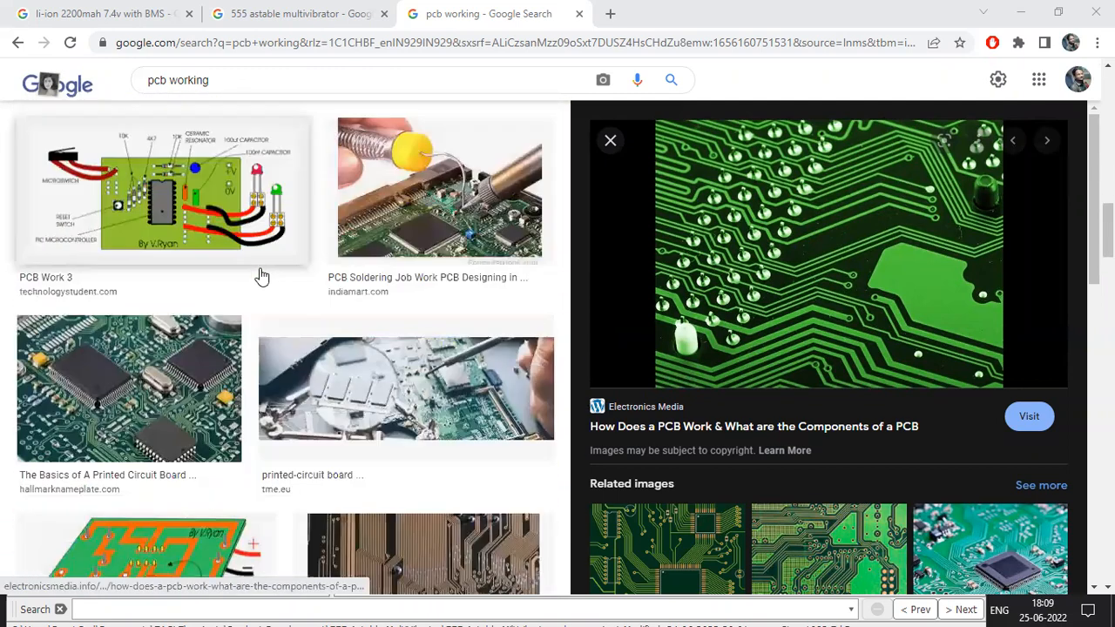
pyautogui.scroll(-3, 261, 276)
pyautogui.click(214, 296)
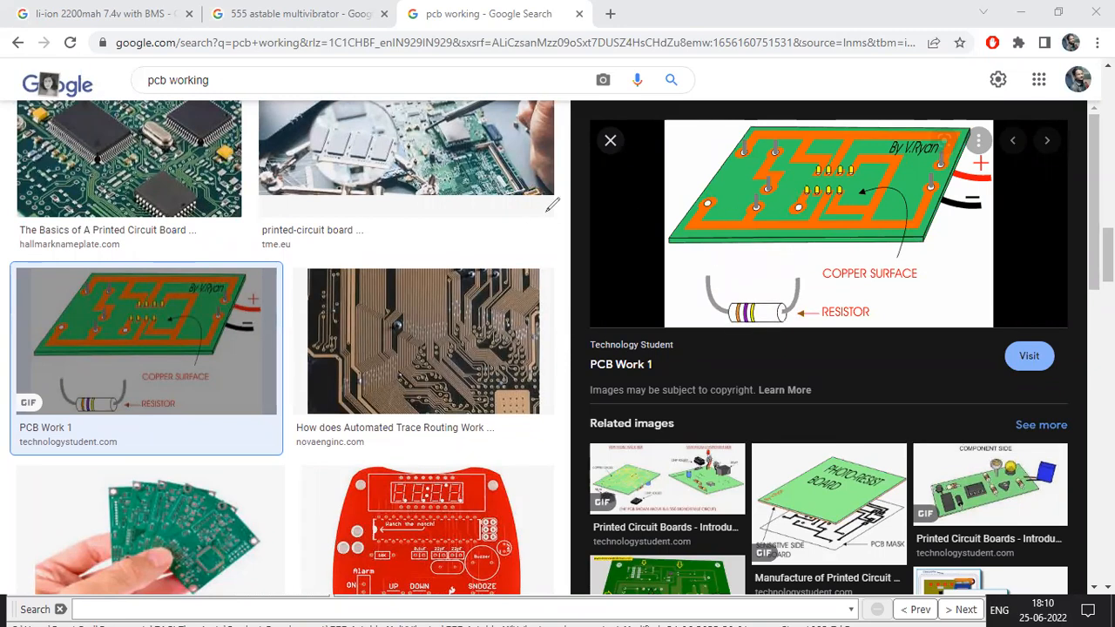
# Open the related "PCB Work 3" drilling image, visit its technologystudent.com page and review the board illustrations
pyautogui.scroll(-5, 743, 252)
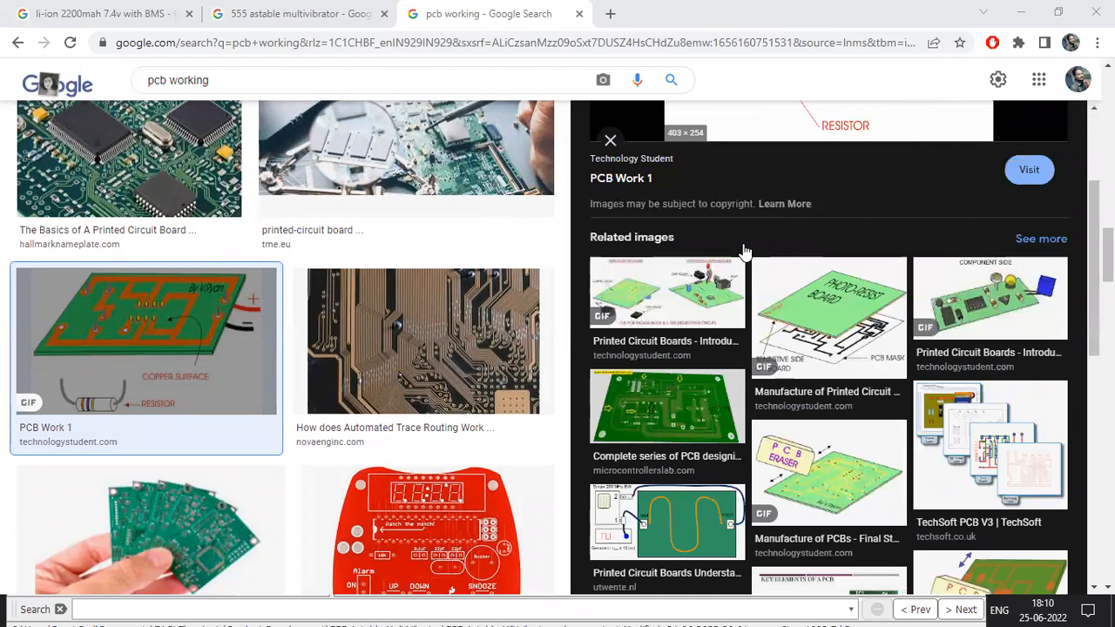
pyautogui.scroll(-3, 744, 252)
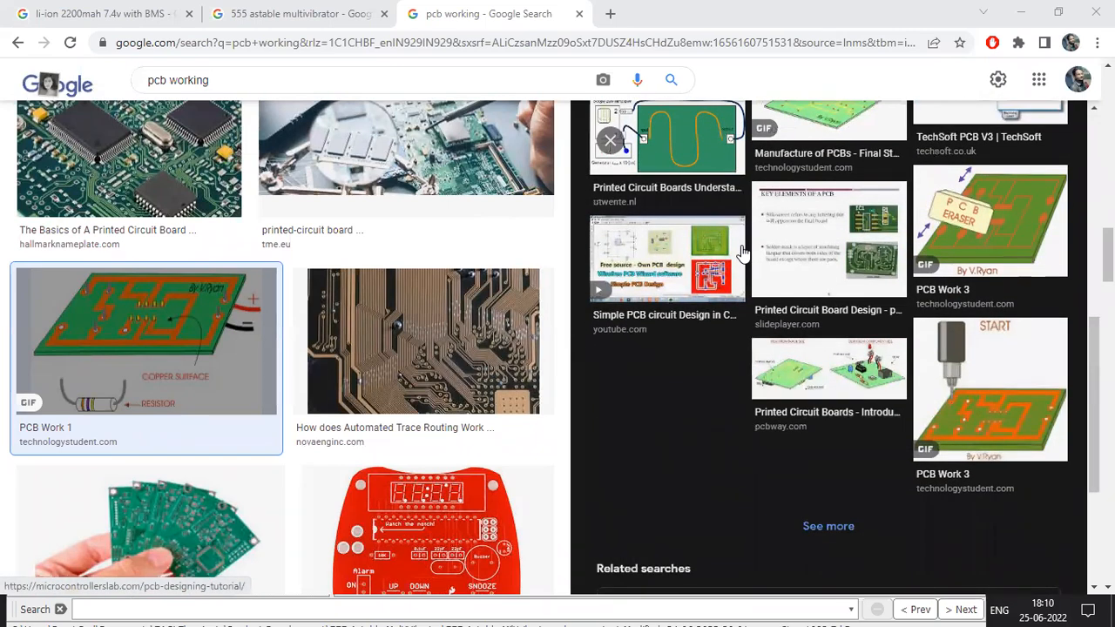
pyautogui.click(965, 396)
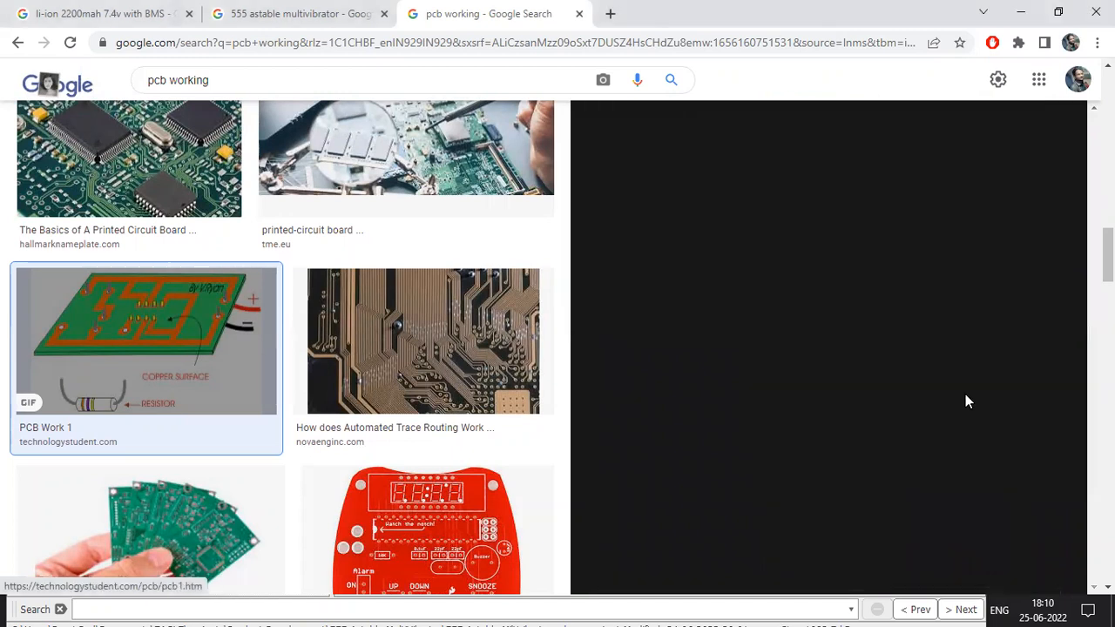
pyautogui.click(659, 346)
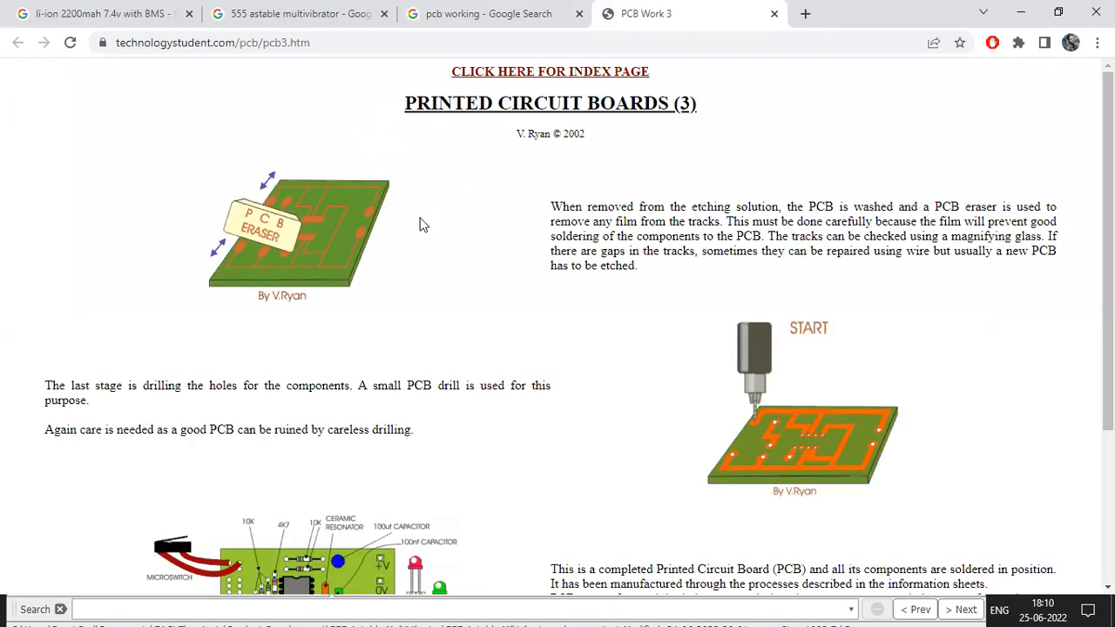
pyautogui.scroll(-2, 509, 250)
pyautogui.scroll(-1, 509, 250)
pyautogui.scroll(2, 836, 316)
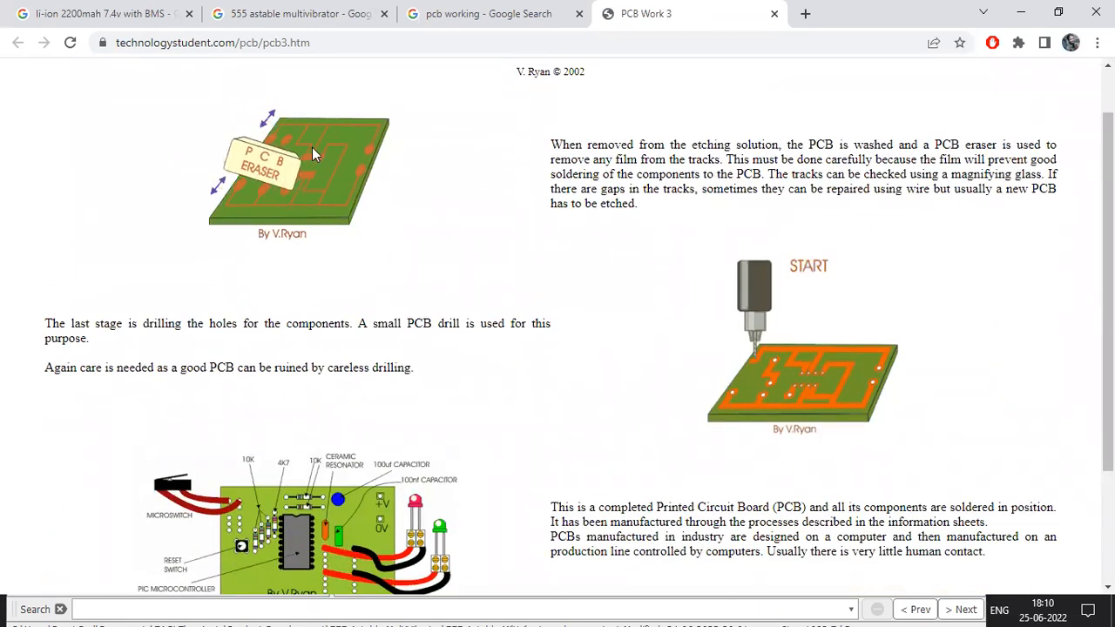
pyautogui.scroll(-2, 395, 330)
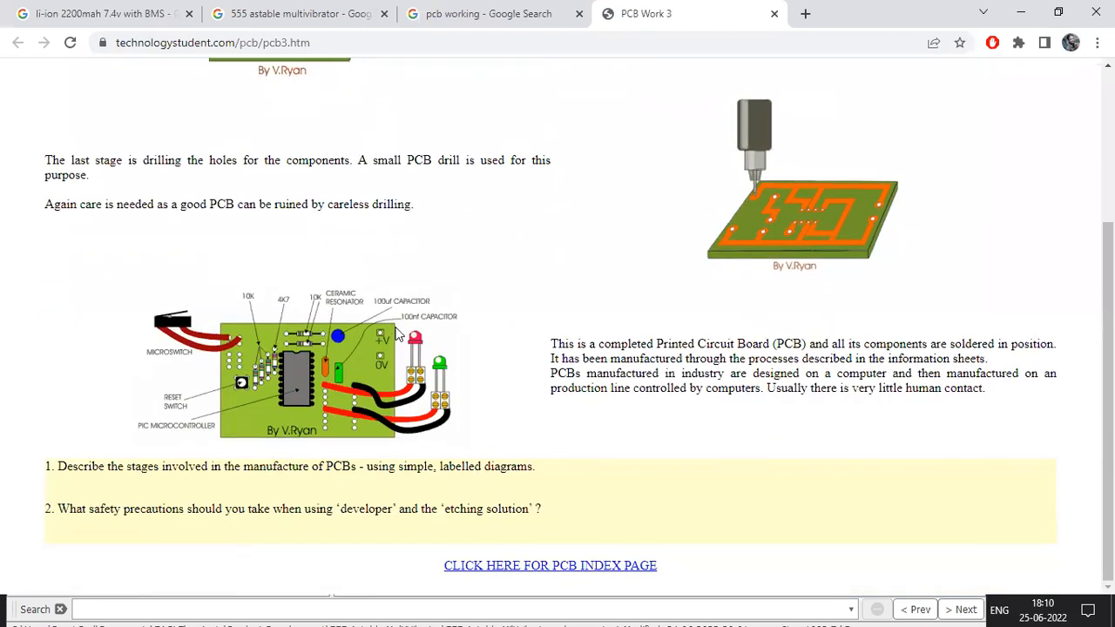
# Look through the site's PCB index page, return to the PCB Work 3 page and mark the PIC microcontroller board illustration
pyautogui.click(566, 566)
pyautogui.scroll(-8, 507, 365)
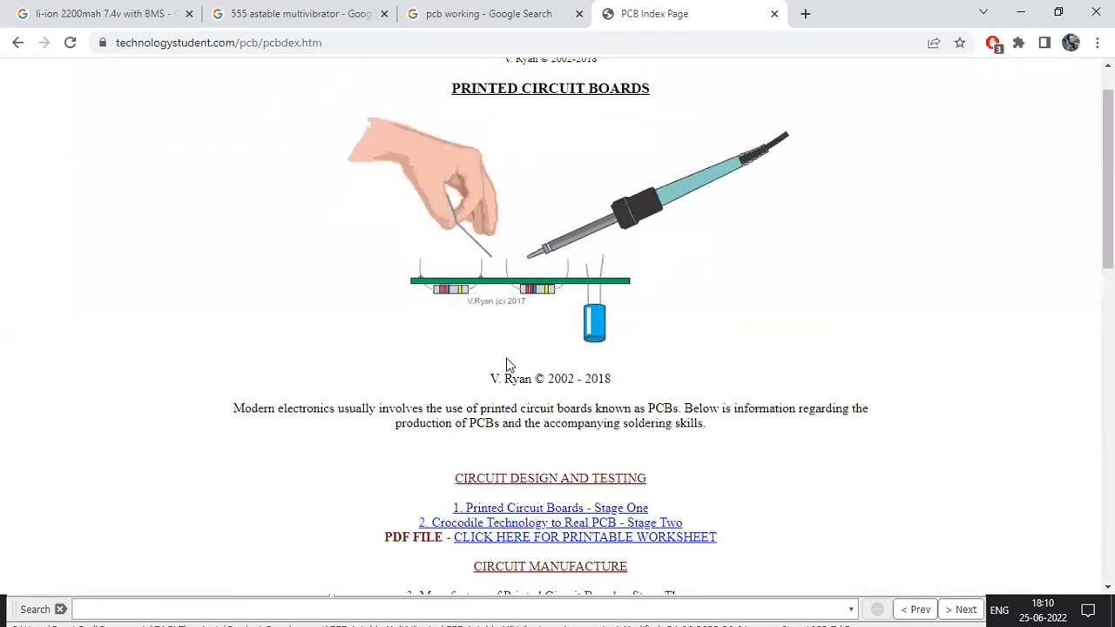
pyautogui.scroll(-4, 540, 385)
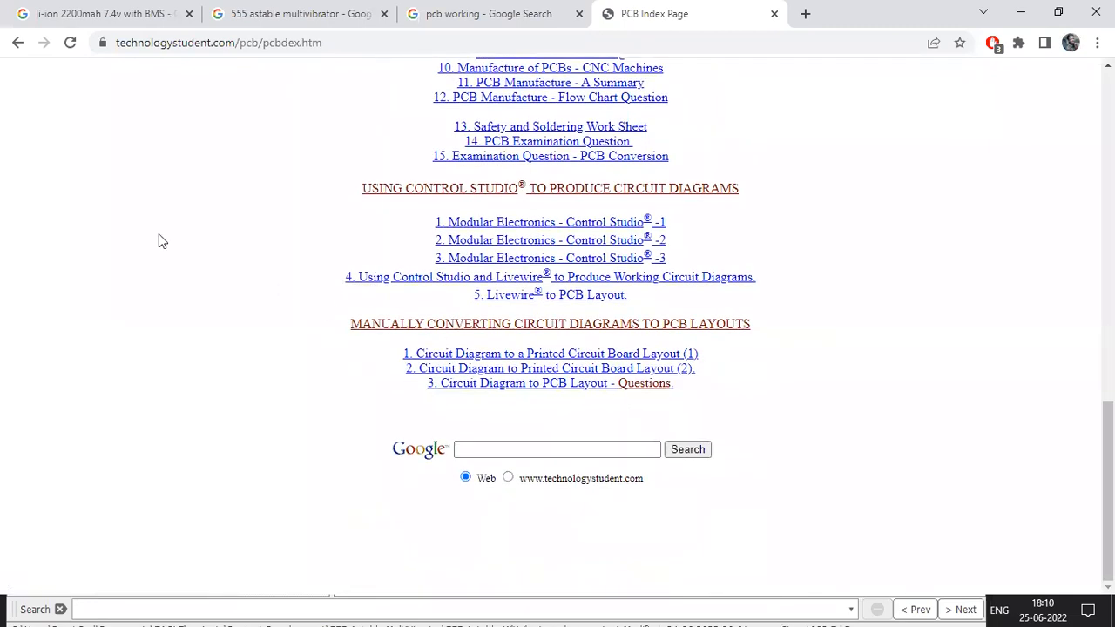
pyautogui.click(19, 42)
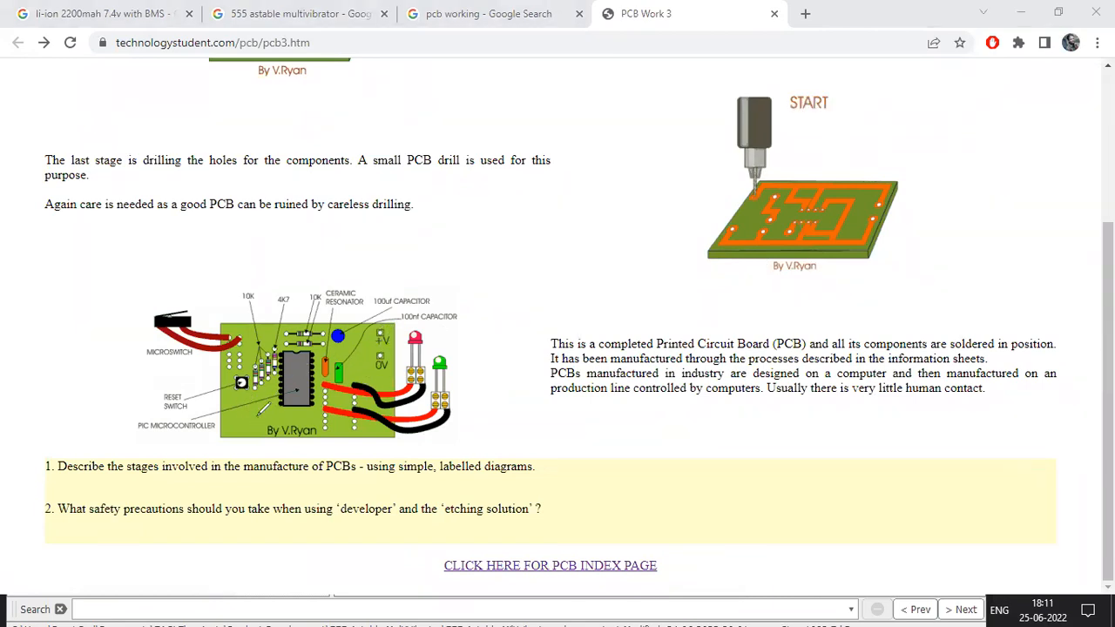
pyautogui.moveTo(256, 390)
pyautogui.mouseDown()
pyautogui.moveTo(259, 419)
pyautogui.moveTo(311, 418)
pyautogui.mouseUp()
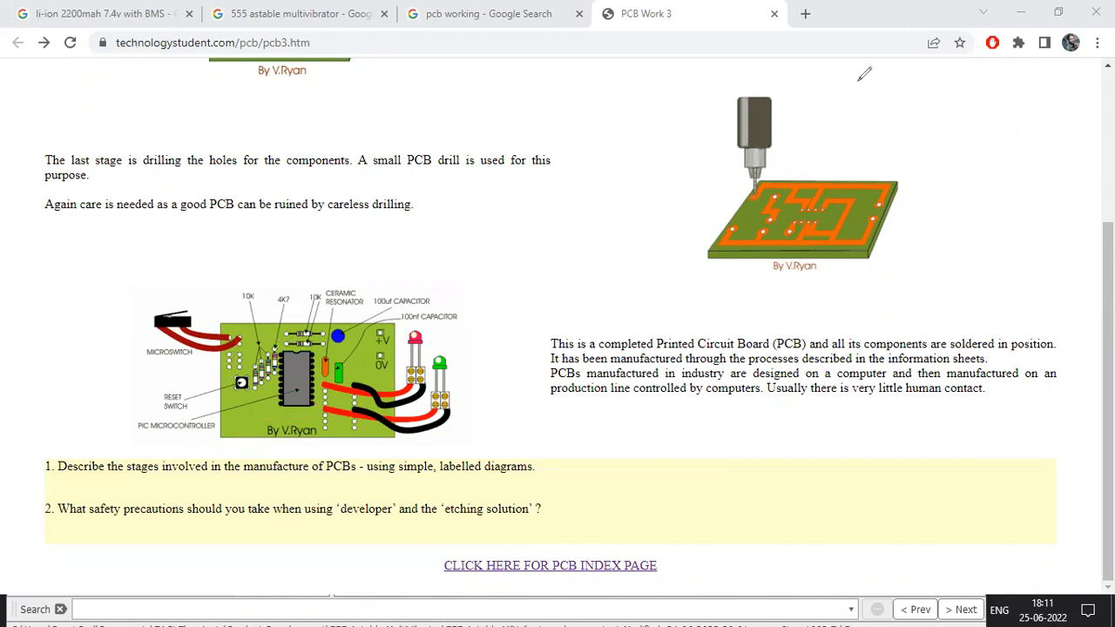
# Search Google Images for "single layer and double layer pcb"
pyautogui.hotkey('alt', 'Tab')
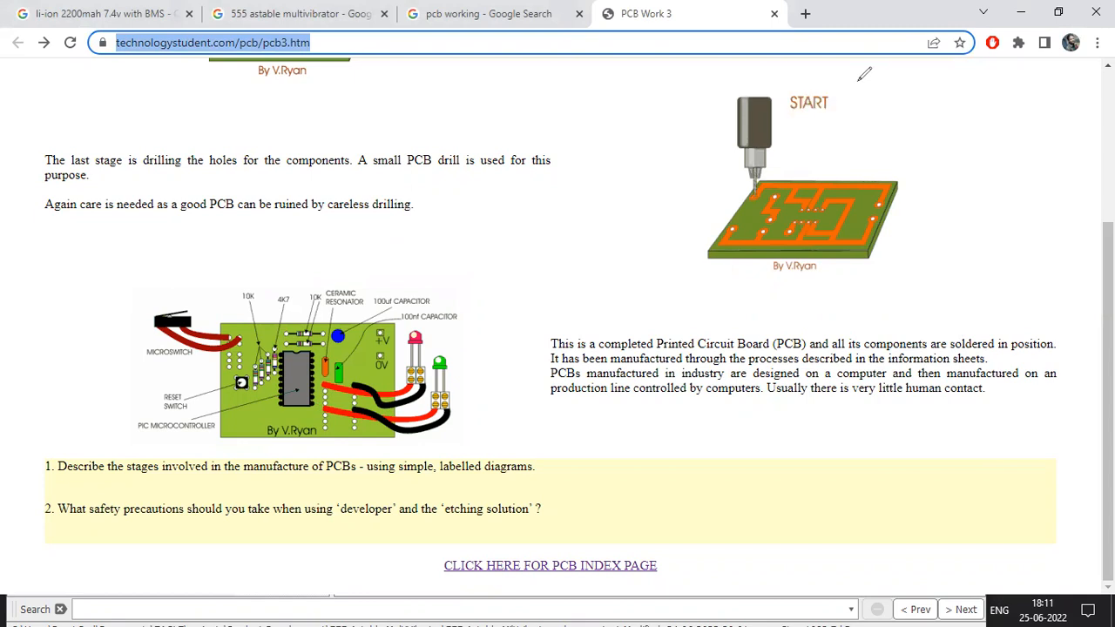
pyautogui.write('single')
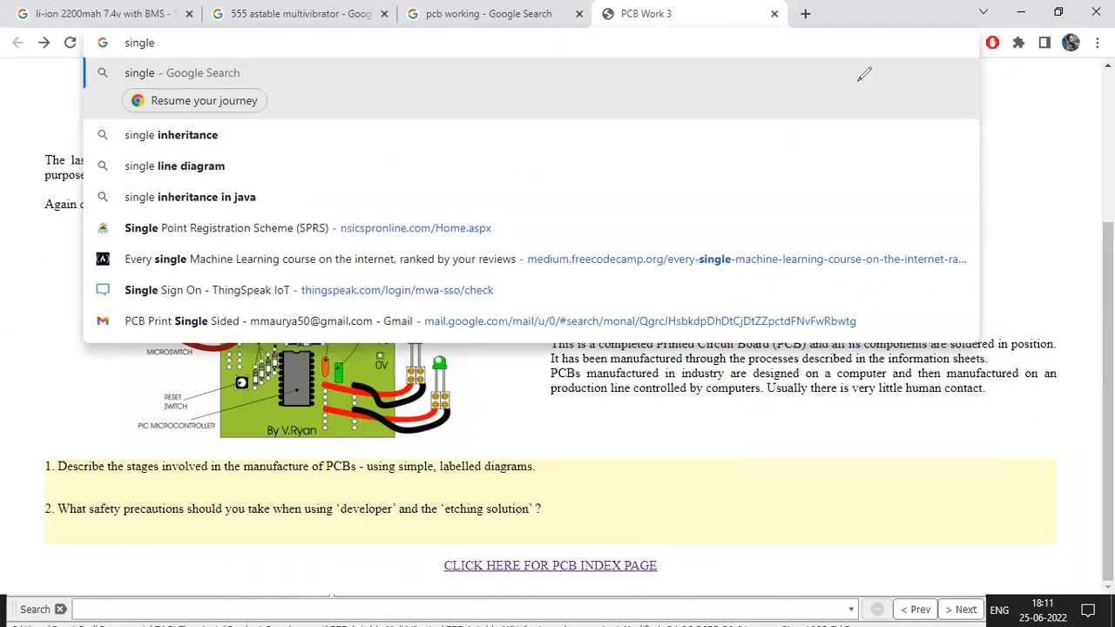
pyautogui.write('layer')
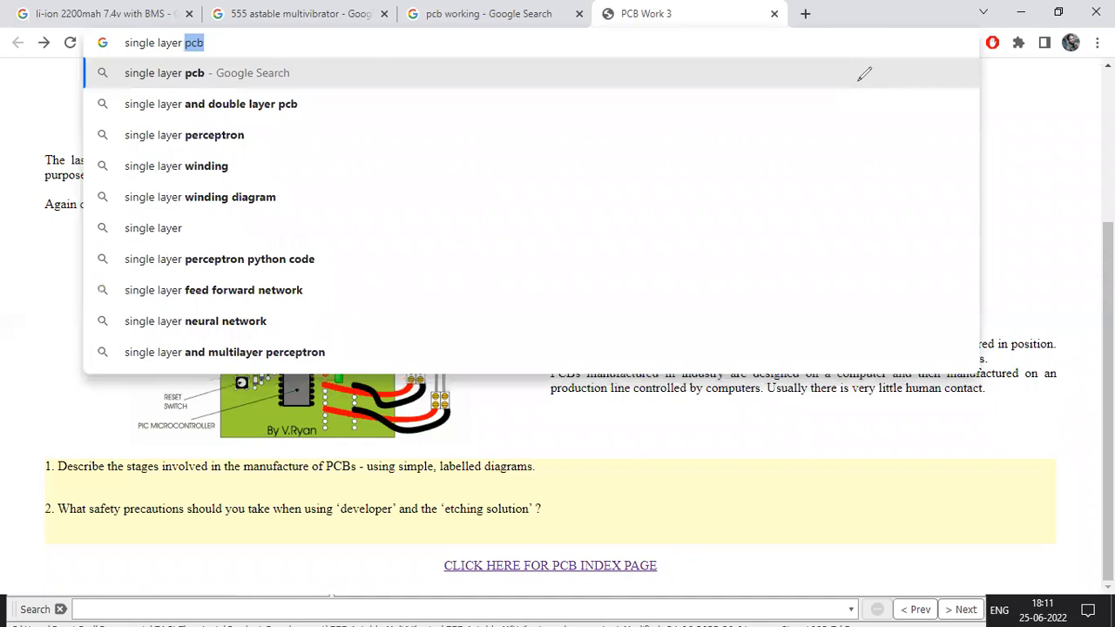
pyautogui.press('Down')
pyautogui.press('Return')
pyautogui.click(248, 153)
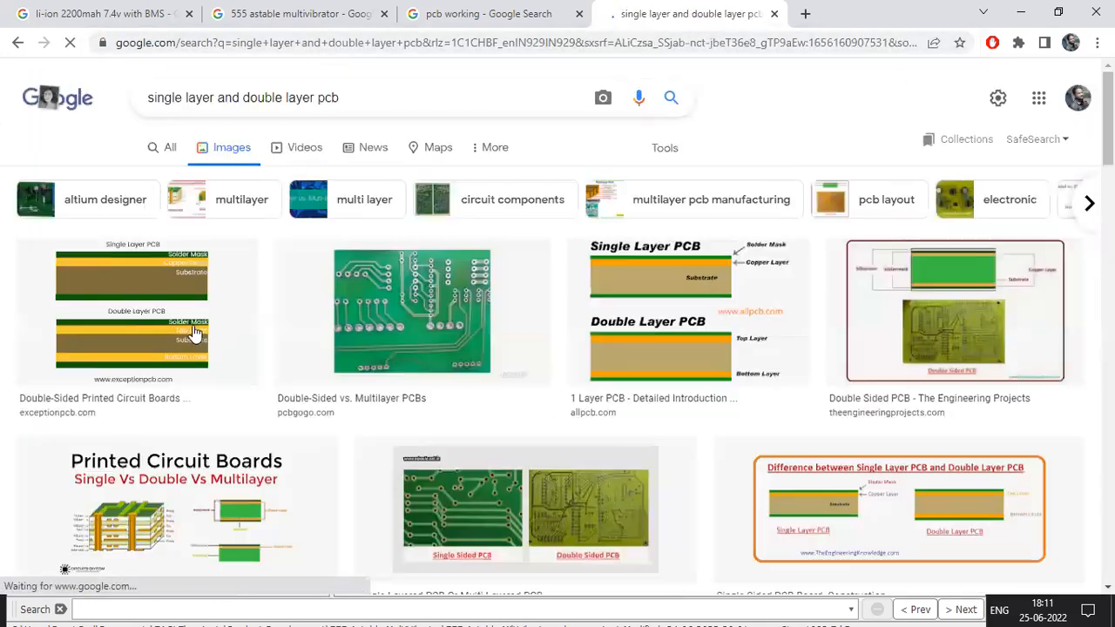
# Open the Exception PCB single versus double layer diagram and mark its solder mask, copper and substrate layers, clearing the marks at the end
pyautogui.click(193, 333)
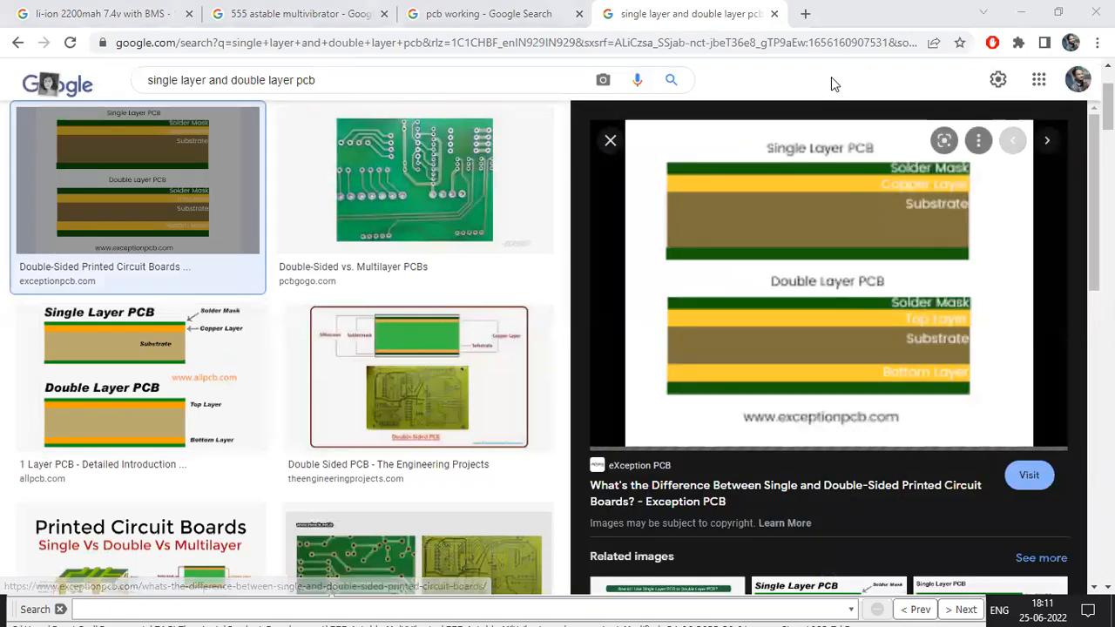
pyautogui.moveTo(911, 187)
pyautogui.mouseDown()
pyautogui.moveTo(761, 182)
pyautogui.moveTo(824, 184)
pyautogui.moveTo(750, 166)
pyautogui.moveTo(828, 157)
pyautogui.moveTo(758, 158)
pyautogui.moveTo(800, 156)
pyautogui.mouseUp()
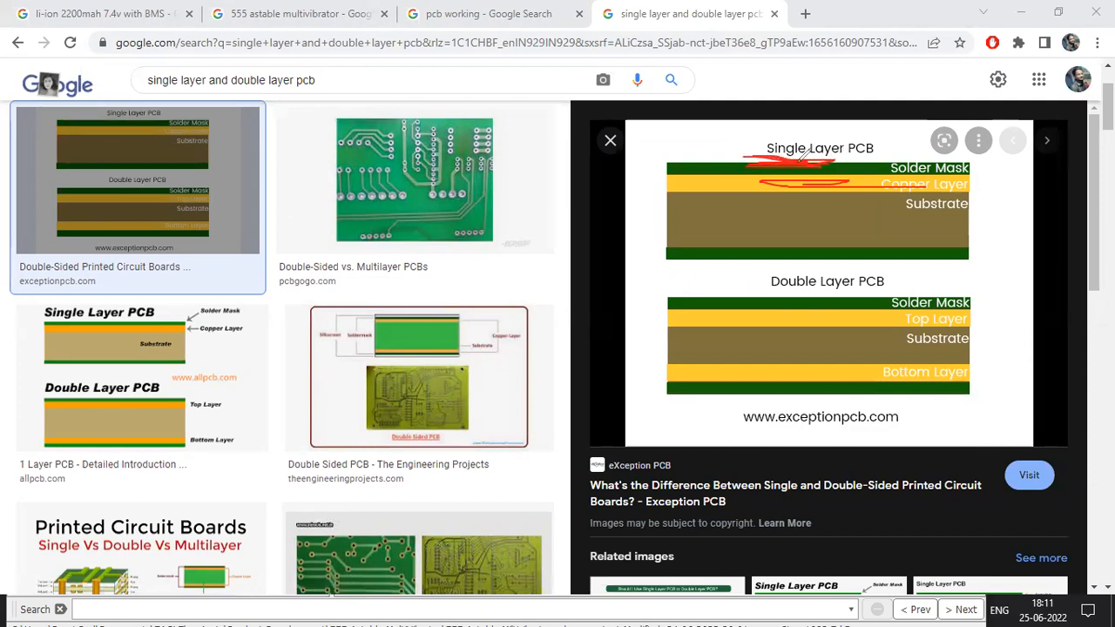
pyautogui.moveTo(862, 202)
pyautogui.mouseDown()
pyautogui.moveTo(742, 209)
pyautogui.moveTo(900, 205)
pyautogui.moveTo(871, 228)
pyautogui.moveTo(771, 203)
pyautogui.moveTo(850, 225)
pyautogui.moveTo(763, 221)
pyautogui.moveTo(777, 211)
pyautogui.mouseUp()
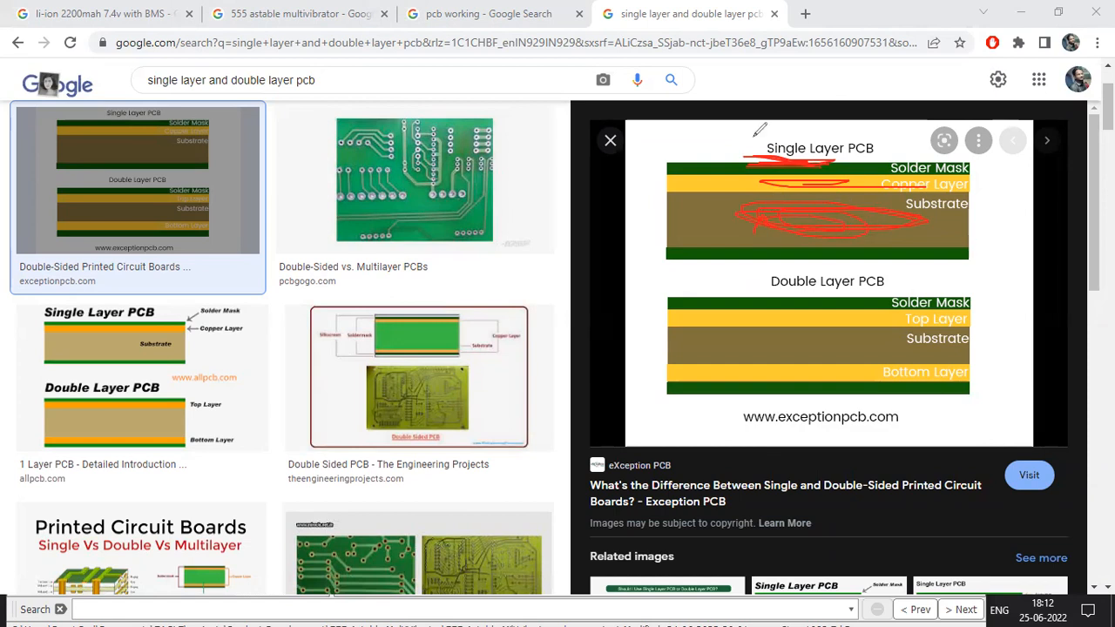
pyautogui.moveTo(885, 320)
pyautogui.mouseDown()
pyautogui.moveTo(777, 304)
pyautogui.moveTo(902, 330)
pyautogui.mouseUp()
pyautogui.moveTo(856, 371)
pyautogui.mouseDown()
pyautogui.moveTo(804, 365)
pyautogui.moveTo(819, 360)
pyautogui.mouseUp()
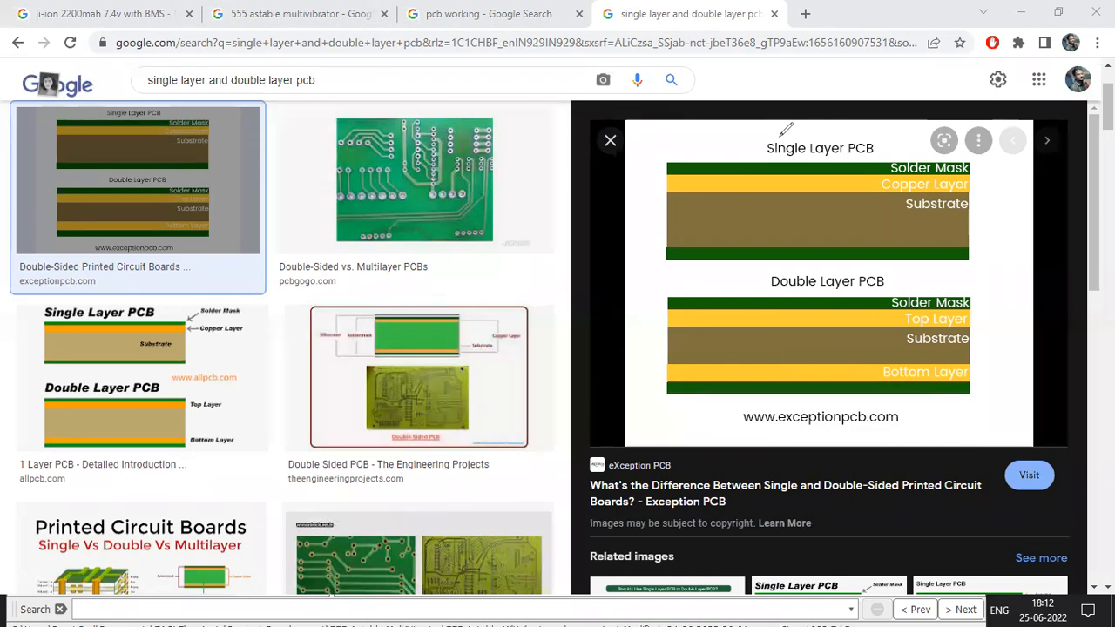
# Open the Miracle Electronic Devices picture comparing single sided and double sided PCBs and browse its related images
pyautogui.scroll(-3, 415, 311)
pyautogui.click(416, 311)
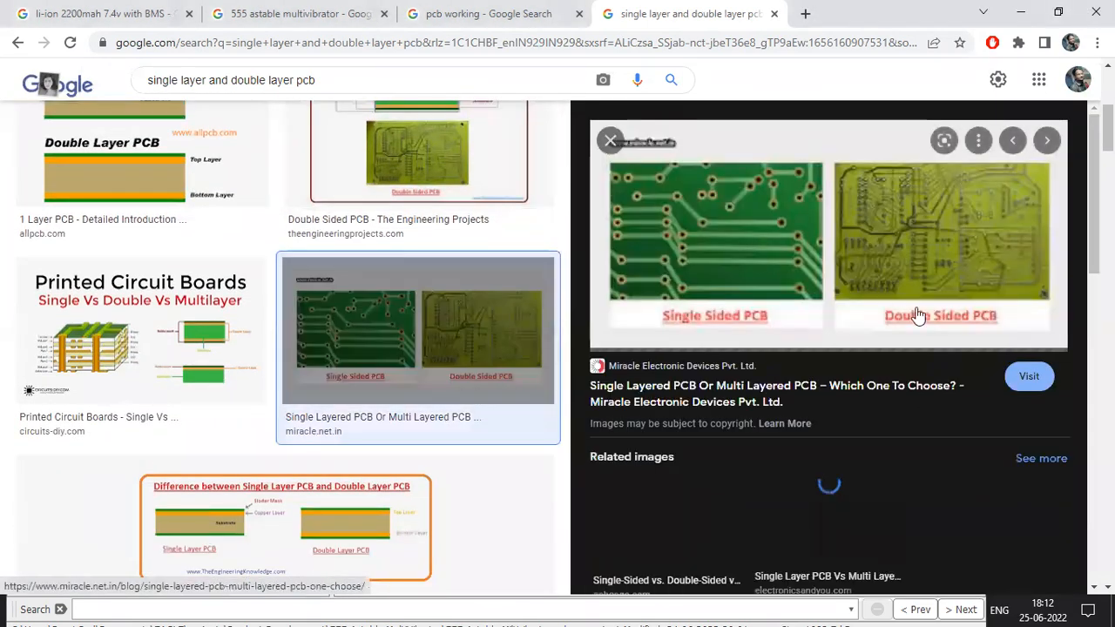
pyautogui.scroll(-2, 804, 386)
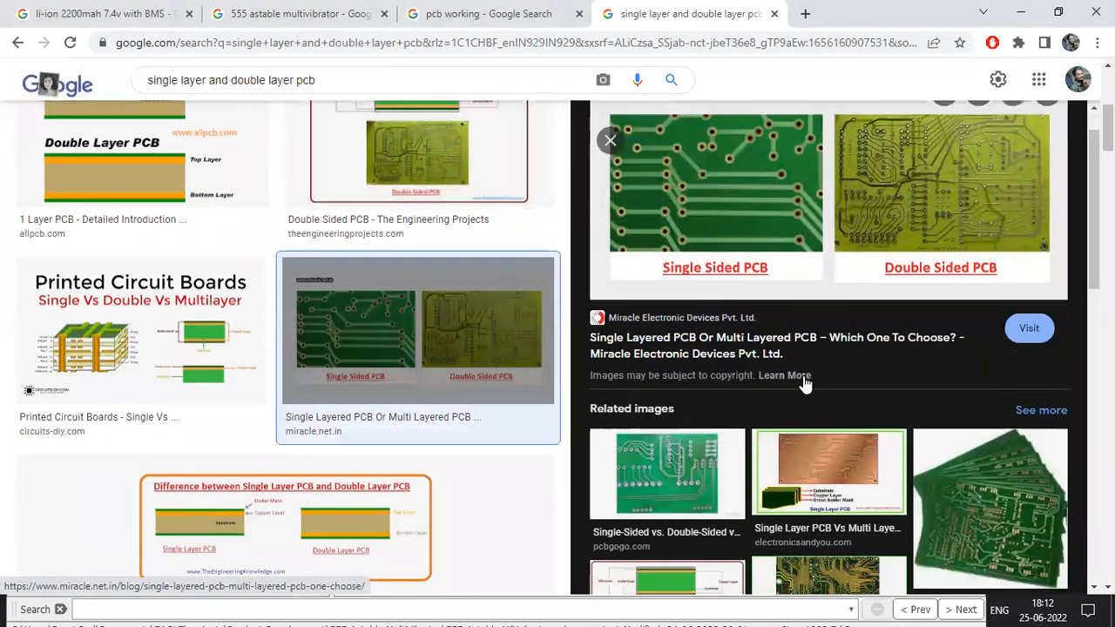
pyautogui.scroll(-7, 745, 350)
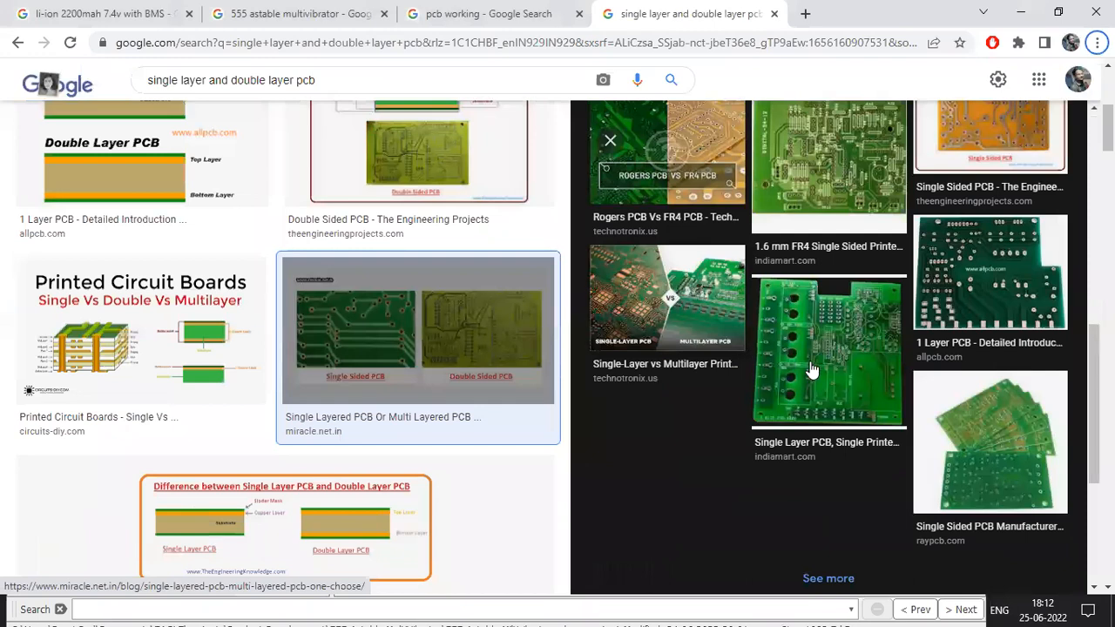
# Open the related RayMing "Single Sided PCB Manufacturer" picture and look through its related board photos
pyautogui.click(971, 418)
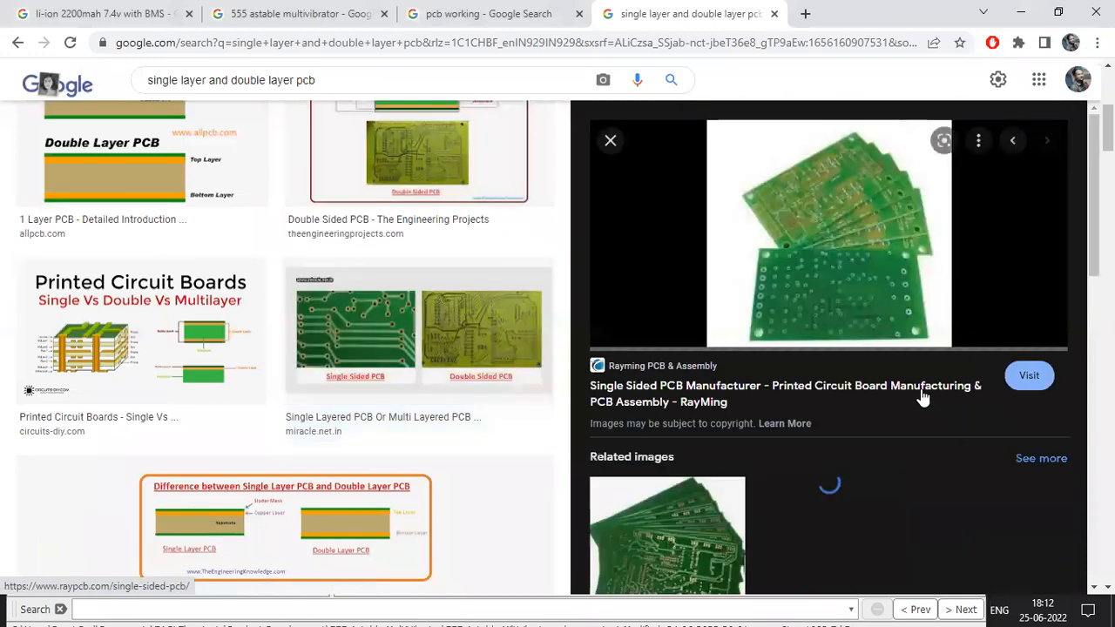
pyautogui.scroll(-6, 873, 341)
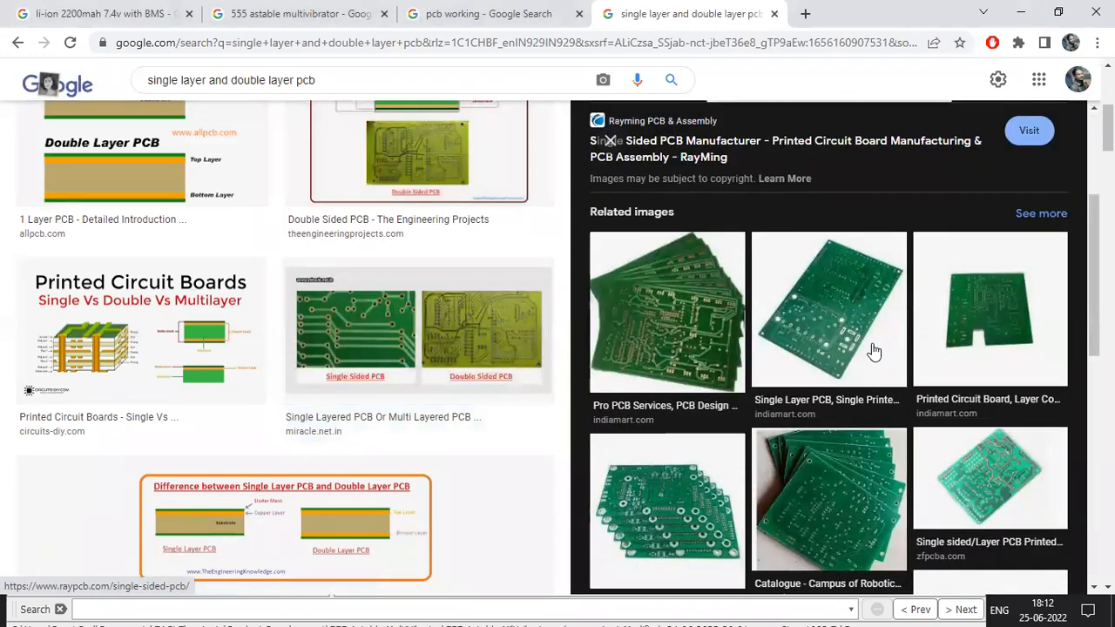
pyautogui.scroll(-4, 874, 351)
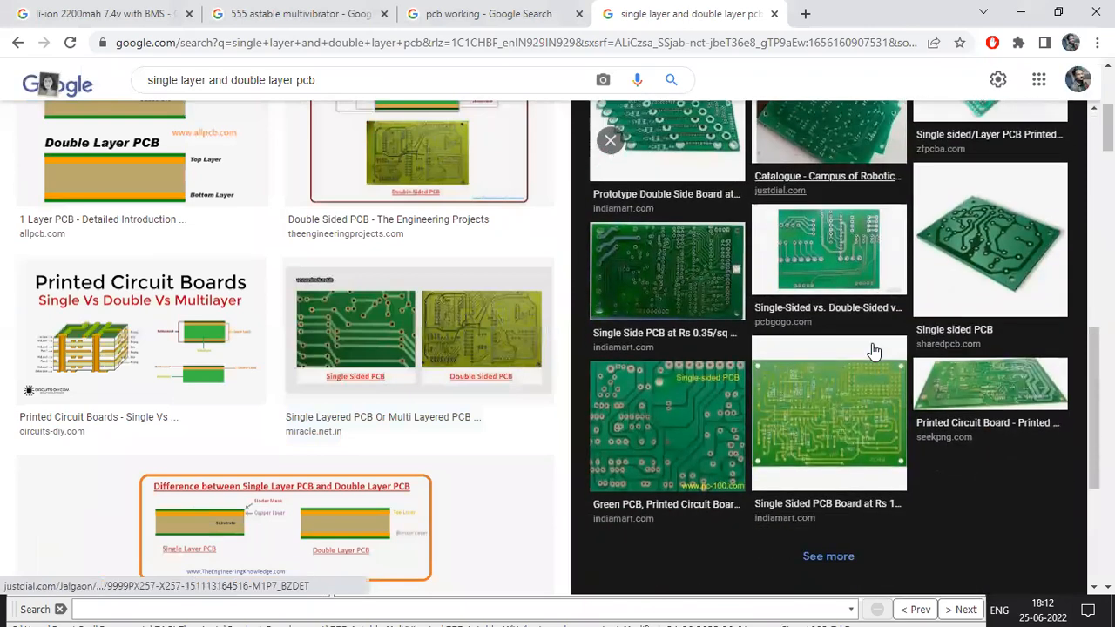
pyautogui.scroll(-2, 456, 202)
# Return to the Miracle Electronic Devices comparison picture and browse further through its related images and the search results
pyautogui.click(456, 202)
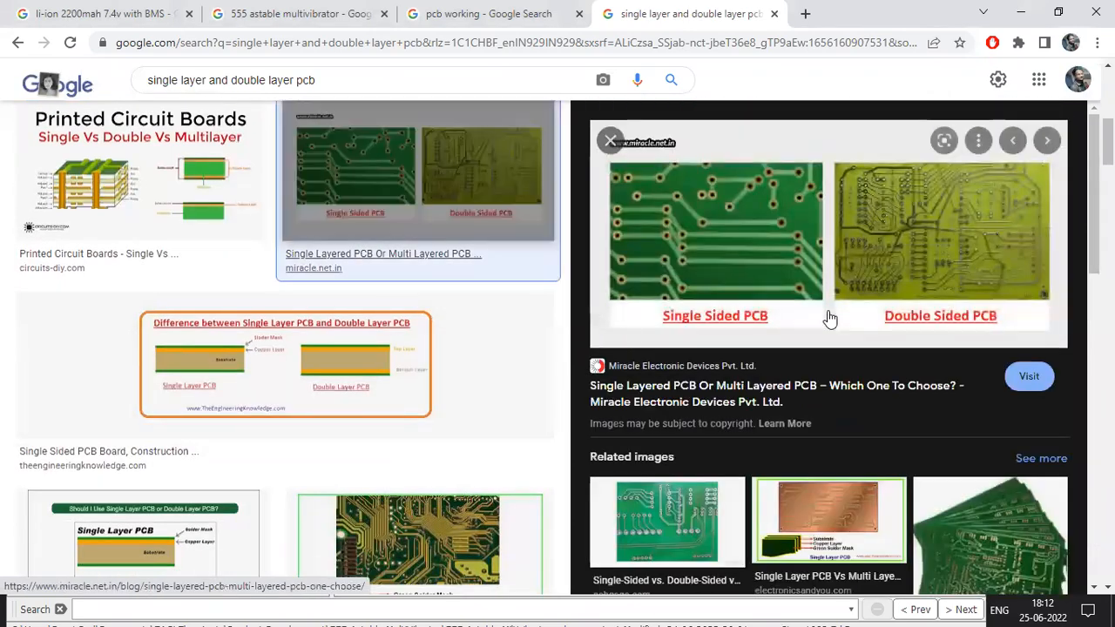
pyautogui.scroll(-6, 836, 315)
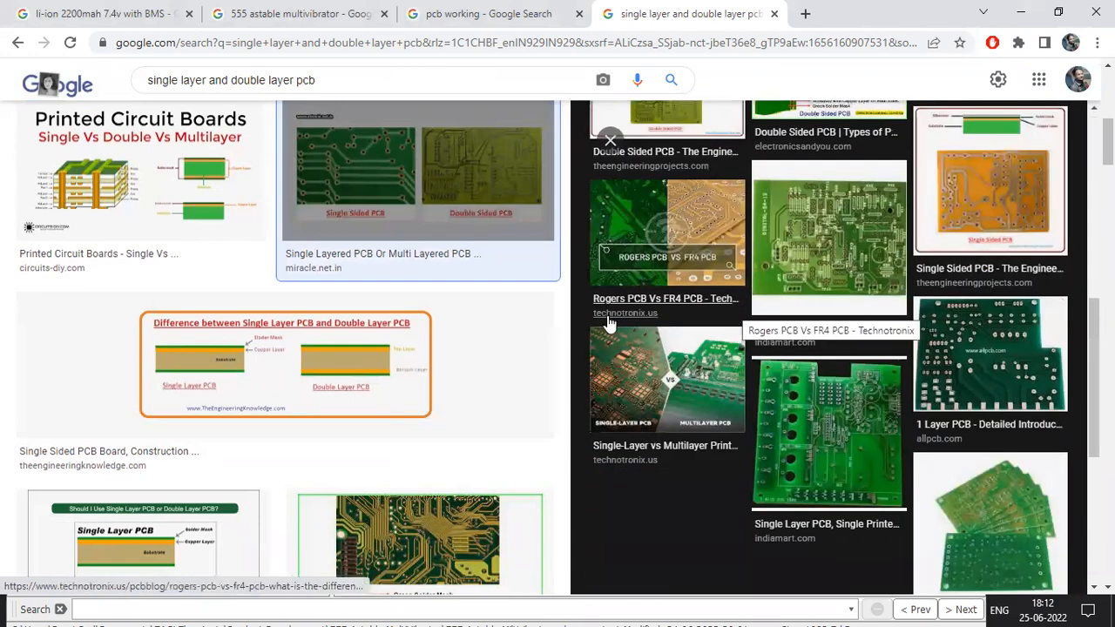
pyautogui.scroll(-3, 420, 353)
pyautogui.scroll(-5, 421, 353)
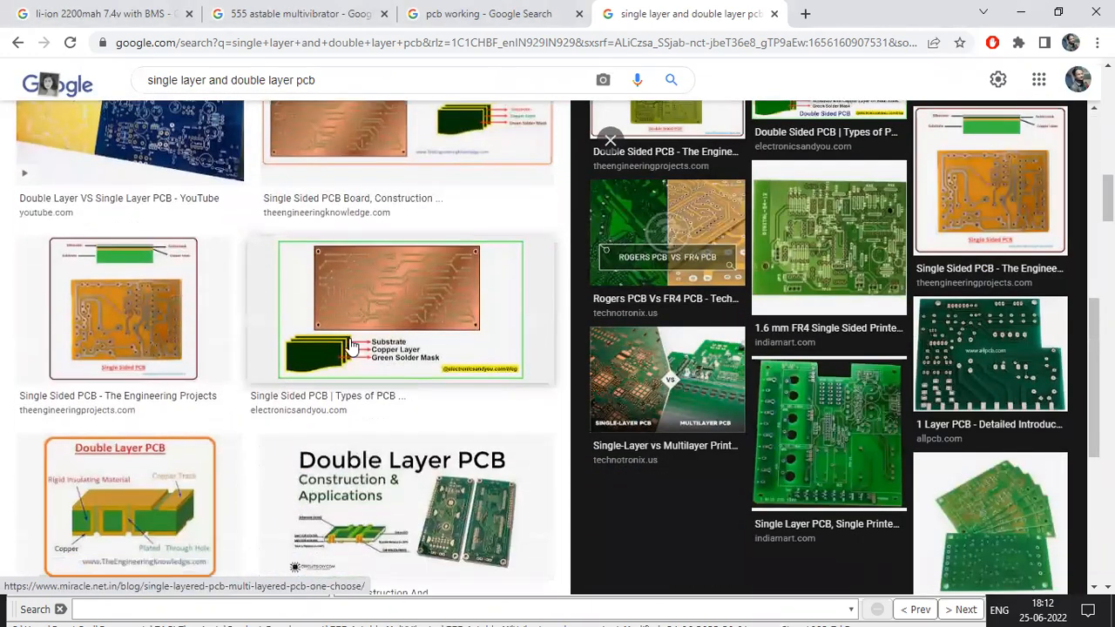
# Search Google Images for "double layer pcb" and open the Circuits DIY "Double Layer PCB | Construction And Applications" picture
pyautogui.moveTo(151, 85); pyautogui.dragTo(148, 85)
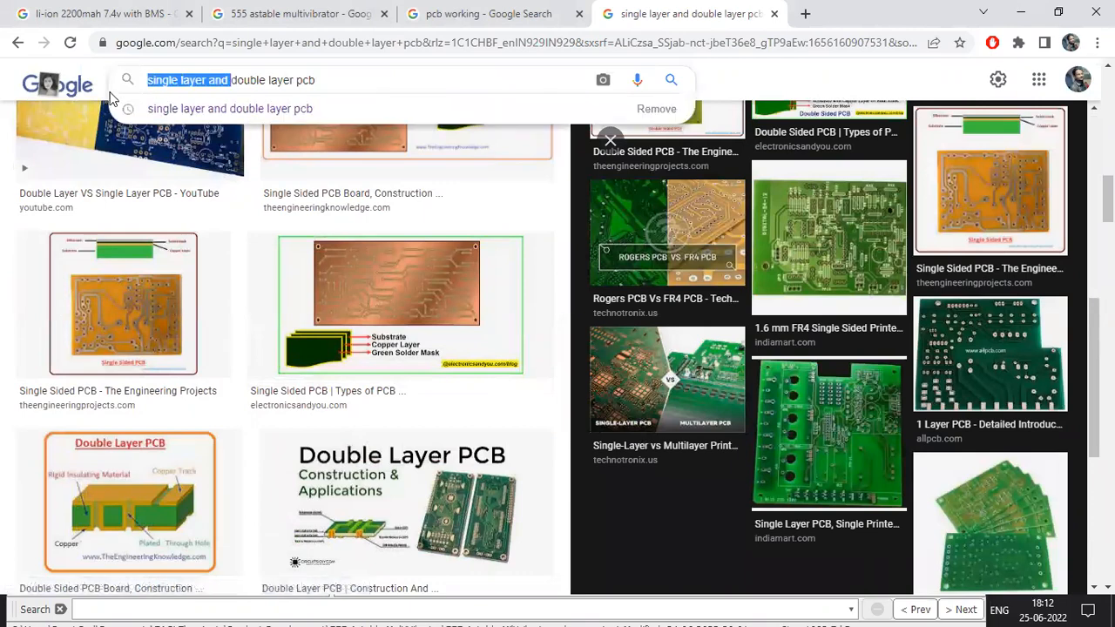
pyautogui.press('BackSpace')
pyautogui.press('Return')
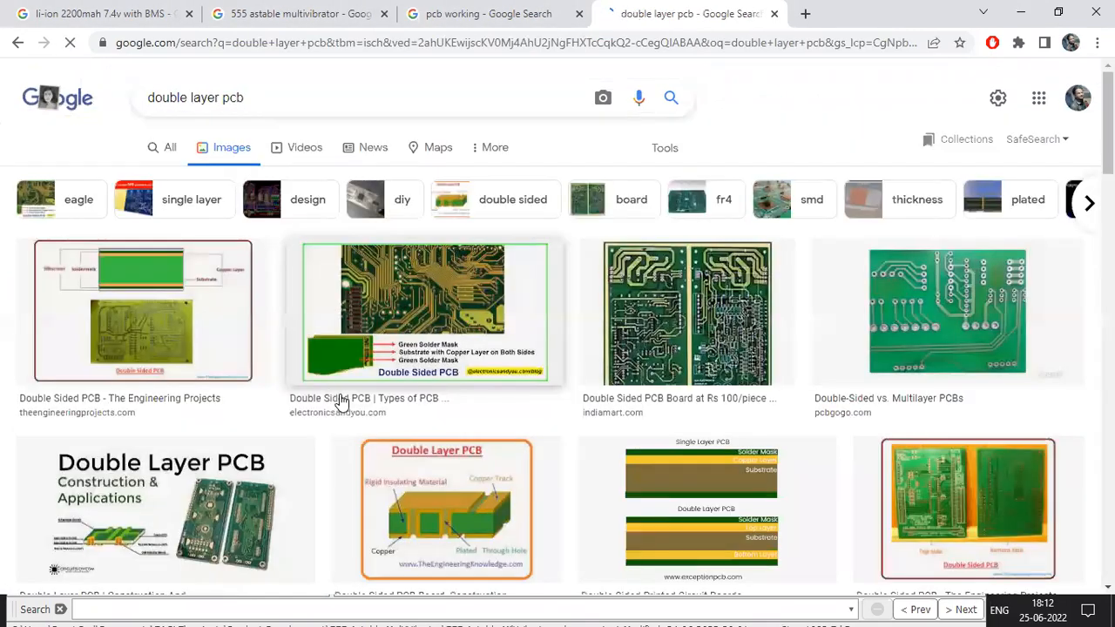
pyautogui.scroll(-3, 687, 402)
pyautogui.click(161, 344)
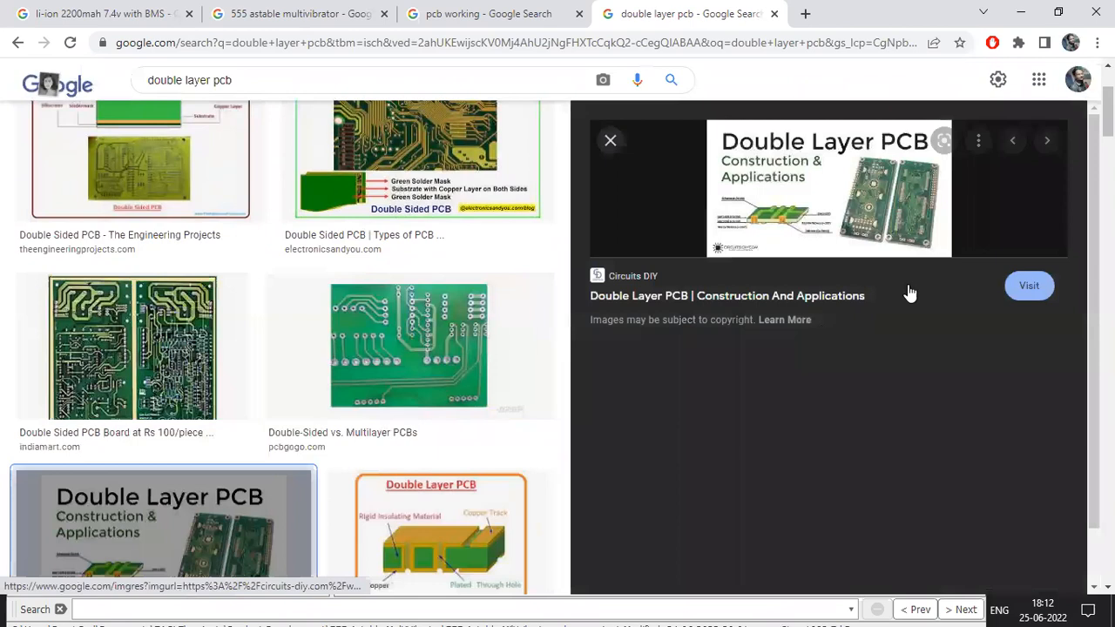
# Mark the traces on both photographed boards in the Circuits DIY picture with the screen pen and clear the marks
pyautogui.hotkey('ctrl', 'alt', 'g')
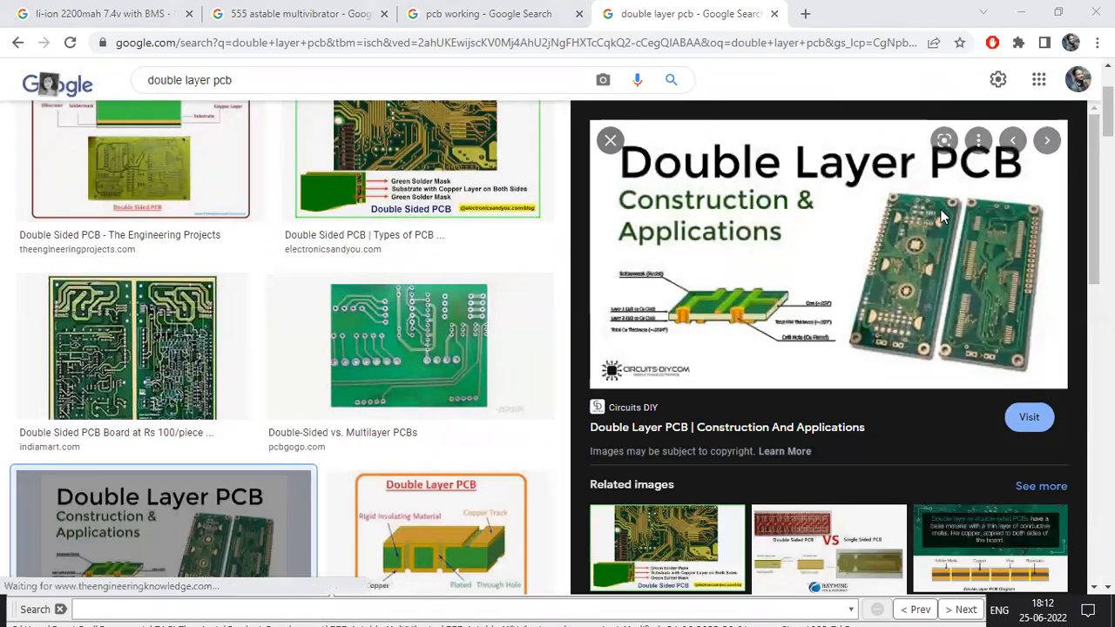
pyautogui.moveTo(935, 210)
pyautogui.mouseDown()
pyautogui.moveTo(901, 206)
pyautogui.moveTo(905, 300)
pyautogui.moveTo(918, 219)
pyautogui.mouseUp()
pyautogui.moveTo(1013, 231)
pyautogui.mouseDown()
pyautogui.moveTo(984, 237)
pyautogui.moveTo(999, 253)
pyautogui.mouseUp()
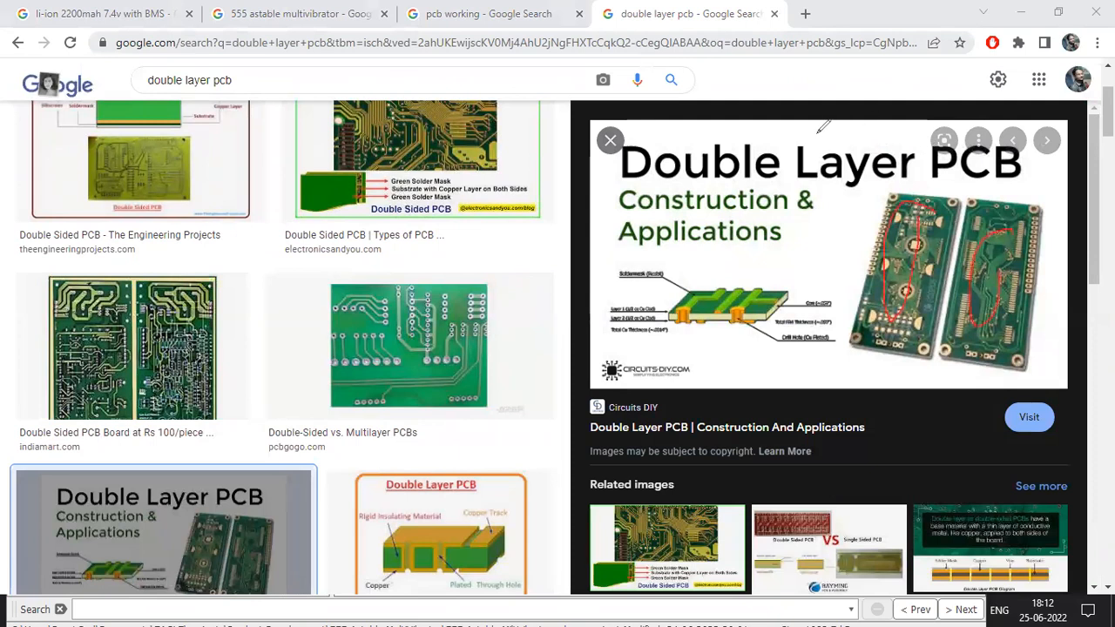
pyautogui.press('Delete')
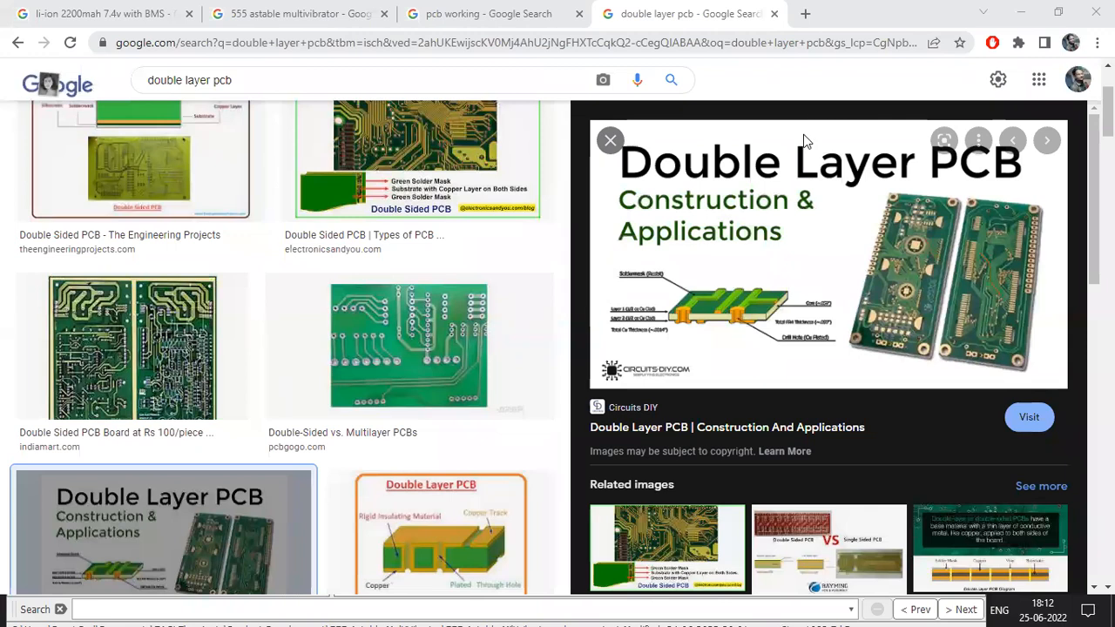
# Sketch crossing traces over the layer construction drawing in the Circuits DIY picture and clear the sketch
pyautogui.scroll(-5, 540, 366)
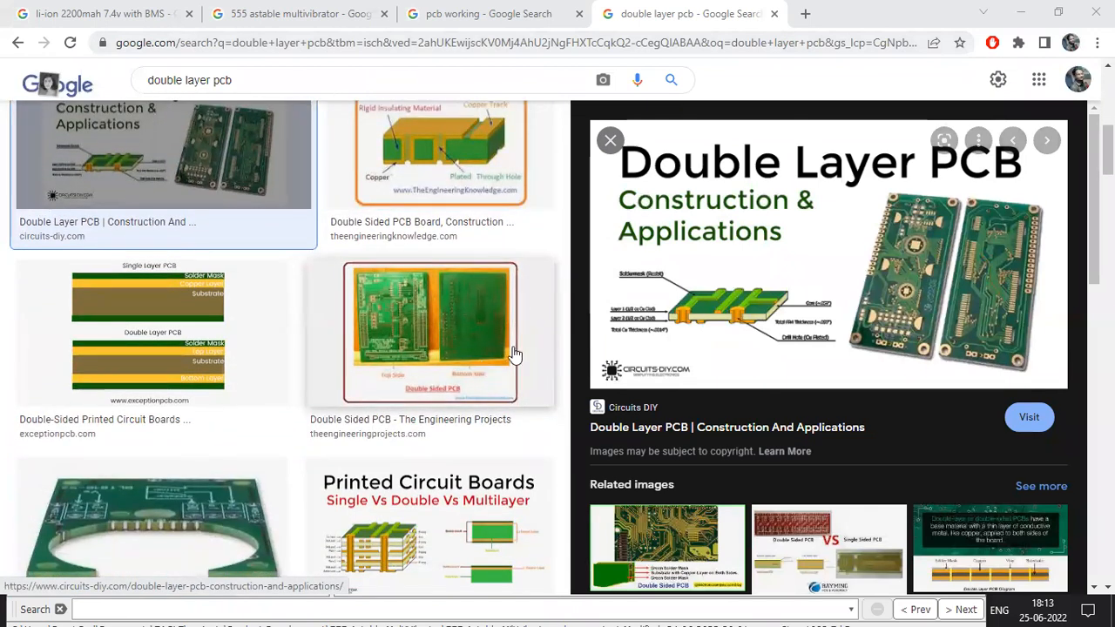
pyautogui.moveTo(681, 264)
pyautogui.mouseDown()
pyautogui.moveTo(782, 257)
pyautogui.moveTo(723, 290)
pyautogui.moveTo(794, 284)
pyautogui.mouseUp()
pyautogui.moveTo(793, 208); pyautogui.dragTo(708, 298)
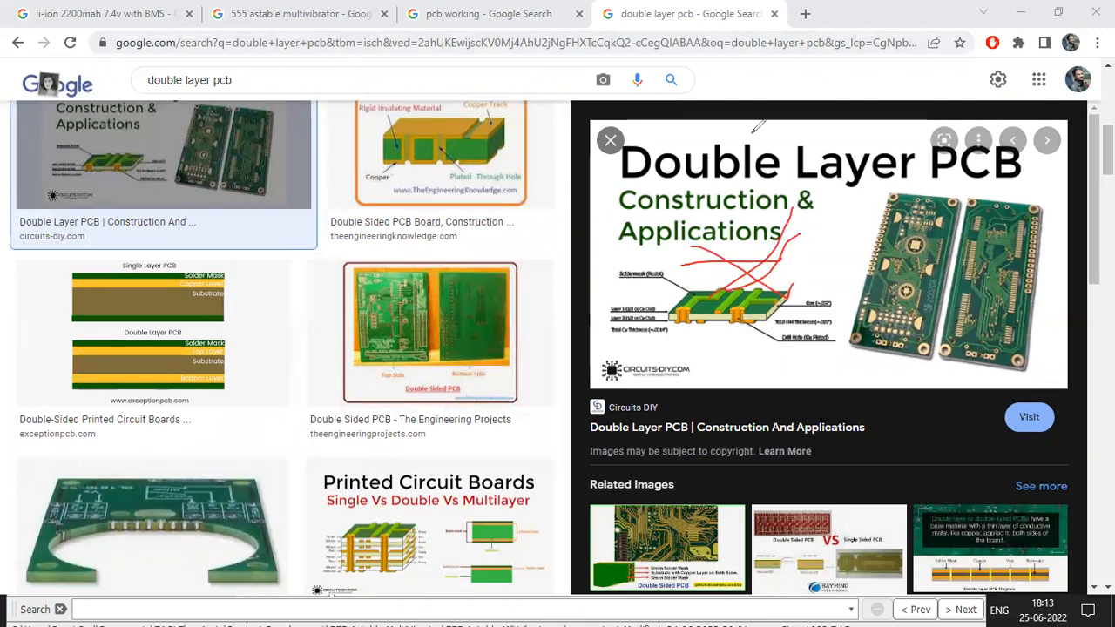
pyautogui.press('Escape')
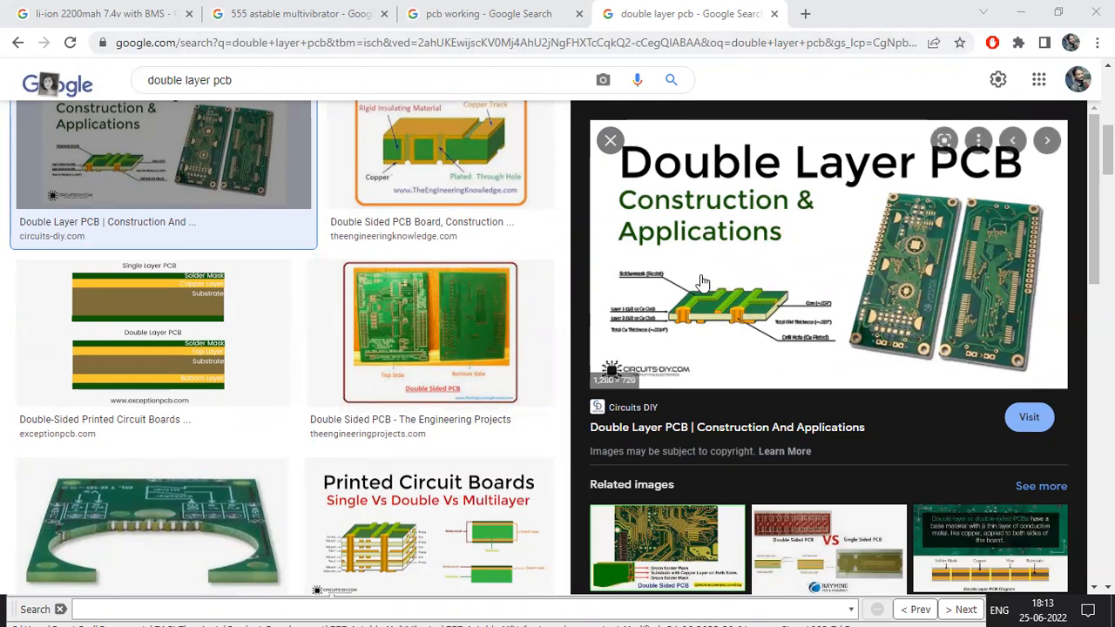
# Browse the related images and double layer PCB results down to the "Double-sided PCB Manufacturing" drawing showing the top and bottom layers
pyautogui.scroll(-1, 665, 315)
pyautogui.scroll(-5, 665, 314)
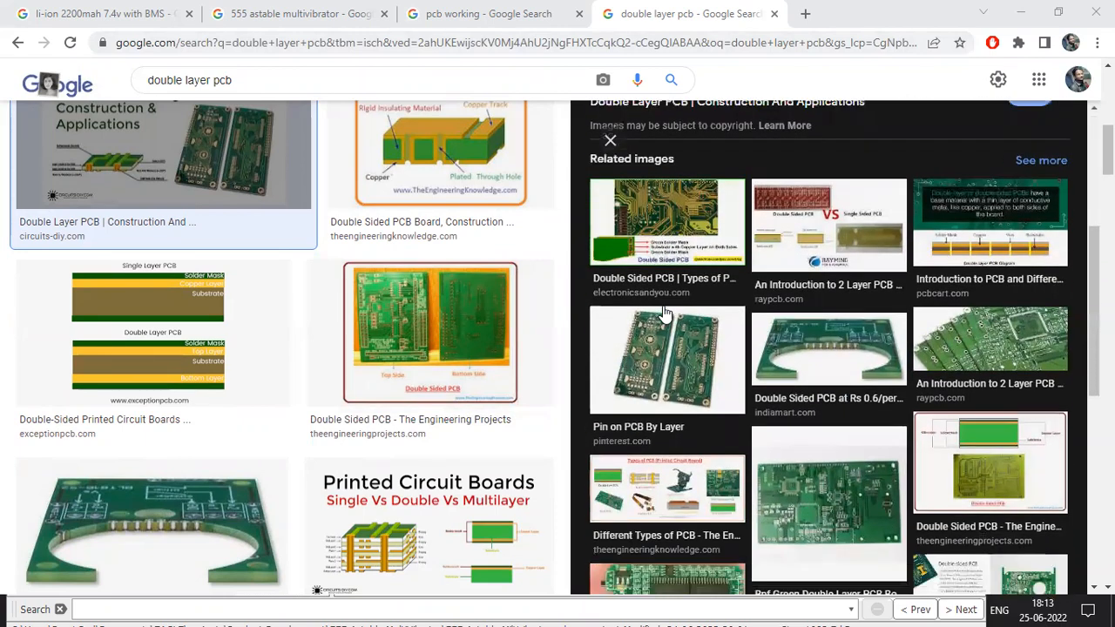
pyautogui.scroll(-1, 665, 314)
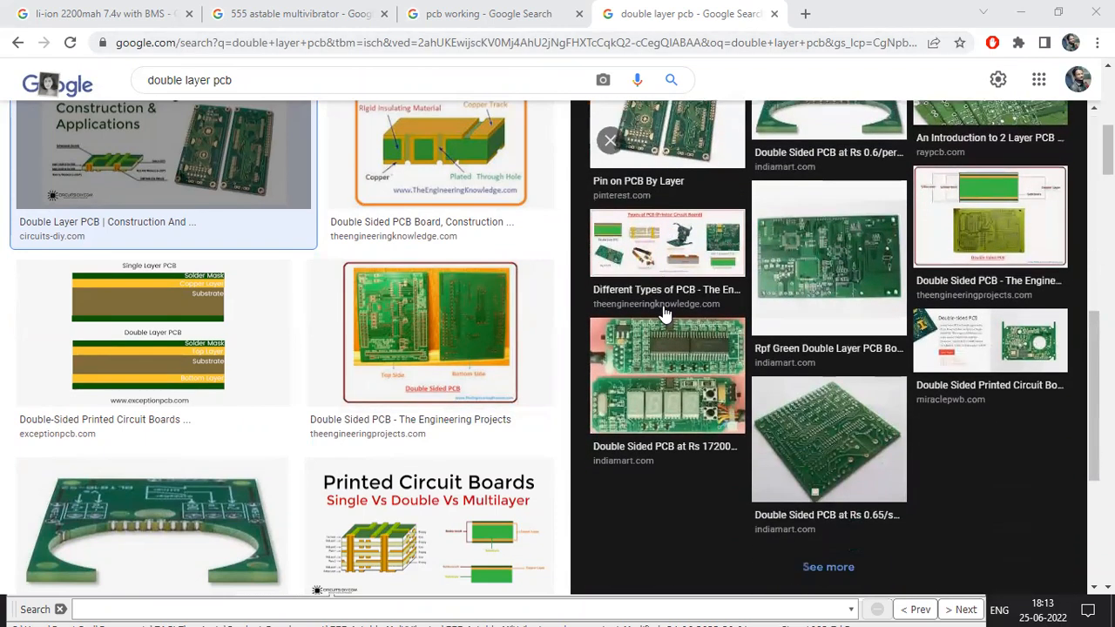
pyautogui.scroll(-1, 665, 315)
pyautogui.scroll(-5, 519, 318)
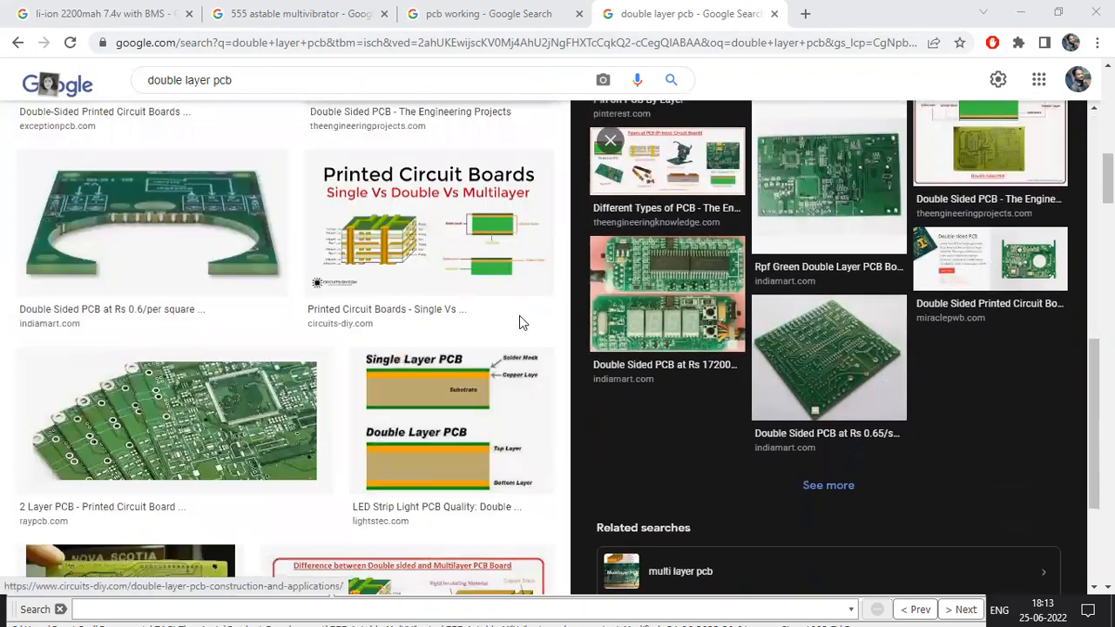
pyautogui.scroll(-3, 521, 322)
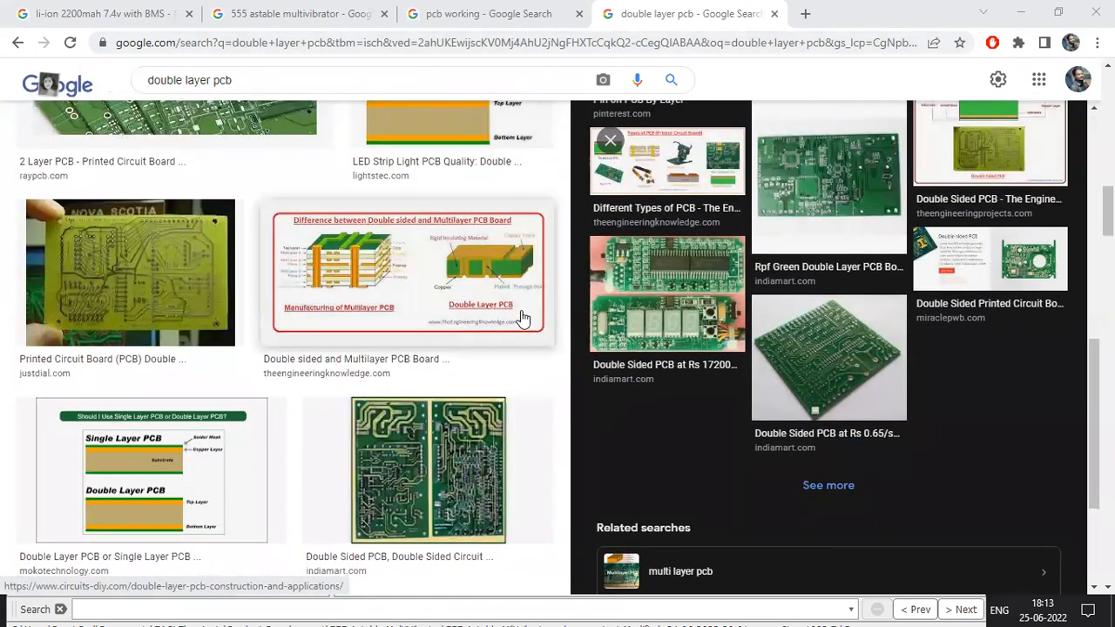
pyautogui.scroll(-5, 522, 318)
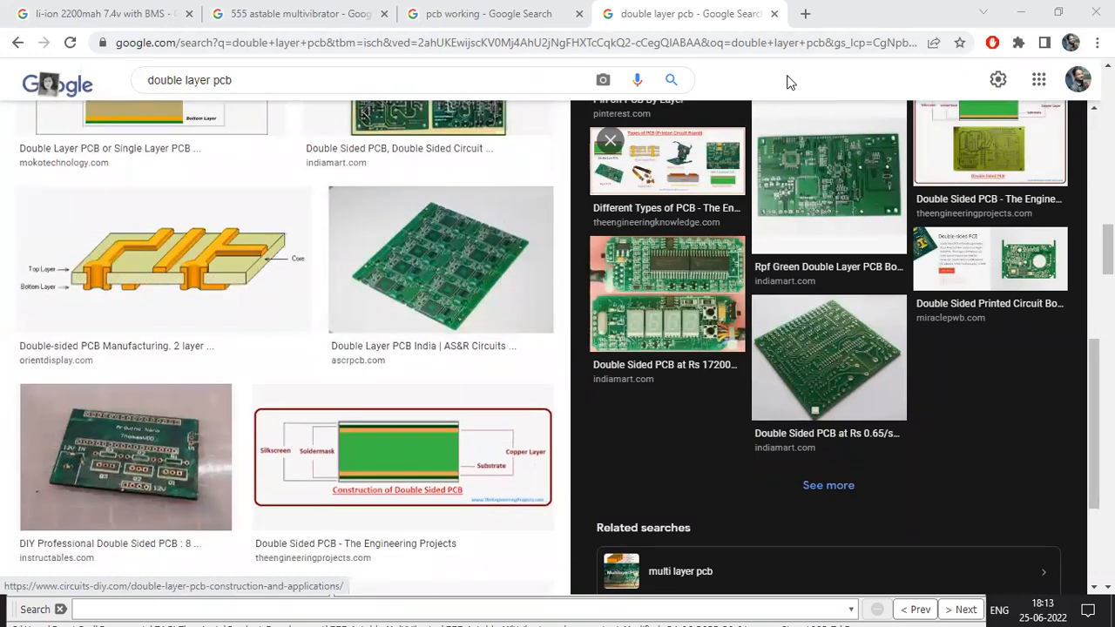
# Sketch trace routes with arrows over the "Double Layer PCB India" board picture and clear the sketch
pyautogui.moveTo(307, 213)
pyautogui.mouseDown()
pyautogui.moveTo(462, 190)
pyautogui.moveTo(472, 234)
pyautogui.mouseUp()
pyautogui.moveTo(388, 233)
pyautogui.mouseDown()
pyautogui.moveTo(359, 252)
pyautogui.moveTo(310, 229)
pyautogui.moveTo(392, 229)
pyautogui.mouseUp()
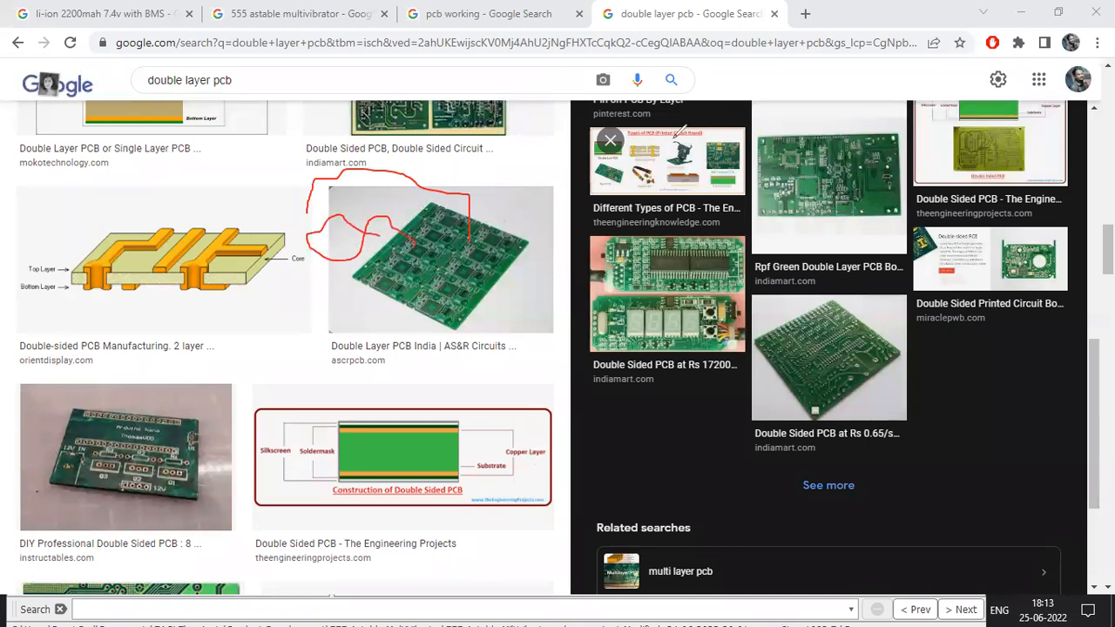
pyautogui.moveTo(297, 207)
pyautogui.mouseDown()
pyautogui.moveTo(366, 180)
pyautogui.moveTo(449, 187)
pyautogui.mouseUp()
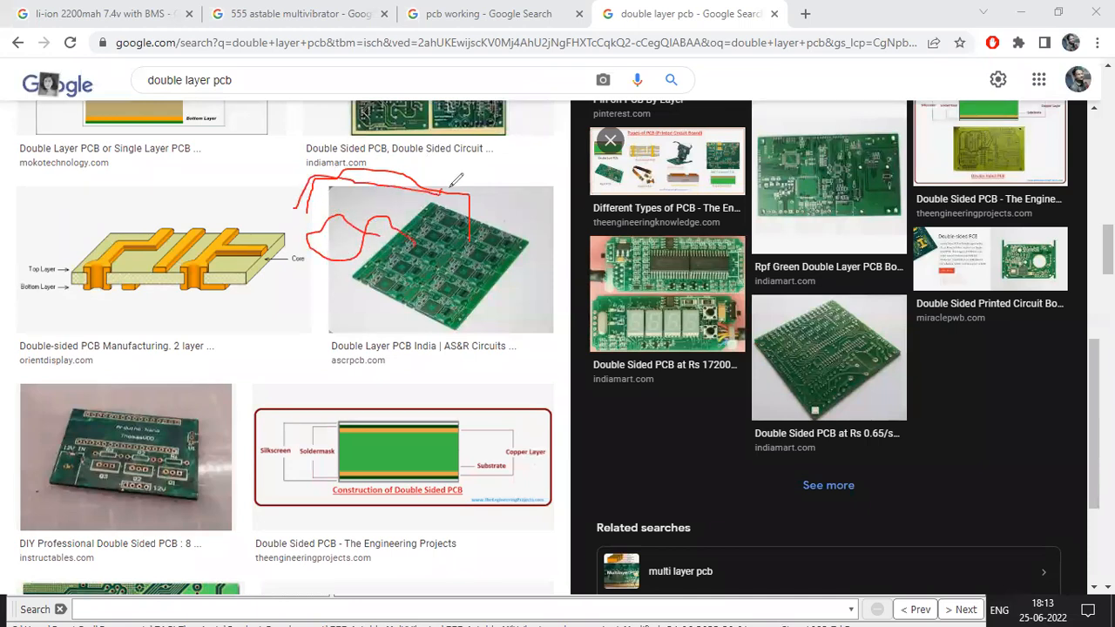
pyautogui.moveTo(505, 165)
pyautogui.mouseDown()
pyautogui.moveTo(486, 174)
pyautogui.moveTo(484, 206)
pyautogui.mouseUp()
pyautogui.moveTo(376, 312); pyautogui.dragTo(366, 240)
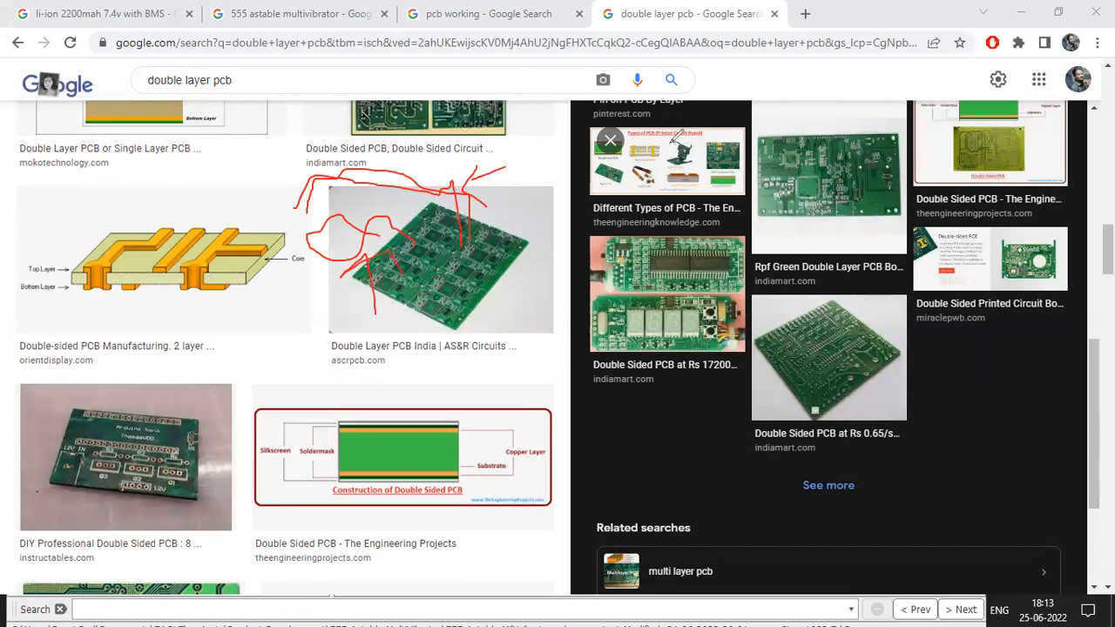
pyautogui.press('Escape')
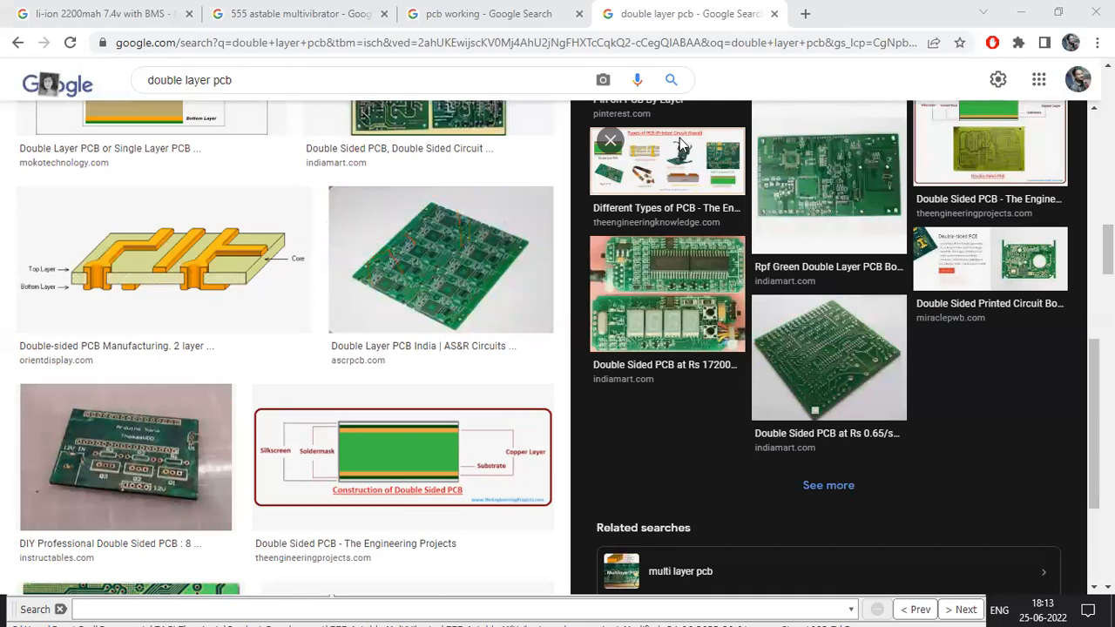
# Switch to the EAGLE board layout, activate the Move tool and try to move the top edge of the board outline
pyautogui.hotkey('alt', 'Tab')
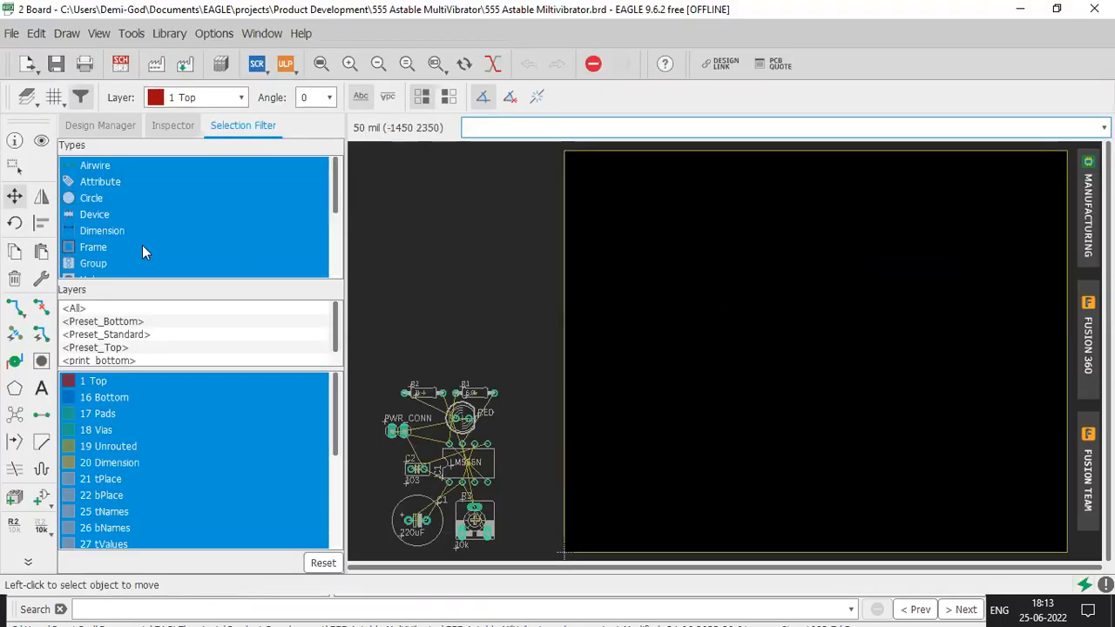
pyautogui.click(17, 201)
pyautogui.click(627, 151)
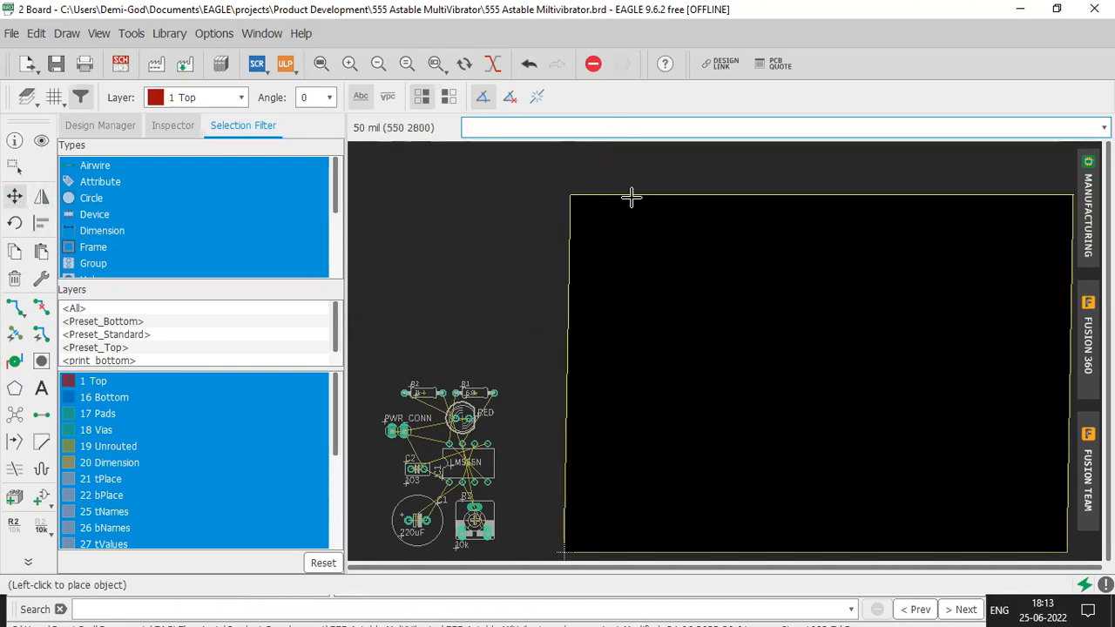
pyautogui.press('Escape')
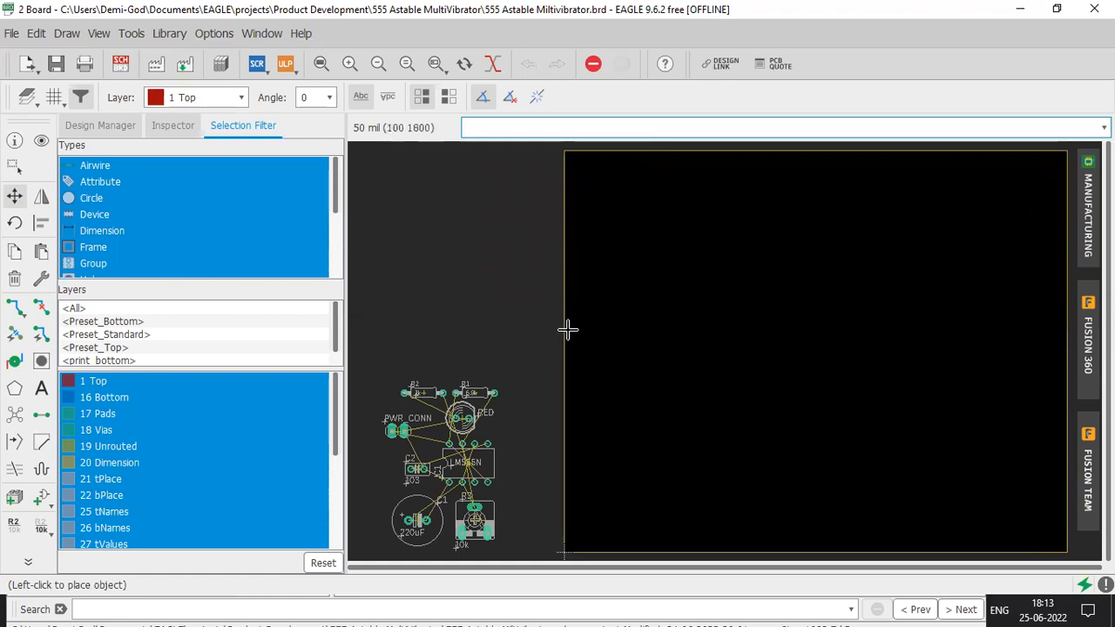
pyautogui.scroll(5, 439, 522)
pyautogui.scroll(-5, 450, 514)
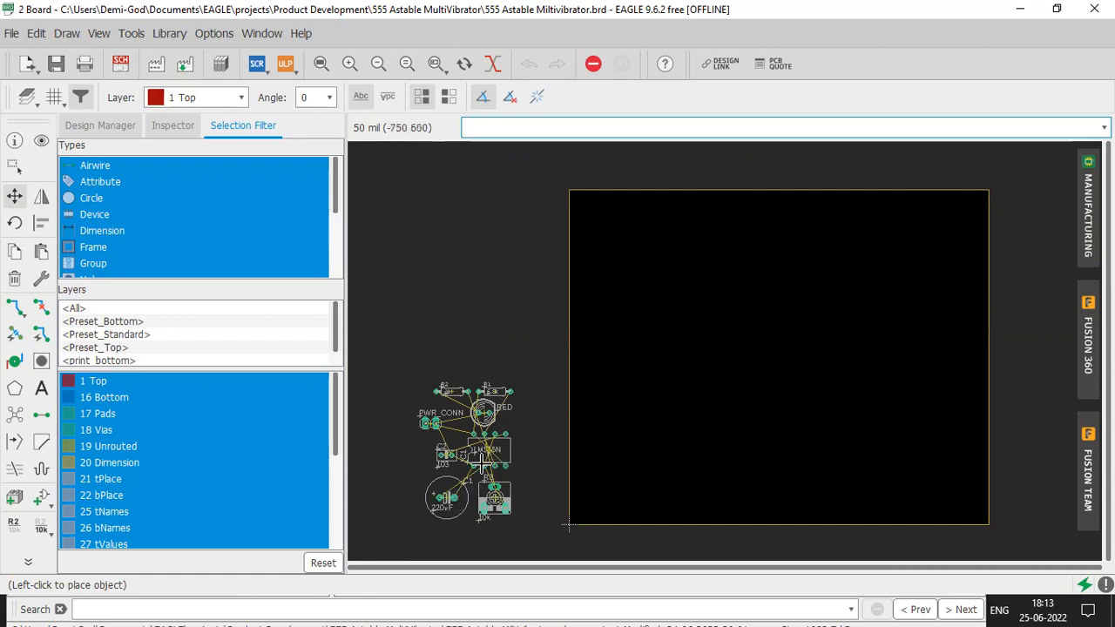
# Circle the tool palette, the unplaced components and the board outline with on-screen ink and clear the marks
pyautogui.click(14, 197)
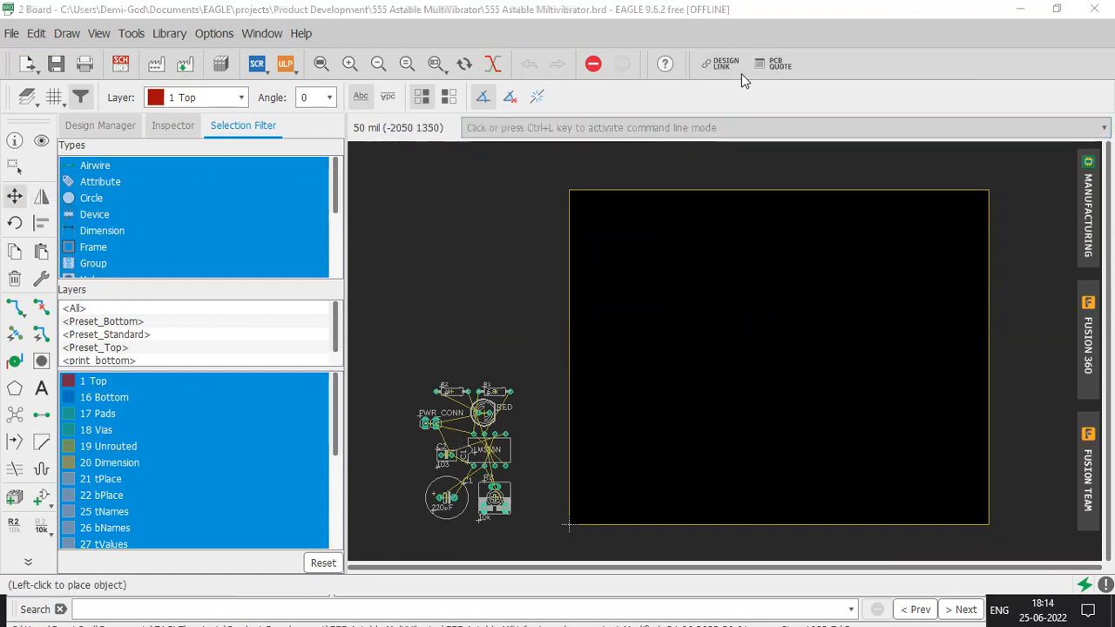
pyautogui.moveTo(35, 120)
pyautogui.mouseDown()
pyautogui.moveTo(48, 445)
pyautogui.moveTo(13, 488)
pyautogui.moveTo(2, 82)
pyautogui.mouseUp()
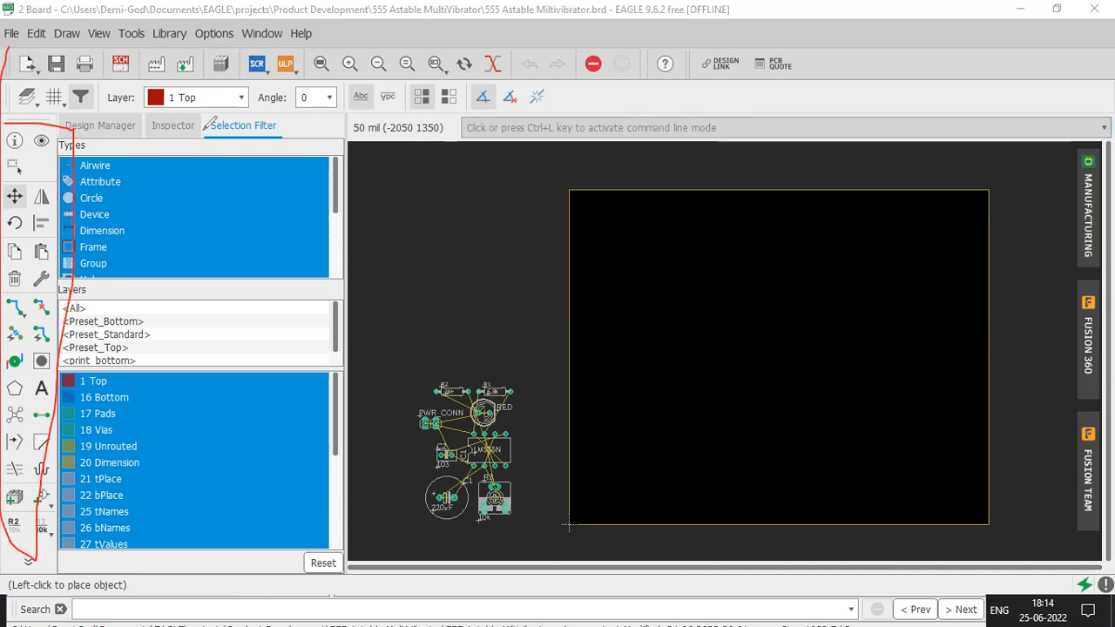
pyautogui.hotkey('ctrl', 'z')
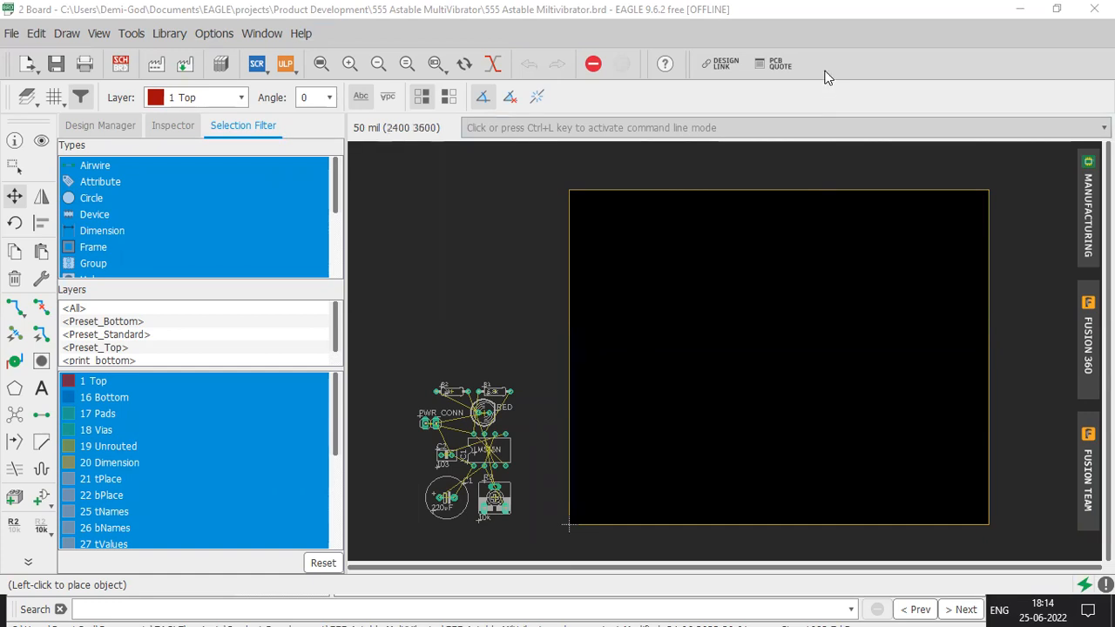
pyautogui.moveTo(519, 346)
pyautogui.mouseDown()
pyautogui.moveTo(386, 531)
pyautogui.moveTo(598, 493)
pyautogui.moveTo(540, 342)
pyautogui.mouseUp()
pyautogui.moveTo(607, 185)
pyautogui.mouseDown()
pyautogui.moveTo(814, 183)
pyautogui.moveTo(976, 510)
pyautogui.moveTo(521, 481)
pyautogui.moveTo(595, 153)
pyautogui.mouseUp()
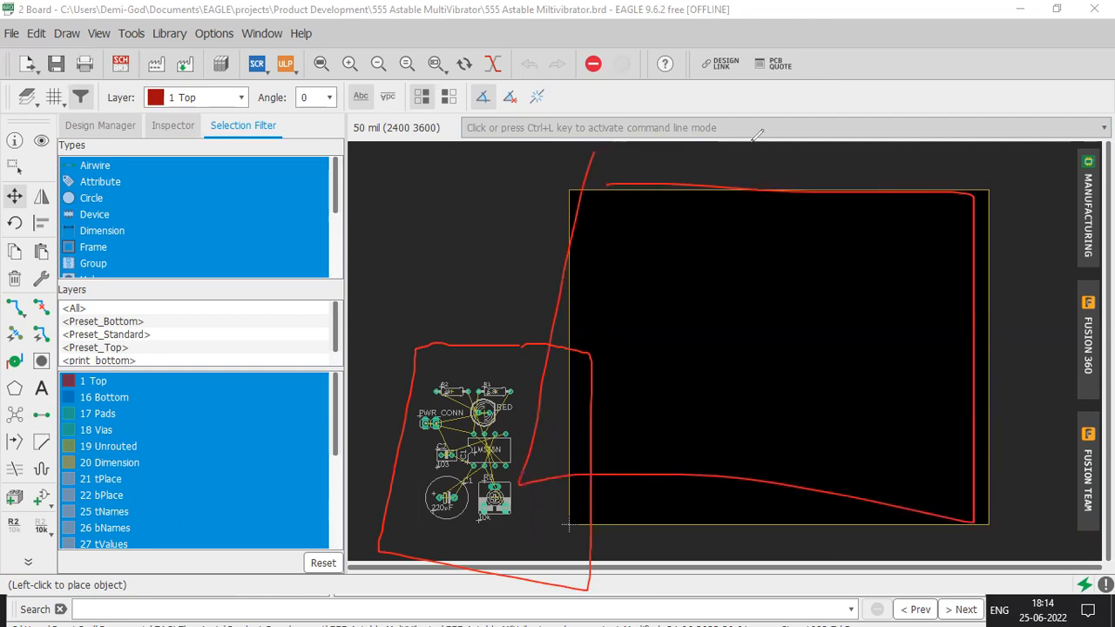
pyautogui.click(752, 141)
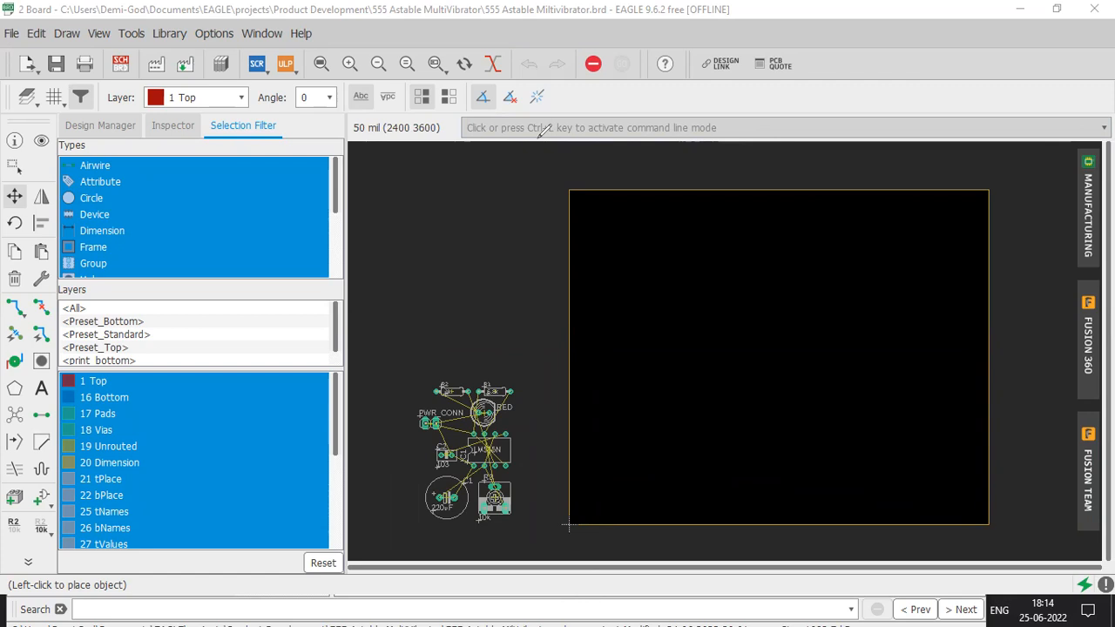
# Lower the top edge of the board outline with the Move tool to make the board less tall
pyautogui.click(15, 197)
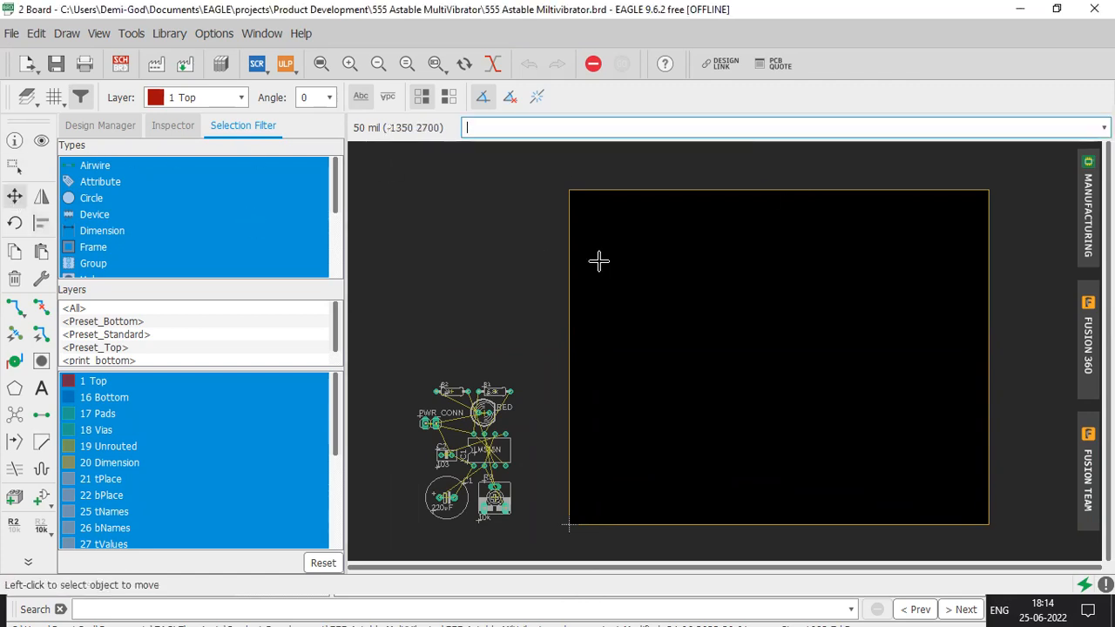
pyautogui.click(748, 189)
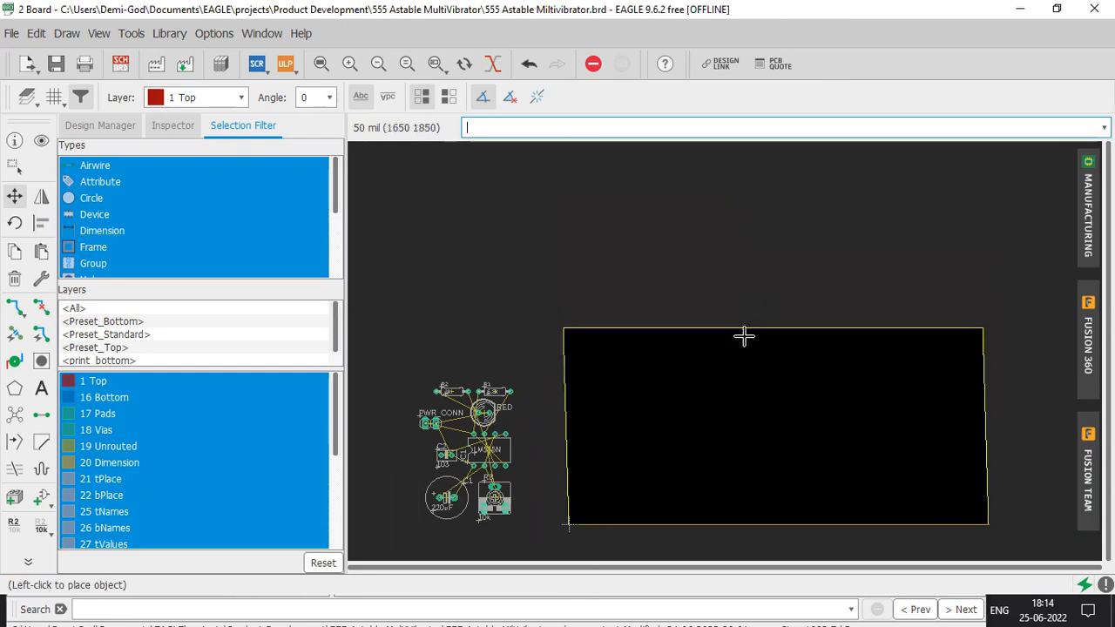
pyautogui.click(750, 350)
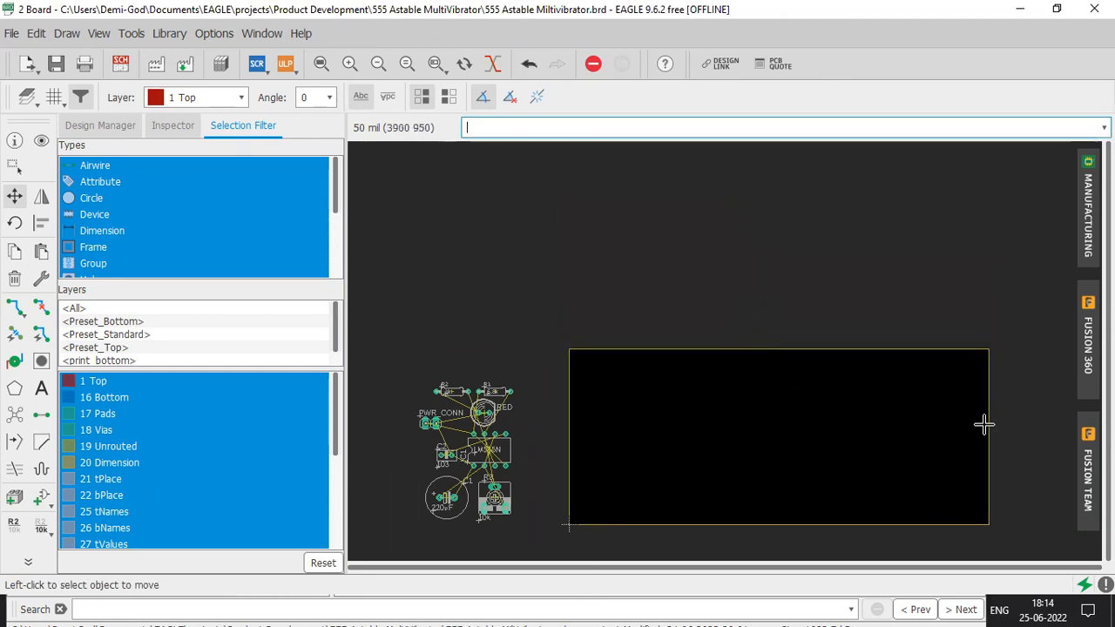
# Examine the origin corner of the board outline up close and mark it with on-screen ink
pyautogui.scroll(4, 575, 523)
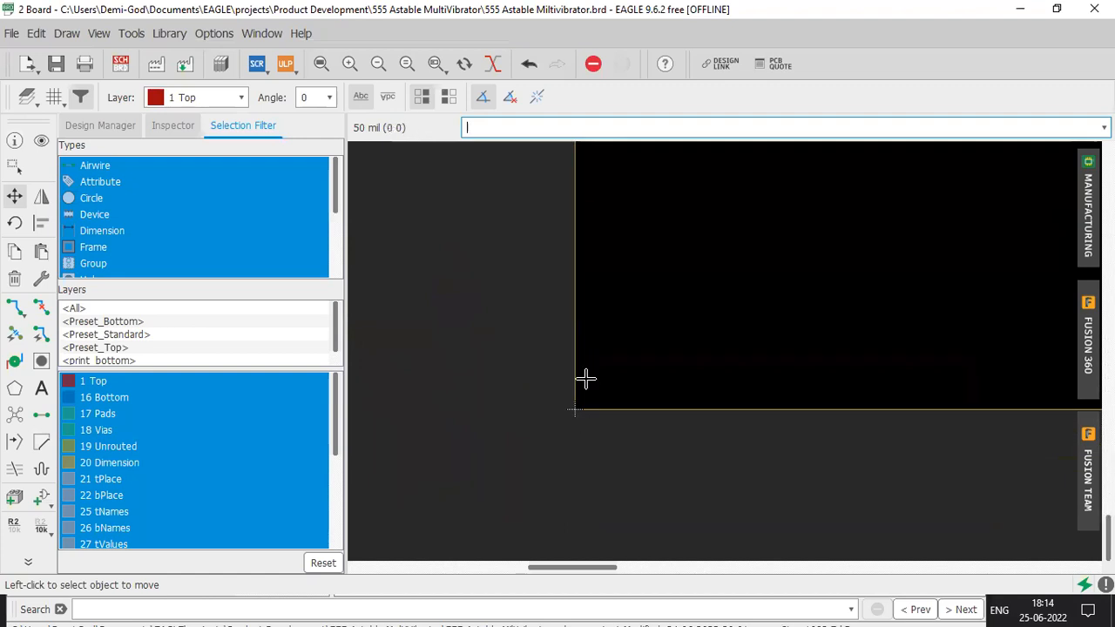
pyautogui.click(780, 69)
pyautogui.moveTo(593, 377)
pyautogui.mouseDown()
pyautogui.moveTo(639, 376)
pyautogui.moveTo(588, 376)
pyautogui.mouseUp()
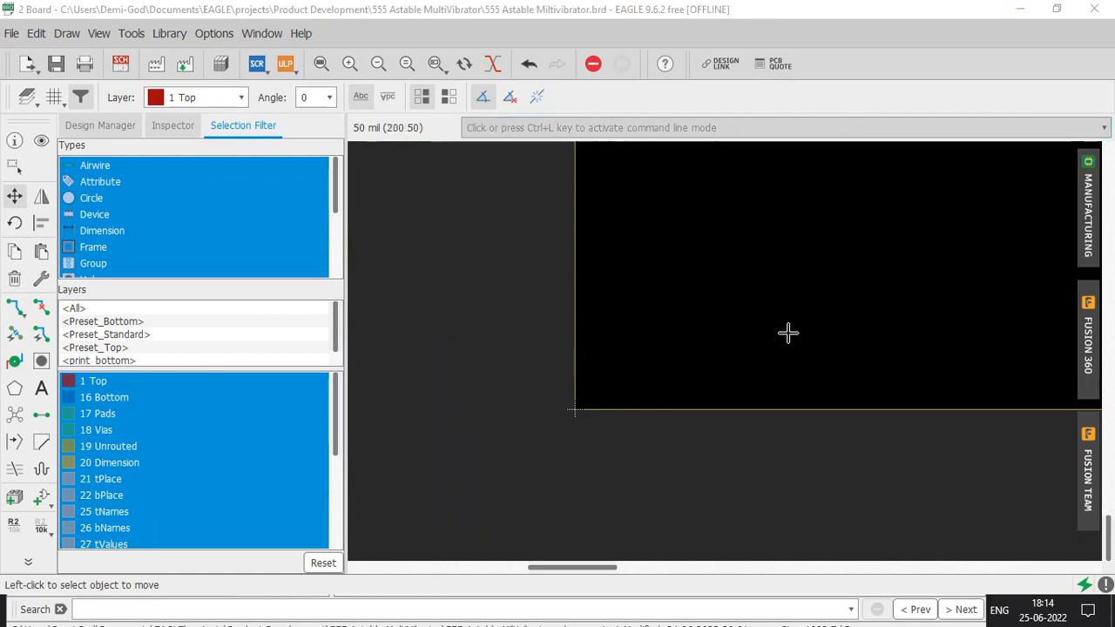
pyautogui.click(716, 454)
pyautogui.scroll(-3, 614, 427)
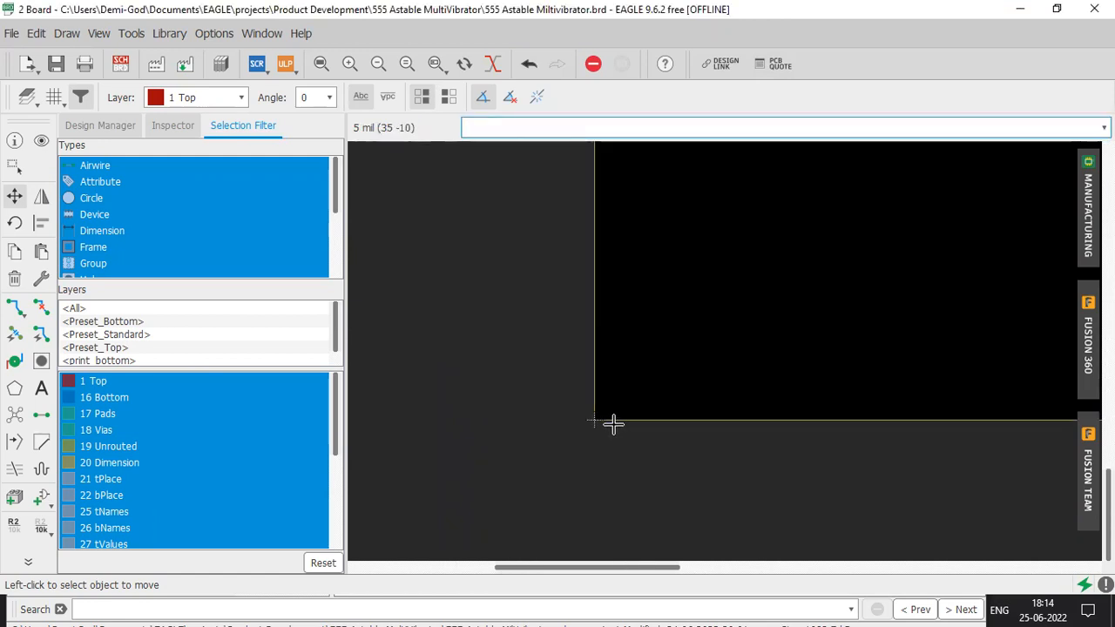
# Undo the move of the board outline's top edge and bring the whole layout back into view
pyautogui.hotkey('alt', 'F2')
pyautogui.hotkey('ctrl', 'z')
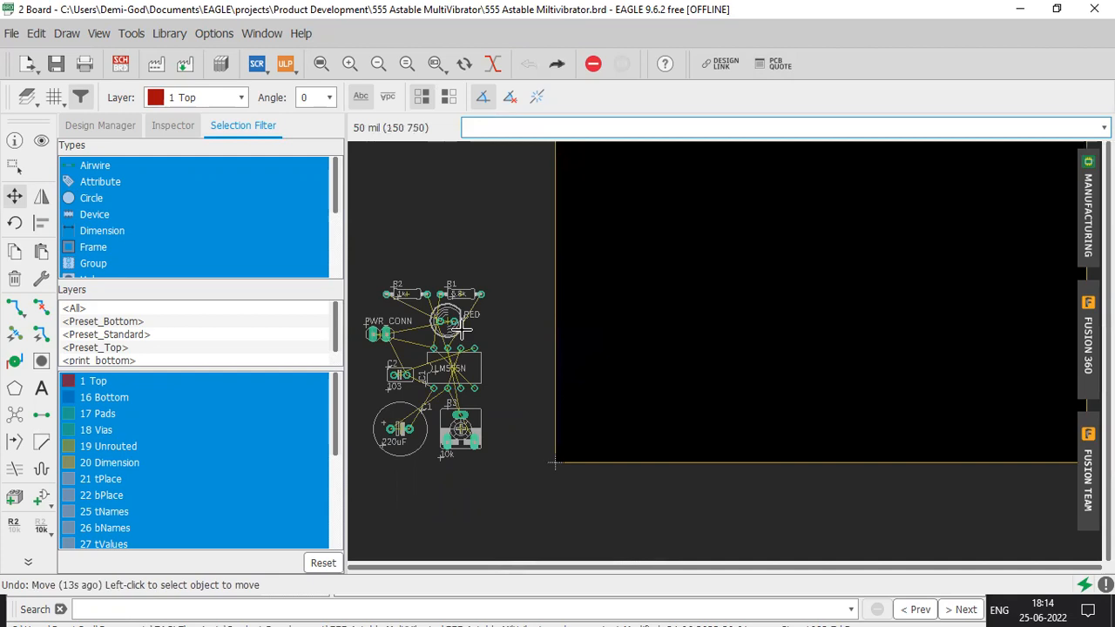
pyautogui.scroll(-4, 487, 351)
pyautogui.hotkey('alt', 'F2')
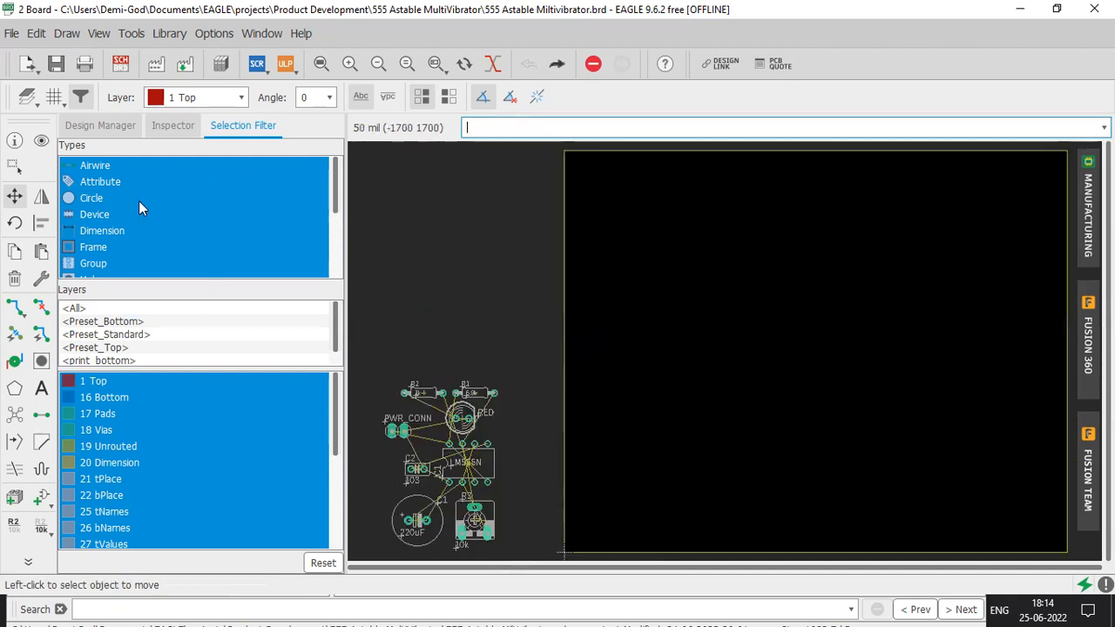
# Try to move the left edge of the board outline inward, away from the origin, and undo the move
pyautogui.click(14, 196)
pyautogui.scroll(-2, 562, 386)
pyautogui.click(566, 420)
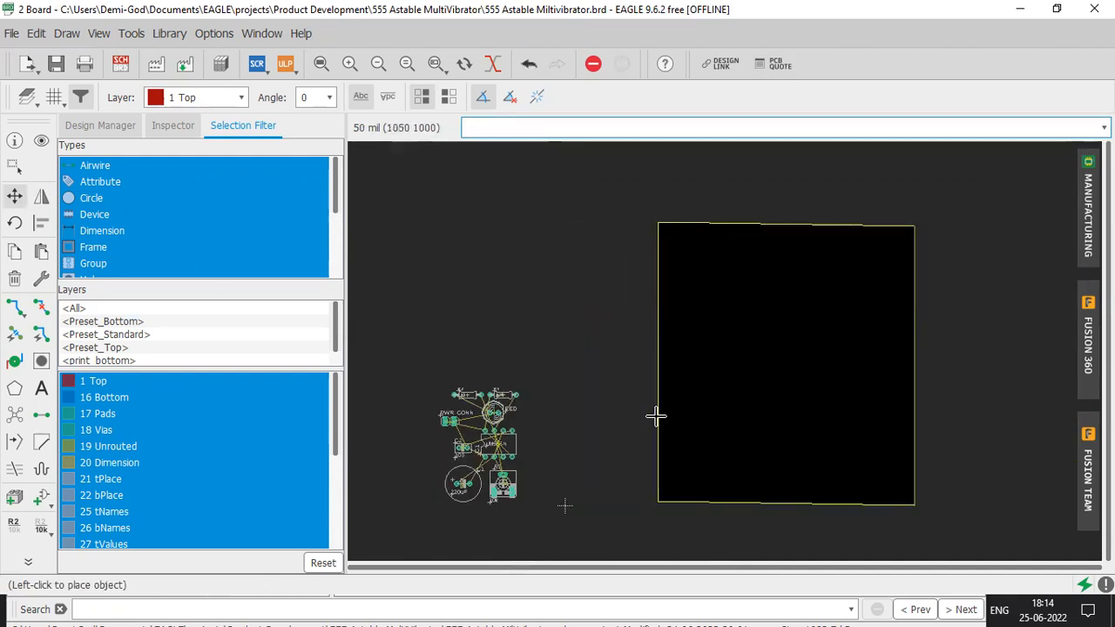
pyautogui.hotkey('ctrl', 'z')
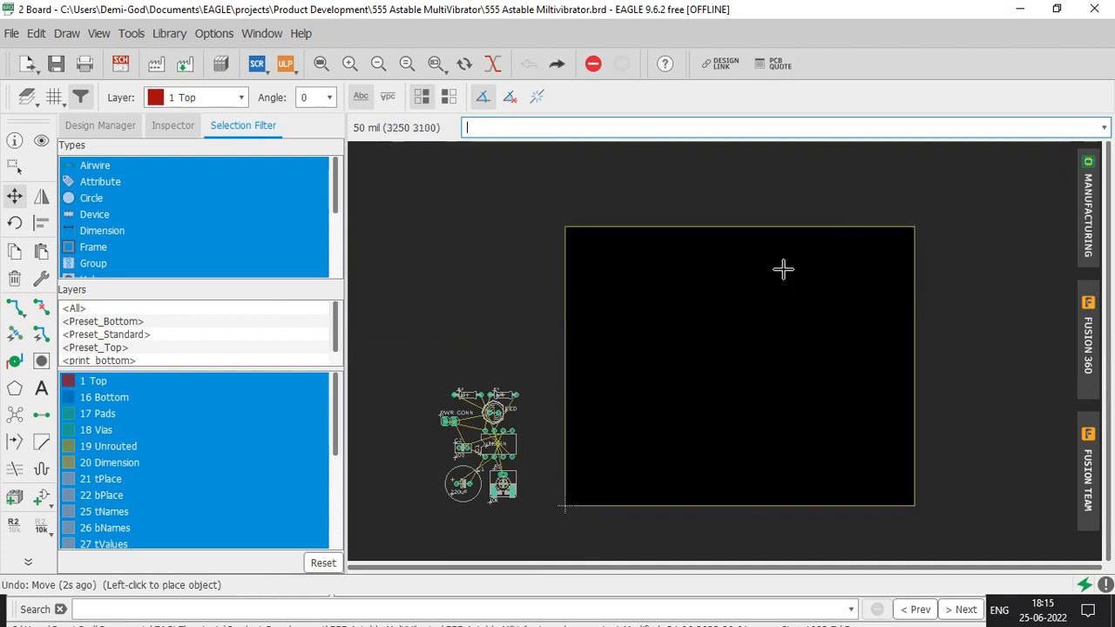
# Circle the cursor coordinate read-out above the drawing area with on-screen ink
pyautogui.hotkey('alt', 'Tab')
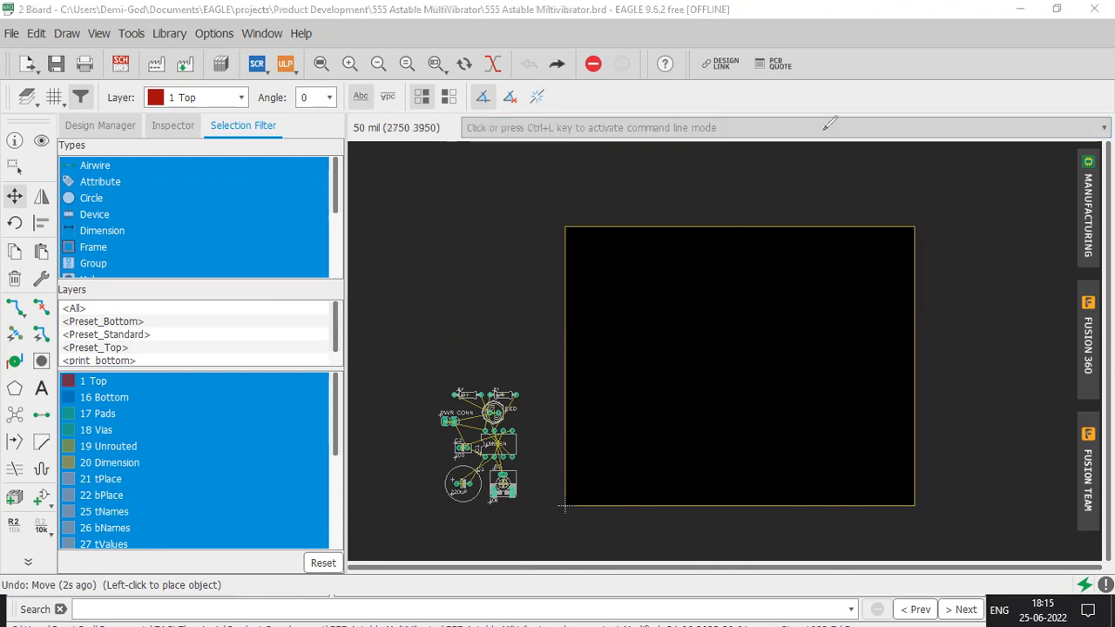
pyautogui.moveTo(402, 108)
pyautogui.mouseDown()
pyautogui.moveTo(438, 145)
pyautogui.moveTo(453, 129)
pyautogui.mouseUp()
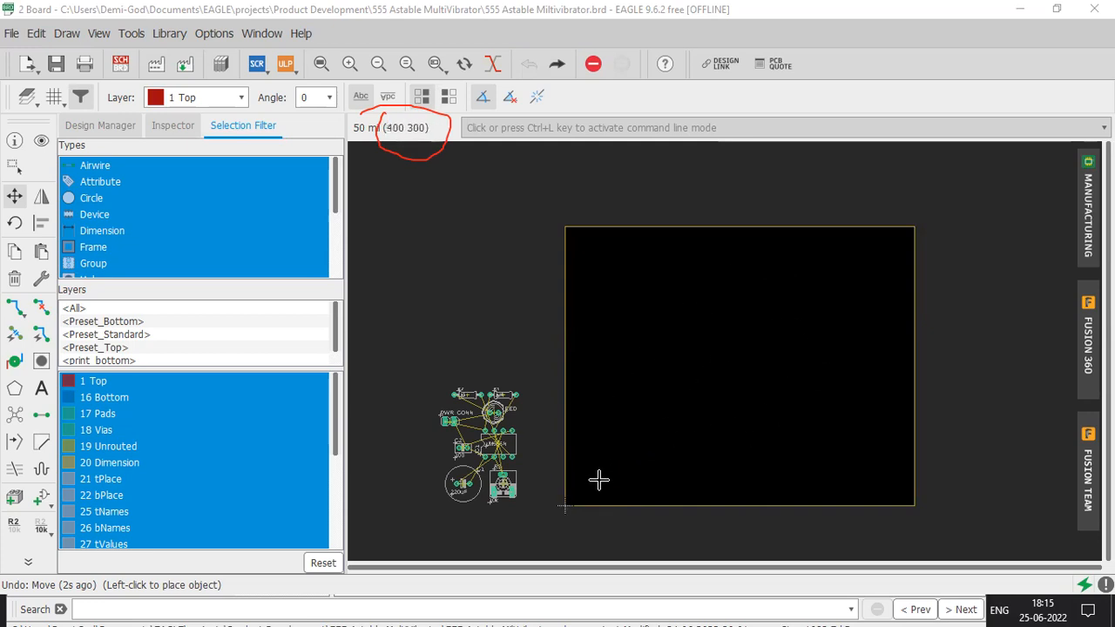
# Shrink the board outline by lowering its top edge and moving its right edge inward to about 2250 mil, and clear the ink marks
pyautogui.click(19, 199)
pyautogui.click(751, 229)
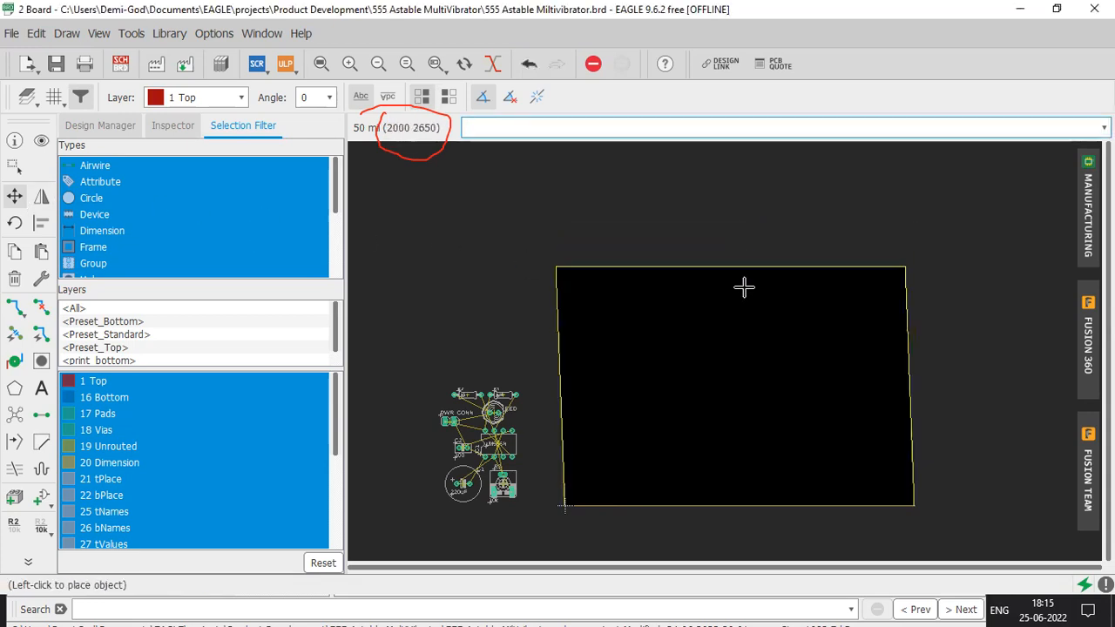
pyautogui.click(752, 333)
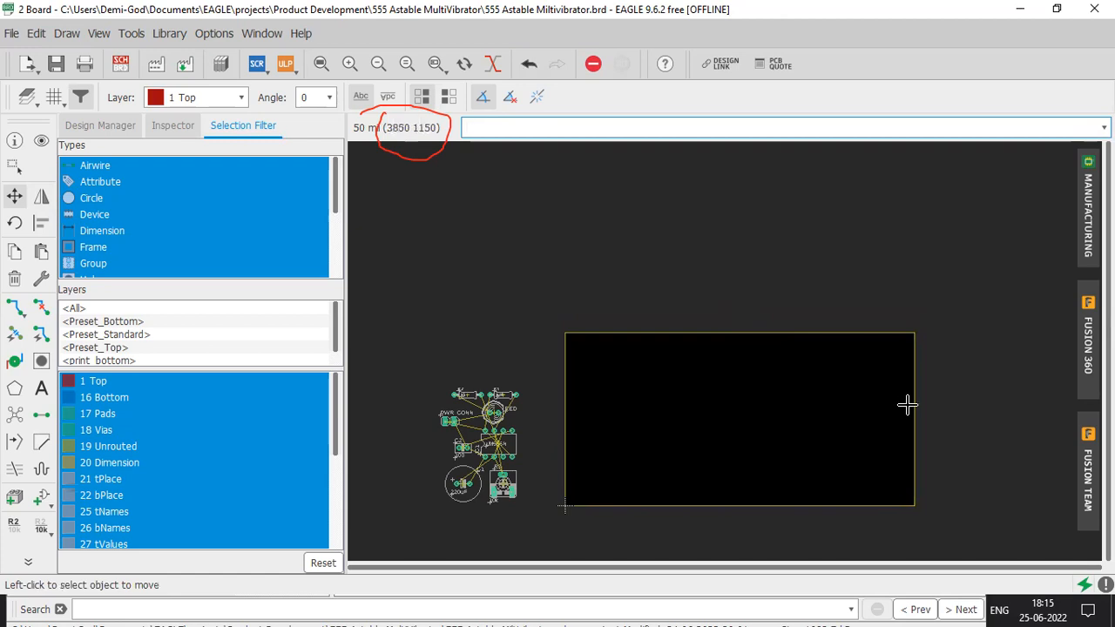
pyautogui.click(907, 405)
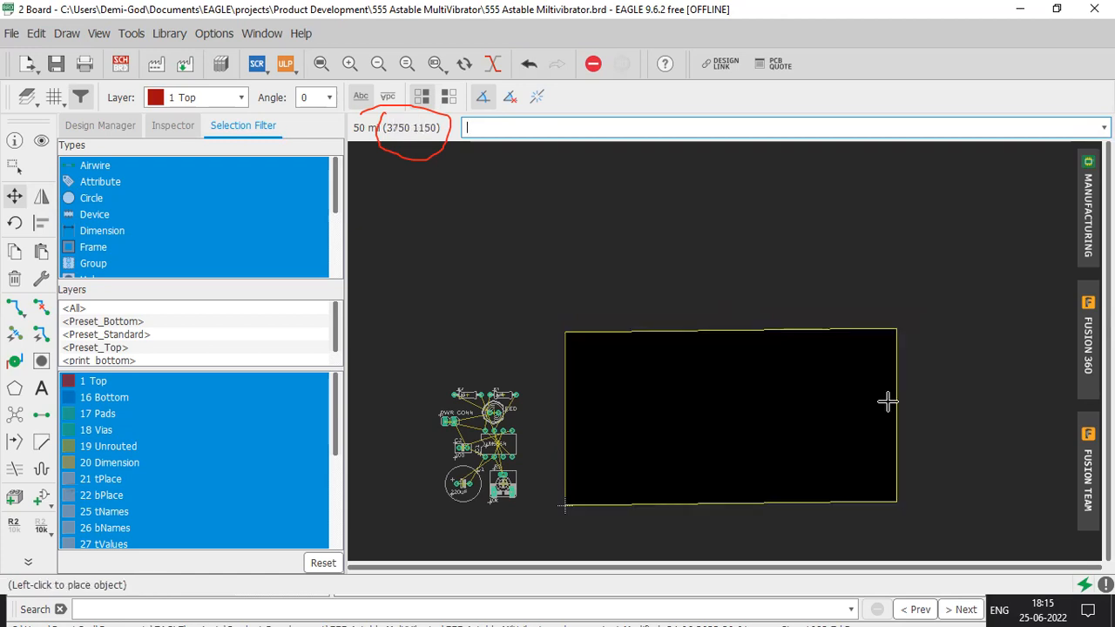
pyautogui.click(764, 408)
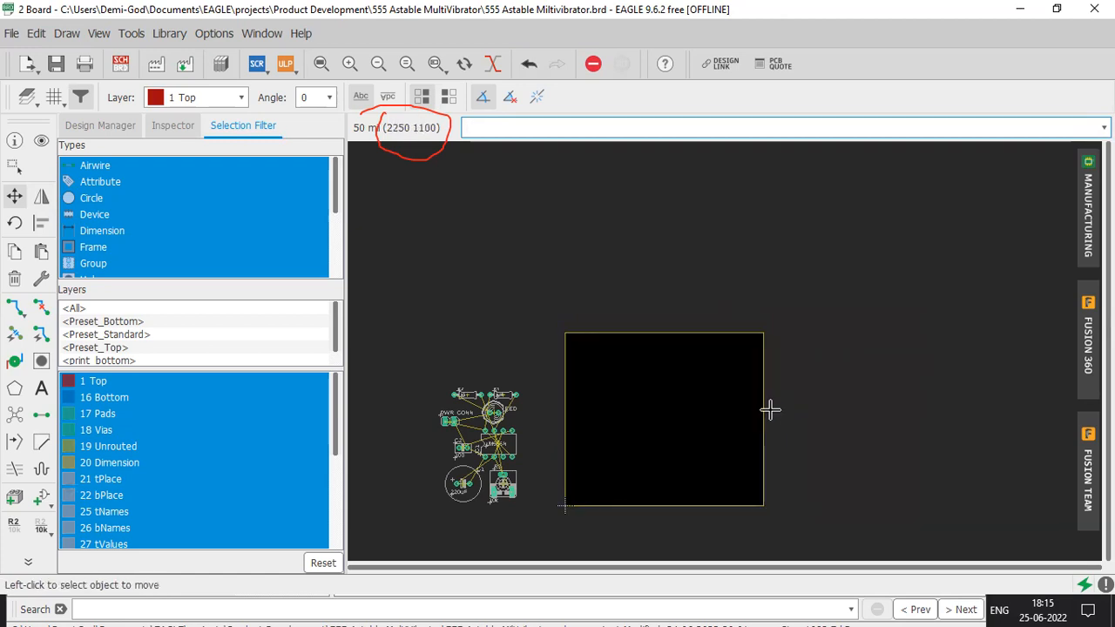
pyautogui.click(855, 71)
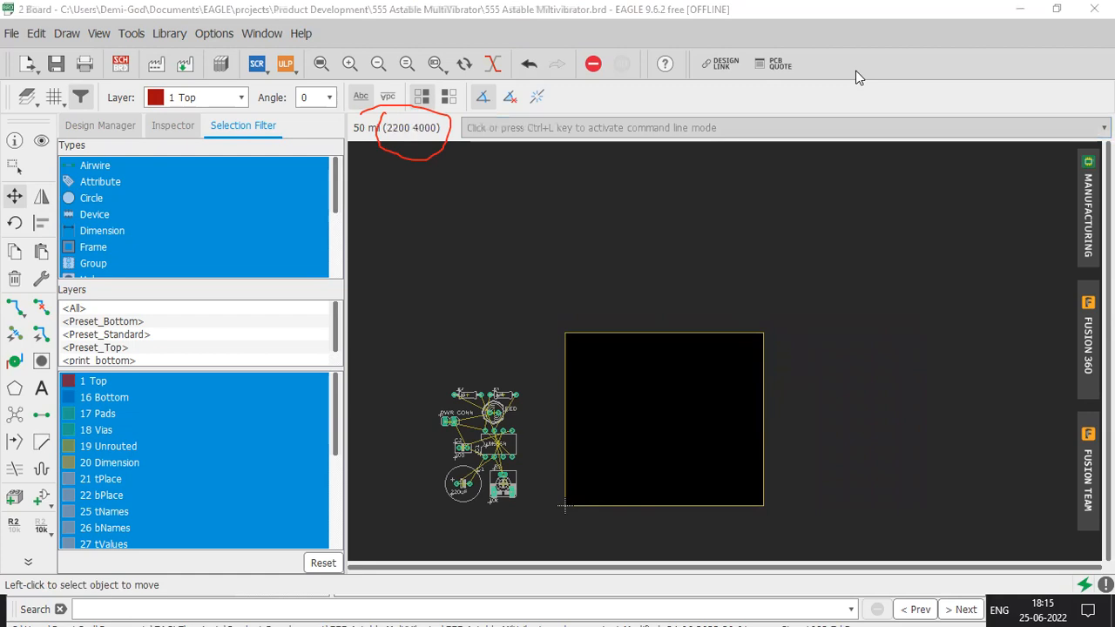
pyautogui.press('Escape')
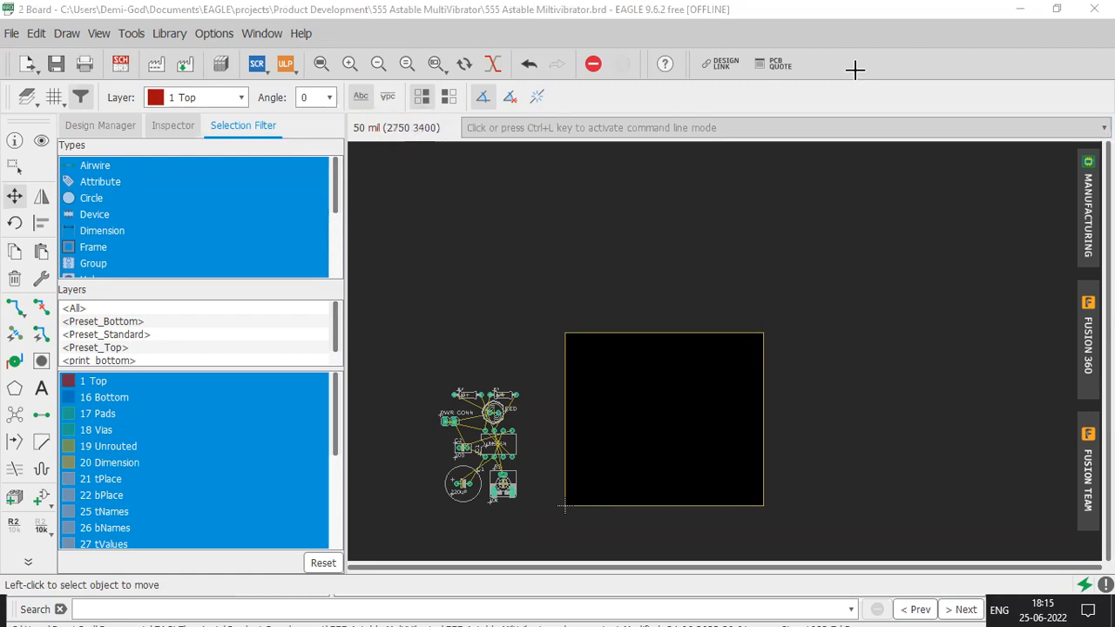
pyautogui.click(799, 228)
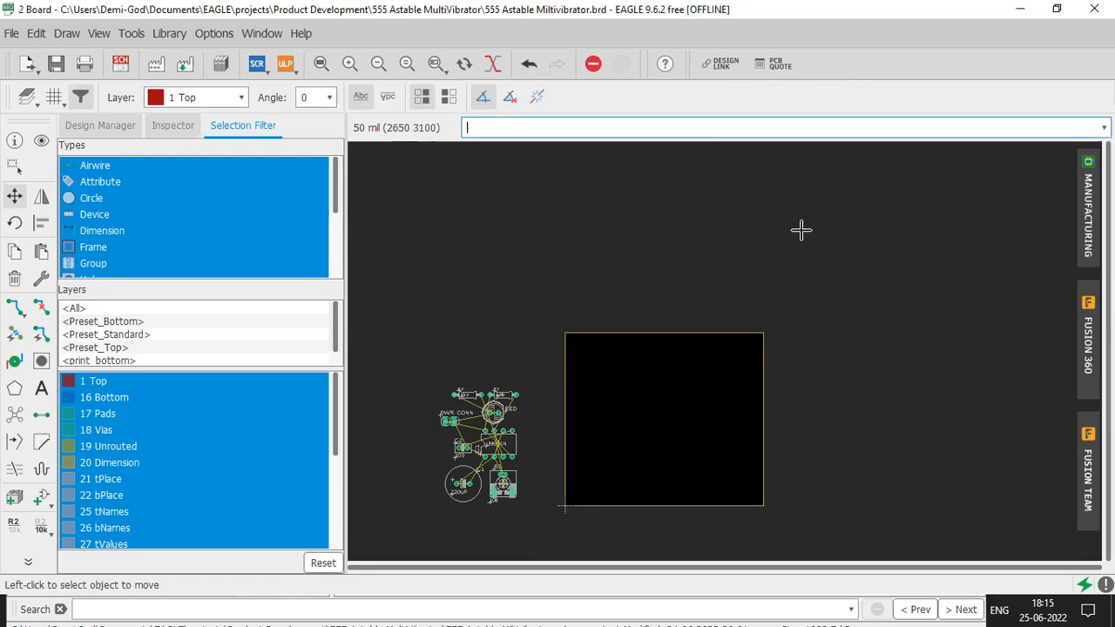
pyautogui.scroll(4, 796, 224)
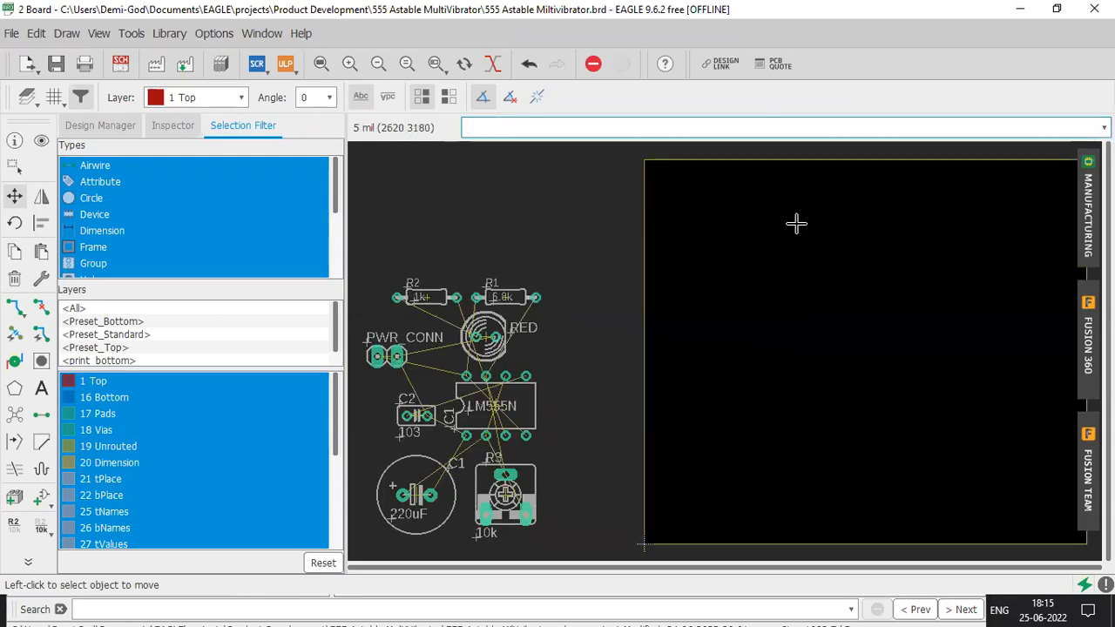
pyautogui.click(14, 199)
pyautogui.scroll(-1, 832, 236)
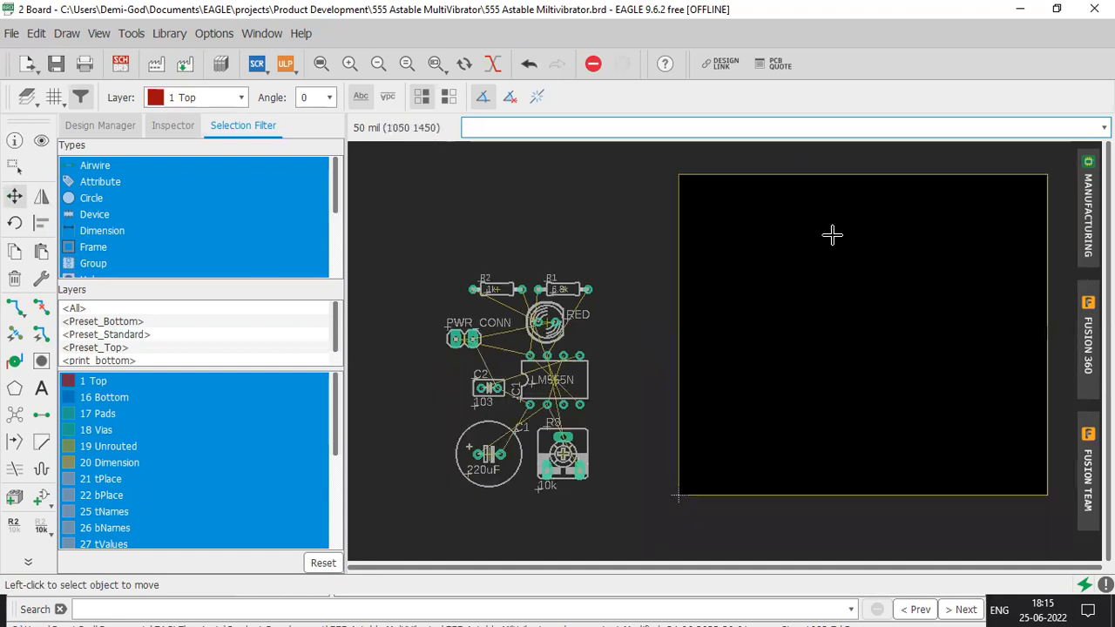
pyautogui.scroll(-1, 832, 235)
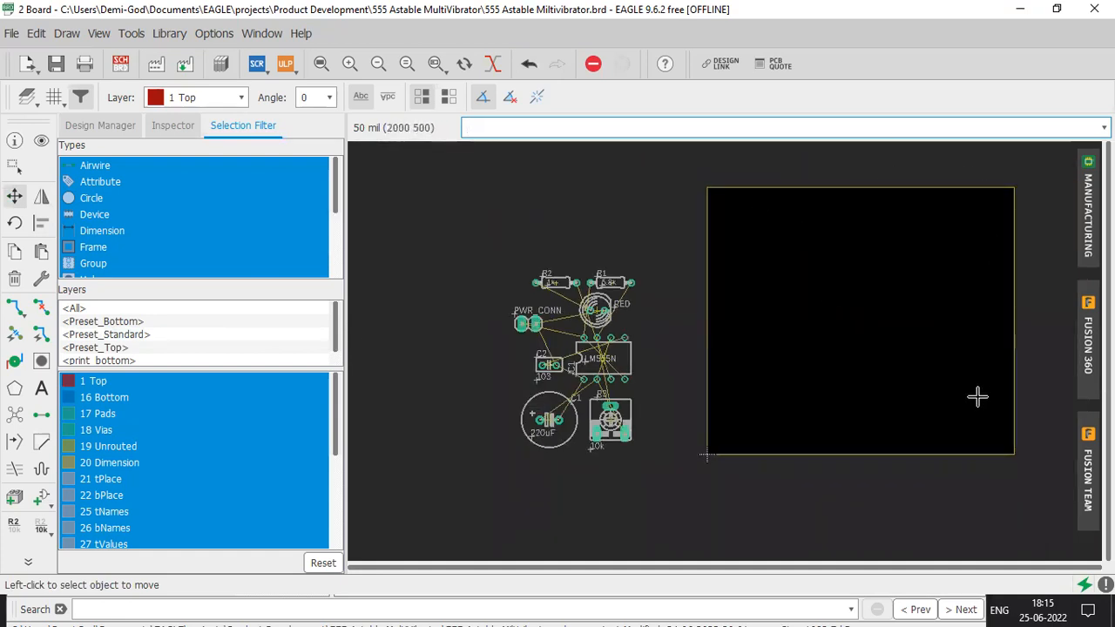
pyautogui.scroll(1, 868, 416)
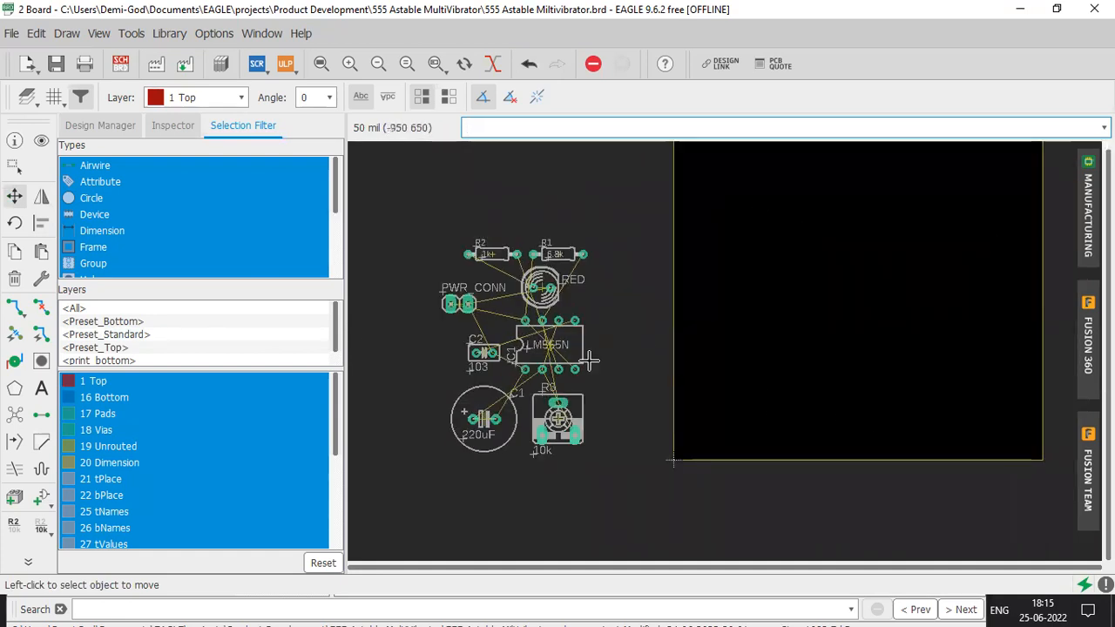
pyautogui.scroll(-1, 815, 329)
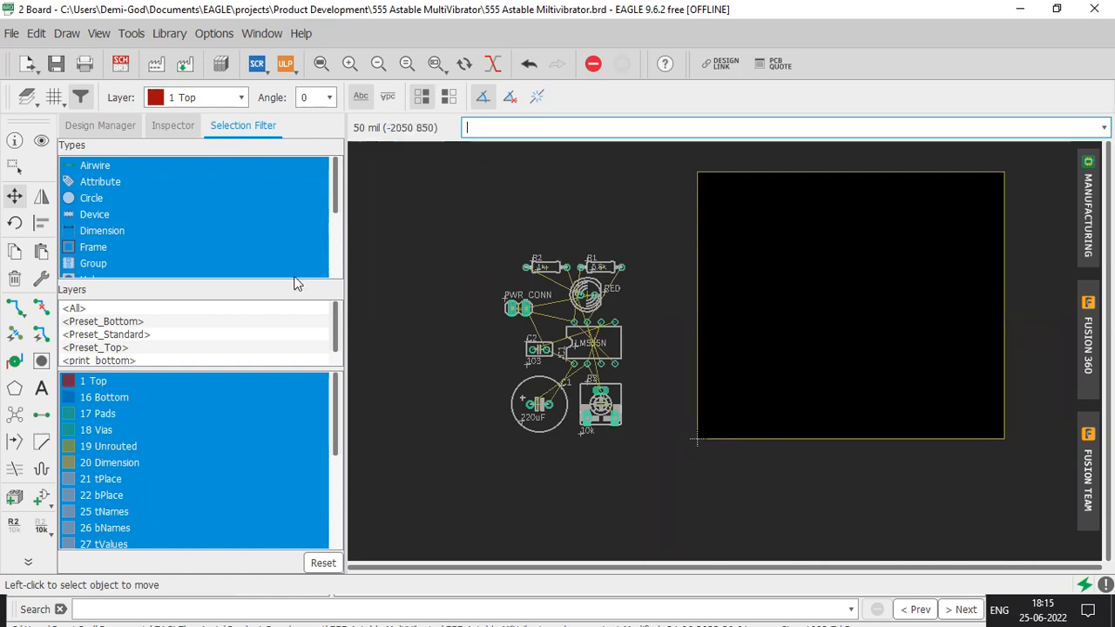
# Shift IC1's LM555N value text slightly downward within the chip's outline
pyautogui.click(14, 197)
pyautogui.scroll(2, 540, 350)
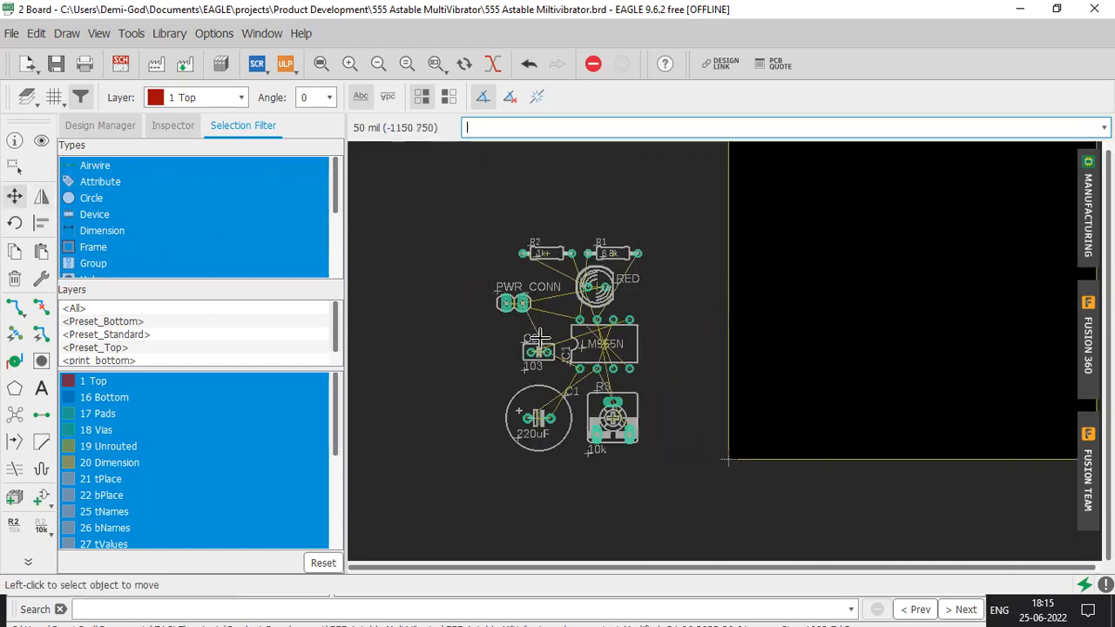
pyautogui.click(585, 352)
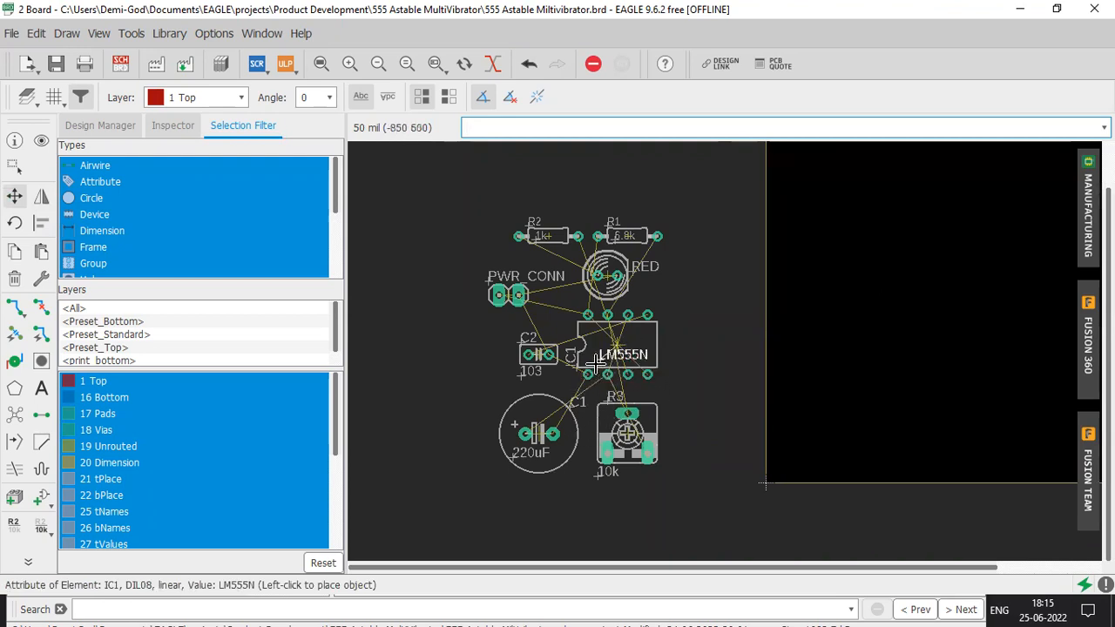
pyautogui.click(596, 364)
# Move IC1 from the parts cluster to near the middle of the board outline, rotated upright with its notch facing up
pyautogui.scroll(4, 611, 355)
pyautogui.click(627, 327)
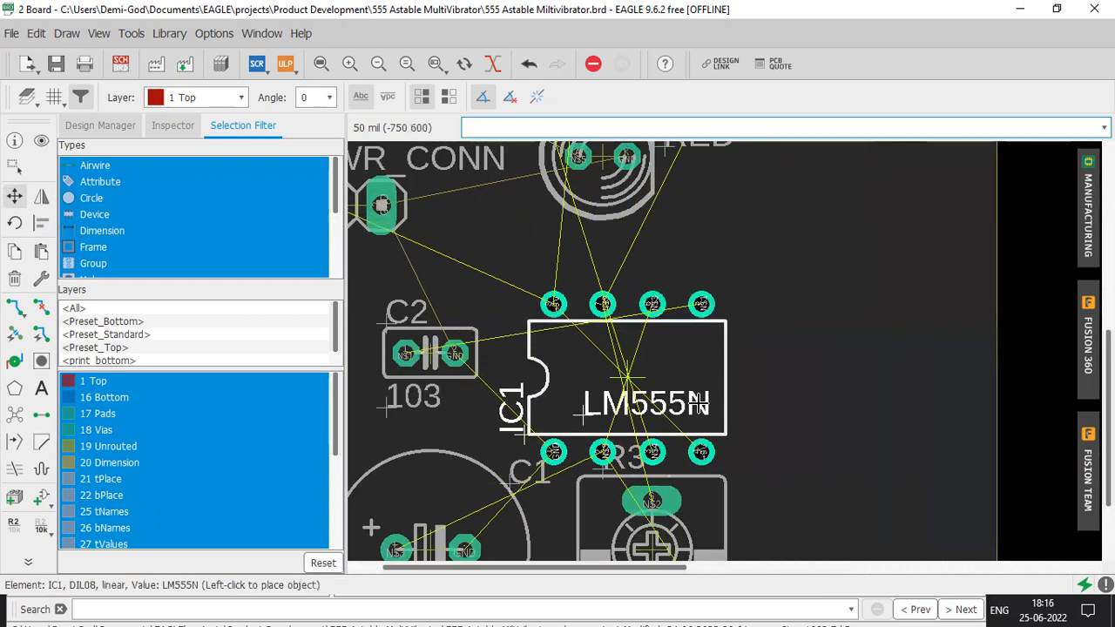
pyautogui.scroll(-5, 767, 348)
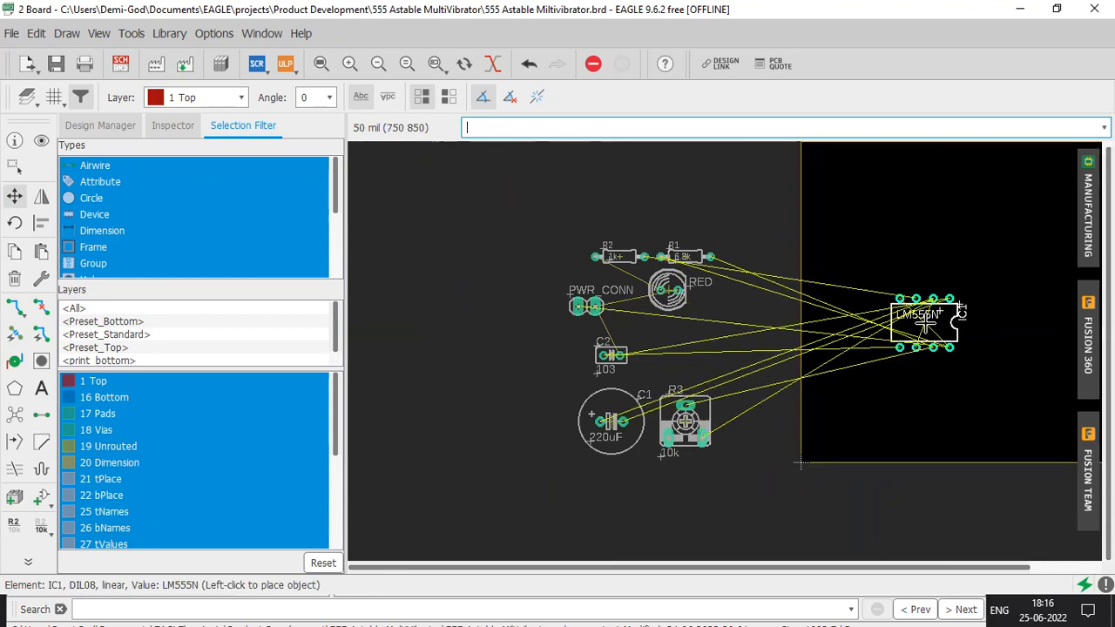
pyautogui.rightClick(938, 323)
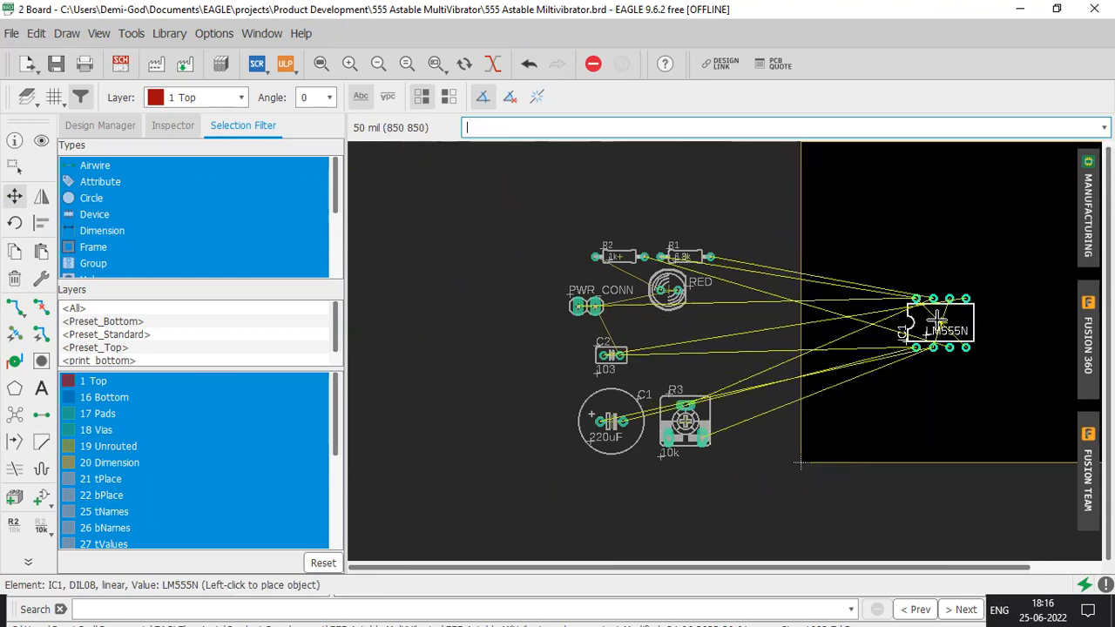
pyautogui.hotkey('alt', 'F2')
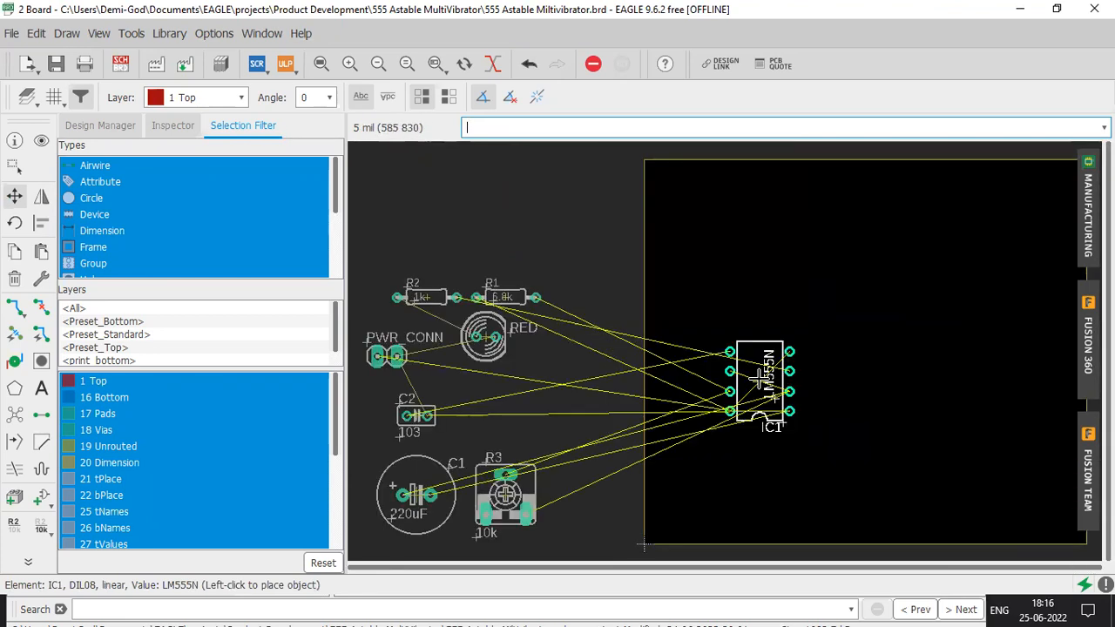
pyautogui.scroll(-4, 763, 377)
pyautogui.scroll(3, 740, 370)
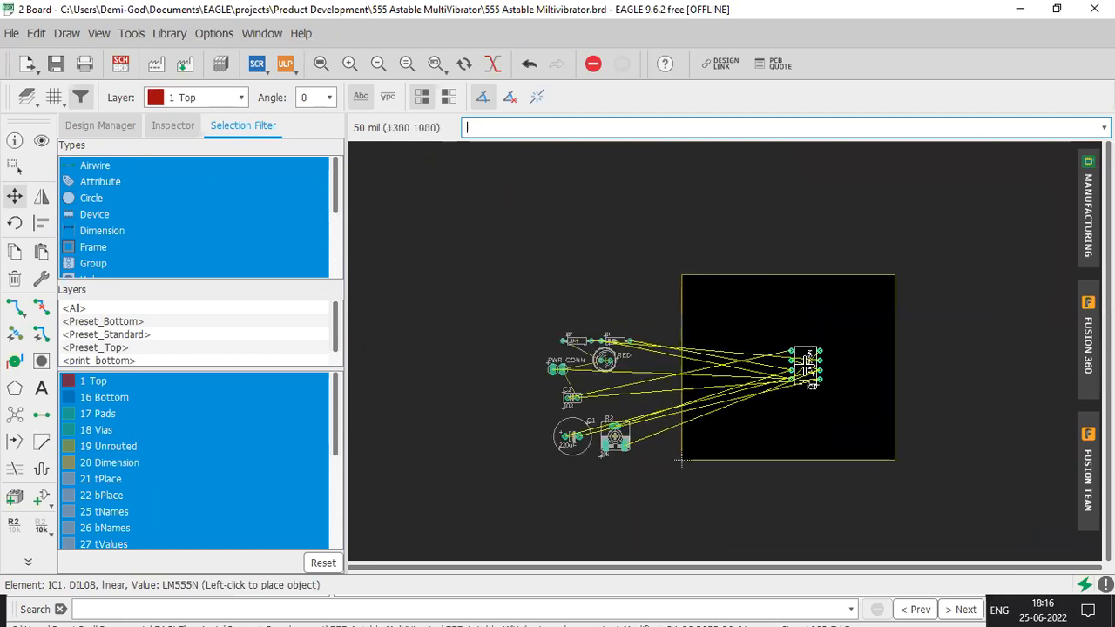
pyautogui.rightClick(797, 361)
pyautogui.rightClick(789, 356)
pyautogui.scroll(4, 788, 355)
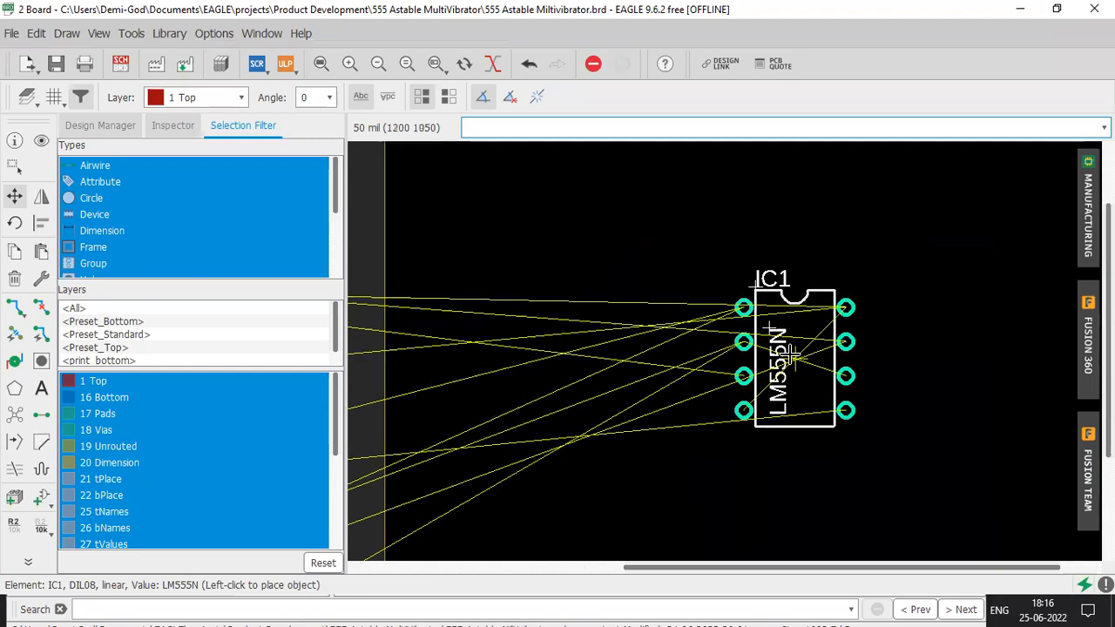
pyautogui.scroll(-4, 789, 357)
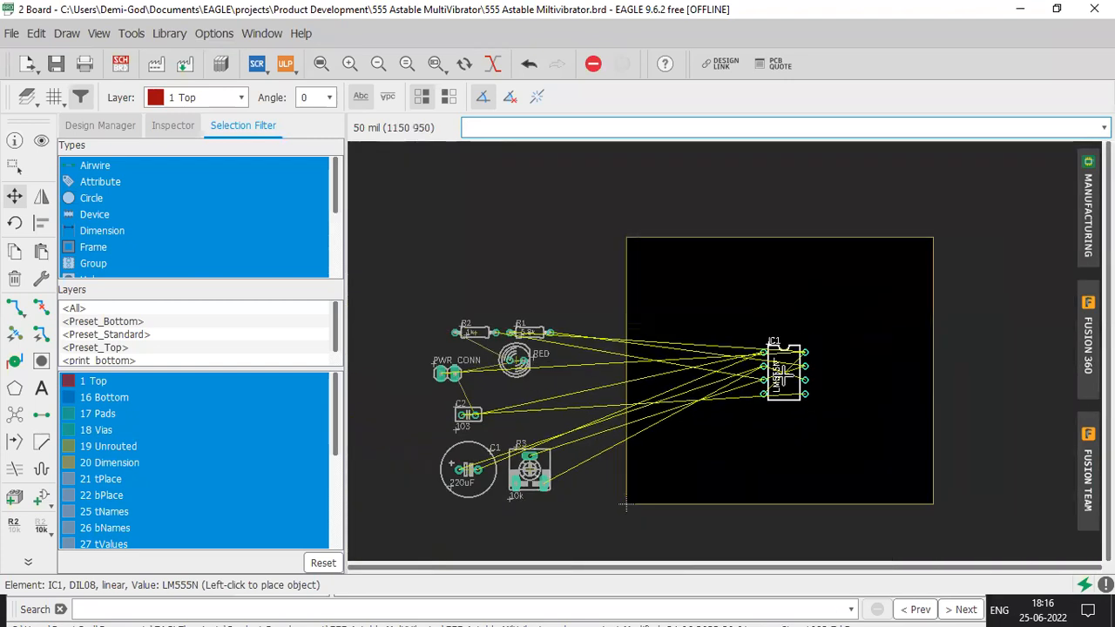
pyautogui.click(784, 378)
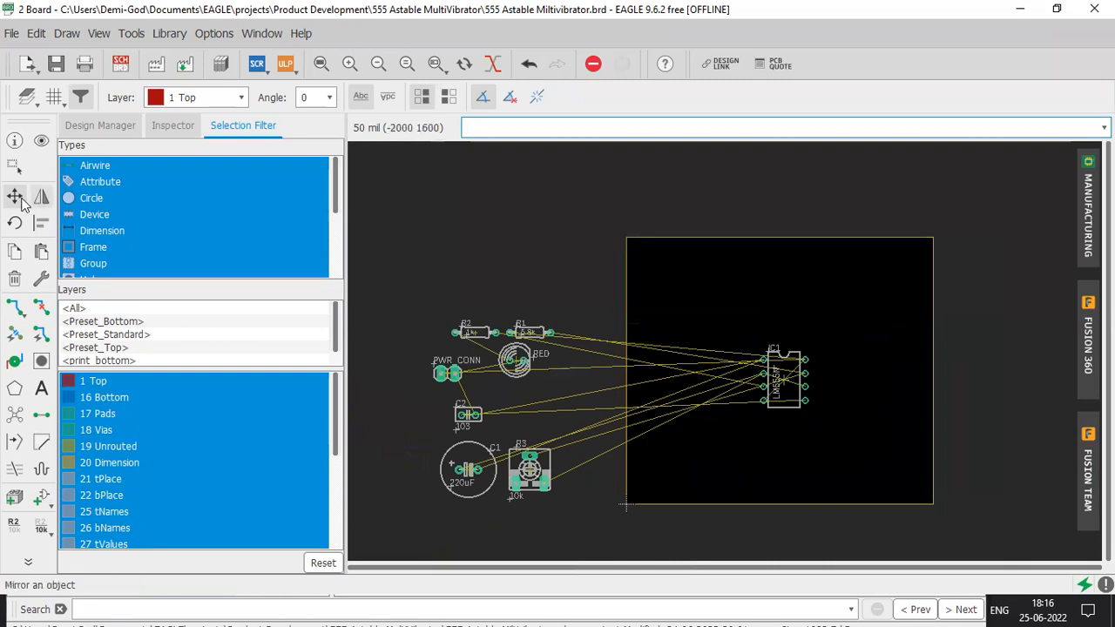
# Place the 6.8k resistor R1 upright to the right of IC1 at about (1750, 1050) mil, rotated so its airwires do not cross
pyautogui.scroll(2, 696, 340)
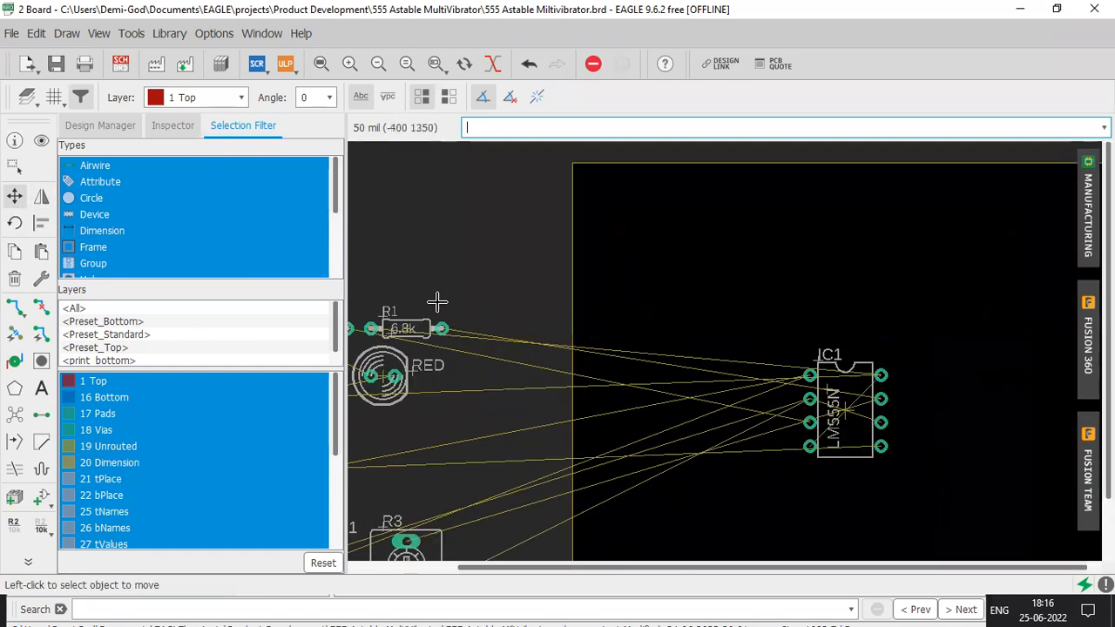
pyautogui.click(401, 327)
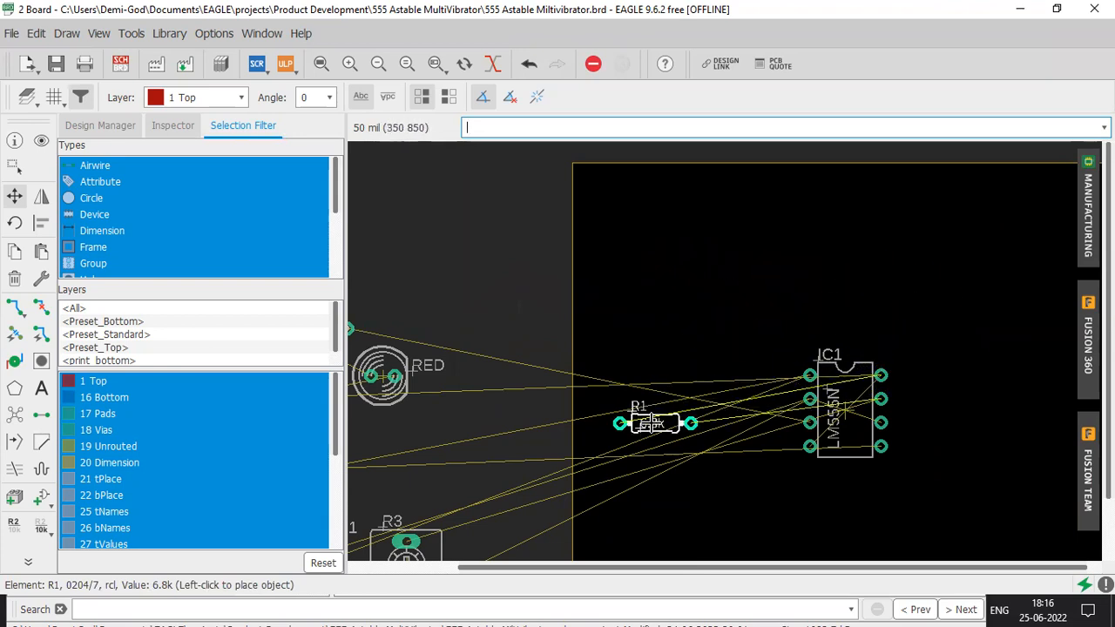
pyautogui.rightClick(654, 422)
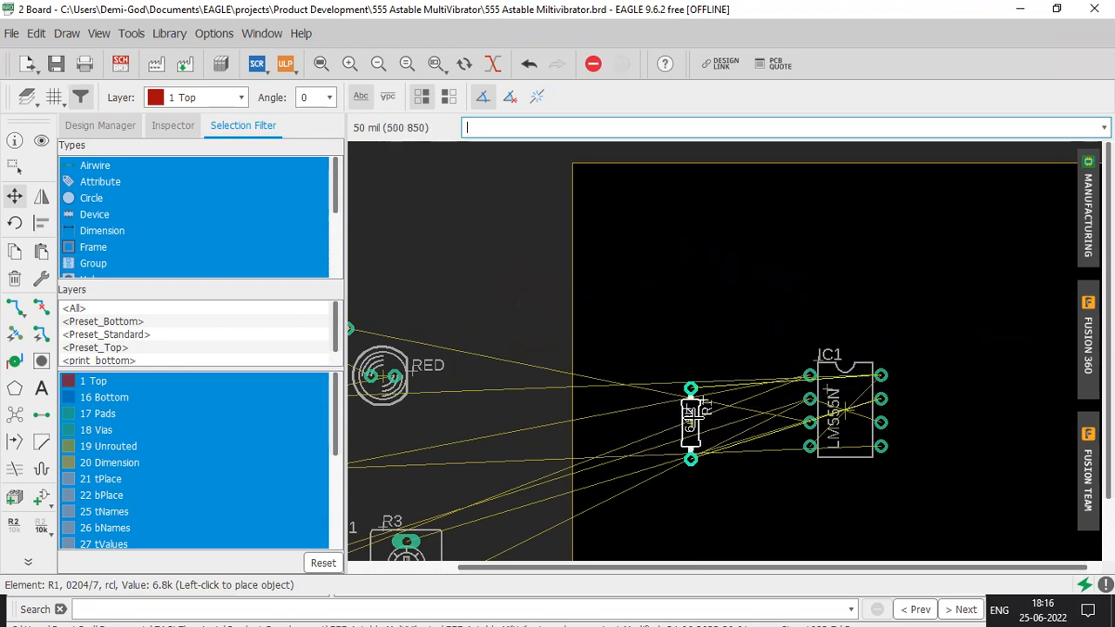
pyautogui.rightClick(976, 360)
pyautogui.rightClick(984, 361)
pyautogui.rightClick(976, 364)
pyautogui.rightClick(984, 364)
pyautogui.scroll(3, 982, 361)
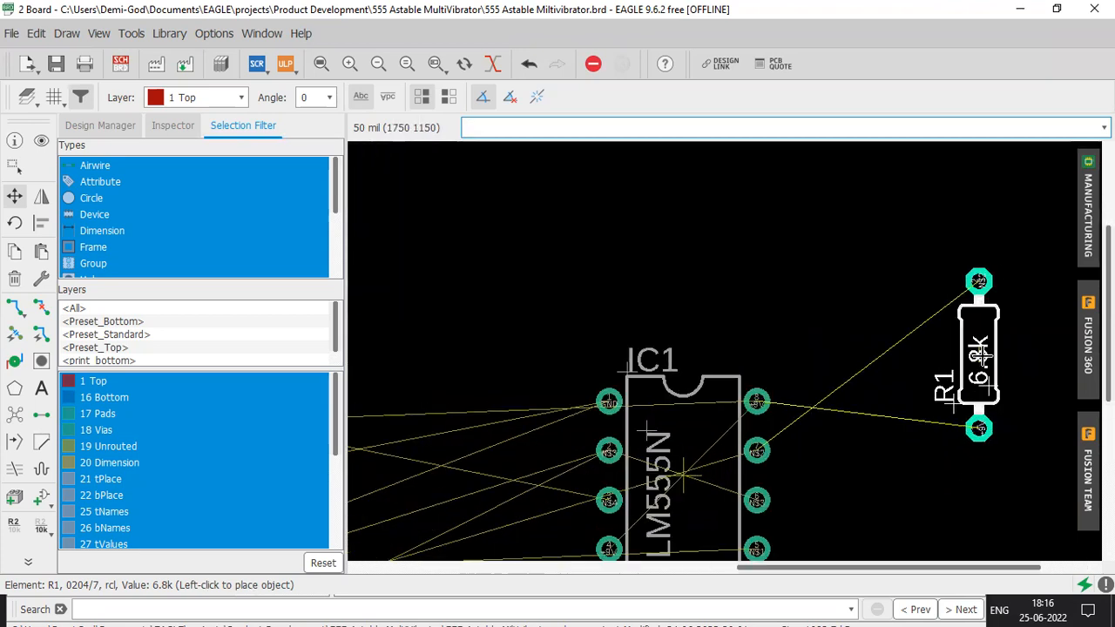
pyautogui.rightClick(984, 357)
pyautogui.rightClick(1001, 361)
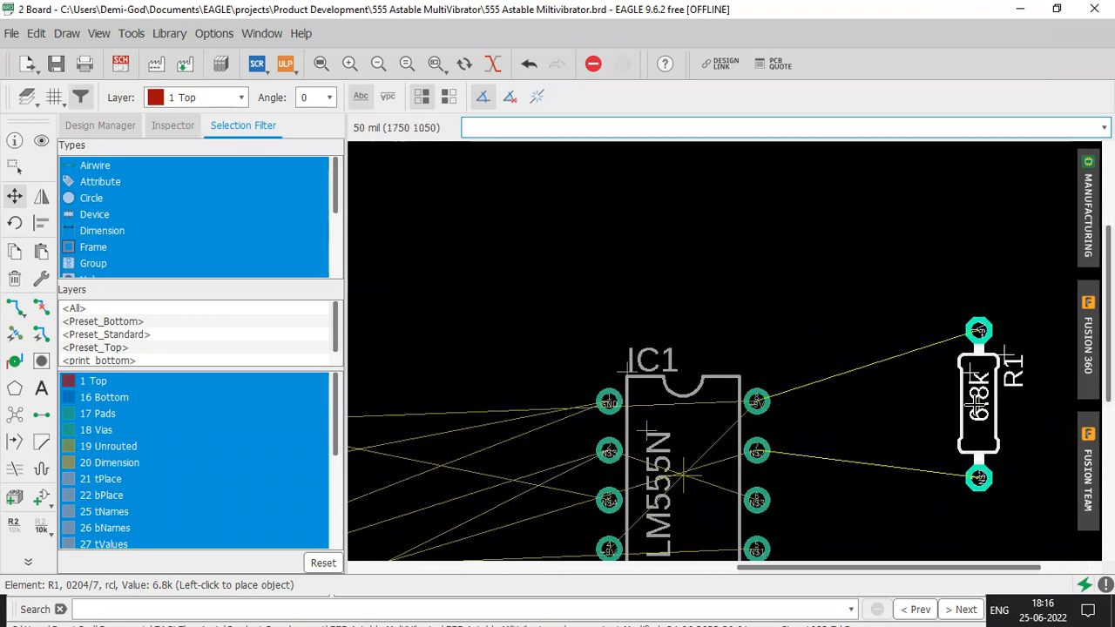
pyautogui.click(976, 402)
pyautogui.scroll(-4, 976, 402)
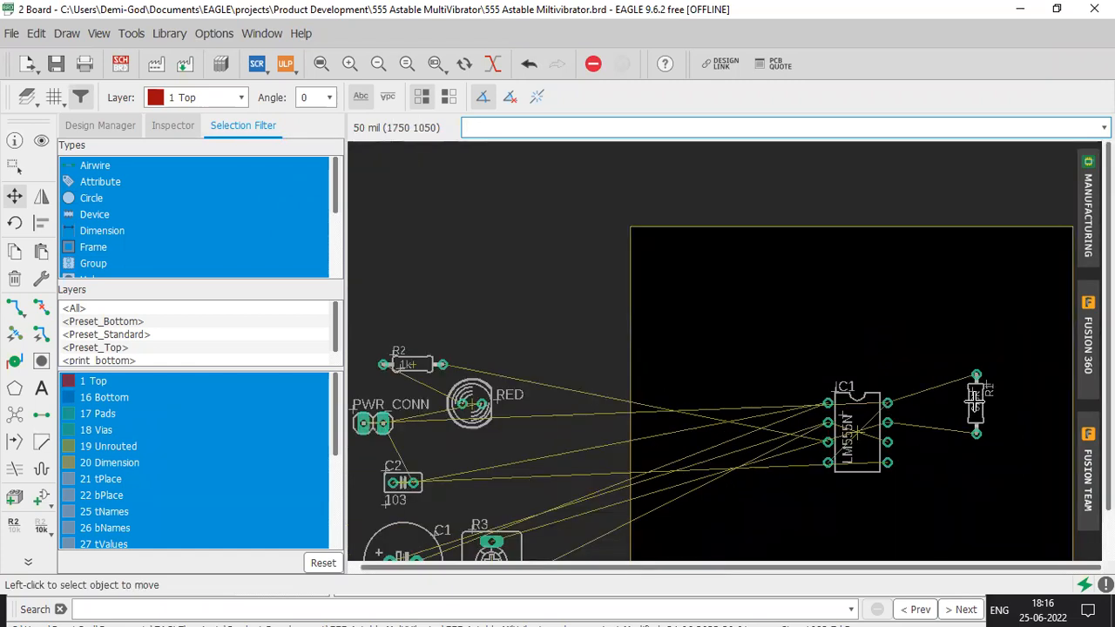
# Place resistor R2 horizontally to the left of IC1 and the RED LED, rotated 90°, beside R2's outer end
pyautogui.scroll(-1, 974, 401)
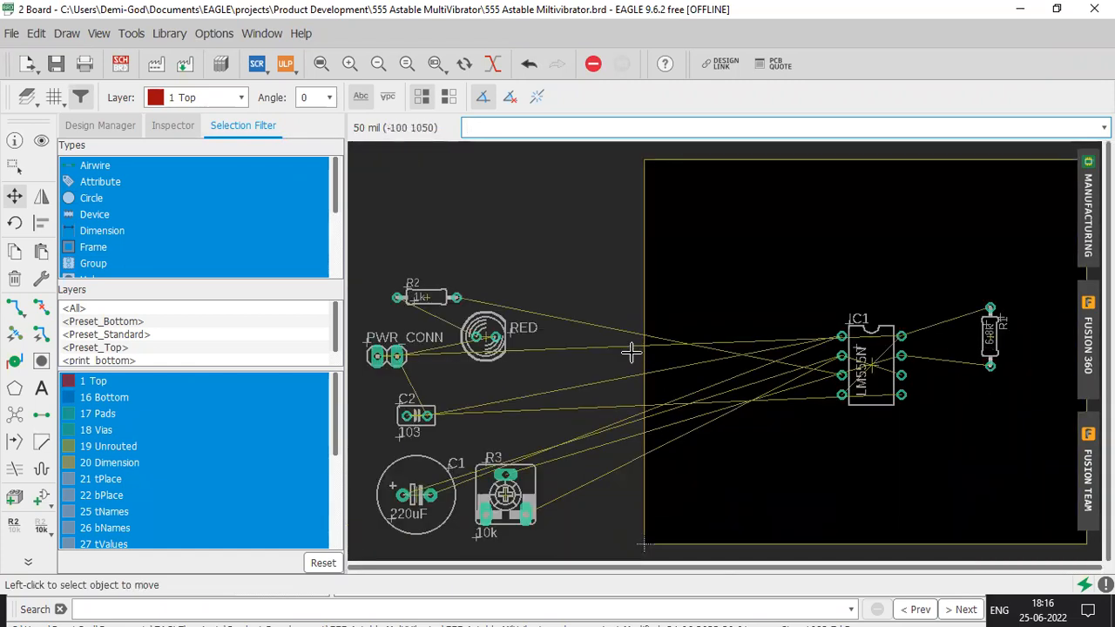
pyautogui.click(455, 296)
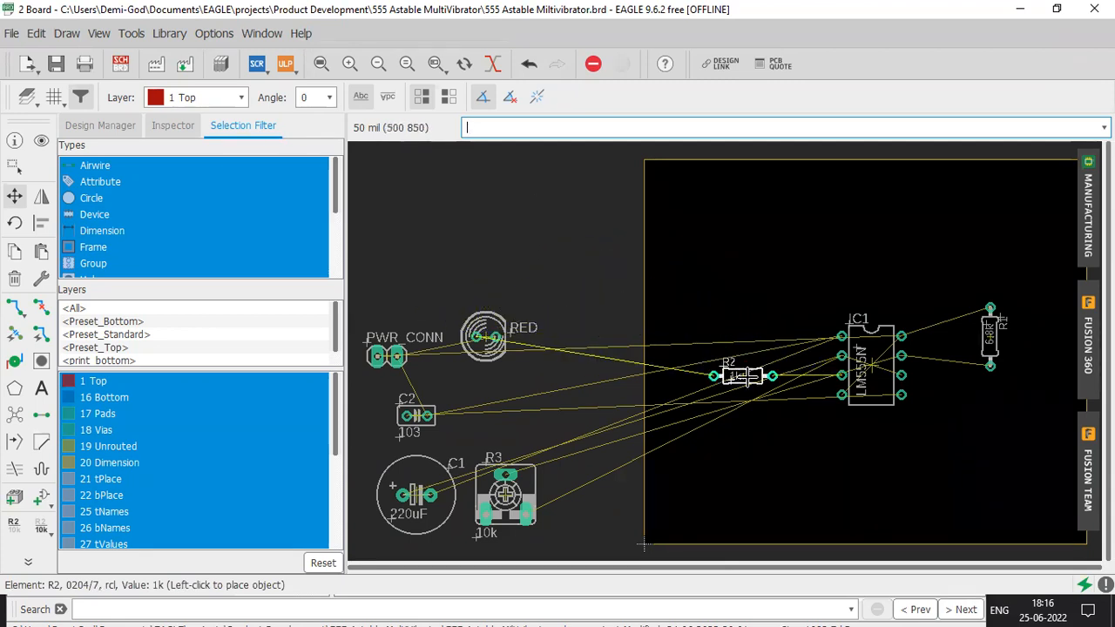
pyautogui.click(772, 377)
pyautogui.click(492, 336)
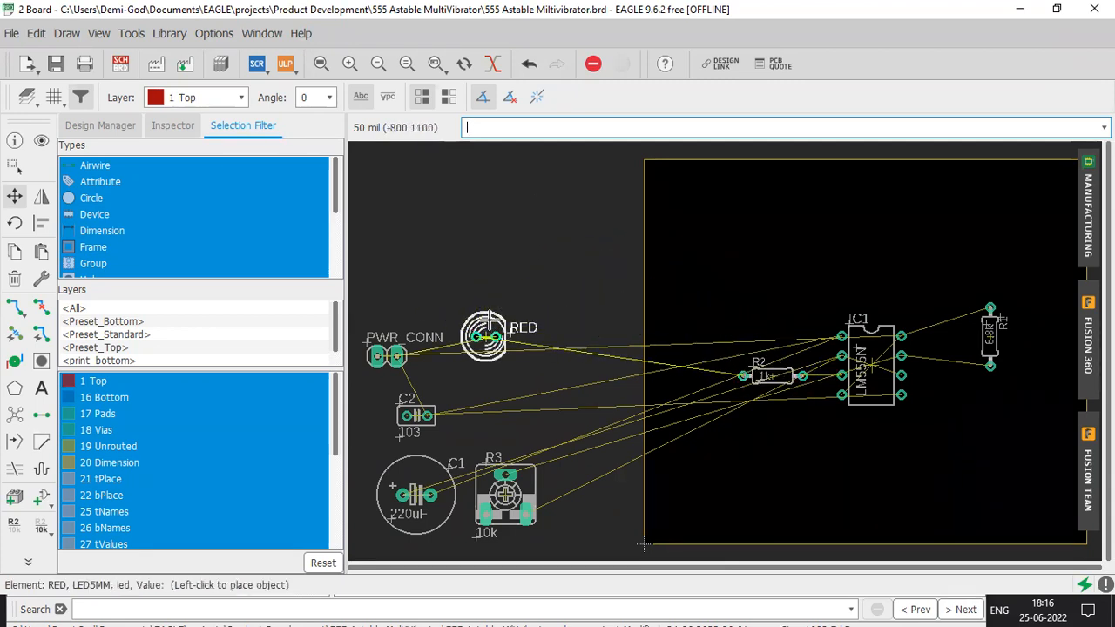
pyautogui.rightClick(688, 324)
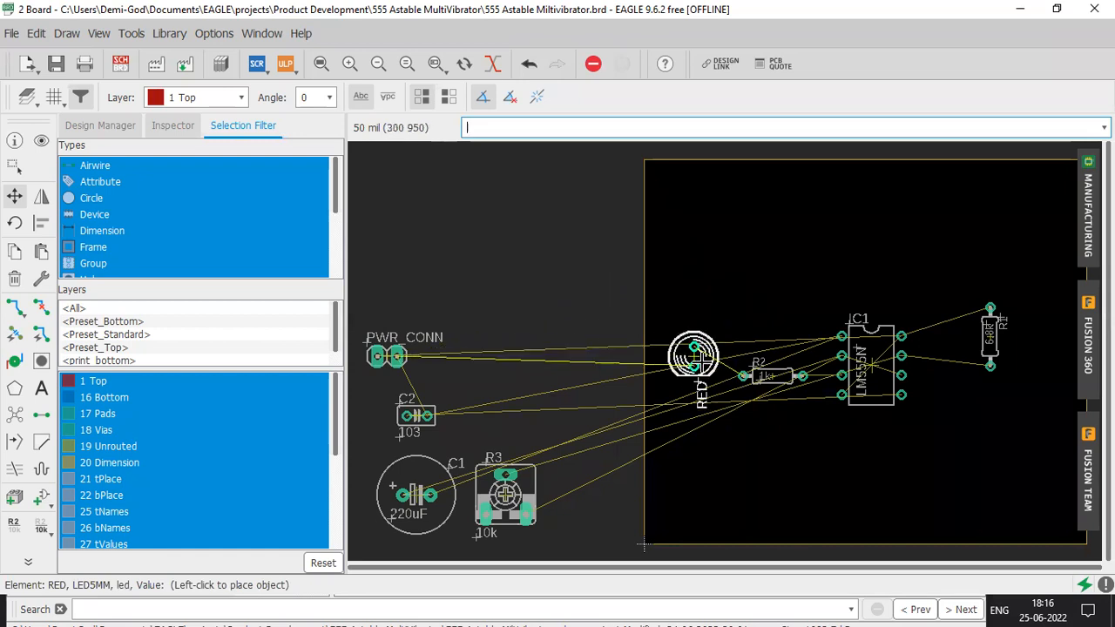
pyautogui.click(695, 384)
# Place the PWR_CONN header above IC1 near the board's top edge, rotated 180°
pyautogui.click(386, 356)
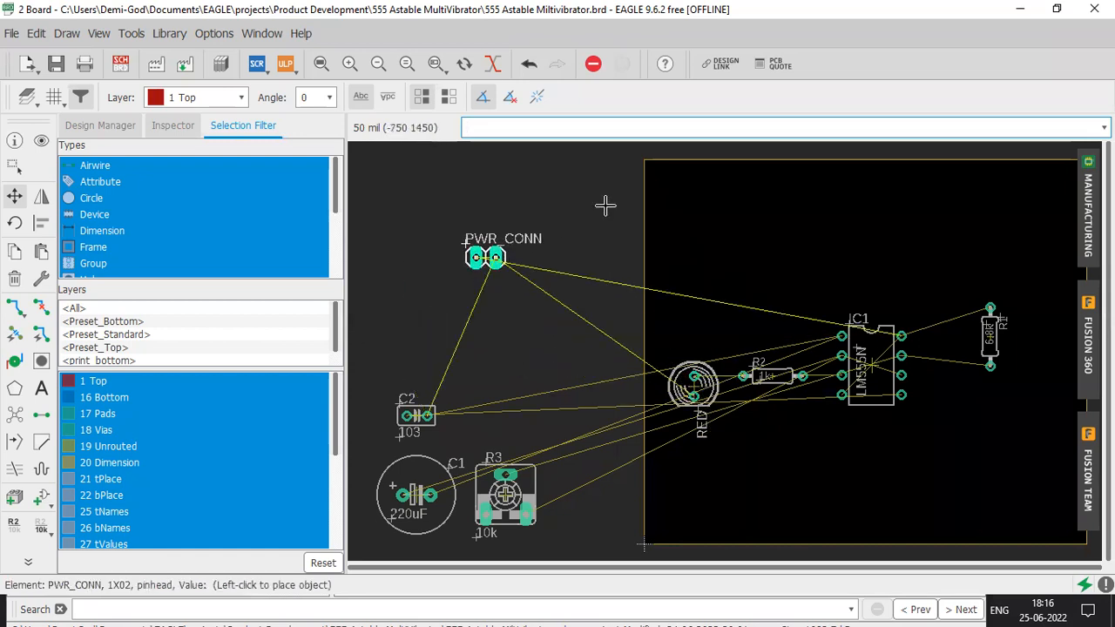
pyautogui.rightClick(853, 233)
pyautogui.rightClick(824, 209)
pyautogui.click(819, 207)
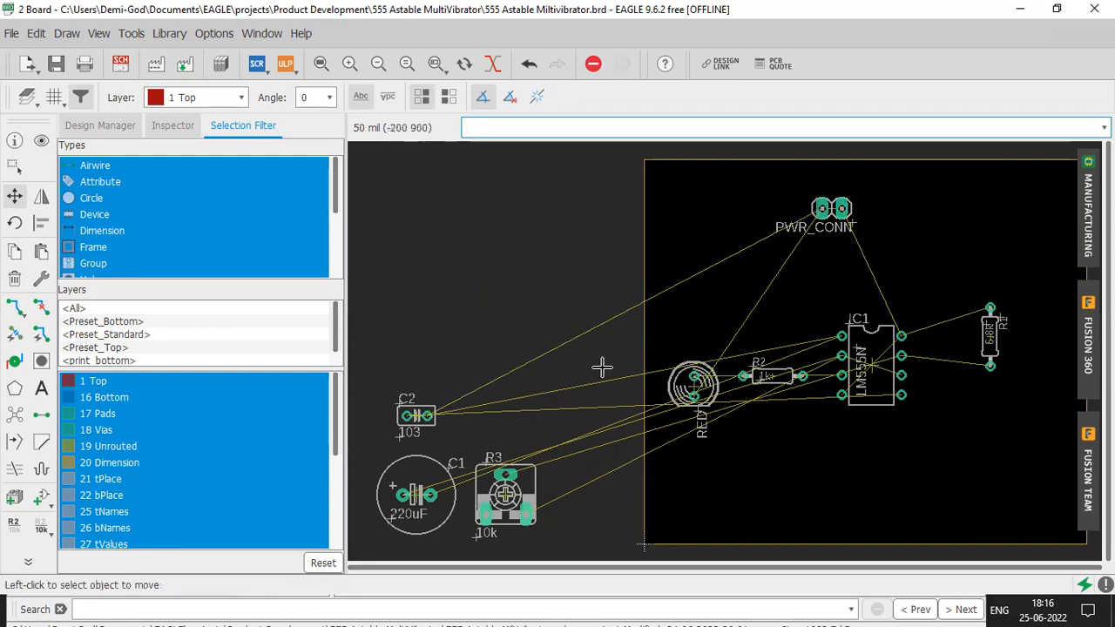
# Place the 10k potentiometer R3 below IC1 at about (1150, 300) mil, rotated so its single pad faces right
pyautogui.click(506, 494)
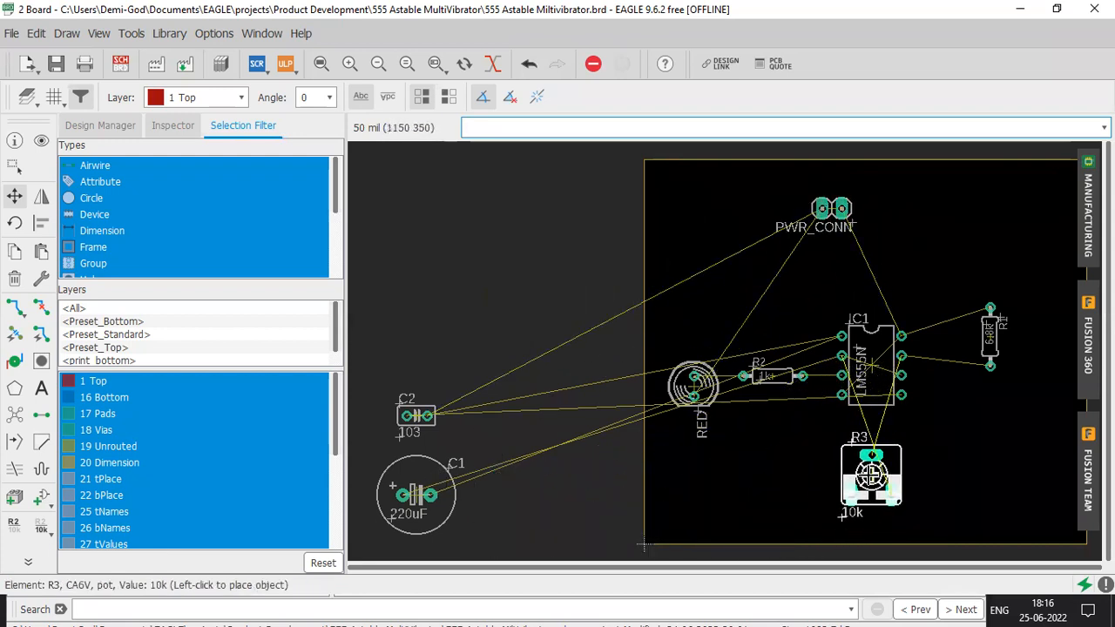
pyautogui.scroll(4, 871, 475)
pyautogui.rightClick(851, 474)
pyautogui.rightClick(851, 474)
pyautogui.rightClick(828, 452)
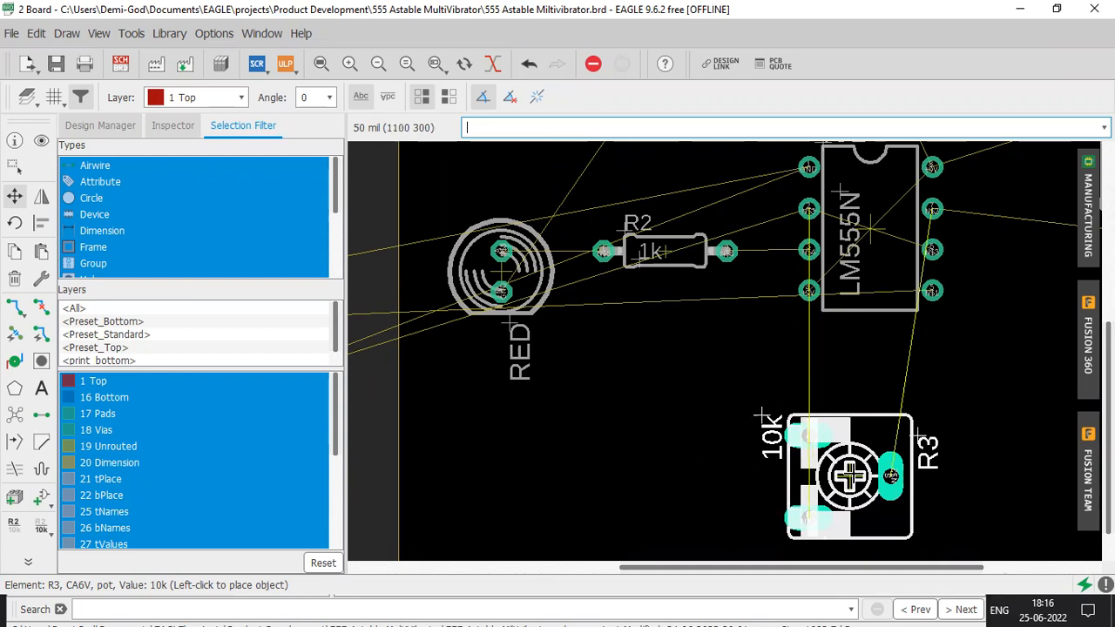
pyautogui.rightClick(850, 475)
pyautogui.rightClick(850, 475)
pyautogui.click(869, 475)
pyautogui.scroll(-2, 862, 474)
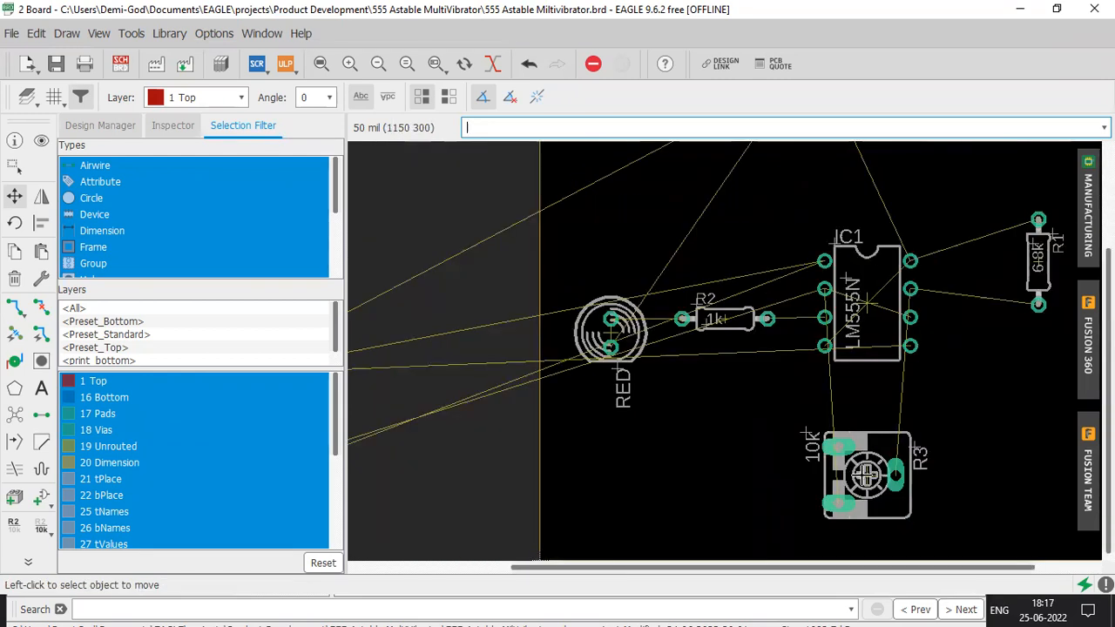
# Move potentiometer R3 slightly lower beneath IC1, closer to the board's bottom edge
pyautogui.click(834, 460)
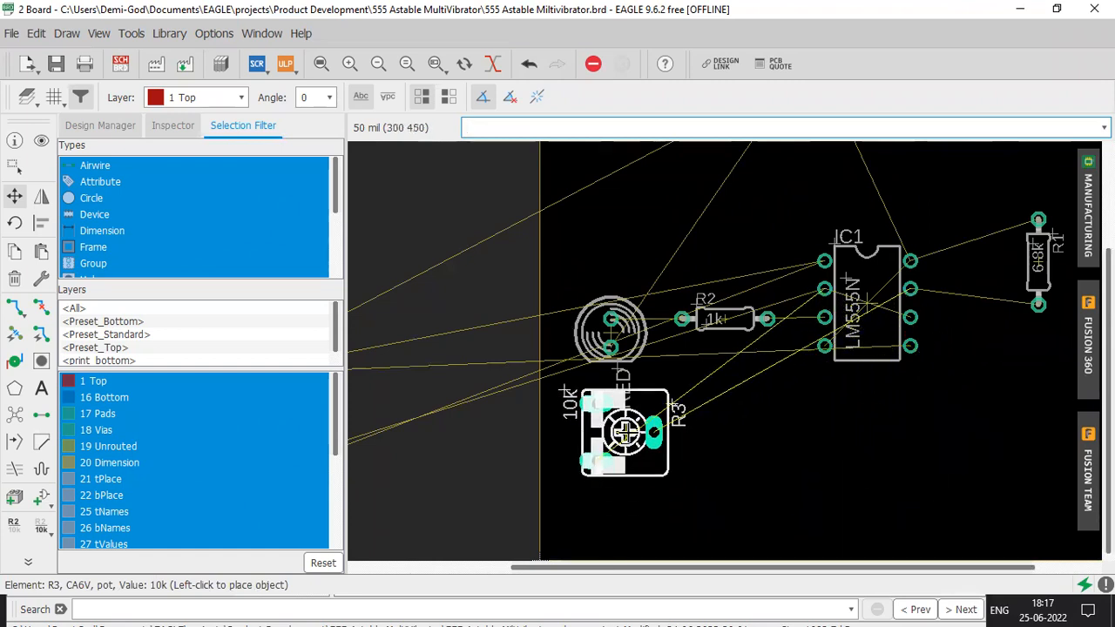
pyautogui.click(865, 500)
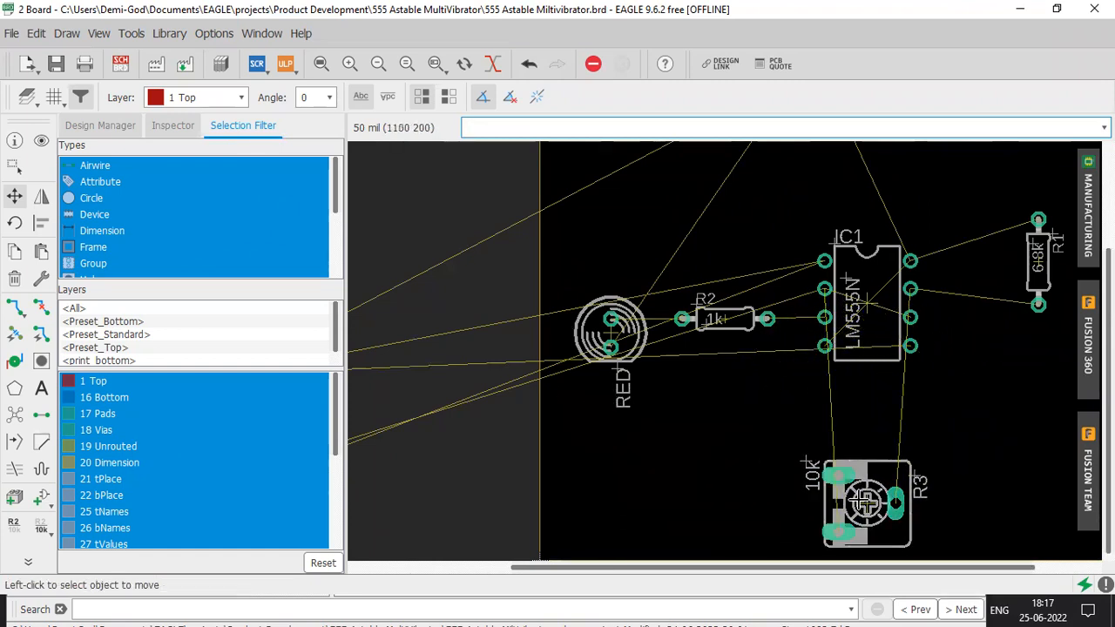
pyautogui.scroll(-2, 865, 501)
pyautogui.scroll(-1, 537, 500)
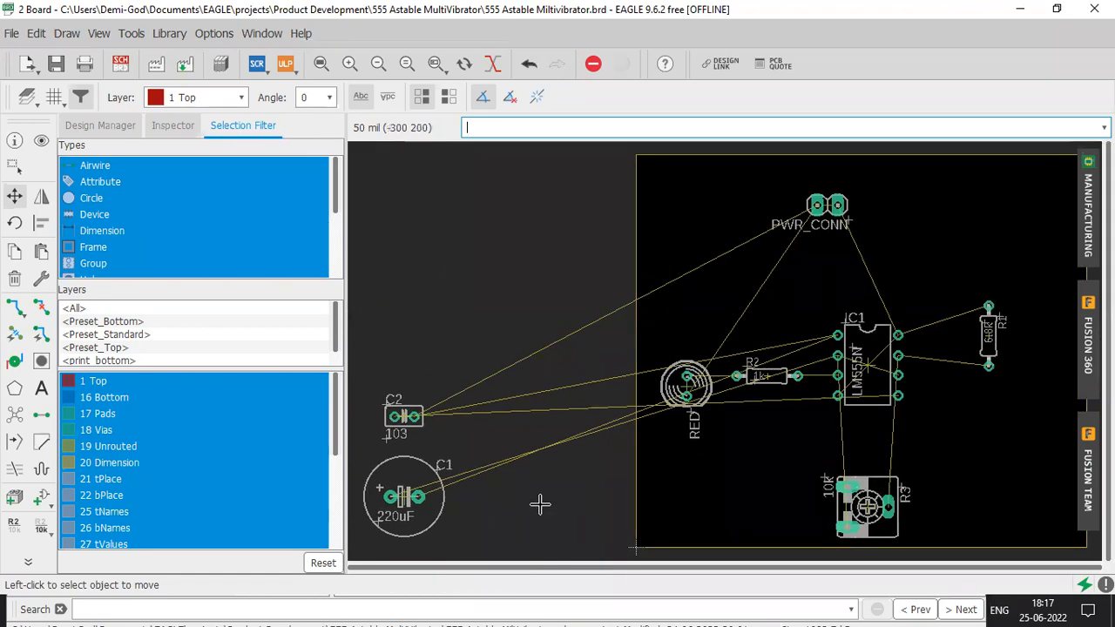
# Place the 220uF capacitor C1 above R2 at about (600, 1150) mil, rotated 90° with its positive pad at the bottom
pyautogui.click(407, 496)
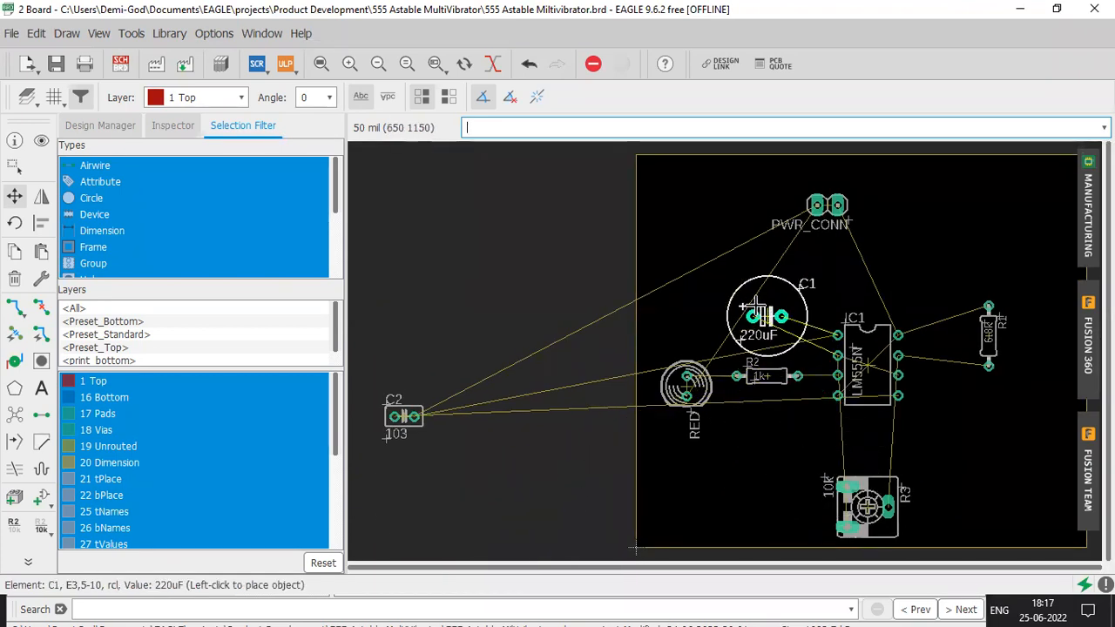
pyautogui.rightClick(757, 314)
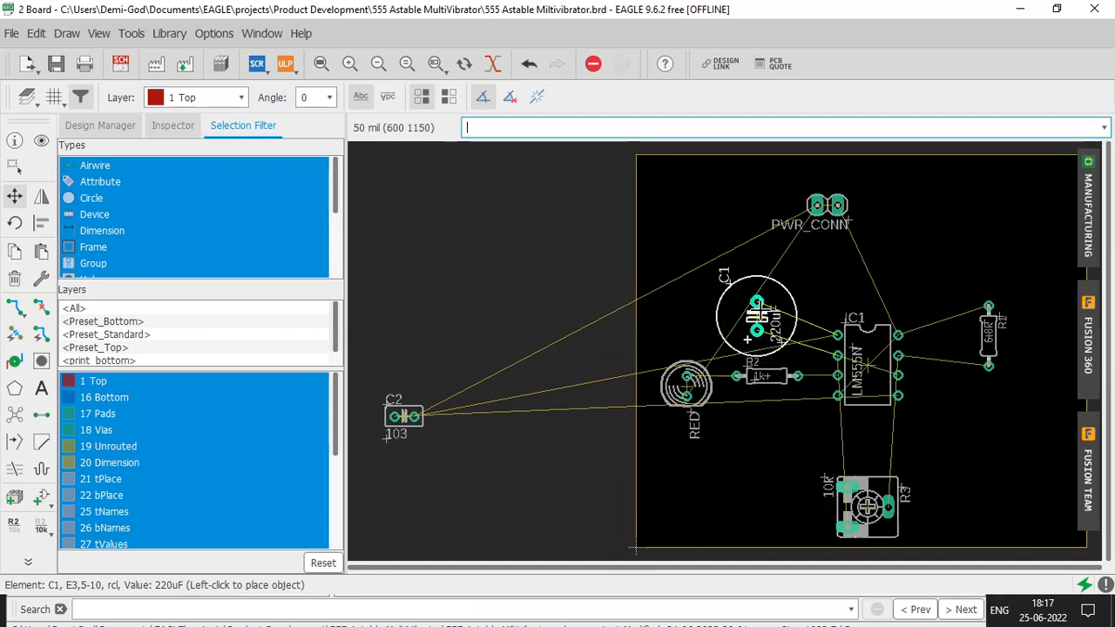
pyautogui.click(756, 314)
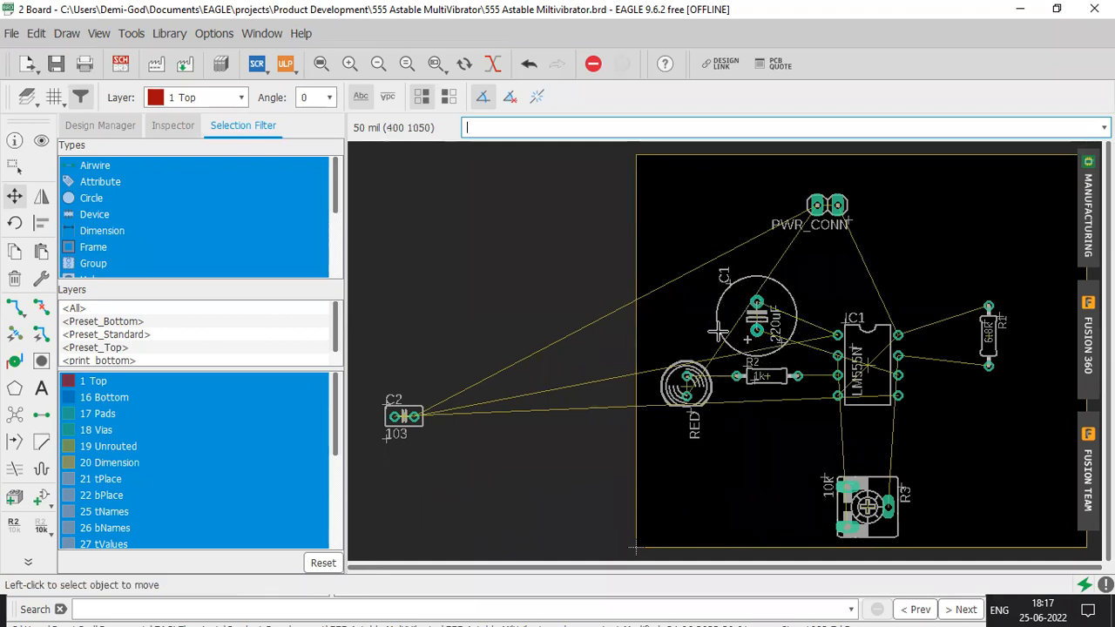
# Place capacitor C2 between IC1 and potentiometer R3, rotated 180° so its value text sits above the part
pyautogui.click(410, 416)
pyautogui.rightClick(956, 422)
pyautogui.rightClick(914, 437)
pyautogui.rightClick(871, 437)
pyautogui.rightClick(830, 436)
pyautogui.rightClick(832, 436)
pyautogui.rightClick(856, 436)
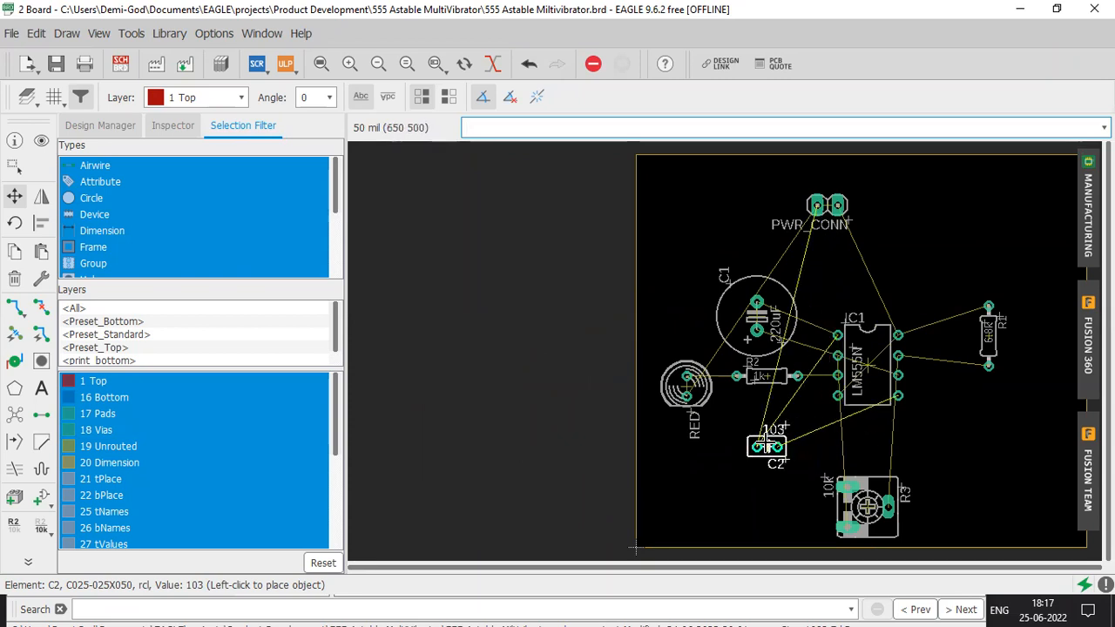
pyautogui.click(858, 446)
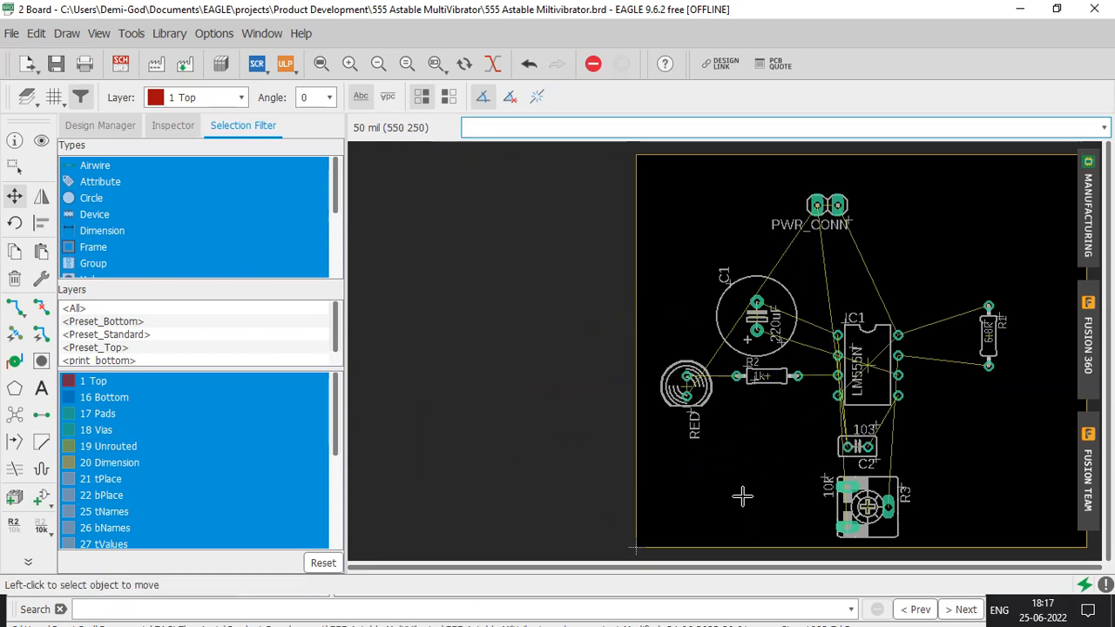
# Highlight the net on capacitor C1's positive pad and check which IC1 pins it reaches
pyautogui.scroll(-3, 742, 496)
pyautogui.hotkey('alt', 'F2')
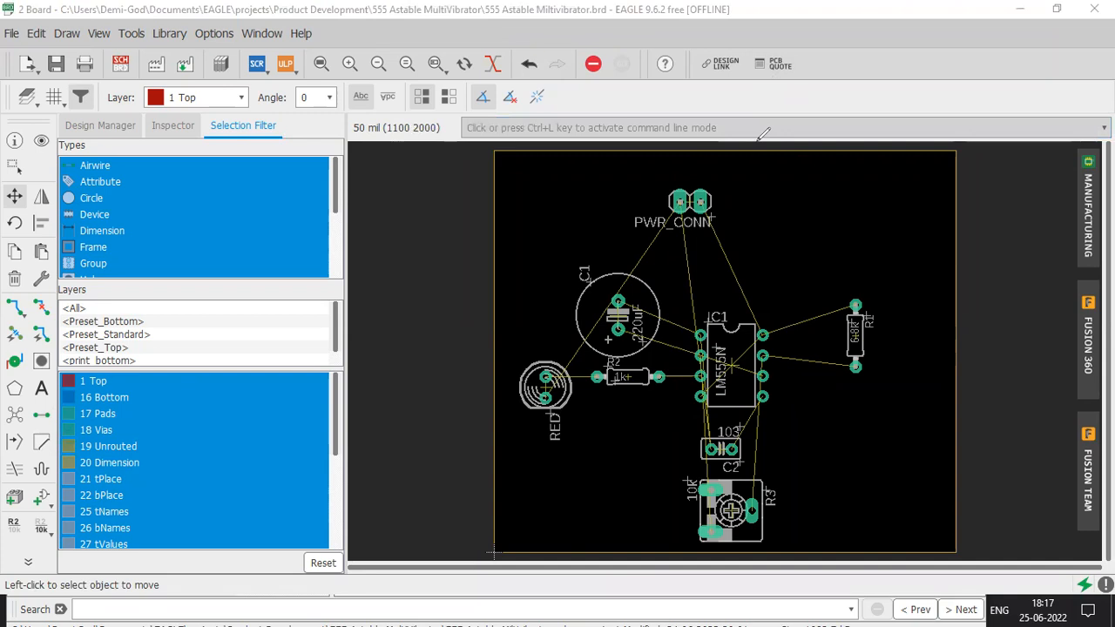
pyautogui.click(41, 141)
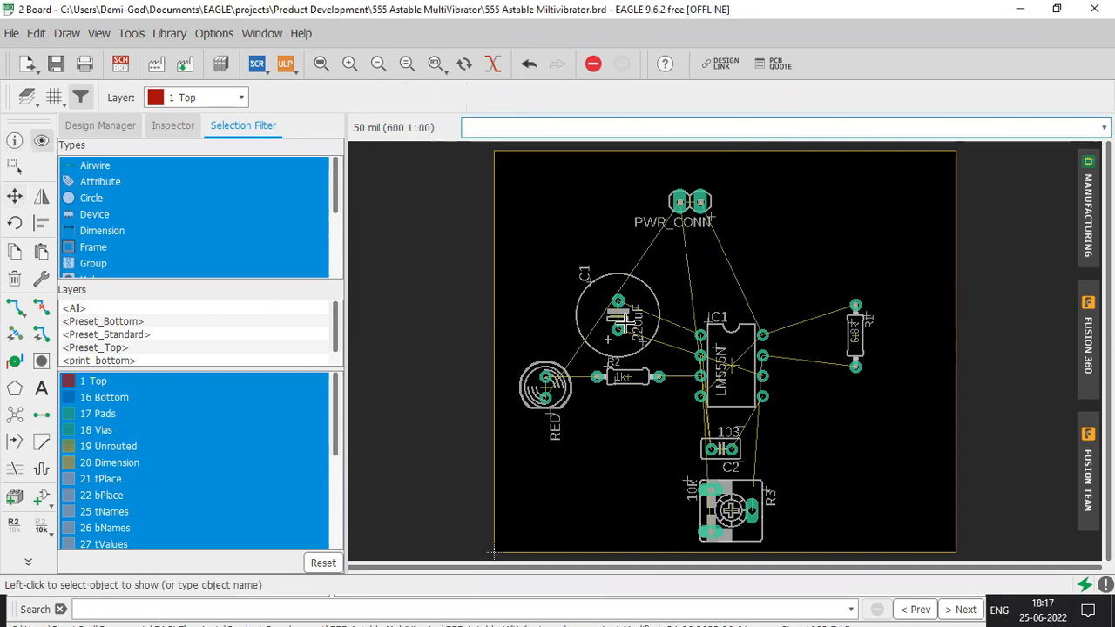
pyautogui.scroll(1, 616, 324)
pyautogui.click(619, 335)
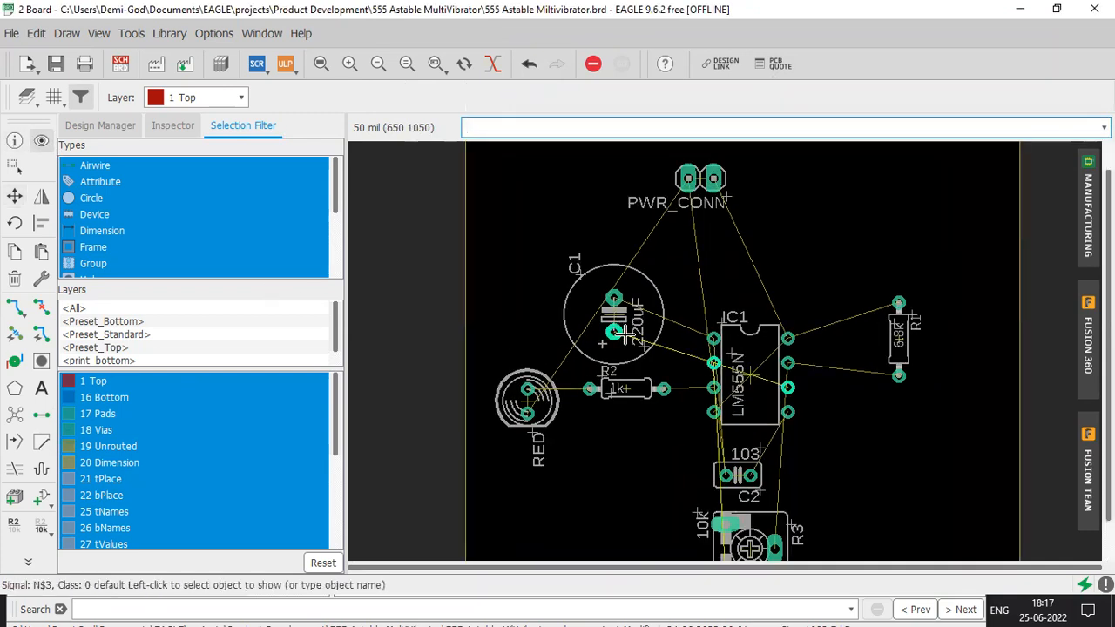
pyautogui.scroll(2, 761, 400)
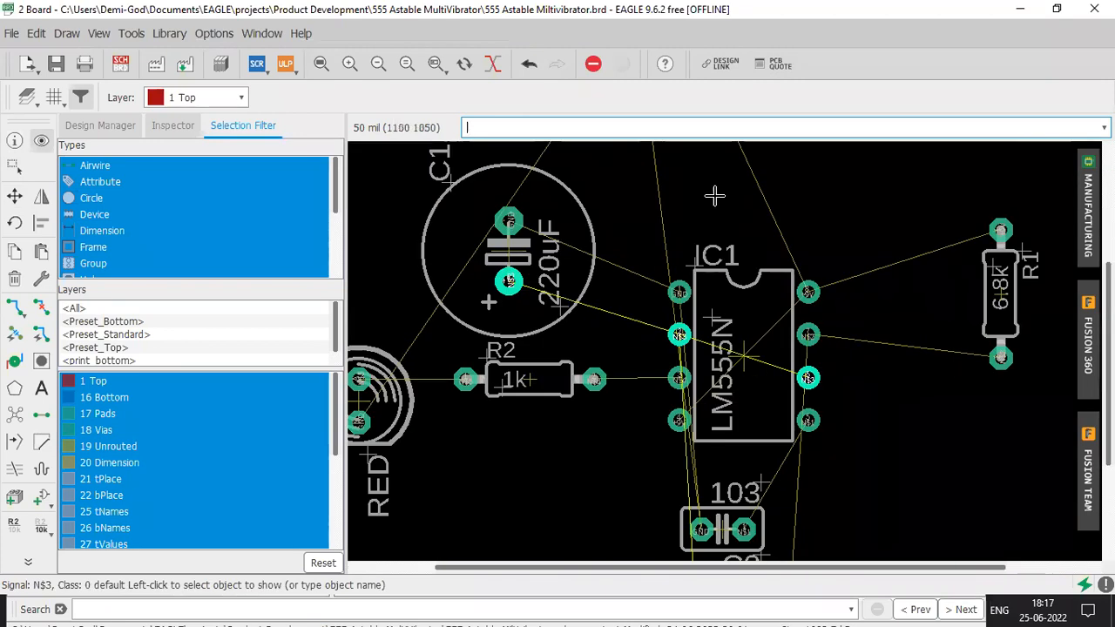
# Show the +9V signal above IC1, clear the highlight and trace the airwire from C1's positive pad across IC1
pyautogui.click(784, 232)
pyautogui.click(845, 213)
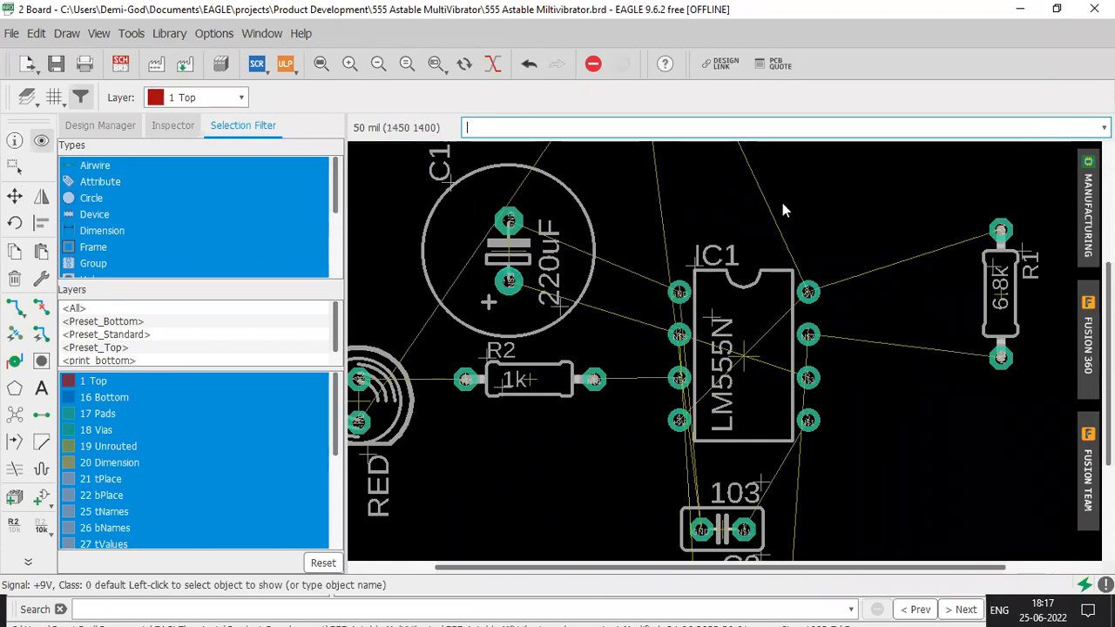
pyautogui.hotkey('alt', 'Tab')
pyautogui.moveTo(509, 280); pyautogui.dragTo(670, 326)
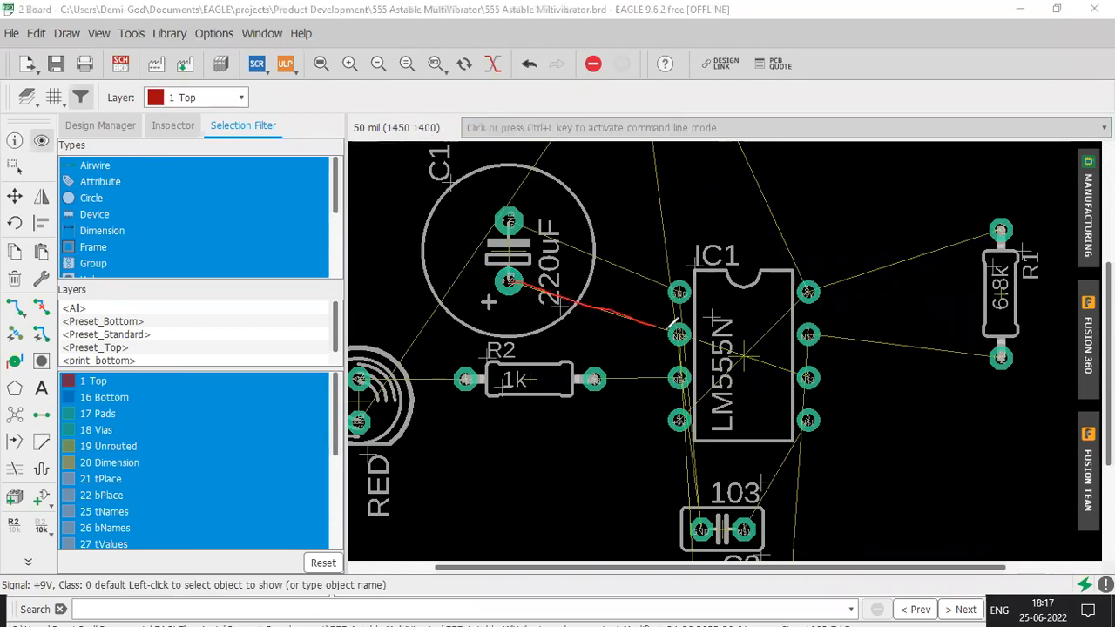
pyautogui.moveTo(745, 351); pyautogui.dragTo(808, 375)
pyautogui.click(2, 226)
# Highlight the net of C1's positive pad again and examine its pads on both sides of IC1
pyautogui.click(40, 144)
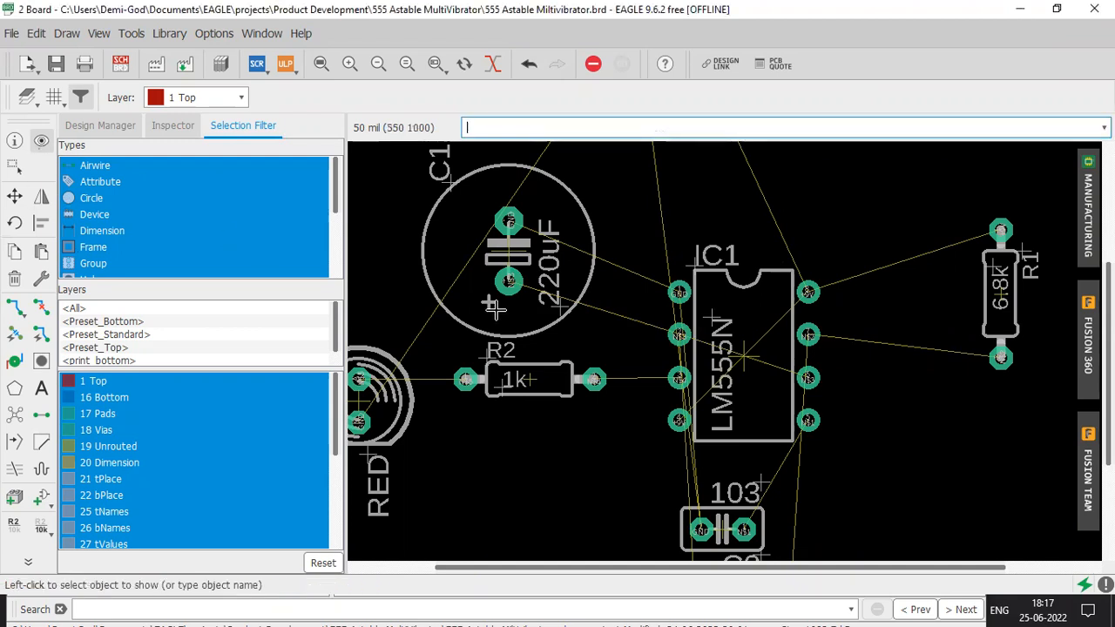
pyautogui.click(531, 290)
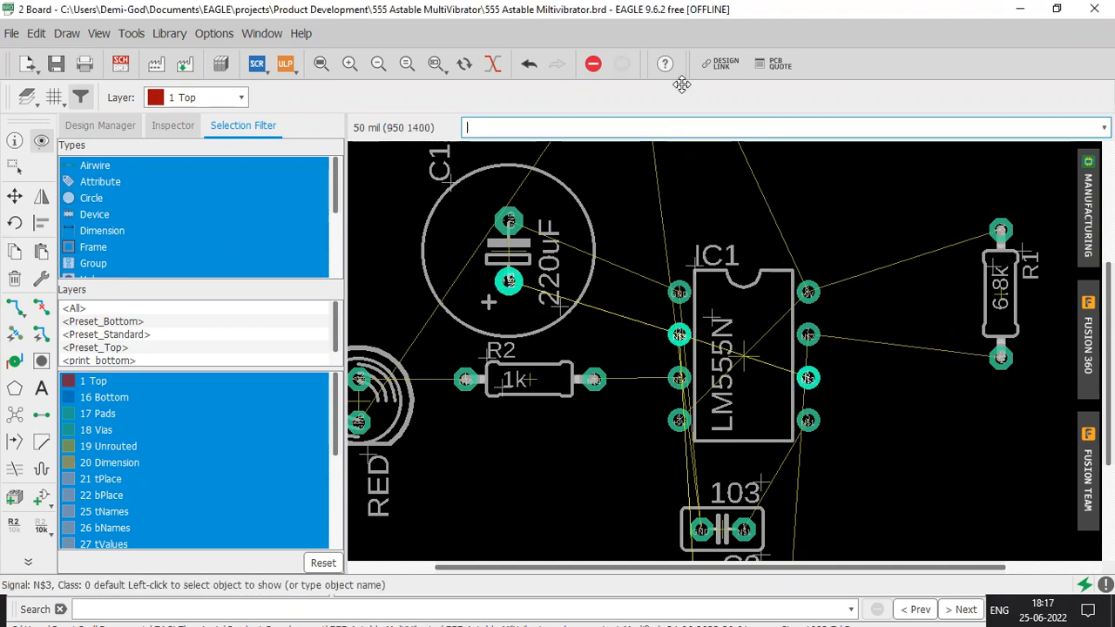
pyautogui.moveTo(512, 295); pyautogui.dragTo(525, 270)
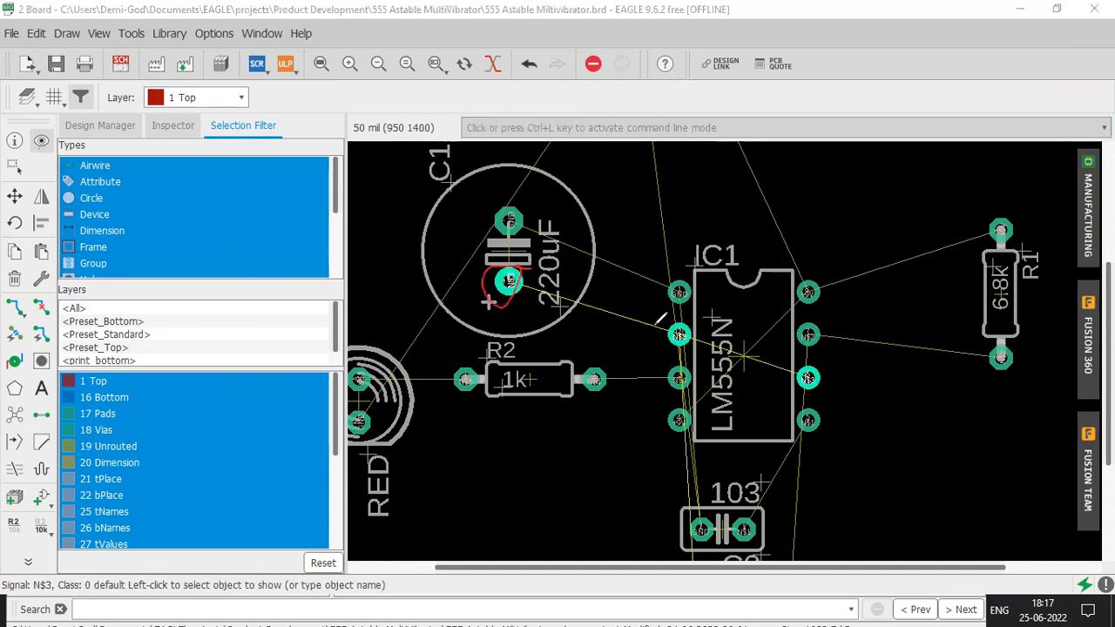
pyautogui.moveTo(688, 326); pyautogui.dragTo(695, 349)
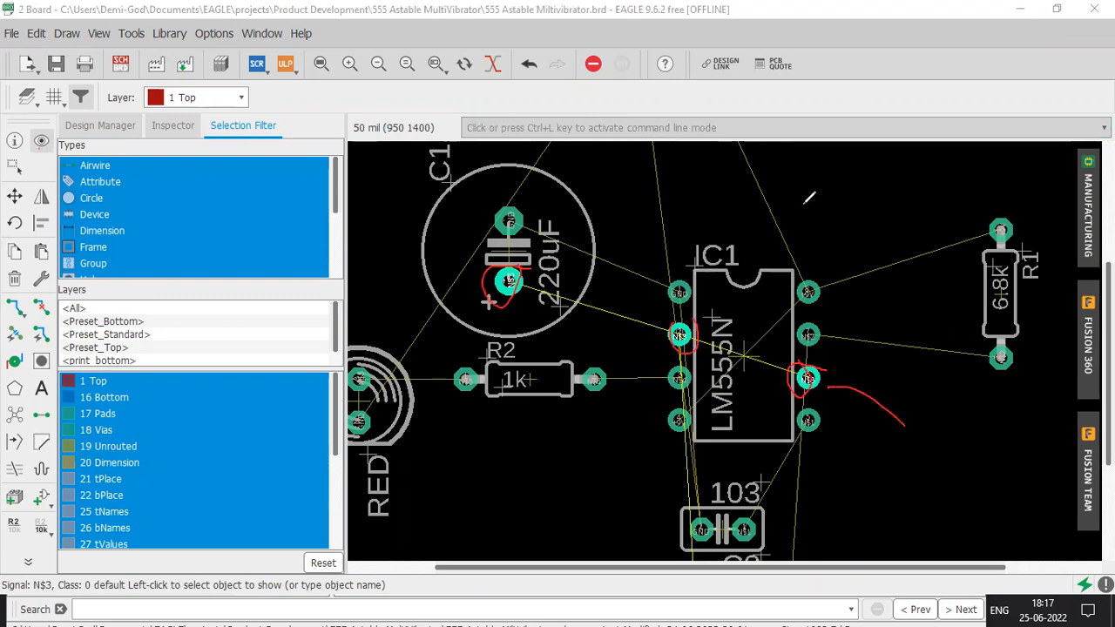
pyautogui.click(769, 132)
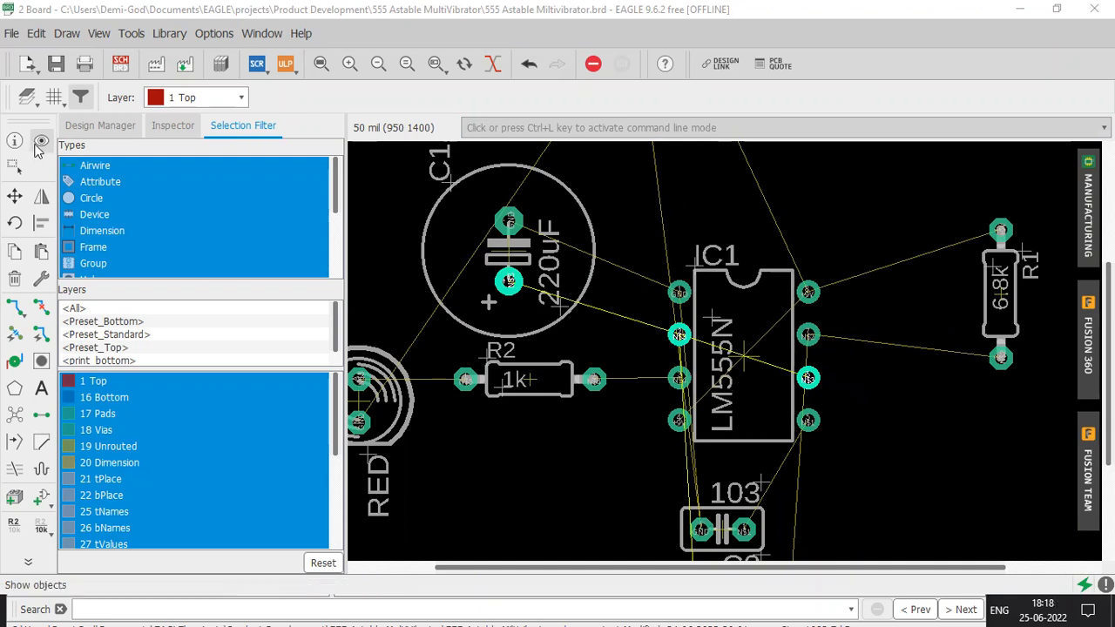
# Highlight the GND net at capacitor C2 and trace its airwires to IC1, C1, the LED and the power connector
pyautogui.click(707, 129)
pyautogui.click(698, 494)
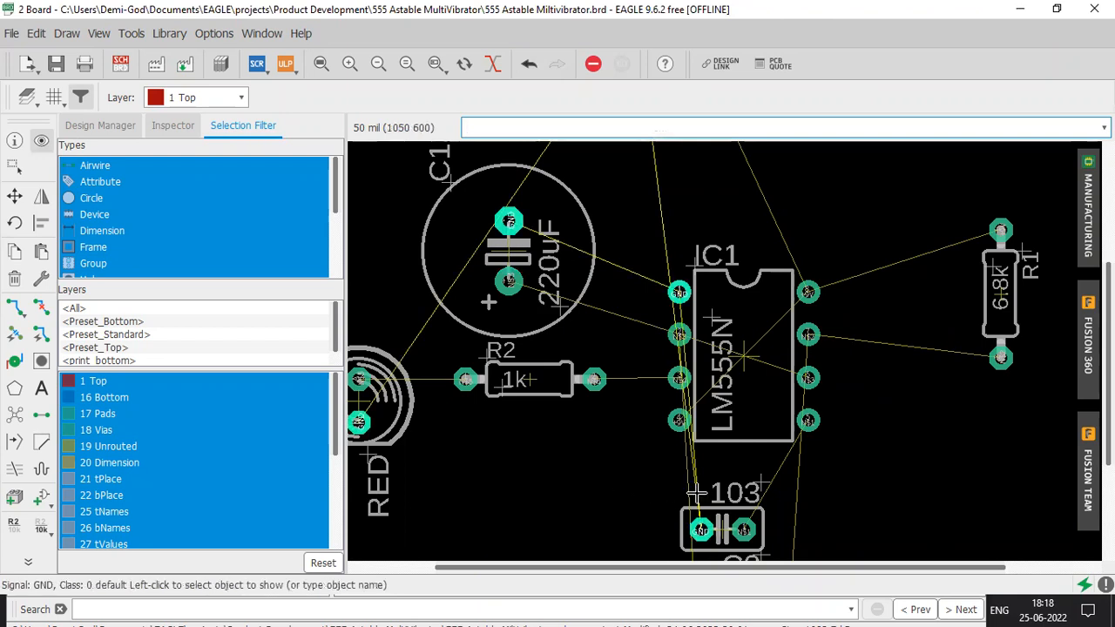
pyautogui.scroll(-1, 689, 421)
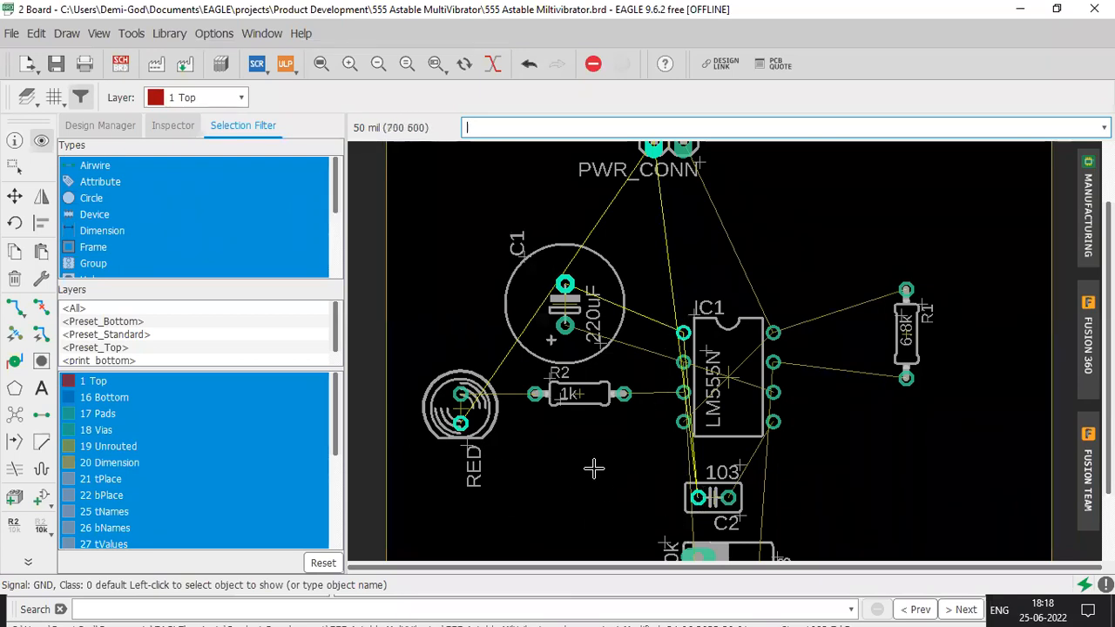
pyautogui.scroll(-3, 715, 456)
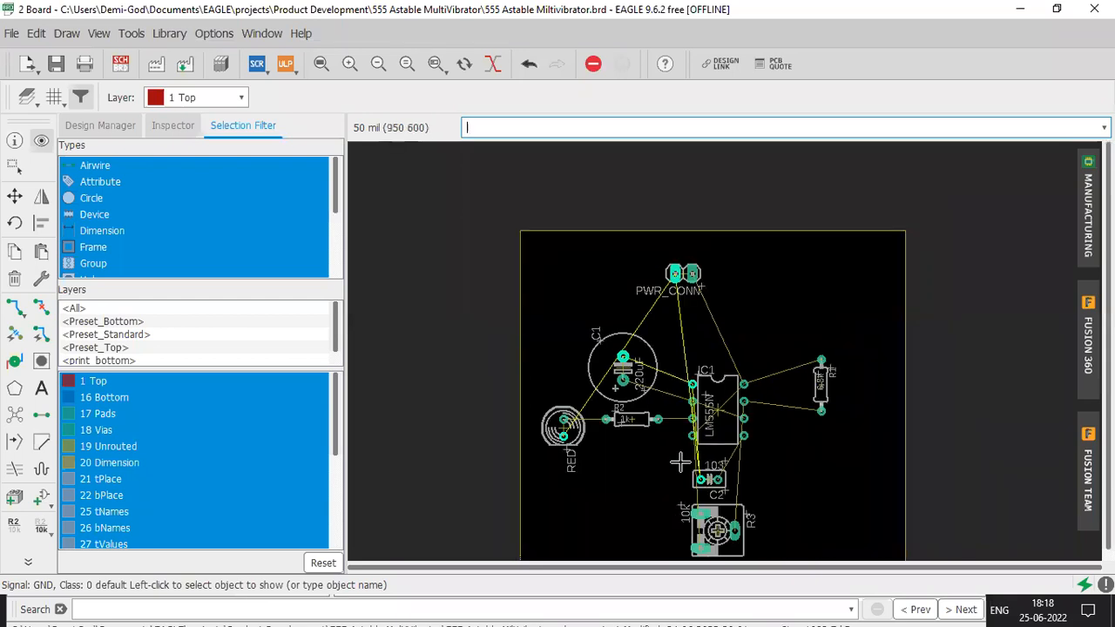
pyautogui.scroll(1, 680, 462)
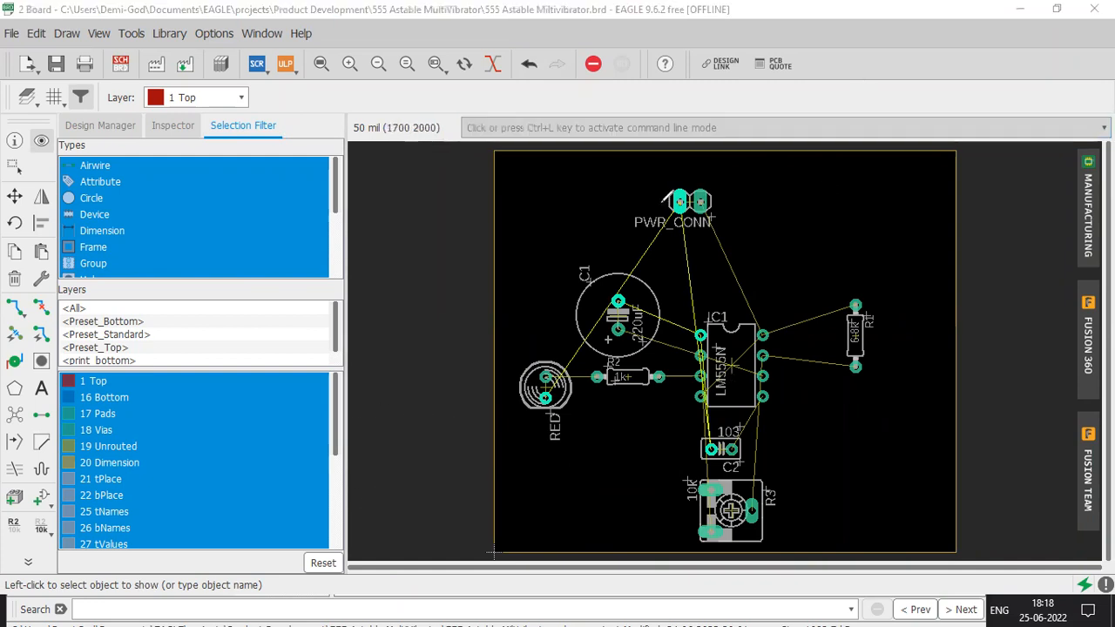
pyautogui.moveTo(2, 407); pyautogui.dragTo(35, 425)
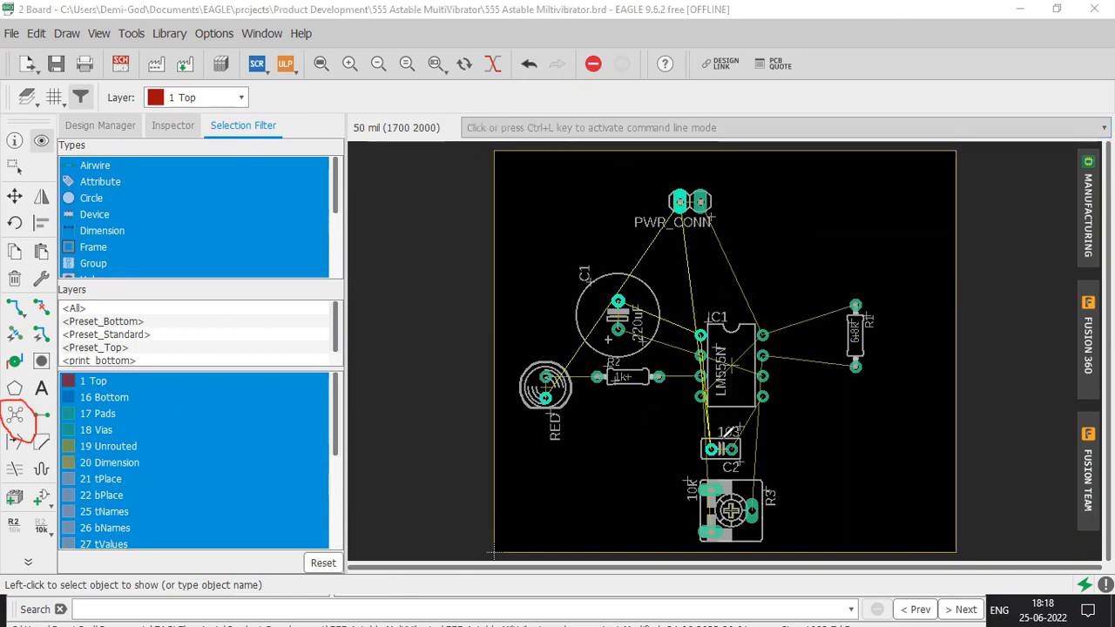
pyautogui.moveTo(710, 446); pyautogui.dragTo(707, 393)
pyautogui.moveTo(712, 303); pyautogui.dragTo(699, 200)
pyautogui.moveTo(634, 307); pyautogui.dragTo(532, 401)
pyautogui.moveTo(710, 448); pyautogui.dragTo(545, 383)
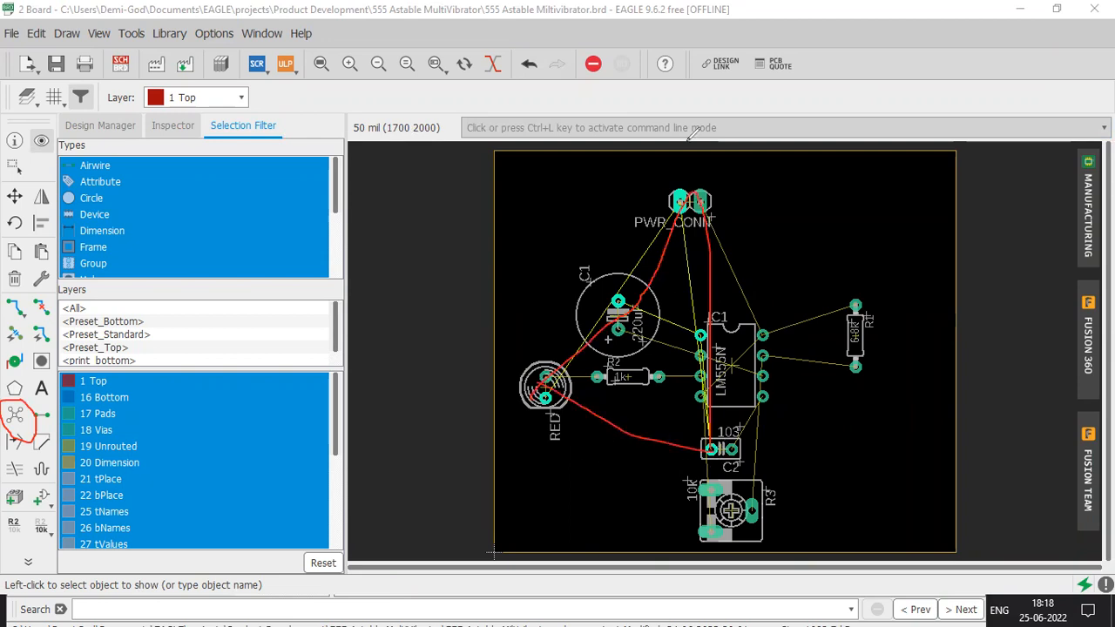
pyautogui.press('Escape')
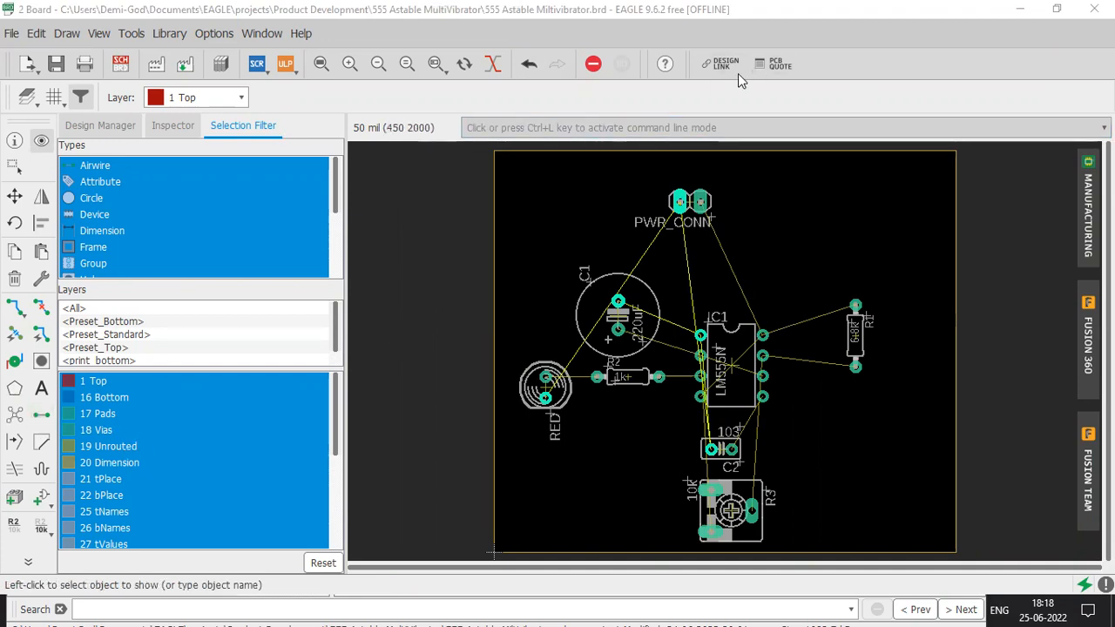
# Recalculate the airwires with Ratsnest and inspect the rerouted GND links between C2, IC1, C1, the LED and the power connector
pyautogui.moveTo(31, 402)
pyautogui.mouseDown()
pyautogui.moveTo(7, 410)
pyautogui.moveTo(29, 427)
pyautogui.mouseUp()
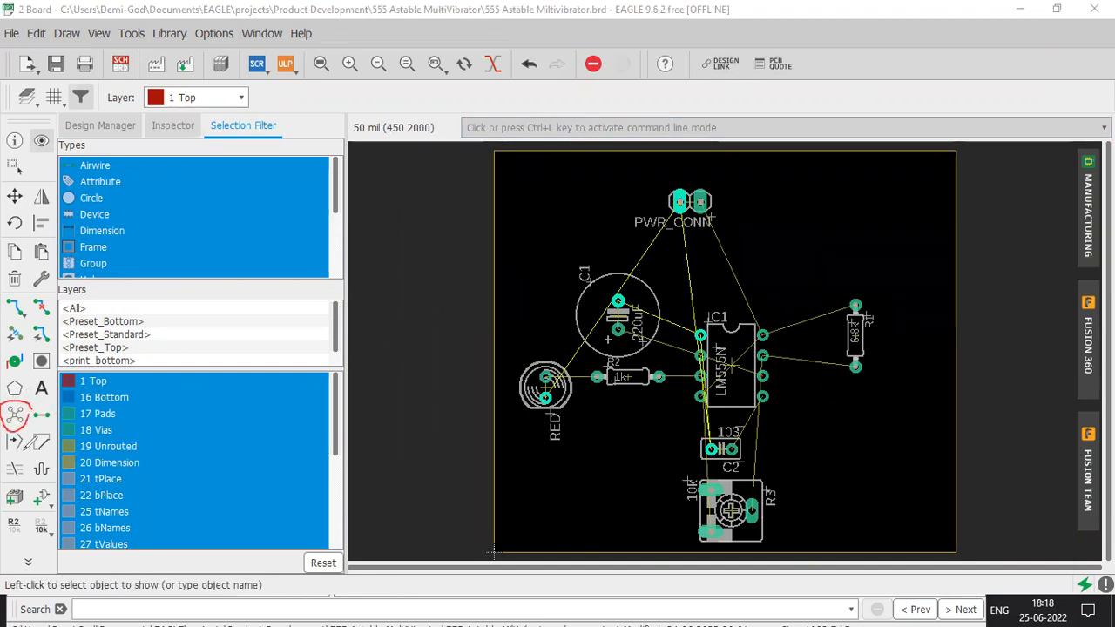
pyautogui.moveTo(70, 567)
pyautogui.mouseDown()
pyautogui.moveTo(7, 582)
pyautogui.moveTo(122, 614)
pyautogui.moveTo(49, 563)
pyautogui.mouseUp()
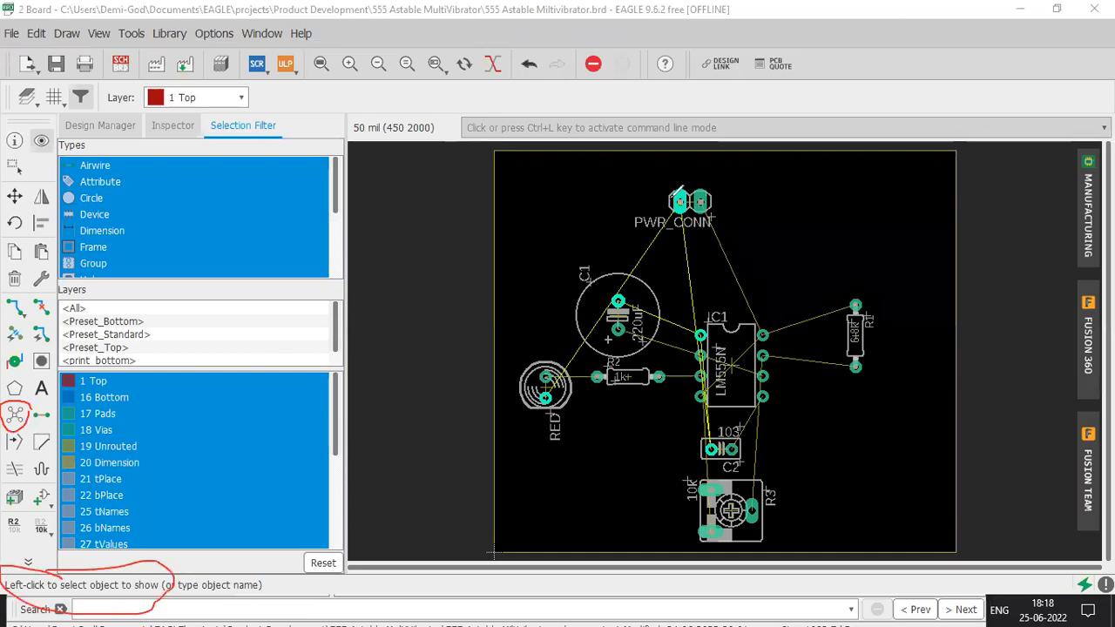
pyautogui.click(17, 418)
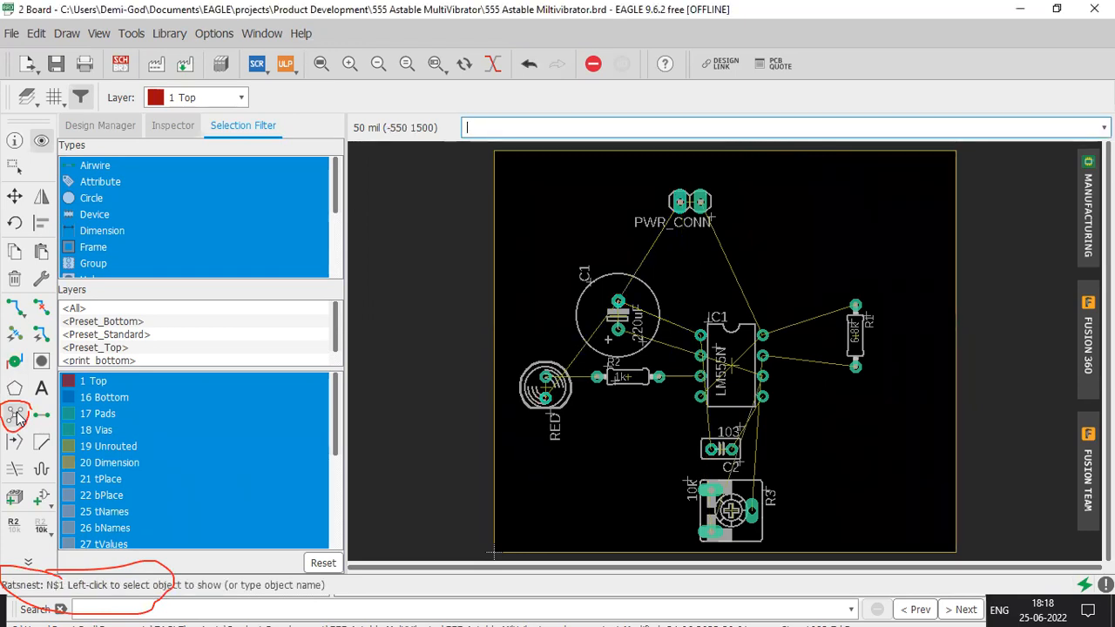
pyautogui.scroll(3, 716, 420)
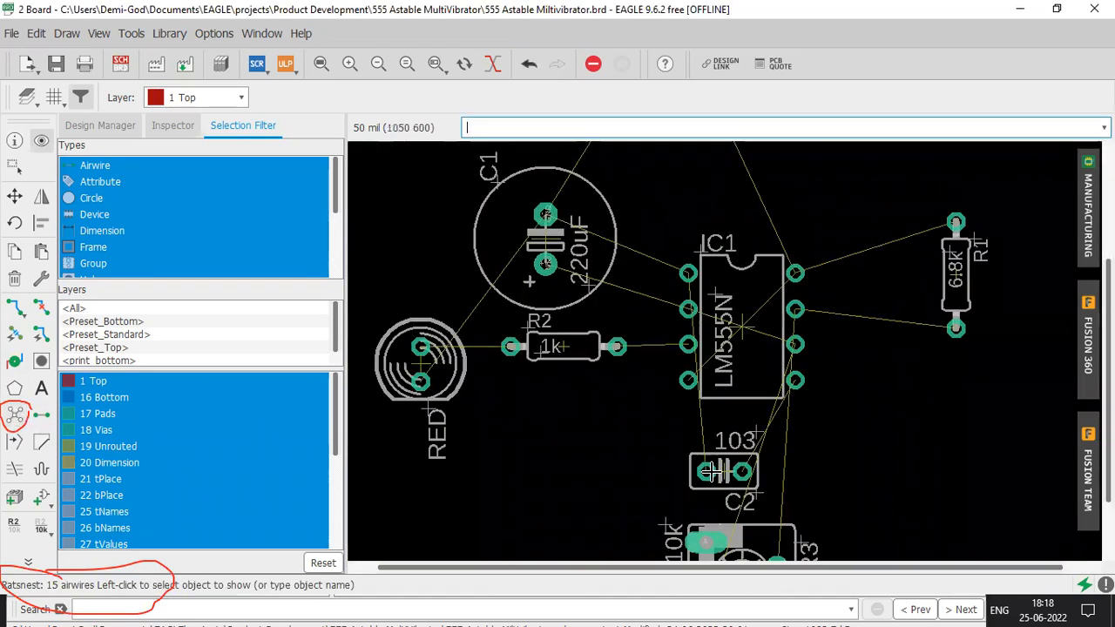
pyautogui.scroll(-2, 775, 502)
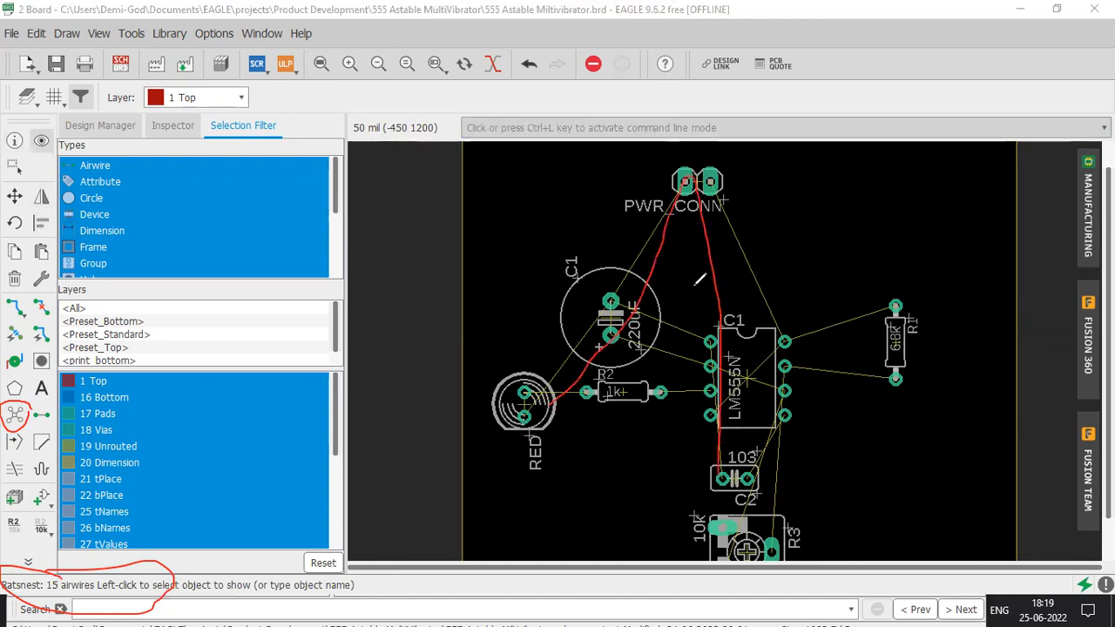
pyautogui.moveTo(725, 469); pyautogui.dragTo(717, 335)
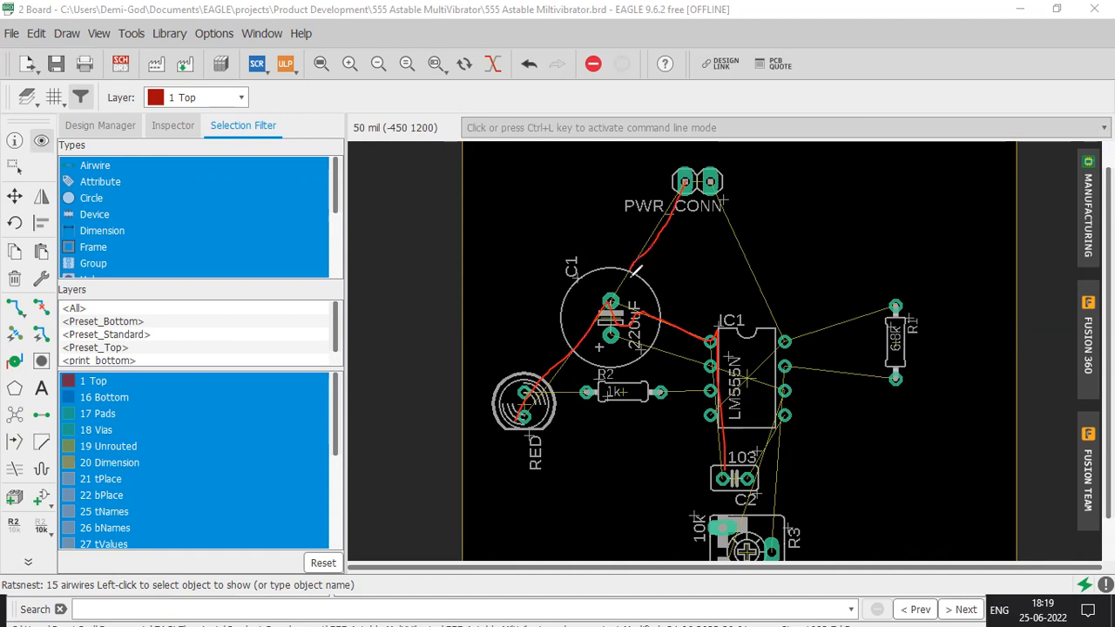
pyautogui.press('Escape')
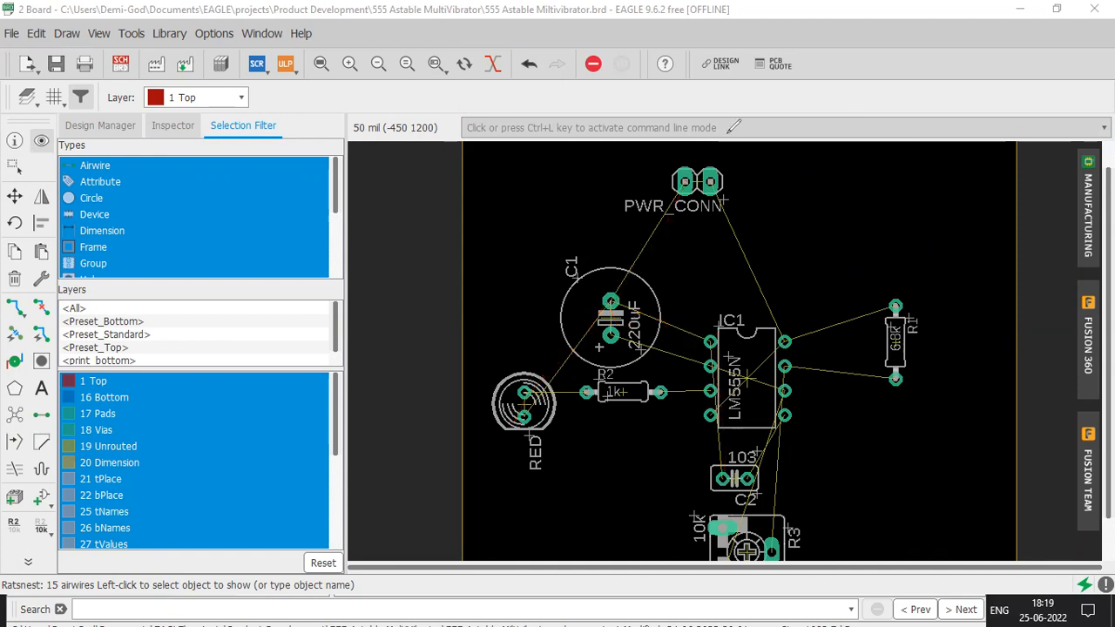
# Move capacitor C2 up closer to IC1, at about (1100, 550) mil
pyautogui.scroll(-2, 725, 134)
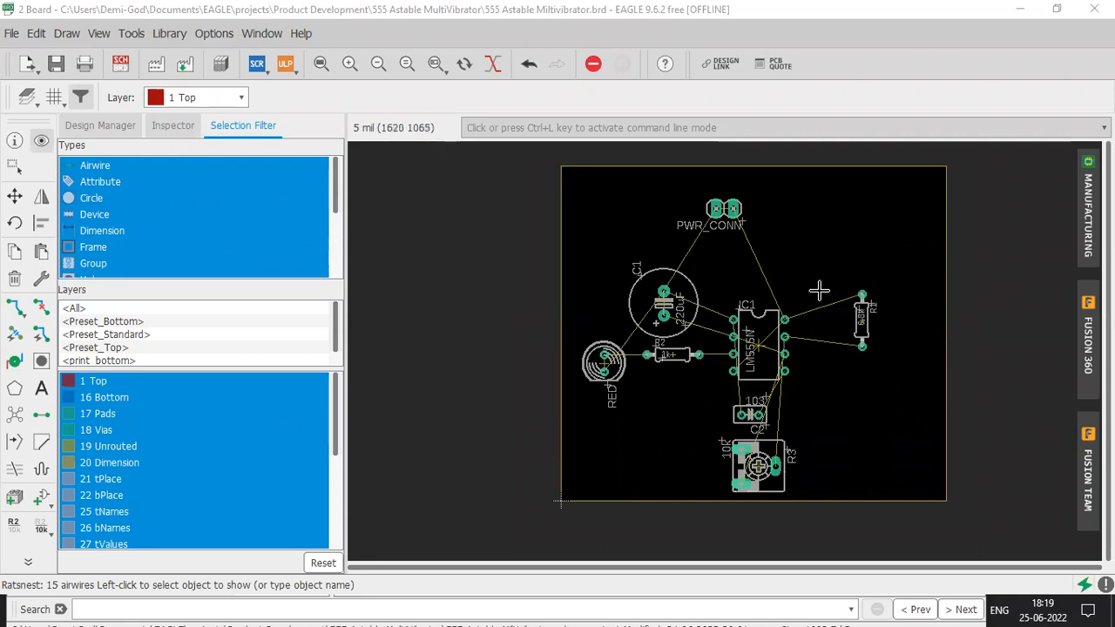
pyautogui.click(15, 198)
pyautogui.scroll(1, 787, 366)
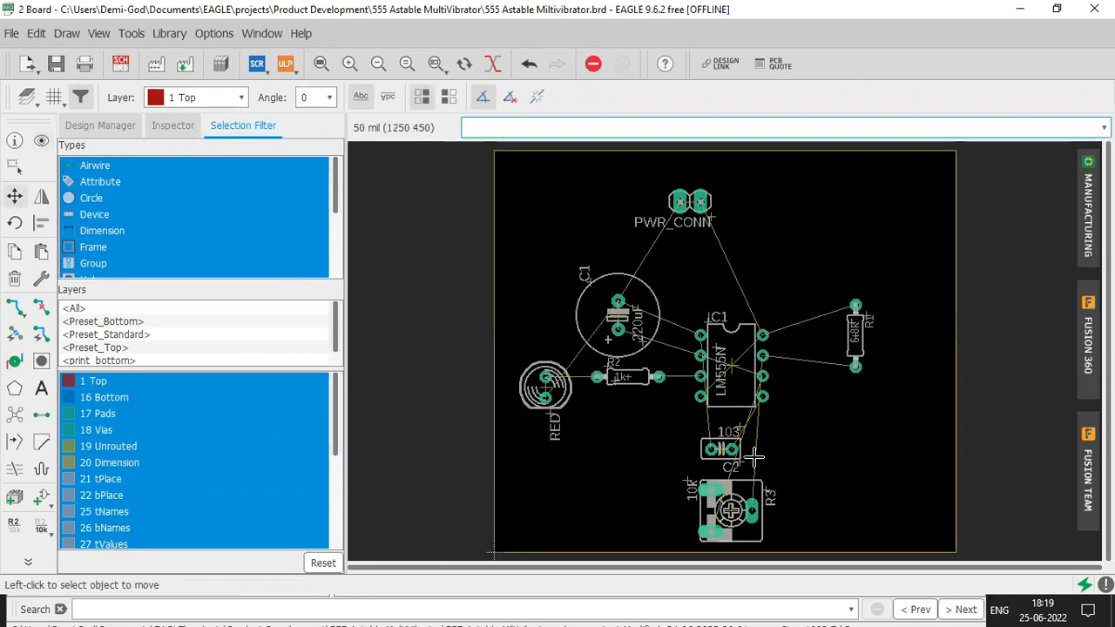
pyautogui.scroll(3, 755, 455)
pyautogui.click(688, 473)
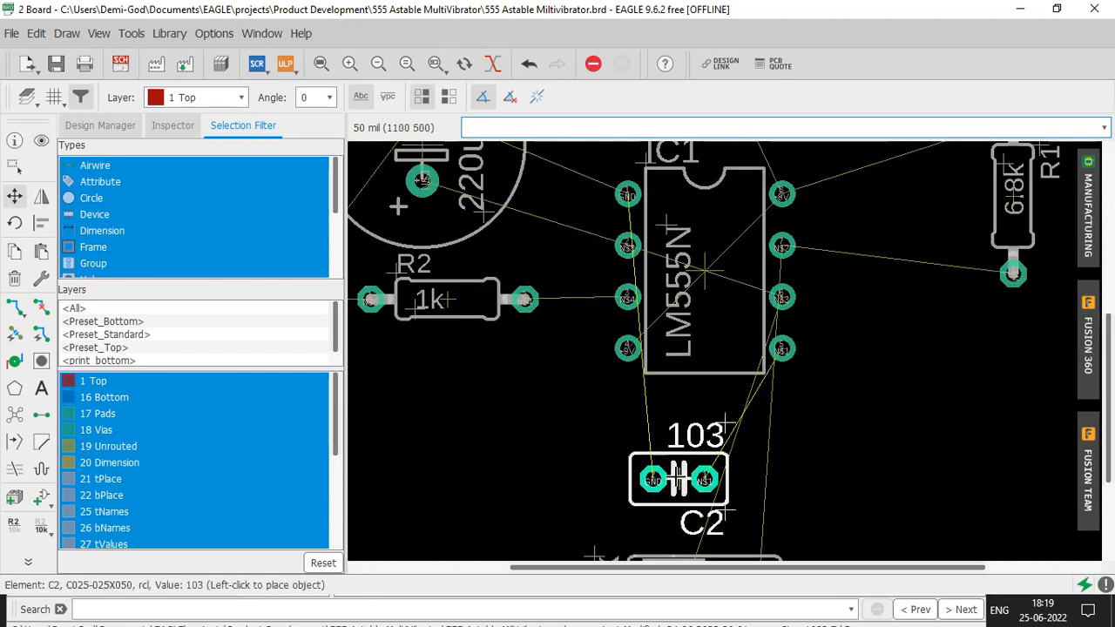
pyautogui.click(669, 459)
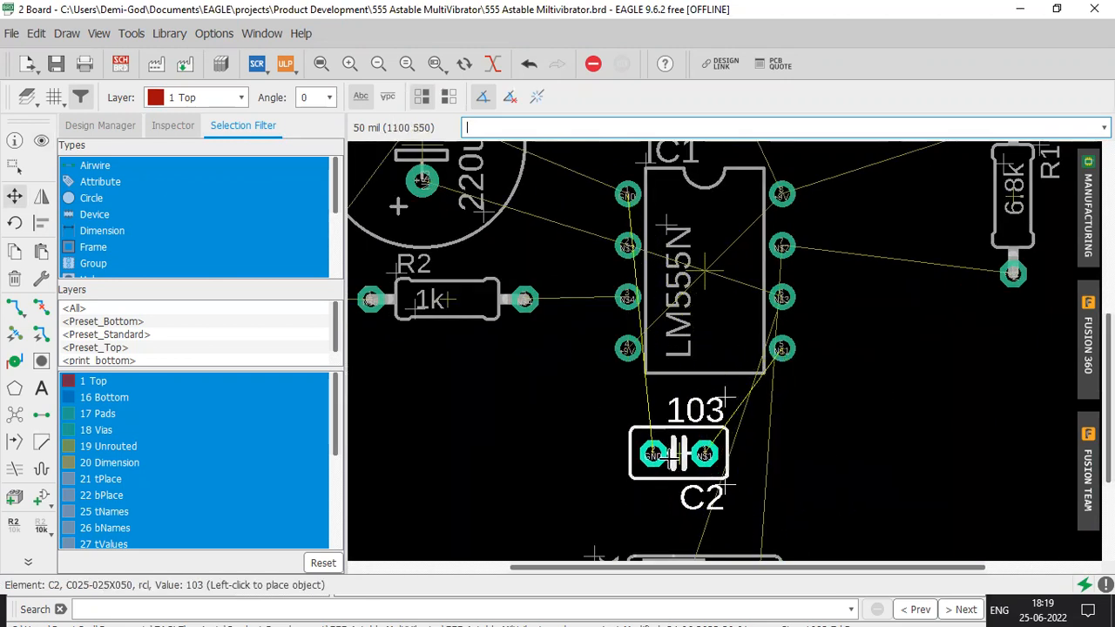
pyautogui.scroll(-2, 688, 462)
# Move potentiometer R3 from beneath C2 to below resistor R1, at about (1800, 700) mil
pyautogui.click(697, 539)
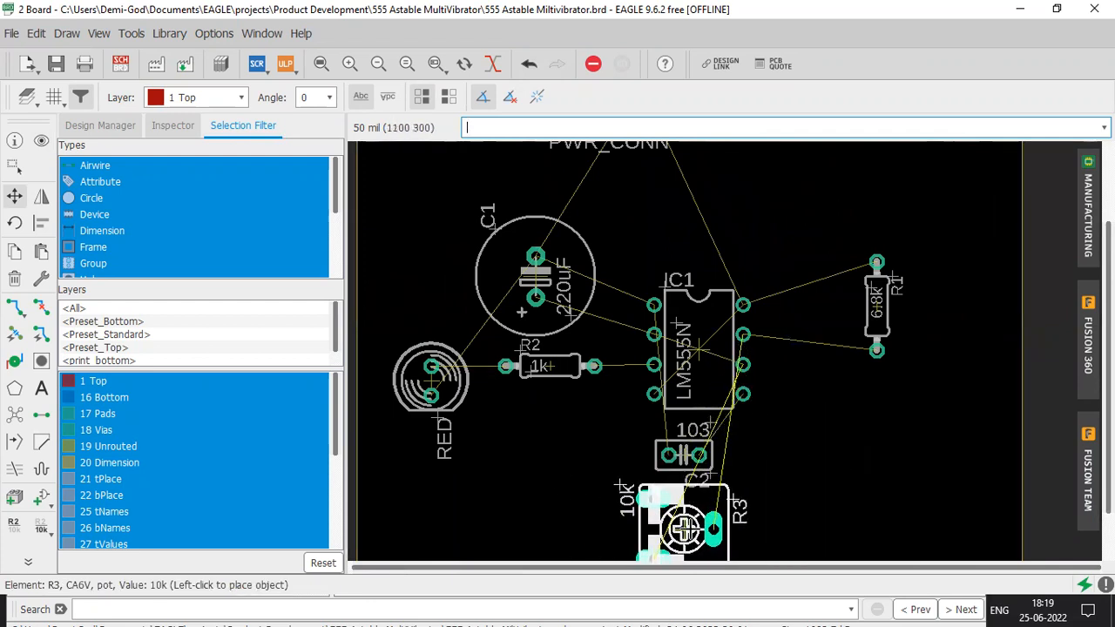
pyautogui.click(684, 527)
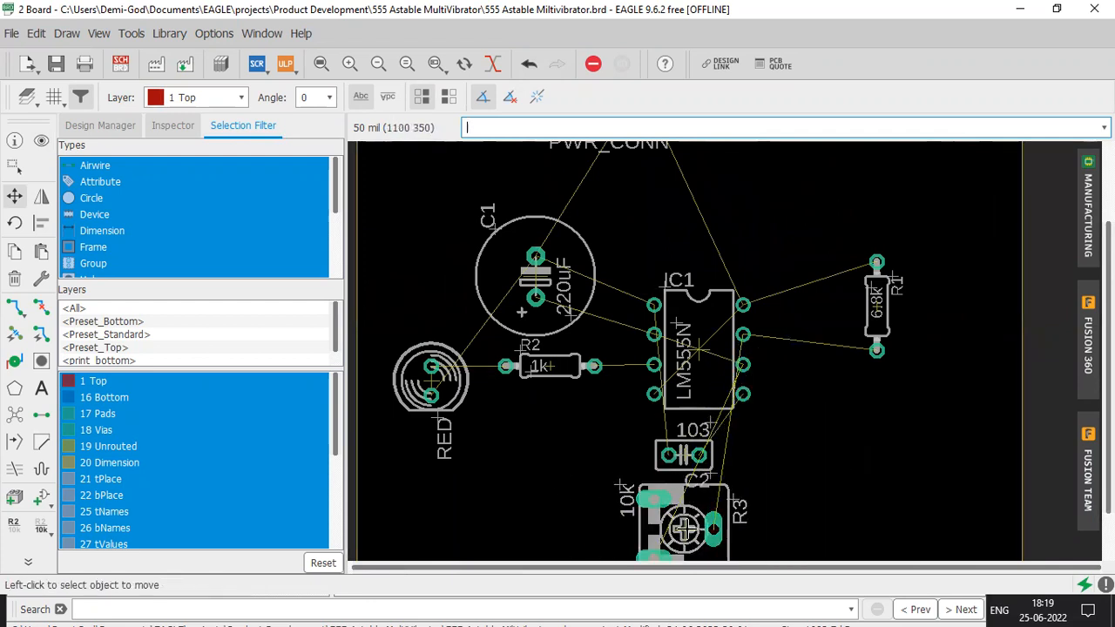
pyautogui.click(683, 532)
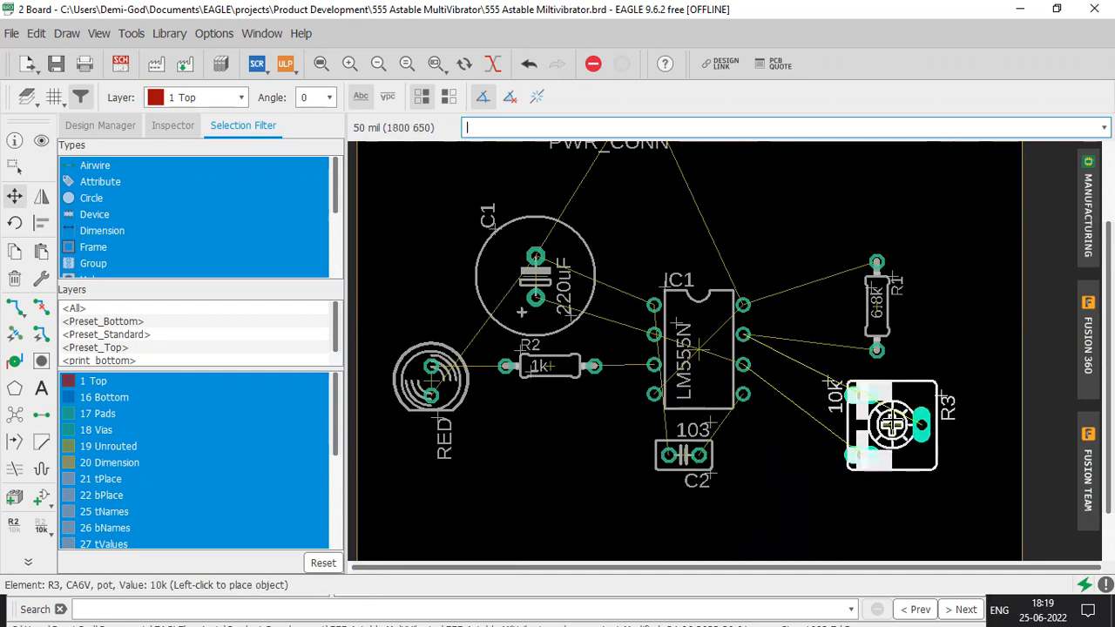
pyautogui.click(892, 409)
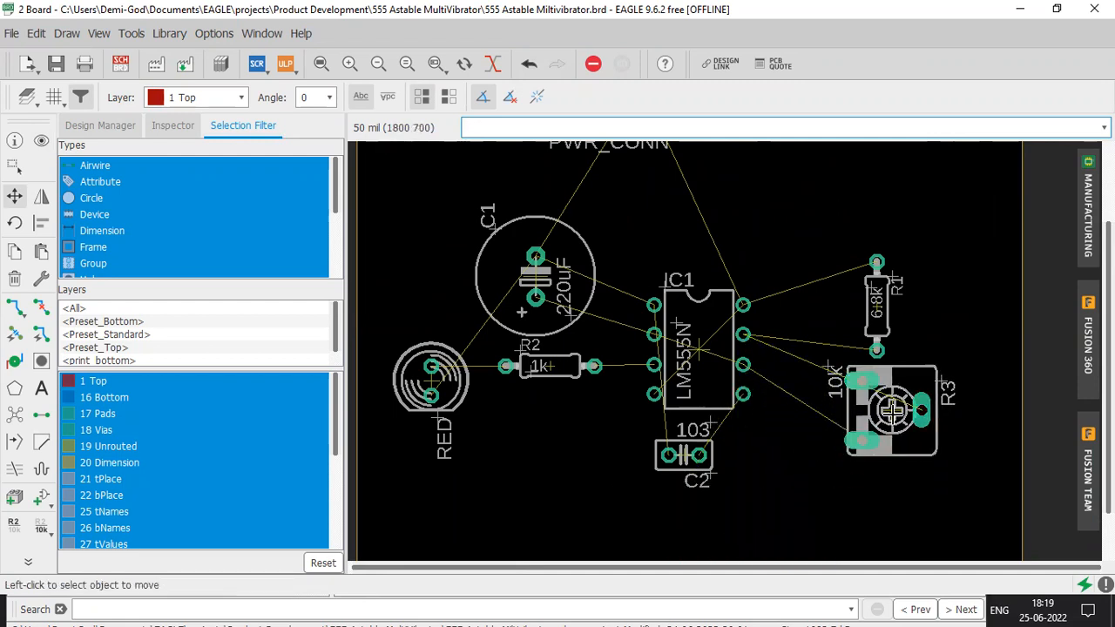
# Recalculate the airwires and shift potentiometer R3 about 50 mil right and down and capacitor C2 about 50 mil down
pyautogui.click(13, 419)
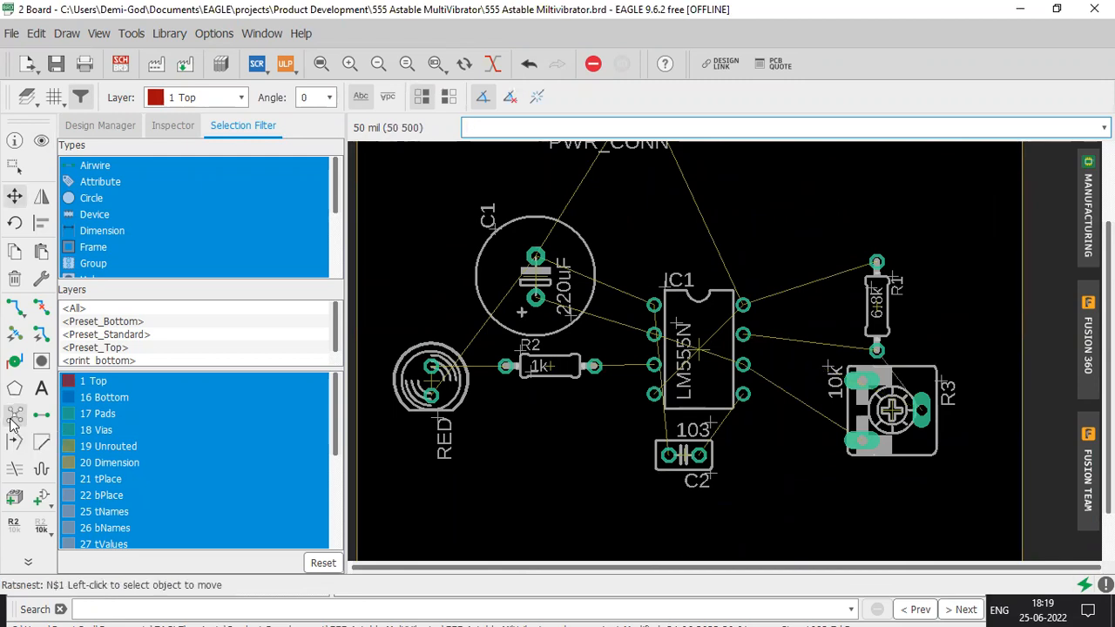
pyautogui.click(892, 409)
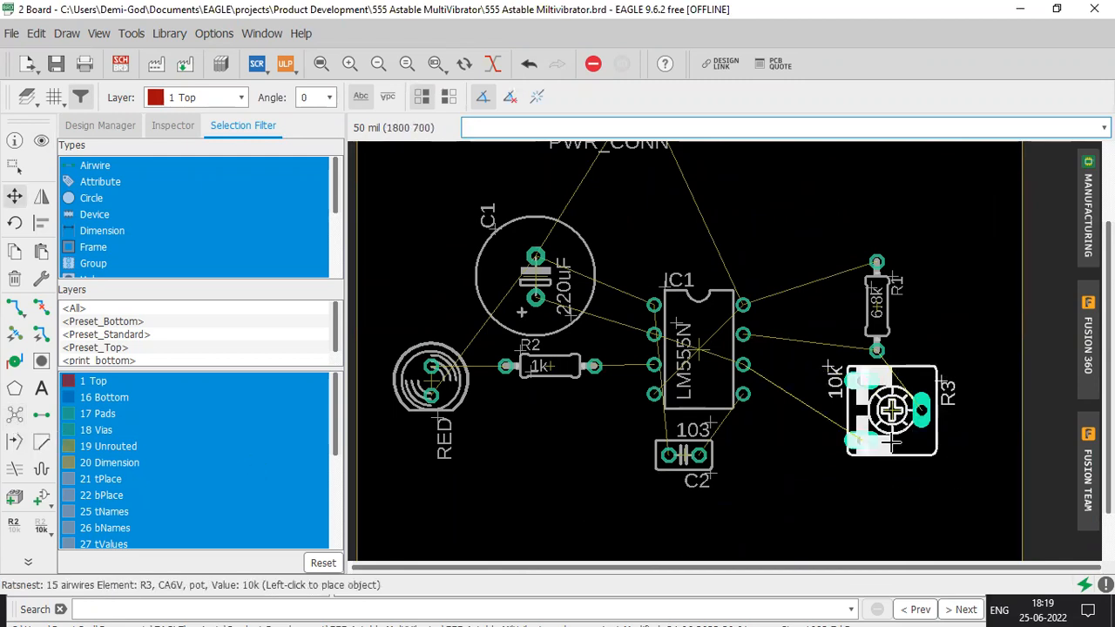
pyautogui.click(907, 425)
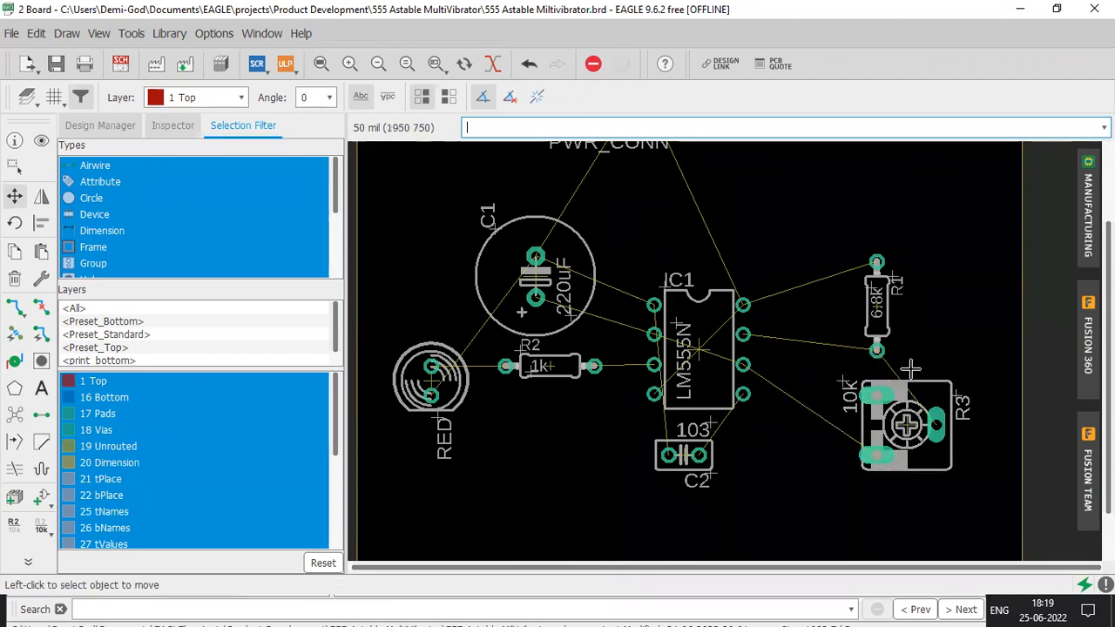
pyautogui.click(683, 457)
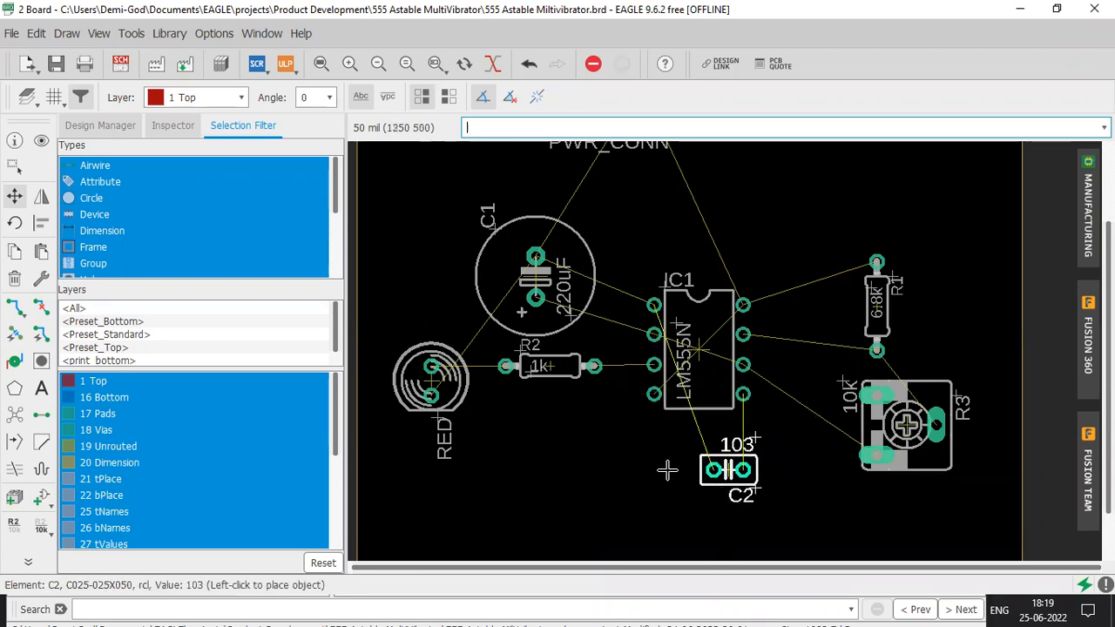
pyautogui.click(708, 479)
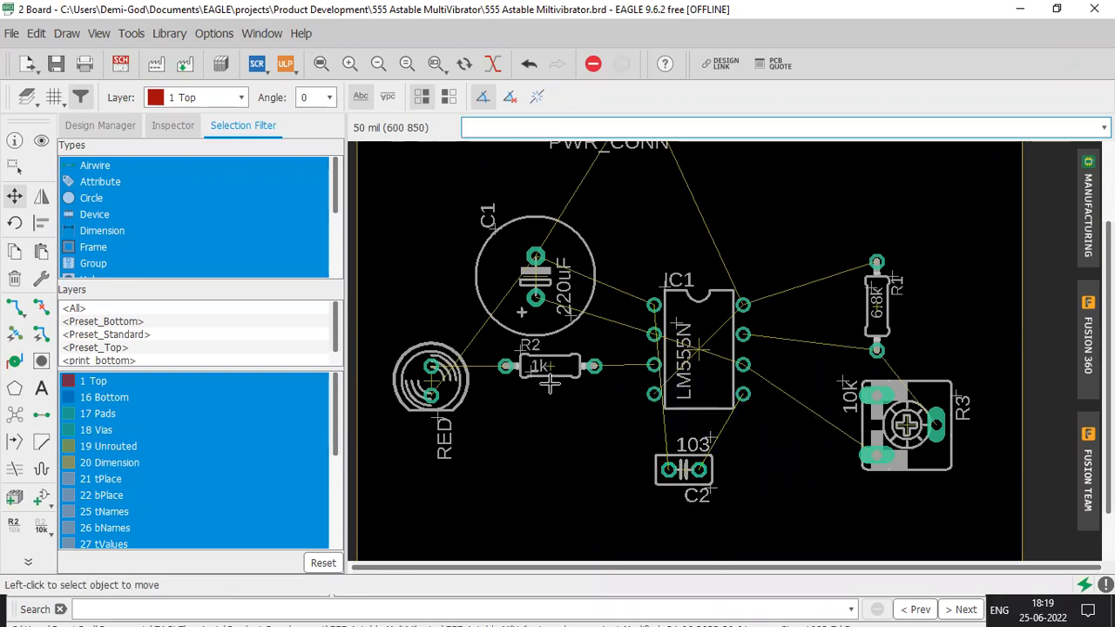
# Move capacitor C1, rotated 180 degrees, to between C2 and R3 at about (1500, 450) mil, recalculating the airwires to check its connections
pyautogui.click(535, 277)
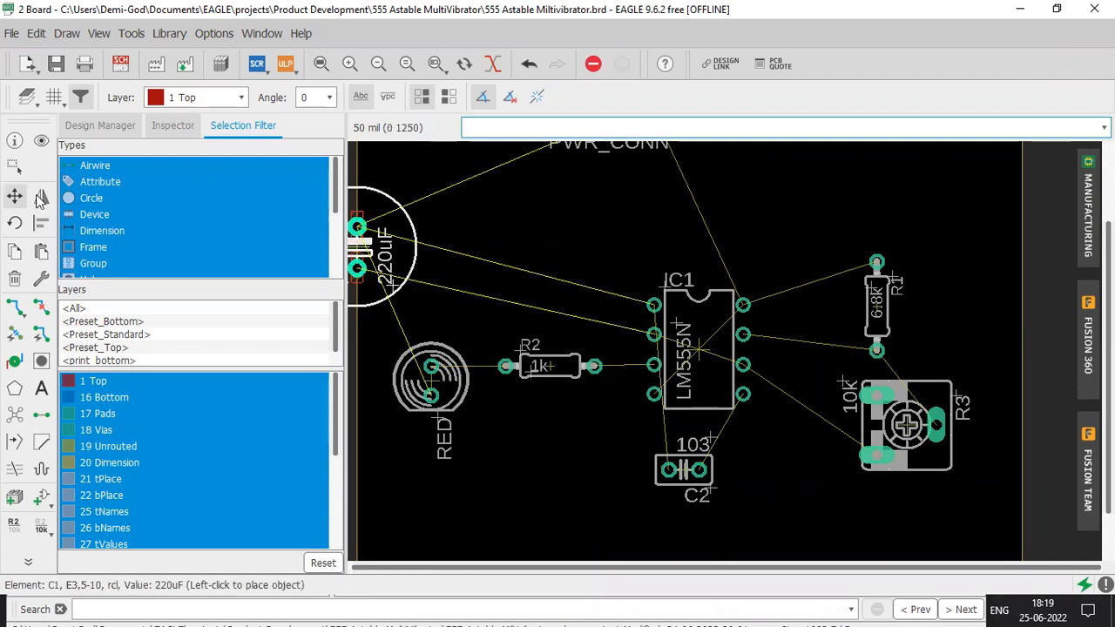
pyautogui.click(786, 499)
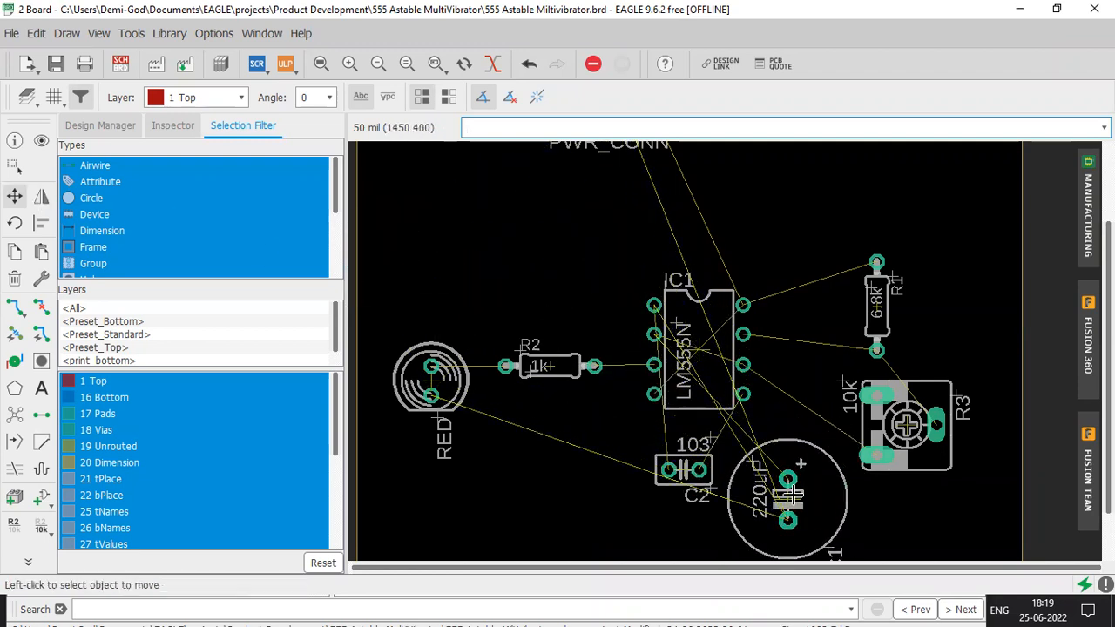
pyautogui.click(16, 418)
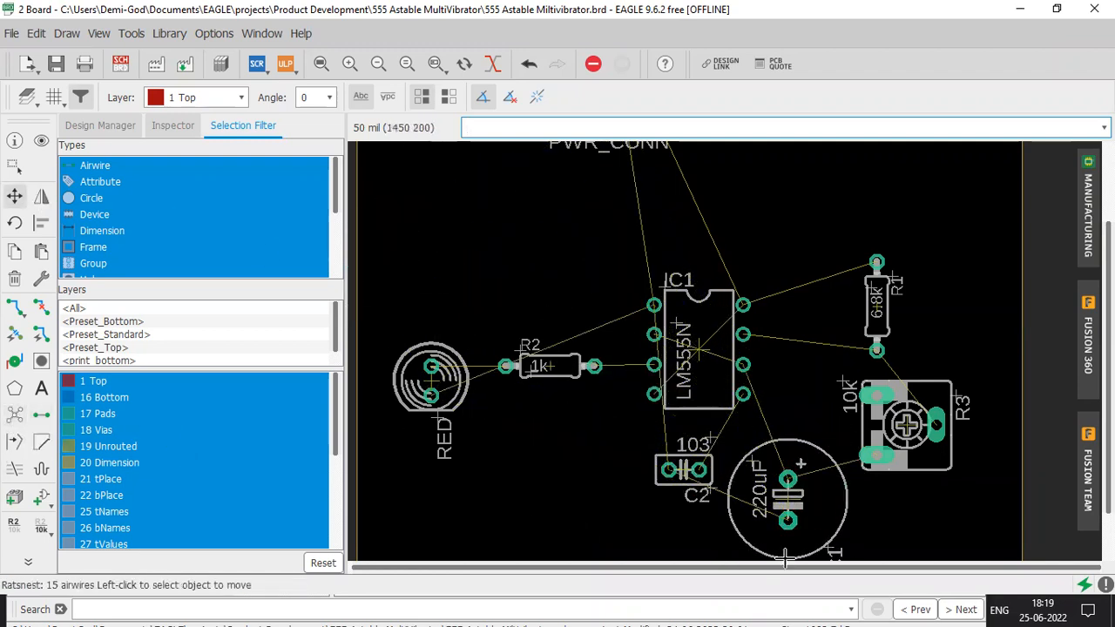
pyautogui.click(797, 498)
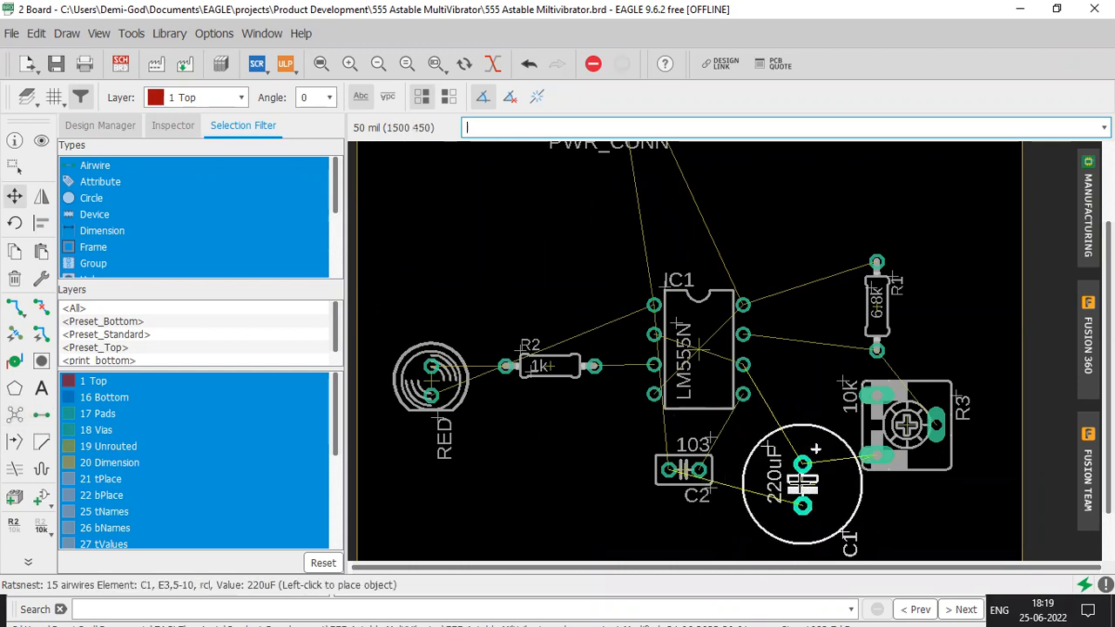
pyautogui.click(799, 483)
# Examine in the schematic how R2, R1, R3 and C1 connect to the output, discharge and threshold pins of IC1
pyautogui.click(120, 64)
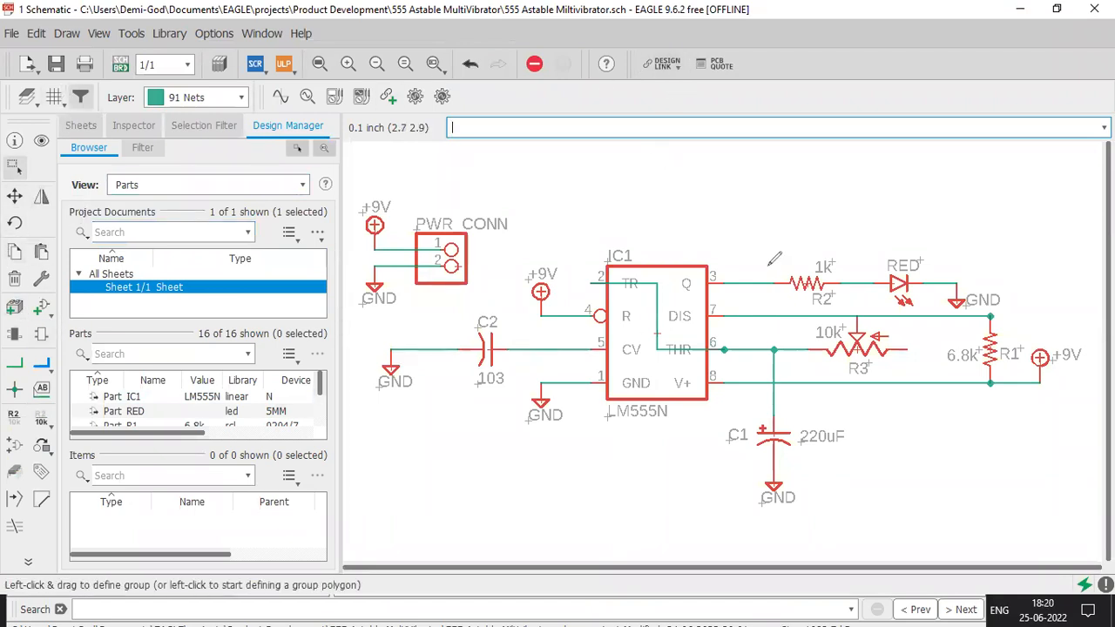
pyautogui.moveTo(774, 259); pyautogui.dragTo(784, 262)
pyautogui.moveTo(722, 307)
pyautogui.mouseDown()
pyautogui.moveTo(915, 301)
pyautogui.moveTo(797, 309)
pyautogui.mouseUp()
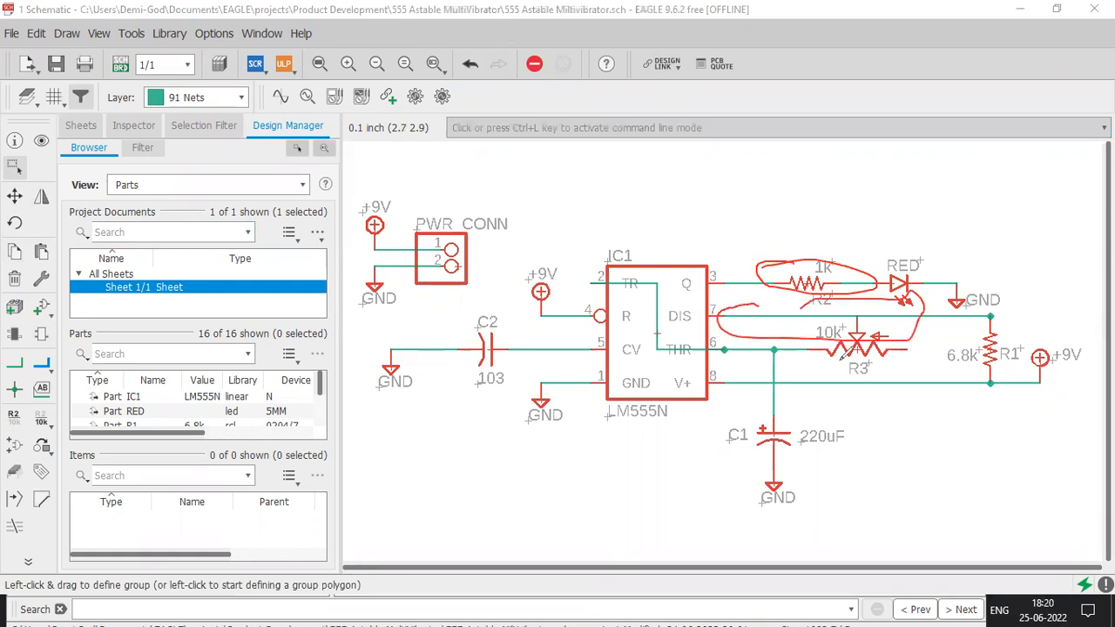
pyautogui.click(762, 135)
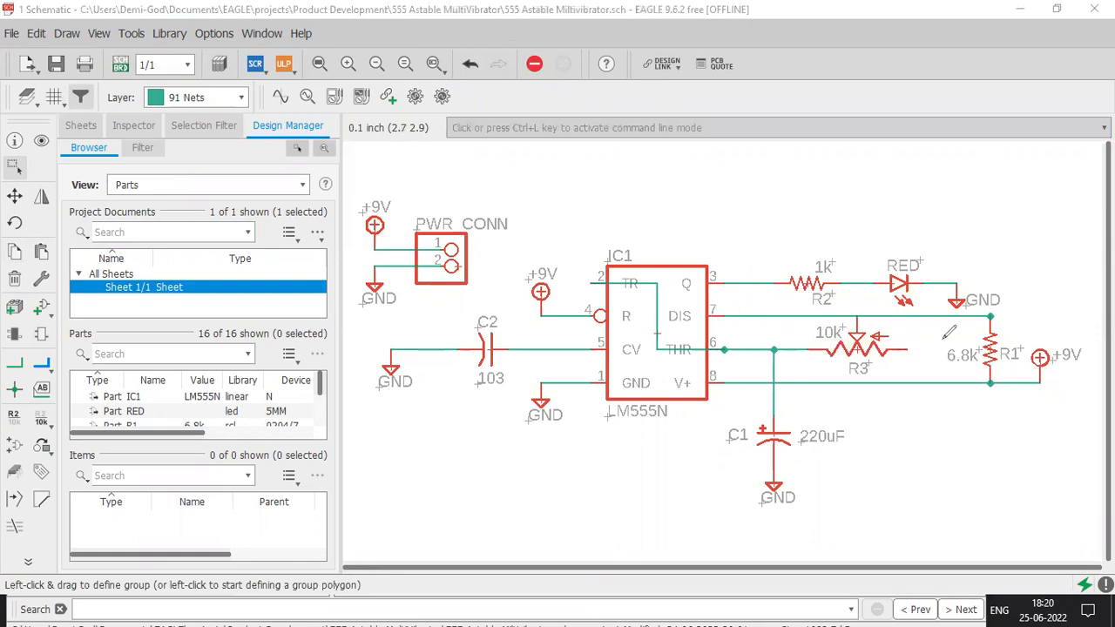
pyautogui.moveTo(987, 384); pyautogui.dragTo(977, 312)
pyautogui.moveTo(894, 322)
pyautogui.mouseDown()
pyautogui.moveTo(858, 396)
pyautogui.moveTo(866, 344)
pyautogui.mouseUp()
pyautogui.moveTo(784, 345)
pyautogui.mouseDown()
pyautogui.moveTo(796, 471)
pyautogui.moveTo(782, 365)
pyautogui.mouseUp()
pyautogui.click(710, 136)
# Return to the board and examine the paths from the pins on both sides of IC1 to the surrounding components
pyautogui.click(121, 64)
pyautogui.scroll(-2, 749, 370)
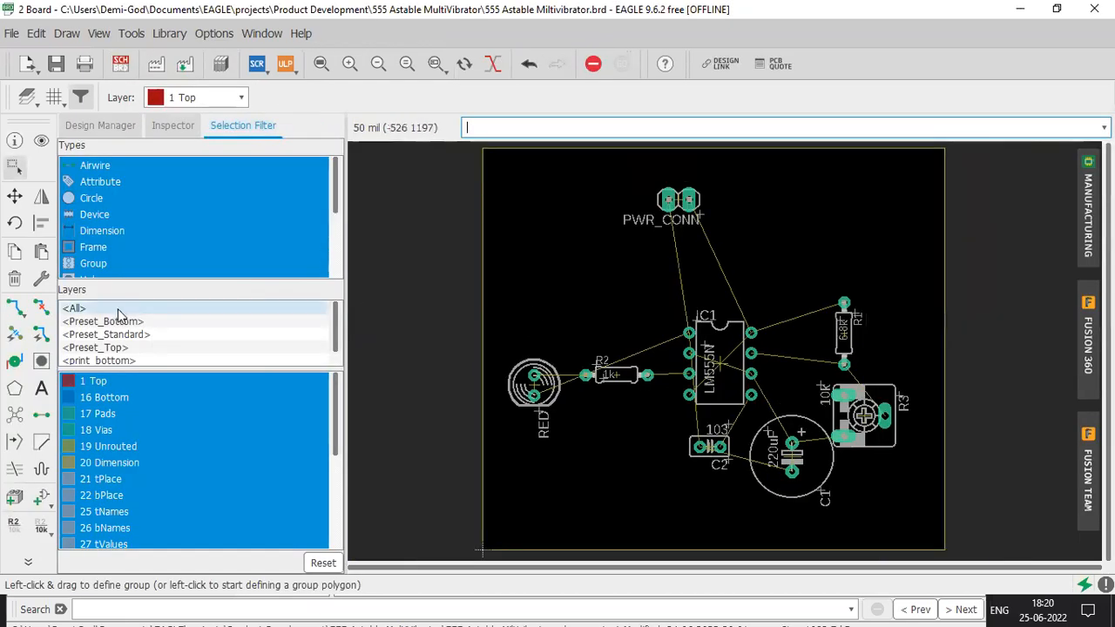
pyautogui.click(14, 199)
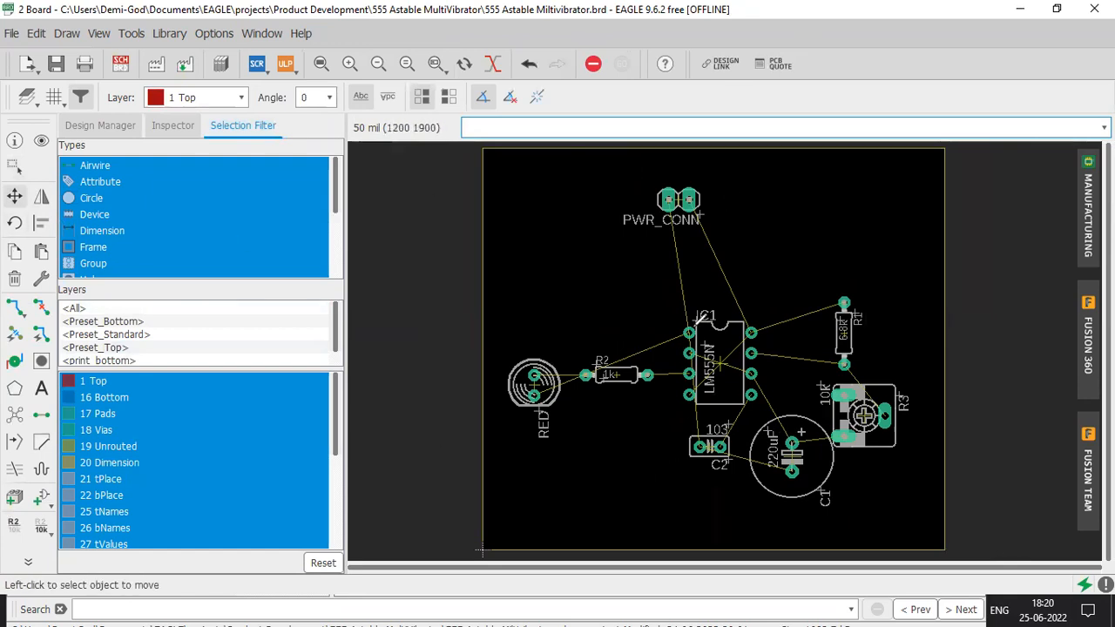
pyautogui.moveTo(687, 329); pyautogui.dragTo(656, 316)
pyautogui.moveTo(687, 364); pyautogui.dragTo(660, 362)
pyautogui.moveTo(689, 375); pyautogui.dragTo(655, 406)
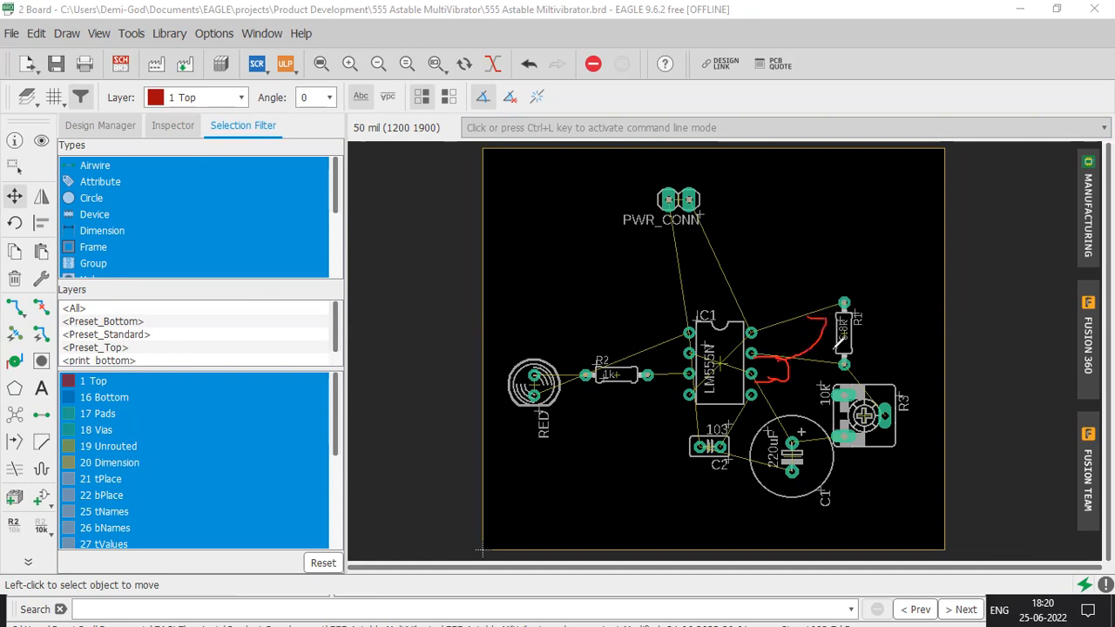
pyautogui.click(742, 140)
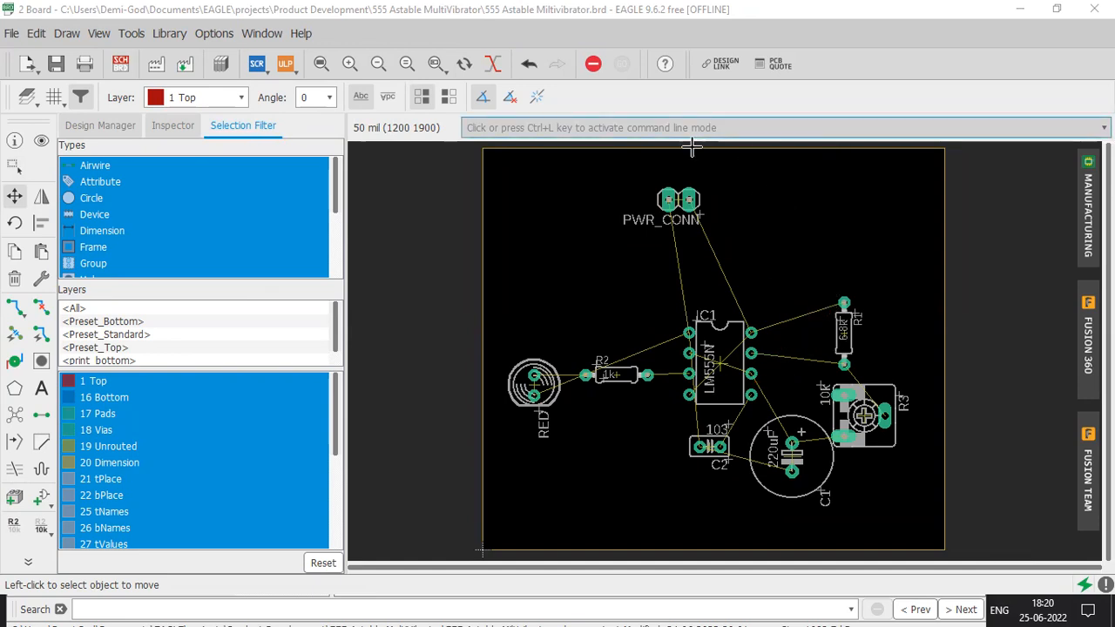
# Rotate the RED LED by 180 degrees and place it closer to resistor R2, at about (300, 850) mil
pyautogui.click(12, 200)
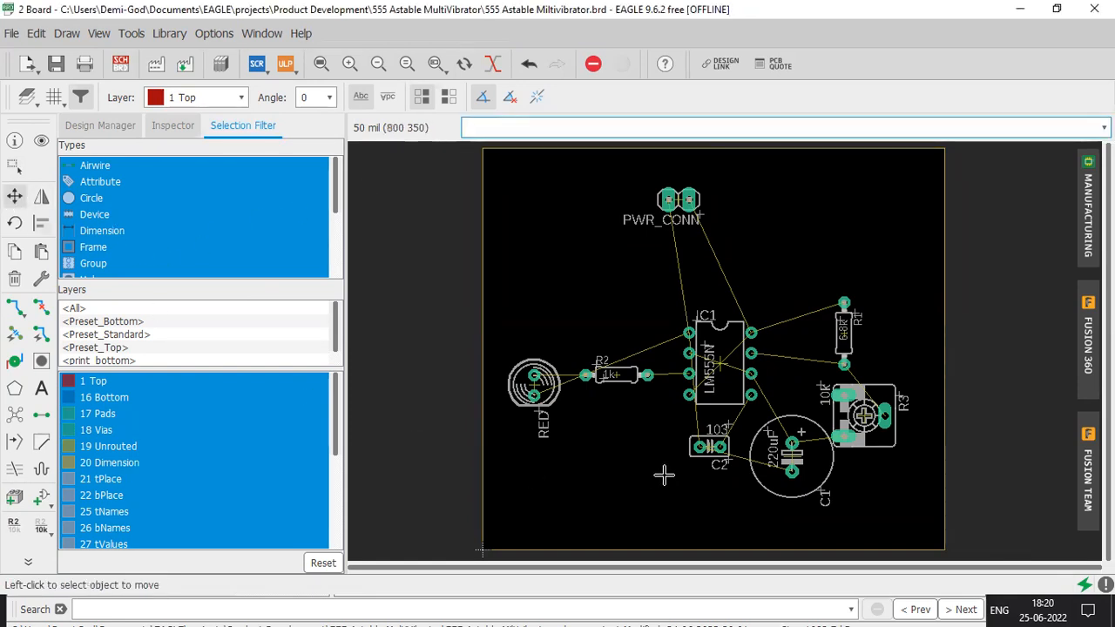
pyautogui.scroll(2, 639, 376)
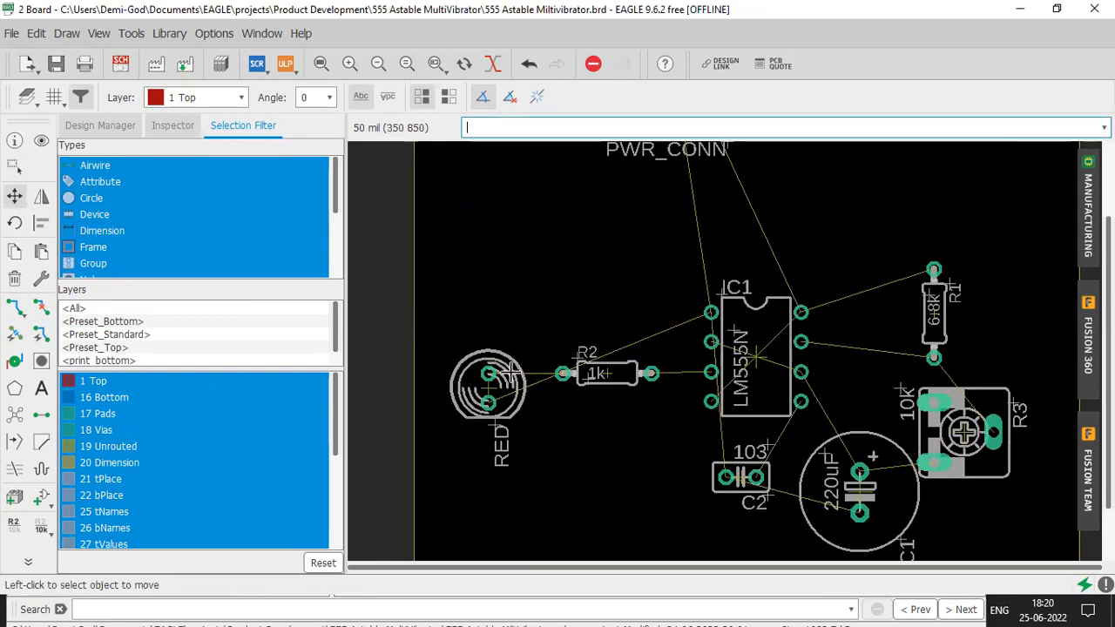
pyautogui.click(488, 383)
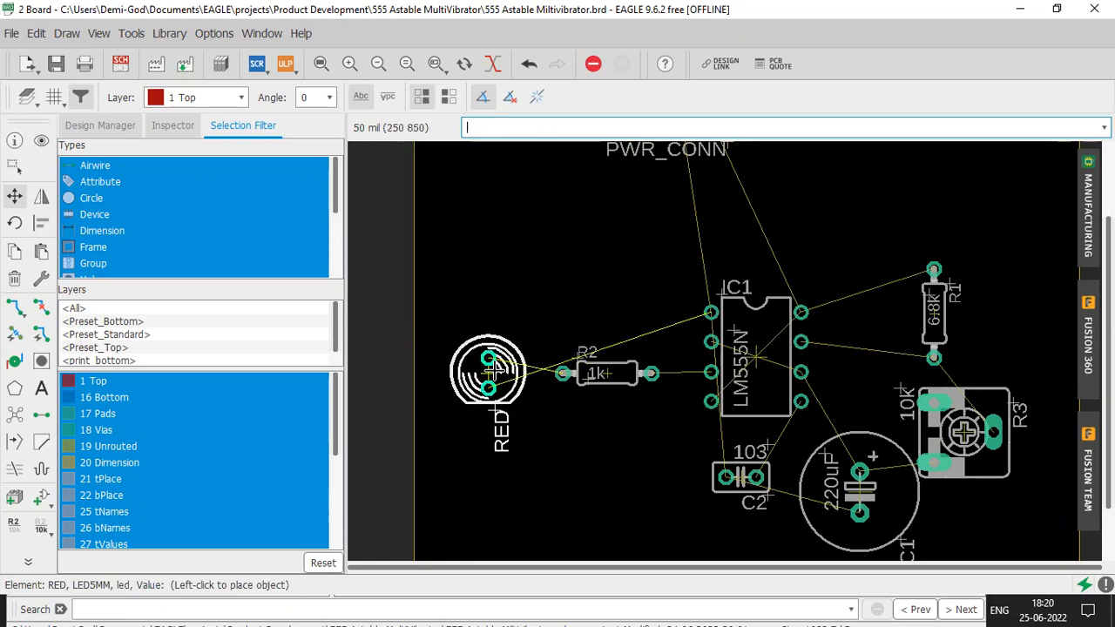
pyautogui.rightClick(495, 369)
pyautogui.rightClick(435, 370)
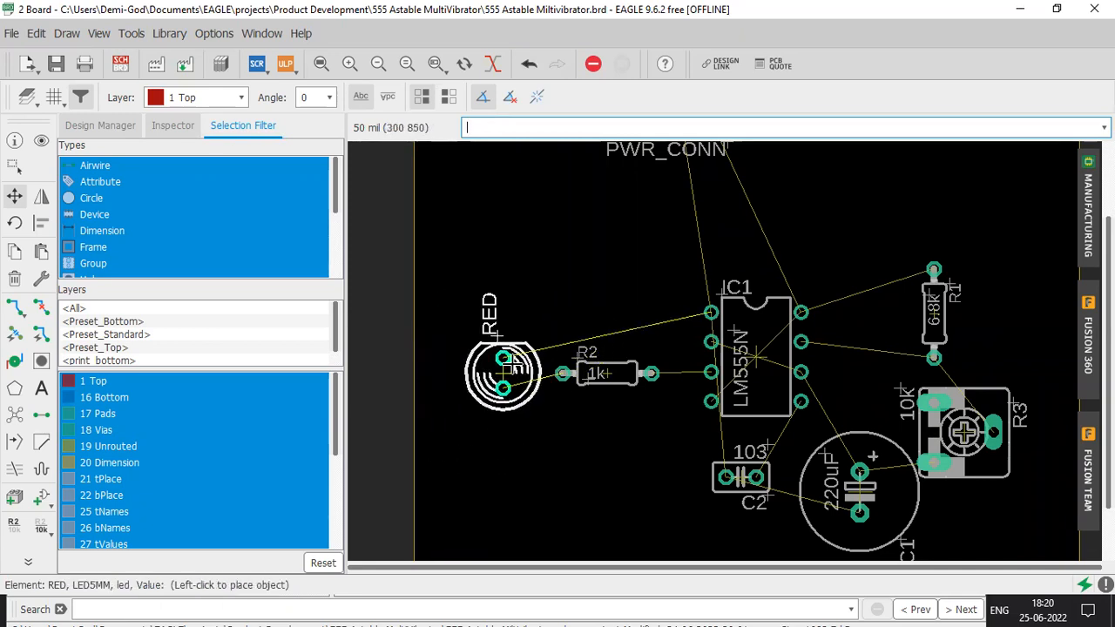
pyautogui.rightClick(507, 369)
pyautogui.rightClick(502, 372)
pyautogui.click(503, 373)
# Move the power connector down to sit centred just above IC1
pyautogui.scroll(-2, 525, 384)
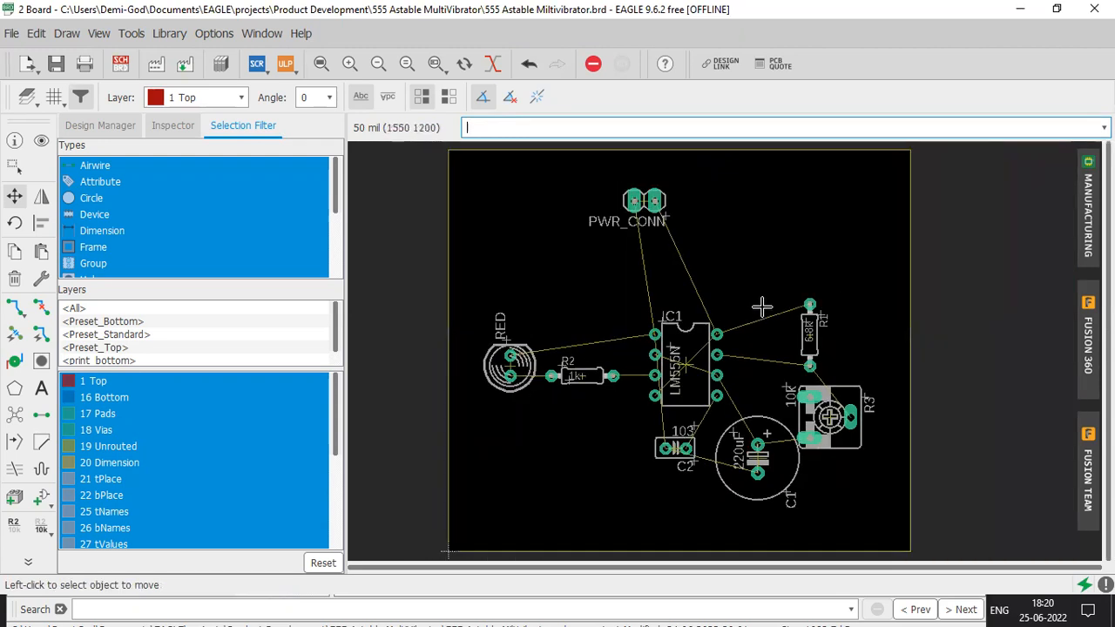
pyautogui.click(643, 203)
pyautogui.click(685, 263)
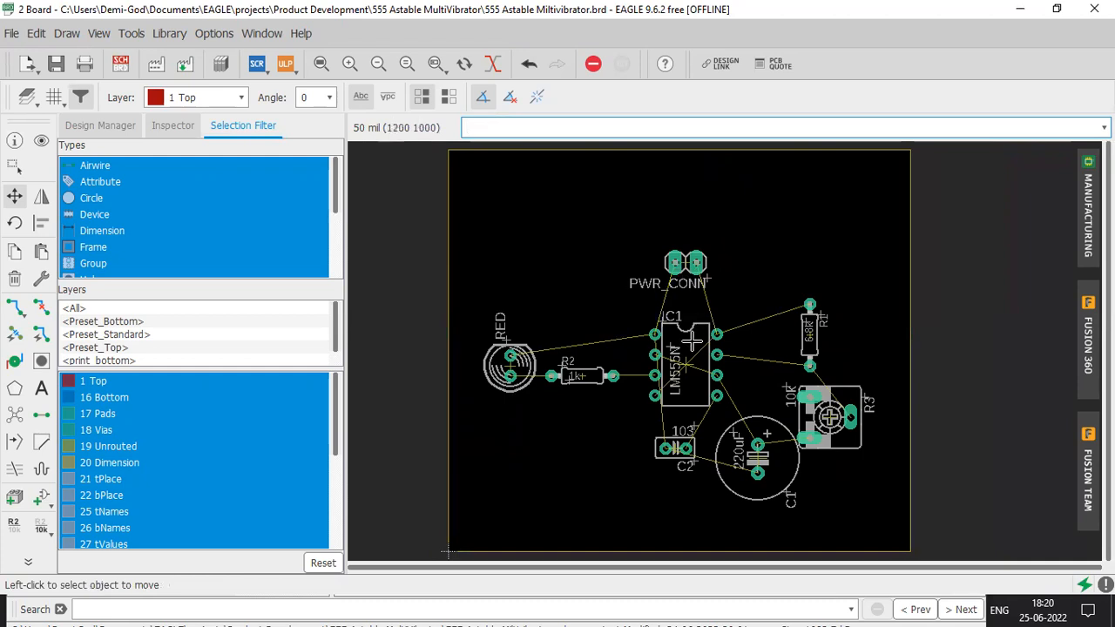
pyautogui.moveTo(692, 341); pyautogui.dragTo(737, 343, button='middle')
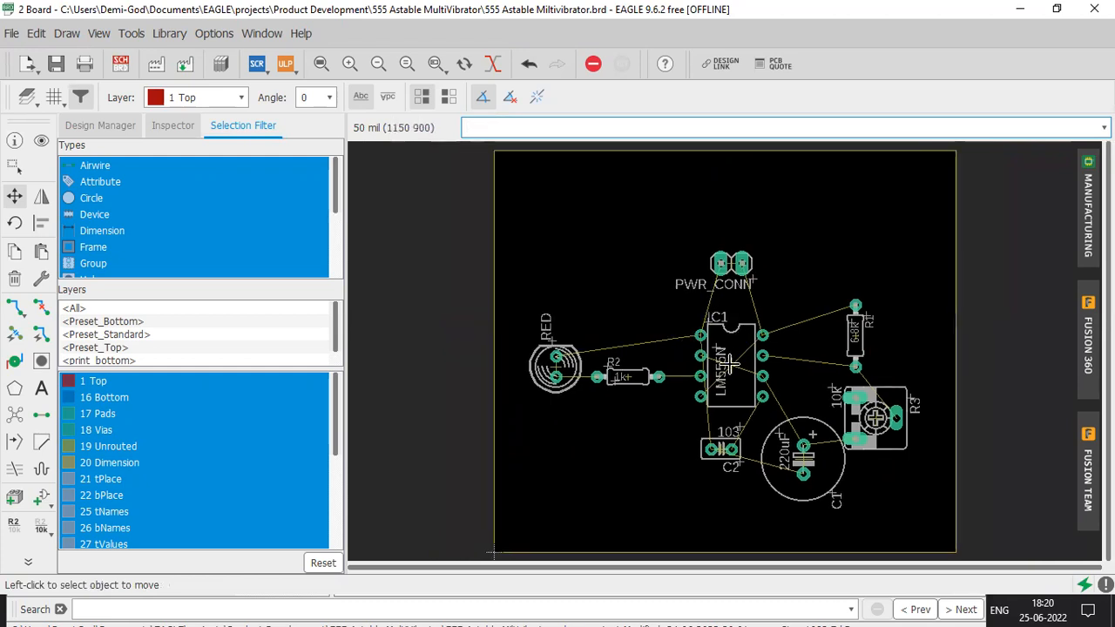
# Select all components as a group and move them about 200 mil down and 50 mil left, towards the board's lower edge
pyautogui.click(14, 167)
pyautogui.moveTo(505, 219); pyautogui.dragTo(943, 550)
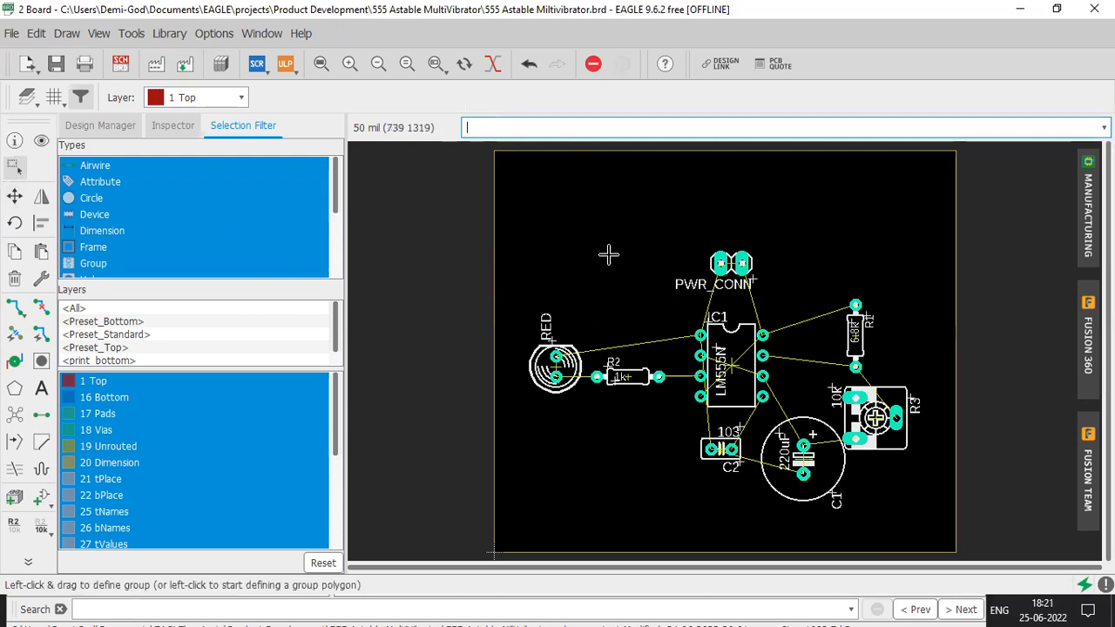
pyautogui.moveTo(517, 216); pyautogui.dragTo(934, 540)
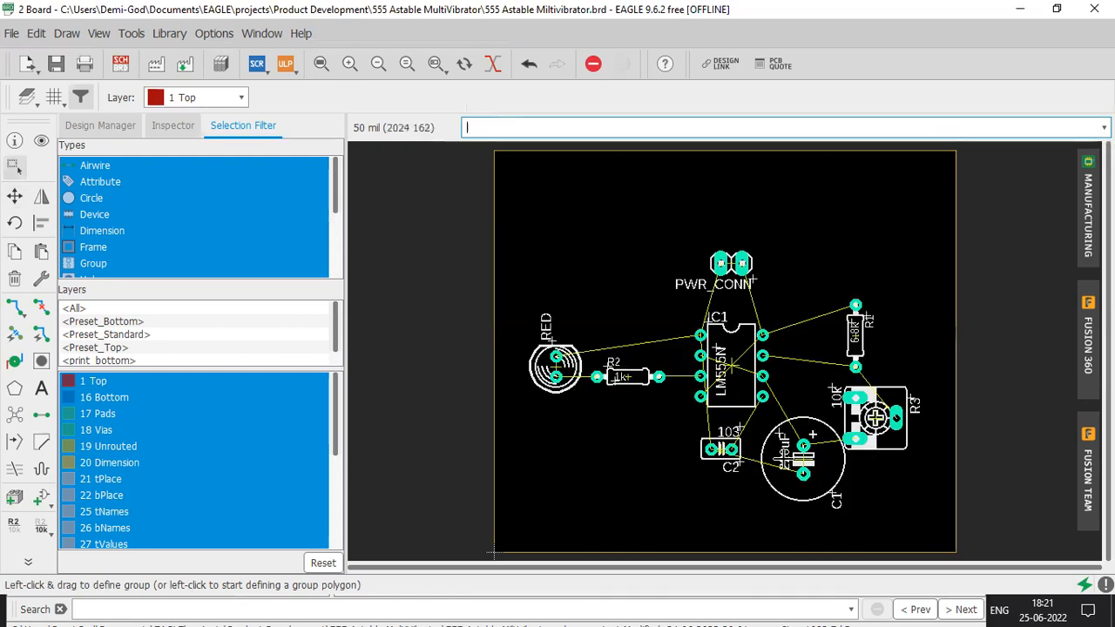
pyautogui.click(14, 197)
pyautogui.rightClick(754, 347)
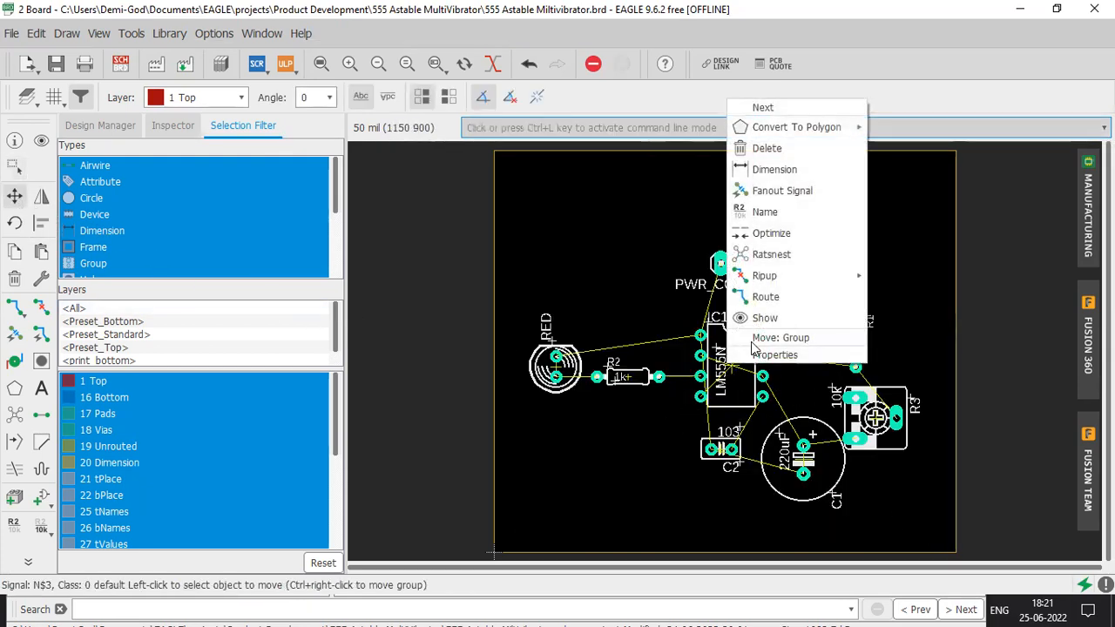
pyautogui.click(762, 338)
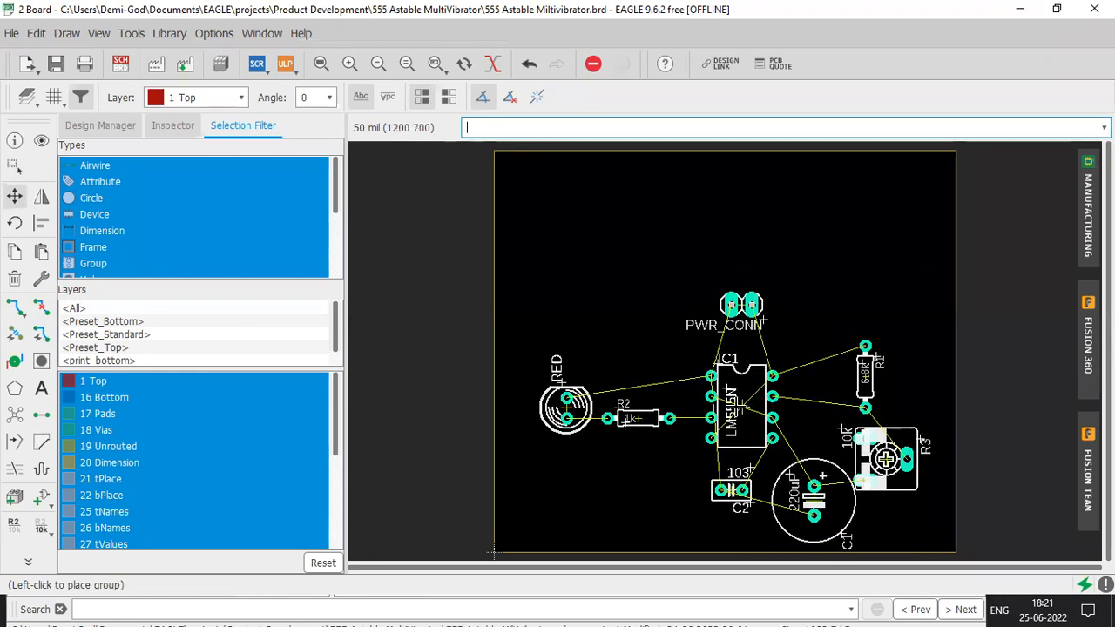
pyautogui.click(716, 406)
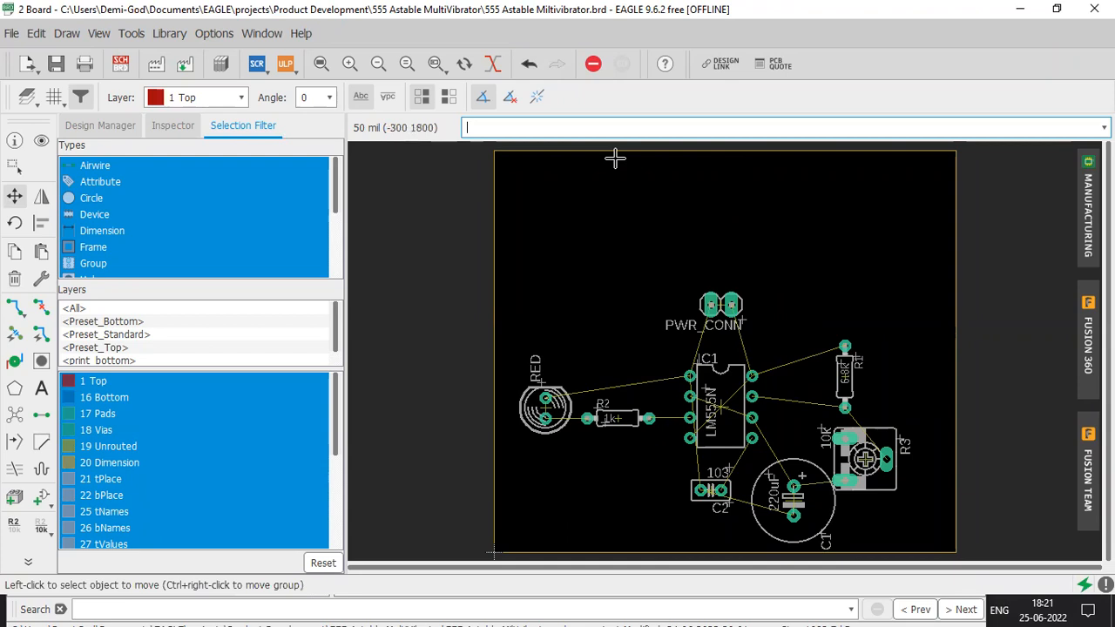
# Shrink the board outline by moving its upper edge down to just above the power connector and its right edge in to about 2100 mil
pyautogui.click(689, 151)
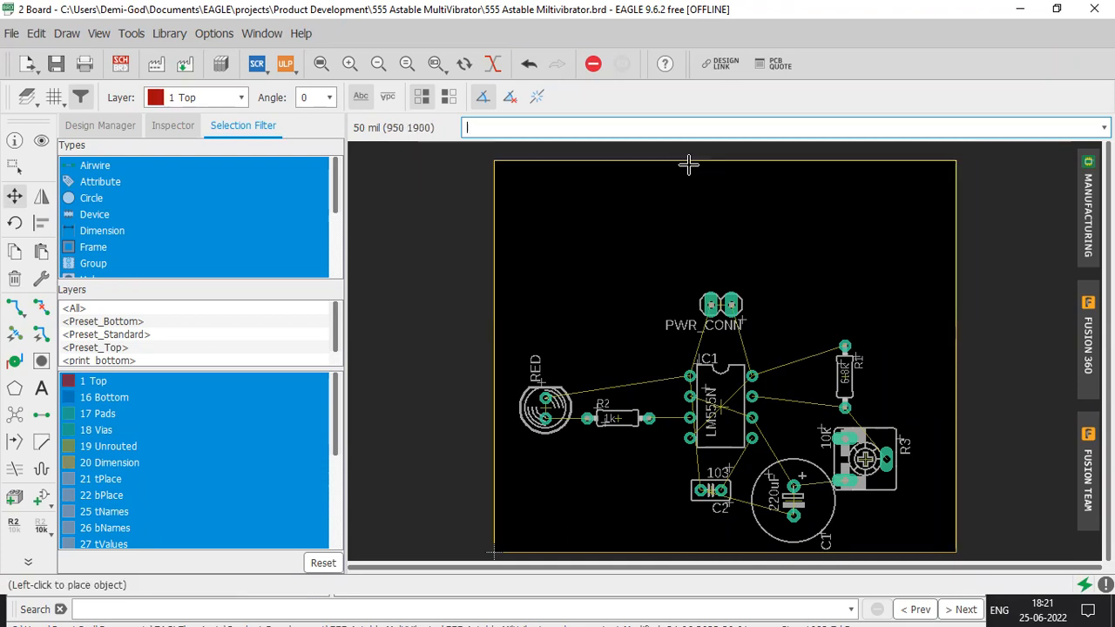
pyautogui.click(688, 260)
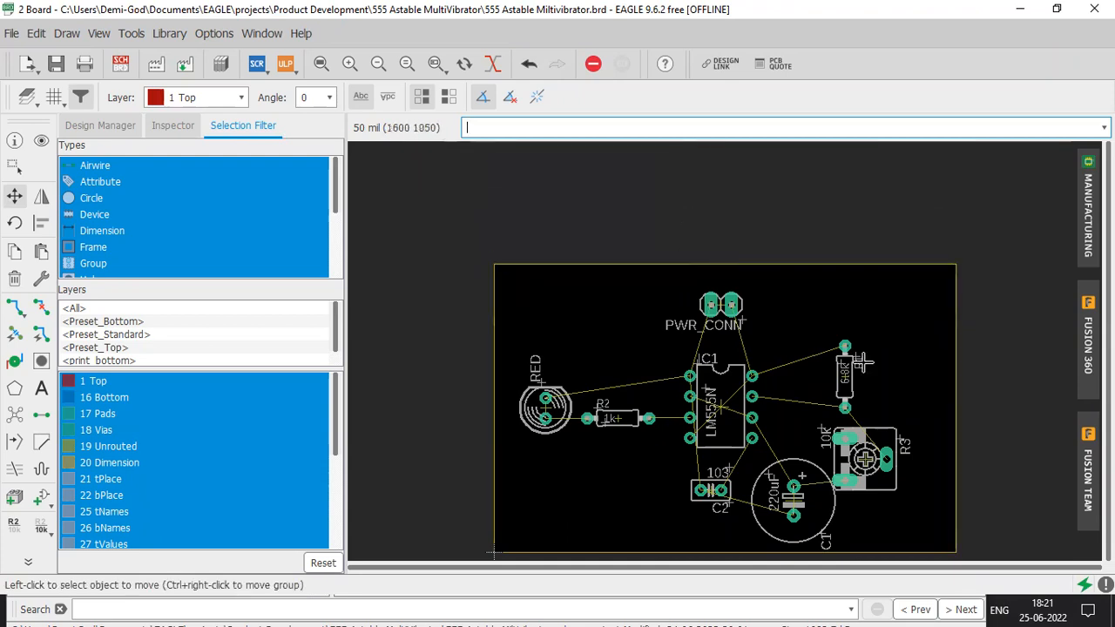
pyautogui.click(956, 389)
pyautogui.click(931, 385)
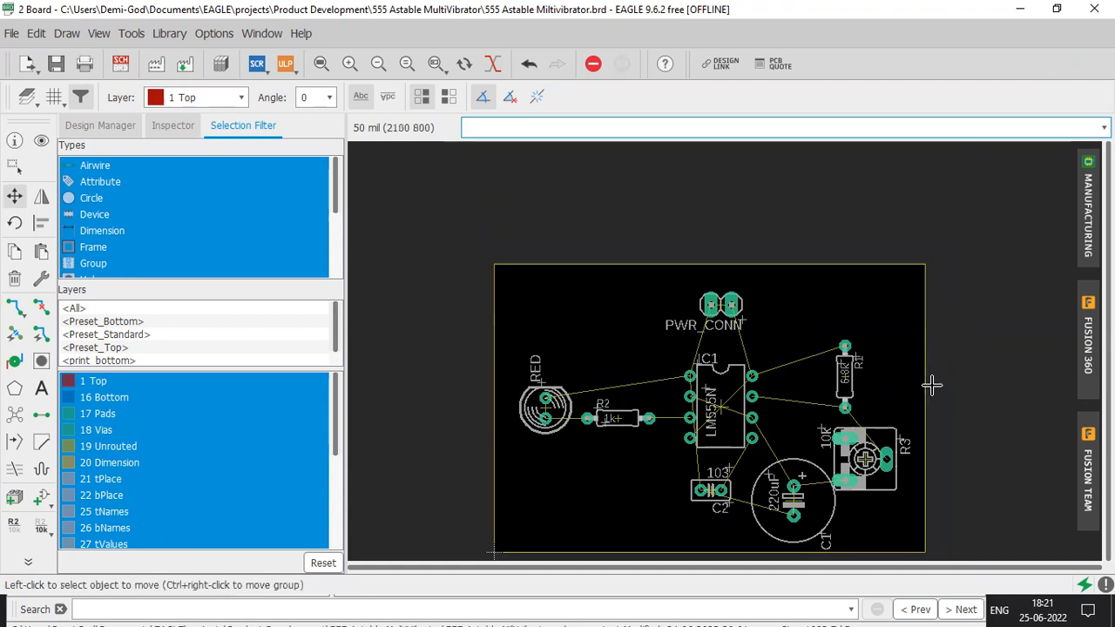
pyautogui.hotkey('alt', 'F2')
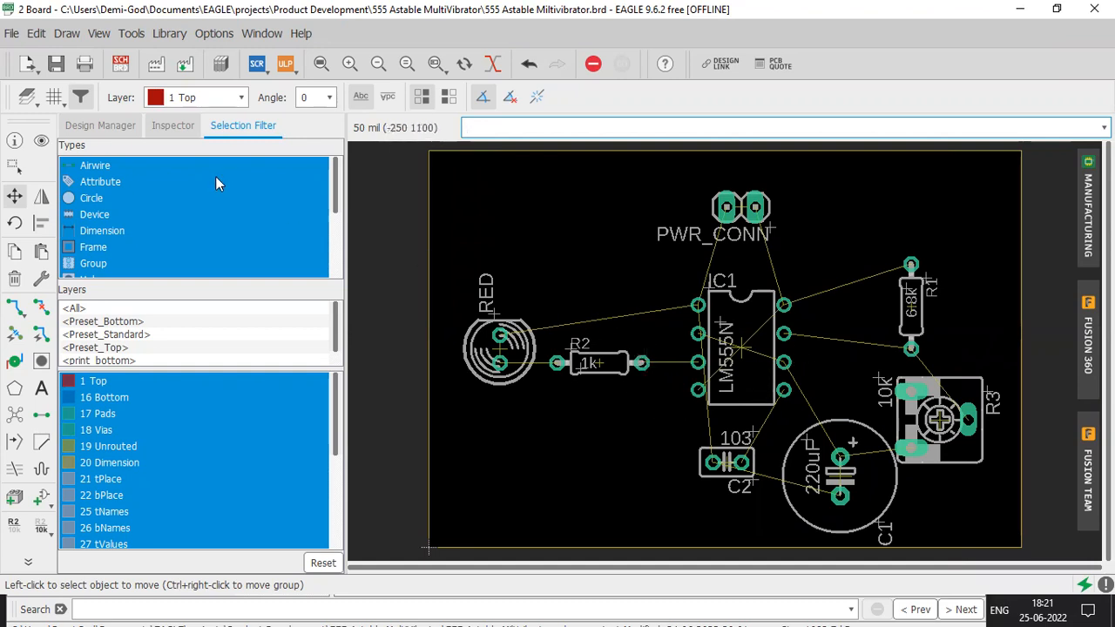
# Trace the common GND net in the schematic from the power connector through C2, IC1 and C1 to the LED
pyautogui.click(121, 63)
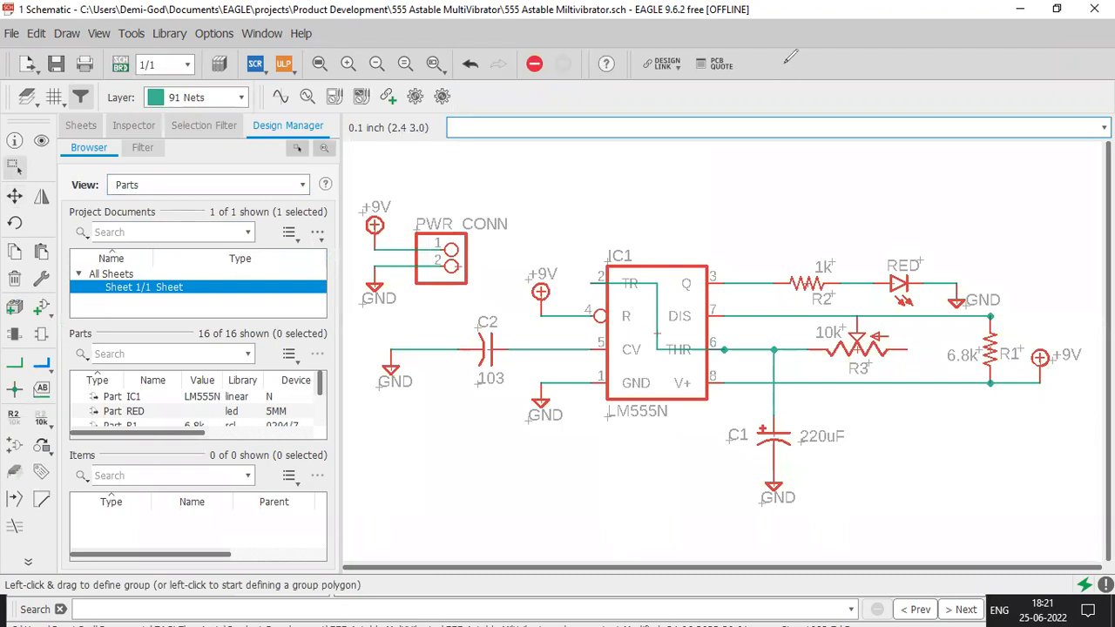
pyautogui.click(381, 261)
pyautogui.moveTo(397, 369)
pyautogui.mouseDown()
pyautogui.moveTo(503, 425)
pyautogui.moveTo(551, 378)
pyautogui.mouseUp()
pyautogui.moveTo(590, 443)
pyautogui.mouseDown()
pyautogui.moveTo(763, 503)
pyautogui.moveTo(1105, 348)
pyautogui.moveTo(986, 274)
pyautogui.mouseUp()
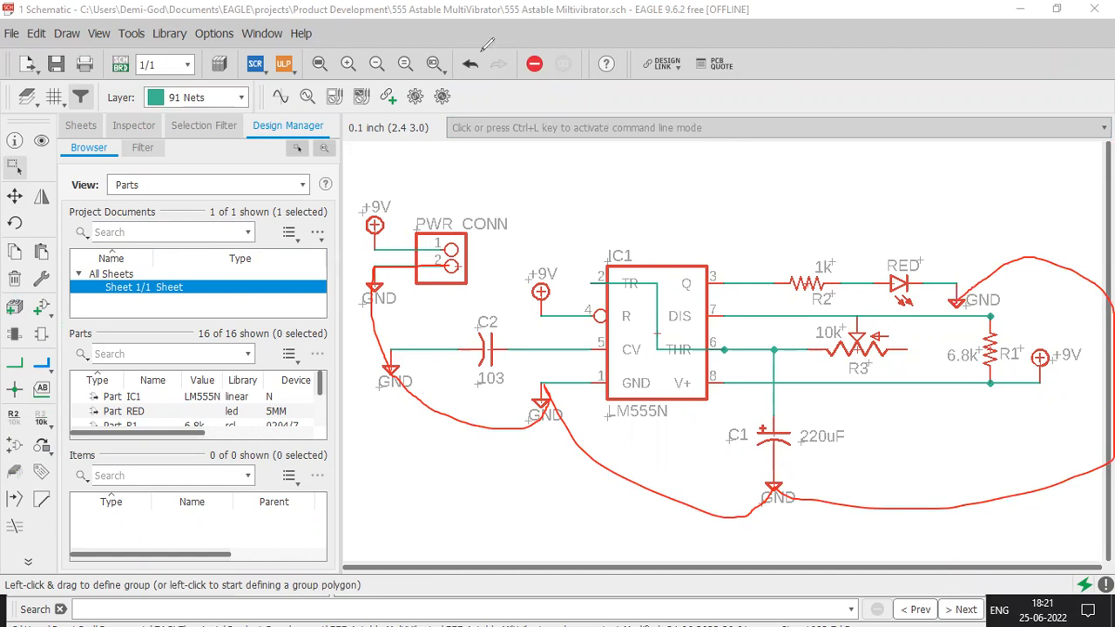
pyautogui.click(714, 65)
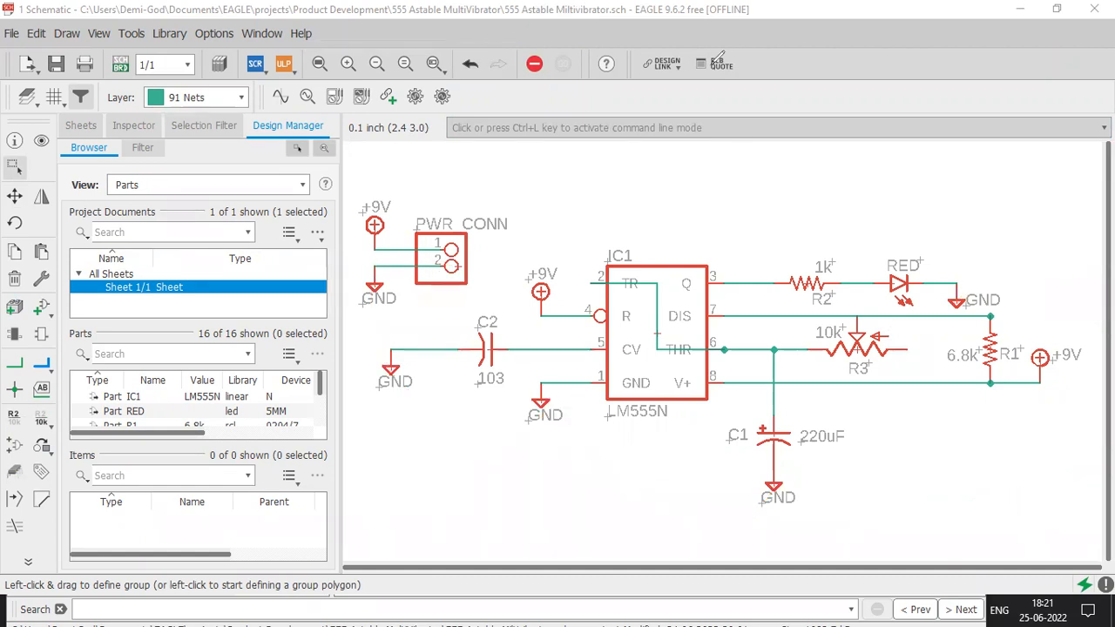
# Return to the board and trace the airwires from both power connector pads to IC1 and on to R1
pyautogui.click(120, 64)
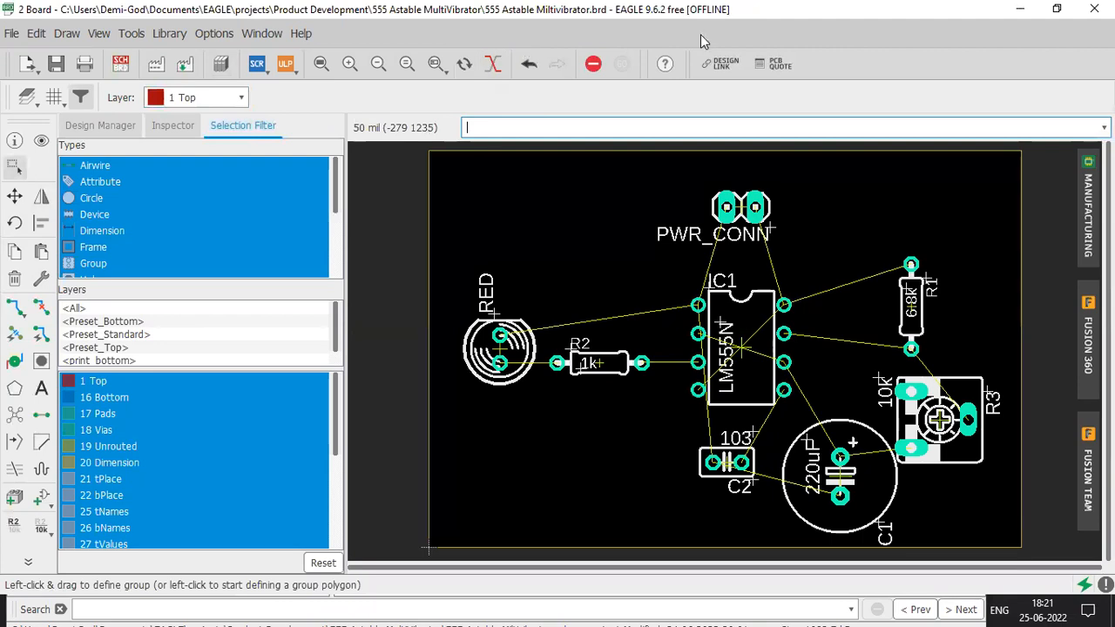
pyautogui.moveTo(726, 210); pyautogui.dragTo(700, 304)
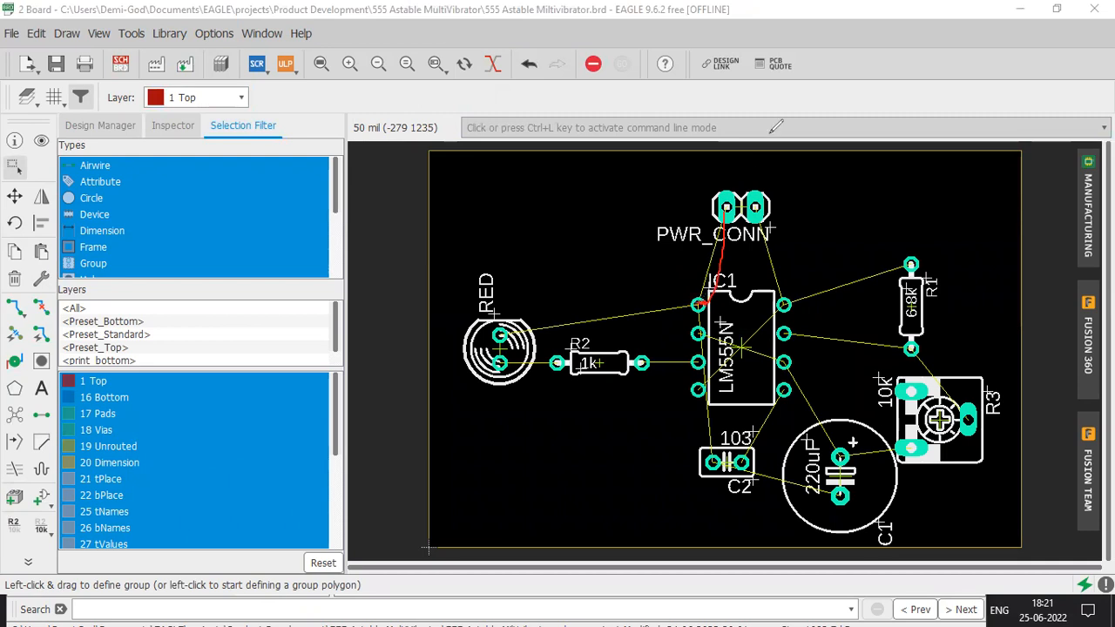
pyautogui.moveTo(698, 393); pyautogui.dragTo(738, 346)
pyautogui.moveTo(786, 305); pyautogui.dragTo(780, 228)
pyautogui.moveTo(782, 294); pyautogui.dragTo(915, 263)
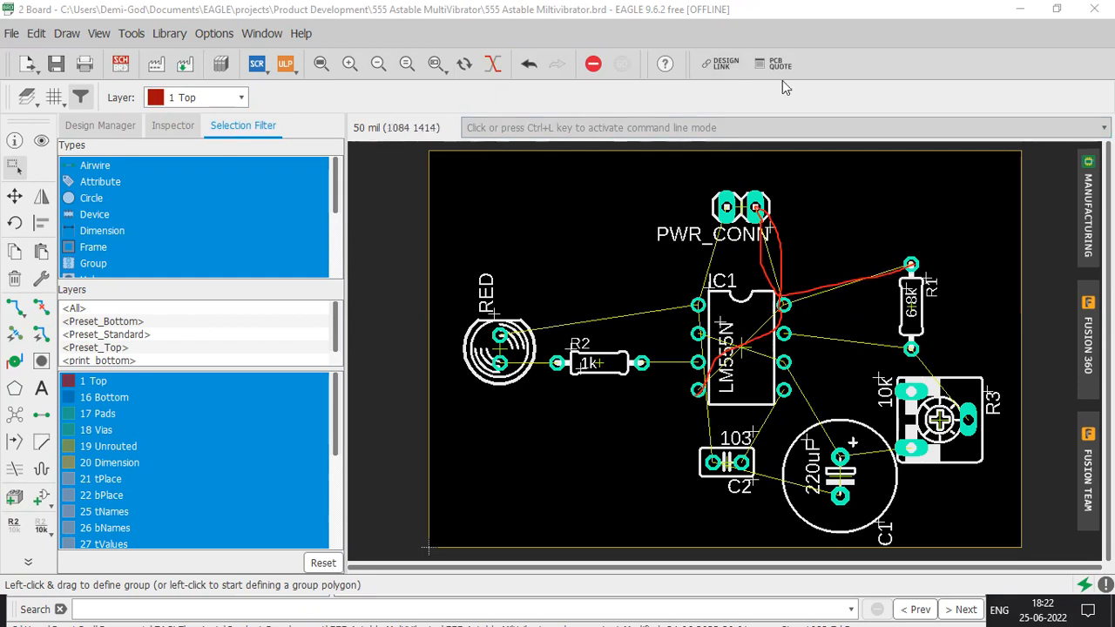
# Highlight the +9V net with Show and examine its pads on the power connector, IC1 and R1
pyautogui.click(68, 135)
pyautogui.click(41, 140)
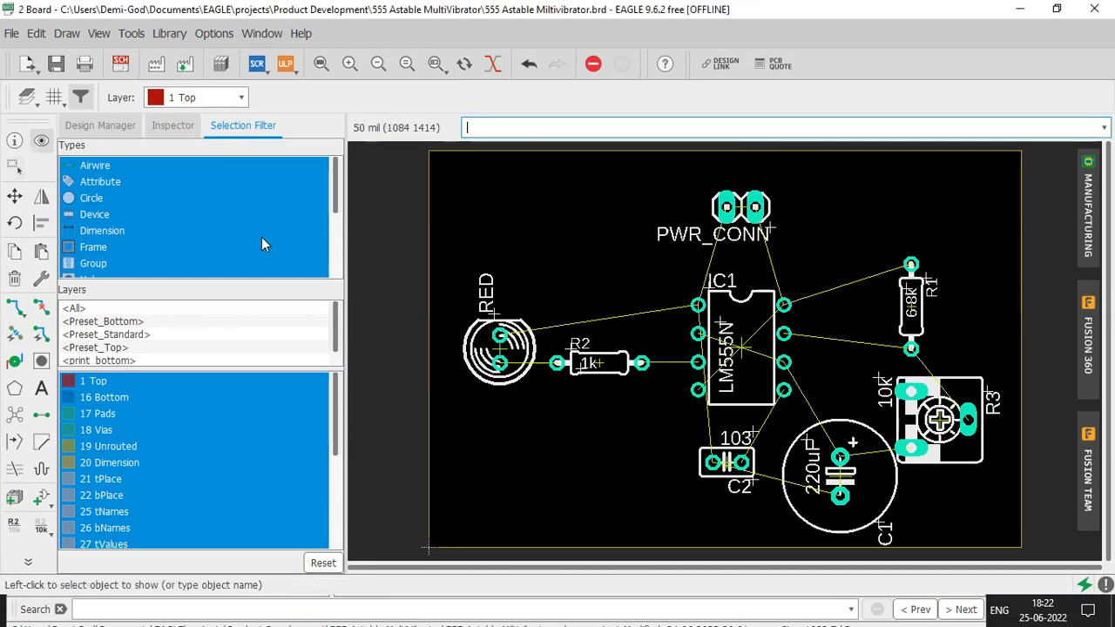
pyautogui.click(774, 277)
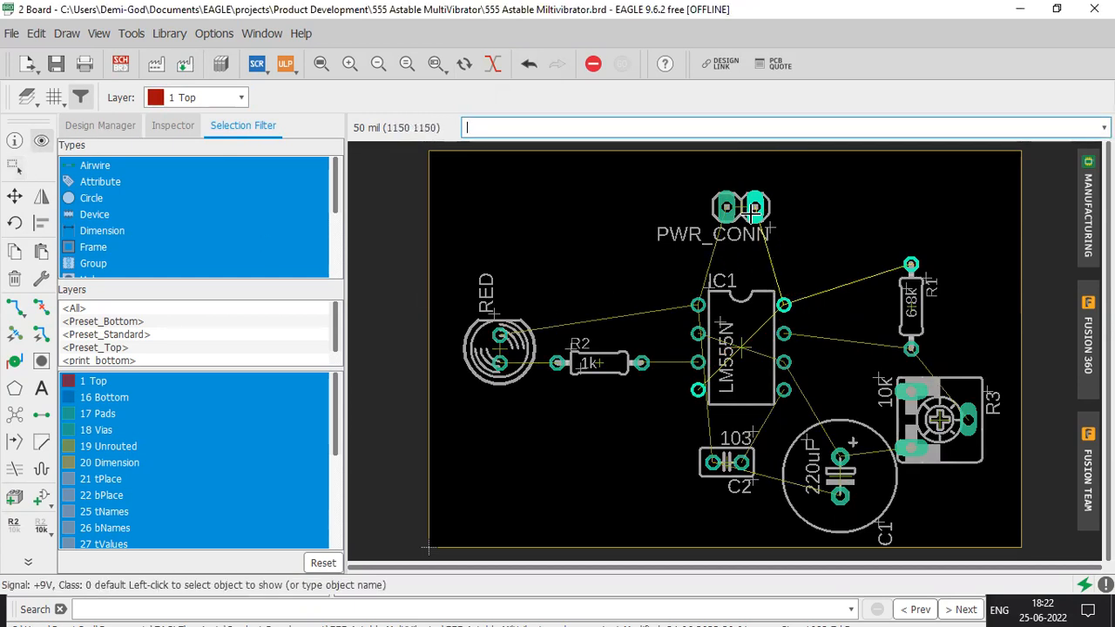
pyautogui.scroll(5, 771, 281)
pyautogui.scroll(-3, 764, 291)
pyautogui.scroll(-1, 762, 294)
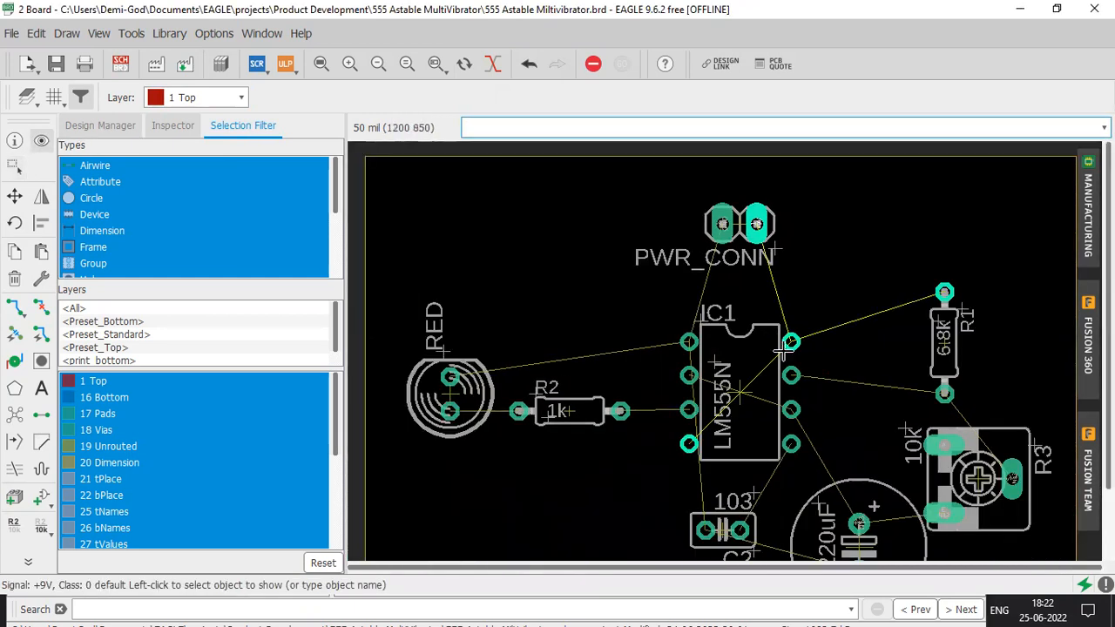
pyautogui.scroll(3, 789, 344)
pyautogui.scroll(-1, 793, 342)
pyautogui.scroll(-2, 793, 342)
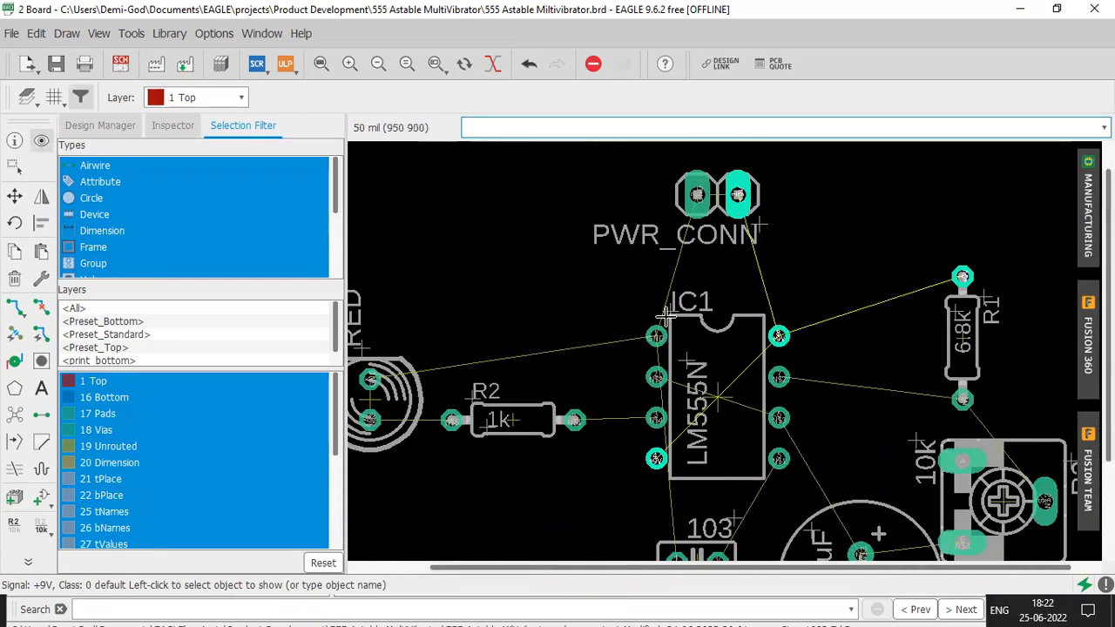
pyautogui.scroll(-1, 648, 364)
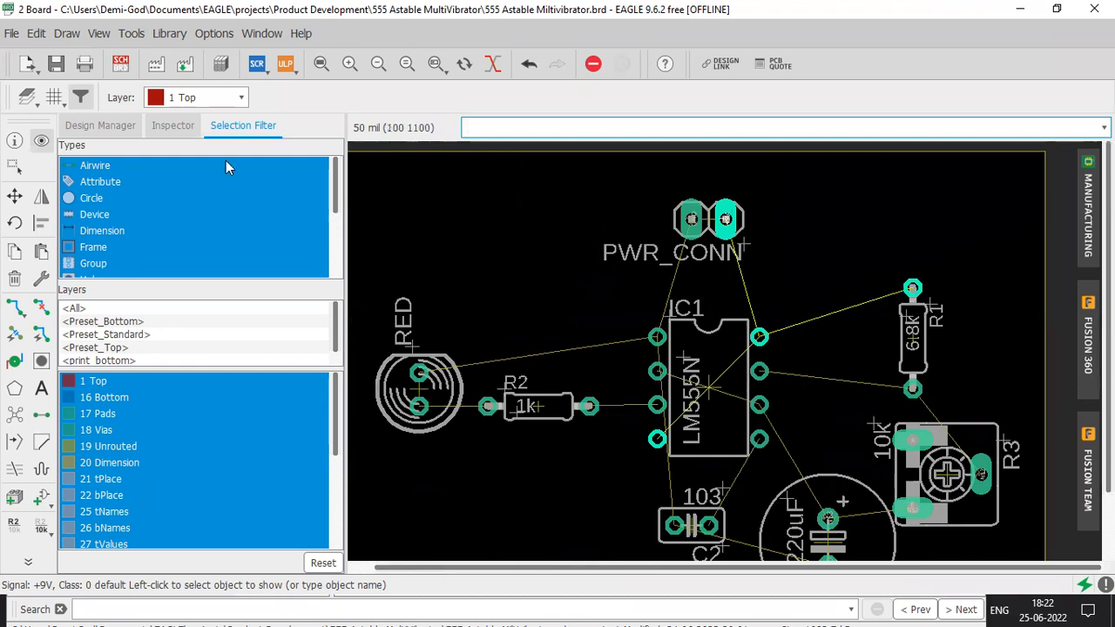
# Trace the board's GND airwires from the power connector to IC1, the LED, C2 and C1, and the +9V airwires to IC1 and R1
pyautogui.click(121, 64)
pyautogui.click(120, 64)
pyautogui.click(634, 330)
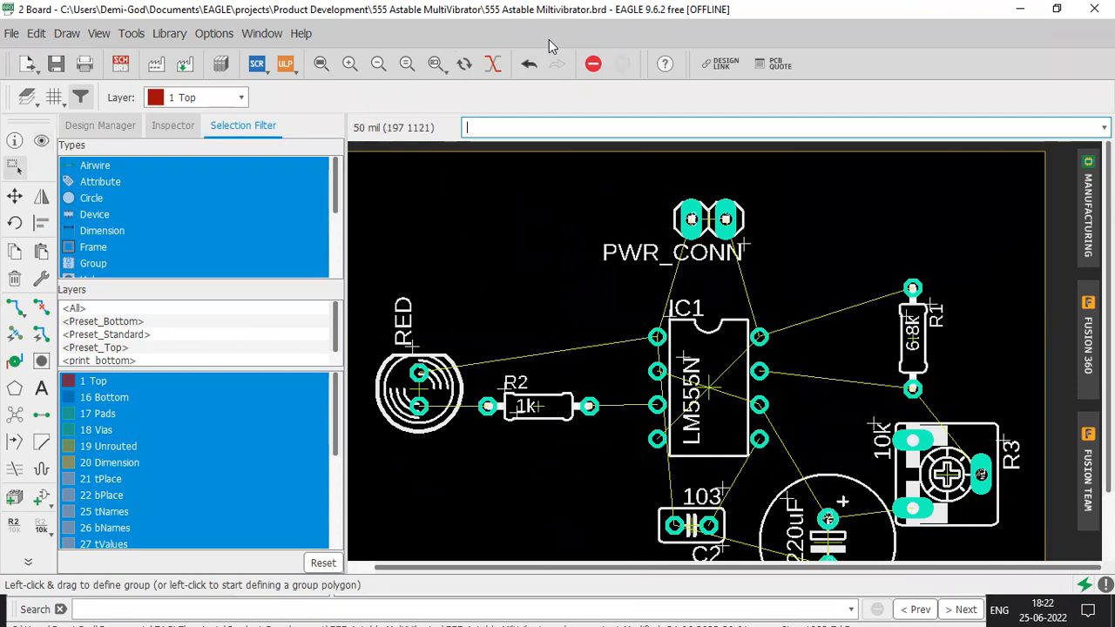
pyautogui.moveTo(691, 219); pyautogui.dragTo(621, 339)
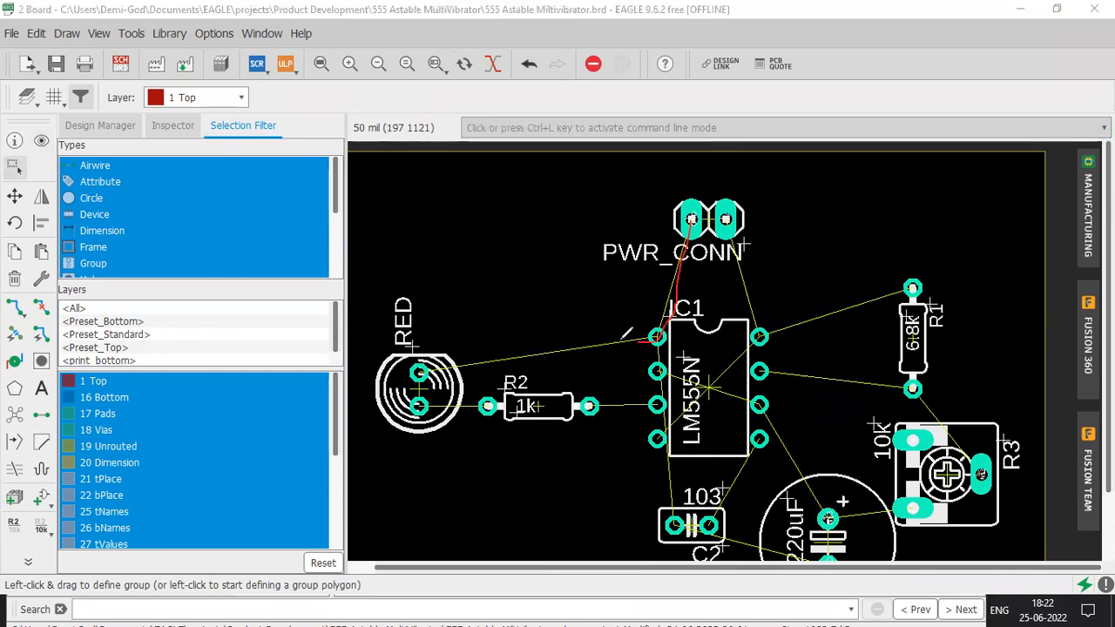
pyautogui.moveTo(531, 345); pyautogui.dragTo(419, 373)
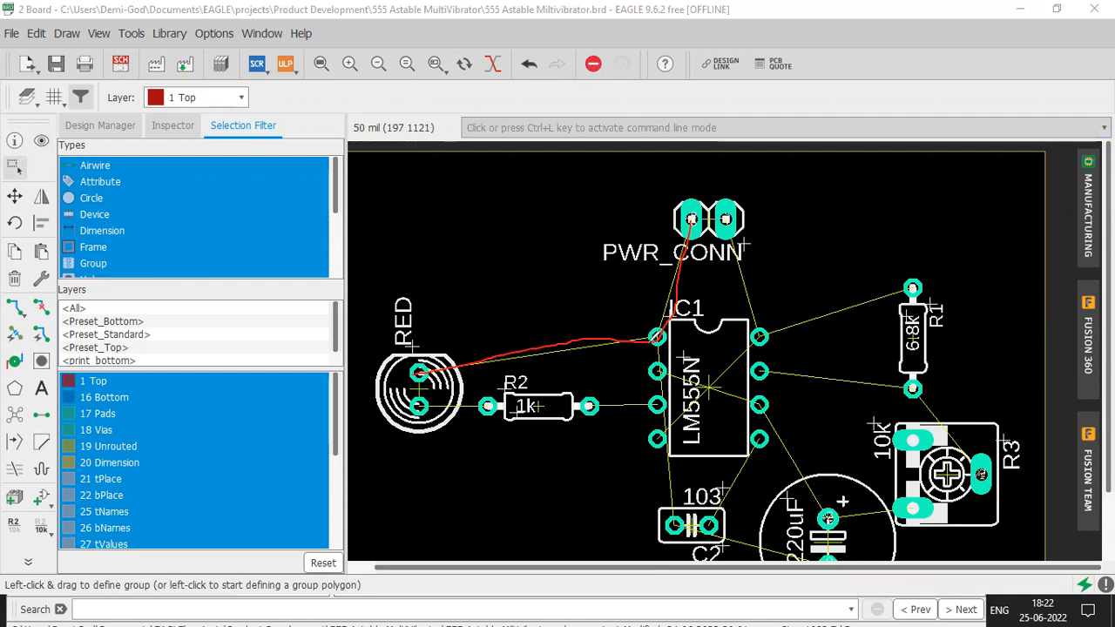
pyautogui.moveTo(671, 526); pyautogui.dragTo(819, 557)
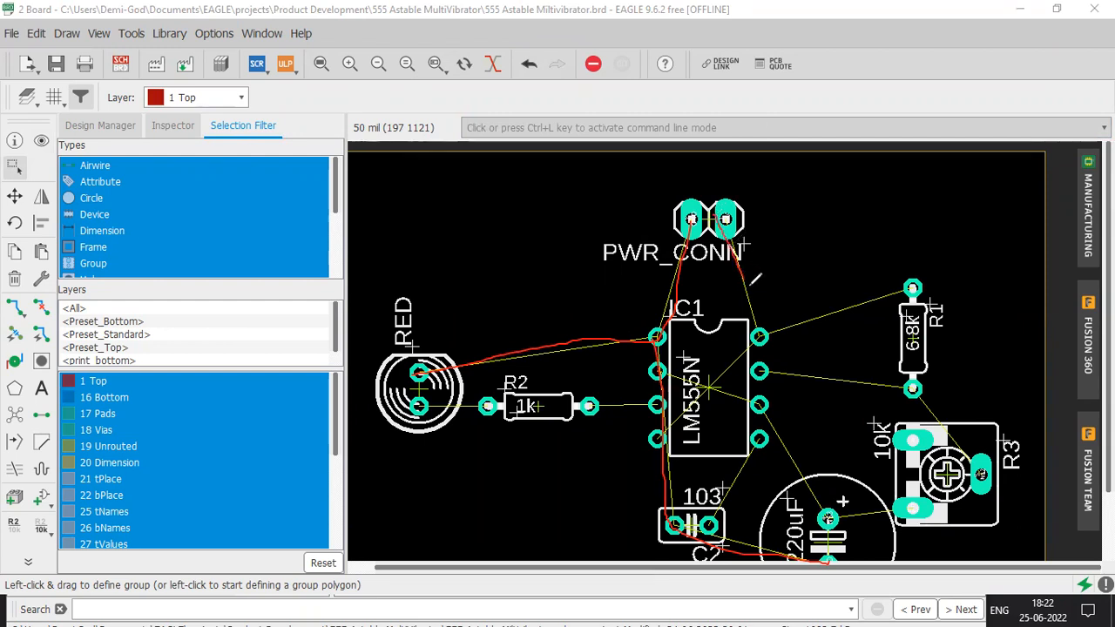
pyautogui.moveTo(759, 334)
pyautogui.mouseDown()
pyautogui.moveTo(912, 289)
pyautogui.moveTo(655, 435)
pyautogui.mouseUp()
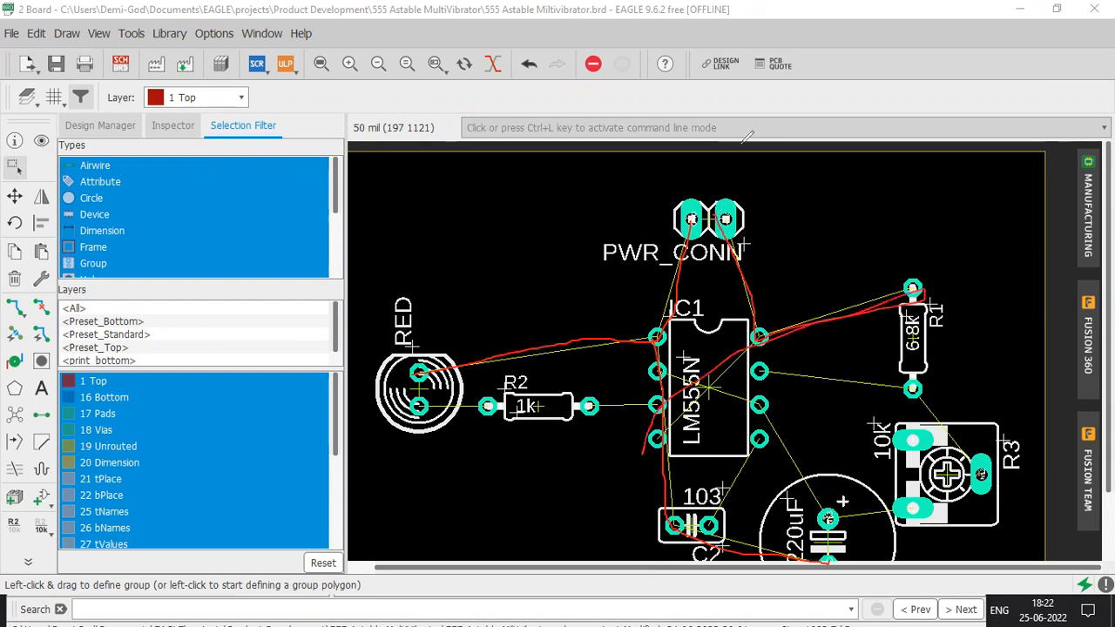
pyautogui.press('Escape')
# Move the RED LED to directly above R2's outer pad, at about 450 mil across and 900 mil up, and recalculate the ratsnest
pyautogui.scroll(-4, 751, 250)
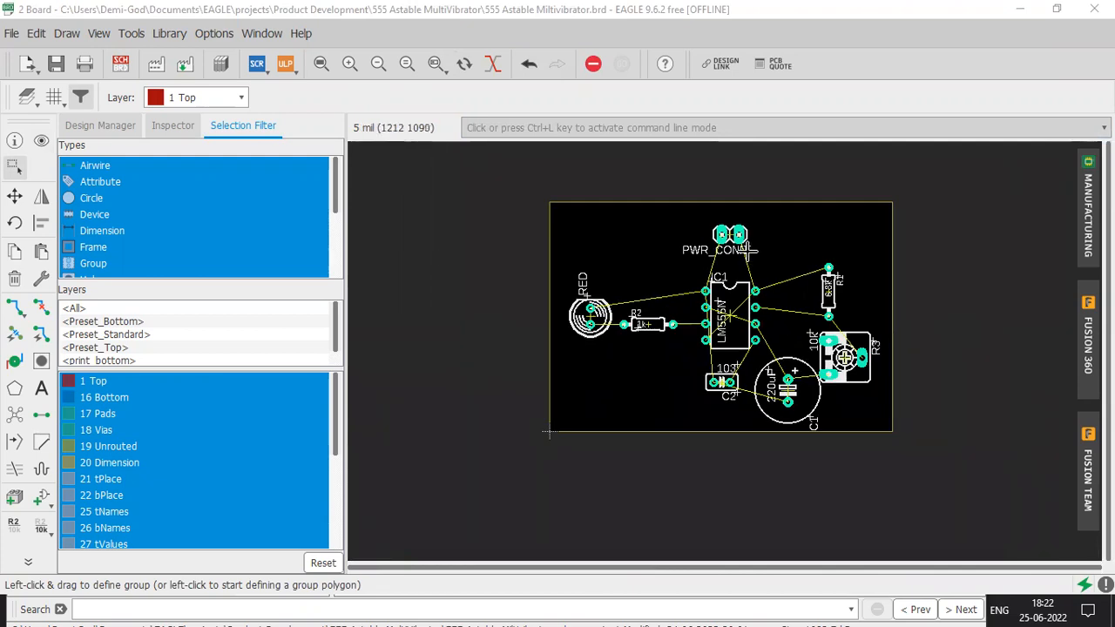
pyautogui.scroll(-1, 721, 269)
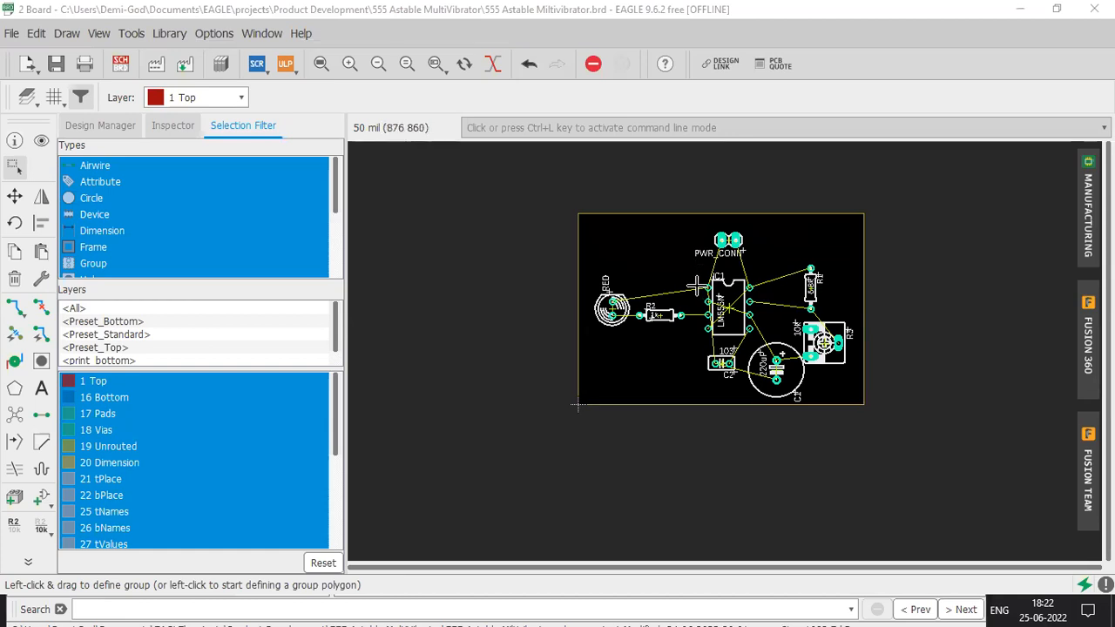
pyautogui.click(15, 422)
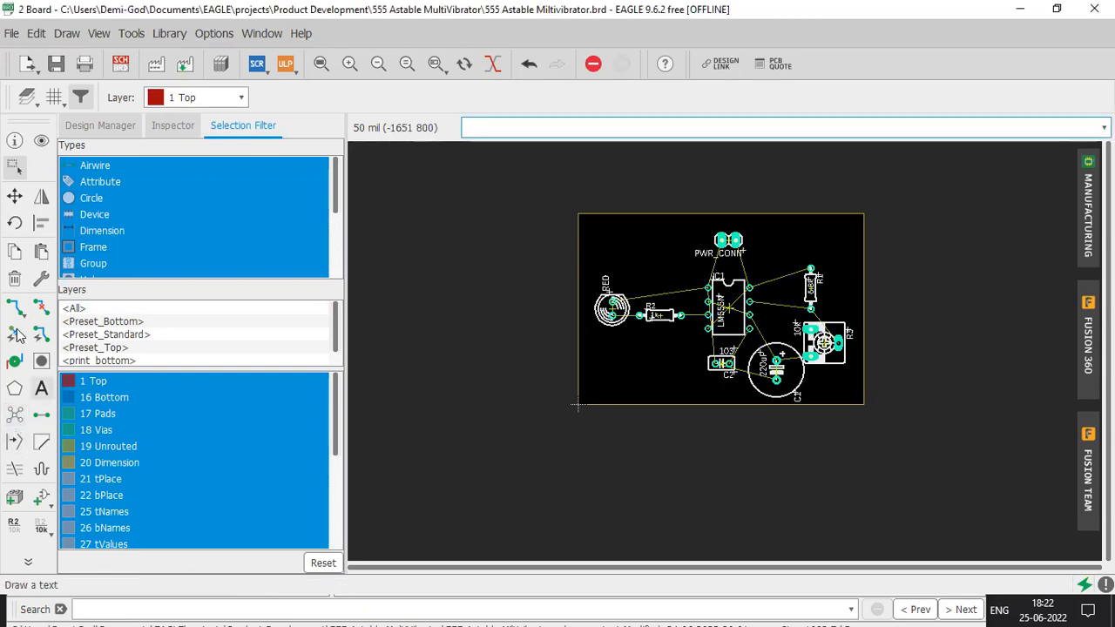
pyautogui.click(14, 198)
pyautogui.scroll(2, 707, 245)
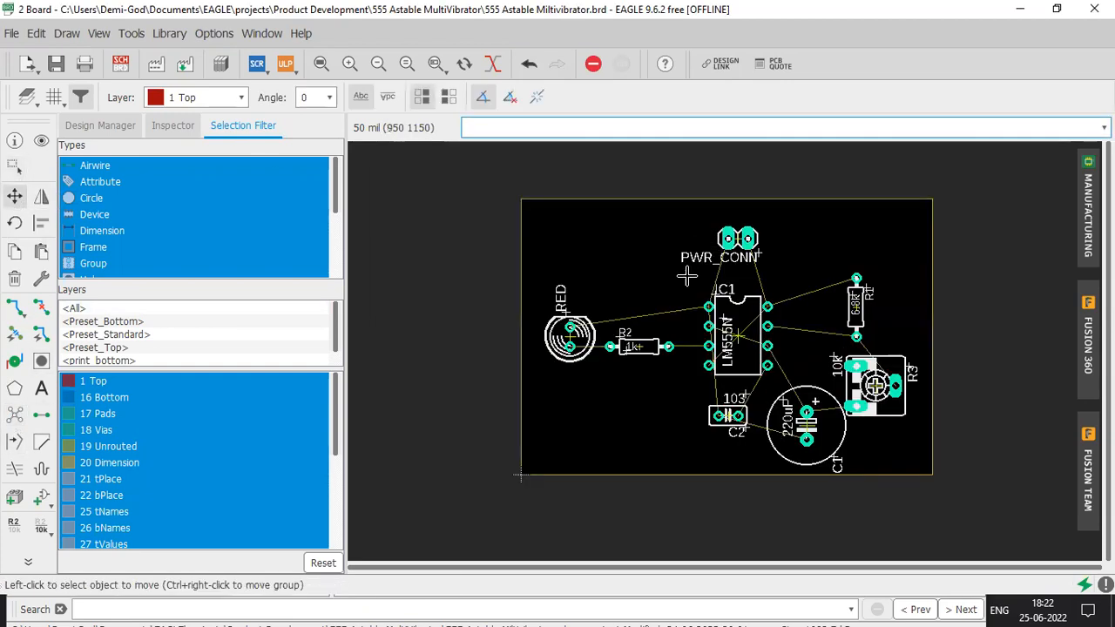
pyautogui.click(547, 353)
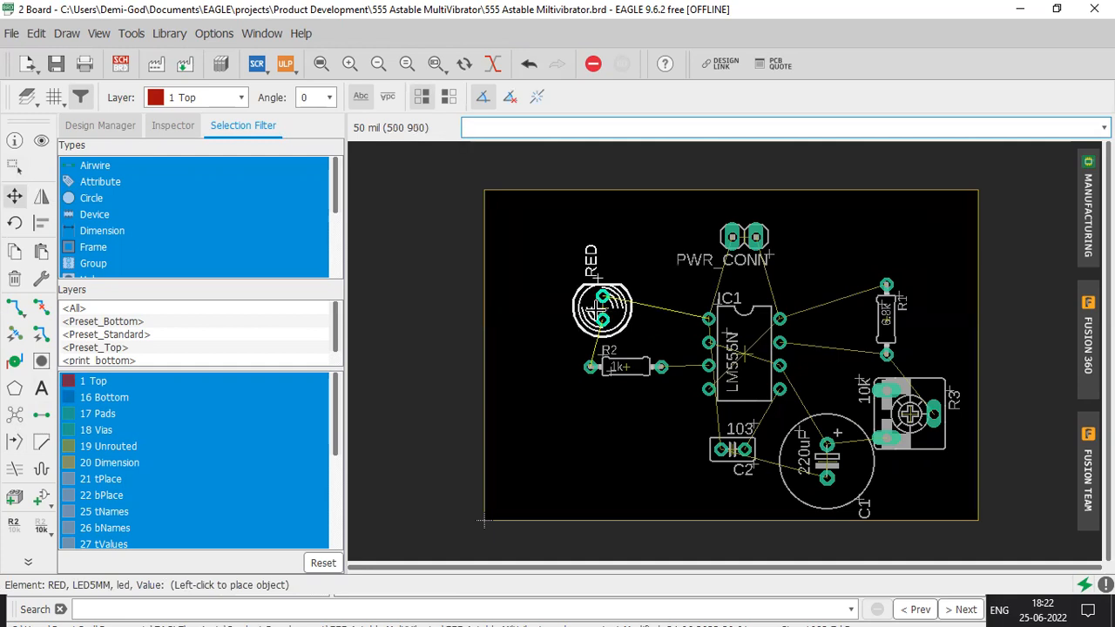
pyautogui.click(590, 307)
pyautogui.click(41, 469)
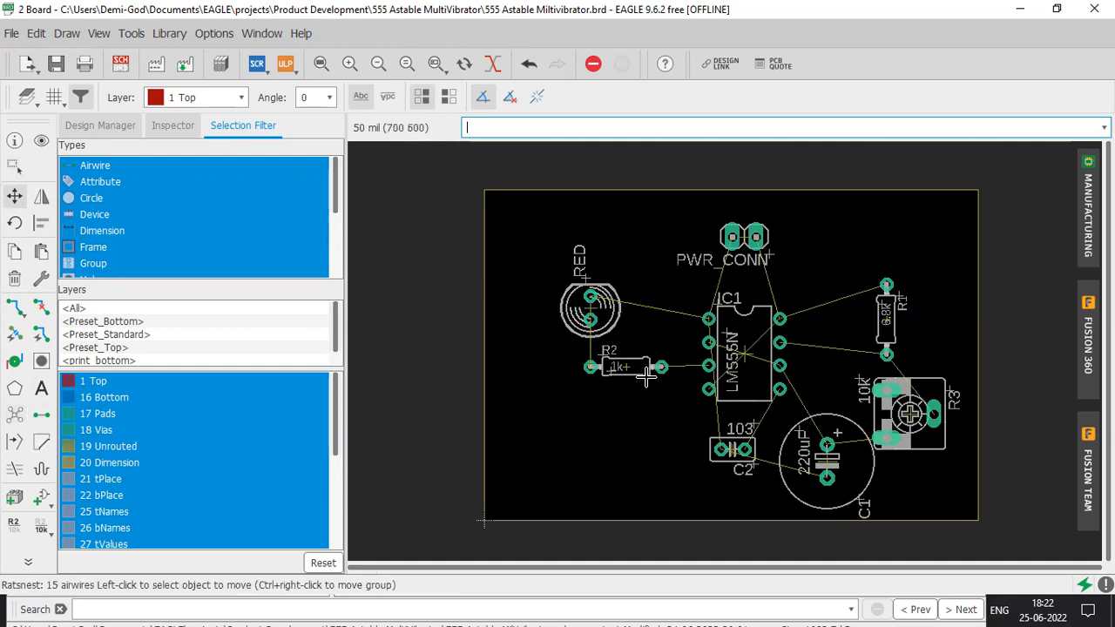
# Select all components as a group and move them about 250 mil left and 50 mil up
pyautogui.click(14, 166)
pyautogui.moveTo(531, 215); pyautogui.dragTo(963, 524)
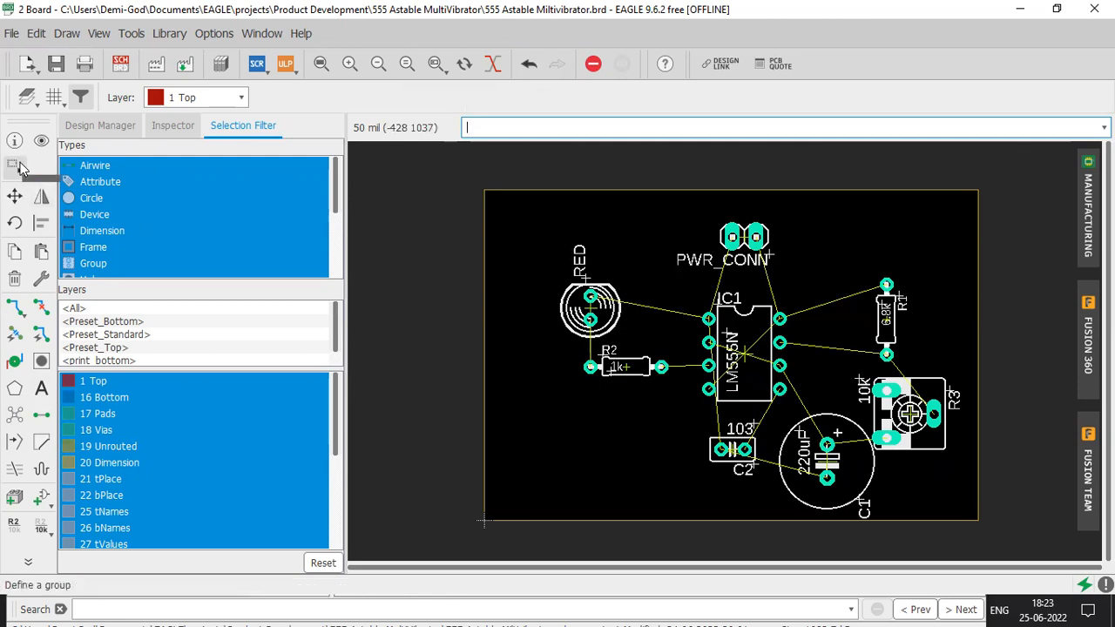
pyautogui.click(14, 196)
pyautogui.rightClick(761, 344)
pyautogui.click(788, 353)
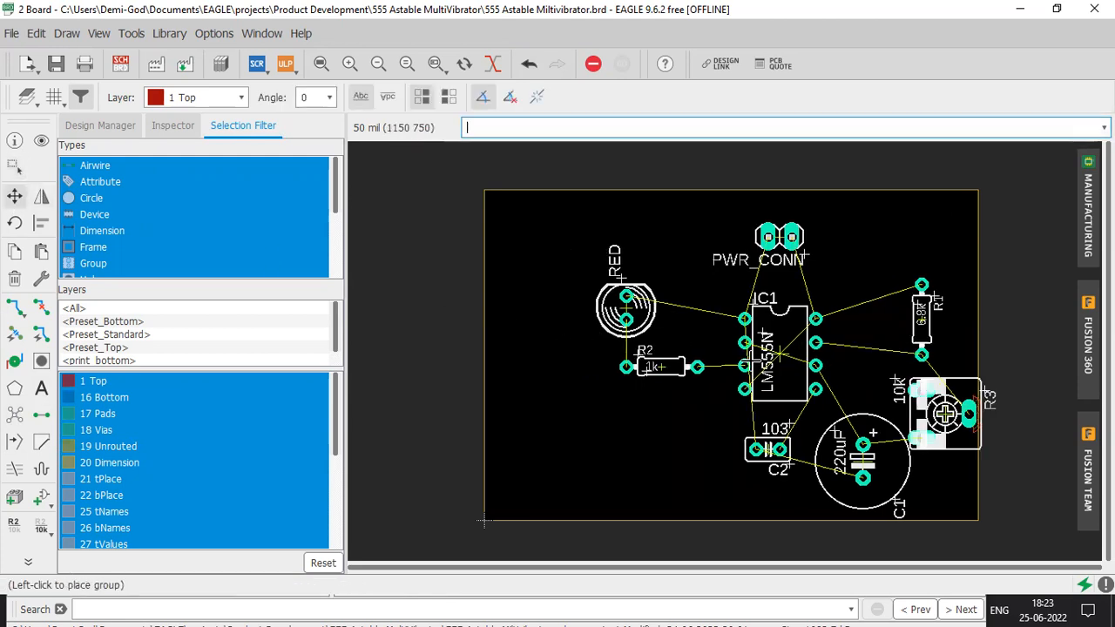
pyautogui.click(675, 340)
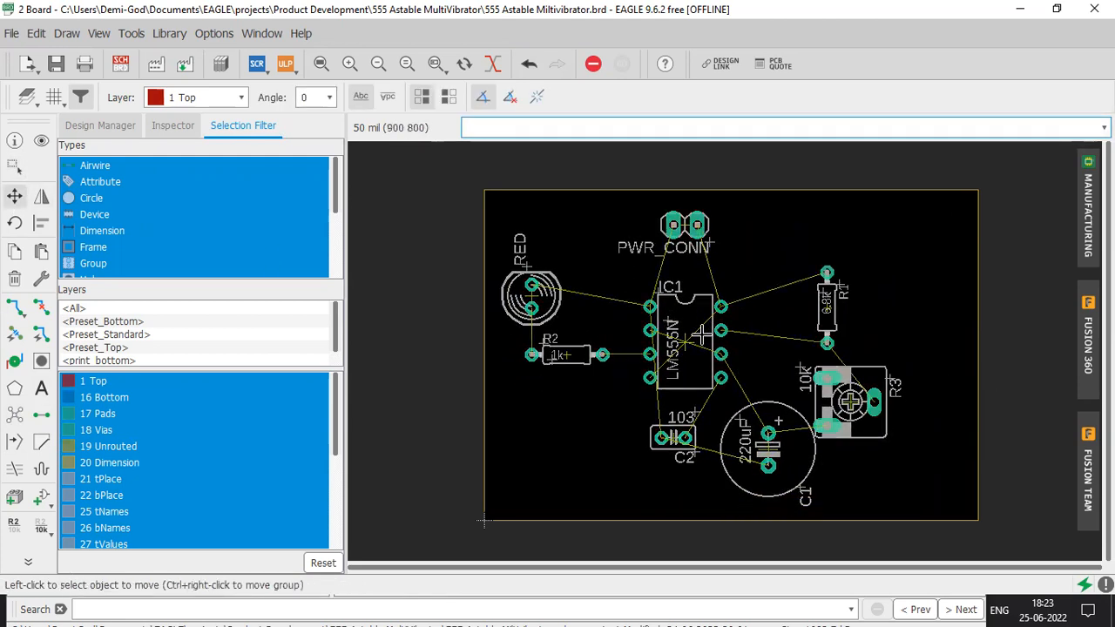
# Move the board outline's right edge in to about 1850 mil and recalculate the ratsnest
pyautogui.click(975, 291)
pyautogui.click(920, 299)
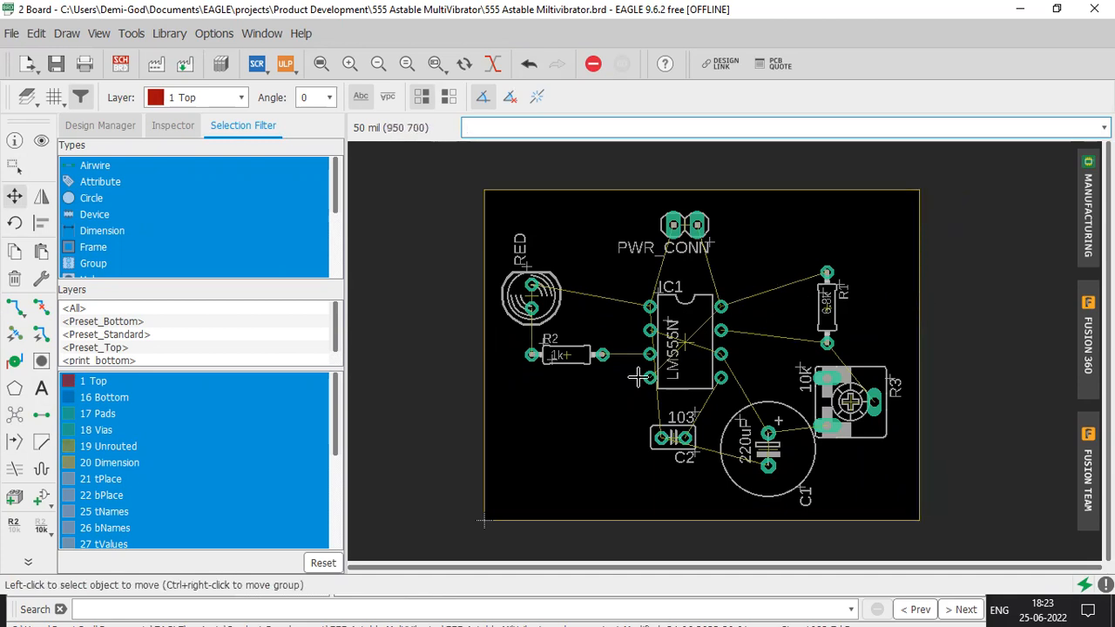
pyautogui.click(41, 415)
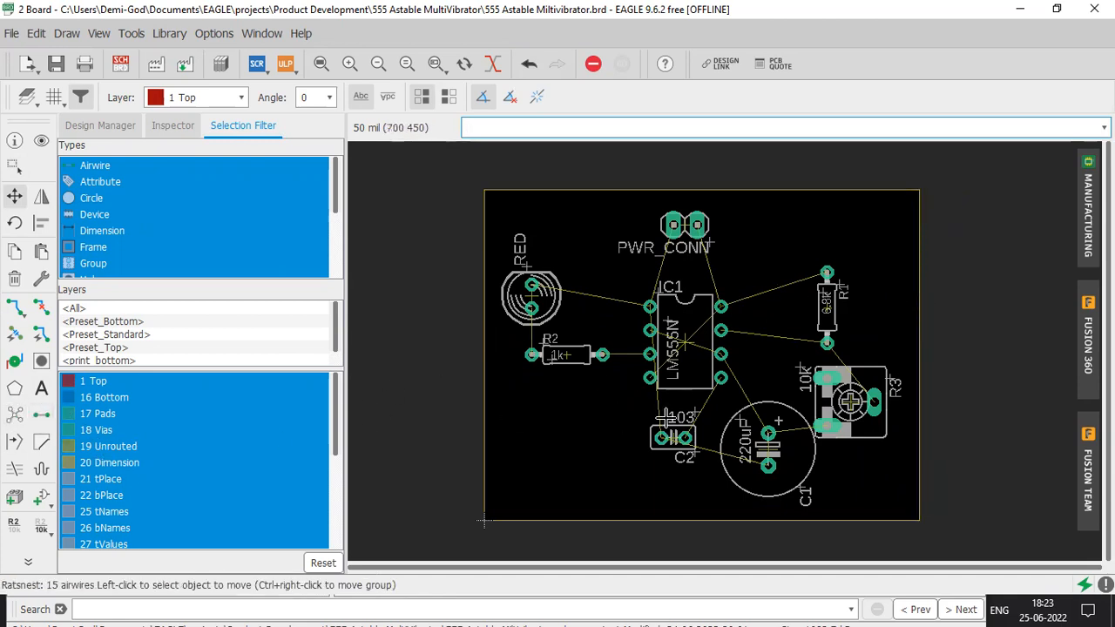
pyautogui.scroll(-2, 631, 413)
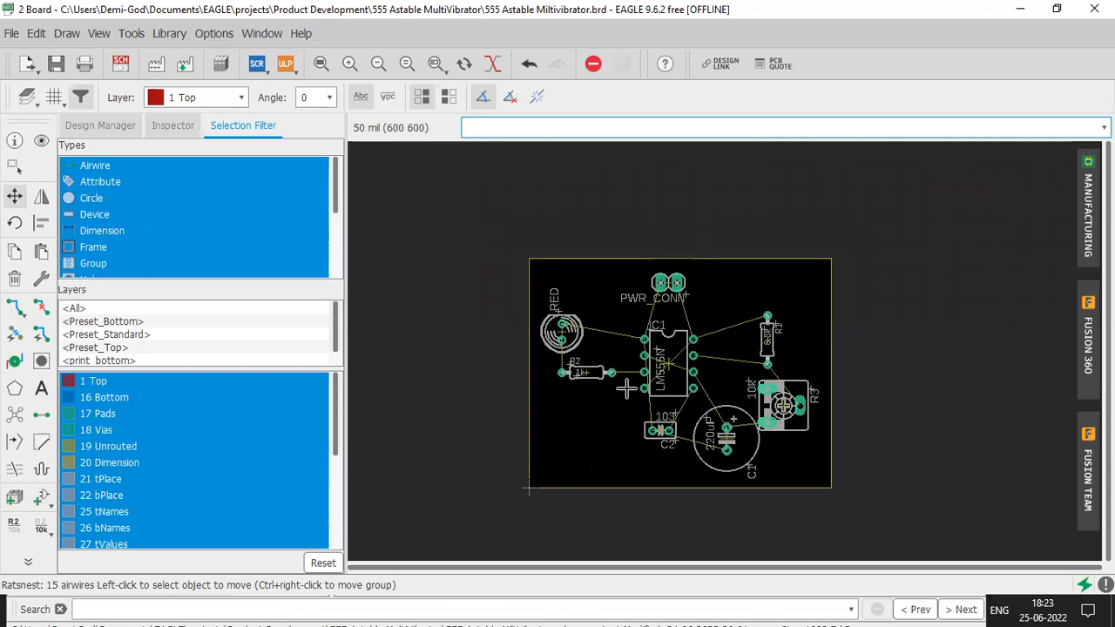
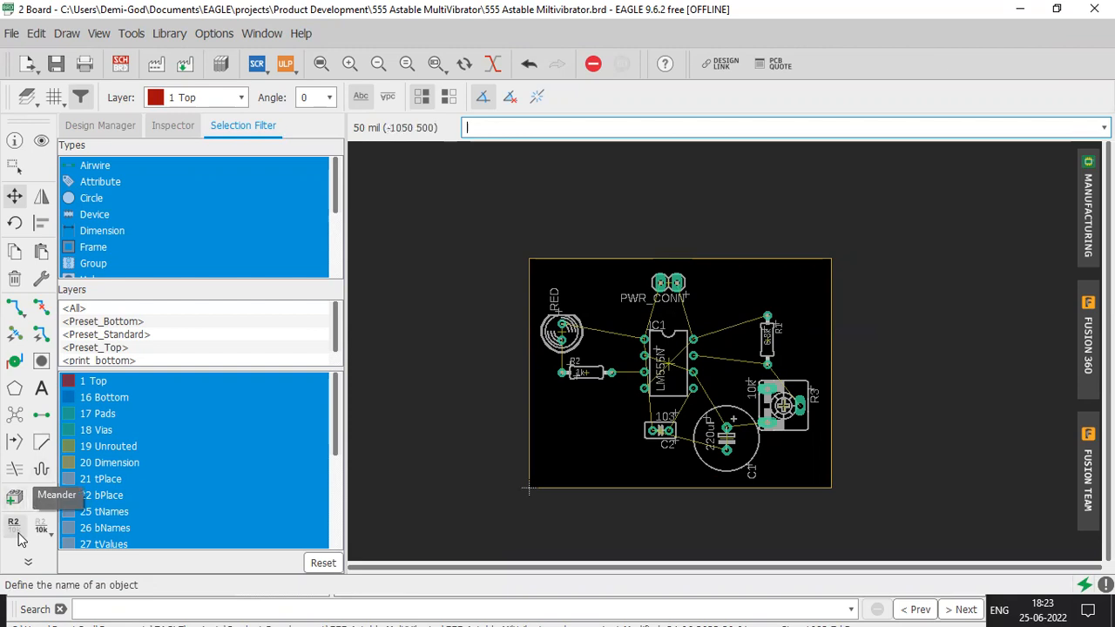
# Start the Polygon command for drawing a copper area on the board
pyautogui.click(14, 496)
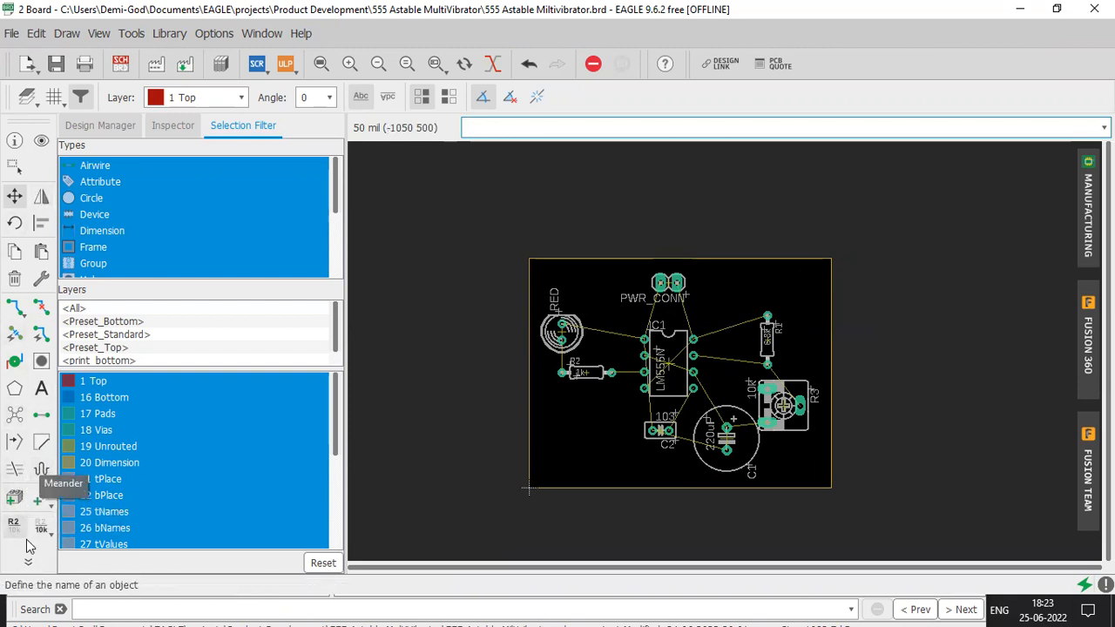
pyautogui.click(29, 562)
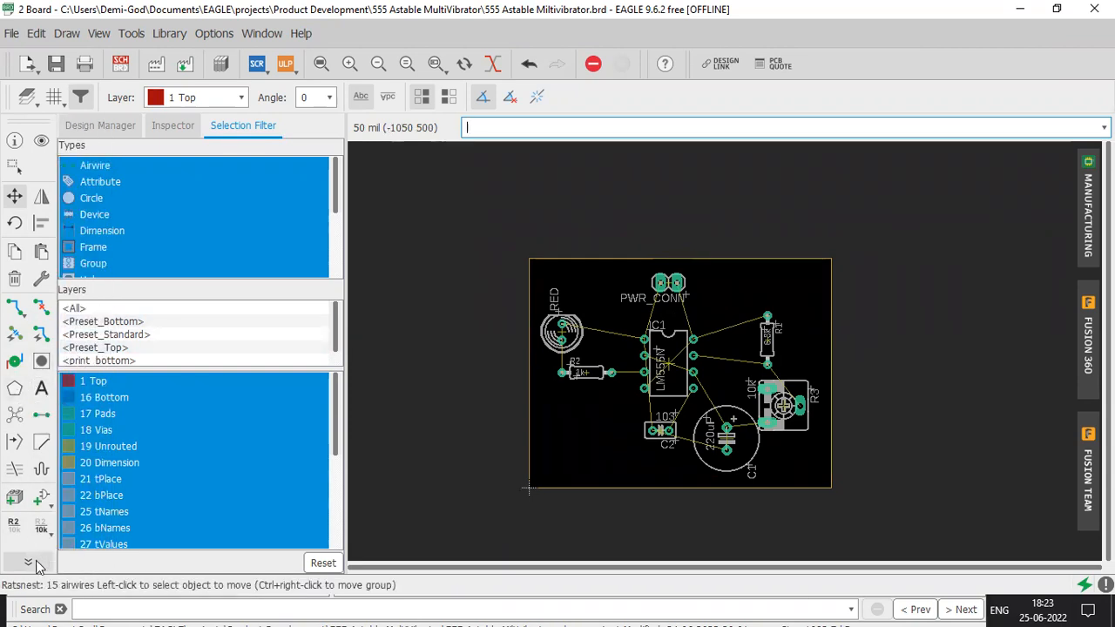
pyautogui.click(12, 394)
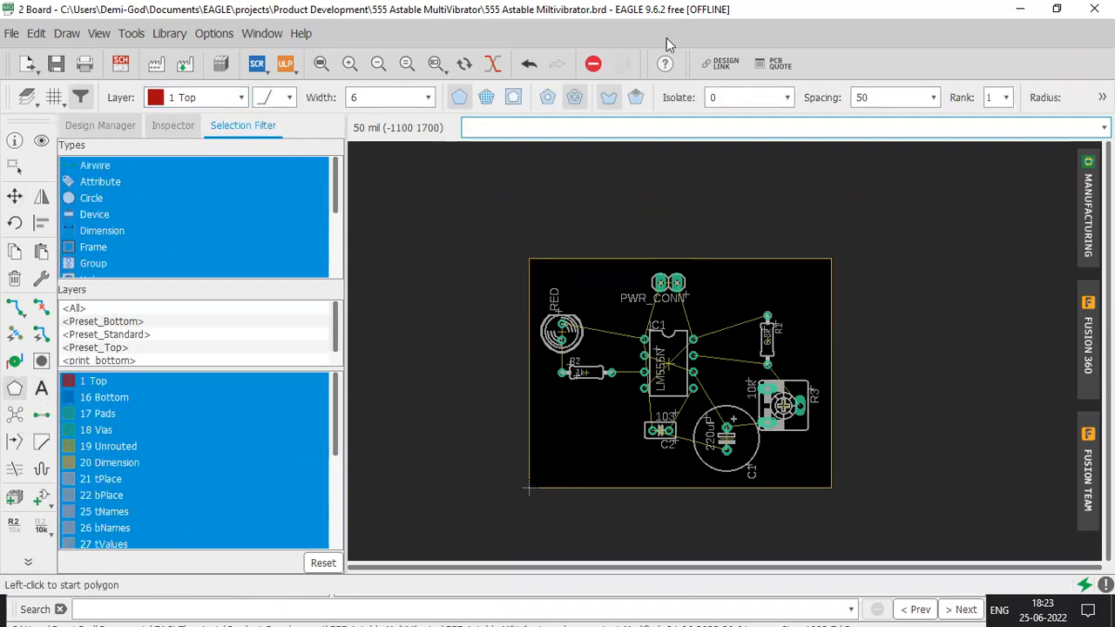
pyautogui.moveTo(513, 236)
pyautogui.mouseDown()
pyautogui.moveTo(1040, 542)
pyautogui.moveTo(672, 194)
pyautogui.moveTo(568, 225)
pyautogui.mouseUp()
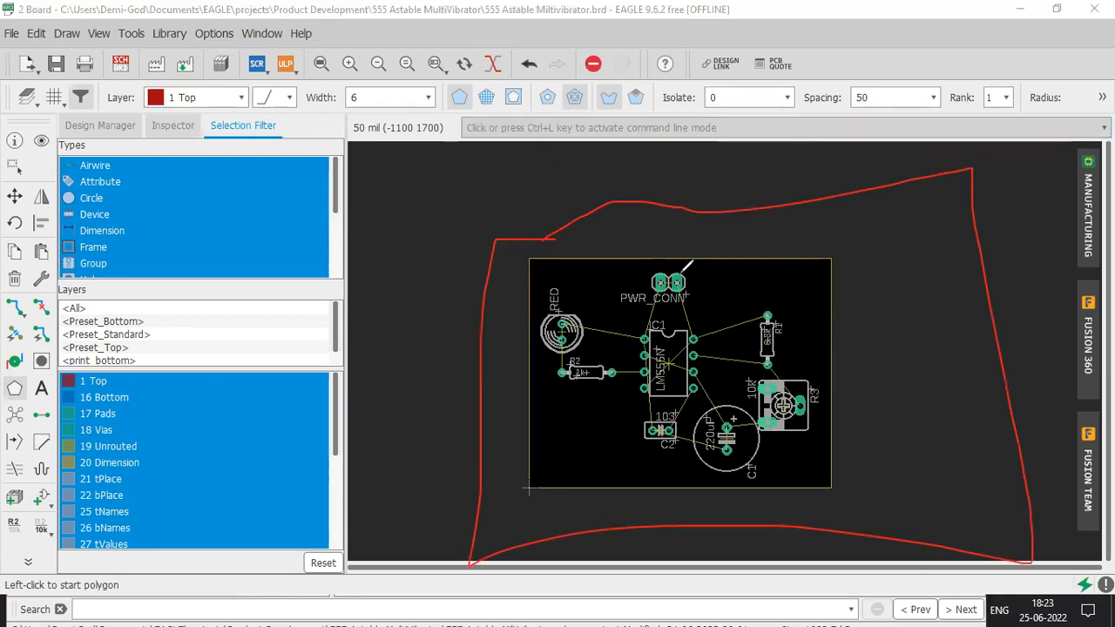
pyautogui.moveTo(679, 137); pyautogui.dragTo(685, 206)
pyautogui.moveTo(820, 222); pyautogui.dragTo(829, 178)
pyautogui.press('e')
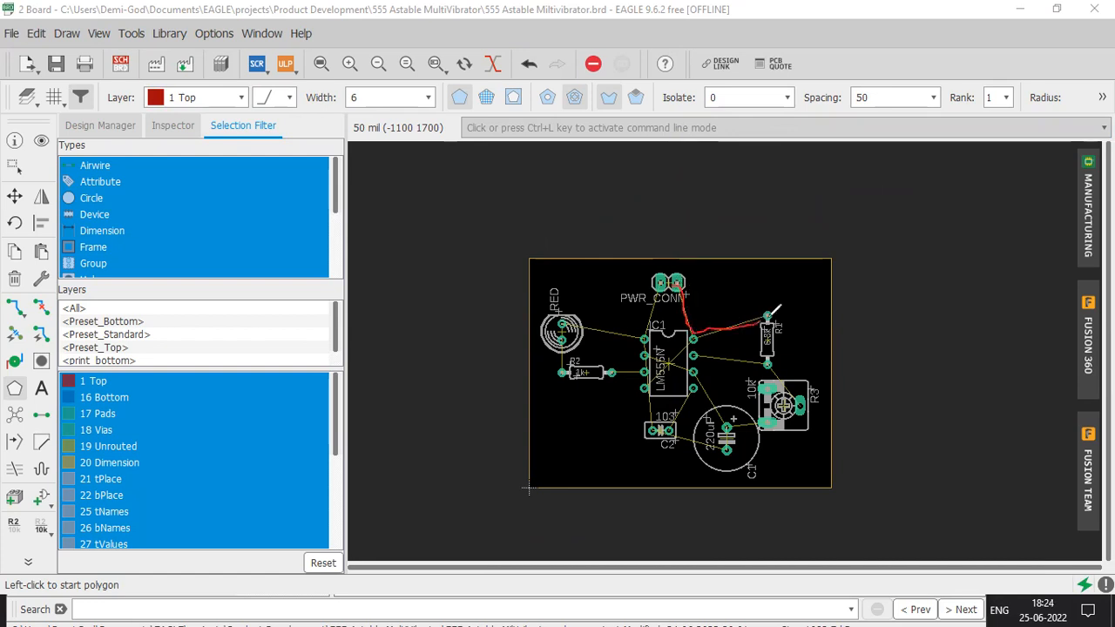
pyautogui.hotkey('ctrl', 'z')
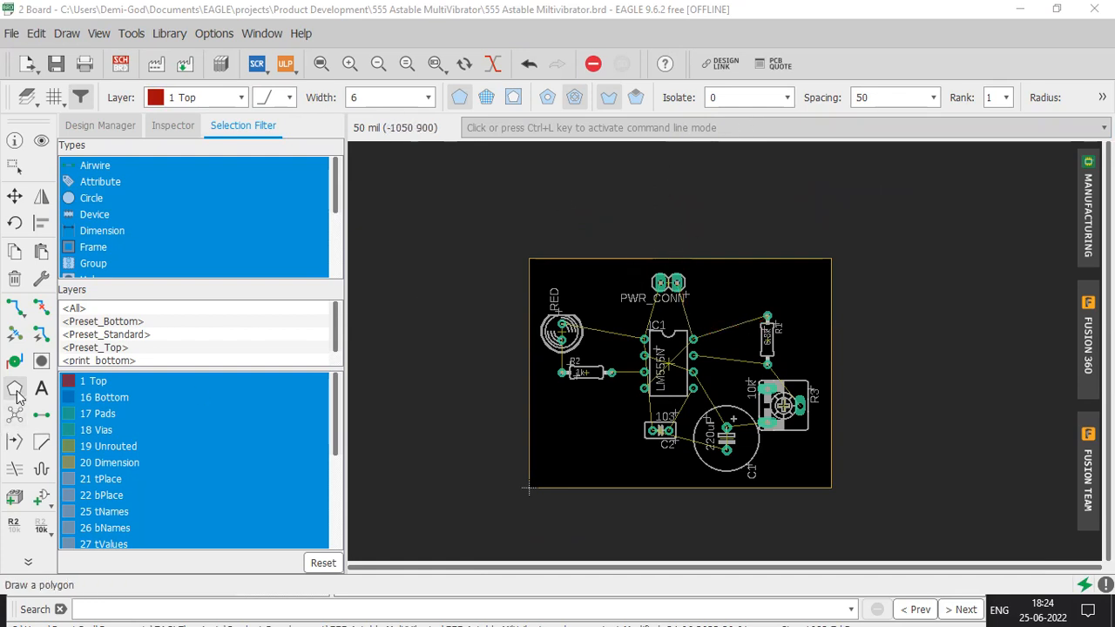
pyautogui.hotkey('ctrl', 'l')
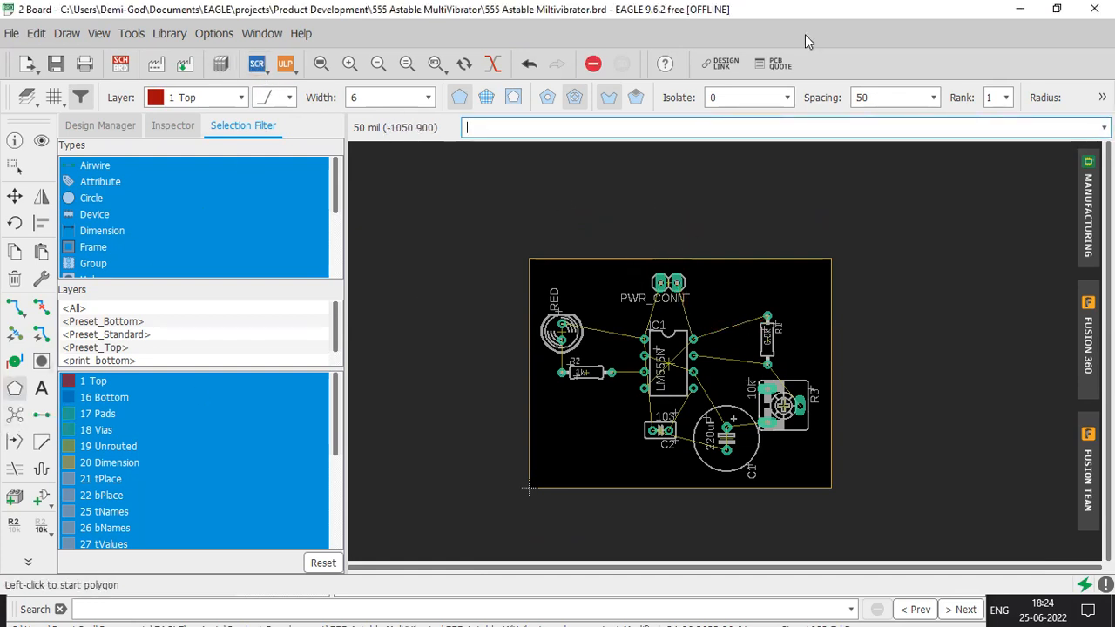
pyautogui.moveTo(209, 83)
pyautogui.mouseDown()
pyautogui.moveTo(188, 134)
pyautogui.moveTo(247, 134)
pyautogui.moveTo(187, 85)
pyautogui.mouseUp()
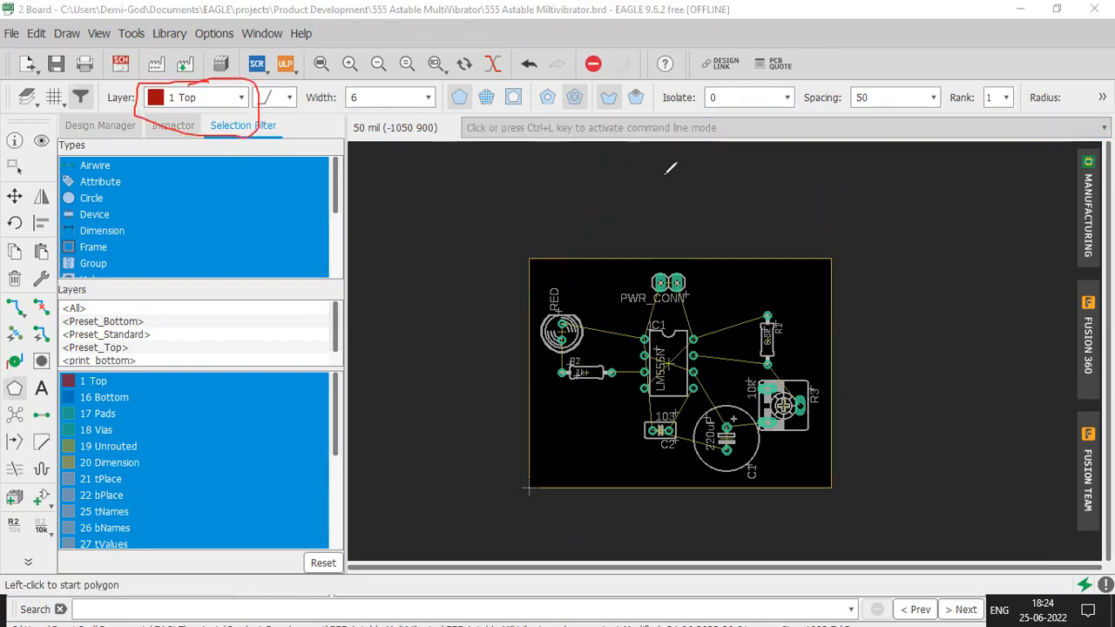
# Set the layer of the new polygon to 16 Bottom
pyautogui.click(222, 97)
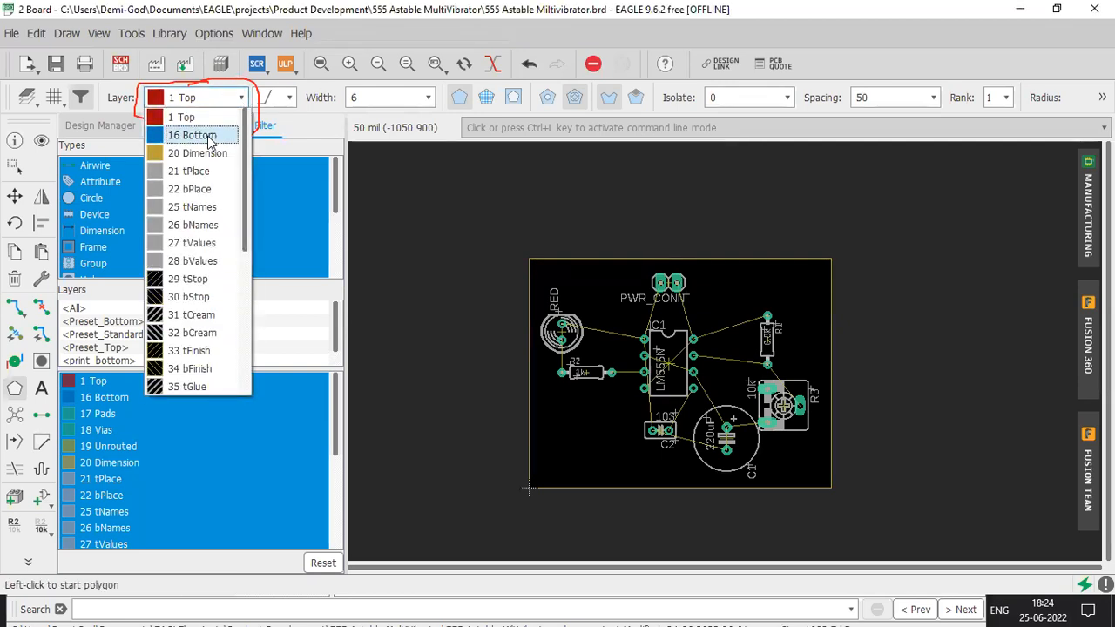
pyautogui.click(208, 137)
pyautogui.click(164, 100)
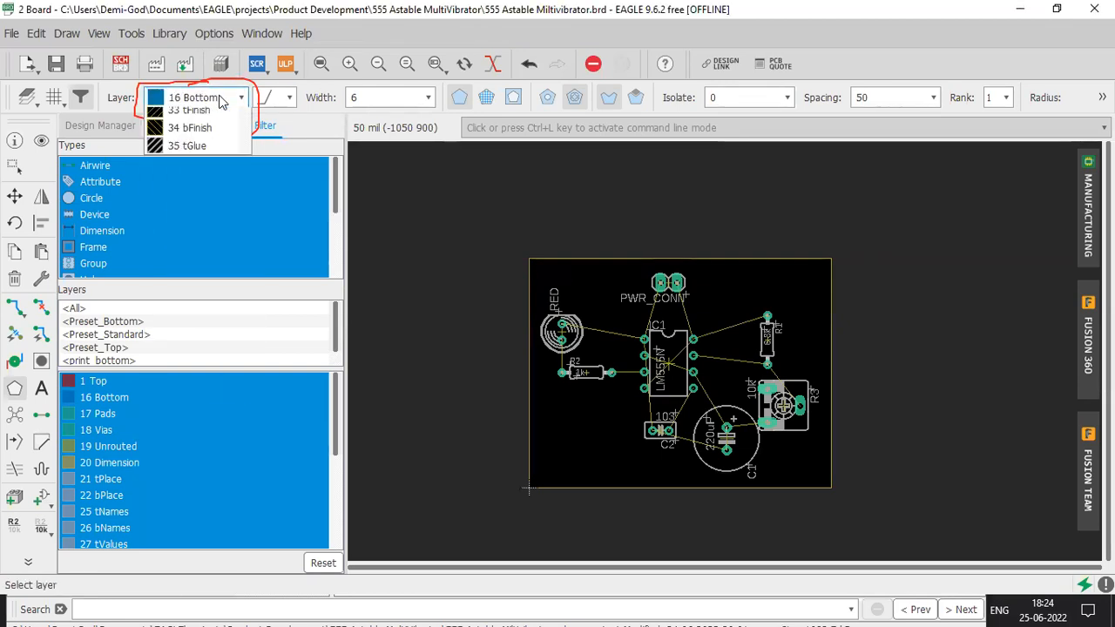
pyautogui.click(187, 114)
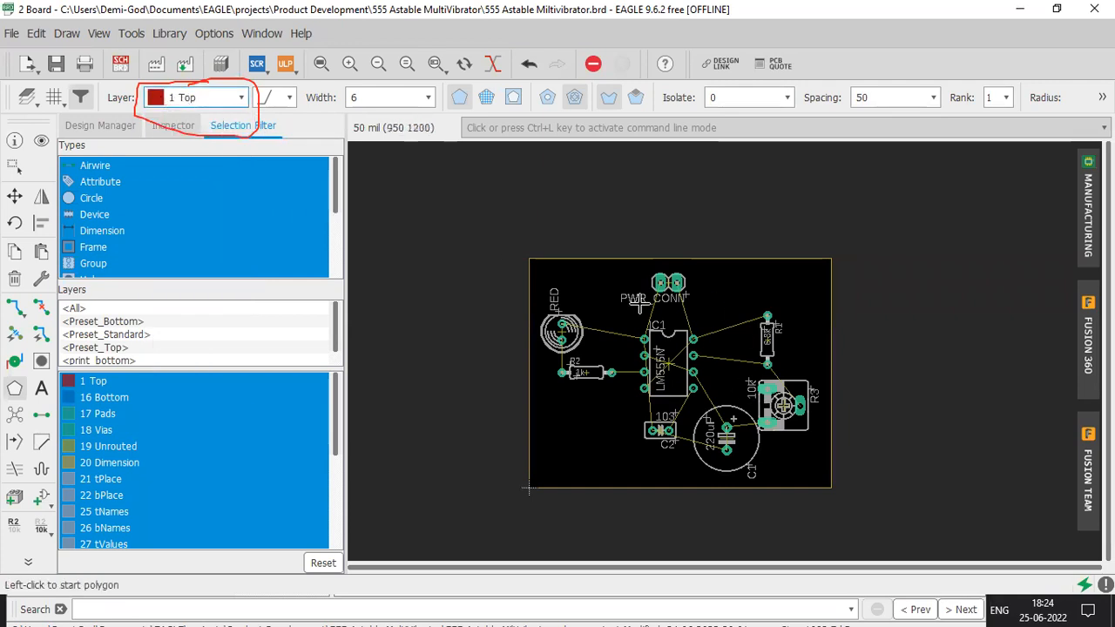
pyautogui.click(240, 100)
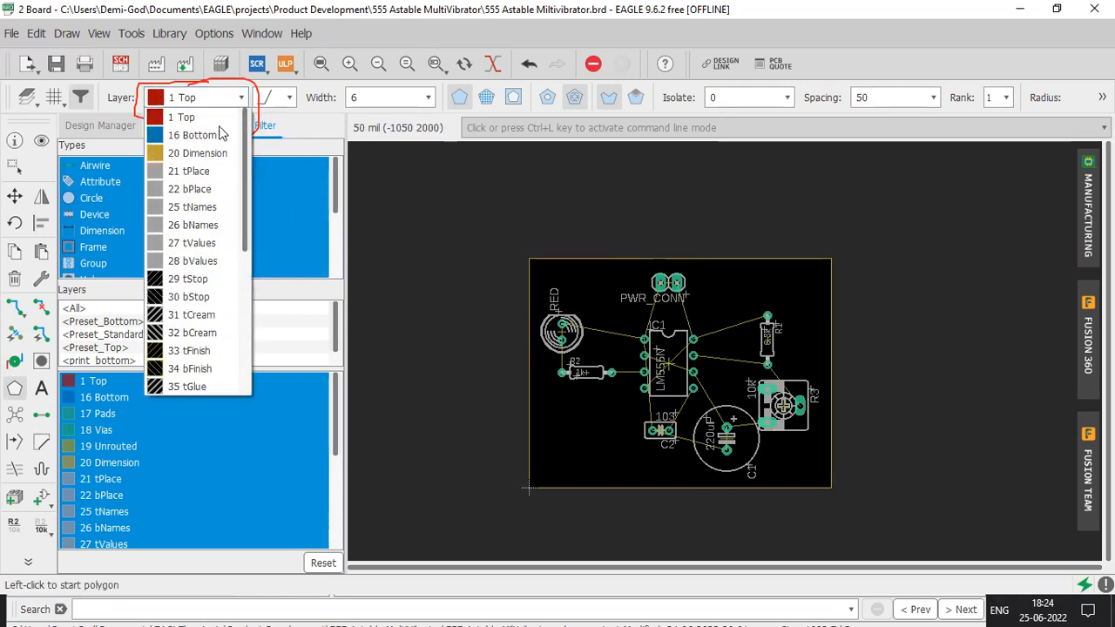
pyautogui.click(212, 140)
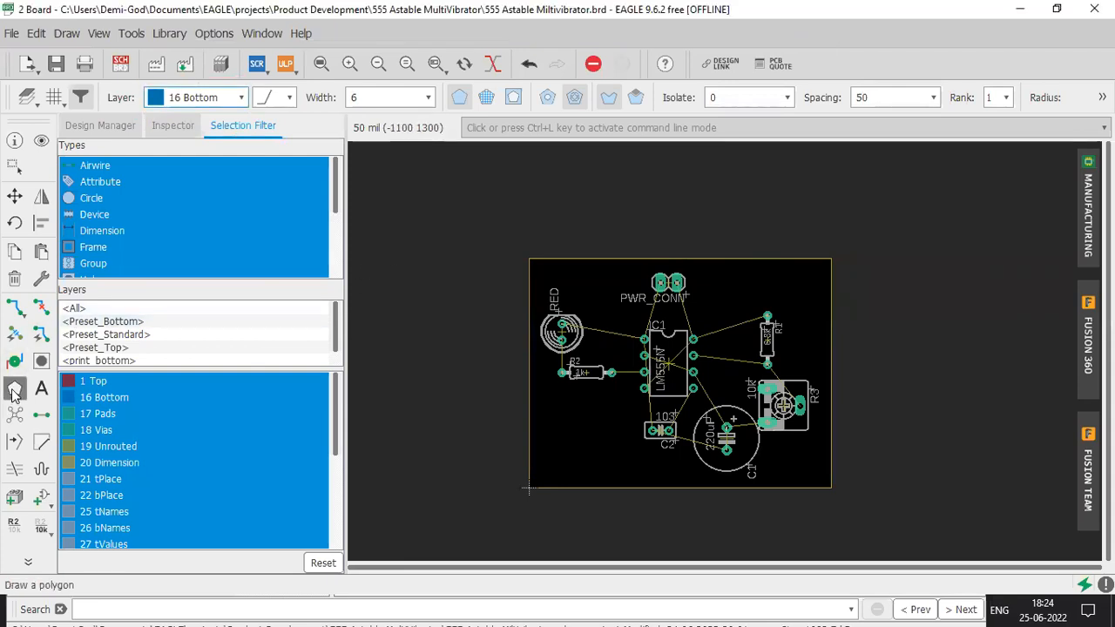
pyautogui.click(241, 97)
pyautogui.click(216, 136)
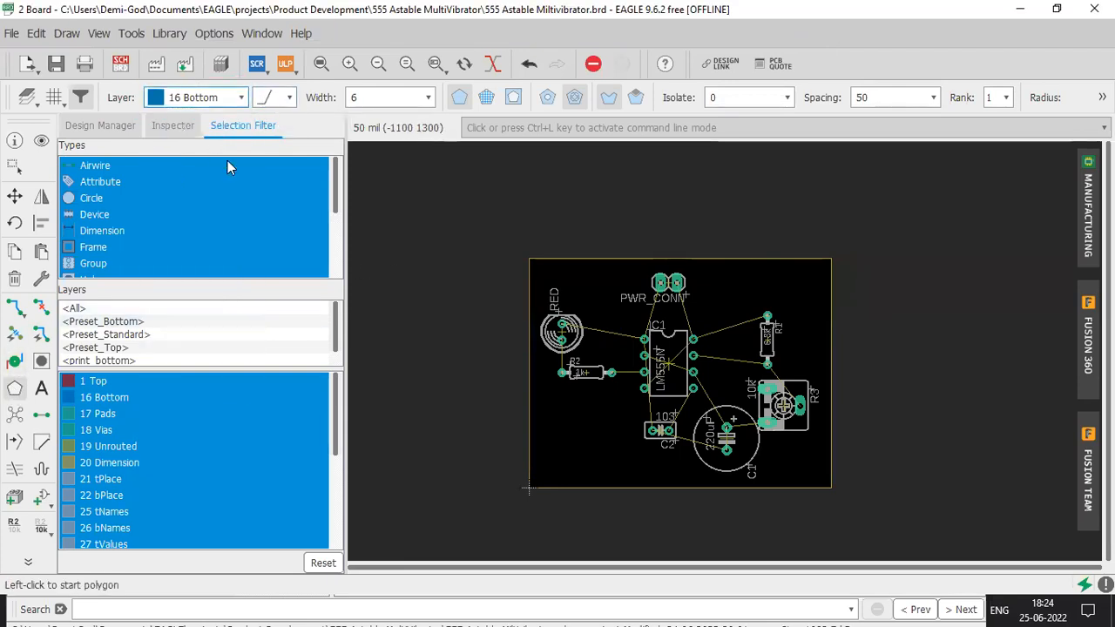
# Draw a closed rectangular polygon with right-angle bends just outside the board outline, from about (-100, -100) to (1950, 1500) mil
pyautogui.click(512, 242)
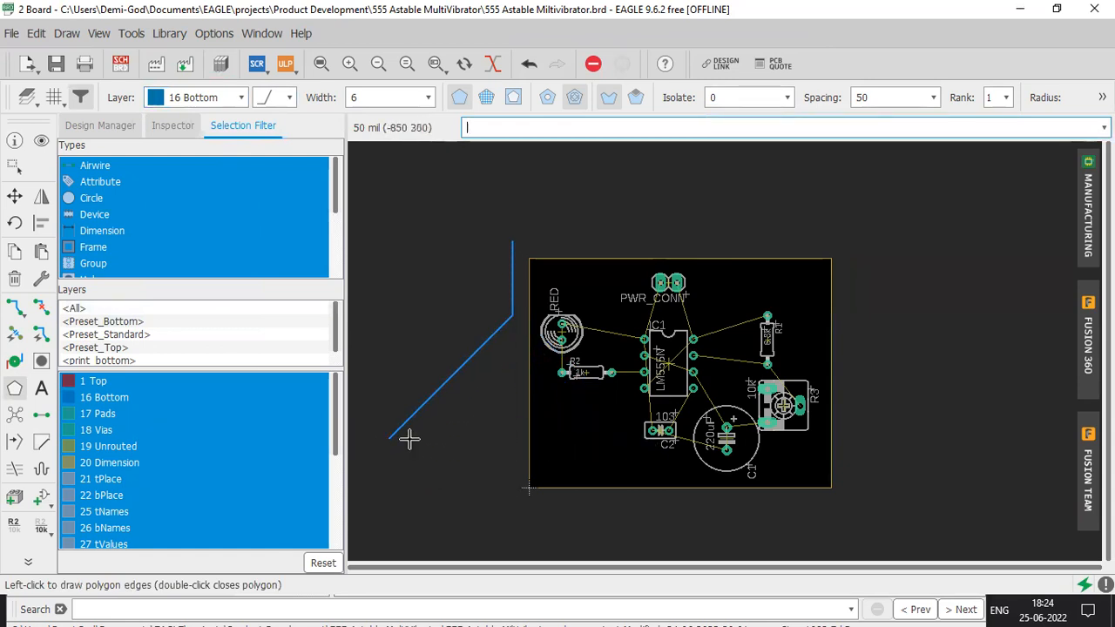
pyautogui.click(289, 97)
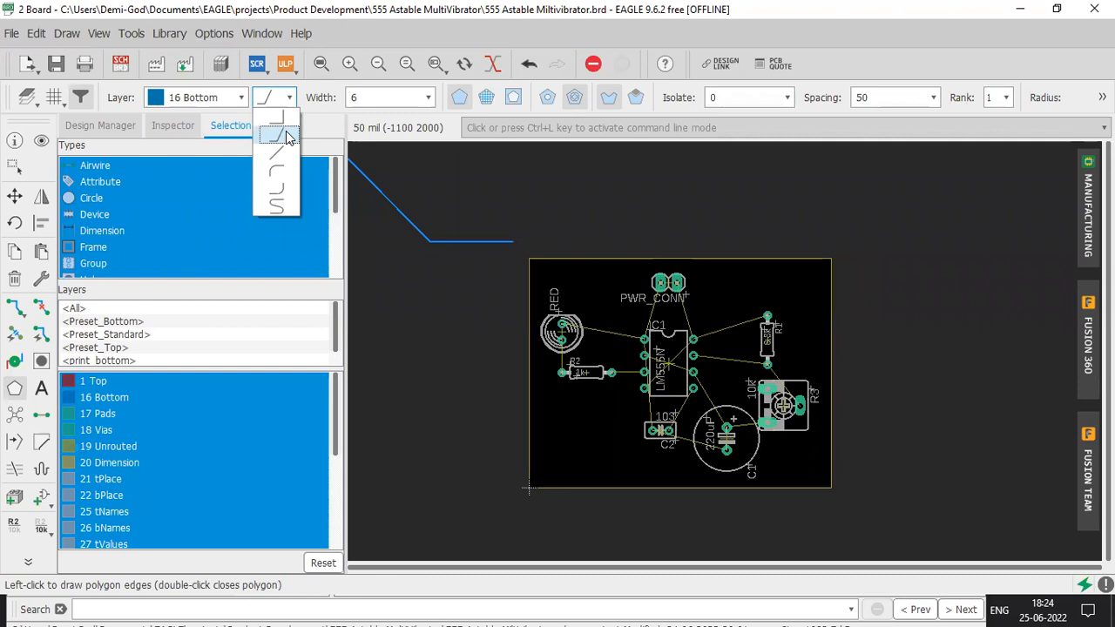
pyautogui.click(288, 118)
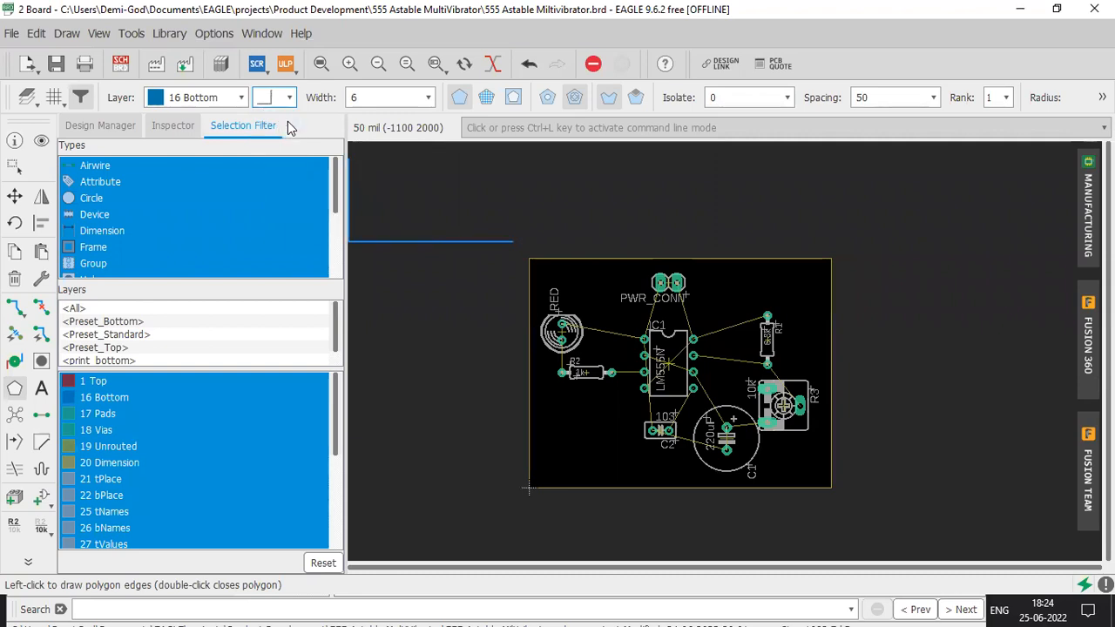
pyautogui.click(513, 498)
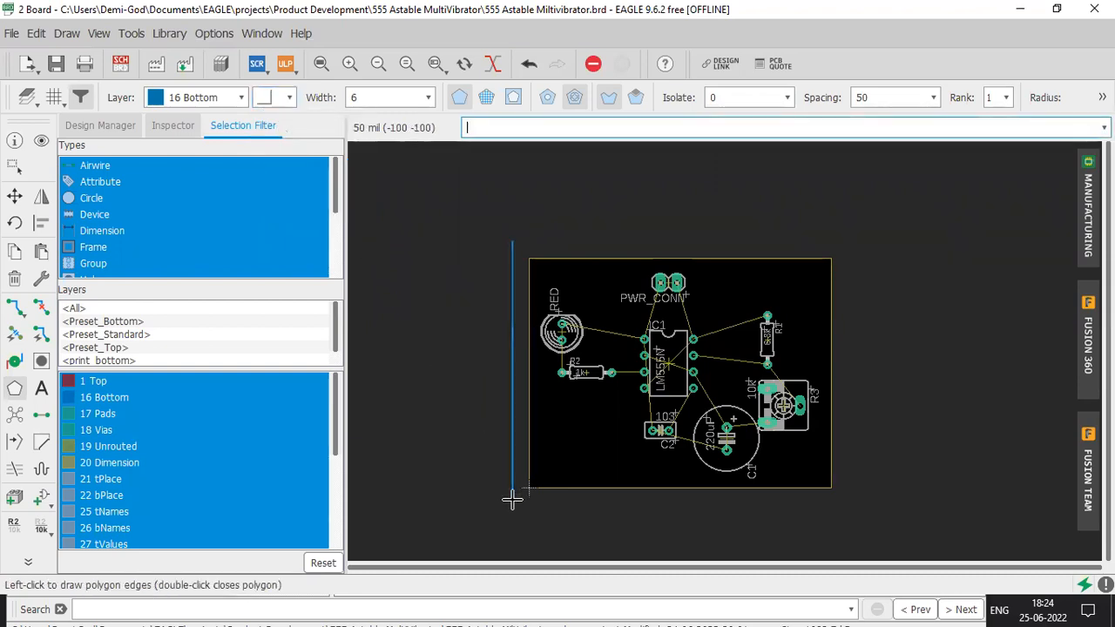
pyautogui.click(849, 500)
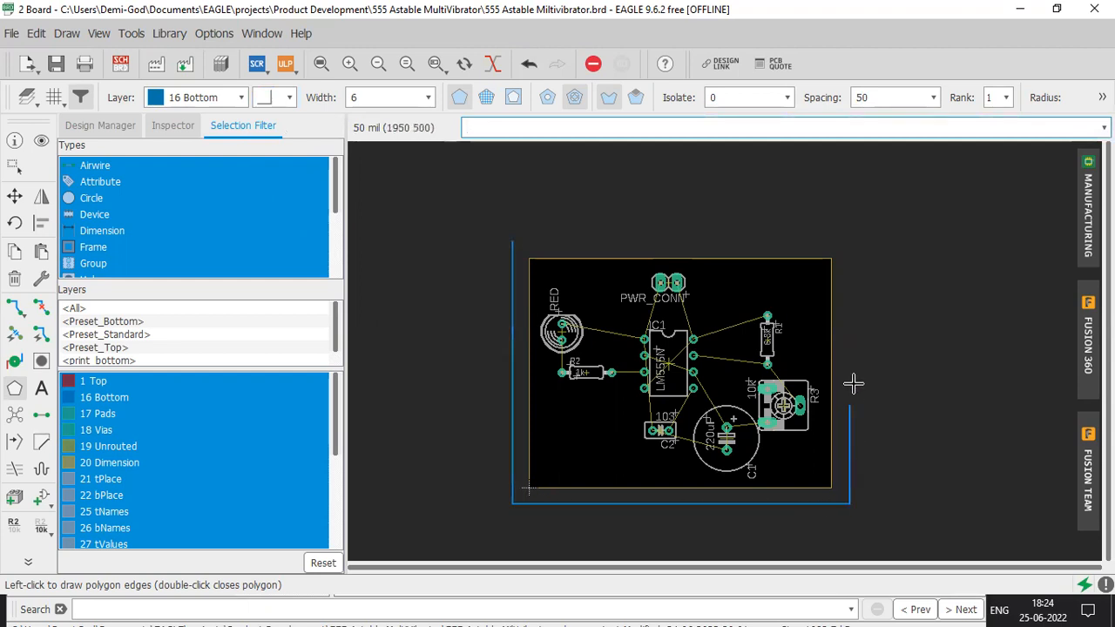
pyautogui.click(849, 242)
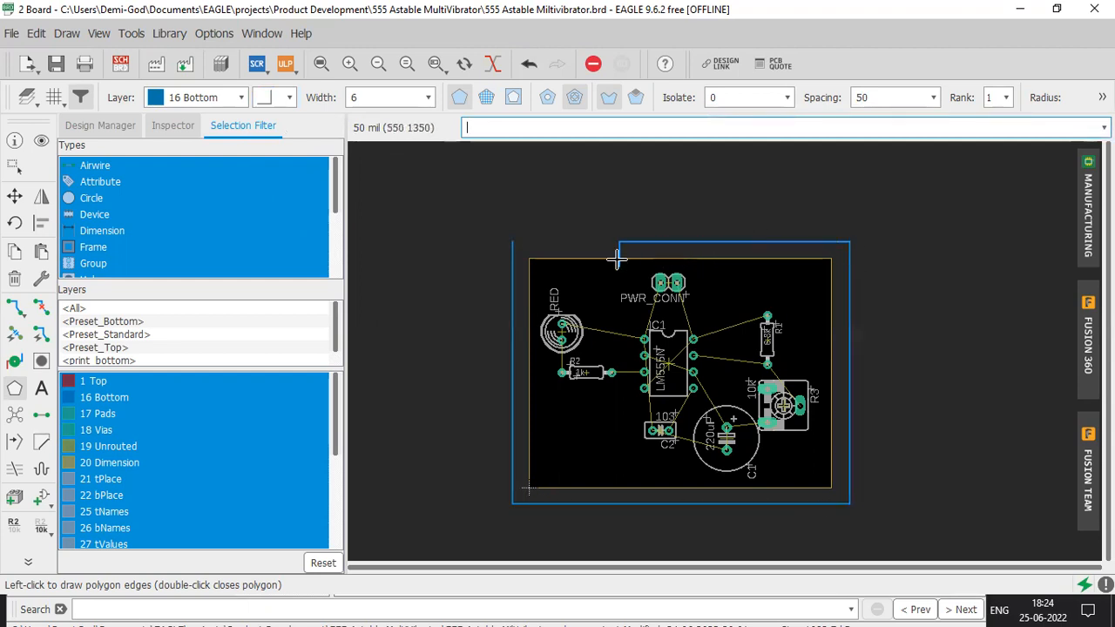
pyautogui.click(513, 241)
pyautogui.scroll(1, 513, 237)
pyautogui.scroll(4, 513, 237)
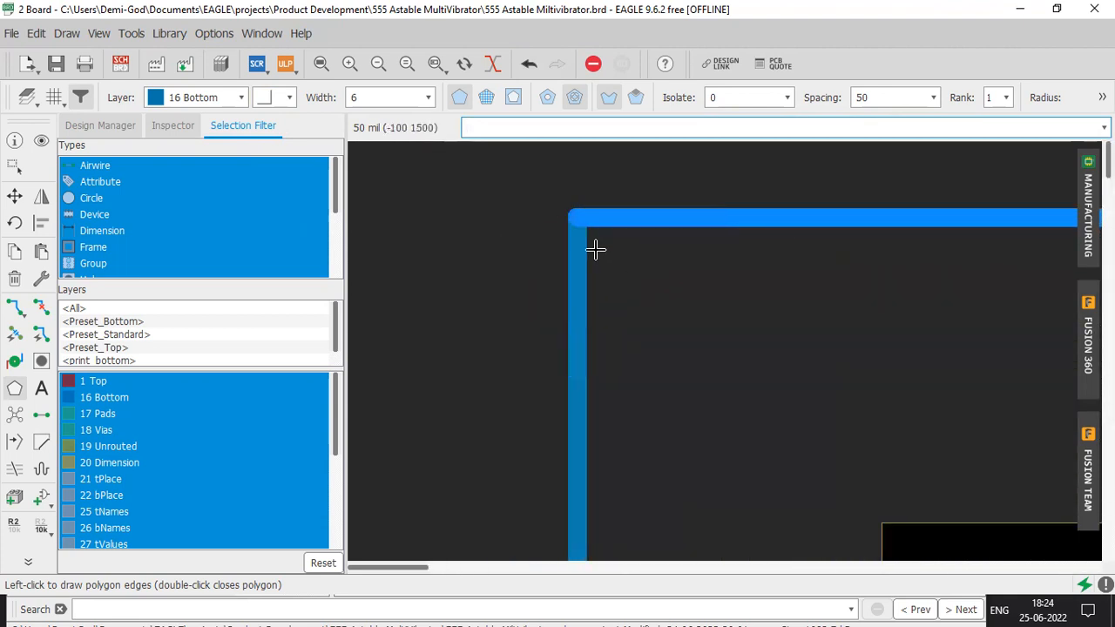
pyautogui.click(580, 224)
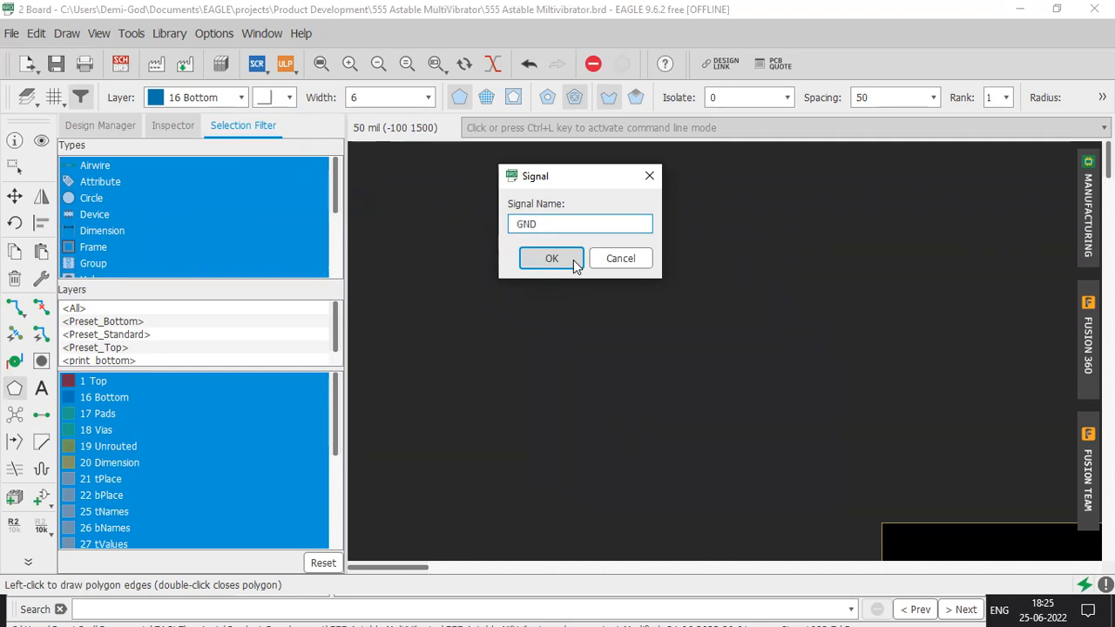
# Assign the signal name GND to the bottom-layer polygon and recalculate the ratsnest to fill it with copper
pyautogui.click(553, 259)
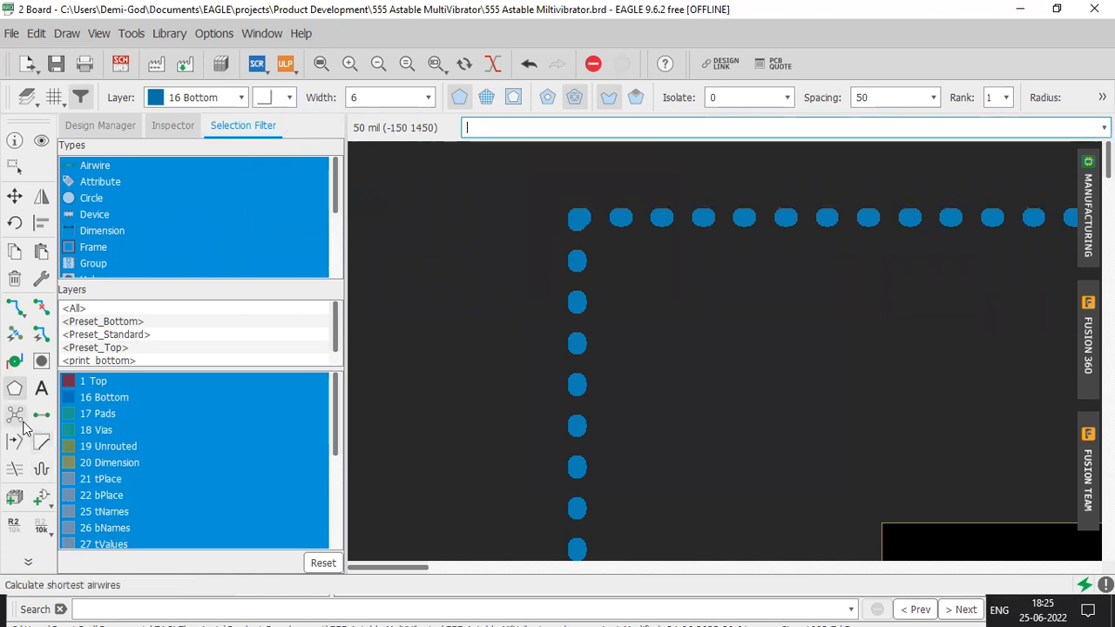
pyautogui.scroll(-6, 891, 513)
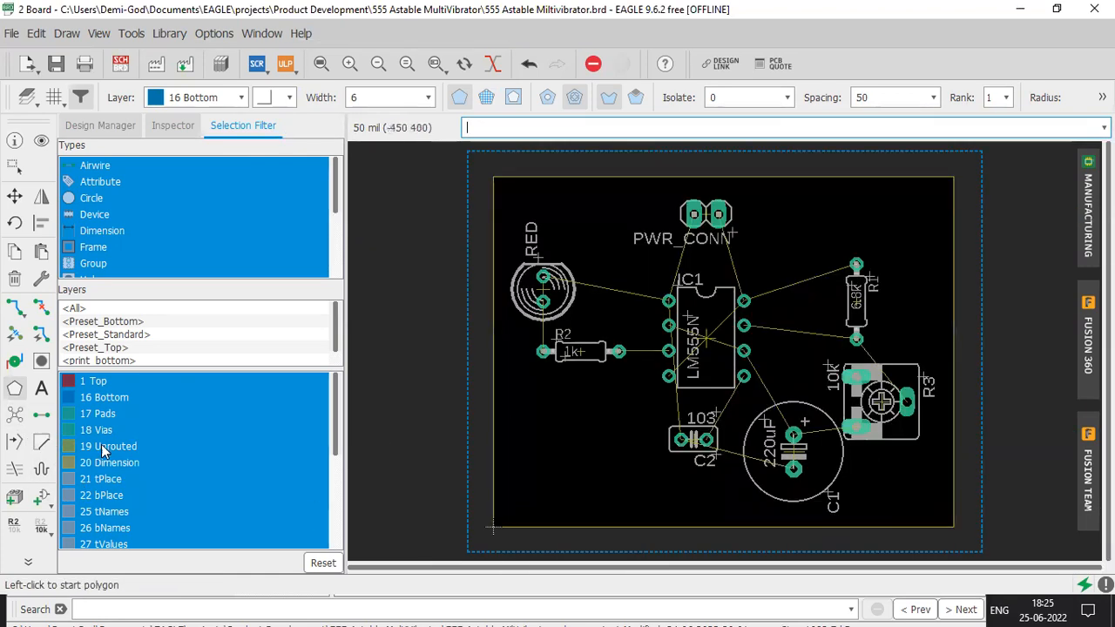
pyautogui.click(16, 417)
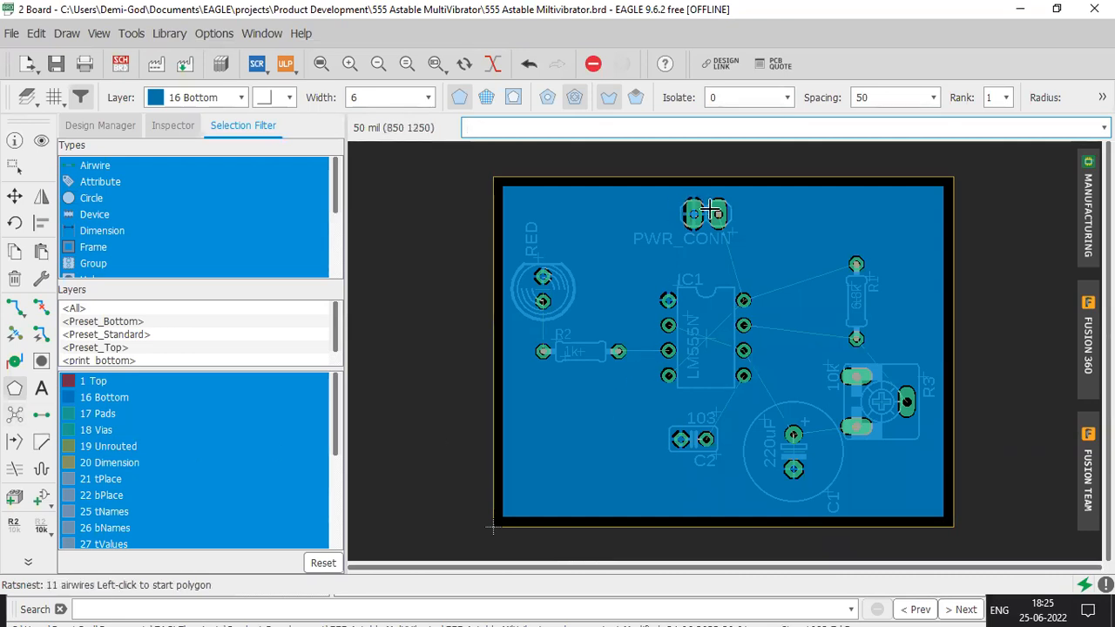
# Examine how the bottom copper pour meets the GND pads of the power connector, RED LED, IC1, C2 and C1
pyautogui.scroll(5, 700, 213)
pyautogui.scroll(-4, 697, 250)
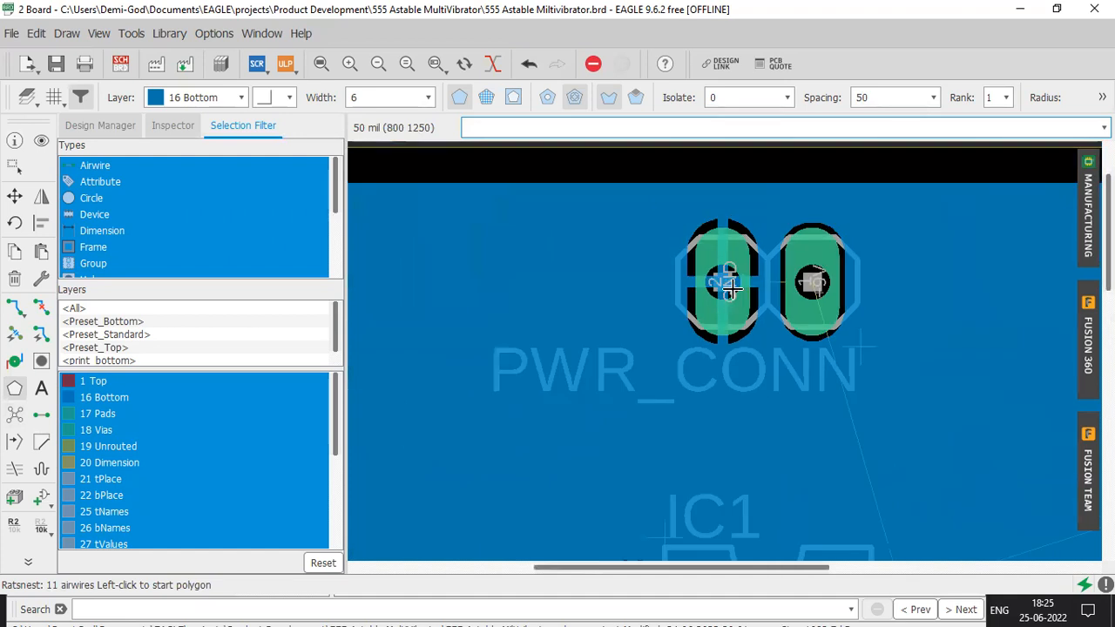
pyautogui.scroll(3, 847, 416)
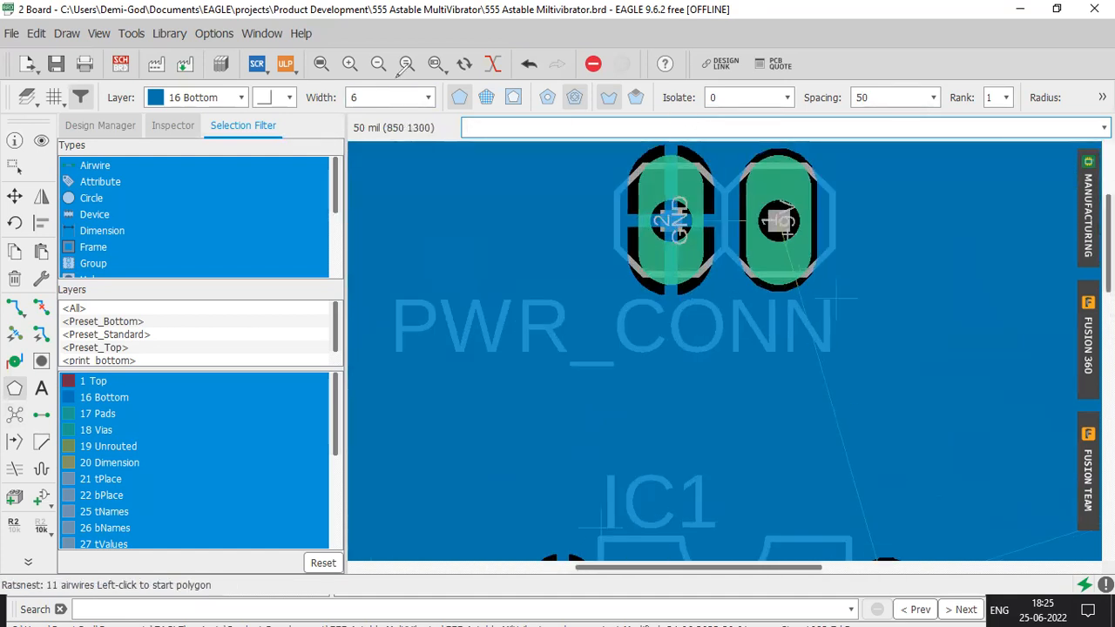
pyautogui.moveTo(645, 163)
pyautogui.mouseDown()
pyautogui.moveTo(712, 208)
pyautogui.moveTo(697, 157)
pyautogui.mouseUp()
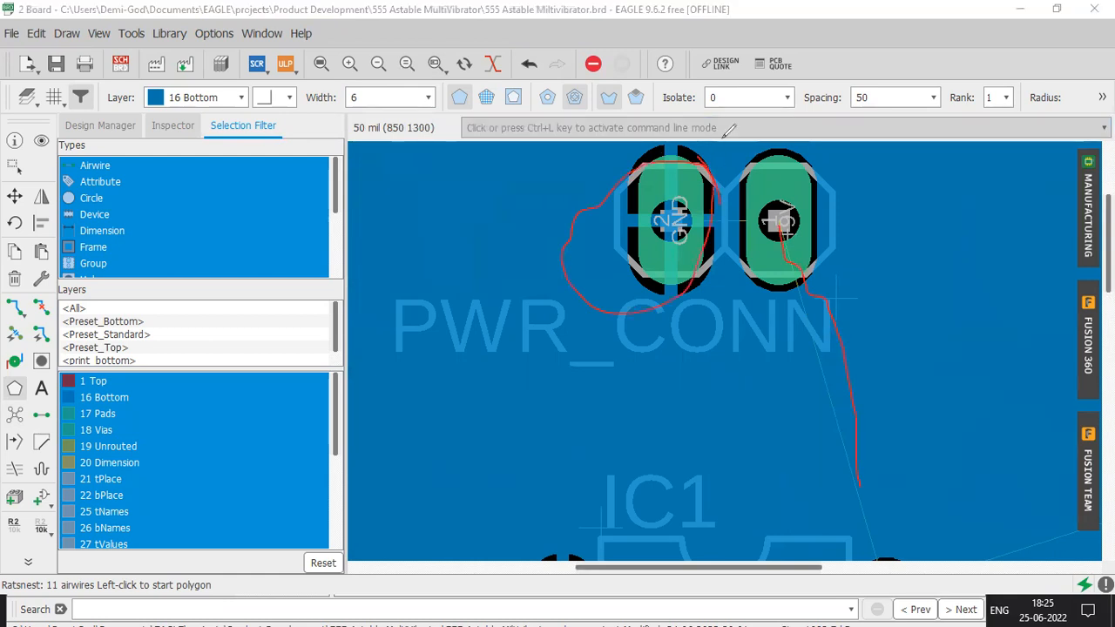
pyautogui.scroll(-3, 781, 287)
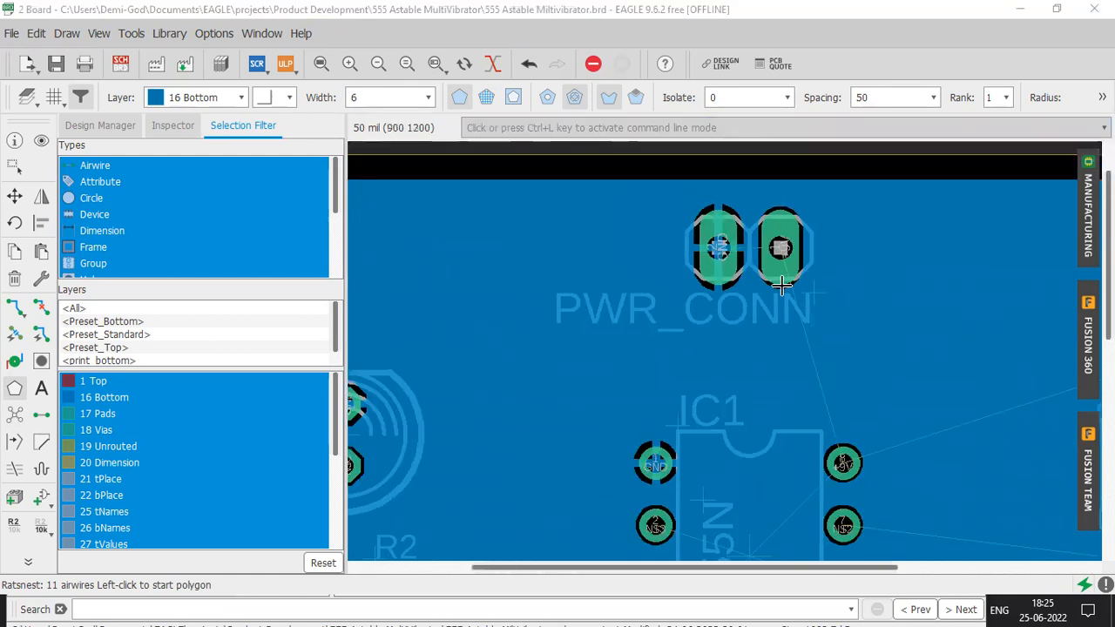
pyautogui.scroll(-3, 627, 404)
pyautogui.scroll(3, 462, 408)
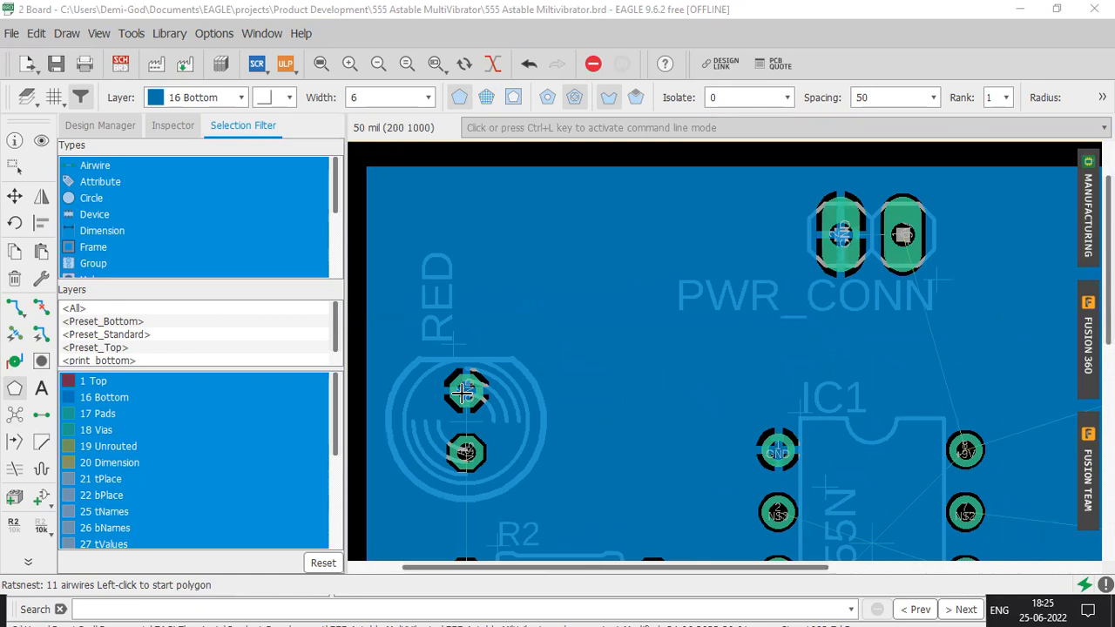
pyautogui.scroll(-4, 605, 457)
pyautogui.scroll(3, 621, 425)
pyautogui.scroll(1, 616, 423)
pyautogui.scroll(-3, 514, 457)
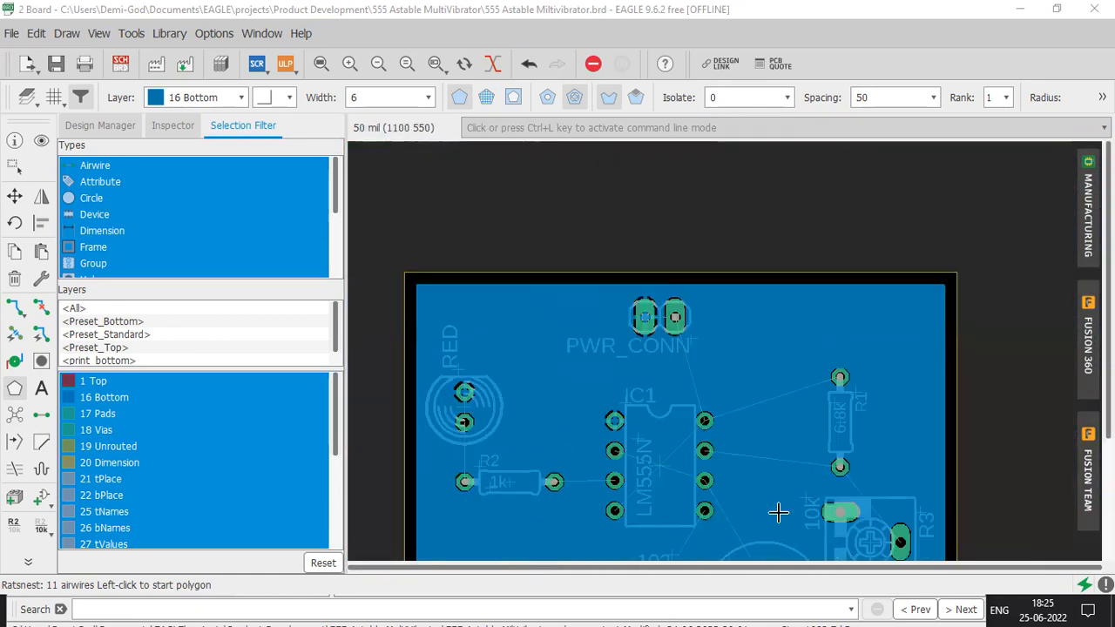
pyautogui.scroll(-2, 778, 512)
pyautogui.hotkey('alt', 'F2')
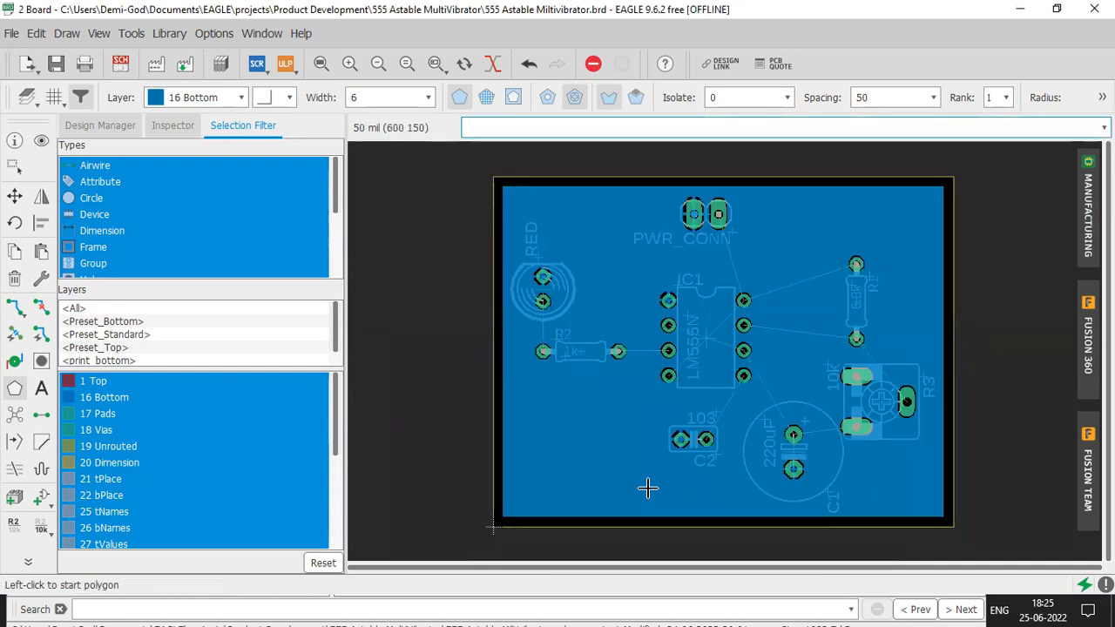
pyautogui.scroll(4, 706, 427)
pyautogui.scroll(-3, 856, 443)
pyautogui.scroll(2, 856, 442)
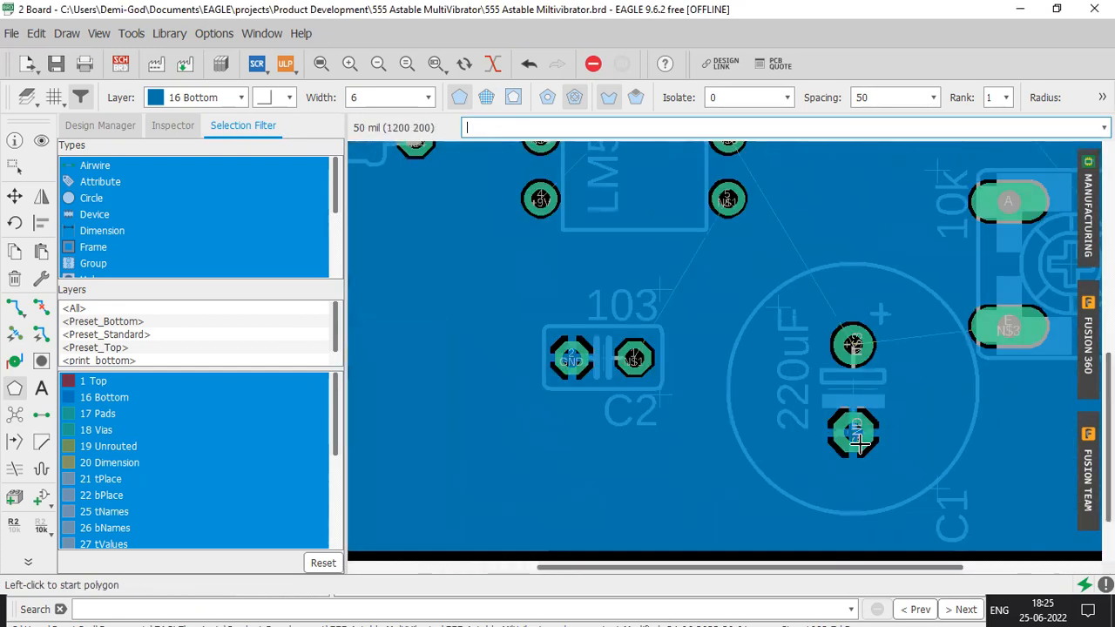
pyautogui.scroll(-3, 849, 435)
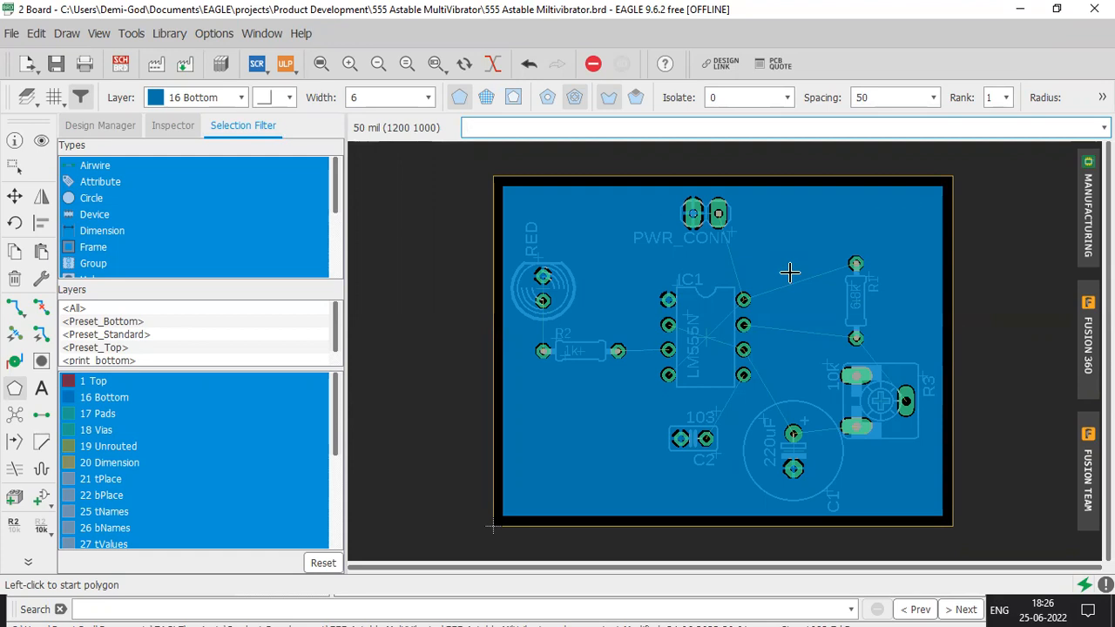
# Review the layer choices for drawing polygons and recalculate the ratsnest
pyautogui.click(12, 388)
pyautogui.click(225, 96)
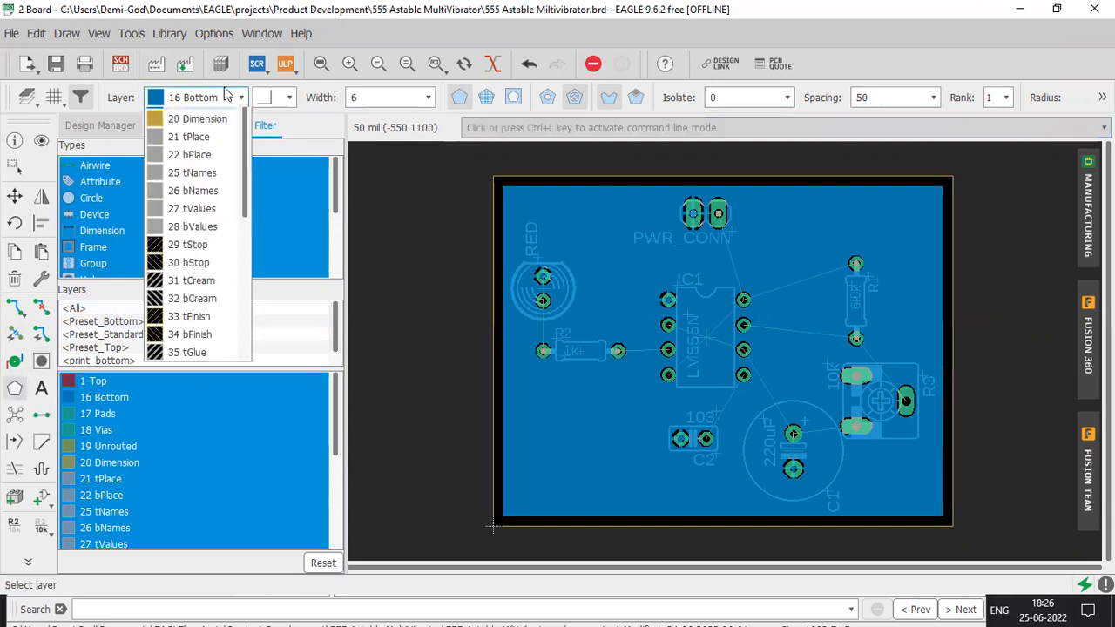
pyautogui.click(207, 133)
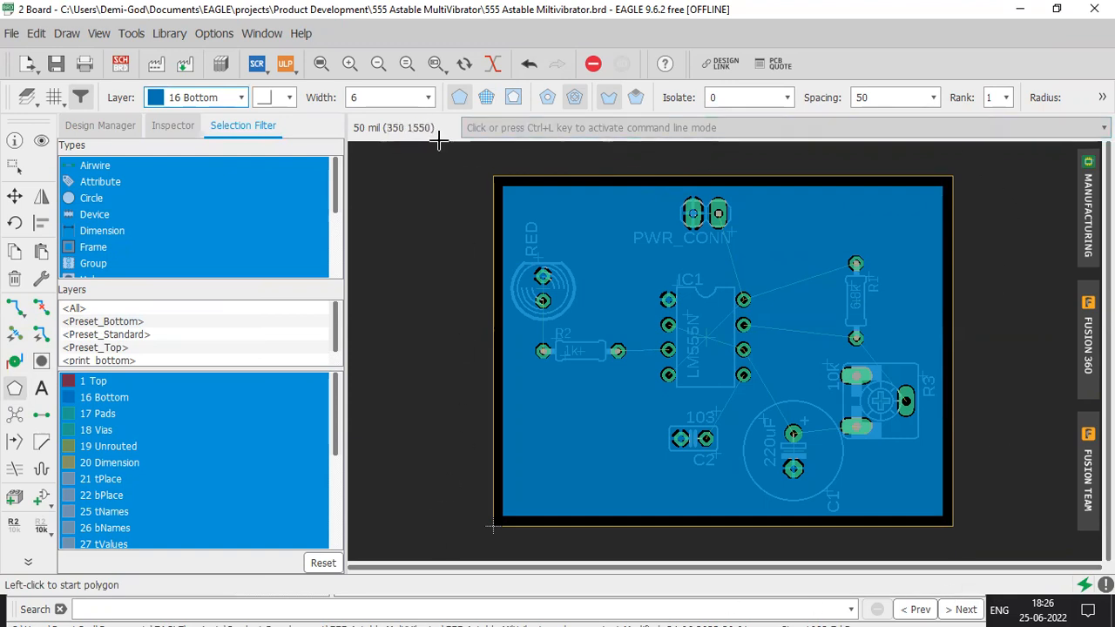
pyautogui.click(14, 418)
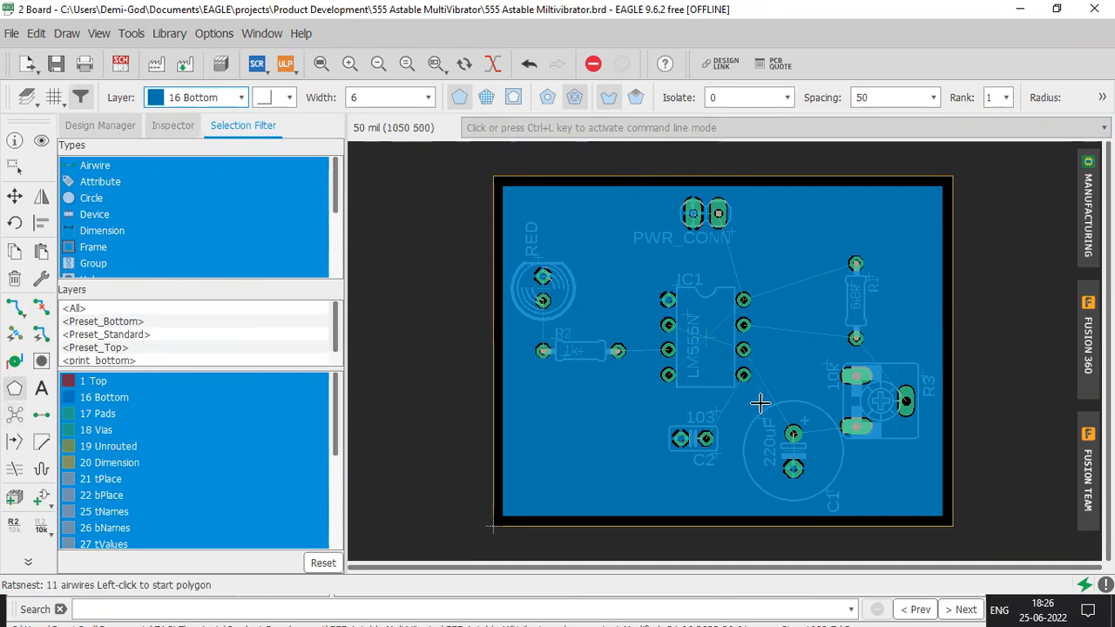
pyautogui.scroll(2, 760, 402)
pyautogui.scroll(-2, 759, 406)
pyautogui.scroll(-1, 759, 407)
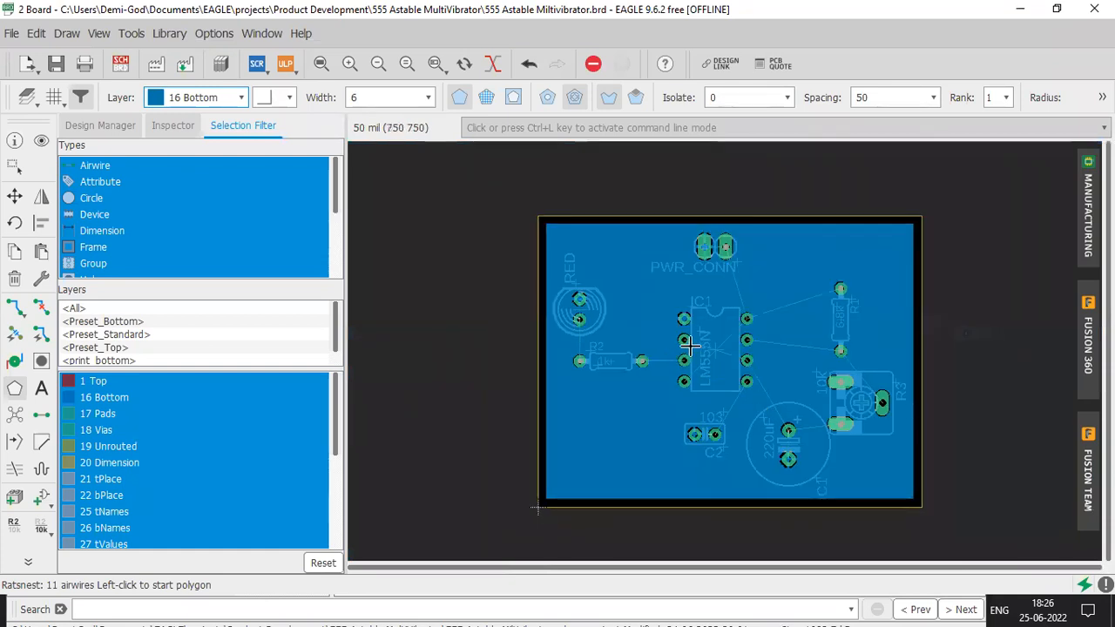
# Turn on the board grid display with the line style
pyautogui.click(51, 100)
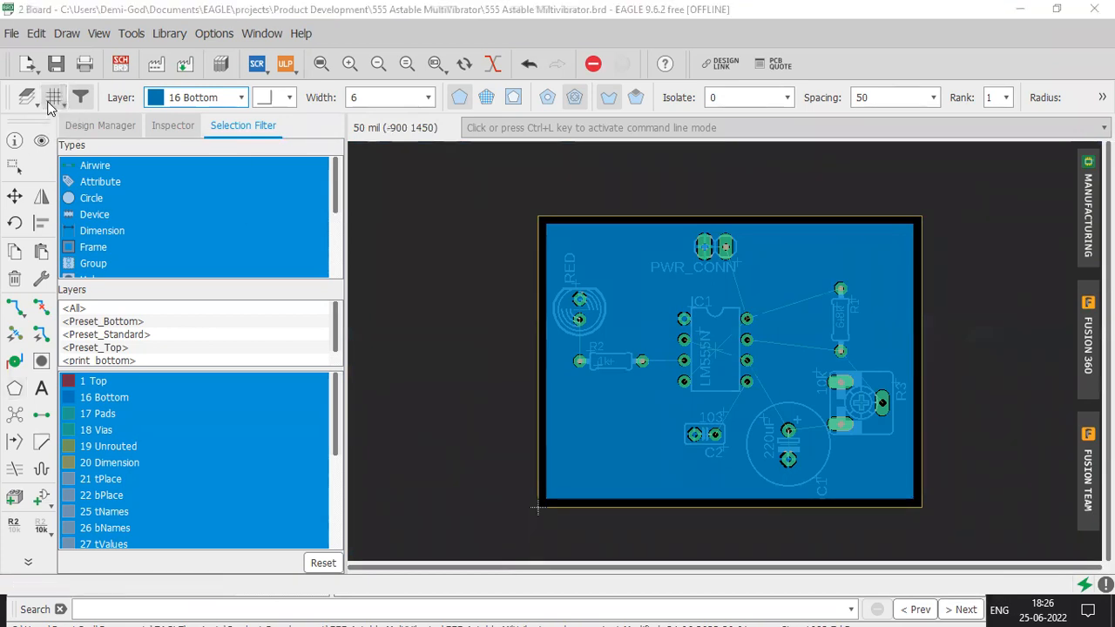
pyautogui.click(34, 68)
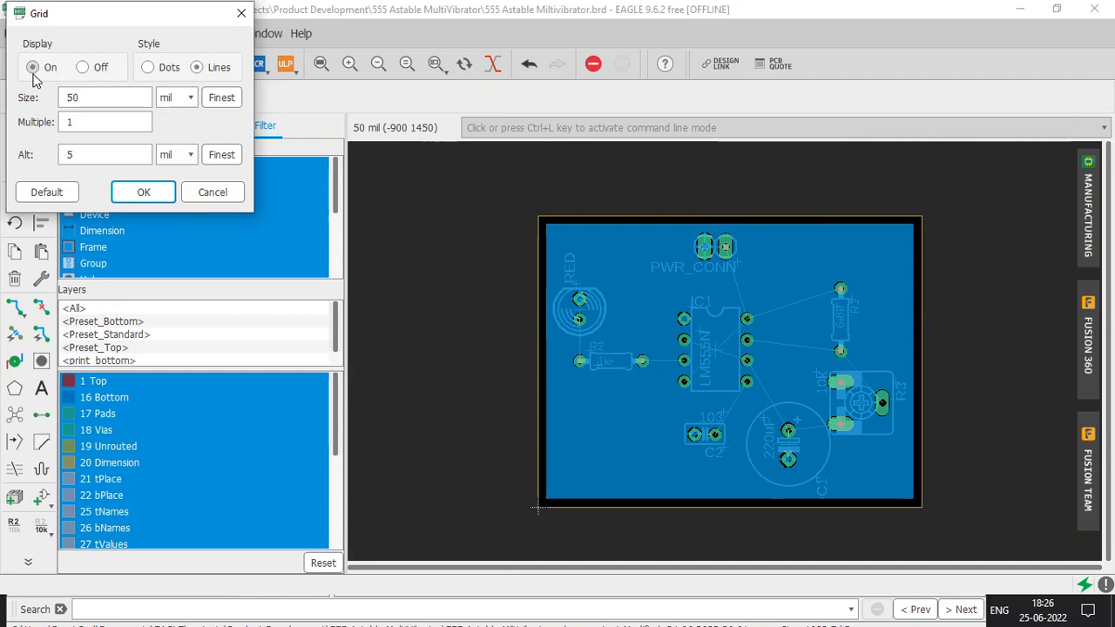
pyautogui.click(131, 193)
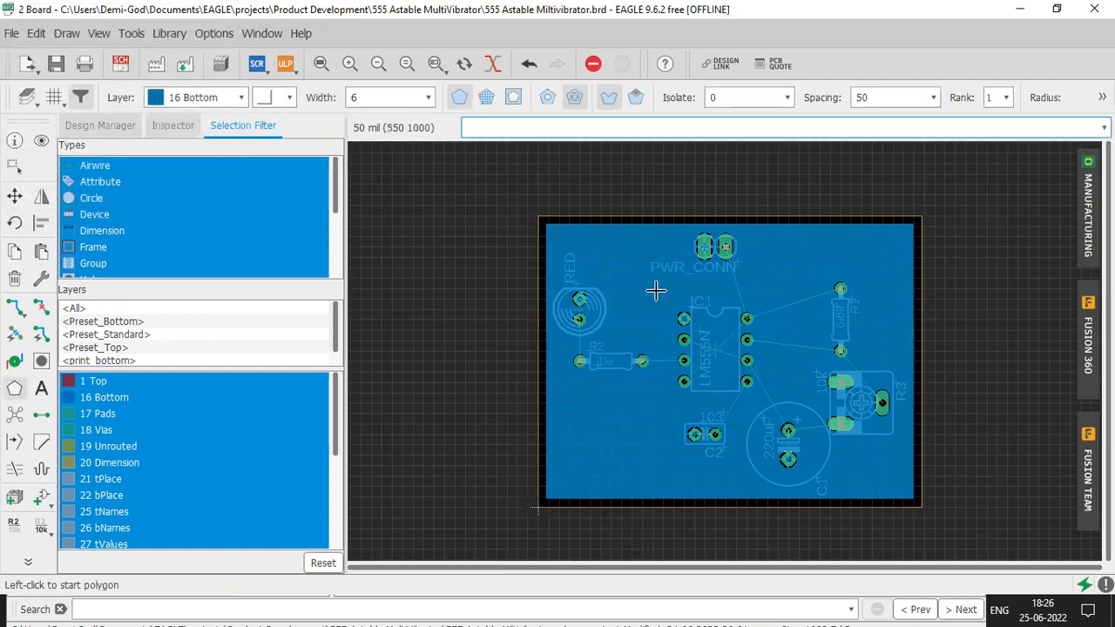
pyautogui.scroll(2, 652, 288)
pyautogui.scroll(-4, 653, 288)
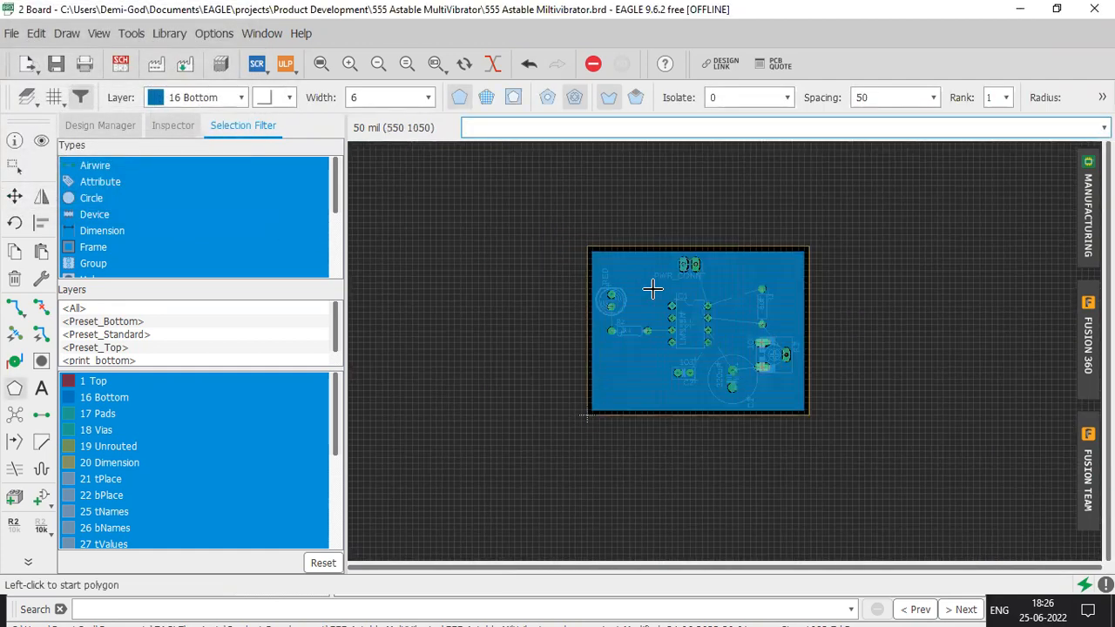
pyautogui.scroll(2, 754, 401)
pyautogui.scroll(4, 754, 401)
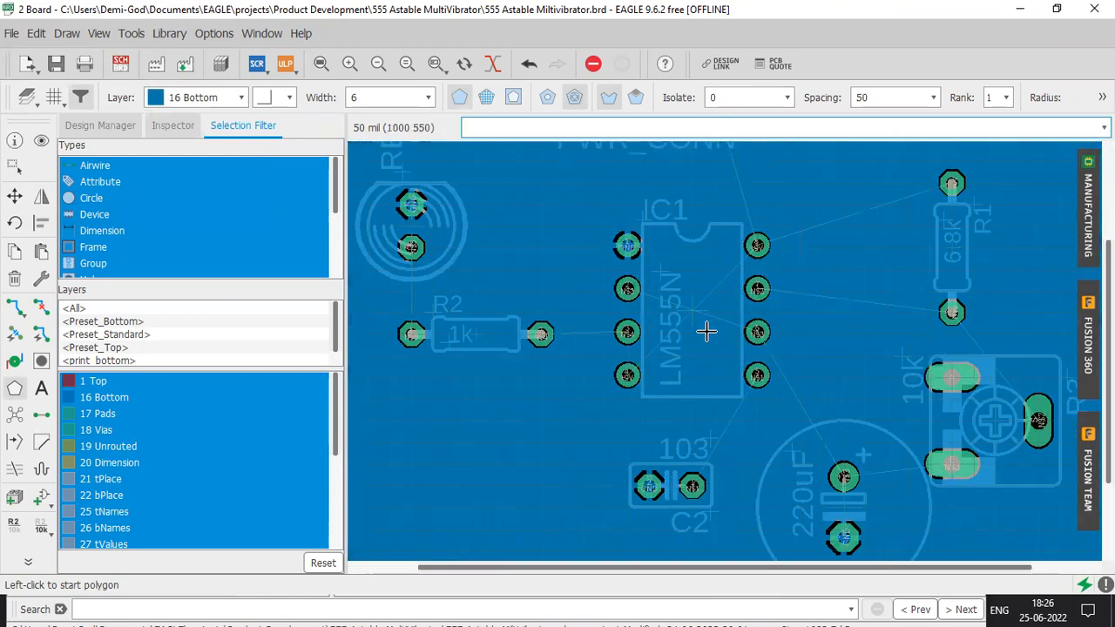
# Change the board grid style to dots
pyautogui.scroll(-2, 723, 349)
pyautogui.click(49, 99)
pyautogui.click(147, 67)
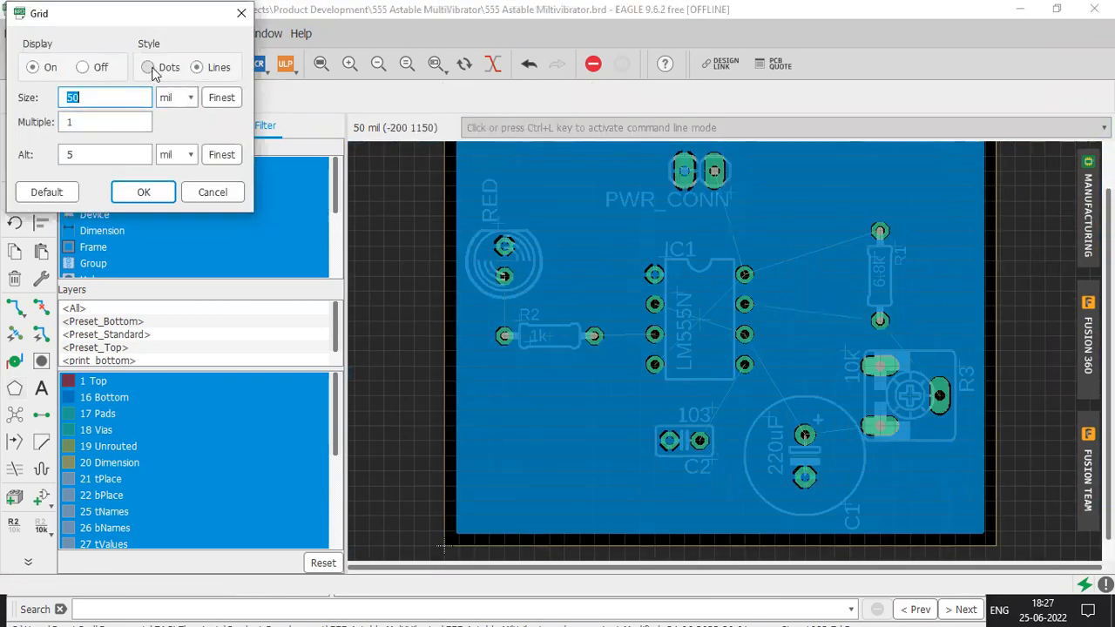
pyautogui.click(144, 192)
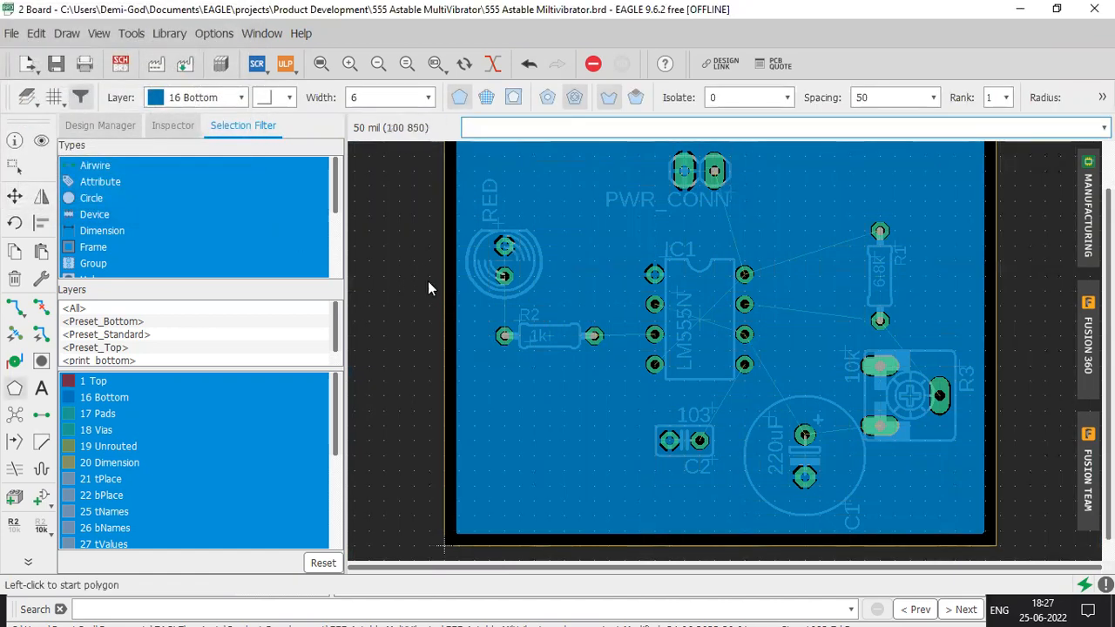
# Shift IC1 by one grid step and return it to its original position
pyautogui.click(697, 319)
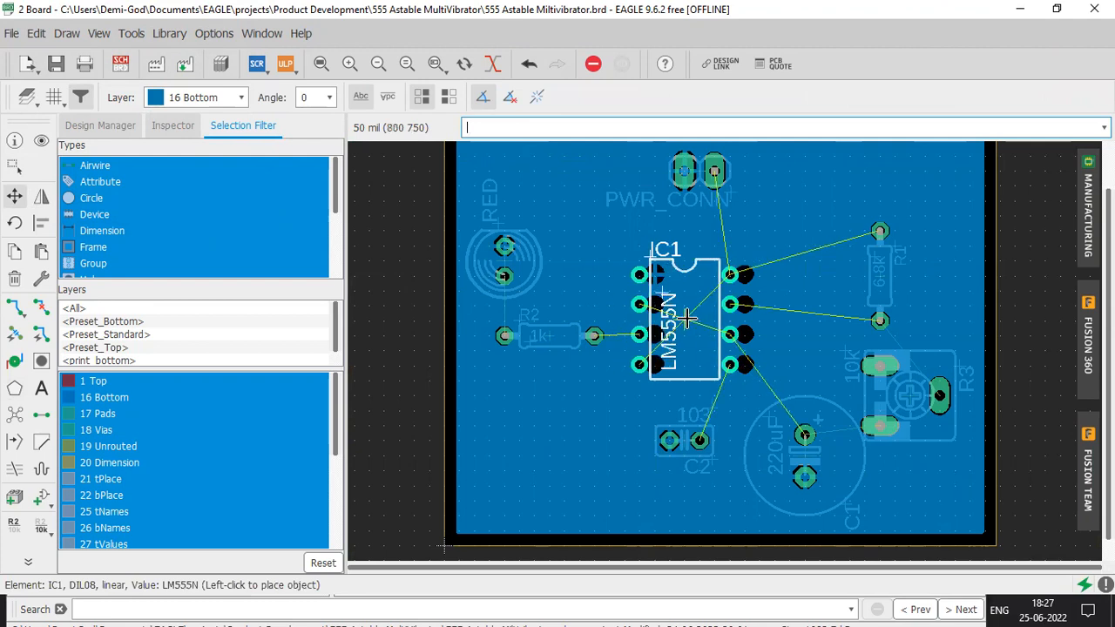
pyautogui.click(703, 321)
pyautogui.press('super')
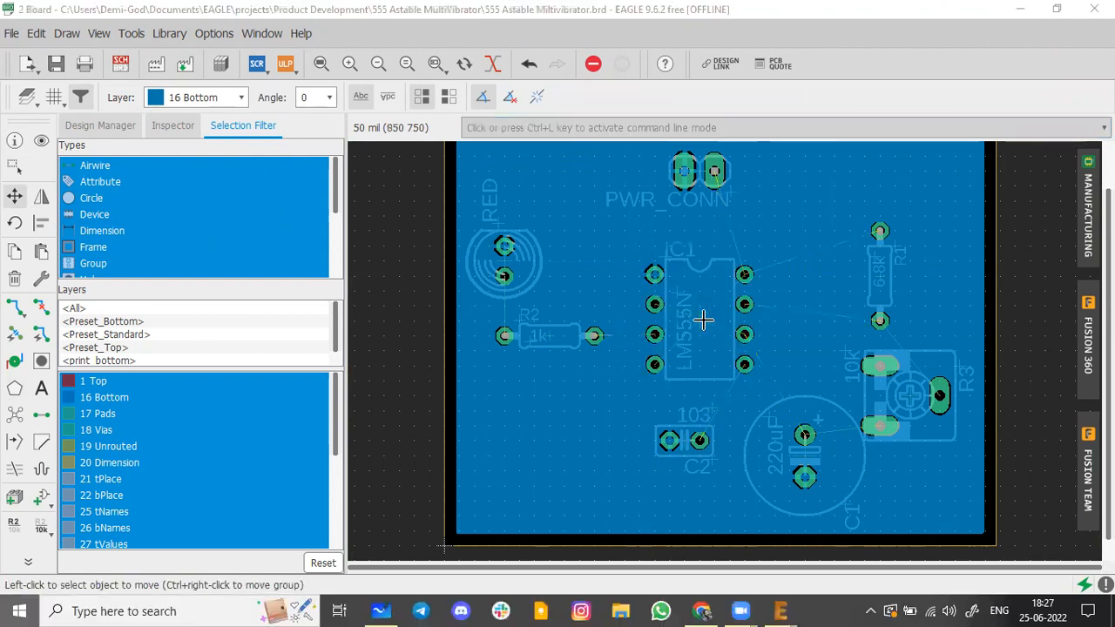
pyautogui.write('eagle')
pyautogui.press('Return')
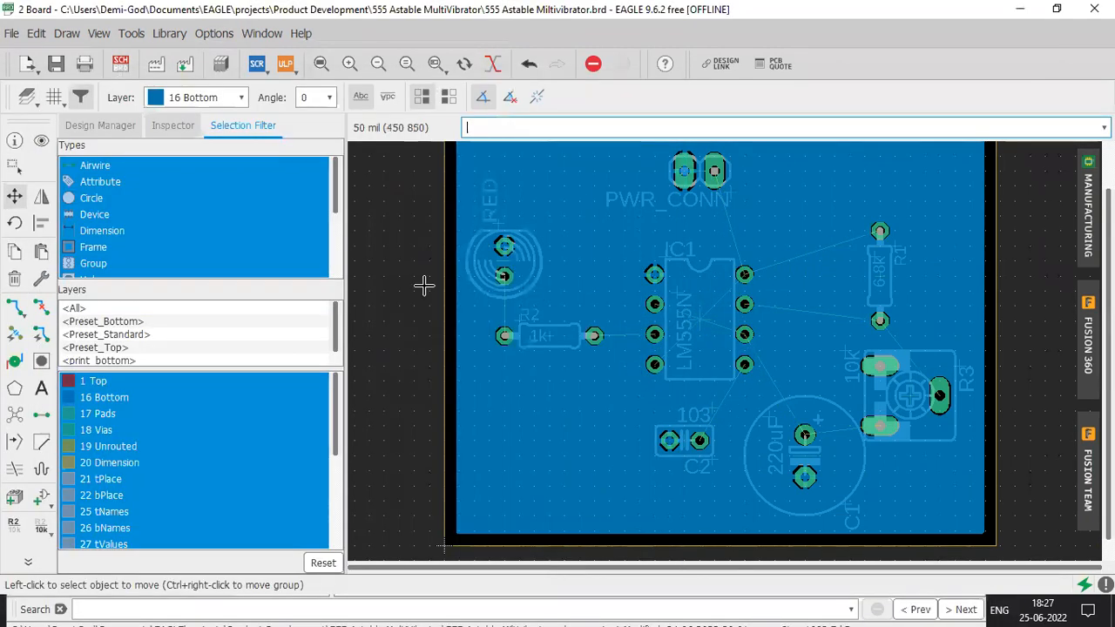
# Review the grid settings for the grid size and its unit
pyautogui.click(50, 99)
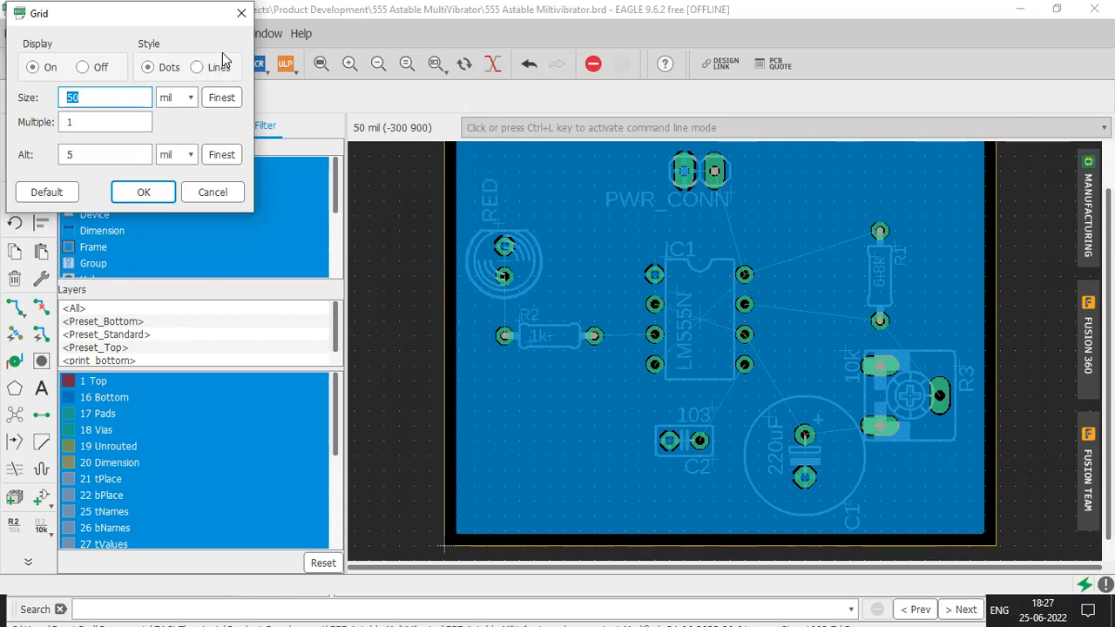
pyautogui.click(241, 13)
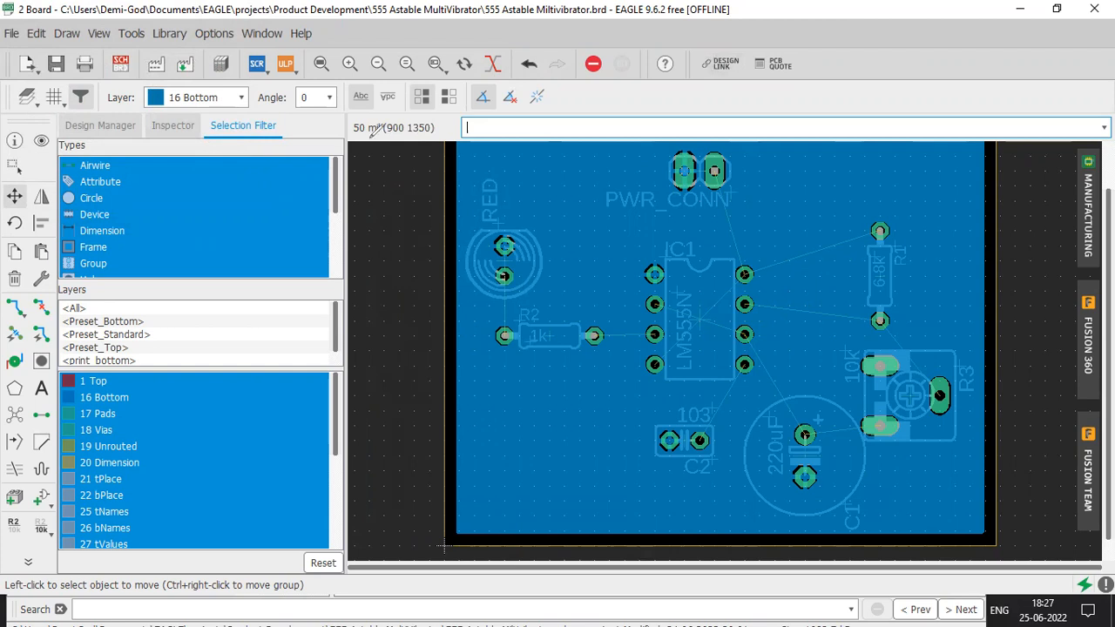
pyautogui.moveTo(376, 110); pyautogui.dragTo(373, 112)
pyautogui.moveTo(371, 132); pyautogui.dragTo(372, 160)
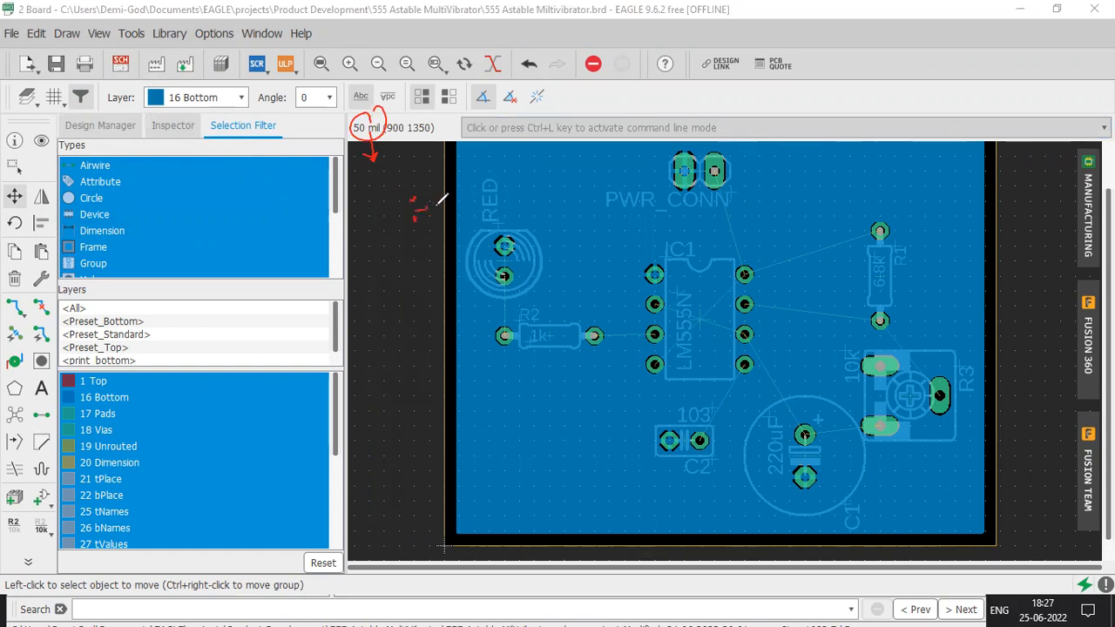
pyautogui.moveTo(391, 440); pyautogui.dragTo(434, 470)
pyautogui.click(426, 416)
pyautogui.moveTo(457, 416); pyautogui.dragTo(462, 469)
pyautogui.moveTo(468, 448); pyautogui.dragTo(514, 426)
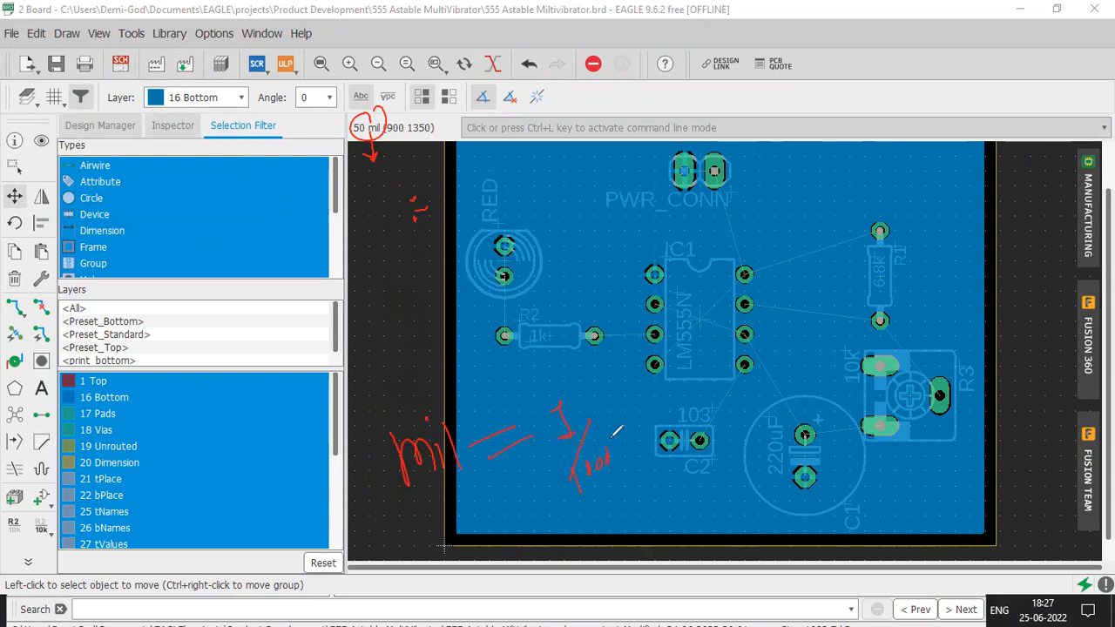
pyautogui.moveTo(620, 429); pyautogui.dragTo(634, 429)
pyautogui.moveTo(585, 506); pyautogui.dragTo(622, 520)
pyautogui.moveTo(575, 526)
pyautogui.mouseDown()
pyautogui.moveTo(515, 542)
pyautogui.moveTo(539, 544)
pyautogui.mouseUp()
pyautogui.moveTo(413, 546)
pyautogui.mouseDown()
pyautogui.moveTo(432, 570)
pyautogui.moveTo(451, 550)
pyautogui.mouseUp()
pyautogui.moveTo(446, 530)
pyautogui.mouseDown()
pyautogui.moveTo(452, 542)
pyautogui.moveTo(474, 521)
pyautogui.mouseUp()
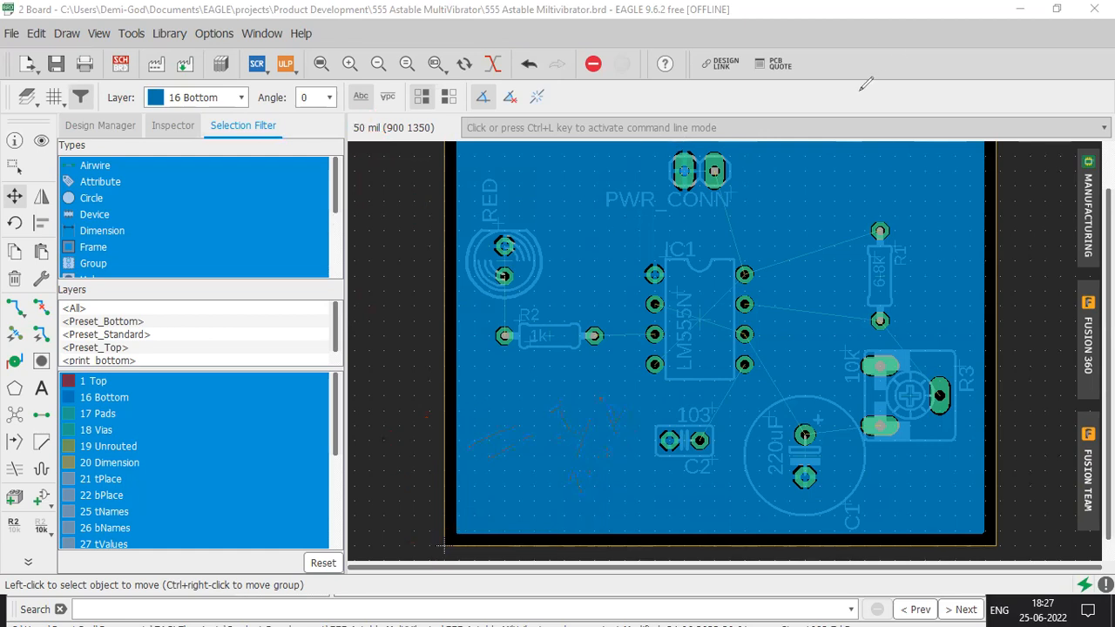
# Switch the units of both the grid size and the alternate grid to mm, giving 1.27 mm and 0.127 mm
pyautogui.click(53, 97)
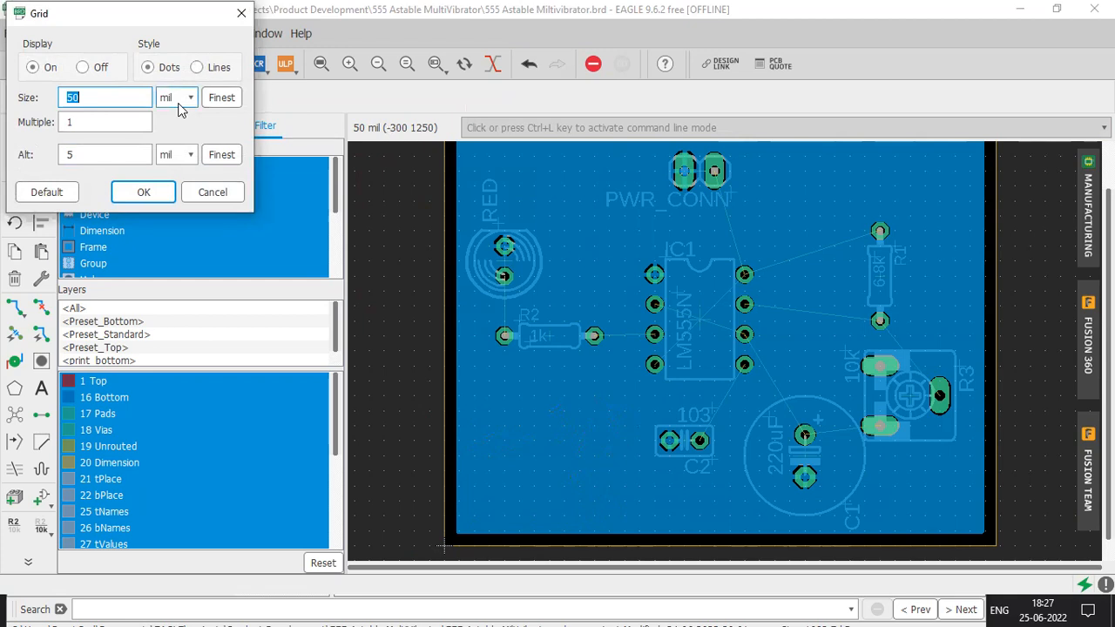
pyautogui.click(241, 13)
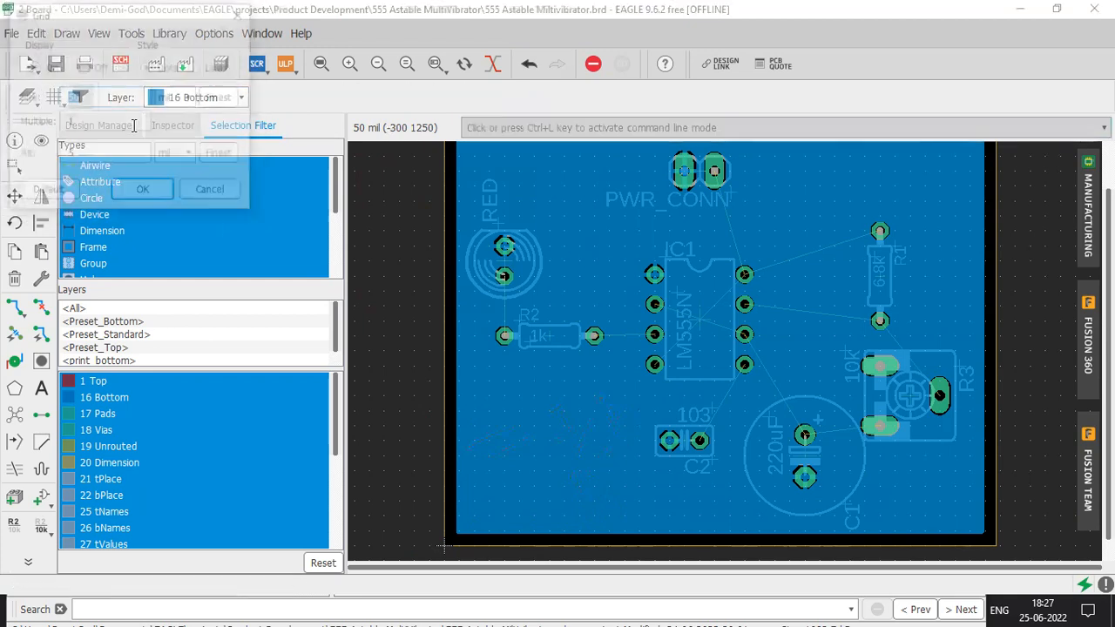
pyautogui.click(185, 100)
pyautogui.click(179, 135)
pyautogui.click(185, 154)
pyautogui.click(178, 187)
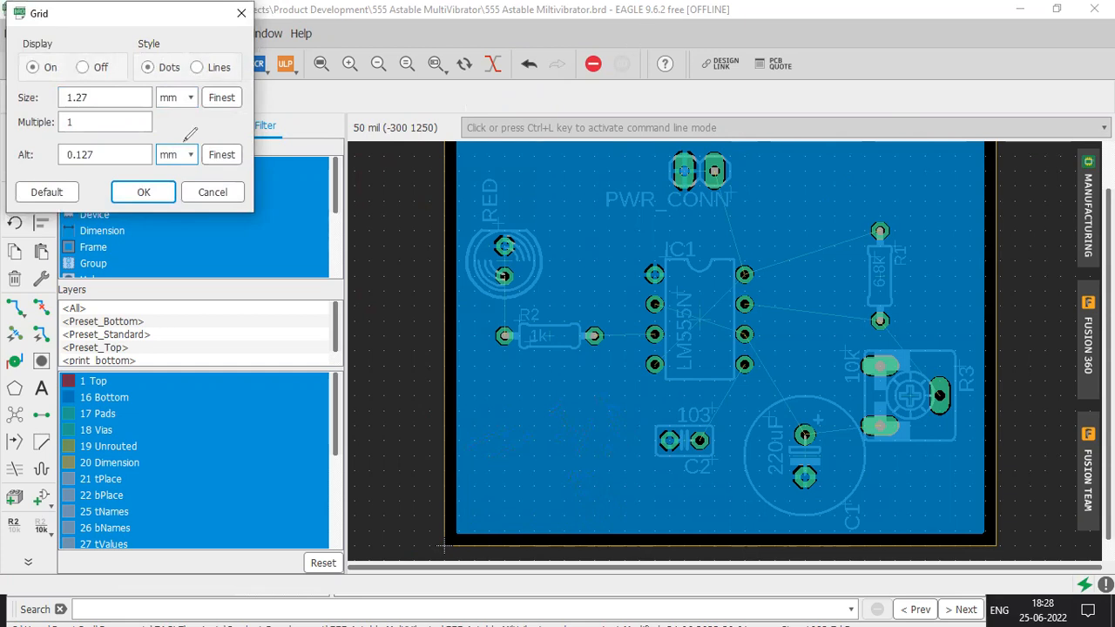
pyautogui.moveTo(94, 89); pyautogui.dragTo(77, 85)
pyautogui.moveTo(102, 148); pyautogui.dragTo(76, 143)
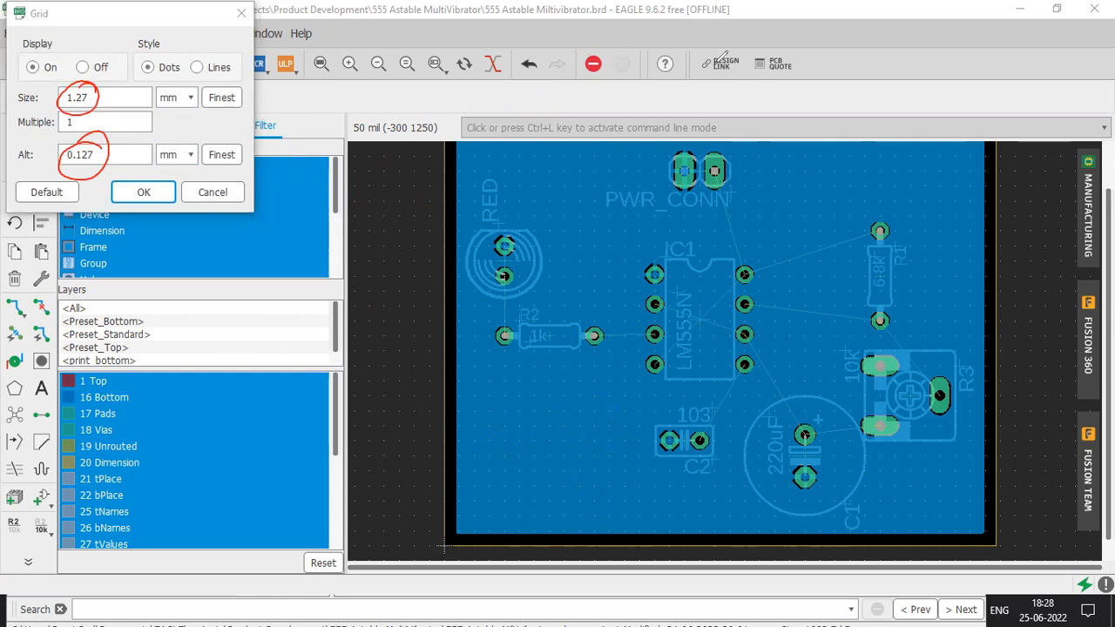
pyautogui.press('Escape')
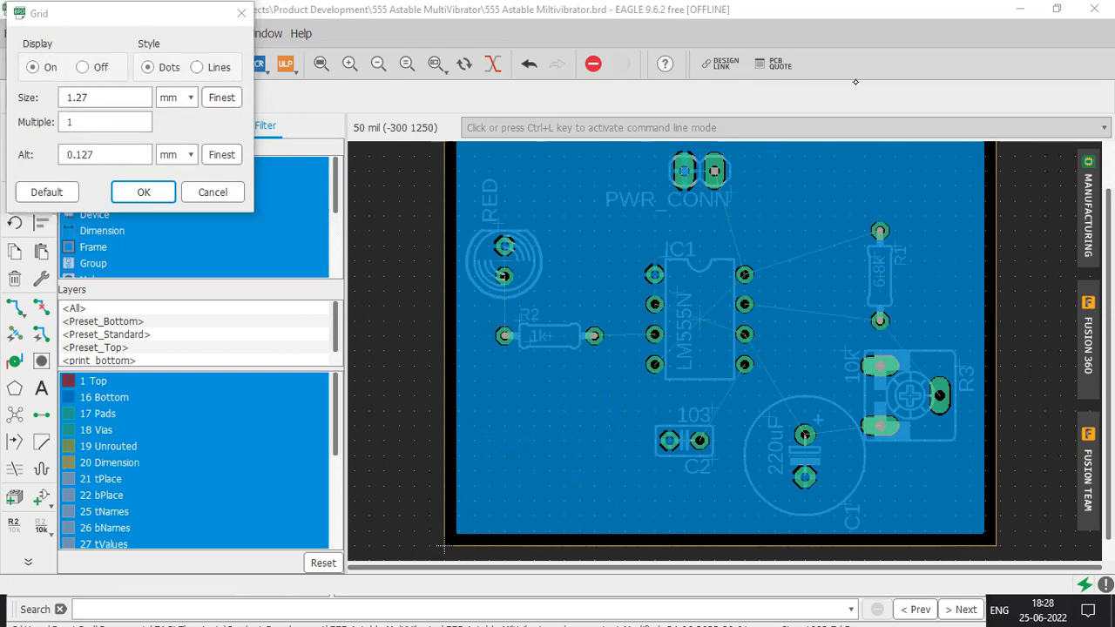
pyautogui.click(143, 191)
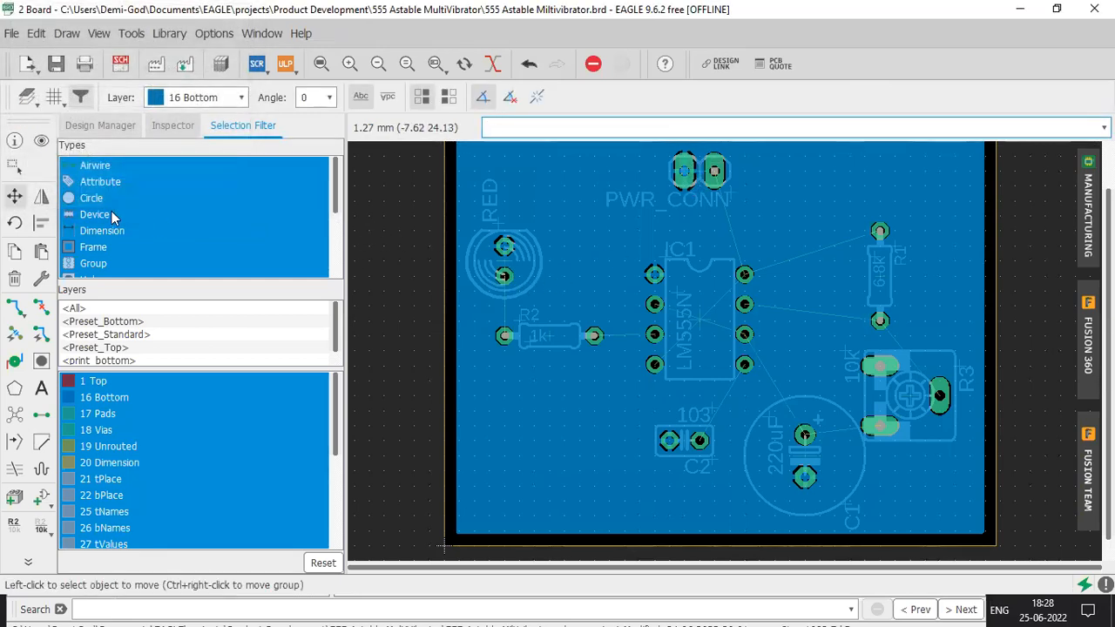
# Move PWR_CONN to the board's lower-left corner with its GND pad centred on the origin
pyautogui.click(700, 173)
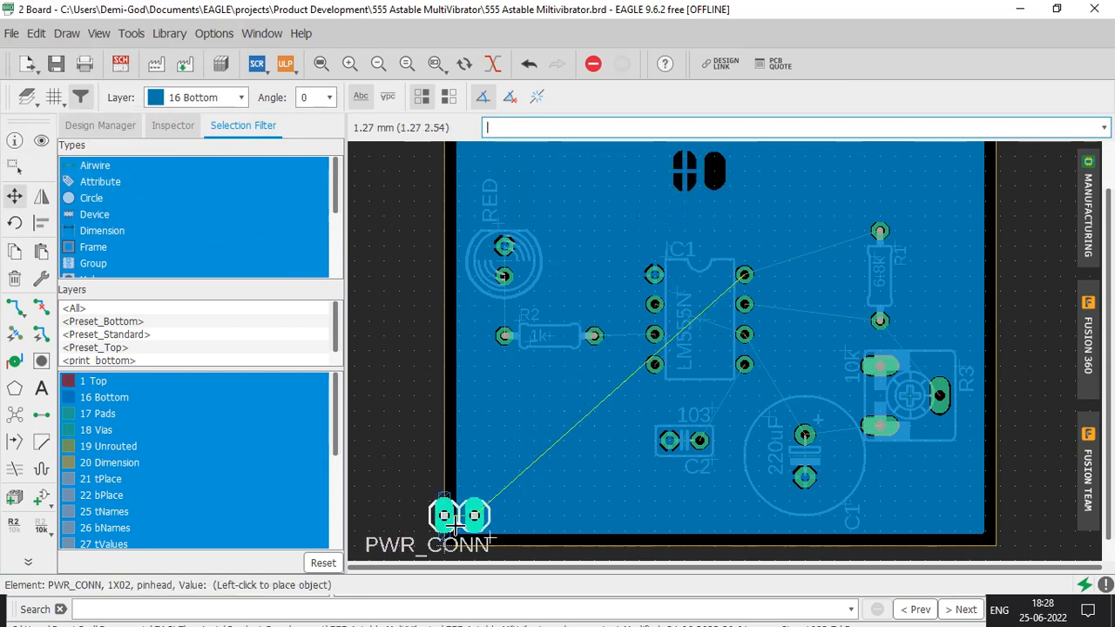
pyautogui.click(459, 546)
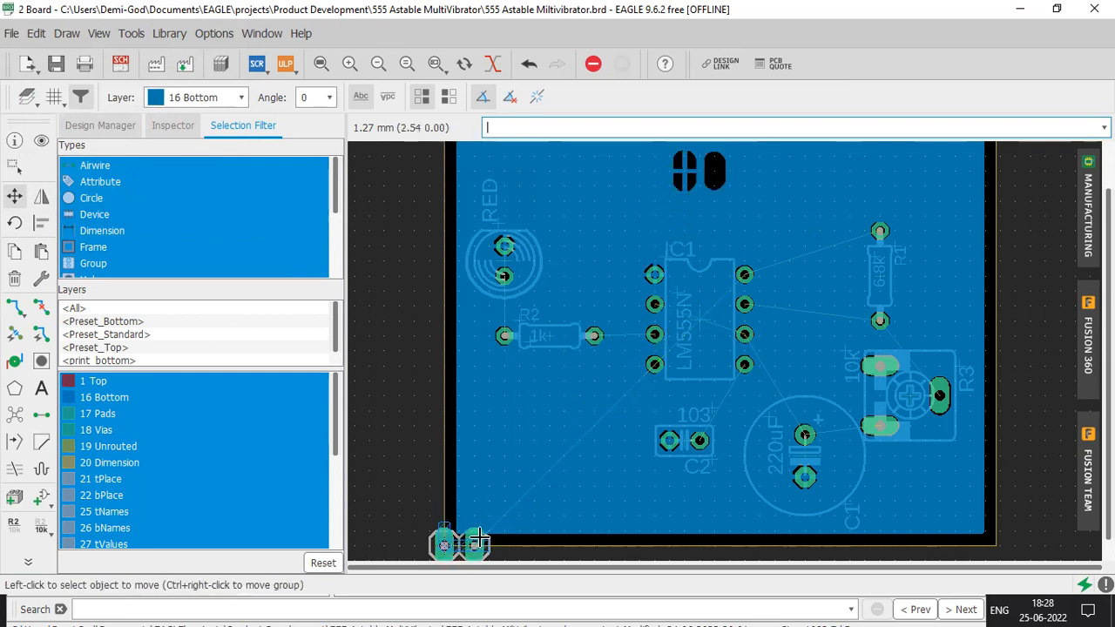
pyautogui.scroll(-1, 612, 502)
pyautogui.scroll(4, 540, 540)
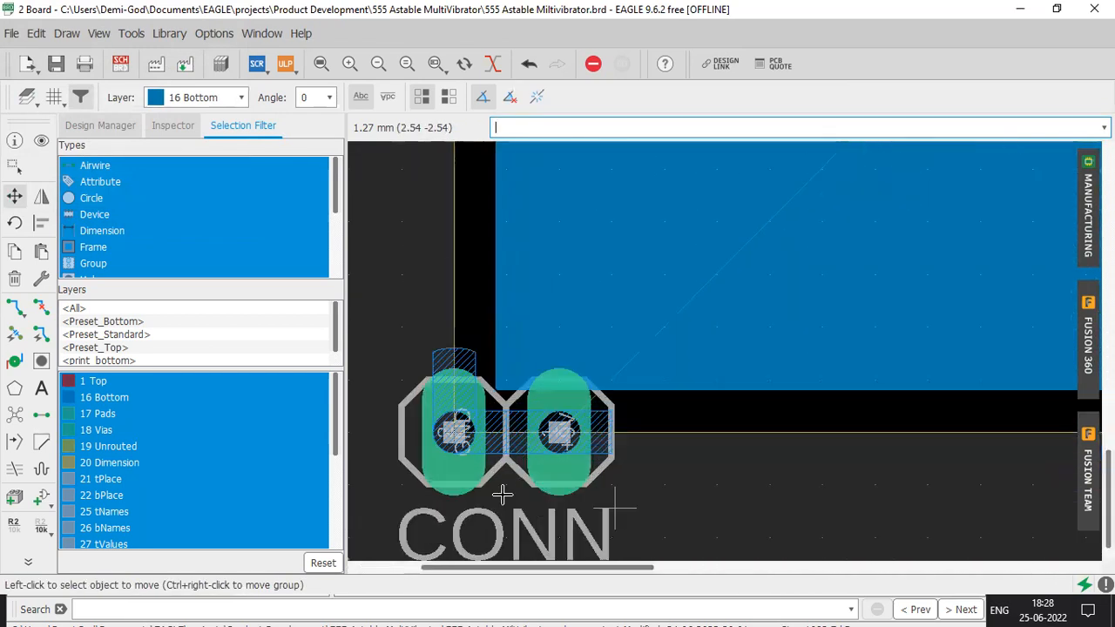
# Move PWR_CONN diagonally into the copper pour area and return its GND pad to the board origin
pyautogui.click(514, 419)
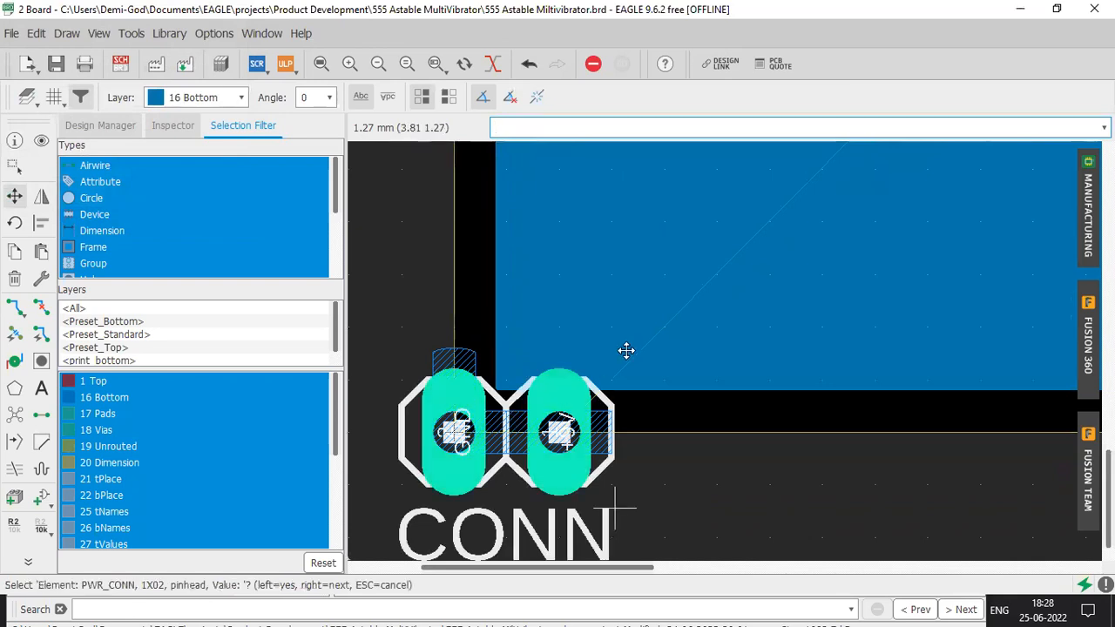
pyautogui.click(664, 308)
pyautogui.click(679, 279)
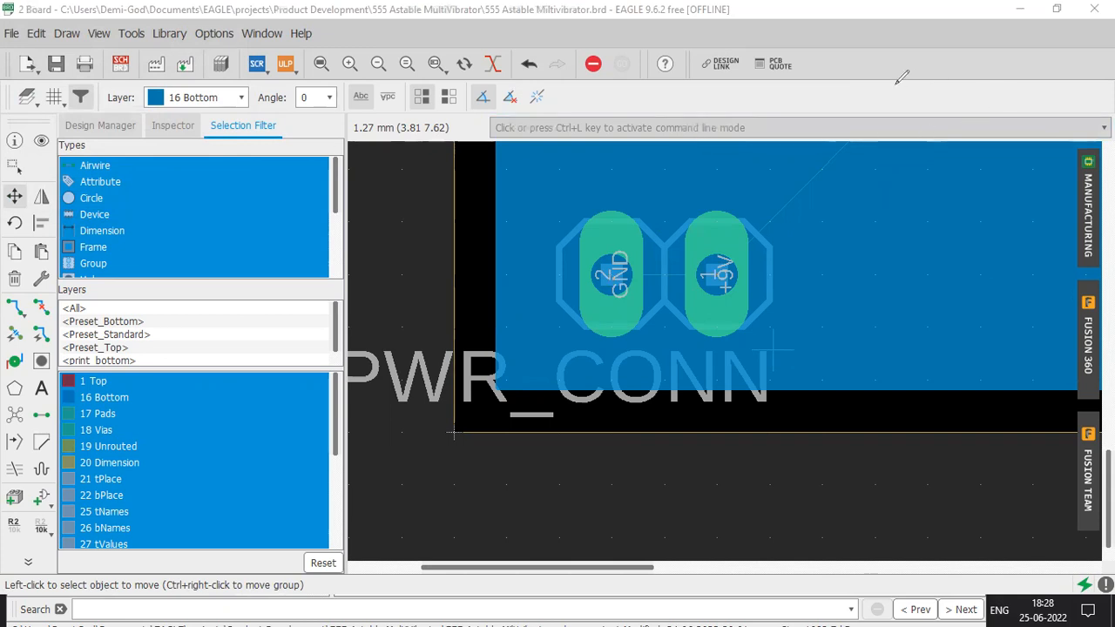
pyautogui.click(858, 78)
pyautogui.moveTo(676, 268); pyautogui.dragTo(521, 445)
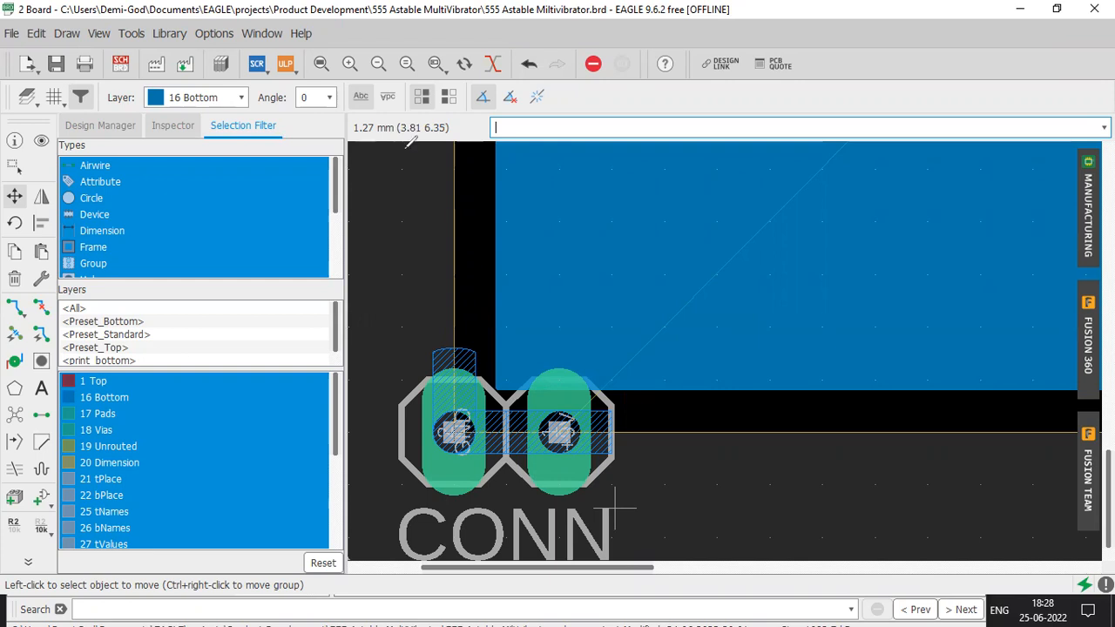
# Switch the units of both the grid size and the alternate grid to inch, giving a 0.05 inch grid
pyautogui.moveTo(402, 154); pyautogui.dragTo(415, 140)
pyautogui.moveTo(337, 166)
pyautogui.mouseDown()
pyautogui.moveTo(373, 99)
pyautogui.moveTo(427, 158)
pyautogui.mouseUp()
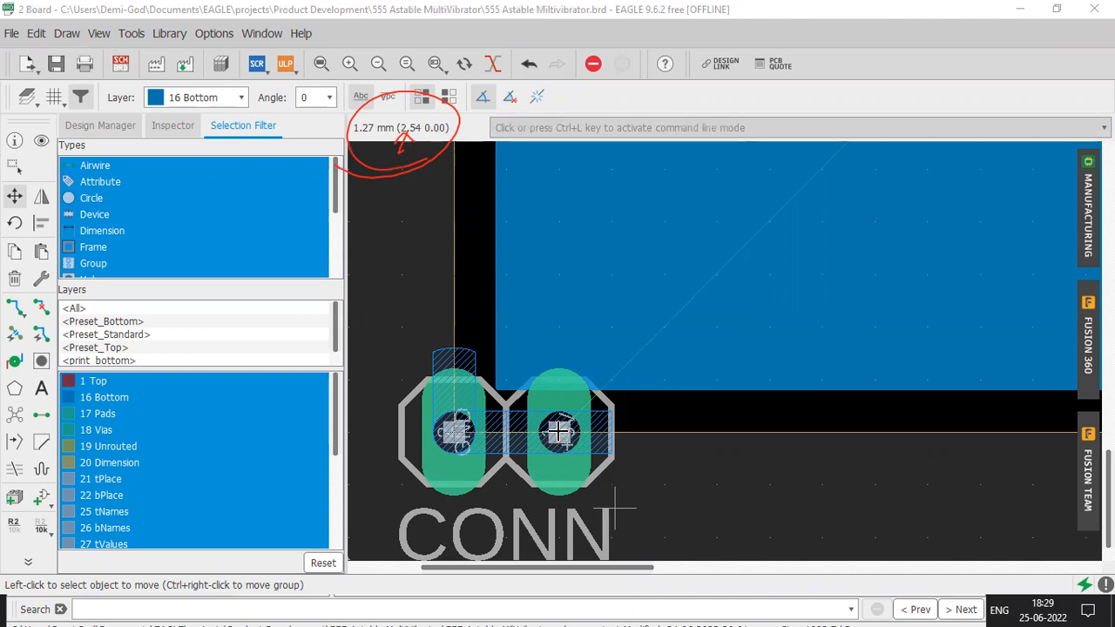
pyautogui.click(54, 97)
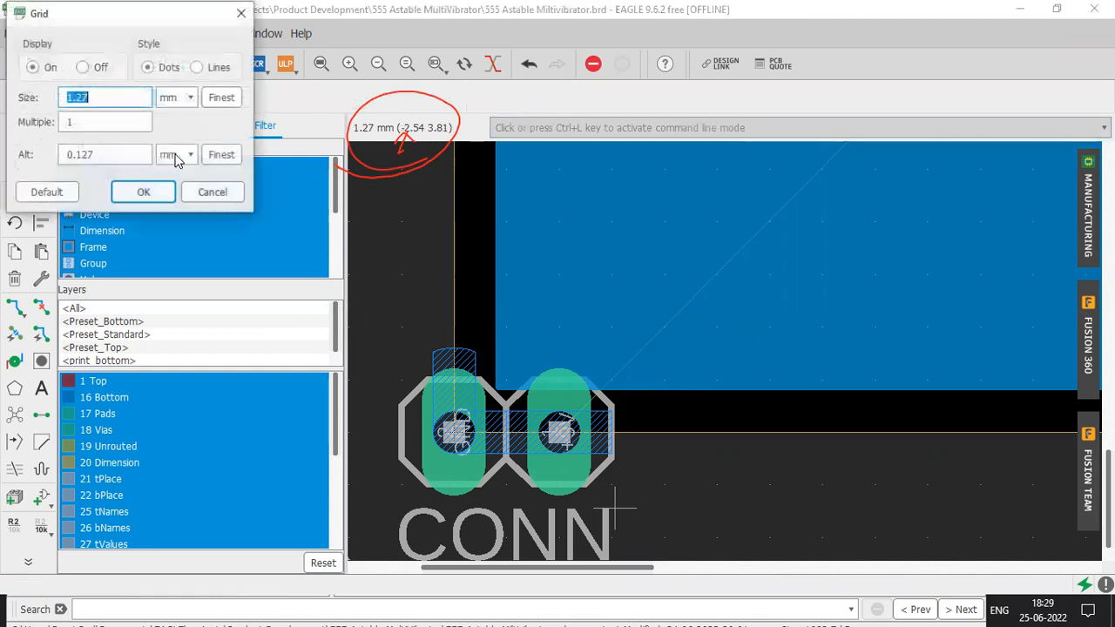
pyautogui.click(178, 99)
pyautogui.click(170, 148)
pyautogui.click(177, 155)
pyautogui.click(184, 103)
pyautogui.click(179, 138)
pyautogui.click(177, 97)
pyautogui.click(176, 148)
pyautogui.click(177, 155)
pyautogui.click(177, 206)
pyautogui.click(148, 194)
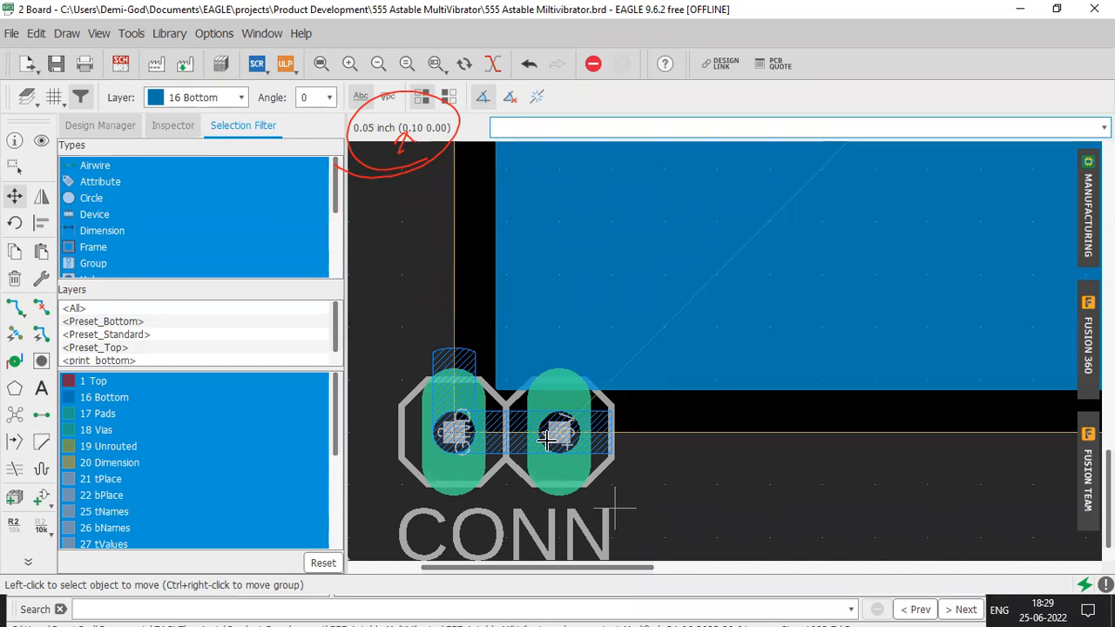
pyautogui.scroll(-5, 546, 440)
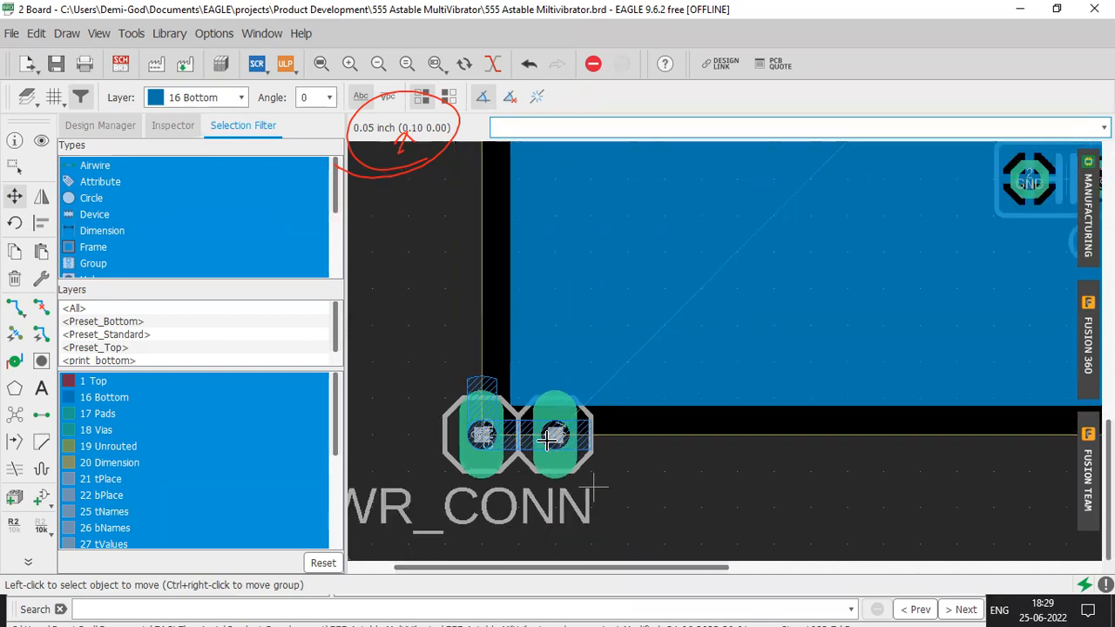
# Move PWR_CONN from the board origin to just above IC1, near the board's upper edge
pyautogui.click(14, 196)
pyautogui.click(532, 439)
pyautogui.click(649, 424)
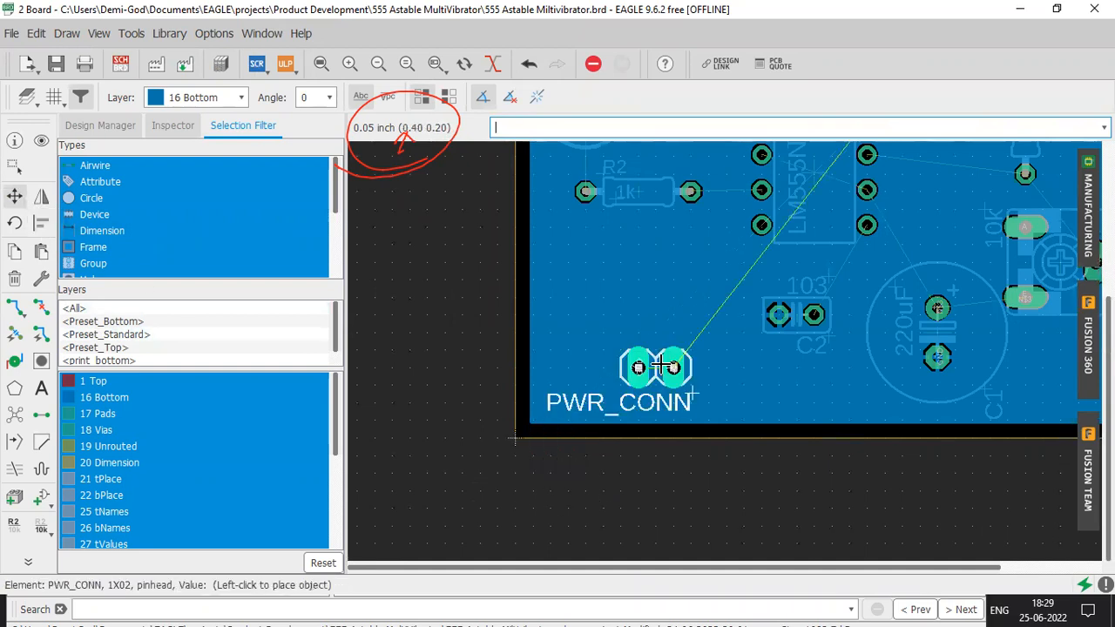
pyautogui.scroll(-3, 712, 304)
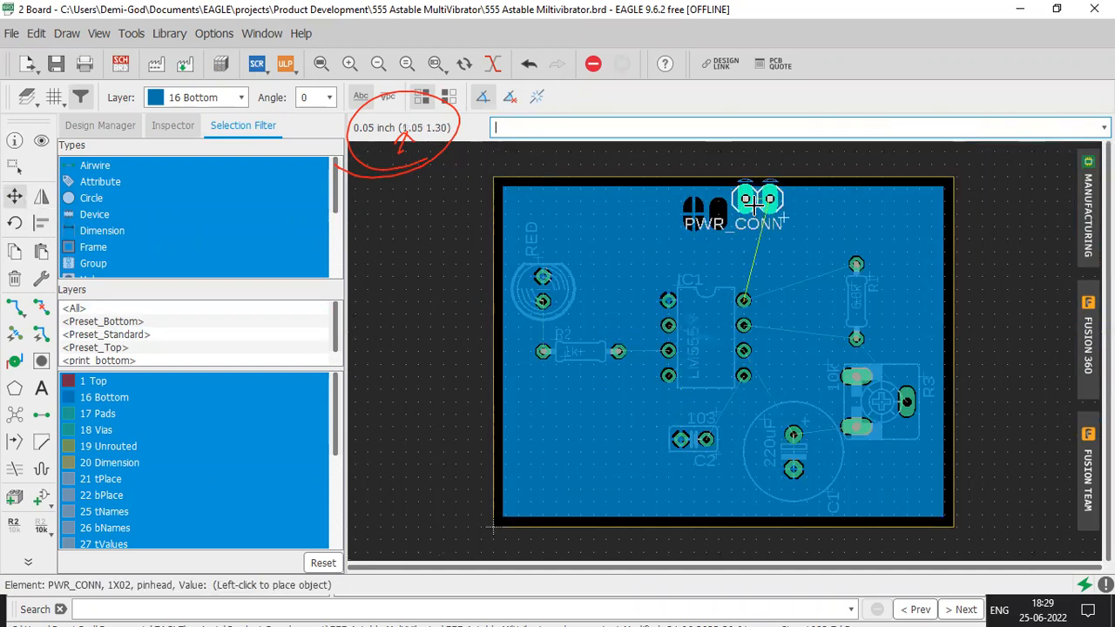
pyautogui.click(739, 228)
# Move IC1 to the board's lower-left corner with its pin 4 pad centred on the origin
pyautogui.click(702, 340)
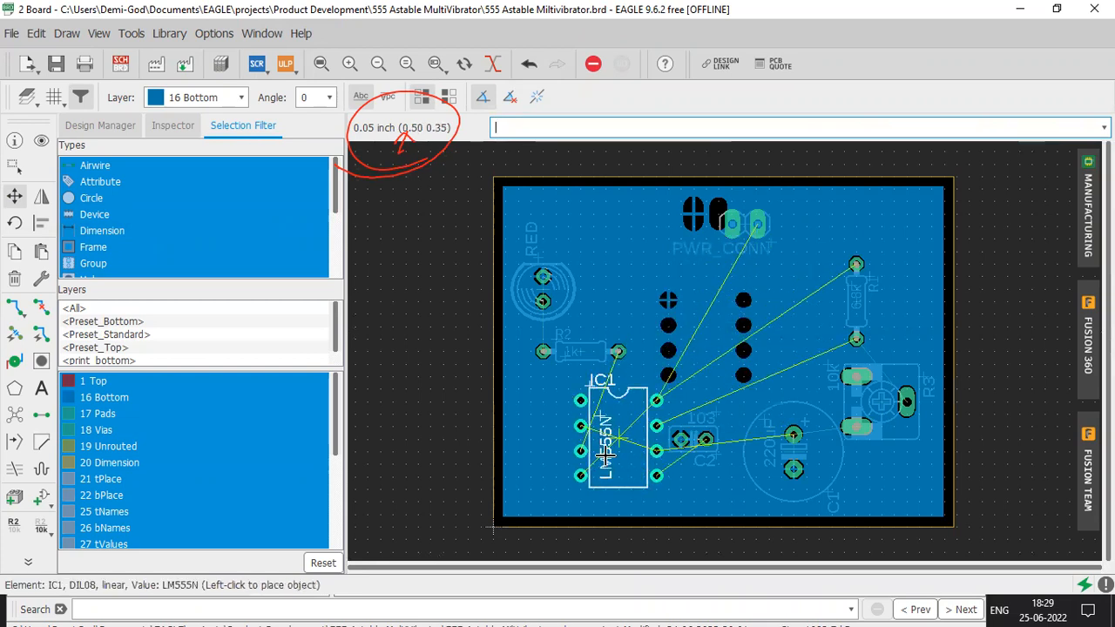
pyautogui.click(514, 497)
pyautogui.scroll(4, 494, 503)
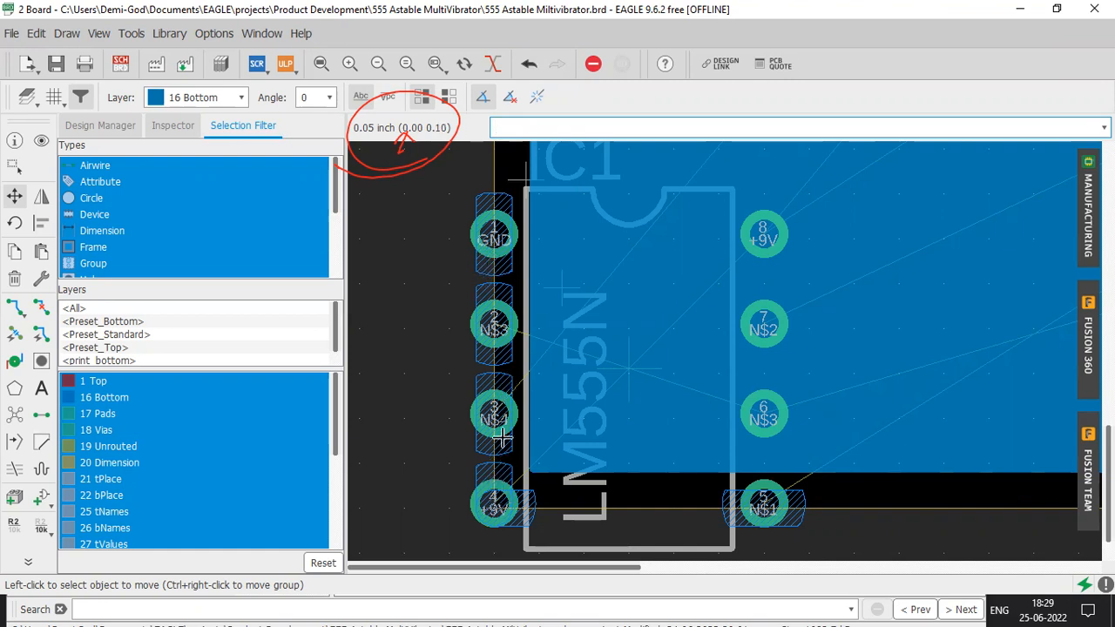
pyautogui.scroll(-3, 514, 296)
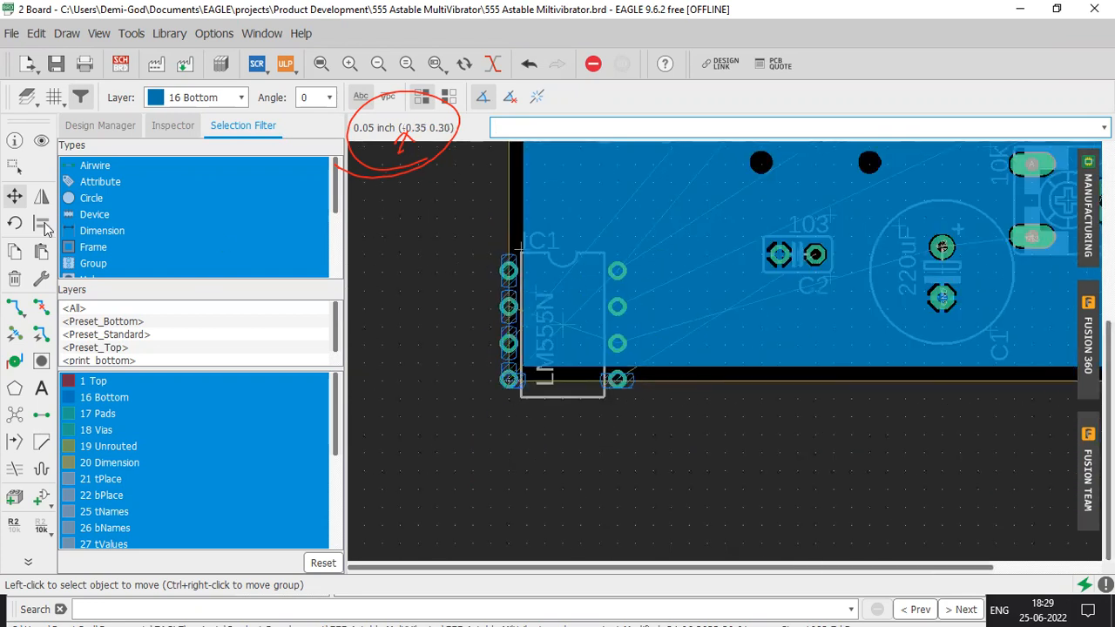
# Move IC1 diagonally away from the origin, and undo both IC1 moves to restore its place below PWR_CONN
pyautogui.click(9, 198)
pyautogui.click(562, 322)
pyautogui.click(654, 236)
pyautogui.hotkey('ctrl', 'z')
pyautogui.hotkey('ctrl', 'z')
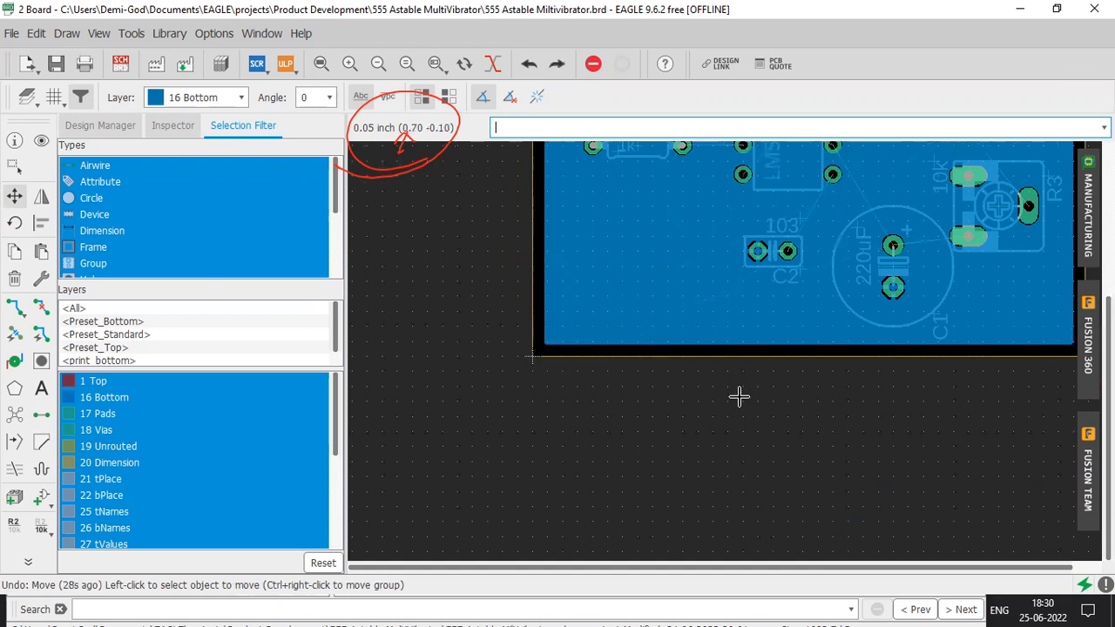
pyautogui.scroll(-3, 732, 401)
pyautogui.scroll(2, 730, 415)
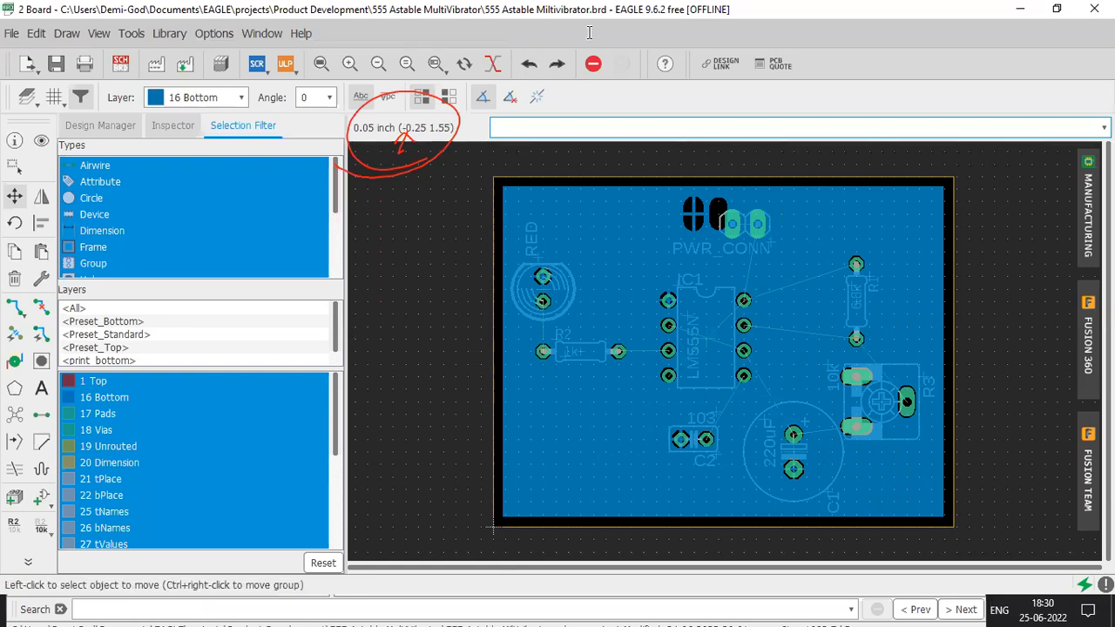
pyautogui.press('Escape')
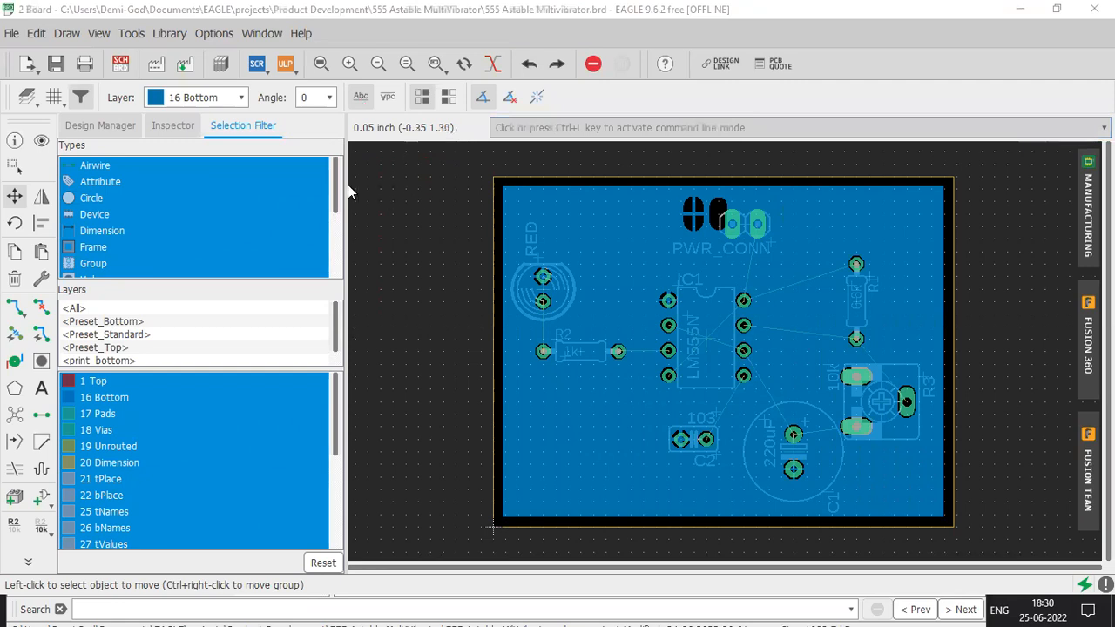
# Switch the units of both the grid size and the alternate grid from inch to mm
pyautogui.click(55, 97)
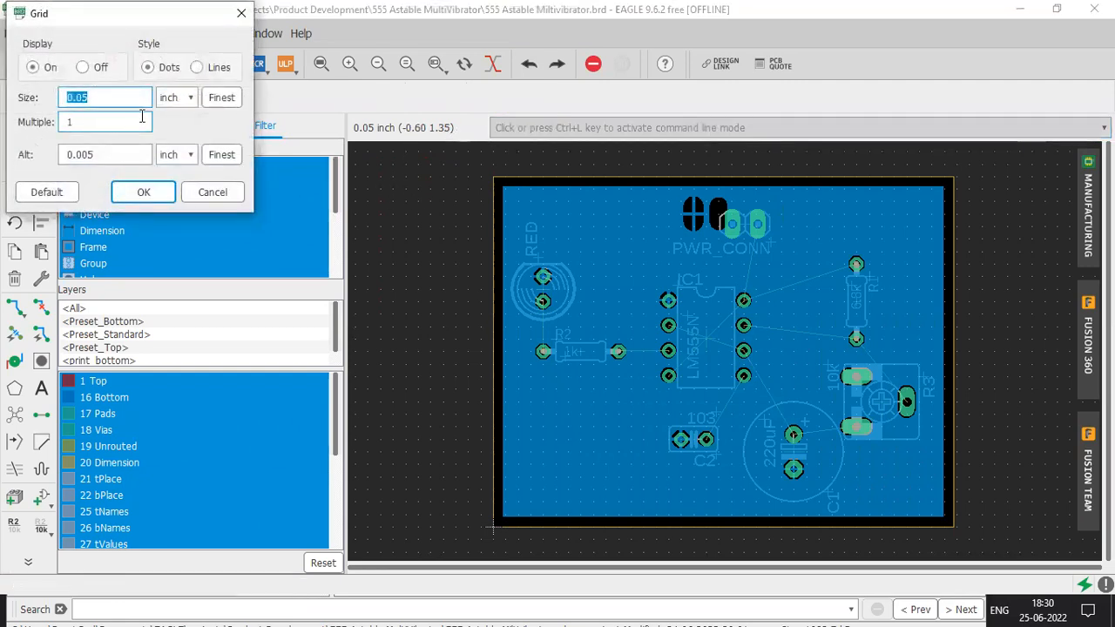
pyautogui.click(177, 105)
pyautogui.click(174, 125)
pyautogui.click(177, 154)
pyautogui.click(171, 183)
pyautogui.click(155, 191)
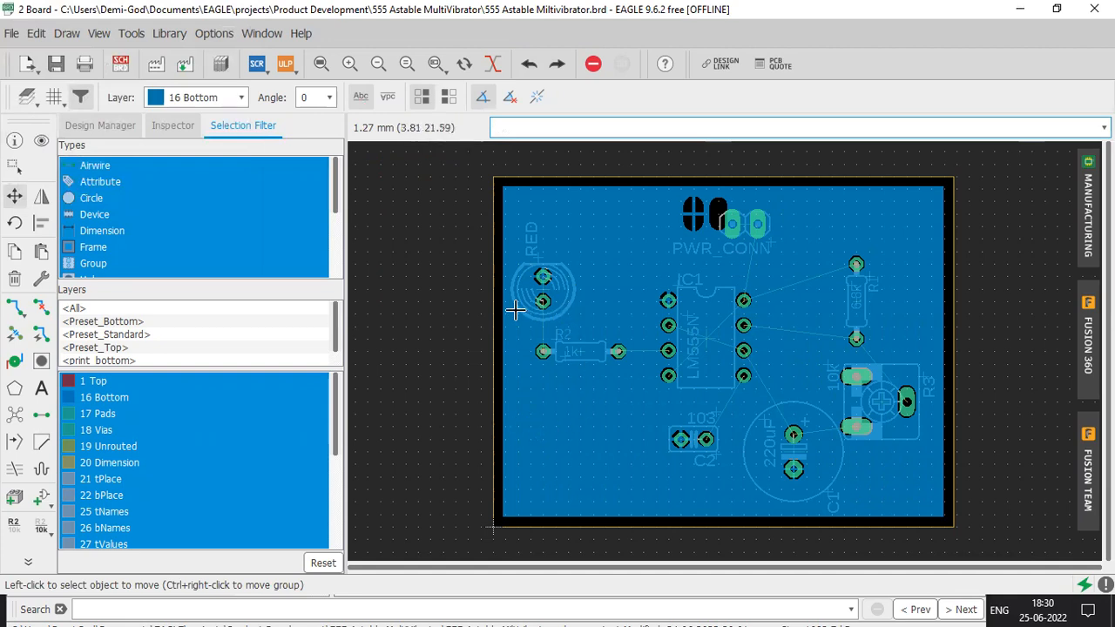
pyautogui.click(54, 96)
pyautogui.click(213, 192)
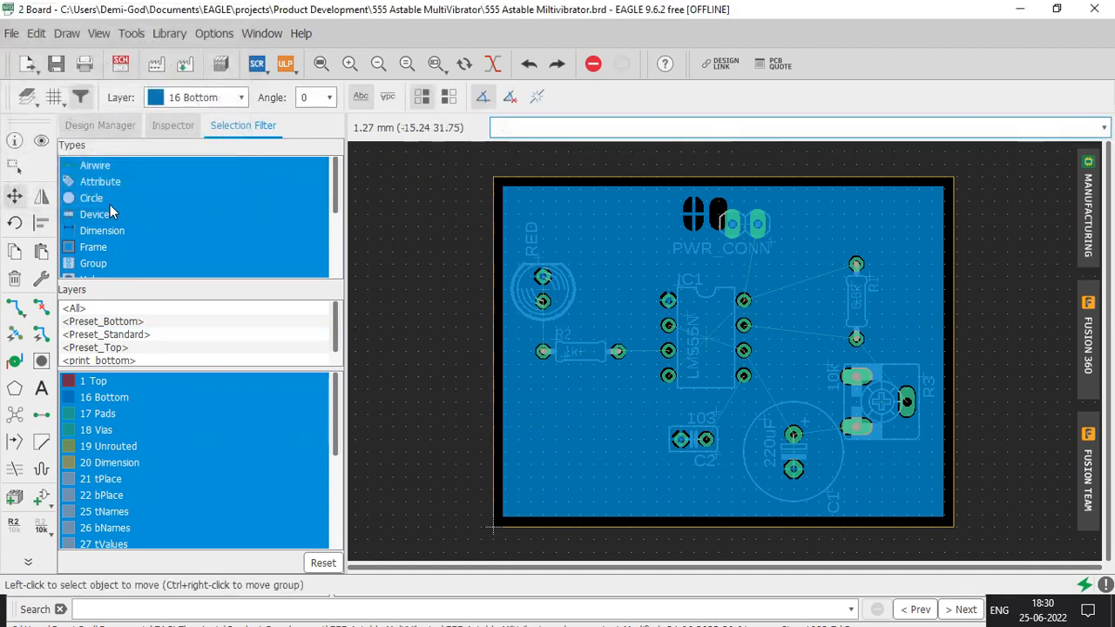
# Move the PWR_CONN header to the board's upper edge, centred above IC1
pyautogui.click(14, 195)
pyautogui.click(720, 229)
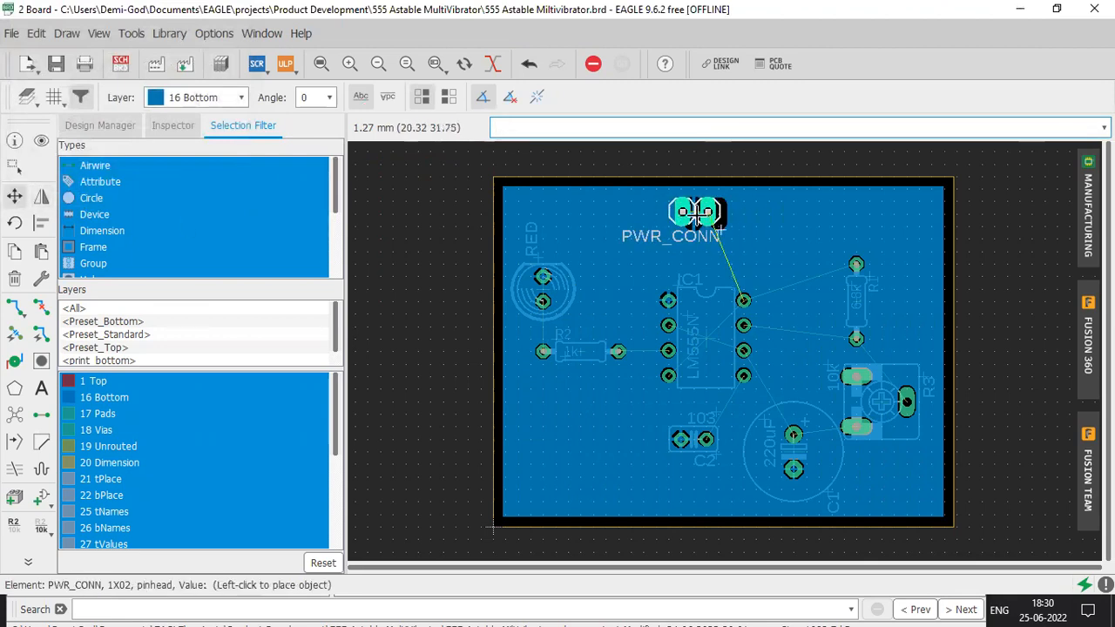
pyautogui.click(683, 216)
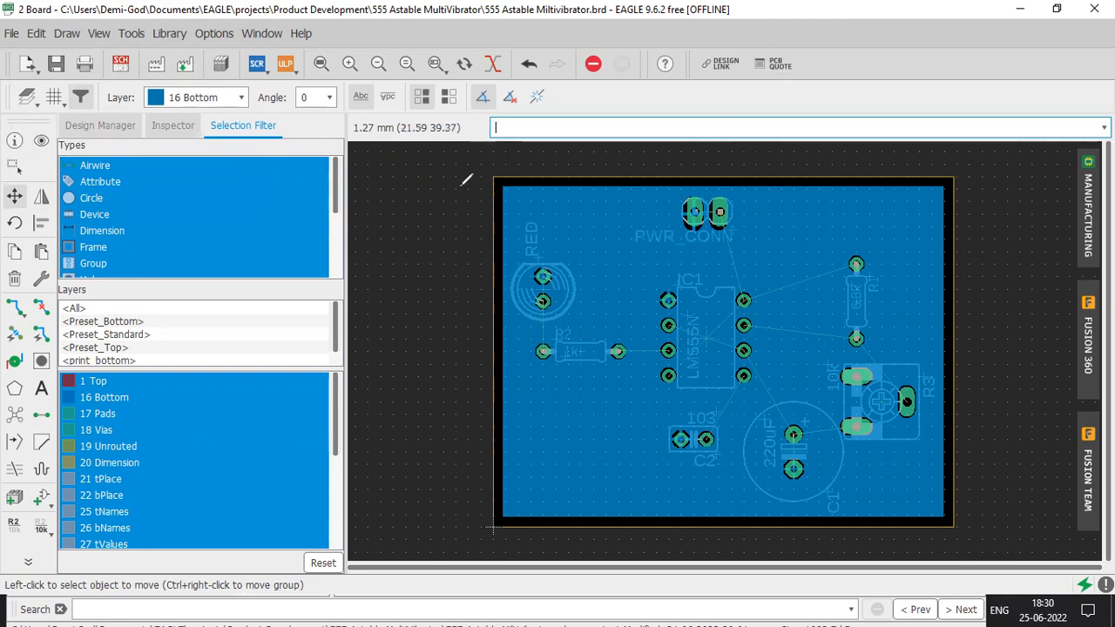
pyautogui.moveTo(443, 138); pyautogui.dragTo(394, 157)
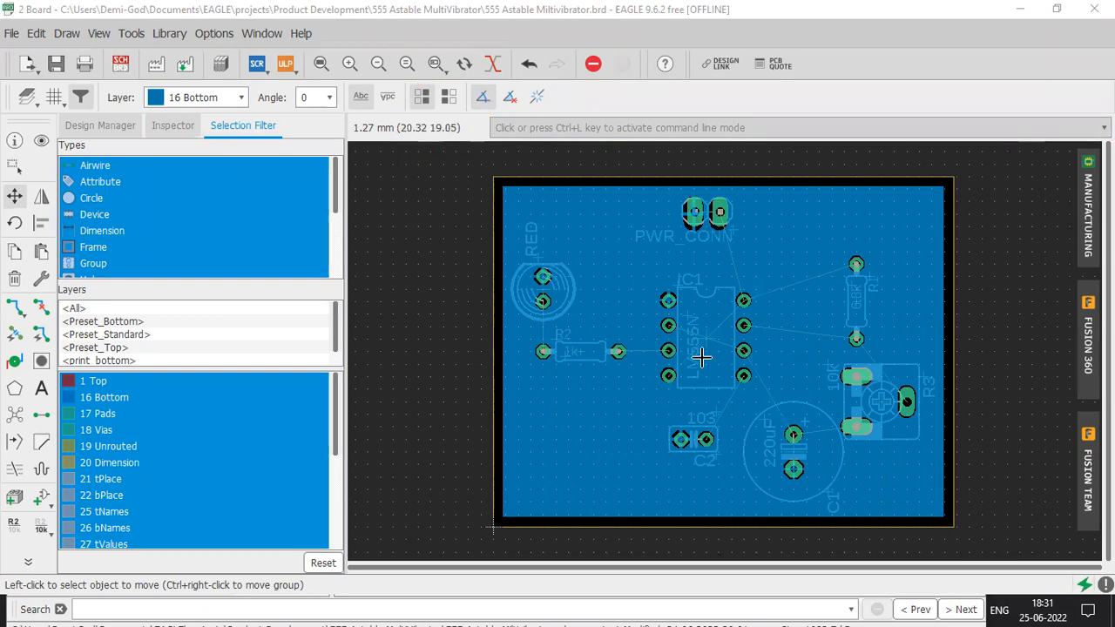
pyautogui.click(41, 222)
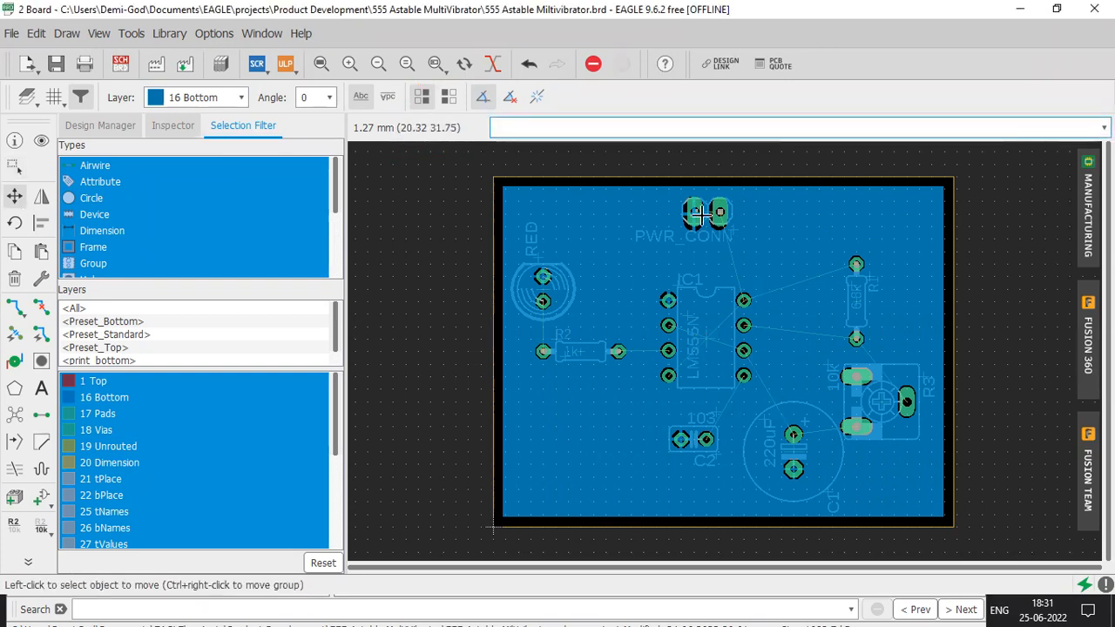
pyautogui.scroll(3, 710, 216)
pyautogui.scroll(-2, 689, 342)
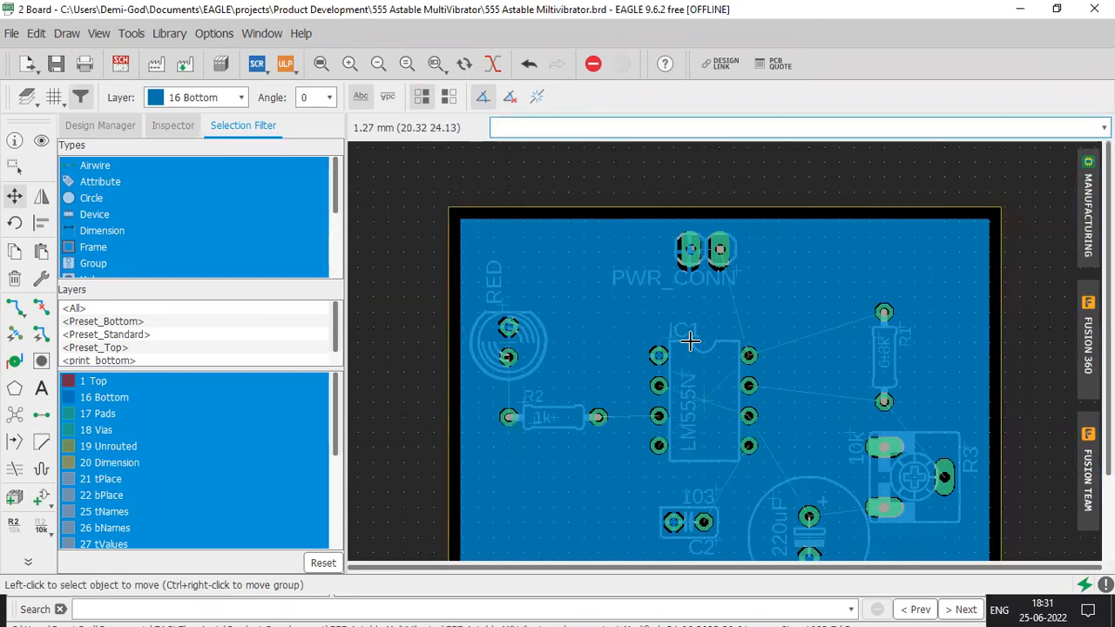
pyautogui.scroll(-1, 689, 341)
# Rotate resistor R2 to vertical and place it between the RED LED and IC1
pyautogui.click(575, 352)
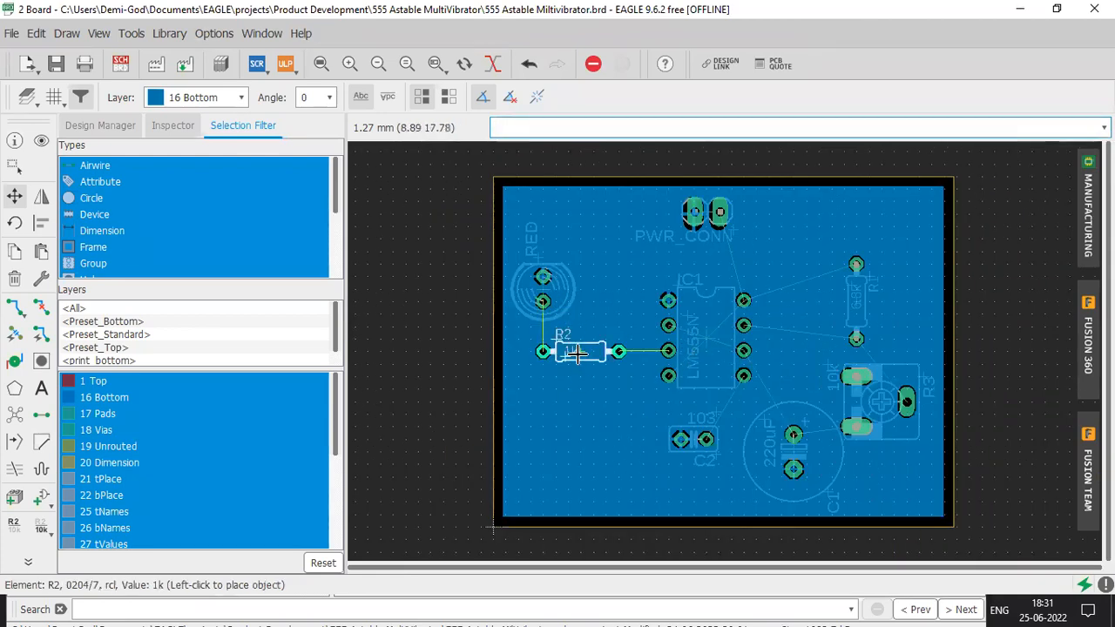
pyautogui.rightClick(575, 444)
pyautogui.click(593, 377)
# Move capacitor C2 just above C1, and move IC1 down toward the board's lower edge
pyautogui.click(687, 442)
pyautogui.click(790, 379)
pyautogui.click(706, 339)
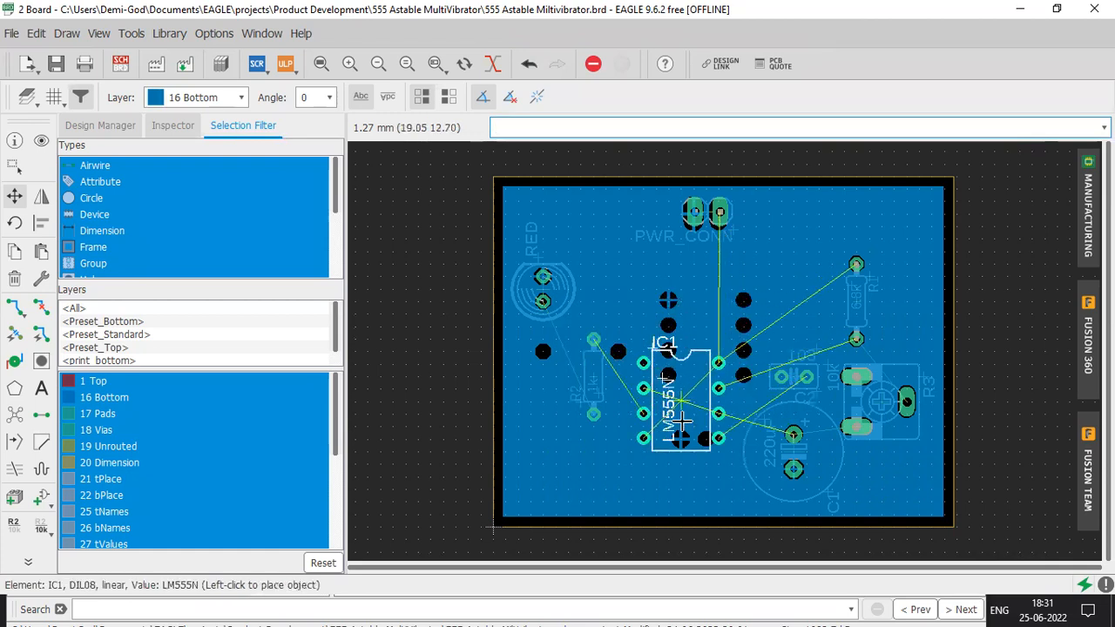
pyautogui.click(680, 438)
# Turn R2 back to horizontal and place it in the board's lower-left corner beside IC1
pyautogui.click(595, 376)
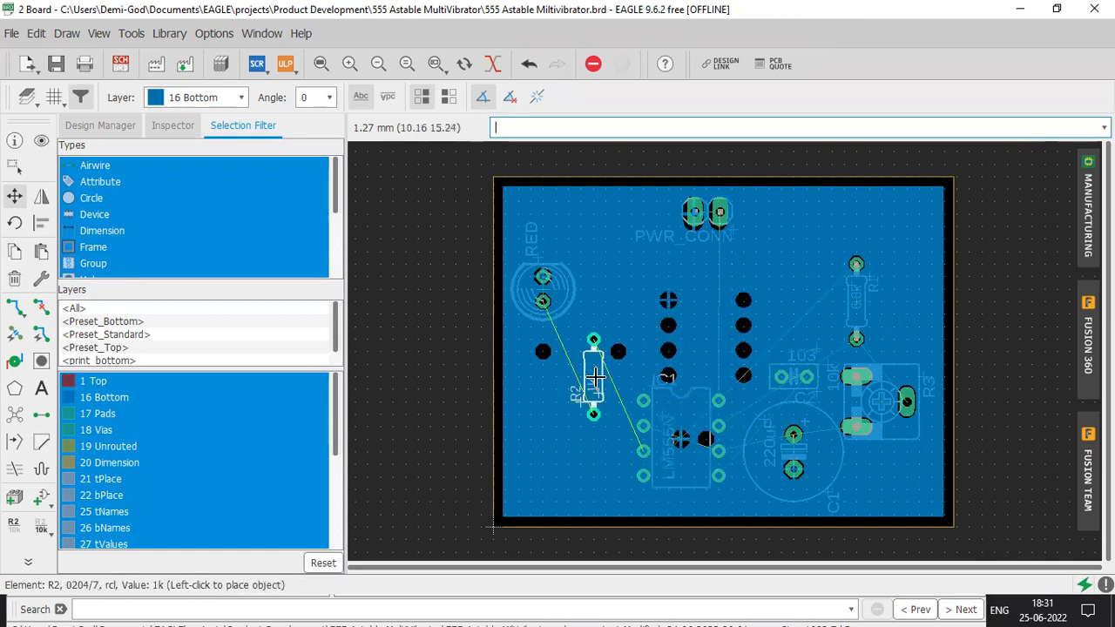
pyautogui.rightClick(585, 460)
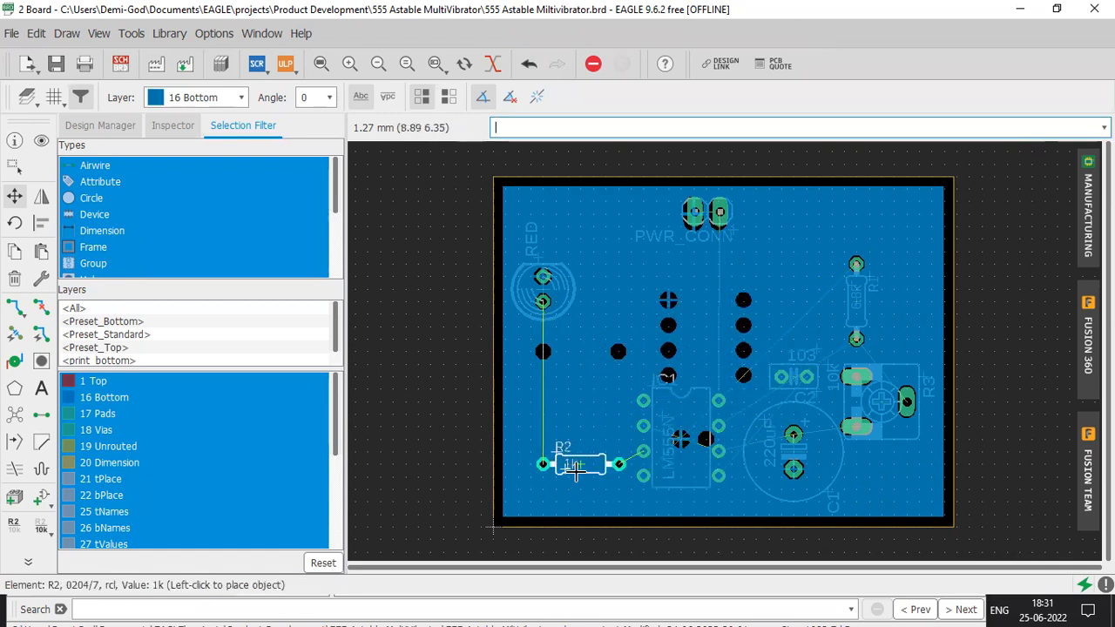
pyautogui.click(562, 499)
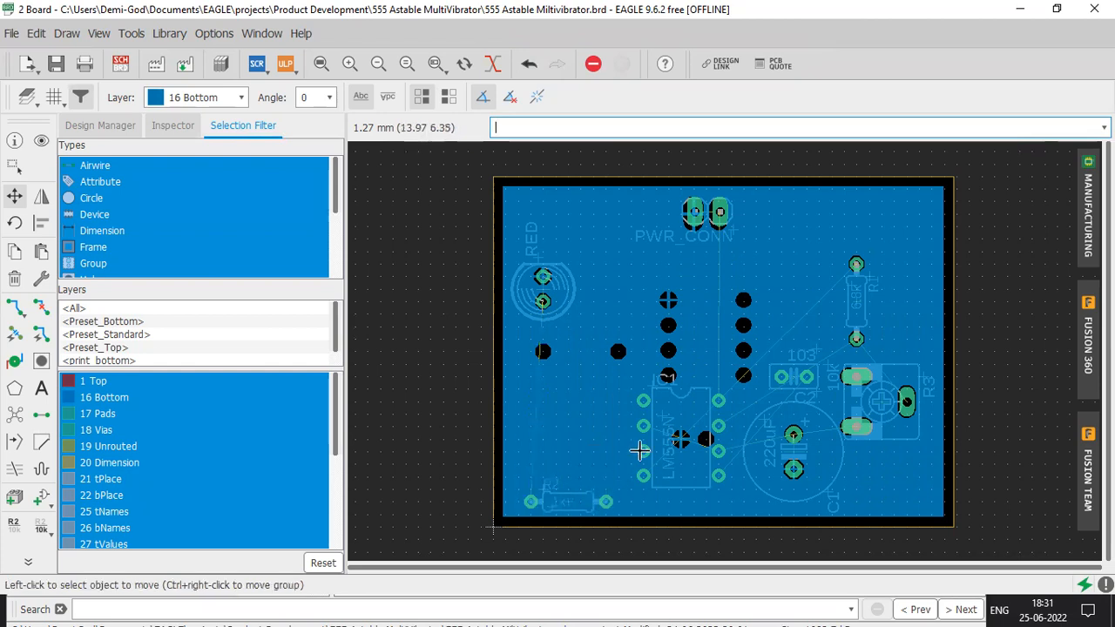
# Place the RED LED directly above R2 near the board's left edge, with its pins stacked vertically
pyautogui.click(542, 288)
pyautogui.rightClick(555, 417)
pyautogui.rightClick(553, 422)
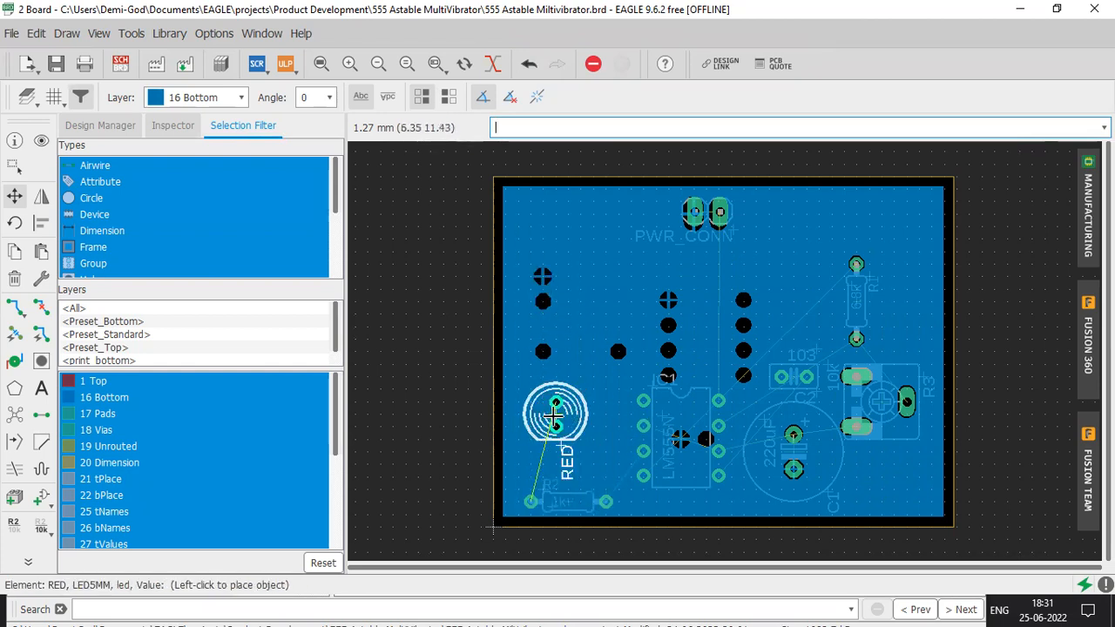
pyautogui.rightClick(535, 428)
pyautogui.rightClick(543, 423)
pyautogui.click(533, 442)
pyautogui.click(533, 442)
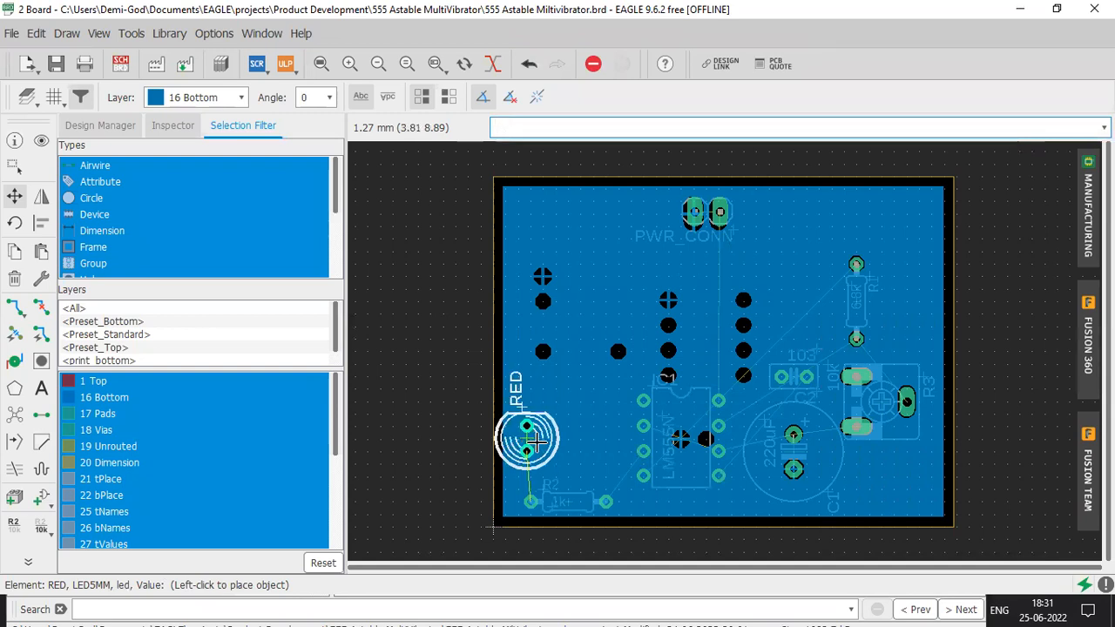
pyautogui.click(541, 442)
# Check the main grid size in the grid settings and cancel the dialog
pyautogui.click(53, 96)
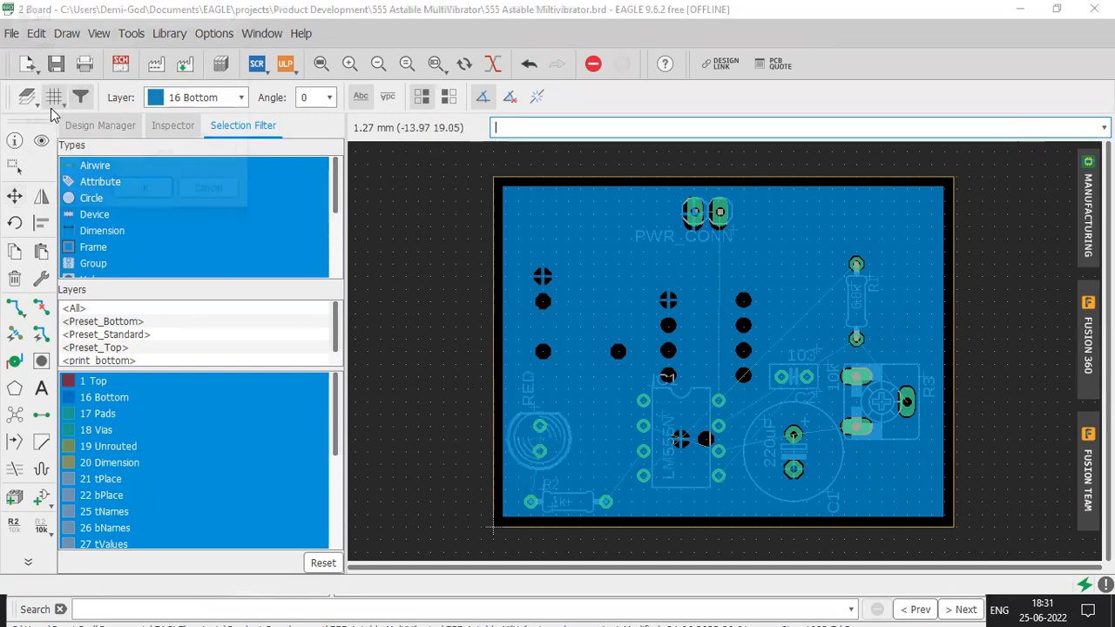
pyautogui.click(105, 100)
pyautogui.doubleClick(105, 100)
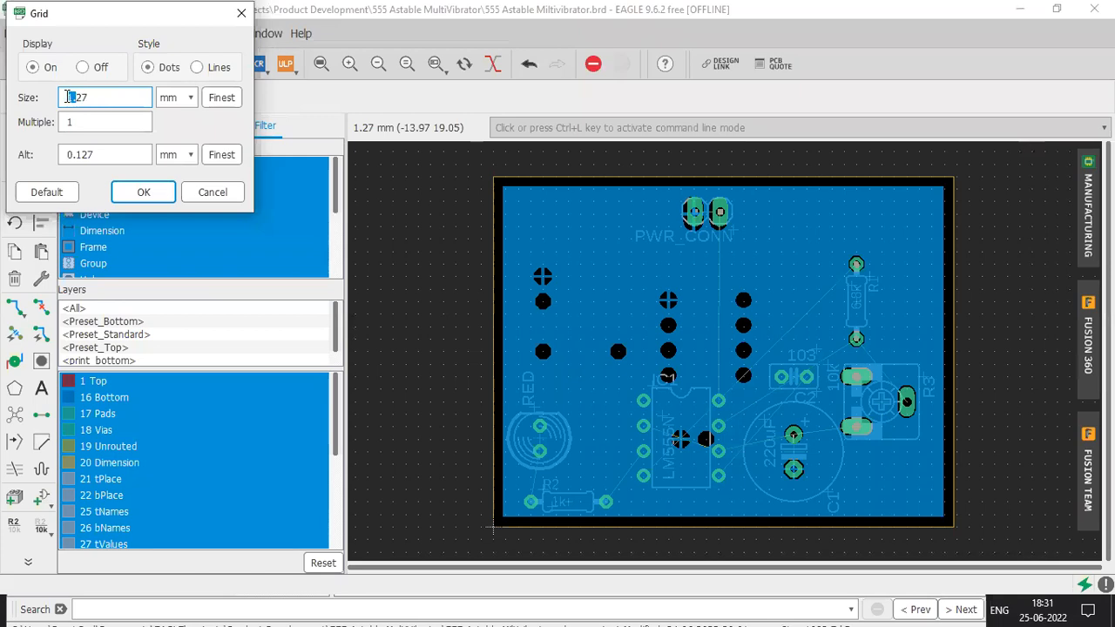
pyautogui.click(211, 192)
# Shift the RED LED on the main grid, and check the alternate grid size in the grid settings
pyautogui.click(538, 441)
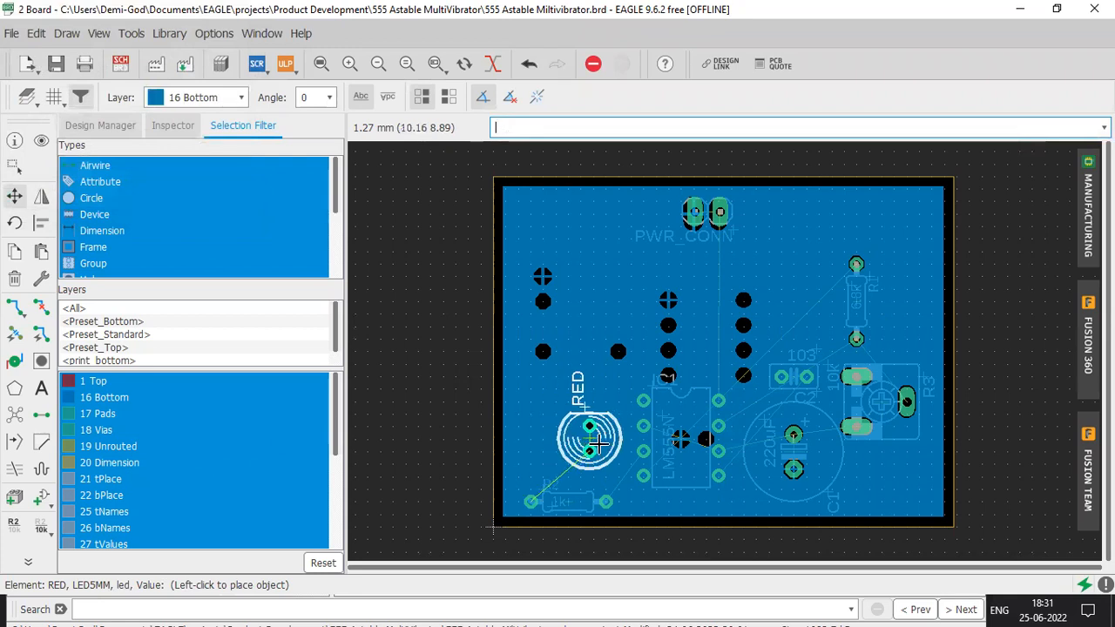
pyautogui.click(53, 96)
pyautogui.click(113, 157)
pyautogui.moveTo(113, 157); pyautogui.dragTo(33, 155)
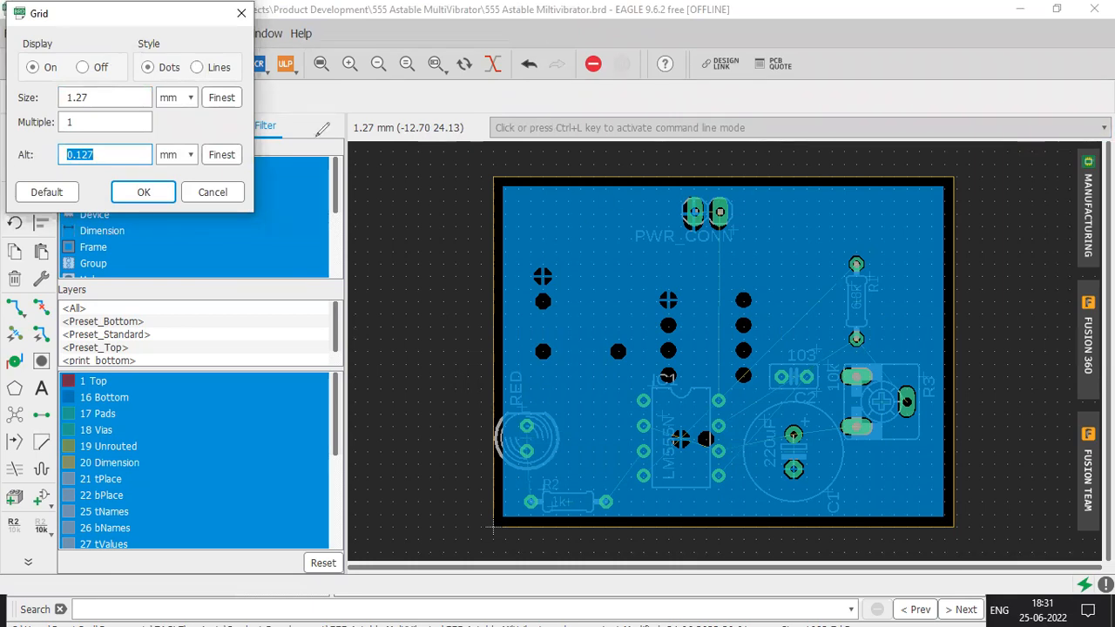
pyautogui.moveTo(48, 148); pyautogui.dragTo(24, 145)
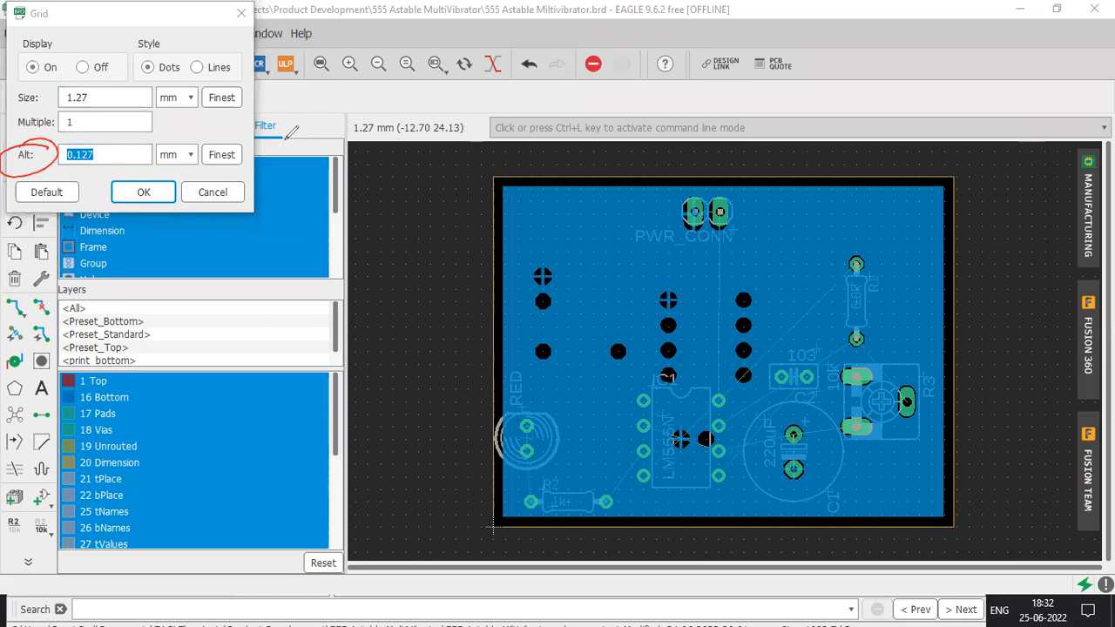
pyautogui.press('e')
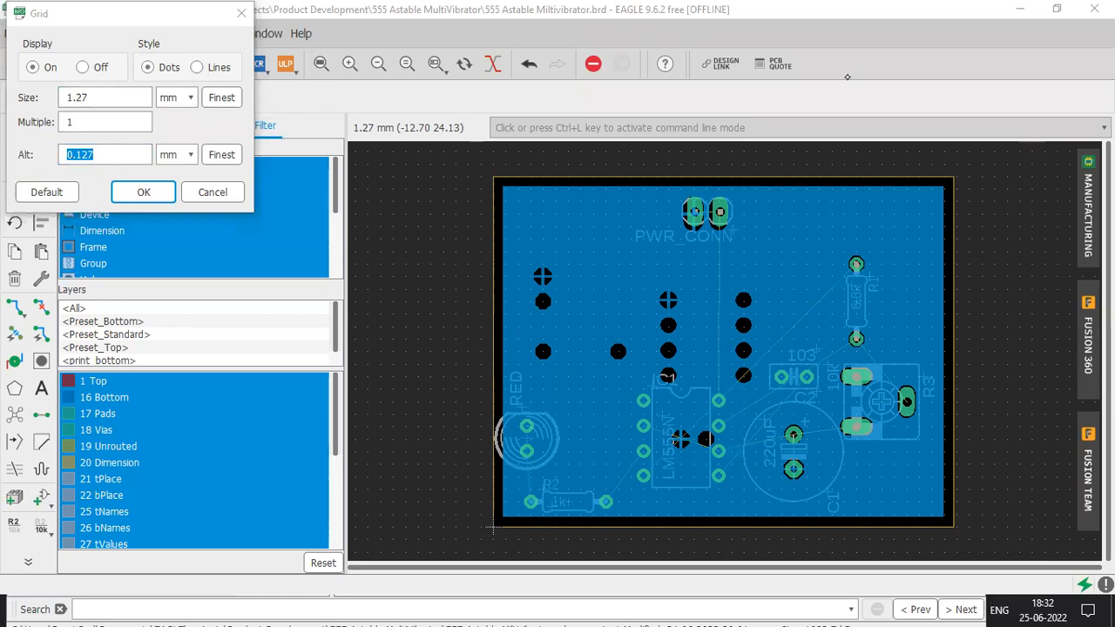
pyautogui.moveTo(182, 17); pyautogui.dragTo(198, 88)
pyautogui.click(257, 84)
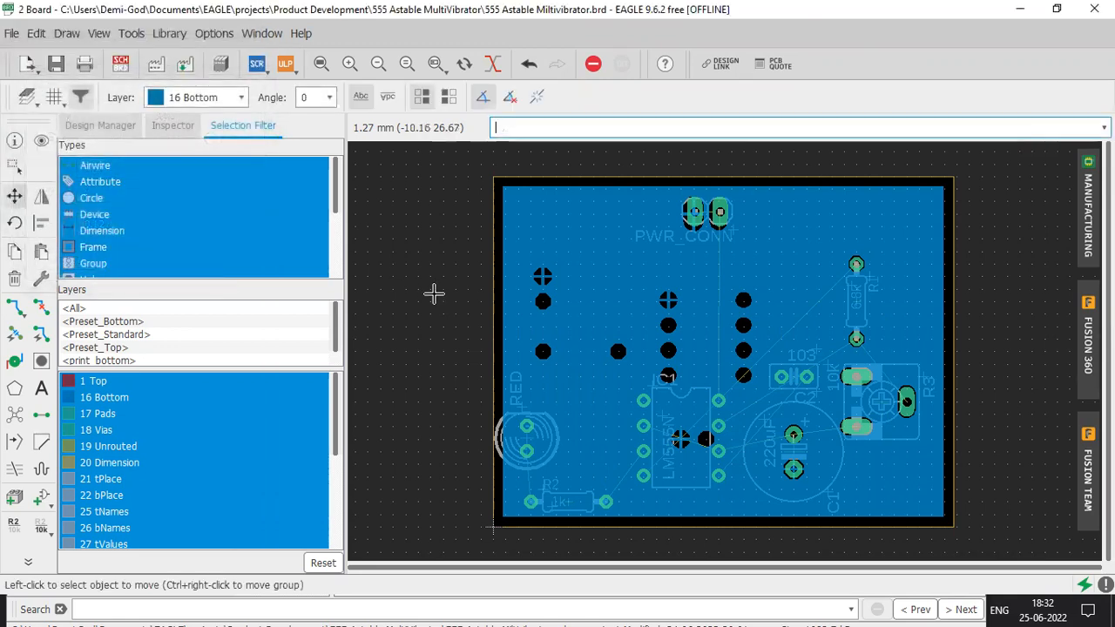
# Using the 0.127 mm alternate grid, set the RED LED just inside the left board edge, align R2 beneath it, and recalculate the airwires
pyautogui.keyDown('alt'); pyautogui.click(526, 438); pyautogui.keyUp('alt')
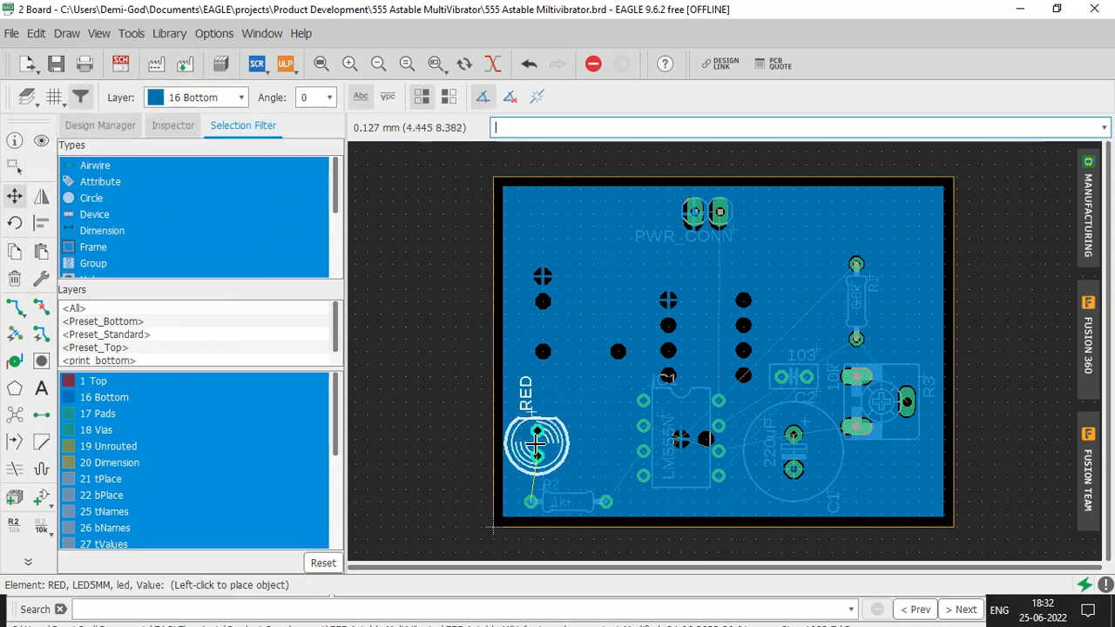
pyautogui.keyDown('alt'); pyautogui.click(537, 445); pyautogui.keyUp('alt')
pyautogui.keyDown('alt'); pyautogui.click(564, 501); pyautogui.keyUp('alt')
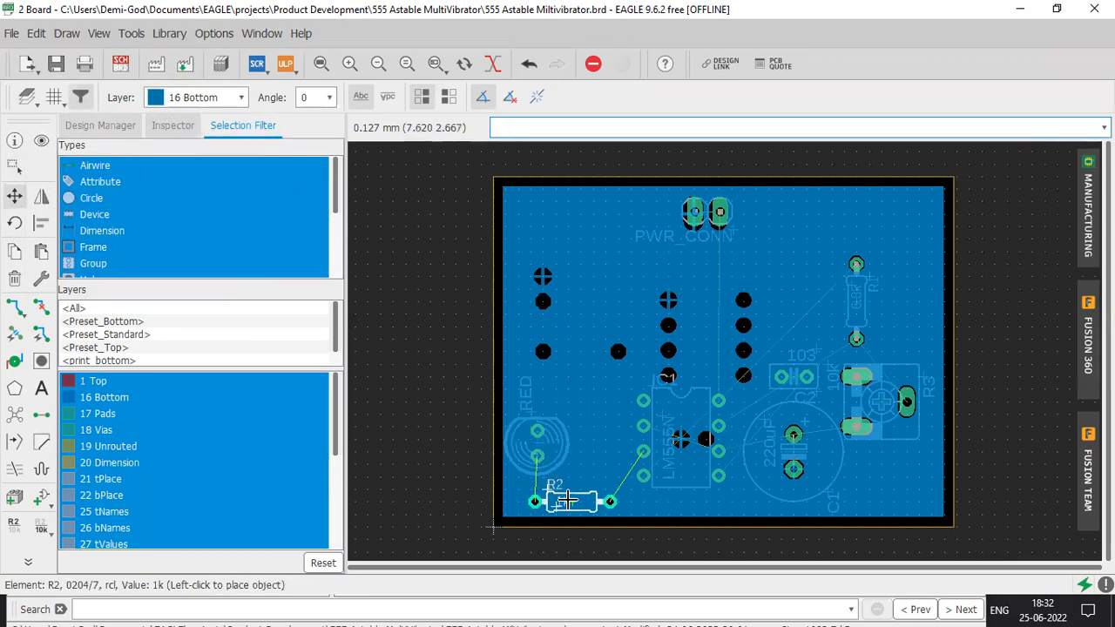
pyautogui.keyDown('alt'); pyautogui.click(567, 501); pyautogui.keyUp('alt')
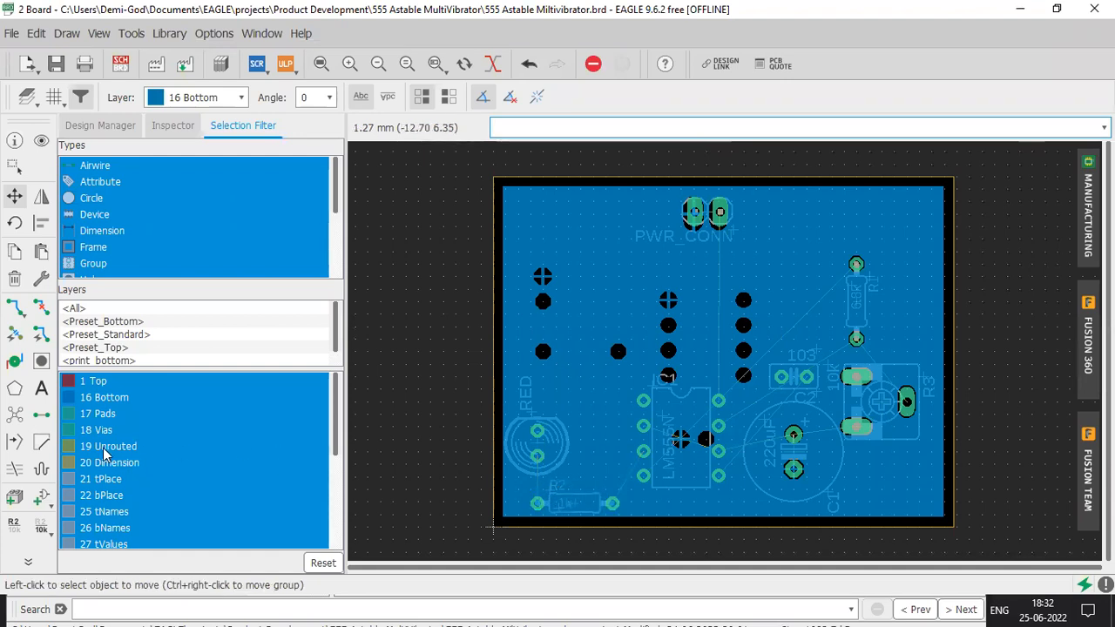
pyautogui.click(19, 411)
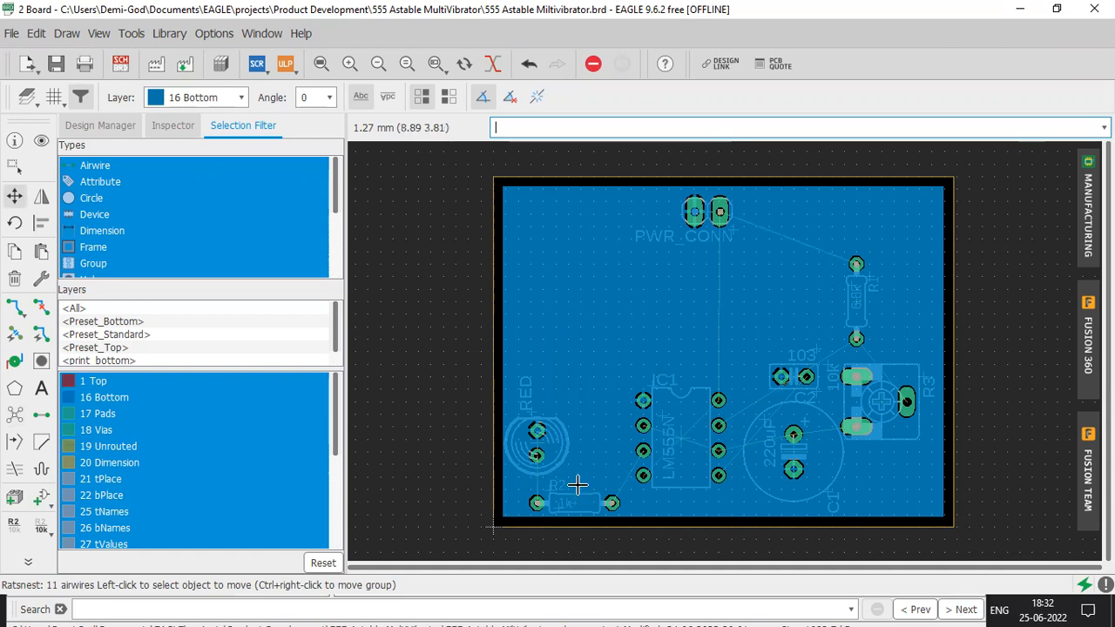
pyautogui.keyDown('alt'); pyautogui.click(569, 499); pyautogui.keyUp('alt')
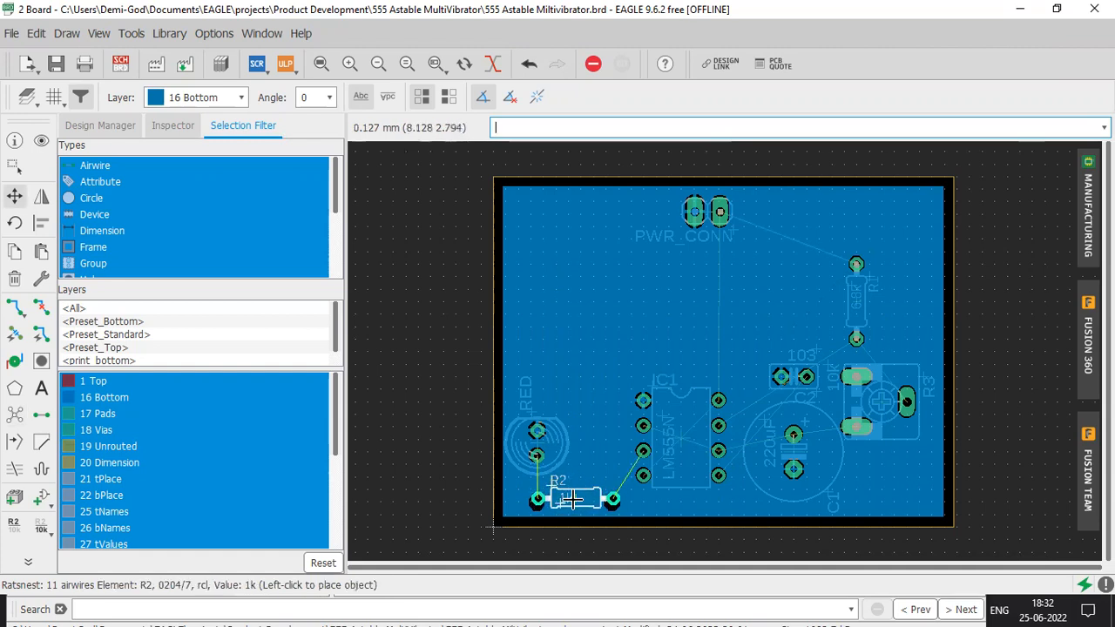
pyautogui.click(572, 492)
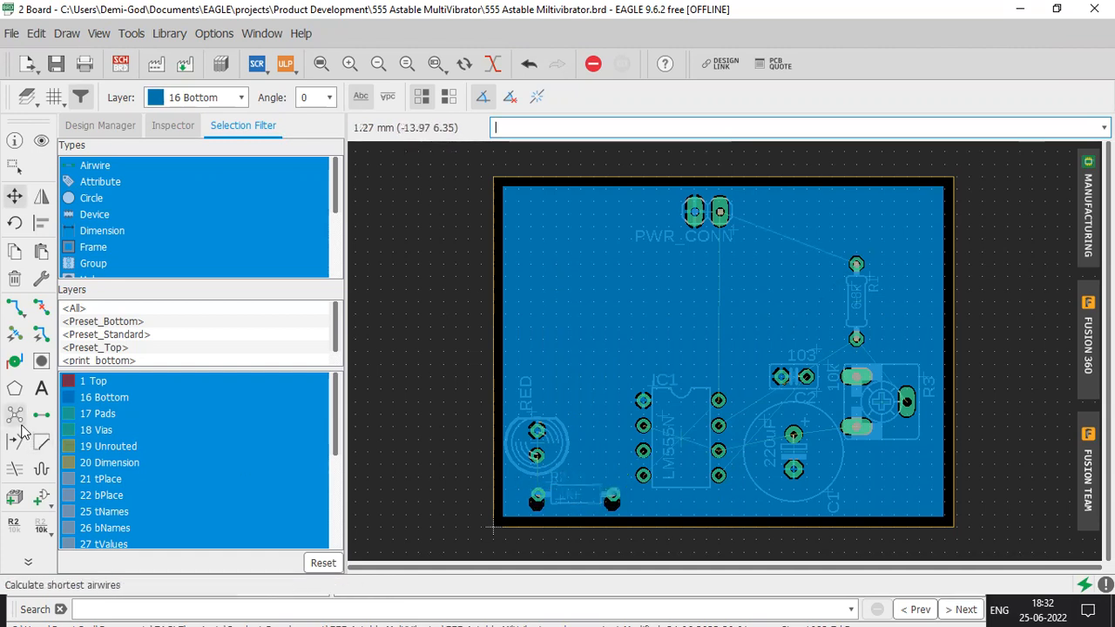
# Try moving IC1 up and to the left, and undo the move
pyautogui.click(683, 435)
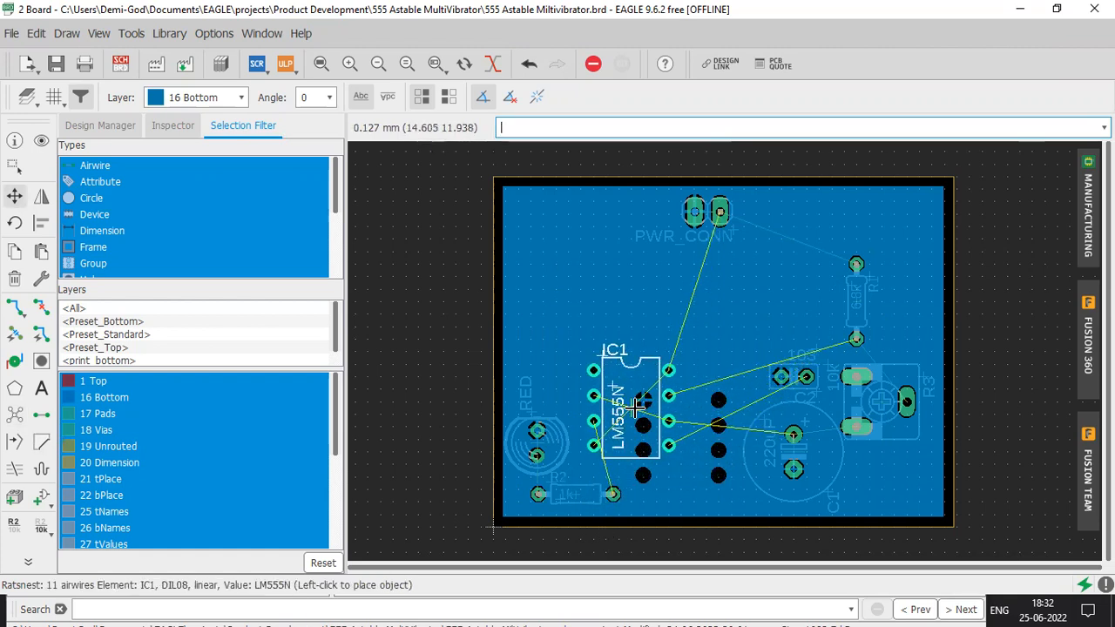
pyautogui.hotkey('ctrl', 'z')
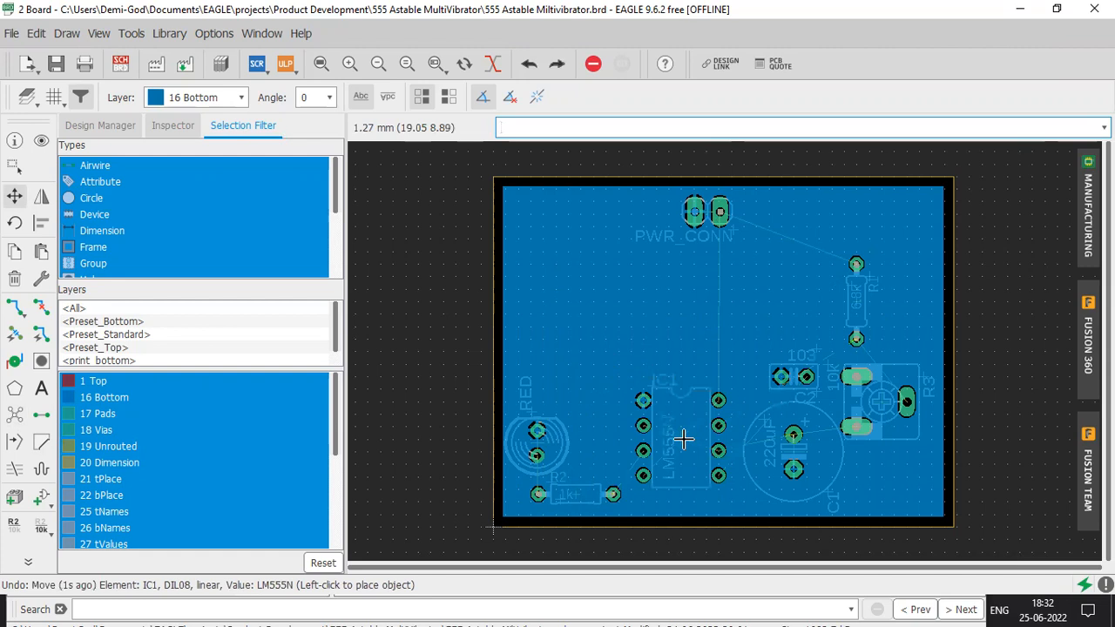
# Move capacitor C1 slightly down toward the board's lower edge using the alternate grid
pyautogui.scroll(1, 720, 514)
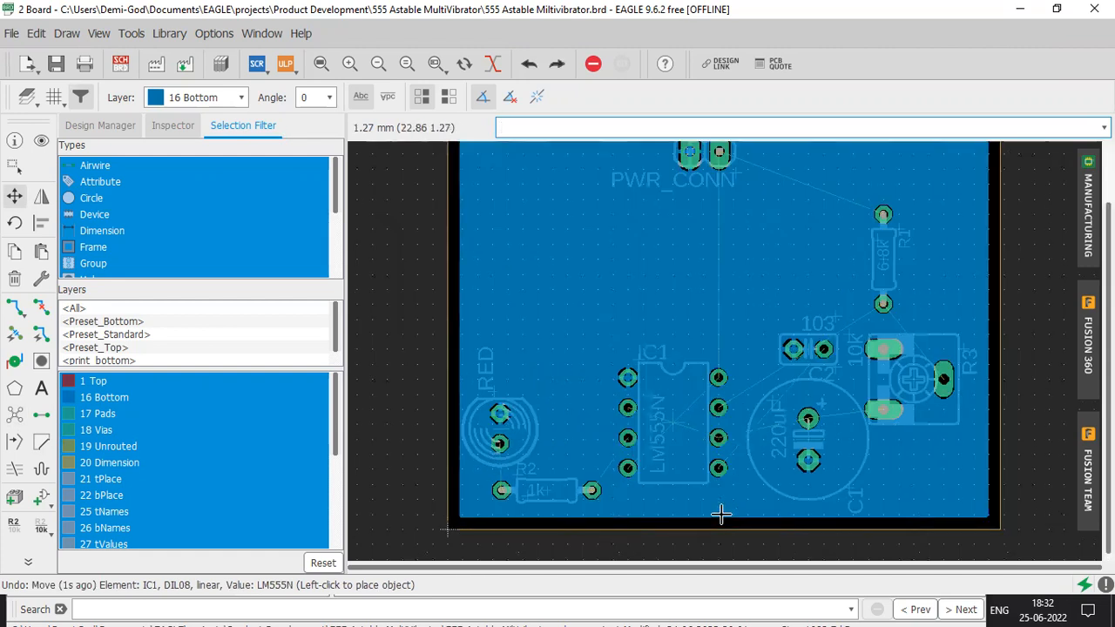
pyautogui.scroll(1, 720, 514)
pyautogui.click(841, 411)
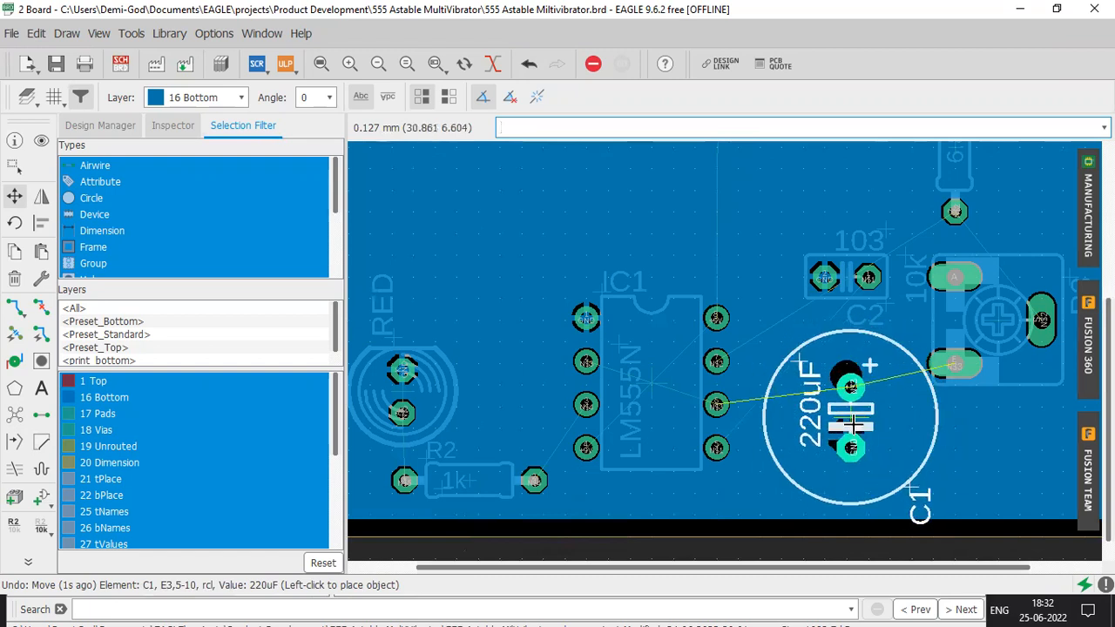
pyautogui.click(852, 440)
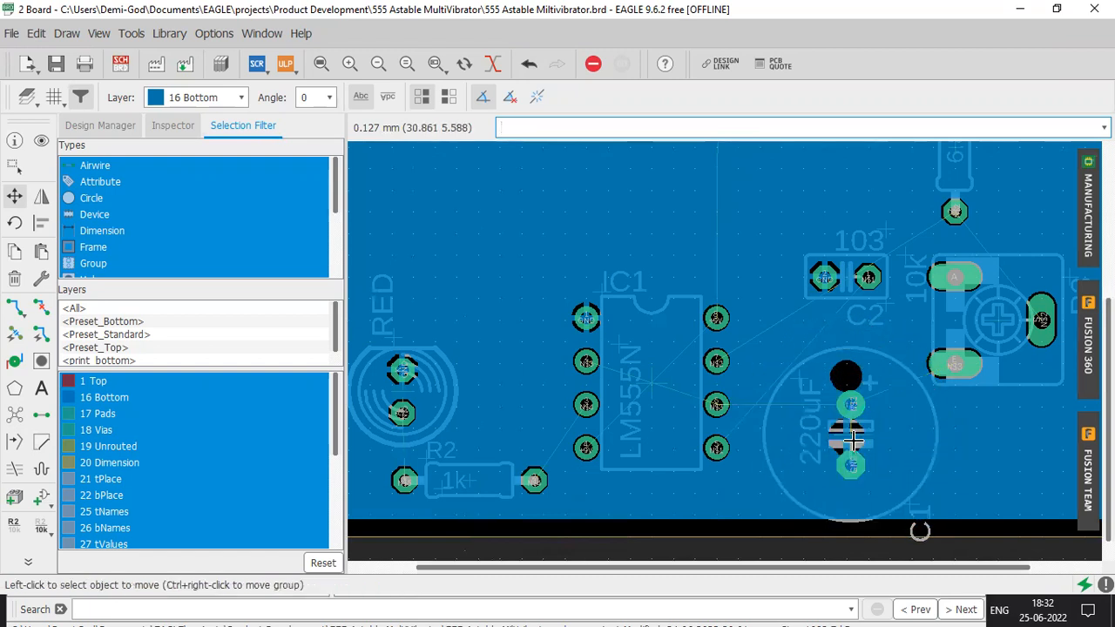
# Shift IC1 and C1 each up one 1.27 mm grid step, and recalculate the airwires
pyautogui.scroll(-5, 796, 531)
pyautogui.scroll(5, 799, 527)
pyautogui.scroll(-1, 789, 521)
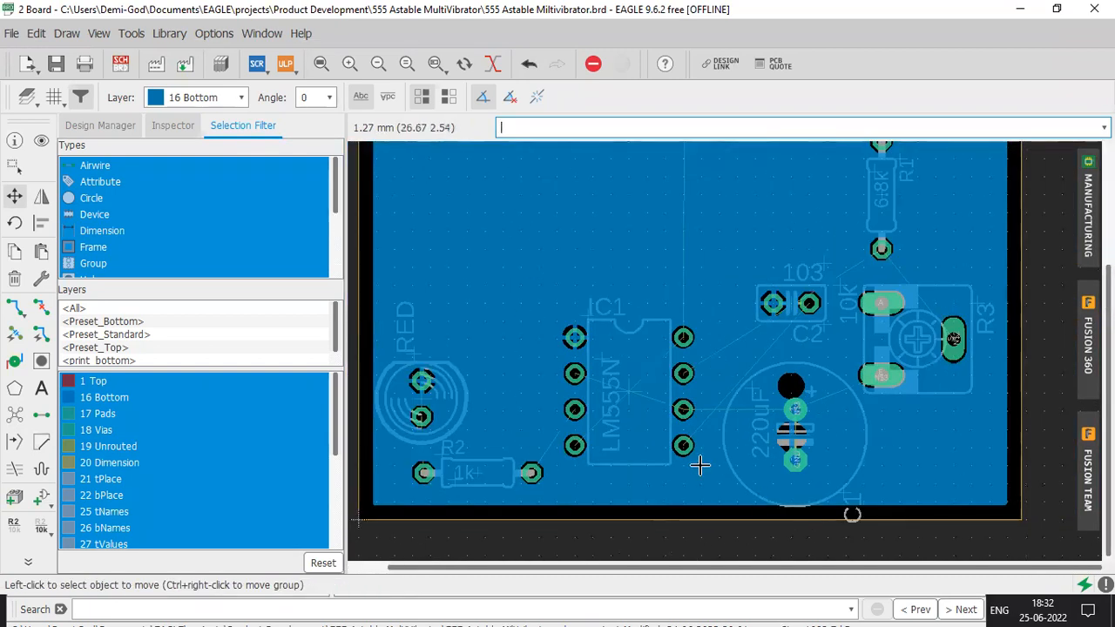
pyautogui.click(628, 394)
pyautogui.click(628, 375)
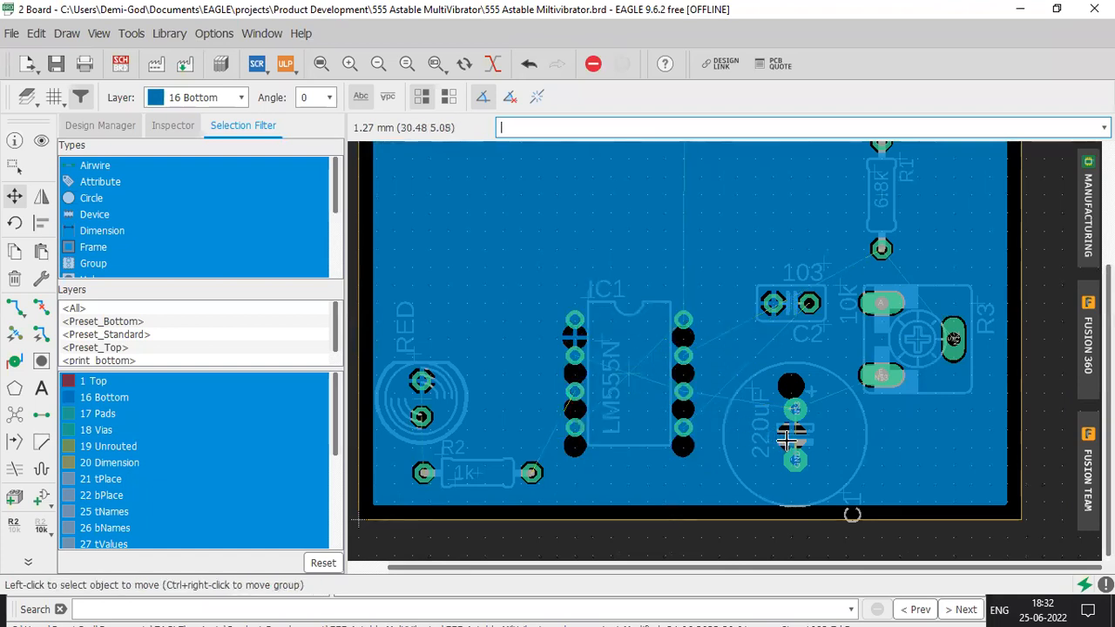
pyautogui.click(789, 440)
pyautogui.click(789, 423)
pyautogui.click(14, 416)
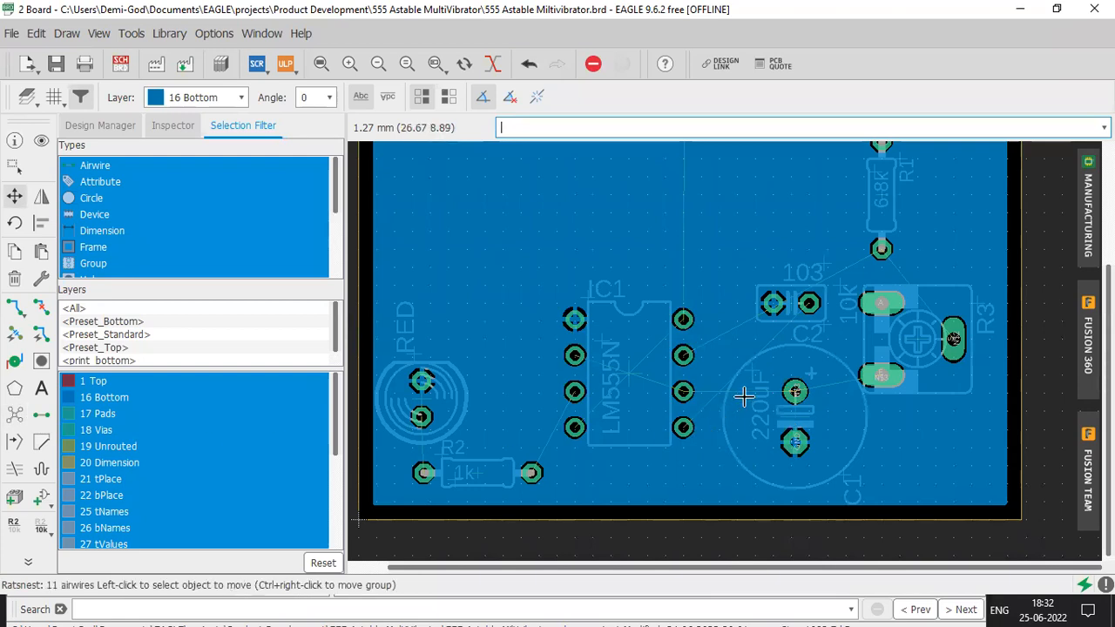
# Place capacitor C2 beneath IC1, put its name and value labels beside its body, and recalculate the airwires
pyautogui.click(783, 309)
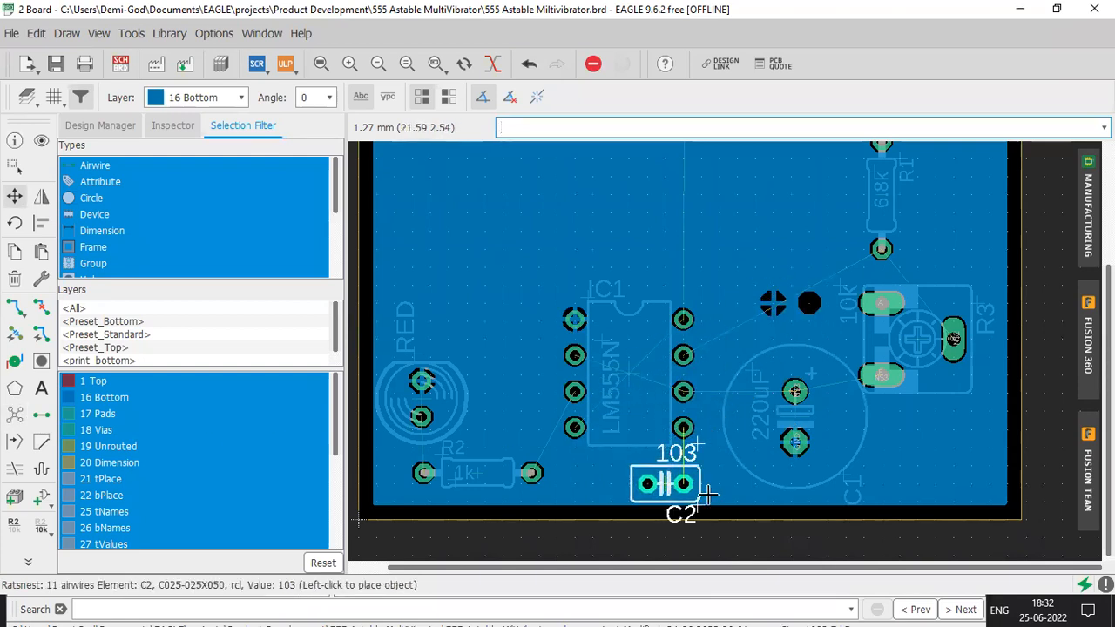
pyautogui.click(614, 494)
pyautogui.click(660, 507)
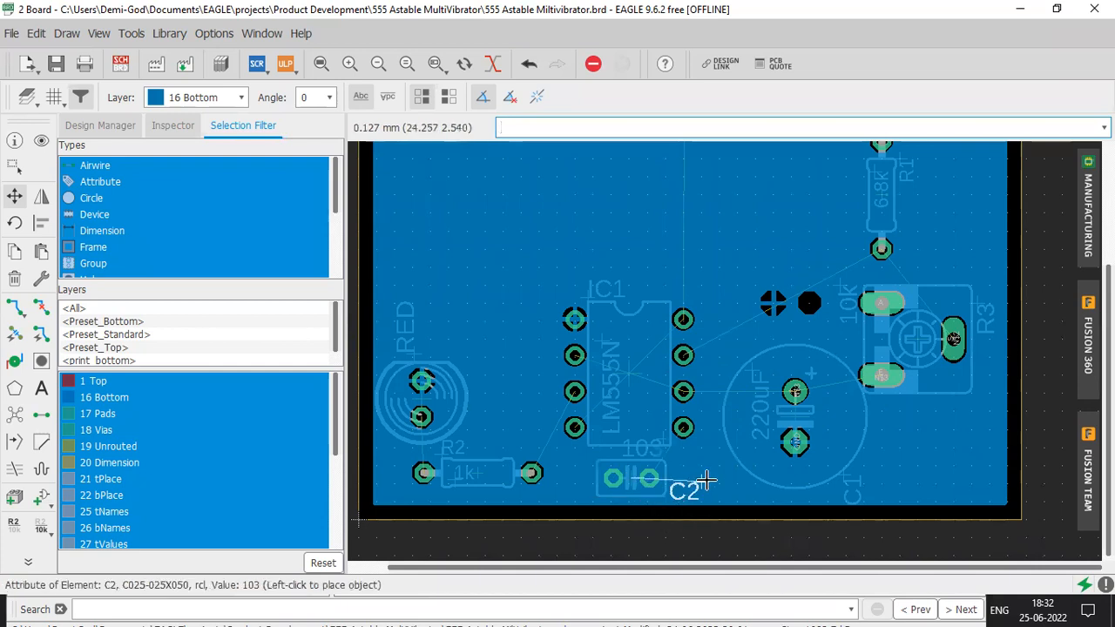
pyautogui.click(708, 474)
pyautogui.click(663, 440)
pyautogui.click(593, 472)
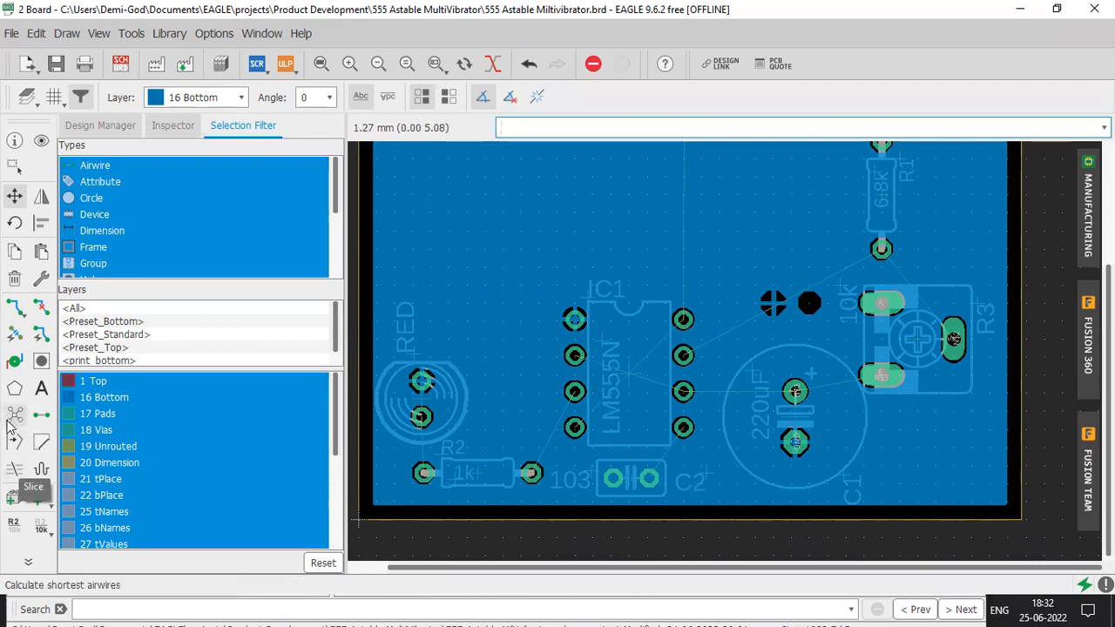
pyautogui.click(42, 471)
pyautogui.scroll(1, 671, 438)
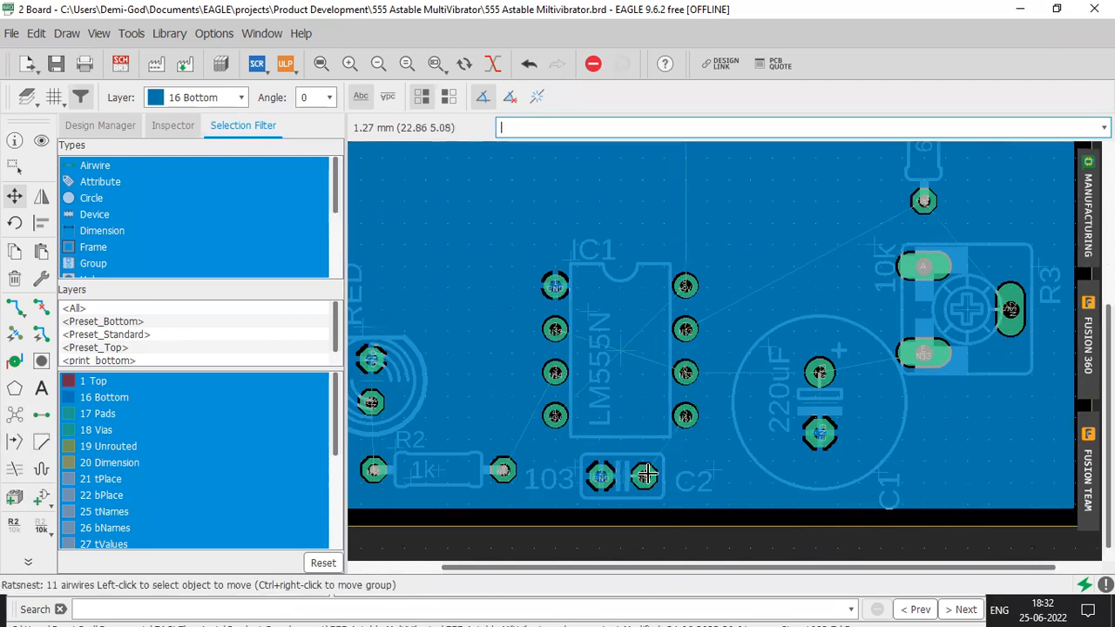
pyautogui.scroll(3, 645, 473)
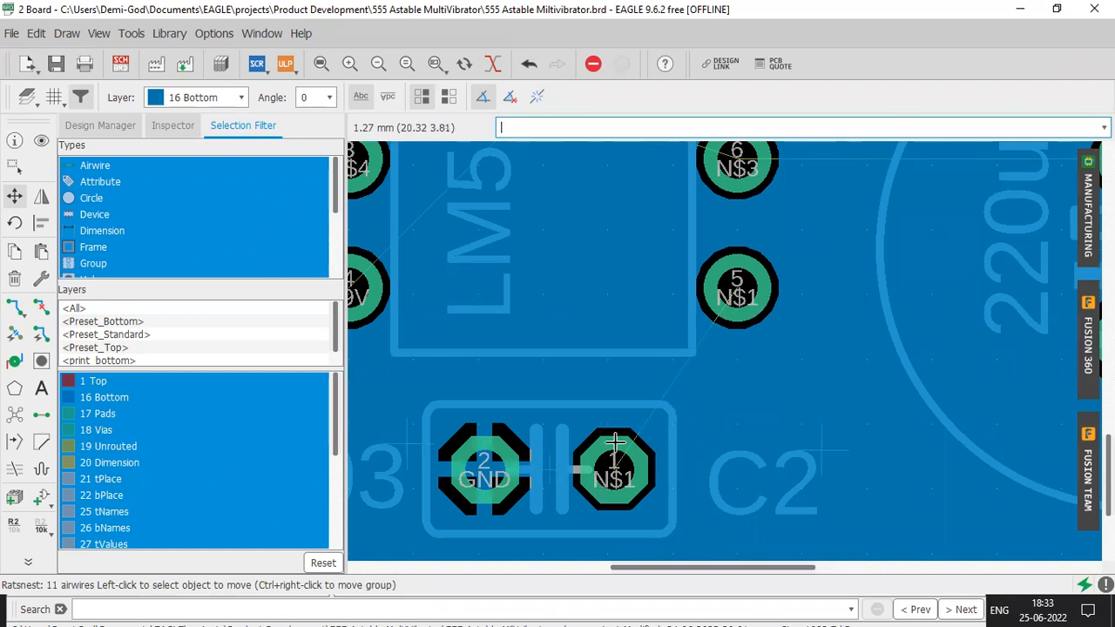
pyautogui.scroll(-5, 616, 442)
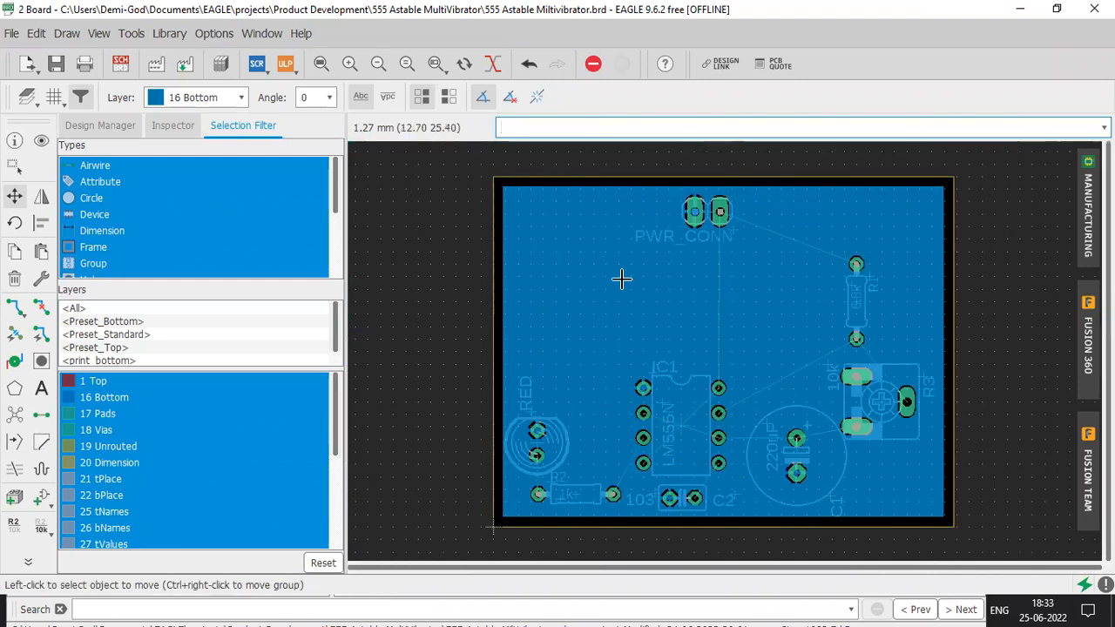
# Try a white board layout background in the user interface settings, and restore the black background
pyautogui.click(216, 35)
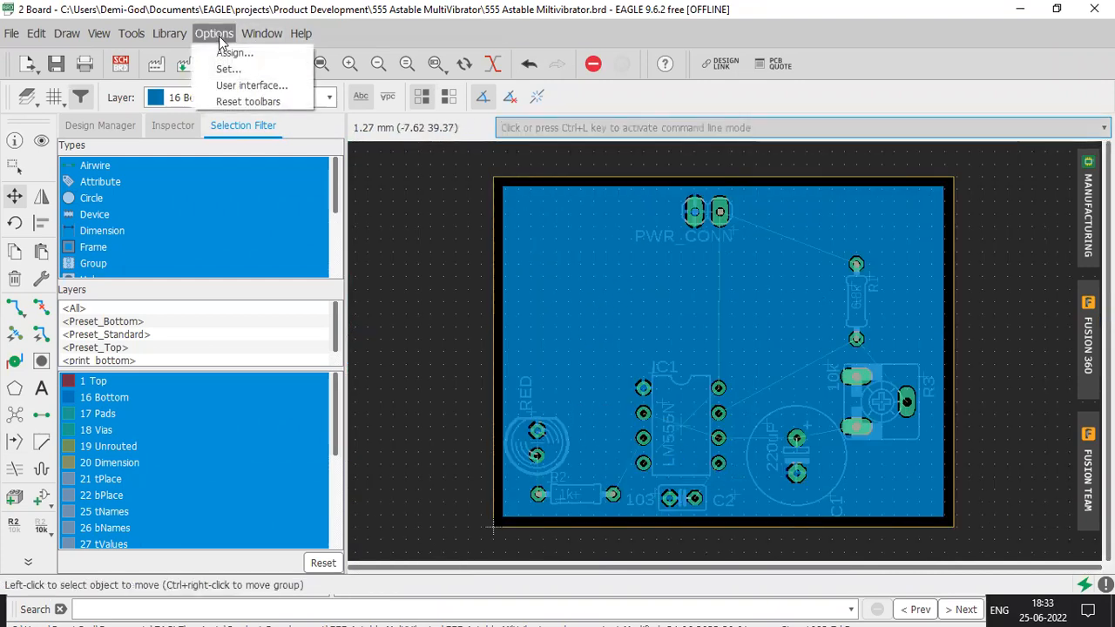
pyautogui.click(252, 85)
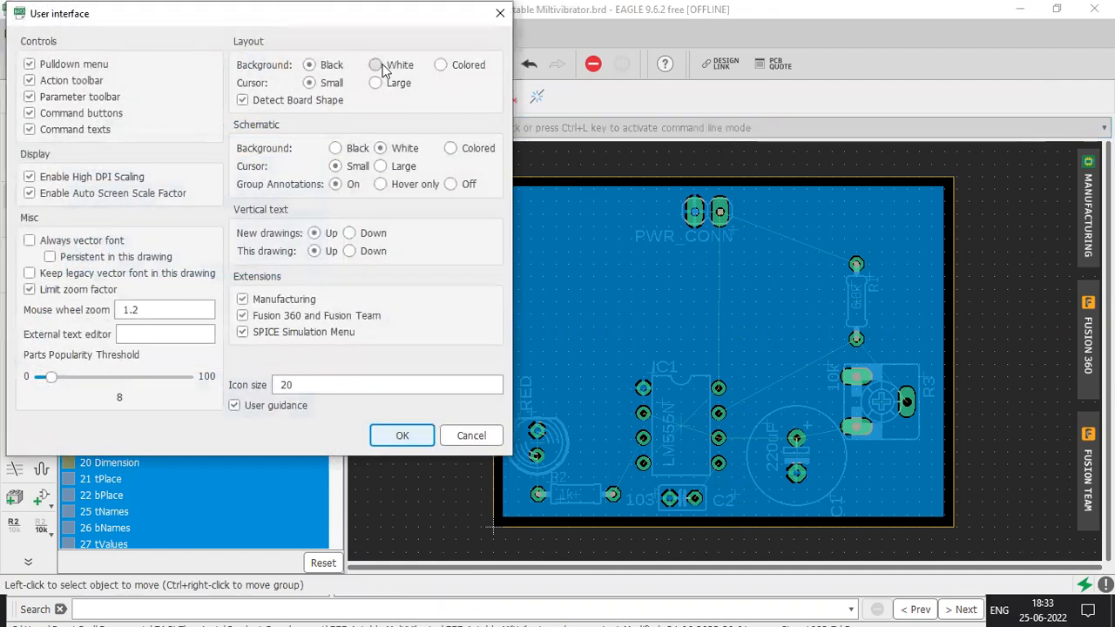
pyautogui.click(376, 66)
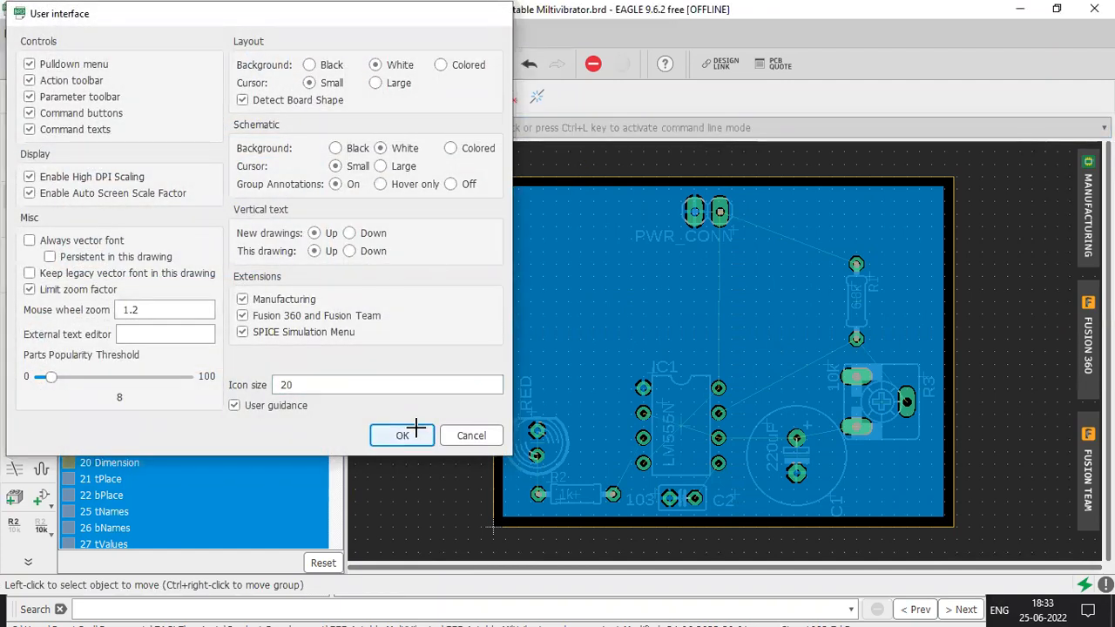
pyautogui.click(409, 435)
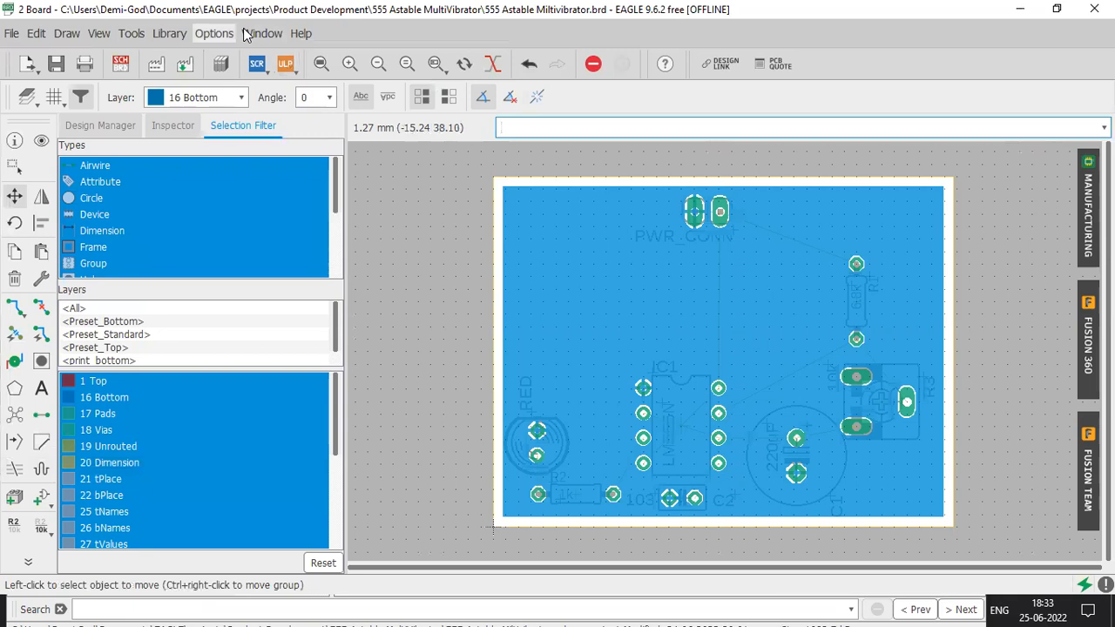
pyautogui.click(215, 33)
pyautogui.click(260, 85)
pyautogui.click(331, 67)
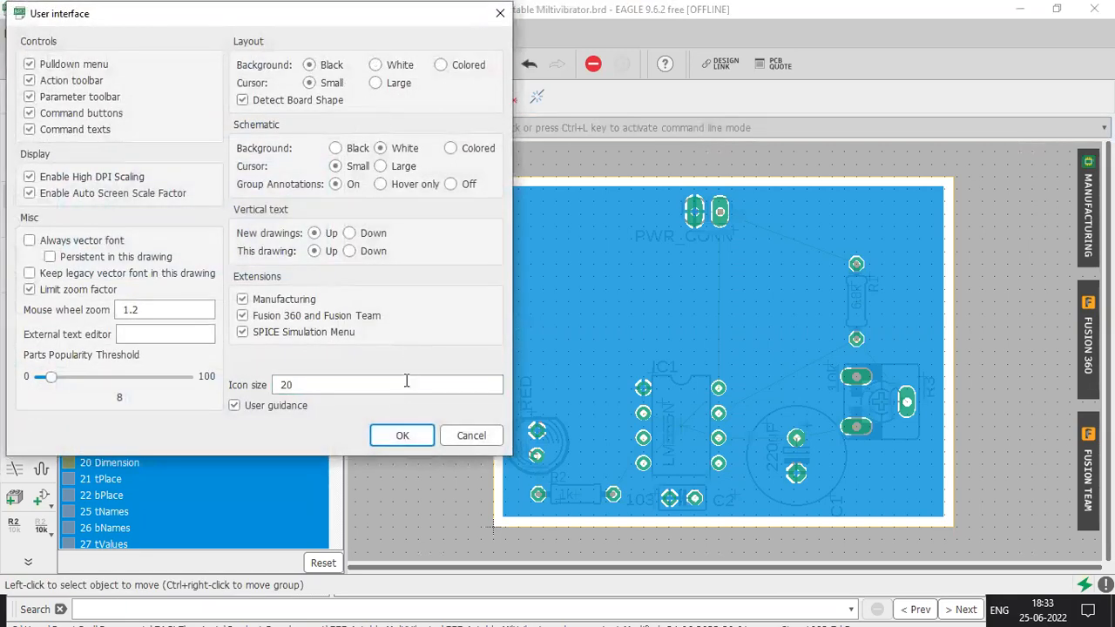
pyautogui.click(405, 436)
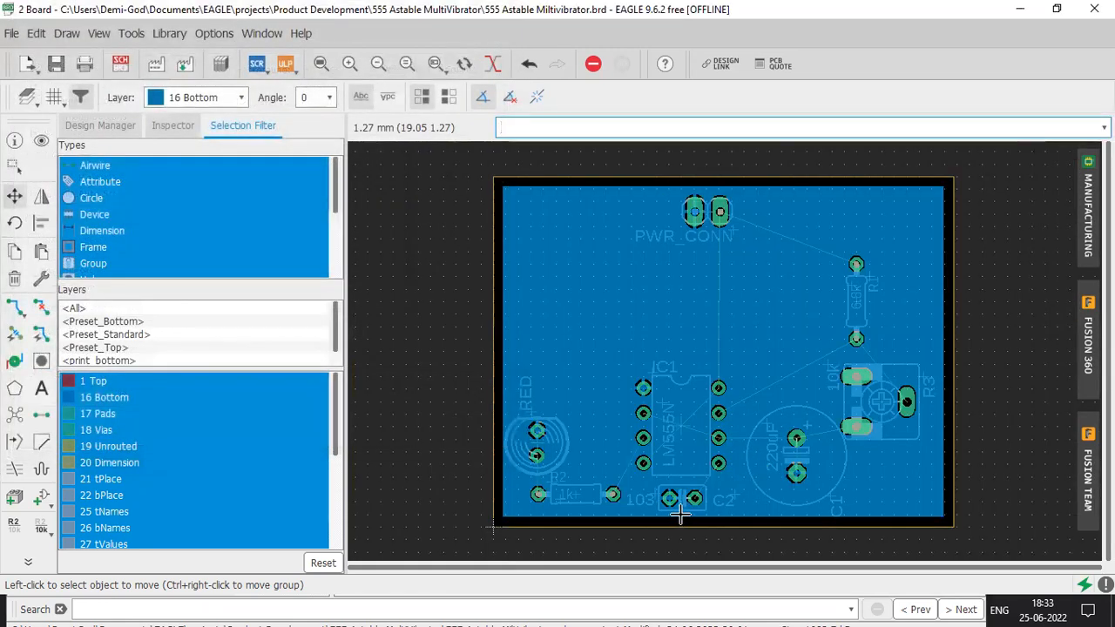
# Shift potentiometer R3 out to the right board edge and move resistor R1 in beside IC1's upper right corner
pyautogui.scroll(1, 697, 499)
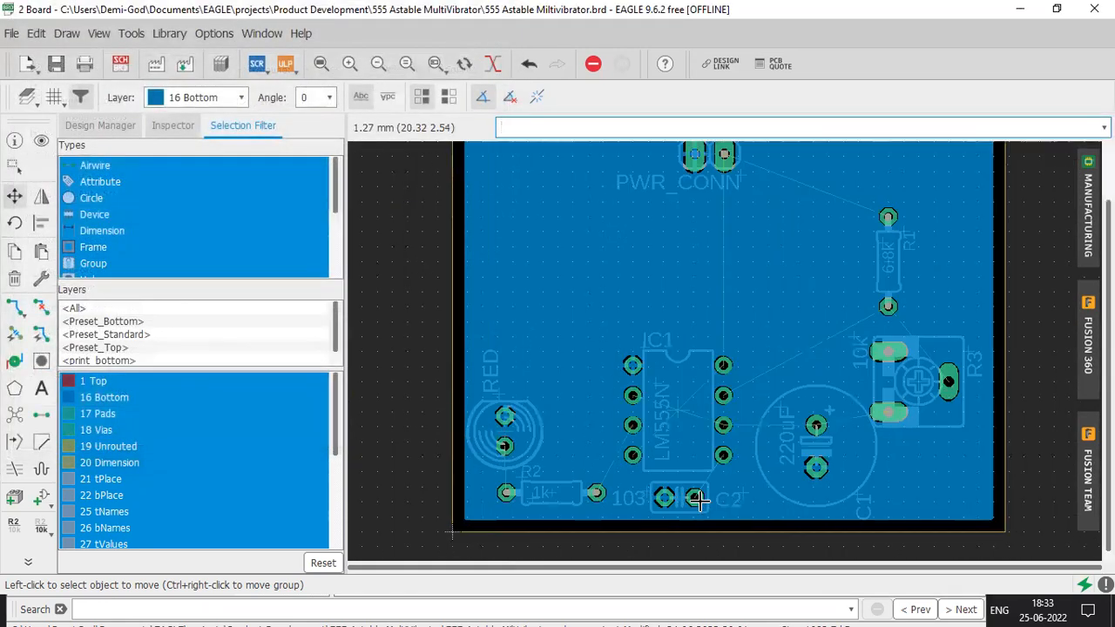
pyautogui.scroll(1, 698, 499)
pyautogui.click(970, 356)
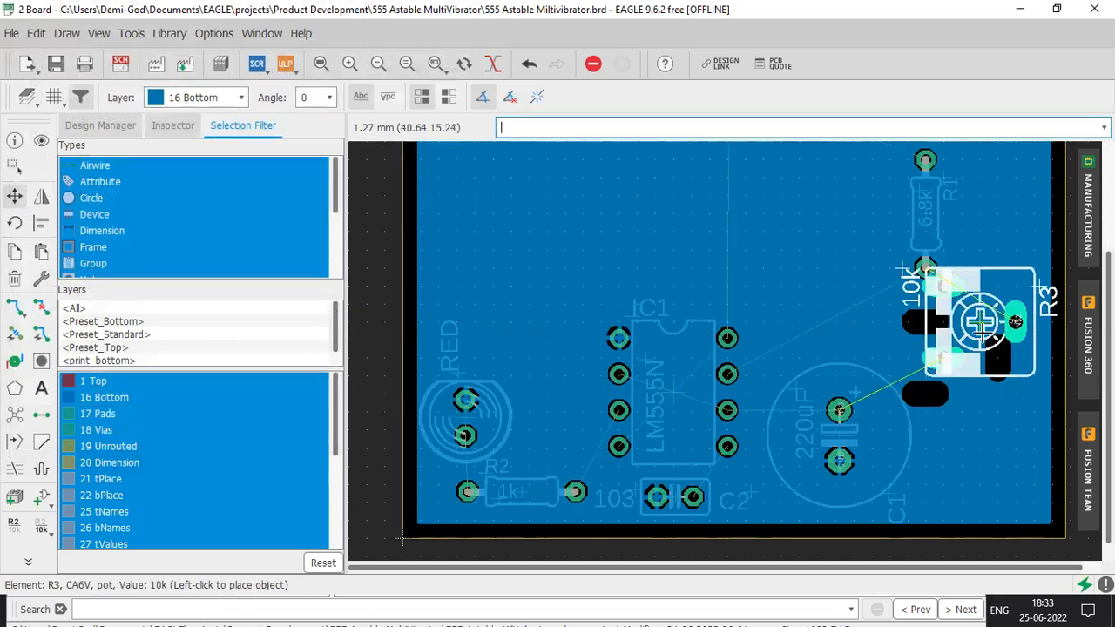
pyautogui.click(998, 357)
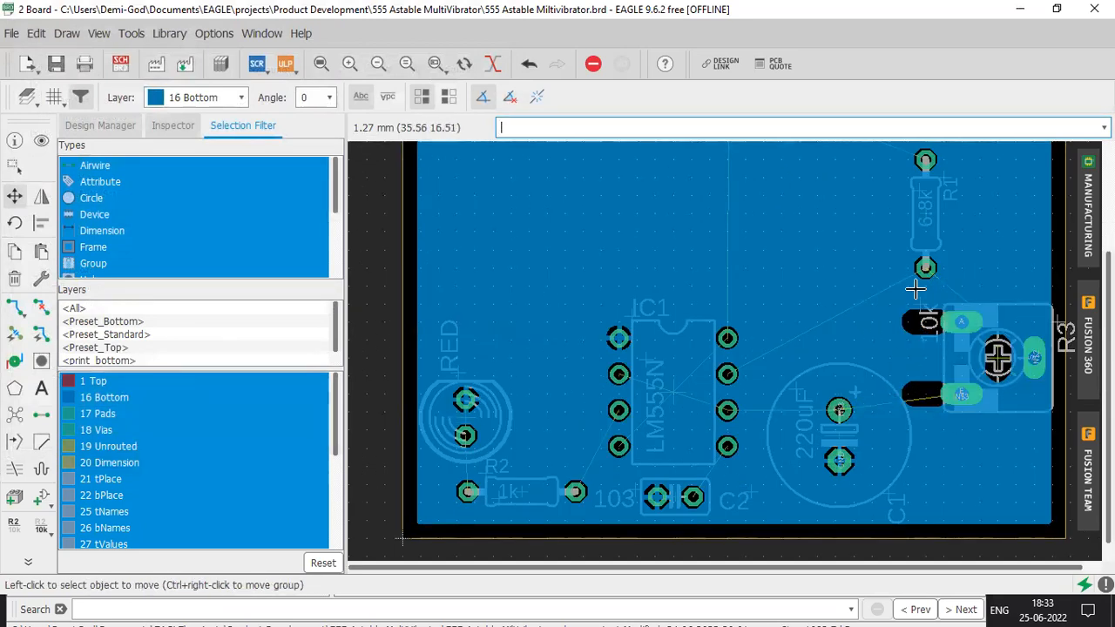
pyautogui.click(925, 214)
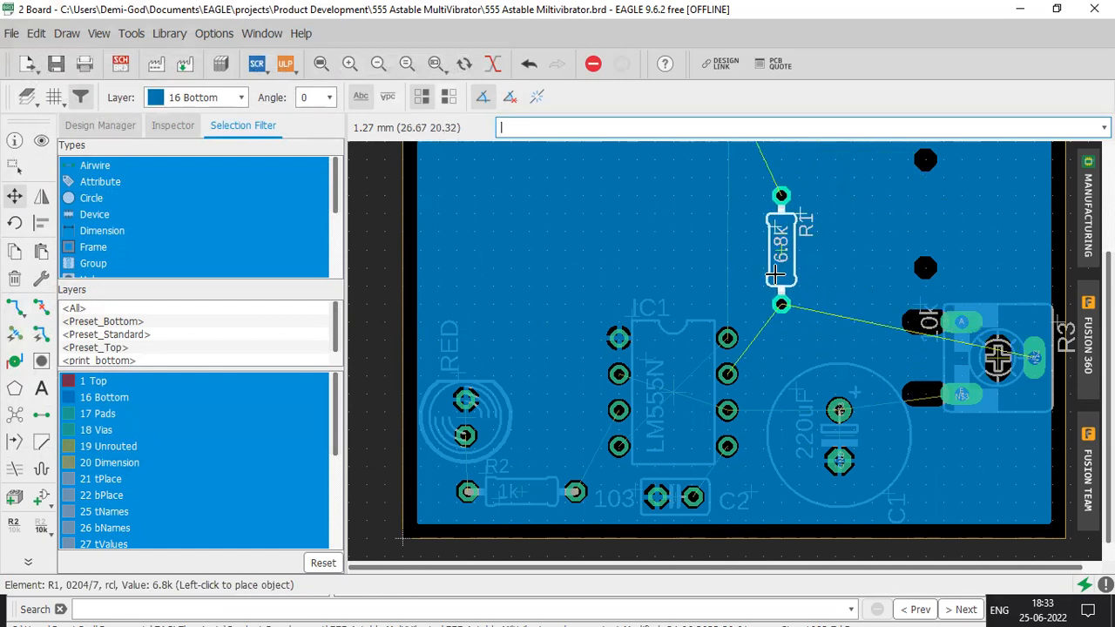
pyautogui.click(775, 300)
# Rotate potentiometer R3 so its single pad faces up, and place it above C1 next to R1
pyautogui.click(997, 357)
pyautogui.rightClick(939, 287)
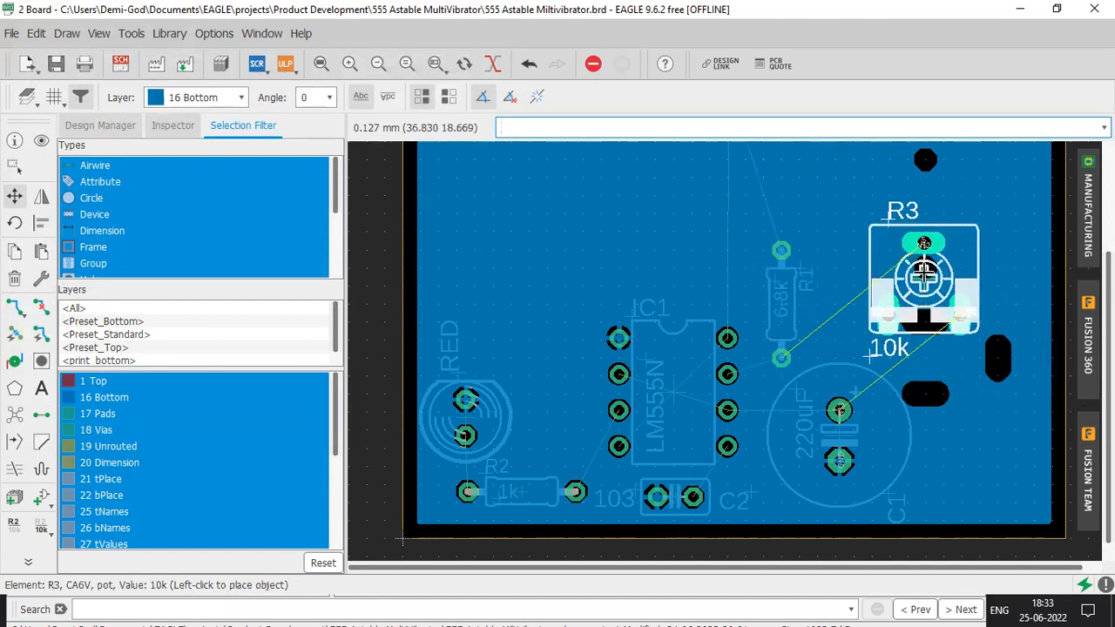
pyautogui.rightClick(931, 274)
pyautogui.rightClick(926, 268)
pyautogui.rightClick(923, 270)
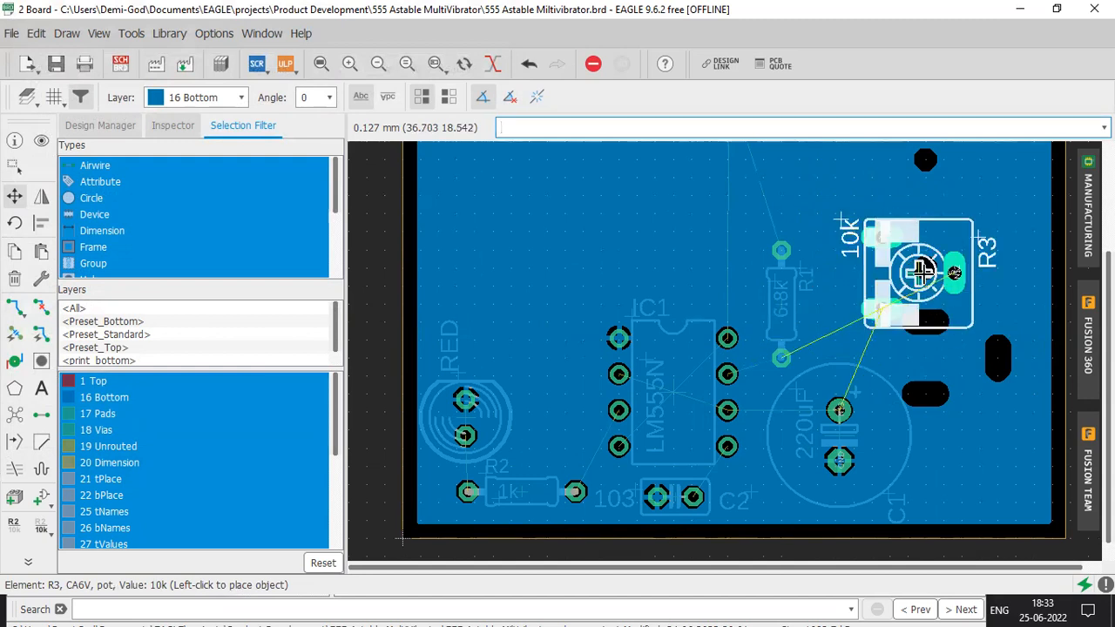
pyautogui.rightClick(922, 270)
pyautogui.click(894, 288)
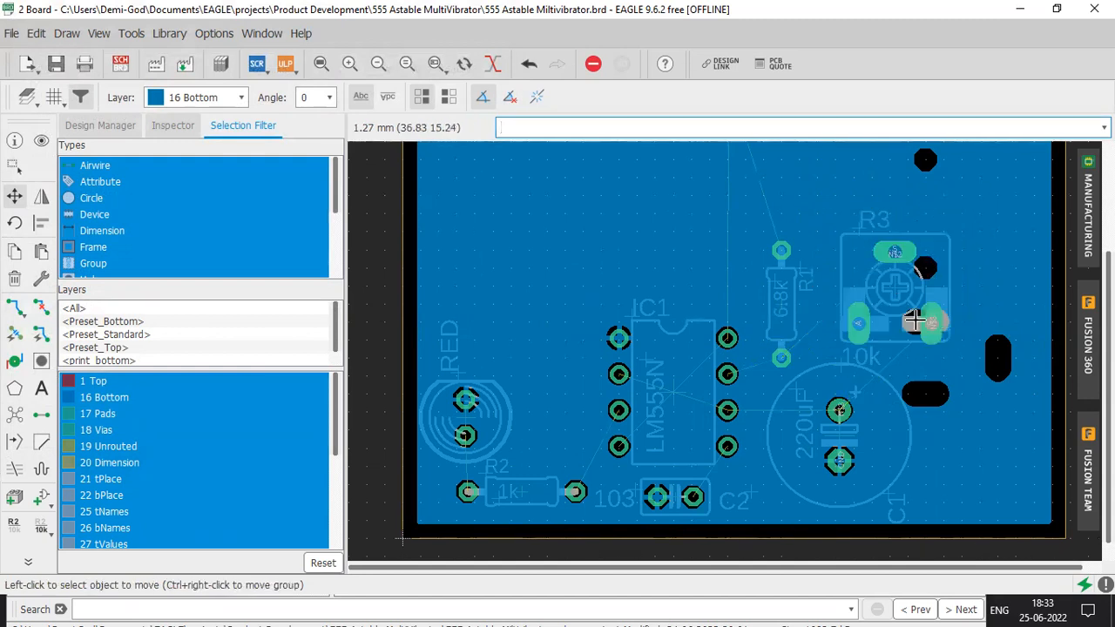
# Bring PWR_CONN down to just above IC1 and recalculate the airwires
pyautogui.scroll(-4, 913, 321)
pyautogui.click(819, 210)
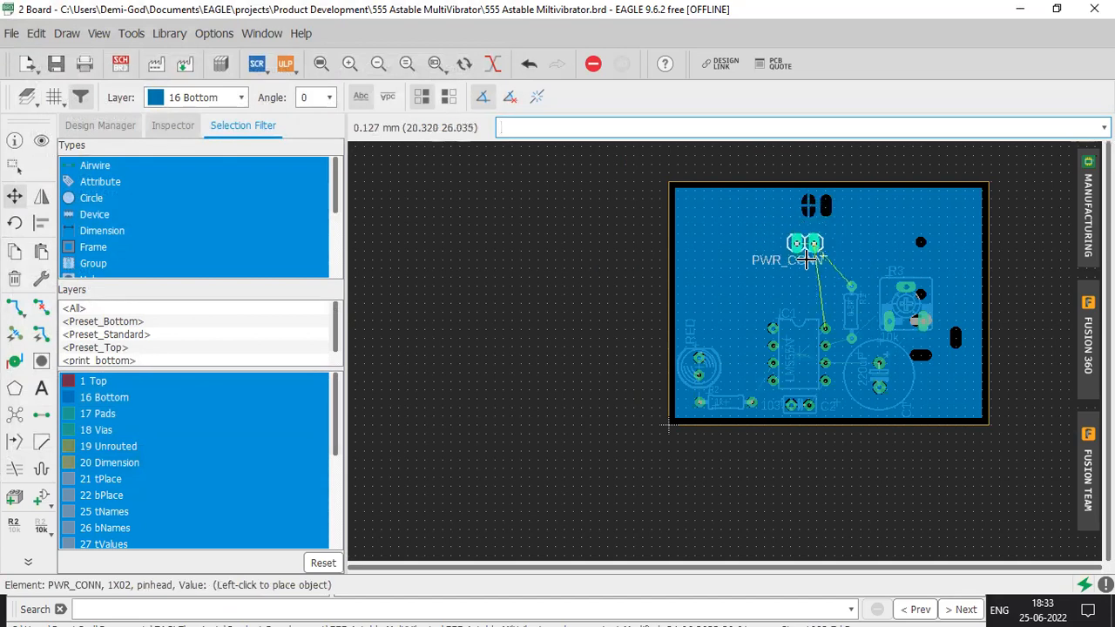
pyautogui.click(801, 285)
pyautogui.click(14, 418)
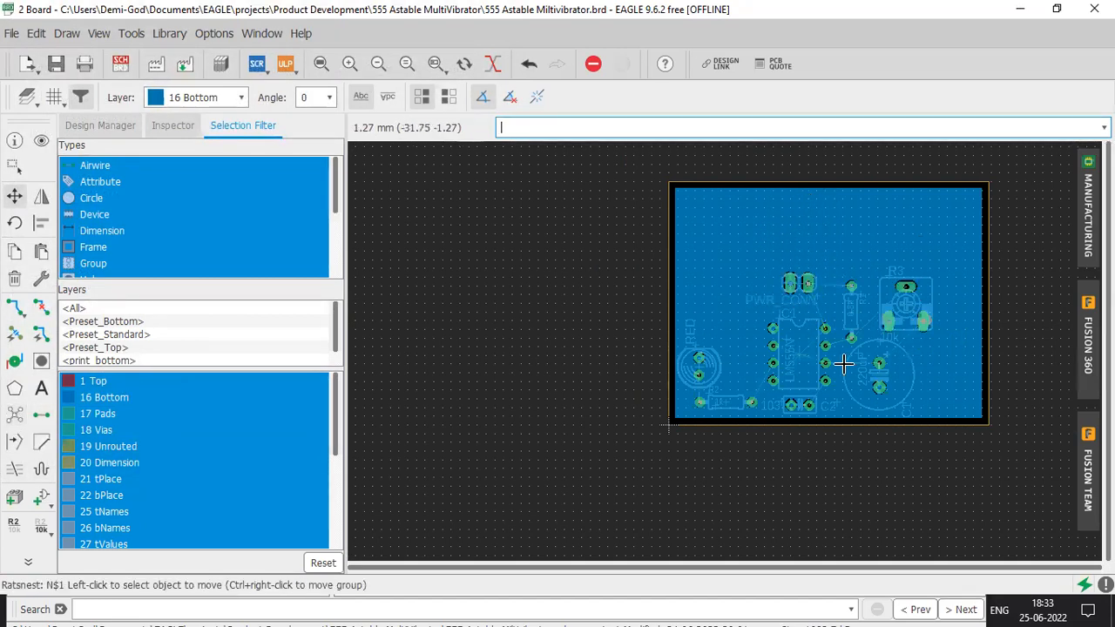
# Examine the airwires running between IC1's pads
pyautogui.scroll(5, 880, 324)
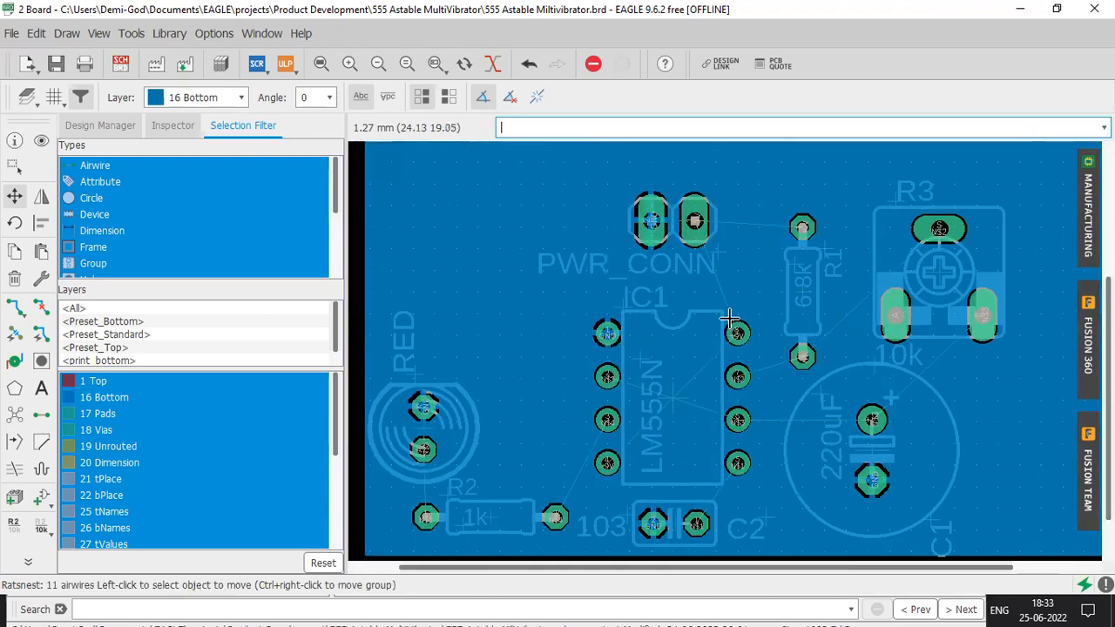
pyautogui.scroll(-1, 692, 419)
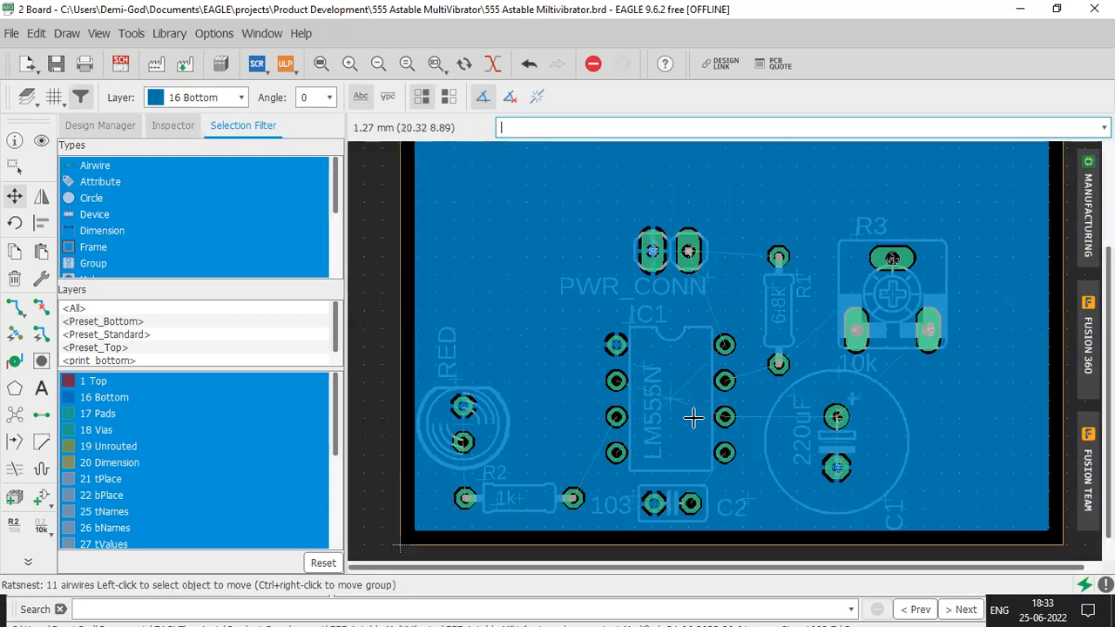
pyautogui.scroll(4, 692, 419)
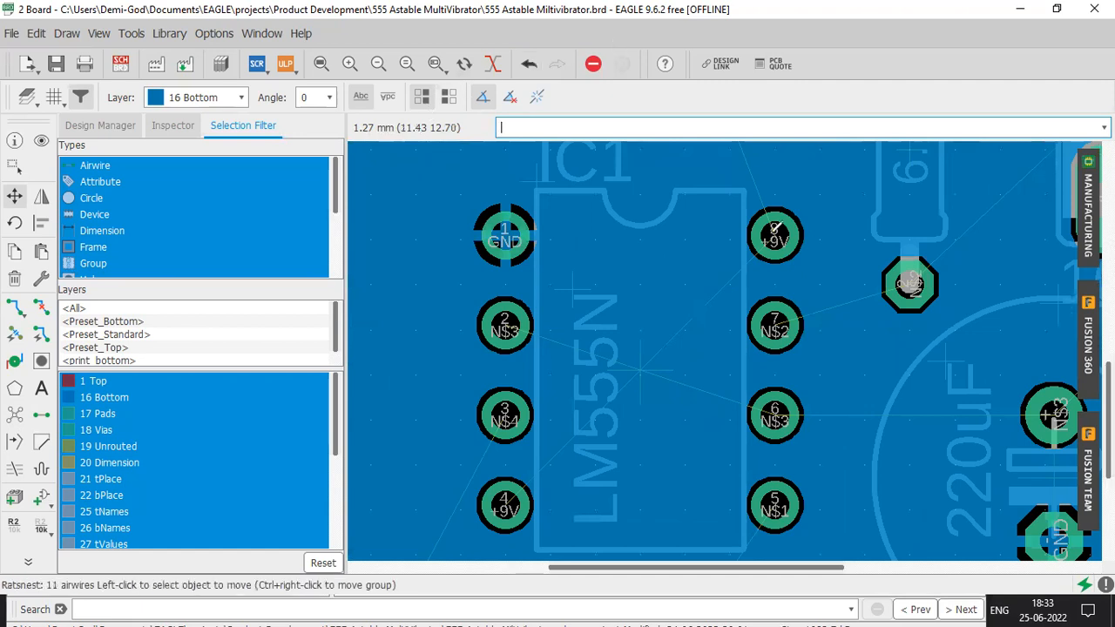
pyautogui.moveTo(766, 241); pyautogui.dragTo(516, 486)
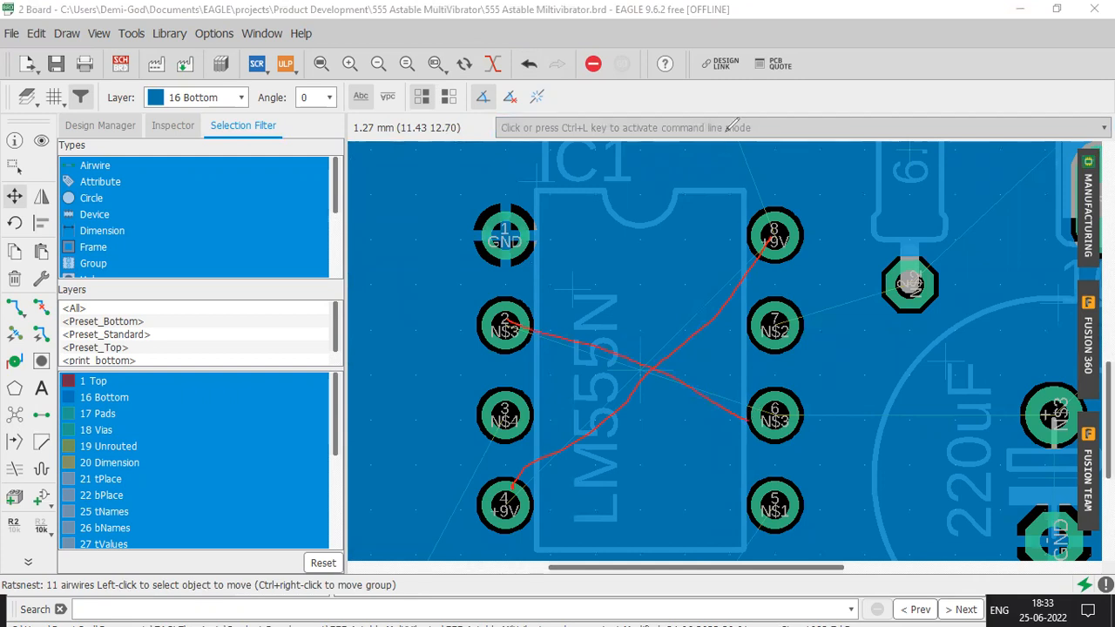
pyautogui.scroll(-8, 739, 290)
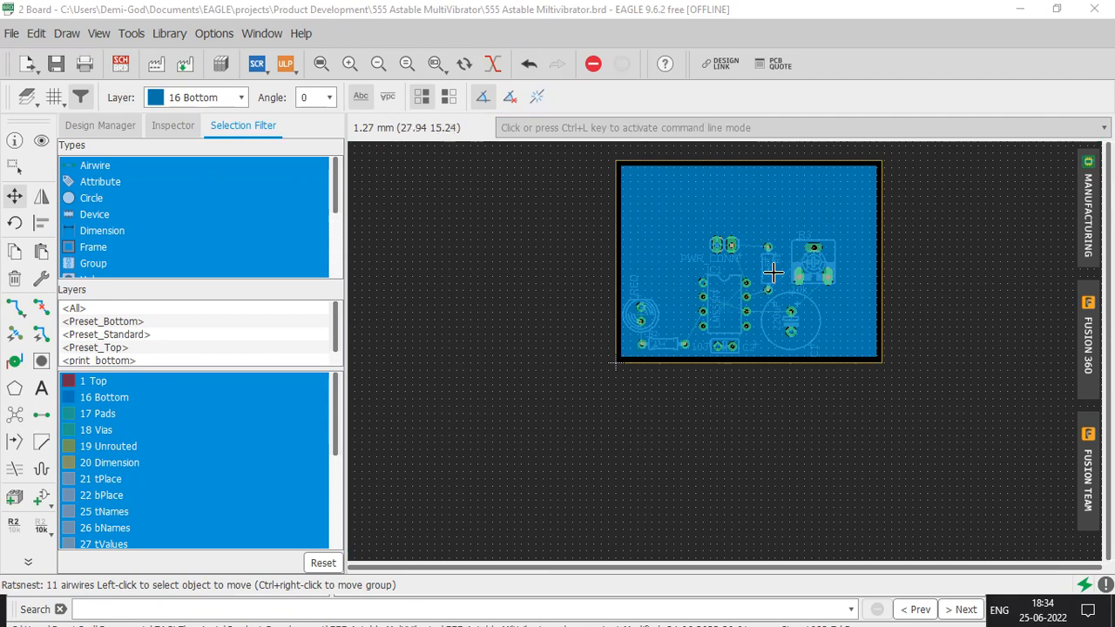
# Lower the top edge of the board outline to about y = 25.4 mm, just above the components
pyautogui.click(14, 196)
pyautogui.click(620, 378)
pyautogui.hotkey('alt', 'F2')
pyautogui.press('Escape')
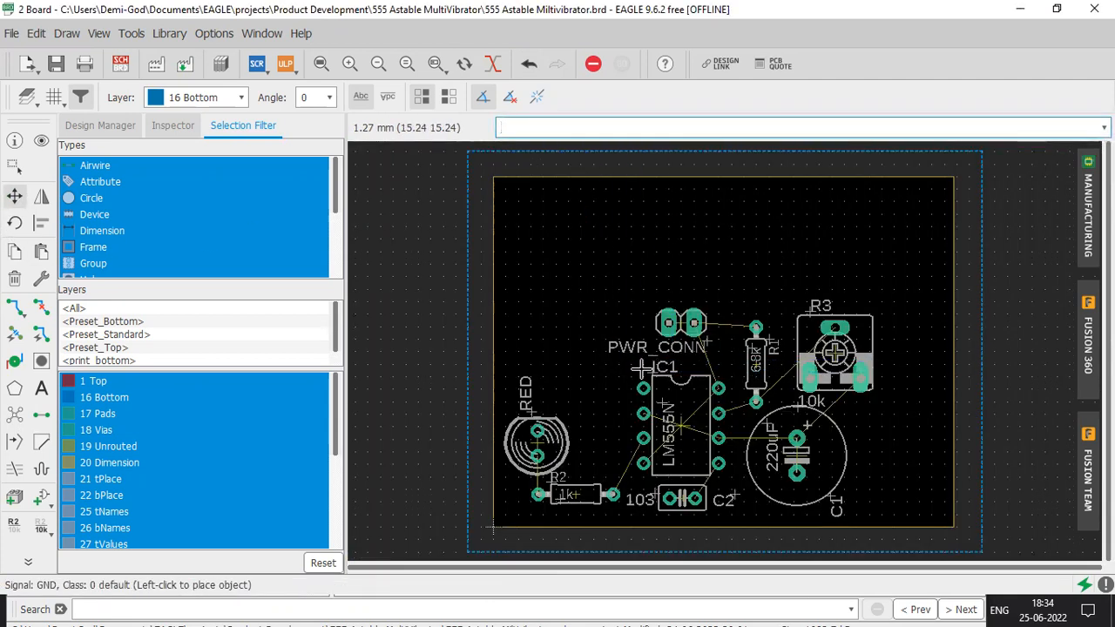
pyautogui.click(14, 414)
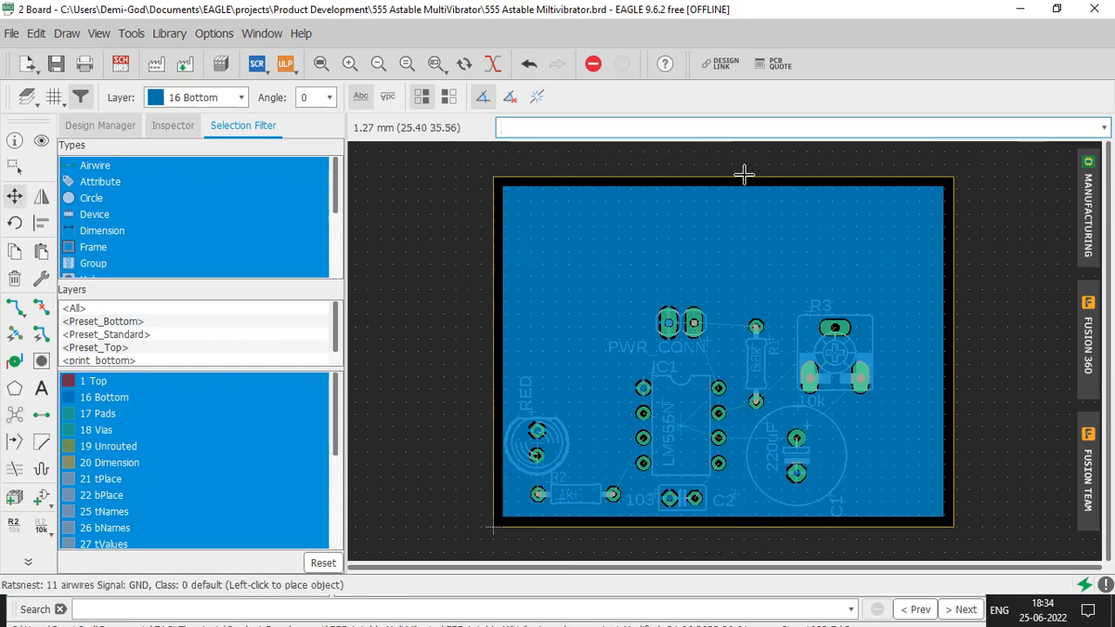
pyautogui.click(742, 296)
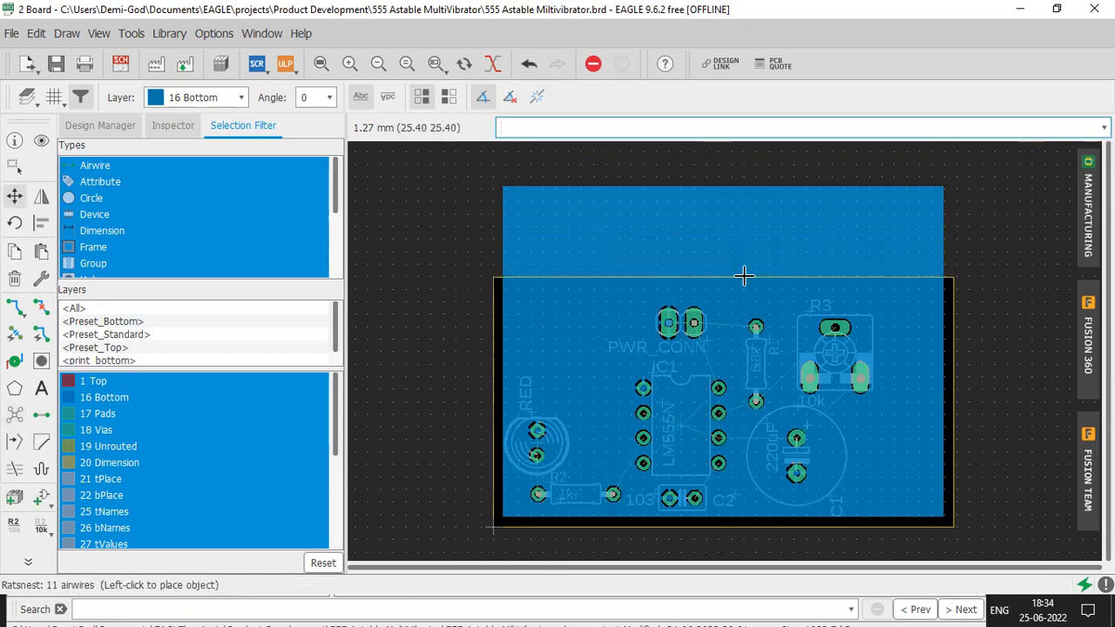
# Lower the top edge of the GND polygon to just above the board outline and recalculate the airwires
pyautogui.click(741, 164)
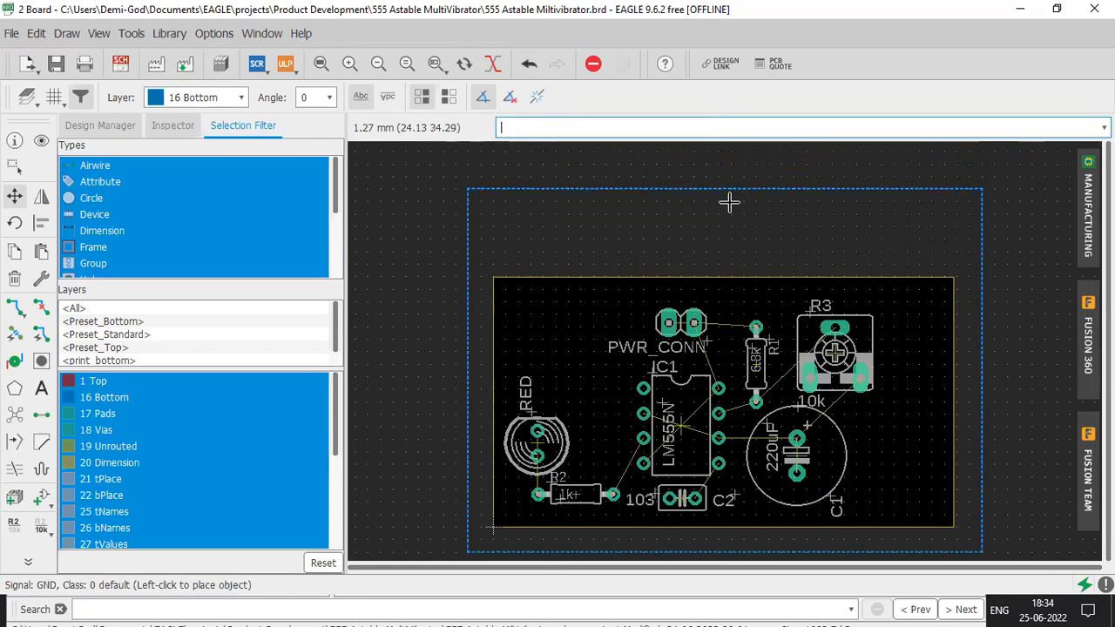
pyautogui.click(728, 238)
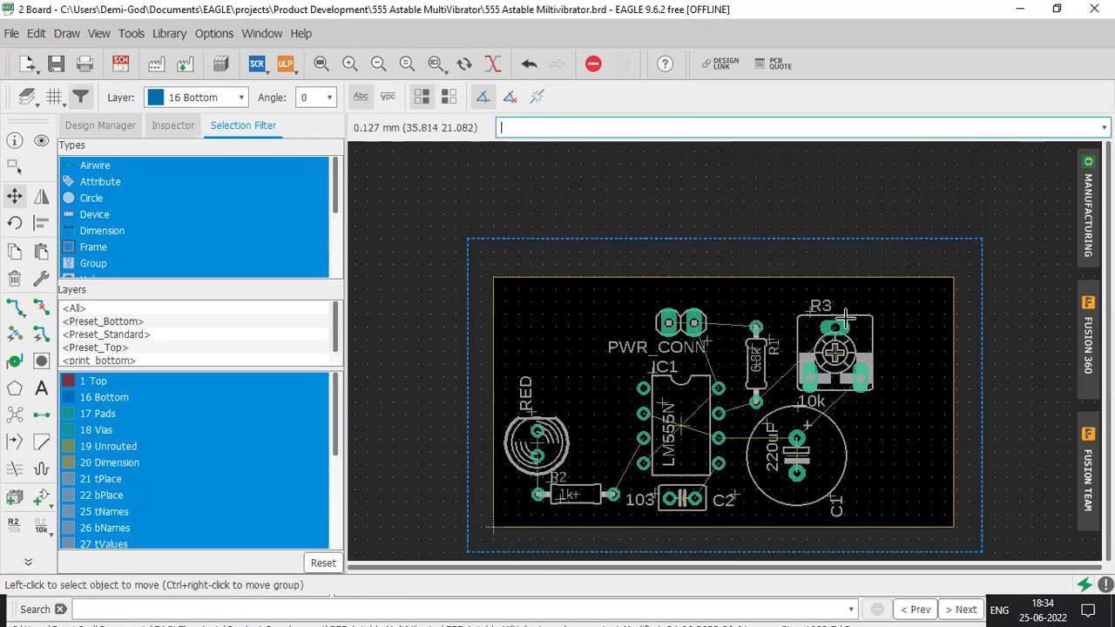
pyautogui.scroll(1, 821, 308)
pyautogui.click(15, 418)
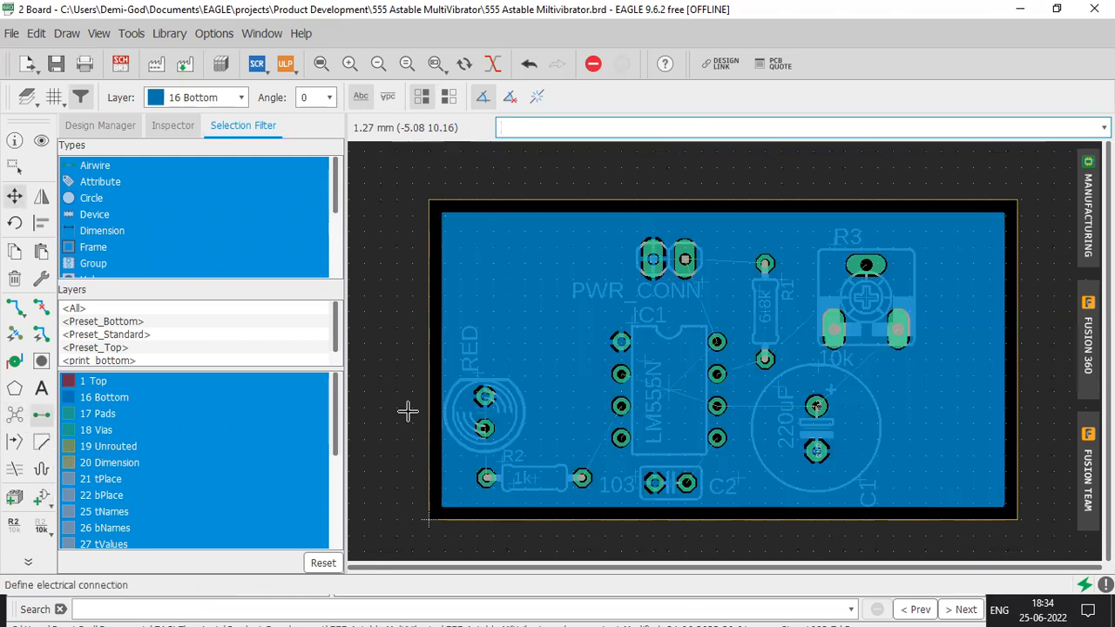
# Bring the right edges of the board outline and the GND polygon in toward R3, and recalculate the airwires
pyautogui.click(1017, 349)
pyautogui.click(951, 345)
pyautogui.click(1056, 333)
pyautogui.click(984, 335)
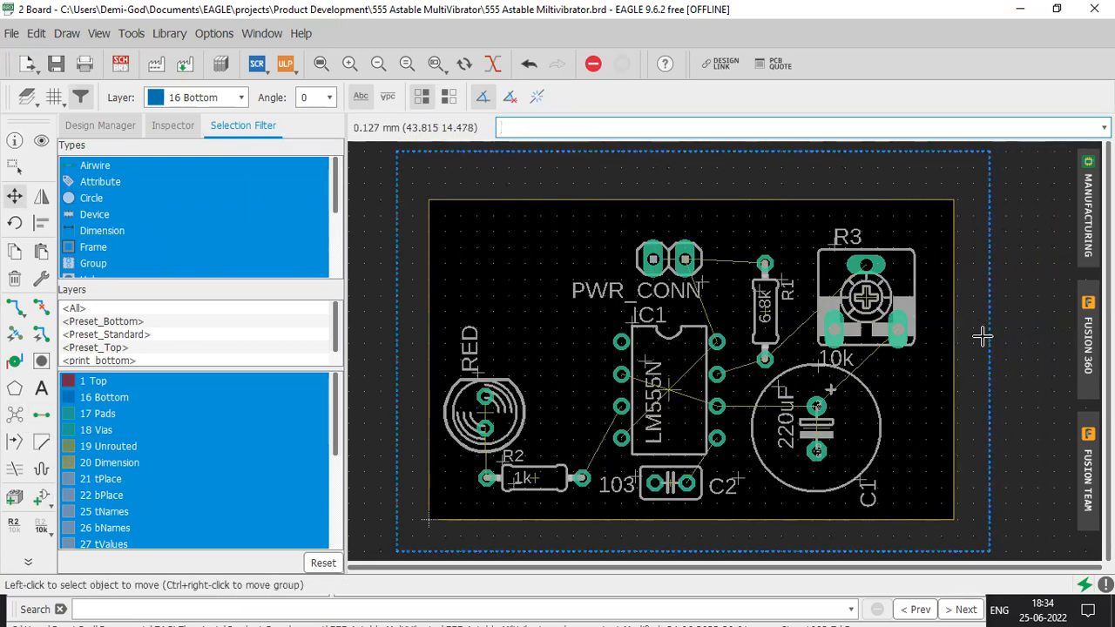
pyautogui.click(16, 422)
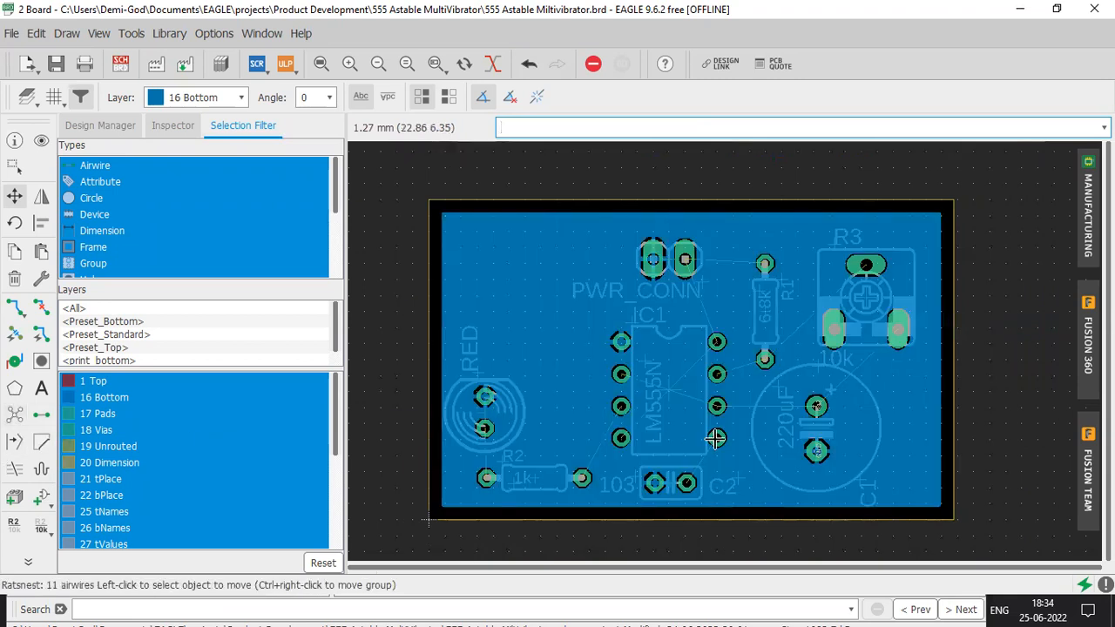
pyautogui.scroll(-1, 712, 435)
pyautogui.hotkey('alt', 'F2')
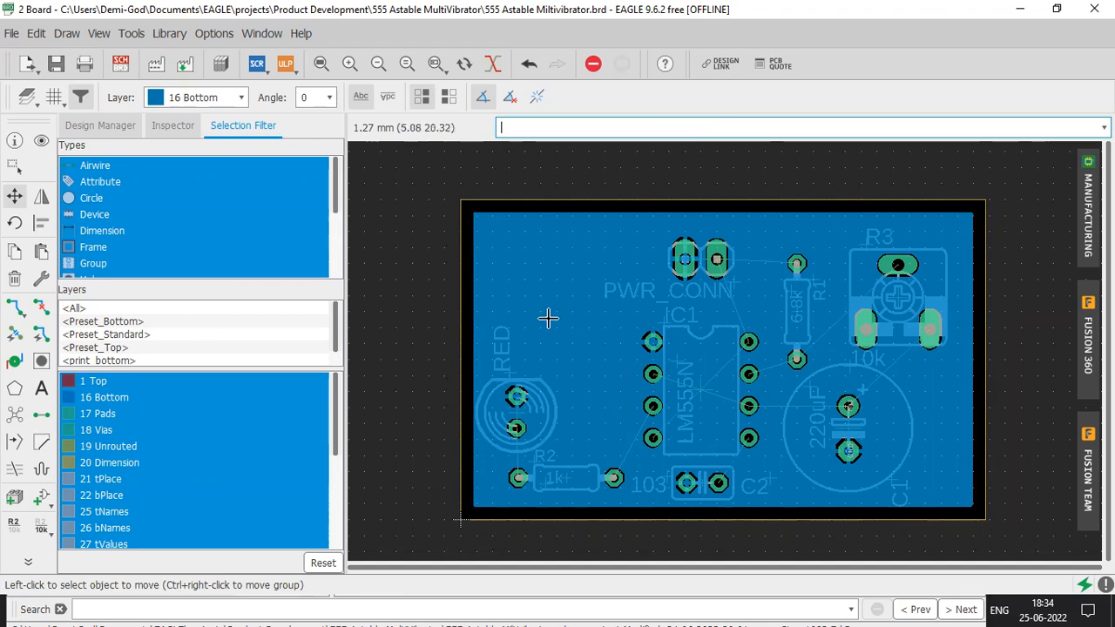
# Move the RED LED to the board's upper-left corner and place its name label horizontally just above it
pyautogui.click(535, 407)
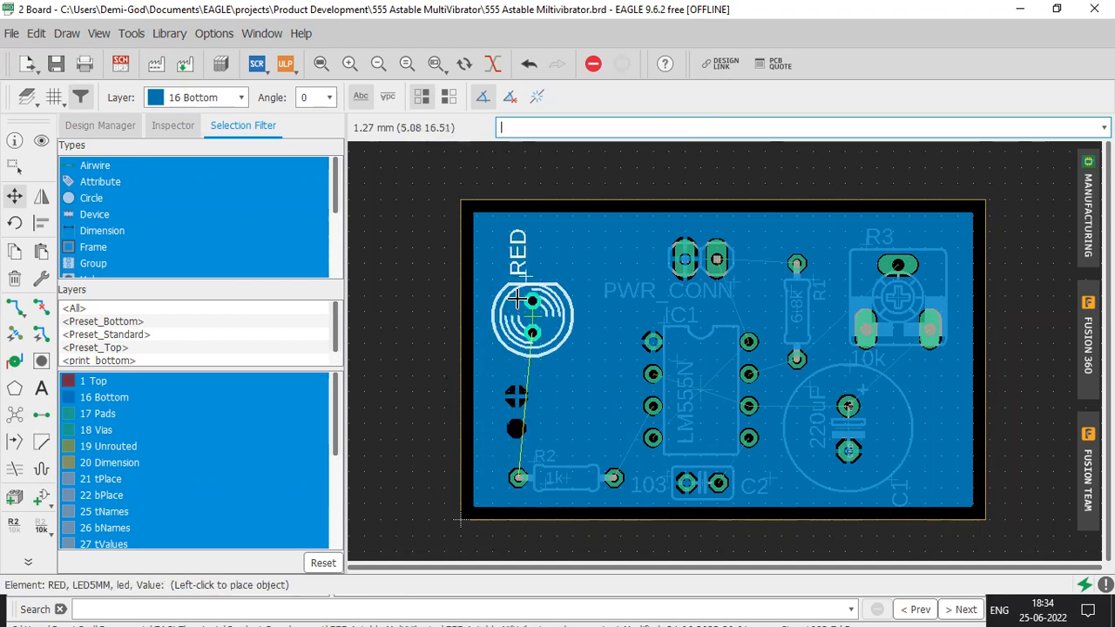
pyautogui.click(503, 286)
pyautogui.click(514, 248)
pyautogui.rightClick(522, 247)
pyautogui.click(543, 227)
pyautogui.click(526, 288)
pyautogui.click(527, 278)
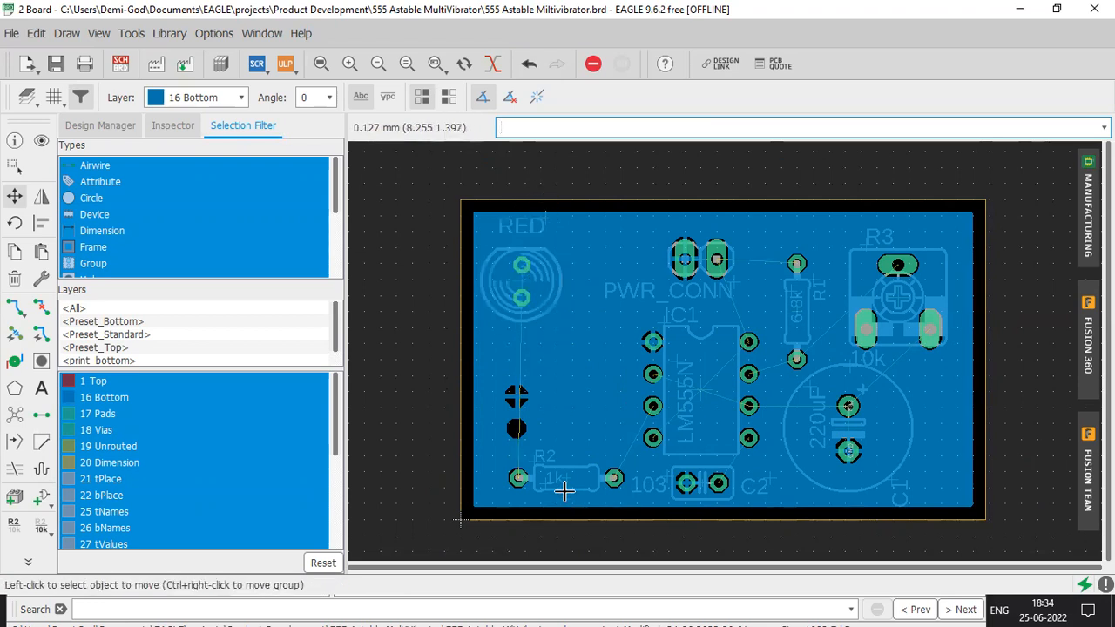
# Rotate resistor R2 to vertical and place it directly below the RED LED
pyautogui.click(565, 492)
pyautogui.rightClick(520, 316)
pyautogui.click(521, 395)
# Shift IC1 left and slightly up beside R2, place C2 centred just below it, and recalculate the airwires
pyautogui.click(696, 397)
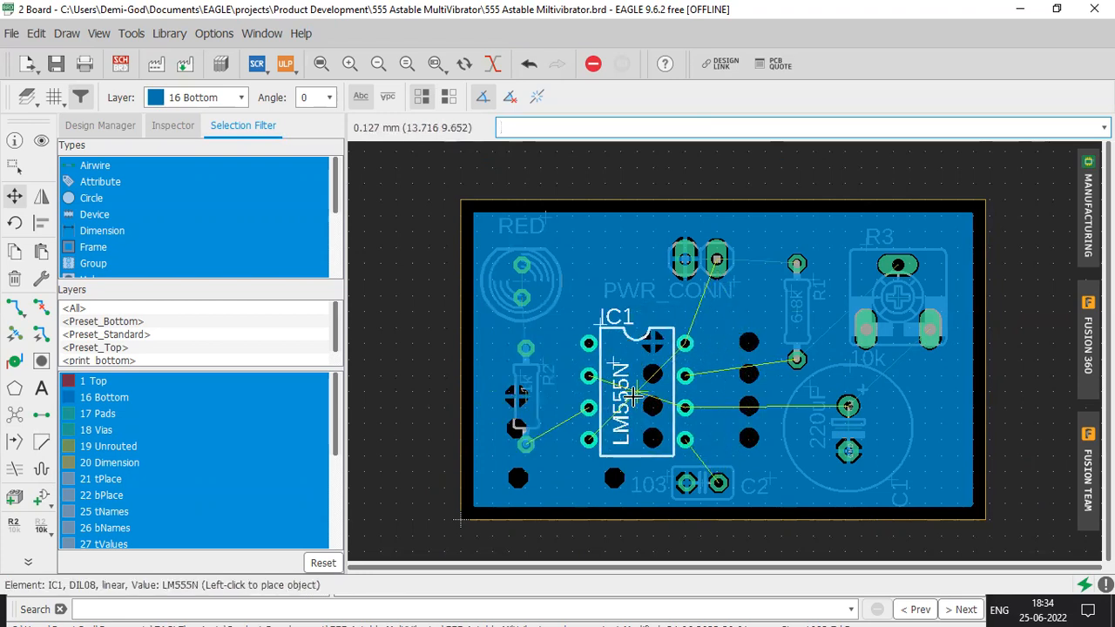
pyautogui.click(634, 397)
pyautogui.click(702, 483)
pyautogui.click(636, 484)
pyautogui.click(641, 401)
pyautogui.click(645, 410)
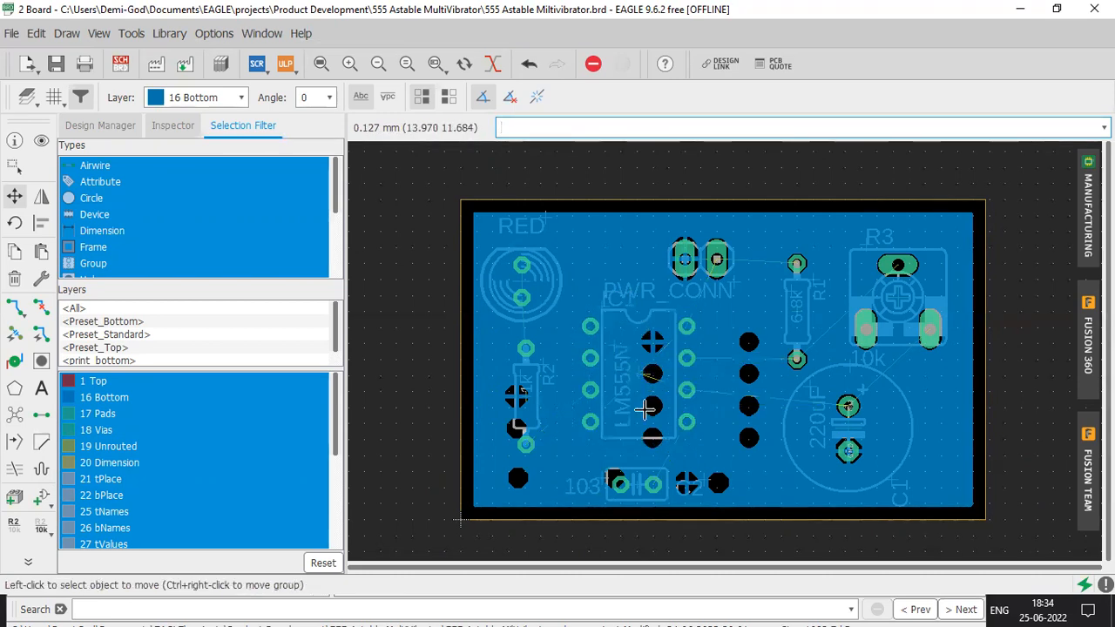
pyautogui.click(633, 478)
pyautogui.click(637, 468)
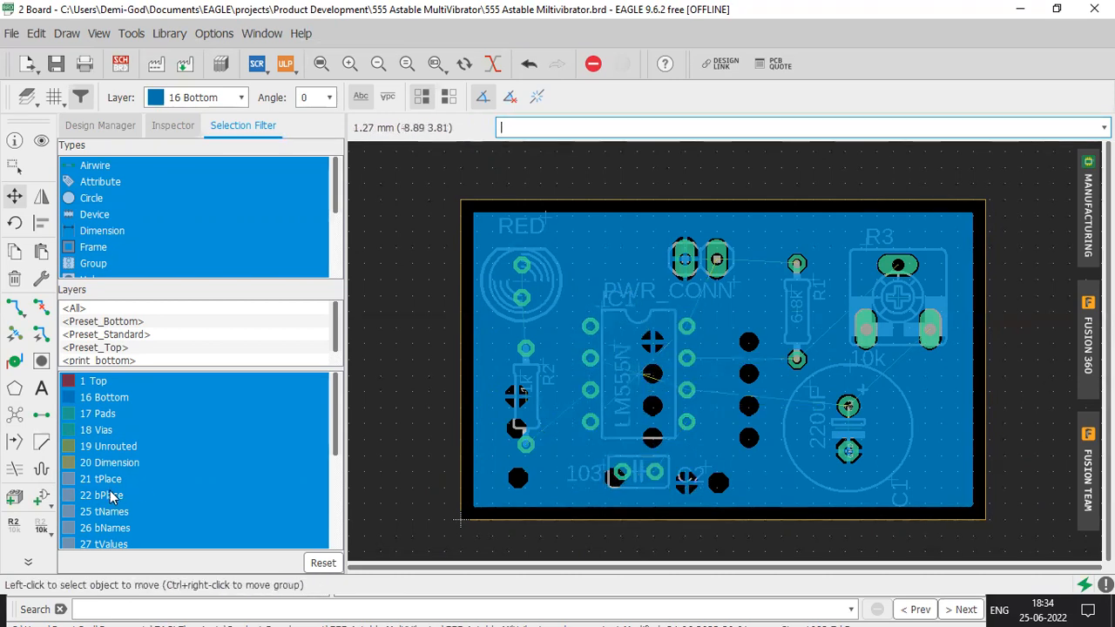
pyautogui.click(14, 415)
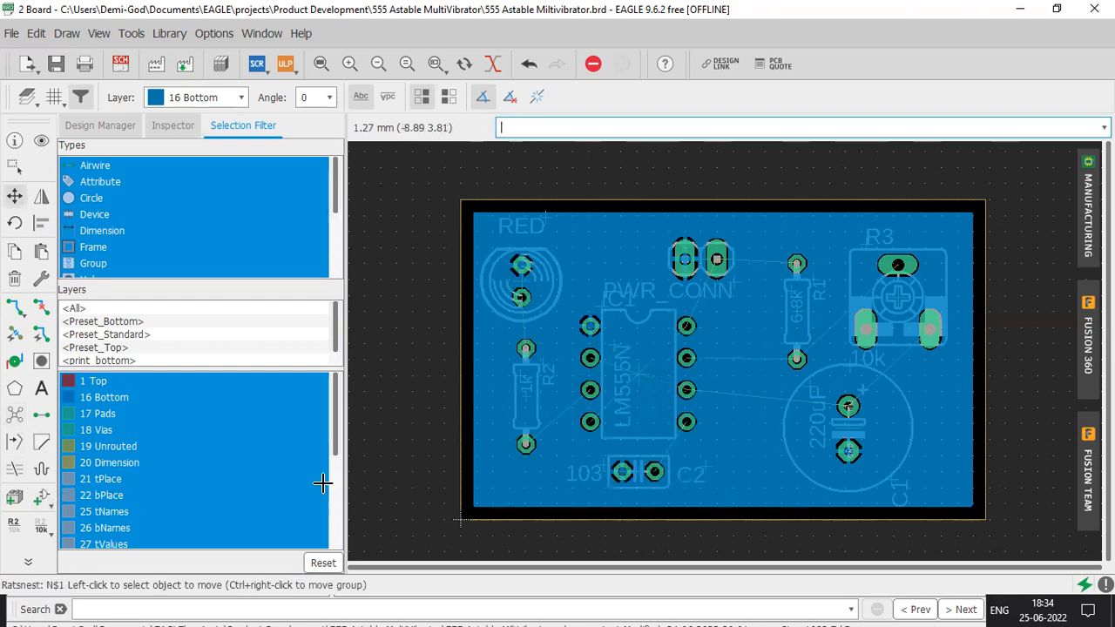
# Place the PWR_CONN header centred above IC1, level with the LED's upper pad, with its name label above it
pyautogui.click(715, 277)
pyautogui.click(649, 262)
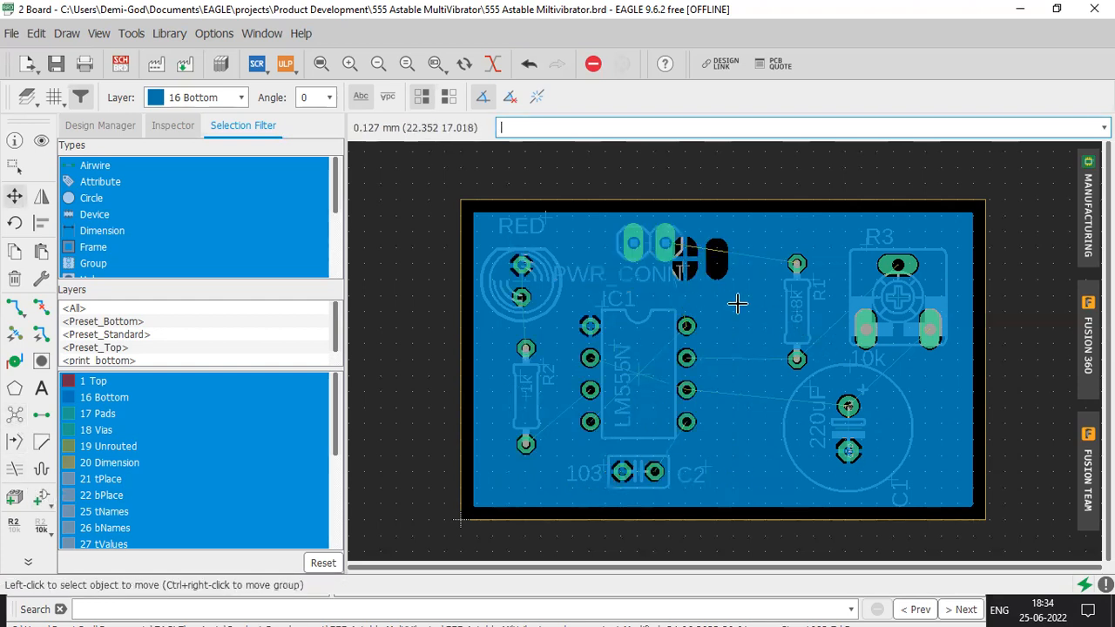
pyautogui.click(684, 272)
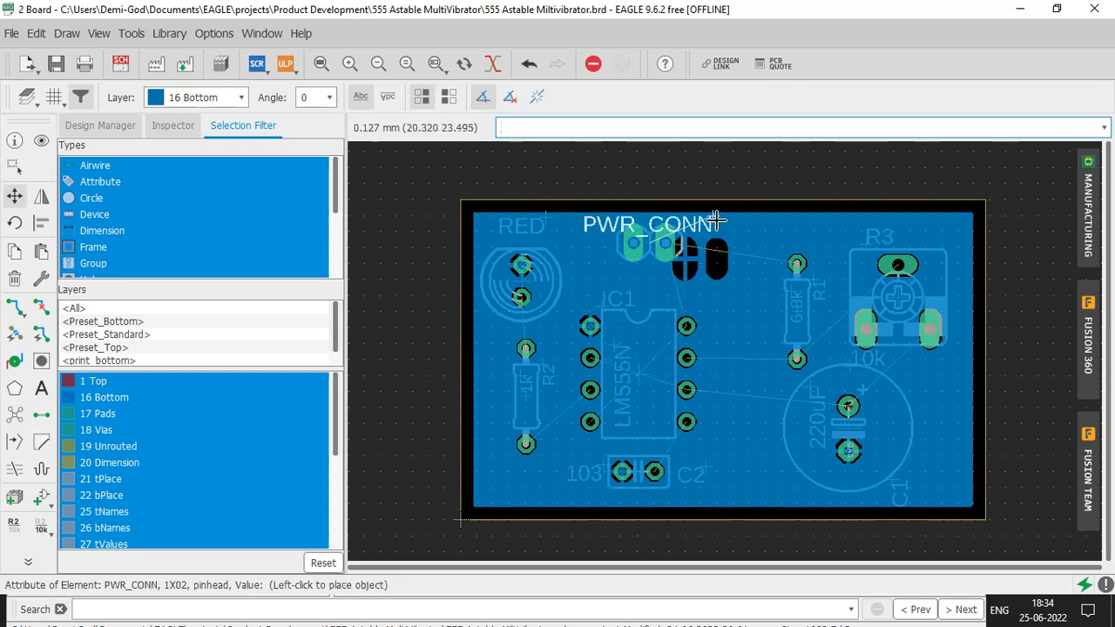
pyautogui.click(655, 251)
pyautogui.click(652, 243)
pyautogui.click(652, 272)
pyautogui.click(713, 239)
pyautogui.click(712, 235)
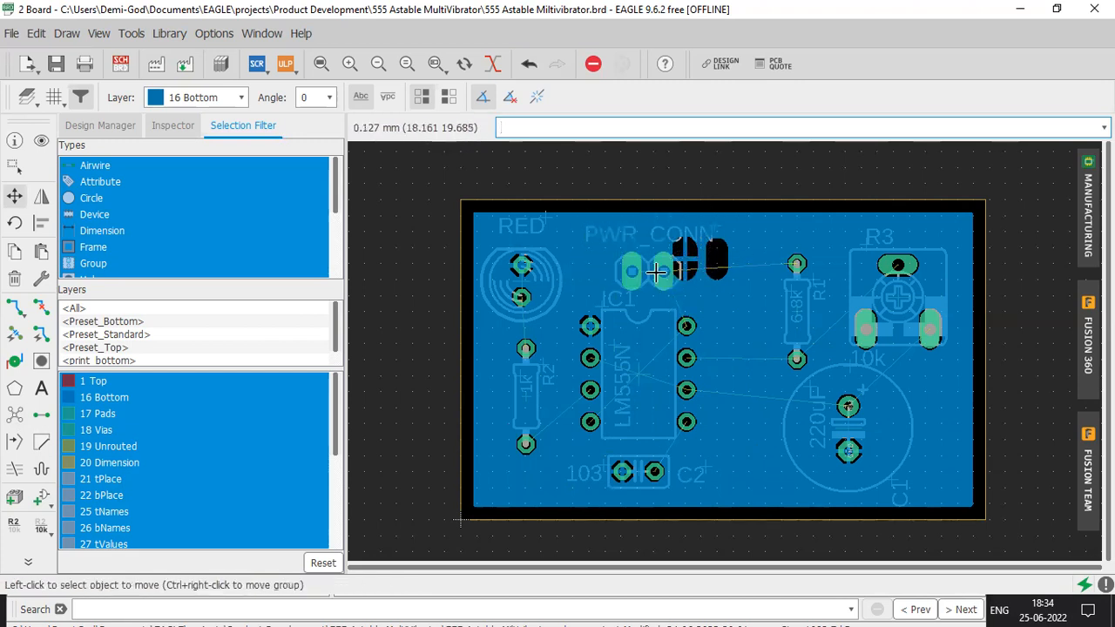
pyautogui.click(655, 267)
pyautogui.click(655, 264)
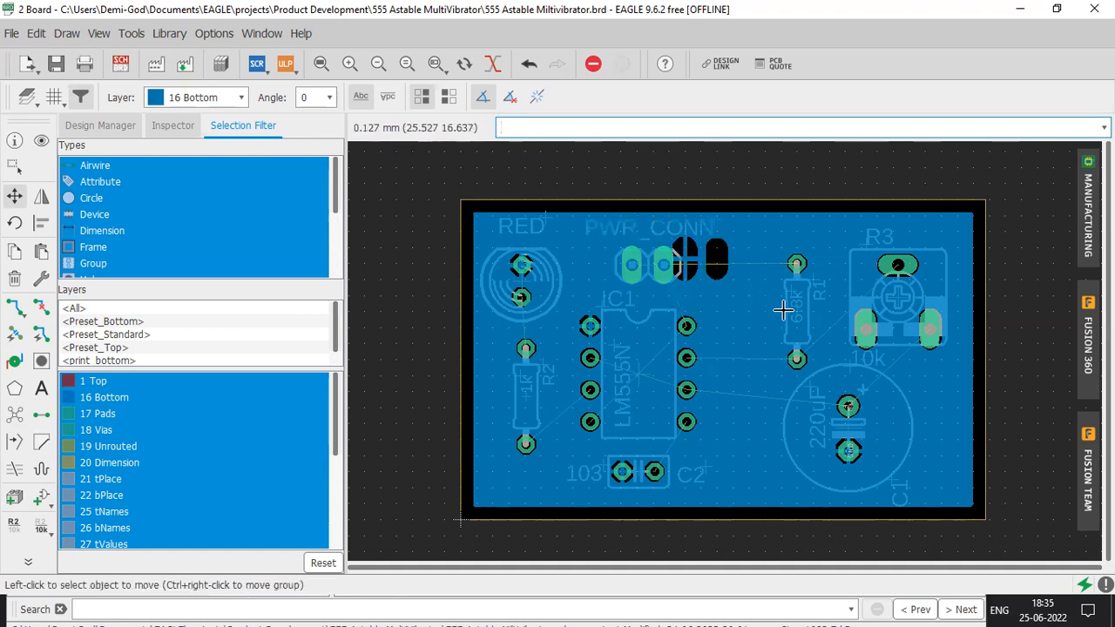
# Shift R1, capacitor C1 and potentiometer R3 left, closer to IC1
pyautogui.click(783, 310)
pyautogui.click(733, 307)
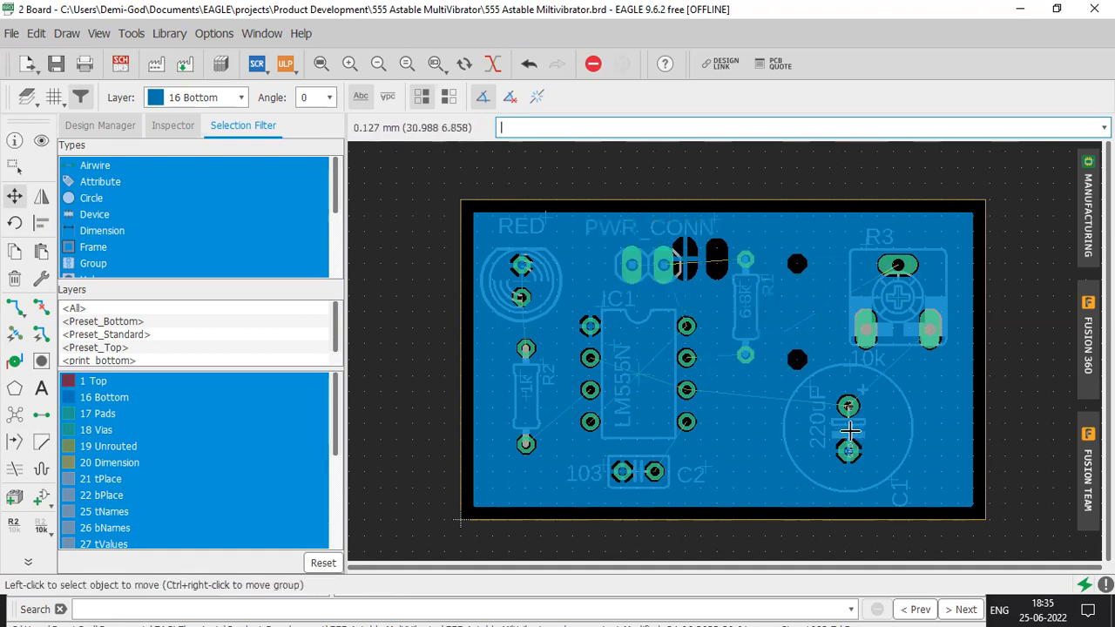
pyautogui.click(849, 430)
pyautogui.click(783, 431)
pyautogui.click(897, 298)
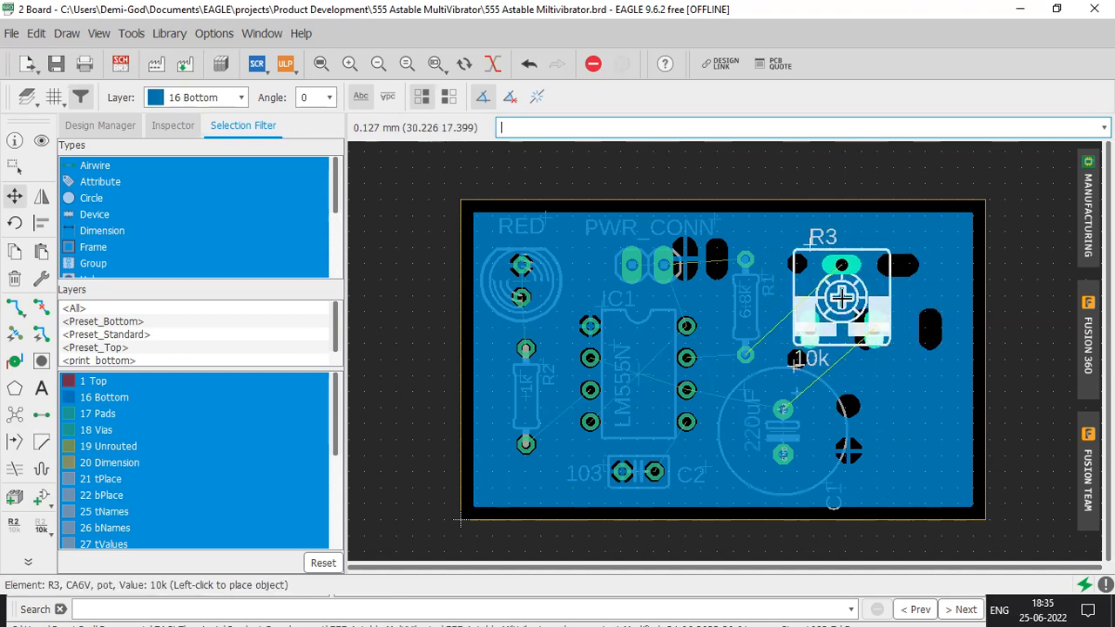
pyautogui.click(842, 299)
# Pull the board outline's right edge in to just past the relocated R3, narrow the GND polygon to match, and recalculate the airwires
pyautogui.click(981, 376)
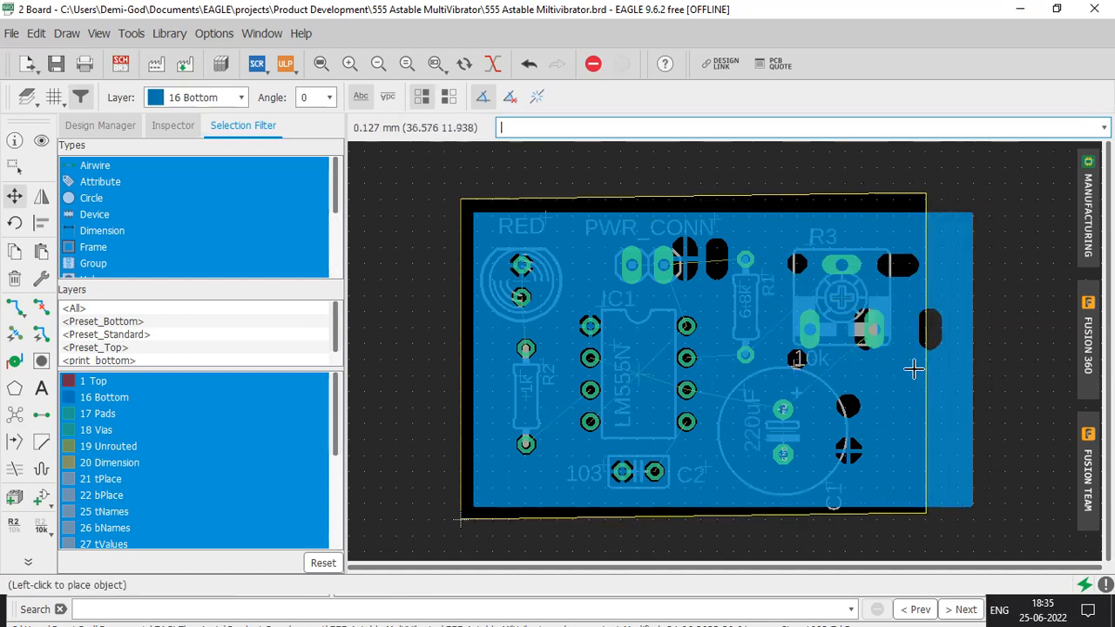
pyautogui.click(910, 374)
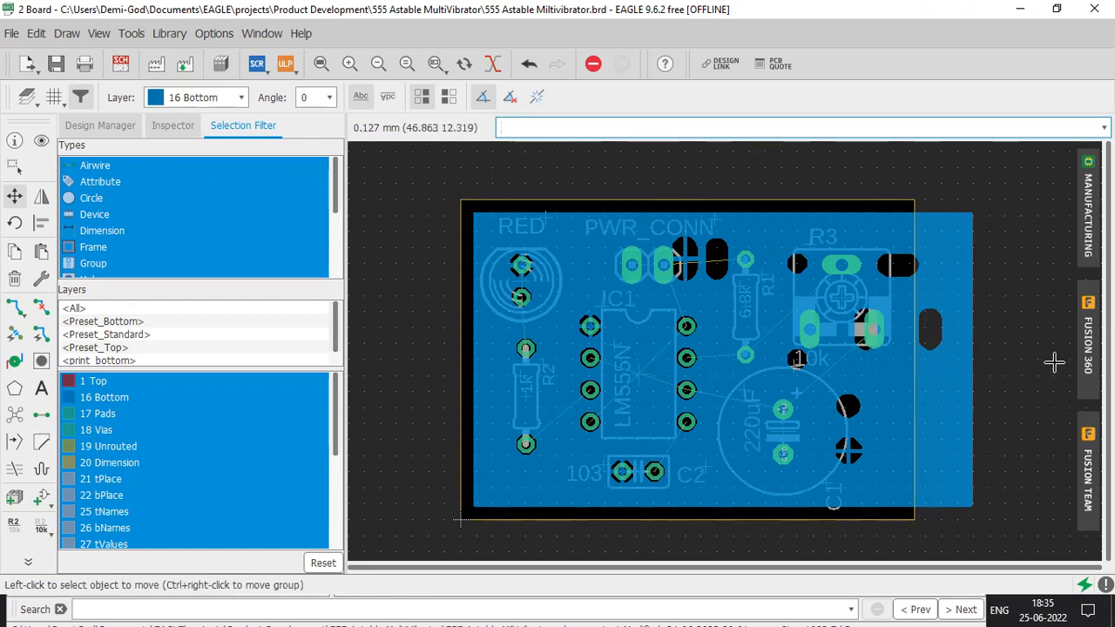
pyautogui.click(1019, 348)
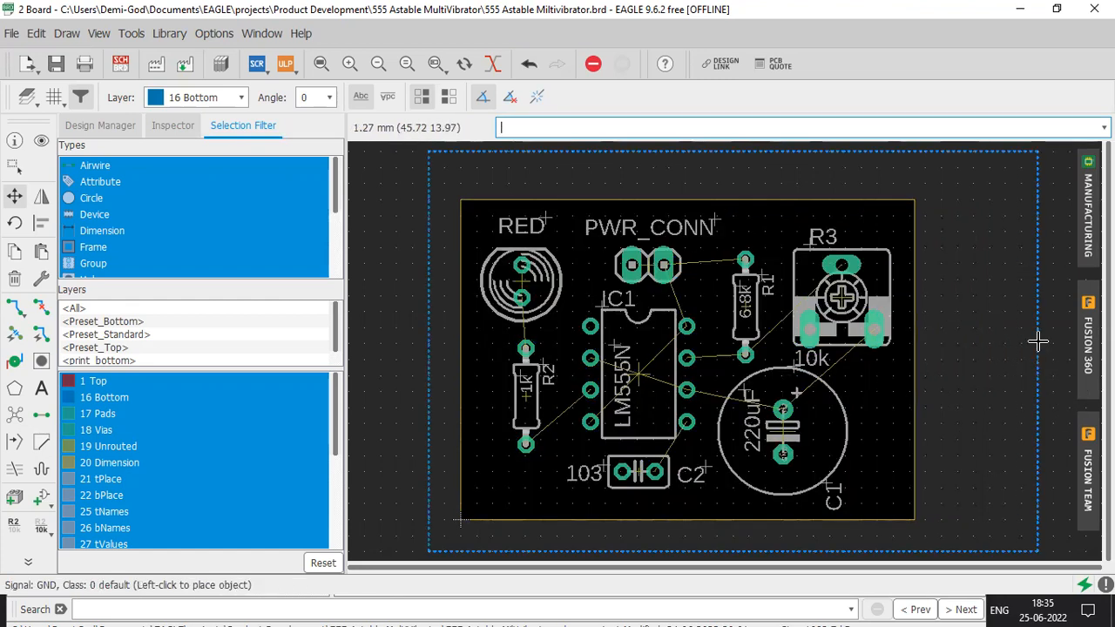
pyautogui.click(942, 345)
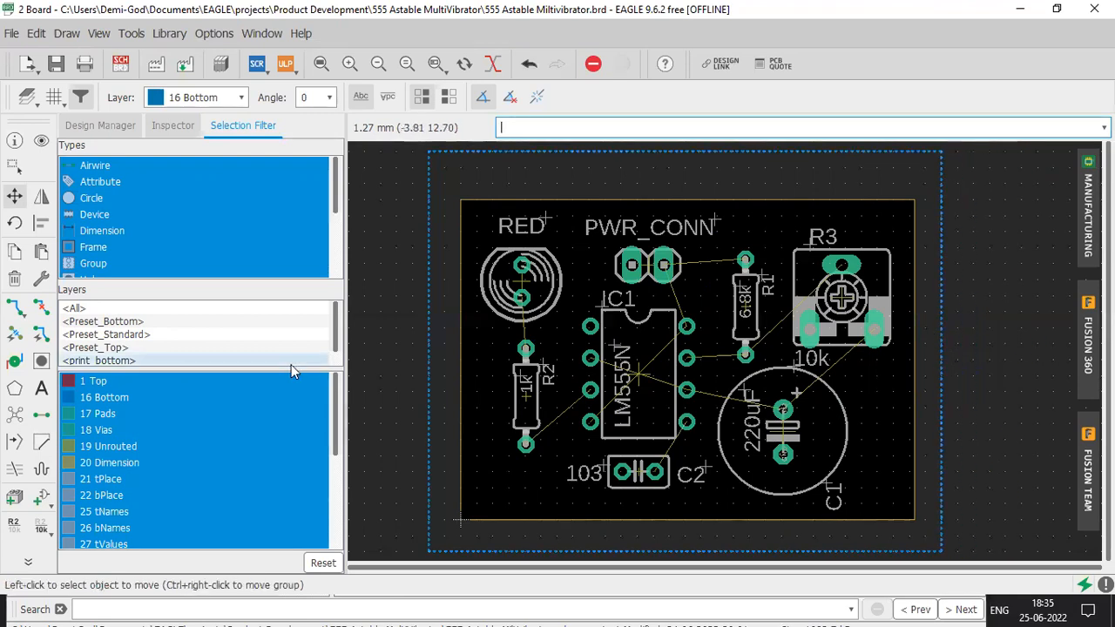
pyautogui.click(16, 423)
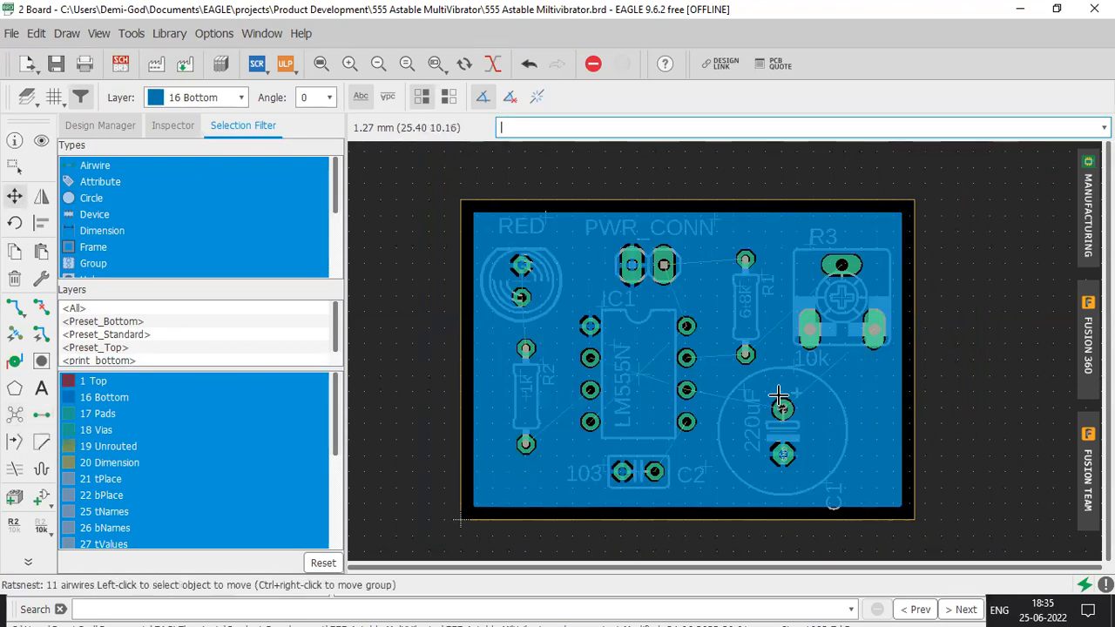
pyautogui.hscroll(-1, 778, 395)
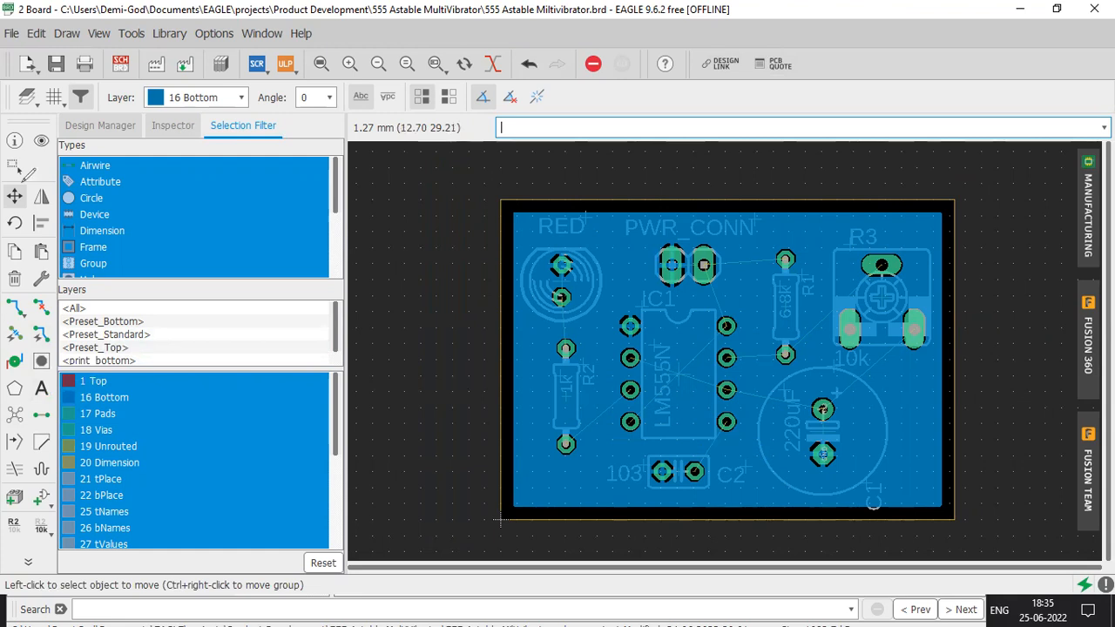
pyautogui.moveTo(23, 179); pyautogui.dragTo(26, 182)
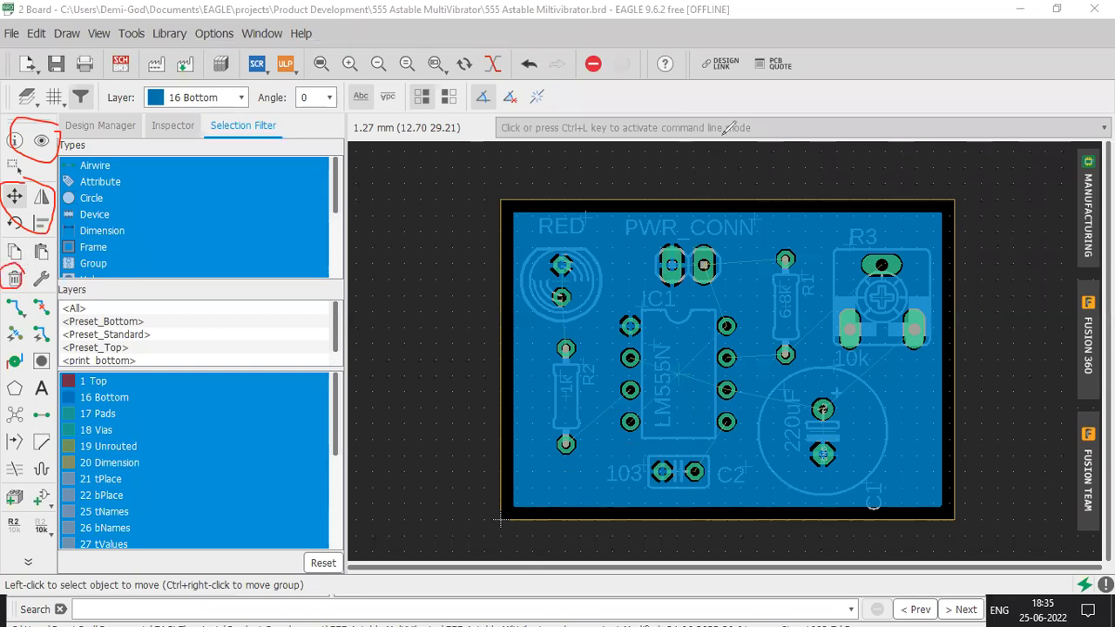
pyautogui.press('Escape')
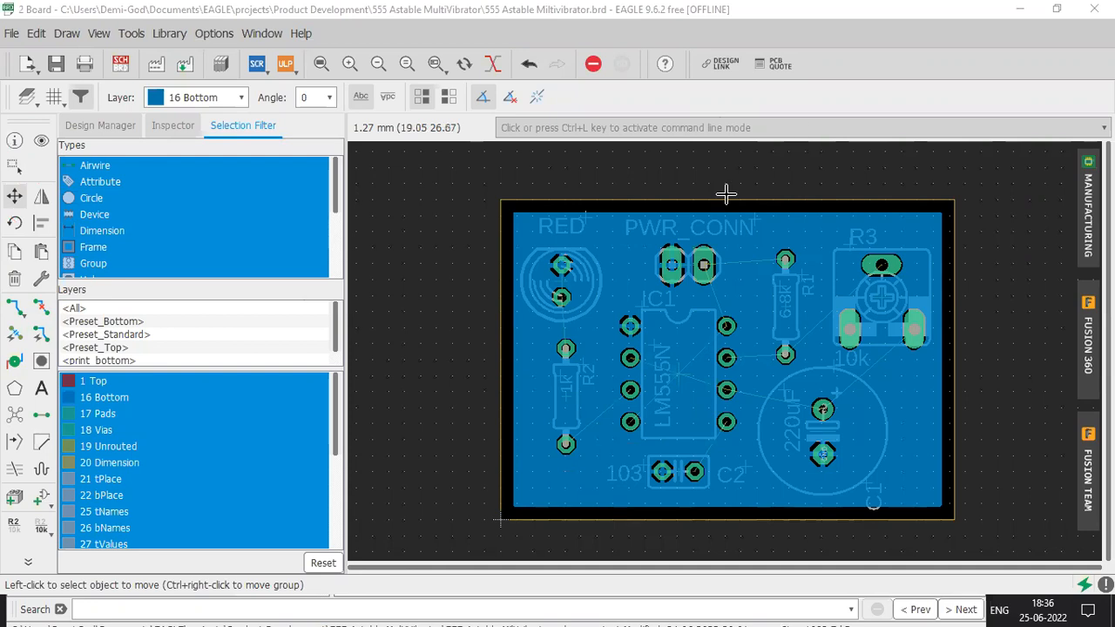
# Examine the airwires from PWR_CONN to R1 and IC1, and between the RED LED and R2
pyautogui.scroll(3, 704, 216)
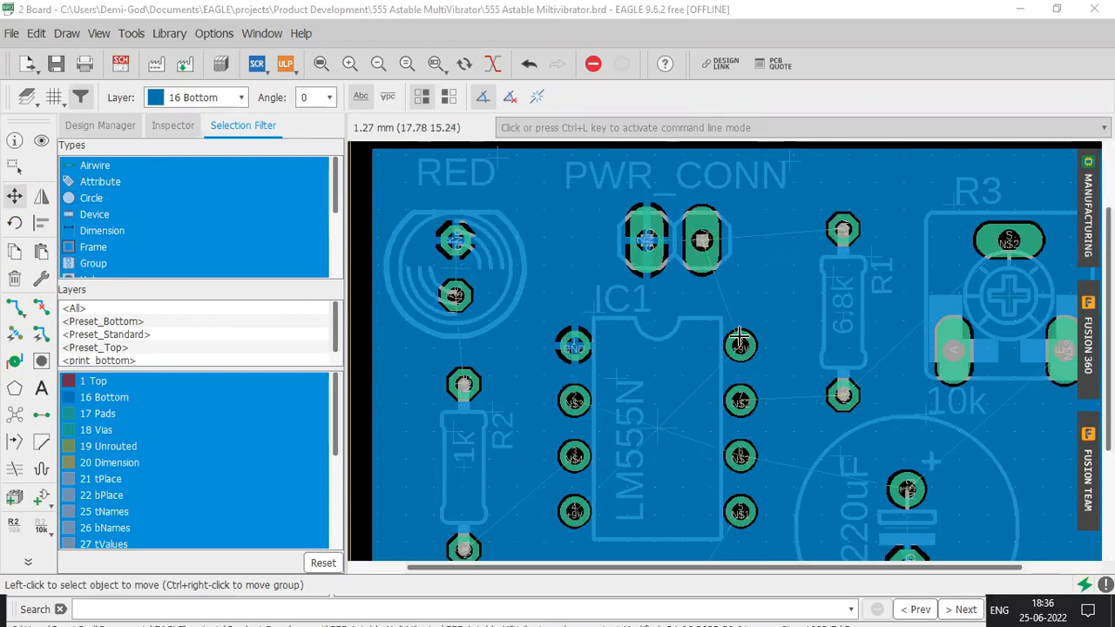
pyautogui.scroll(-2, 739, 338)
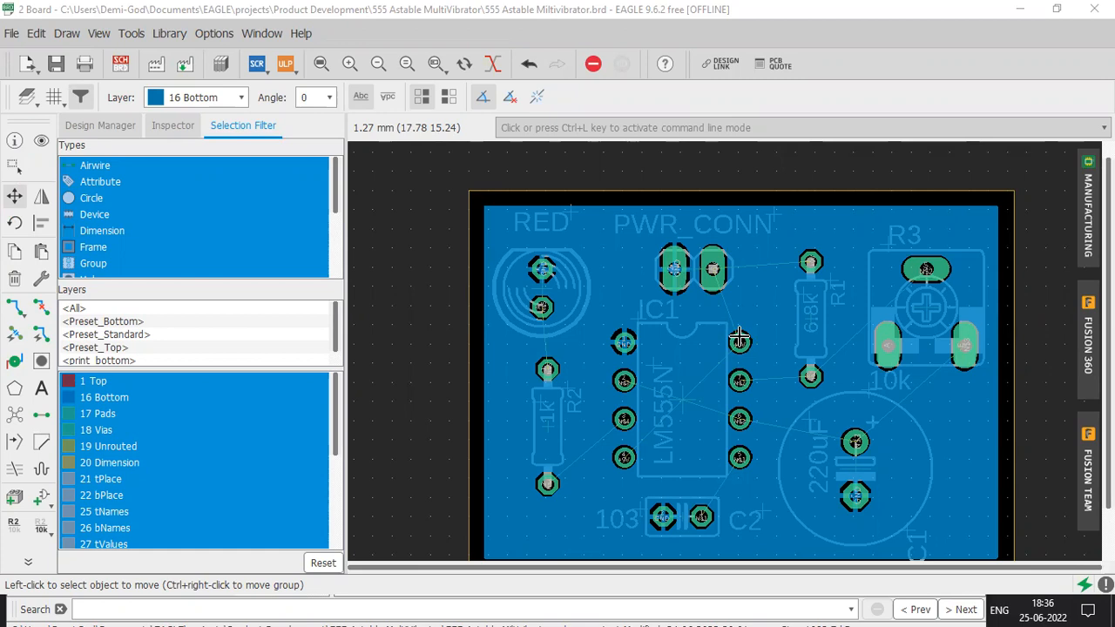
pyautogui.scroll(-1, 722, 316)
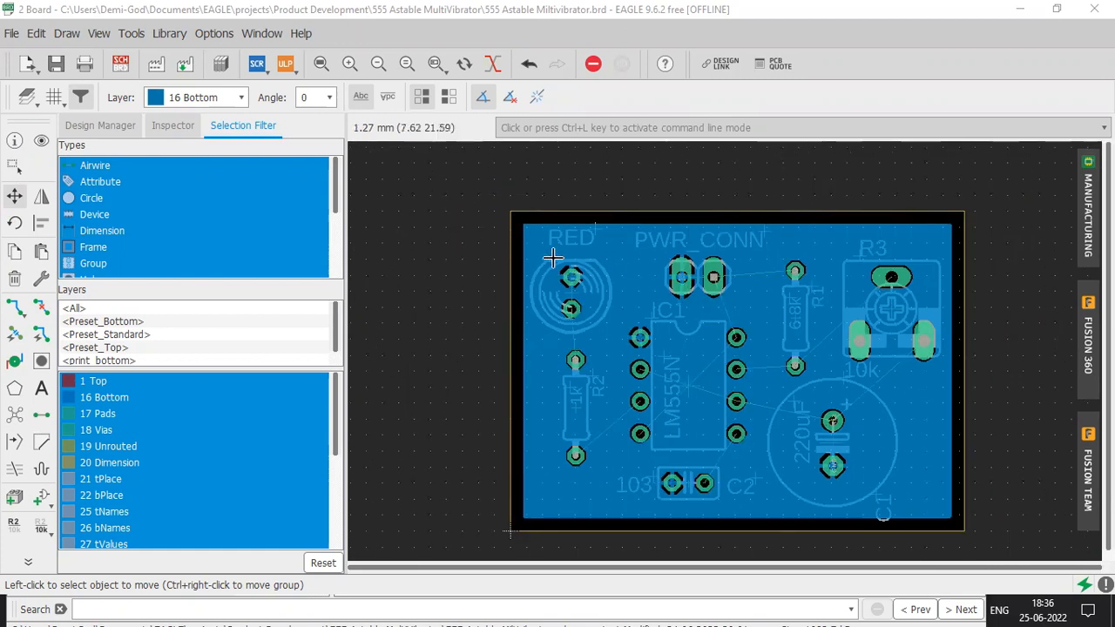
pyautogui.moveTo(519, 252); pyautogui.dragTo(510, 241, button='middle')
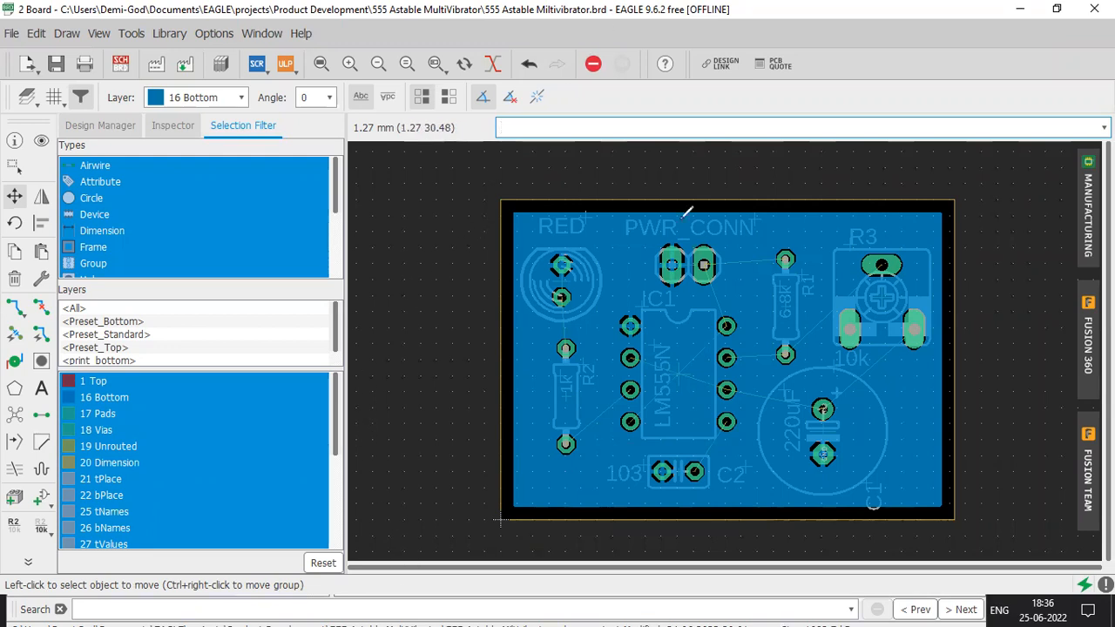
pyautogui.moveTo(707, 264); pyautogui.dragTo(783, 255)
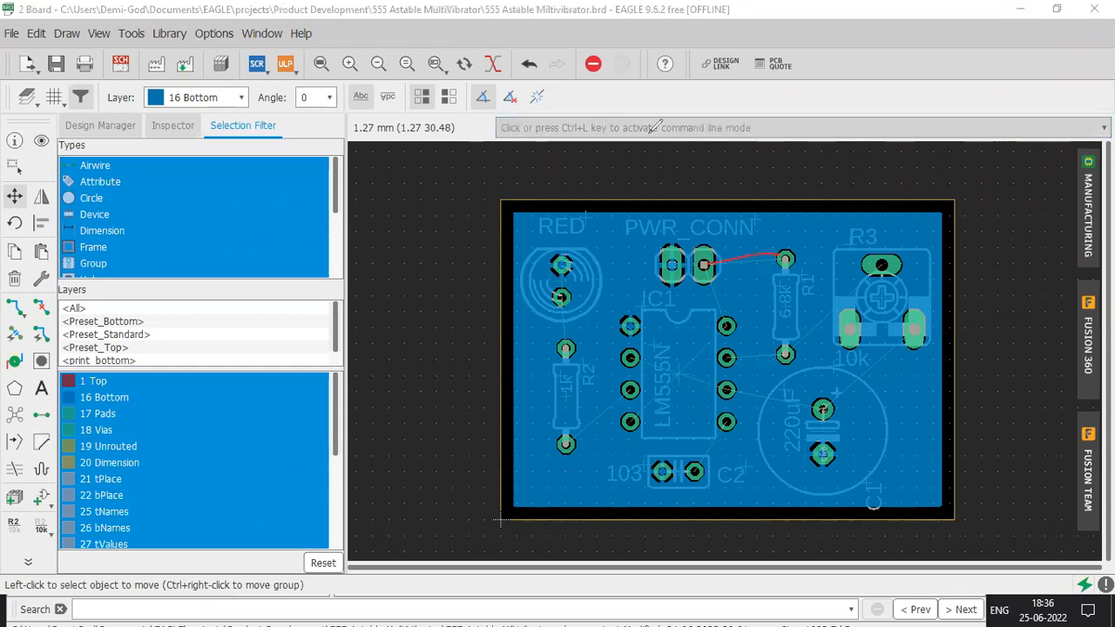
pyautogui.moveTo(704, 268); pyautogui.dragTo(726, 327)
pyautogui.moveTo(566, 344)
pyautogui.mouseDown()
pyautogui.moveTo(556, 296)
pyautogui.moveTo(580, 340)
pyautogui.moveTo(573, 306)
pyautogui.moveTo(566, 320)
pyautogui.mouseUp()
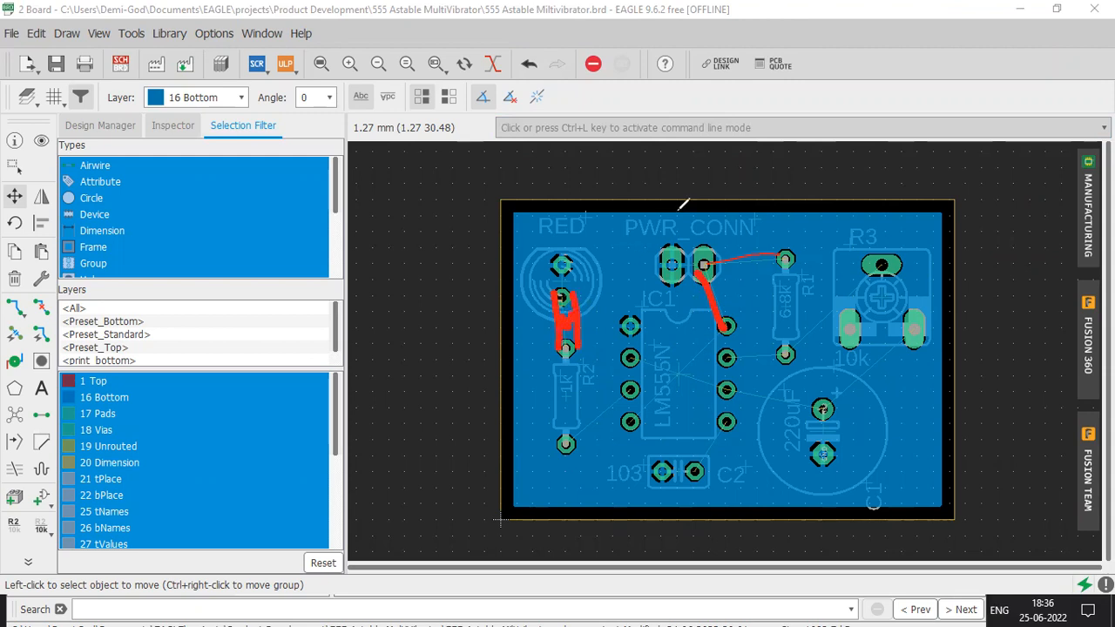
pyautogui.click(715, 144)
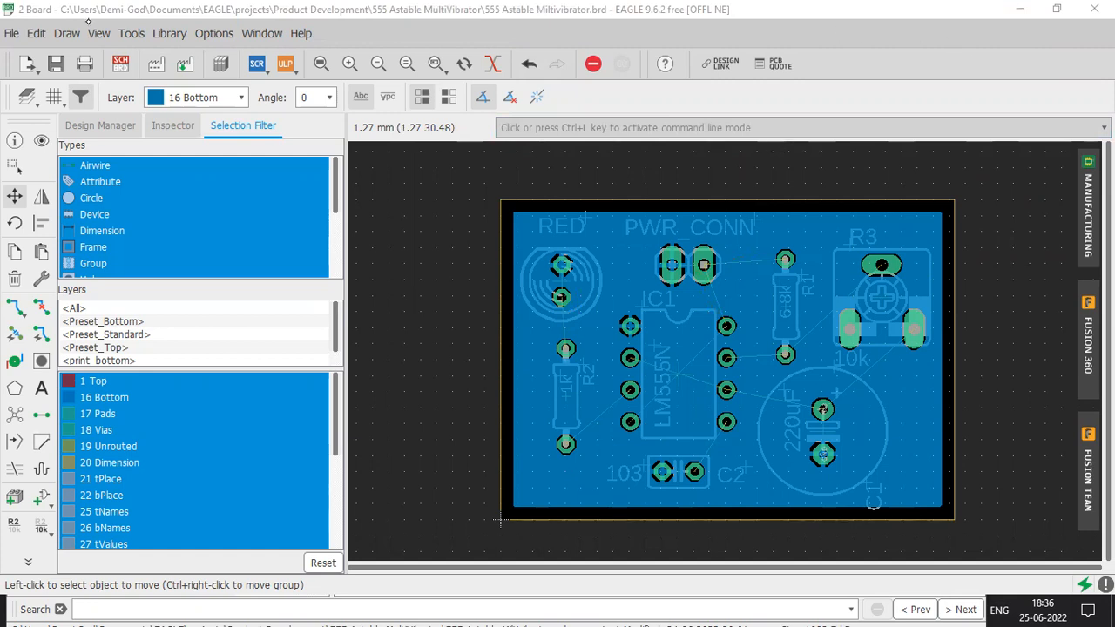
# Open the net class rules and set the default class's width to 0.8 mm
pyautogui.click(35, 33)
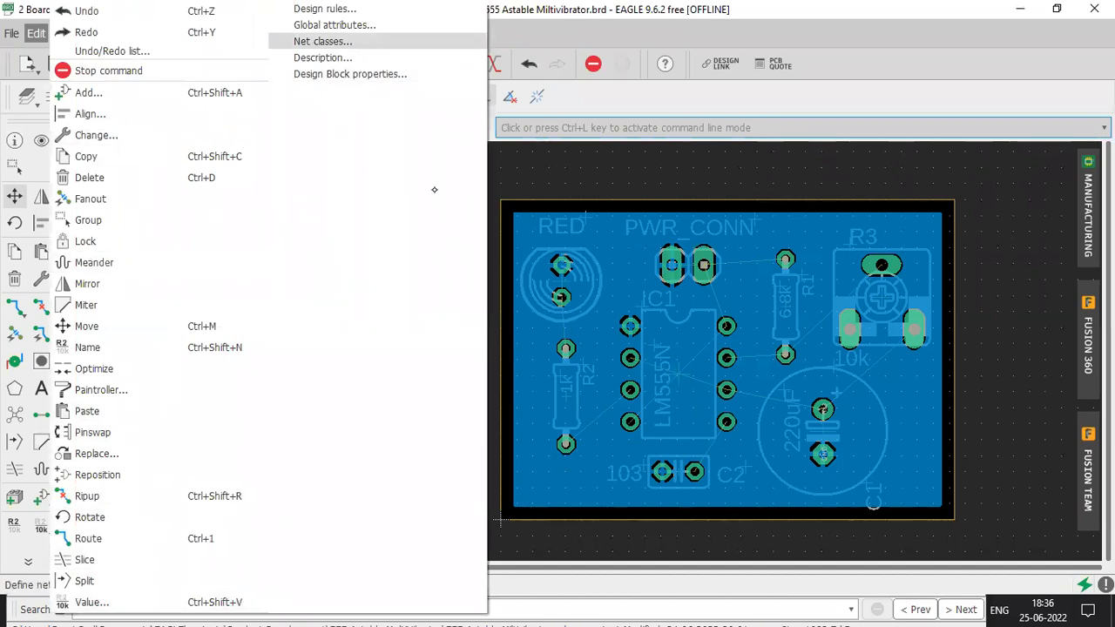
pyautogui.click(322, 40)
pyautogui.click(81, 46)
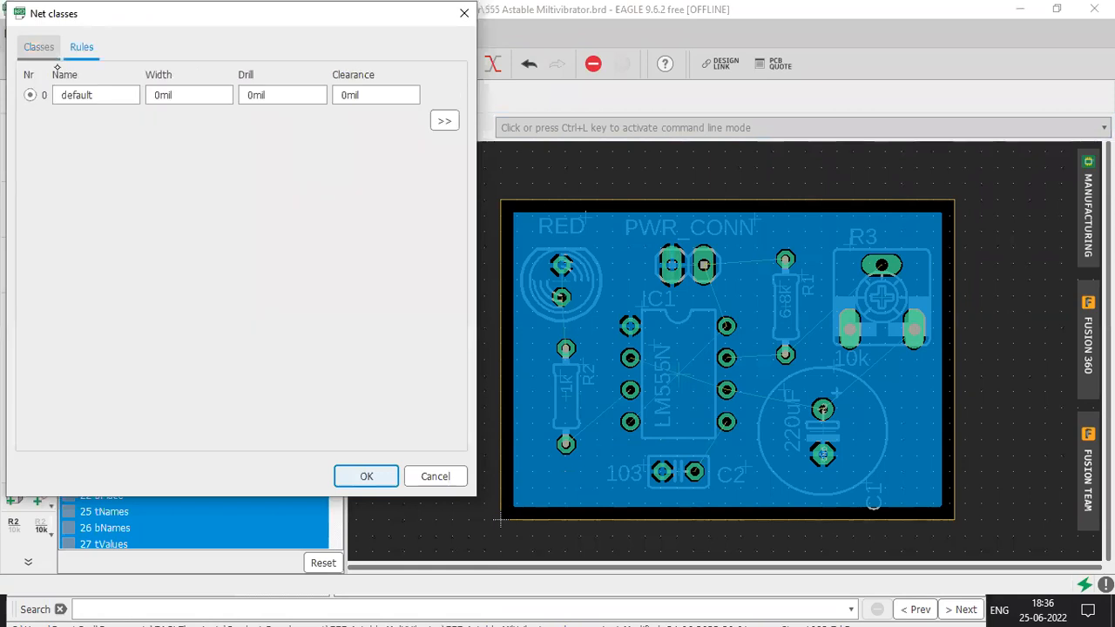
pyautogui.click(186, 95)
pyautogui.moveTo(187, 94); pyautogui.dragTo(150, 97)
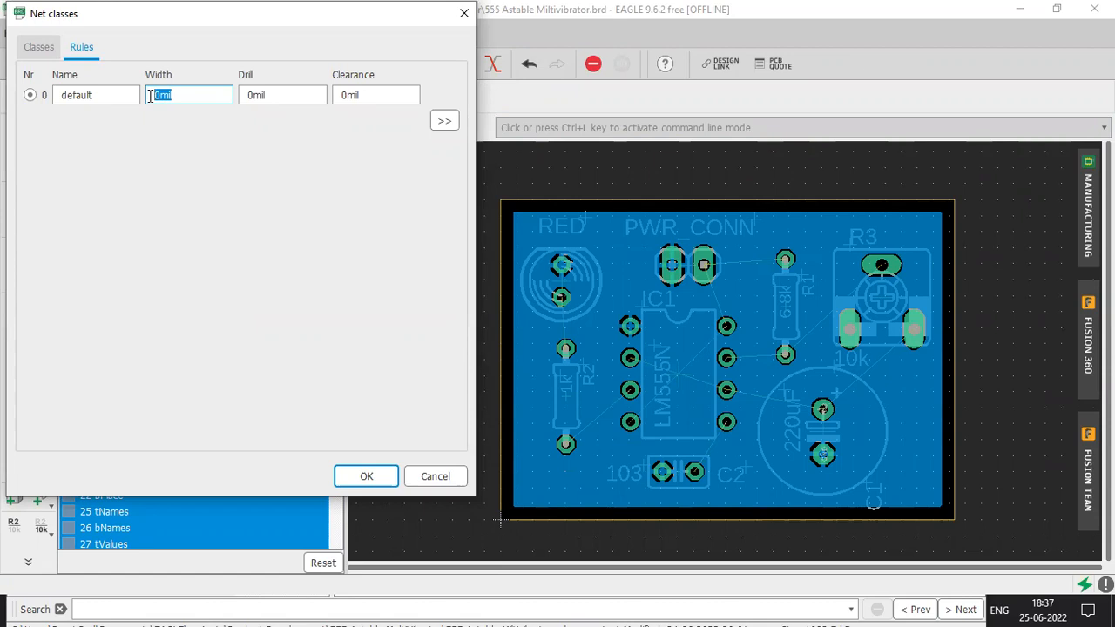
pyautogui.write('0.6mm')
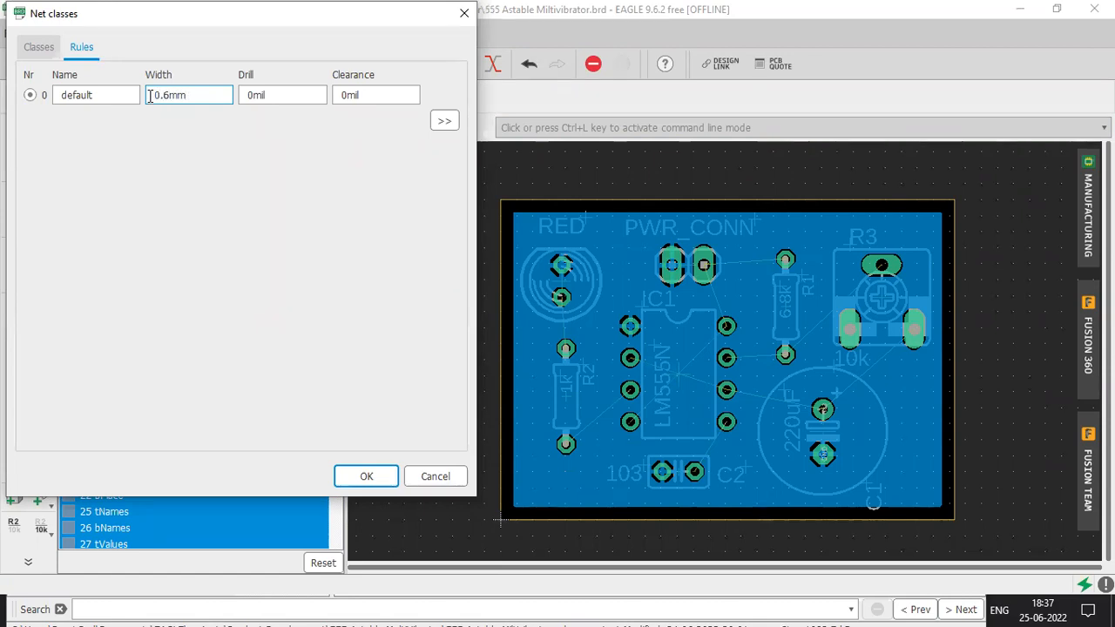
pyautogui.press('BackSpace')
pyautogui.press('BackSpace')
pyautogui.press('BackSpace')
pyautogui.write('8mm')
# Set the default net class's clearance to 0.8 mm and apply the net class rules
pyautogui.click(386, 94)
pyautogui.moveTo(386, 94); pyautogui.dragTo(337, 94)
pyautogui.write('0.8')
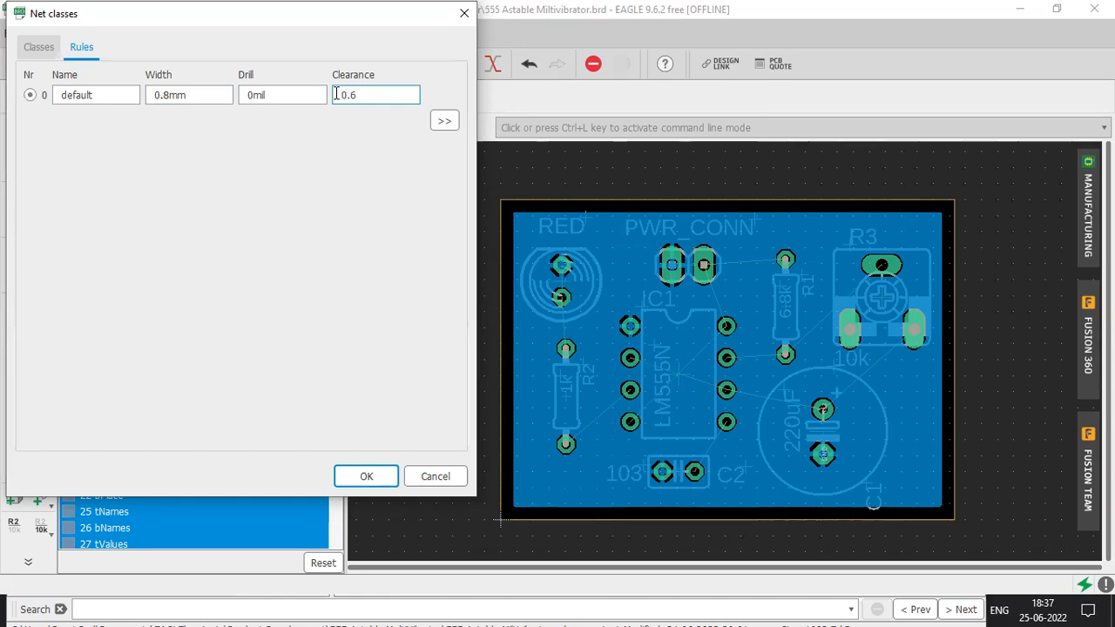
pyautogui.write('mm')
pyautogui.click(368, 477)
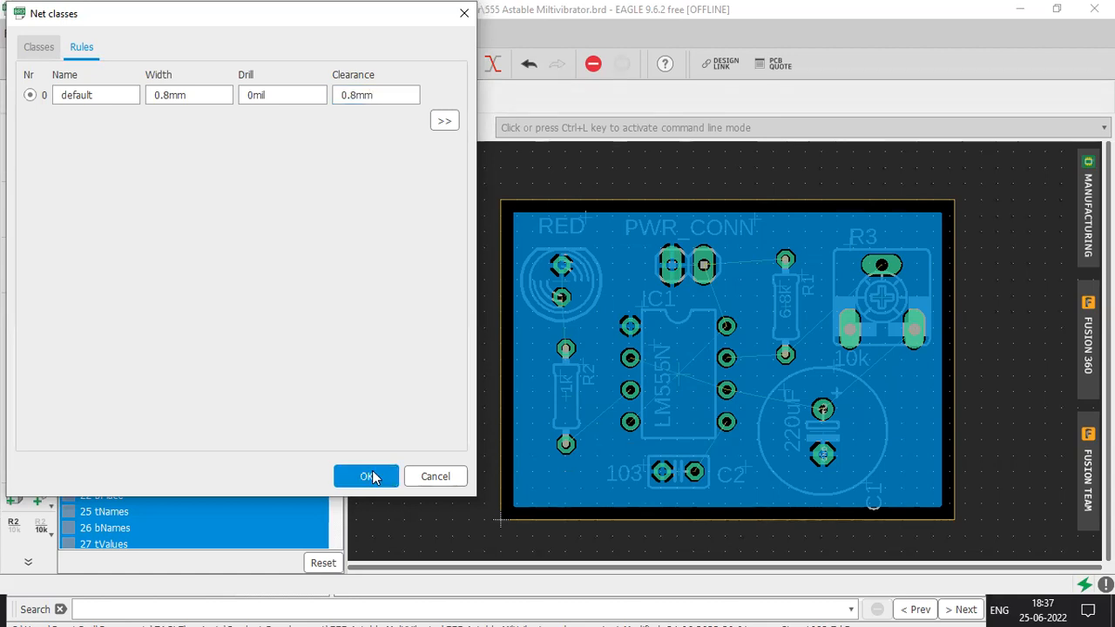
pyautogui.doubleClick(188, 95)
pyautogui.doubleClick(375, 96)
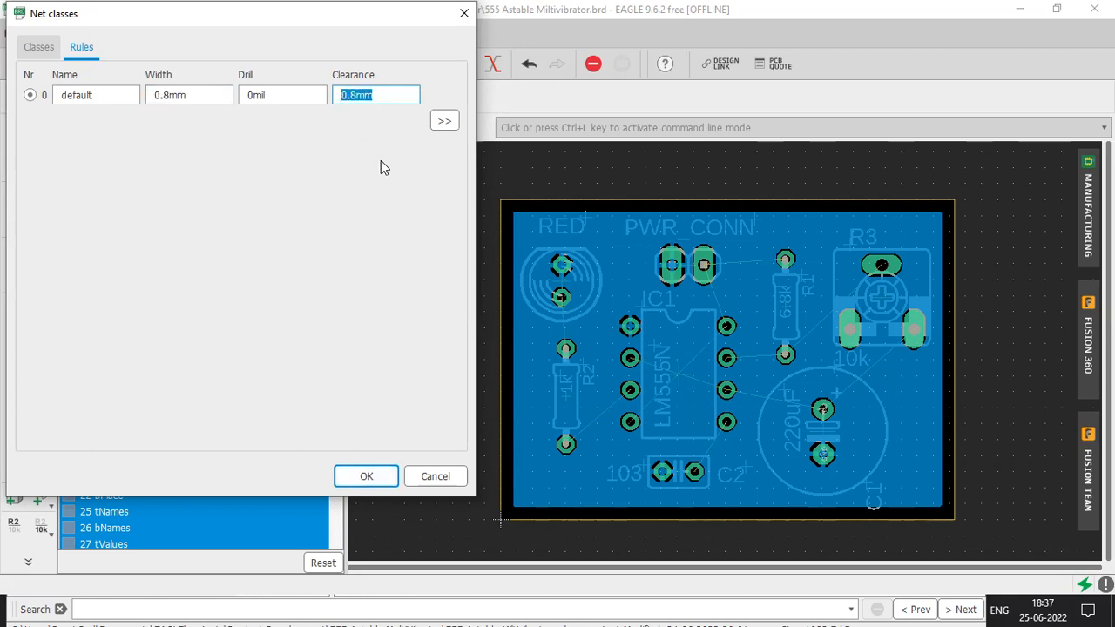
pyautogui.click(371, 479)
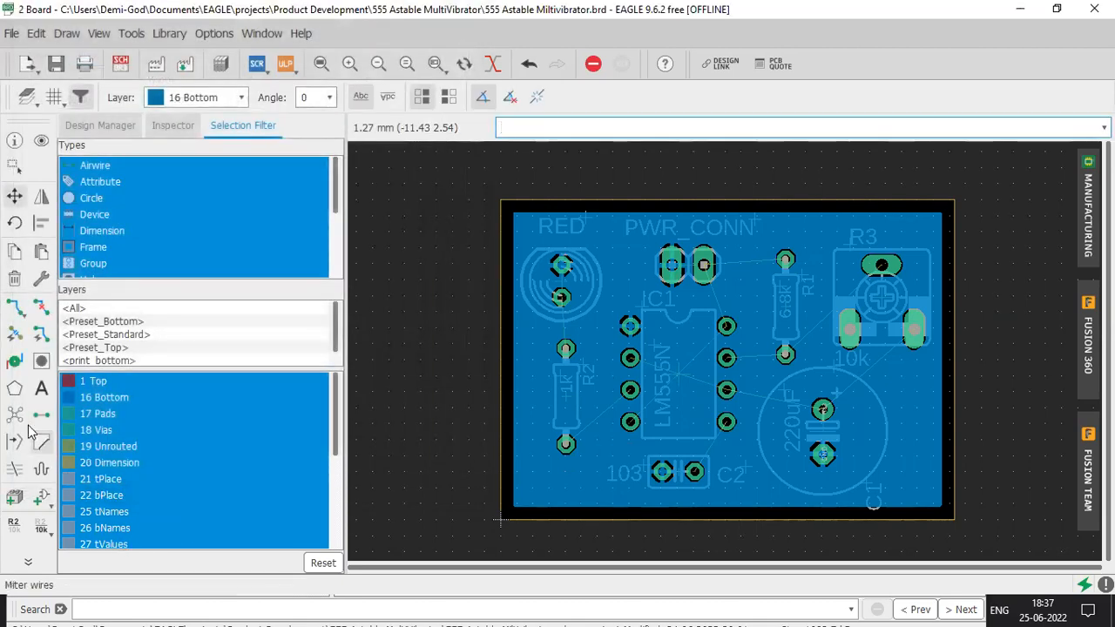
# Recalculate the airwires and GND polygon fill around IC1's pads using the default net class rules
pyautogui.click(15, 414)
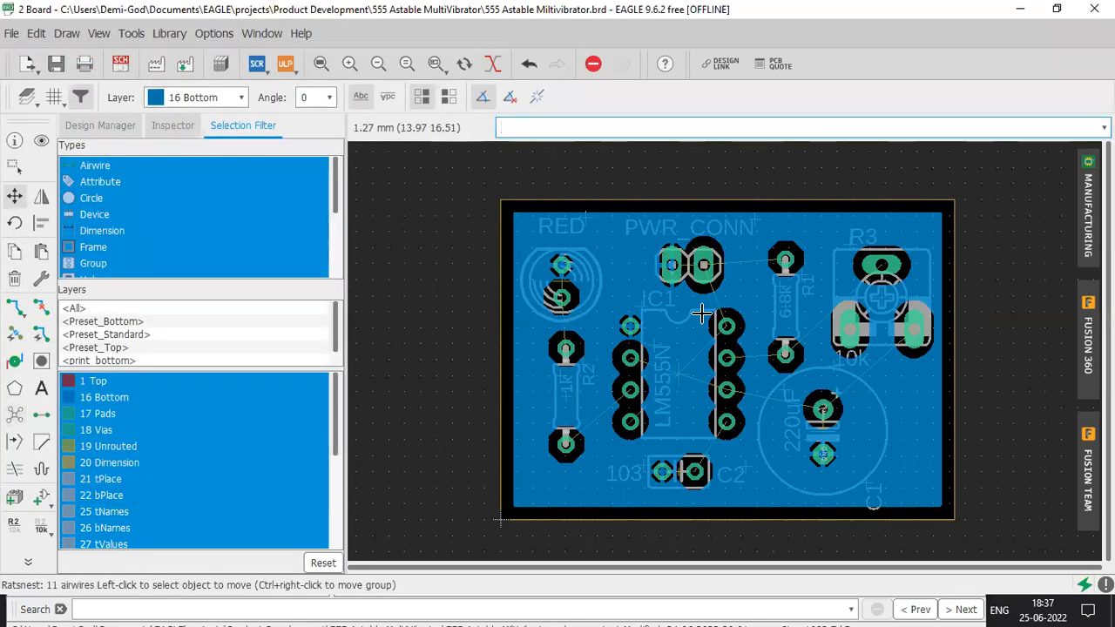
pyautogui.scroll(2, 725, 361)
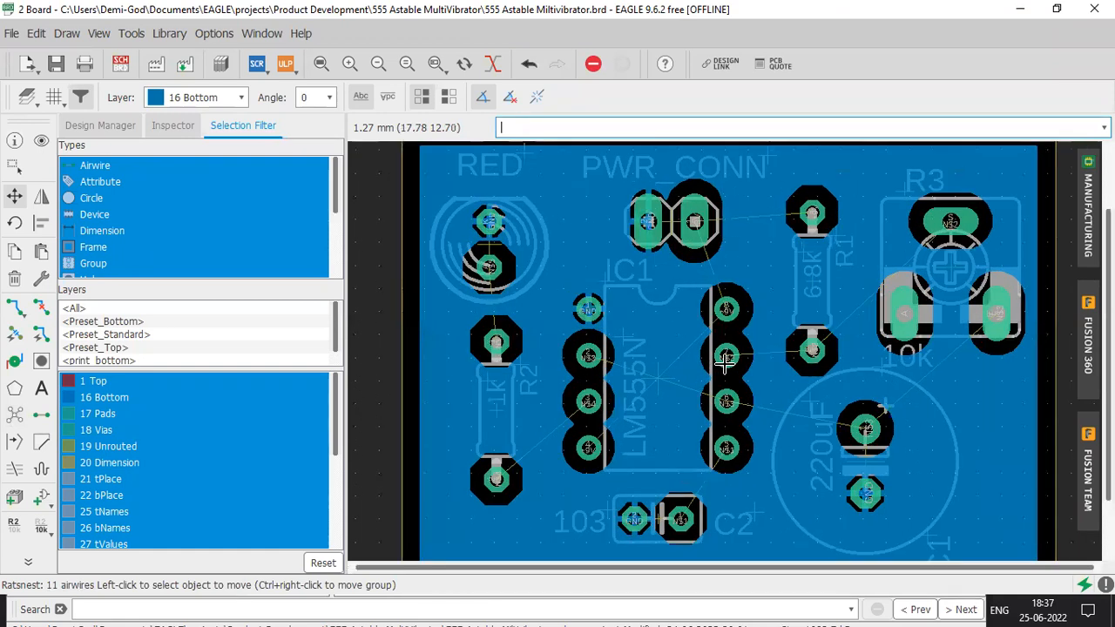
pyautogui.scroll(1, 724, 362)
pyautogui.click(15, 196)
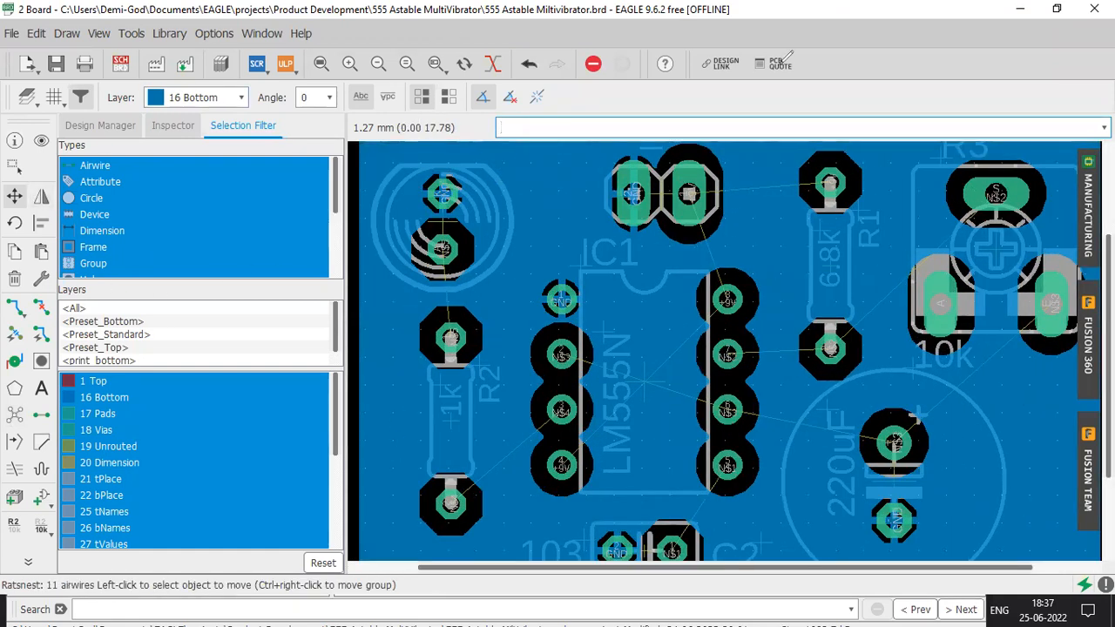
pyautogui.click(722, 358)
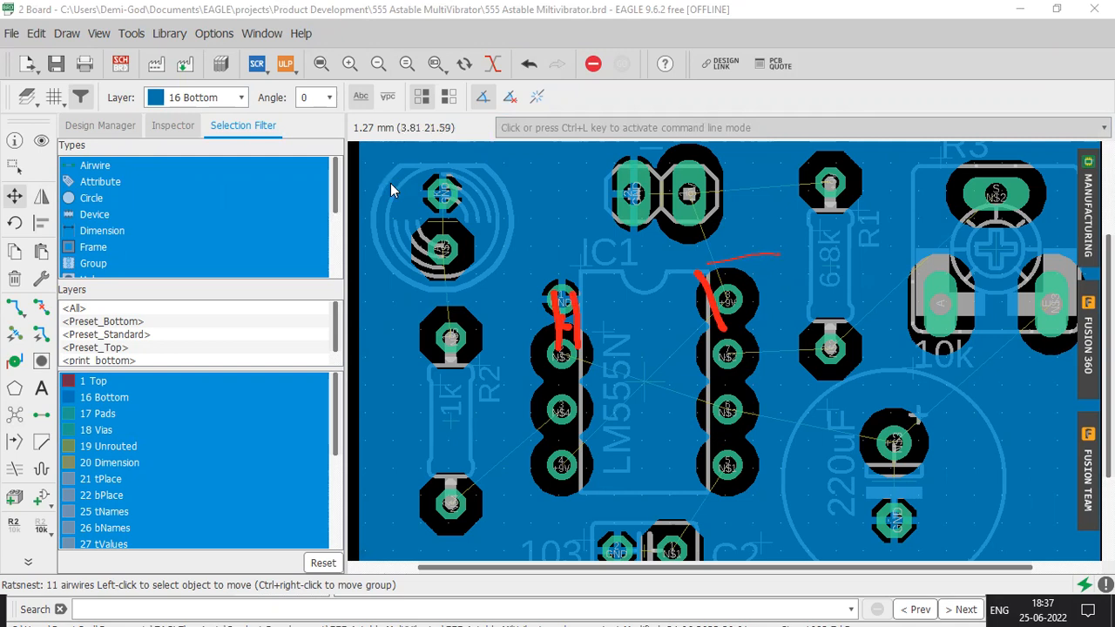
pyautogui.click(715, 38)
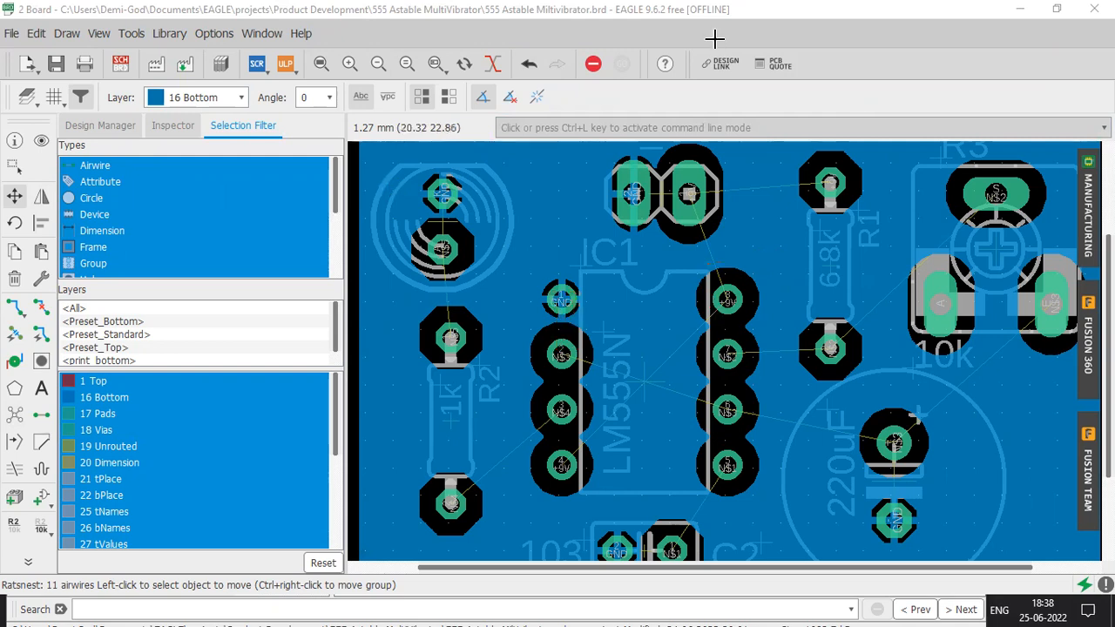
pyautogui.hotkey('ctrl', 'z')
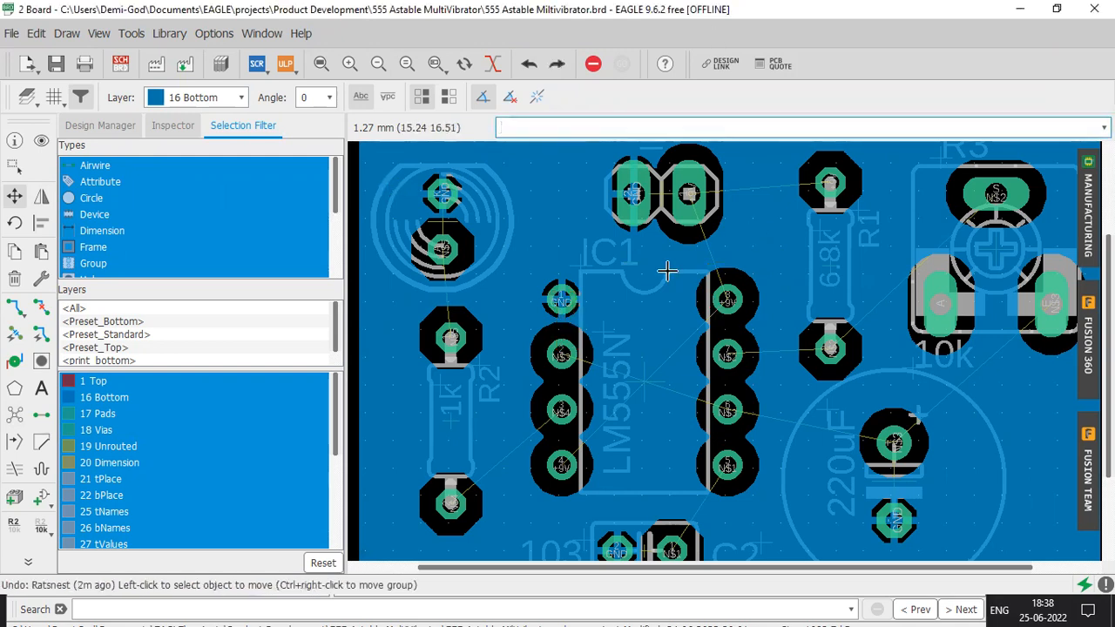
pyautogui.click(14, 415)
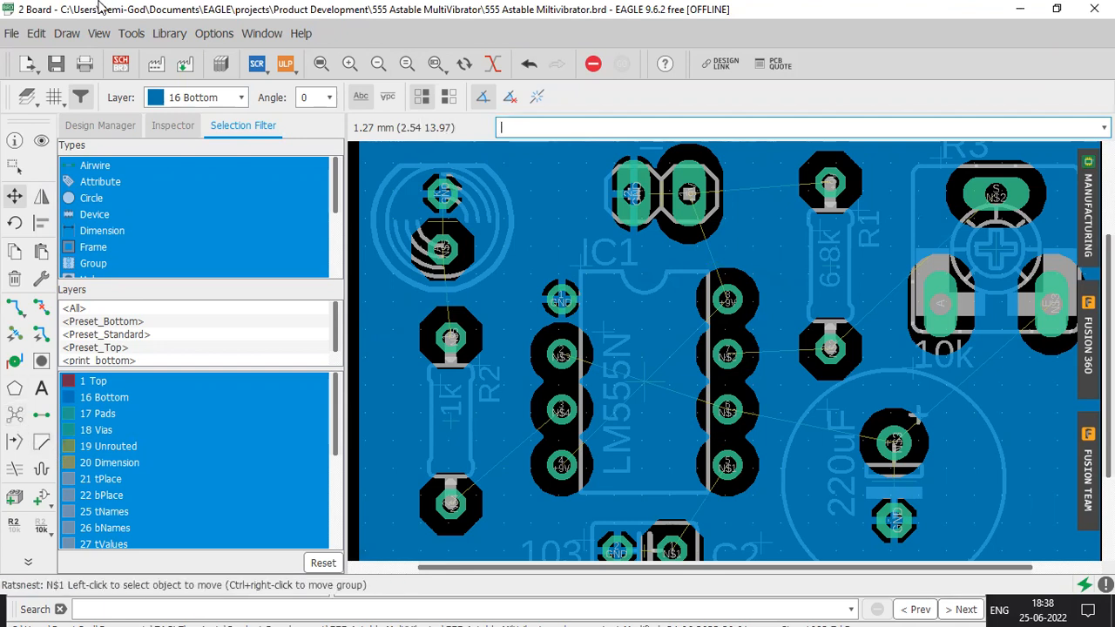
# Set the default net class's clearance and width to 0 and recalculate the airwires to compare the gaps around IC1's pads
pyautogui.click(36, 33)
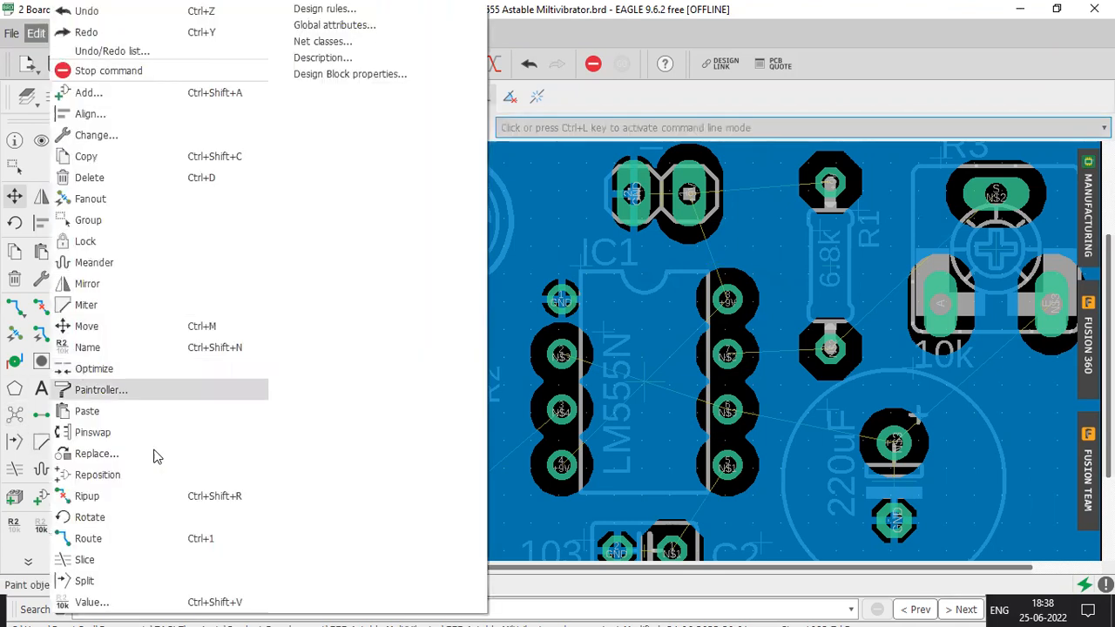
pyautogui.click(387, 42)
pyautogui.click(82, 47)
pyautogui.click(338, 95)
pyautogui.moveTo(338, 94); pyautogui.dragTo(306, 92)
pyautogui.write('0')
pyautogui.moveTo(214, 98); pyautogui.dragTo(148, 96)
pyautogui.write('0')
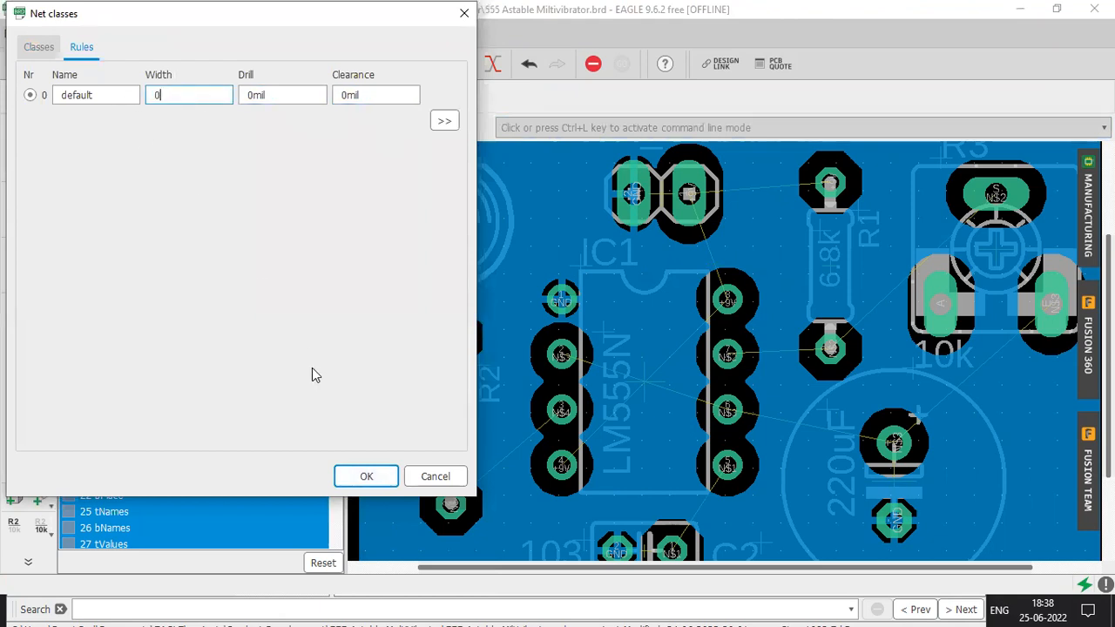
pyautogui.click(364, 475)
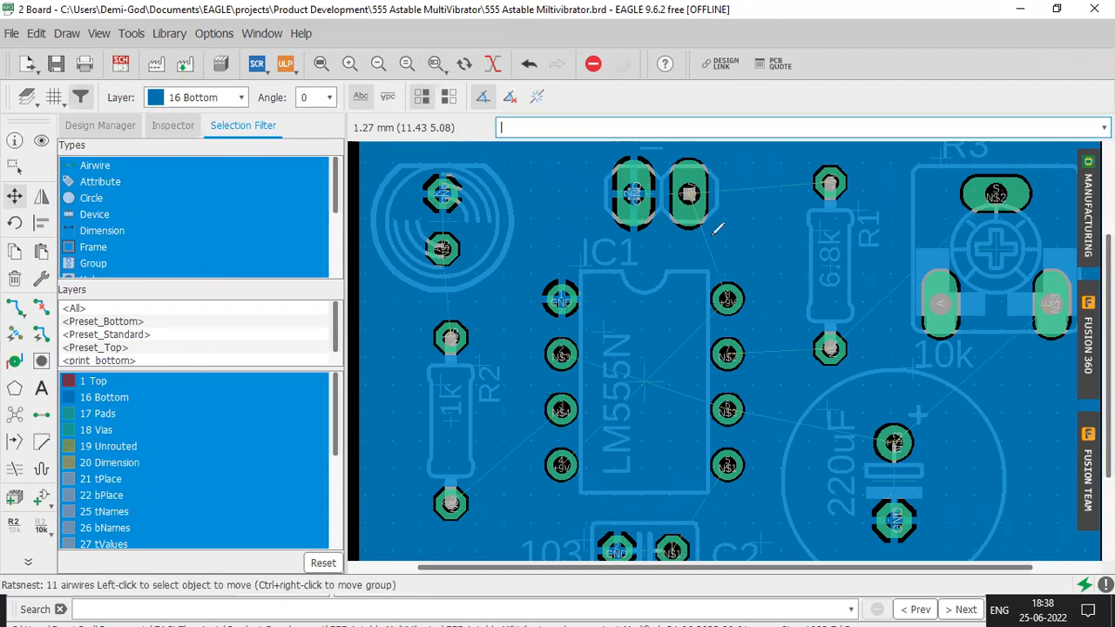
pyautogui.moveTo(739, 290)
pyautogui.mouseDown()
pyautogui.moveTo(715, 302)
pyautogui.moveTo(730, 291)
pyautogui.moveTo(721, 273)
pyautogui.mouseUp()
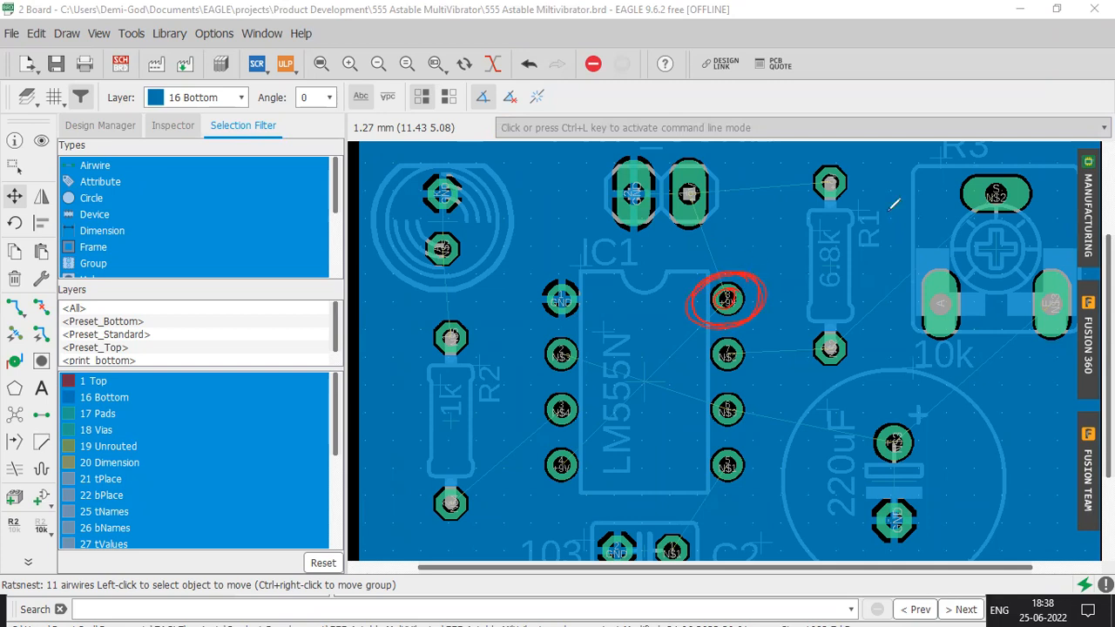
pyautogui.scroll(10, 728, 272)
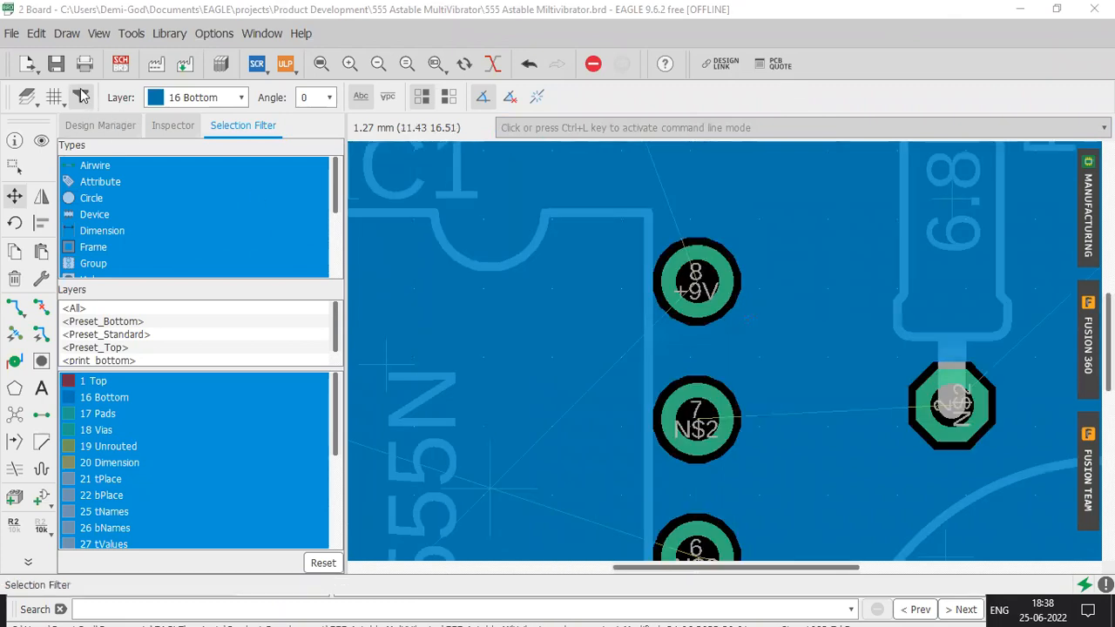
# Set the default net class's clearance and width to 0.8 mm and recalculate the airwires and GND polygon fill
pyautogui.click(35, 33)
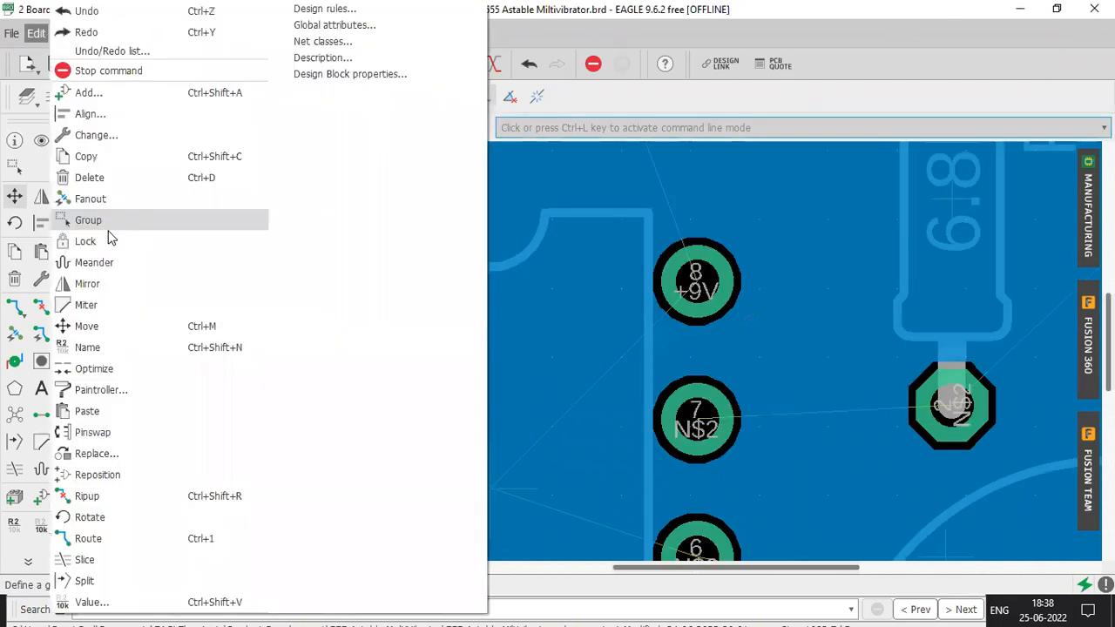
pyautogui.click(335, 48)
pyautogui.click(82, 46)
pyautogui.click(378, 96)
pyautogui.moveTo(378, 96); pyautogui.dragTo(316, 96)
pyautogui.write('0.8mm')
pyautogui.moveTo(228, 96); pyautogui.dragTo(128, 98)
pyautogui.write('0.8mm')
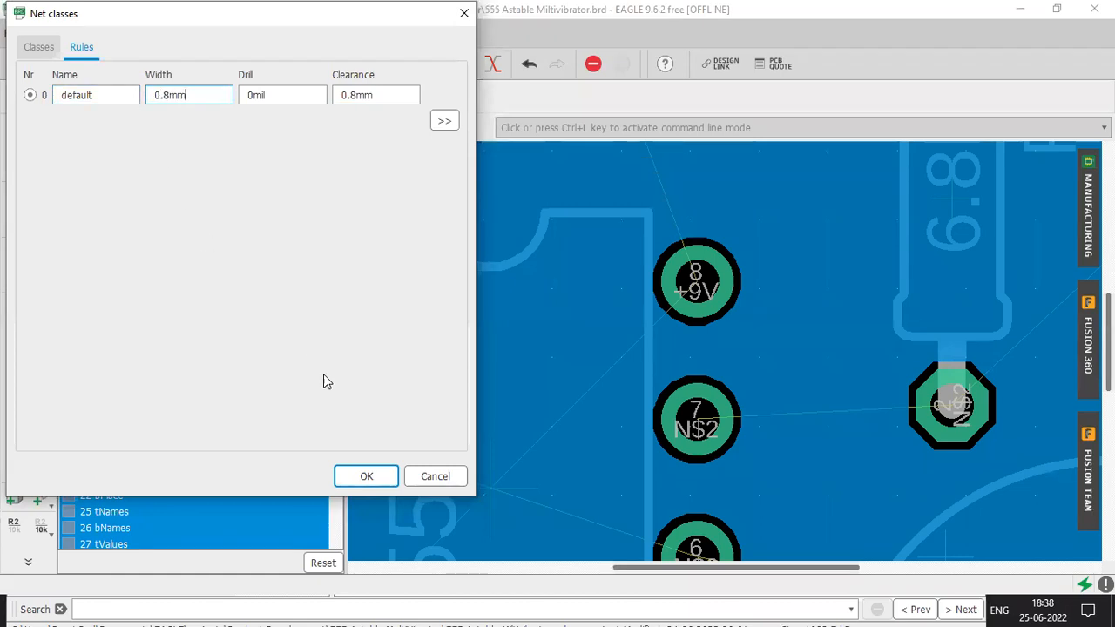
pyautogui.click(366, 476)
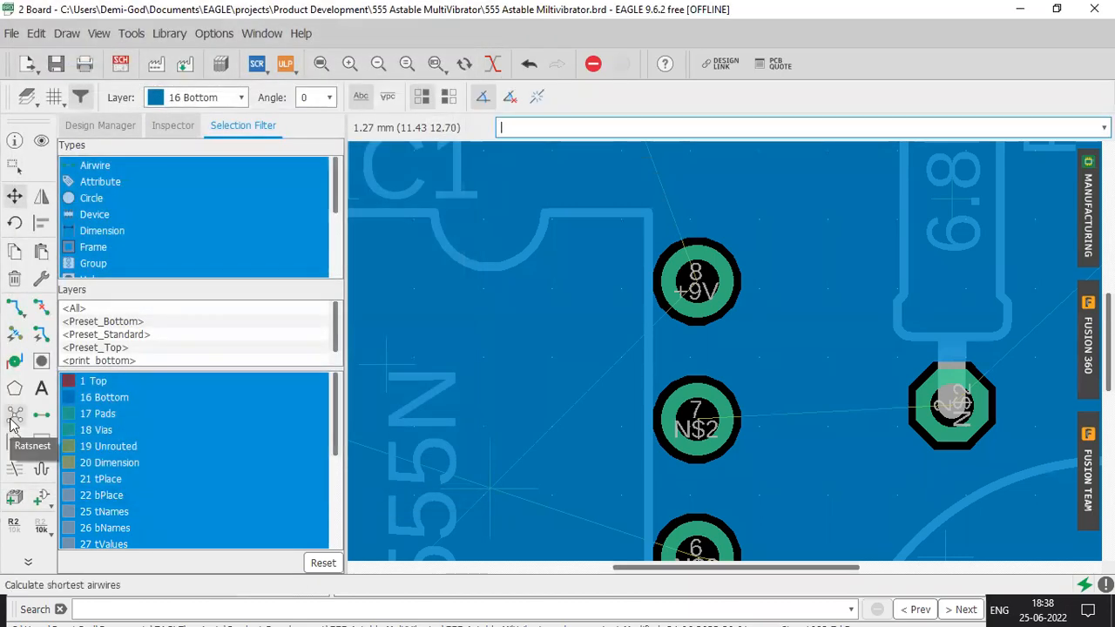
pyautogui.click(14, 437)
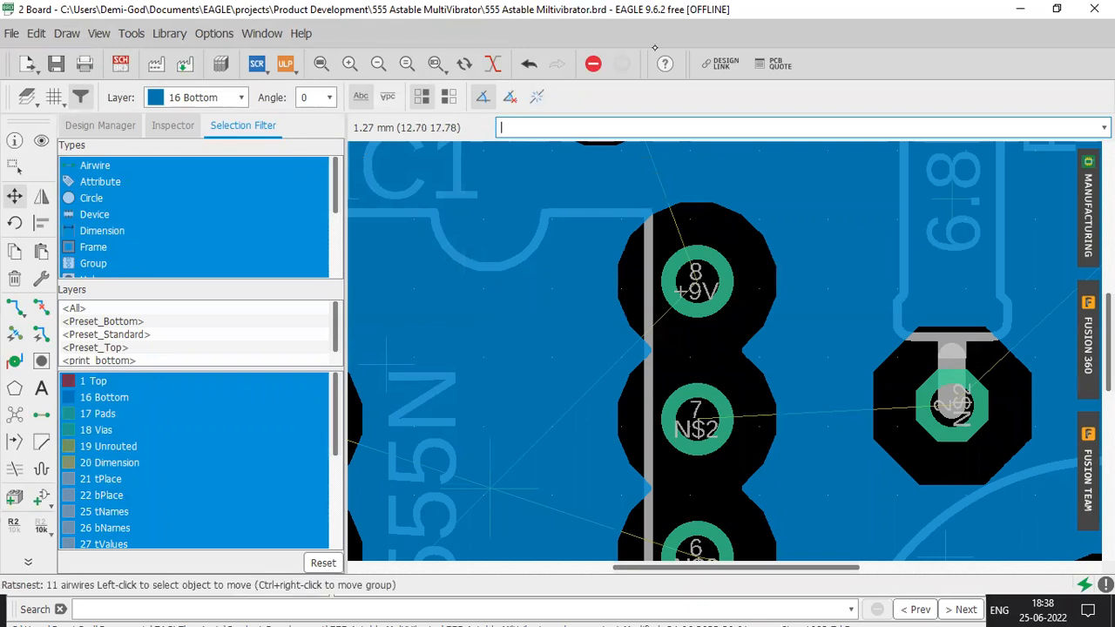
# Examine the clearance between the GND fill and IC1's pins 8 and 7
pyautogui.moveTo(724, 270)
pyautogui.mouseDown()
pyautogui.moveTo(767, 259)
pyautogui.moveTo(742, 274)
pyautogui.moveTo(781, 277)
pyautogui.mouseUp()
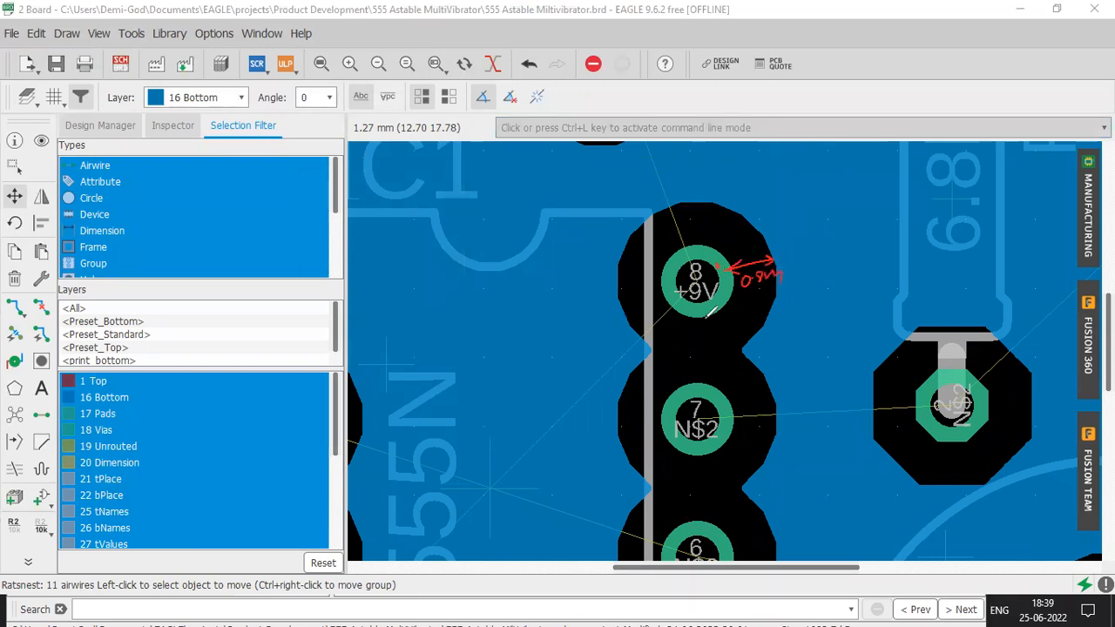
pyautogui.moveTo(703, 337)
pyautogui.mouseDown()
pyautogui.moveTo(729, 342)
pyautogui.moveTo(700, 349)
pyautogui.moveTo(737, 344)
pyautogui.mouseUp()
pyautogui.moveTo(704, 394)
pyautogui.mouseDown()
pyautogui.moveTo(702, 362)
pyautogui.moveTo(705, 372)
pyautogui.mouseUp()
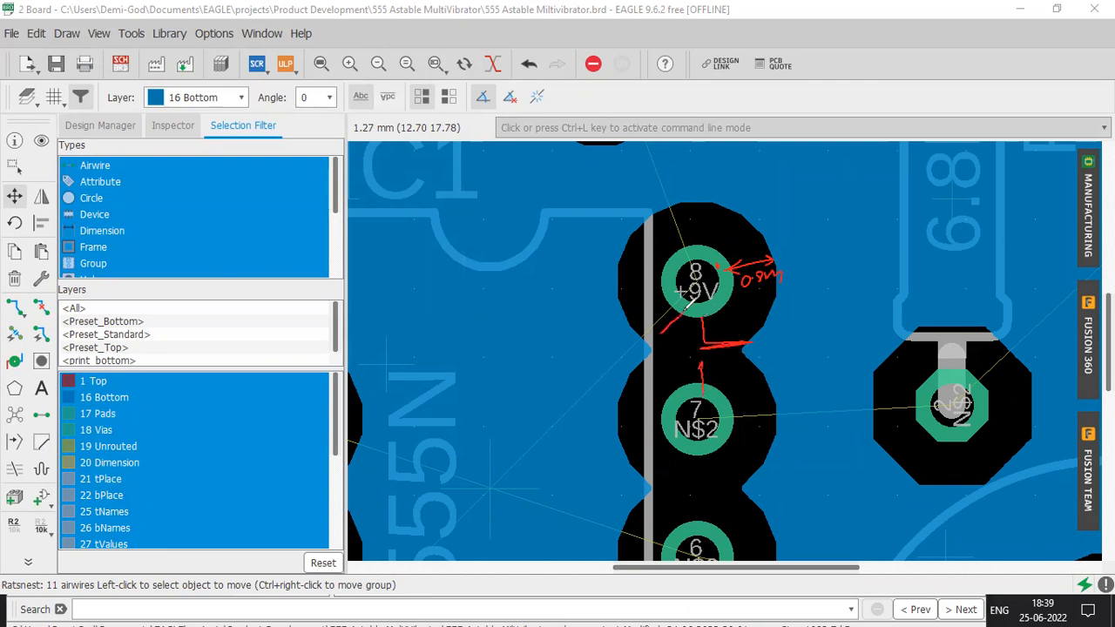
pyautogui.moveTo(618, 286)
pyautogui.mouseDown()
pyautogui.moveTo(667, 223)
pyautogui.moveTo(739, 215)
pyautogui.mouseUp()
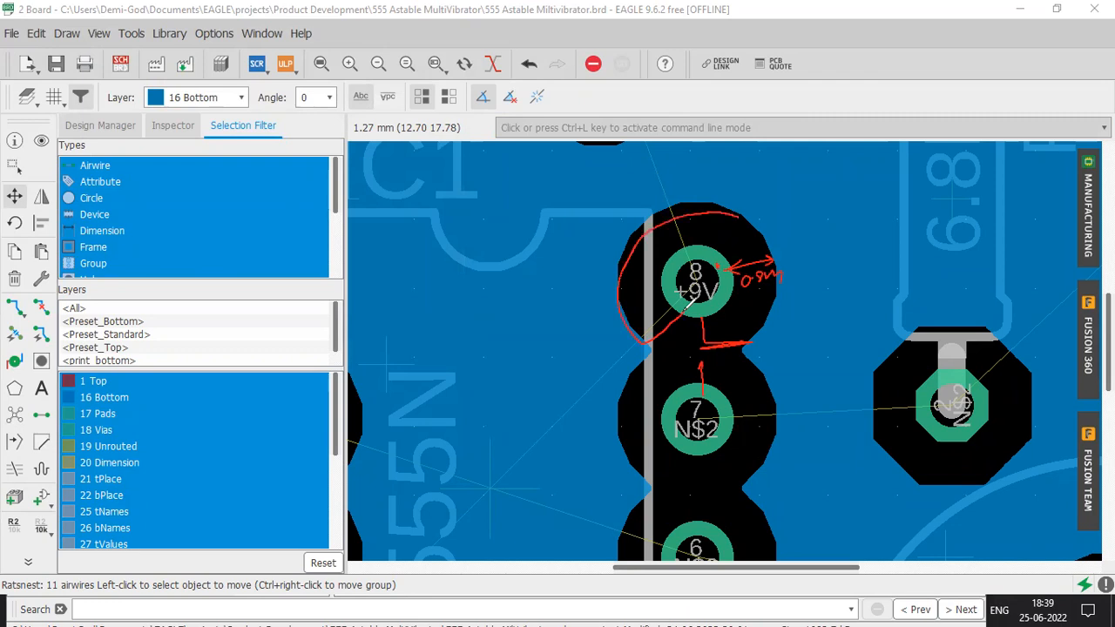
pyautogui.moveTo(774, 288)
pyautogui.mouseDown()
pyautogui.moveTo(760, 329)
pyautogui.moveTo(698, 355)
pyautogui.moveTo(641, 338)
pyautogui.mouseUp()
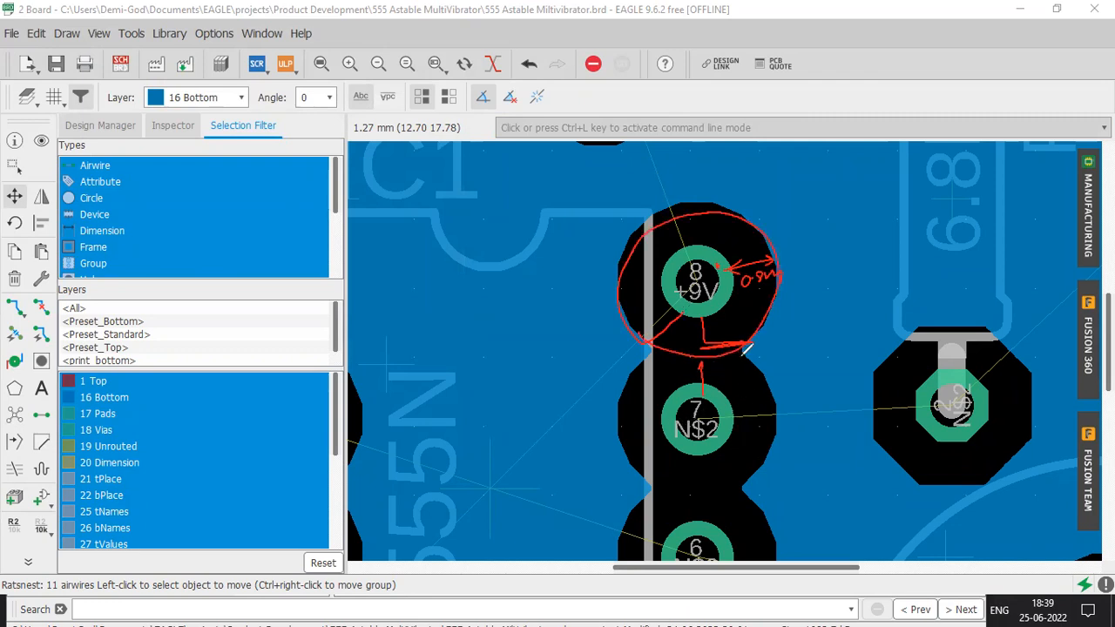
pyautogui.moveTo(742, 345)
pyautogui.mouseDown()
pyautogui.moveTo(649, 359)
pyautogui.moveTo(671, 465)
pyautogui.moveTo(749, 453)
pyautogui.moveTo(751, 341)
pyautogui.mouseUp()
pyautogui.moveTo(655, 351); pyautogui.dragTo(745, 352)
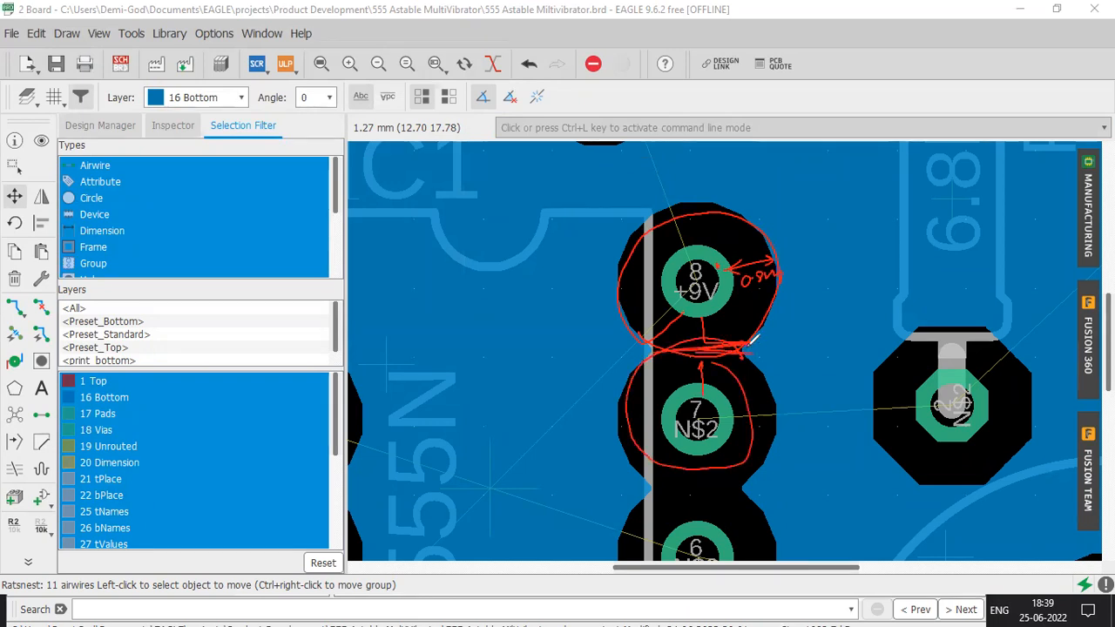
pyautogui.click(731, 132)
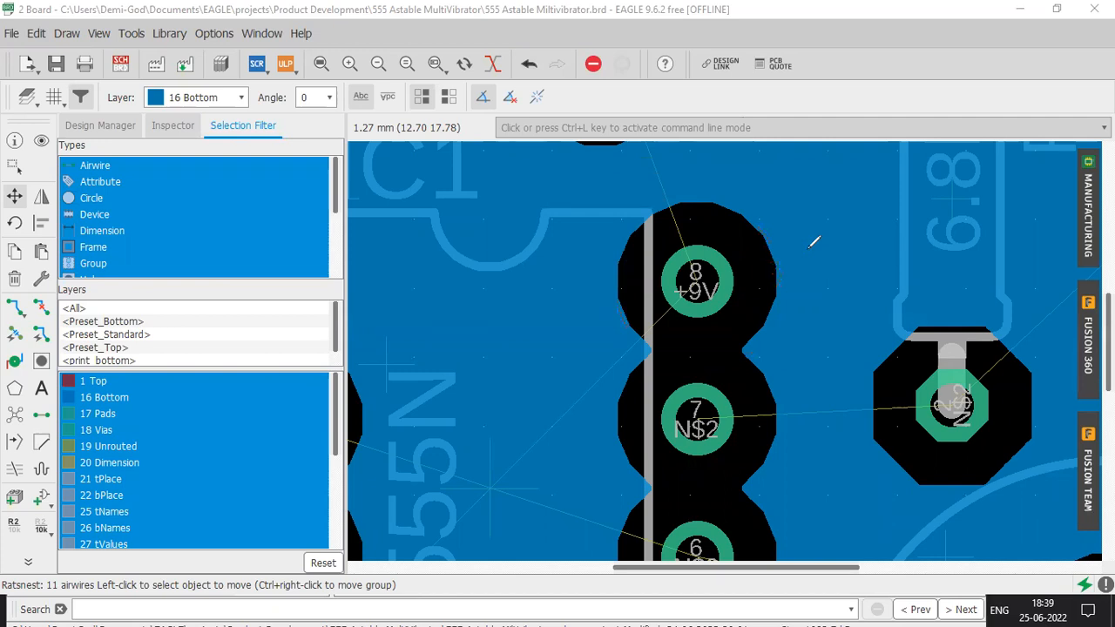
# Examine how the GND fill connects to the GND pads of C2 and C1 and clears their other pads
pyautogui.scroll(-6, 681, 274)
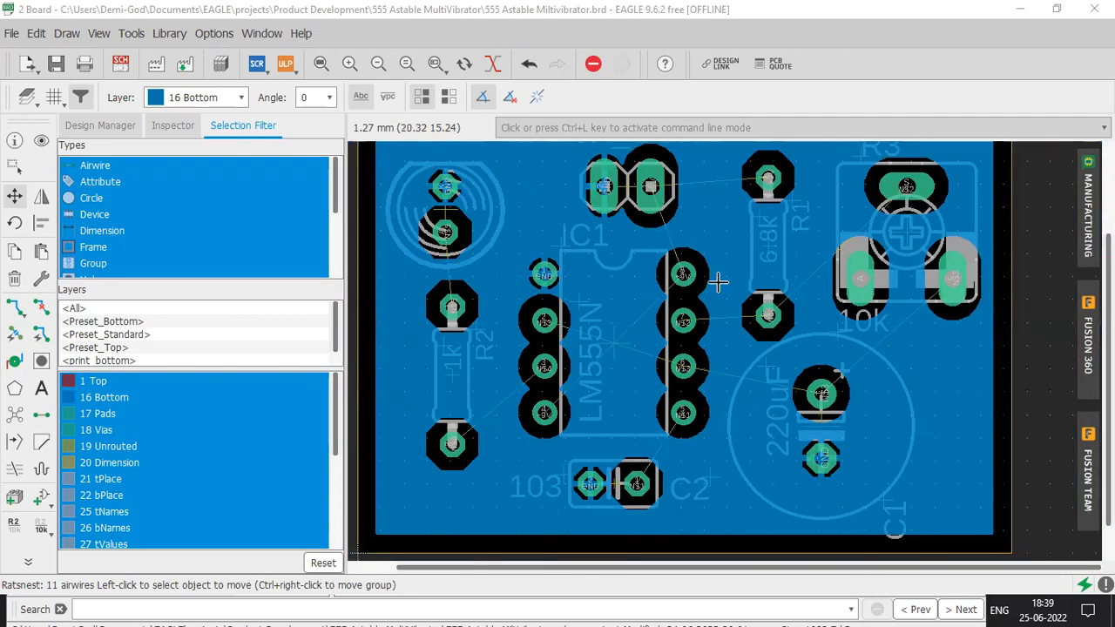
pyautogui.scroll(-1, 718, 280)
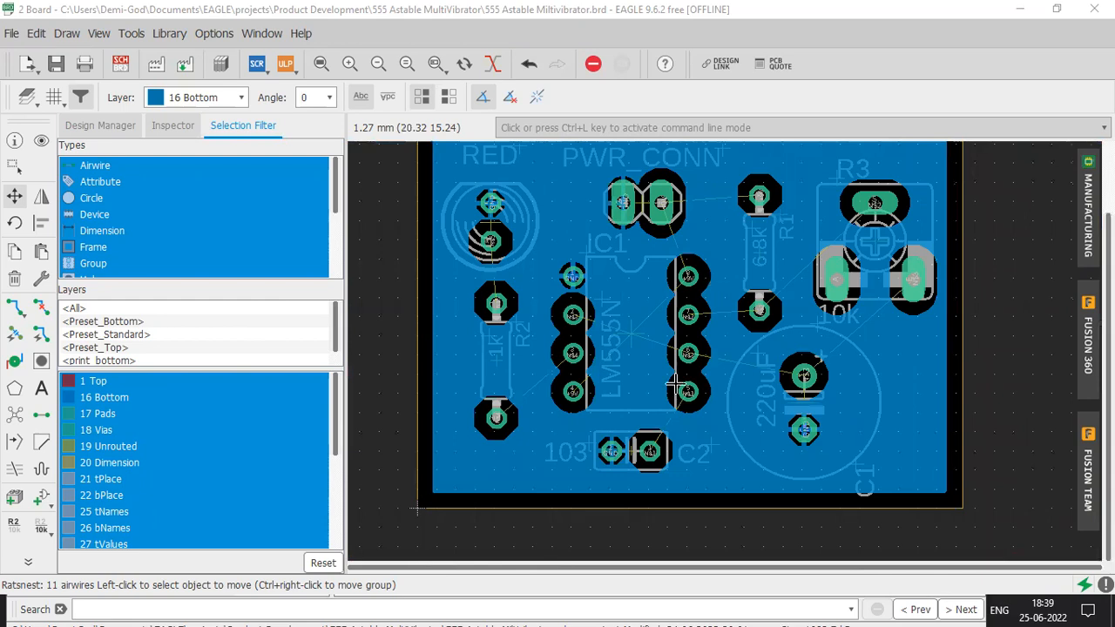
pyautogui.scroll(2, 626, 450)
pyautogui.scroll(5, 626, 449)
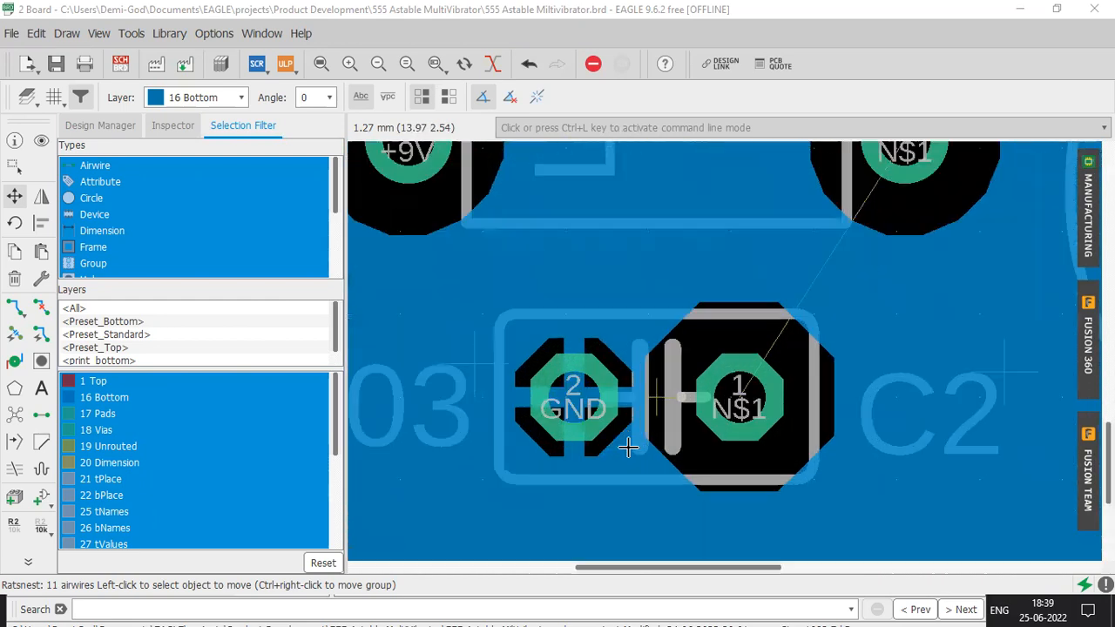
pyautogui.scroll(-1, 665, 453)
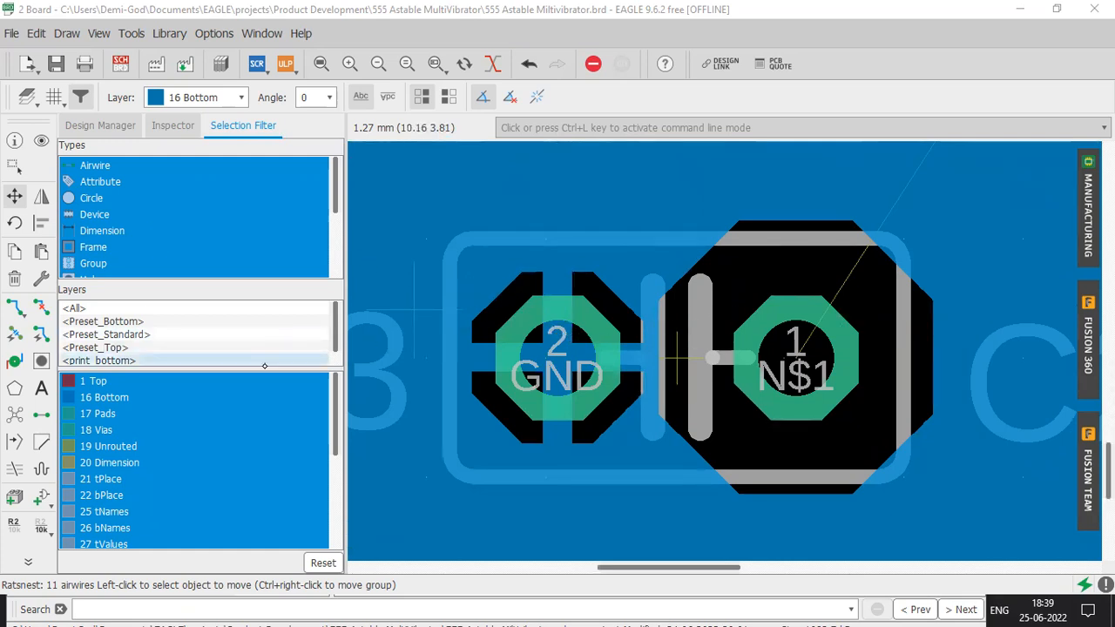
pyautogui.scroll(-5, 789, 311)
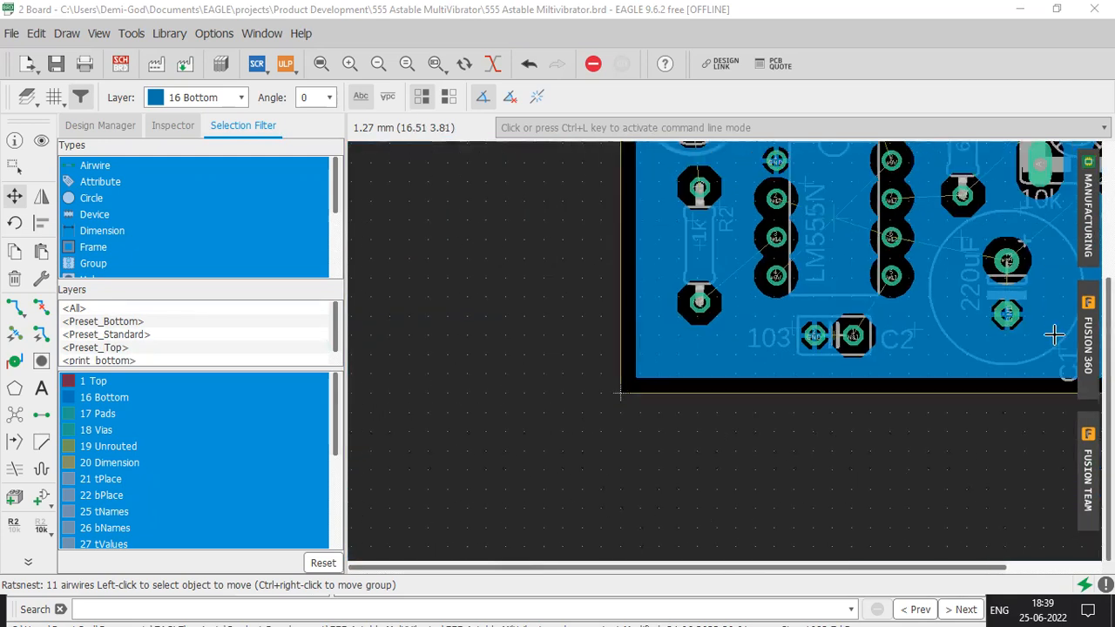
pyautogui.scroll(3, 1000, 296)
pyautogui.scroll(2, 999, 296)
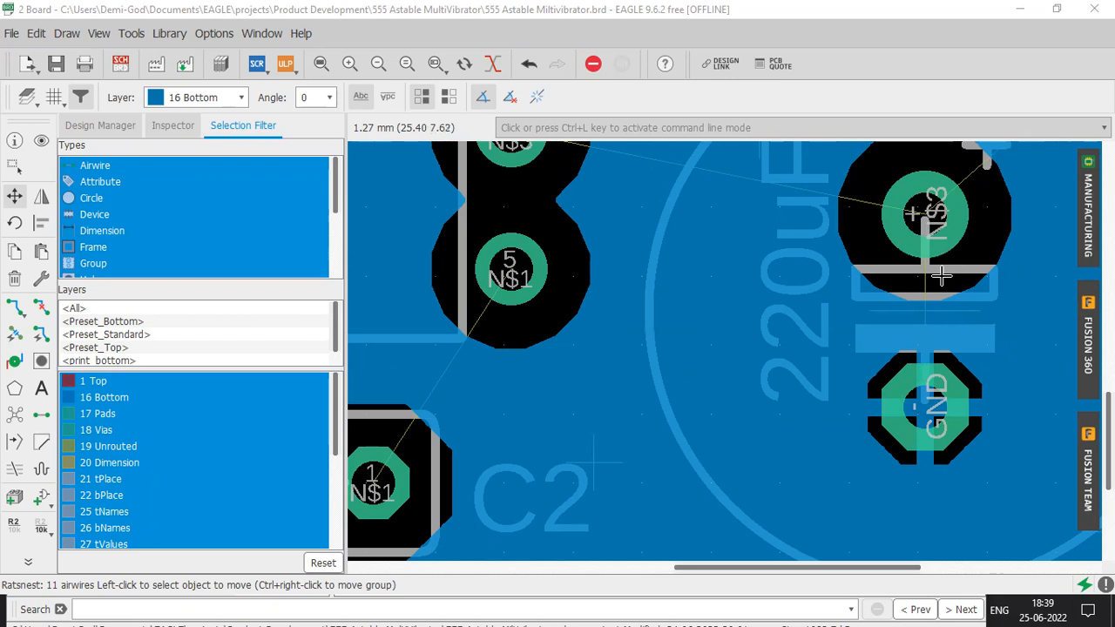
pyautogui.scroll(-3, 923, 373)
pyautogui.scroll(-1, 923, 376)
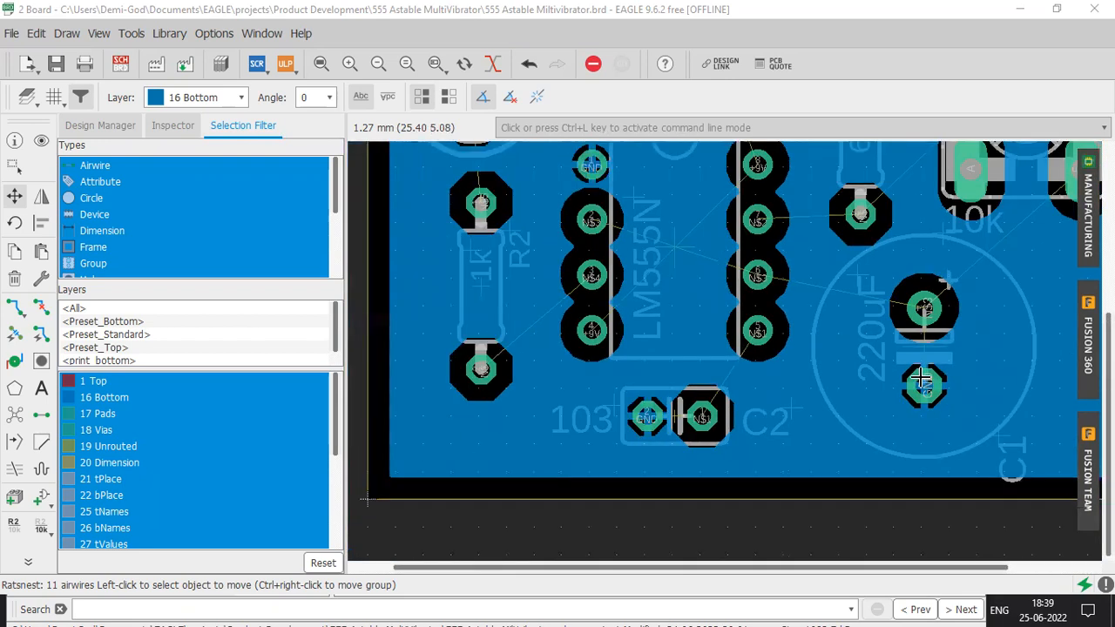
pyautogui.scroll(-2, 902, 329)
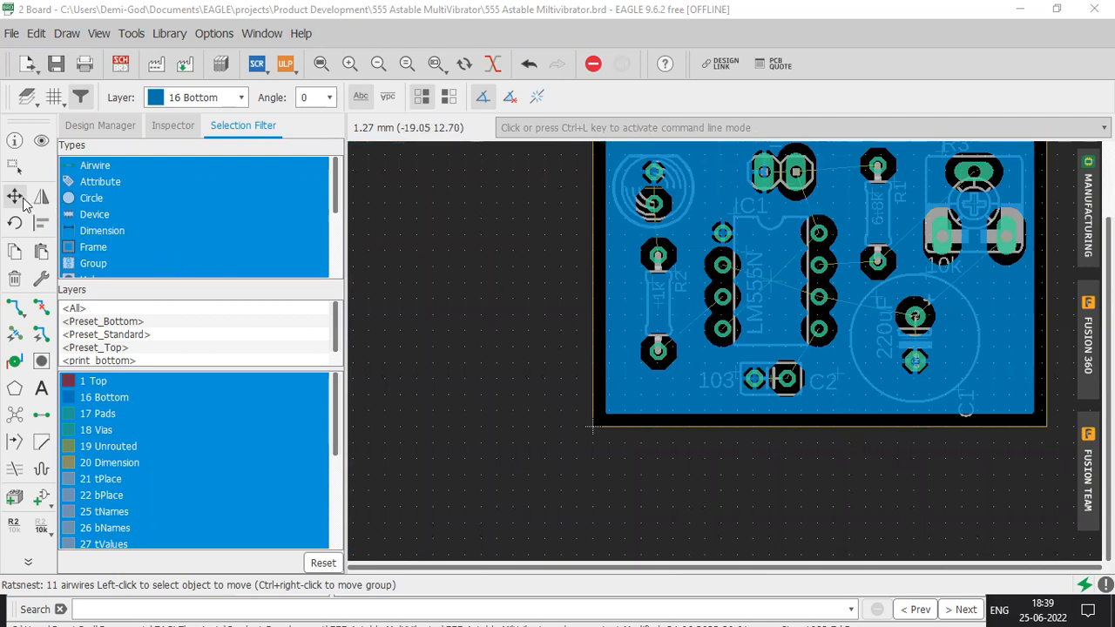
# Open the autorouter setup and examine the preferred directions for the 1 Top and 16 Bottom layers
pyautogui.hotkey('ctrl', 'l')
pyautogui.moveTo(662, 252); pyautogui.dragTo(530, 346, button='middle')
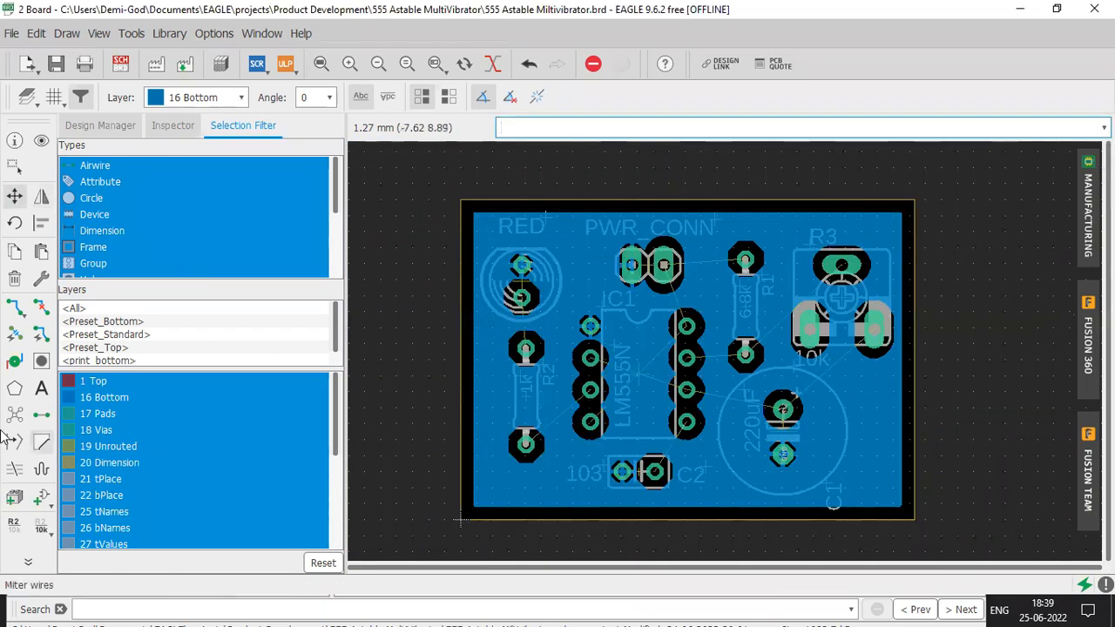
pyautogui.click(48, 340)
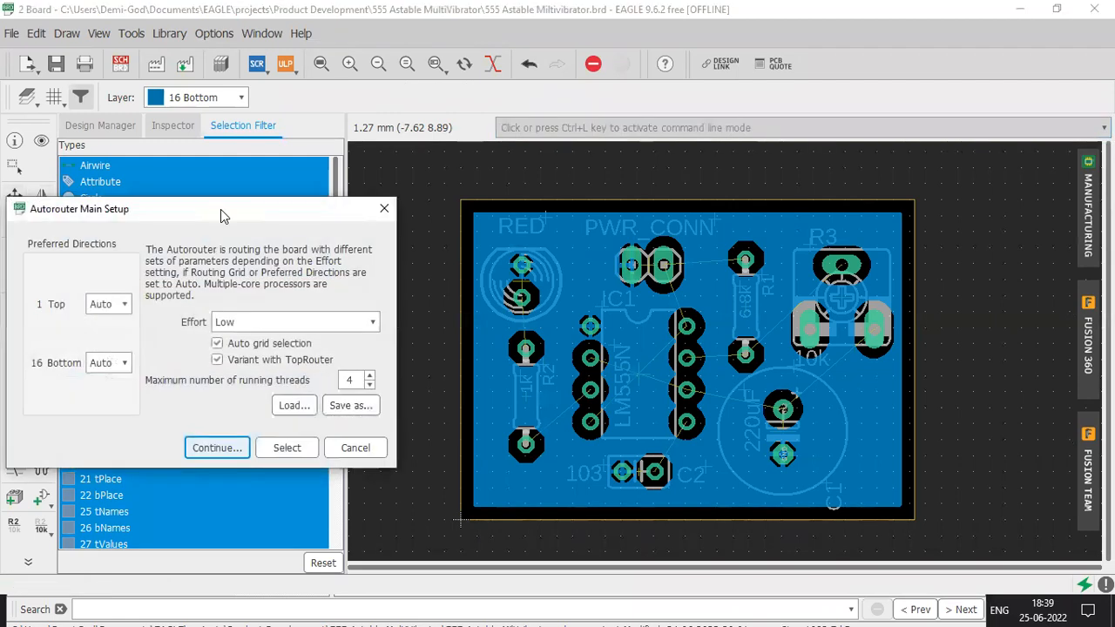
pyautogui.moveTo(222, 215); pyautogui.dragTo(291, 144)
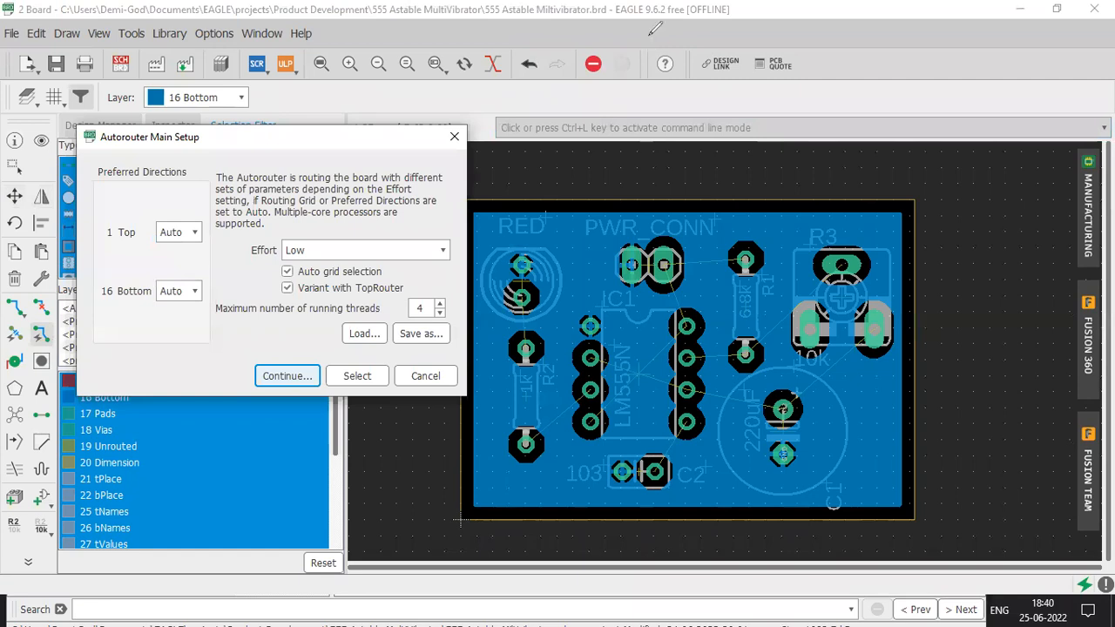
pyautogui.moveTo(122, 222); pyautogui.dragTo(169, 194)
pyautogui.moveTo(137, 298)
pyautogui.mouseDown()
pyautogui.moveTo(148, 318)
pyautogui.moveTo(165, 296)
pyautogui.mouseUp()
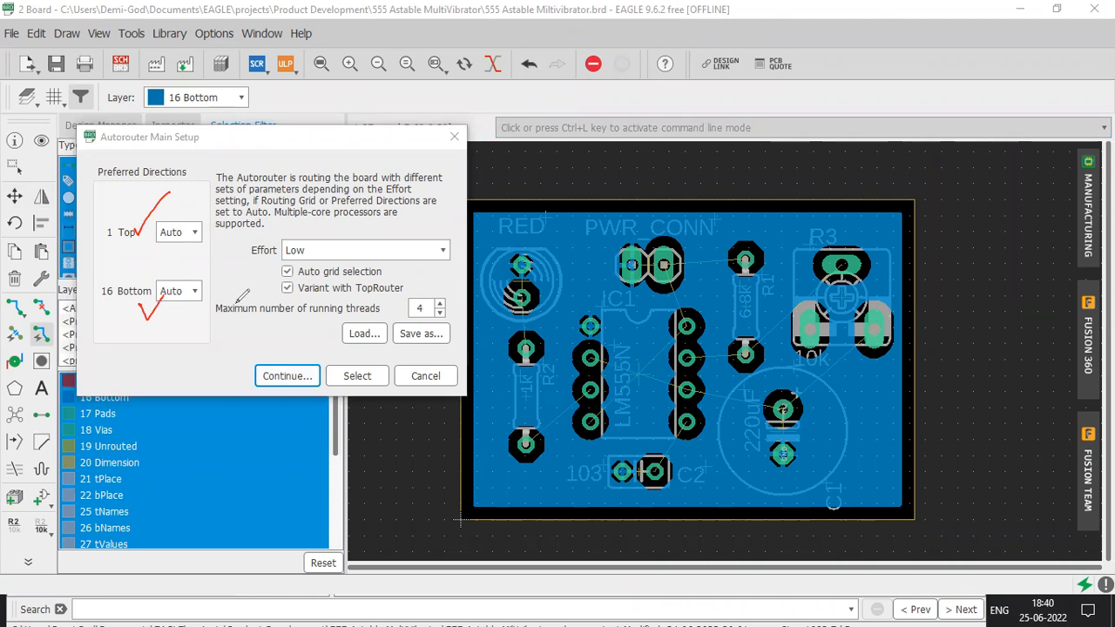
pyautogui.press('Escape')
pyautogui.moveTo(209, 204)
pyautogui.mouseDown()
pyautogui.moveTo(108, 247)
pyautogui.moveTo(243, 223)
pyautogui.moveTo(177, 206)
pyautogui.moveTo(228, 296)
pyautogui.mouseUp()
pyautogui.moveTo(149, 321); pyautogui.dragTo(257, 298)
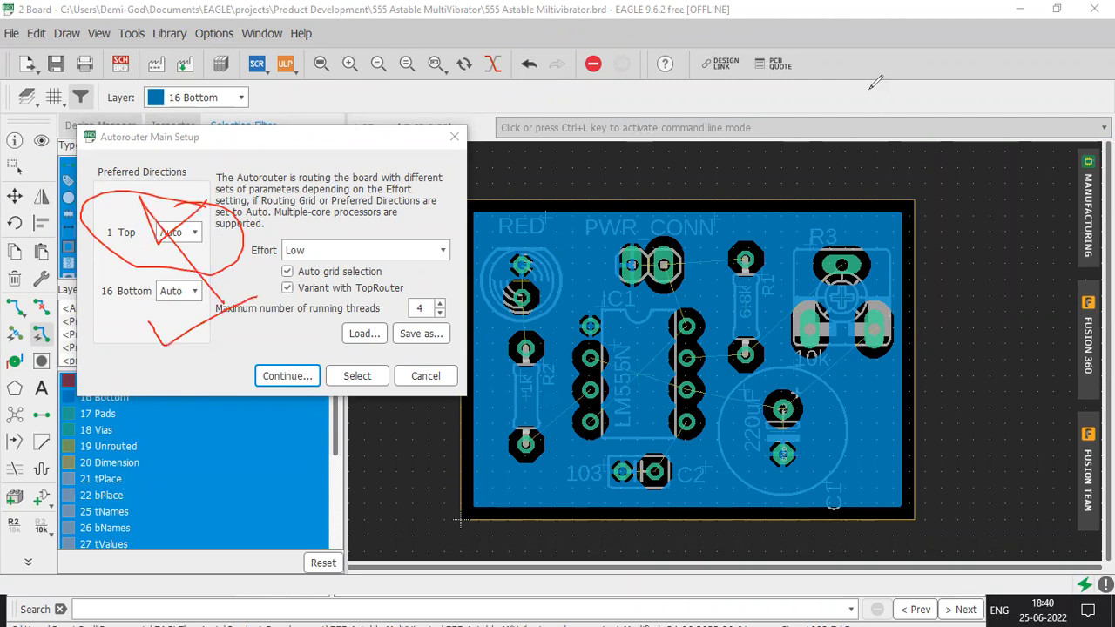
# Set the autorouter's preferred directions to N/A for 1 Top and Auto for 16 Bottom, keeping the effort at Low
pyautogui.press('Escape')
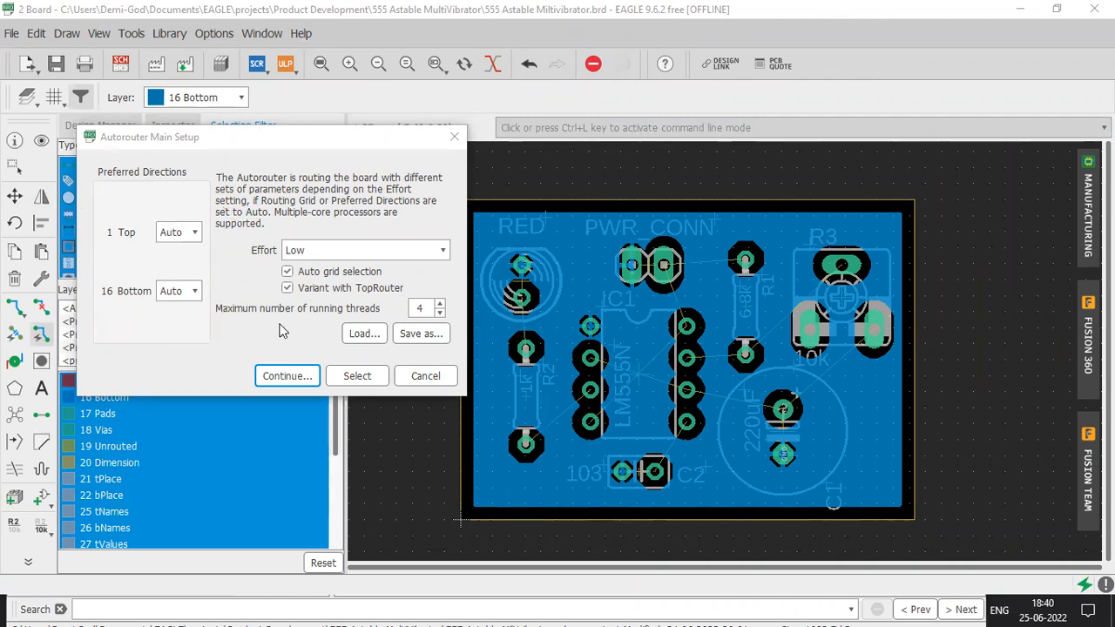
pyautogui.click(193, 235)
pyautogui.click(168, 273)
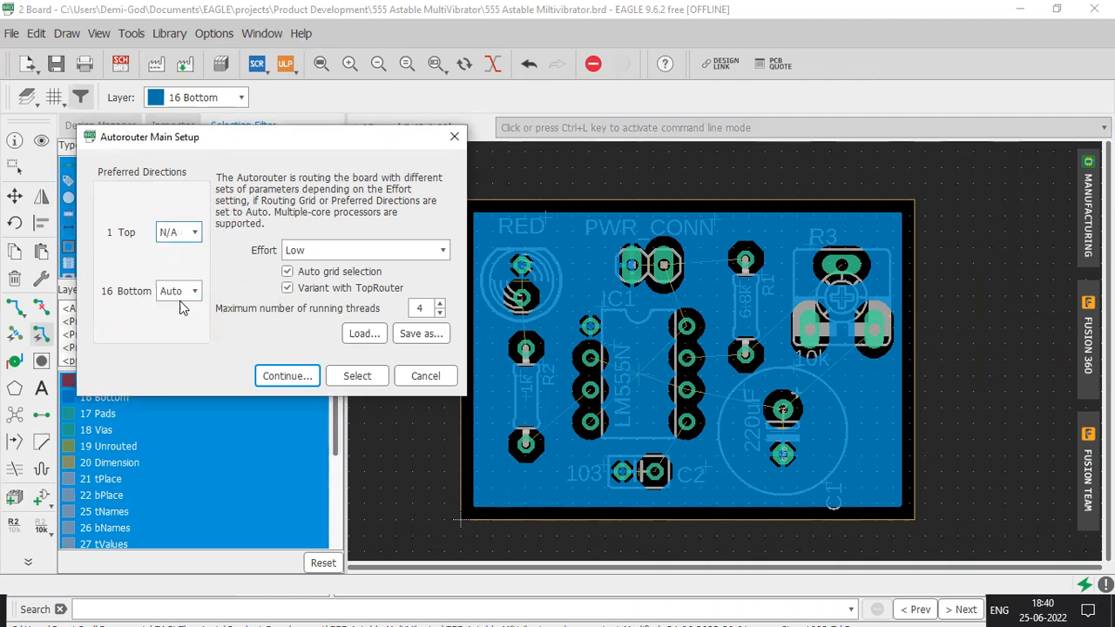
pyautogui.click(181, 292)
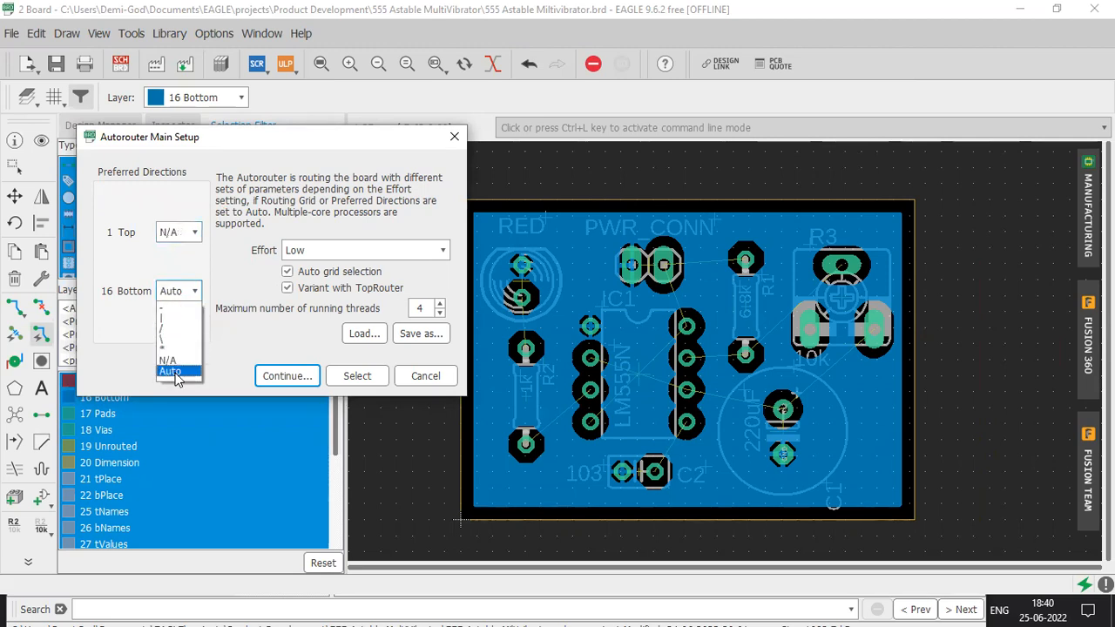
pyautogui.click(183, 378)
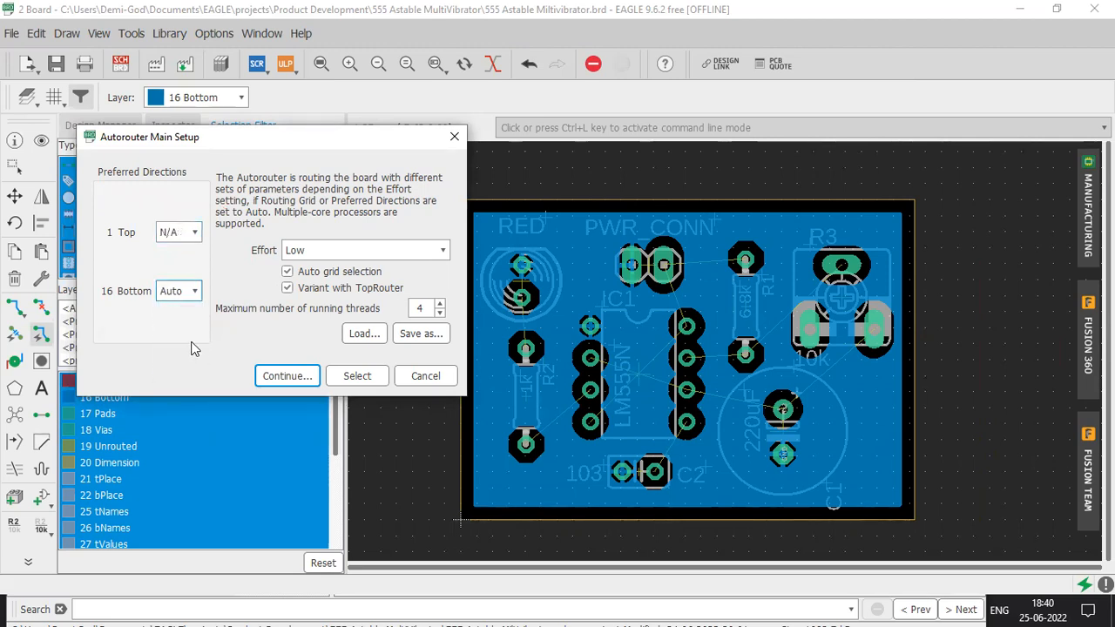
pyautogui.click(348, 252)
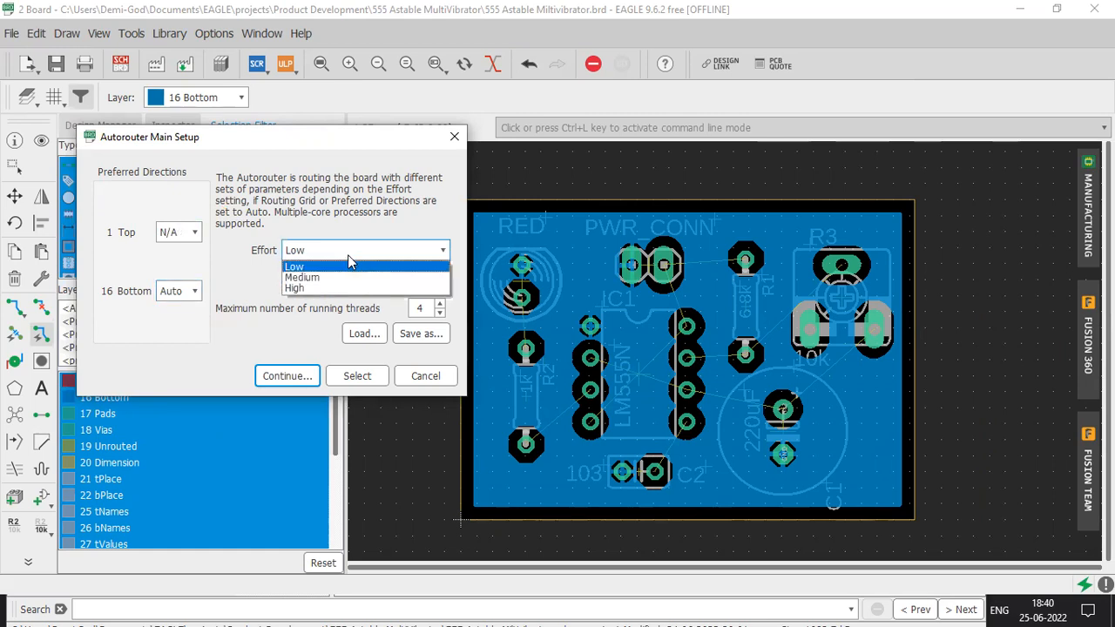
pyautogui.click(350, 267)
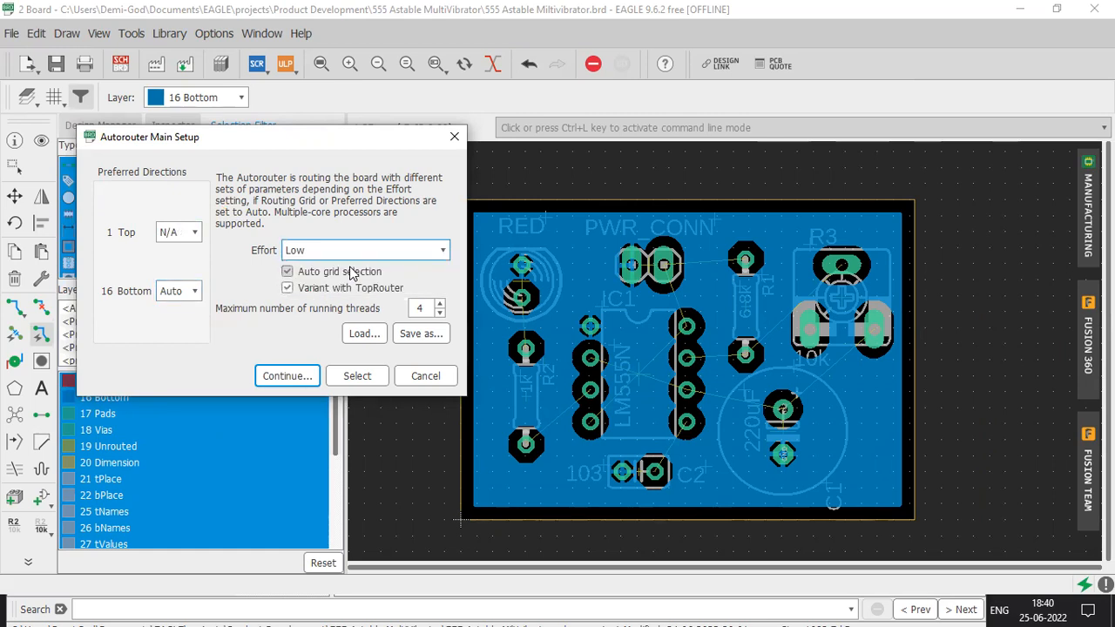
# Run the autorouter's routing variants and accept variant 1 (TopRouter) for the board
pyautogui.click(288, 376)
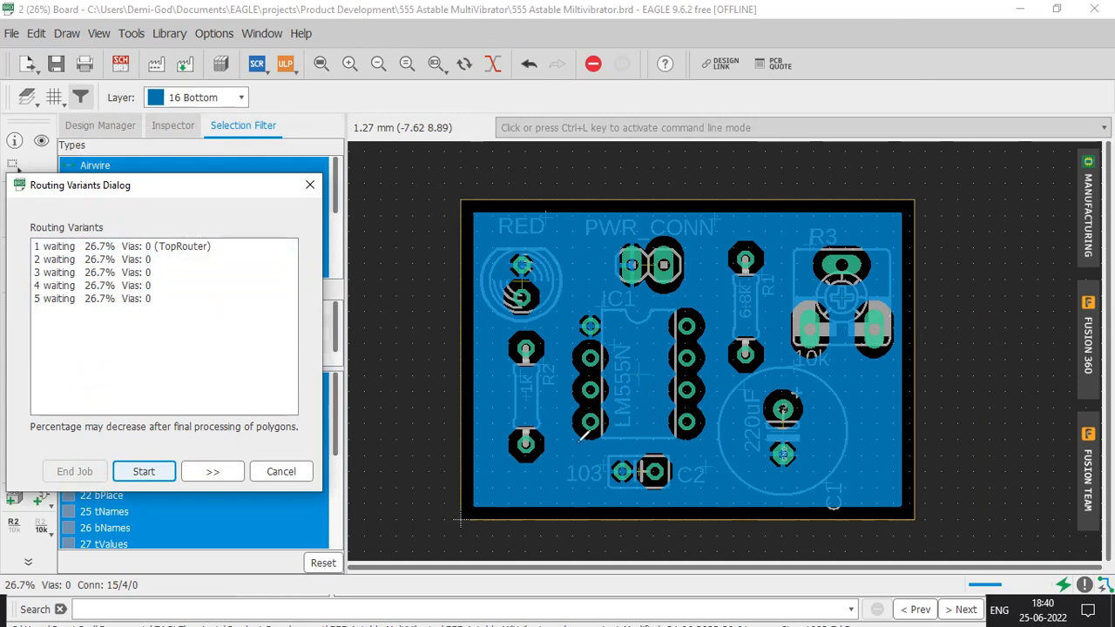
pyautogui.click(527, 441)
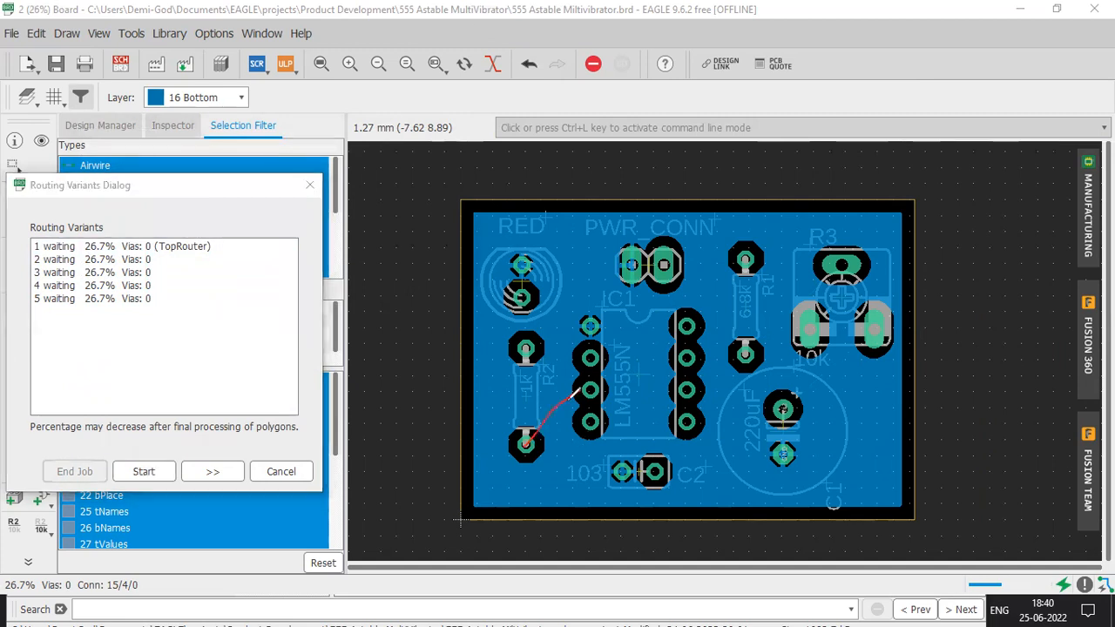
pyautogui.moveTo(519, 357); pyautogui.dragTo(513, 296)
pyautogui.moveTo(657, 474)
pyautogui.mouseDown()
pyautogui.moveTo(681, 424)
pyautogui.moveTo(791, 400)
pyautogui.mouseUp()
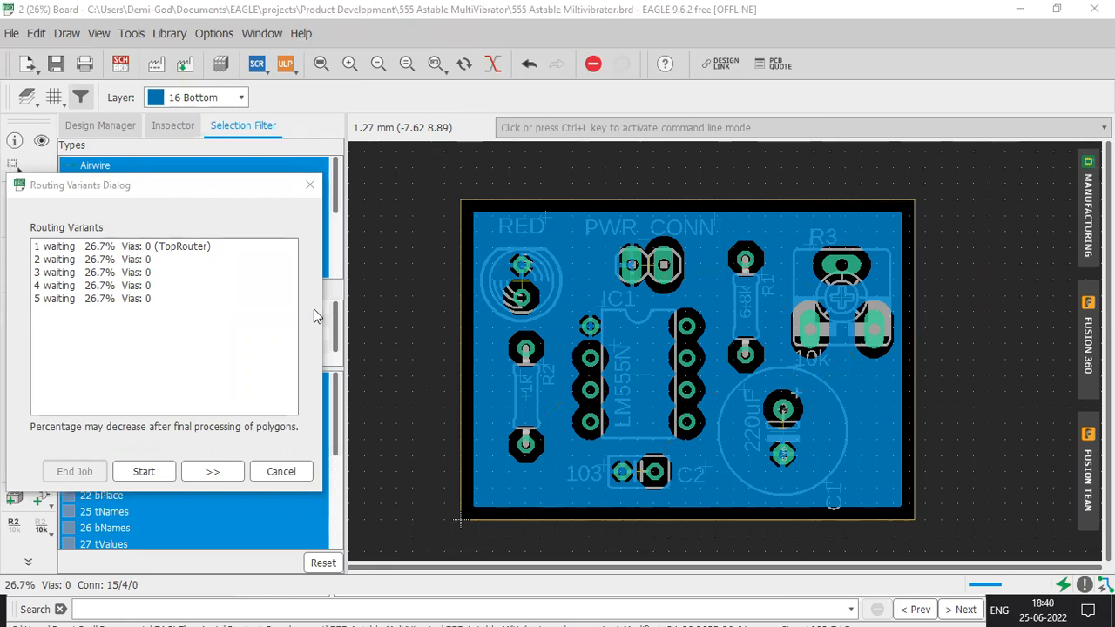
pyautogui.click(154, 470)
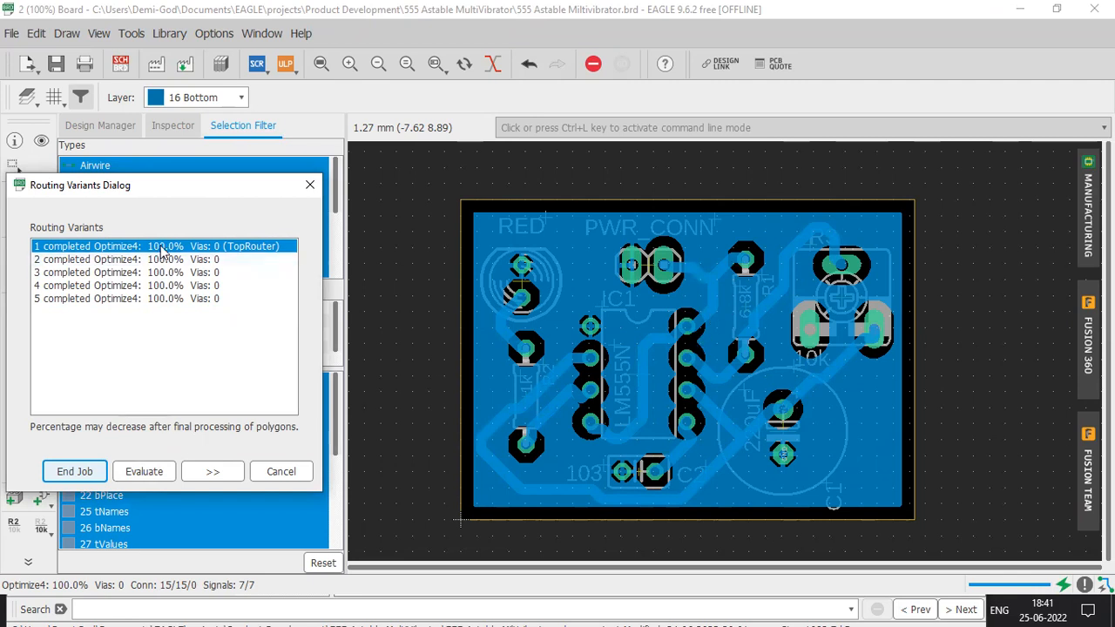
pyautogui.click(87, 471)
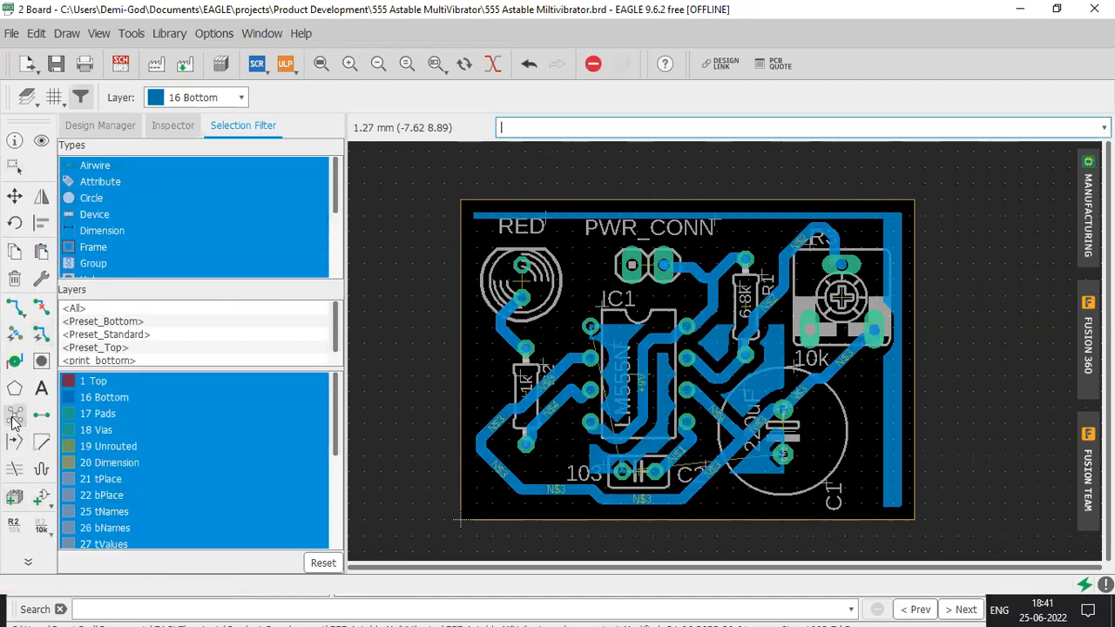
# Recalculate the airwires and GND polygon fill, and examine the unrouted GND connections around C2
pyautogui.click(14, 421)
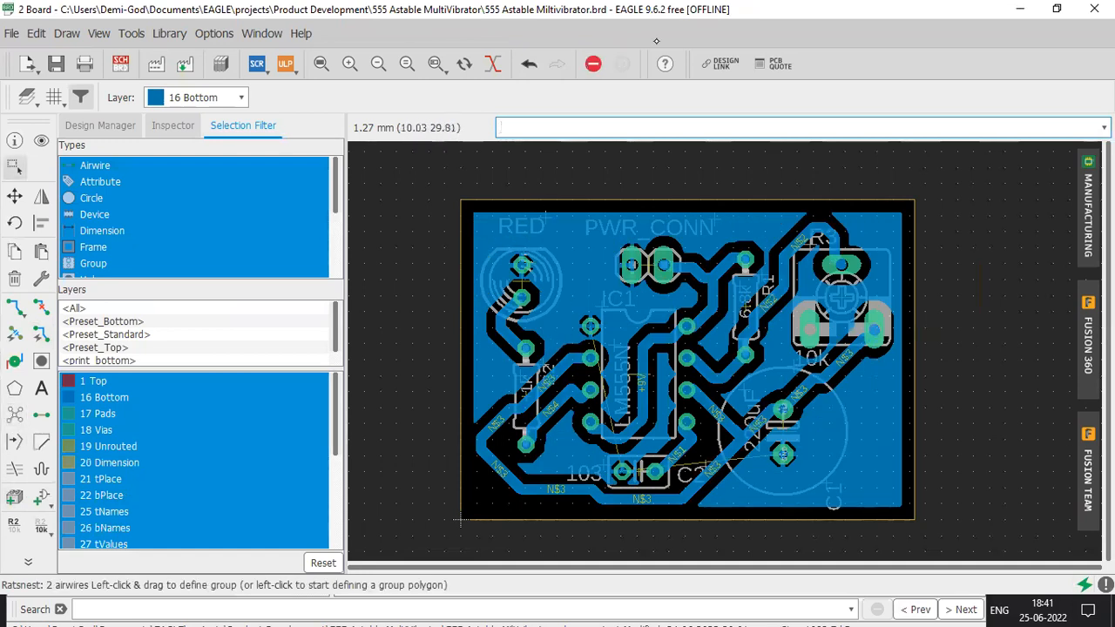
pyautogui.moveTo(391, 322); pyautogui.dragTo(427, 306)
pyautogui.click(408, 323)
pyautogui.moveTo(411, 292)
pyautogui.mouseDown()
pyautogui.moveTo(404, 371)
pyautogui.moveTo(468, 286)
pyautogui.mouseUp()
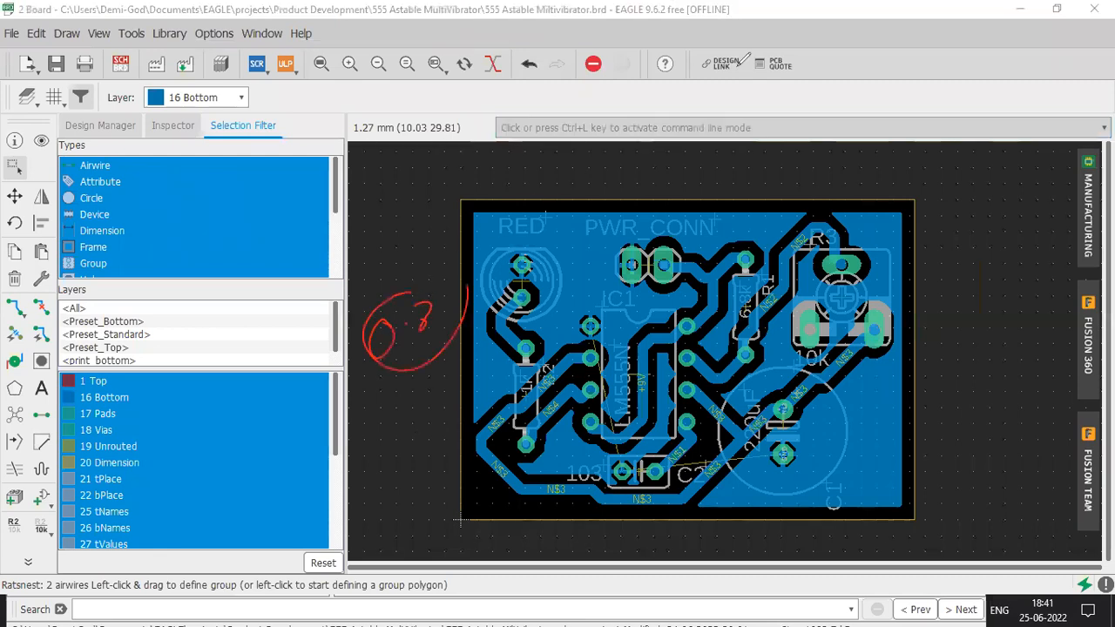
pyautogui.click(739, 66)
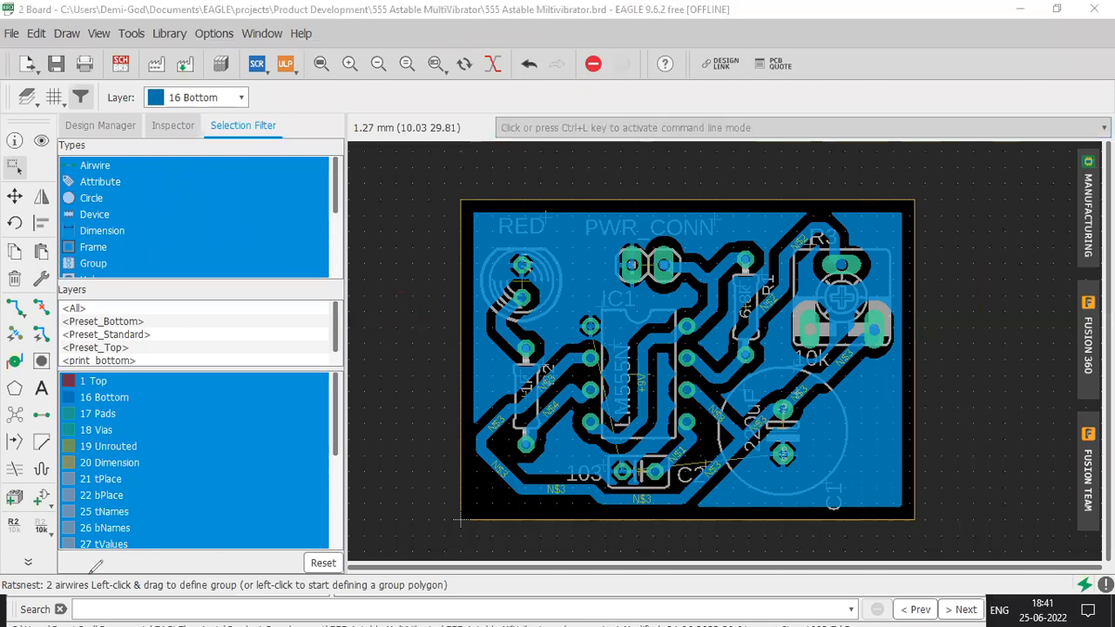
pyautogui.moveTo(96, 564); pyautogui.dragTo(83, 551)
pyautogui.scroll(2, 565, 224)
pyautogui.scroll(2, 566, 224)
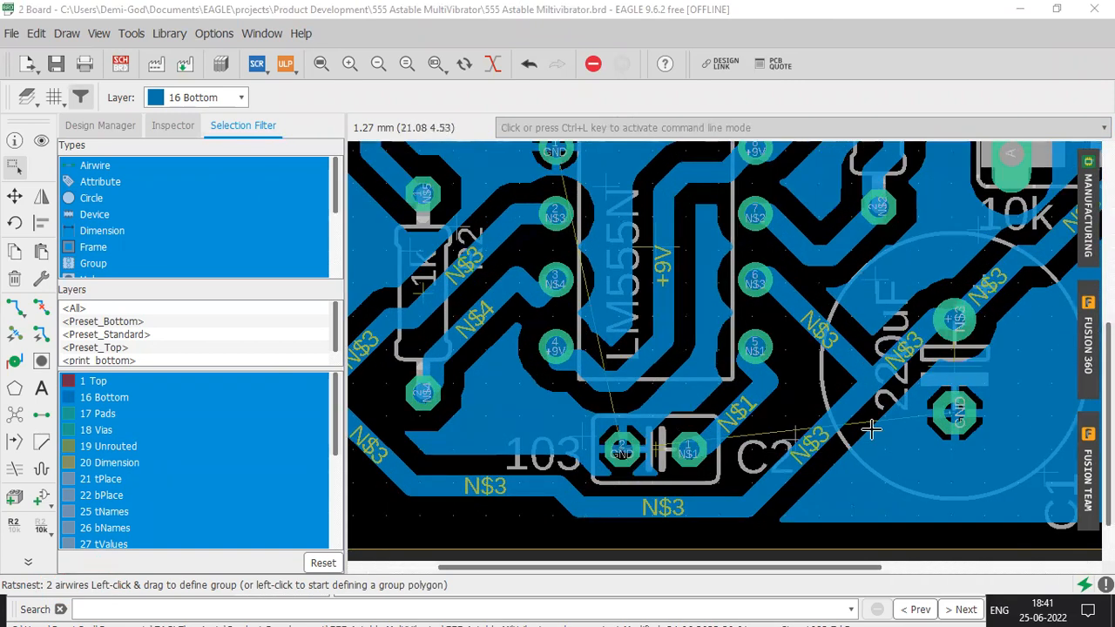
pyautogui.scroll(-1, 671, 431)
pyautogui.scroll(-4, 671, 431)
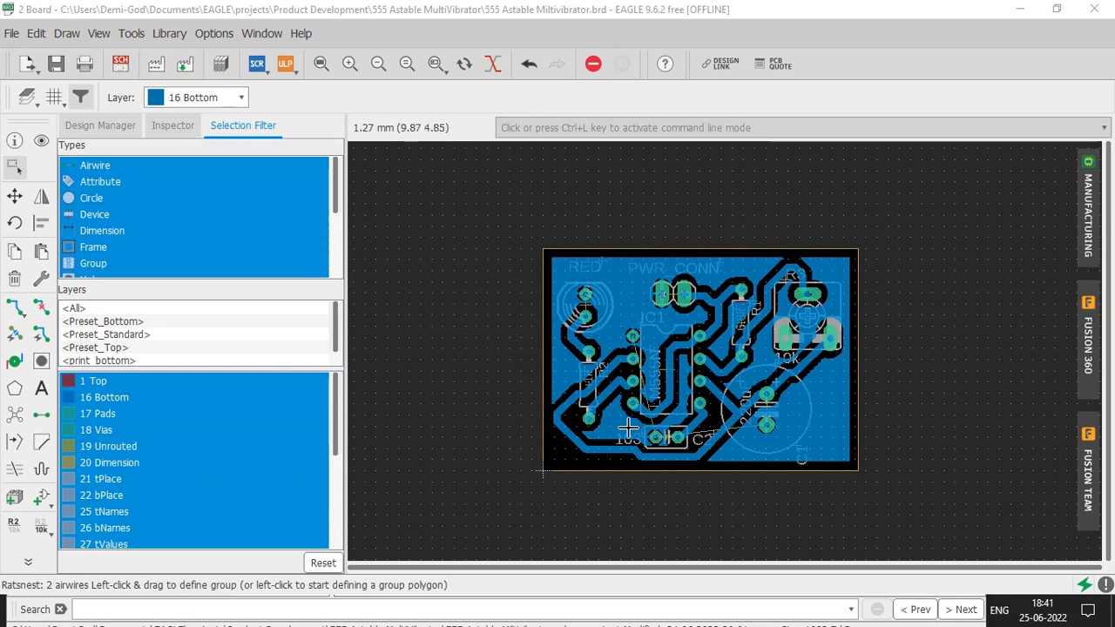
# Highlight the GND signal and examine which GND pads the separate areas of the fill connect
pyautogui.click(39, 145)
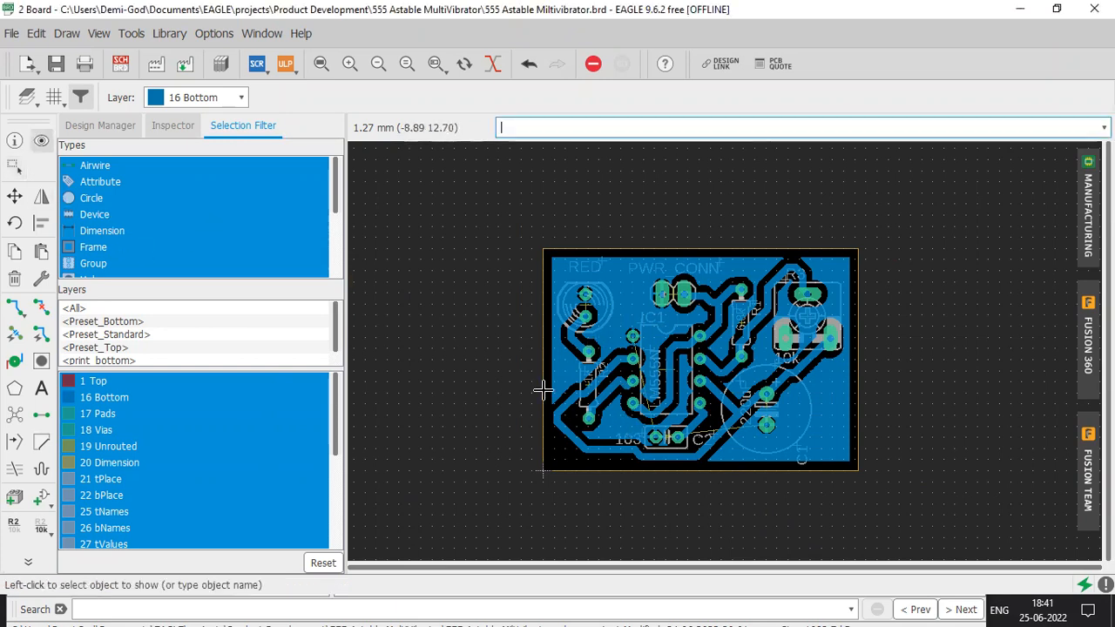
pyautogui.click(694, 433)
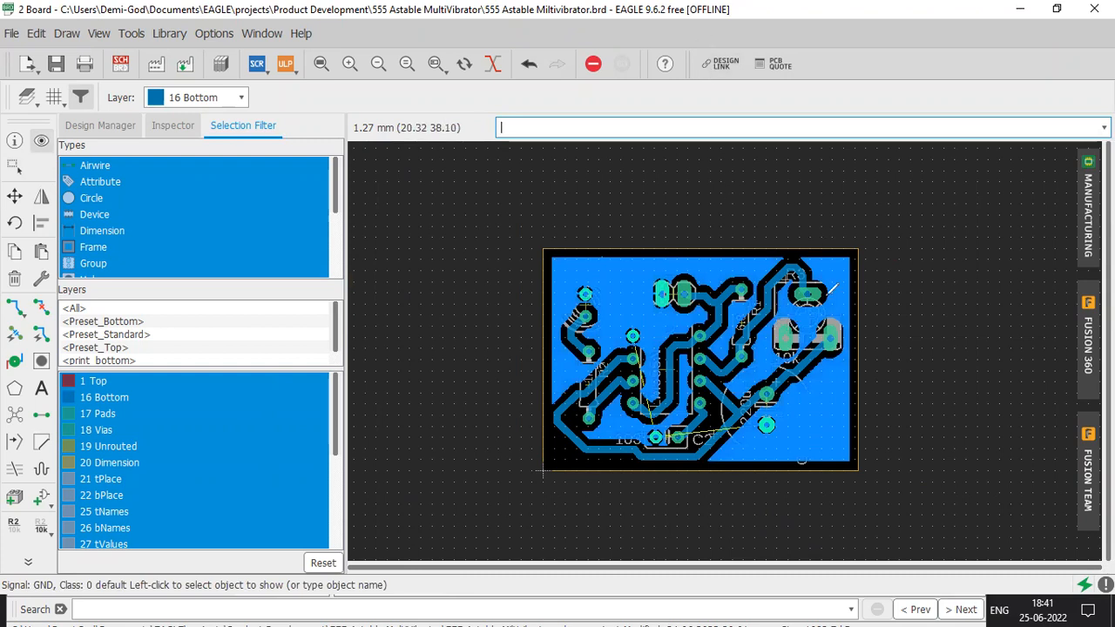
pyautogui.moveTo(747, 360)
pyautogui.mouseDown()
pyautogui.moveTo(816, 311)
pyautogui.moveTo(816, 377)
pyautogui.moveTo(709, 460)
pyautogui.moveTo(876, 266)
pyautogui.moveTo(811, 256)
pyautogui.moveTo(715, 318)
pyautogui.moveTo(682, 271)
pyautogui.moveTo(664, 380)
pyautogui.moveTo(634, 342)
pyautogui.moveTo(529, 308)
pyautogui.moveTo(683, 255)
pyautogui.mouseUp()
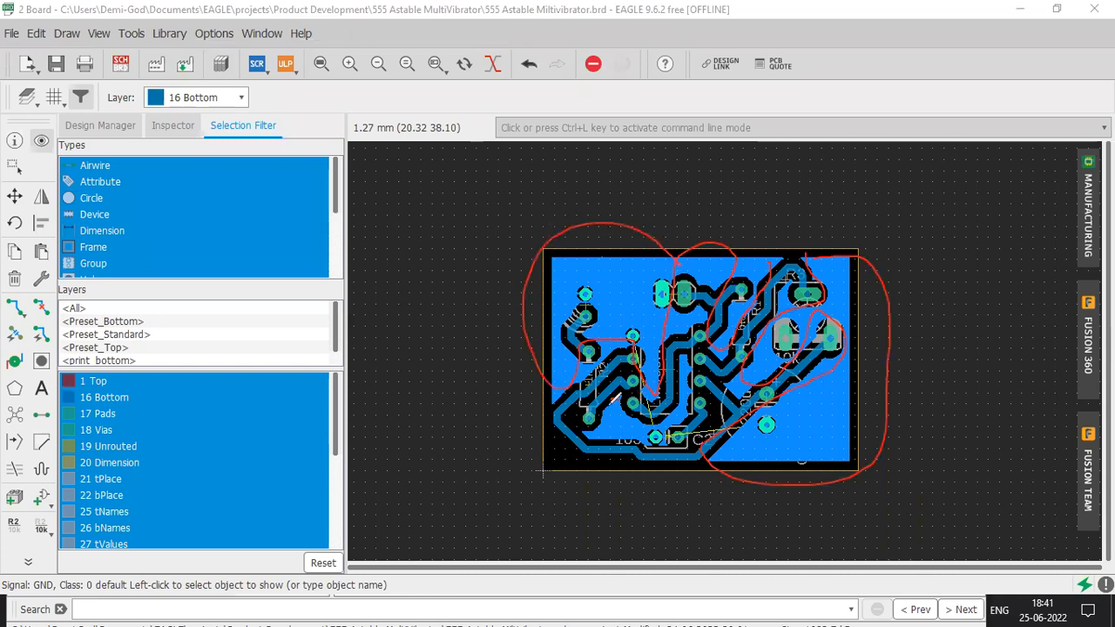
pyautogui.moveTo(617, 437)
pyautogui.mouseDown()
pyautogui.moveTo(684, 422)
pyautogui.moveTo(693, 350)
pyautogui.moveTo(628, 417)
pyautogui.moveTo(672, 433)
pyautogui.mouseUp()
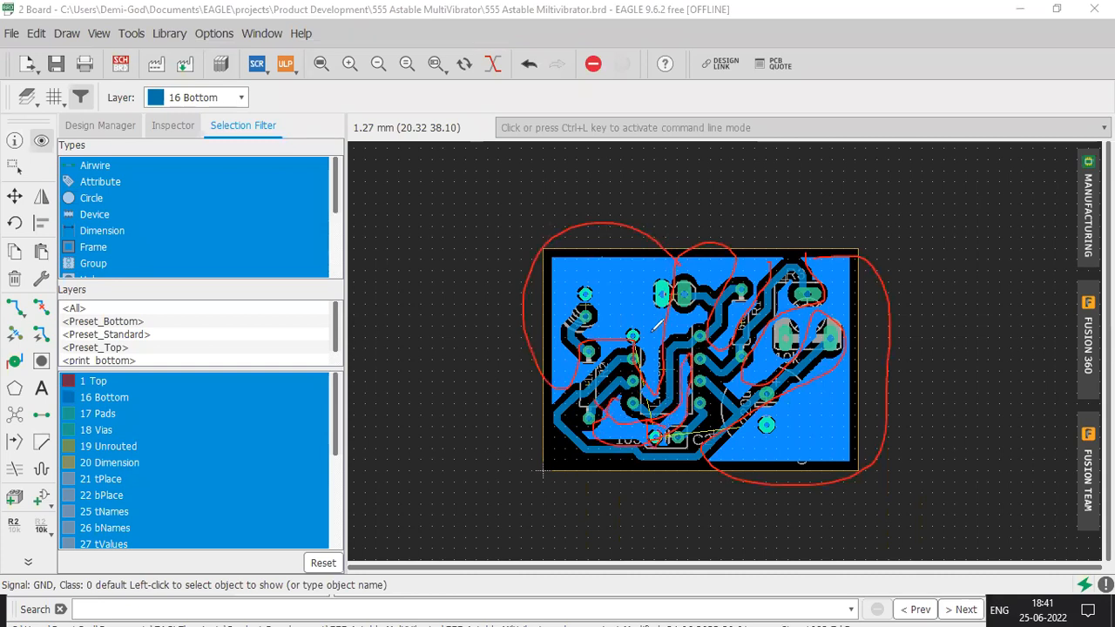
pyautogui.moveTo(622, 329); pyautogui.dragTo(644, 324)
pyautogui.moveTo(680, 286)
pyautogui.mouseDown()
pyautogui.moveTo(666, 305)
pyautogui.moveTo(587, 275)
pyautogui.moveTo(597, 303)
pyautogui.mouseUp()
pyautogui.press('e')
pyautogui.moveTo(655, 243)
pyautogui.mouseDown()
pyautogui.moveTo(658, 275)
pyautogui.moveTo(586, 281)
pyautogui.moveTo(564, 345)
pyautogui.mouseUp()
pyautogui.moveTo(635, 254); pyautogui.dragTo(753, 269)
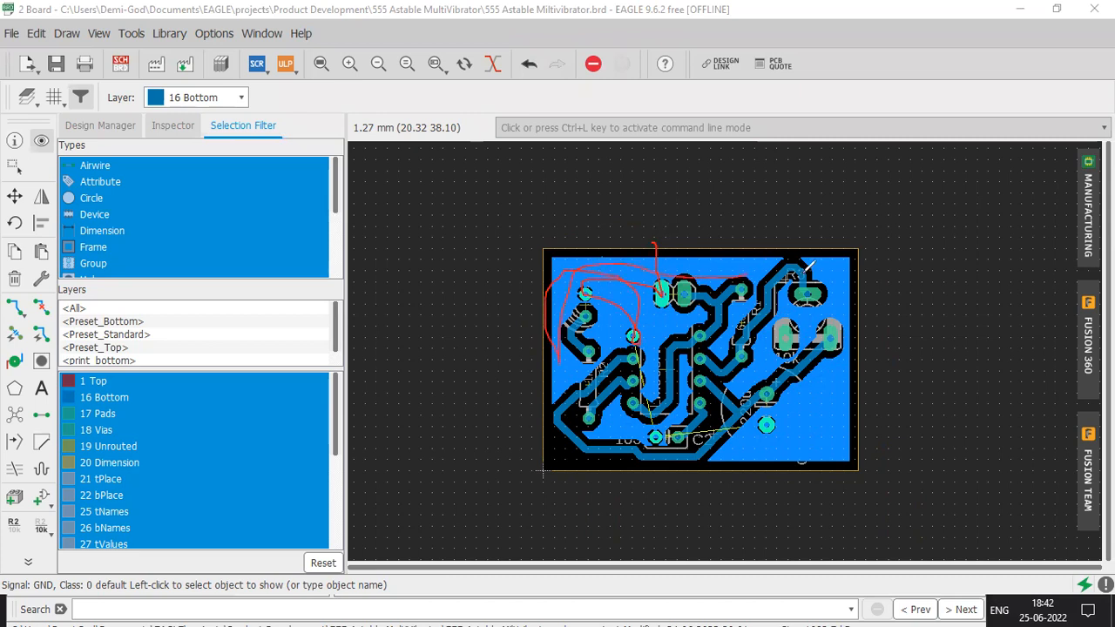
pyautogui.moveTo(828, 266)
pyautogui.mouseDown()
pyautogui.moveTo(844, 310)
pyautogui.moveTo(844, 371)
pyautogui.mouseUp()
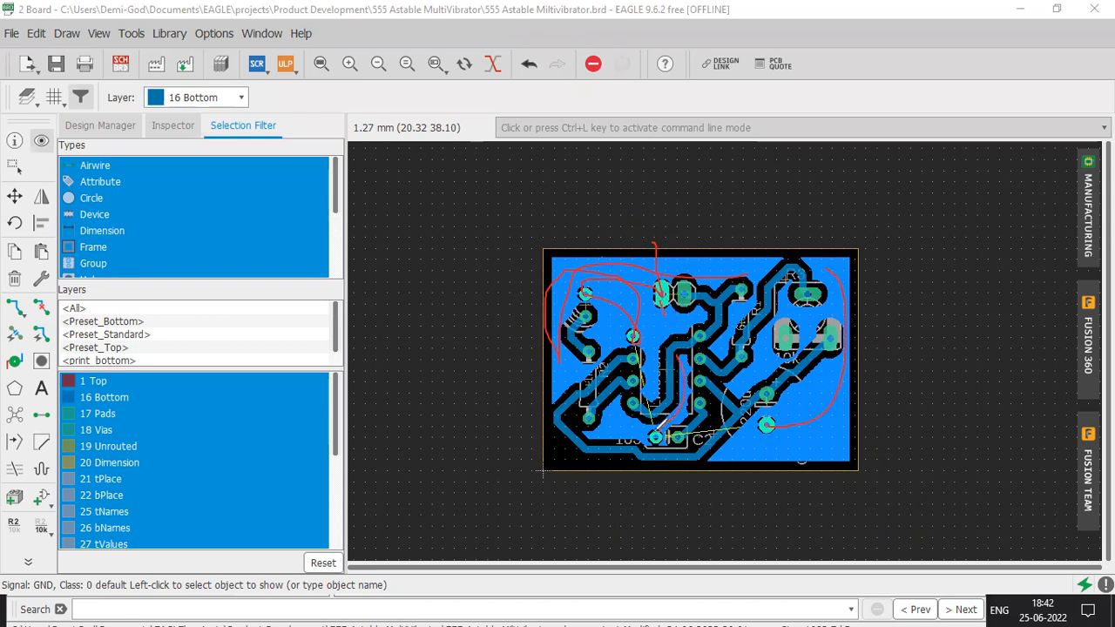
pyautogui.click(761, 137)
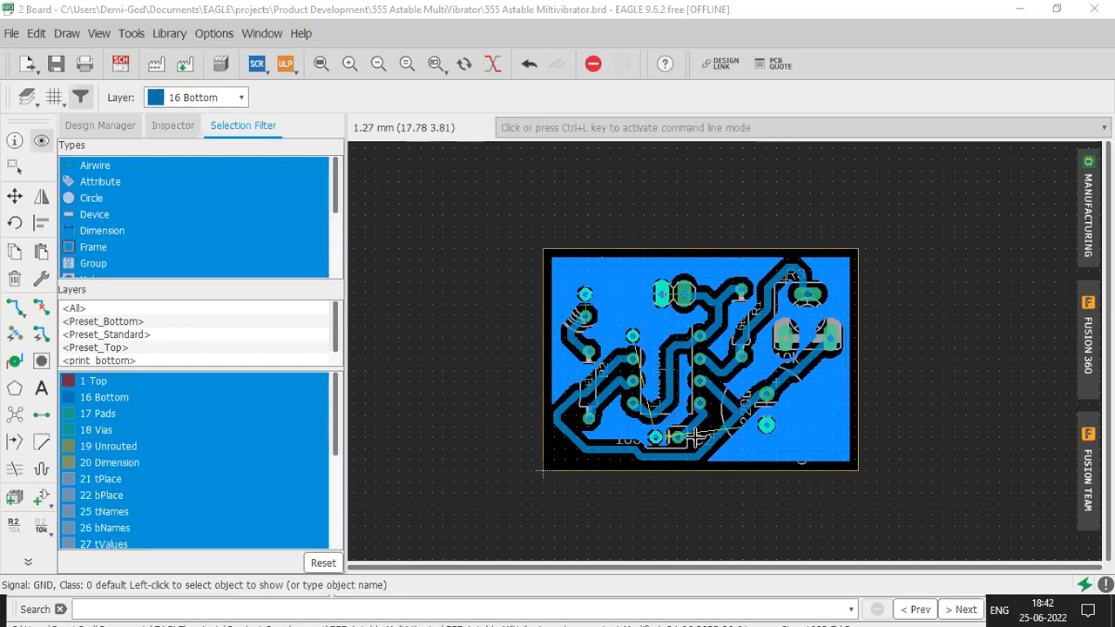
# Move the board outline's upper edge outward by 1.27 mm to y = 26.67 mm and recalculate the airwires and GND fill
pyautogui.scroll(2, 695, 436)
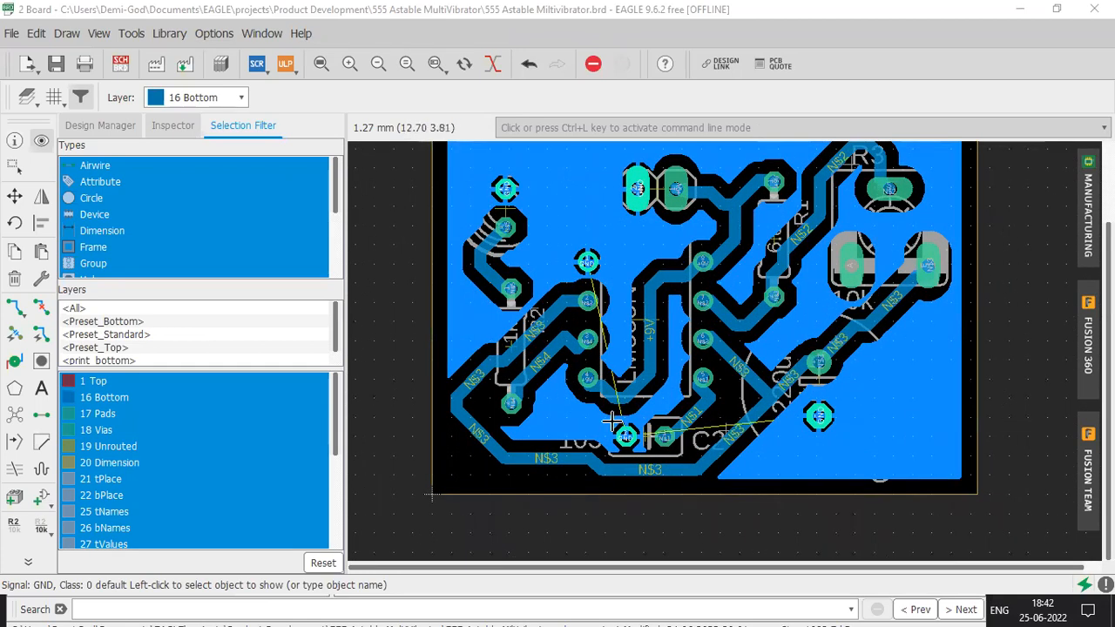
pyautogui.click(7, 200)
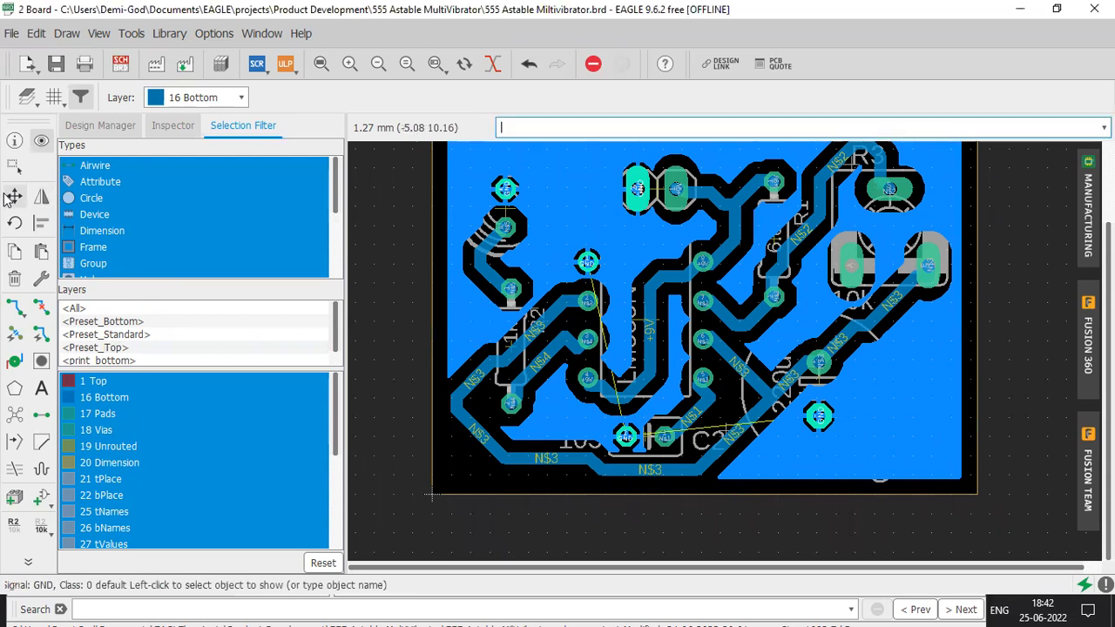
pyautogui.scroll(-3, 836, 338)
pyautogui.click(840, 207)
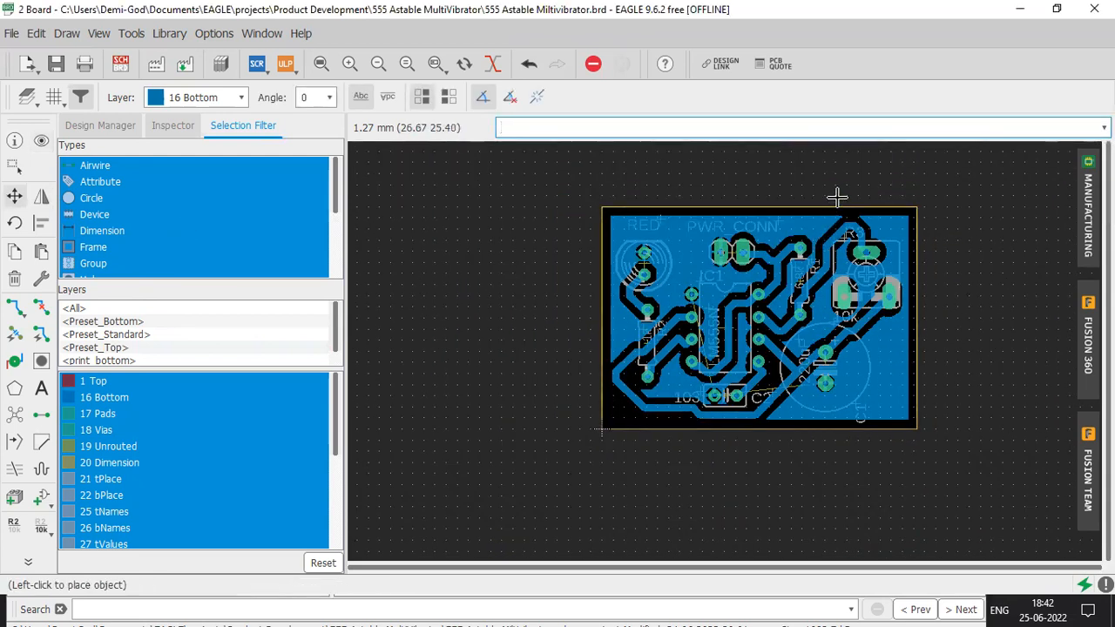
pyautogui.click(838, 191)
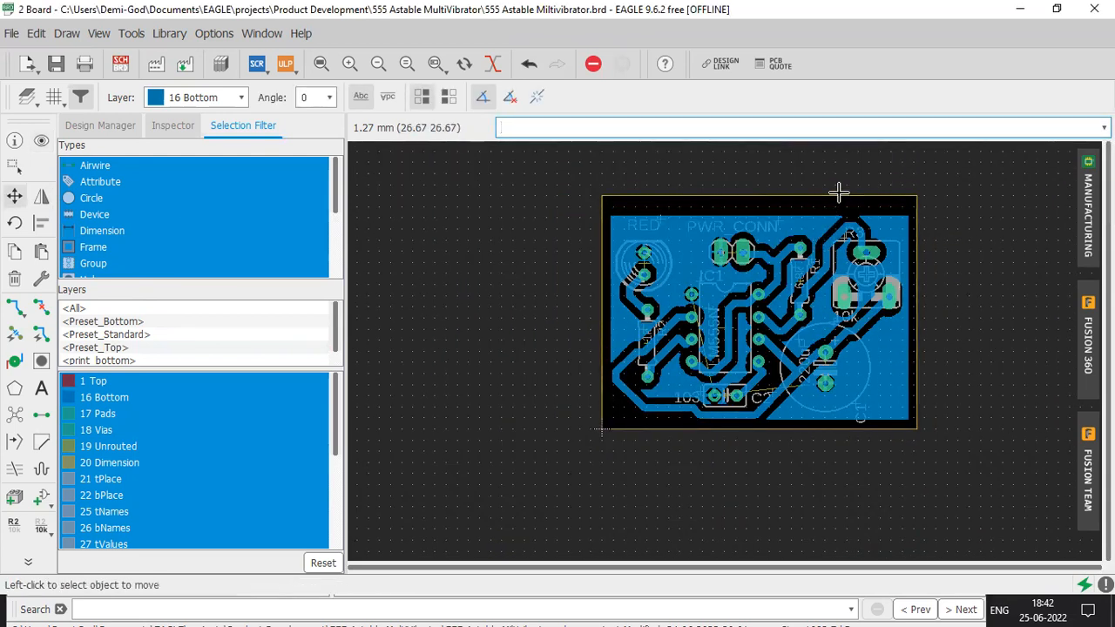
pyautogui.click(13, 418)
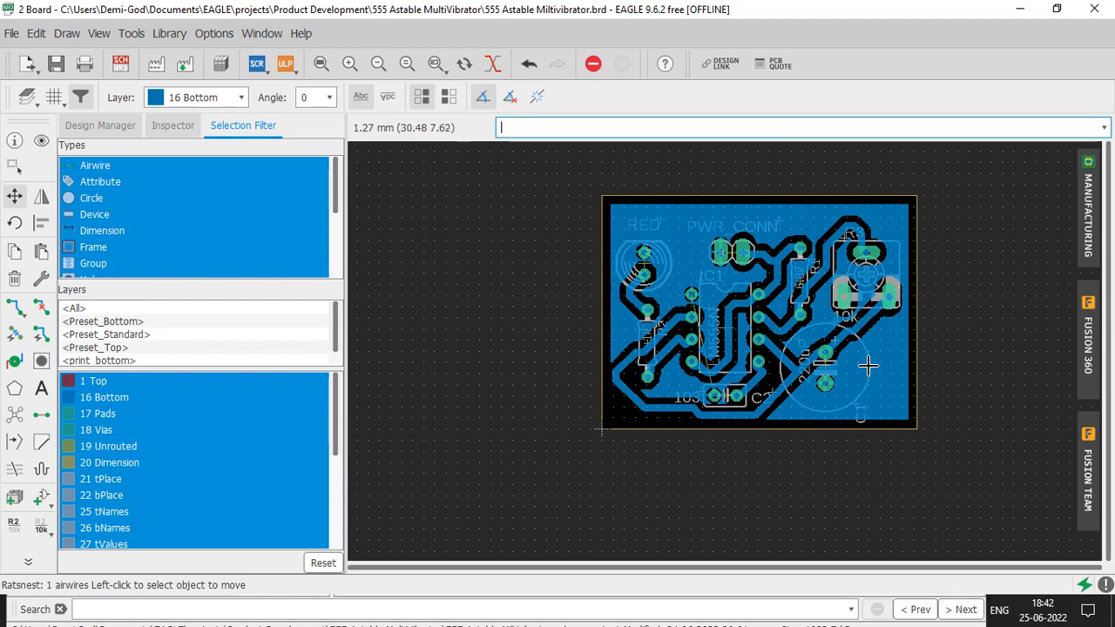
# Examine the GND airwire between IC1 and C2 and the tracks and fill surrounding it
pyautogui.scroll(1, 823, 383)
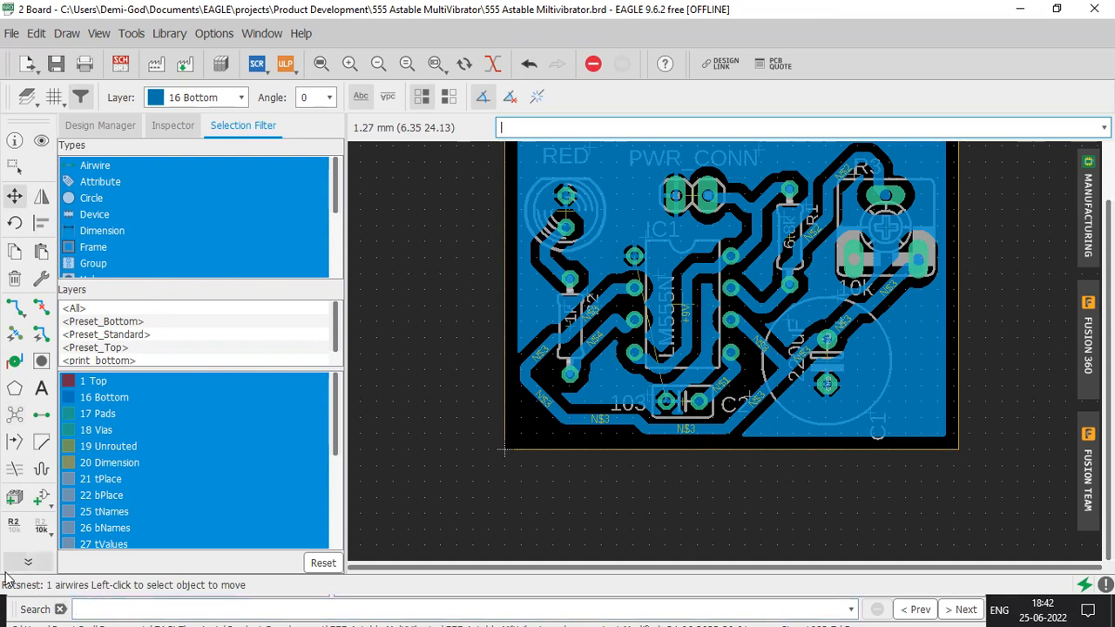
pyautogui.scroll(-1, 856, 162)
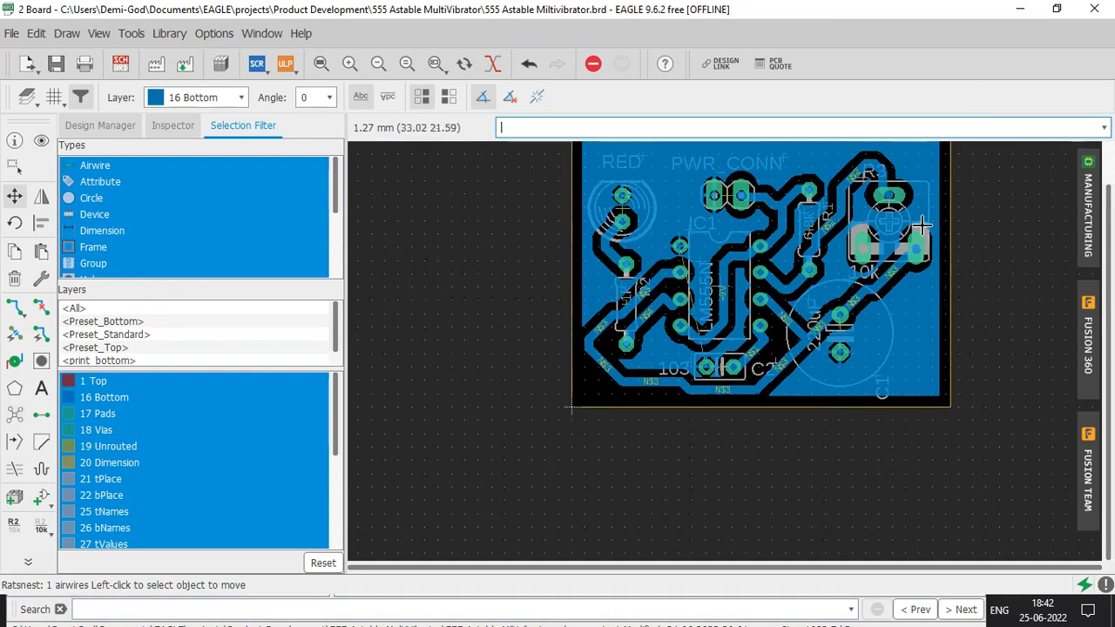
pyautogui.scroll(2, 717, 398)
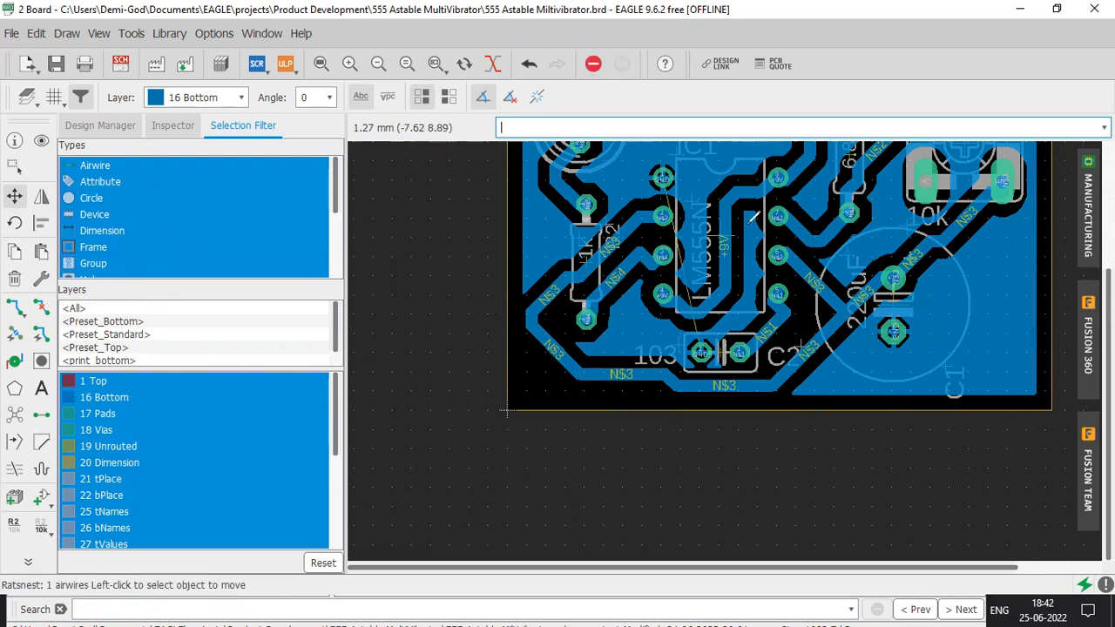
pyautogui.moveTo(798, 205)
pyautogui.mouseDown()
pyautogui.moveTo(760, 202)
pyautogui.moveTo(749, 233)
pyautogui.mouseUp()
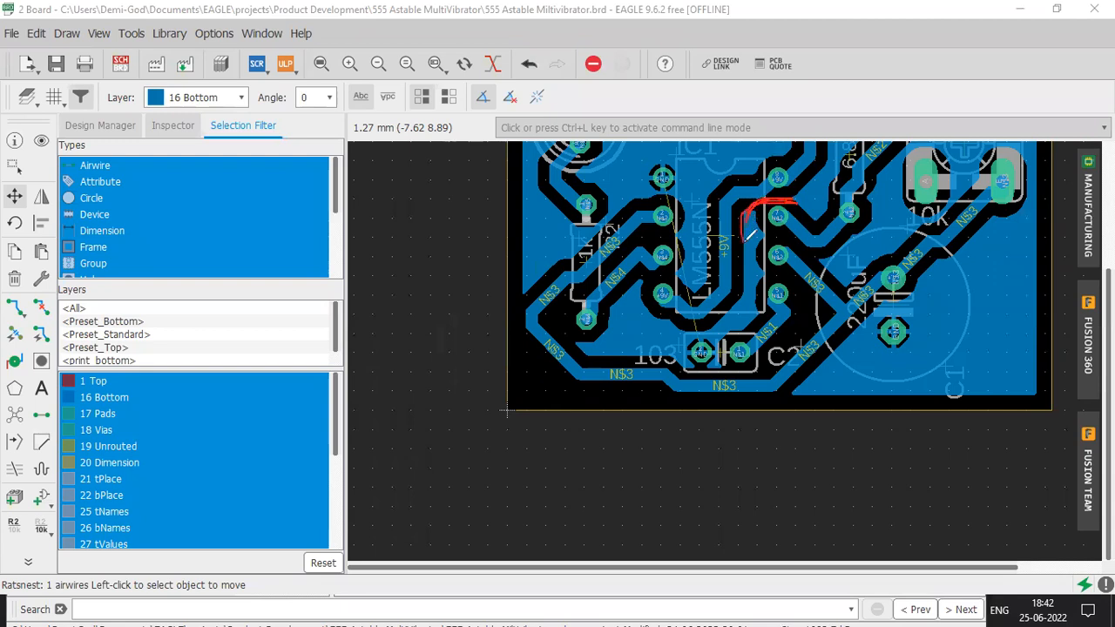
pyautogui.hotkey('ctrl', 'z')
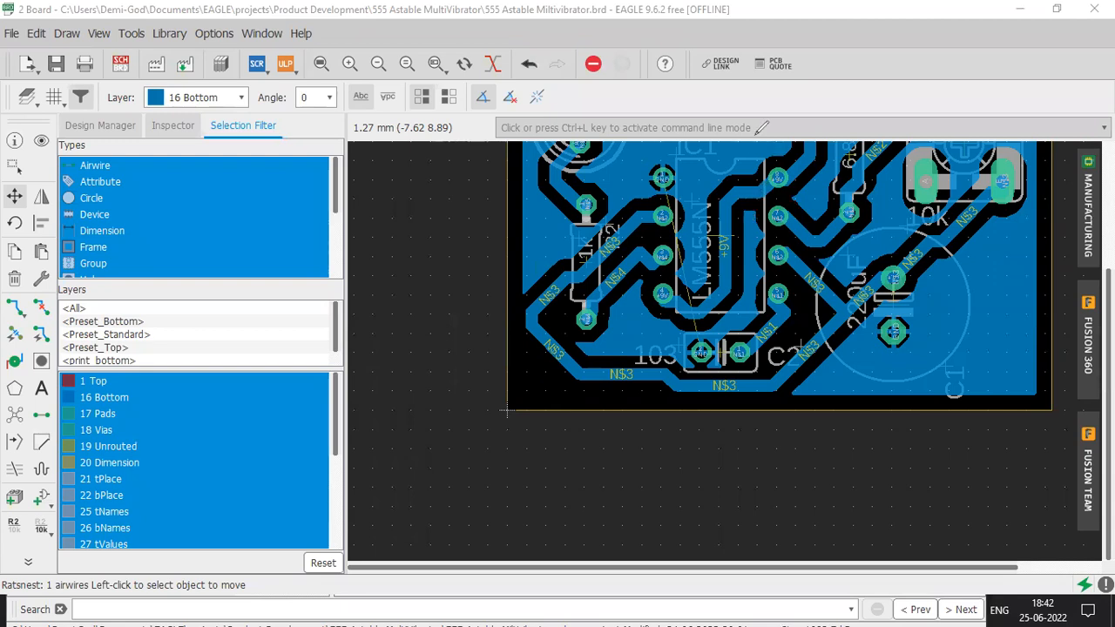
pyautogui.moveTo(601, 340)
pyautogui.mouseDown()
pyautogui.moveTo(588, 278)
pyautogui.moveTo(679, 235)
pyautogui.mouseUp()
pyautogui.hotkey('ctrl', 'z')
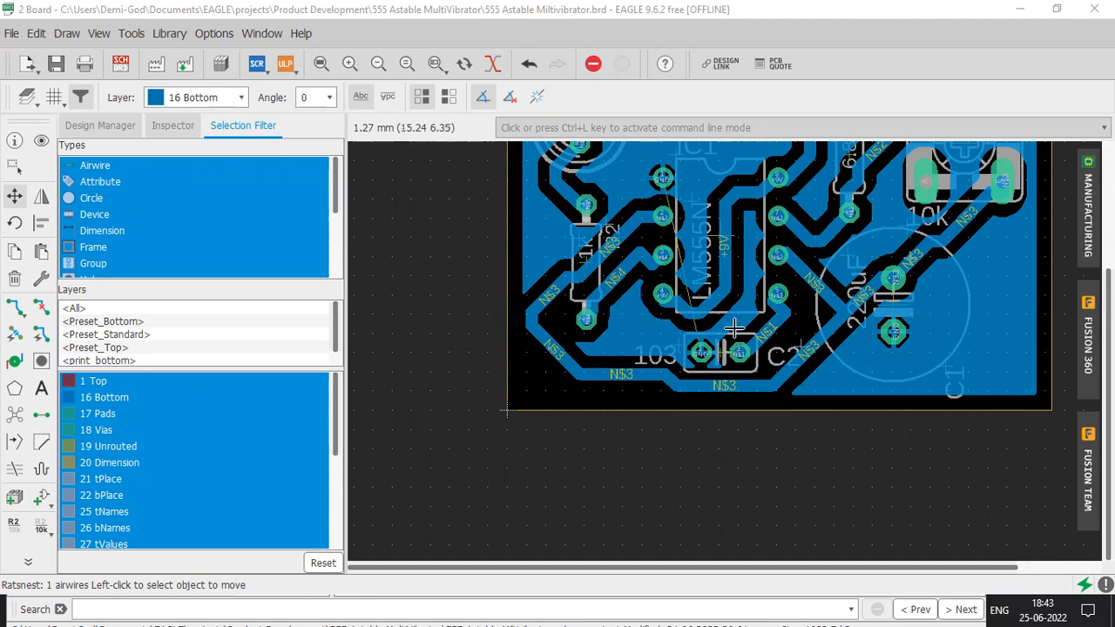
# Try to rip up all the routed signals with the ripup command
pyautogui.scroll(-2, 736, 331)
pyautogui.click(20, 197)
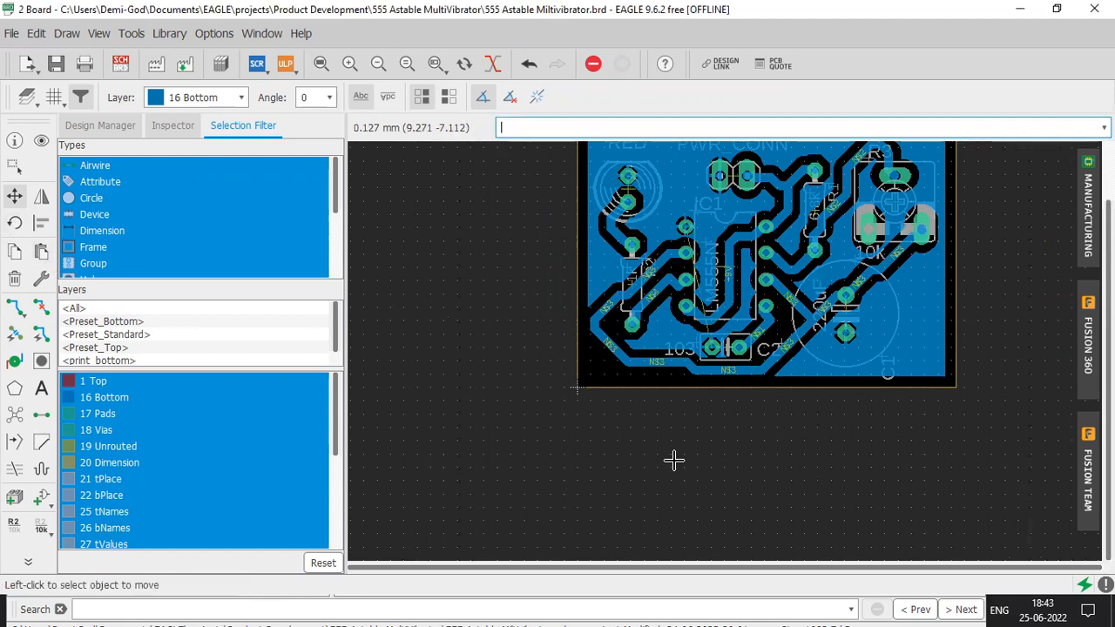
pyautogui.hotkey('alt', 'F2')
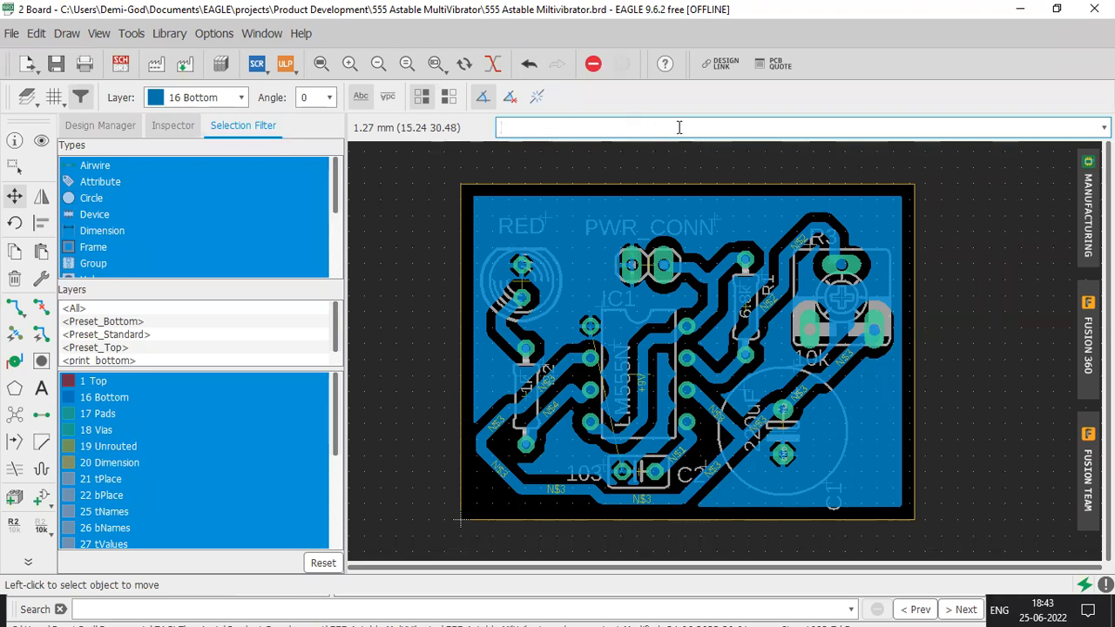
pyautogui.write('ripup;')
pyautogui.press('Return')
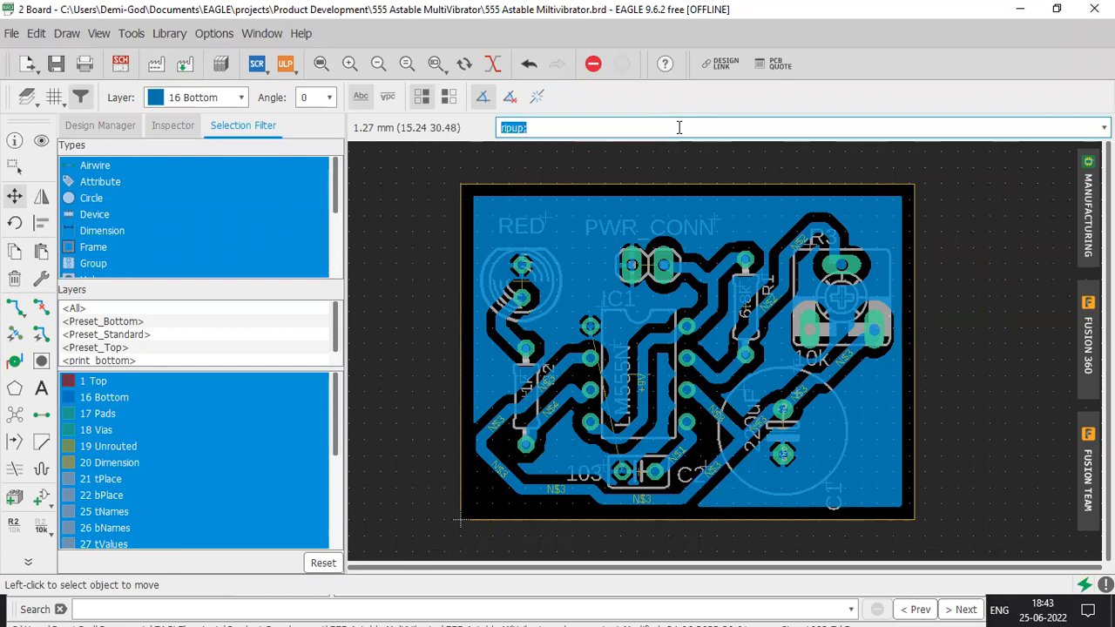
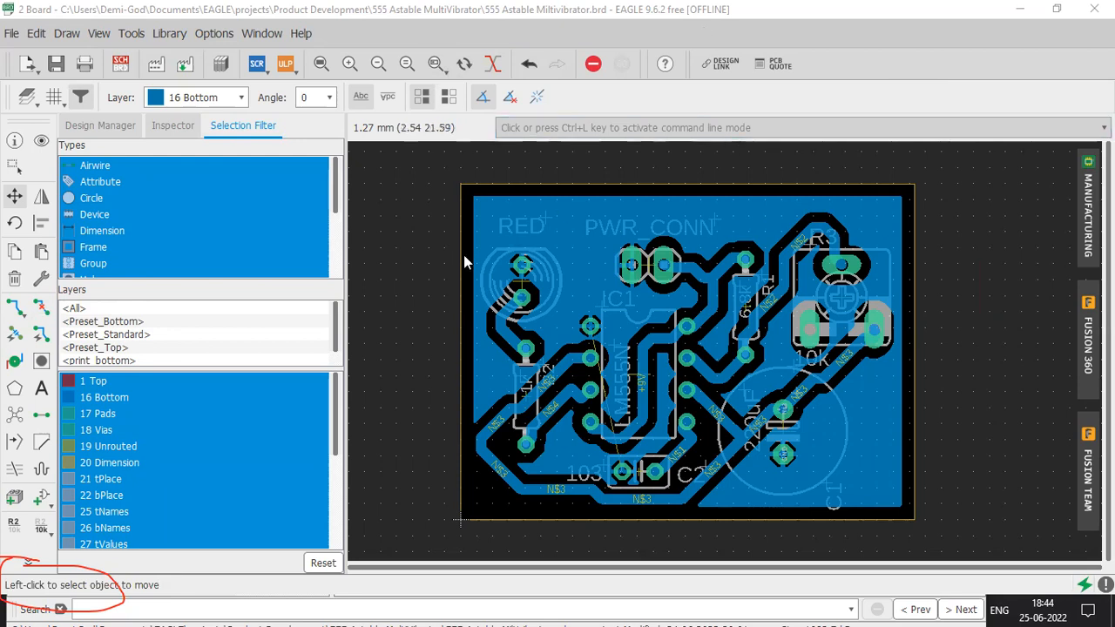
# Rip up the tracks joining the LED to R2 and IC1 to R2, and the N$3 segments in the board's lower-left corner
pyautogui.click(41, 307)
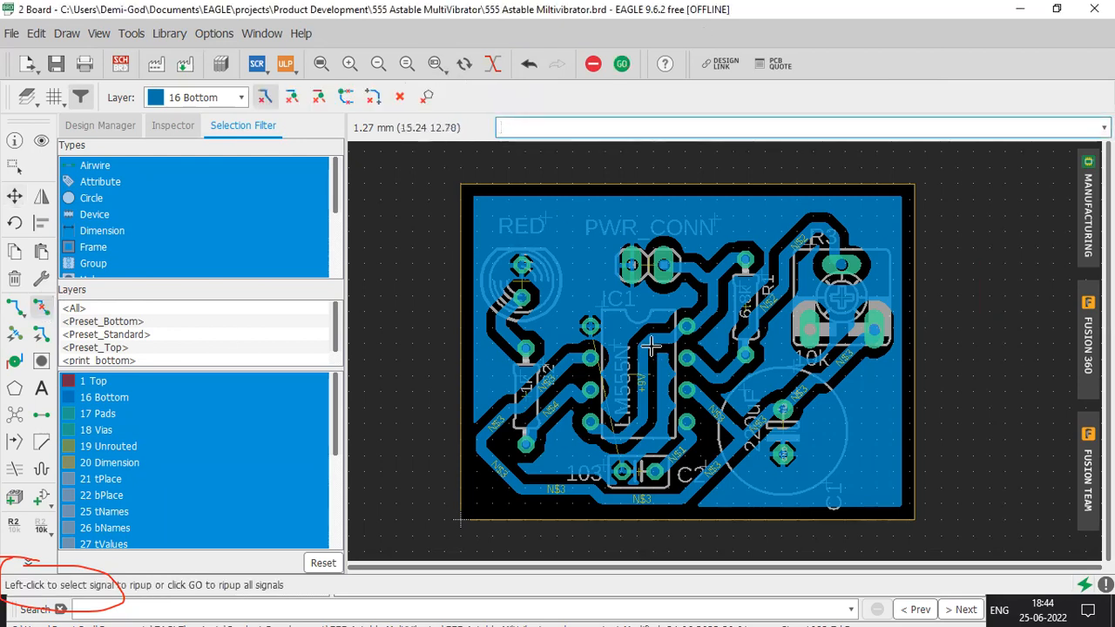
pyautogui.click(502, 324)
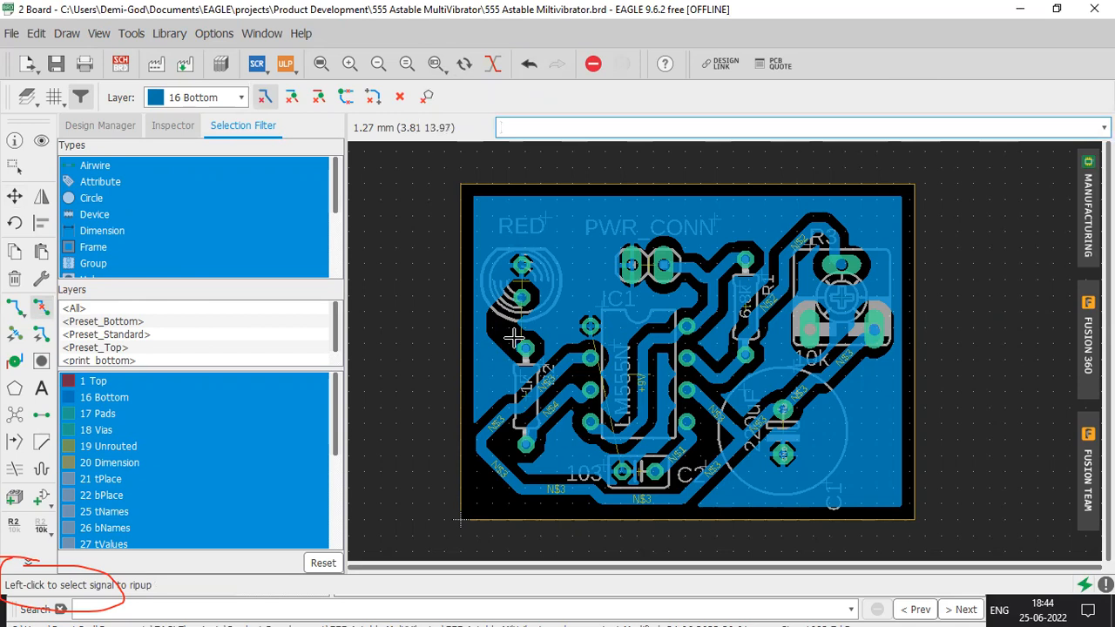
pyautogui.click(554, 371)
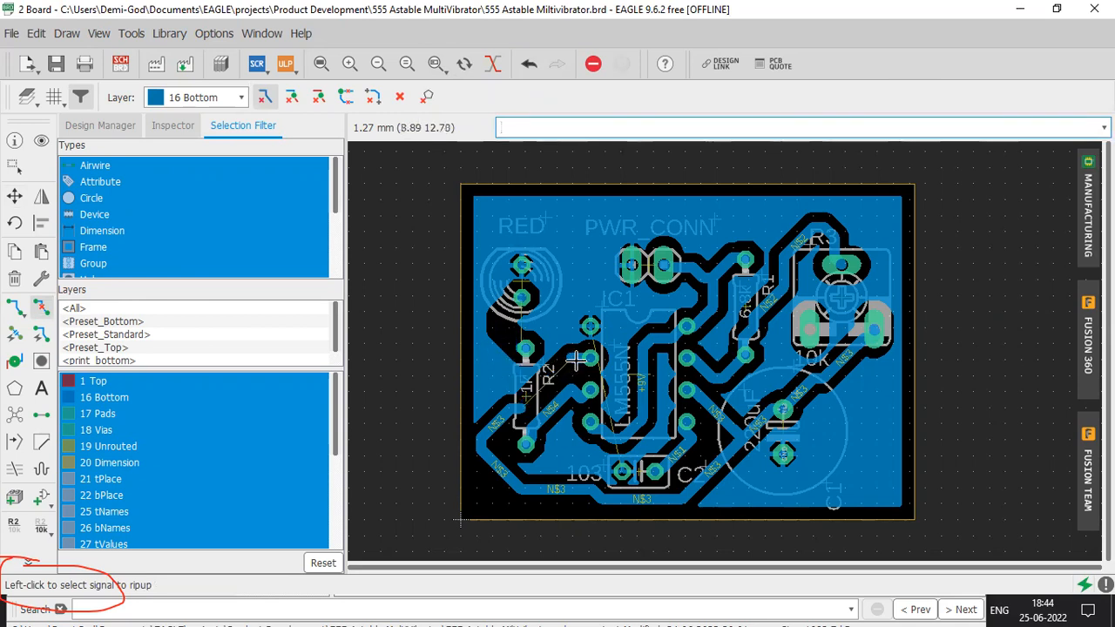
pyautogui.click(501, 419)
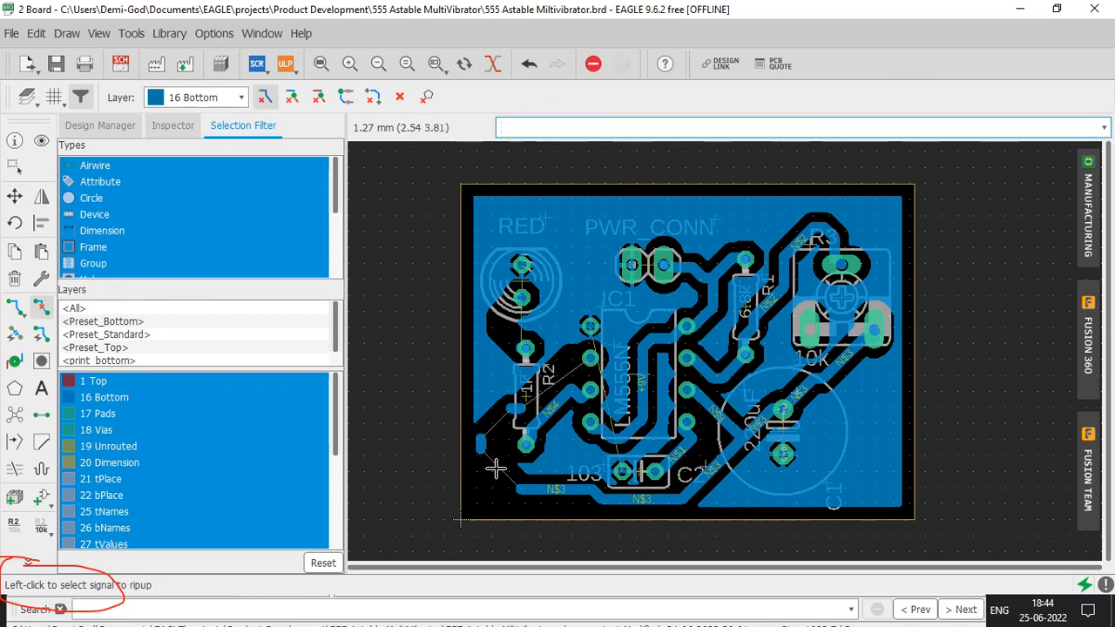
# Rip up all signals on the board and recalculate the airwires and GND polygon fill
pyautogui.write('ripup')
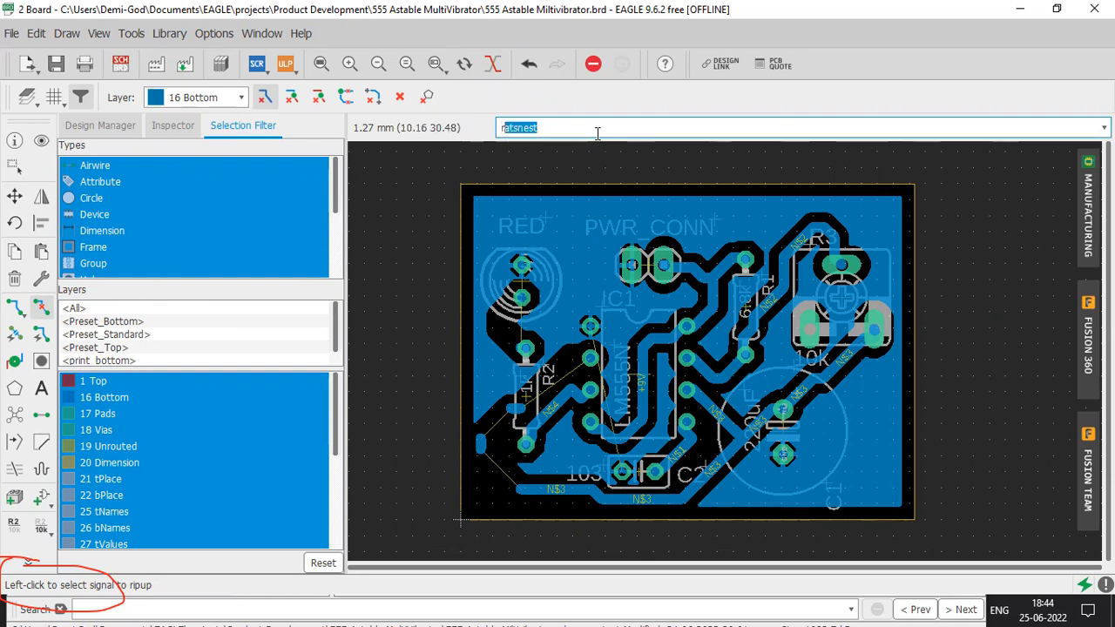
pyautogui.write(';')
pyautogui.press('Return')
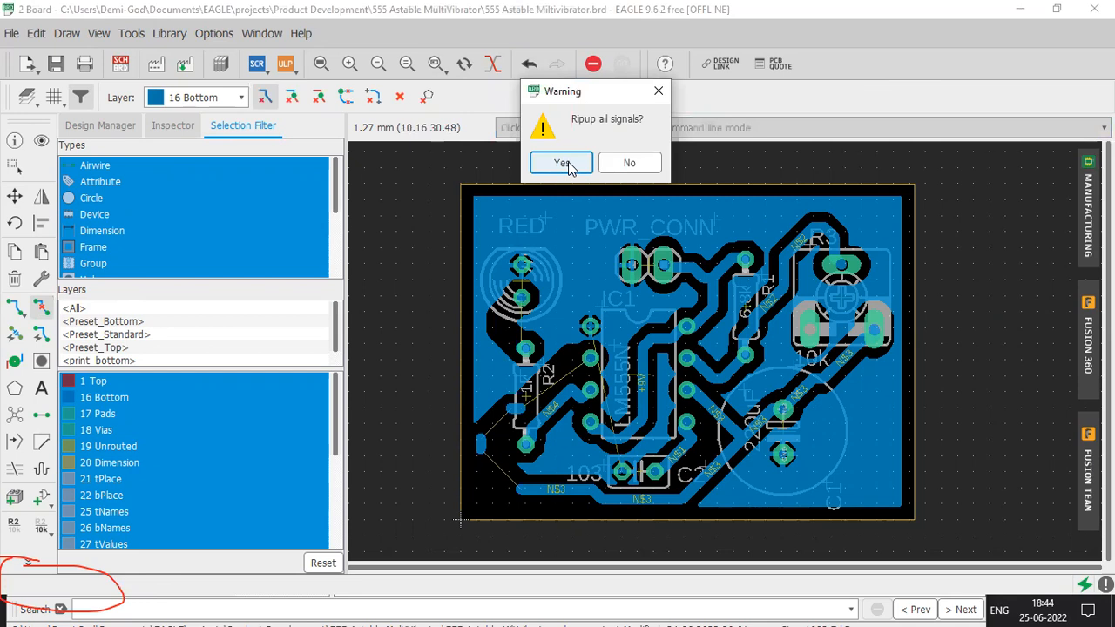
pyautogui.click(561, 164)
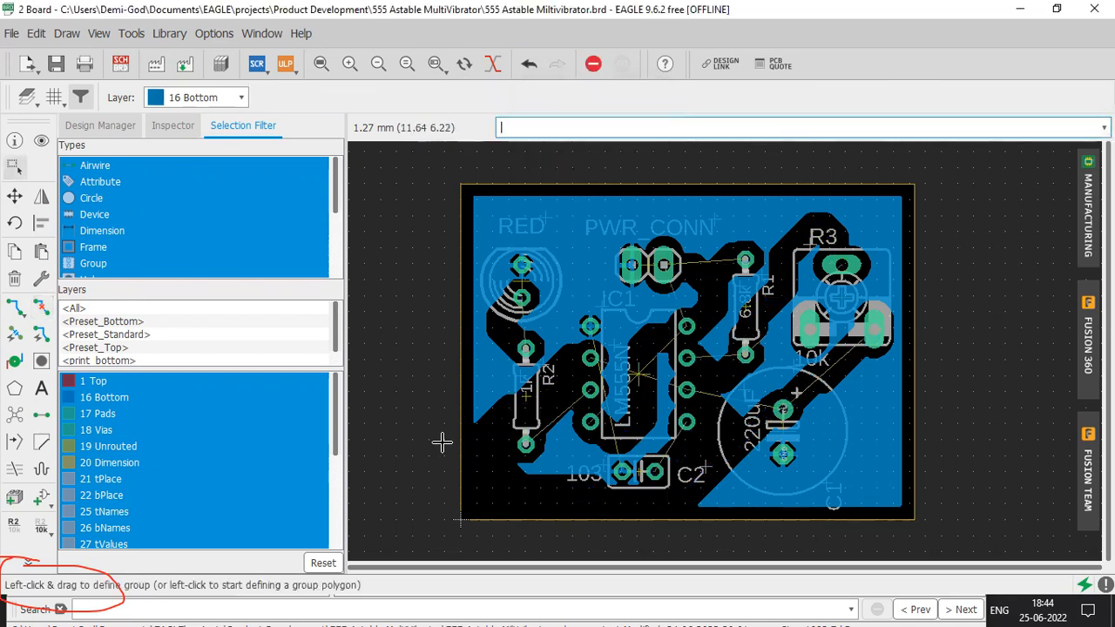
pyautogui.click(17, 418)
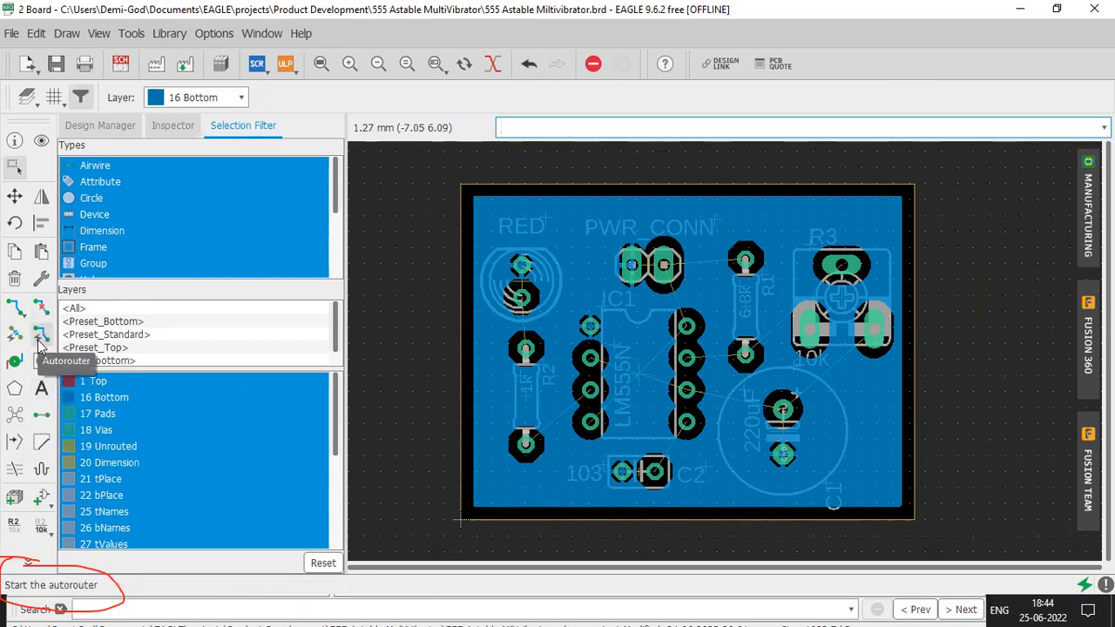
# Autoroute the bottom layer with Low effort, end the routing job, and recalculate the airwires and GND fill
pyautogui.click(38, 342)
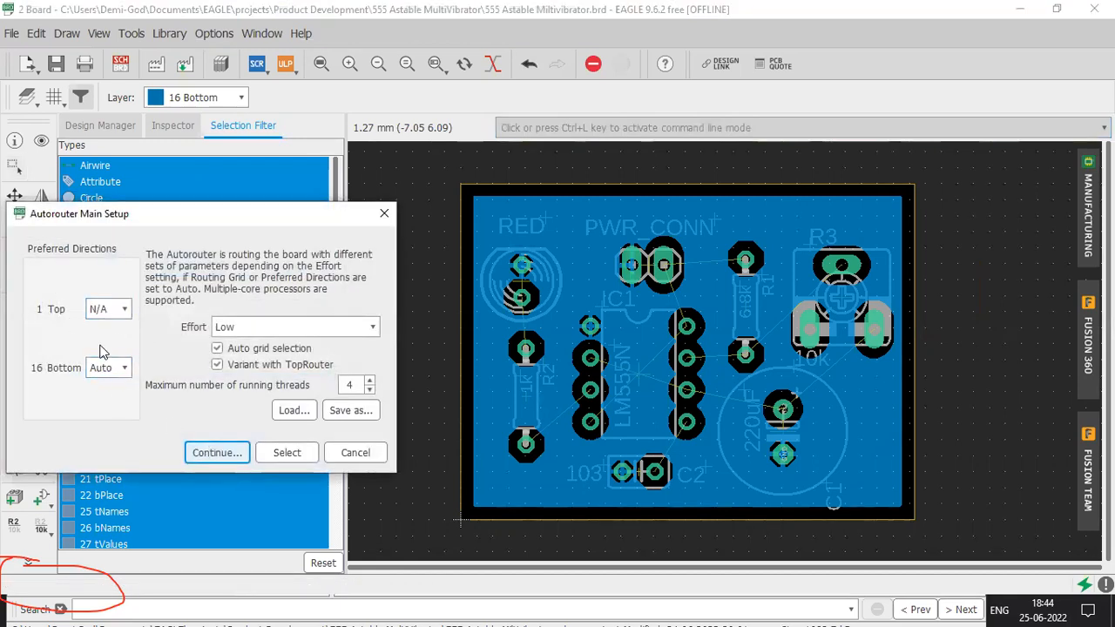
pyautogui.click(272, 330)
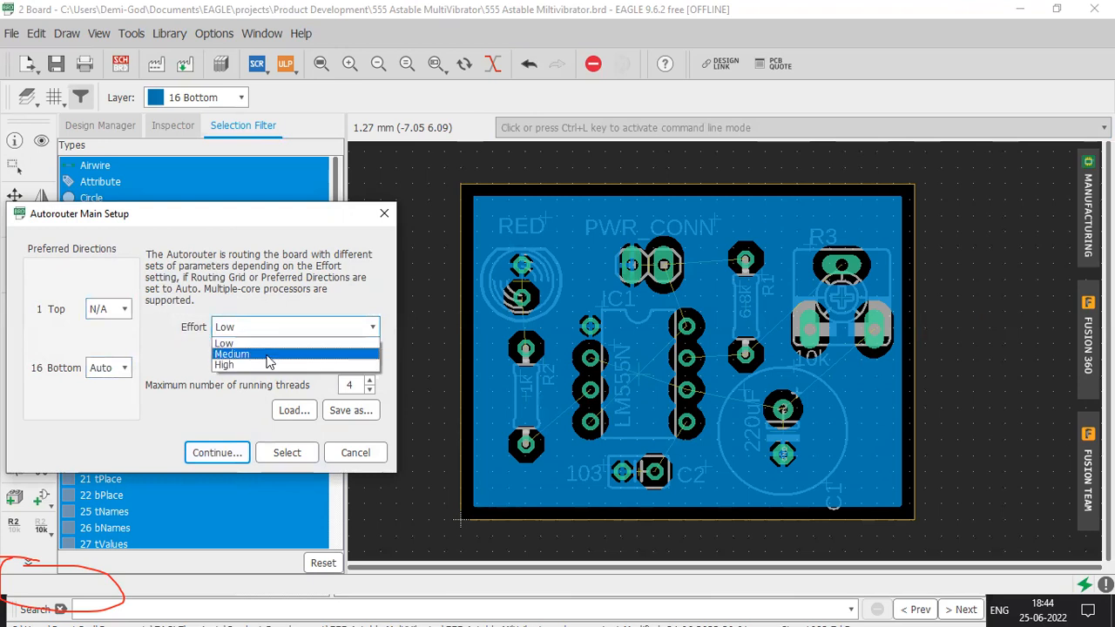
pyautogui.click(278, 341)
pyautogui.click(219, 452)
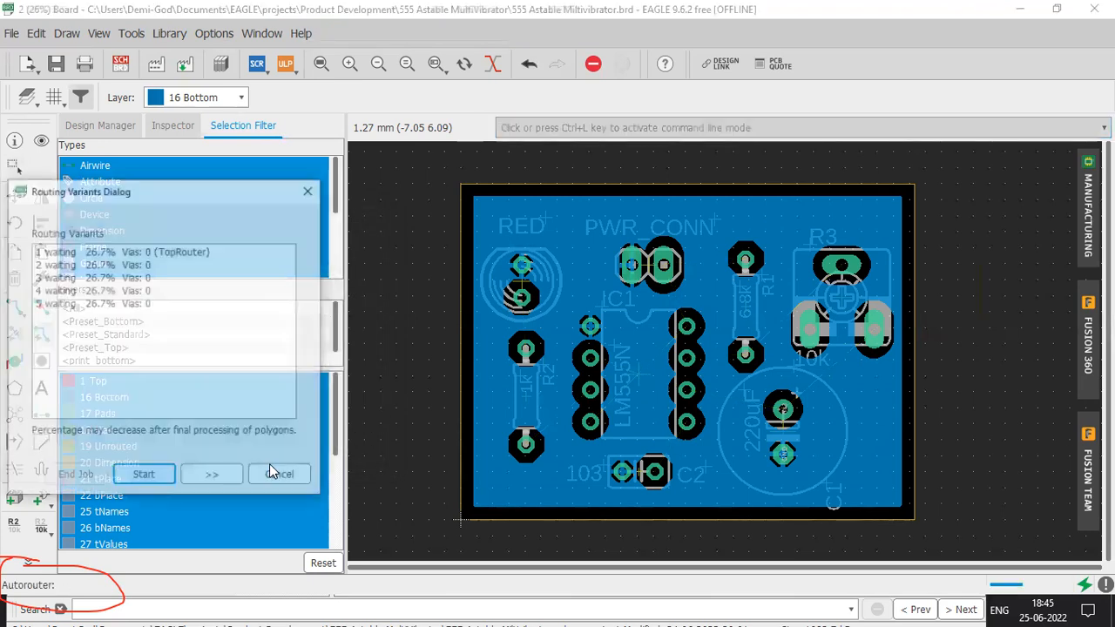
pyautogui.click(145, 479)
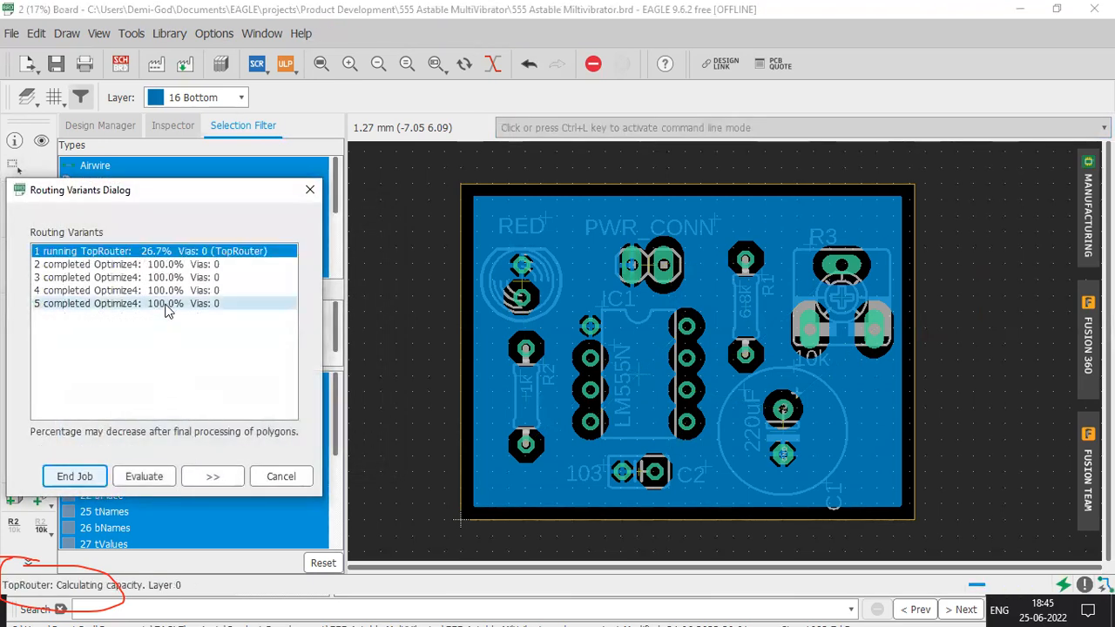
pyautogui.click(74, 477)
pyautogui.click(14, 414)
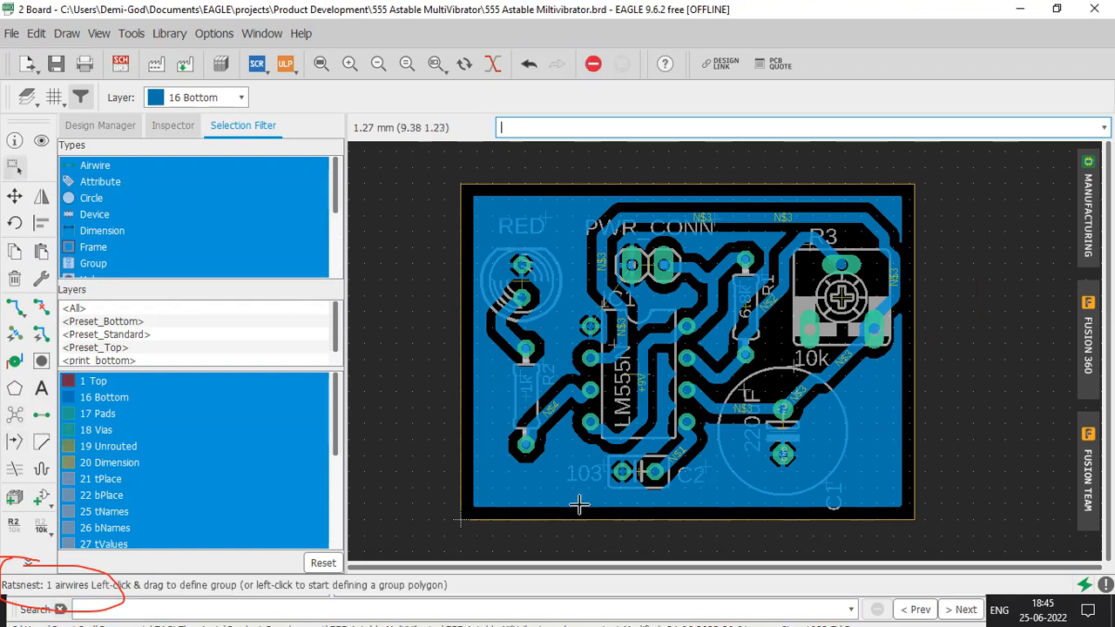
# Rip up the N$2 track between IC1 pin 7 and the lower pad of R1
pyautogui.scroll(2, 651, 288)
pyautogui.scroll(-2, 631, 354)
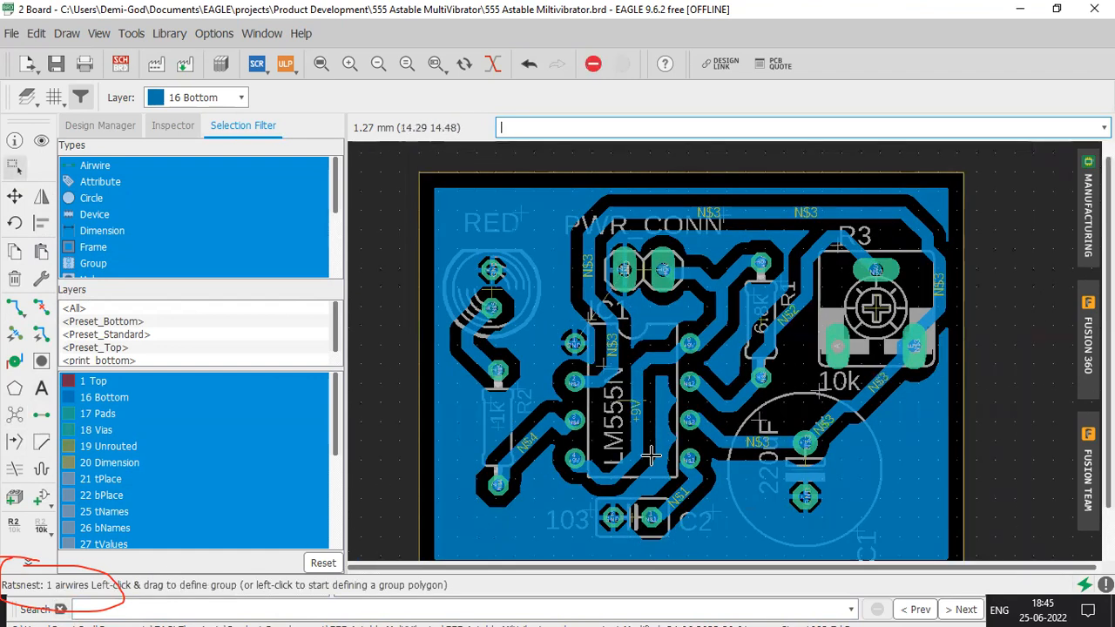
pyautogui.scroll(2, 620, 270)
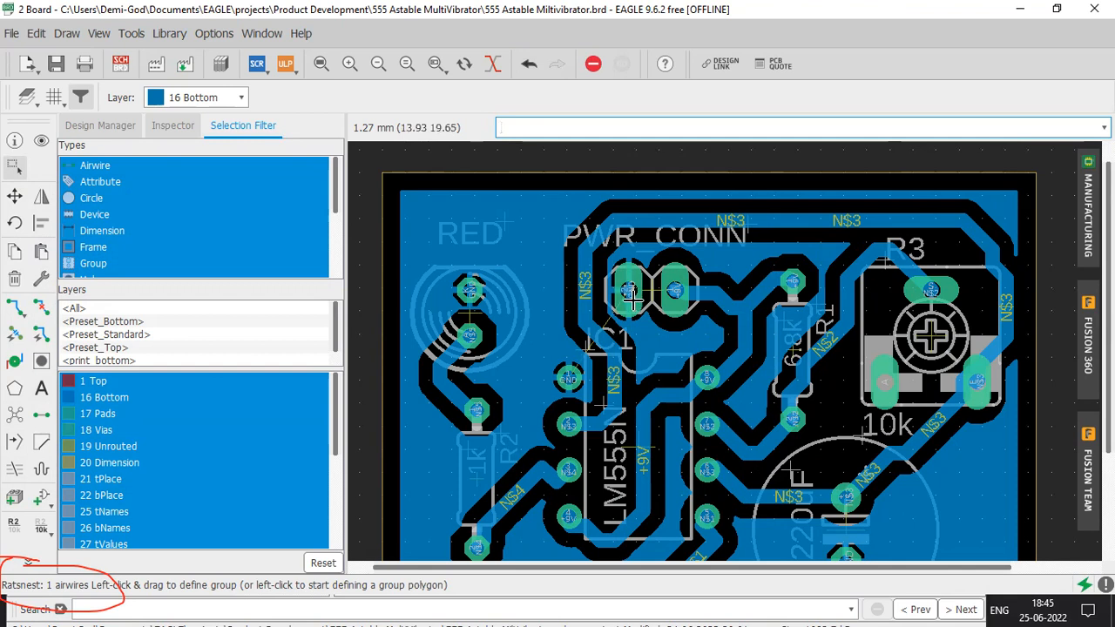
pyautogui.scroll(-1, 629, 301)
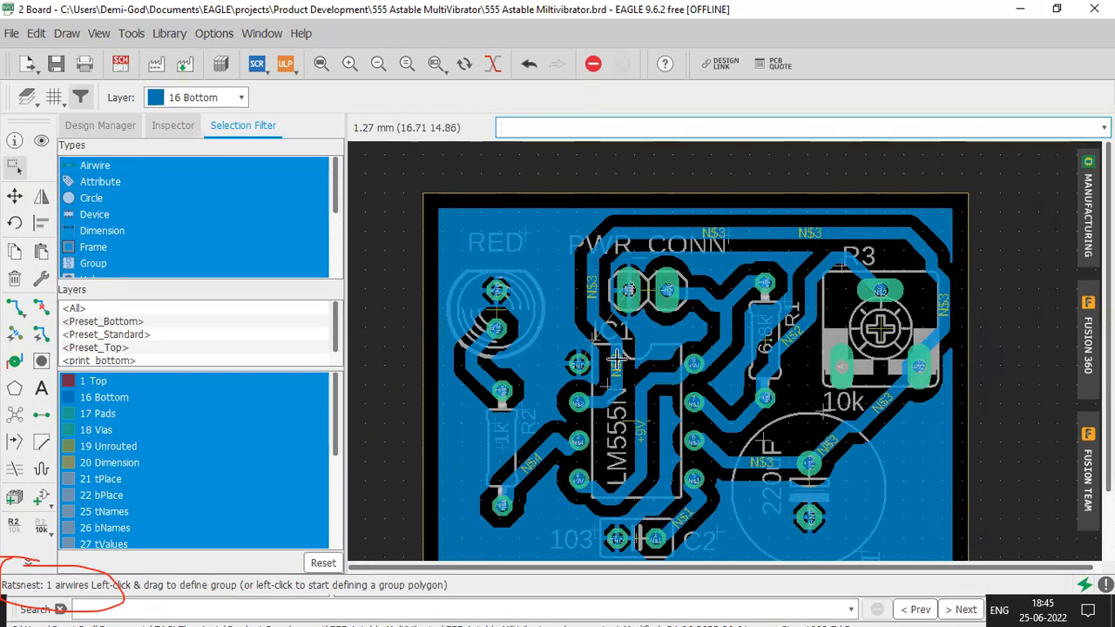
pyautogui.click(14, 198)
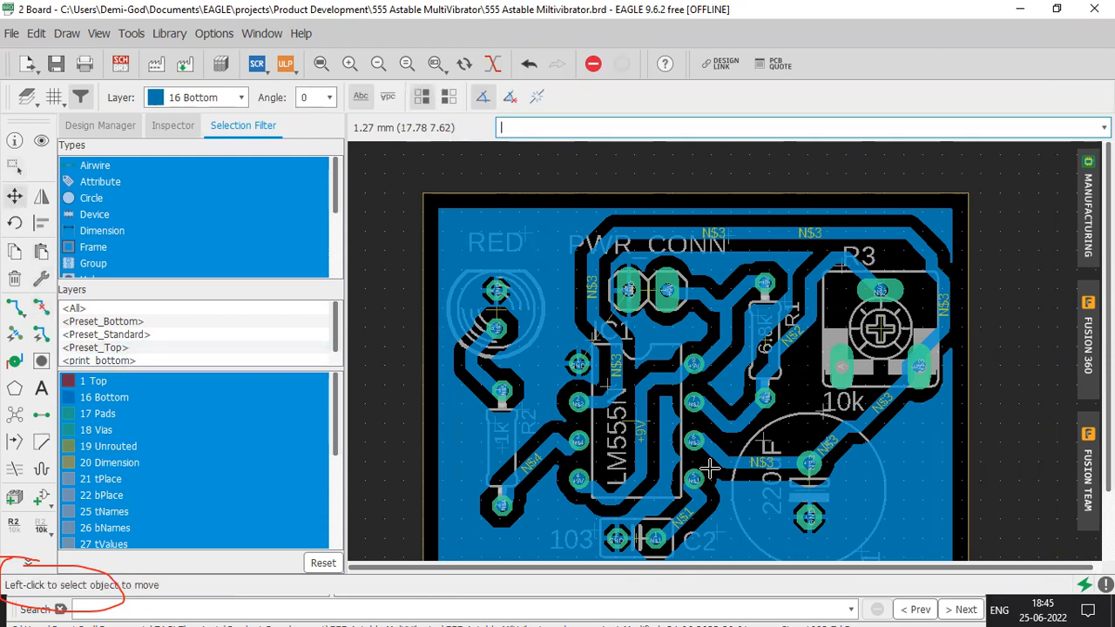
pyautogui.scroll(4, 749, 426)
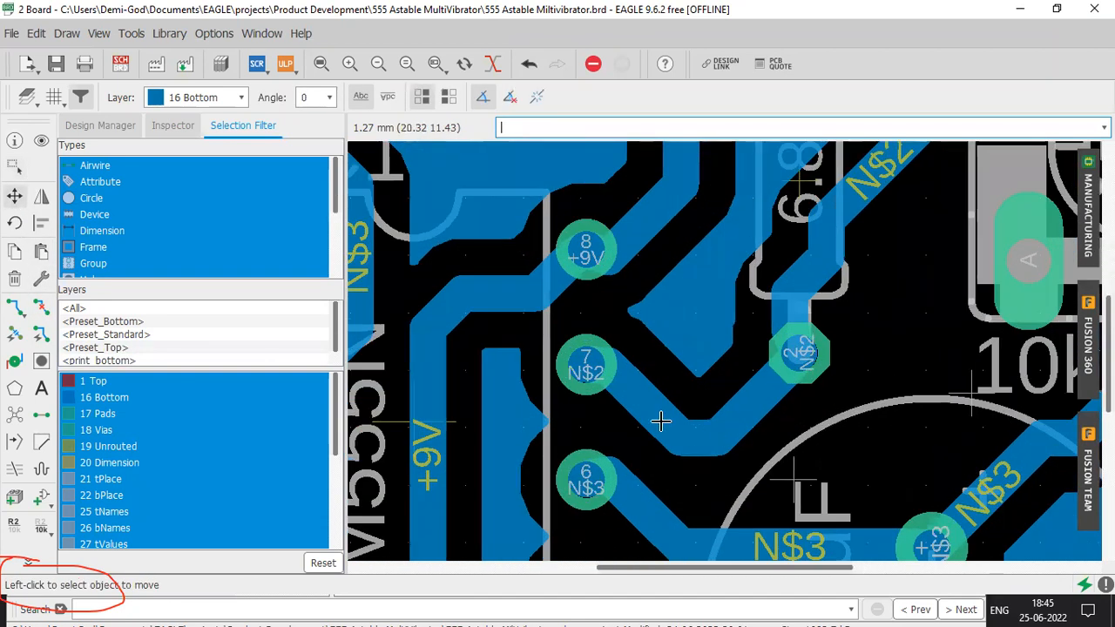
pyautogui.click(41, 306)
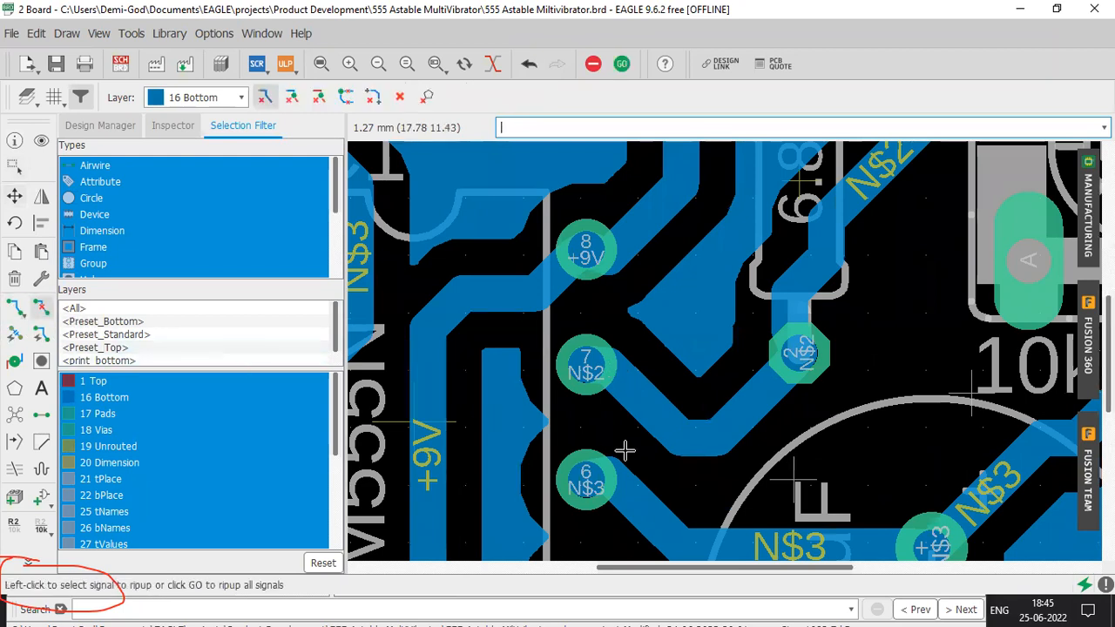
pyautogui.click(665, 412)
pyautogui.click(723, 409)
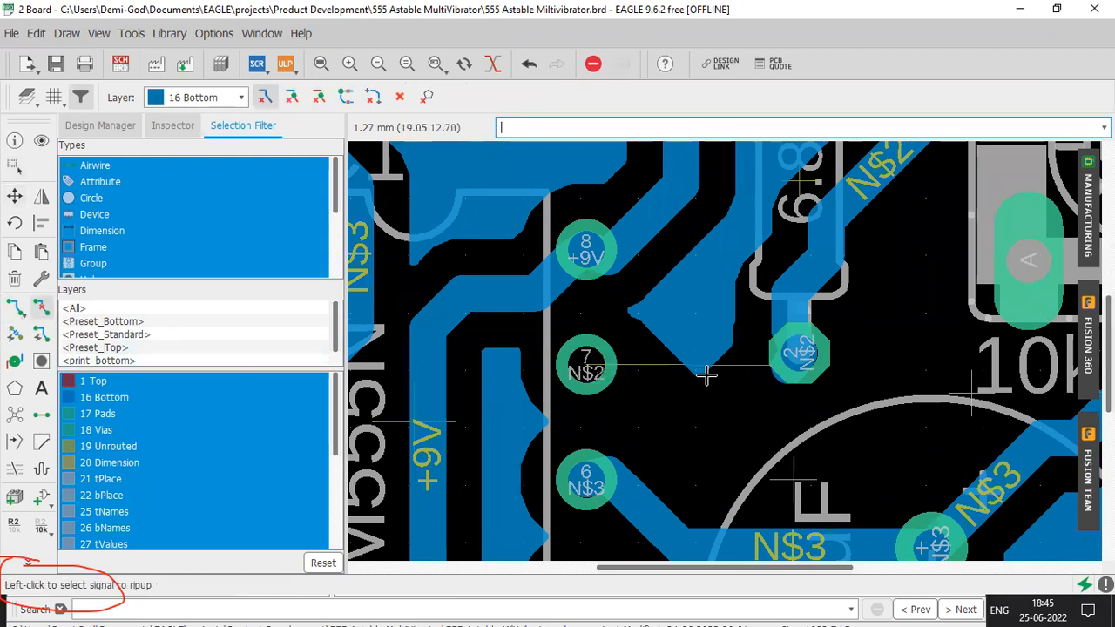
pyautogui.click(774, 359)
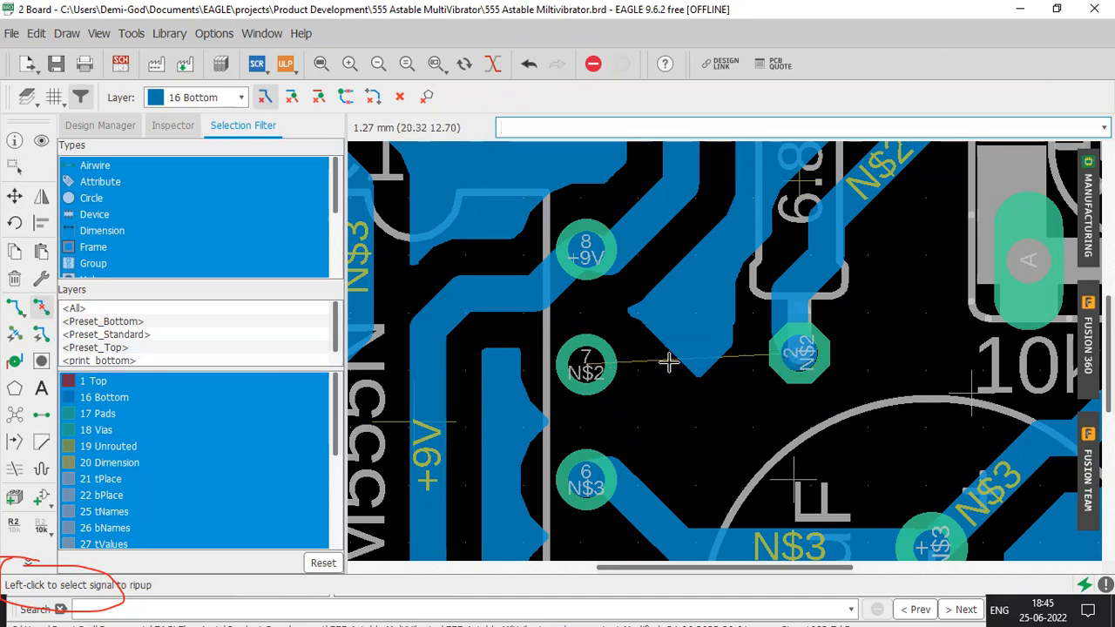
# Try to route the N$2 airwire from IC1 pin 7 to R1 with a 0.8 mm bottom-layer track, and undo the route
pyautogui.click(19, 315)
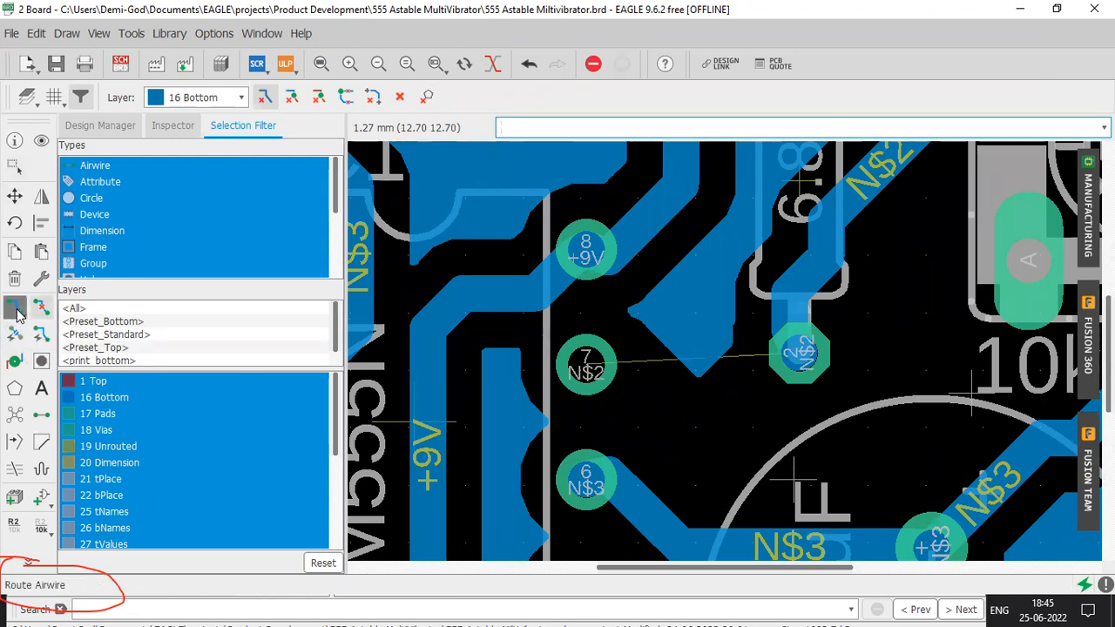
pyautogui.click(599, 366)
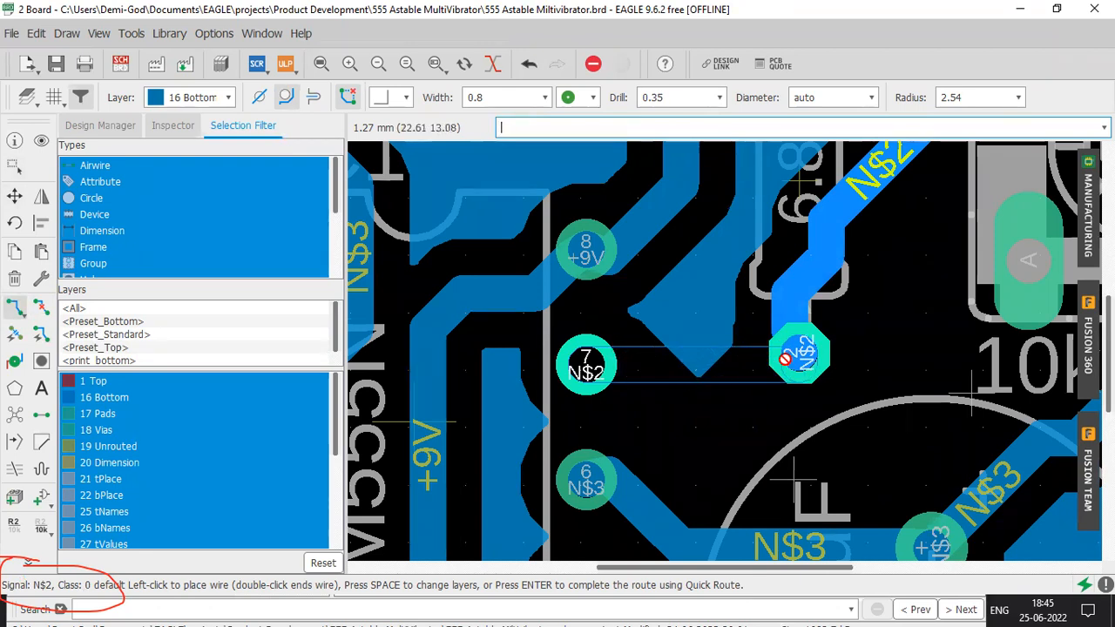
pyautogui.click(189, 99)
pyautogui.click(199, 120)
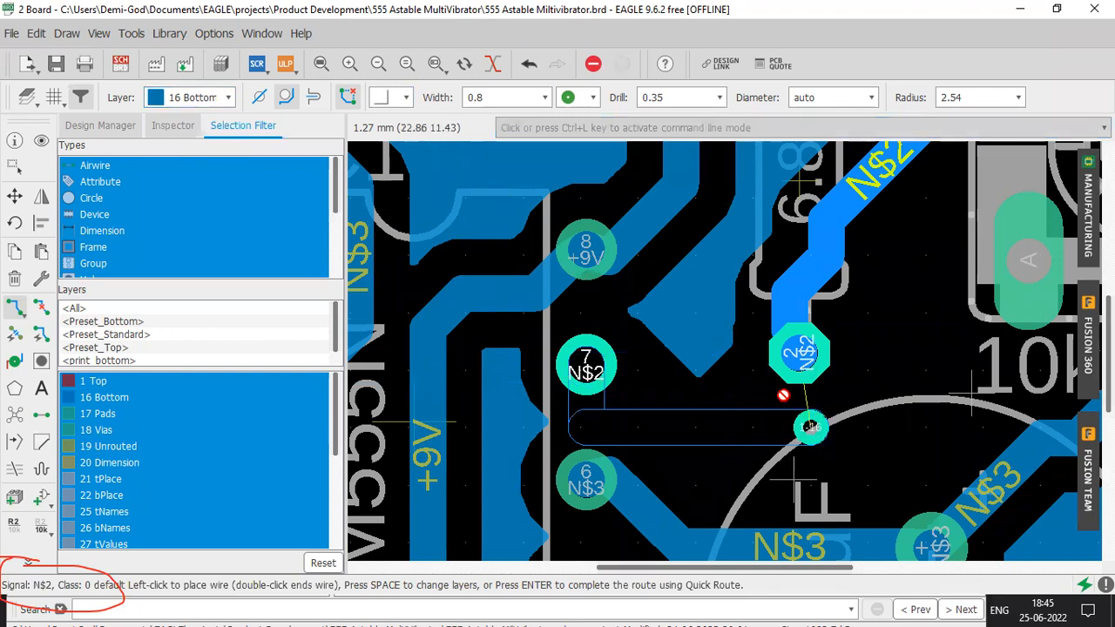
pyautogui.click(187, 102)
pyautogui.click(191, 120)
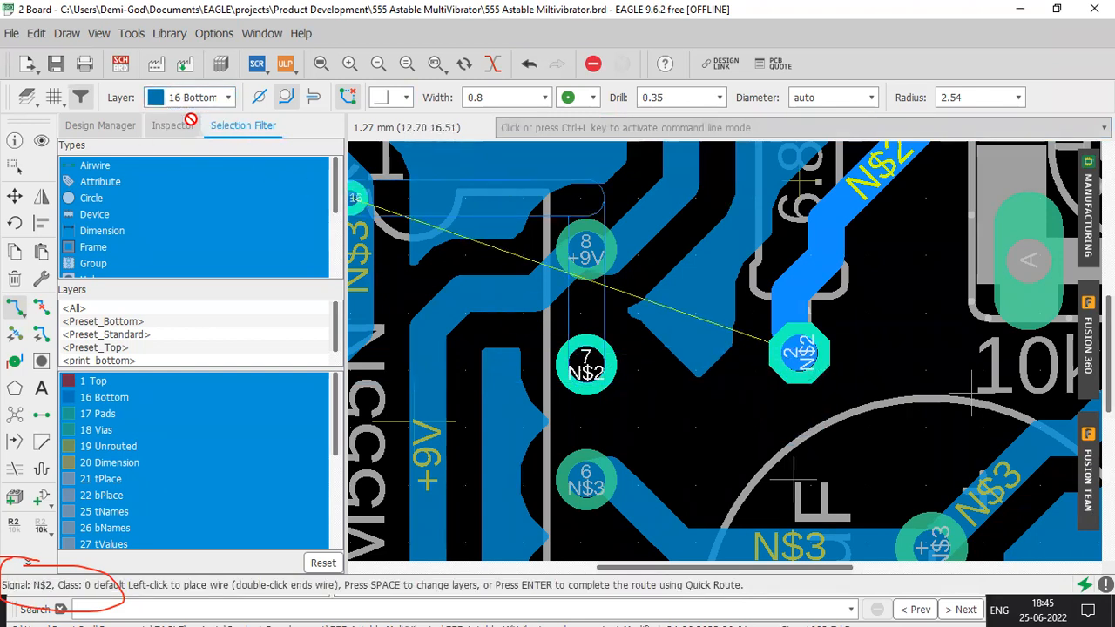
pyautogui.click(791, 355)
pyautogui.hotkey('ctrl', 'z')
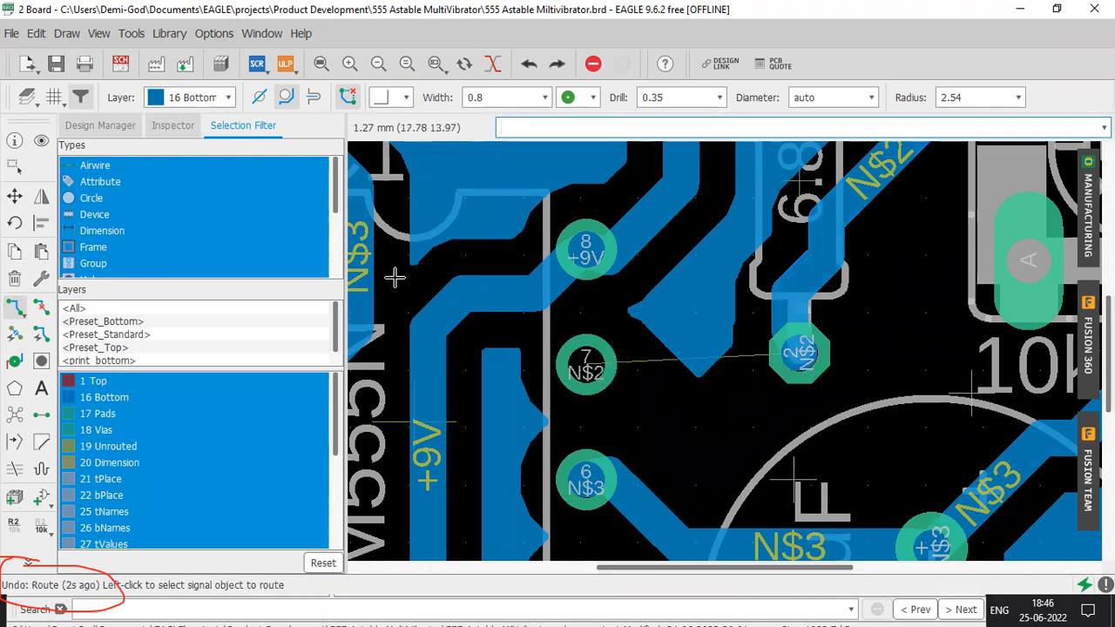
# Try routing N$2 from IC1 pin 7 toward R1 on layer 1 Top, cancel it, and return to layer 16 Bottom
pyautogui.click(209, 96)
pyautogui.click(205, 110)
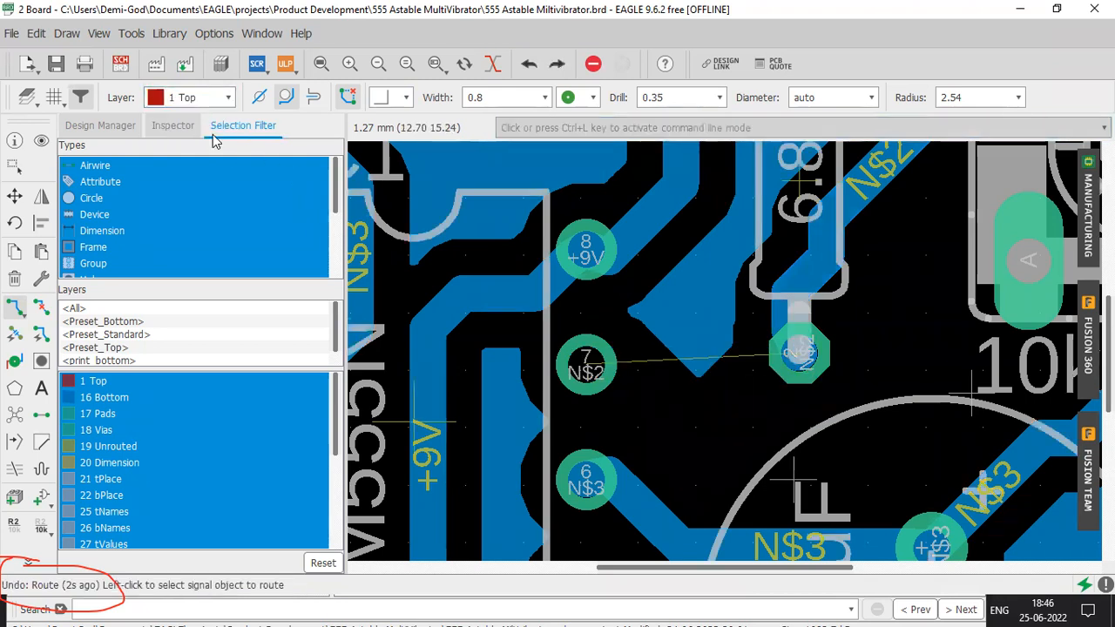
pyautogui.click(562, 383)
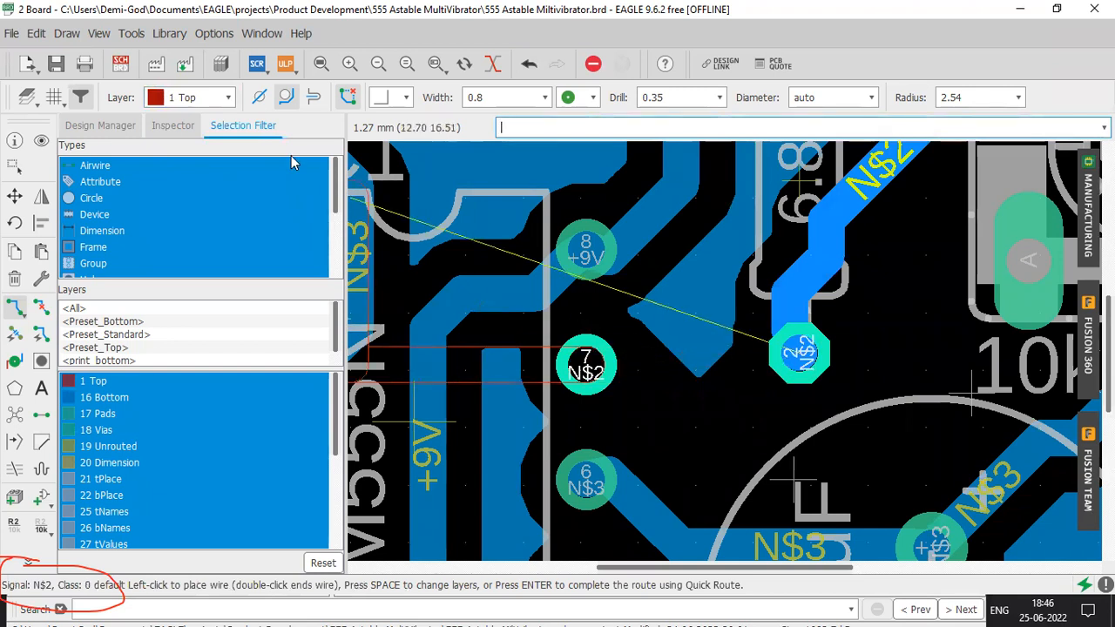
pyautogui.click(204, 103)
pyautogui.click(200, 121)
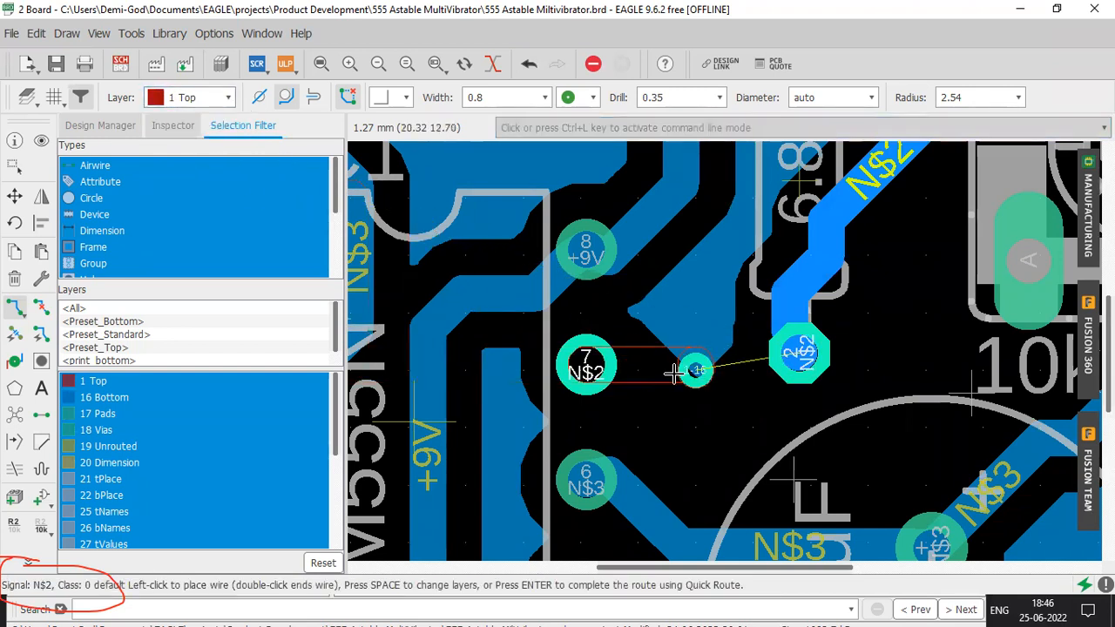
pyautogui.press('Escape')
pyautogui.click(209, 98)
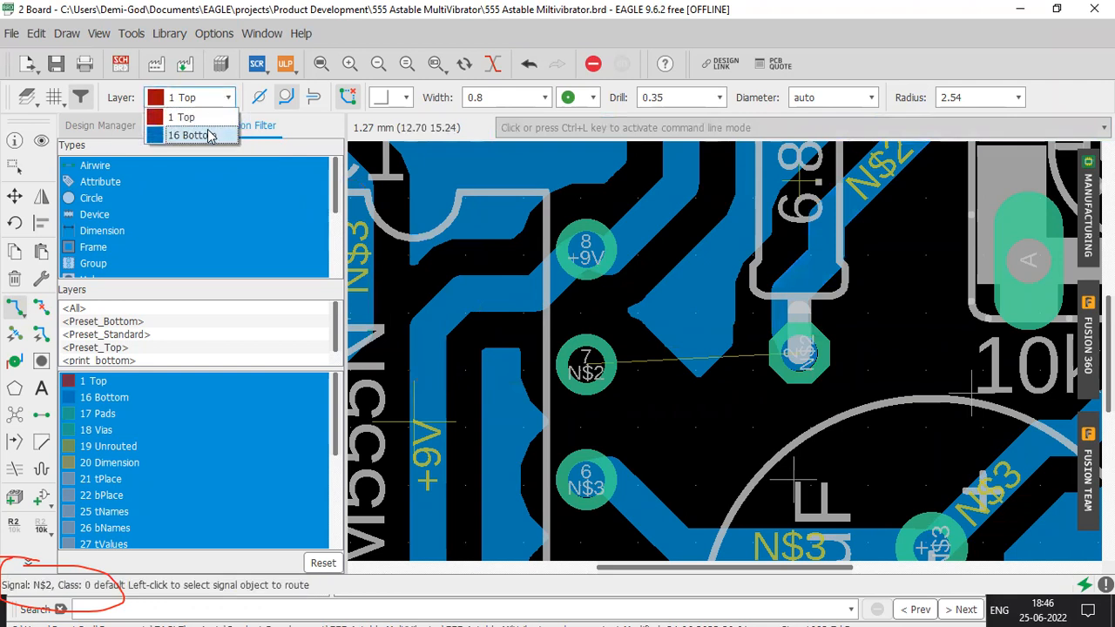
pyautogui.click(205, 129)
pyautogui.click(16, 308)
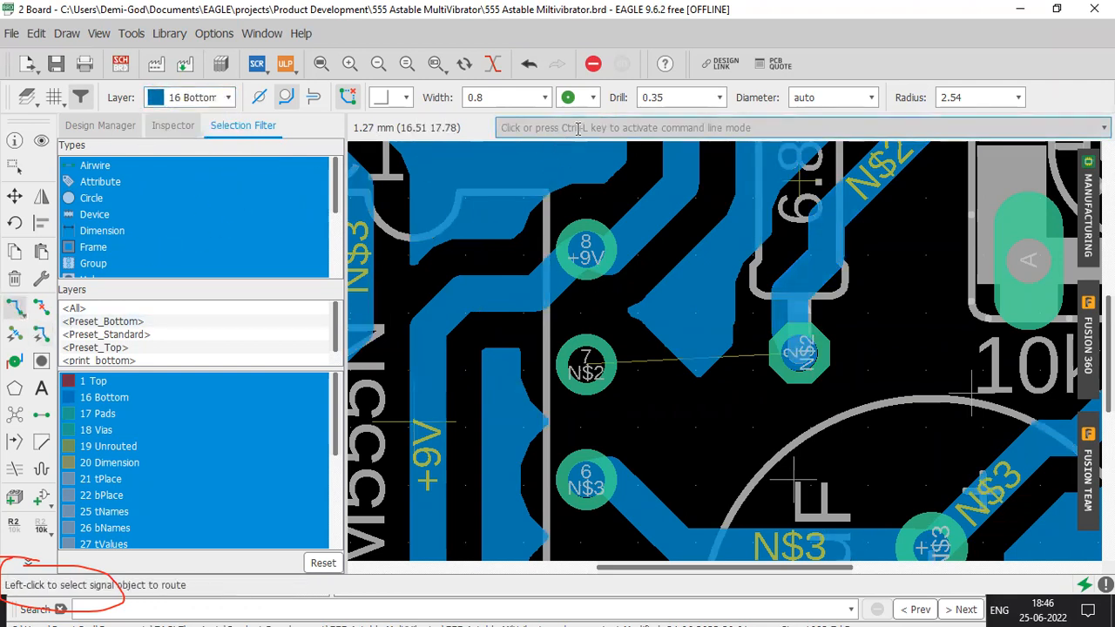
# Set the routing width to 0.8 mm and try to choose the 45-degree wire bend style
pyautogui.click(544, 98)
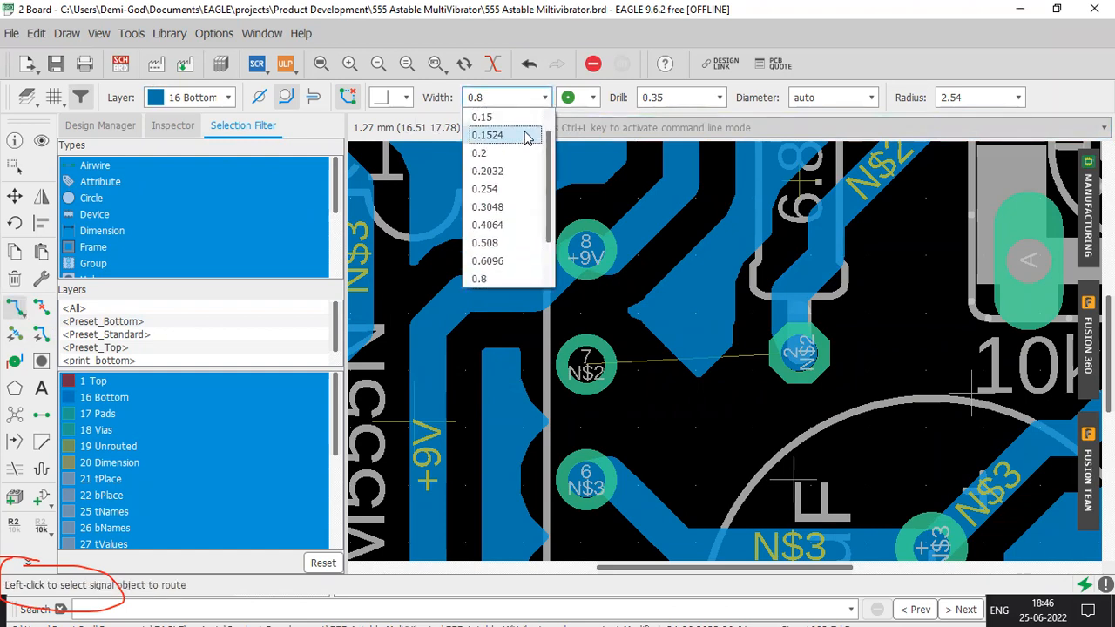
pyautogui.click(505, 279)
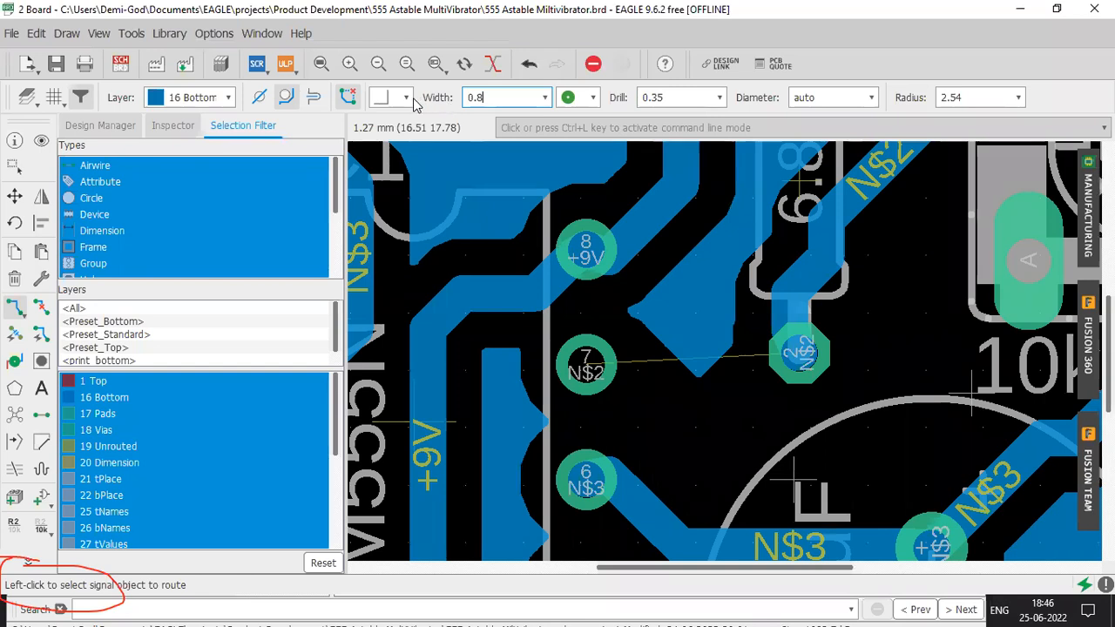
pyautogui.click(403, 101)
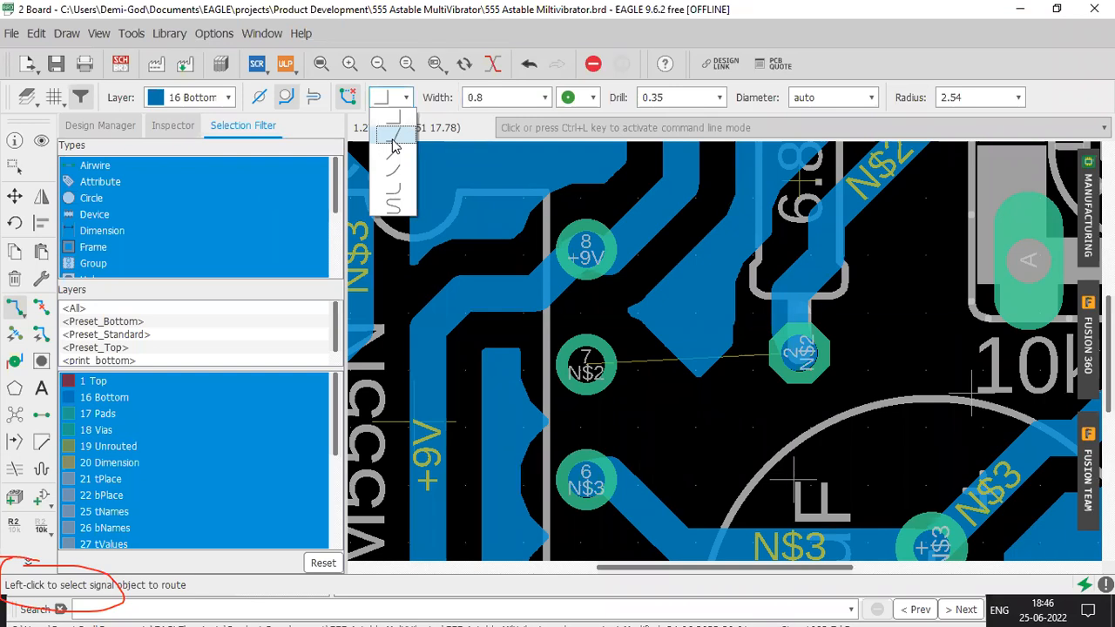
pyautogui.click(393, 145)
# Examine the track bends around IC1, R1, the power connector and C2 across the whole board
pyautogui.scroll(-7, 519, 266)
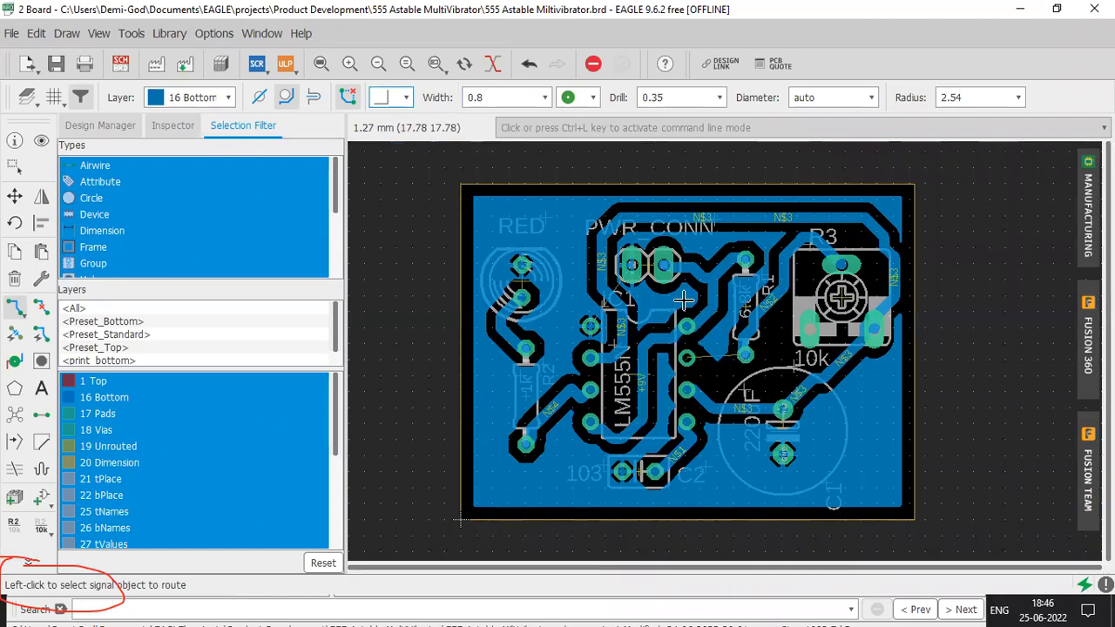
pyautogui.scroll(5, 684, 300)
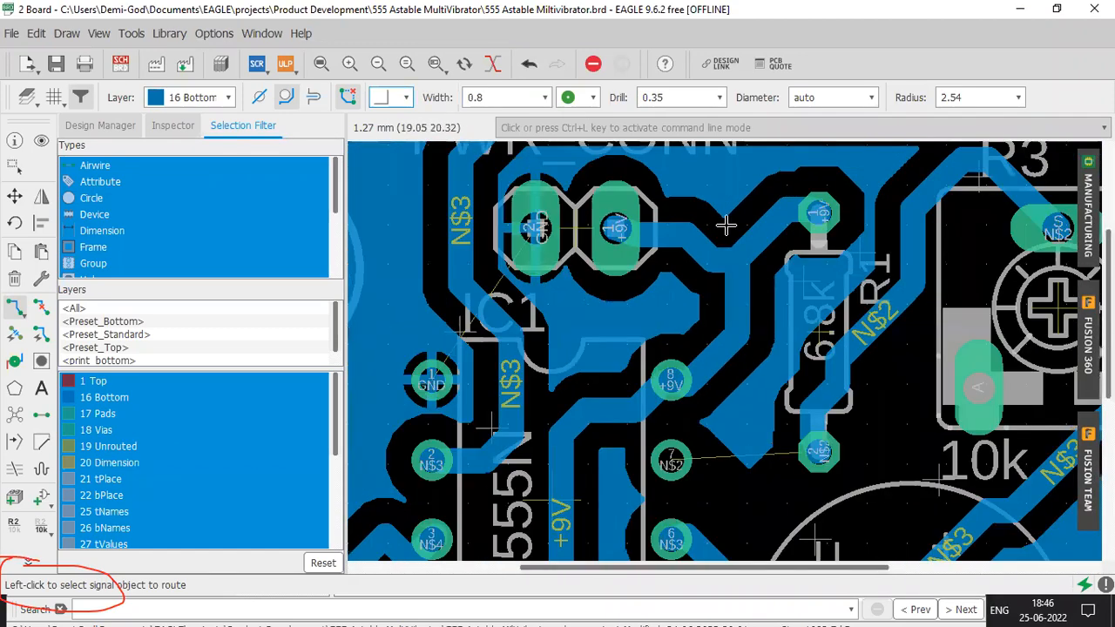
pyautogui.scroll(-5, 726, 226)
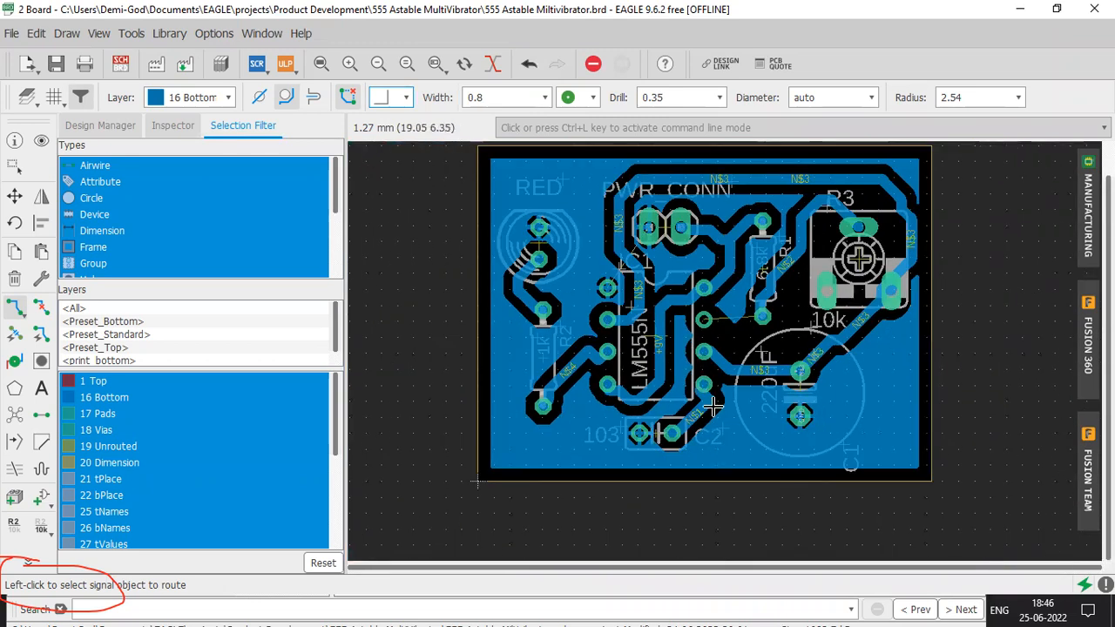
pyautogui.scroll(6, 719, 411)
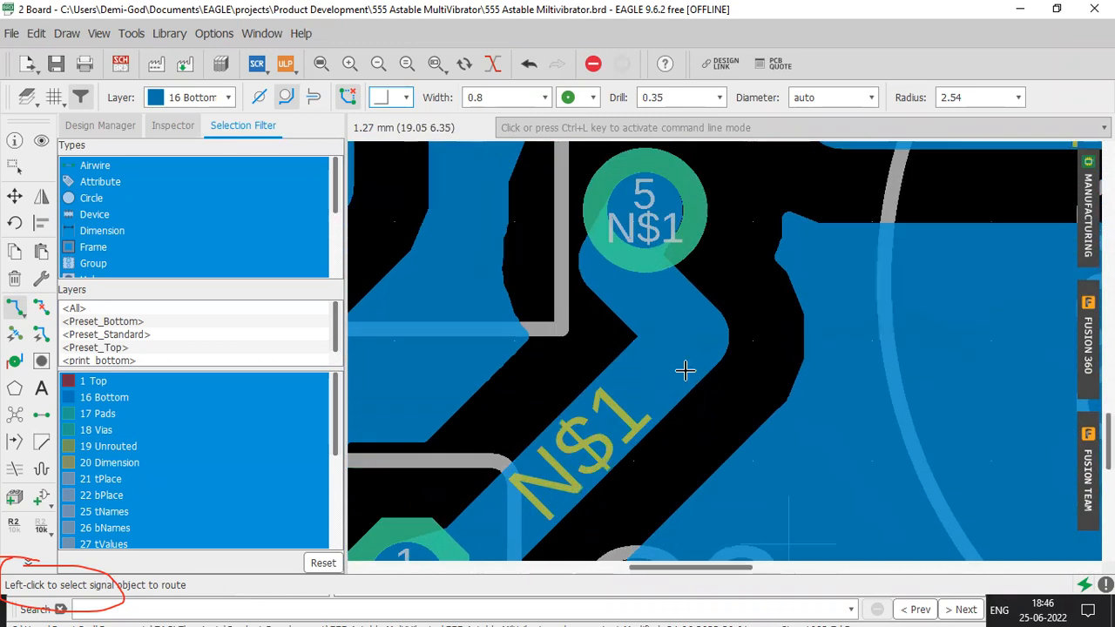
pyautogui.scroll(-6, 618, 368)
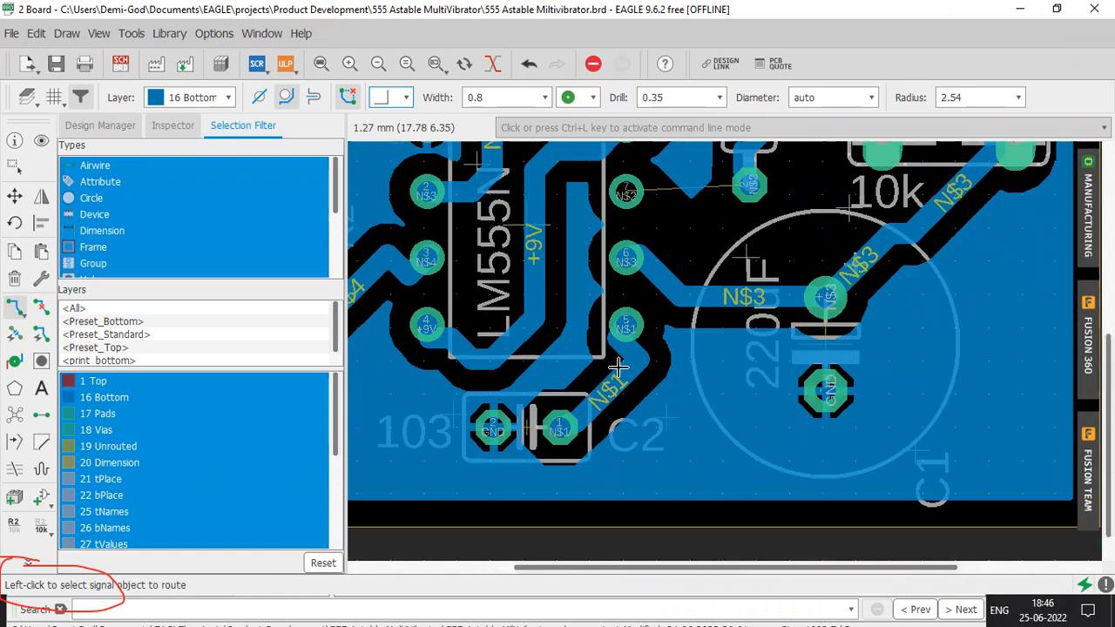
pyautogui.scroll(2, 617, 369)
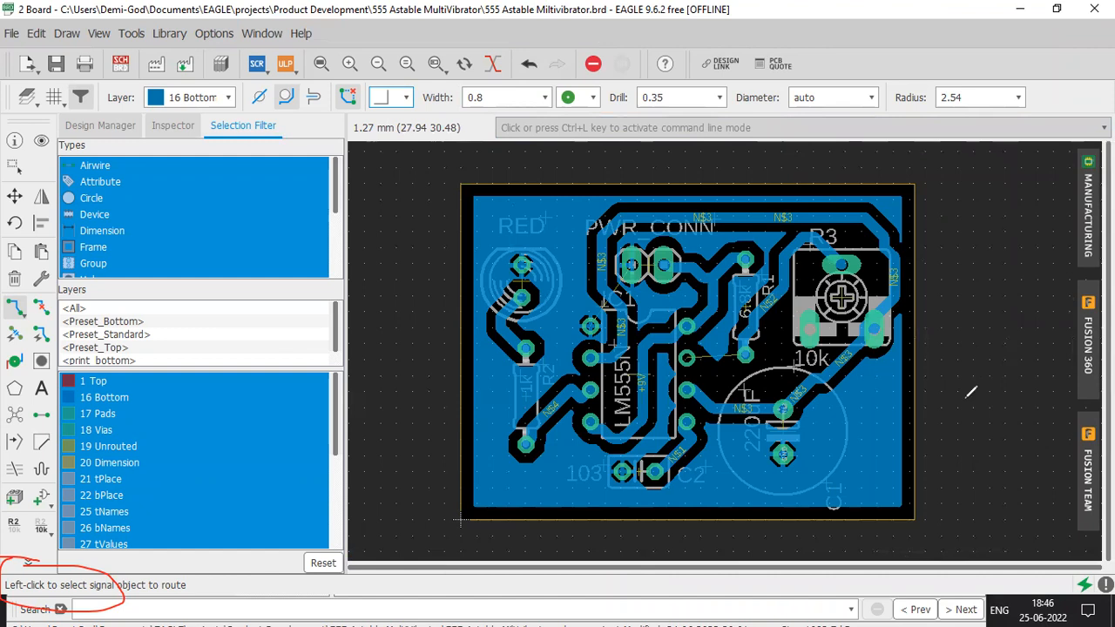
pyautogui.moveTo(958, 401); pyautogui.dragTo(1063, 360)
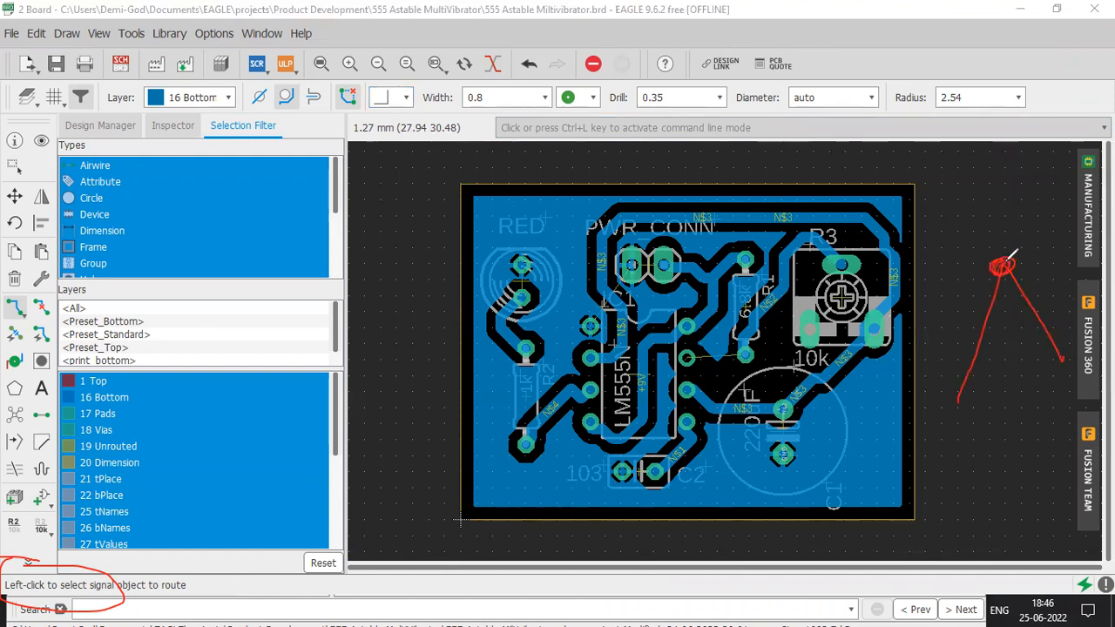
pyautogui.press('Escape')
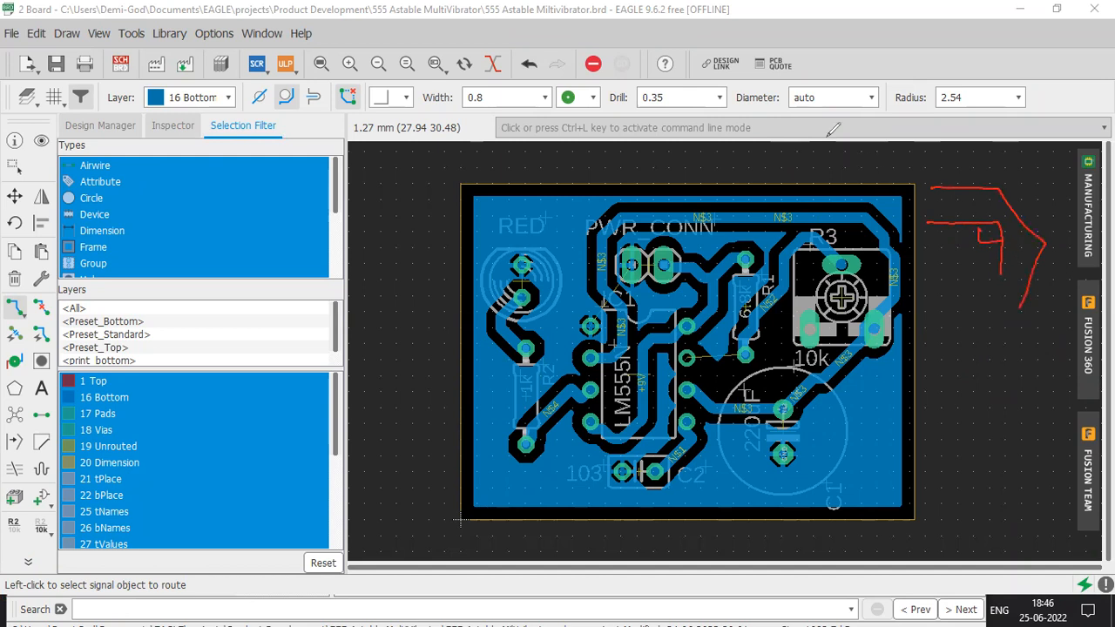
pyautogui.press('Escape')
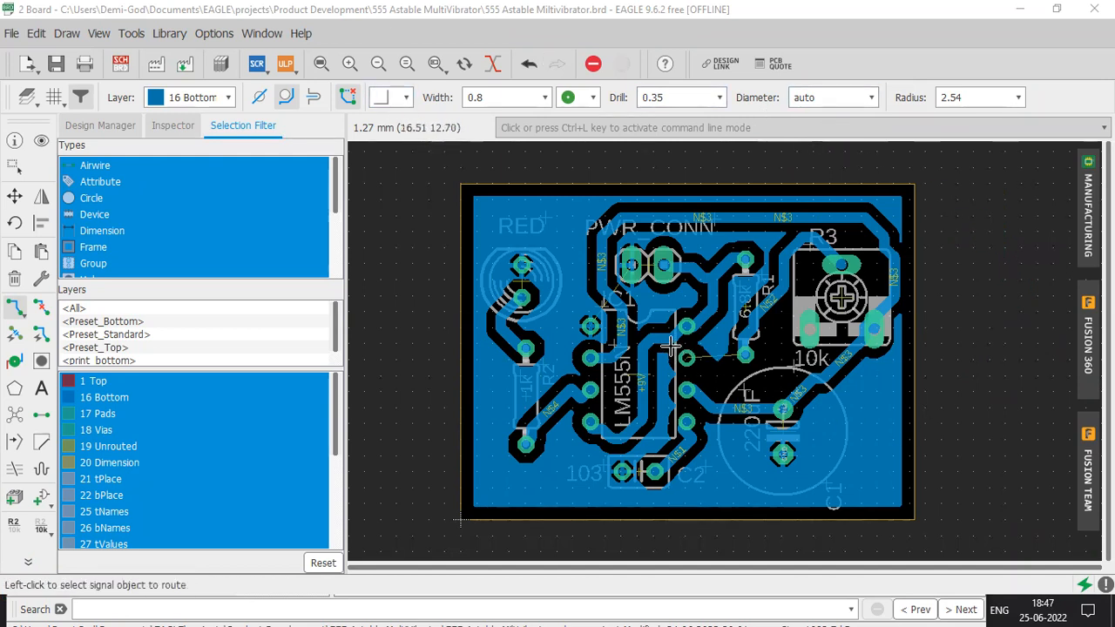
# Choose the 45-degree bend style and route N$2 between R1's lower pad and IC1 pin 7 on the bottom layer at 0.8 mm
pyautogui.click(405, 98)
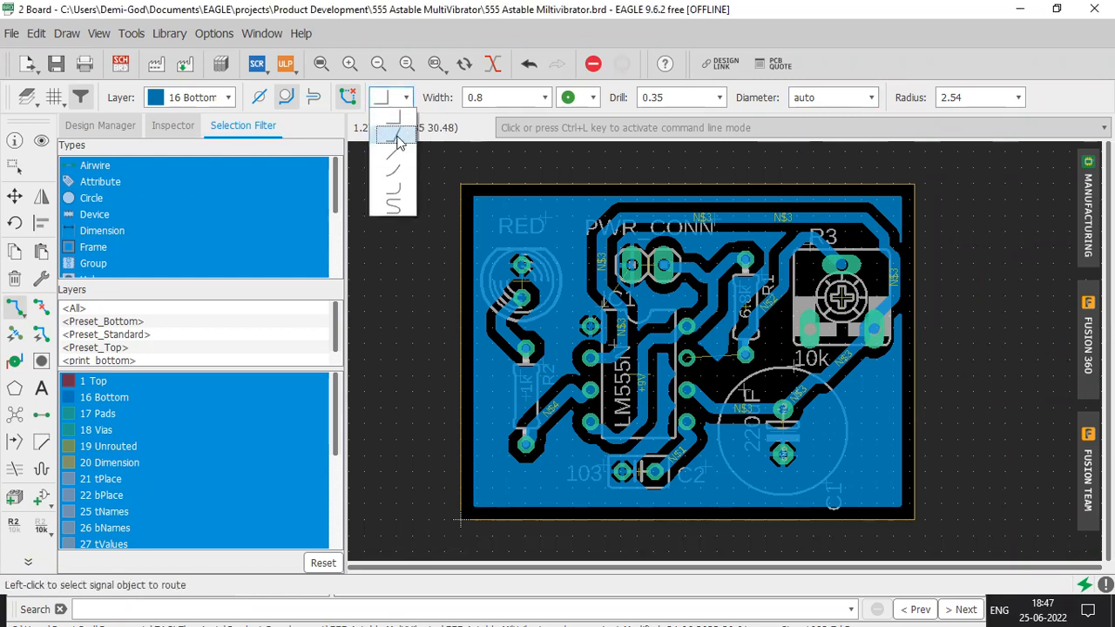
pyautogui.click(397, 142)
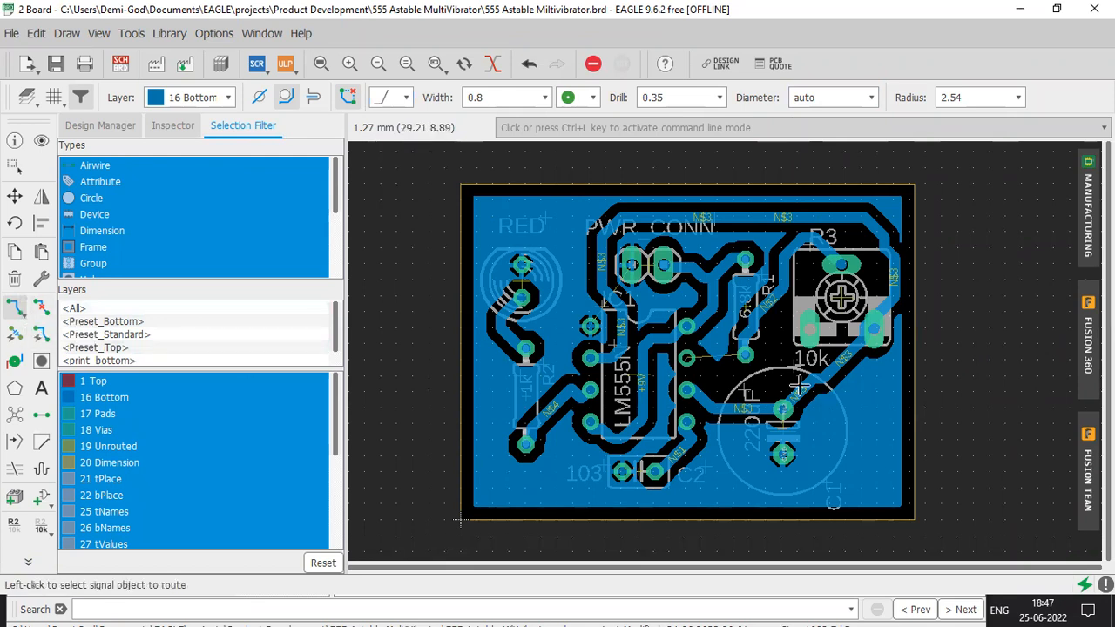
pyautogui.scroll(2, 701, 357)
pyautogui.scroll(2, 701, 357)
pyautogui.click(757, 356)
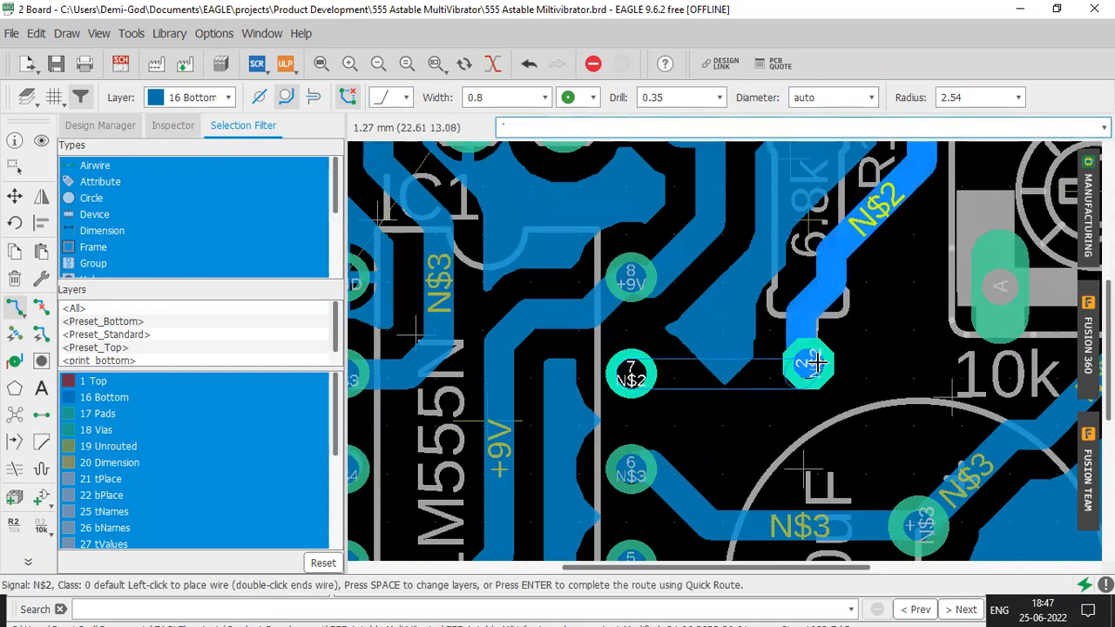
pyautogui.press('Return')
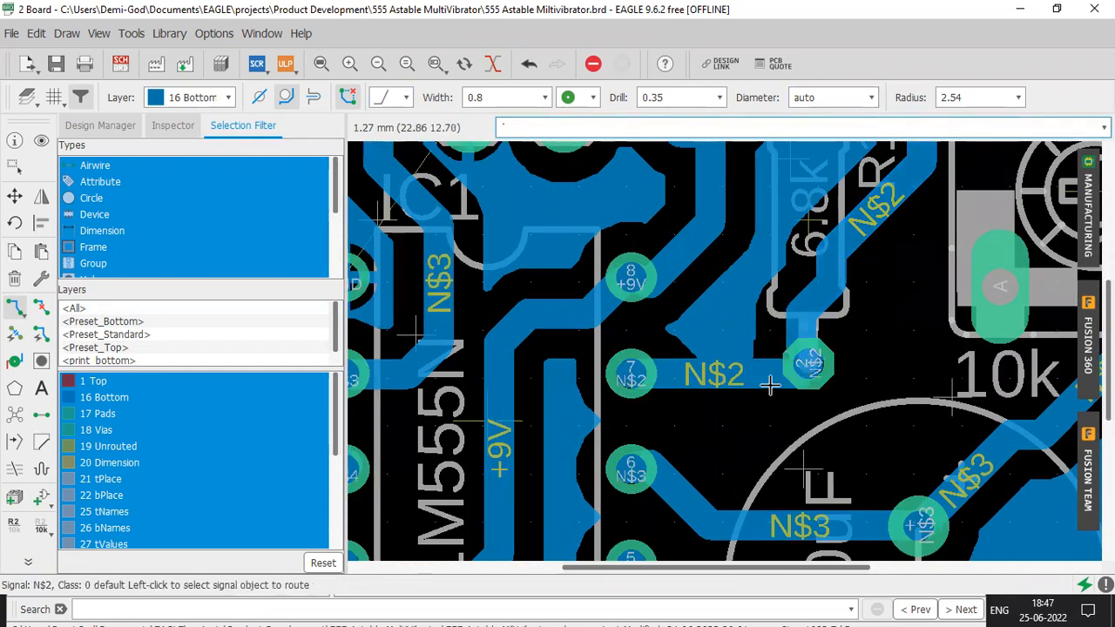
# Try moving the N$2 track bend beside R3 so the track runs straight into R3's S pad
pyautogui.scroll(-4, 764, 387)
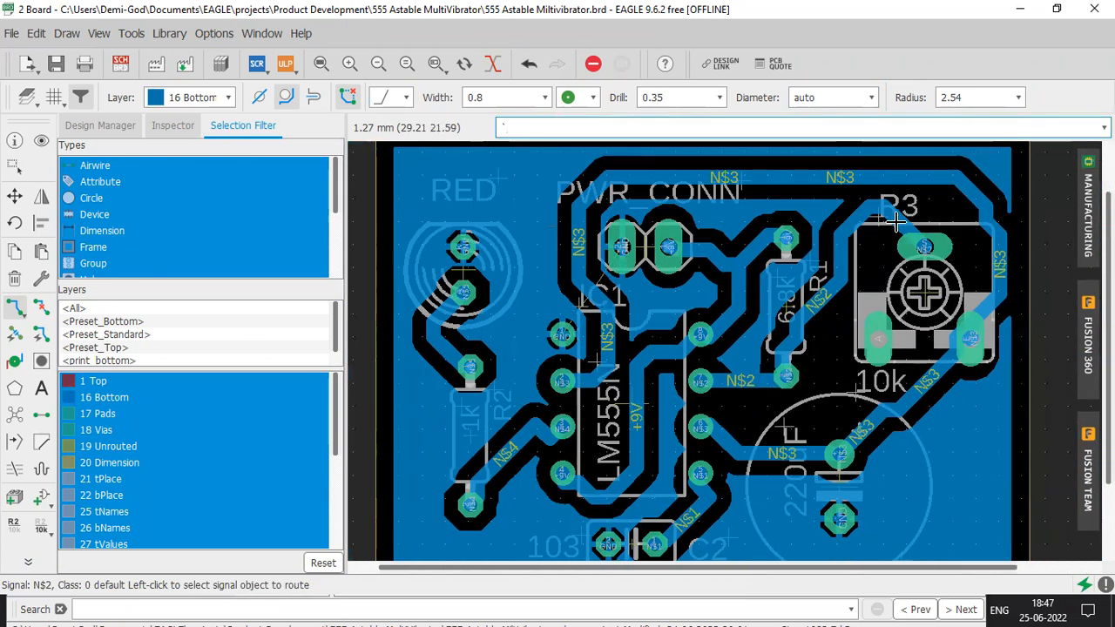
pyautogui.scroll(3, 887, 231)
pyautogui.click(14, 196)
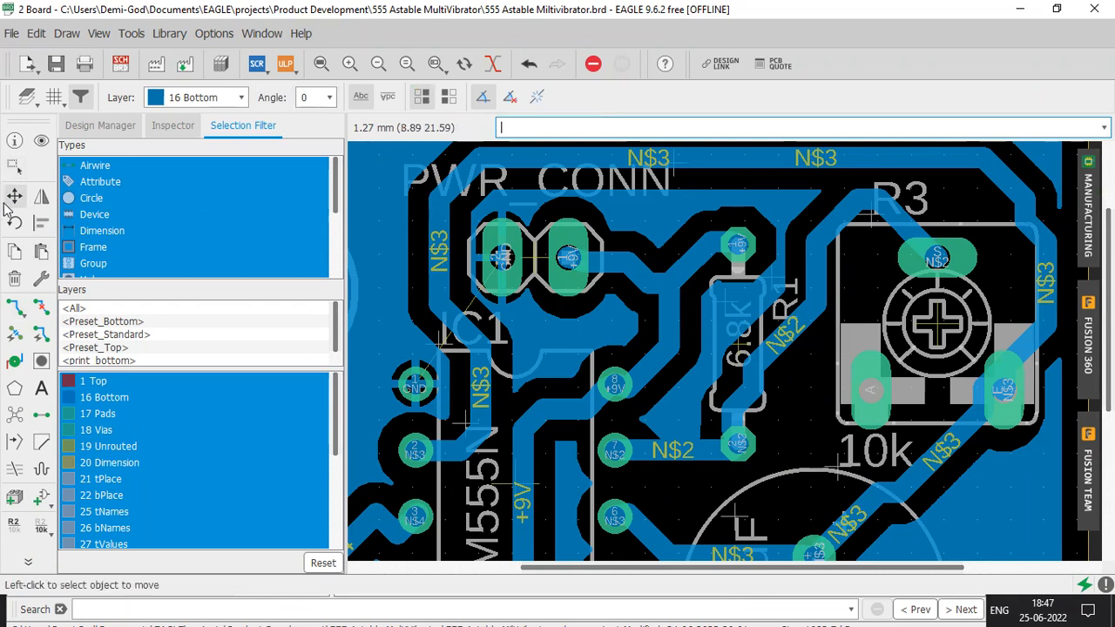
pyautogui.click(864, 196)
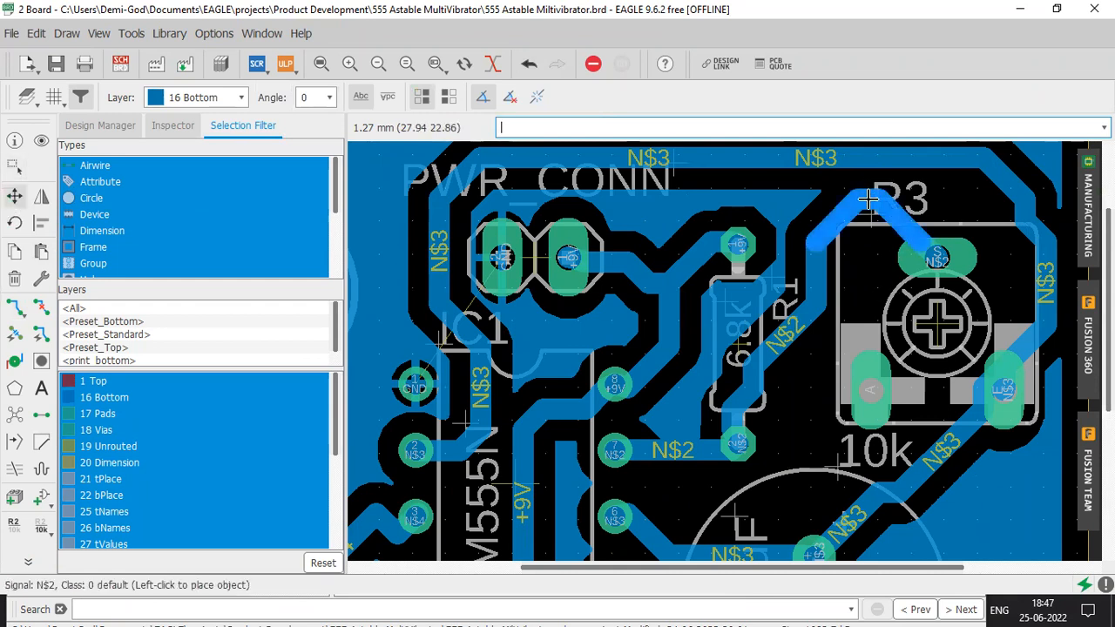
pyautogui.click(925, 259)
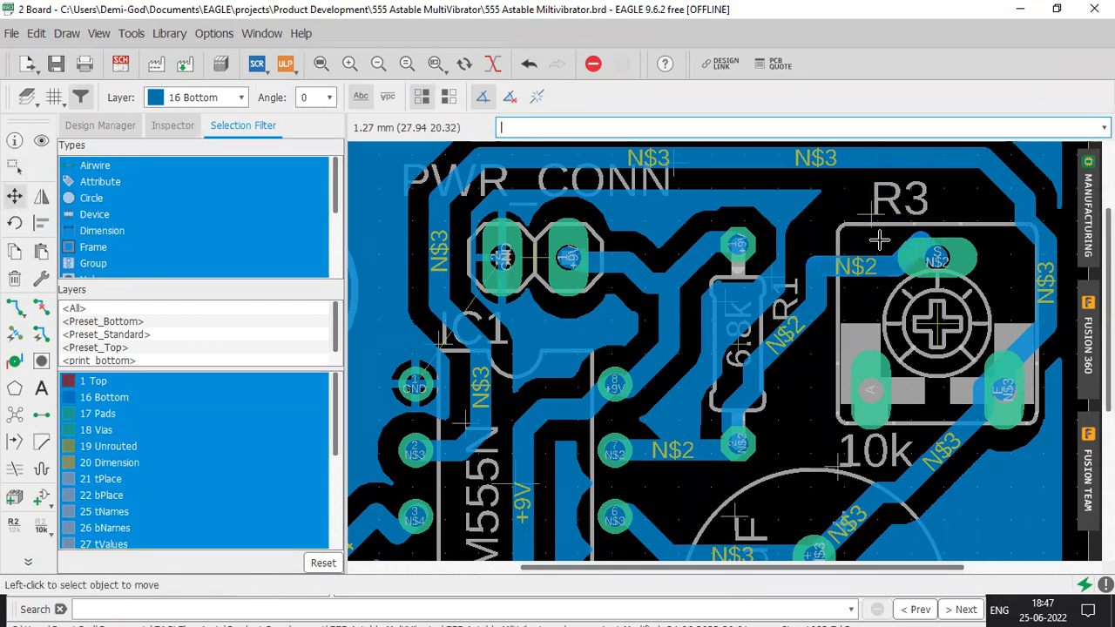
pyautogui.click(930, 263)
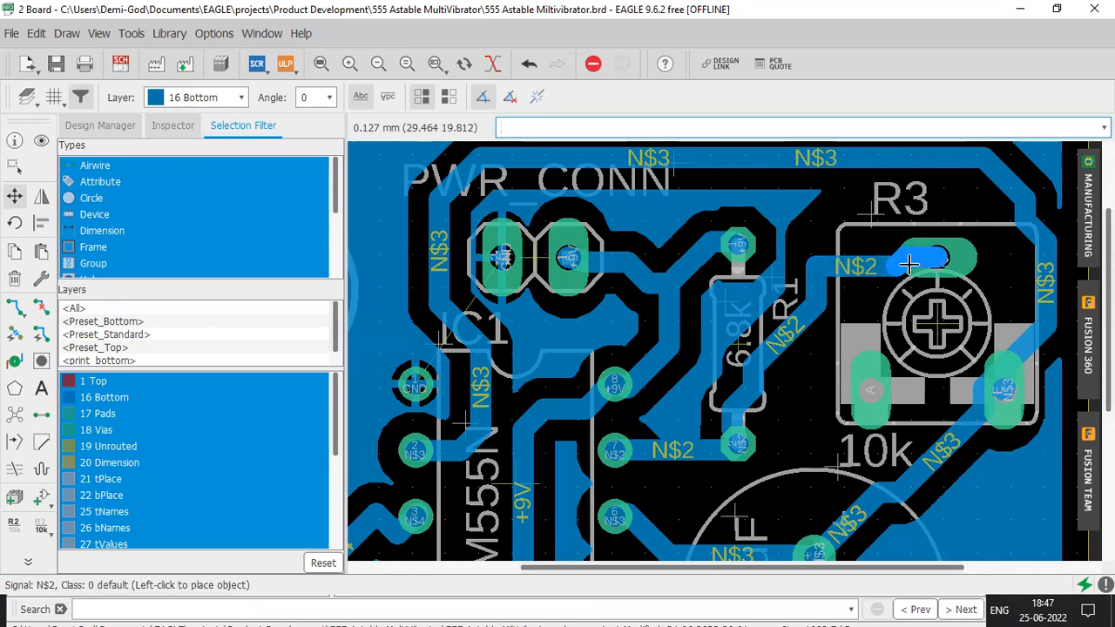
pyautogui.click(929, 260)
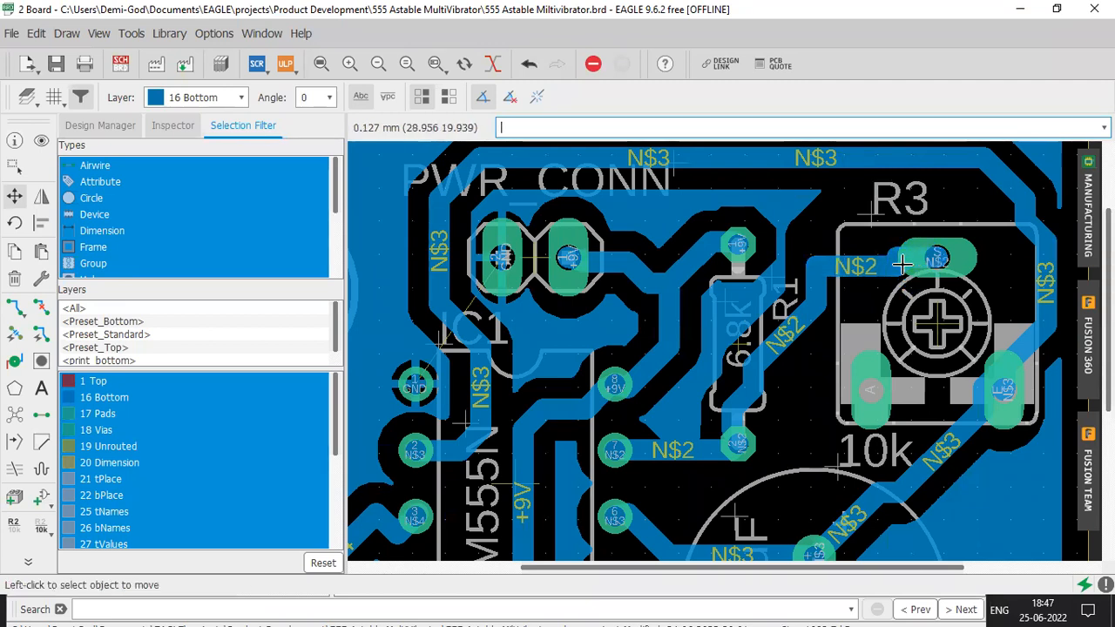
pyautogui.keyDown('alt'); pyautogui.click(857, 264); pyautogui.keyUp('alt')
pyautogui.keyDown('alt'); pyautogui.click(863, 255); pyautogui.keyUp('alt')
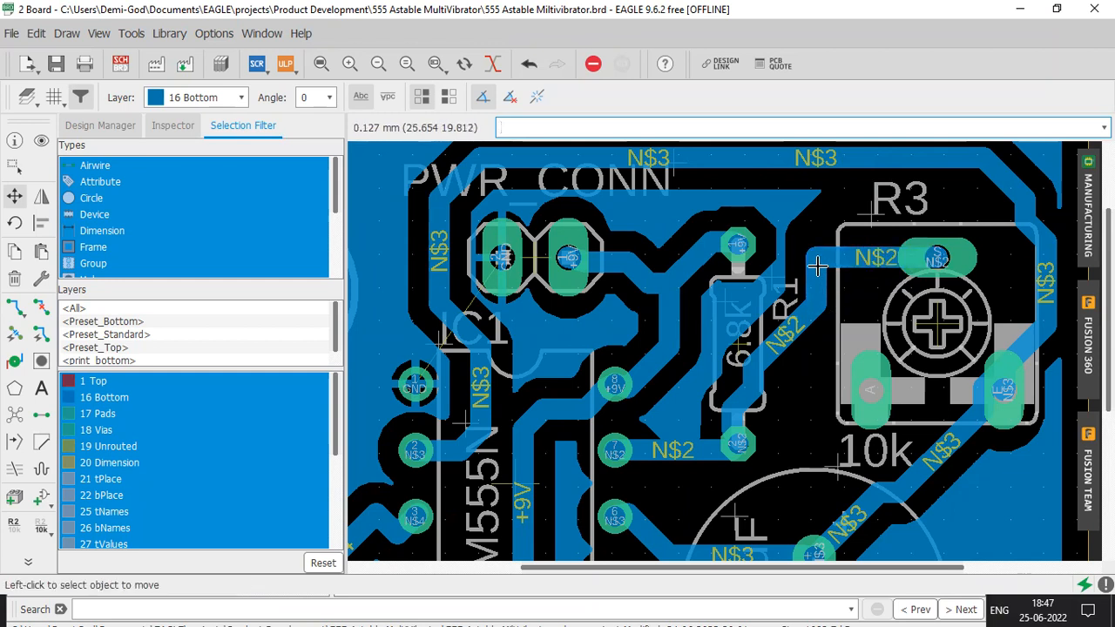
# Try moving the N$2 track between R1 and R3 into a single diagonal run
pyautogui.click(817, 266)
pyautogui.click(795, 336)
pyautogui.click(795, 336)
pyautogui.click(782, 407)
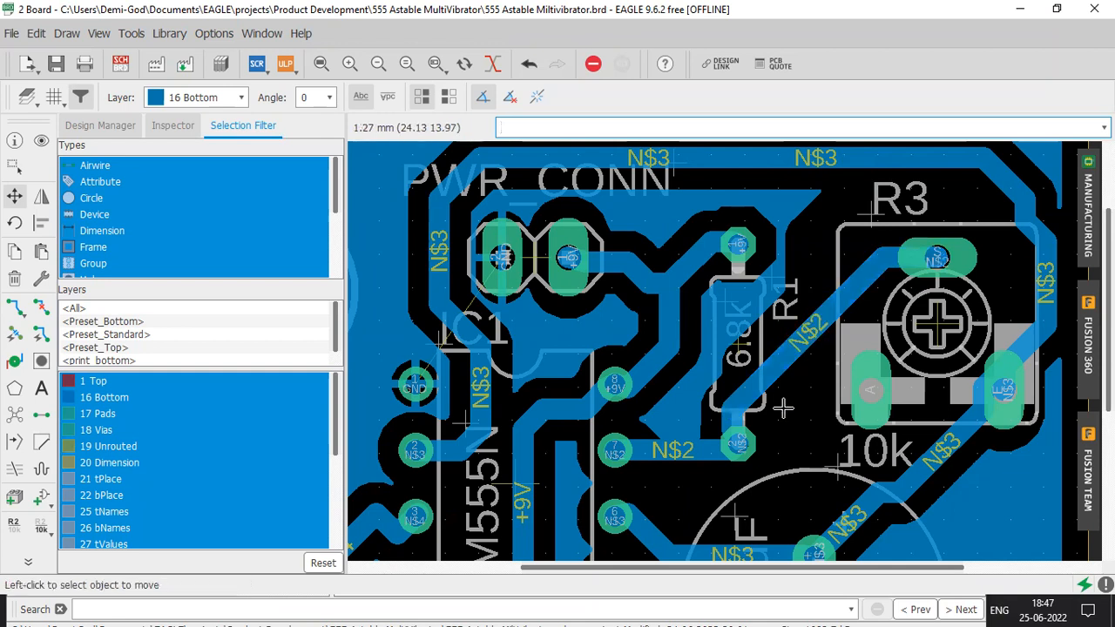
# Undo the moves made to the N$2 track between R1 and R3
pyautogui.hotkey('ctrl', 'z')
pyautogui.hotkey('ctrl', 'z')
pyautogui.hotkey('ctrl', 'z')
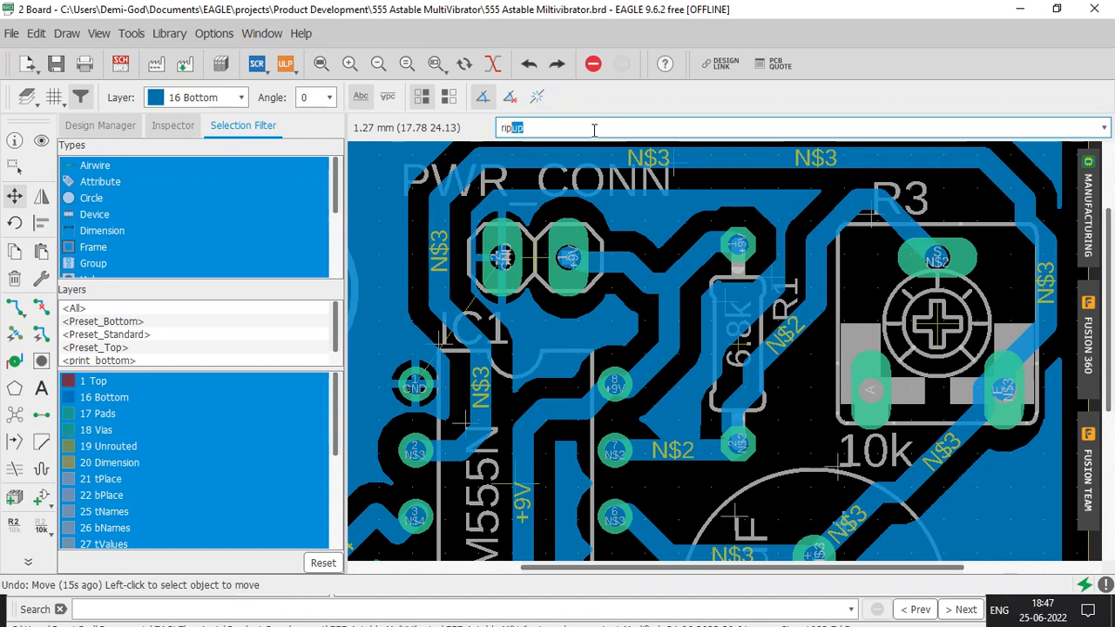
# Rip up all signals on the board with ripup, and recalculate the airwires and GND fill
pyautogui.press('Return')
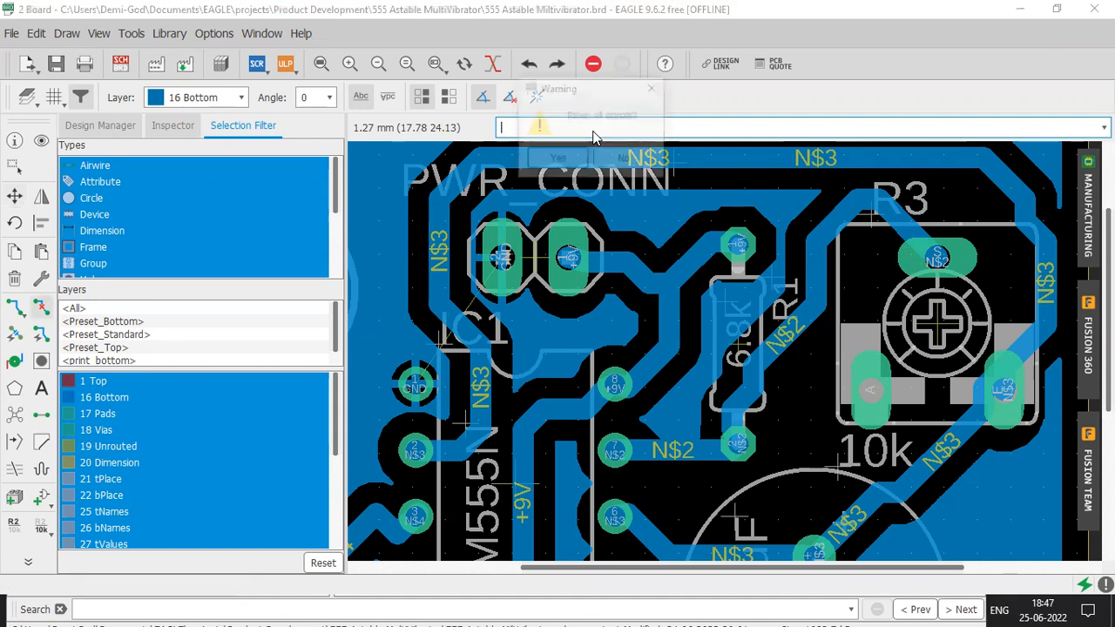
pyautogui.click(559, 160)
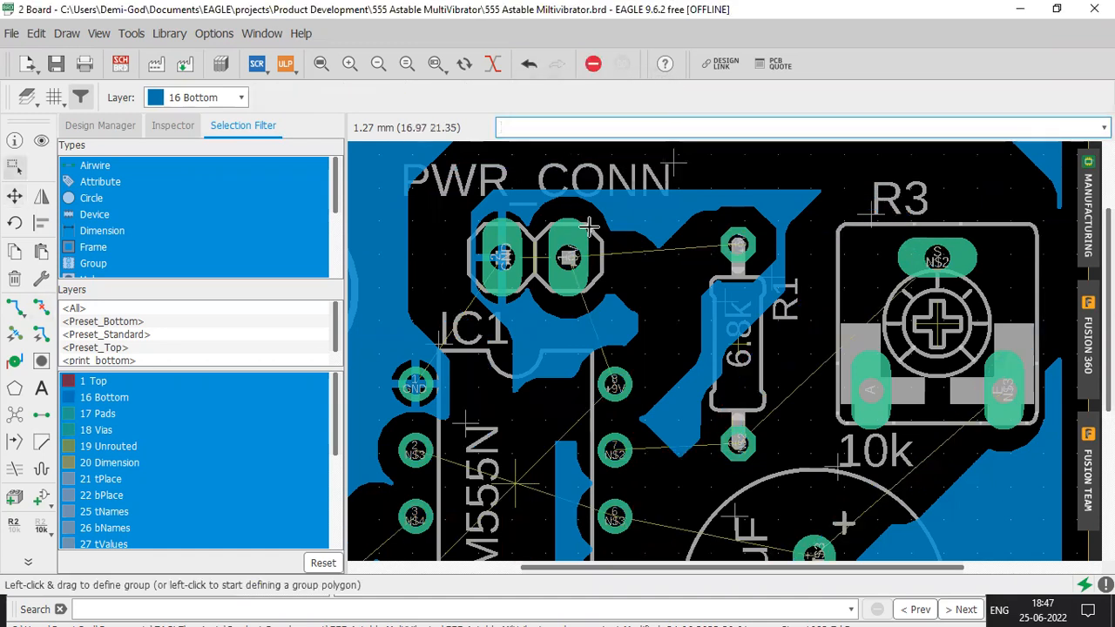
pyautogui.hotkey('alt', 'F2')
pyautogui.click(14, 416)
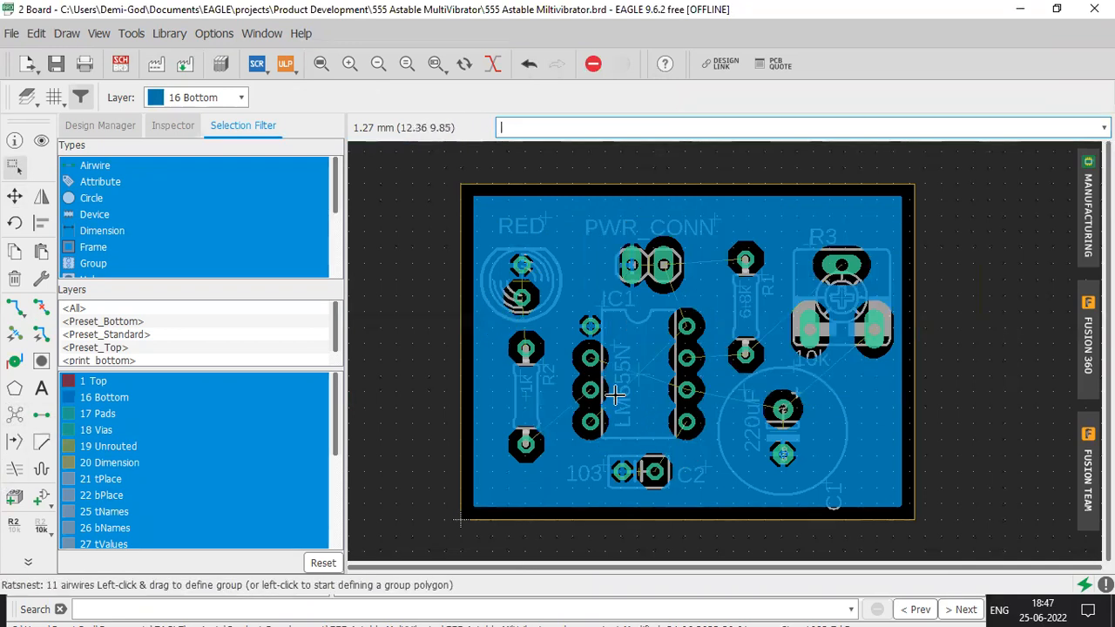
# Route N$4 from R2's lower pad to IC1 pin 3 on layer 16 Bottom with a 0.8 mm track and 45-degree bends
pyautogui.click(12, 310)
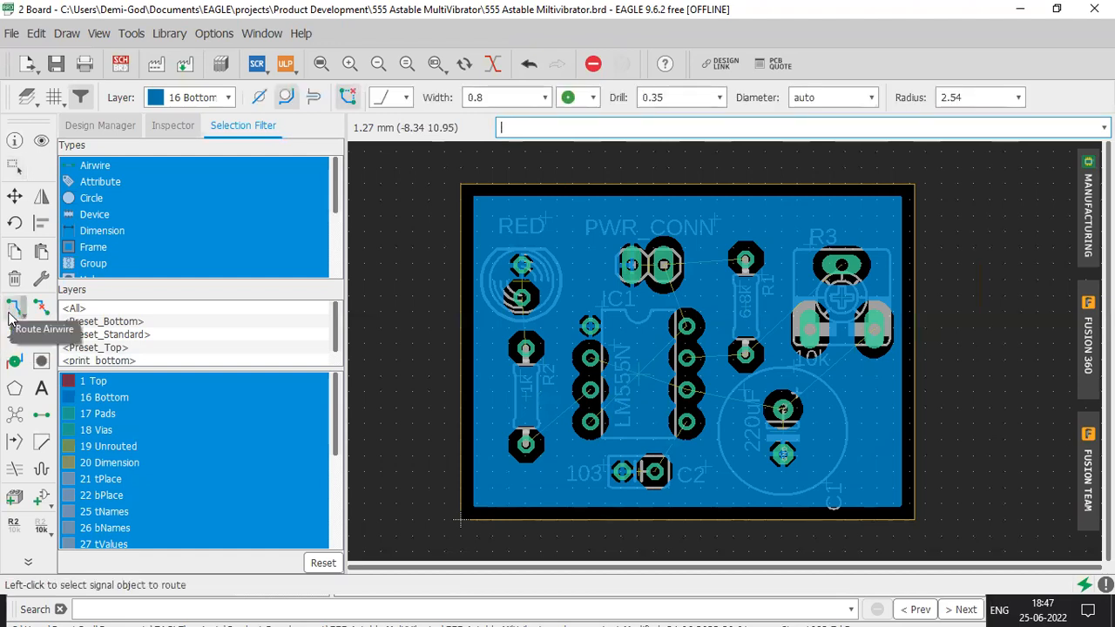
pyautogui.click(387, 98)
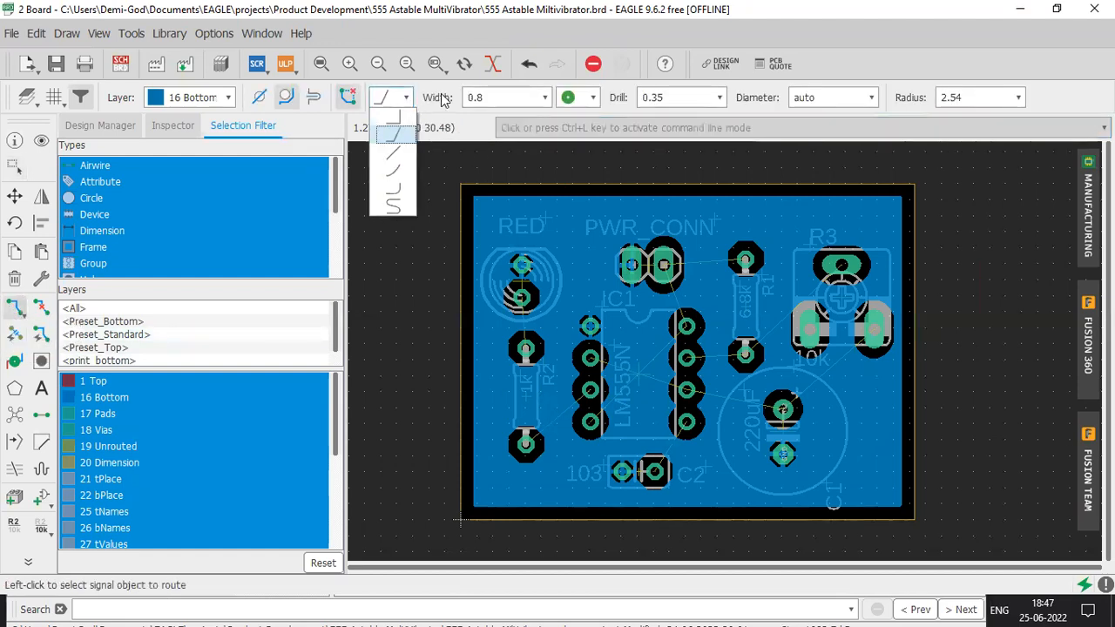
pyautogui.click(530, 97)
pyautogui.click(232, 99)
pyautogui.click(208, 133)
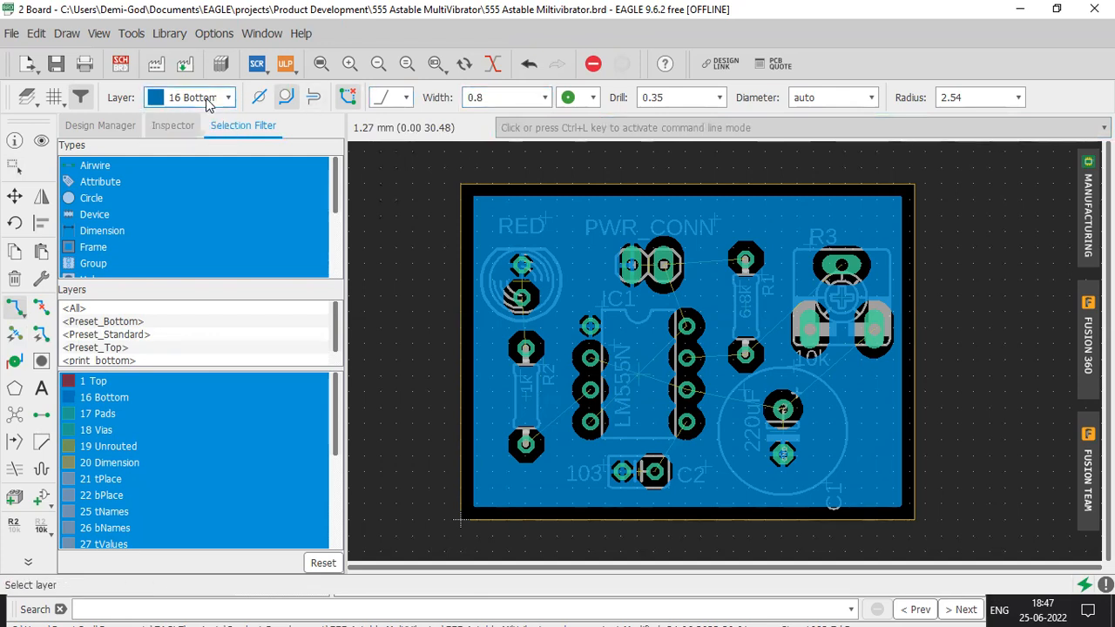
pyautogui.scroll(4, 578, 408)
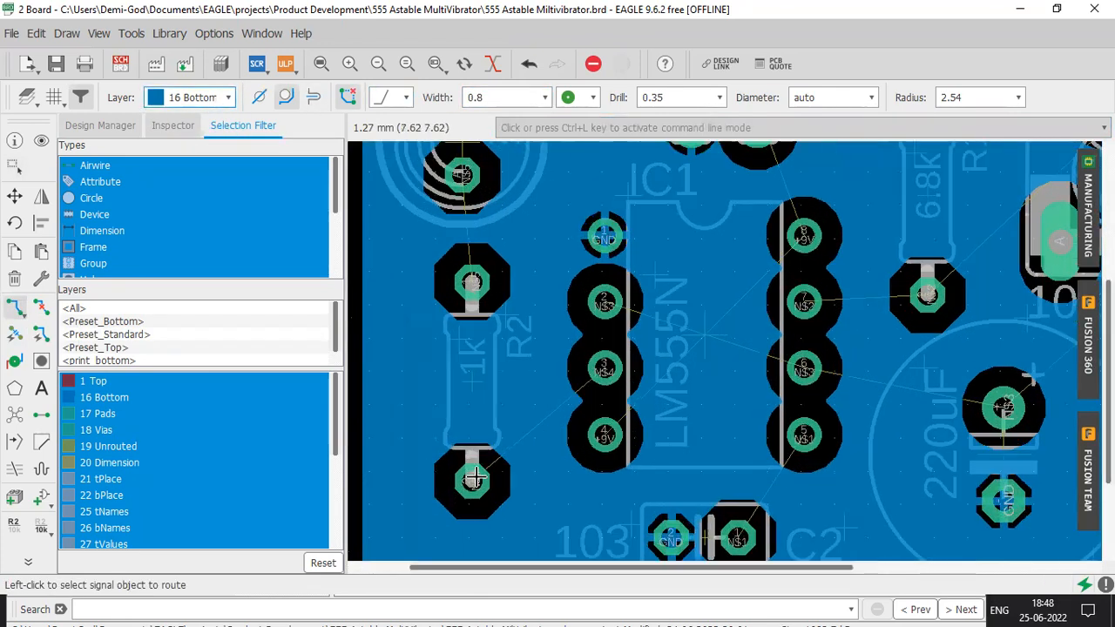
pyautogui.click(478, 450)
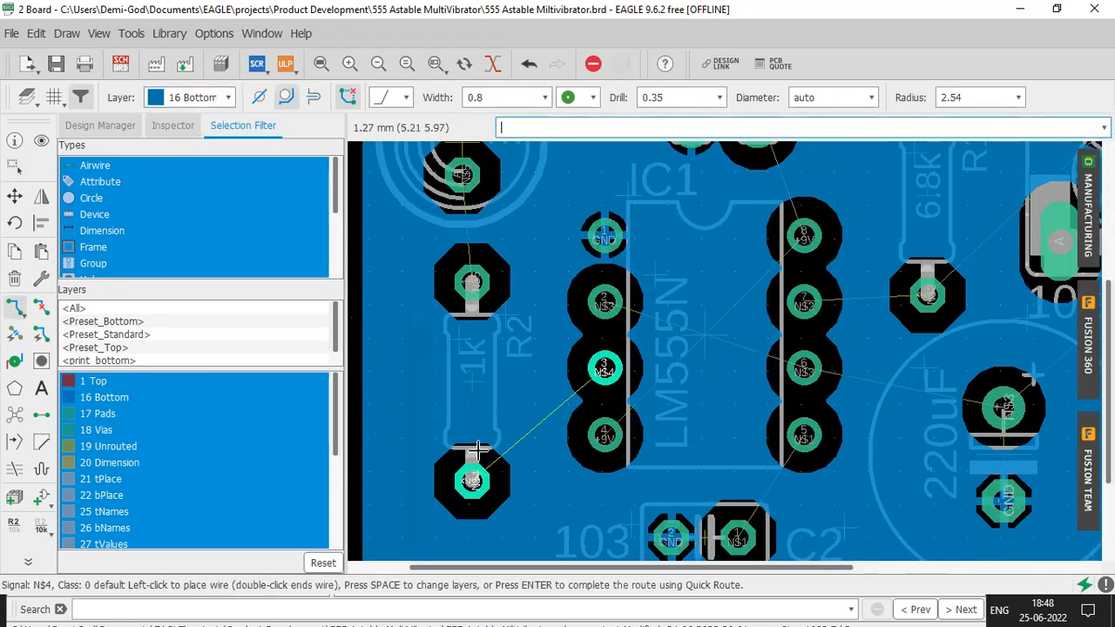
pyautogui.click(604, 368)
# Route N$5 from the RED LED's lower pad to R2's upper pad with a 0.8 mm bottom-layer track
pyautogui.scroll(-2, 486, 398)
pyautogui.click(471, 278)
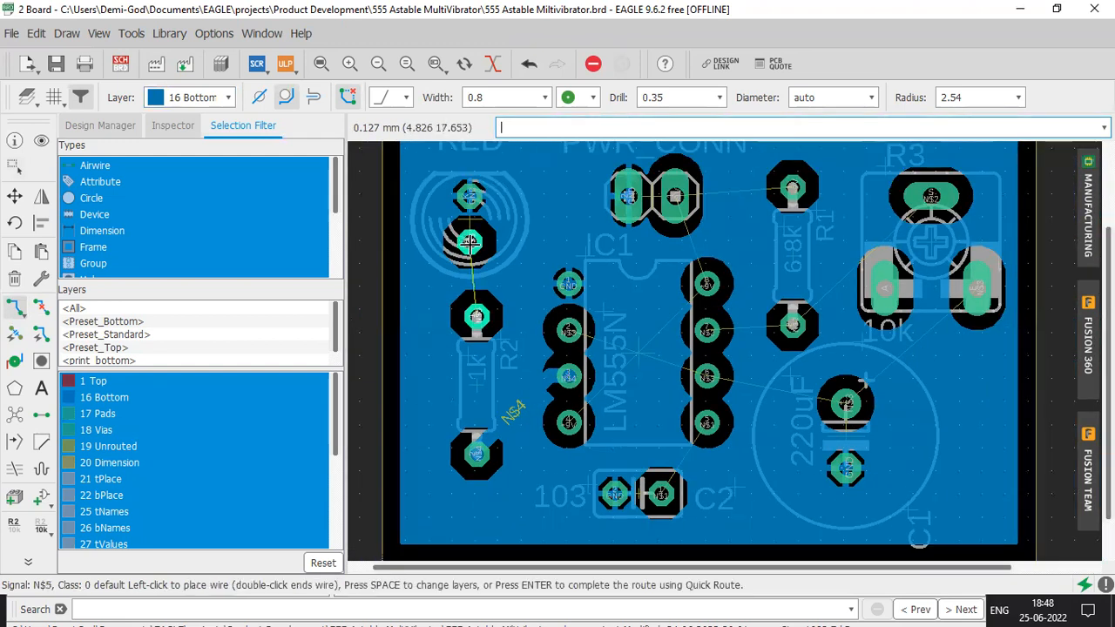
pyautogui.click(475, 313)
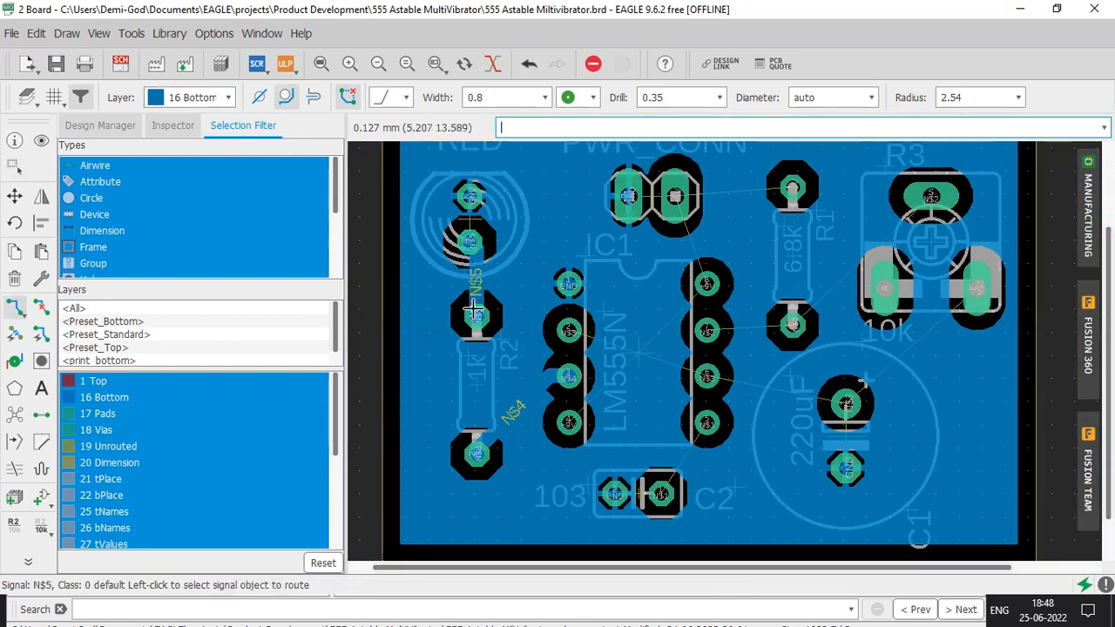
# Refresh the airwires and GND fill, and route N$1 between C2's N$1 pad and IC1 pin 5 with a 0.8 mm bottom-layer track
pyautogui.click(15, 415)
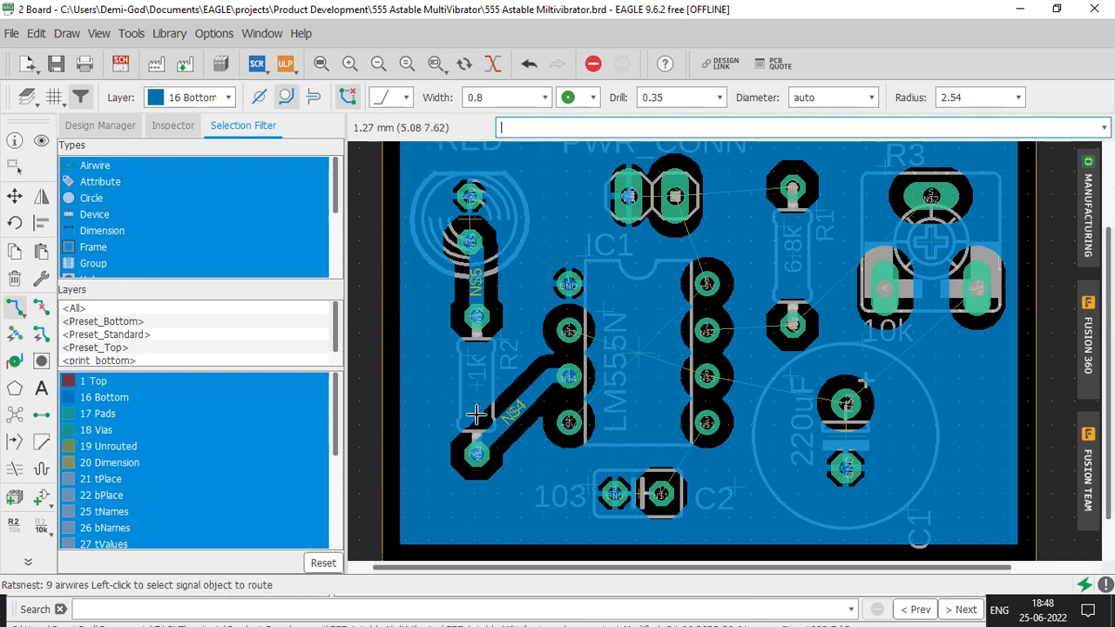
pyautogui.scroll(4, 679, 453)
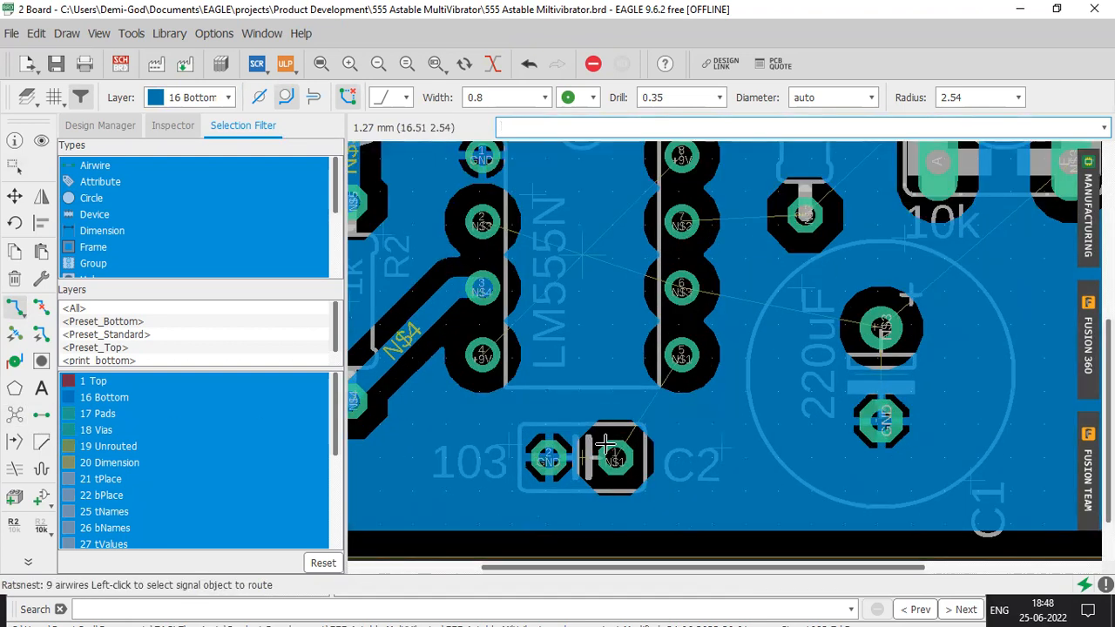
pyautogui.click(708, 431)
pyautogui.press('Return')
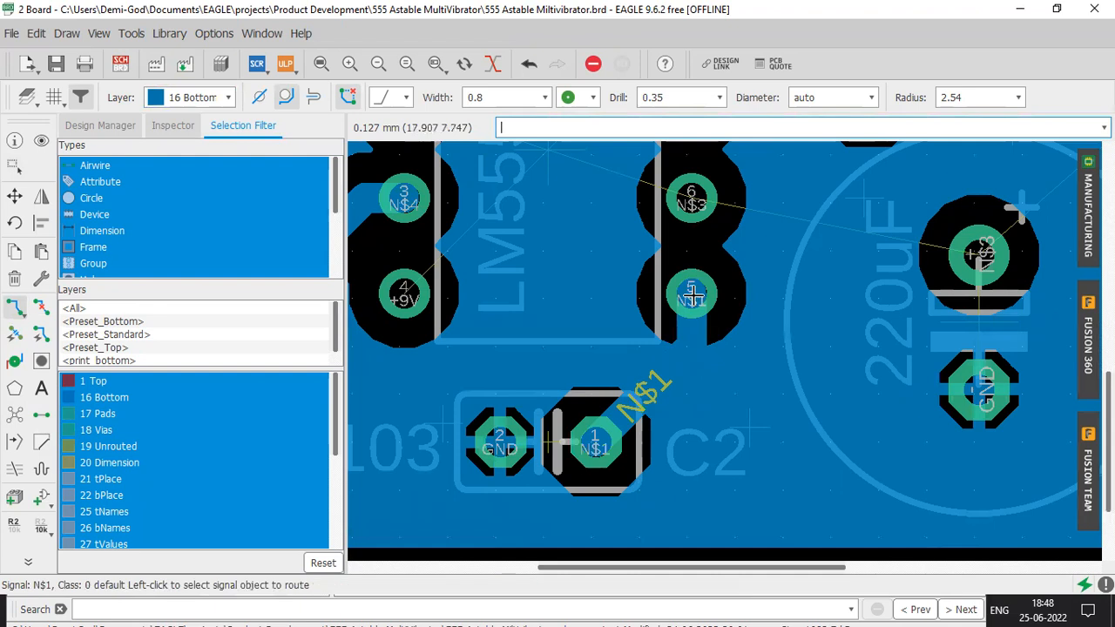
pyautogui.click(21, 415)
pyautogui.scroll(-5, 705, 371)
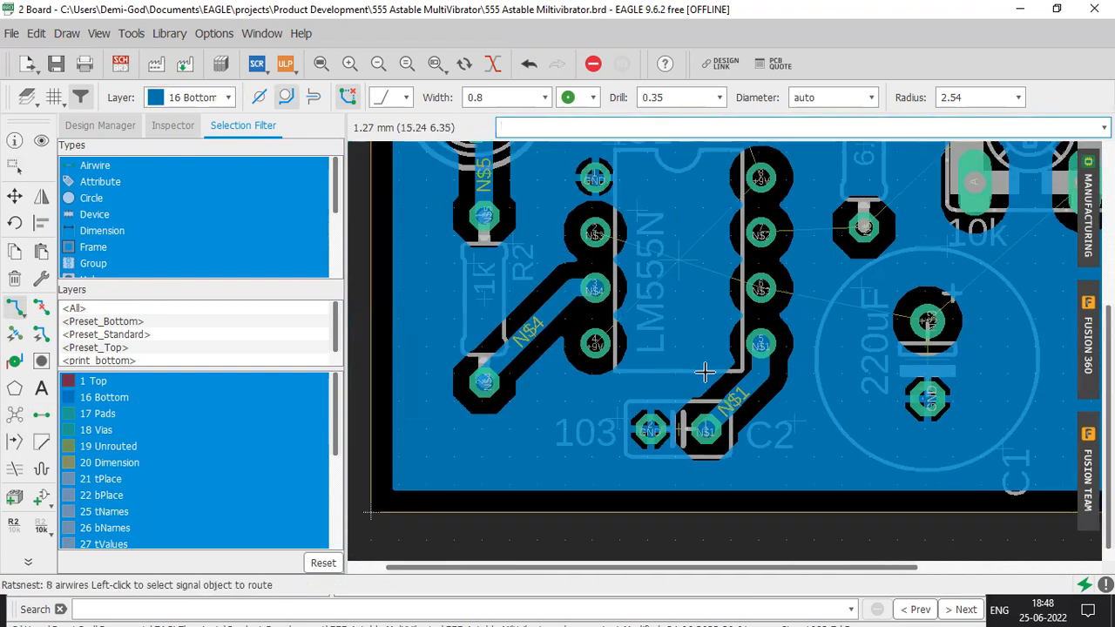
# Route N$3 with 0.8 mm bottom-layer tracks from C1's positive pad to R3's E pad and to IC1 pin 6, and refresh the GND fill
pyautogui.moveTo(852, 251); pyautogui.dragTo(814, 300, button='middle')
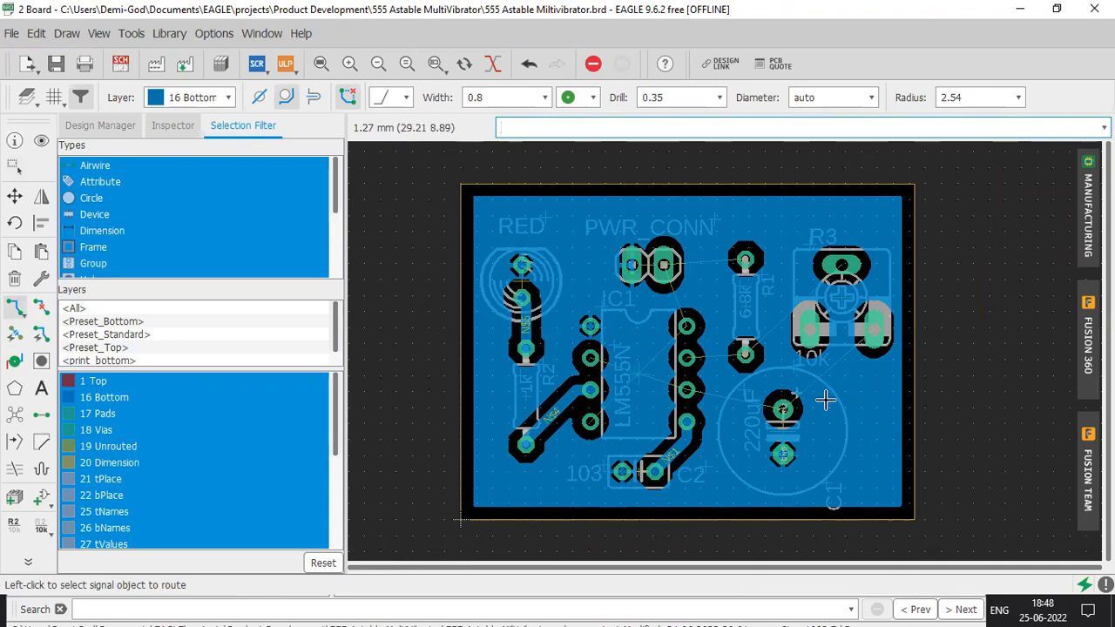
pyautogui.scroll(4, 825, 400)
pyautogui.click(784, 409)
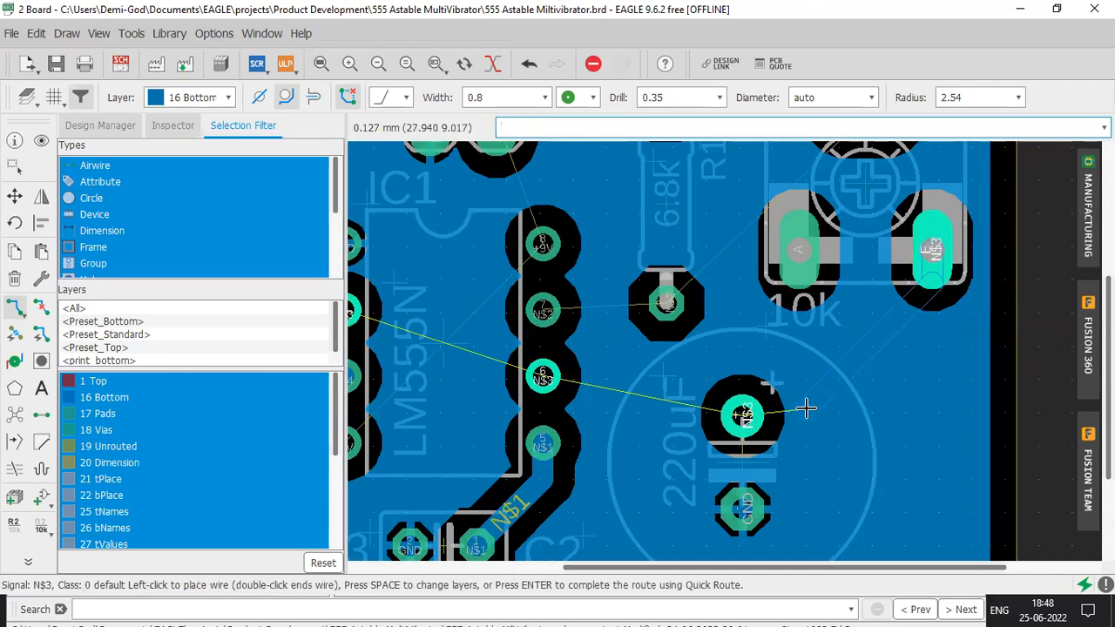
pyautogui.click(932, 252)
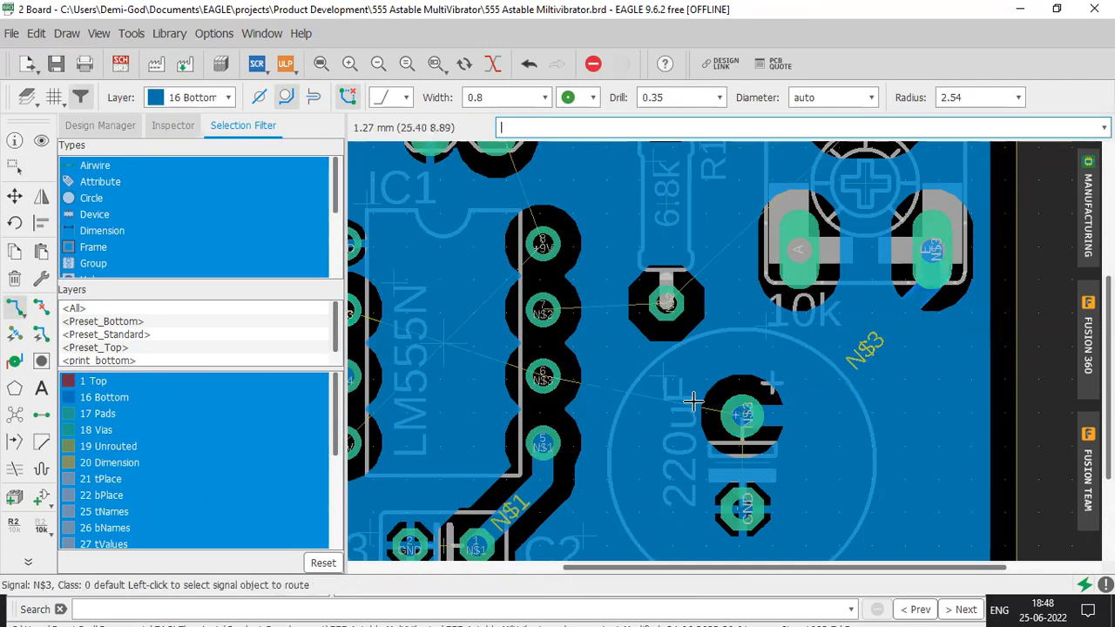
pyautogui.click(699, 405)
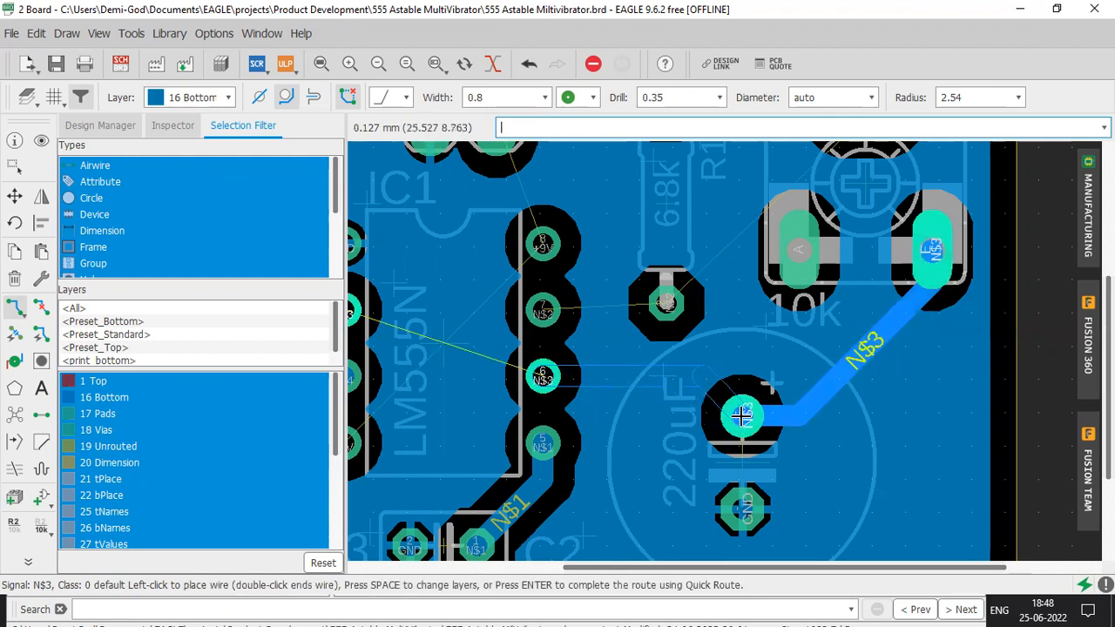
pyautogui.press('Escape')
pyautogui.click(735, 416)
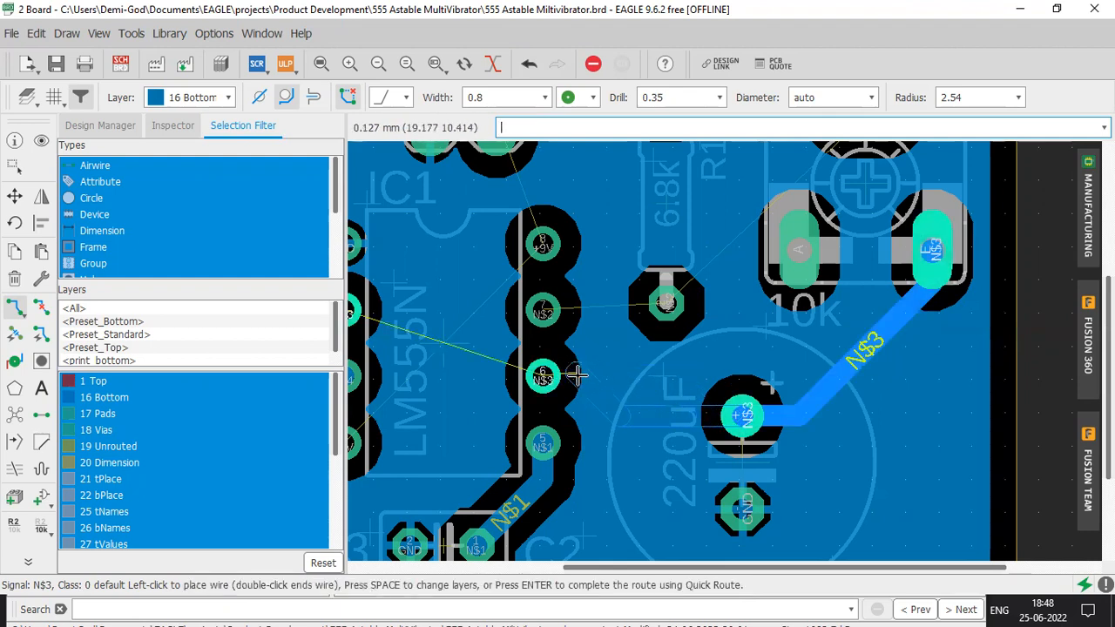
pyautogui.click(544, 377)
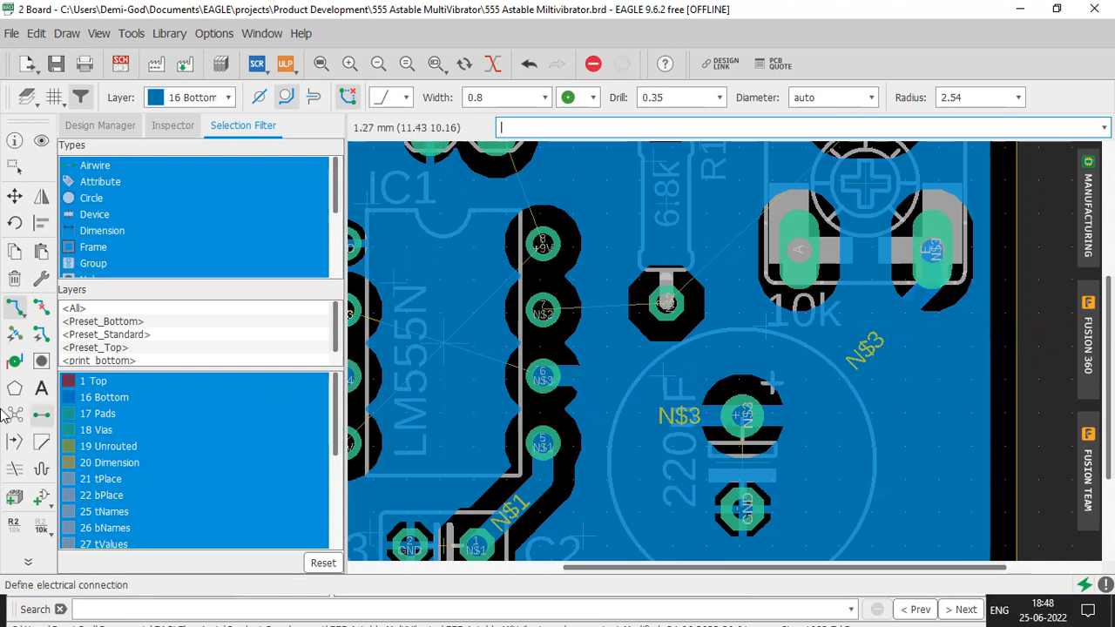
pyautogui.scroll(-3, 540, 427)
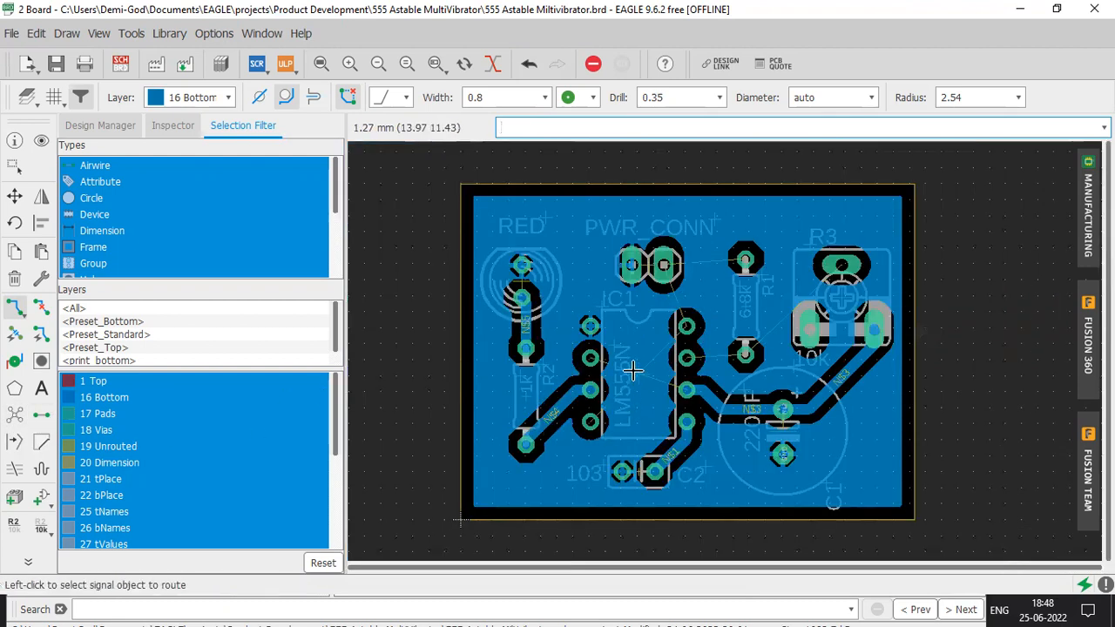
# Try to route +9V diagonally under IC1 between pins 4 and 8 on the bottom layer
pyautogui.scroll(1, 602, 362)
pyautogui.scroll(2, 602, 362)
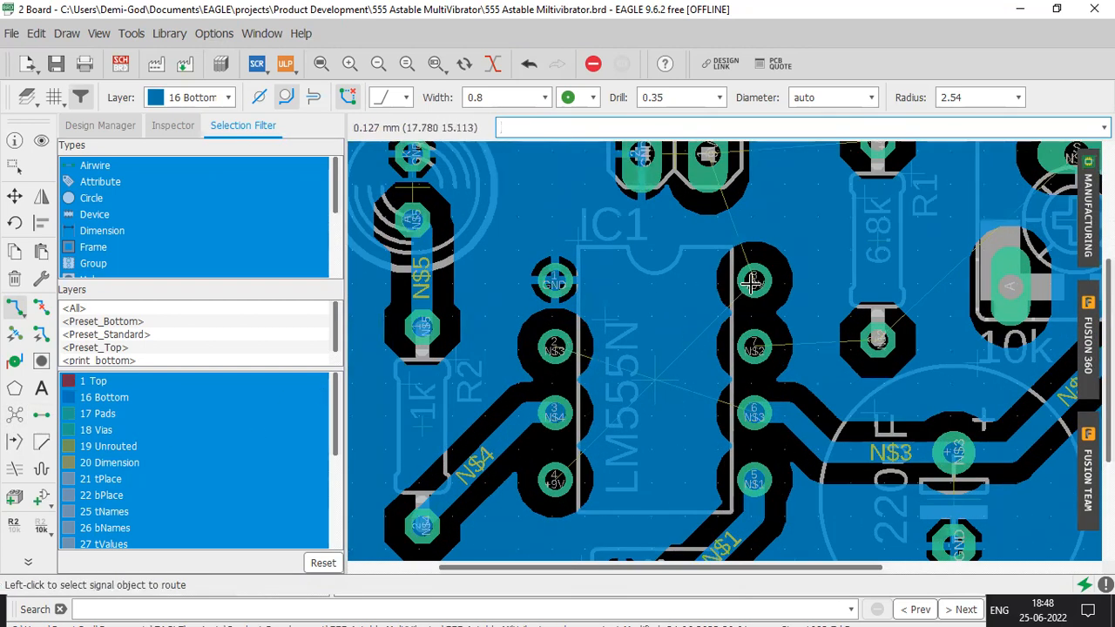
pyautogui.scroll(-3, 614, 458)
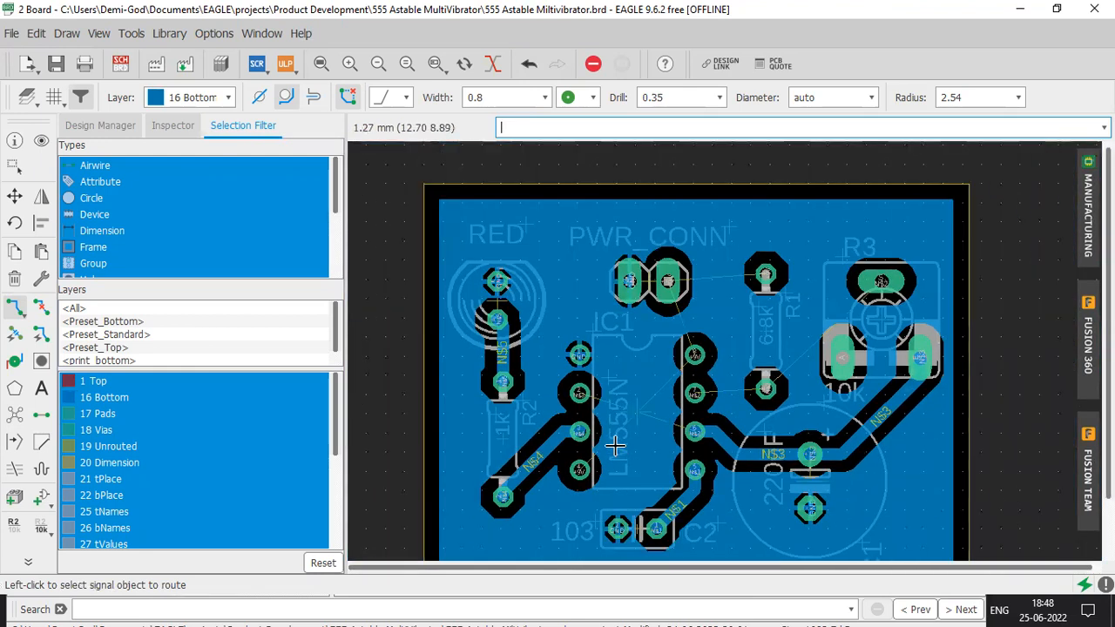
pyautogui.scroll(2, 615, 432)
pyautogui.click(615, 433)
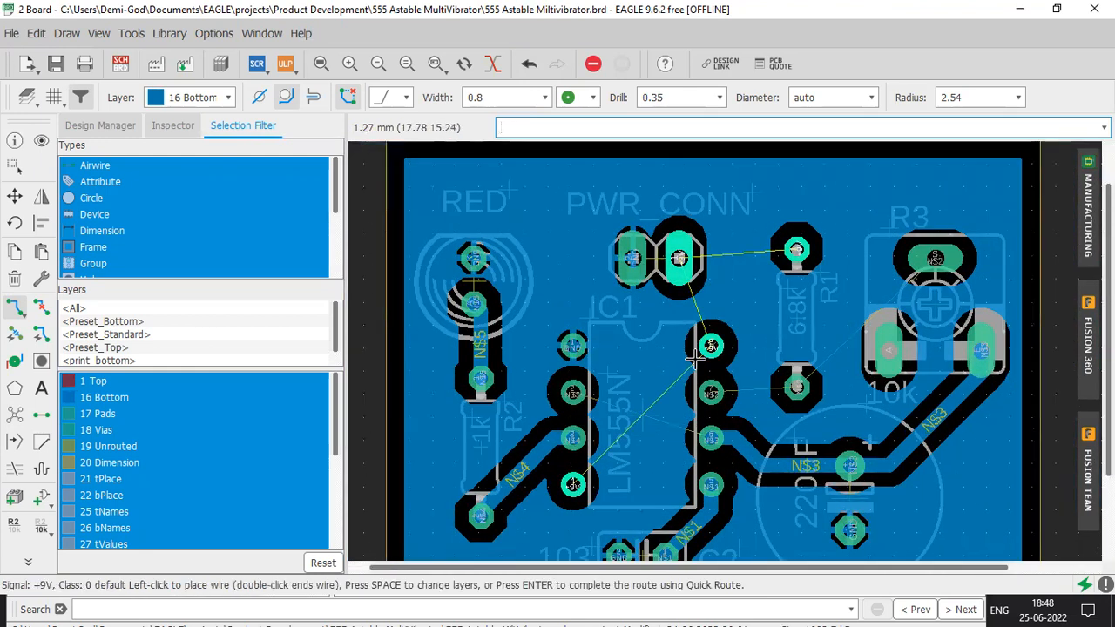
pyautogui.press('Escape')
# Try to route N$3 from IC1 pin 2 around pin 8 to pin 6
pyautogui.click(572, 393)
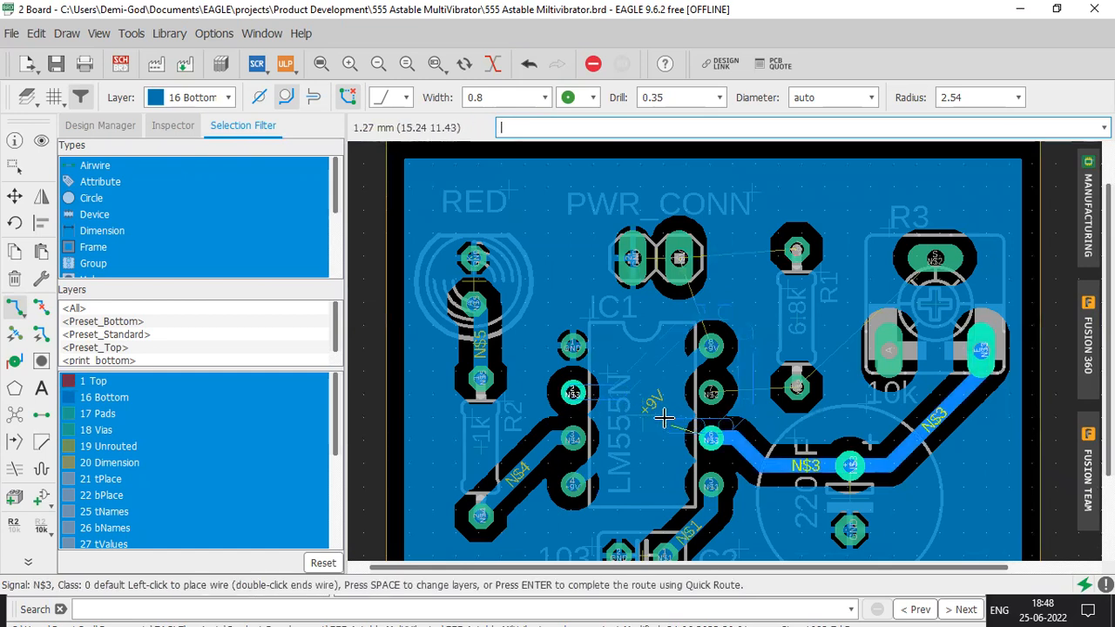
pyautogui.scroll(2, 663, 419)
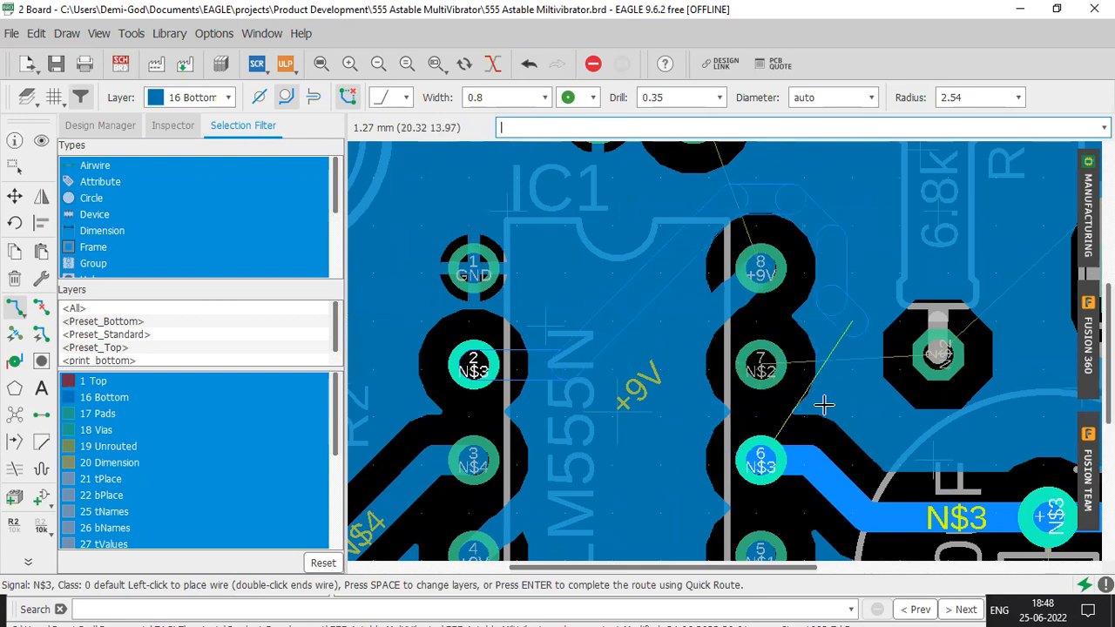
pyautogui.click(754, 455)
pyautogui.click(948, 353)
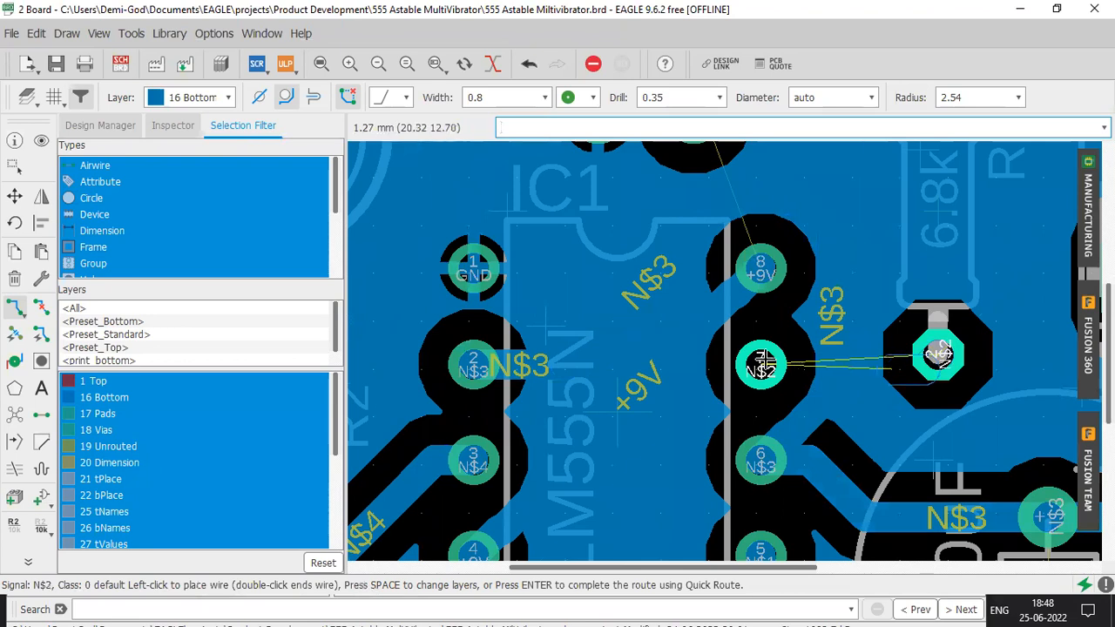
# Undo the +9V and N$3 routes around IC1, and recalculate the airwires and GND fill
pyautogui.hotkey('ctrl', 'z')
pyautogui.hotkey('ctrl', 'z')
pyautogui.scroll(-2, 655, 446)
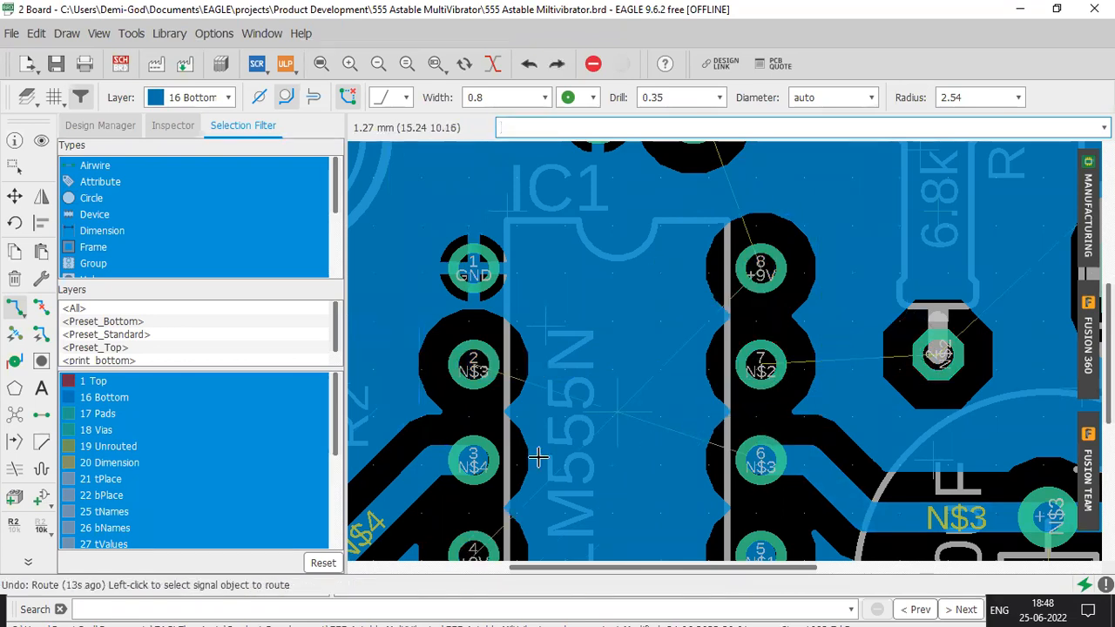
pyautogui.scroll(-1, 218, 444)
pyautogui.click(9, 417)
pyautogui.scroll(-1, 201, 435)
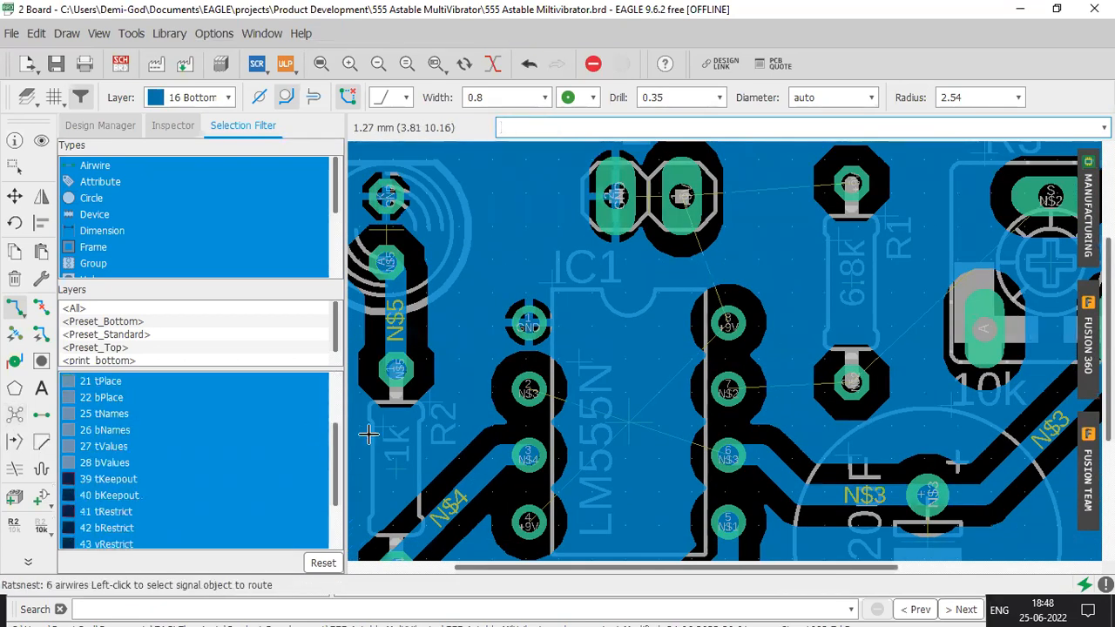
# Route N$2 from IC1 pin 7 to R1's lower pad with a 0.8 mm track on layer 16 Bottom
pyautogui.scroll(-3, 440, 436)
pyautogui.scroll(4, 749, 391)
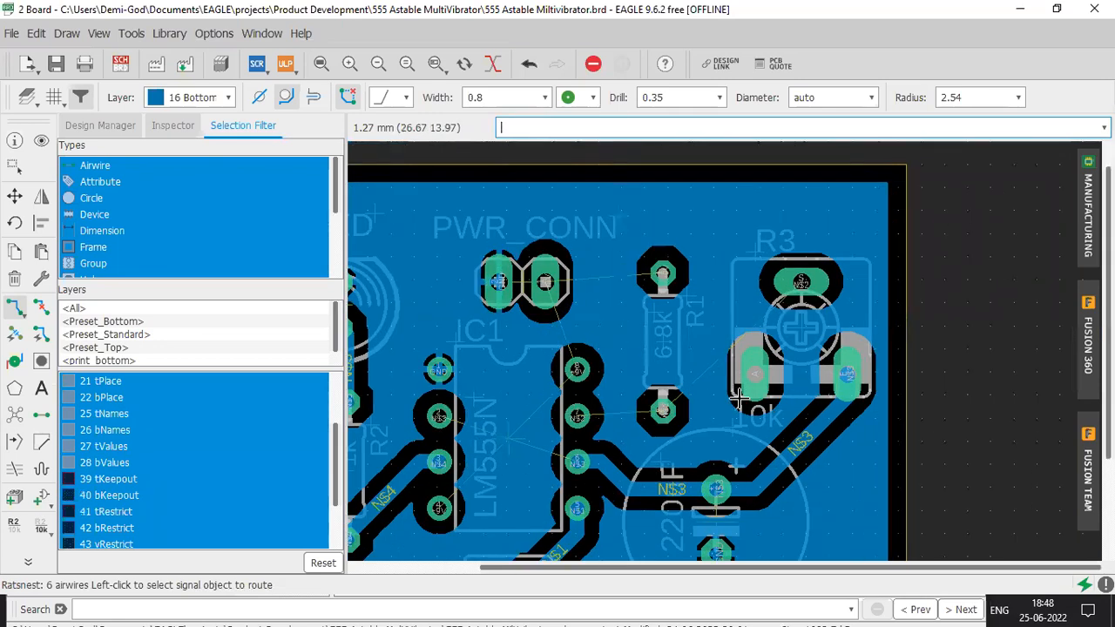
pyautogui.click(468, 422)
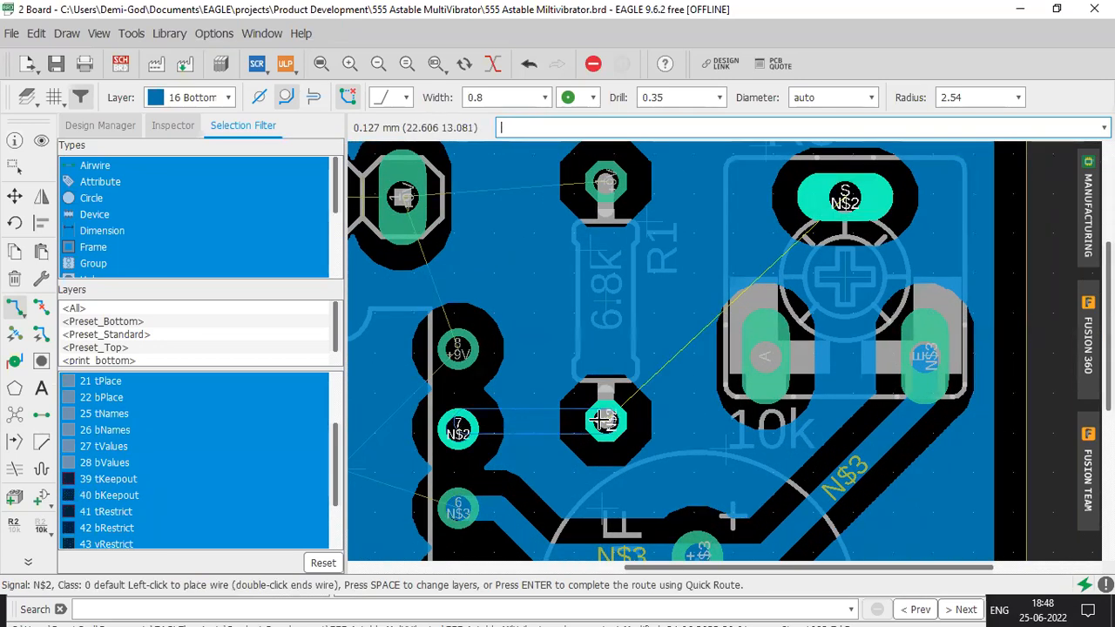
pyautogui.click(606, 420)
pyautogui.click(606, 421)
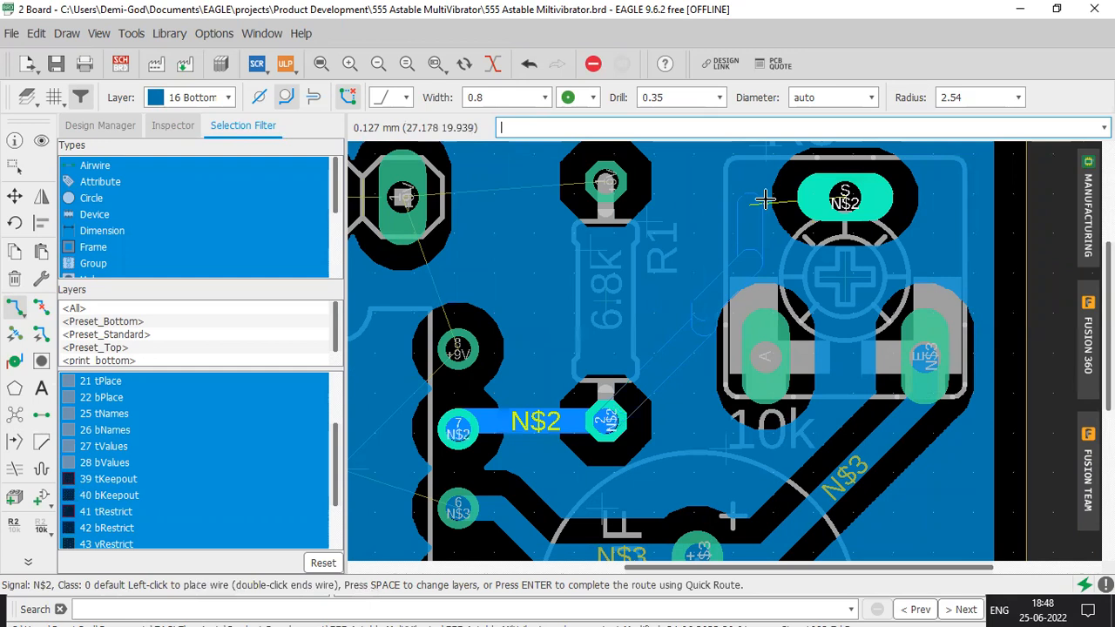
# Try to route N$2 from R3's S pad to R1's lower pad, and undo that route
pyautogui.press('Escape')
pyautogui.click(843, 198)
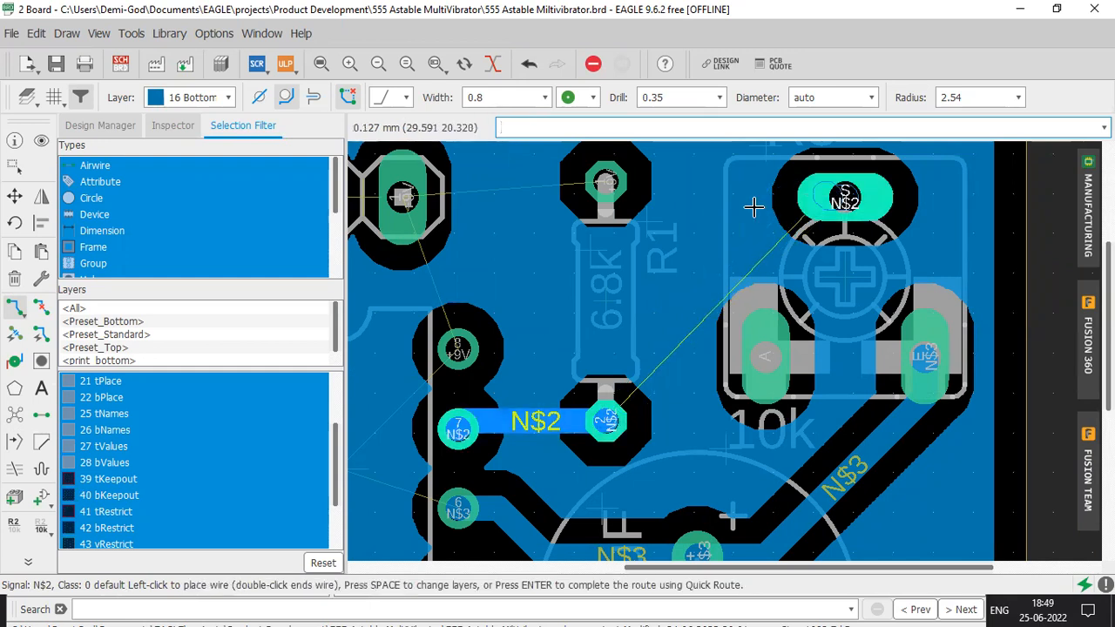
pyautogui.click(601, 334)
pyautogui.click(603, 420)
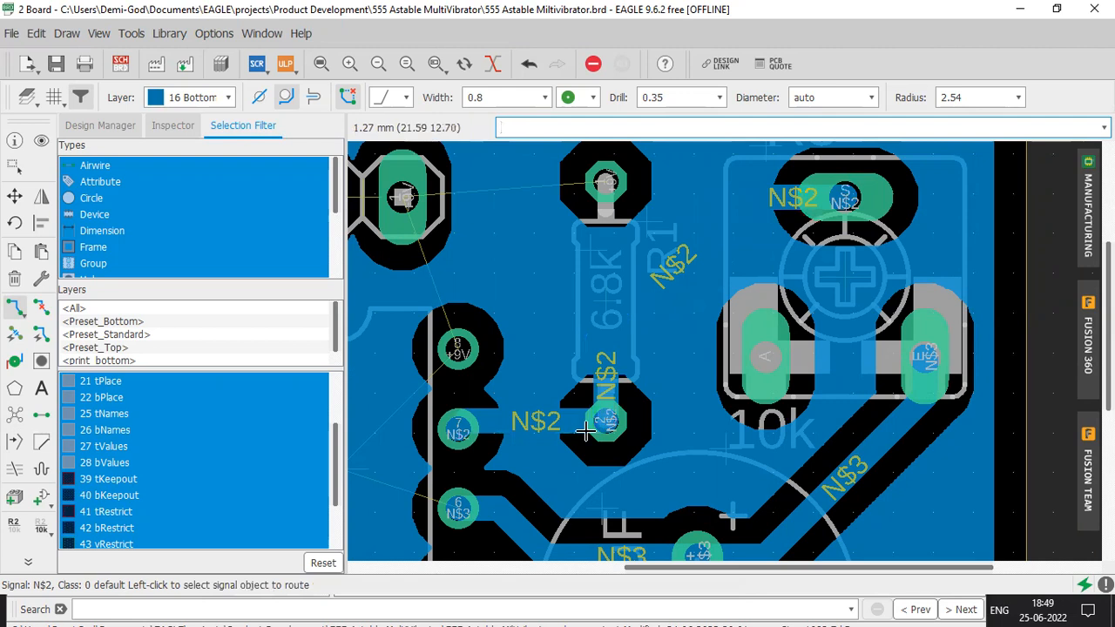
pyautogui.hotkey('ctrl', 'z')
# Route N$2 from R1's lower pad through R1's body to R3's S pad with a 0.8 mm bottom-layer track, and recalculate the GND fill
pyautogui.click(603, 422)
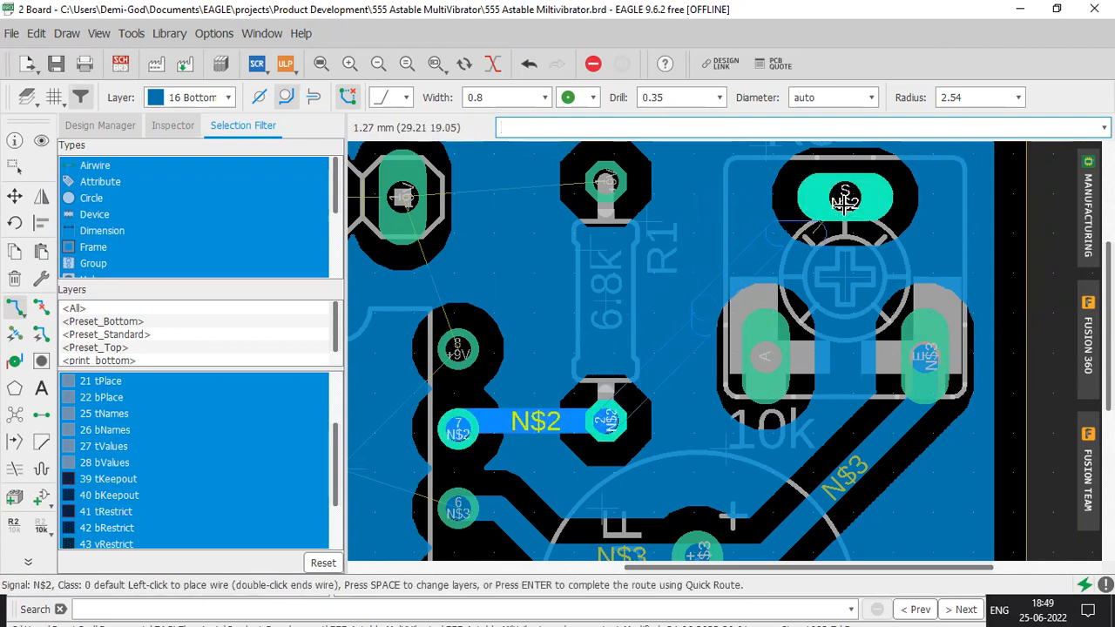
pyautogui.click(613, 306)
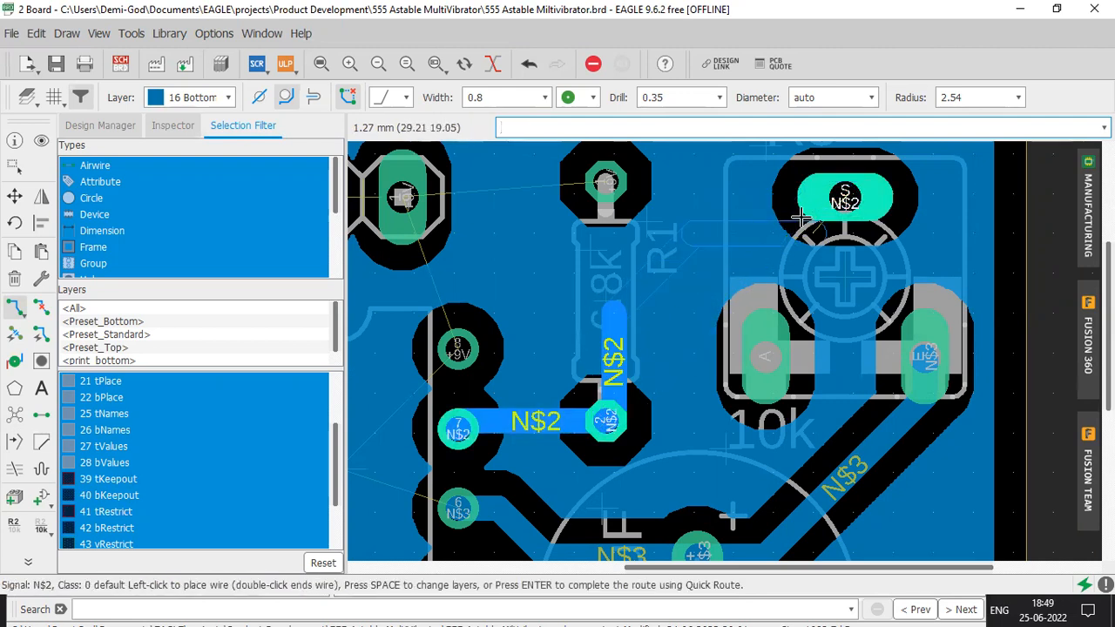
pyautogui.click(822, 203)
pyautogui.click(840, 200)
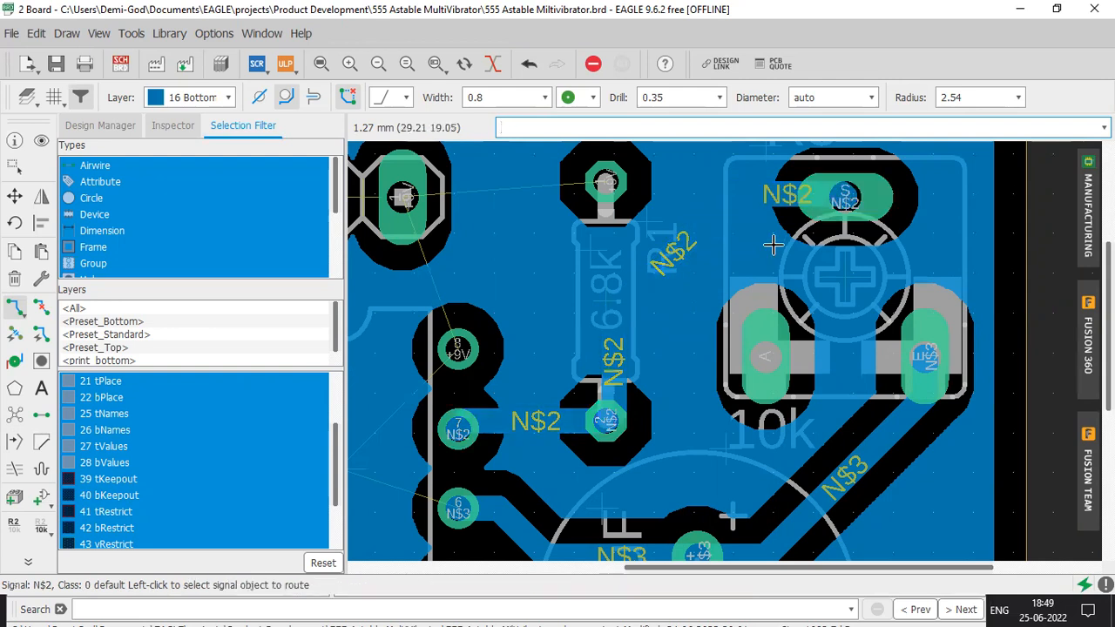
pyautogui.click(17, 417)
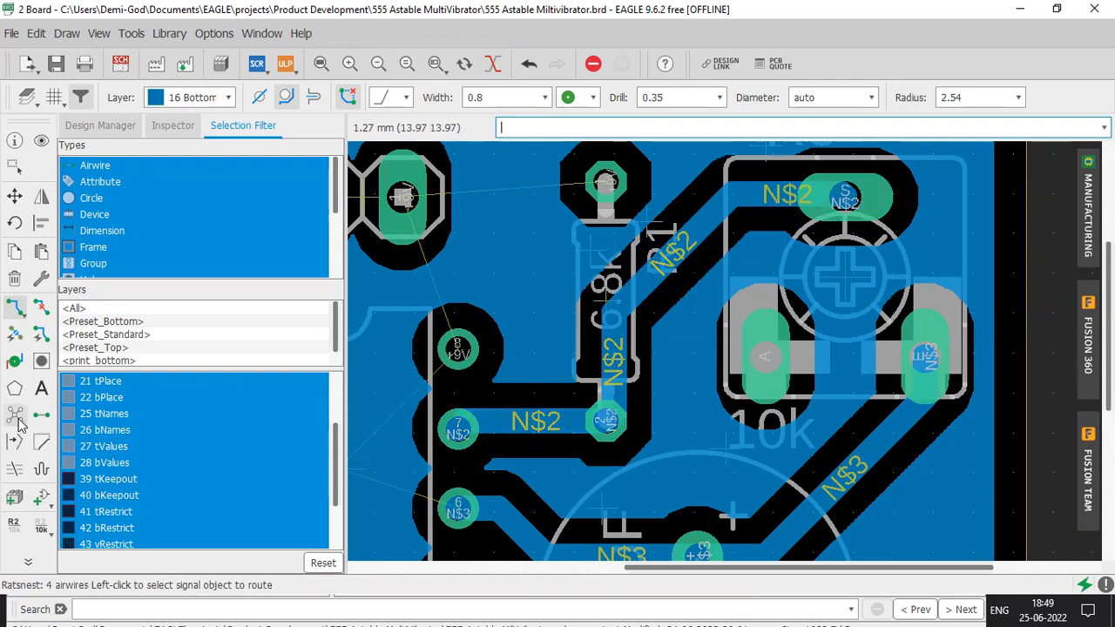
pyautogui.hotkey('alt', 'F2')
pyautogui.click(21, 420)
# Set the routing layer to 16 Bottom and route +9V from R1's upper pad to PWR_CONN's +9V pad with a 0.8 mm track
pyautogui.scroll(2, 729, 339)
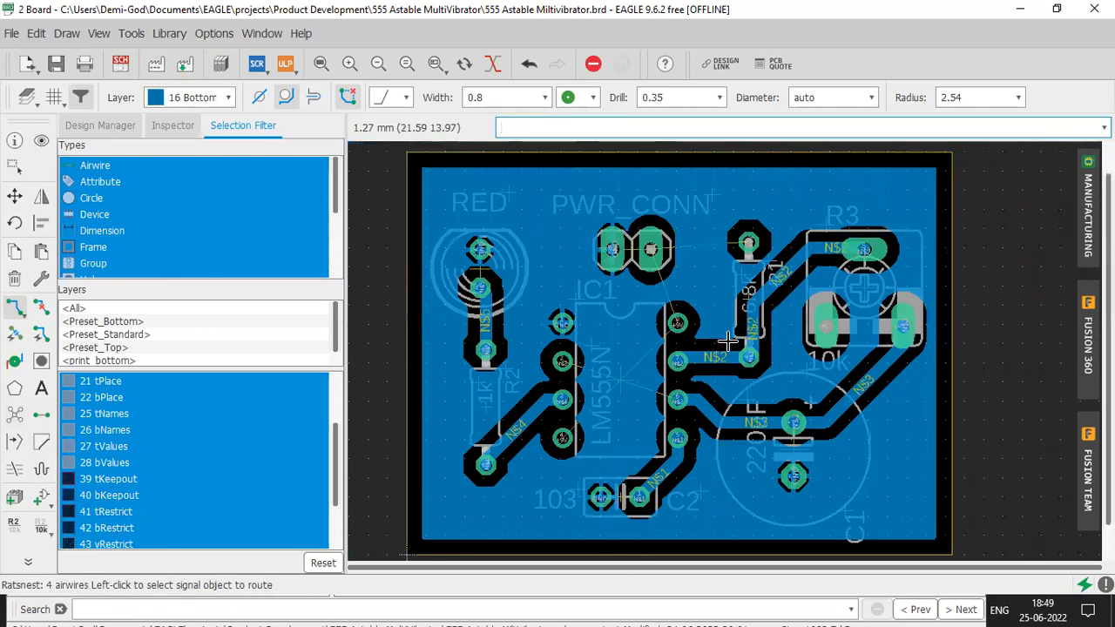
pyautogui.scroll(2, 753, 433)
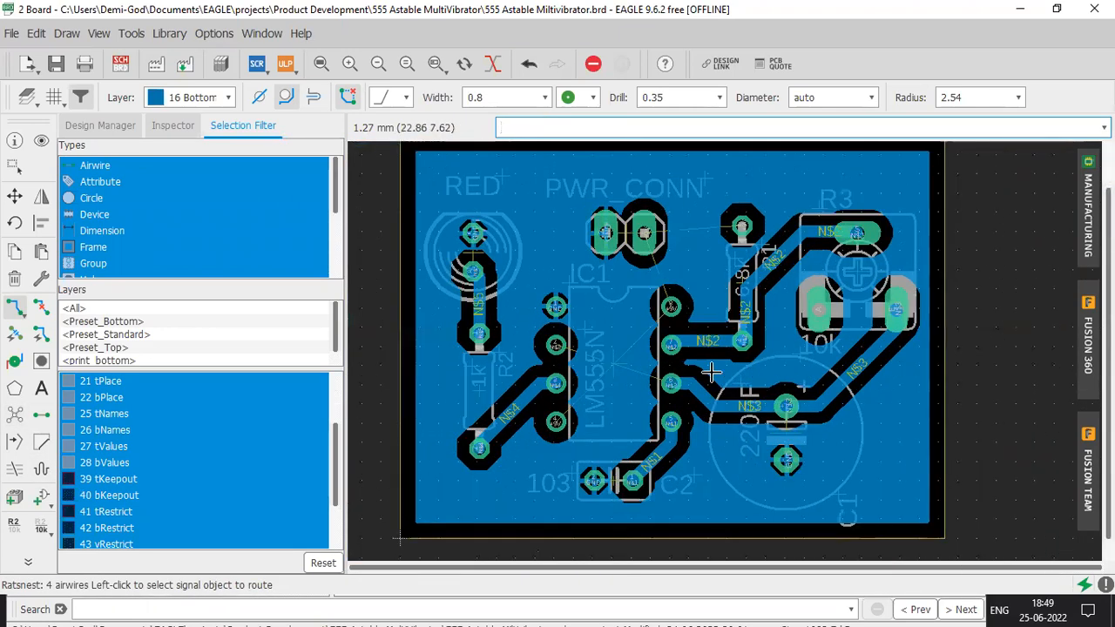
pyautogui.click(627, 195)
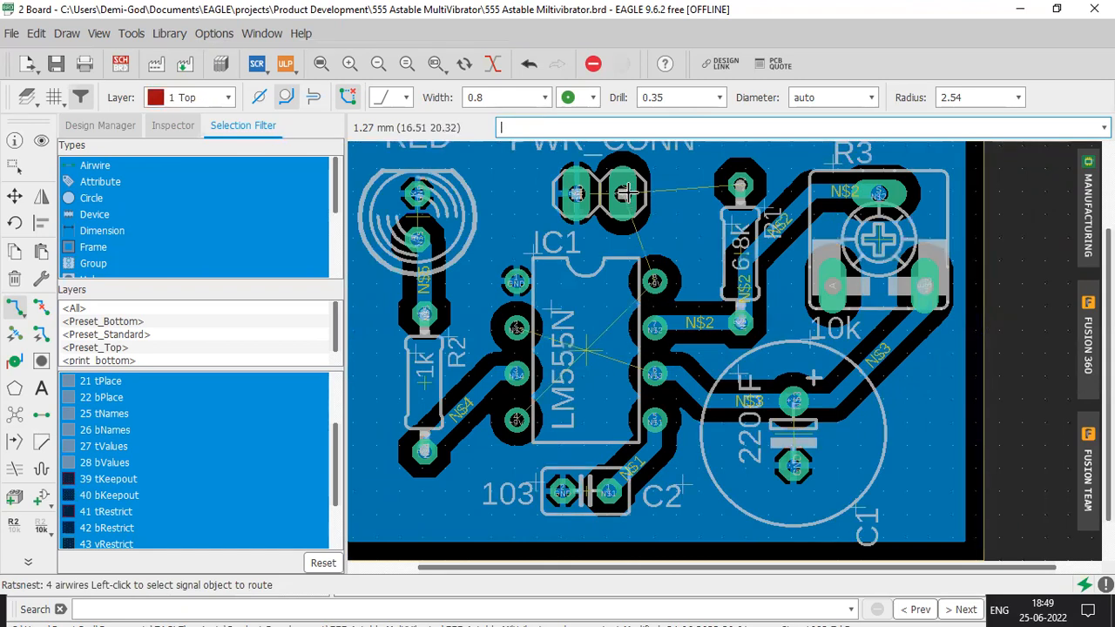
pyautogui.press('Escape')
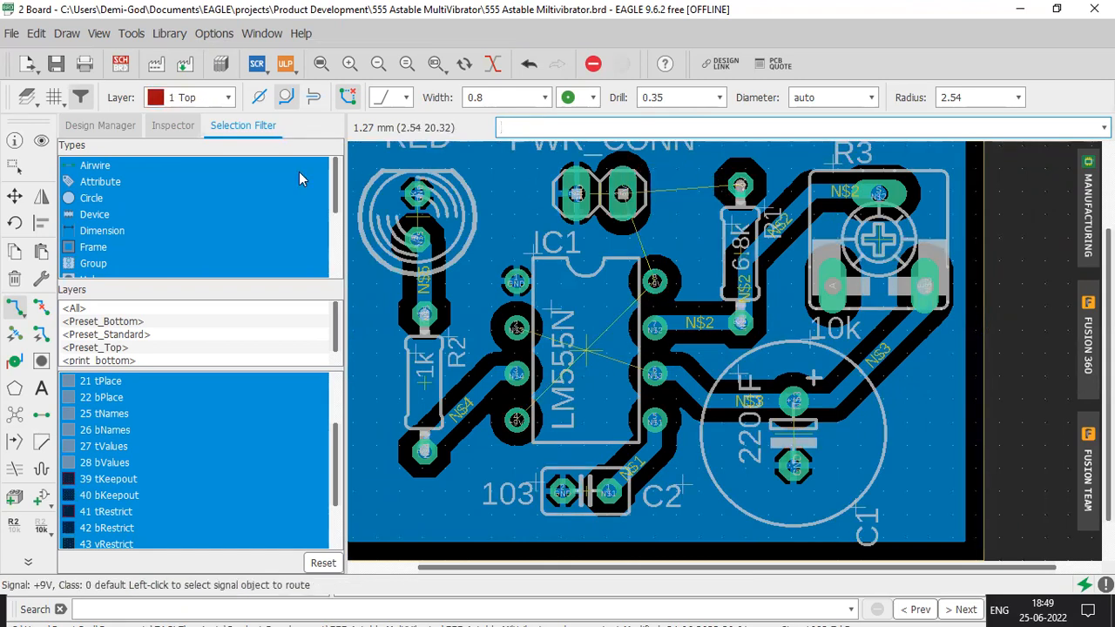
pyautogui.click(202, 97)
pyautogui.click(200, 136)
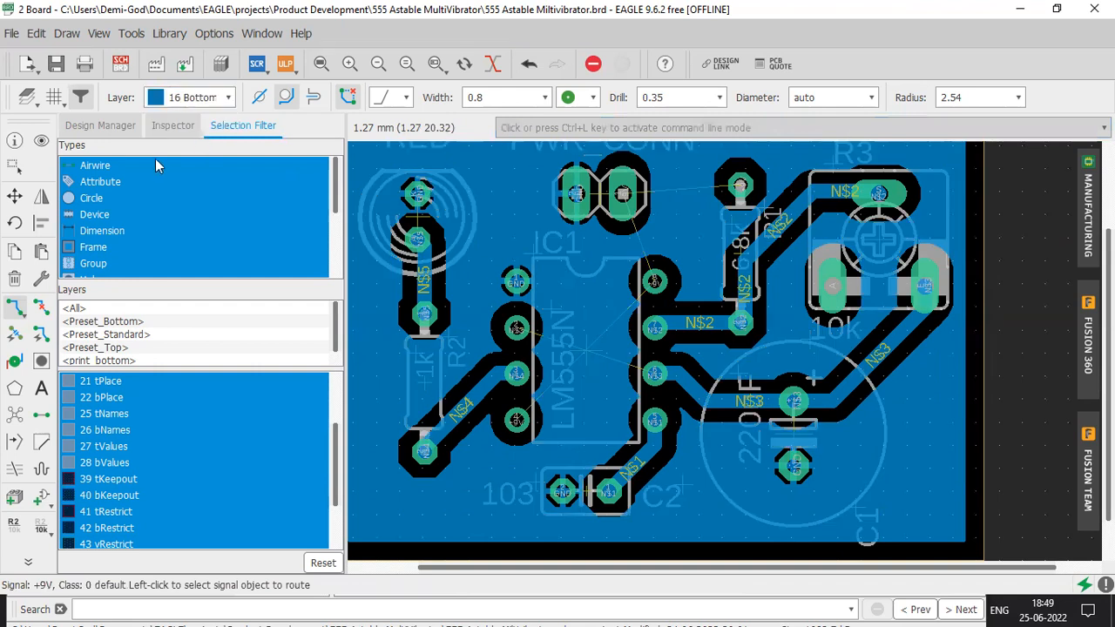
pyautogui.click(732, 181)
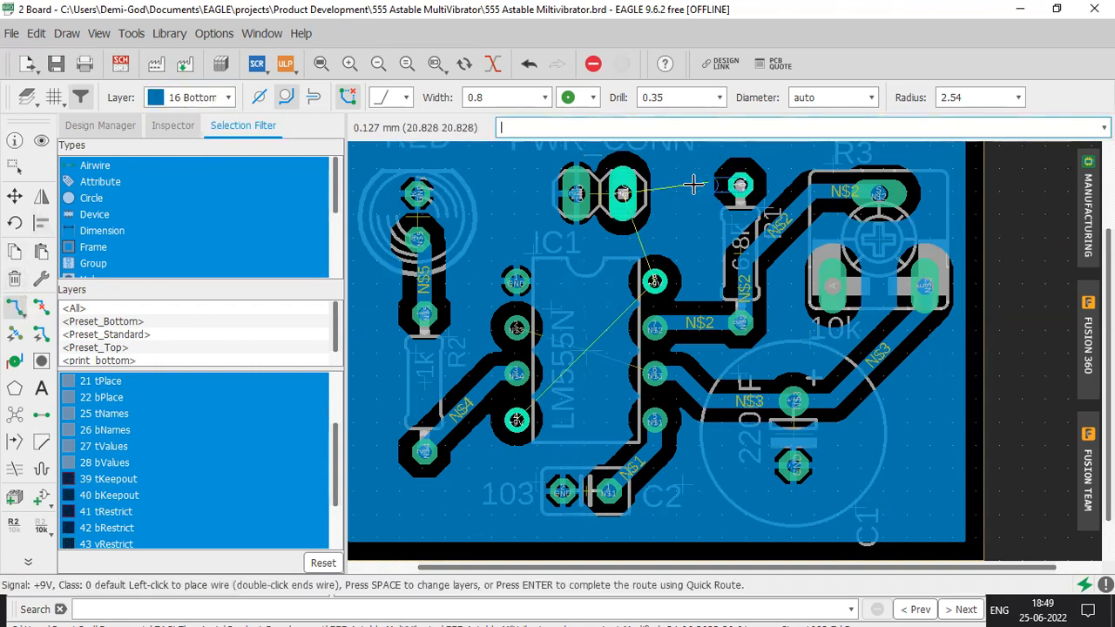
pyautogui.click(622, 194)
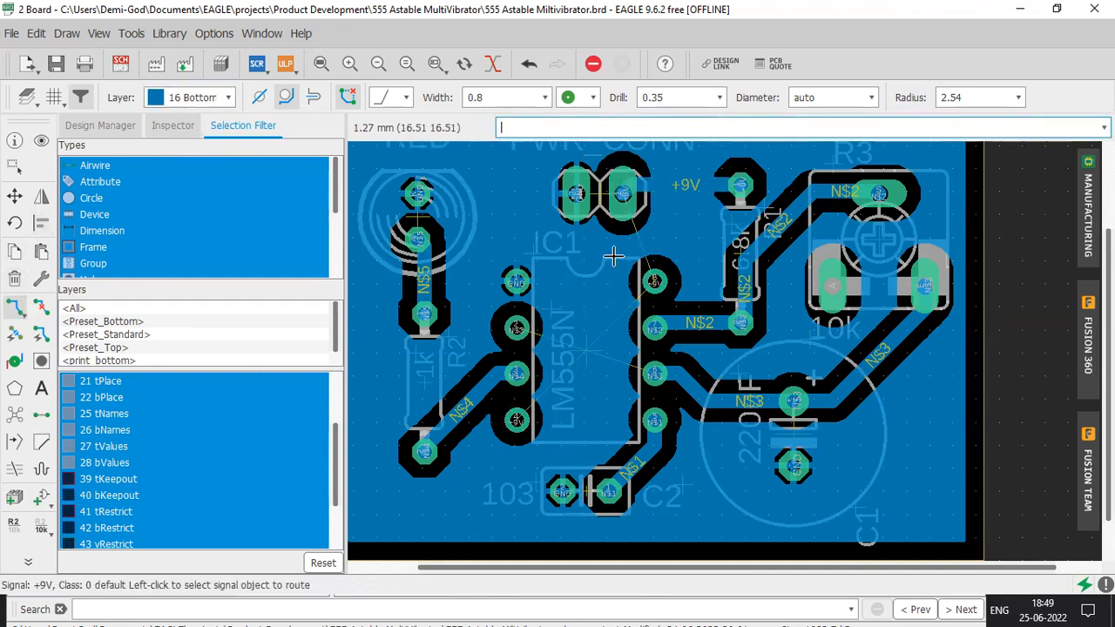
# Route +9V from PWR_CONN's +9V pad to IC1 pin 8 with a 0.8 mm bottom-layer track, and recalculate the GND fill
pyautogui.click(14, 414)
pyautogui.scroll(4, 622, 194)
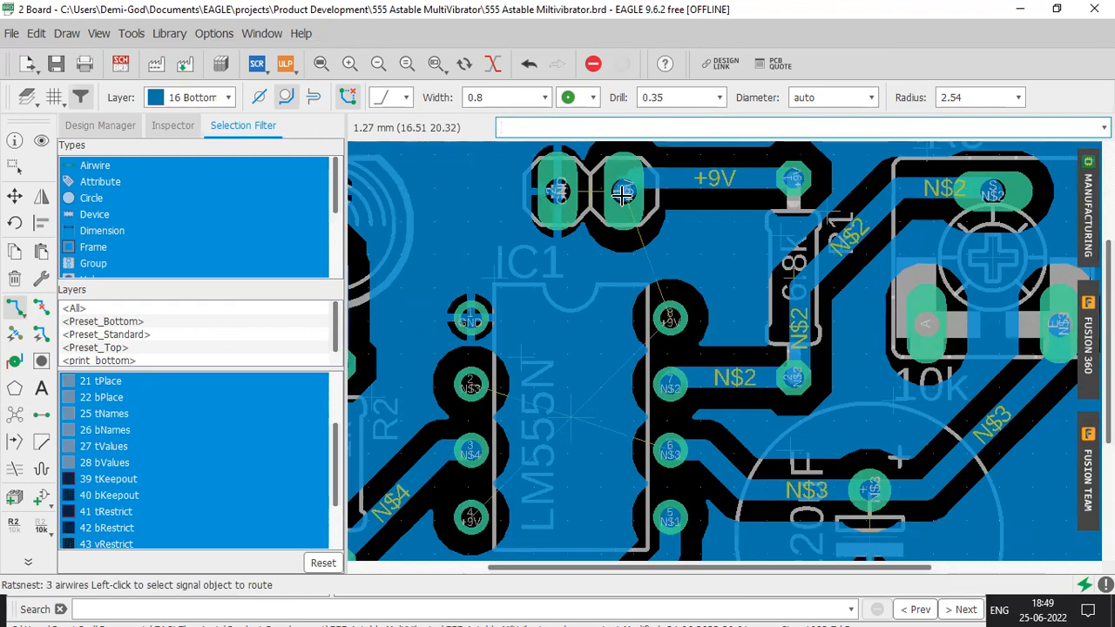
pyautogui.click(622, 193)
pyautogui.click(689, 369)
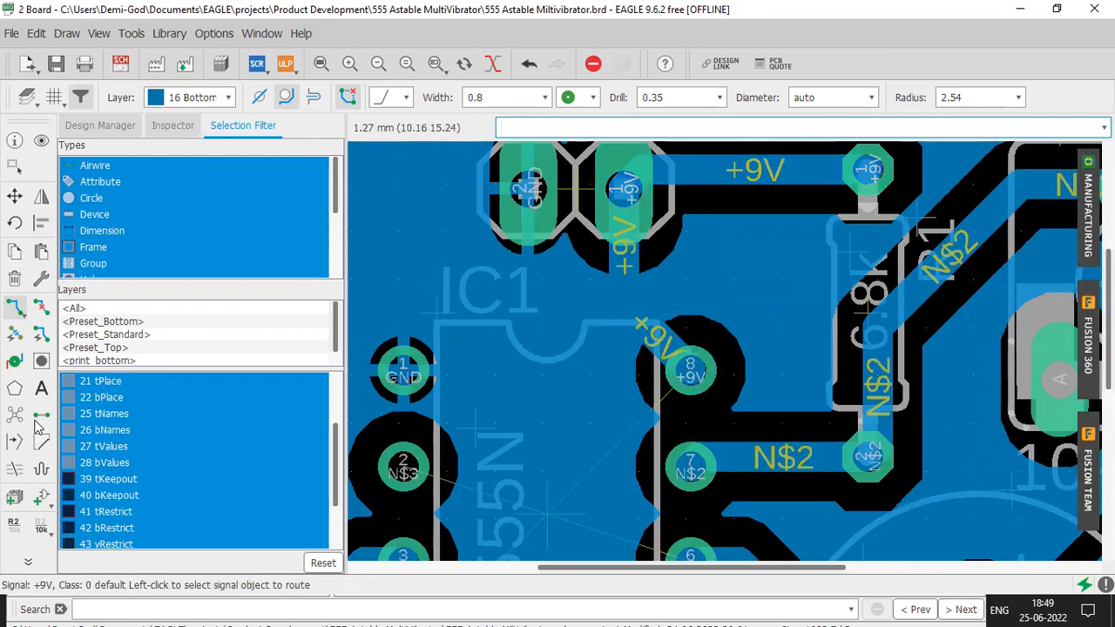
pyautogui.click(14, 414)
pyautogui.scroll(-1, 645, 321)
pyautogui.scroll(-4, 645, 321)
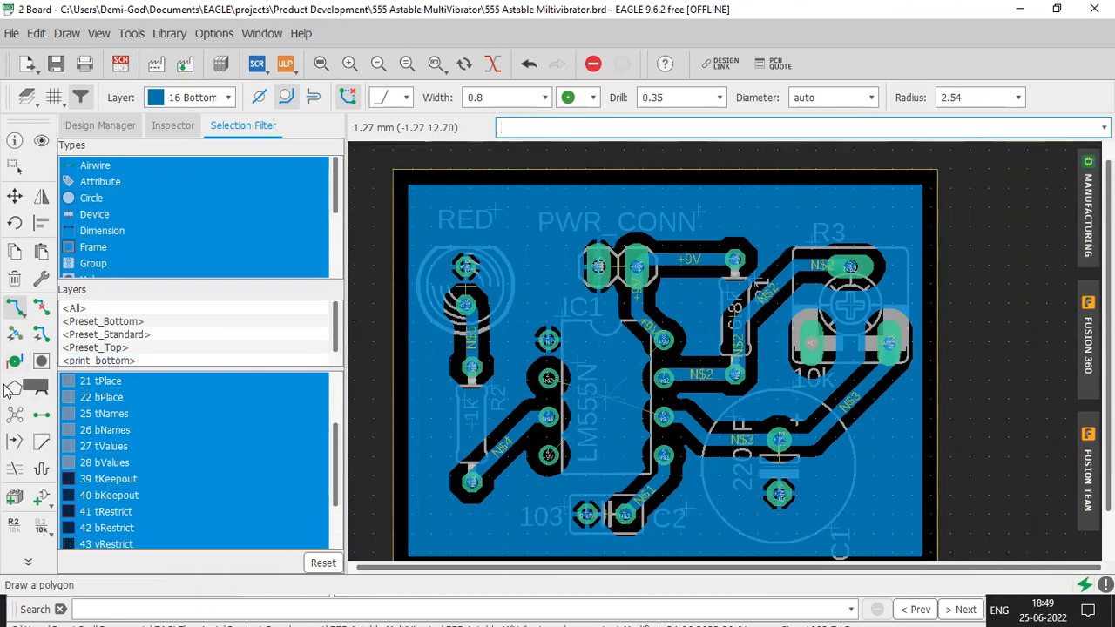
pyautogui.click(13, 422)
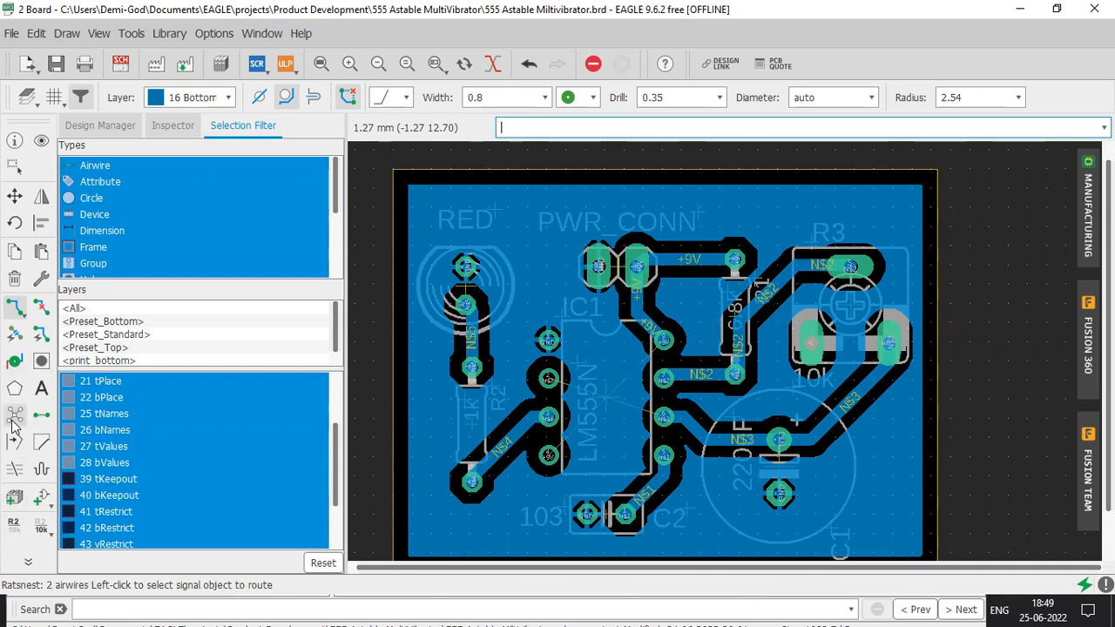
# Set the autorouter effort to Low with the top layer at N/A and bottom at Auto, and generate the routing variants
pyautogui.scroll(3, 613, 409)
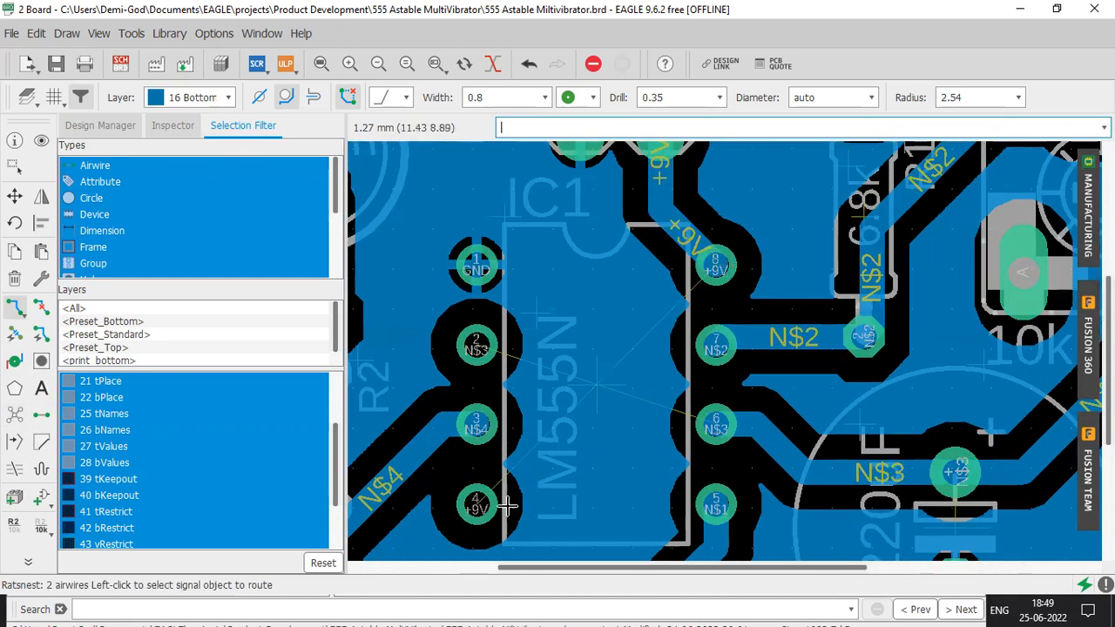
pyautogui.scroll(-3, 710, 427)
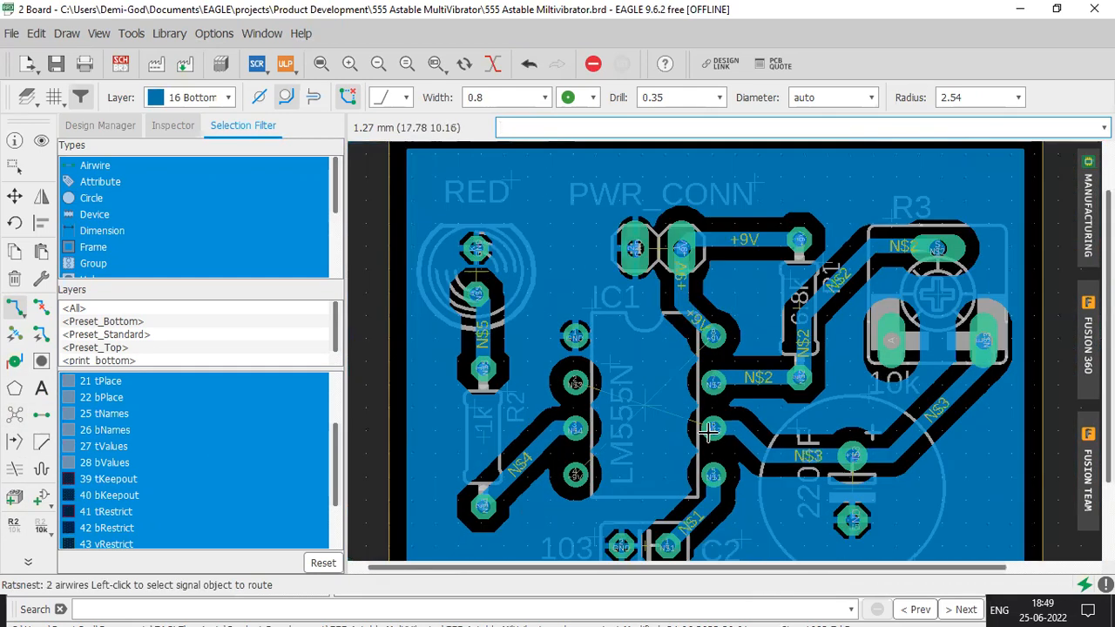
pyautogui.scroll(-3, 710, 429)
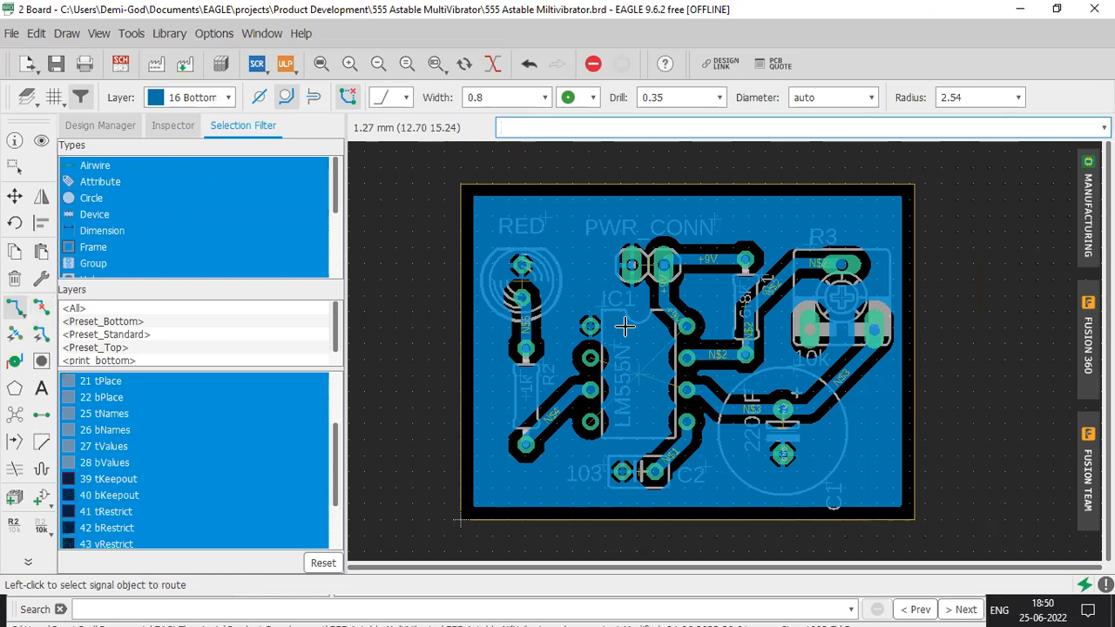
pyautogui.click(41, 334)
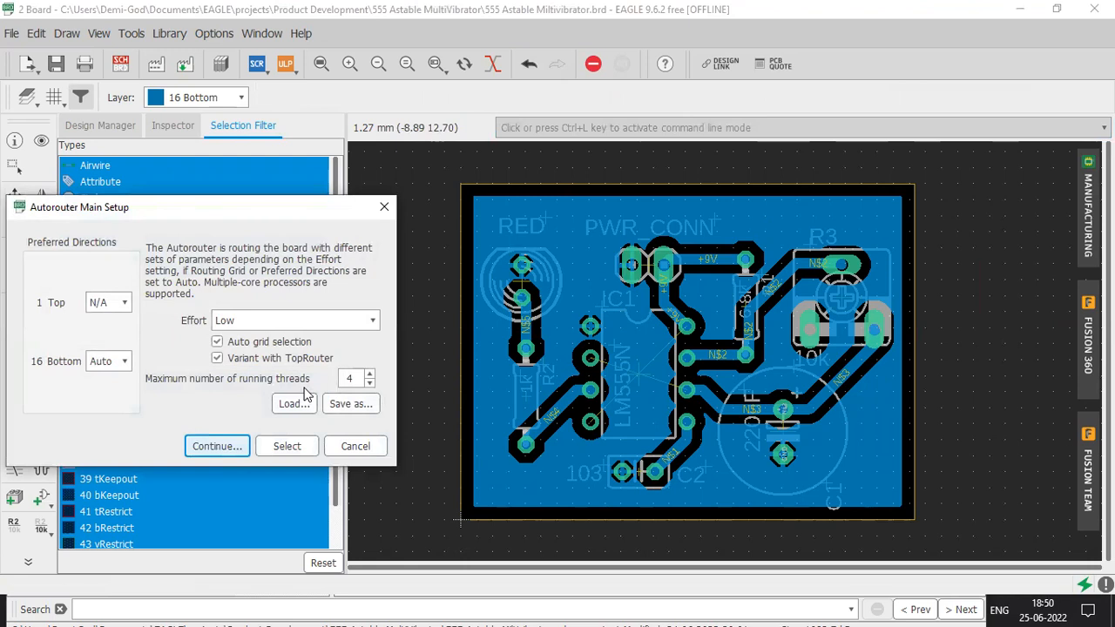
pyautogui.click(322, 323)
pyautogui.click(317, 346)
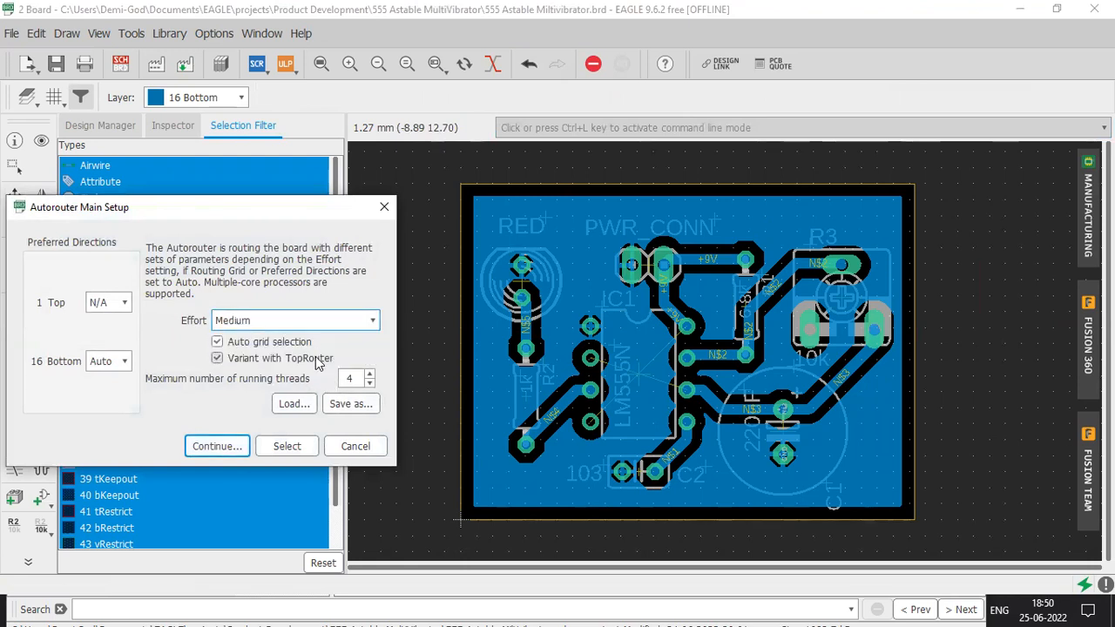
pyautogui.click(307, 323)
pyautogui.click(299, 352)
pyautogui.click(305, 323)
pyautogui.click(300, 333)
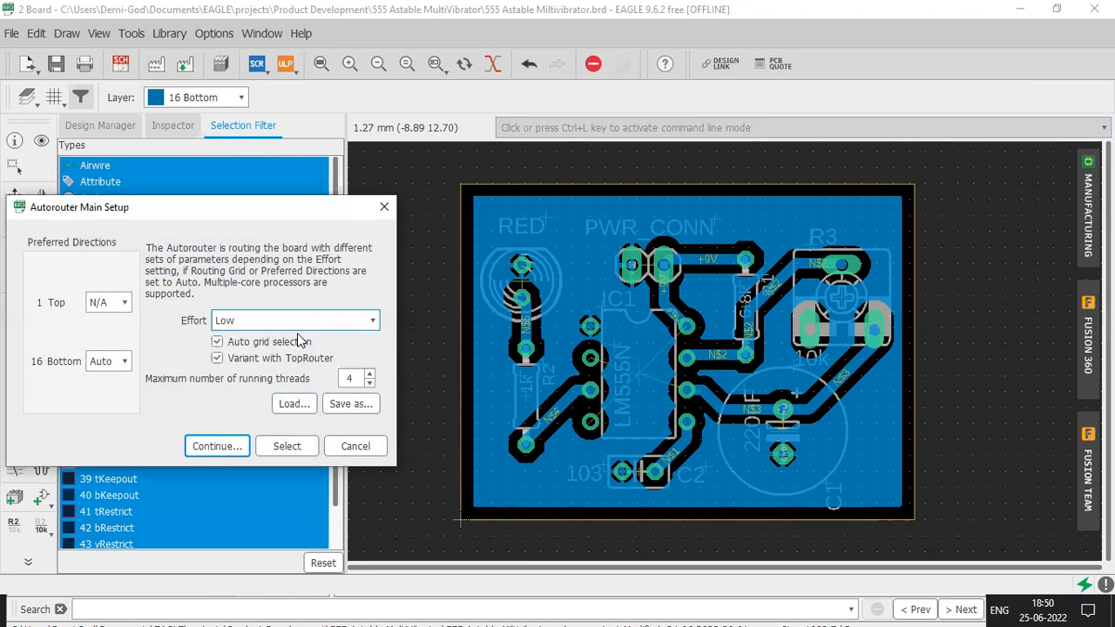
pyautogui.click(217, 446)
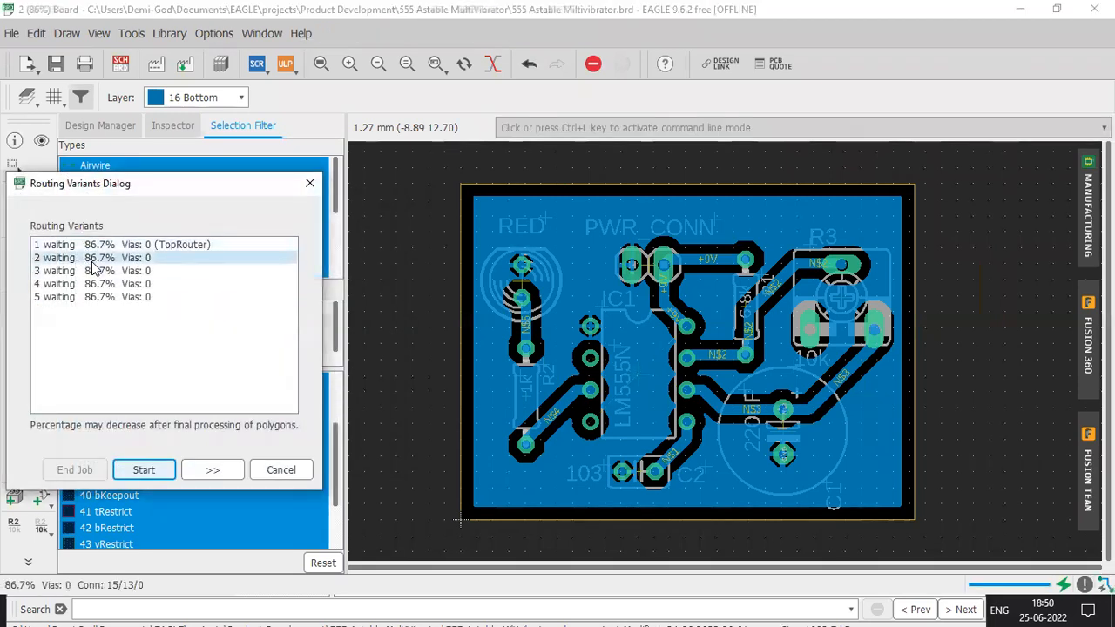
# Look through the five waiting routing variants, ending on variant 1 (TopRouter)
pyautogui.click(91, 260)
pyautogui.click(93, 272)
pyautogui.click(94, 285)
pyautogui.click(96, 297)
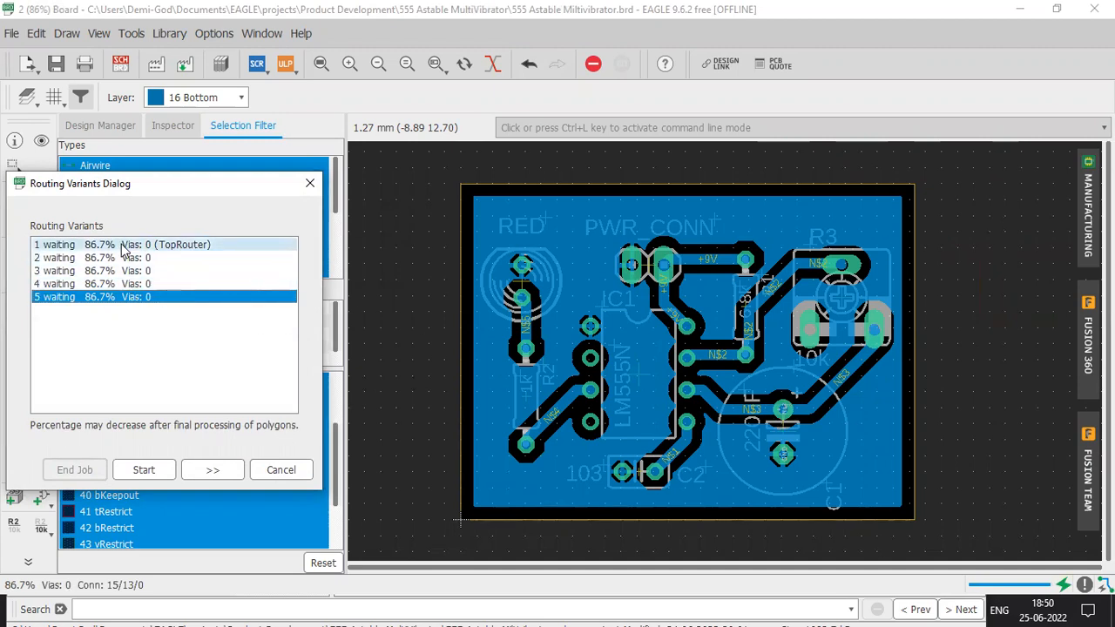
pyautogui.click(174, 247)
pyautogui.click(203, 259)
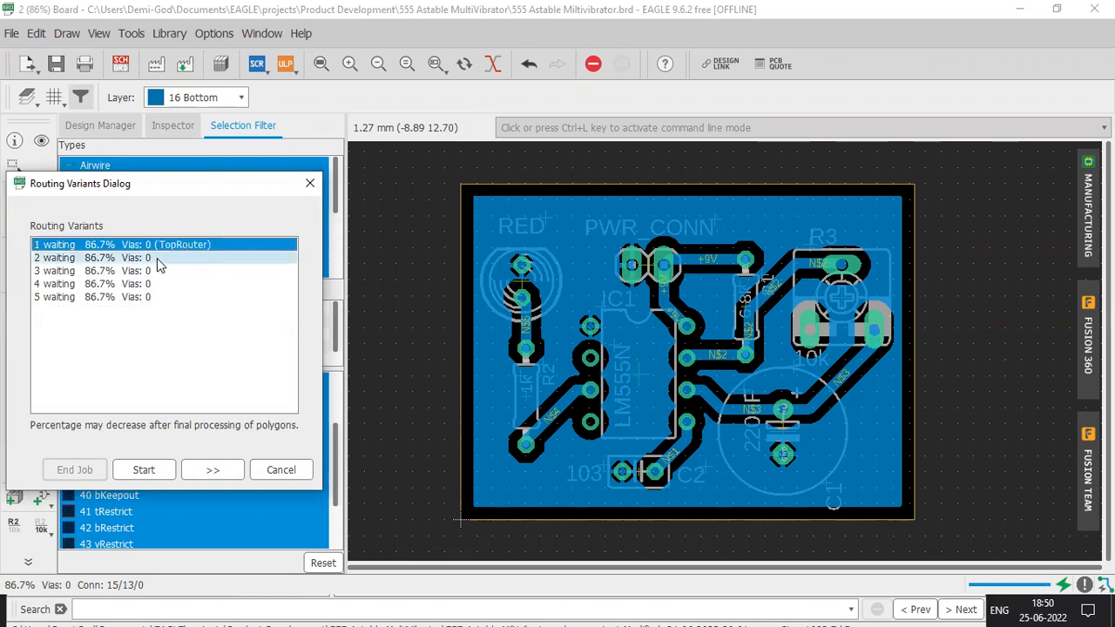
pyautogui.click(149, 283)
pyautogui.click(150, 271)
pyautogui.click(151, 258)
pyautogui.click(150, 296)
pyautogui.click(152, 284)
pyautogui.click(154, 260)
pyautogui.click(152, 281)
pyautogui.click(162, 259)
pyautogui.click(171, 247)
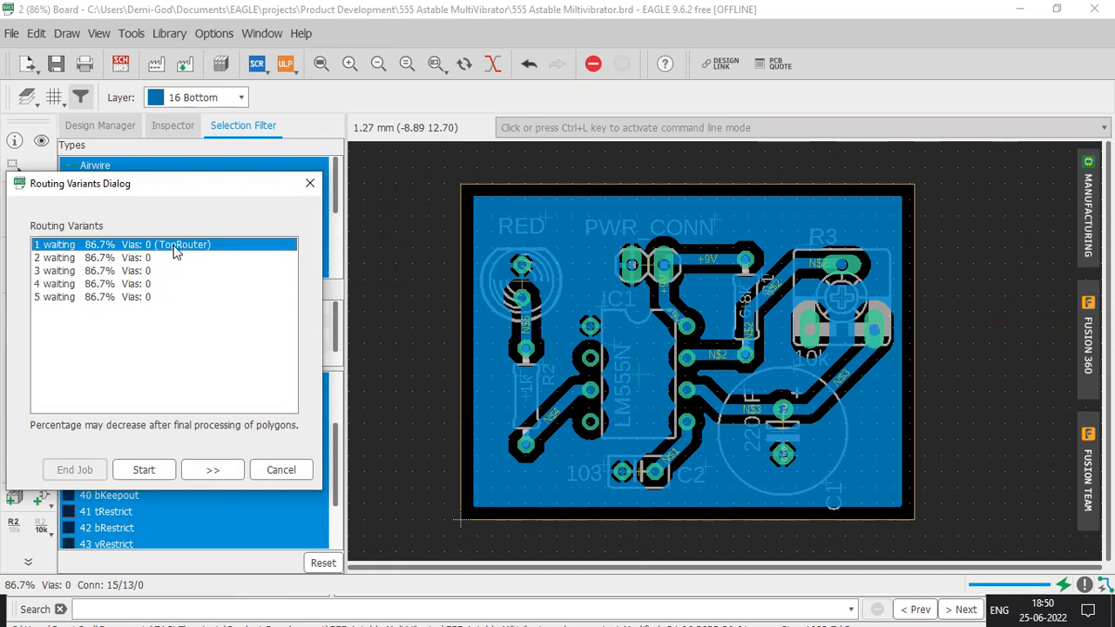
# Run the autorouter, end the job with the TopRouter variant, and recalculate the ratsnest and GND fill
pyautogui.click(157, 472)
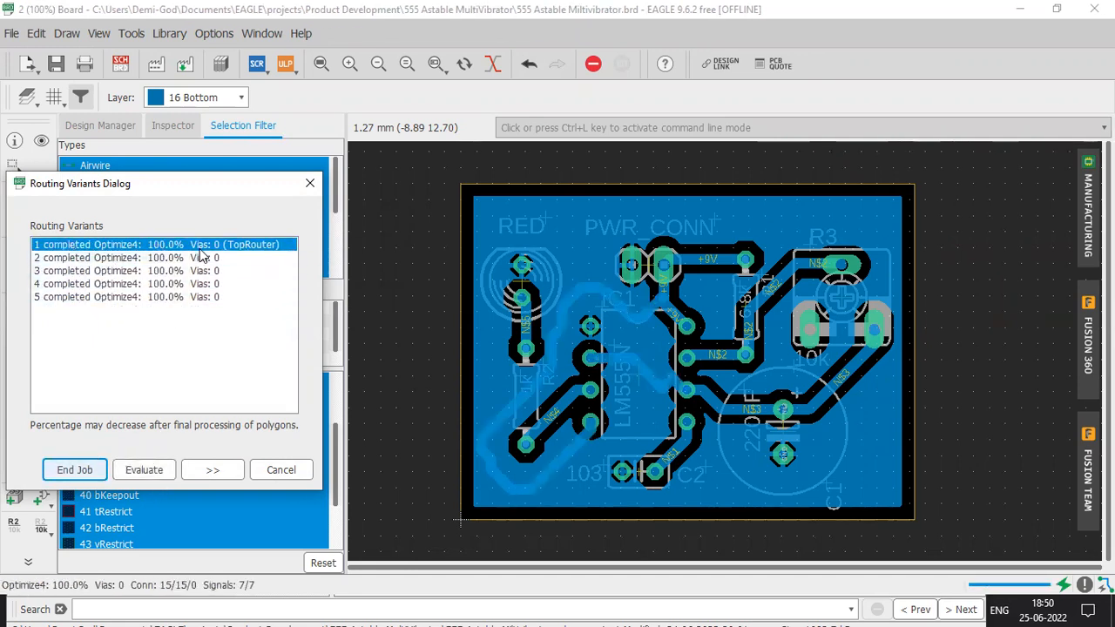
pyautogui.click(89, 479)
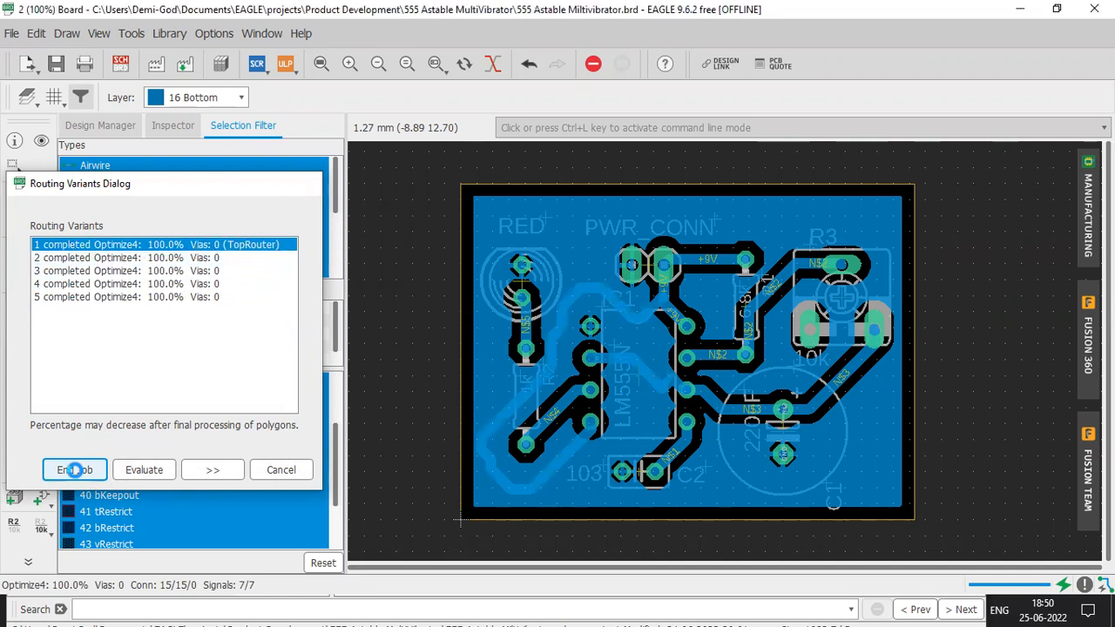
pyautogui.click(17, 419)
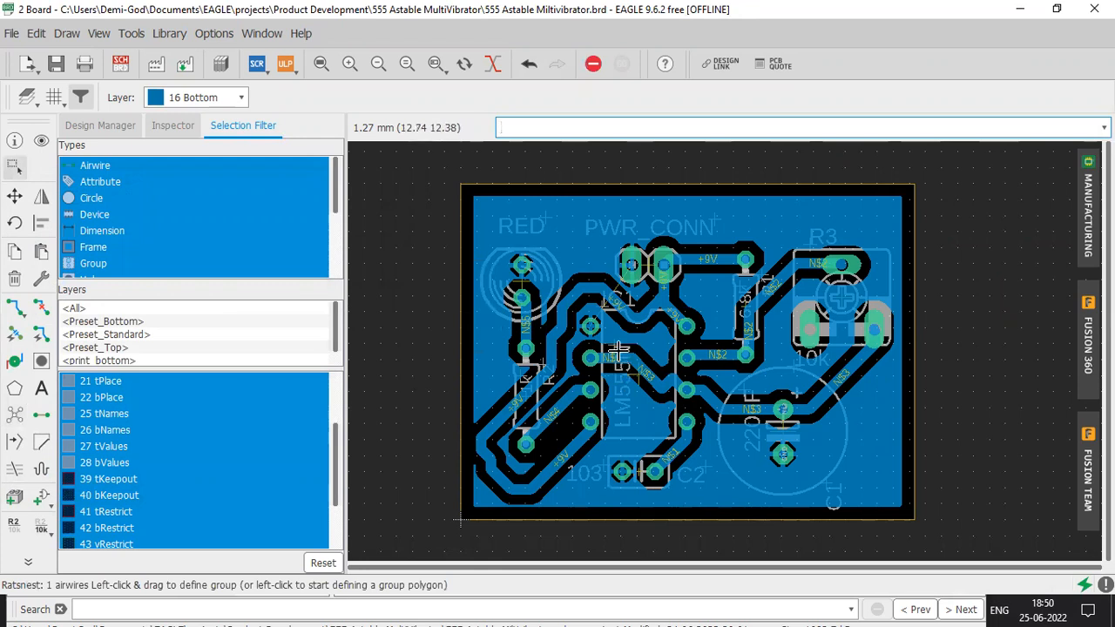
# Examine the autorouted tracks around IC1, undo the autorouting, and recalculate the ratsnest
pyautogui.scroll(3, 622, 366)
pyautogui.scroll(2, 548, 310)
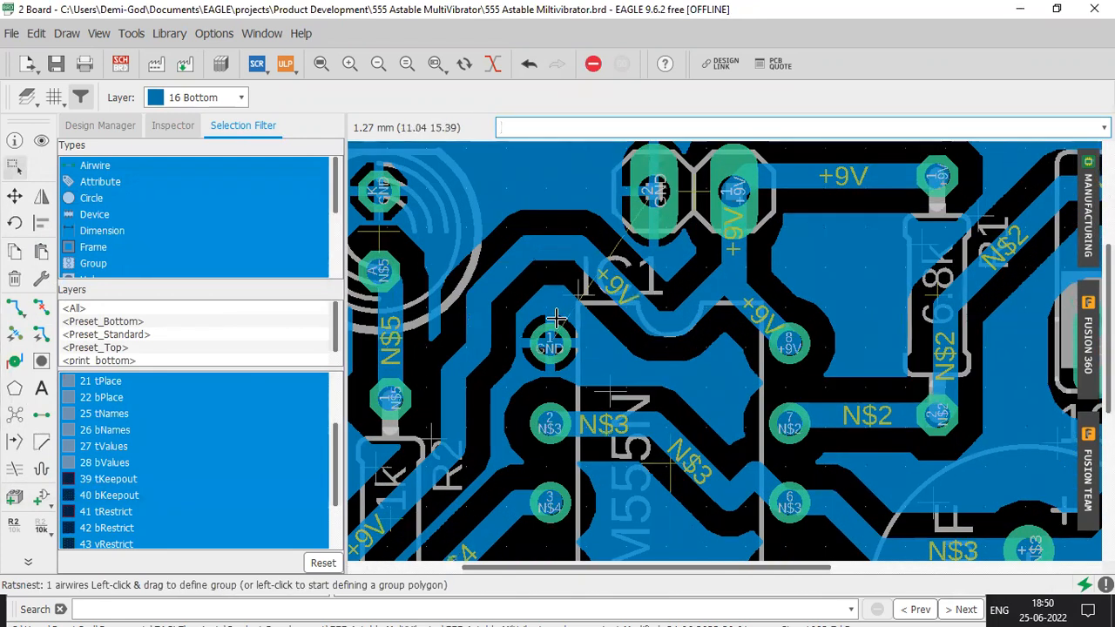
pyautogui.scroll(-4, 665, 404)
pyautogui.hotkey('ctrl', 'z')
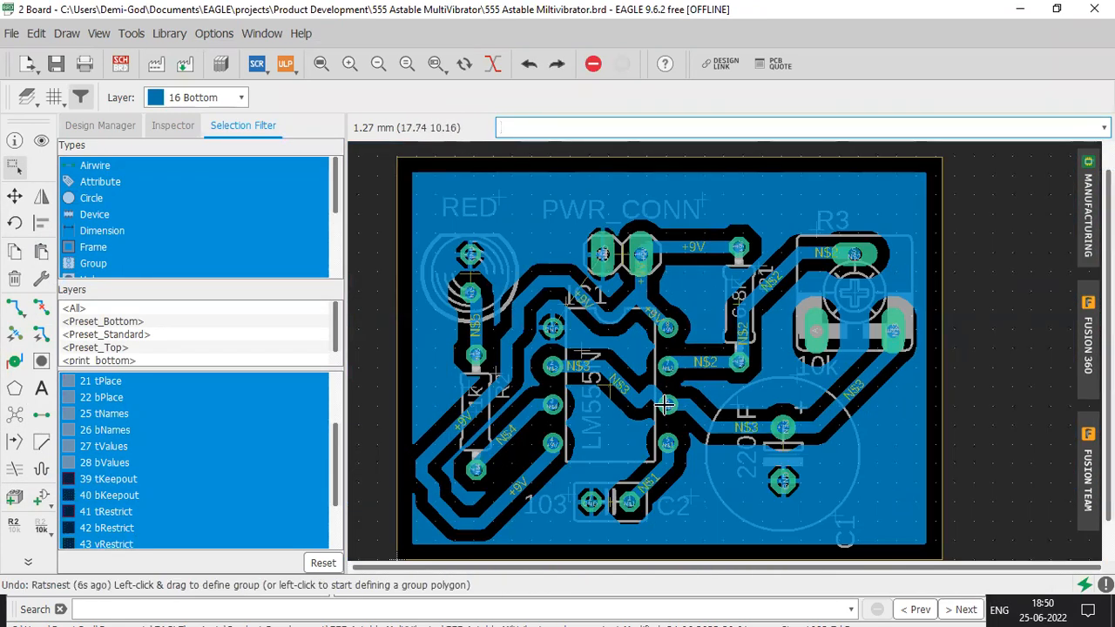
pyautogui.click(14, 414)
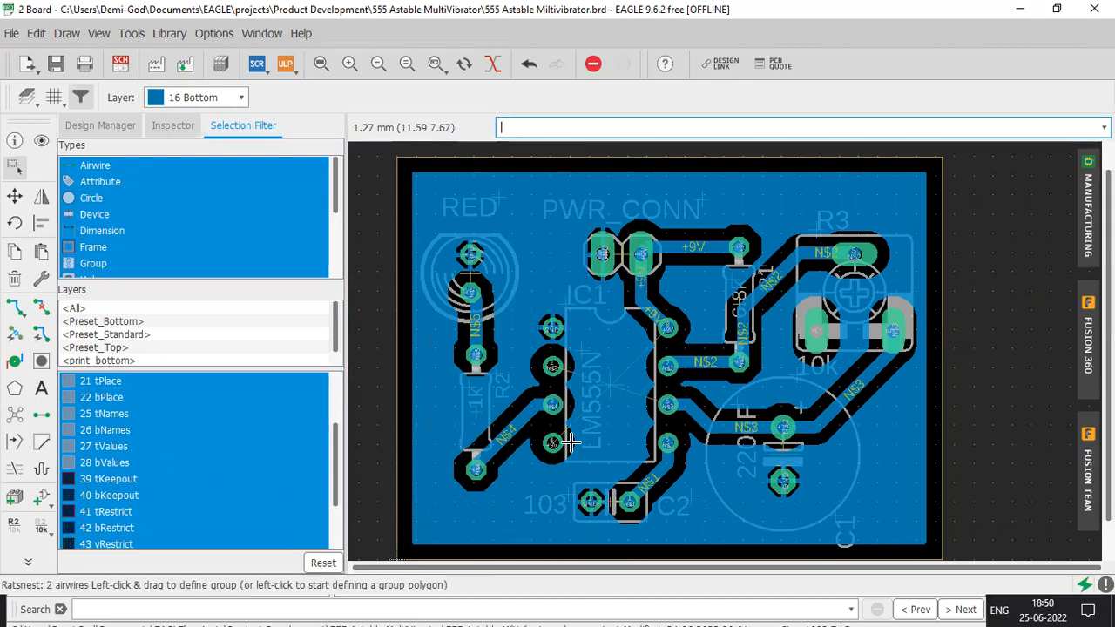
pyautogui.click(14, 419)
pyautogui.moveTo(58, 571); pyautogui.dragTo(127, 624)
pyautogui.hotkey('ctrl', 'z')
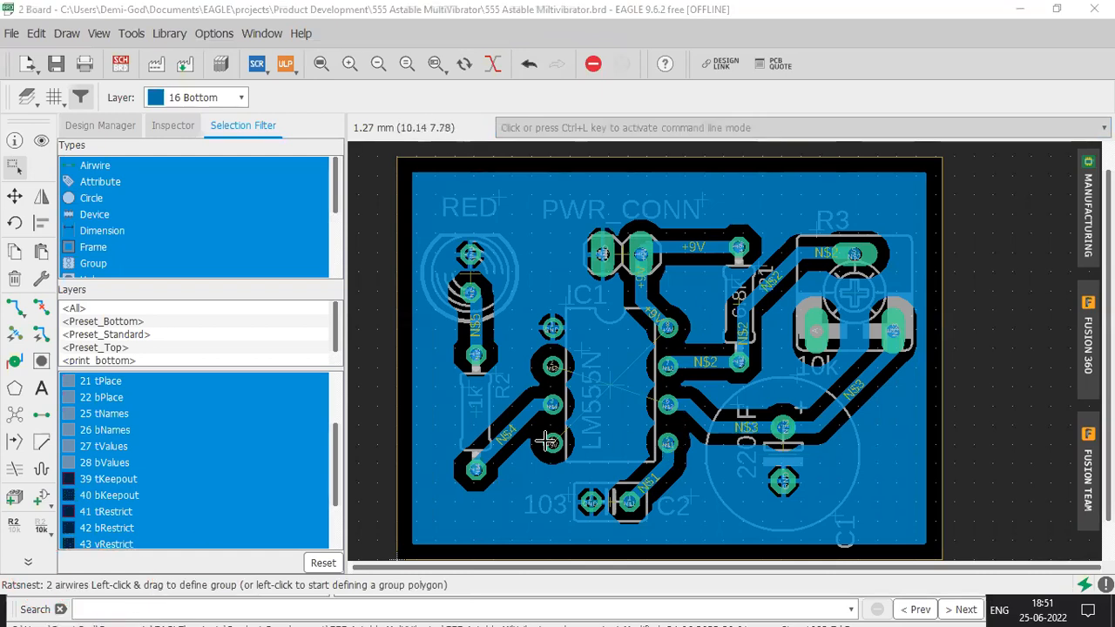
pyautogui.scroll(1, 552, 432)
pyautogui.click(14, 306)
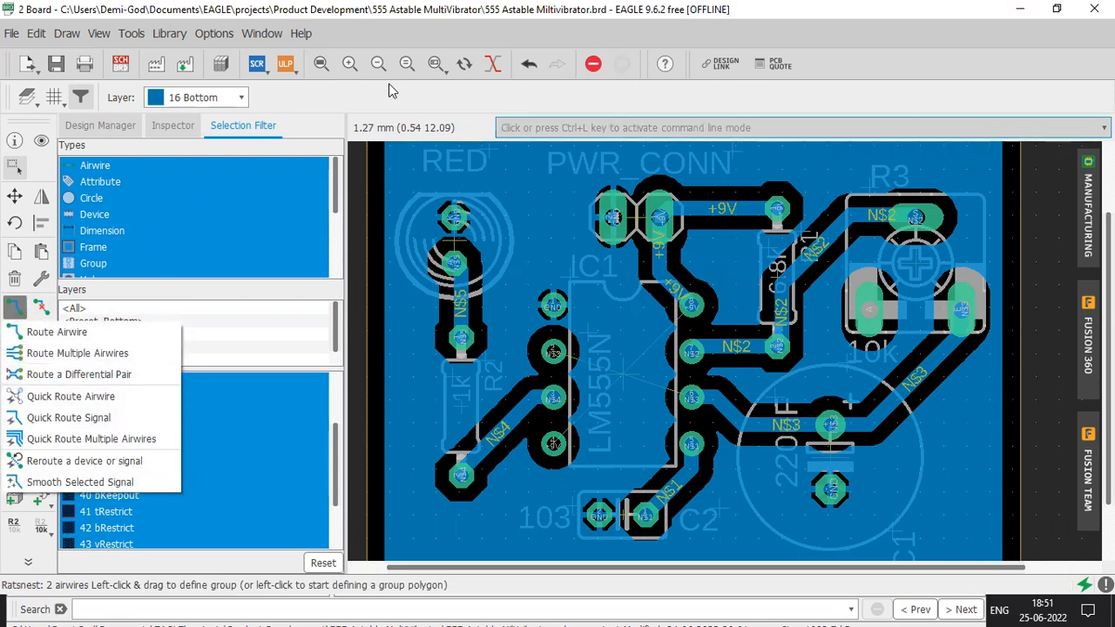
pyautogui.click(685, 308)
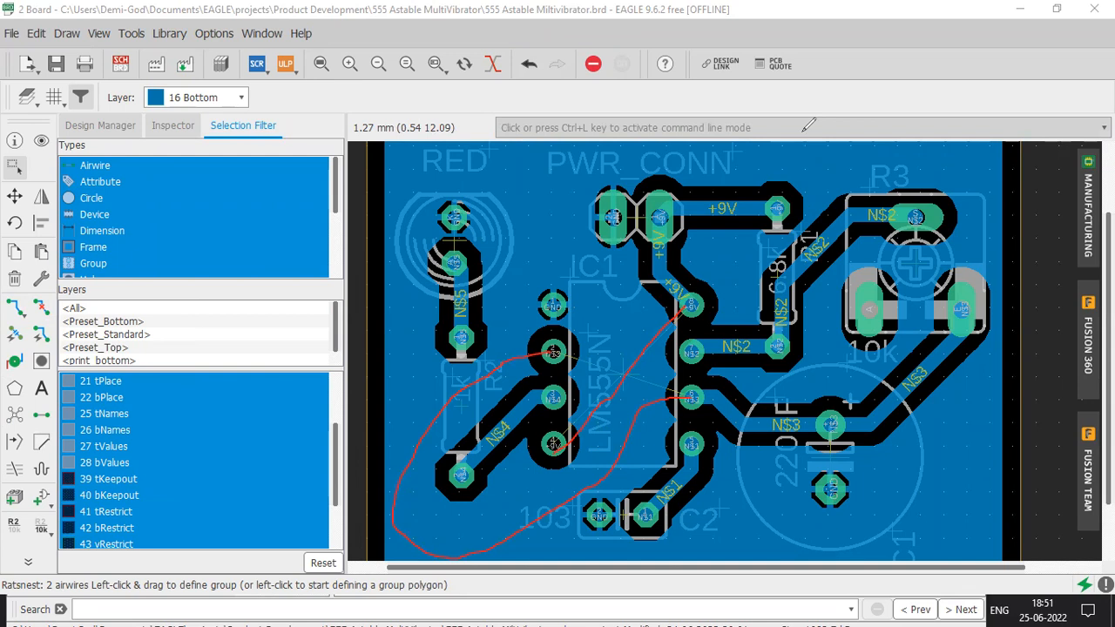
pyautogui.scroll(-2, 705, 299)
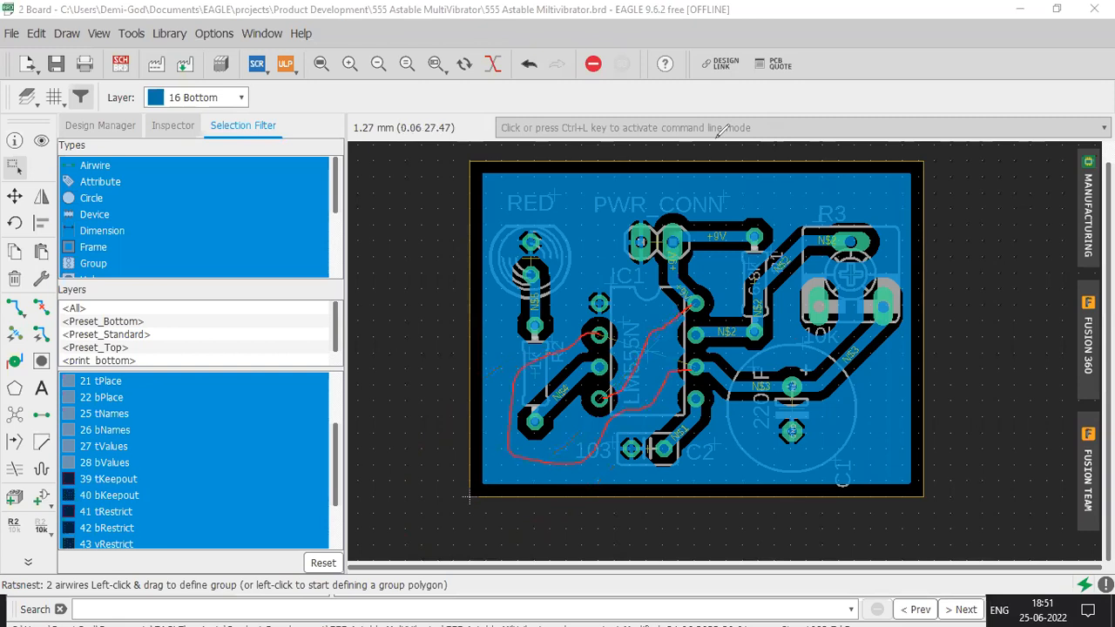
# Try a diagonal 0.8 mm bottom-layer +9V track from IC1 pin 8 to pin 4, rip it up, and recalculate the ratsnest
pyautogui.click(14, 333)
pyautogui.moveTo(23, 315)
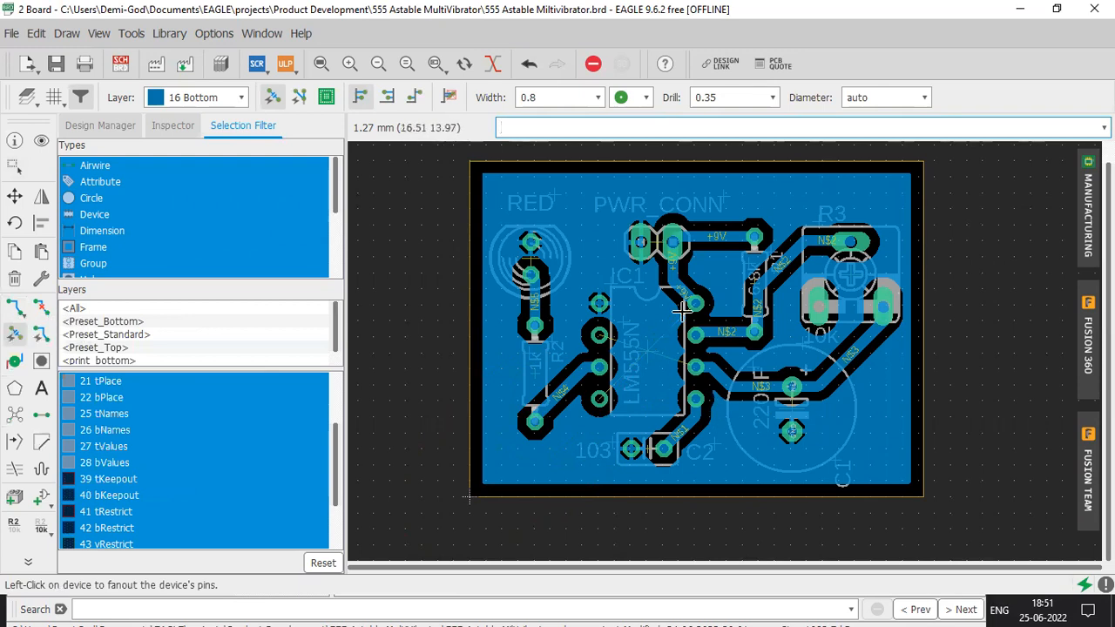
pyautogui.click(14, 307)
pyautogui.click(688, 306)
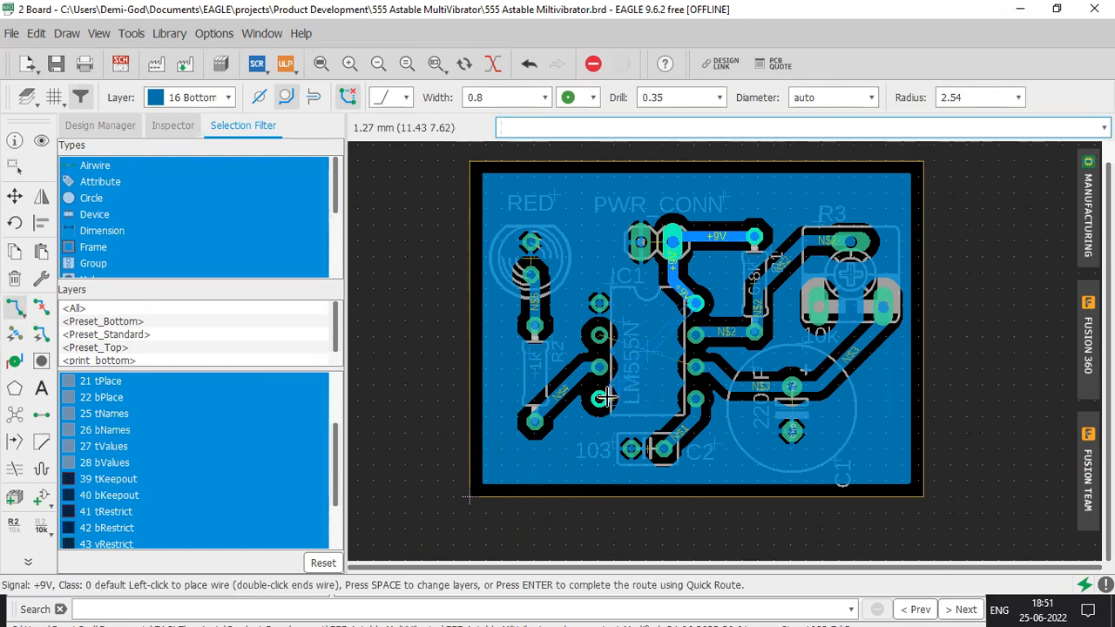
pyautogui.scroll(5, 601, 398)
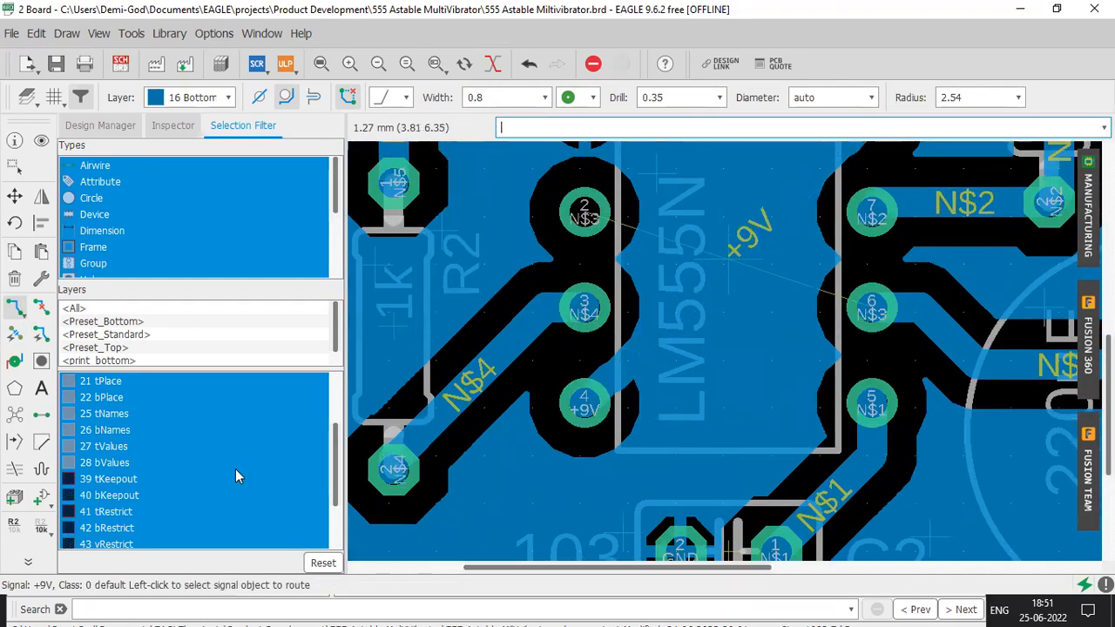
pyautogui.click(14, 414)
pyautogui.scroll(-2, 642, 340)
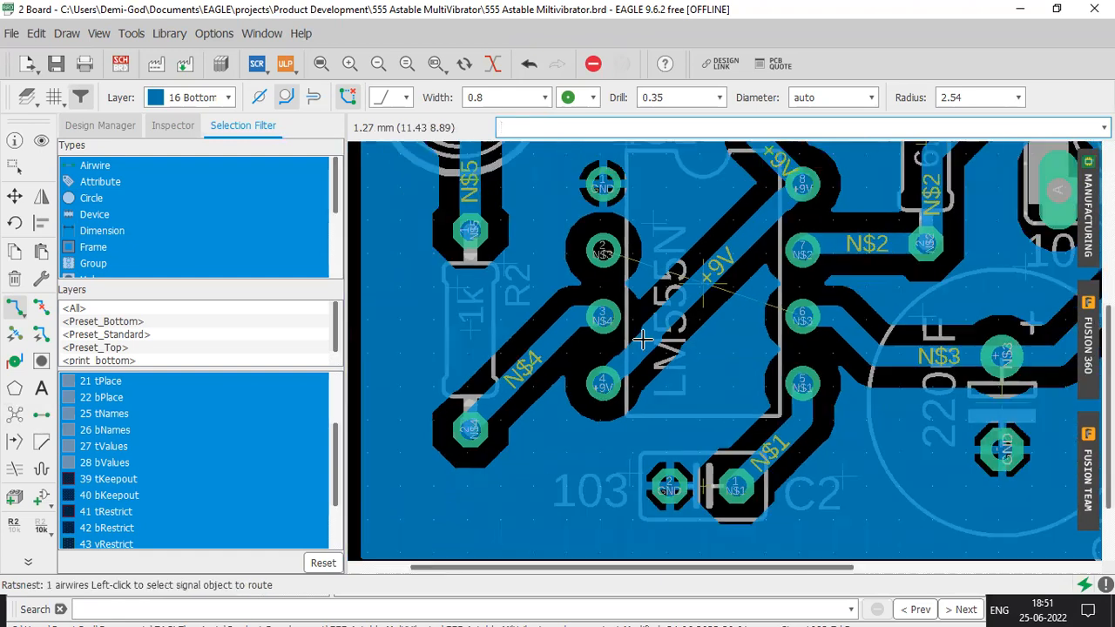
pyautogui.scroll(-2, 642, 340)
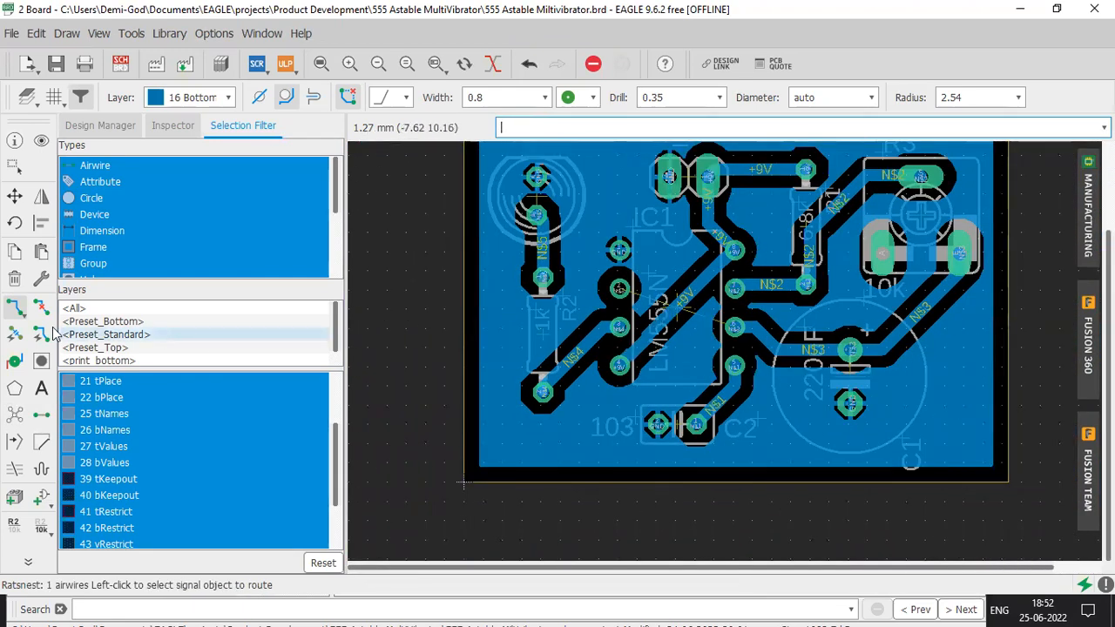
pyautogui.click(41, 307)
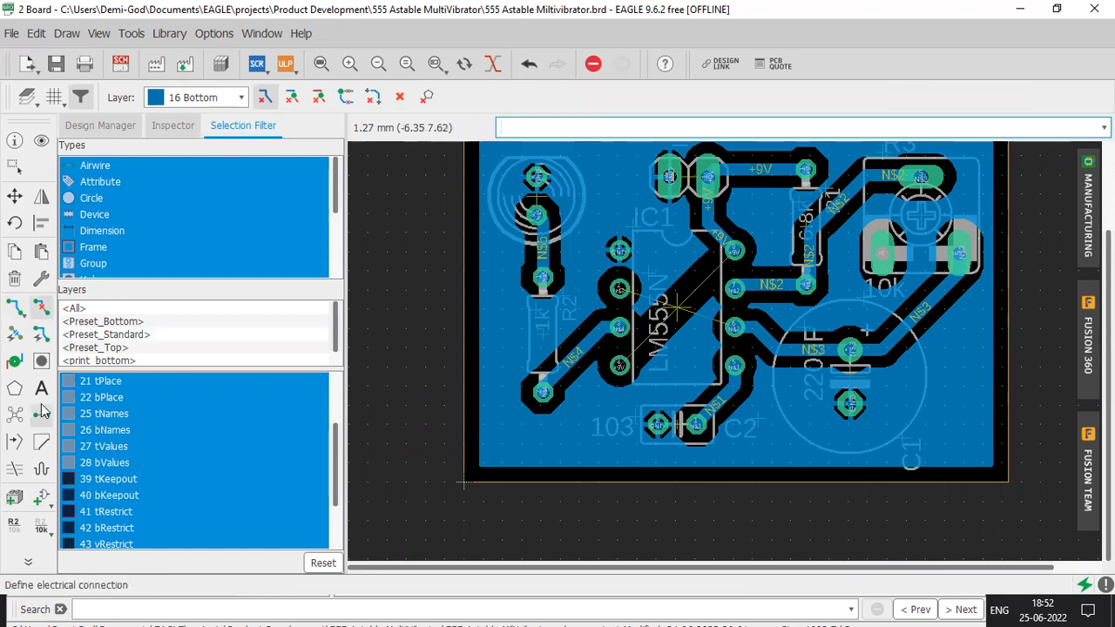
pyautogui.click(15, 415)
# Route +9V from IC1 pin 4 up through the middle of the IC body to pin 8 with a 0.8 mm bottom-layer track
pyautogui.click(15, 307)
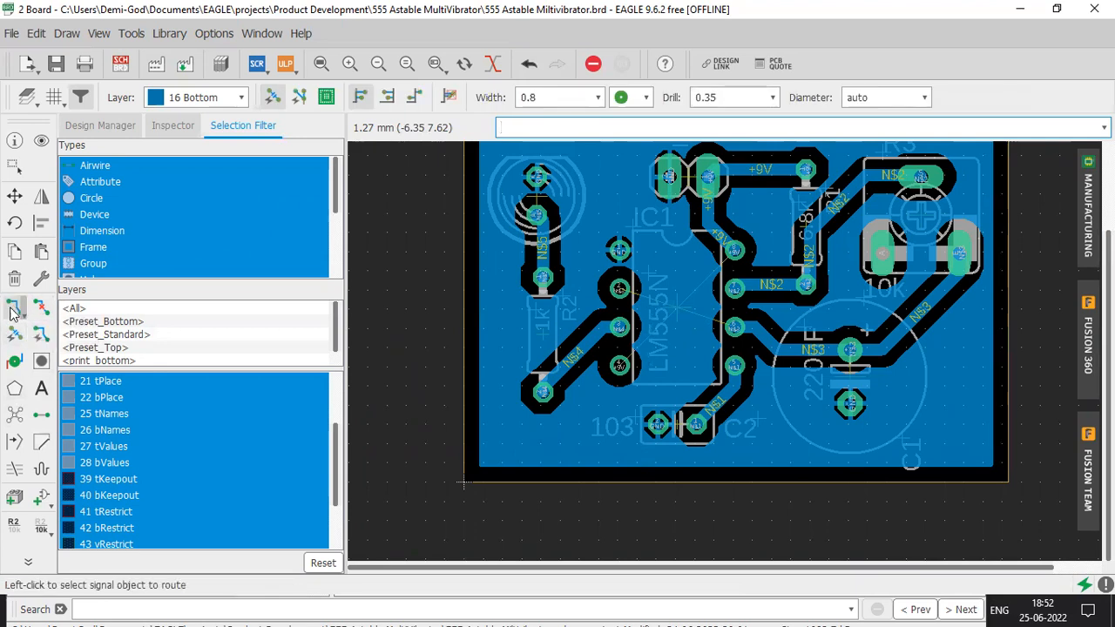
pyautogui.scroll(2, 677, 331)
pyautogui.click(580, 386)
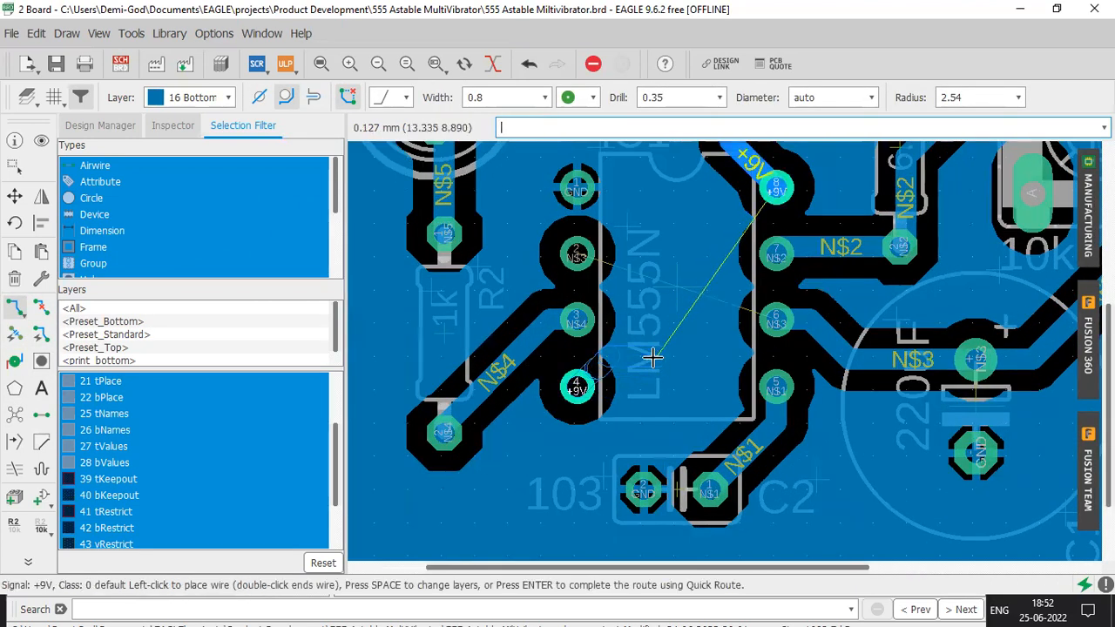
pyautogui.click(655, 352)
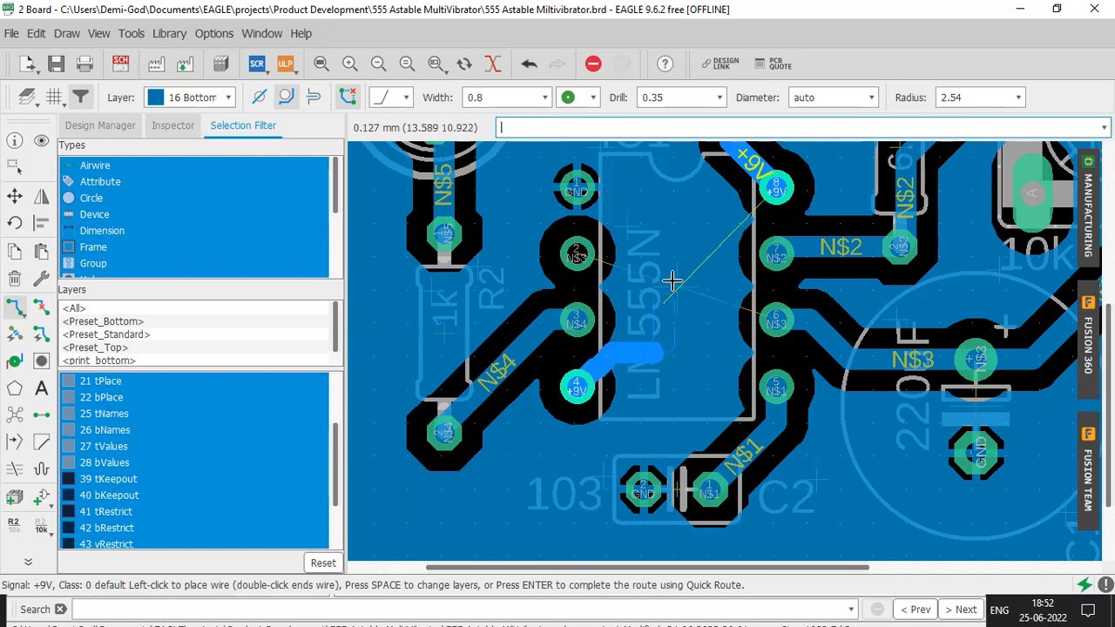
pyautogui.click(655, 216)
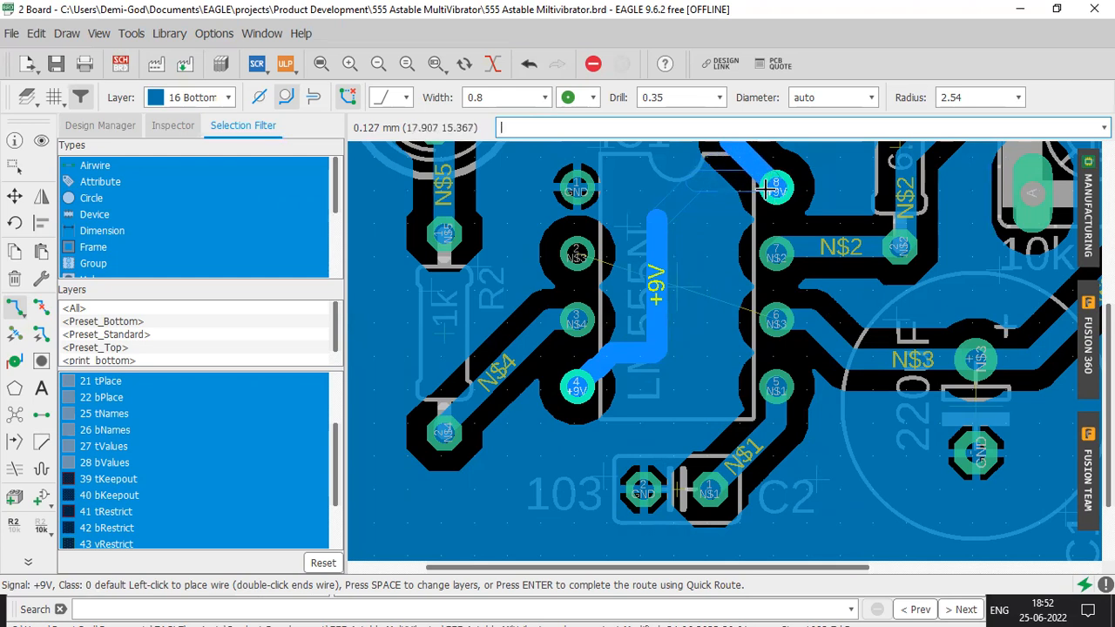
pyautogui.click(751, 171)
pyautogui.scroll(-1, 754, 167)
pyautogui.scroll(5, 754, 167)
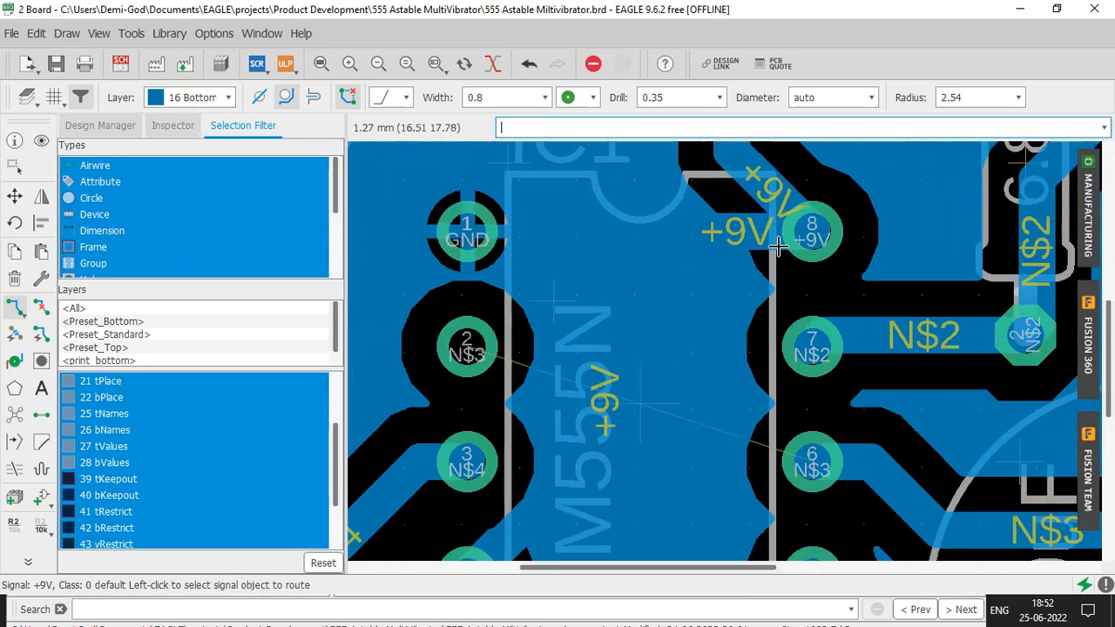
# Undo the last +9V route, reroute it diagonally from inside IC1 to the +9V track above pin 8, and recalculate the ratsnest
pyautogui.hotkey('ctrl', 'z')
pyautogui.scroll(-4, 770, 268)
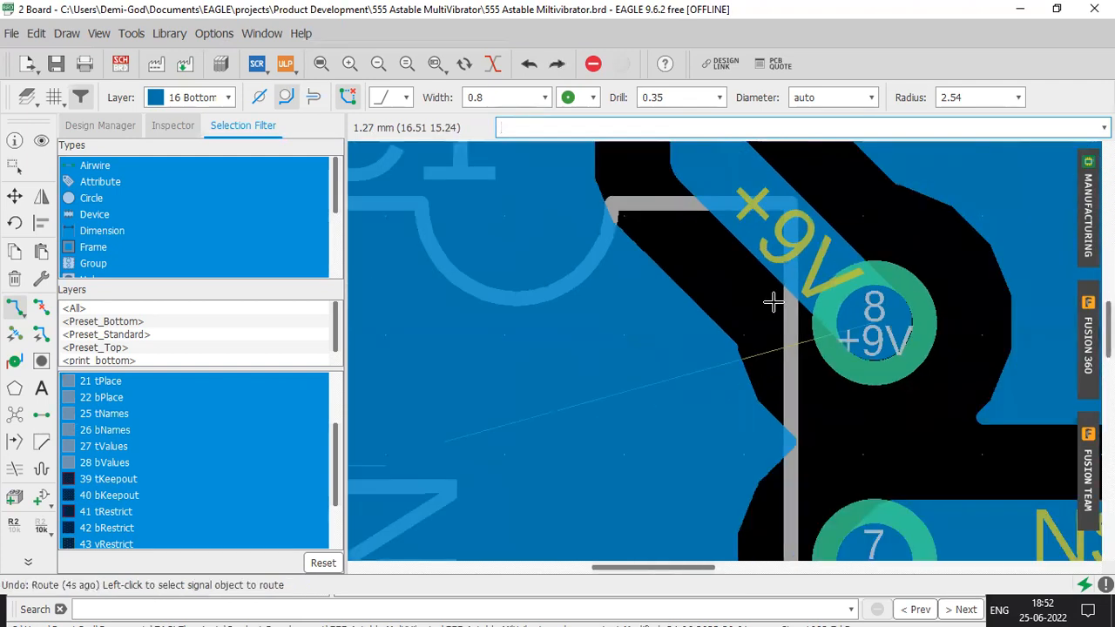
pyautogui.click(641, 348)
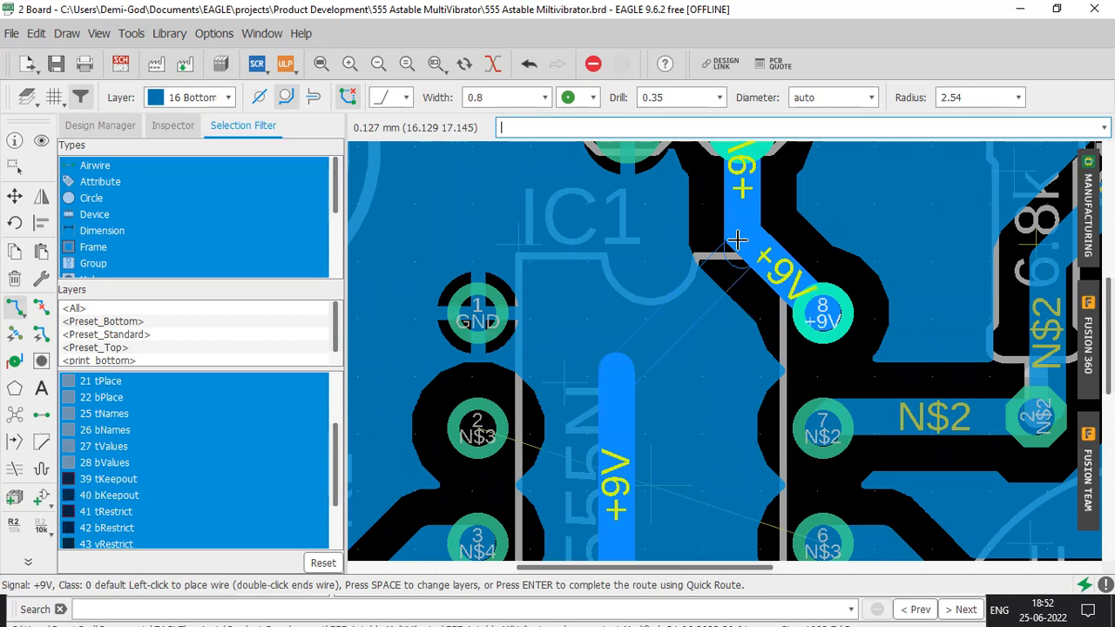
pyautogui.press('Escape')
pyautogui.click(14, 421)
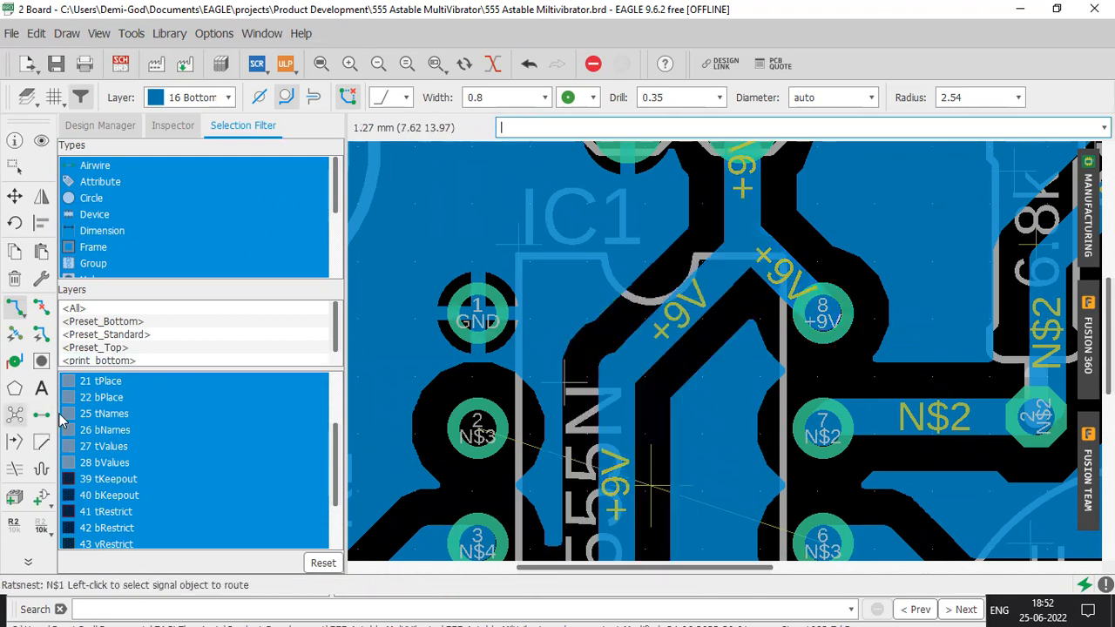
pyautogui.click(817, 311)
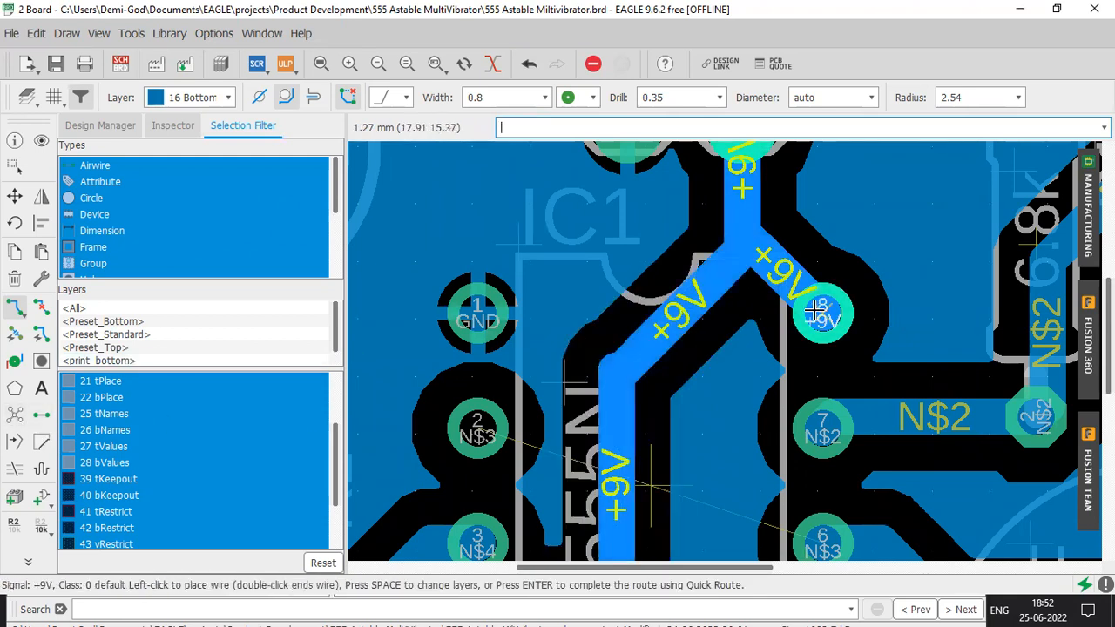
pyautogui.press('Escape')
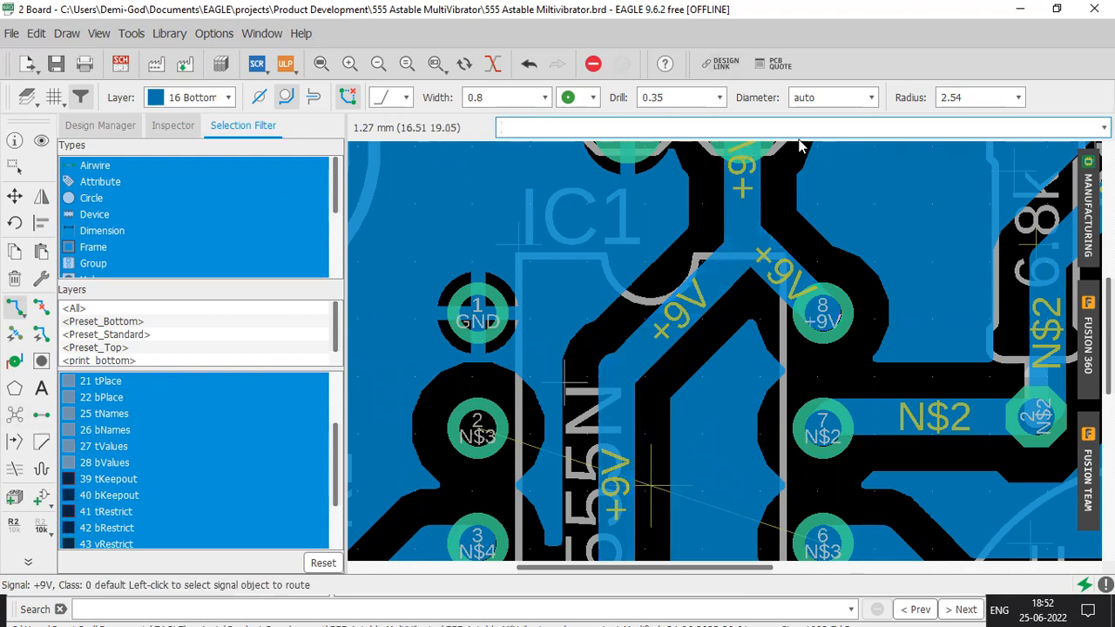
pyautogui.moveTo(682, 322); pyautogui.dragTo(738, 186)
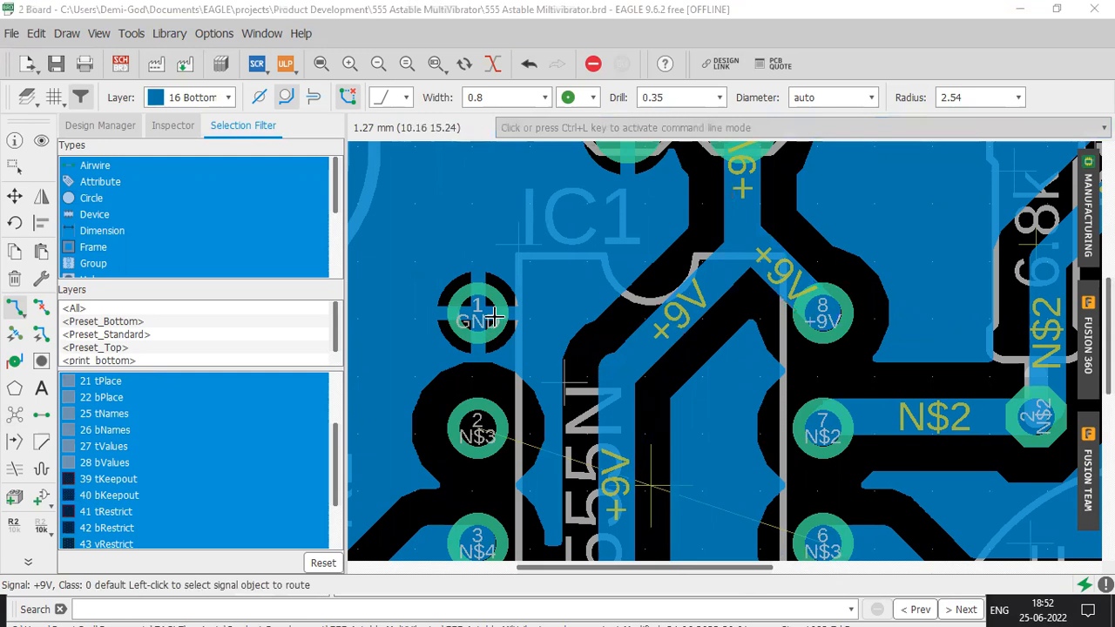
pyautogui.click(14, 196)
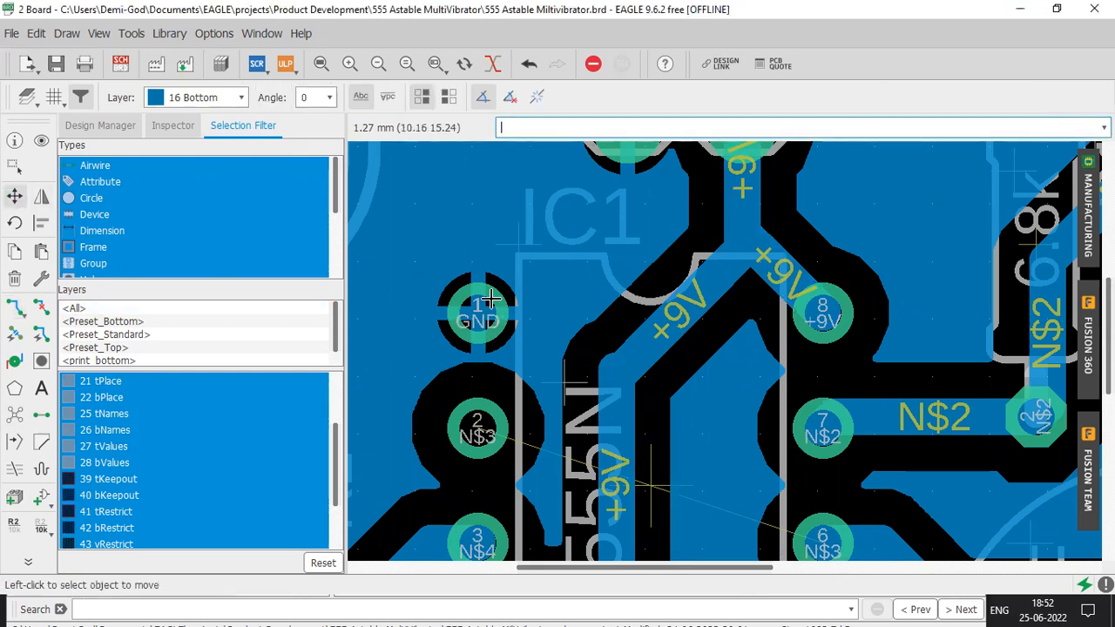
pyautogui.scroll(-7, 514, 306)
pyautogui.click(14, 425)
pyautogui.click(13, 333)
# Route N$3 from IC1 pin 2 around R2 and under IC1 to pin 6 with a 0.8 mm bottom-layer track, and recalculate the ratsnest
pyautogui.scroll(2, 550, 449)
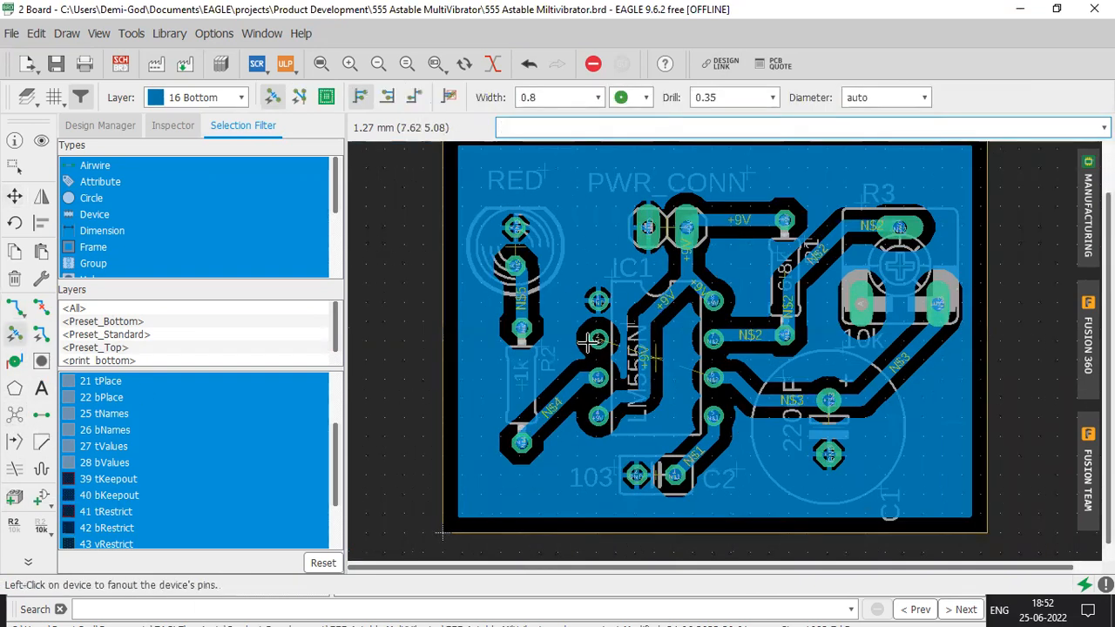
pyautogui.click(14, 306)
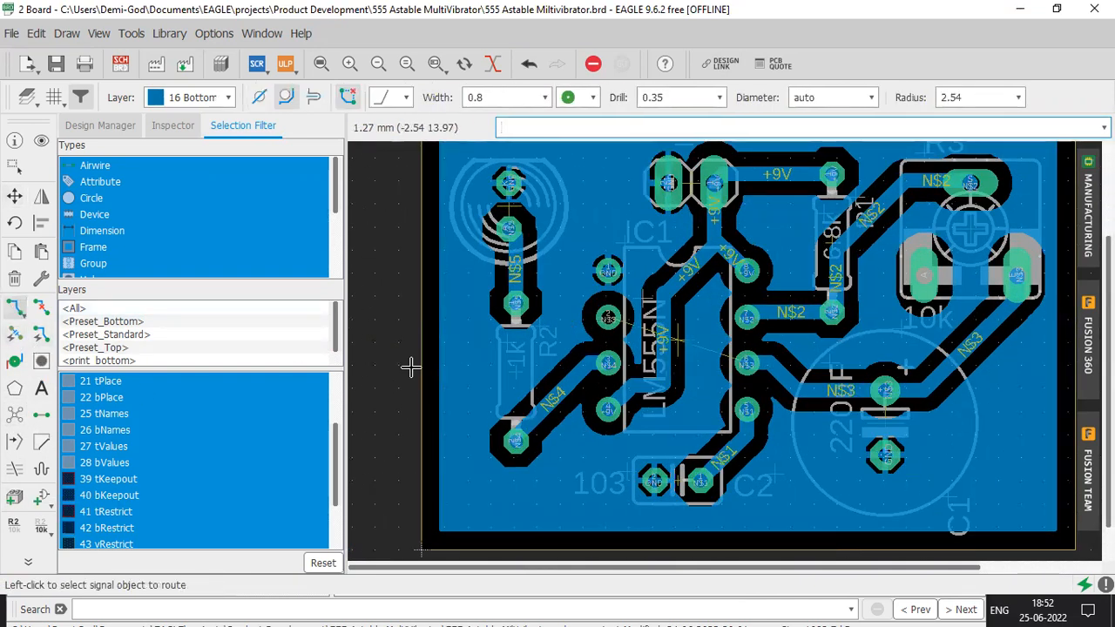
pyautogui.click(550, 325)
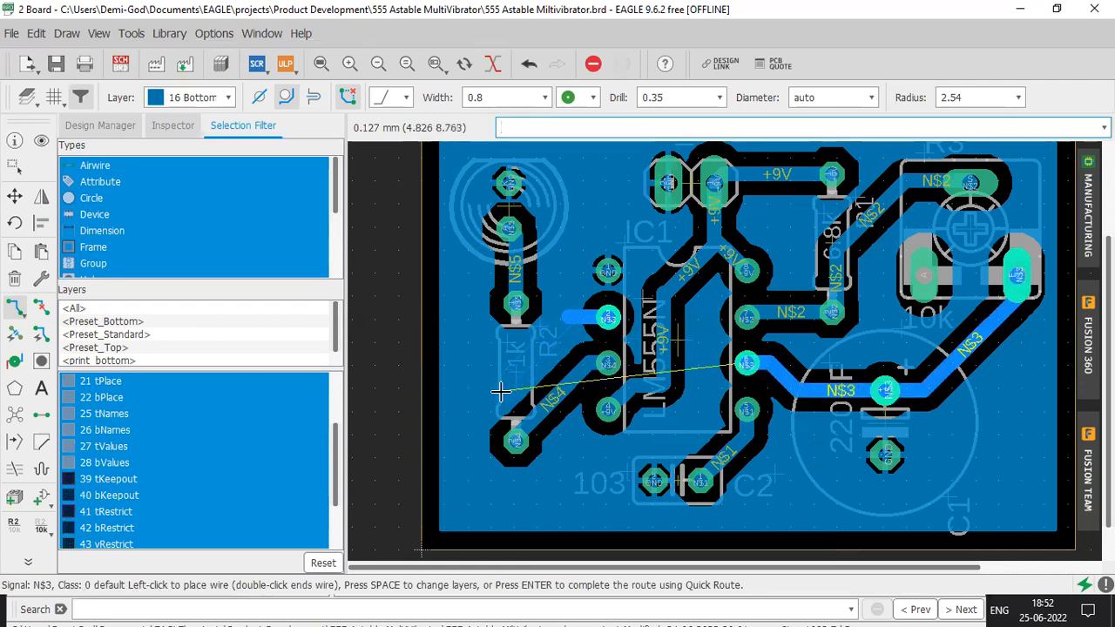
pyautogui.click(494, 496)
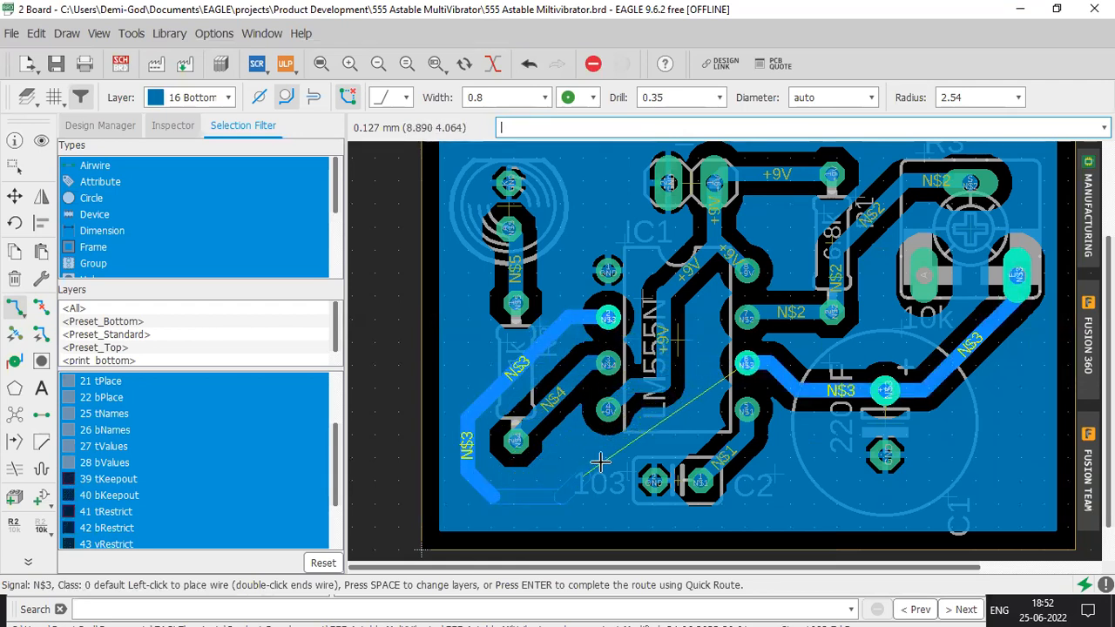
pyautogui.click(662, 422)
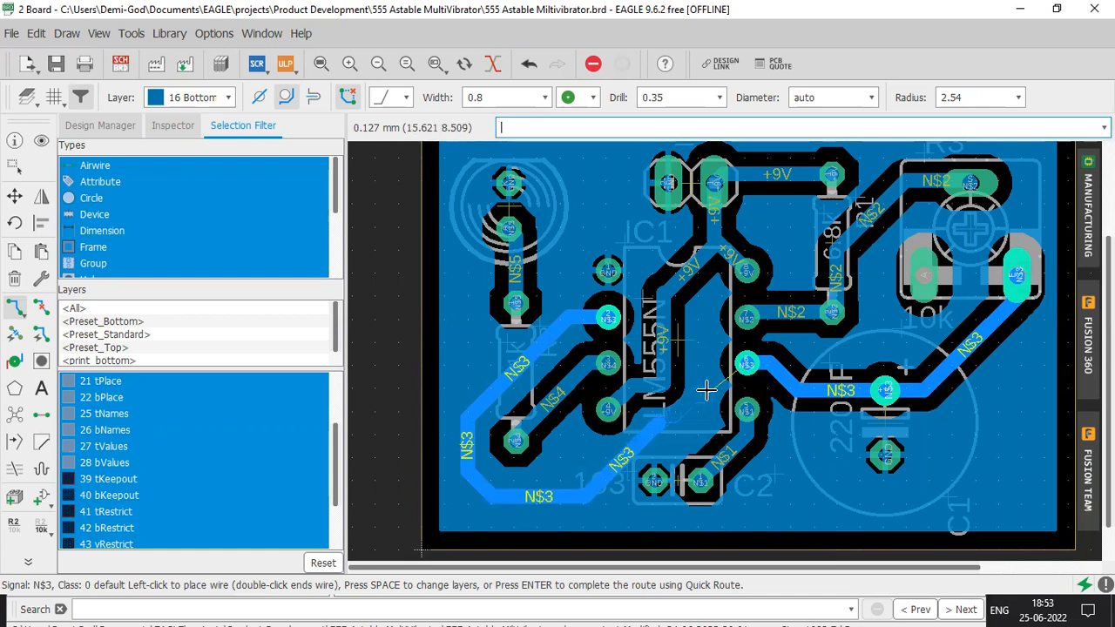
pyautogui.click(747, 365)
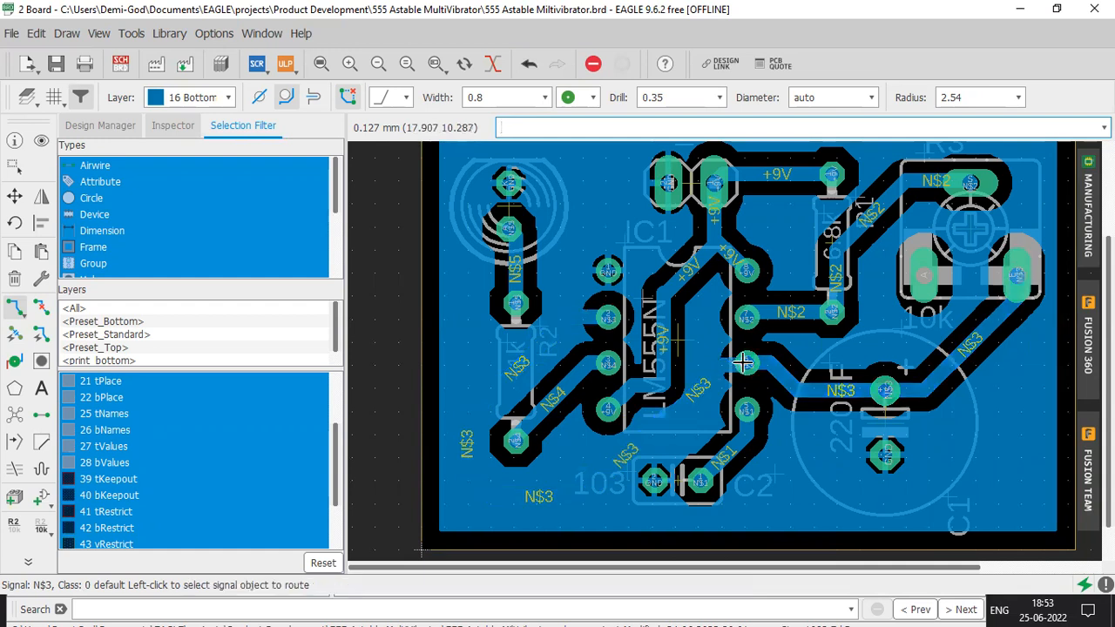
pyautogui.click(14, 415)
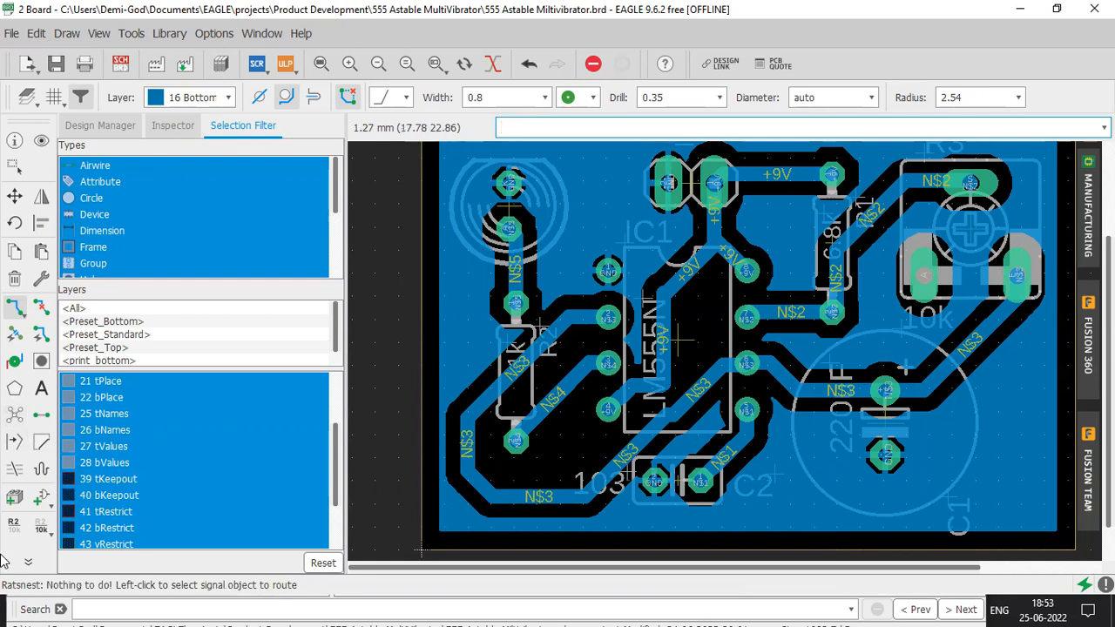
pyautogui.moveTo(7, 571); pyautogui.dragTo(18, 617)
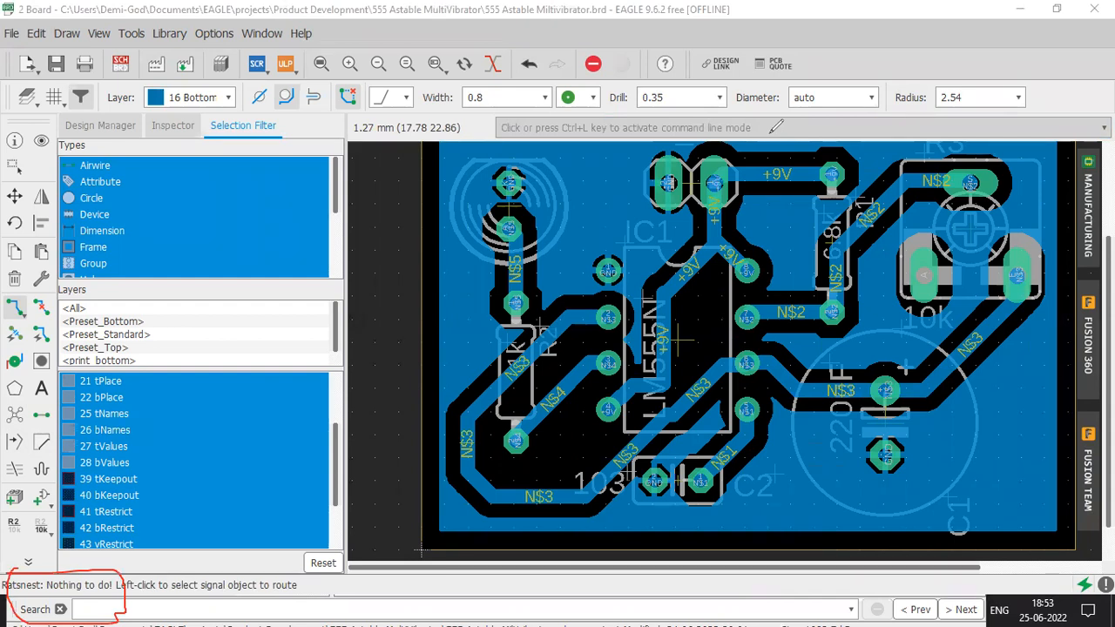
pyautogui.scroll(-3, 652, 329)
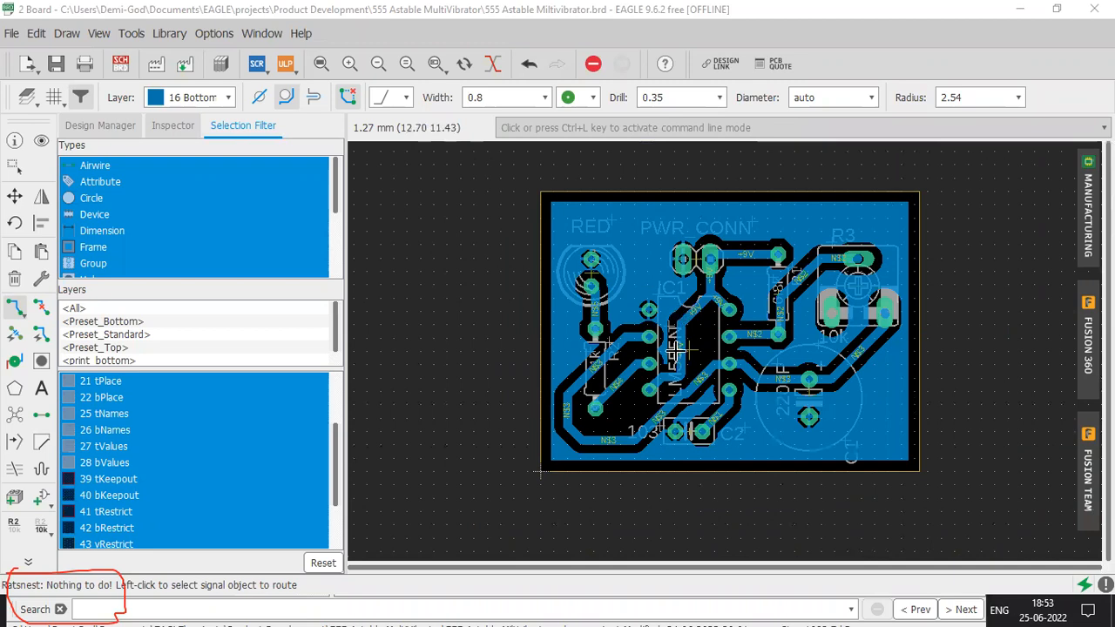
pyautogui.scroll(4, 675, 348)
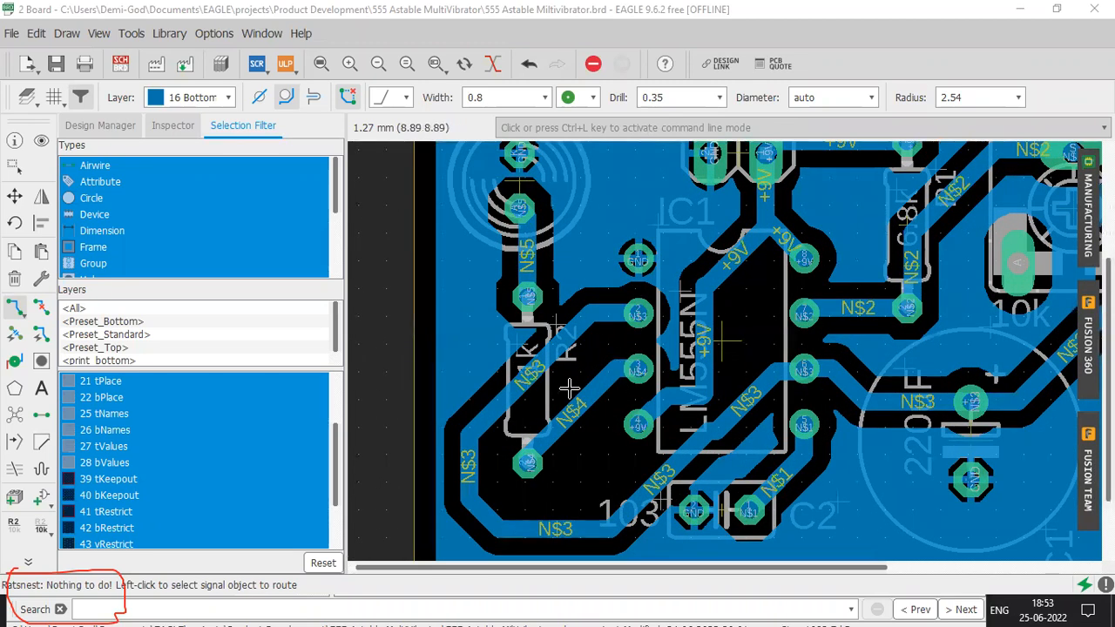
# Recalculate the ratsnest and move the RED LED slightly sideways to line its pads up with the top pad of R2
pyautogui.click(14, 196)
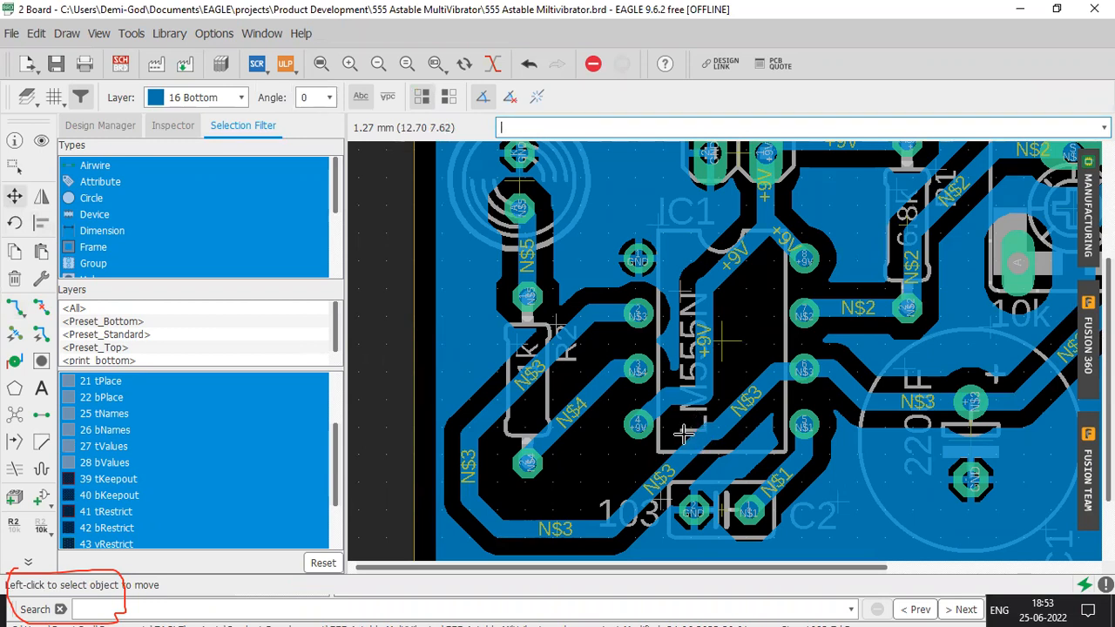
pyautogui.click(14, 415)
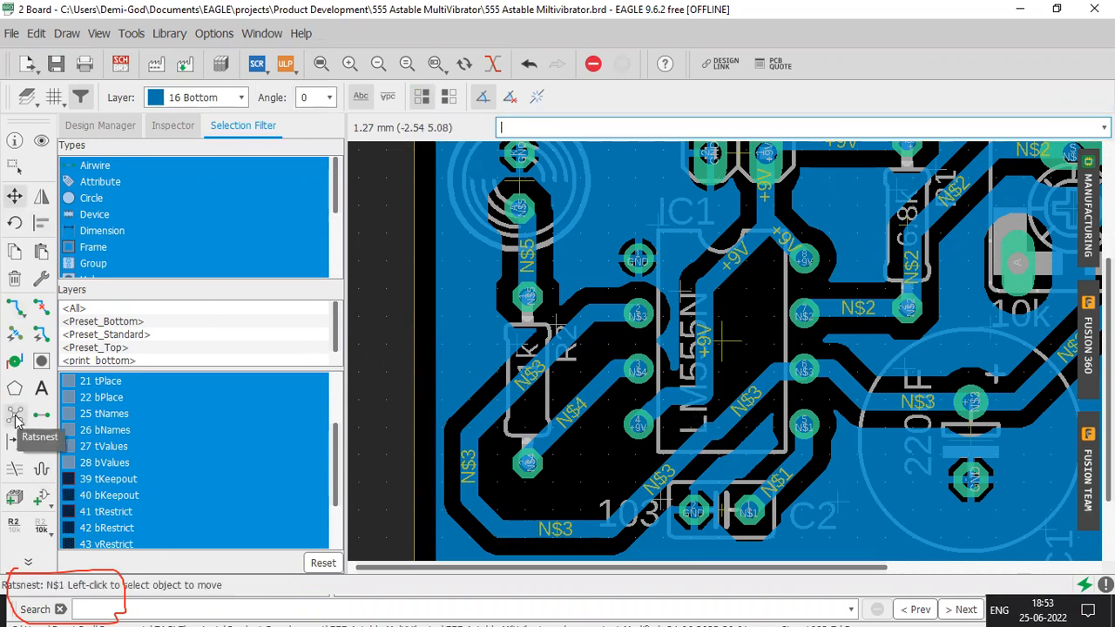
pyautogui.scroll(-3, 608, 450)
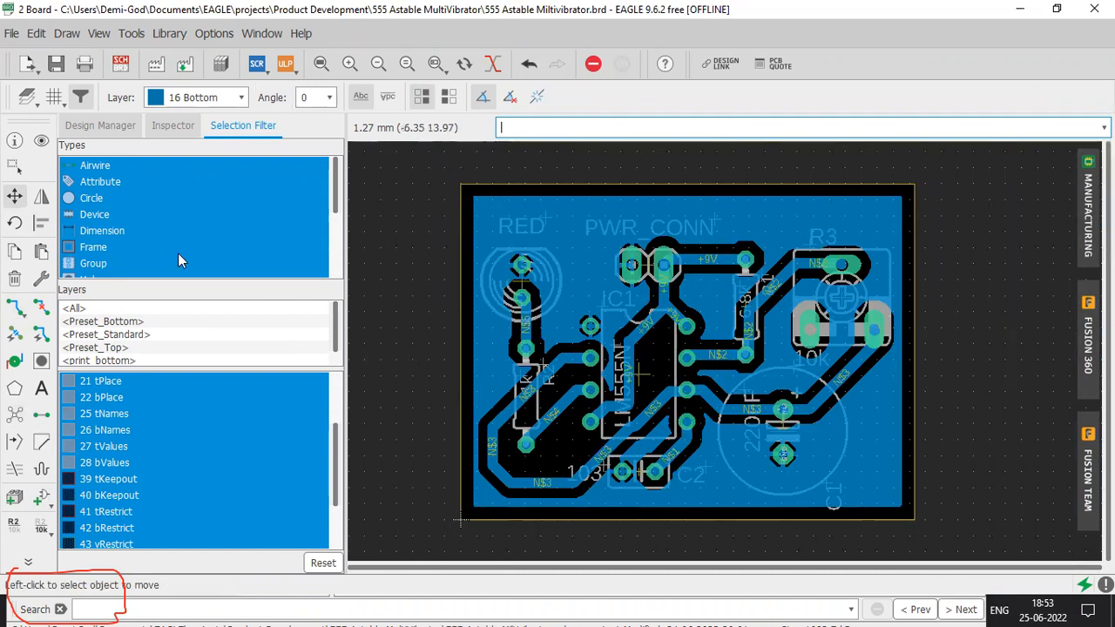
pyautogui.scroll(5, 541, 347)
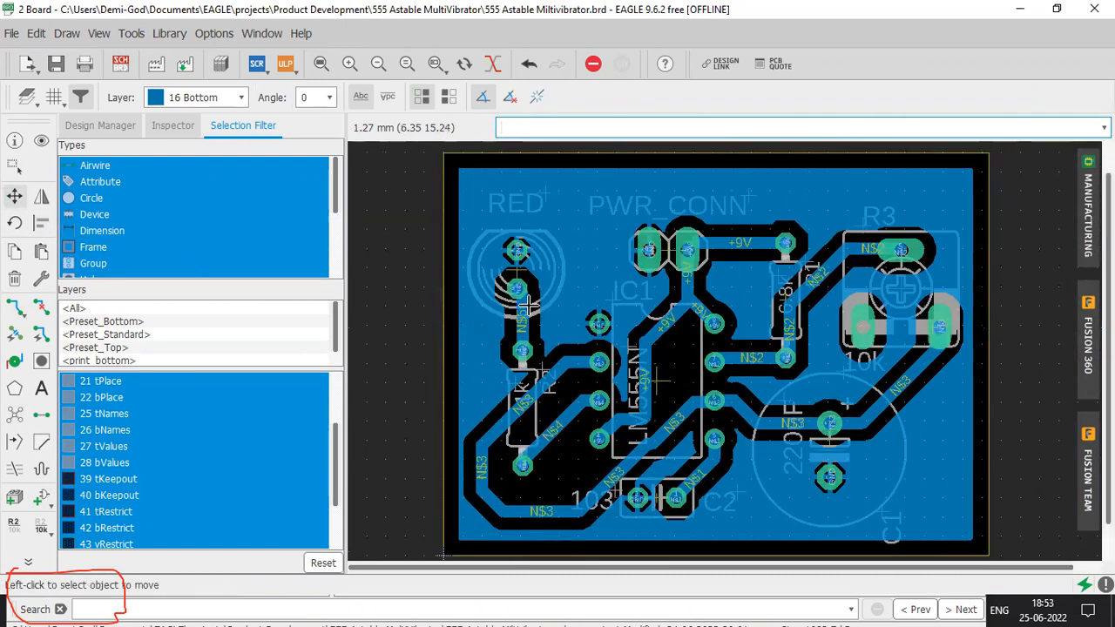
pyautogui.scroll(-2, 493, 230)
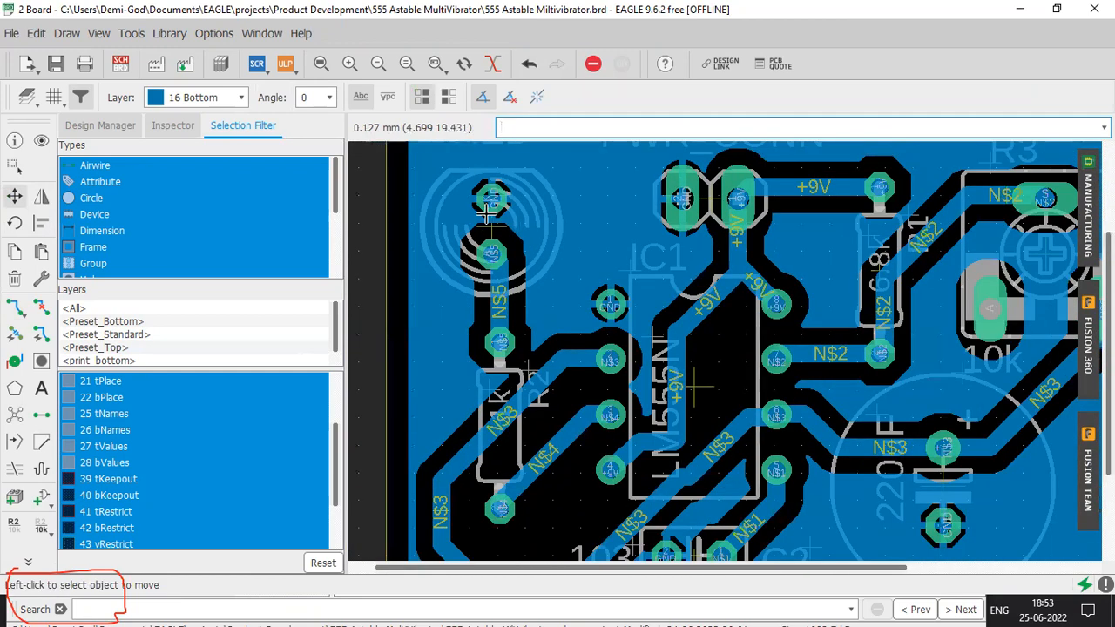
pyautogui.click(492, 221)
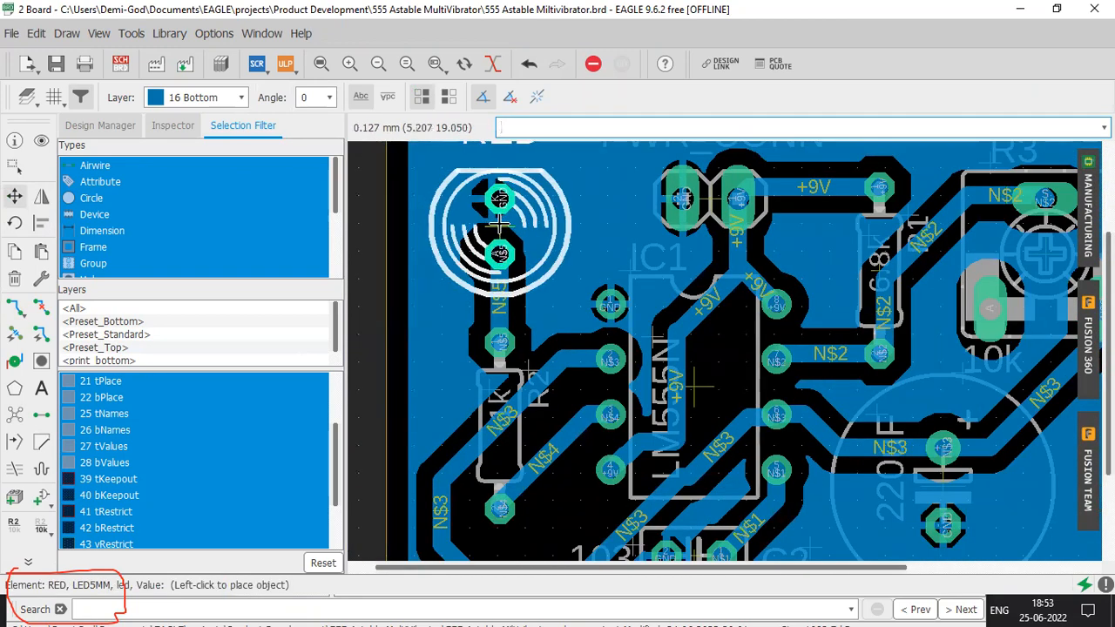
pyautogui.click(499, 224)
# Move the lower corner of the +9V track inside IC1 upward to give a straight diagonal from pin 4
pyautogui.scroll(-1, 621, 440)
pyautogui.scroll(4, 694, 425)
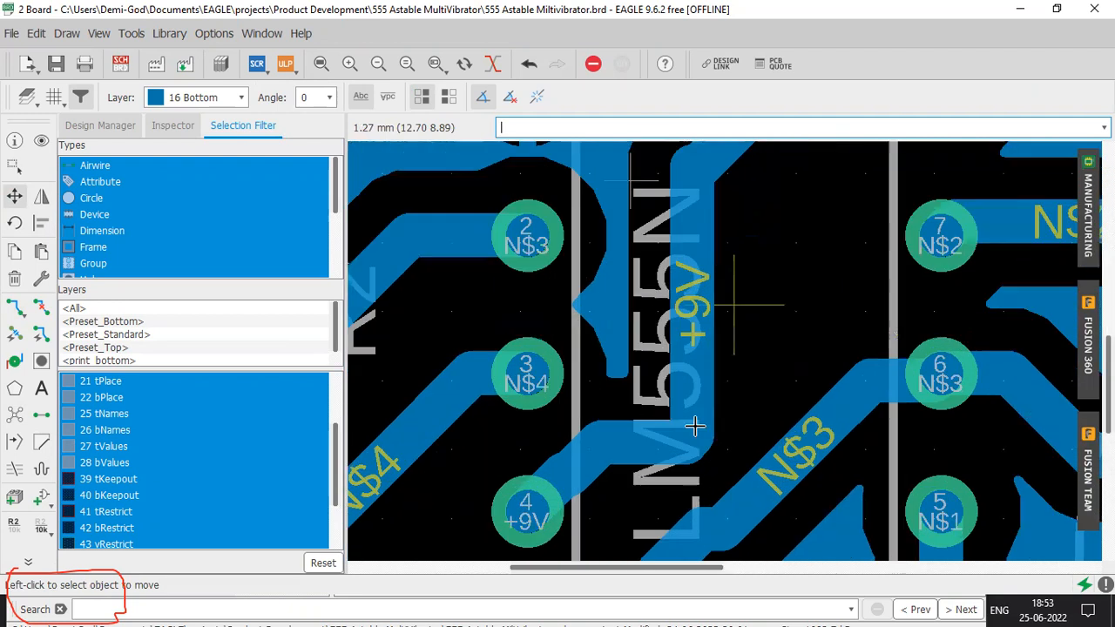
pyautogui.click(694, 425)
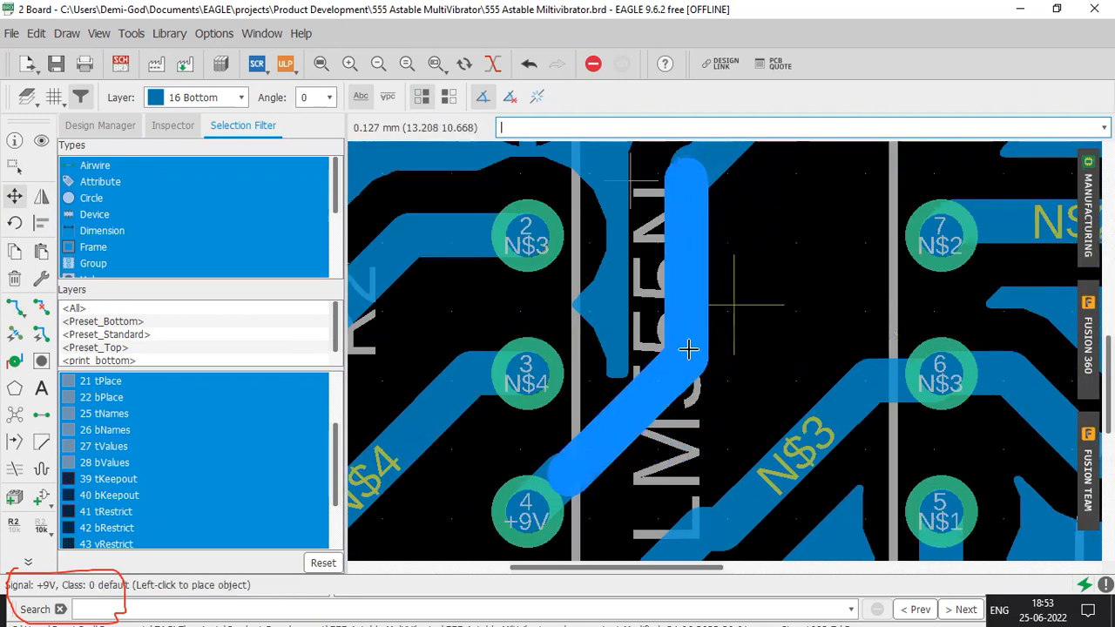
# Reposition the +9V trace segments between pin 4 of IC1 and the power connector, ending on pin 4's pad, and recompute the ratsnest
pyautogui.click(685, 354)
pyautogui.click(553, 468)
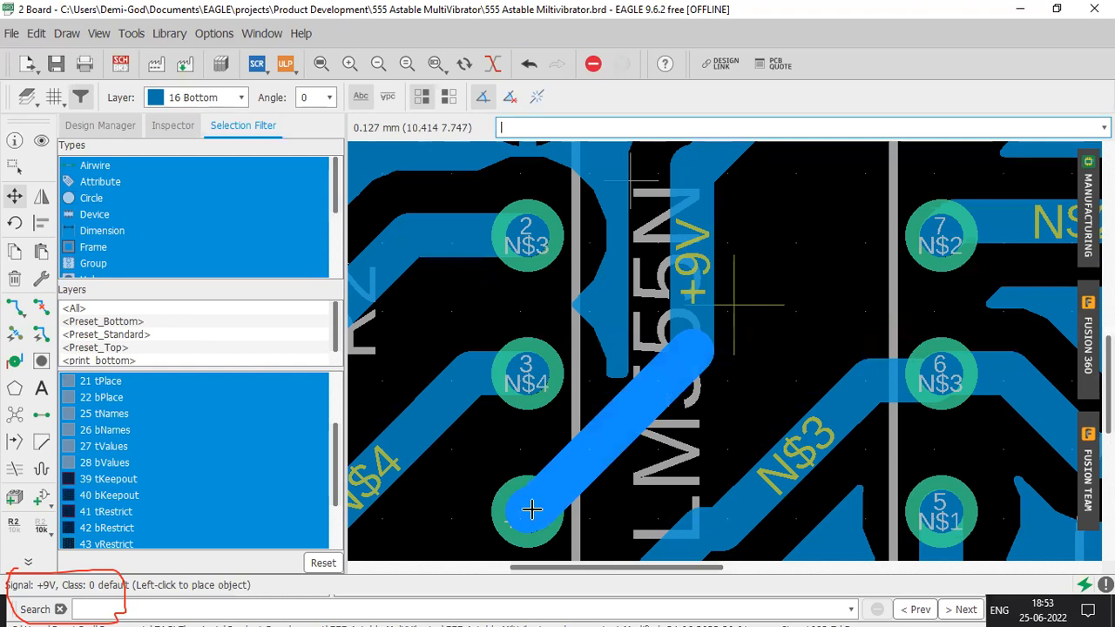
pyautogui.keyDown('alt'); pyautogui.click(531, 509); pyautogui.keyUp('alt')
pyautogui.scroll(-5, 532, 509)
pyautogui.scroll(2, 641, 372)
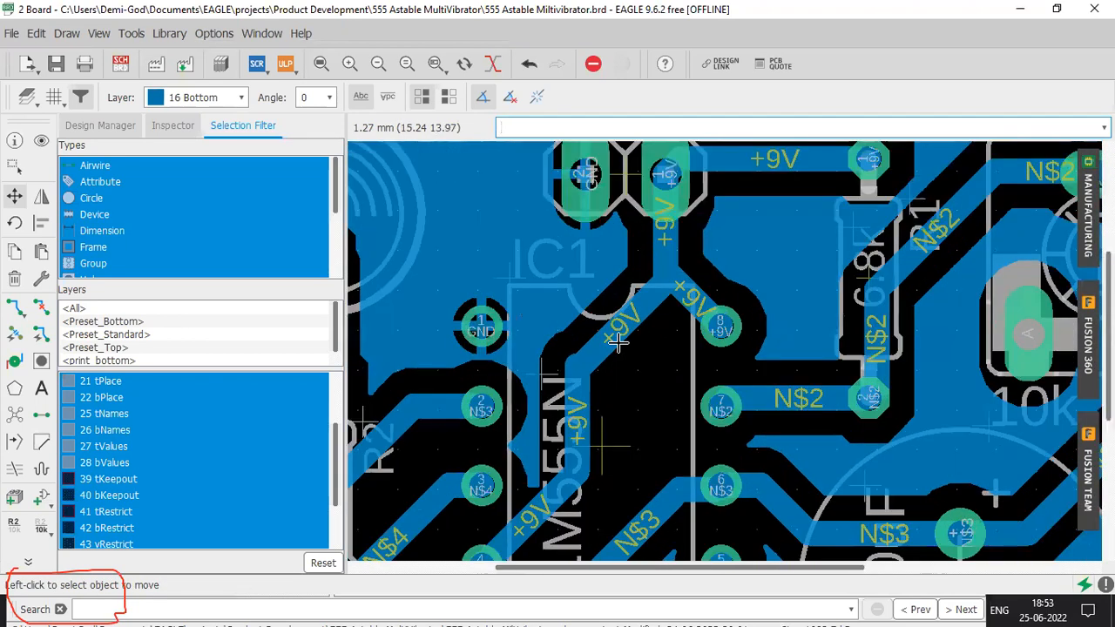
pyautogui.click(617, 343)
pyautogui.scroll(2, 615, 338)
pyautogui.keyDown('alt'); pyautogui.click(608, 323); pyautogui.keyUp('alt')
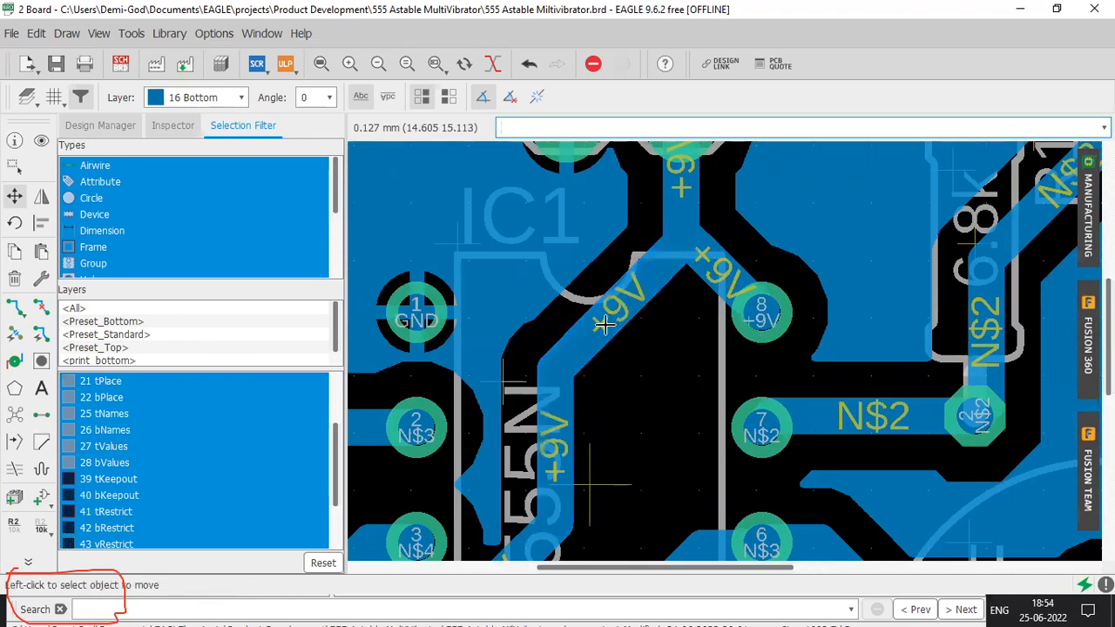
pyautogui.click(15, 411)
pyautogui.scroll(-5, 658, 333)
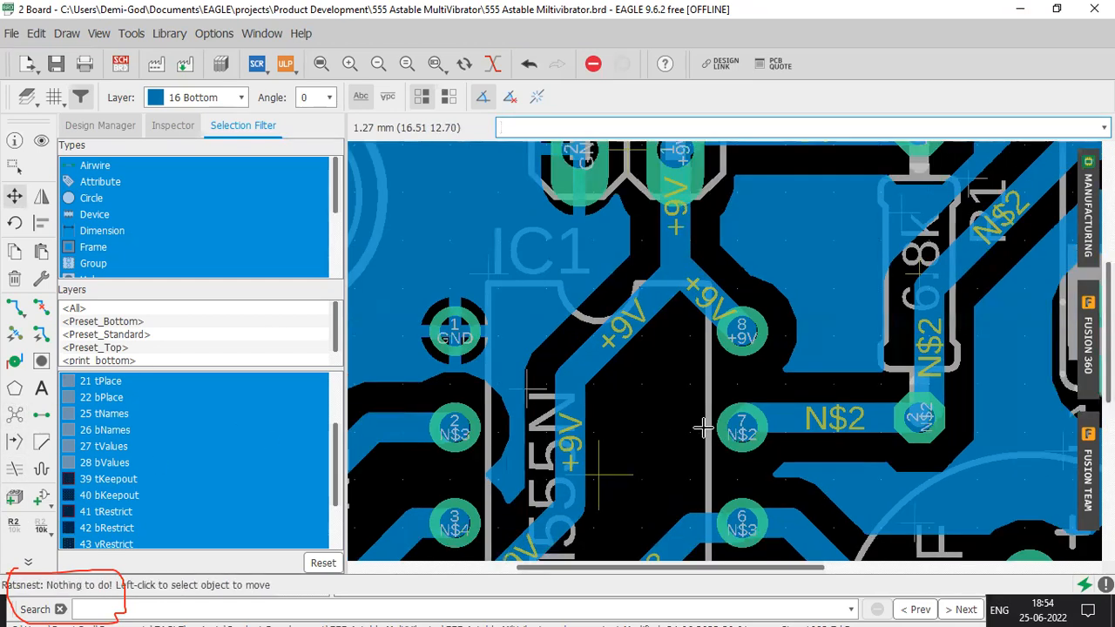
# Reroute the N$1 trace to run vertically from IC1 pin 5 towards capacitor C2, and recompute the ratsnest
pyautogui.scroll(5, 784, 425)
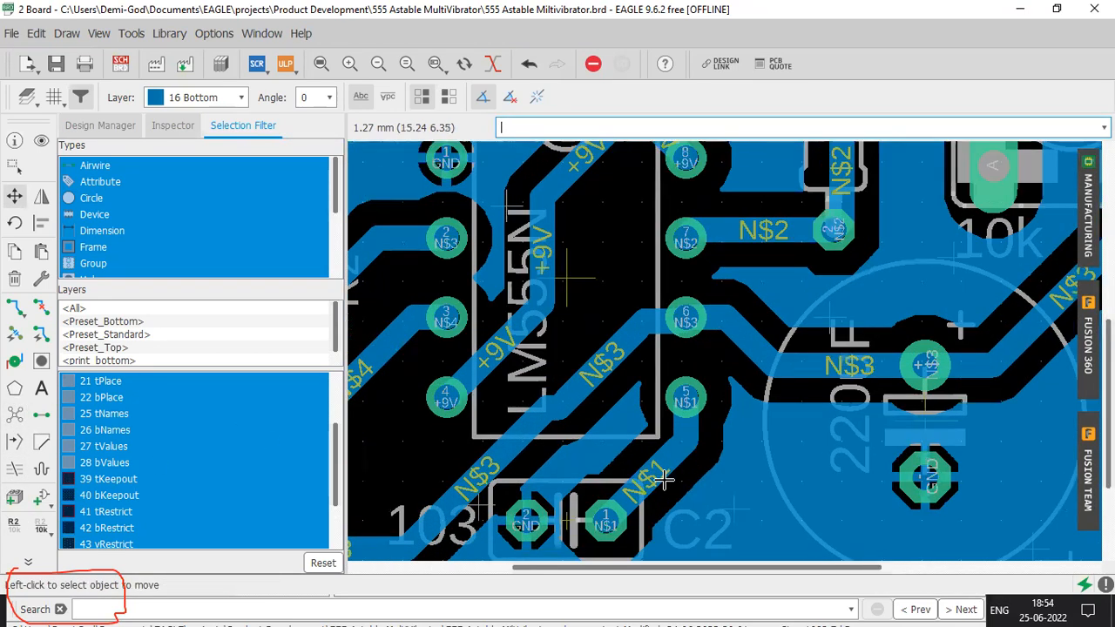
pyautogui.scroll(-5, 682, 465)
pyautogui.click(677, 490)
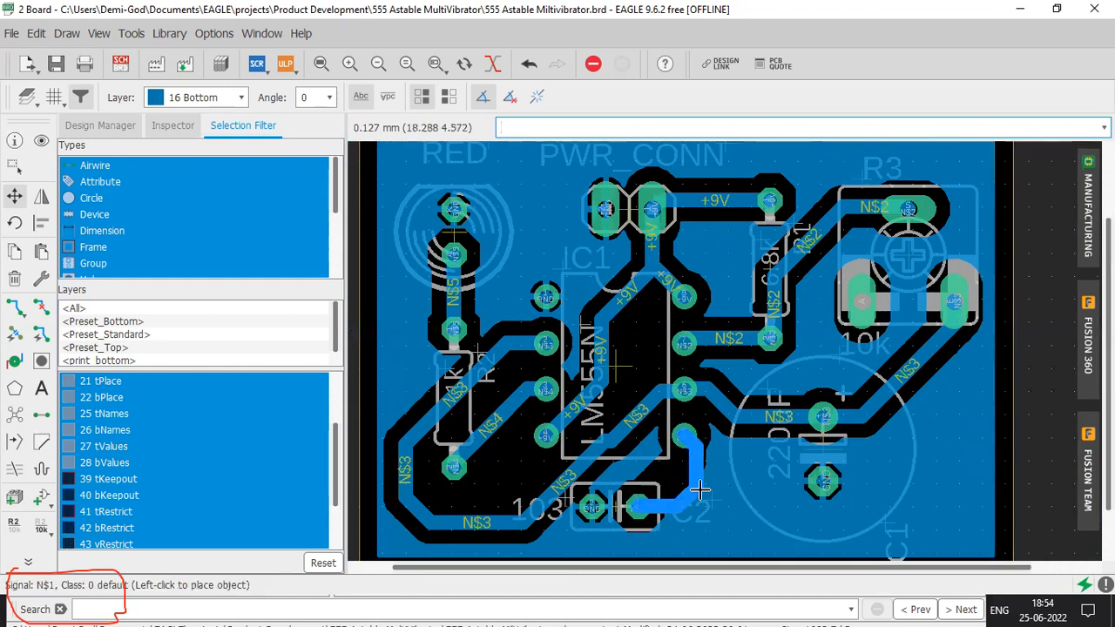
pyautogui.press('Escape')
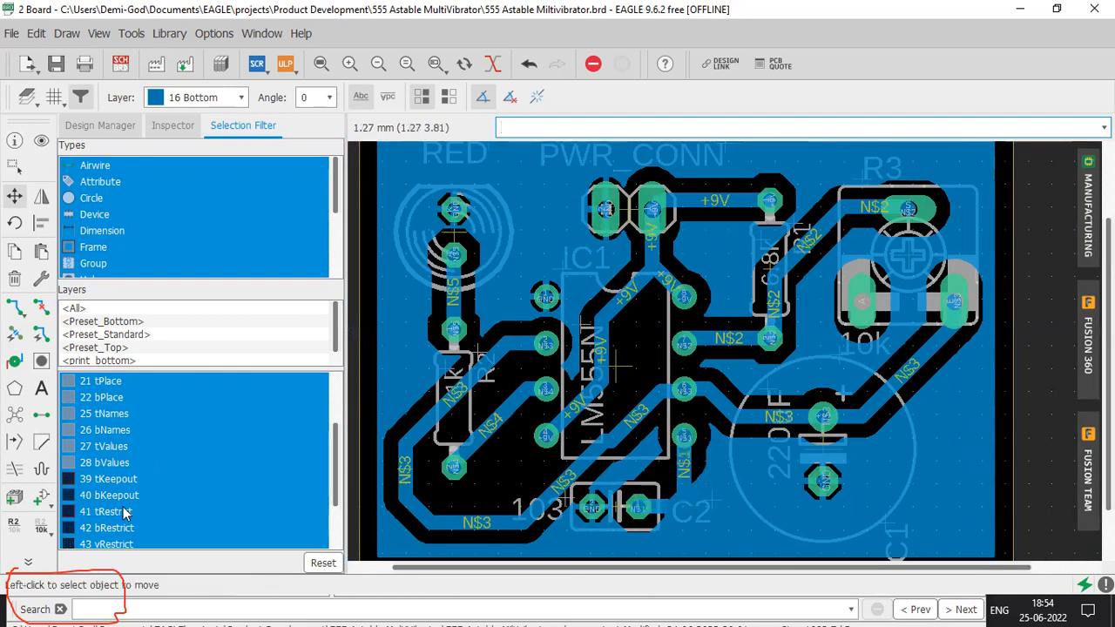
pyautogui.click(14, 417)
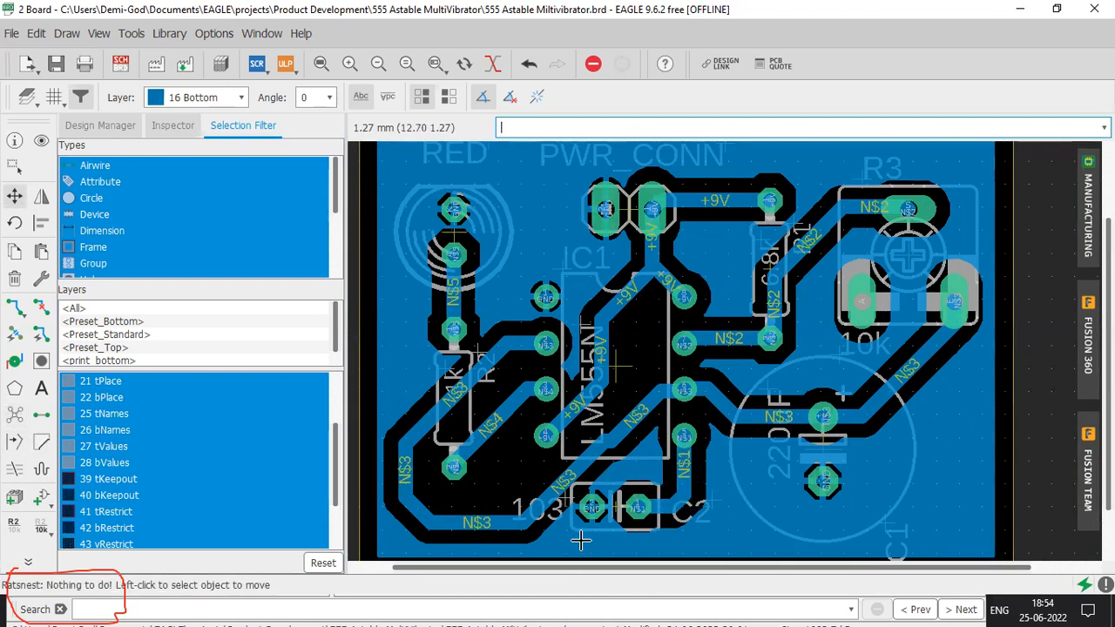
# Try shifting capacitor C2 slightly away from the N$3 trace with the ratsnest refreshed, and undo the move
pyautogui.click(612, 510)
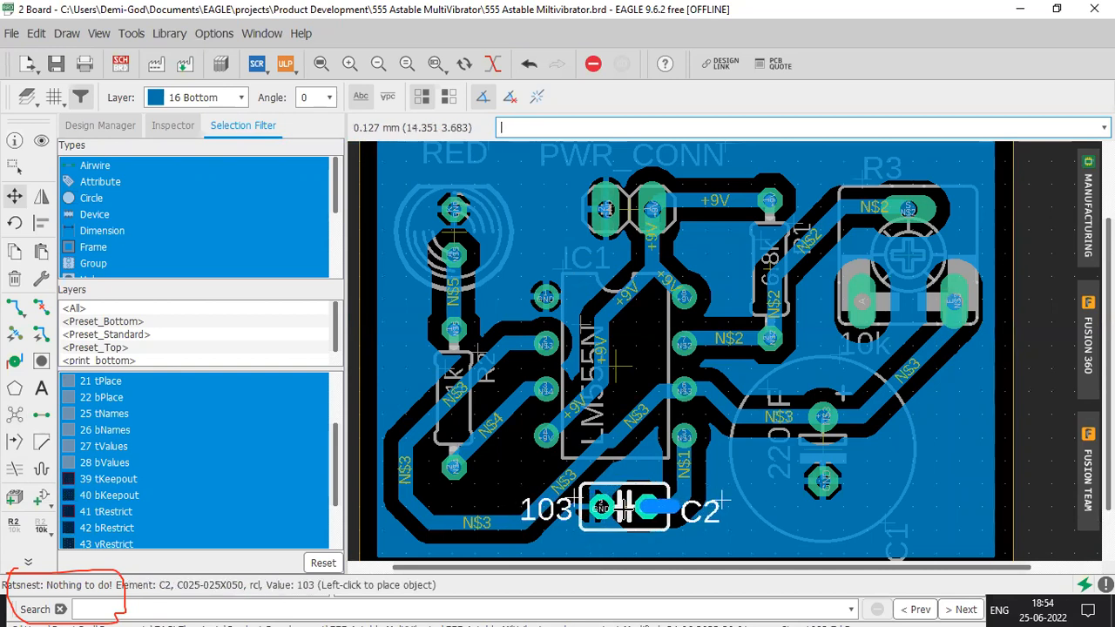
pyautogui.click(631, 510)
pyautogui.click(14, 417)
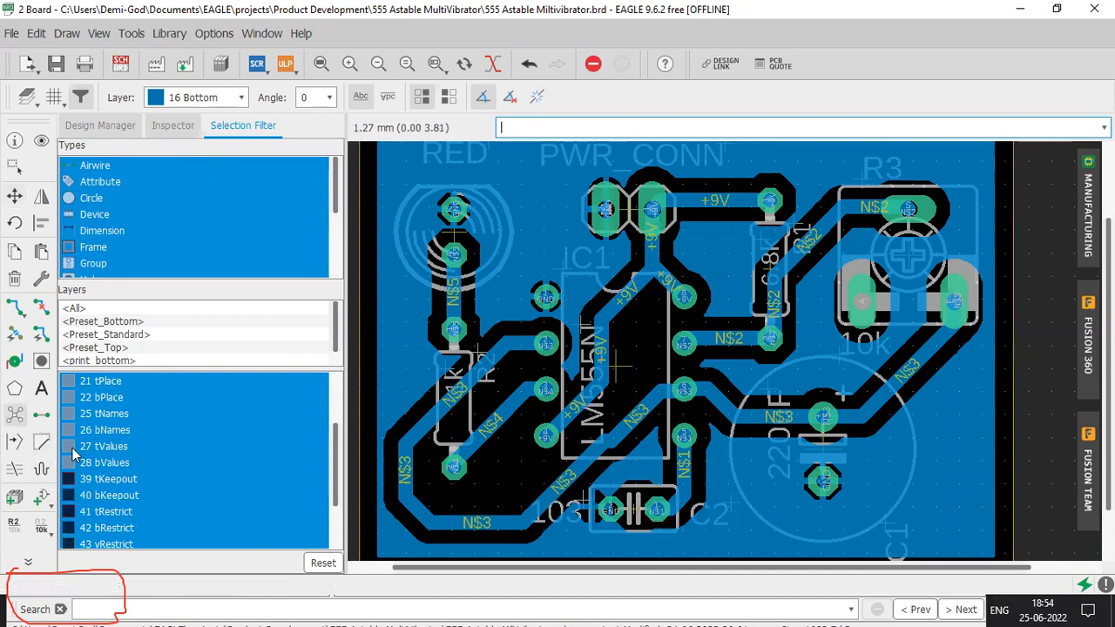
pyautogui.scroll(2, 614, 509)
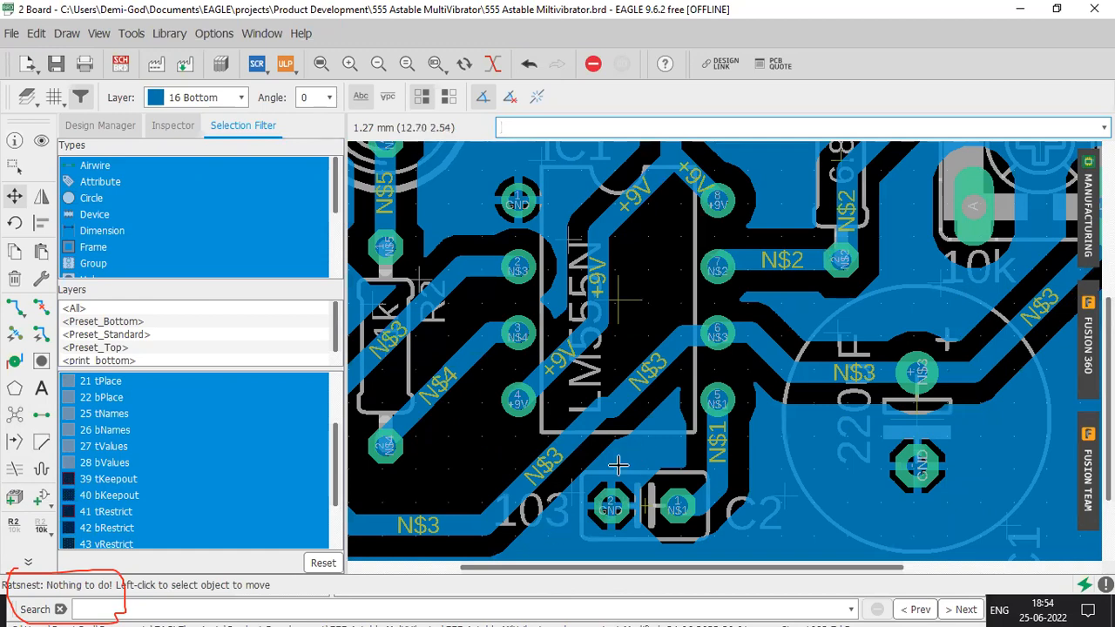
pyautogui.hotkey('ctrl', 'z')
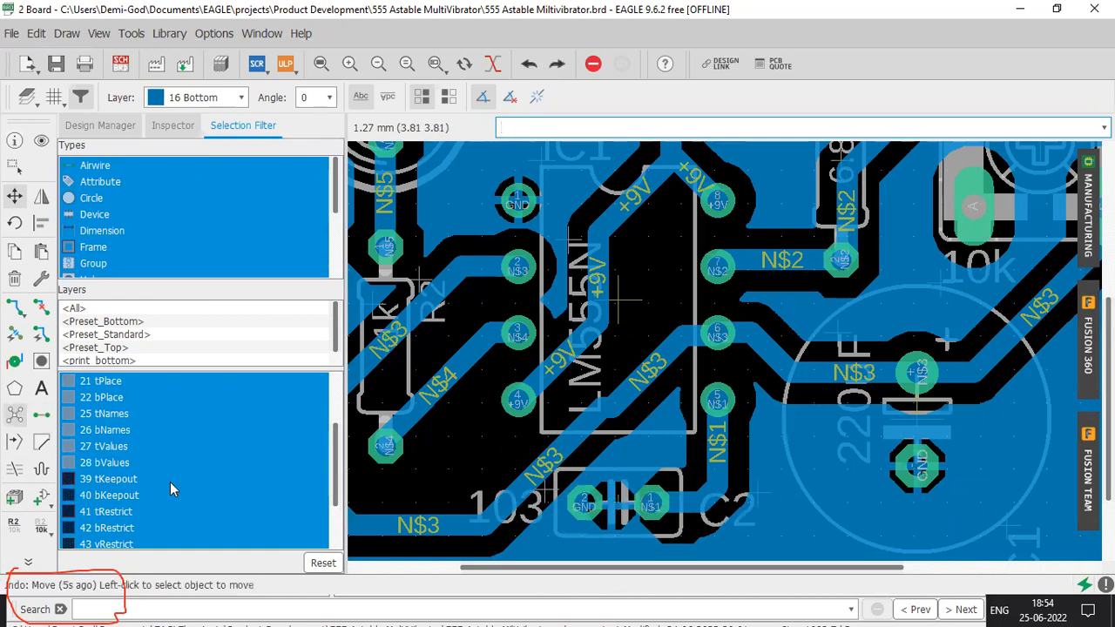
pyautogui.click(14, 417)
# Move capacitor C2 so its N$1 pad sits directly below IC1 pin 5, and recompute the ratsnest
pyautogui.scroll(3, 592, 501)
pyautogui.scroll(-4, 578, 470)
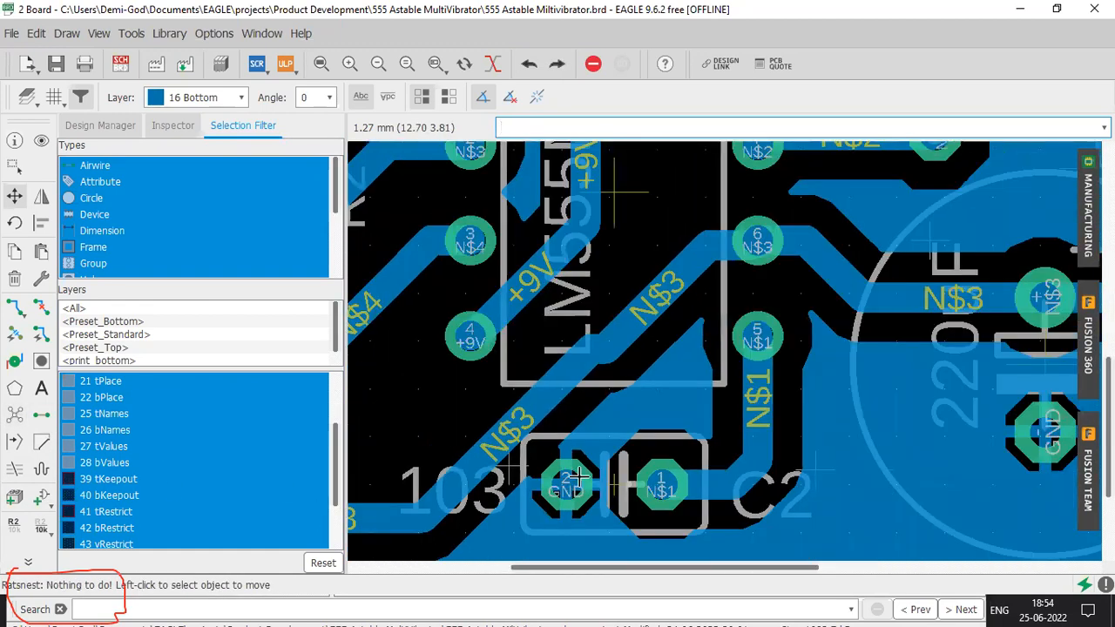
pyautogui.click(615, 484)
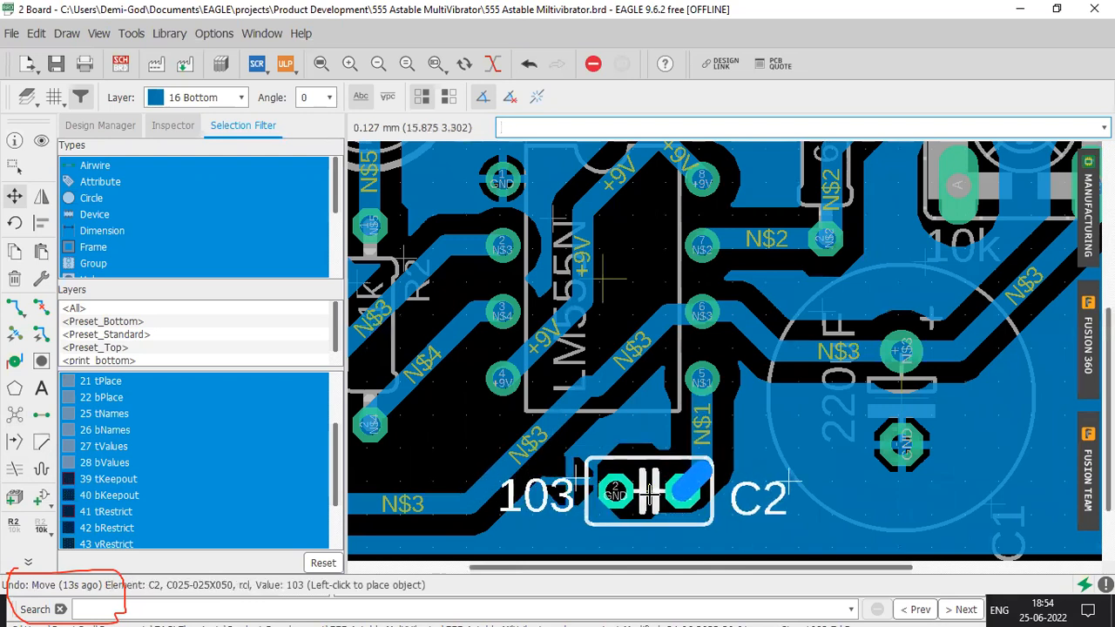
pyautogui.click(666, 498)
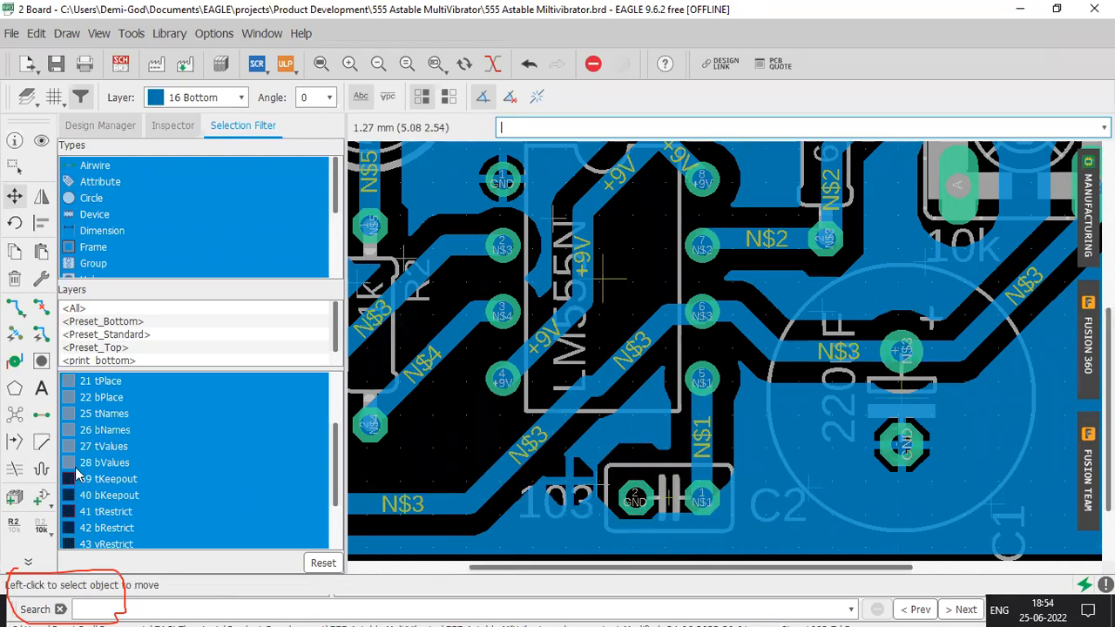
pyautogui.click(14, 417)
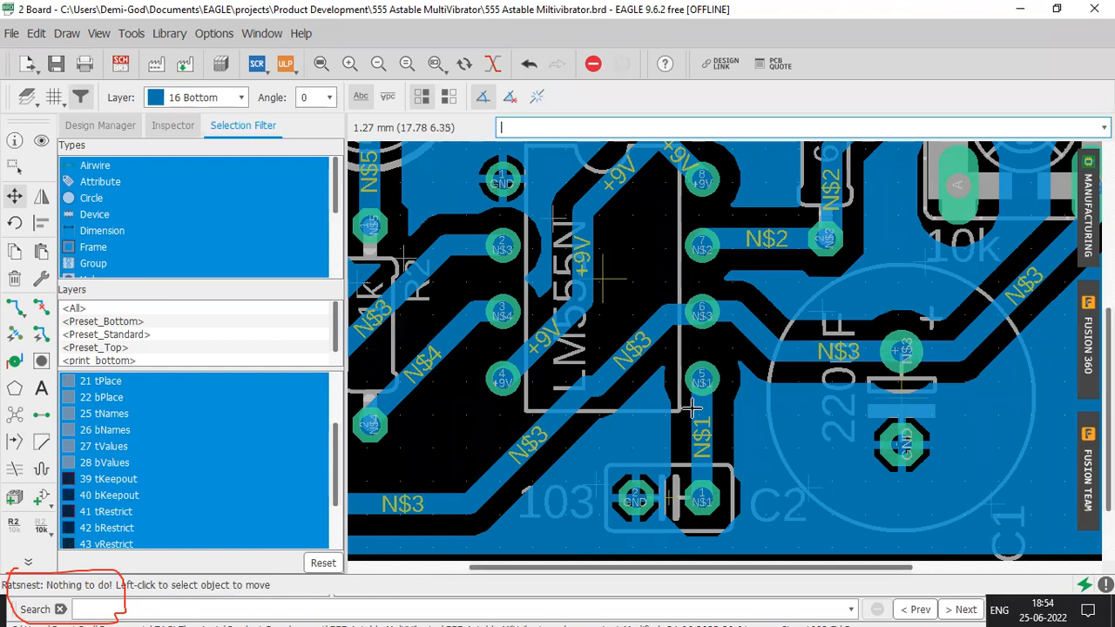
# Try moving capacitor C2 closer to the bottom board edge with the ratsnest refreshed, and undo the move
pyautogui.scroll(-3, 688, 484)
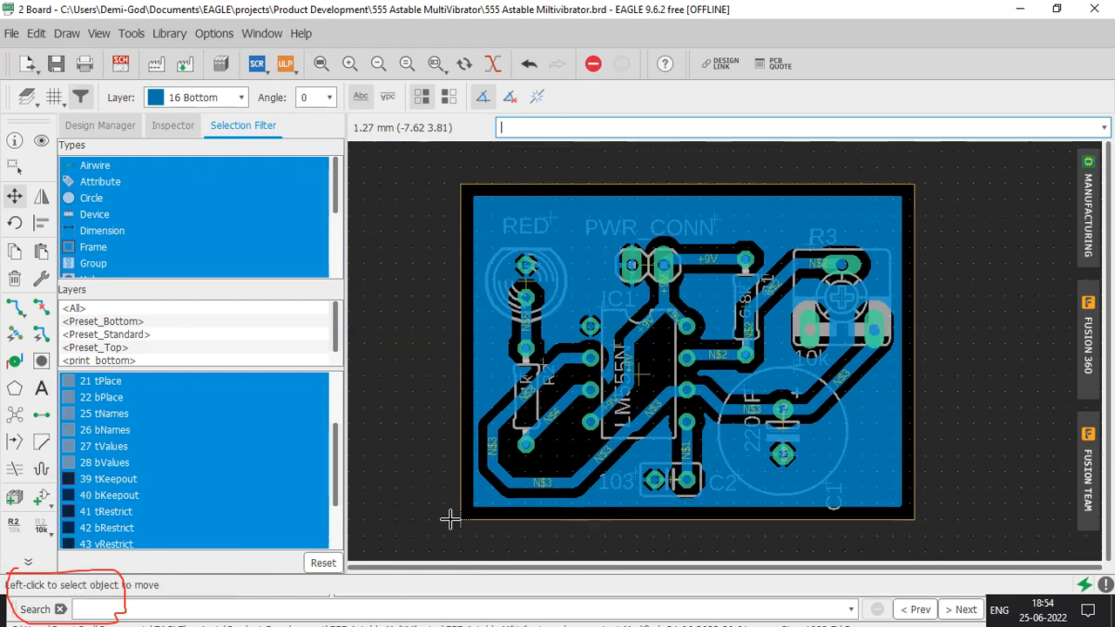
pyautogui.click(669, 490)
pyautogui.click(669, 495)
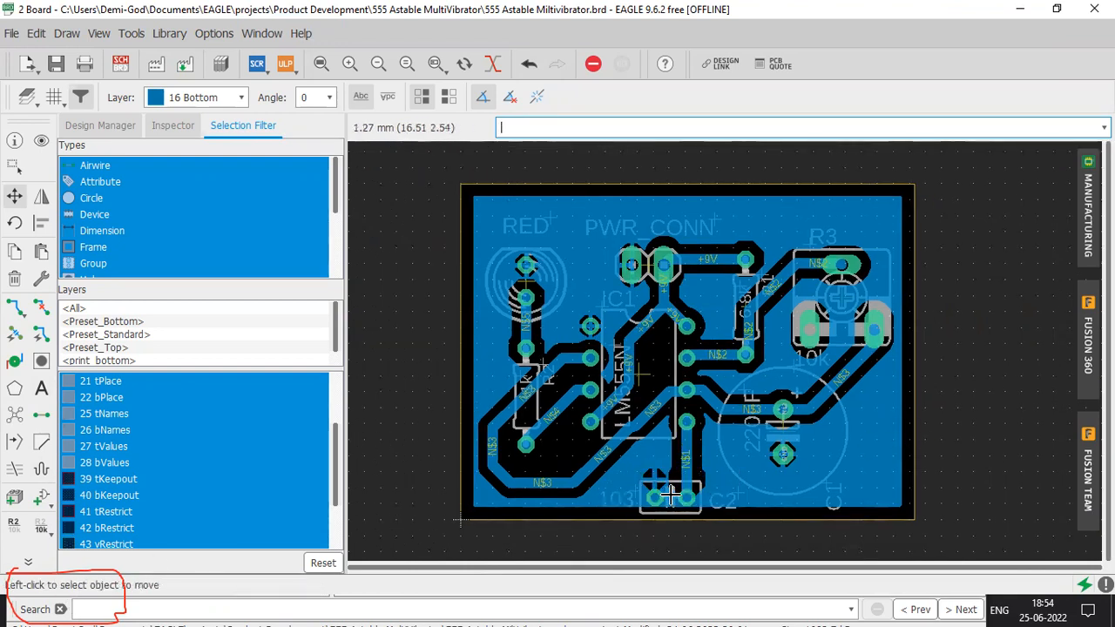
pyautogui.click(14, 415)
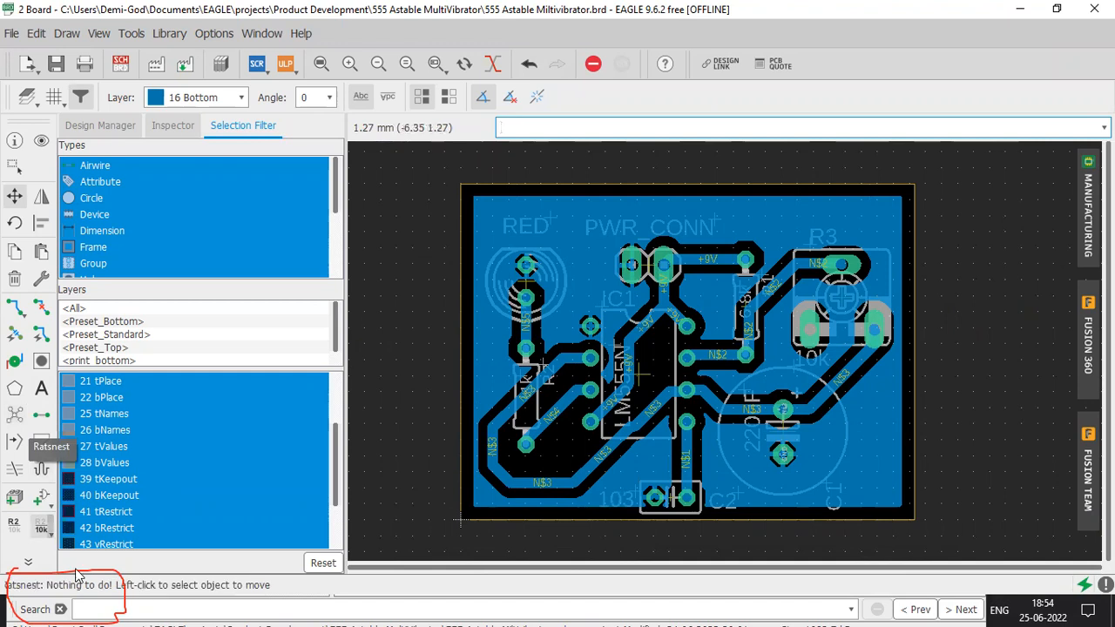
pyautogui.hotkey('ctrl', 'z')
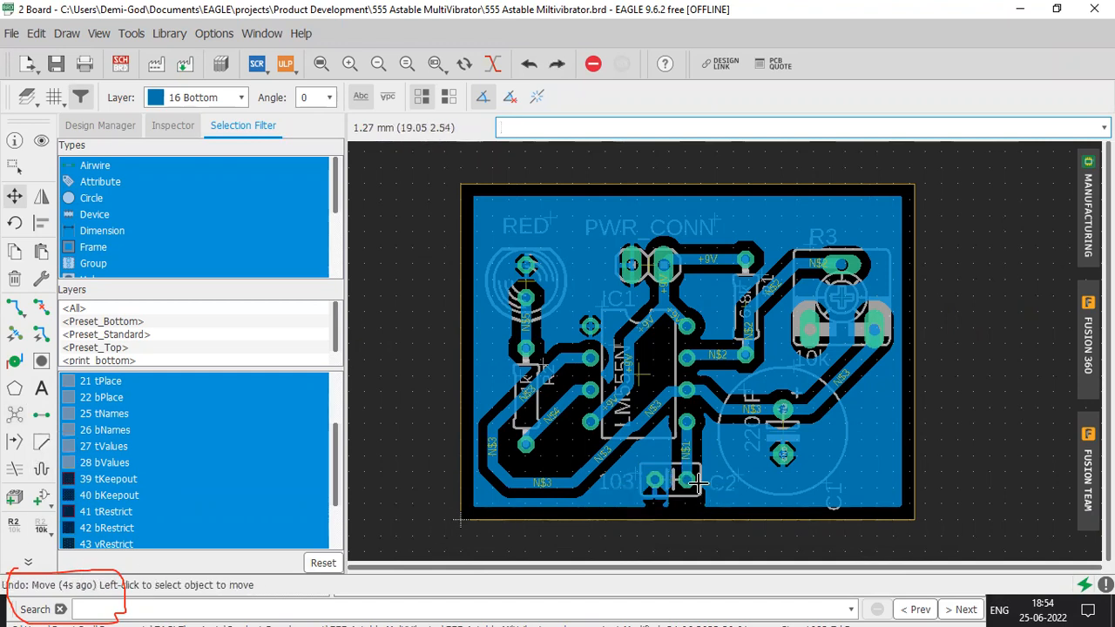
pyautogui.click(14, 415)
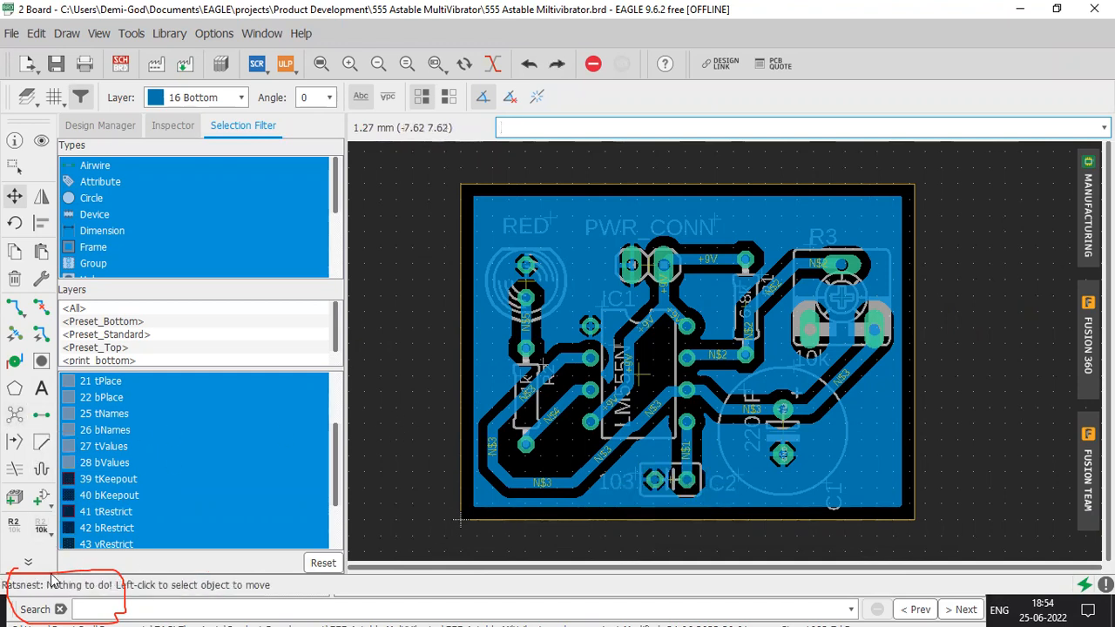
# Shrink the board by moving its top outline edge down to the RED and PWR_CONN labels, and recompute the ratsnest
pyautogui.scroll(2, 776, 421)
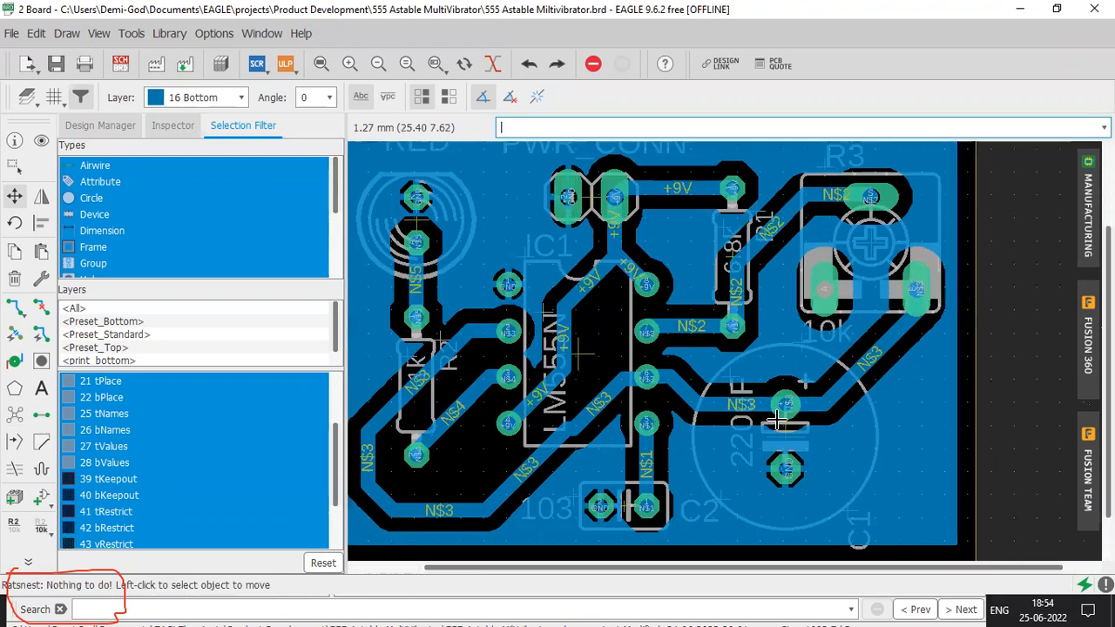
pyautogui.scroll(-1, 786, 381)
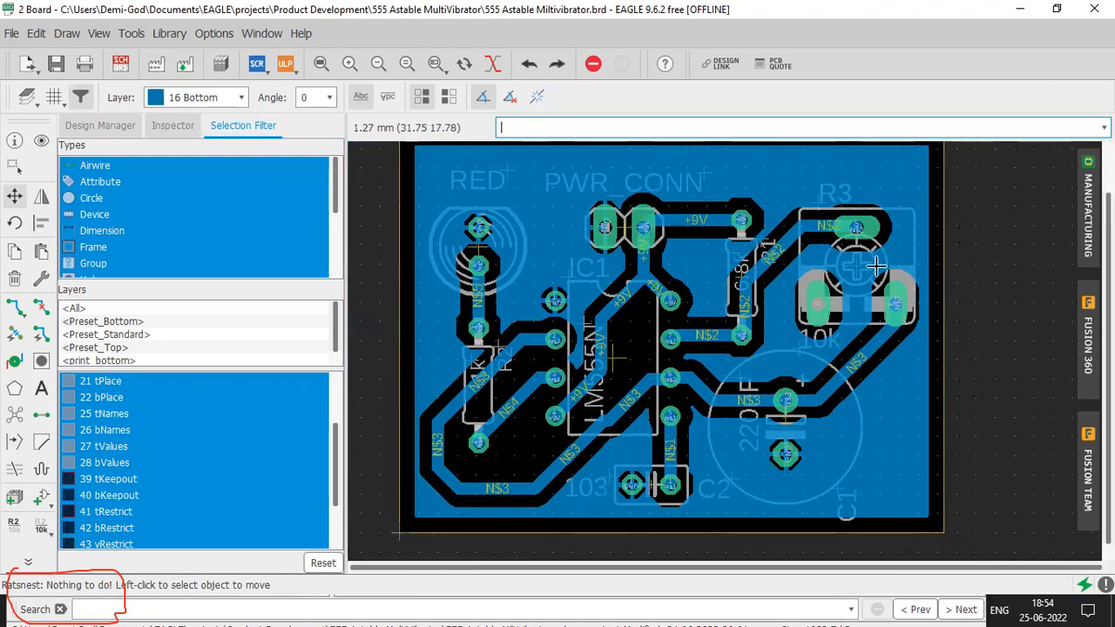
pyautogui.scroll(-1, 712, 275)
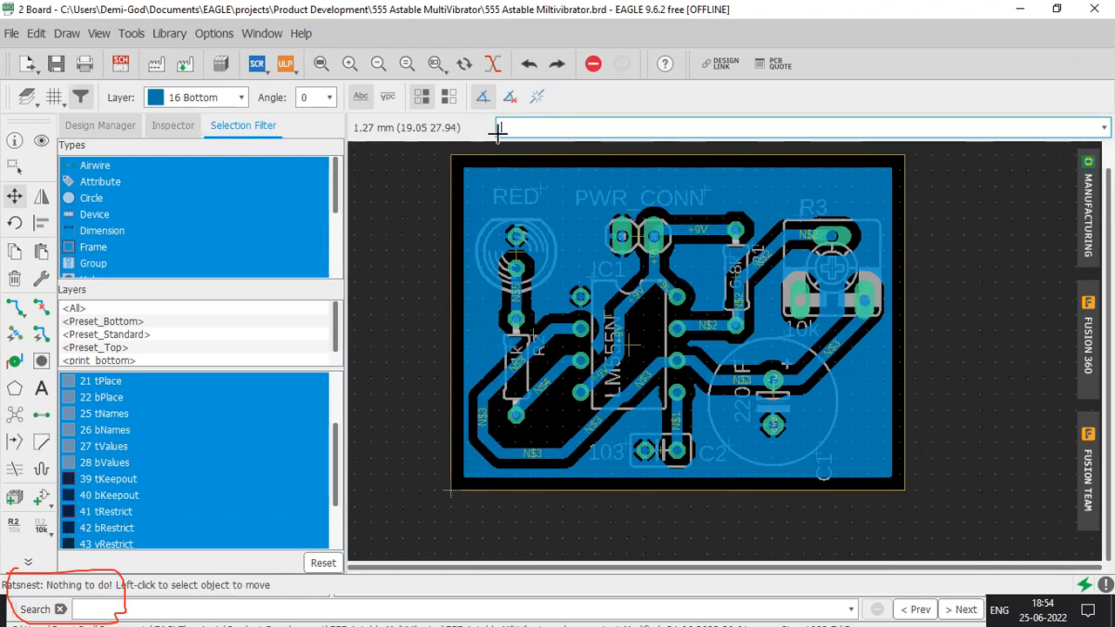
pyautogui.click(18, 197)
pyautogui.click(653, 154)
pyautogui.click(652, 195)
pyautogui.click(14, 415)
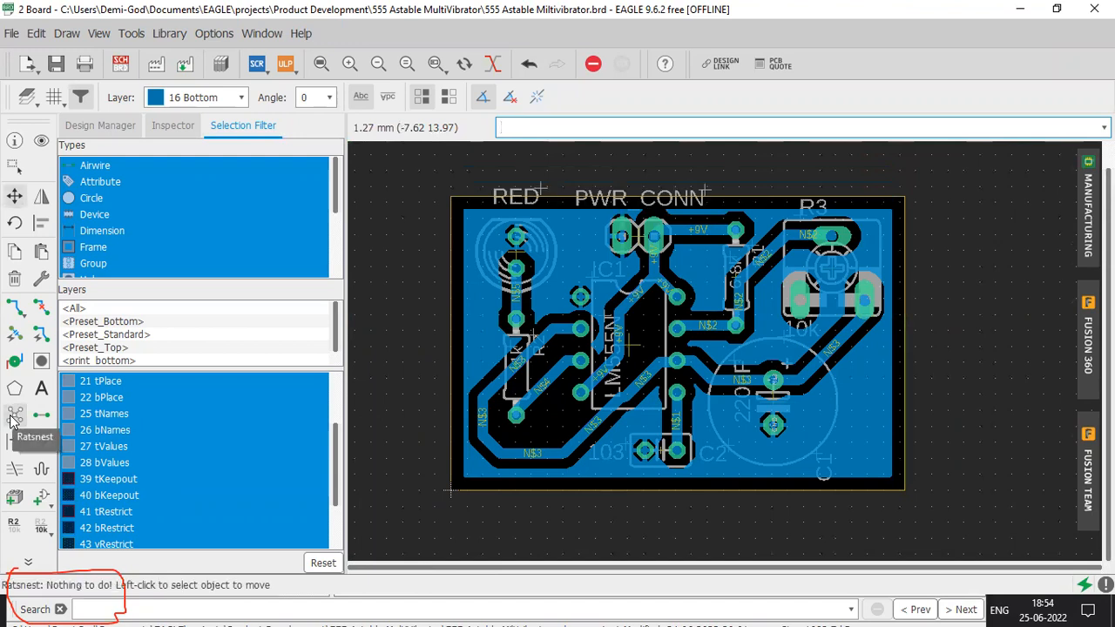
pyautogui.click(14, 416)
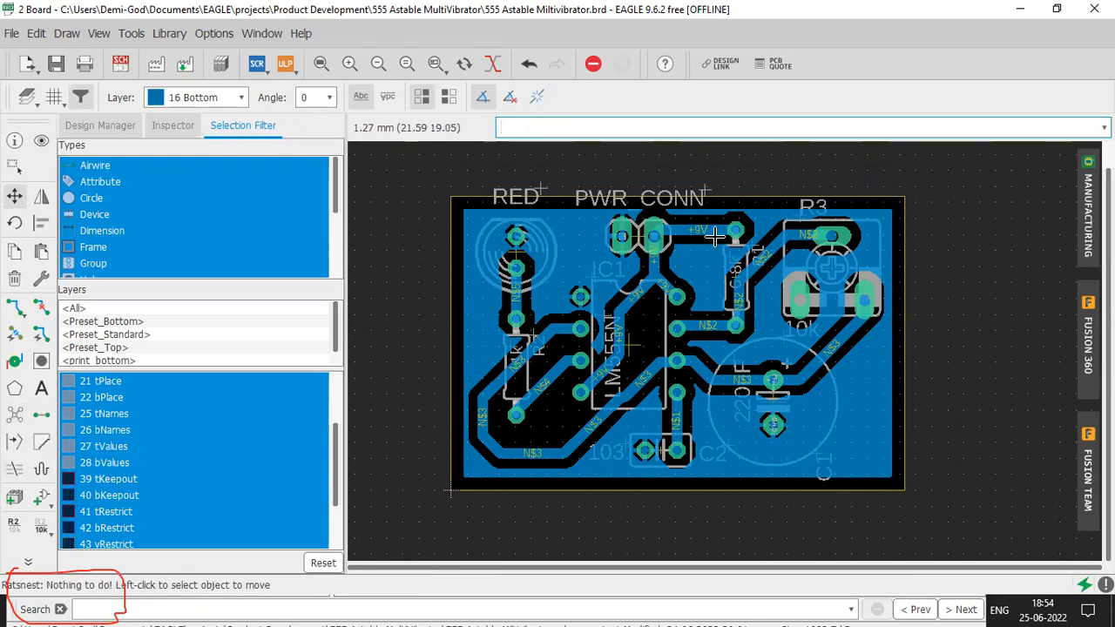
# Raise the top board edge slightly to the upper side of the RED and PWR_CONN labels, and recompute the ratsnest
pyautogui.click(700, 196)
pyautogui.click(696, 189)
pyautogui.click(13, 417)
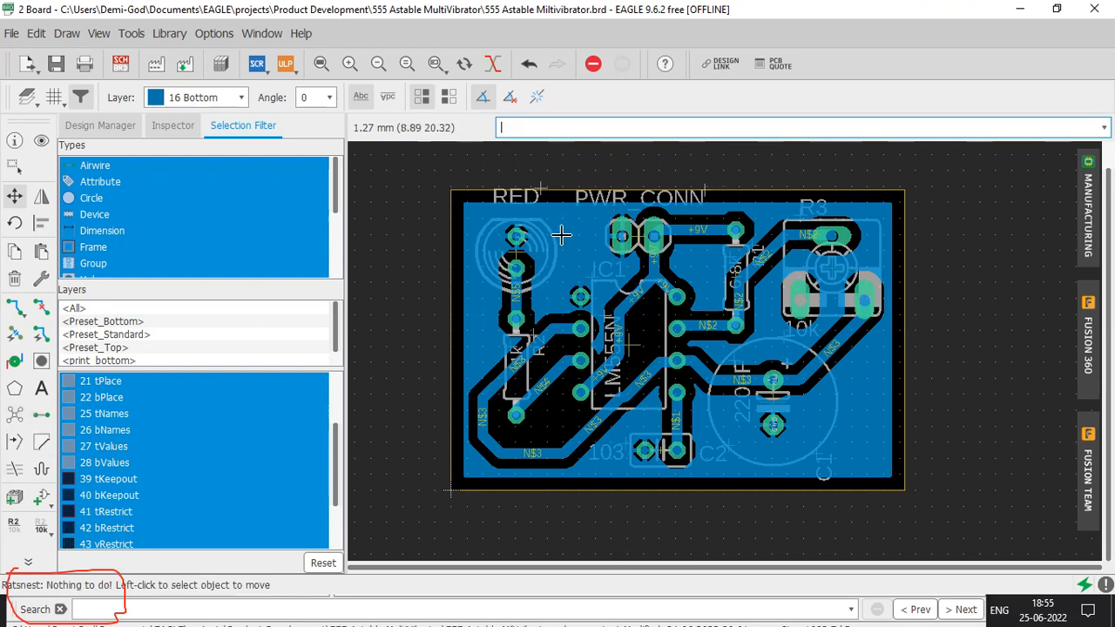
# Move resistor R2's value label lower inside its outline, and shift the R2 name label slightly down beside the resistor
pyautogui.scroll(8, 538, 370)
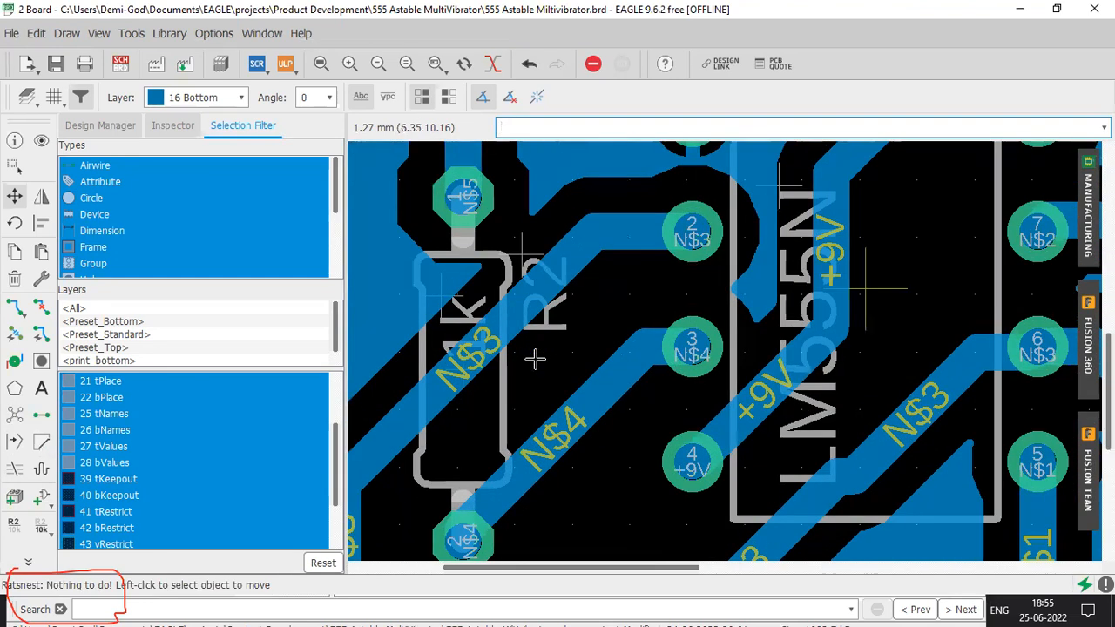
pyautogui.click(427, 288)
pyautogui.click(423, 335)
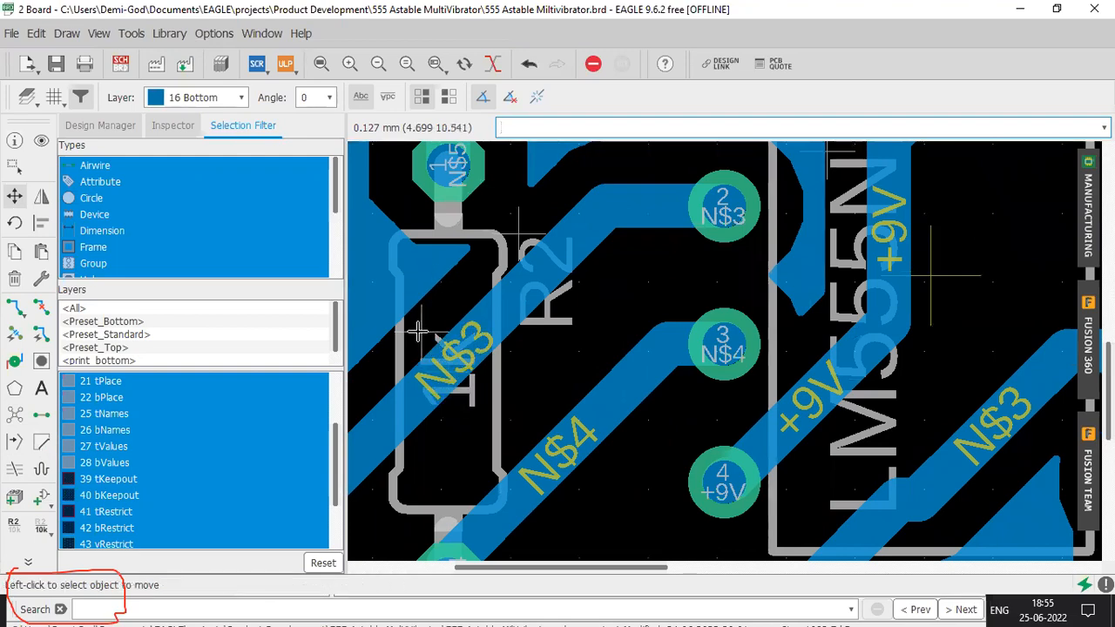
pyautogui.click(527, 292)
pyautogui.click(527, 298)
pyautogui.scroll(-8, 523, 305)
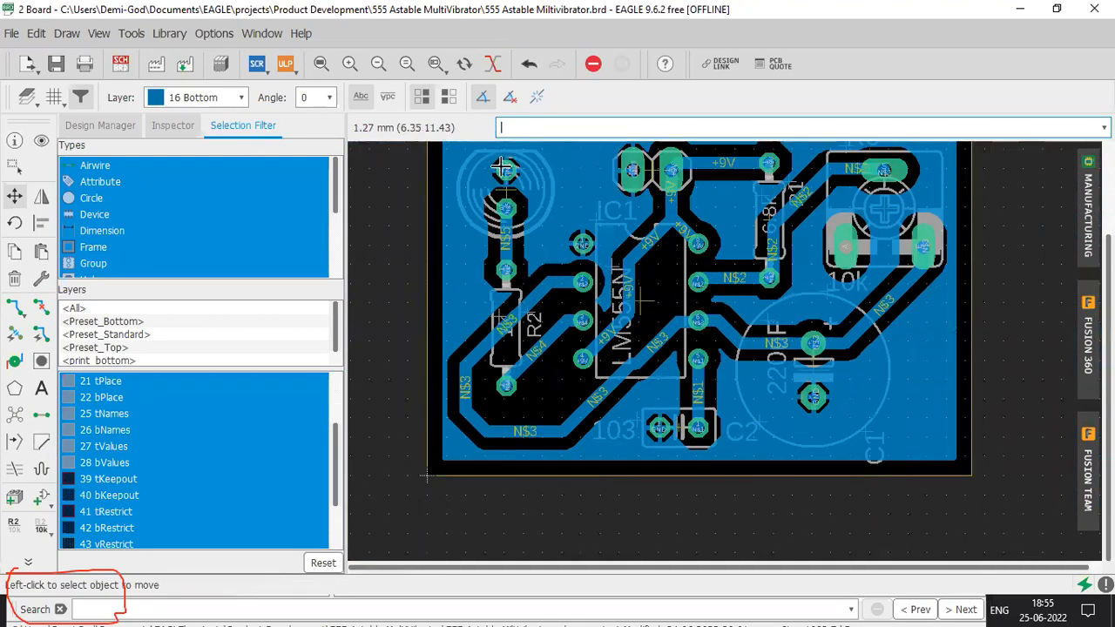
# Move the RED name label slightly down, just above the LED symbol and inside the board outline
pyautogui.scroll(3, 566, 191)
pyautogui.click(602, 194)
pyautogui.click(601, 197)
pyautogui.click(595, 200)
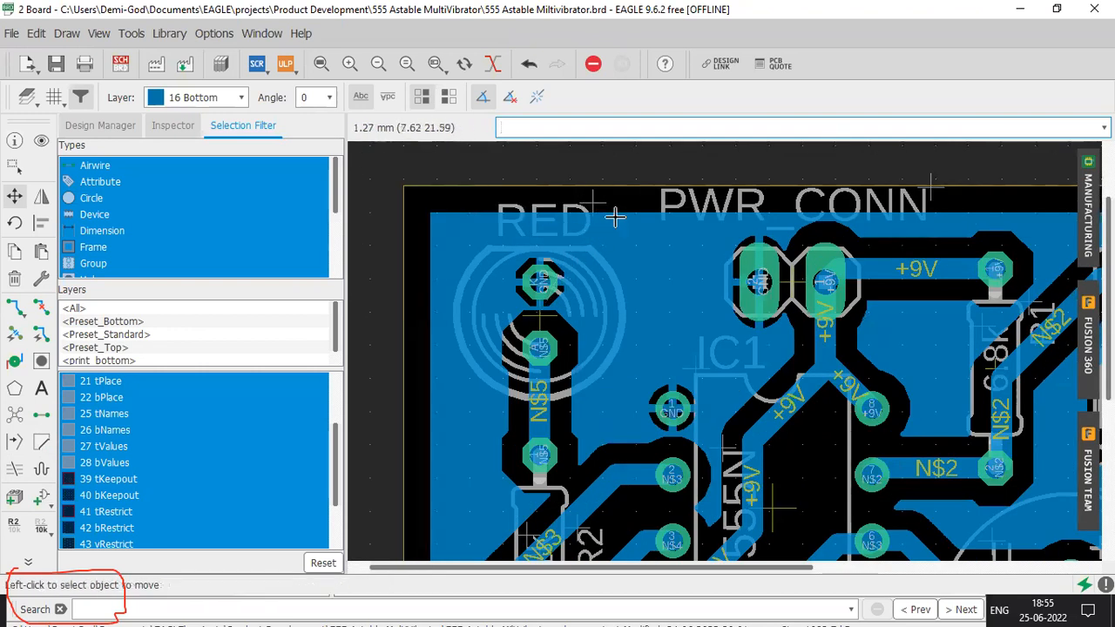
# Set the RED name label's text size to 0.8128 and move the label down, just above the LED symbol
pyautogui.rightClick(593, 206)
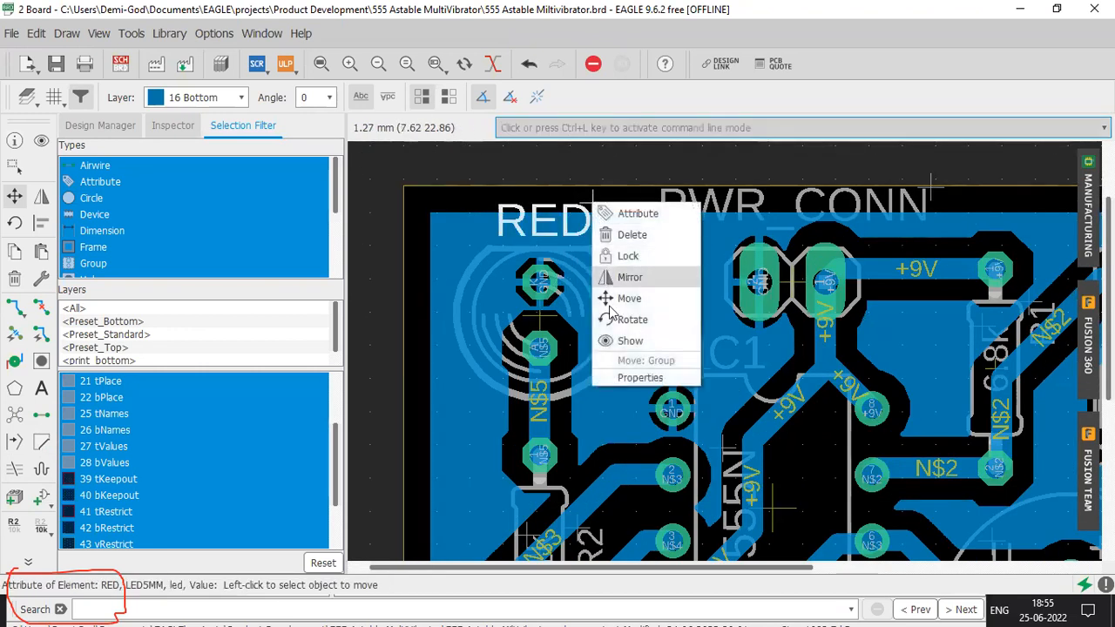
pyautogui.click(620, 374)
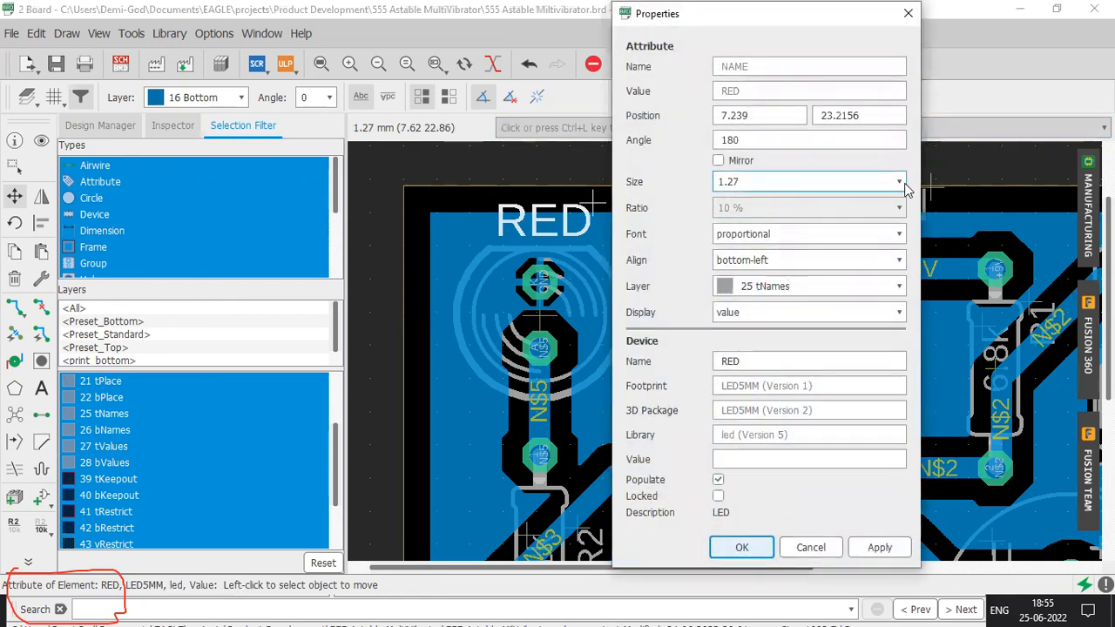
pyautogui.click(898, 183)
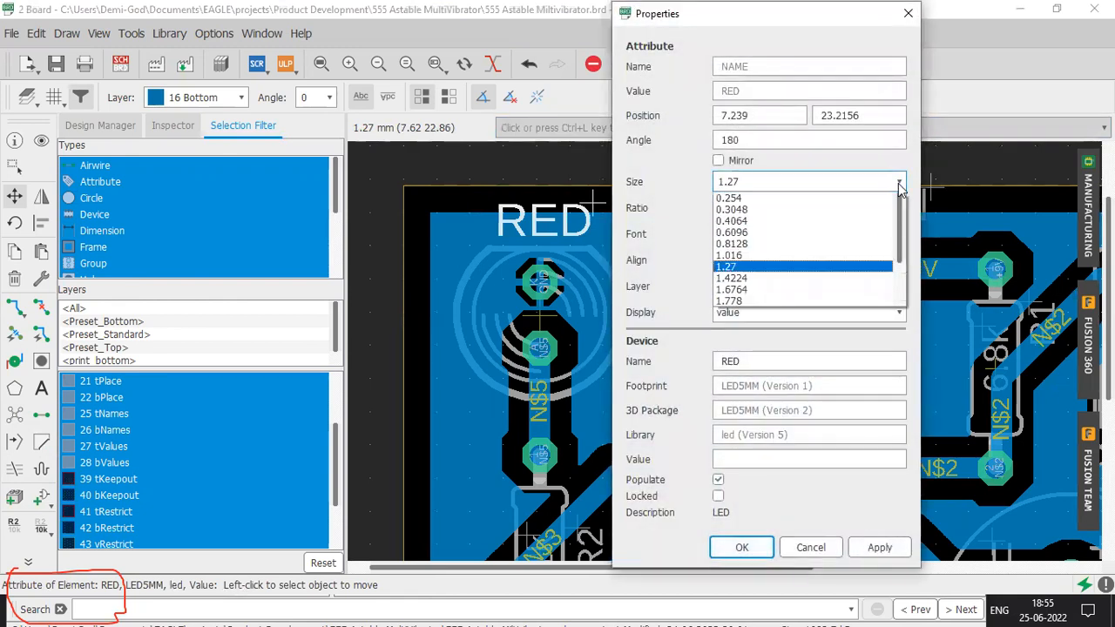
pyautogui.click(860, 243)
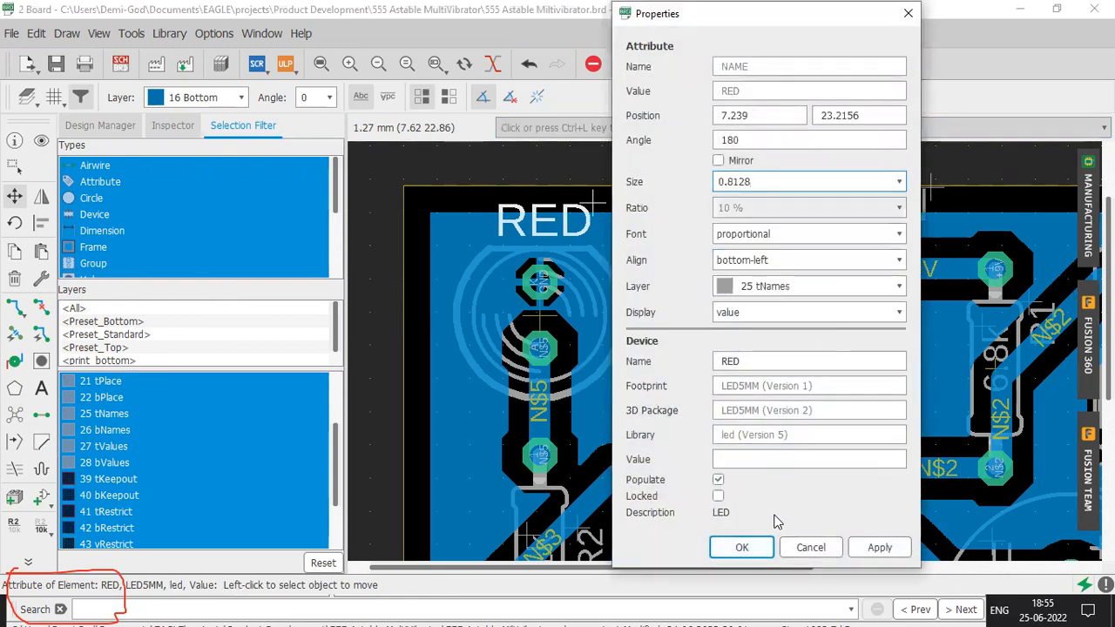
pyautogui.click(878, 547)
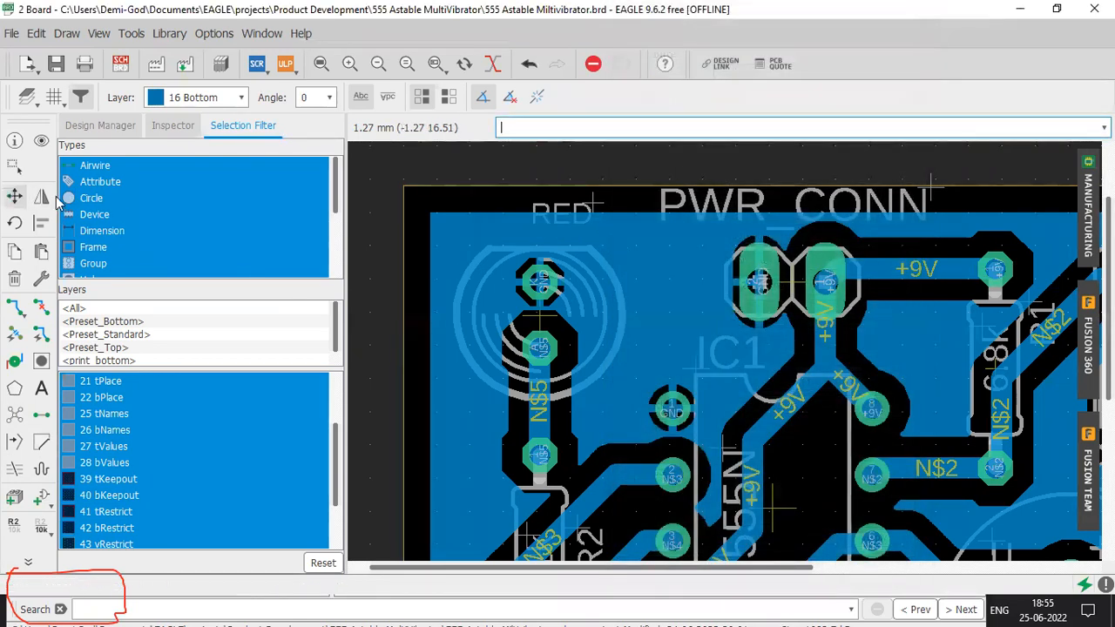
pyautogui.click(592, 205)
pyautogui.click(575, 220)
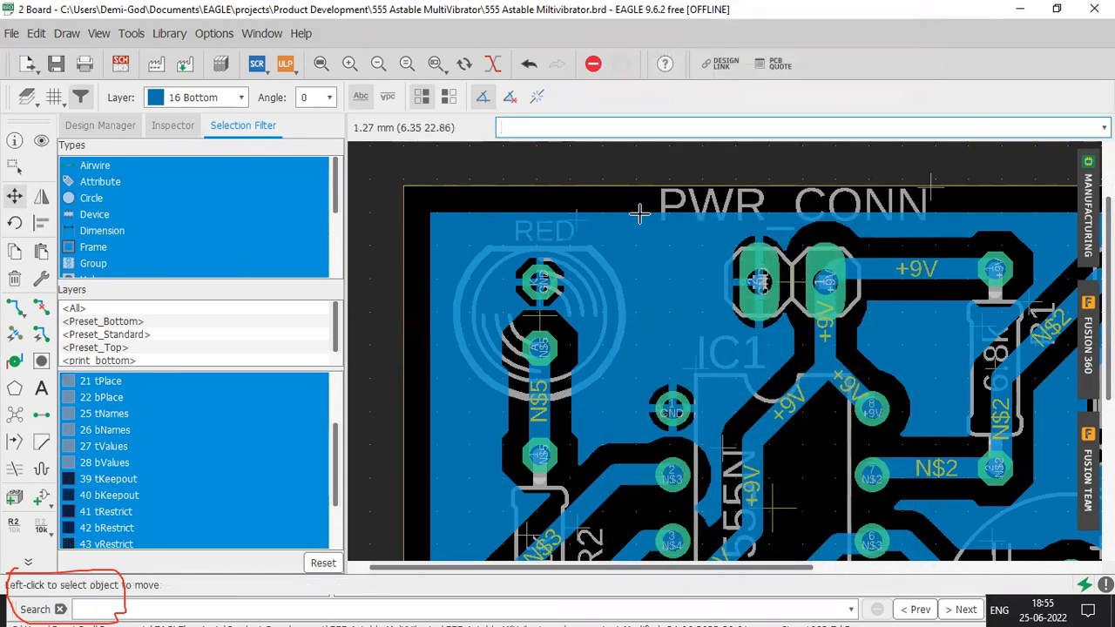
# Set the PWR_CONN name label's text size to 0.8128
pyautogui.rightClick(931, 198)
pyautogui.click(967, 366)
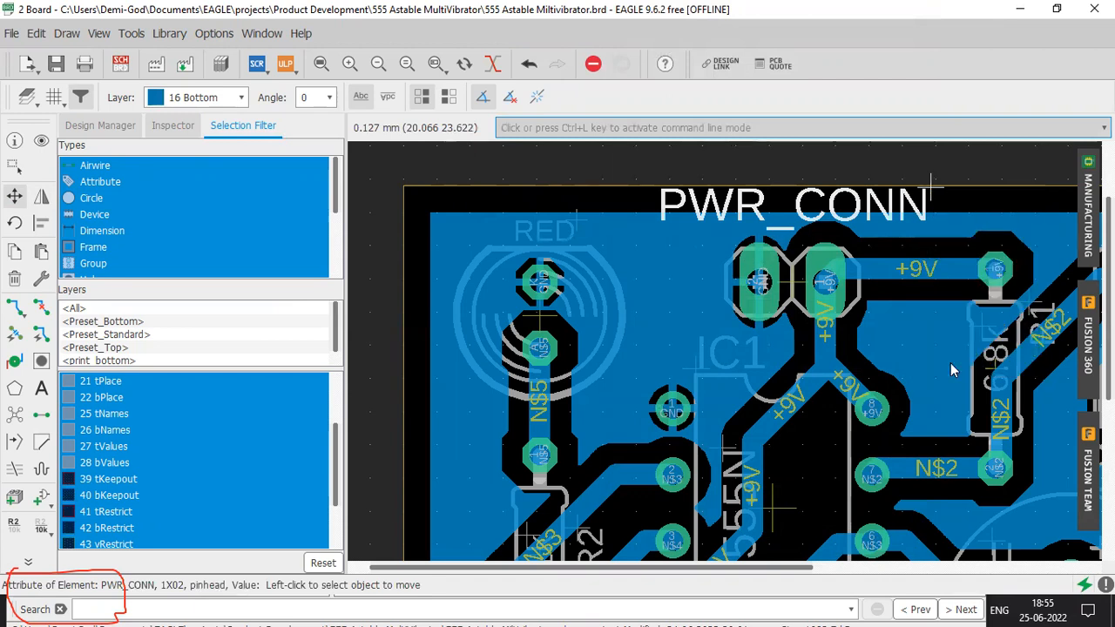
pyautogui.click(613, 184)
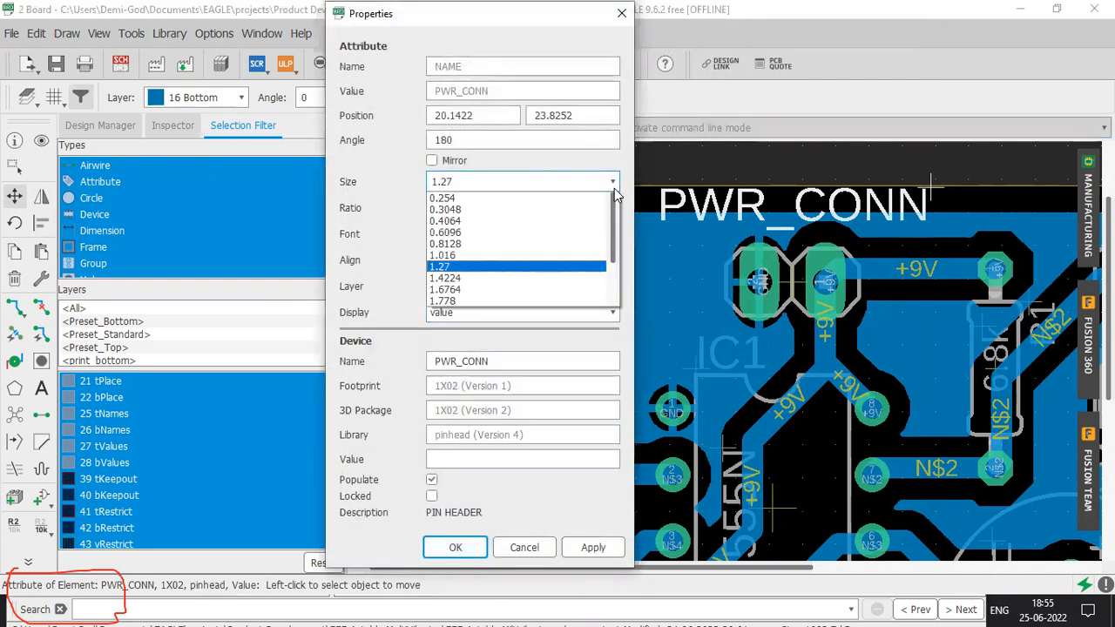
pyautogui.click(537, 244)
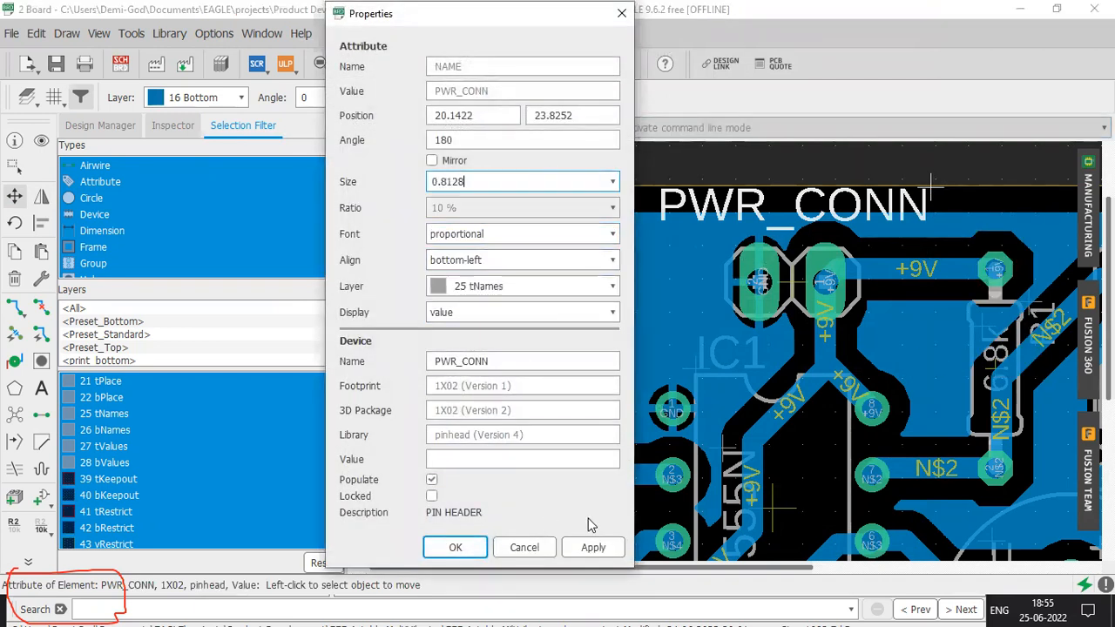
pyautogui.click(593, 547)
pyautogui.click(455, 547)
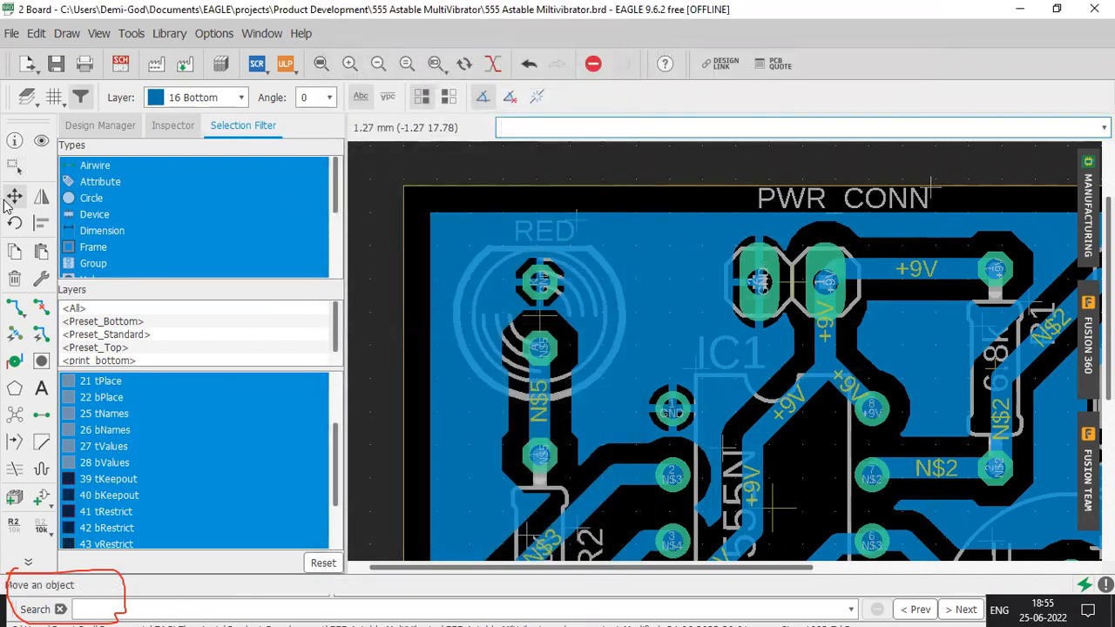
# Rotate the PWR_CONN name label by 180 degrees, place it just above the connector pads, and recompute the ratsnest
pyautogui.click(930, 190)
pyautogui.rightClick(732, 199)
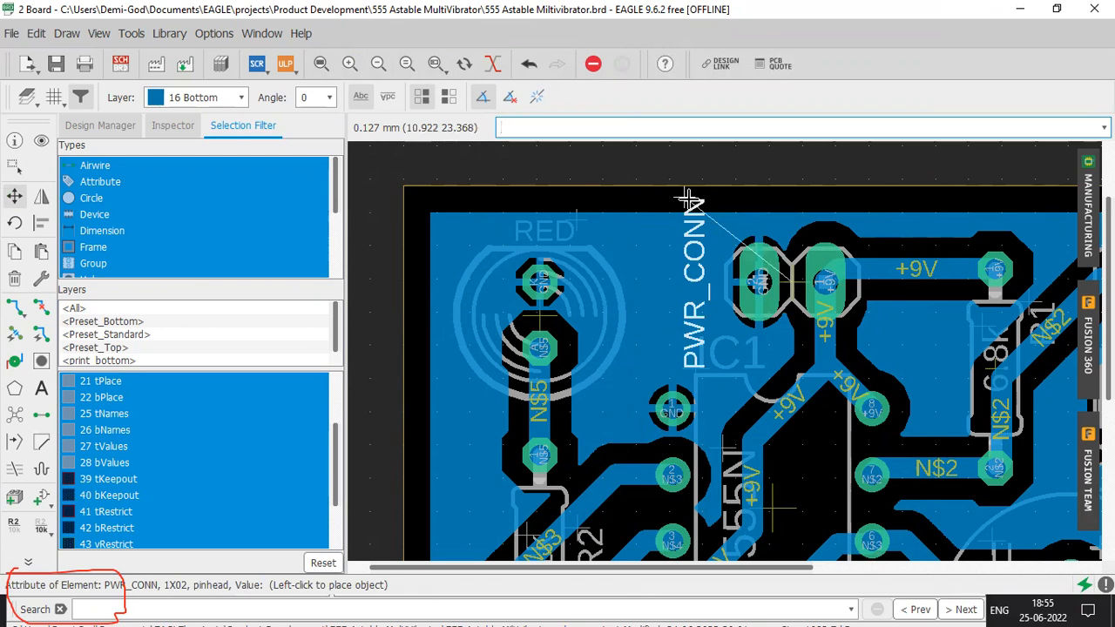
pyautogui.rightClick(684, 200)
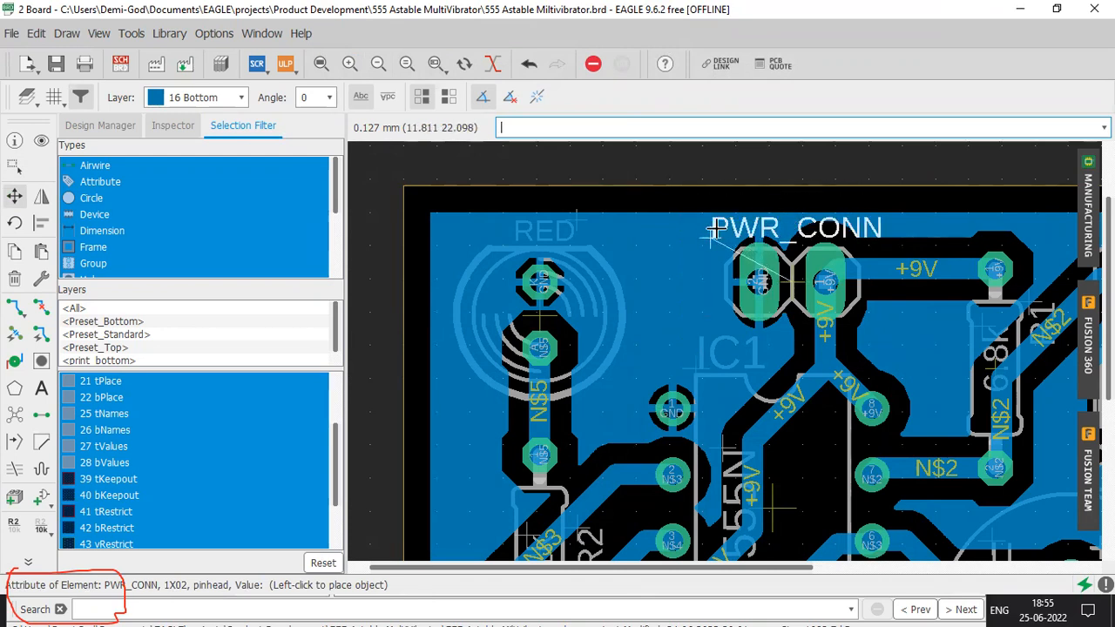
pyautogui.click(721, 226)
pyautogui.scroll(-4, 514, 248)
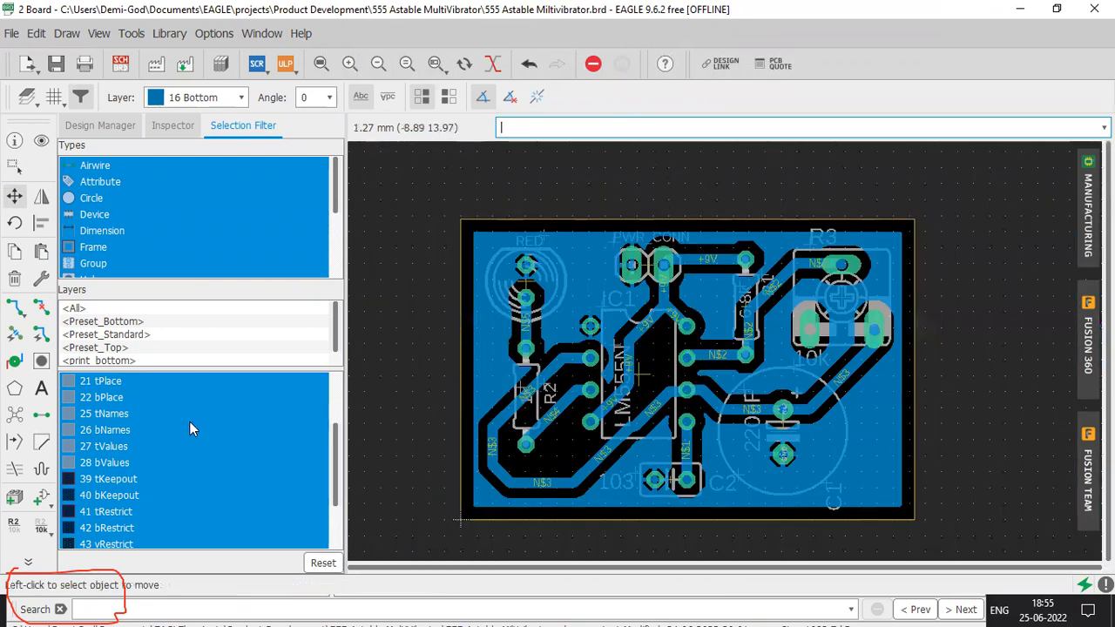
pyautogui.click(17, 416)
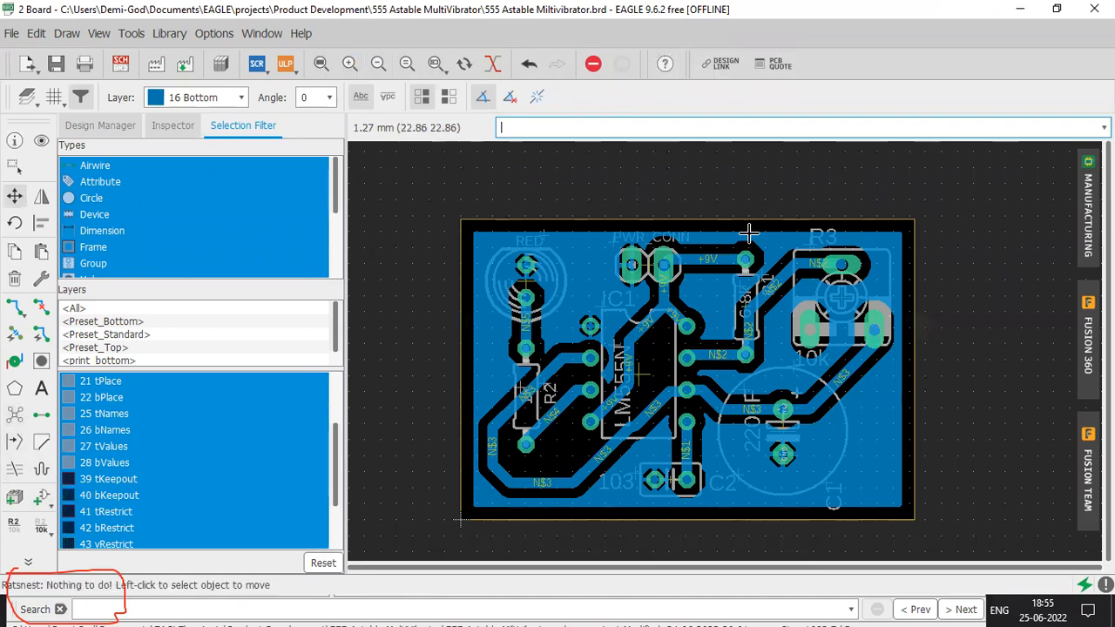
# Examine the silkscreen labels across the board for overlaps with component outlines and traces
pyautogui.scroll(2, 684, 273)
pyautogui.scroll(3, 580, 327)
pyautogui.scroll(-1, 607, 429)
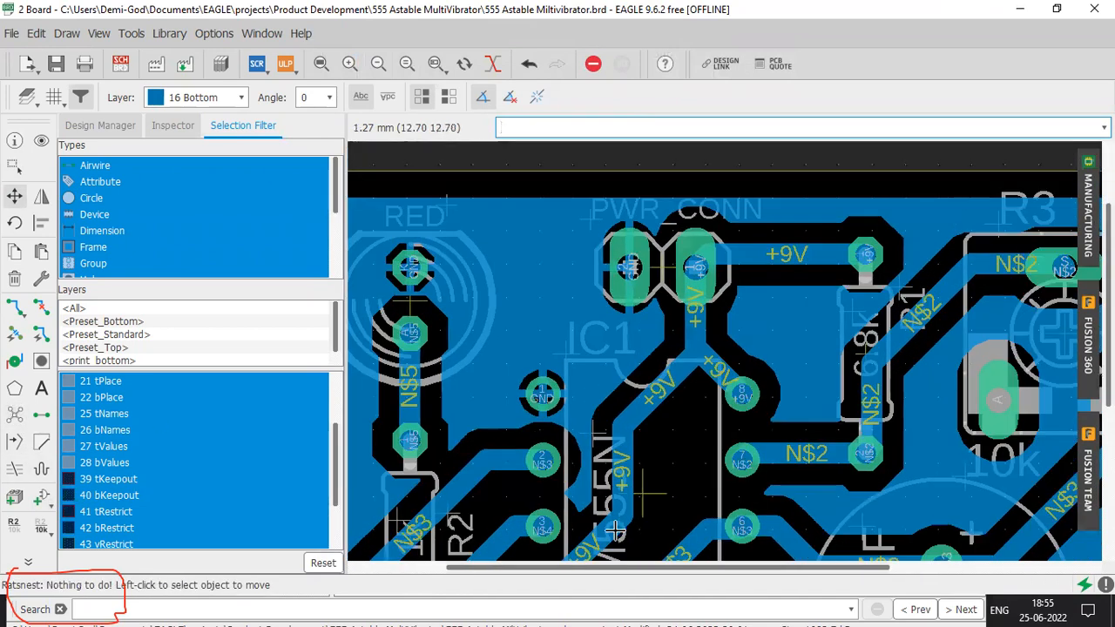
pyautogui.scroll(-2, 614, 444)
pyautogui.scroll(2, 625, 501)
pyautogui.scroll(-4, 626, 435)
pyautogui.scroll(5, 627, 318)
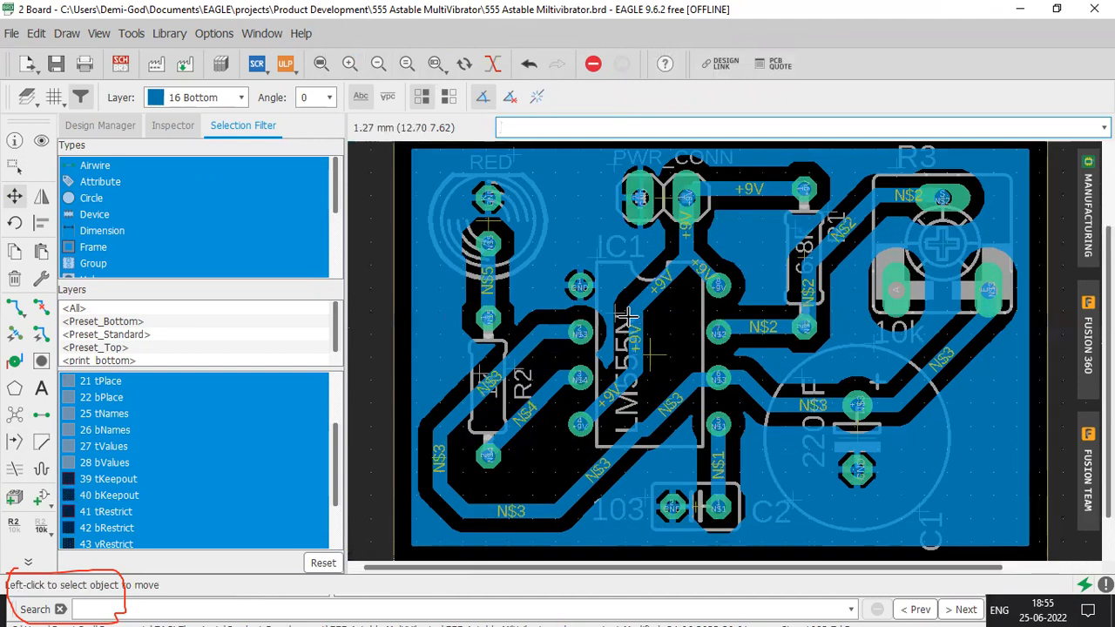
pyautogui.scroll(-5, 622, 292)
# Delete the IC1 name label above the timer chip
pyautogui.scroll(7, 607, 214)
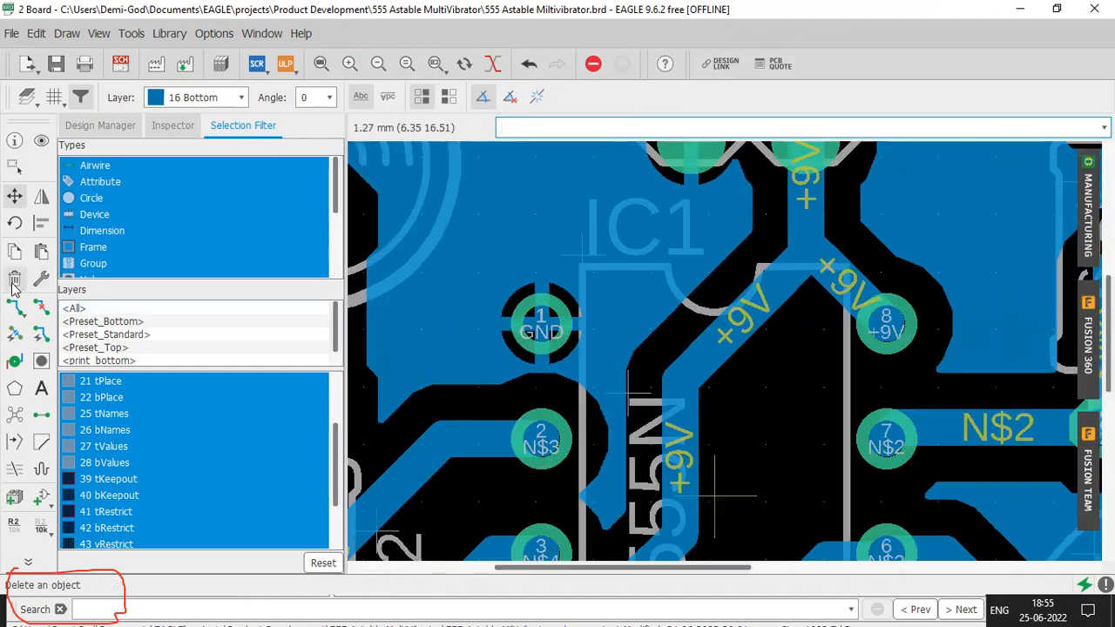
pyautogui.click(14, 280)
pyautogui.click(587, 264)
pyautogui.scroll(-5, 587, 264)
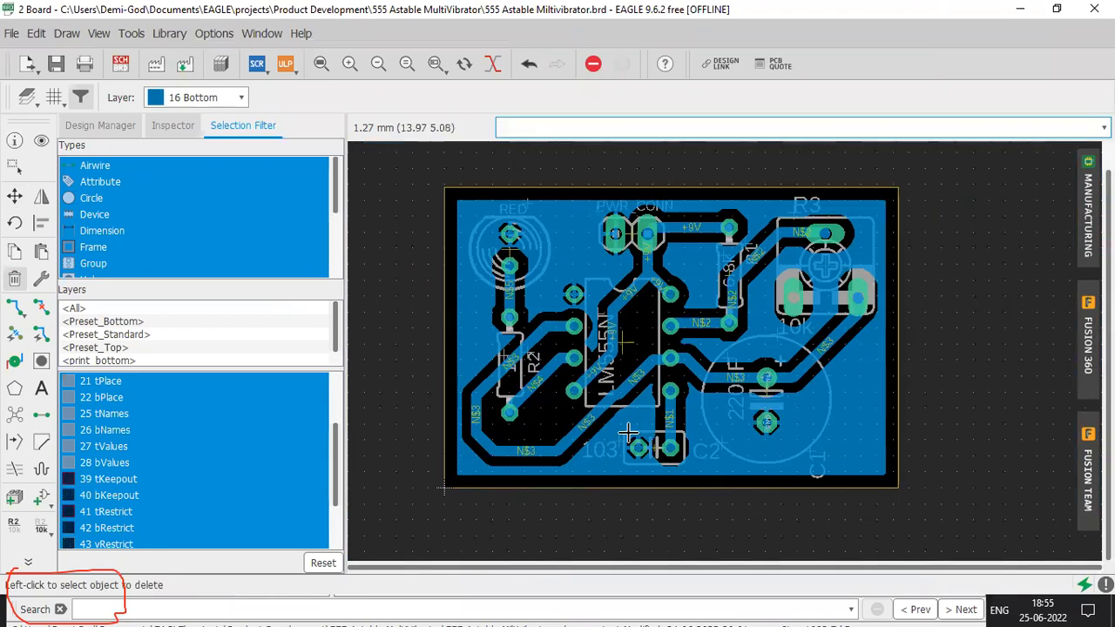
# Delete the R2, C1 and C2 name labels from the board
pyautogui.click(14, 196)
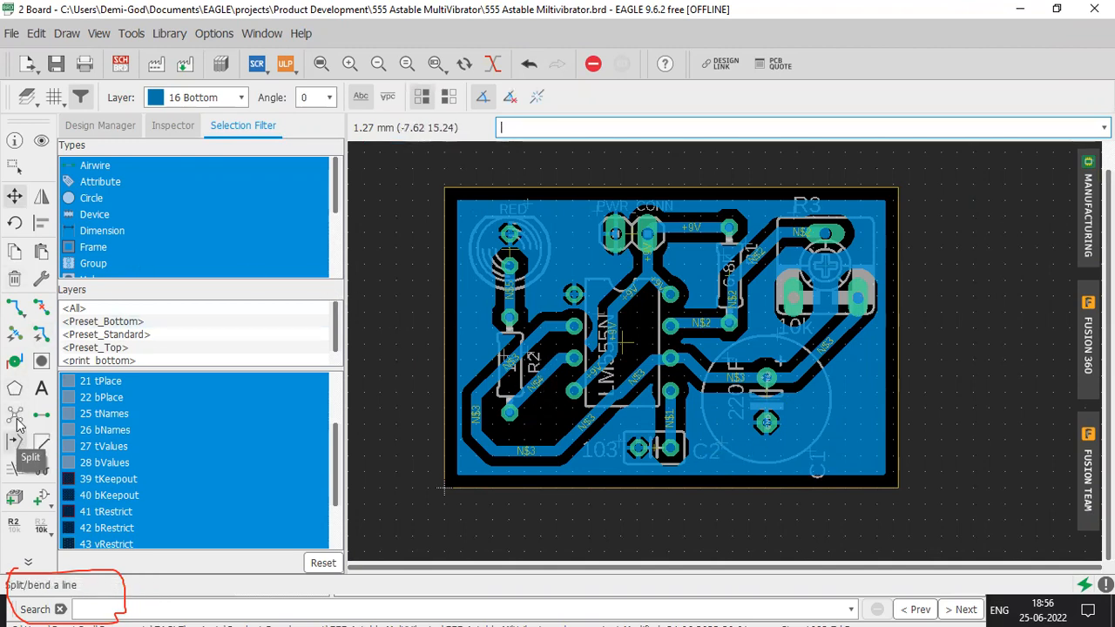
pyautogui.click(14, 278)
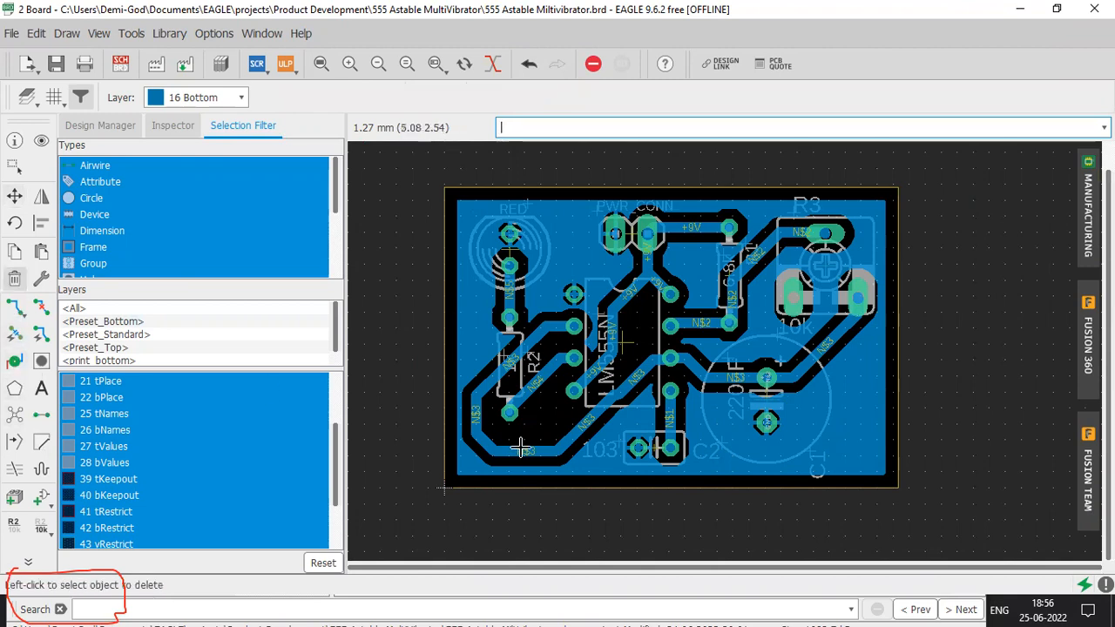
pyautogui.scroll(2, 607, 442)
pyautogui.click(778, 449)
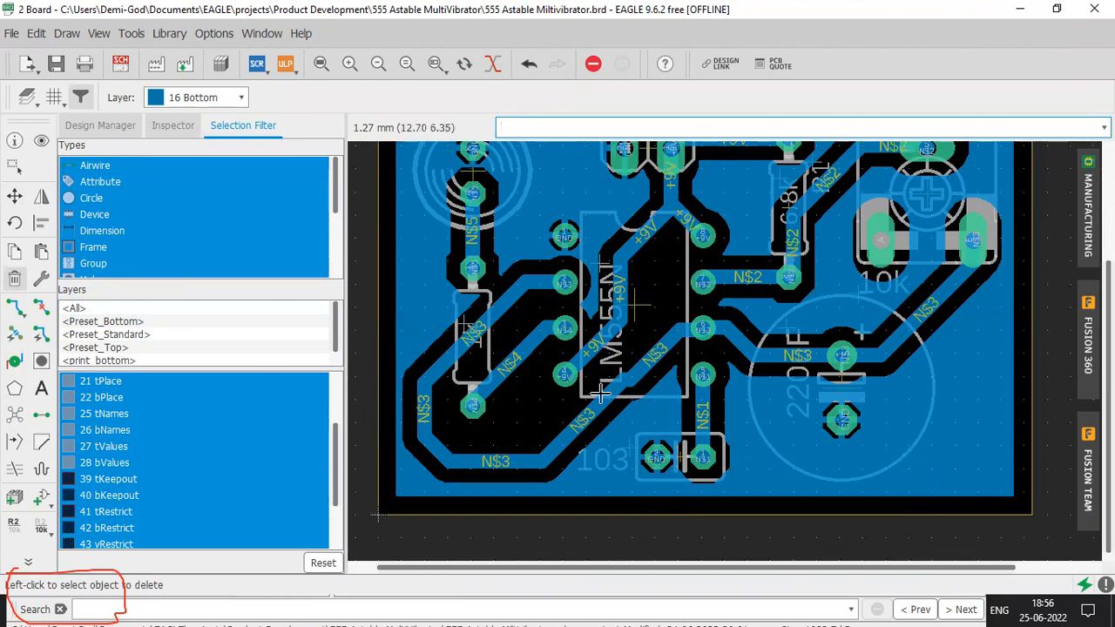
pyautogui.scroll(-2, 599, 395)
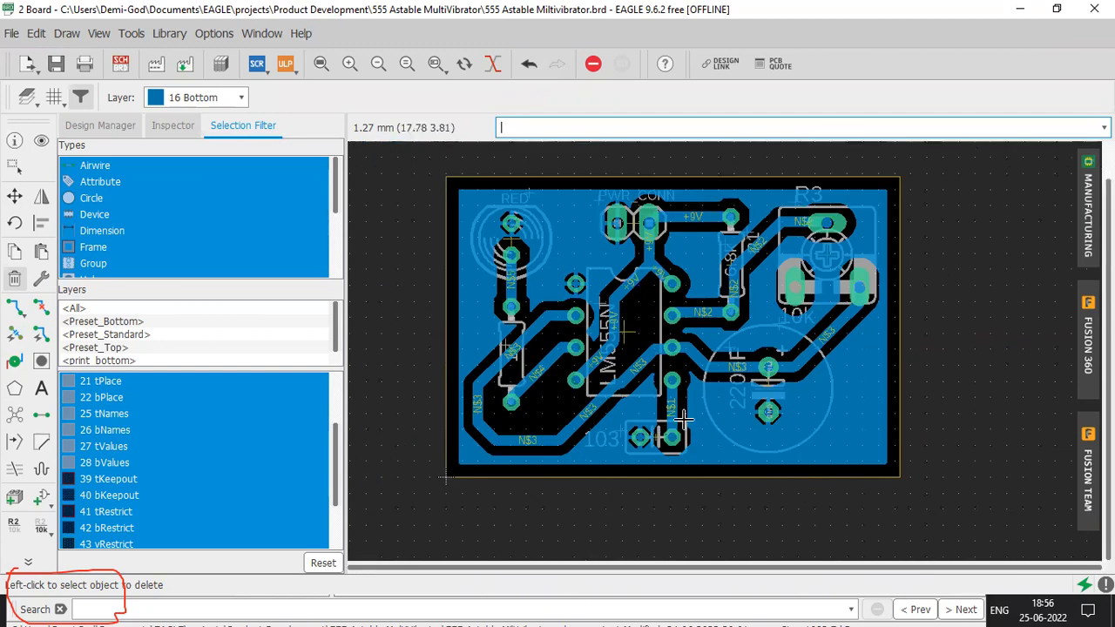
# Delete the R3 name label above the potentiometer and the R1 name label beside the 6.8k resistor
pyautogui.scroll(3, 804, 192)
pyautogui.click(793, 198)
pyautogui.scroll(-2, 690, 297)
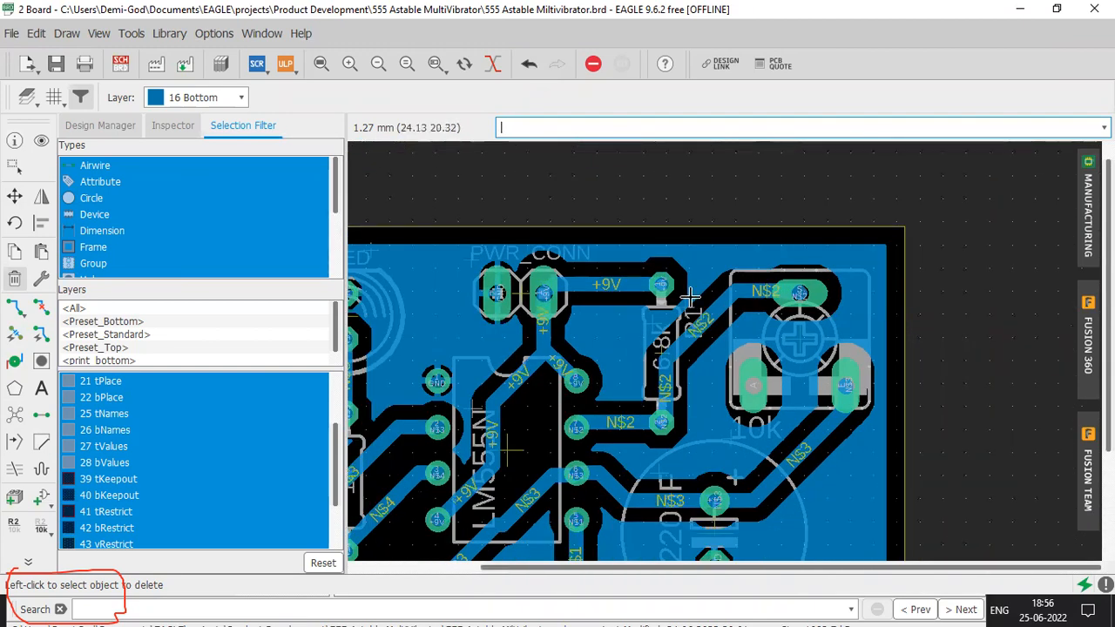
pyautogui.scroll(3, 690, 298)
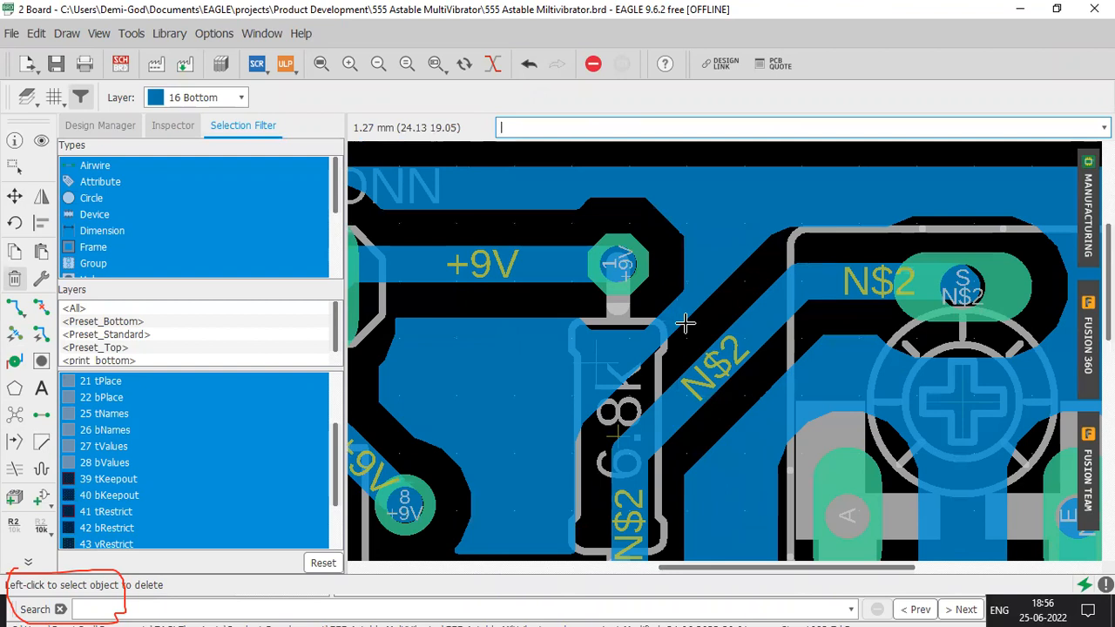
pyautogui.scroll(-4, 688, 362)
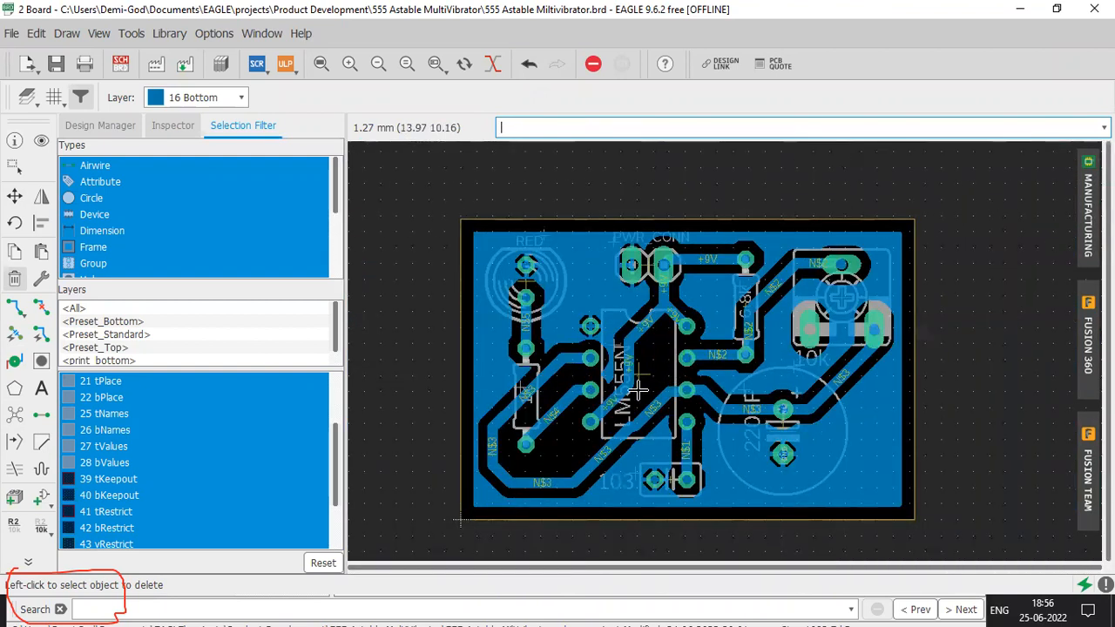
# Move the LM555N value label to the right inside the chip outline, and recompute the ratsnest
pyautogui.scroll(1, 442, 343)
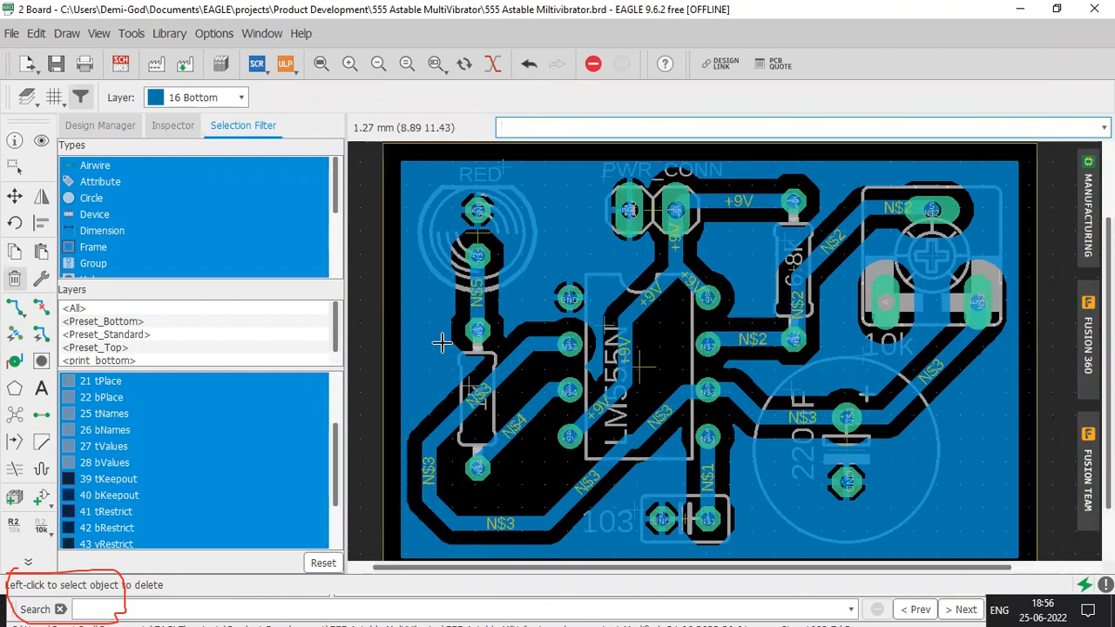
pyautogui.click(14, 197)
pyautogui.click(607, 324)
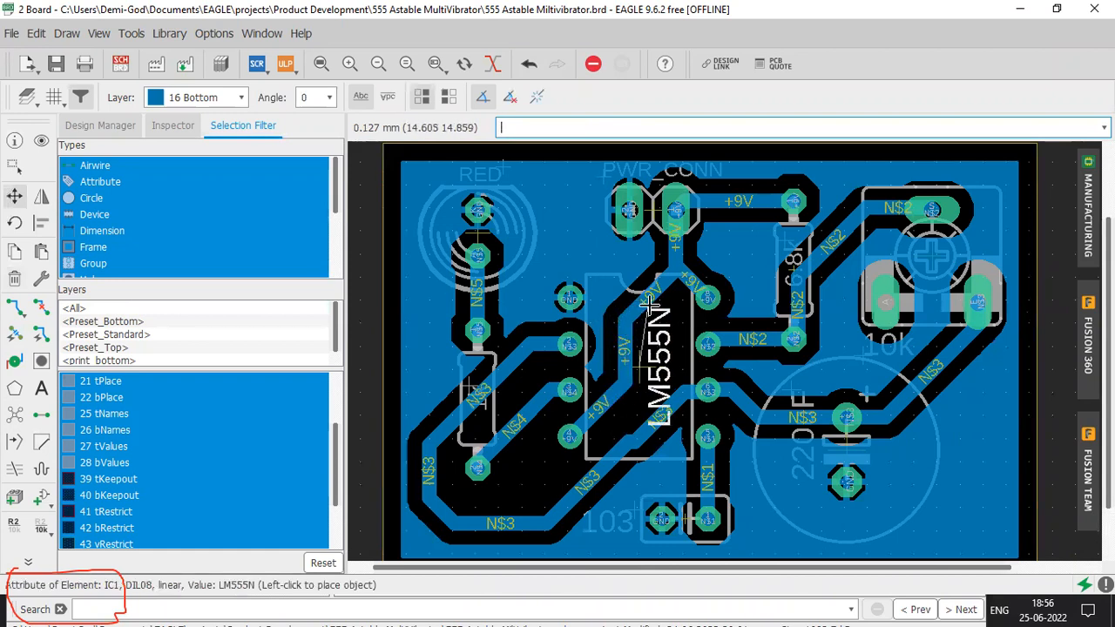
pyautogui.click(642, 312)
pyautogui.click(15, 417)
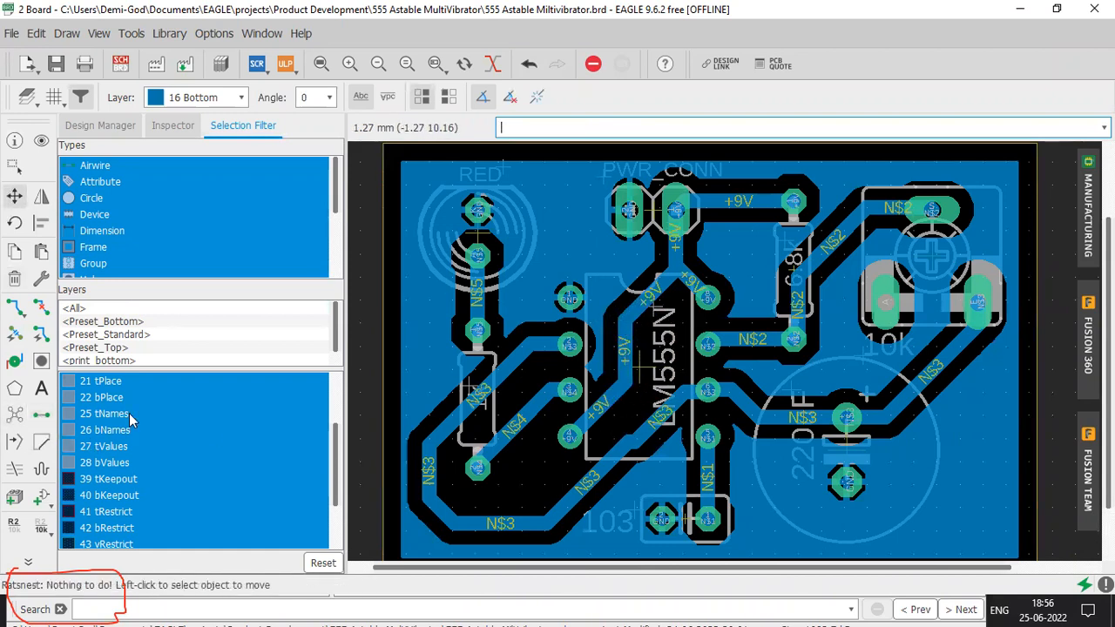
# Rotate the 220uF value label to horizontal and place it below the pads inside the round capacitor outline
pyautogui.scroll(-2, 511, 398)
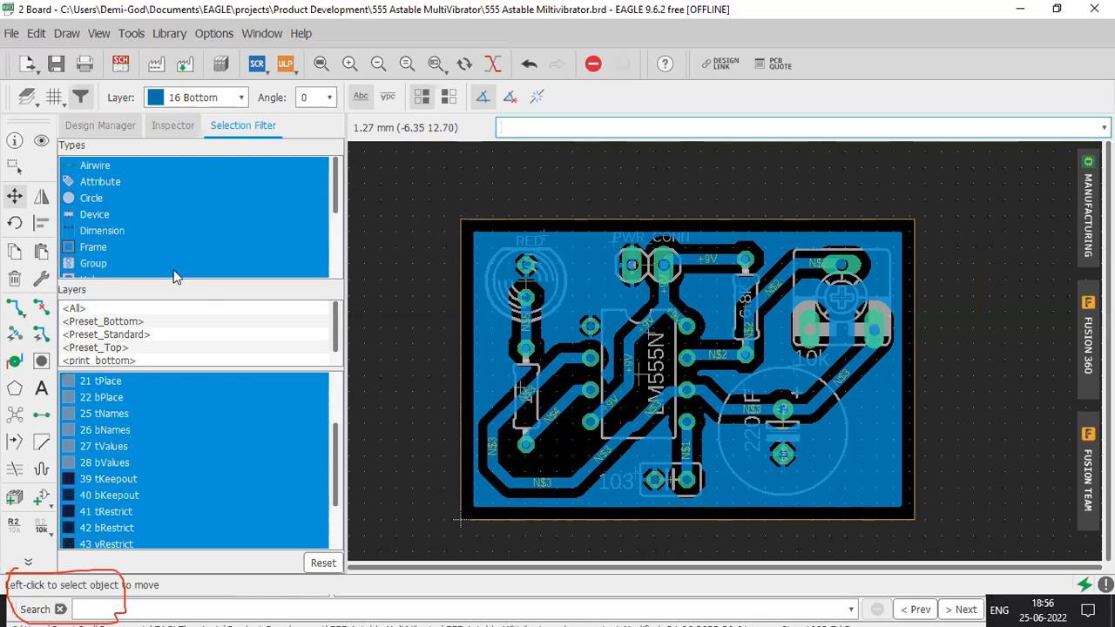
pyautogui.scroll(2, 764, 450)
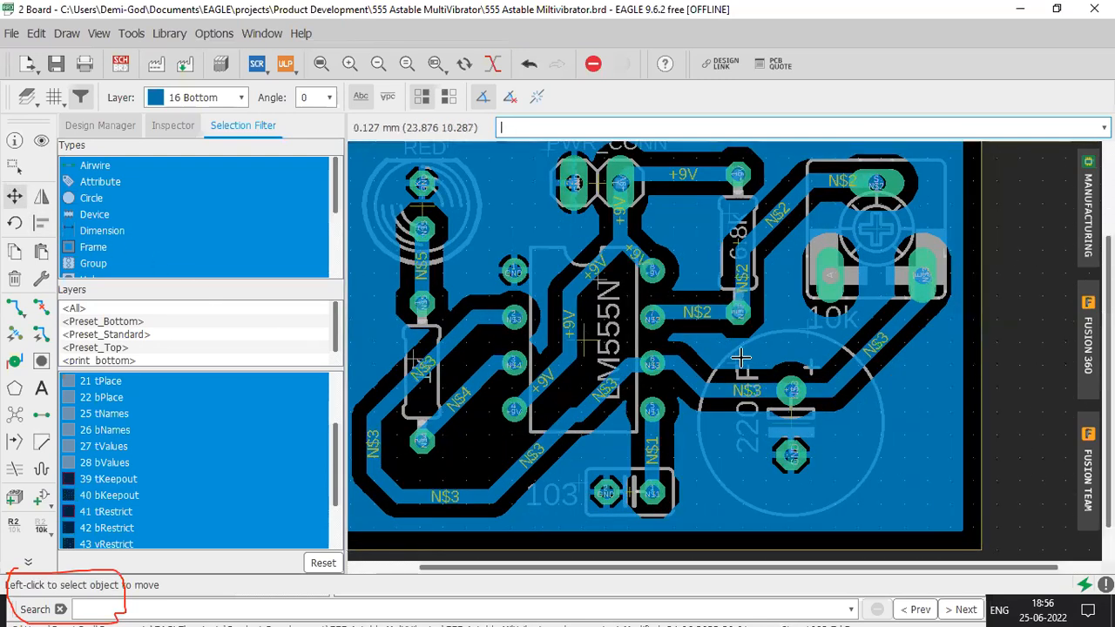
pyautogui.keyDown('alt'); pyautogui.click(749, 359); pyautogui.keyUp('alt')
pyautogui.keyDown('alt'); pyautogui.rightClick(772, 405); pyautogui.keyUp('alt')
pyautogui.click(726, 497)
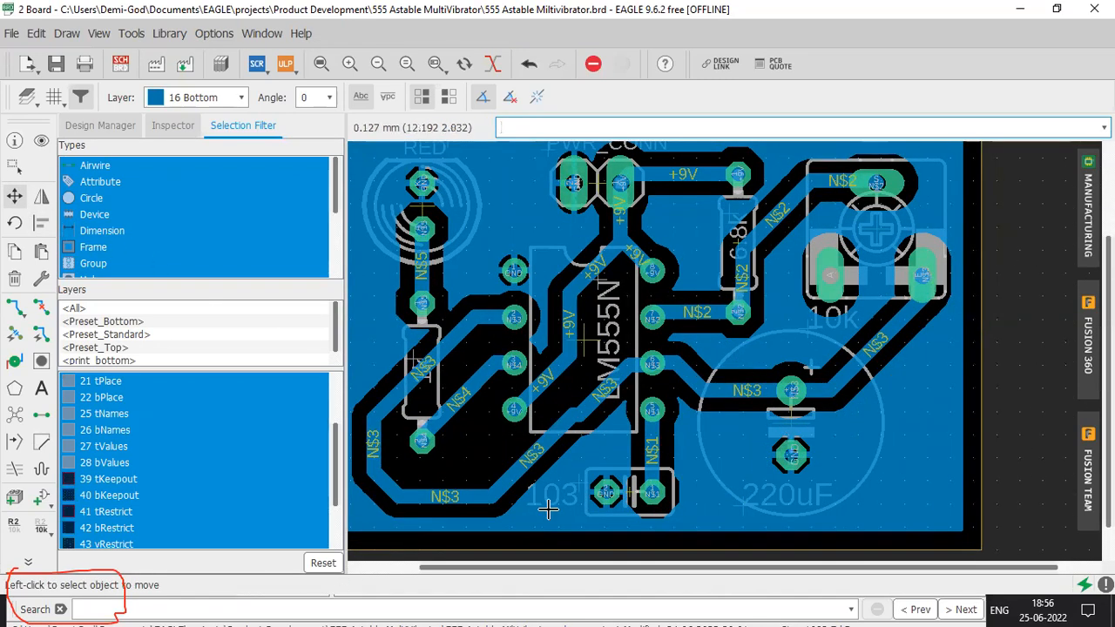
# Rotate the small capacitor's 103 value label to vertical and place it just left of the capacitor outline
pyautogui.click(572, 484)
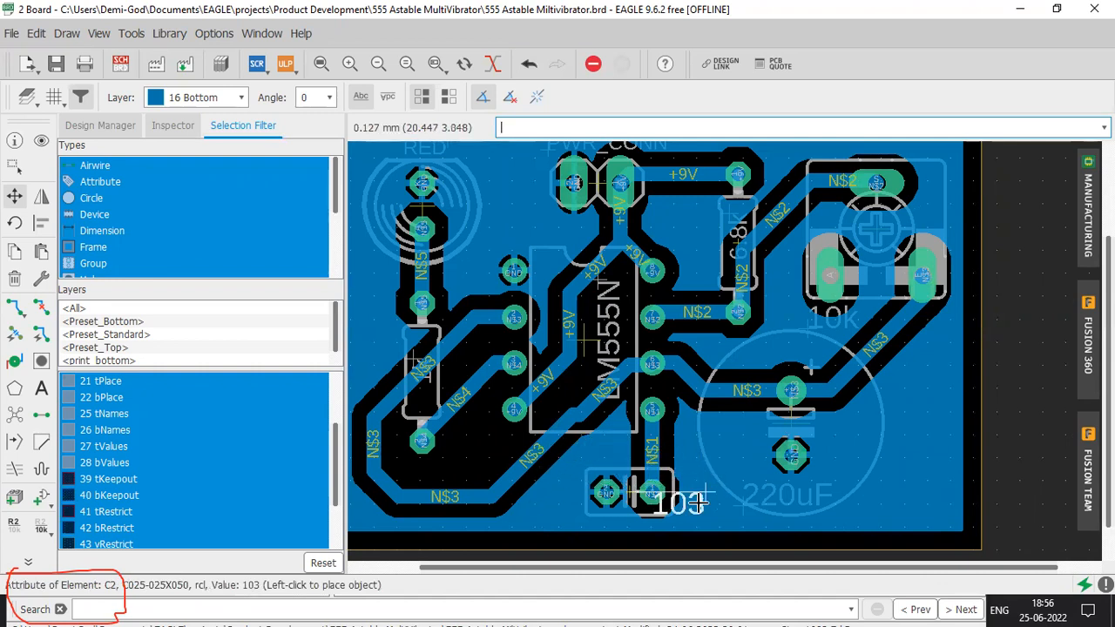
pyautogui.rightClick(557, 477)
pyautogui.click(554, 472)
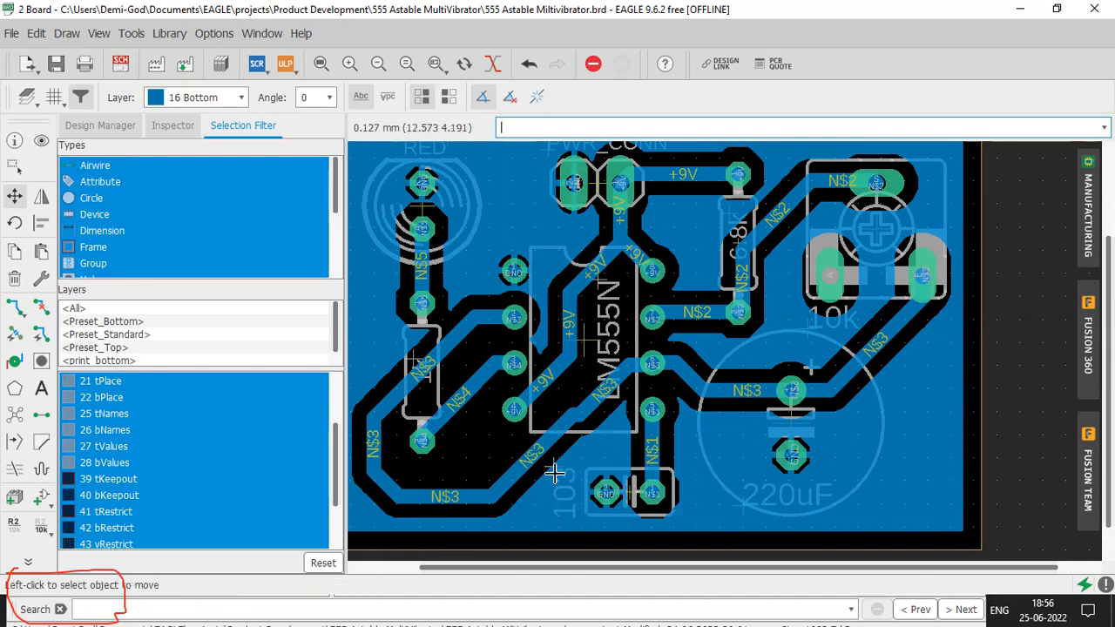
# Move the 1k value label out of its resistor outline to the resistor's left side
pyautogui.click(409, 350)
pyautogui.click(383, 349)
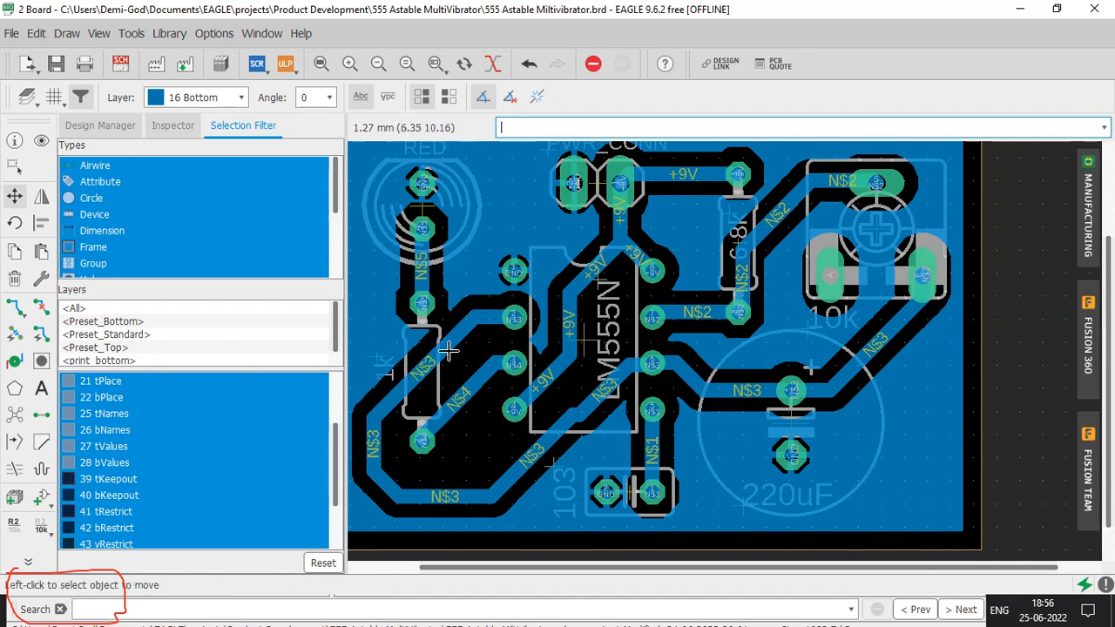
pyautogui.scroll(-2, 448, 350)
pyautogui.scroll(5, 741, 322)
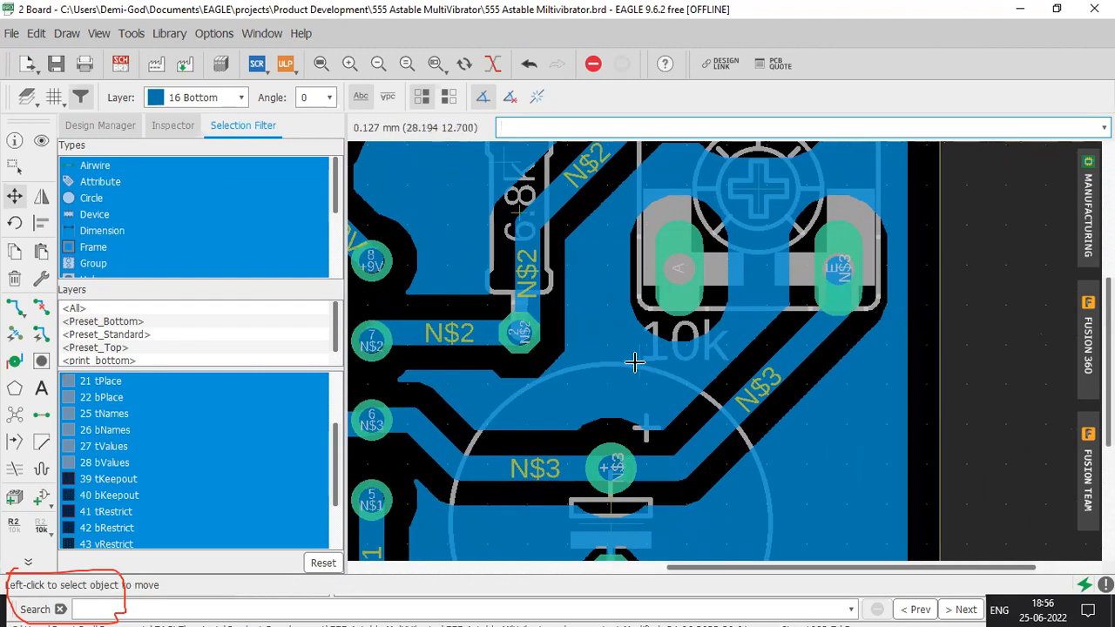
# Move the potentiometer's 10k value label to just below the lower-right corner of its outline
pyautogui.click(635, 361)
pyautogui.scroll(1, 742, 364)
pyautogui.scroll(-4, 741, 364)
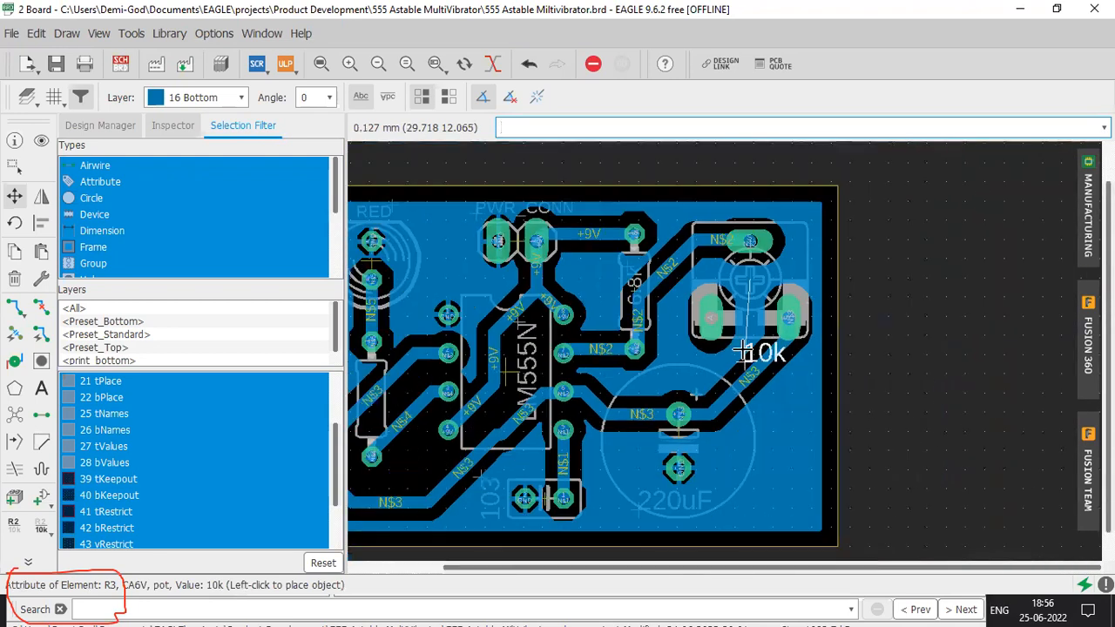
pyautogui.scroll(1, 749, 283)
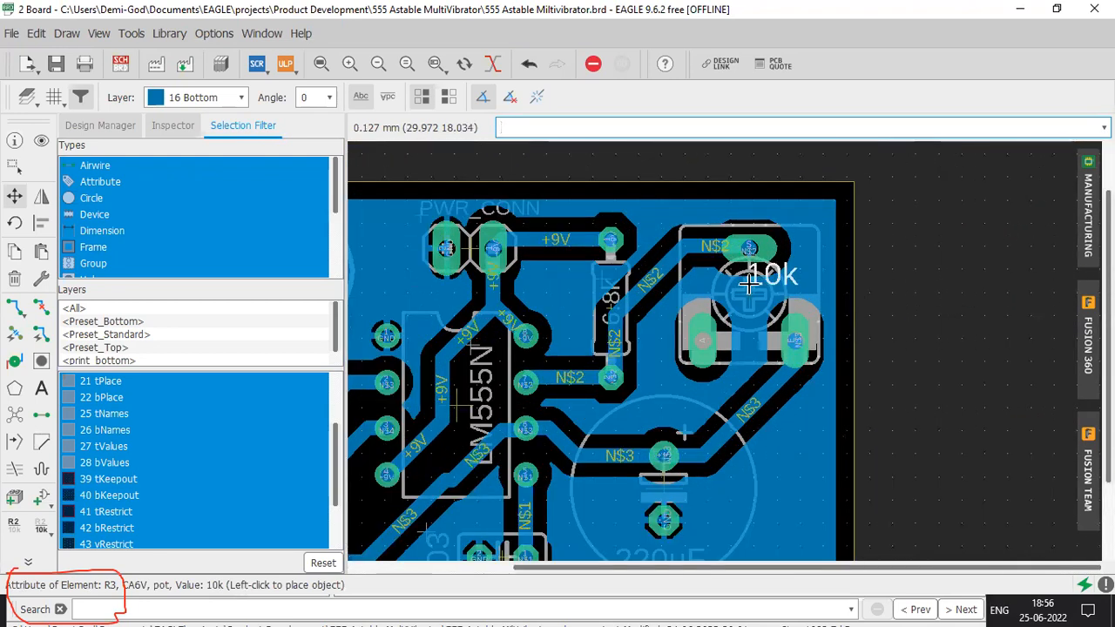
pyautogui.click(783, 395)
# Move the 6.8k value label out of its resistor outline to the resistor's left side
pyautogui.click(599, 285)
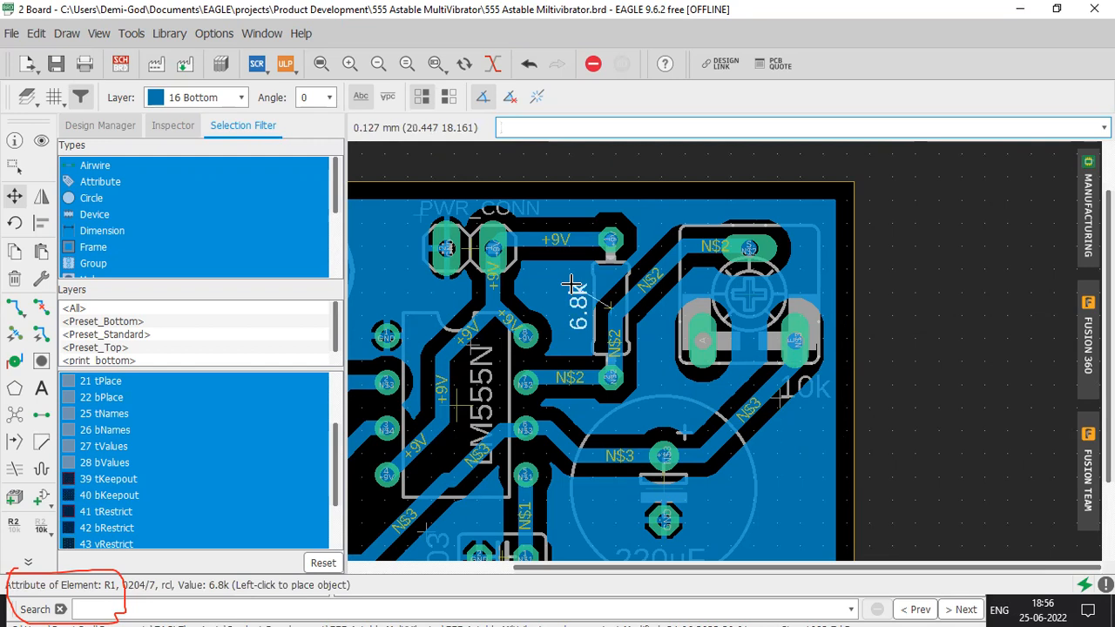
pyautogui.click(568, 289)
pyautogui.scroll(-2, 514, 357)
pyautogui.click(503, 344)
pyautogui.click(503, 342)
pyautogui.click(502, 340)
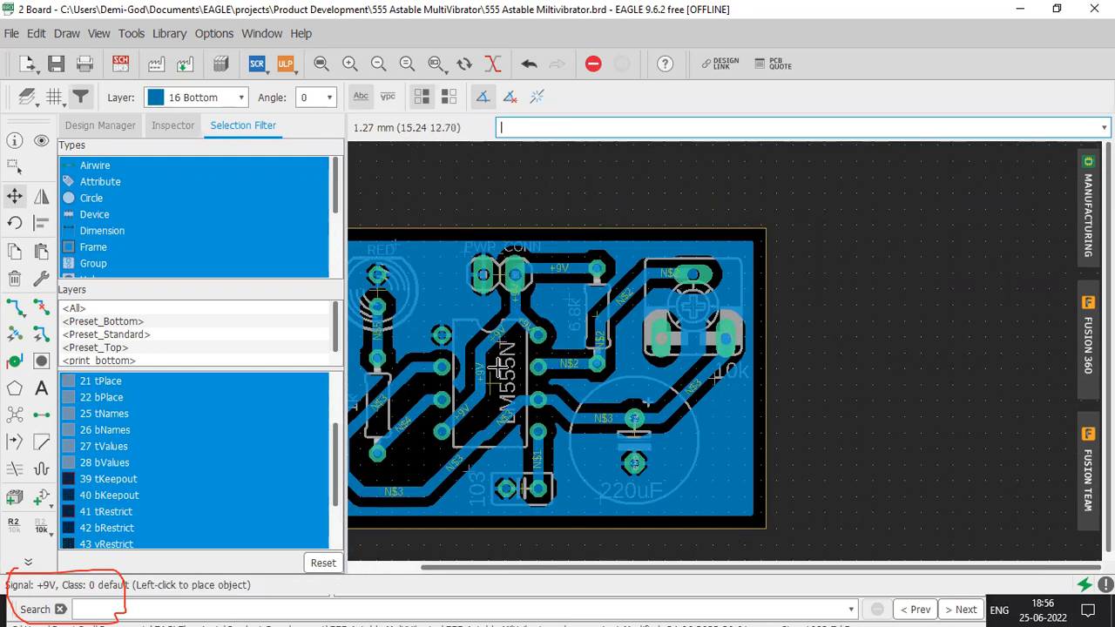
pyautogui.moveTo(498, 366); pyautogui.dragTo(646, 358, button='middle')
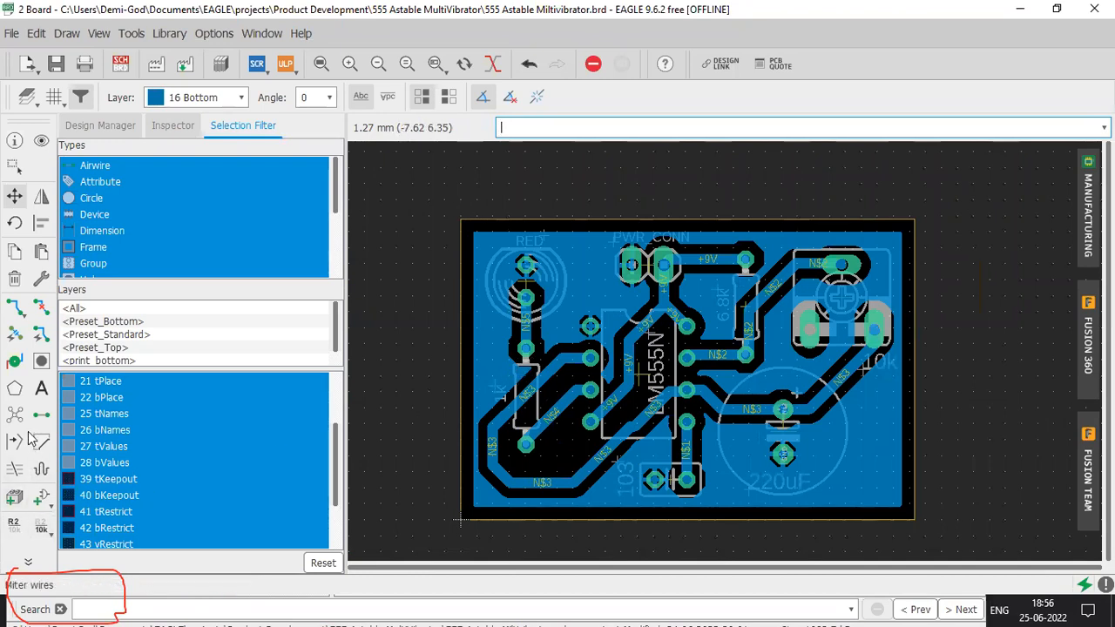
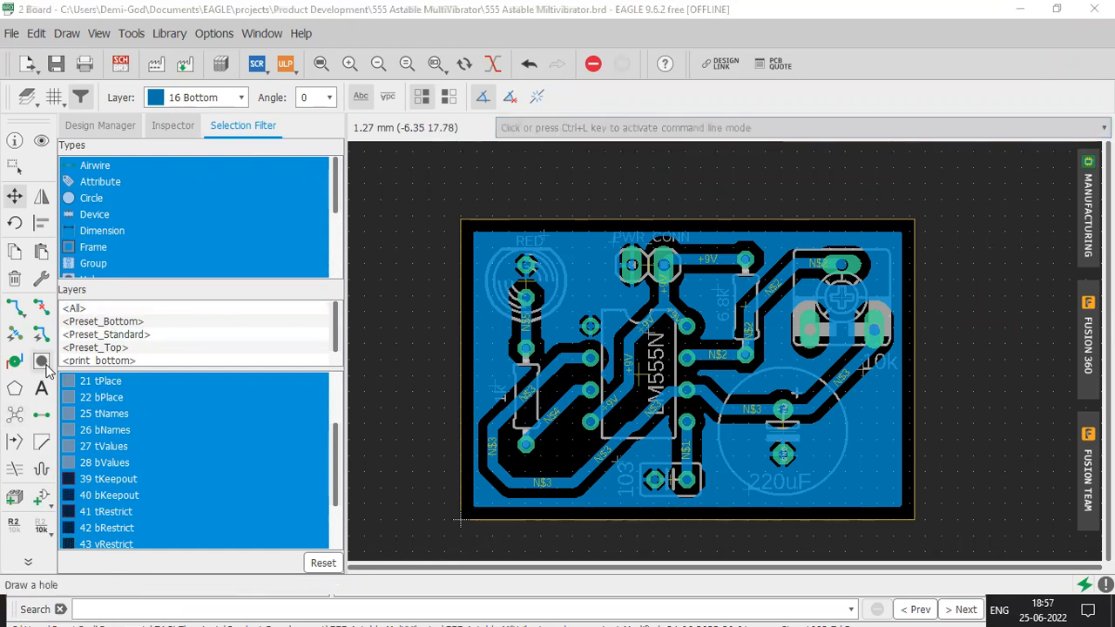
# Place a mounting hole with a 3.2 mm drill in the board's lower-right corner
pyautogui.click(46, 369)
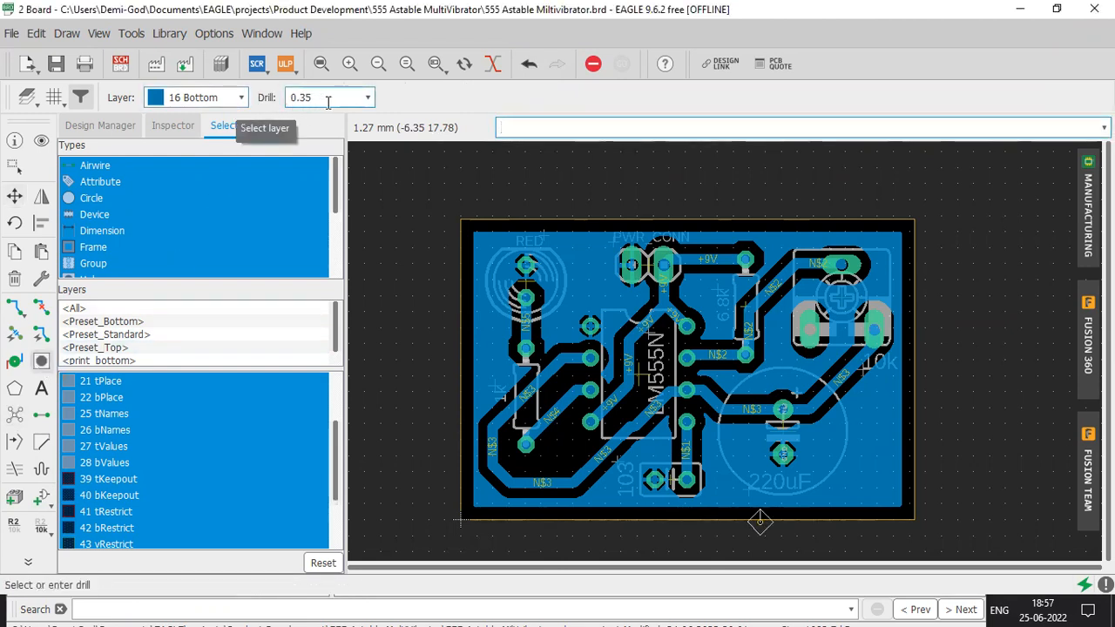
pyautogui.click(368, 98)
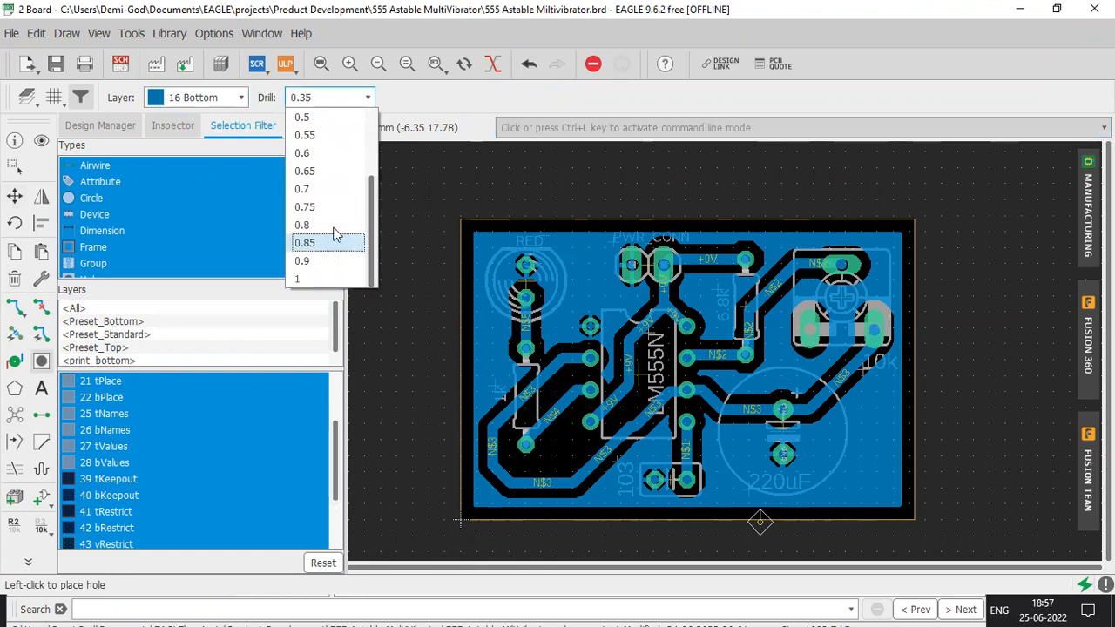
pyautogui.click(327, 99)
pyautogui.moveTo(328, 101); pyautogui.dragTo(285, 106)
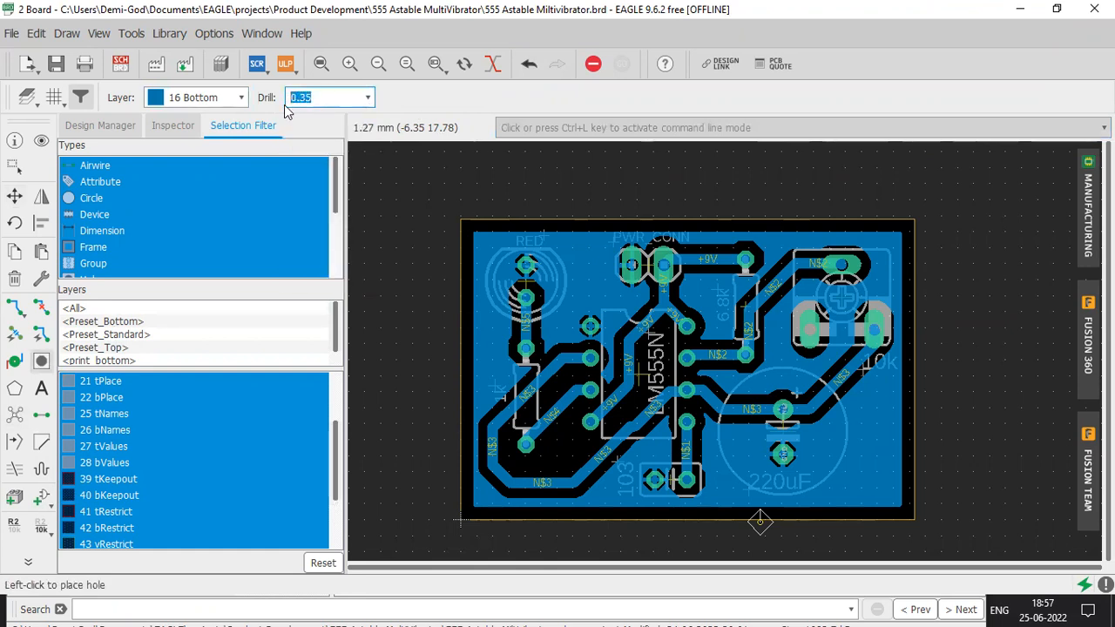
pyautogui.write('3.2')
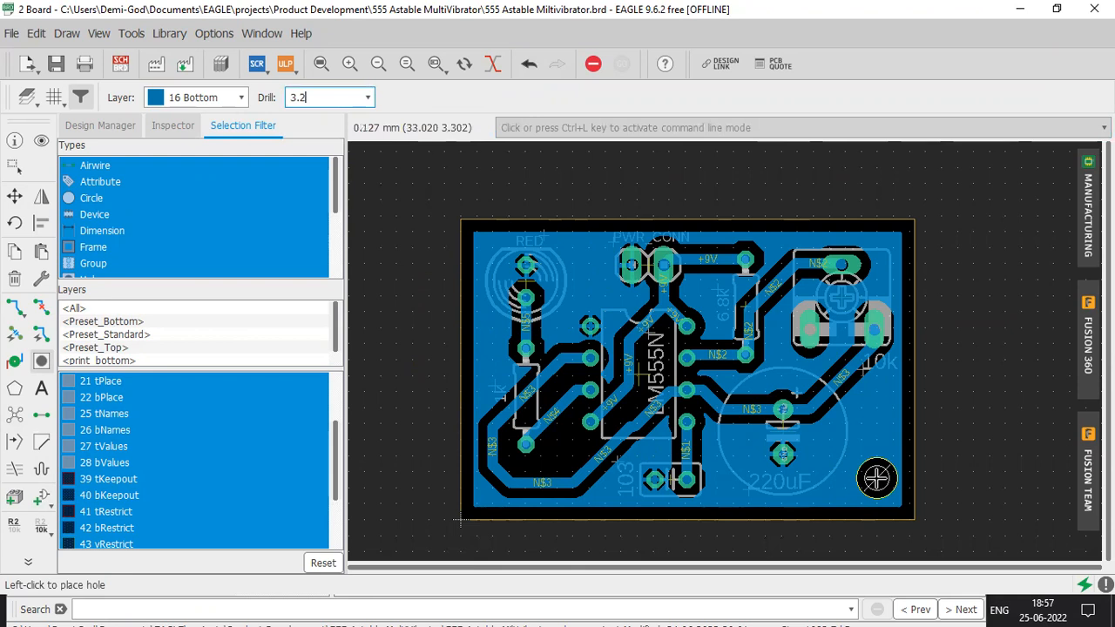
pyautogui.hotkey('ctrl', 'l')
pyautogui.press('Escape')
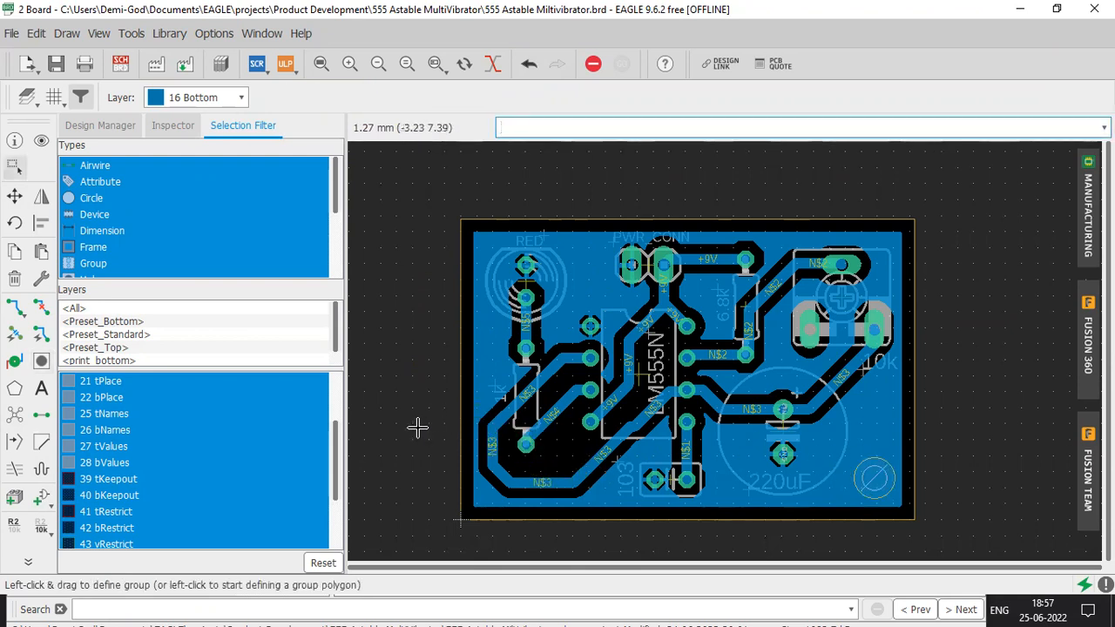
# Place a second 3.2 mm mounting hole in the board's upper-left corner, and recompute the ratsnest
pyautogui.click(41, 360)
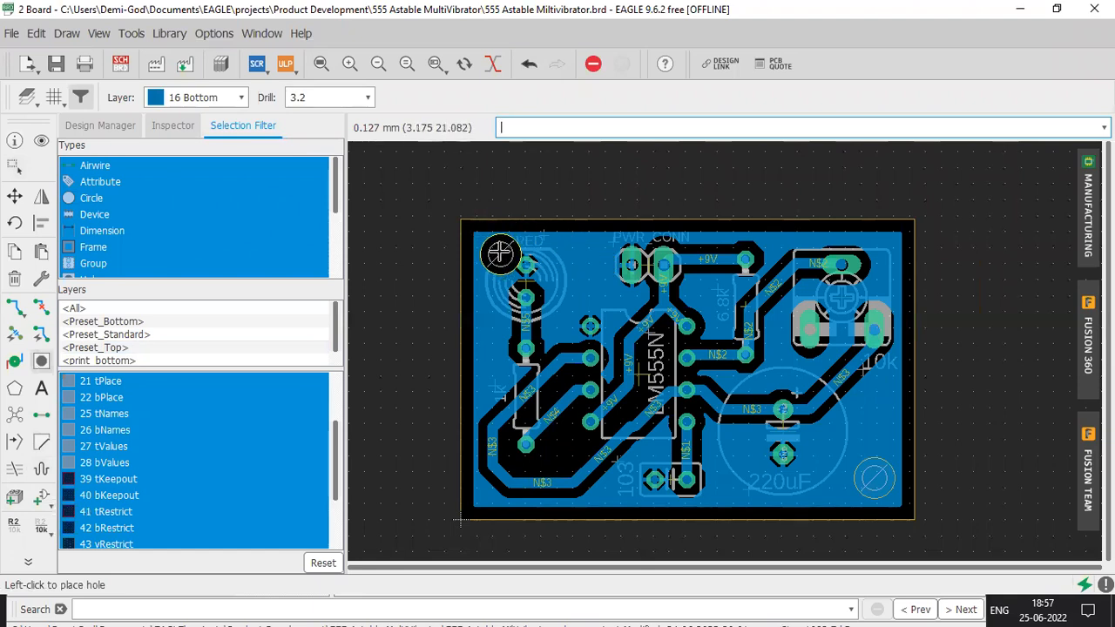
pyautogui.click(499, 256)
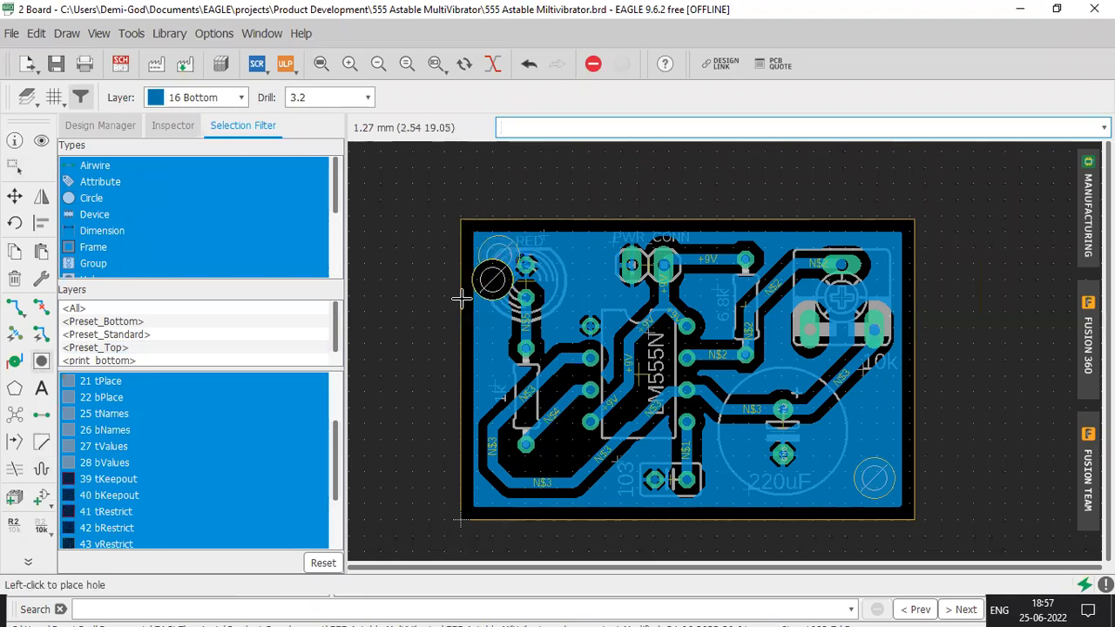
pyautogui.click(14, 415)
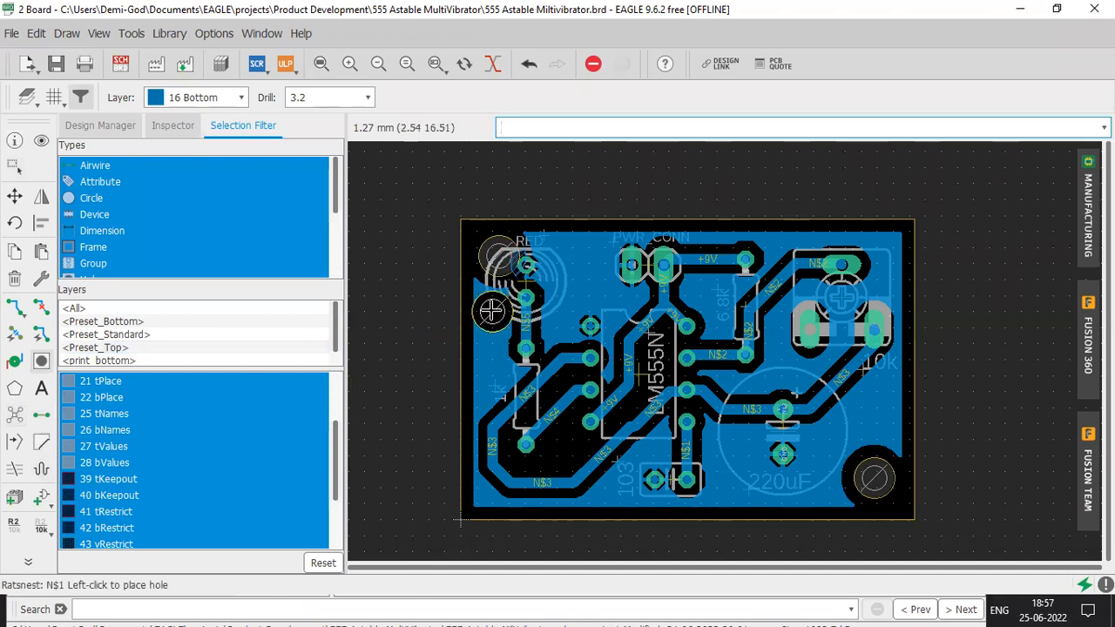
# Move the red LED to the right, clear of the upper-left mounting hole, and recompute the ratsnest
pyautogui.click(14, 196)
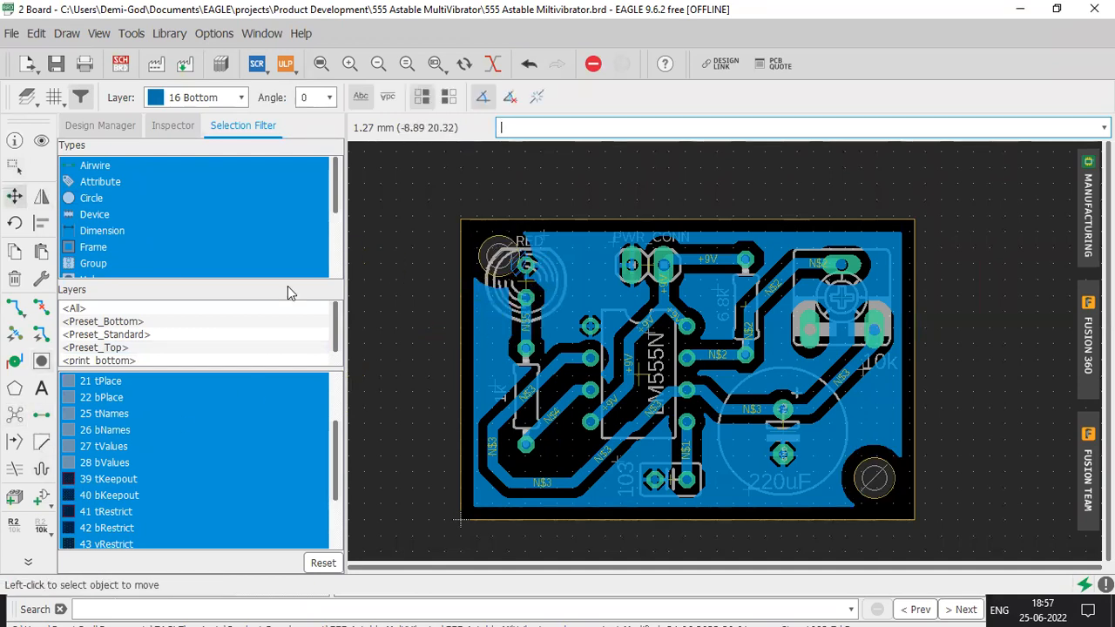
pyautogui.click(521, 283)
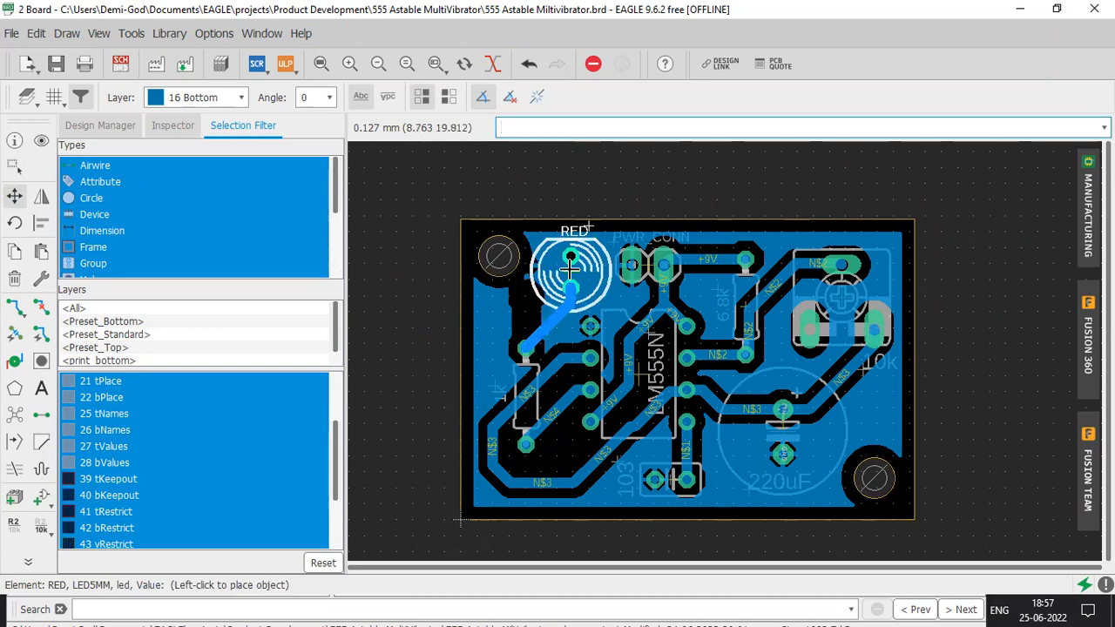
pyautogui.click(568, 270)
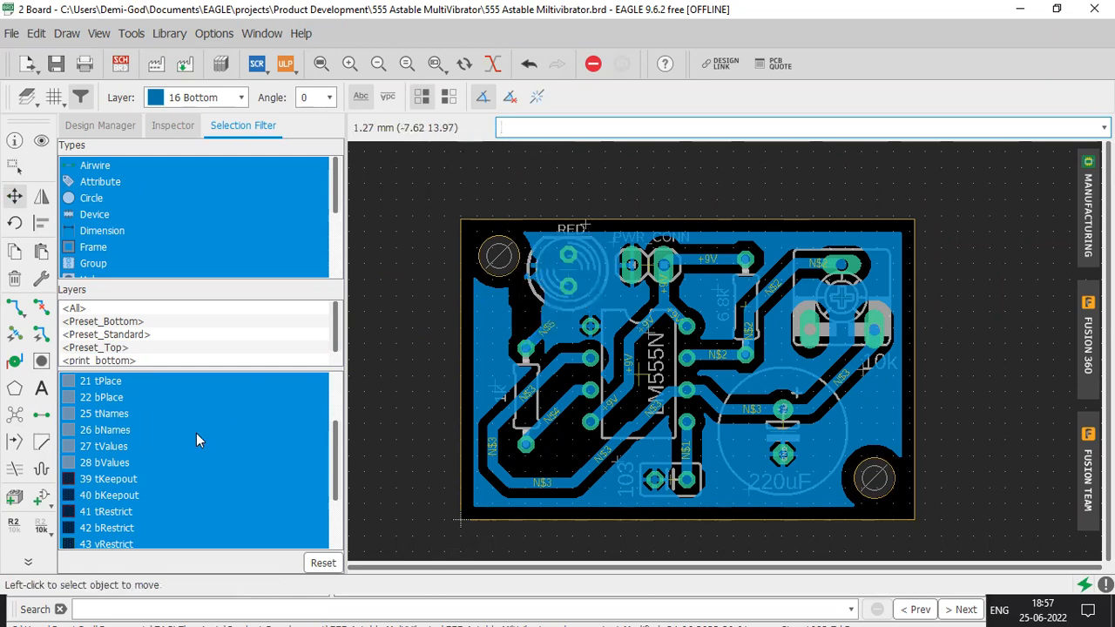
pyautogui.click(19, 414)
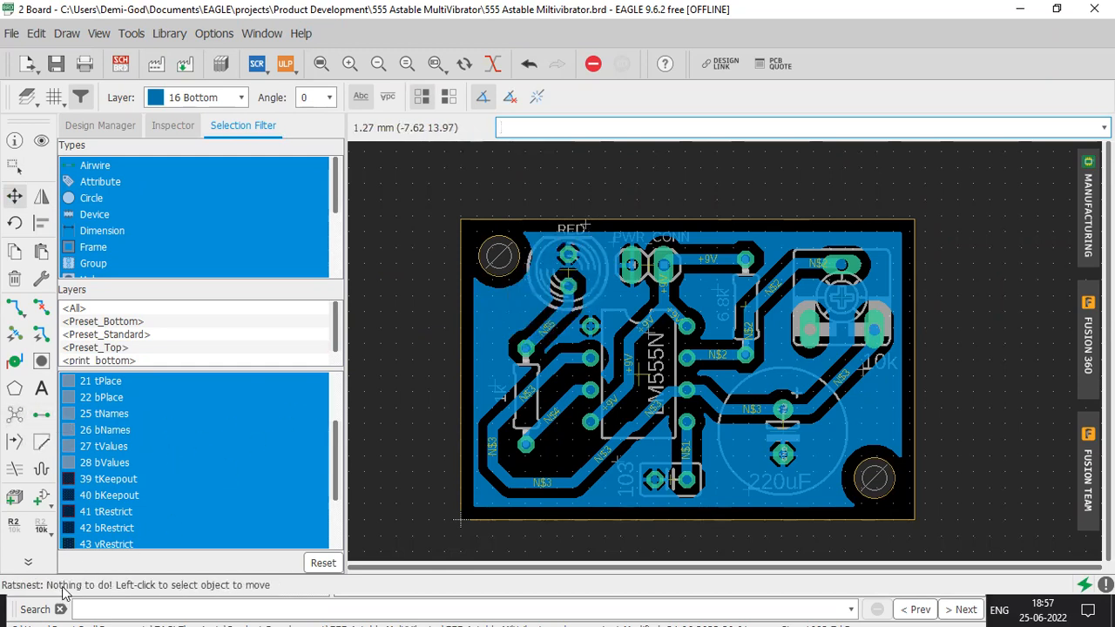
# Nudge the red LED slightly further right between the mounting hole and the power connector, and refresh the ratsnest
pyautogui.scroll(4, 575, 257)
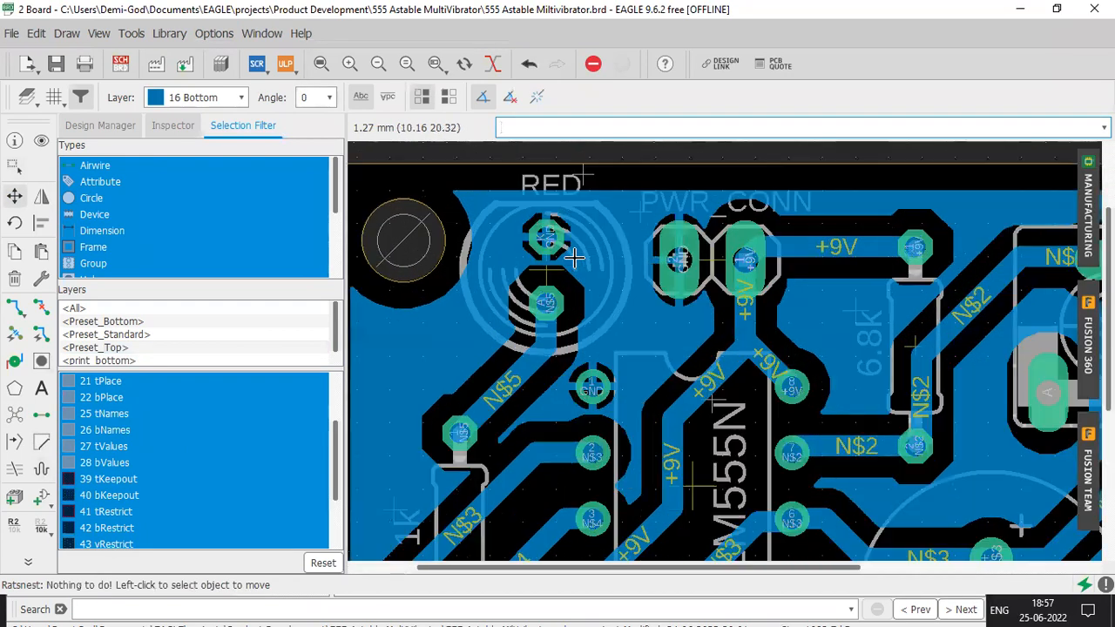
pyautogui.scroll(-4, 574, 257)
pyautogui.click(564, 261)
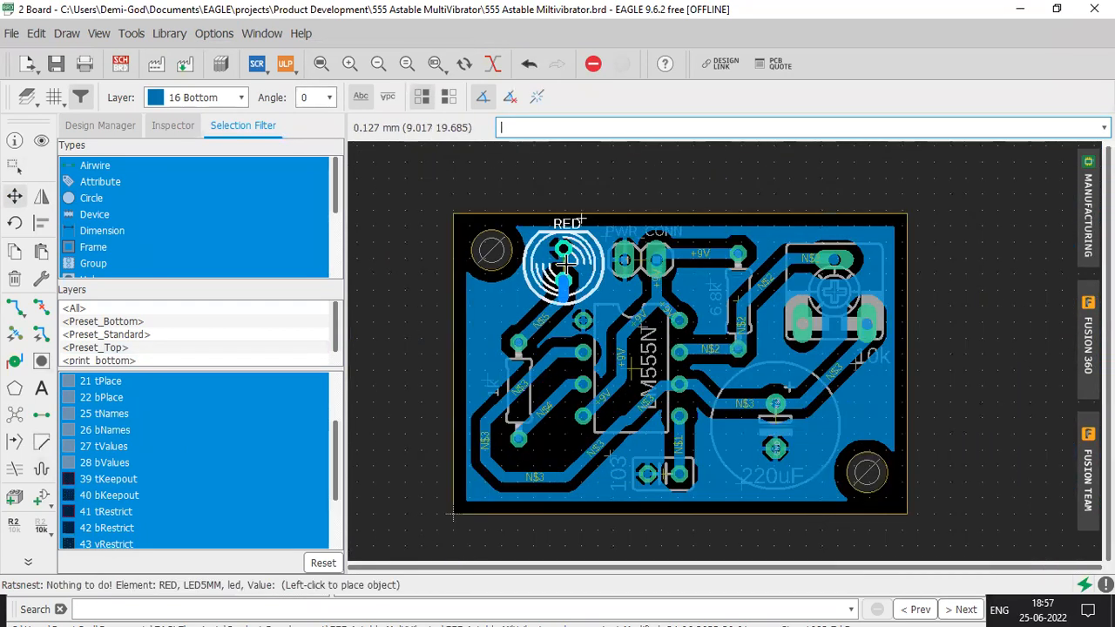
pyautogui.click(564, 261)
pyautogui.click(15, 415)
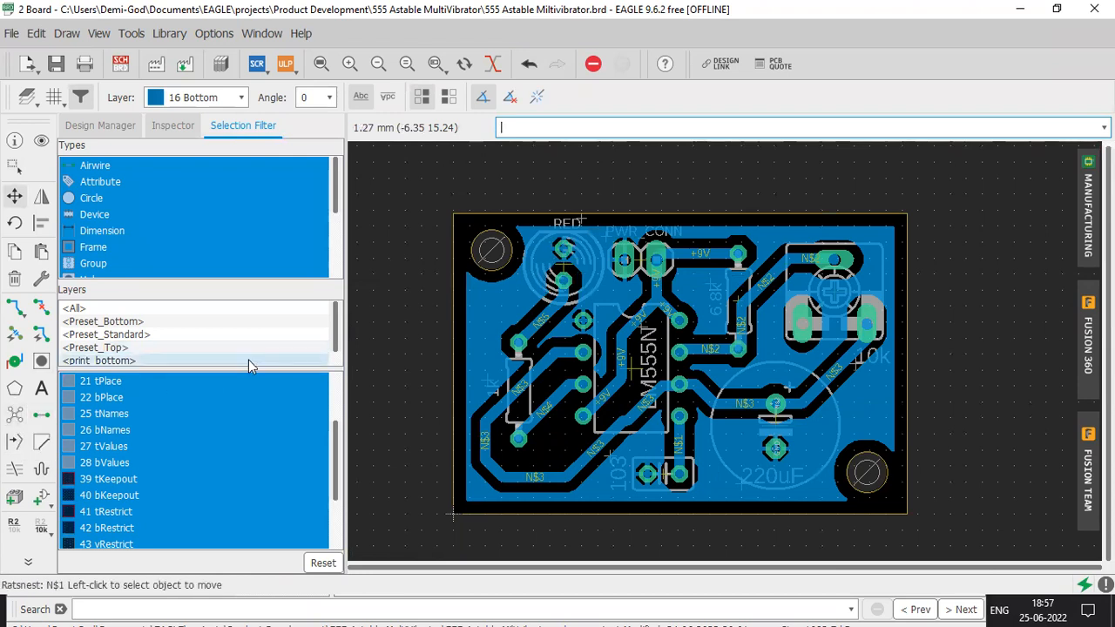
# Set both endpoints of the board's upper outline edge to a Y coordinate of 24
pyautogui.rightClick(490, 250)
pyautogui.click(756, 216)
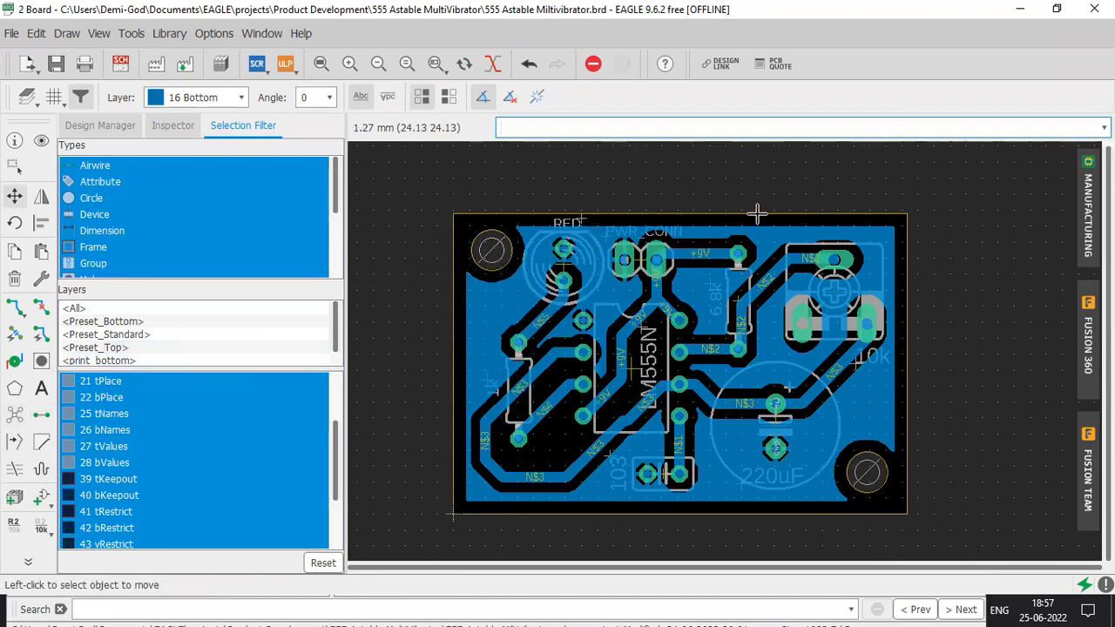
pyautogui.rightClick(756, 216)
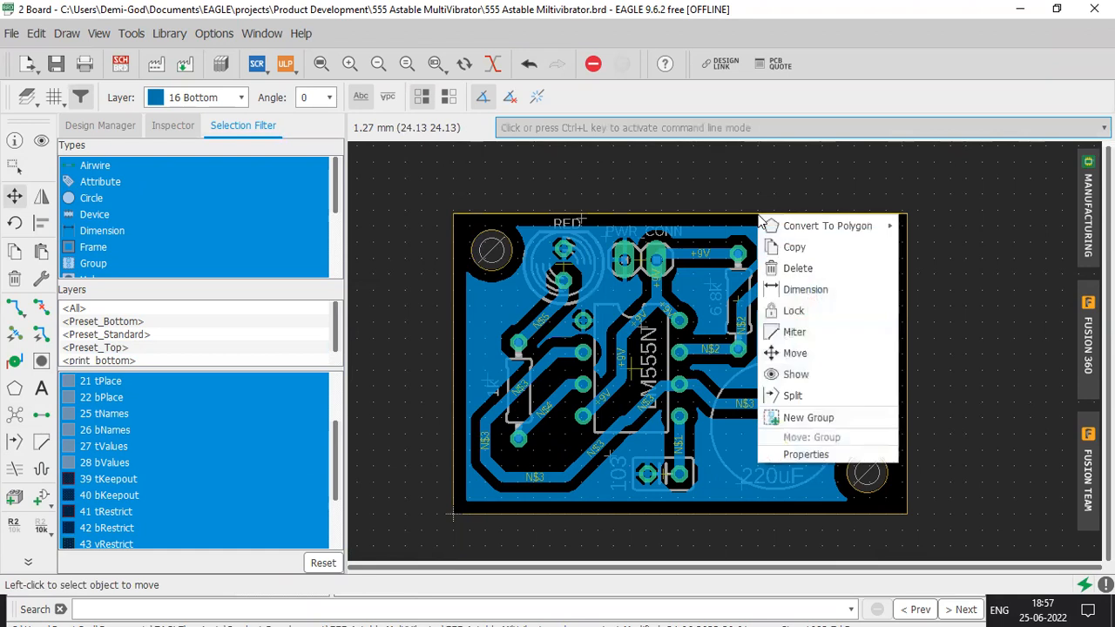
pyautogui.click(788, 456)
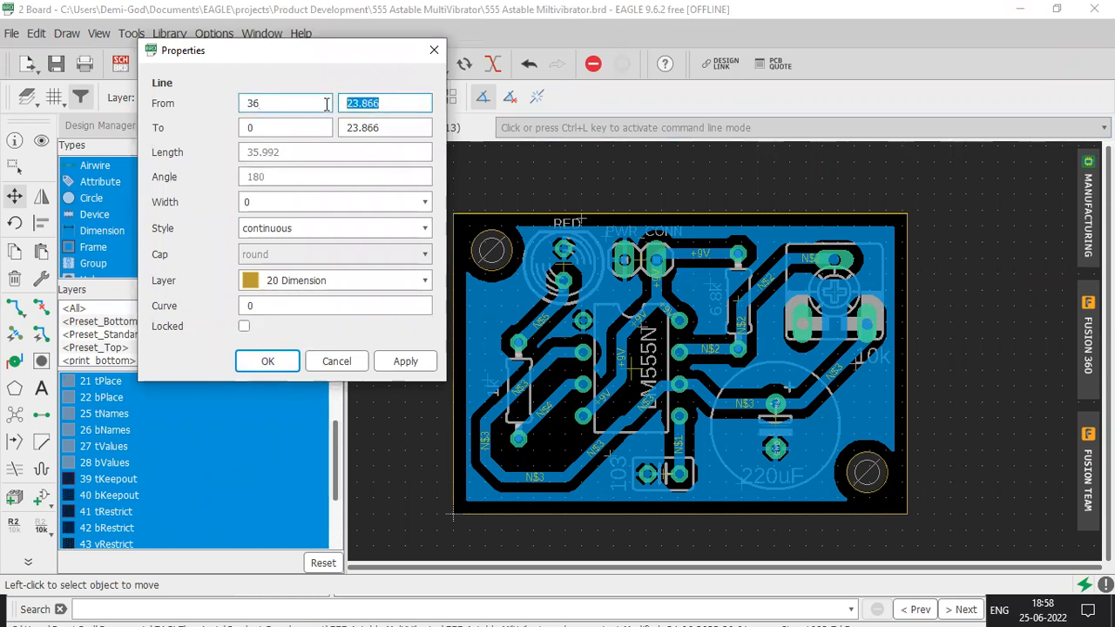
pyautogui.press('Tab')
pyautogui.press('Tab')
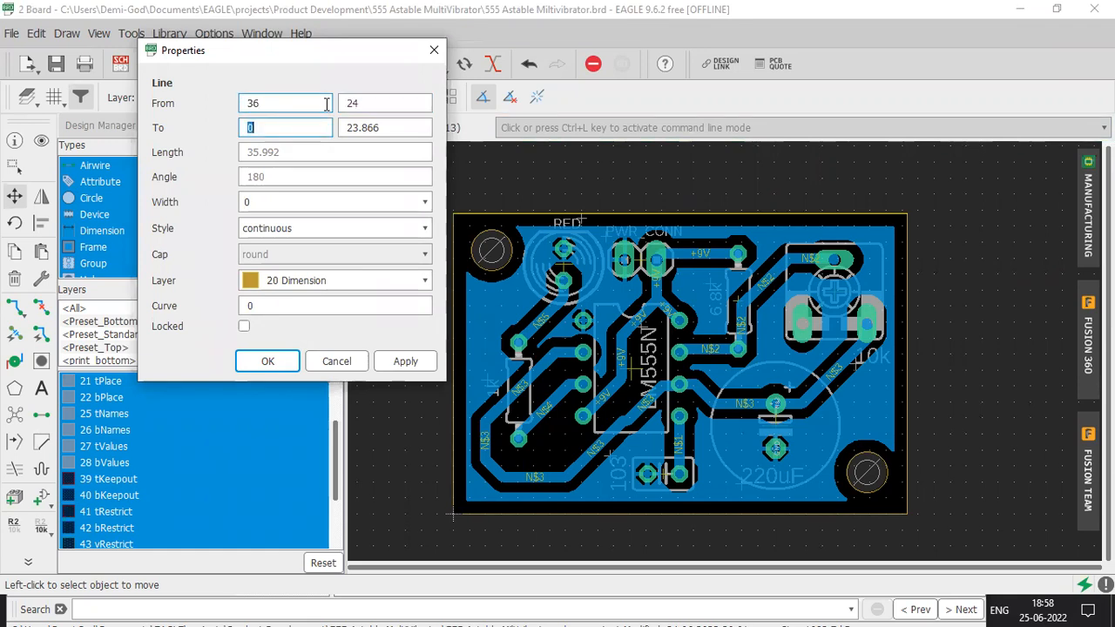
pyautogui.write('24')
pyautogui.click(405, 363)
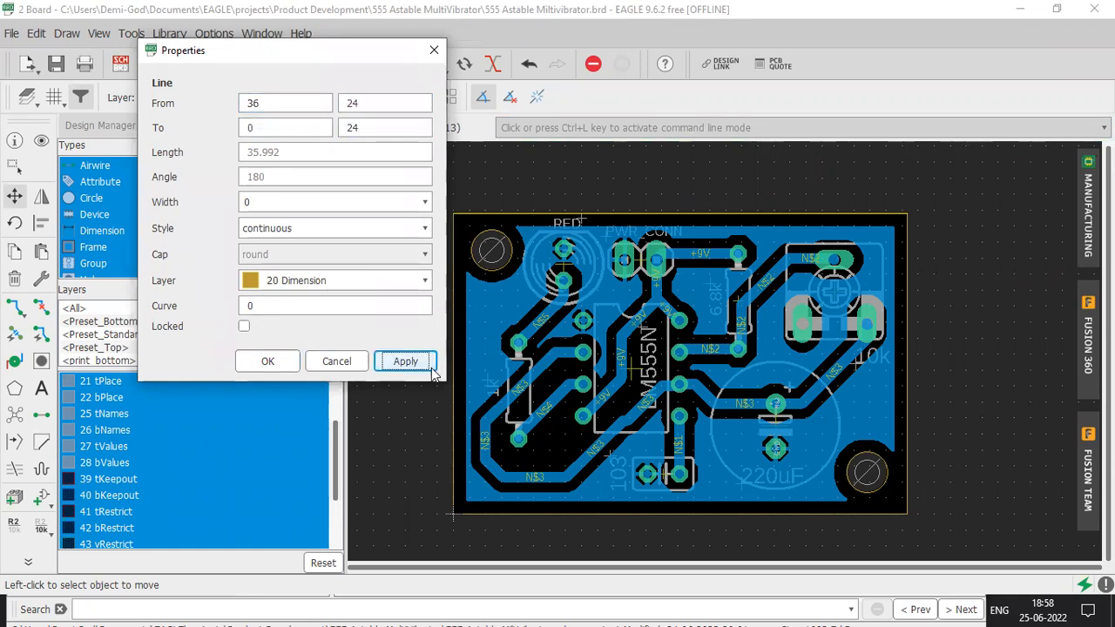
pyautogui.click(263, 362)
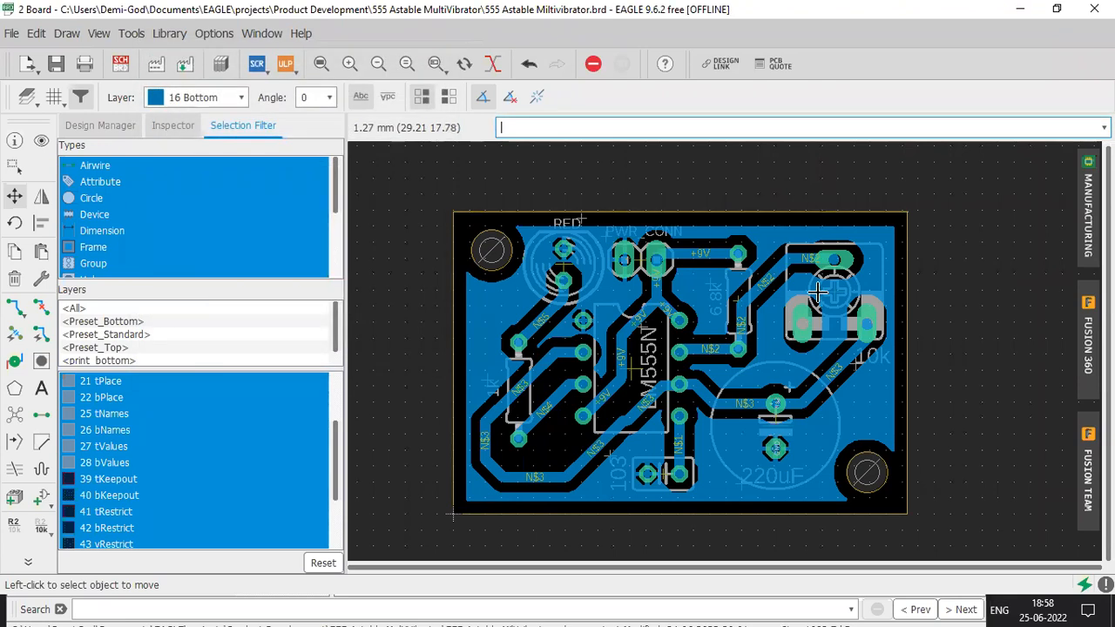
# Set the start X coordinate of the board's right outline edge to 36, and recompute the ratsnest
pyautogui.rightClick(908, 310)
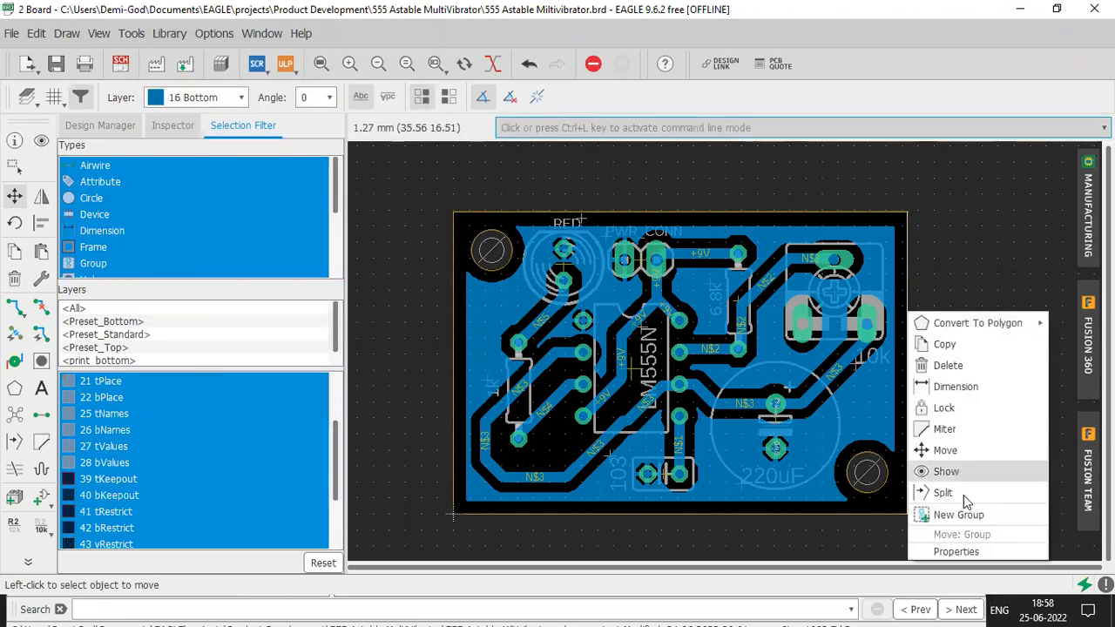
pyautogui.click(965, 550)
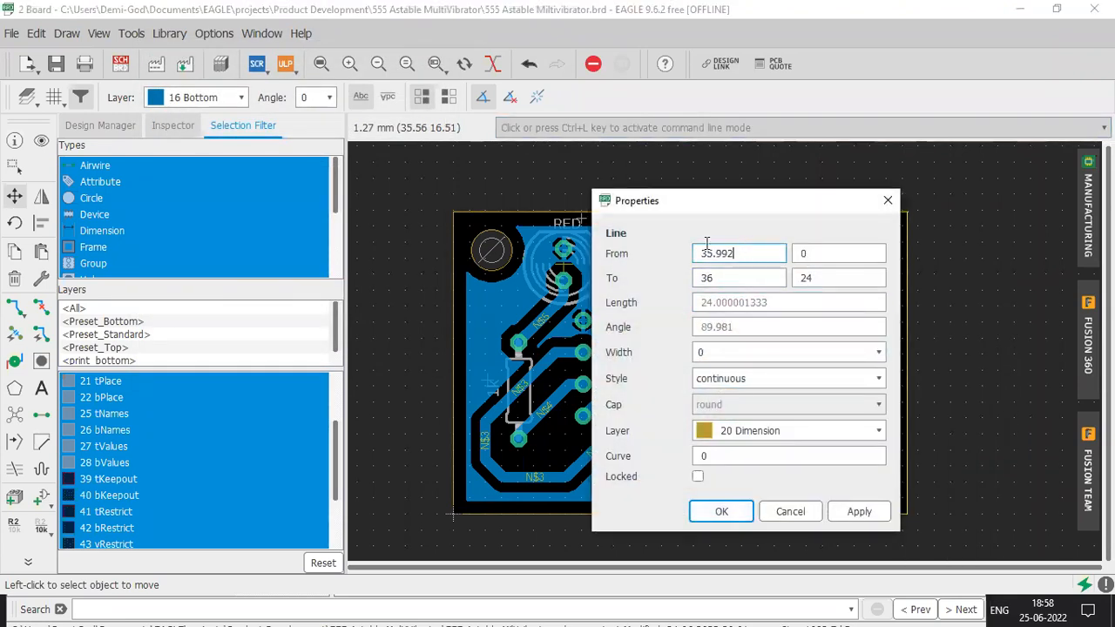
pyautogui.write('36')
pyautogui.press('Return')
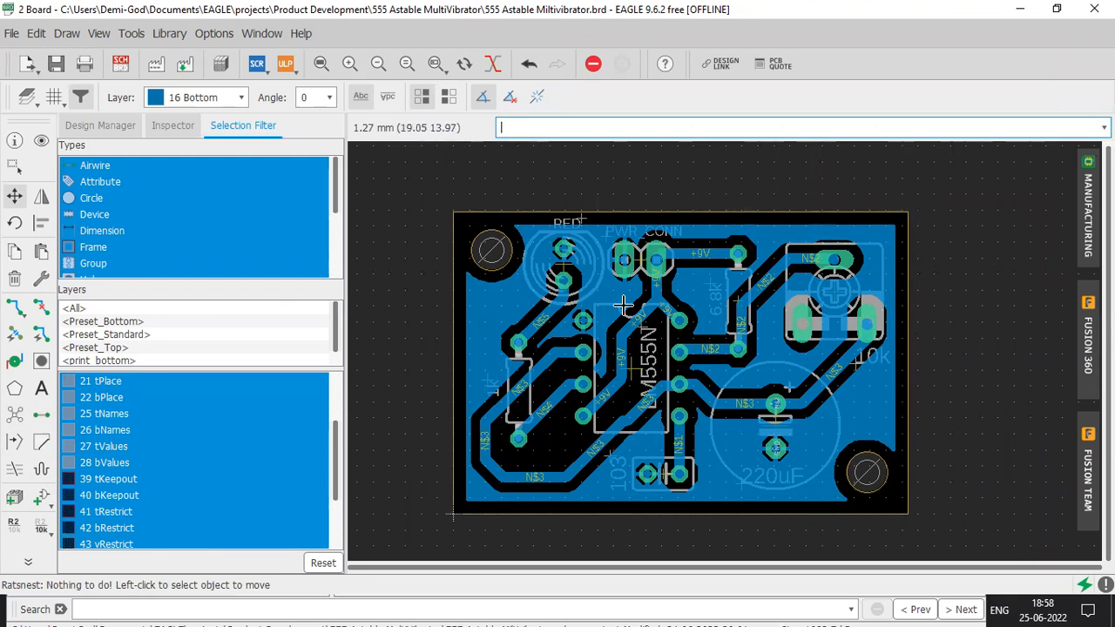
# Check the endpoint coordinates of the board's upper outline edge in its properties
pyautogui.moveTo(678, 262); pyautogui.dragTo(685, 266, button='middle')
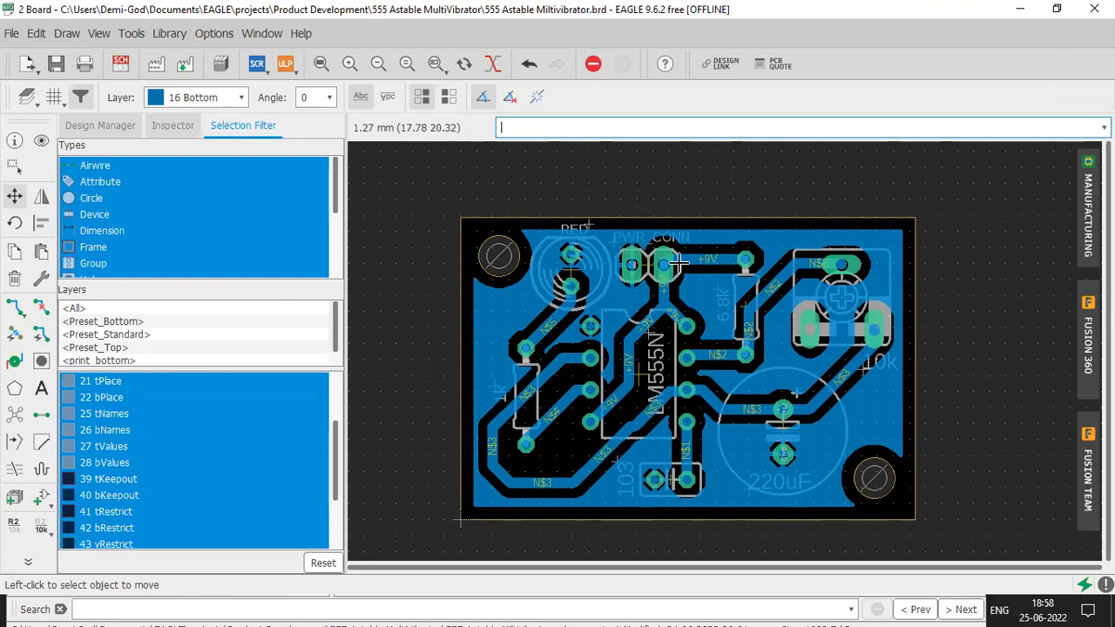
pyautogui.rightClick(740, 216)
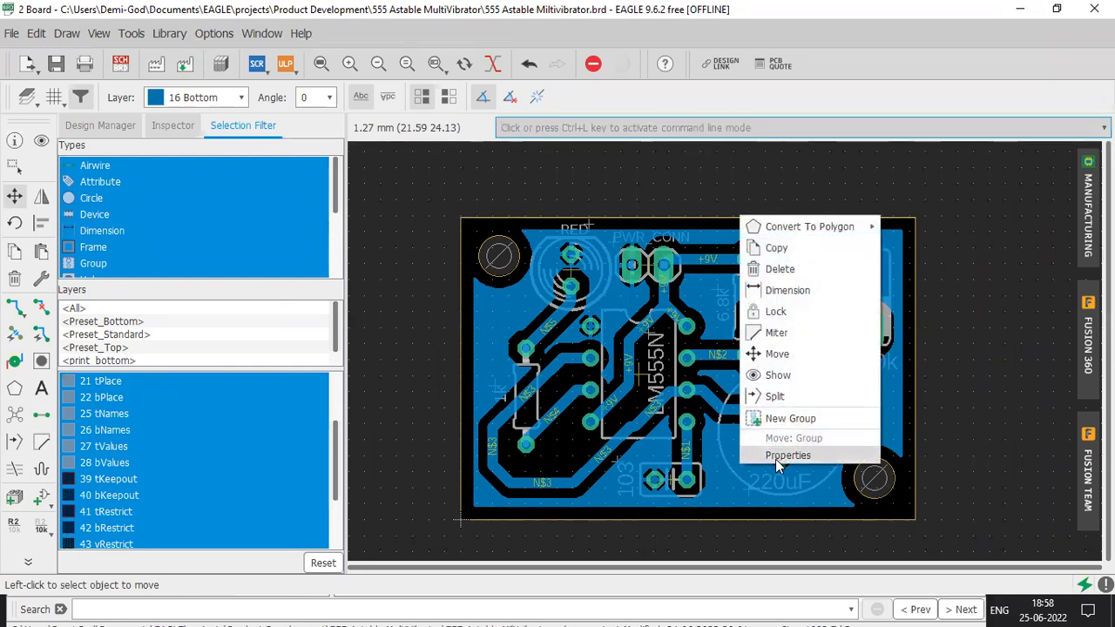
pyautogui.click(778, 455)
pyautogui.click(441, 54)
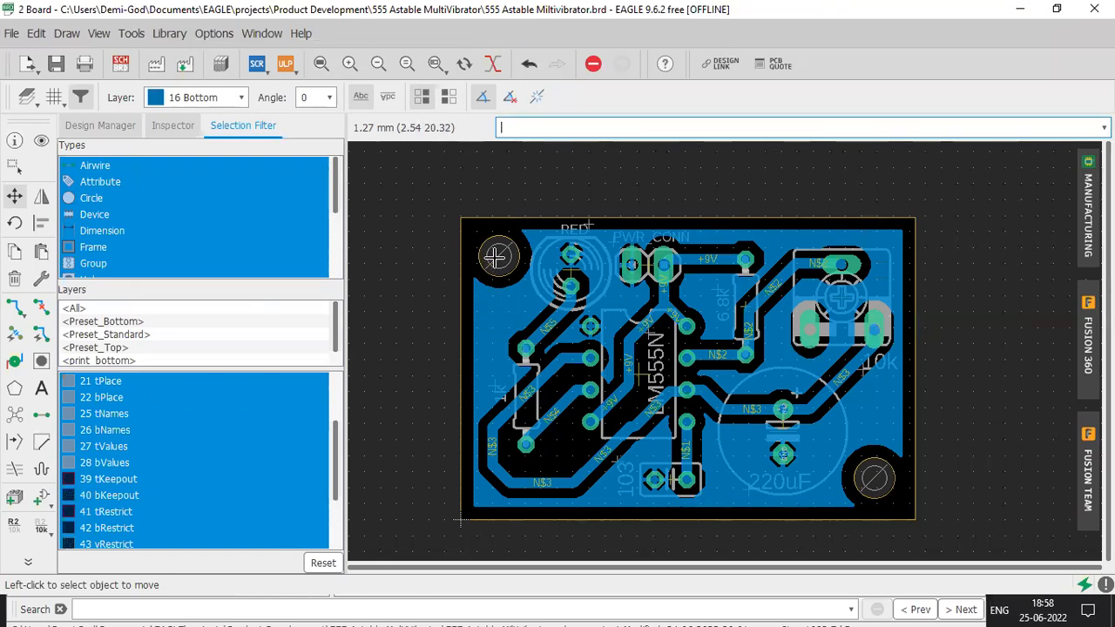
# Set the position of the mounting hole beside the red LED to X 3 and Y 21
pyautogui.rightClick(495, 256)
pyautogui.click(540, 407)
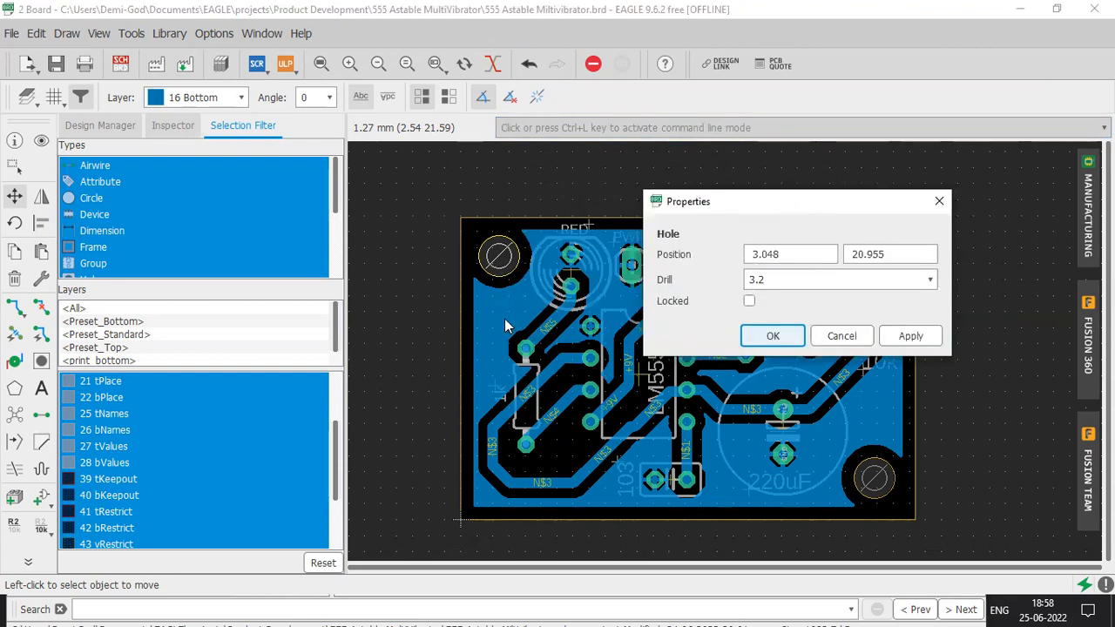
pyautogui.click(788, 255)
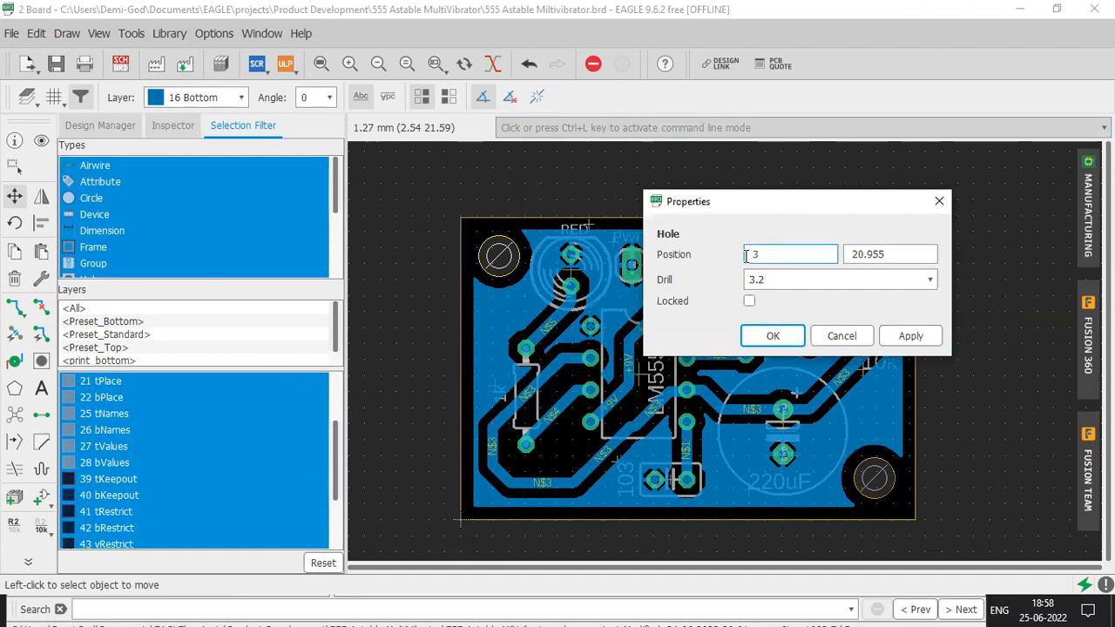
pyautogui.click(895, 258)
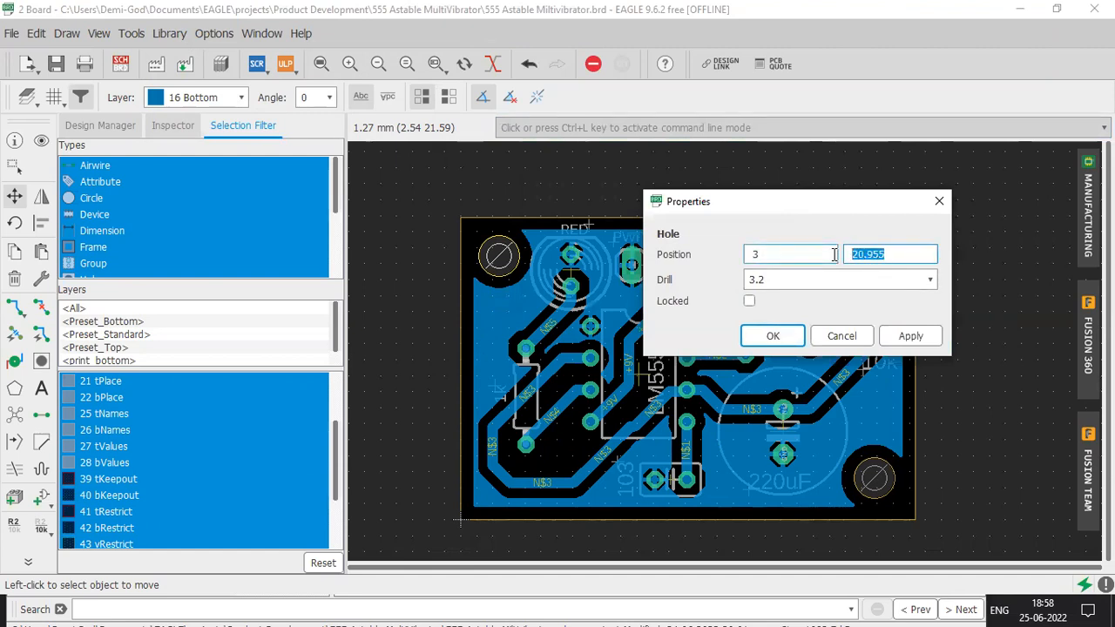
pyautogui.click(910, 336)
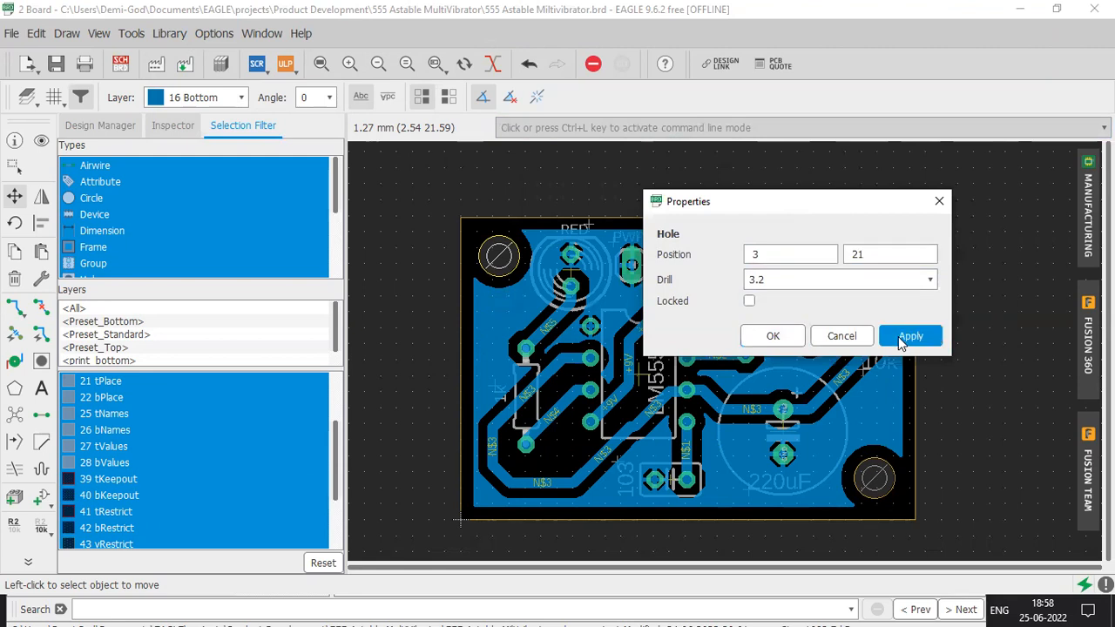
pyautogui.click(773, 336)
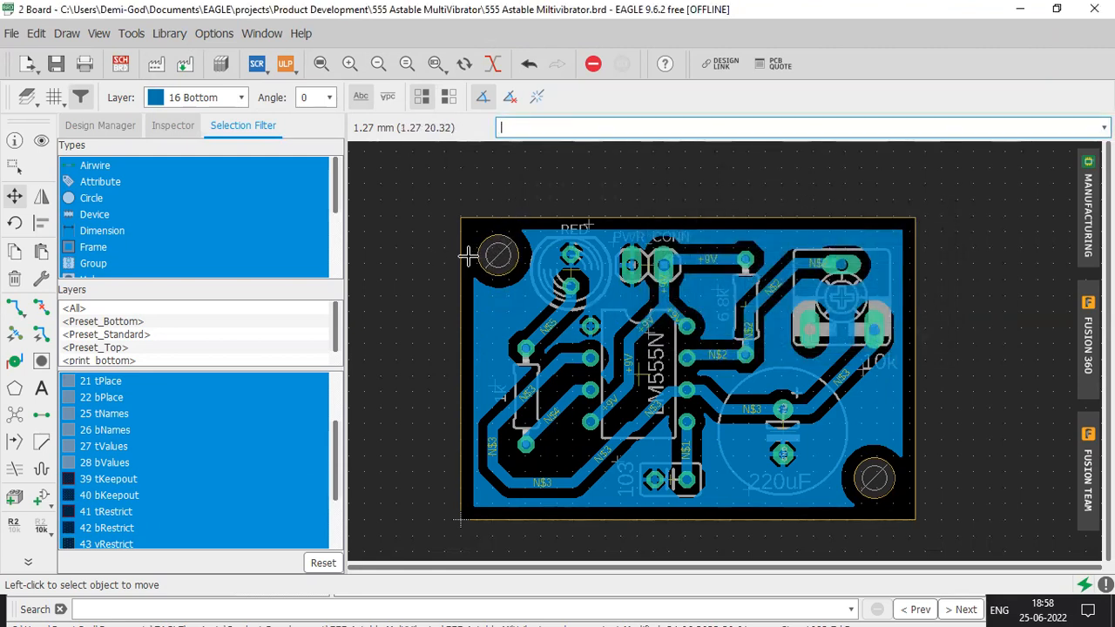
# Set the position of the mounting hole beside the 220uF capacitor to X 33 and Y 3, and recompute the ratsnest
pyautogui.rightClick(871, 477)
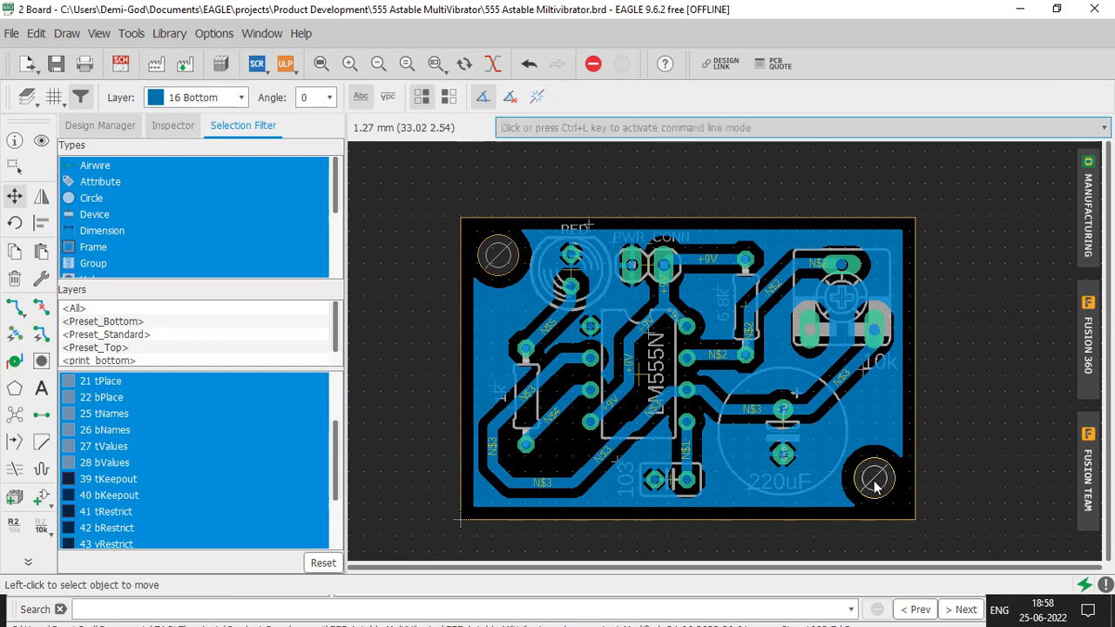
pyautogui.click(908, 471)
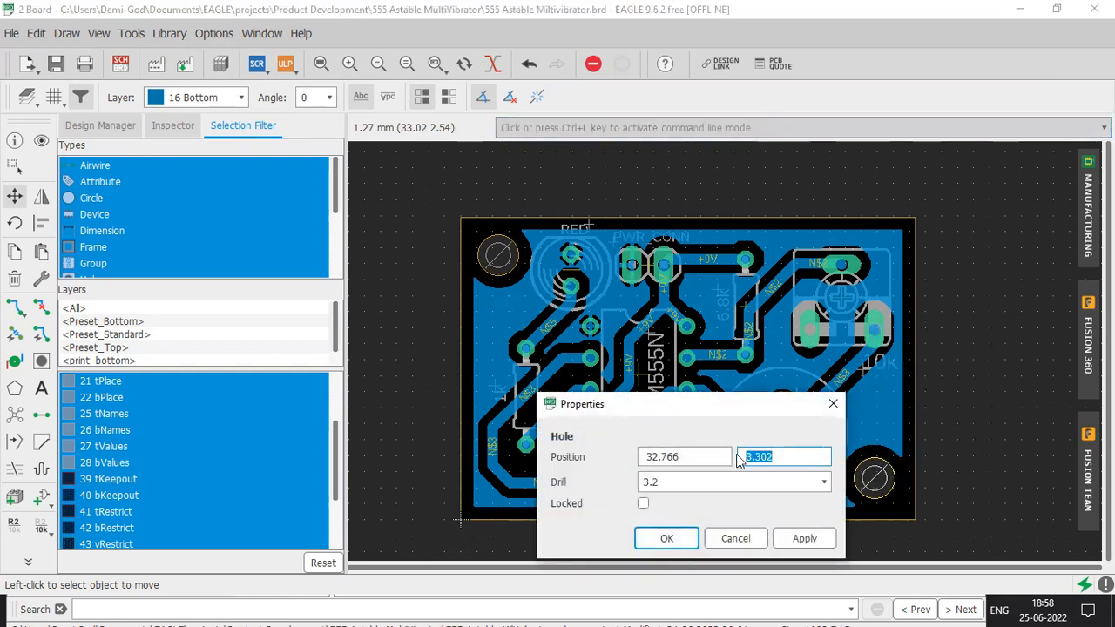
pyautogui.moveTo(716, 459); pyautogui.dragTo(620, 459)
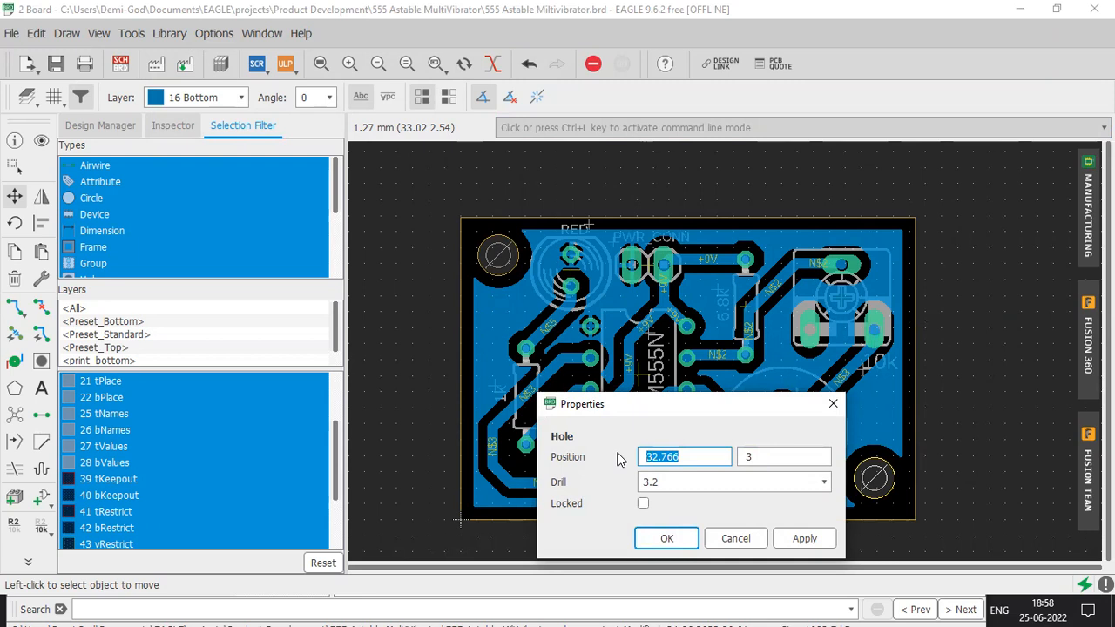
pyautogui.write('3')
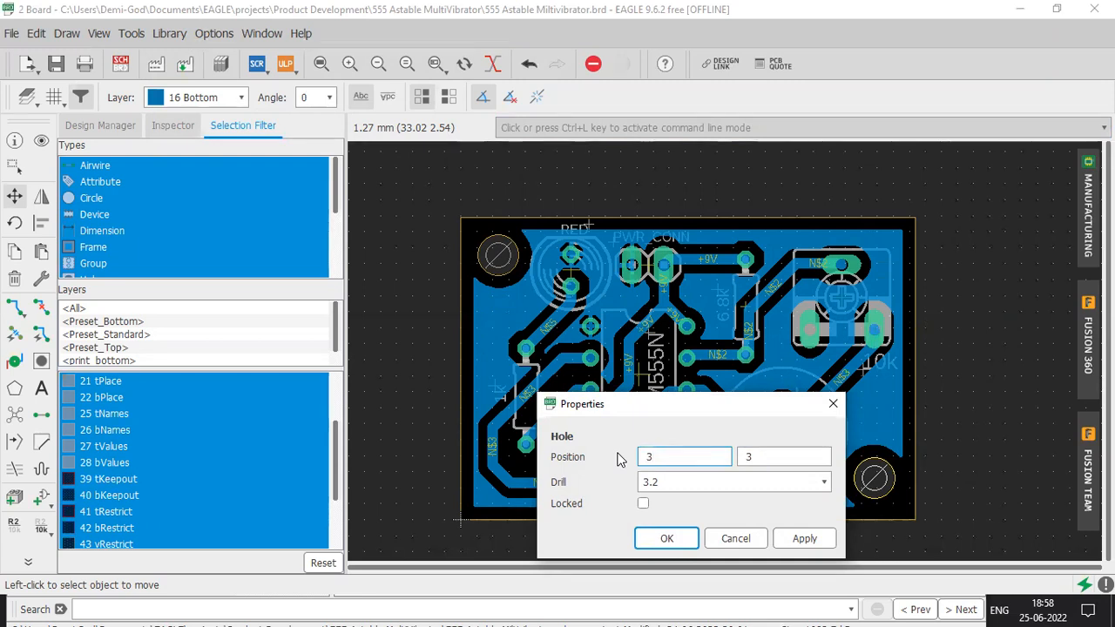
pyautogui.write('3')
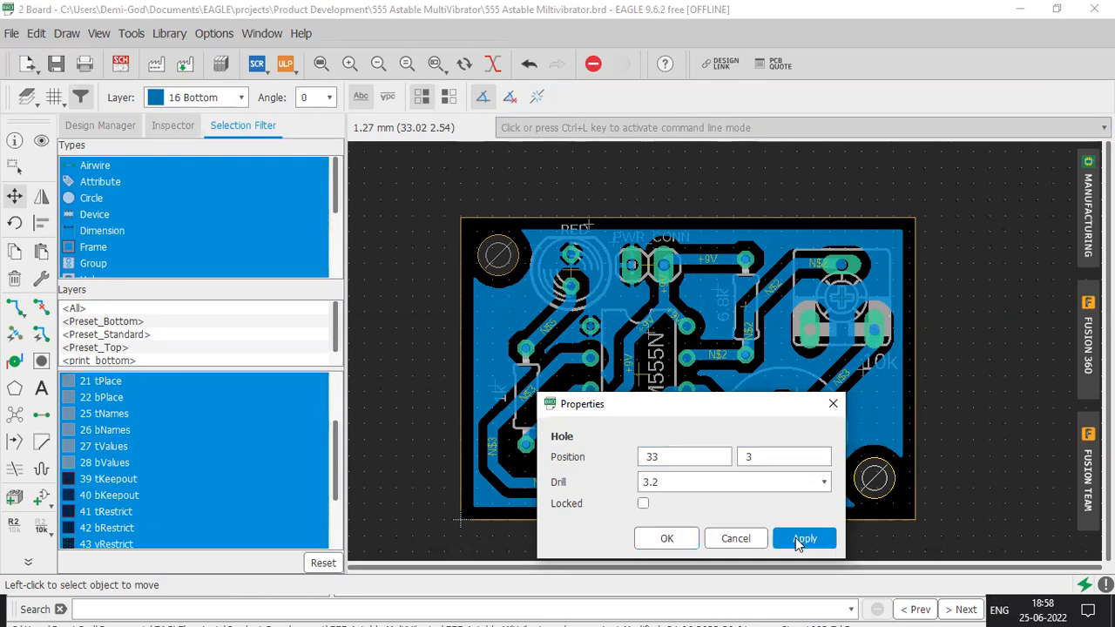
pyautogui.click(666, 537)
pyautogui.click(14, 415)
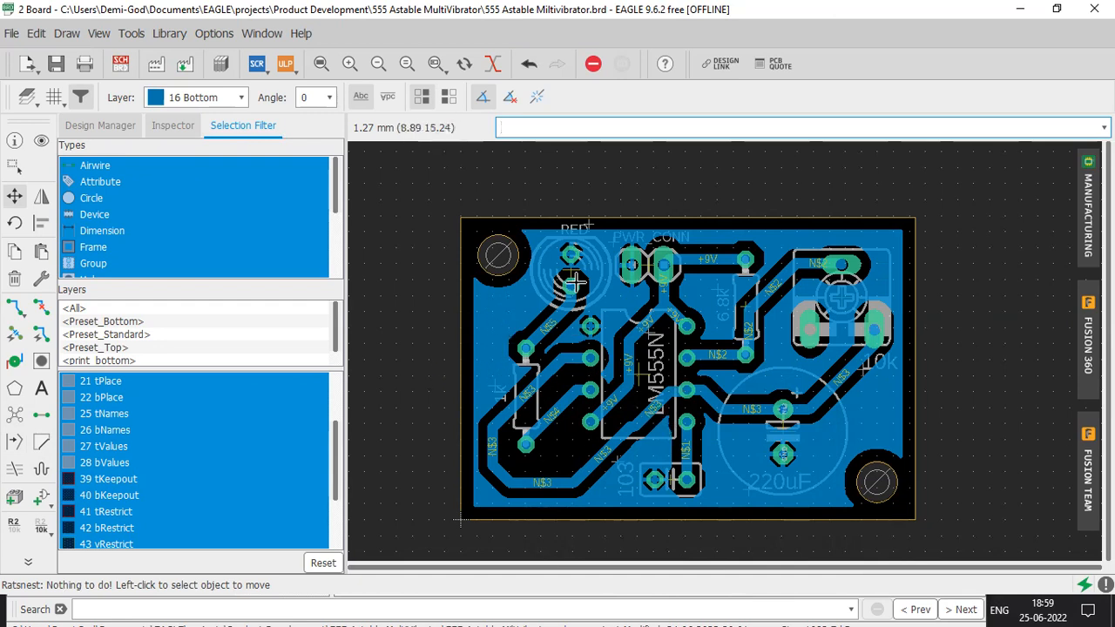
# Move the RED value label from above the LED to just below the neighbouring mounting hole
pyautogui.scroll(5, 575, 261)
pyautogui.scroll(-4, 575, 246)
pyautogui.scroll(2, 575, 246)
pyautogui.click(14, 196)
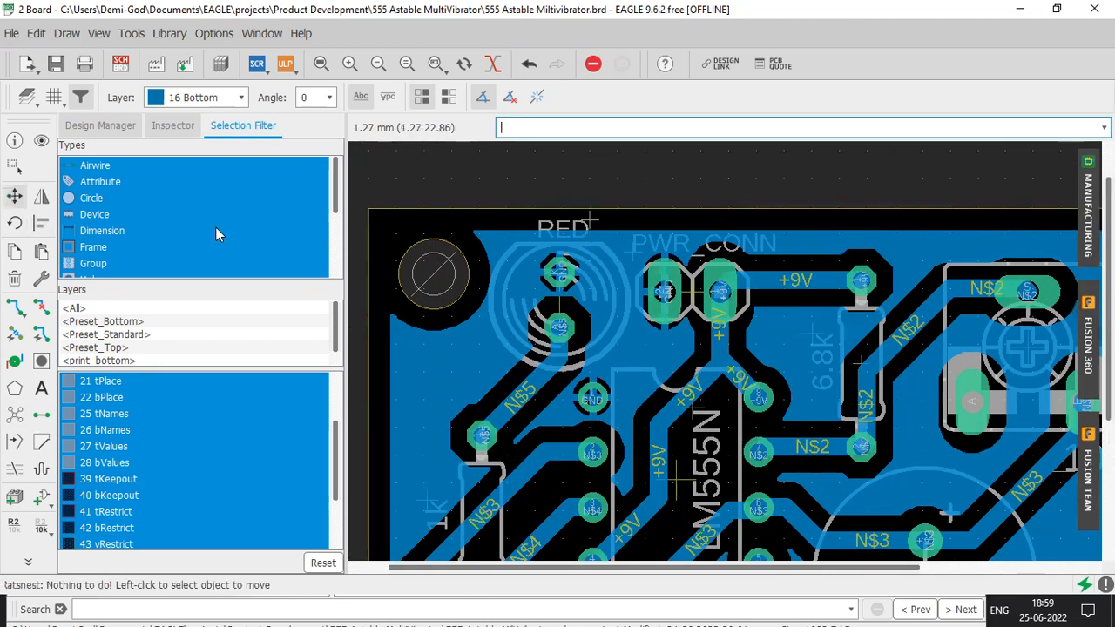
pyautogui.click(589, 228)
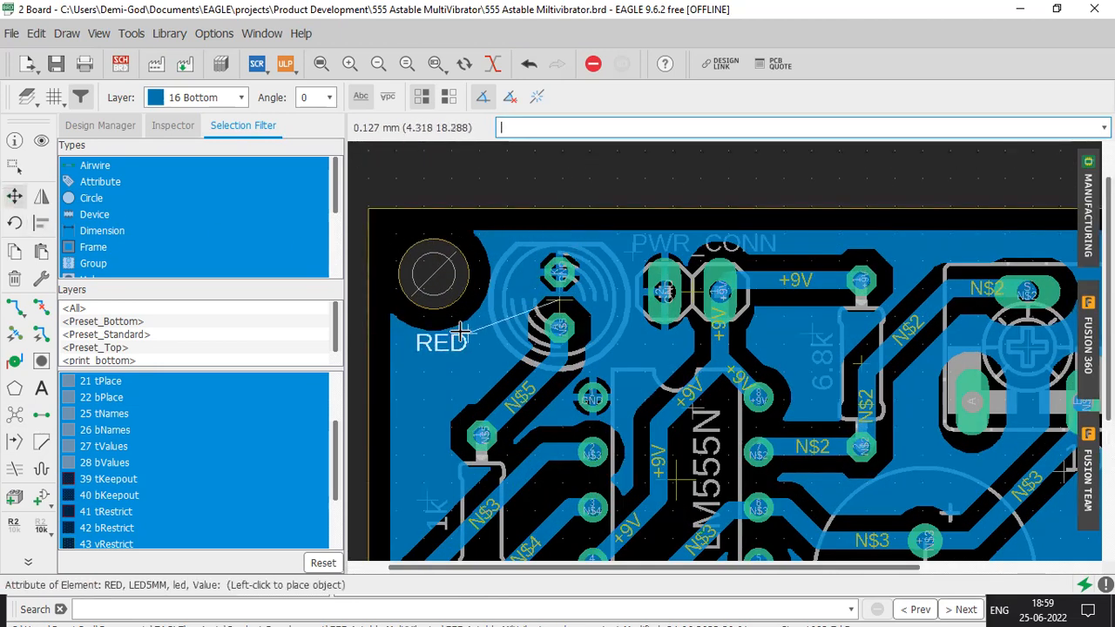
pyautogui.click(490, 342)
pyautogui.scroll(-2, 416, 430)
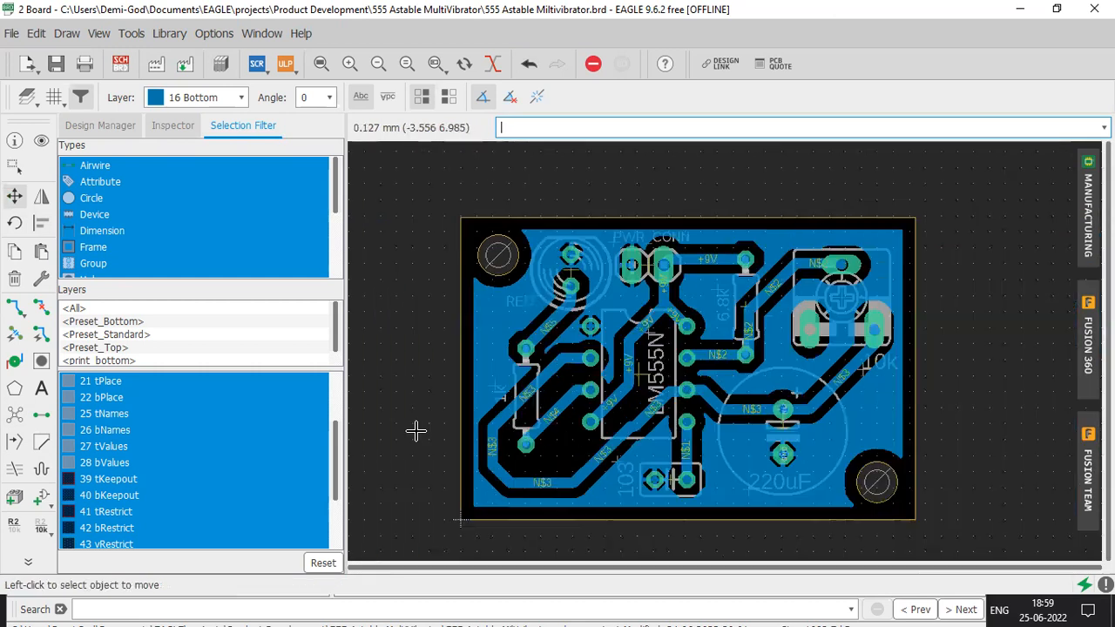
# Create the text "Timer Controller" and assign it to layer 21 tPlace
pyautogui.click(41, 392)
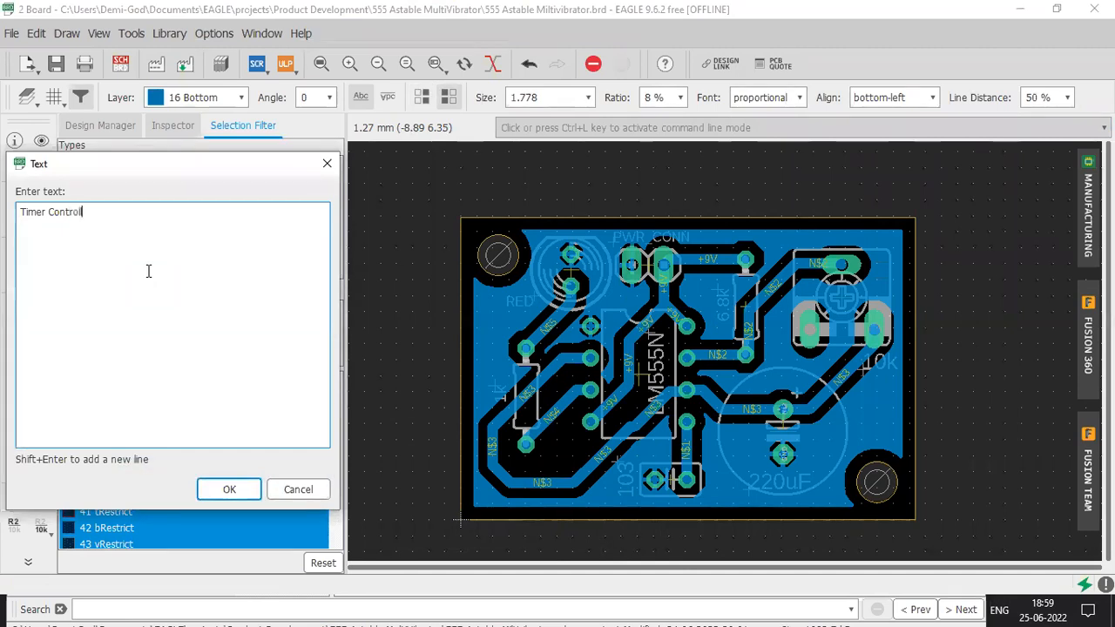
pyautogui.click(229, 489)
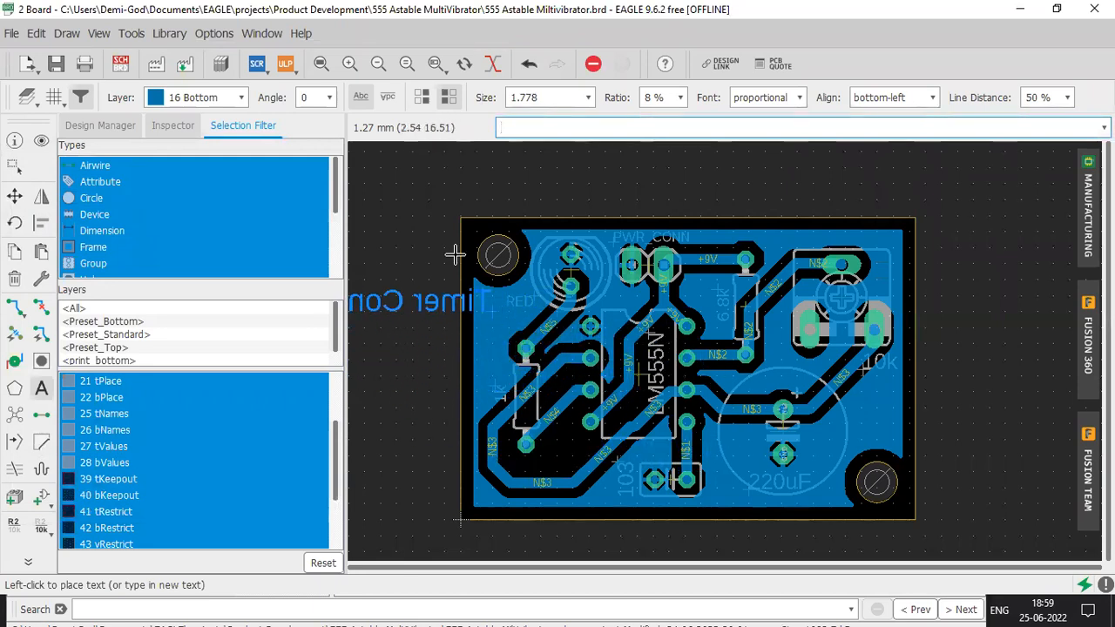
pyautogui.click(229, 98)
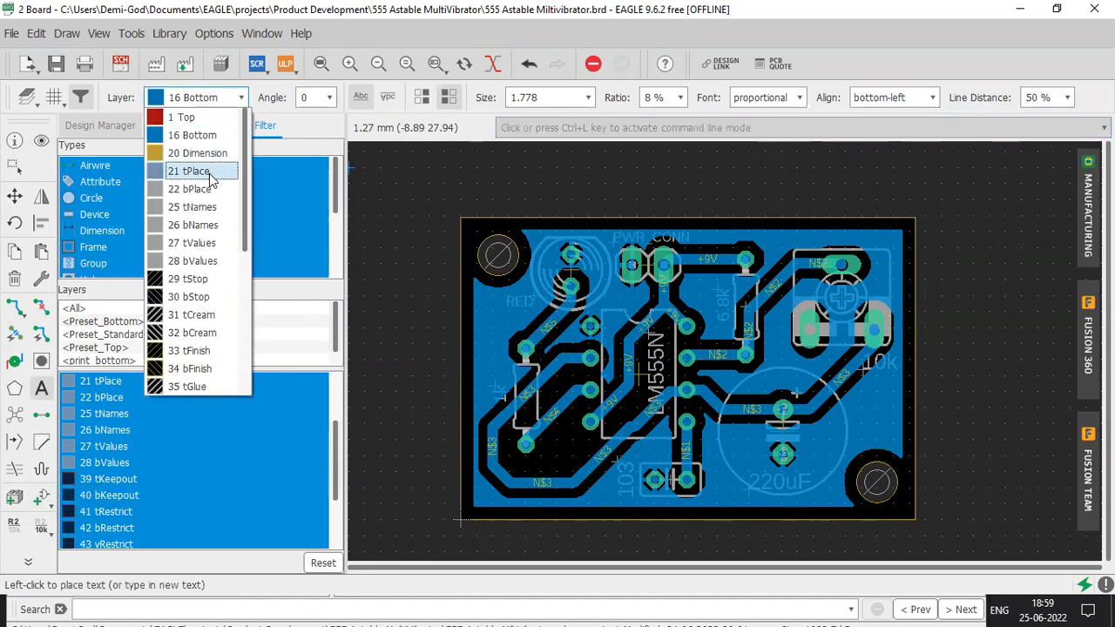
pyautogui.click(209, 99)
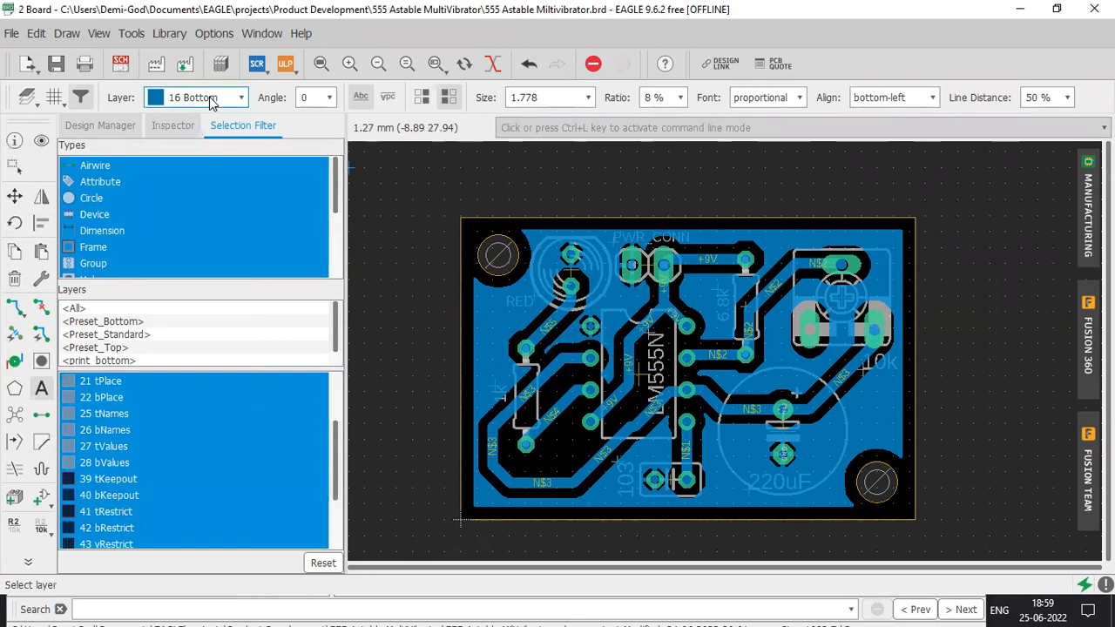
pyautogui.scroll(4, 584, 364)
pyautogui.scroll(-4, 584, 364)
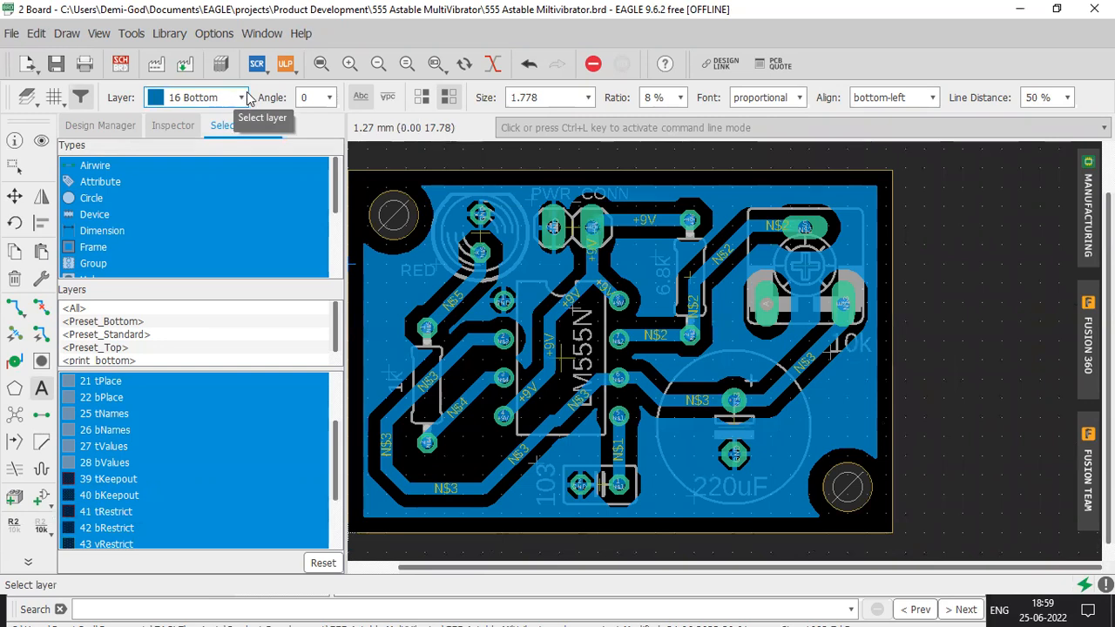
pyautogui.click(246, 97)
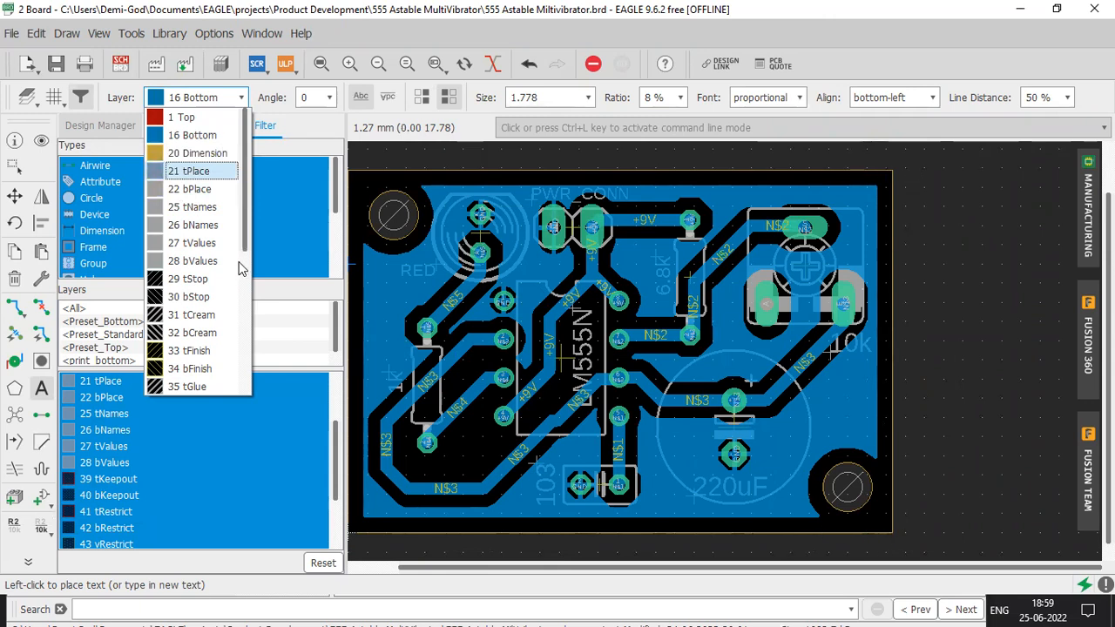
pyautogui.click(196, 173)
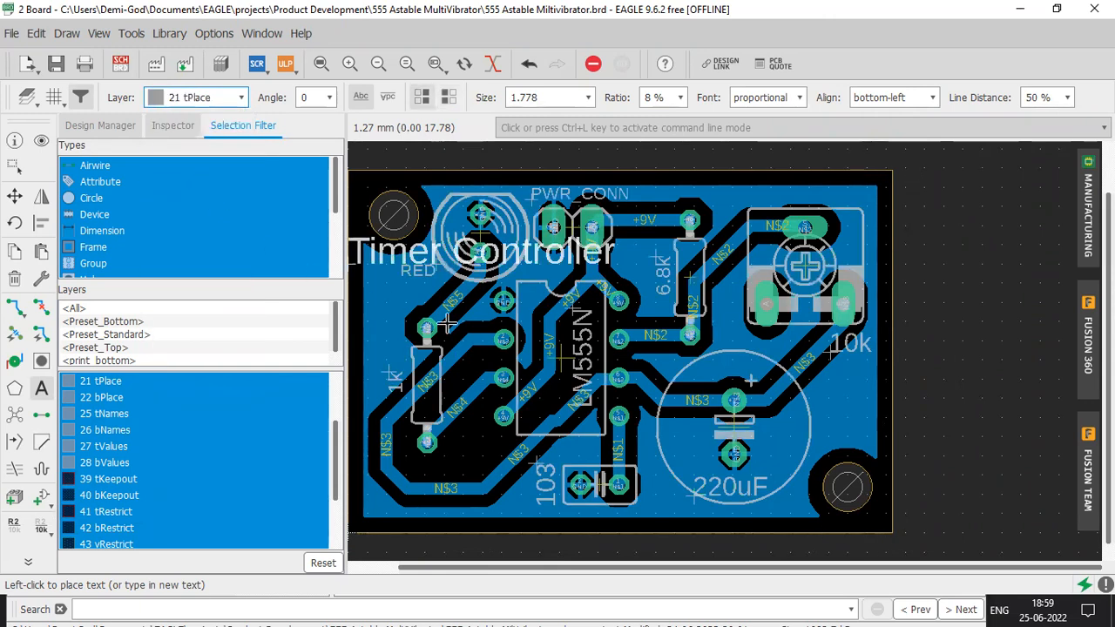
# Set the text size to 0.8128, rotate it 90 degrees, and place it between the board's left edge and the 1k resistor
pyautogui.click(588, 97)
pyautogui.click(561, 195)
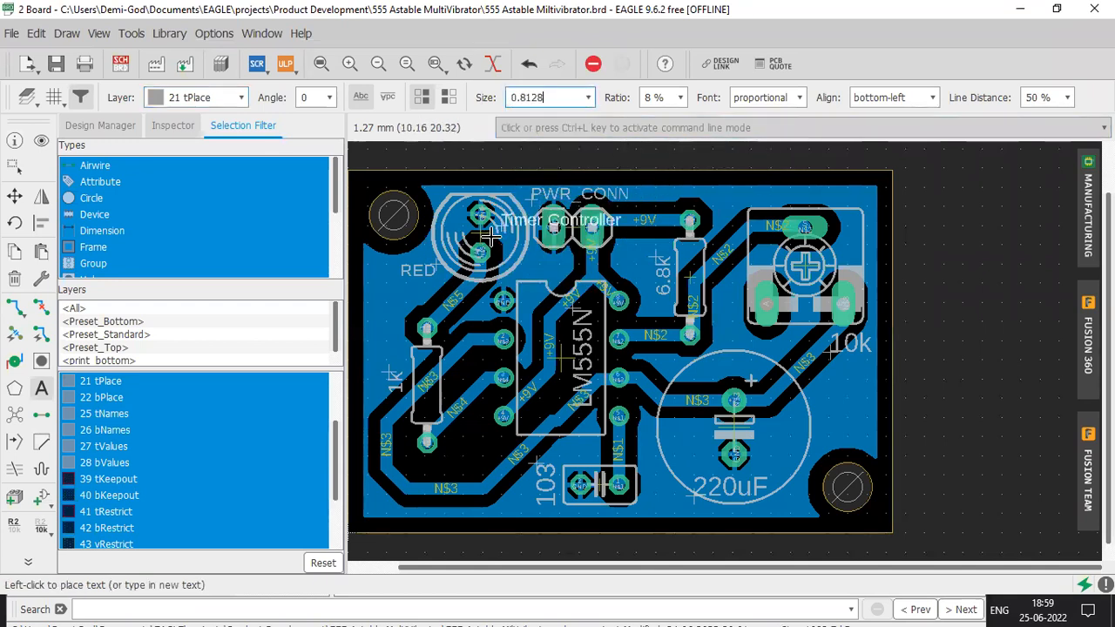
pyautogui.rightClick(367, 336)
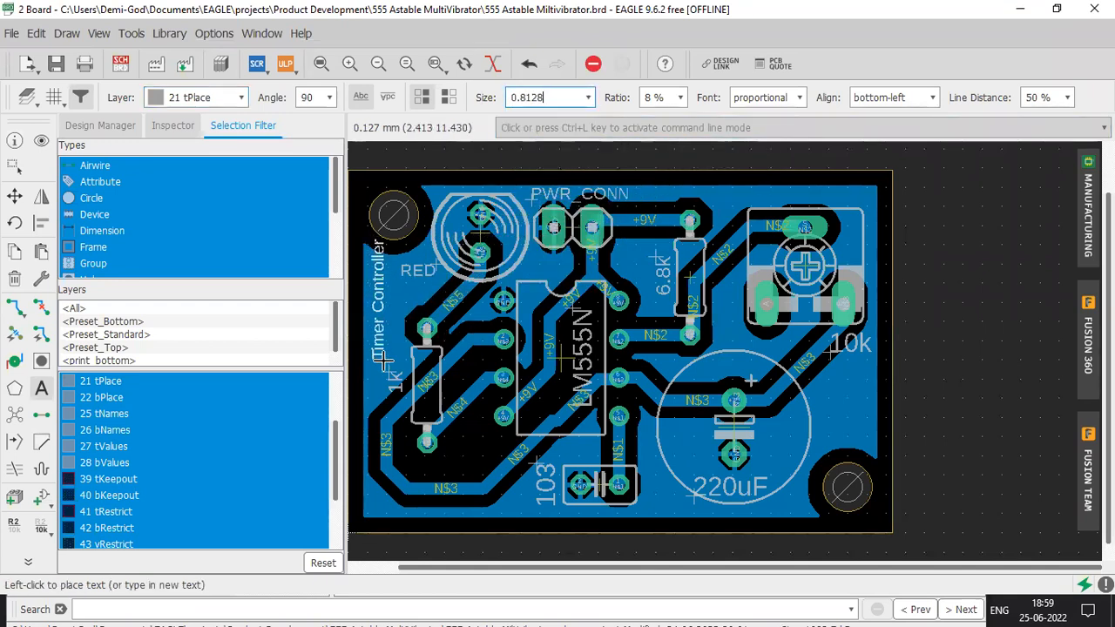
pyautogui.click(378, 375)
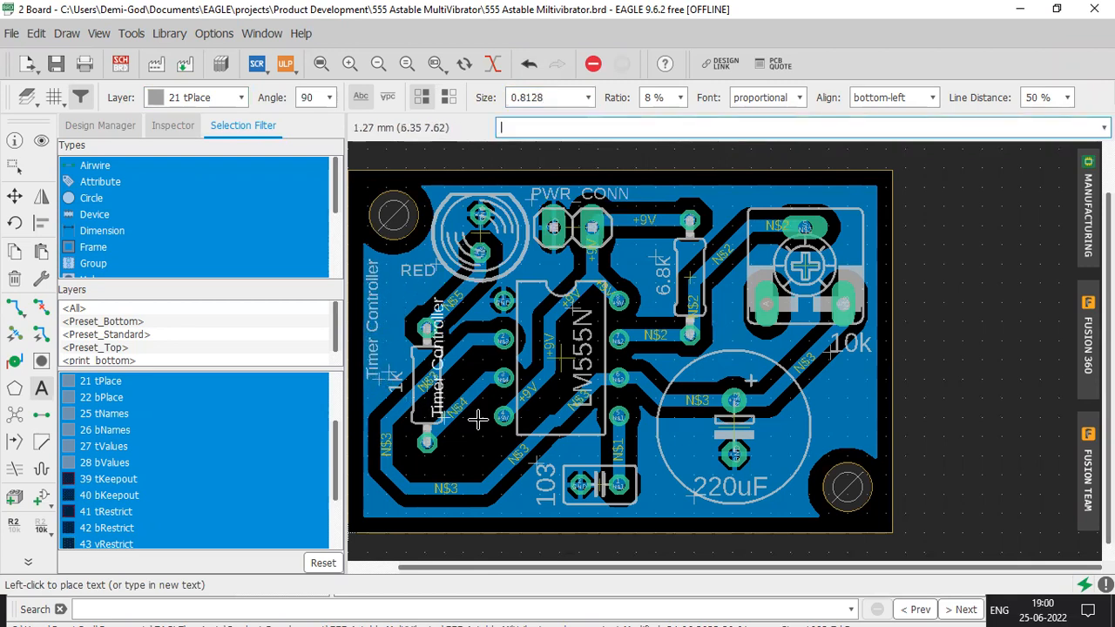
pyautogui.press('Escape')
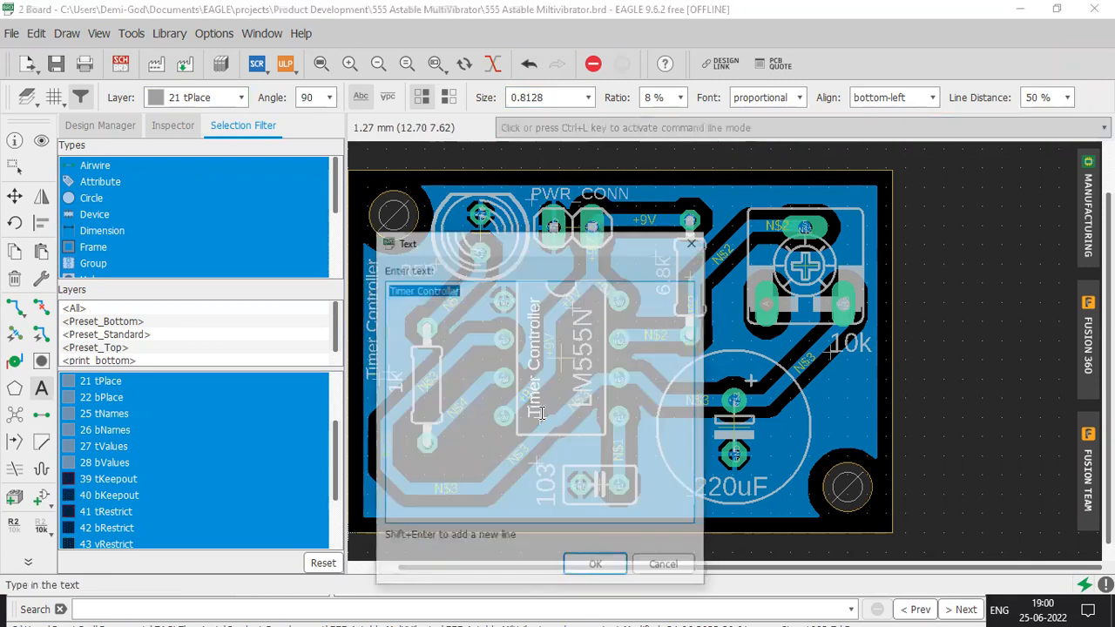
pyautogui.press('Escape')
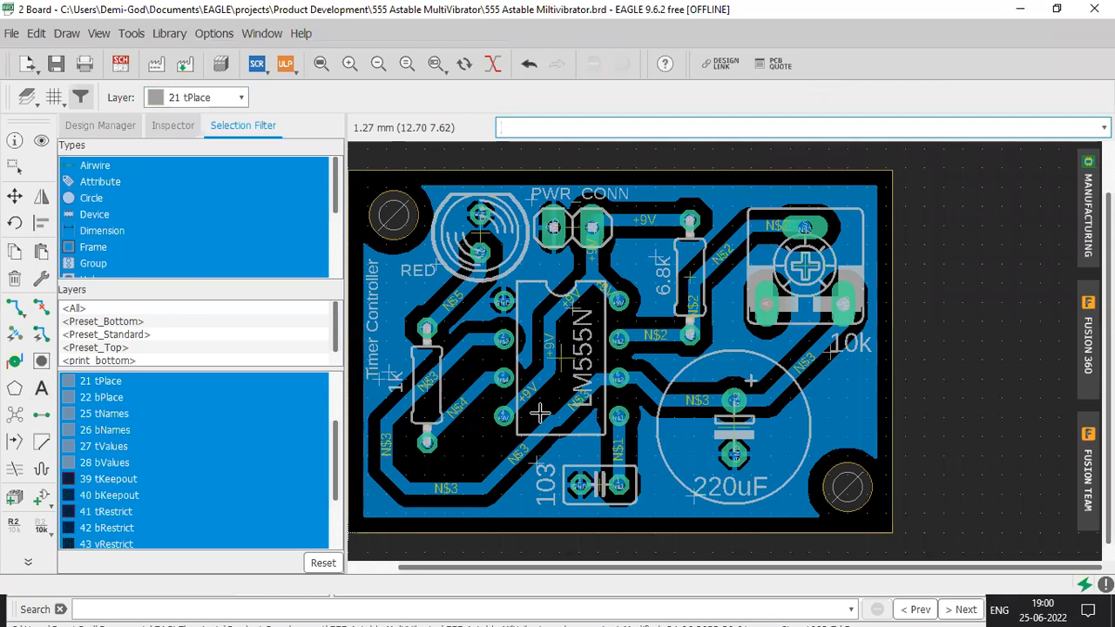
pyautogui.scroll(-2, 575, 366)
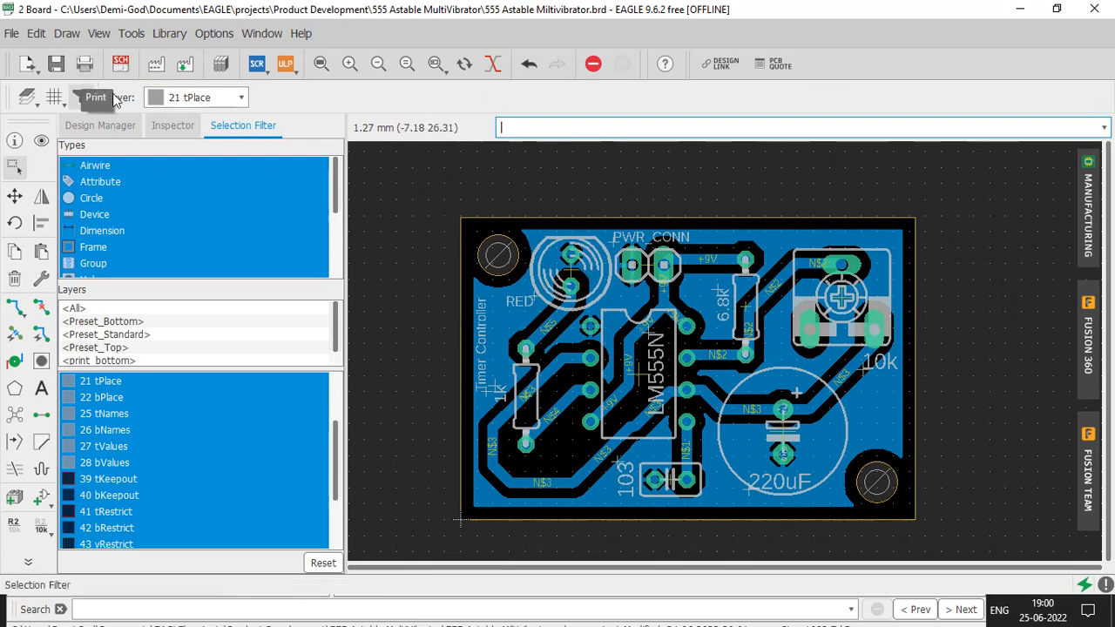
# Examine the available board layers and the markings and origin crosses around the red LED
pyautogui.click(200, 99)
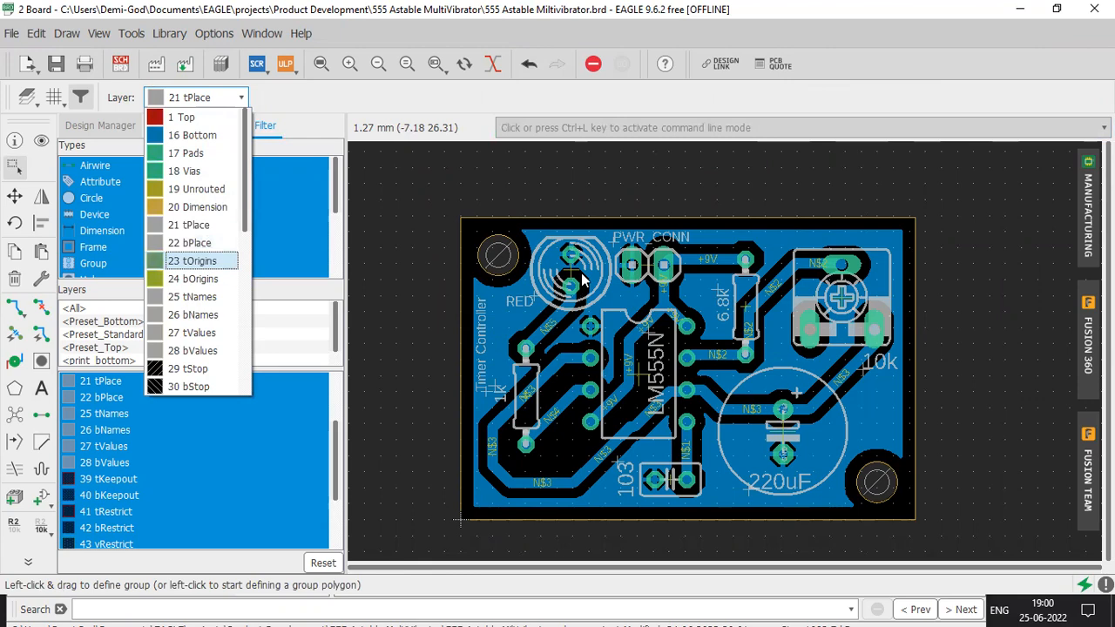
pyautogui.scroll(8, 574, 275)
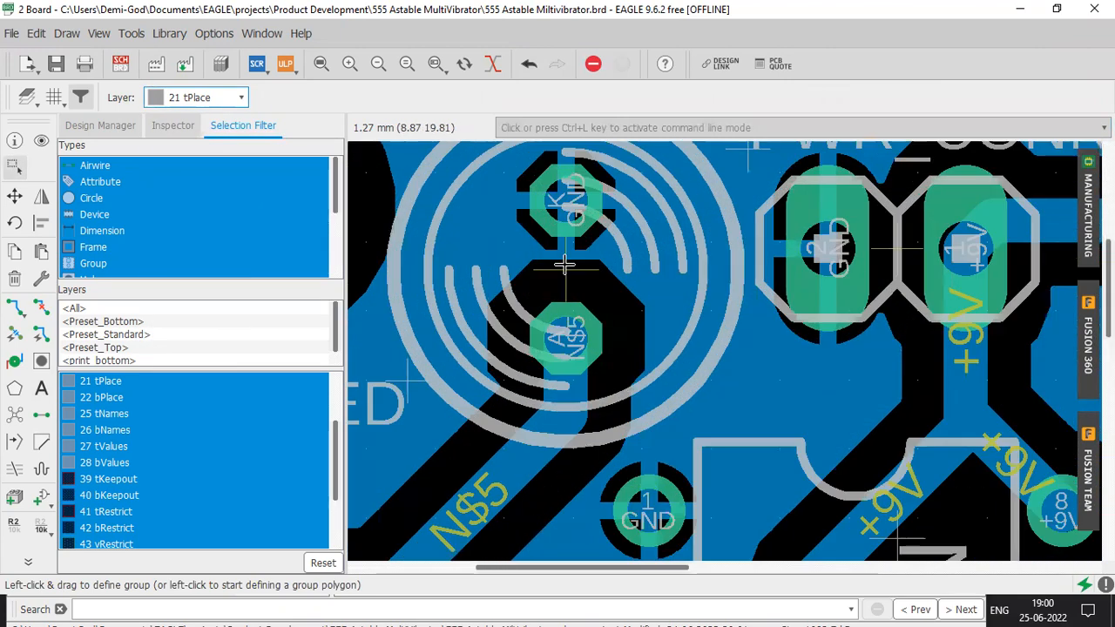
pyautogui.scroll(3, 564, 265)
pyautogui.scroll(-5, 564, 265)
pyautogui.click(218, 102)
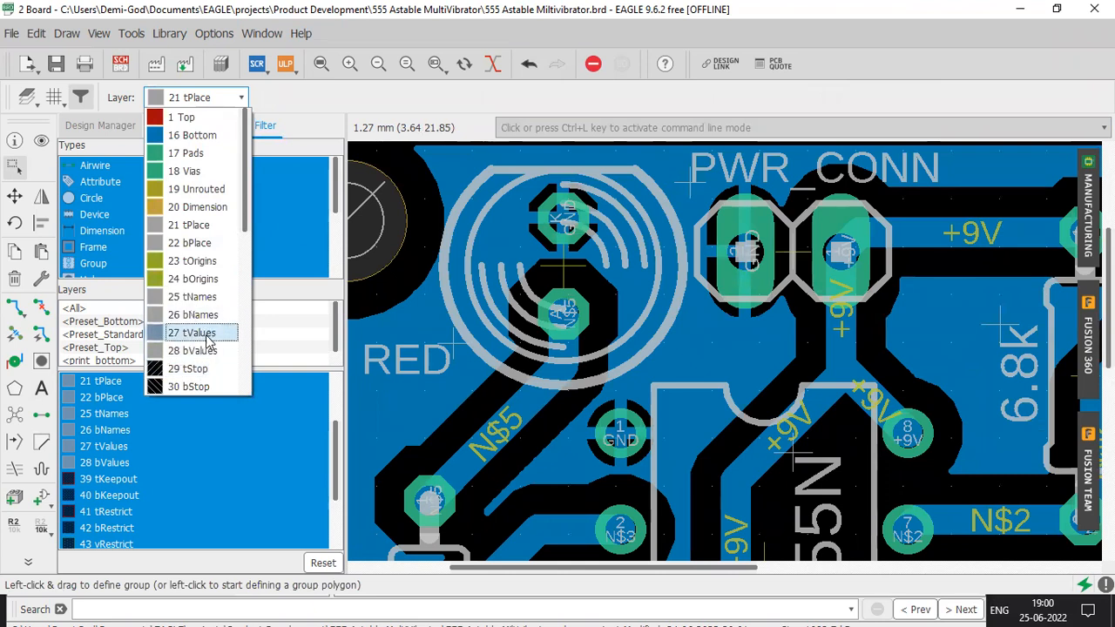
pyautogui.click(464, 345)
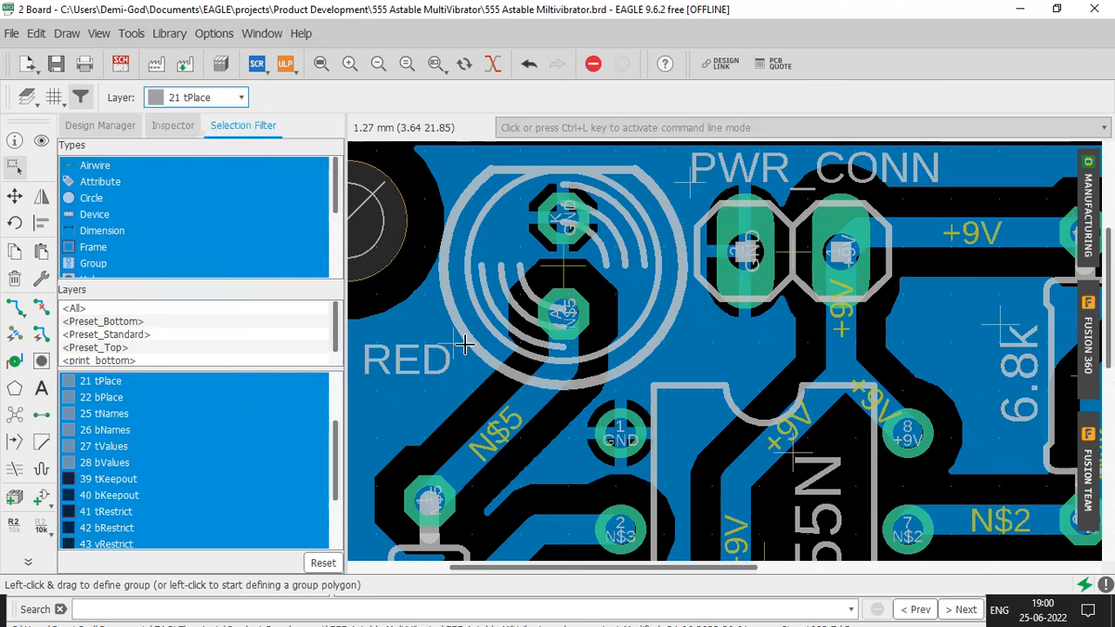
pyautogui.scroll(-2, 192, 410)
pyautogui.scroll(4, 187, 396)
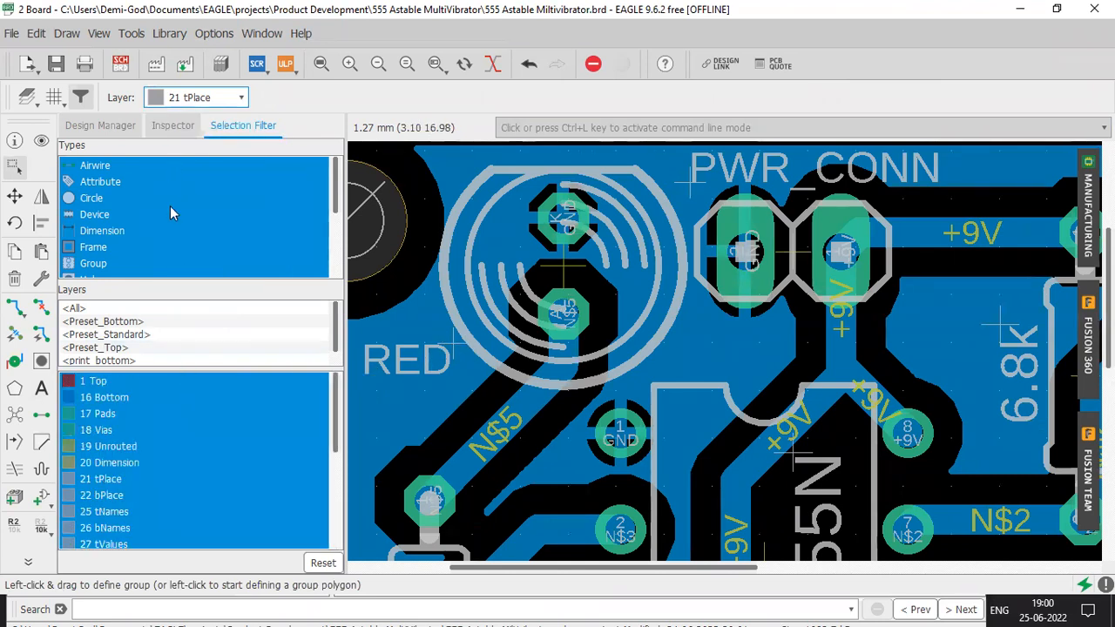
pyautogui.scroll(-3, 187, 402)
pyautogui.scroll(3, 184, 398)
pyautogui.hotkey('alt', 'F2')
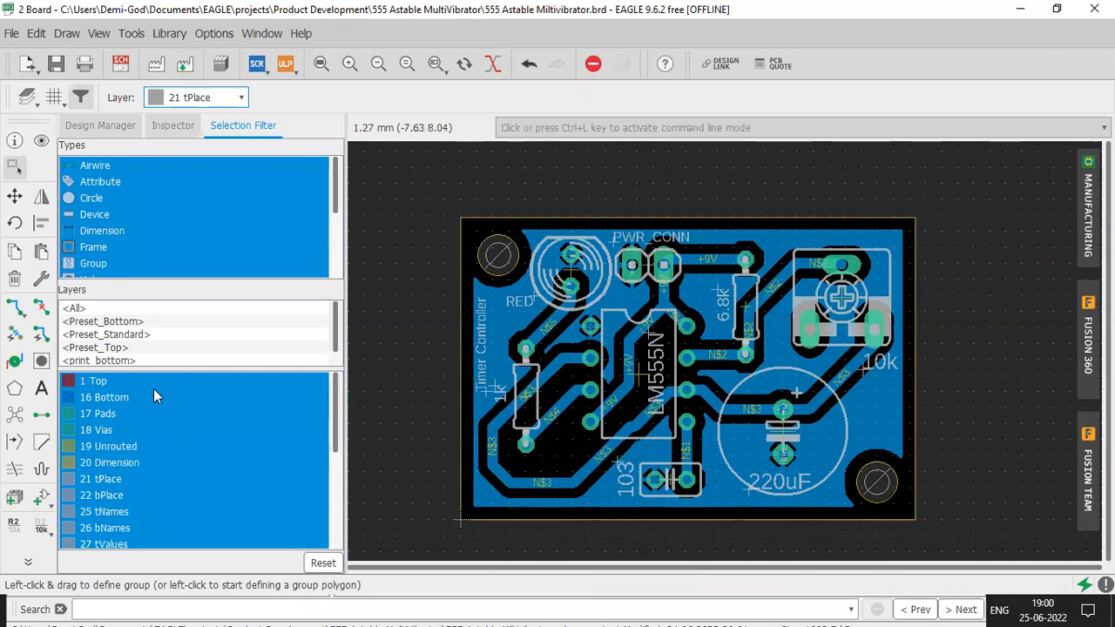
pyautogui.click(109, 399)
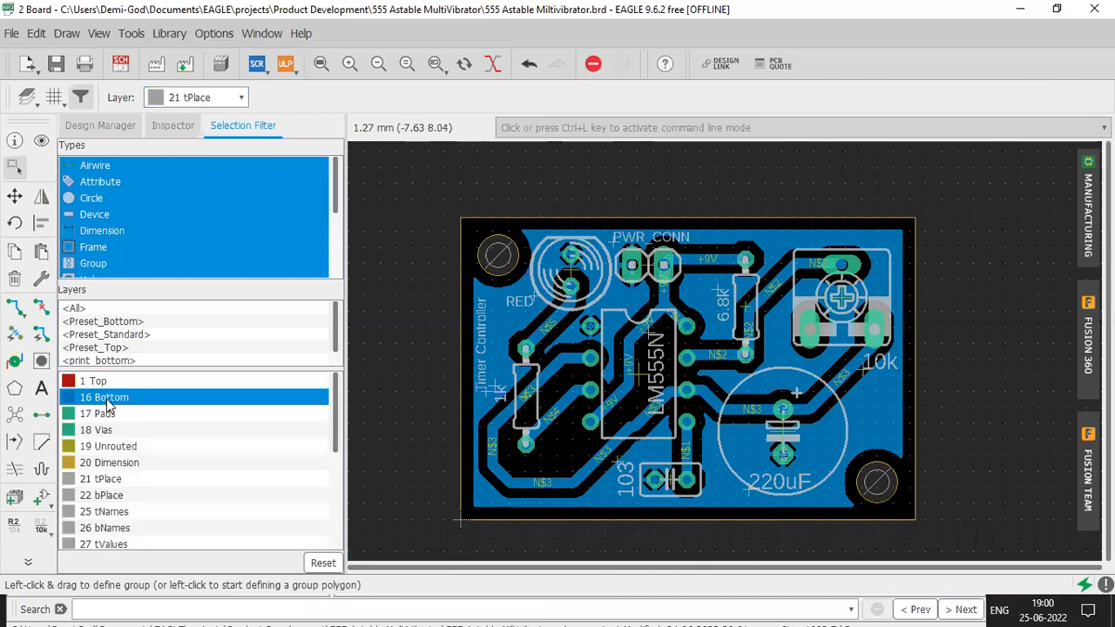
pyautogui.click(130, 416)
pyautogui.click(323, 562)
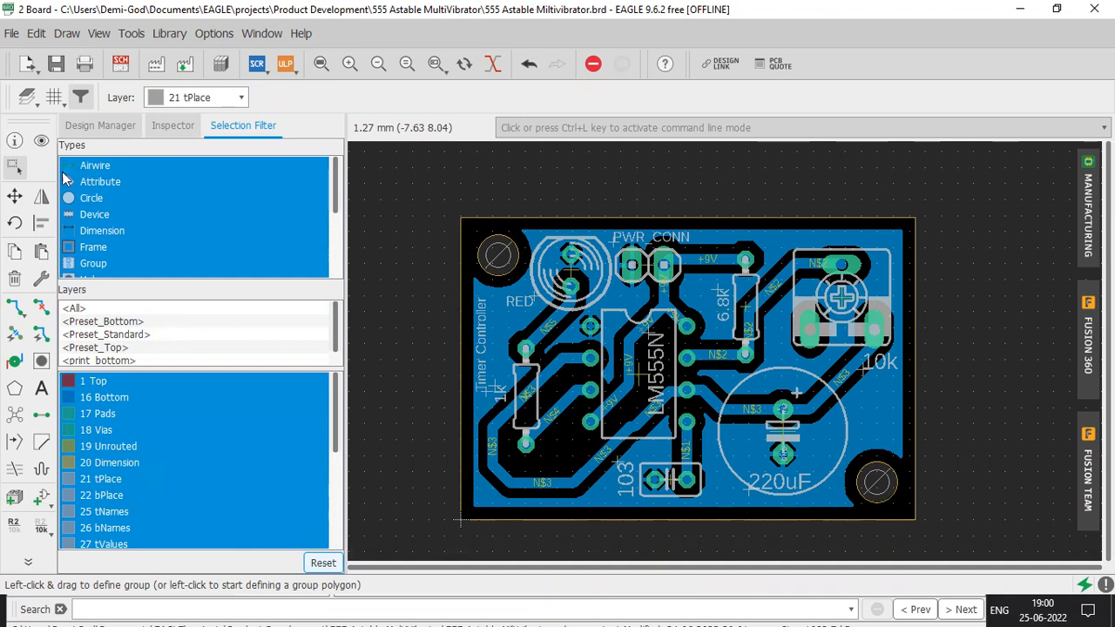
# Review the full list of board layers and their visibility settings
pyautogui.click(35, 562)
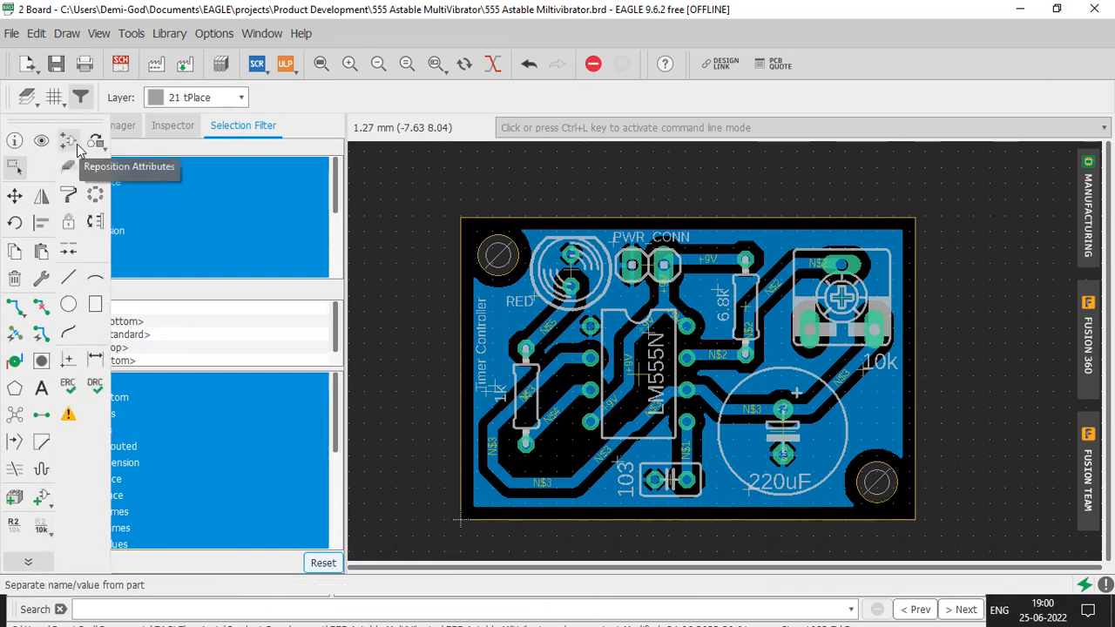
pyautogui.click(27, 564)
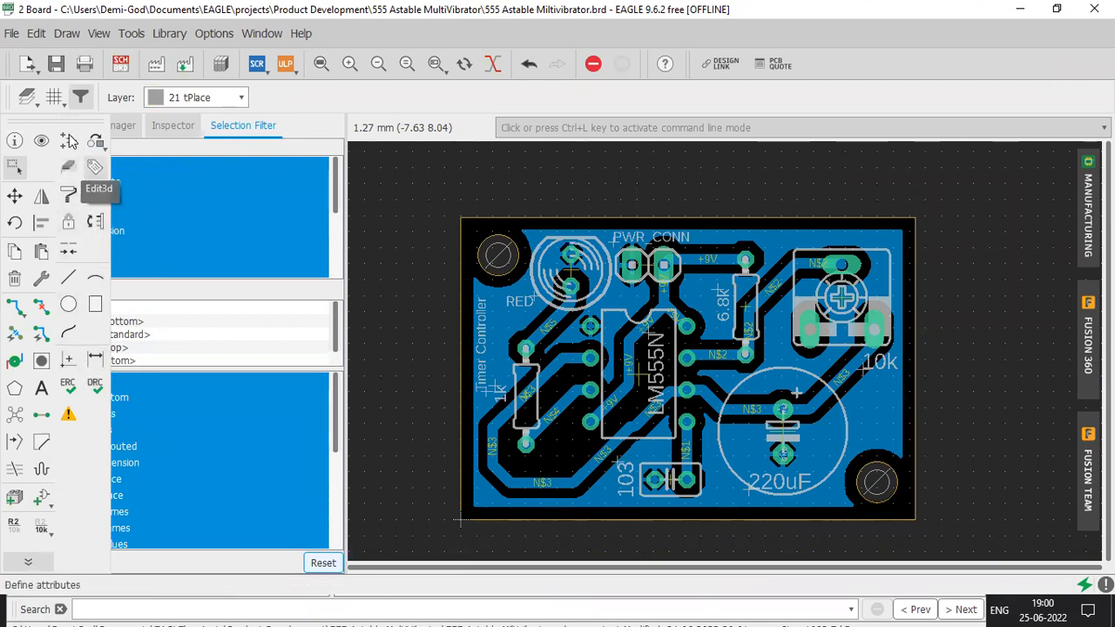
pyautogui.click(28, 99)
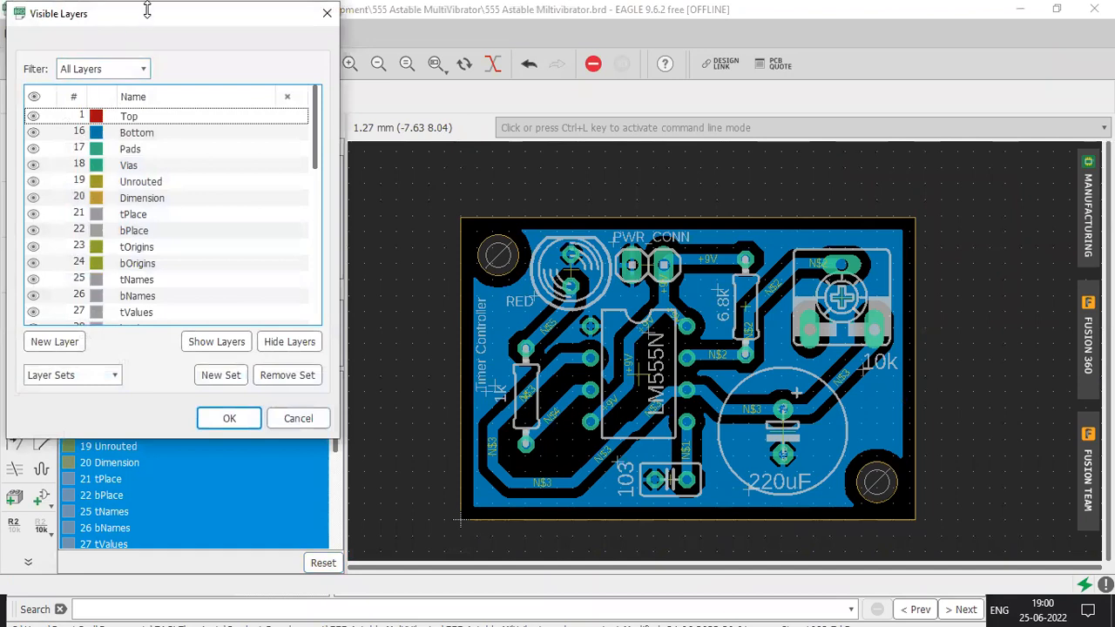
pyautogui.moveTo(152, 13); pyautogui.dragTo(324, 103)
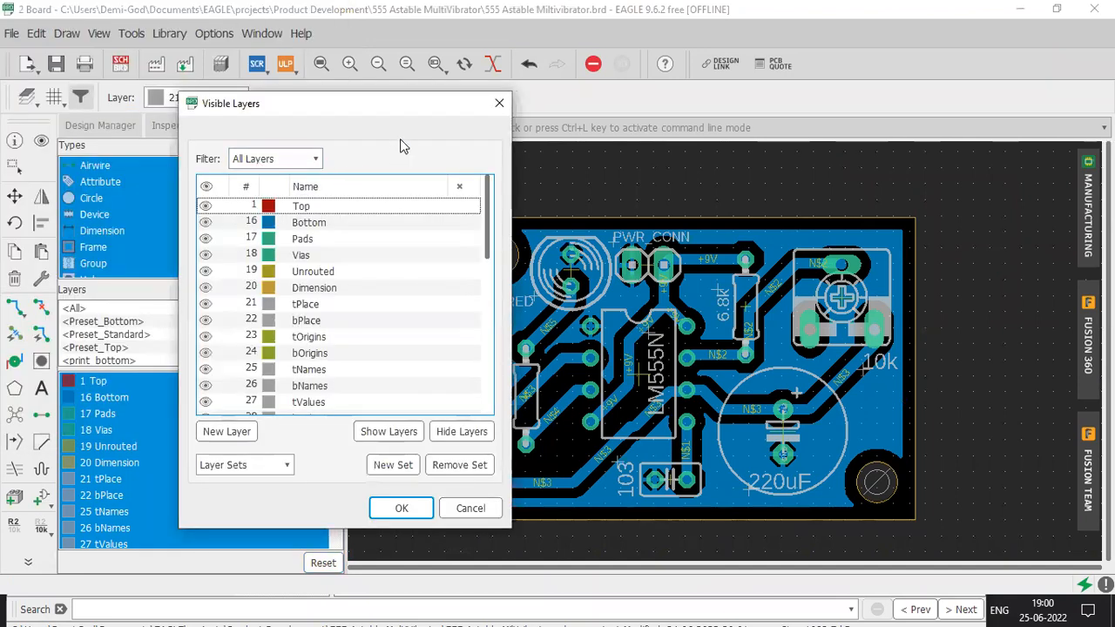
pyautogui.scroll(-2, 361, 340)
pyautogui.scroll(3, 364, 329)
pyautogui.scroll(-4, 213, 218)
pyautogui.scroll(-4, 211, 244)
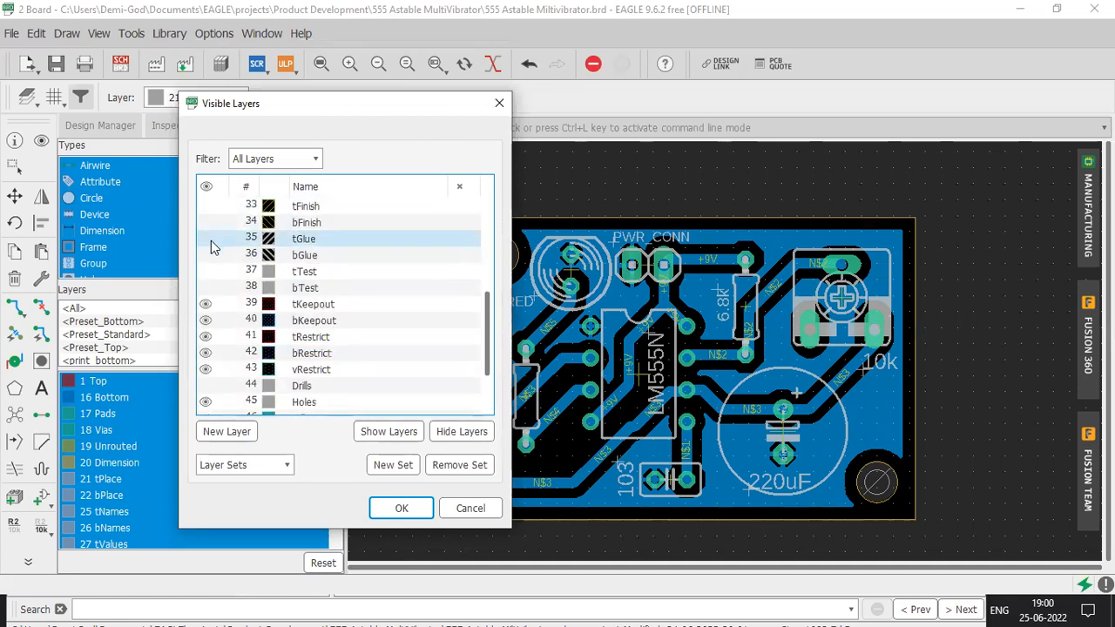
pyautogui.scroll(4, 217, 279)
pyautogui.scroll(8, 225, 300)
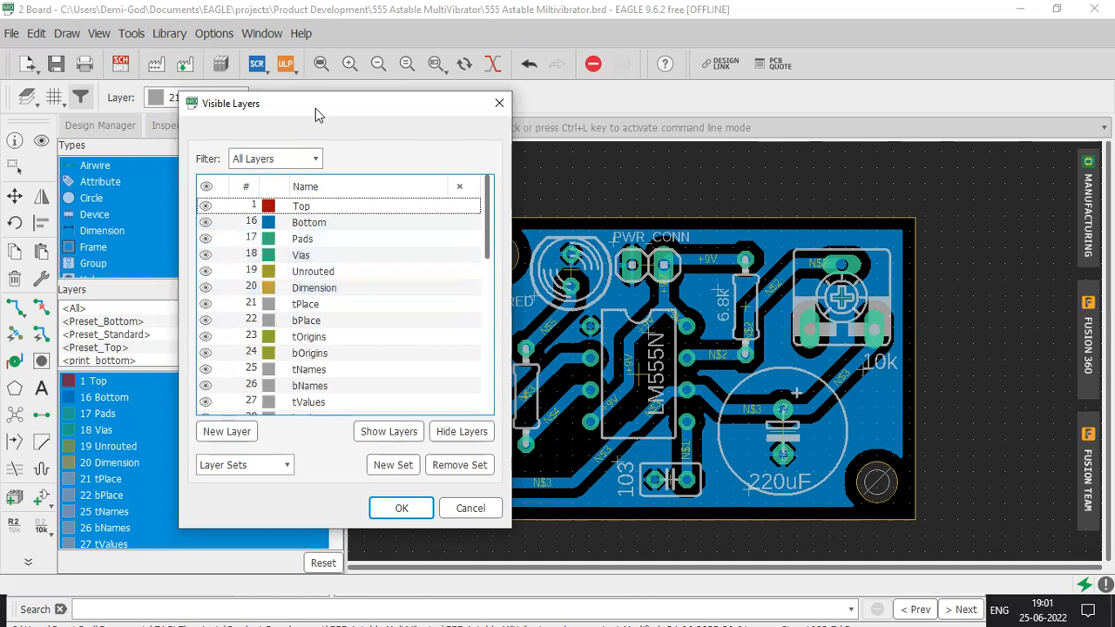
# Toggle the visibility of layer 16 Bottom to compare the board with and without its bottom copper
pyautogui.moveTo(315, 108); pyautogui.dragTo(213, 70)
pyautogui.click(104, 186)
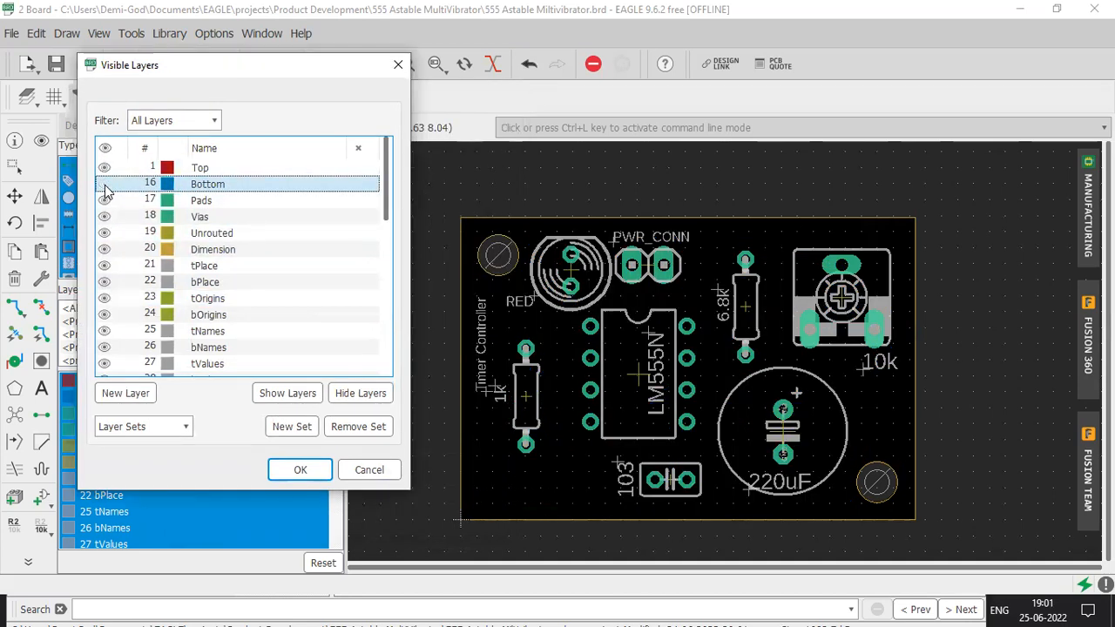
pyautogui.click(104, 186)
pyautogui.click(105, 185)
pyautogui.click(105, 186)
pyautogui.click(104, 185)
pyautogui.doubleClick(106, 186)
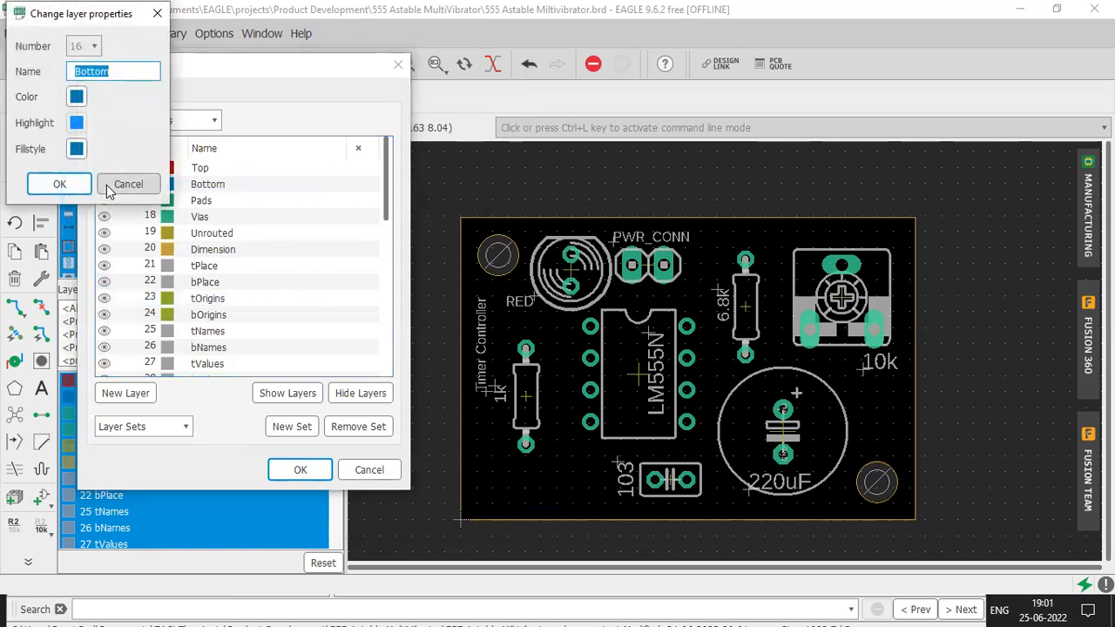
pyautogui.click(107, 191)
pyautogui.click(105, 186)
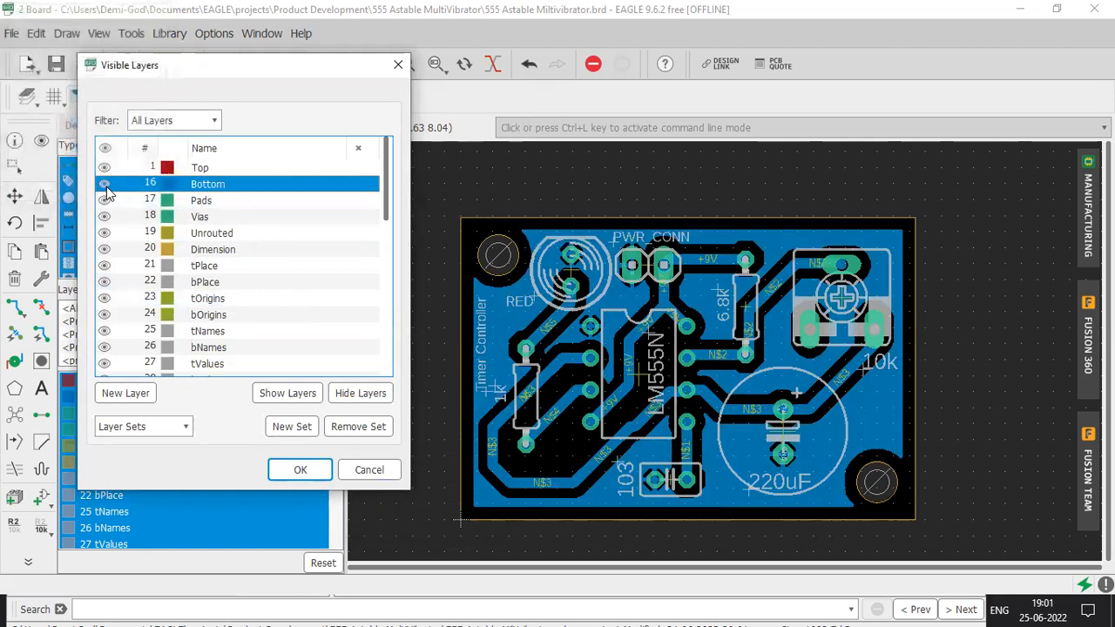
pyautogui.click(104, 186)
pyautogui.click(105, 186)
pyautogui.click(104, 186)
pyautogui.doubleClick(105, 186)
pyautogui.click(122, 182)
pyautogui.click(105, 185)
# Toggle the Pads and Bottom layers off and on to inspect what each one shows
pyautogui.click(106, 202)
pyautogui.doubleClick(107, 201)
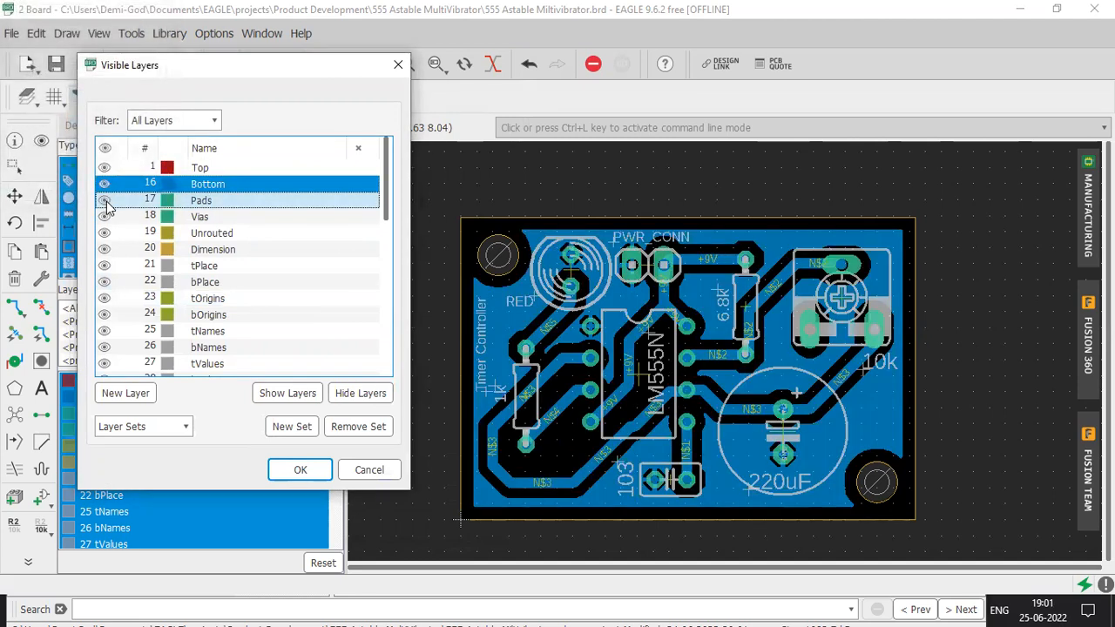
pyautogui.click(128, 184)
pyautogui.click(105, 188)
pyautogui.click(105, 185)
pyautogui.doubleClick(107, 184)
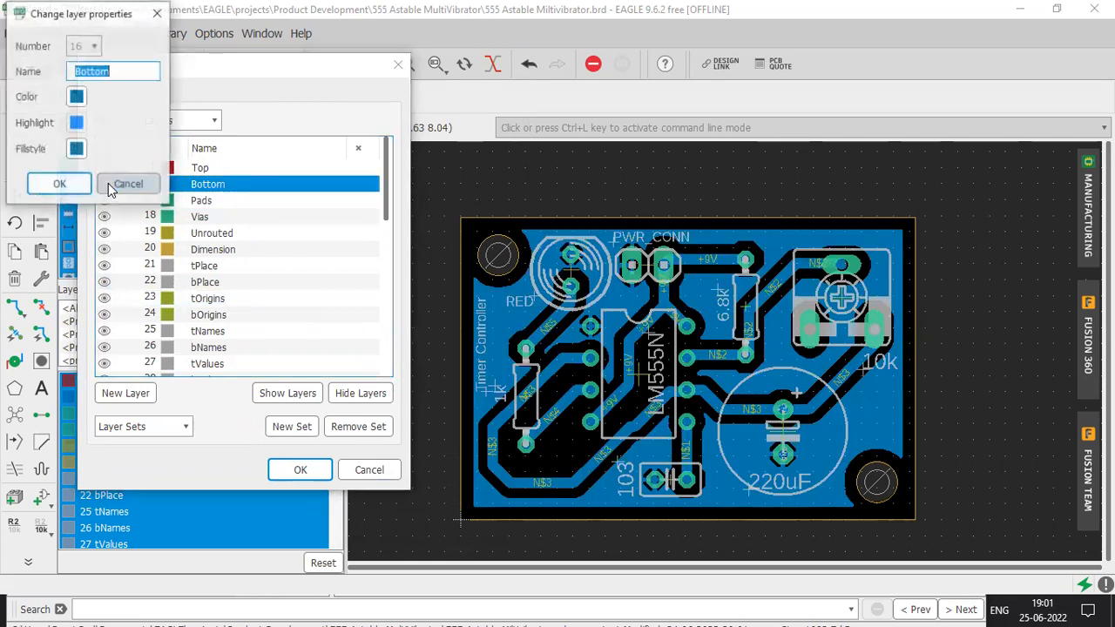
pyautogui.click(131, 184)
pyautogui.click(104, 201)
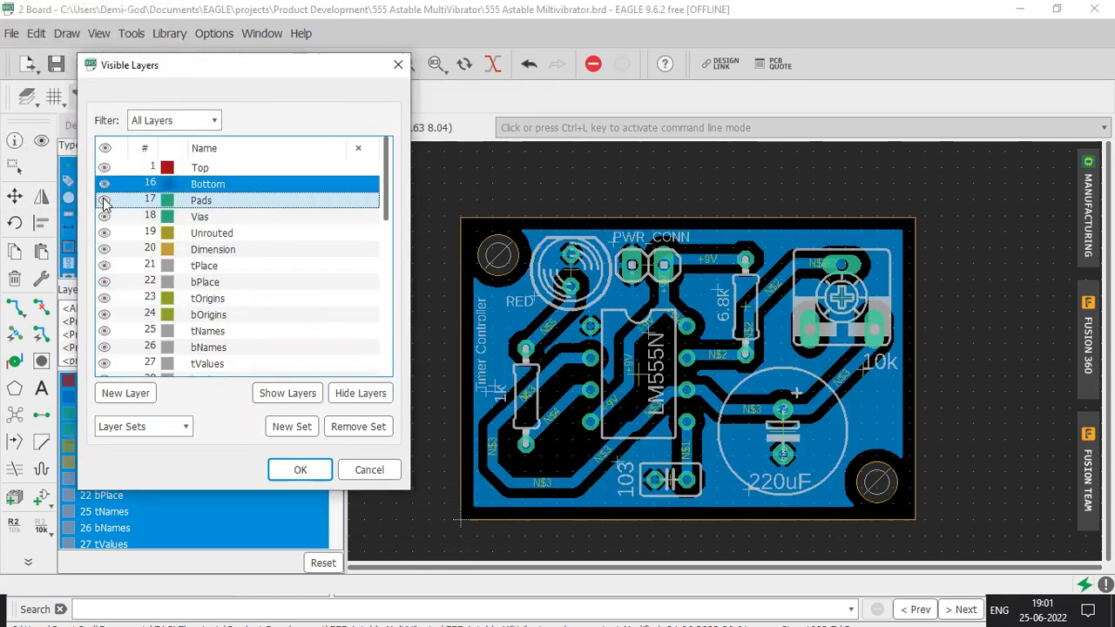
pyautogui.click(104, 202)
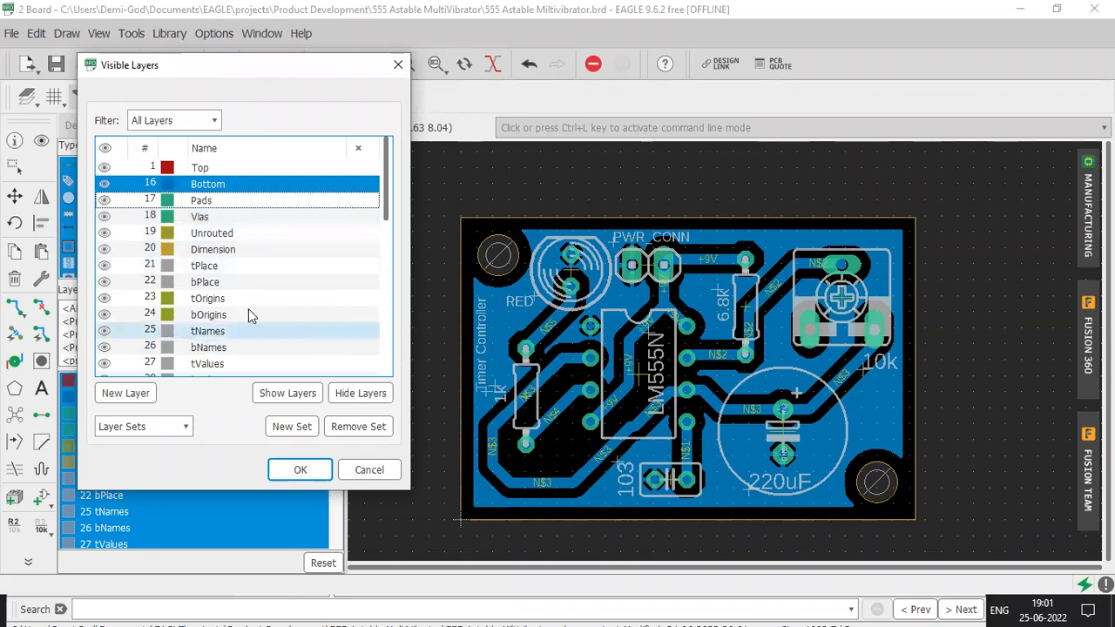
# Toggle the visibility of layer 20 Dimension to inspect the board outline
pyautogui.click(103, 250)
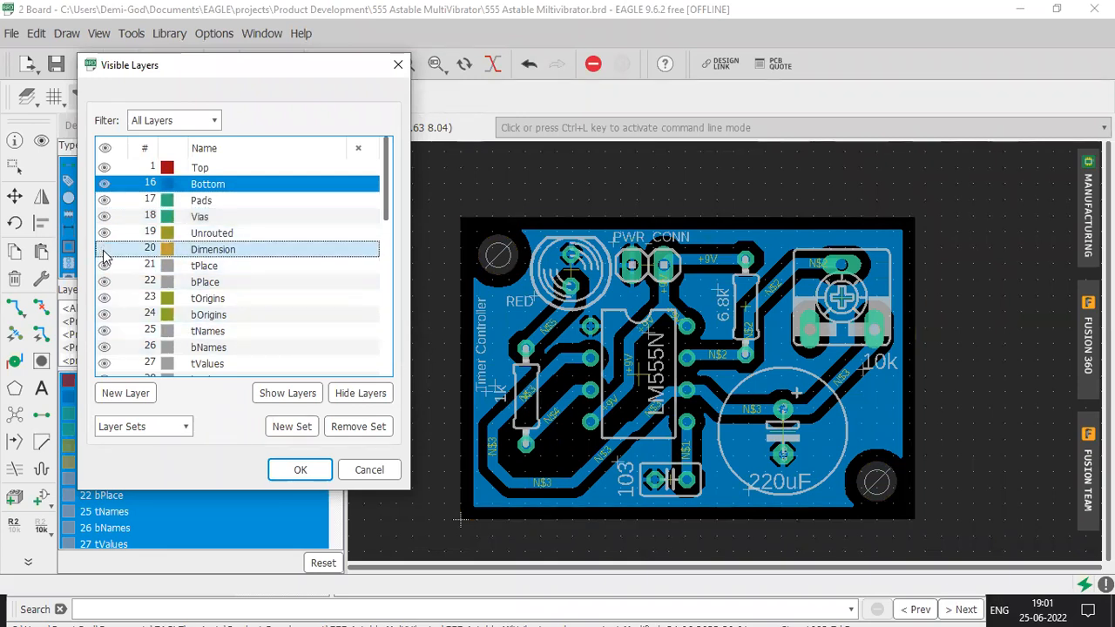
pyautogui.doubleClick(104, 253)
pyautogui.click(172, 158)
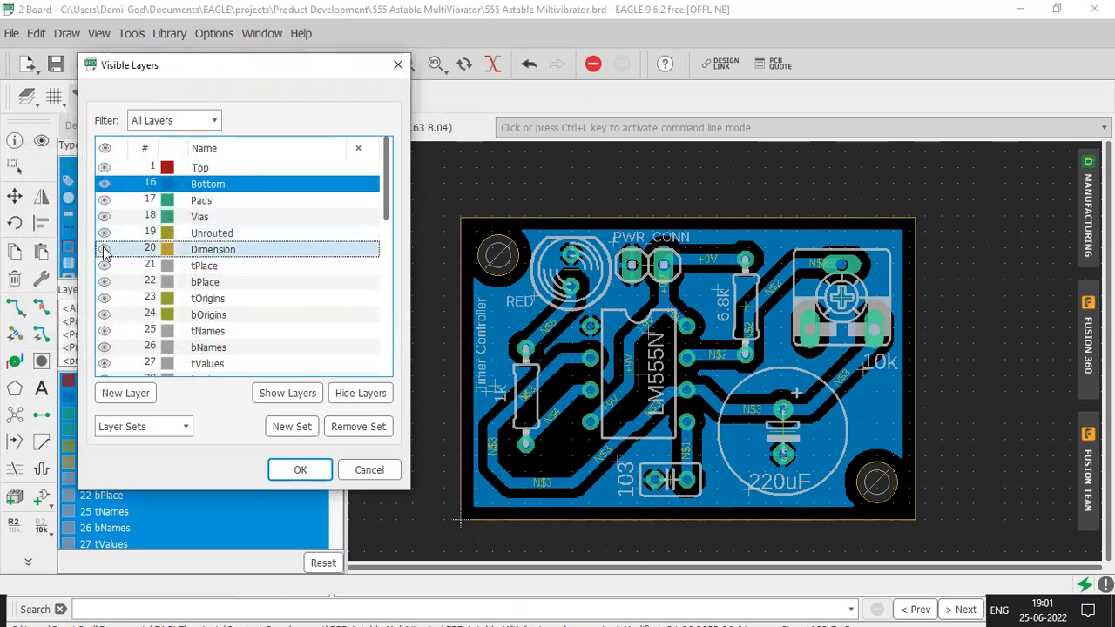
pyautogui.click(103, 250)
# Toggle the tPlace and bPlace layers off and on to inspect the component outlines
pyautogui.doubleClick(104, 266)
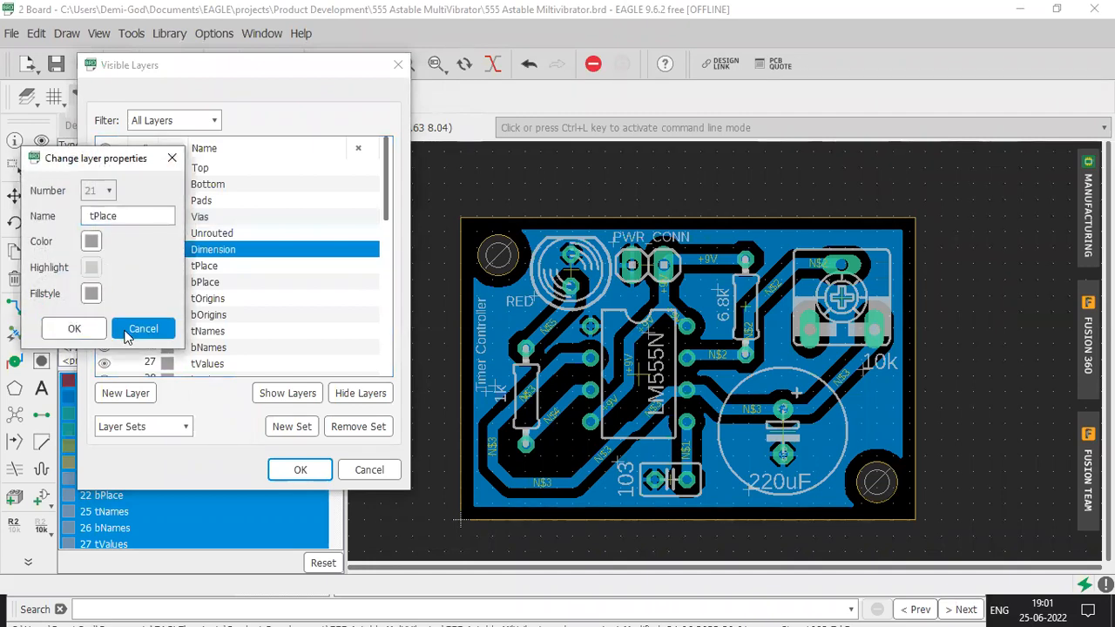
pyautogui.click(131, 328)
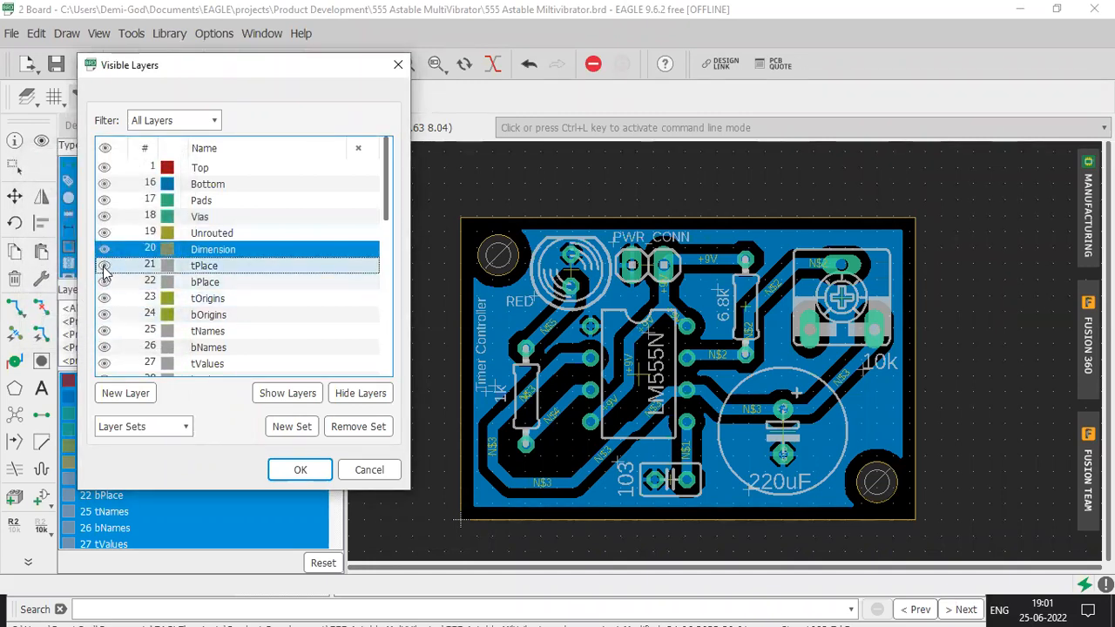
pyautogui.click(104, 267)
pyautogui.click(104, 266)
pyautogui.doubleClick(106, 282)
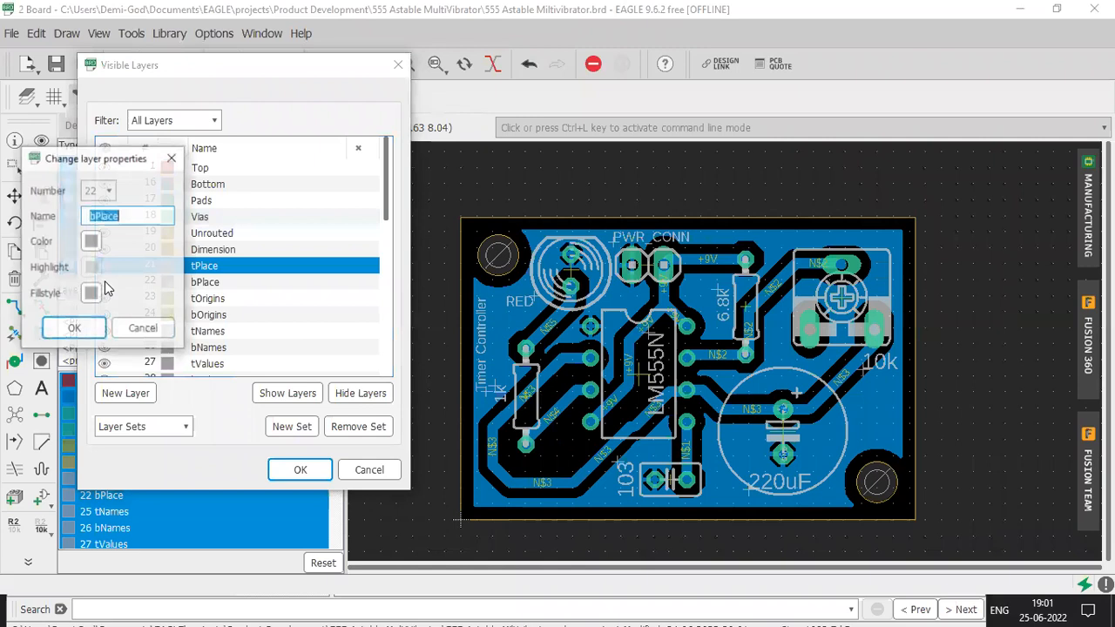
pyautogui.click(139, 327)
pyautogui.click(105, 272)
pyautogui.click(105, 273)
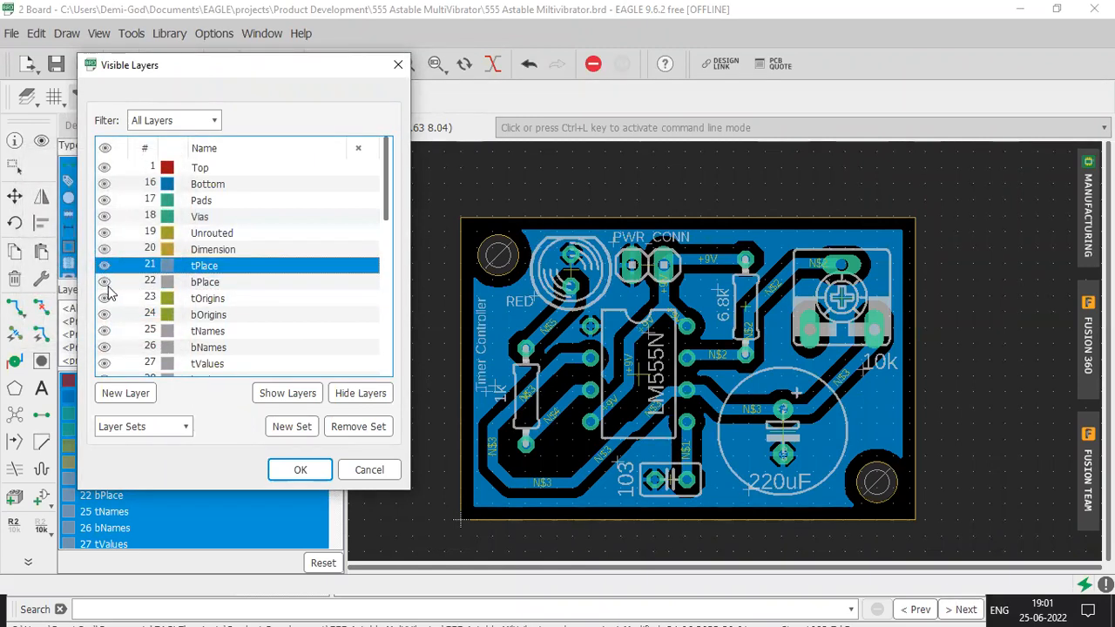
# Toggle the tOrigins and tNames layers off and on to inspect the origin crosses and part names
pyautogui.click(105, 300)
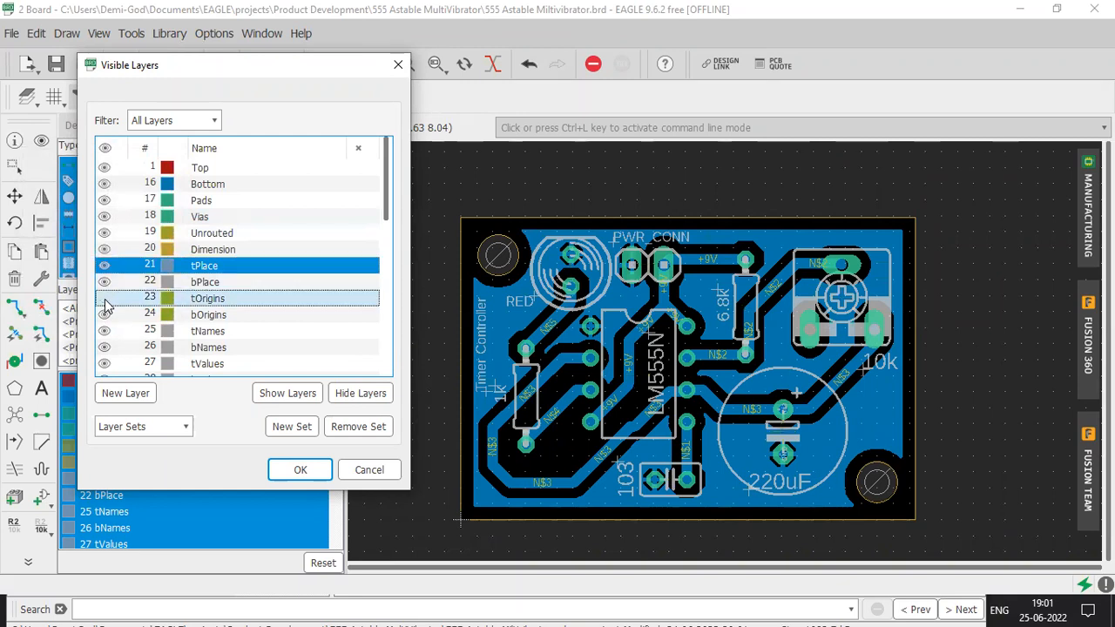
pyautogui.doubleClick(104, 305)
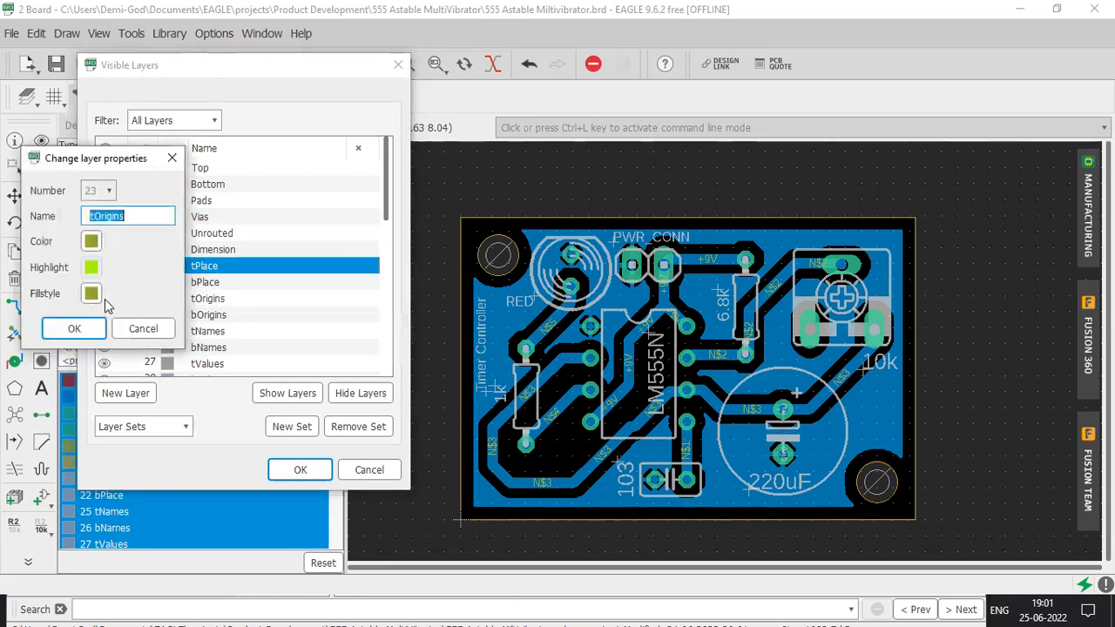
pyautogui.click(141, 326)
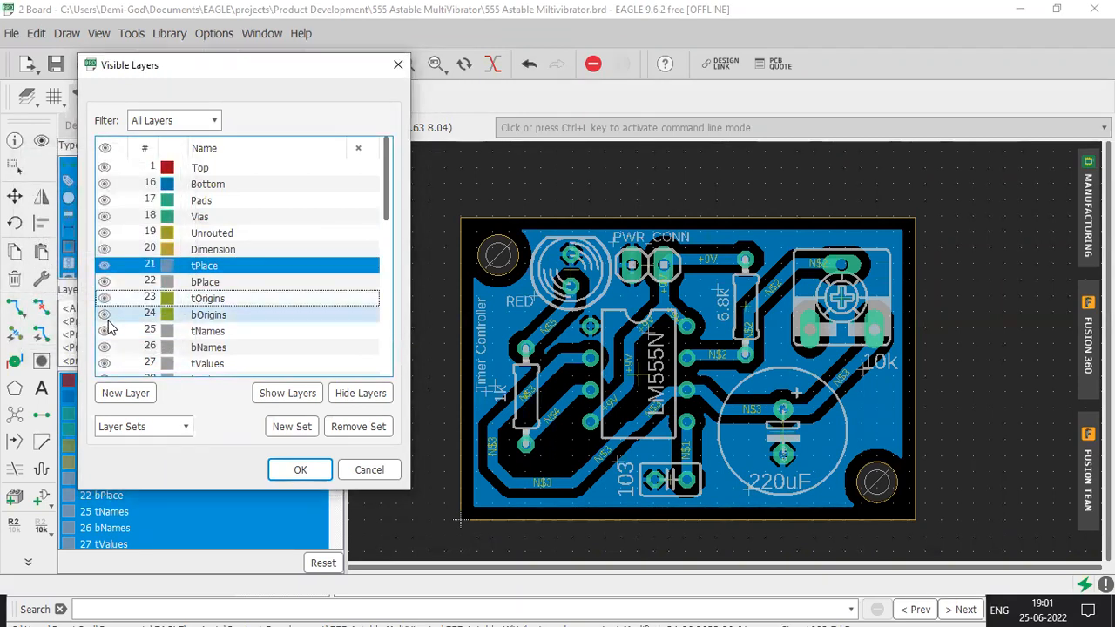
pyautogui.click(107, 331)
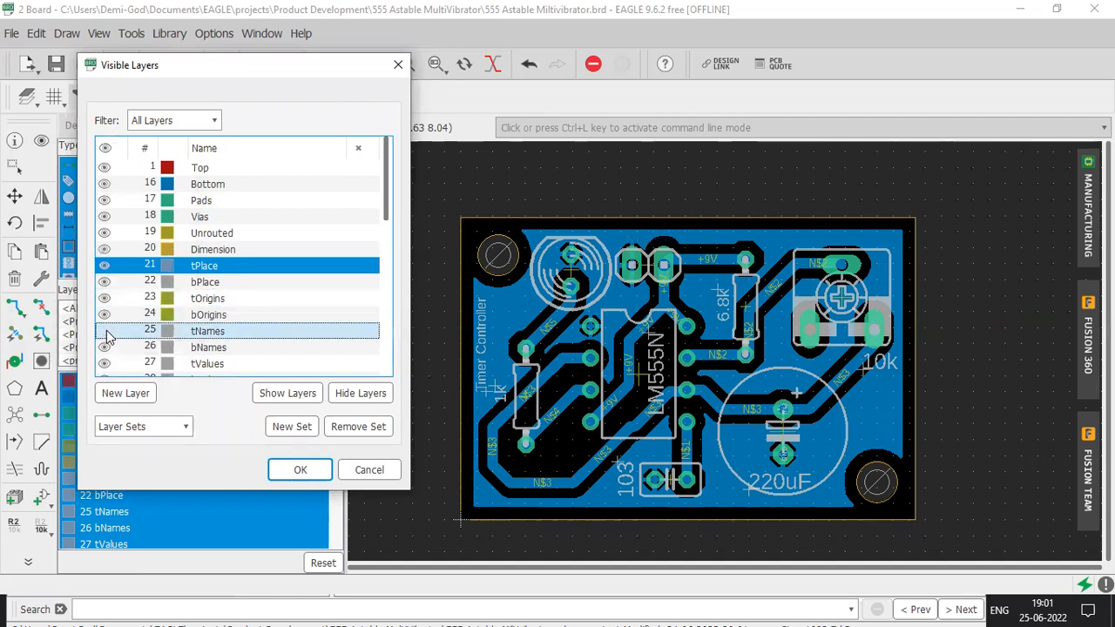
pyautogui.doubleClick(107, 338)
pyautogui.click(142, 326)
pyautogui.click(106, 333)
# Toggle the visibility of layer 27 tValues to inspect the component value labels
pyautogui.click(103, 362)
pyautogui.click(103, 362)
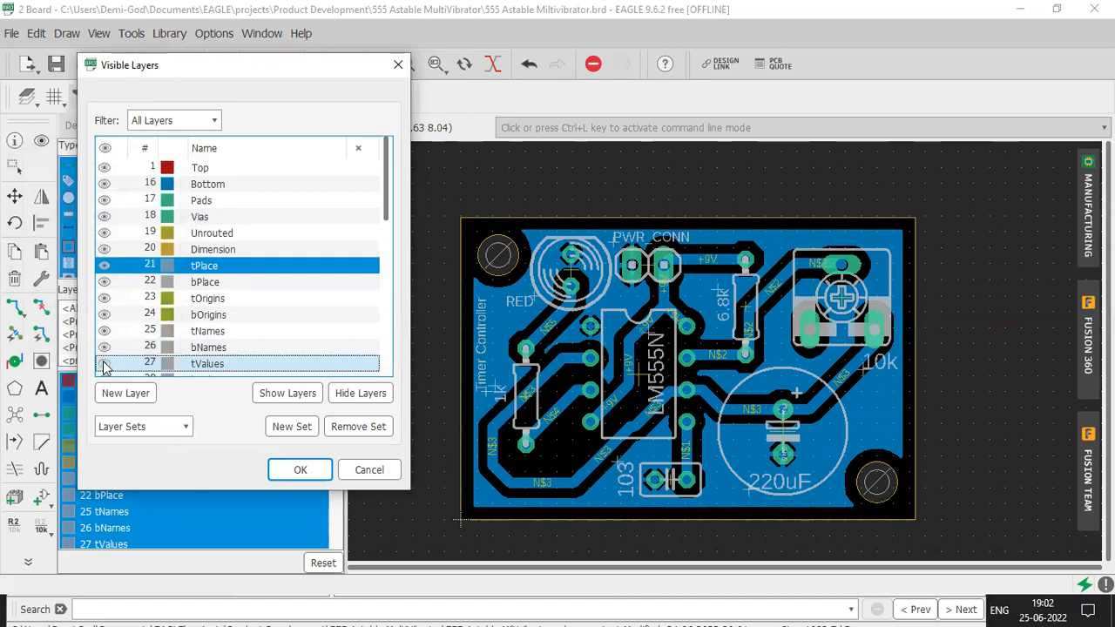
pyautogui.doubleClick(103, 364)
pyautogui.click(142, 439)
pyautogui.scroll(-1, 153, 348)
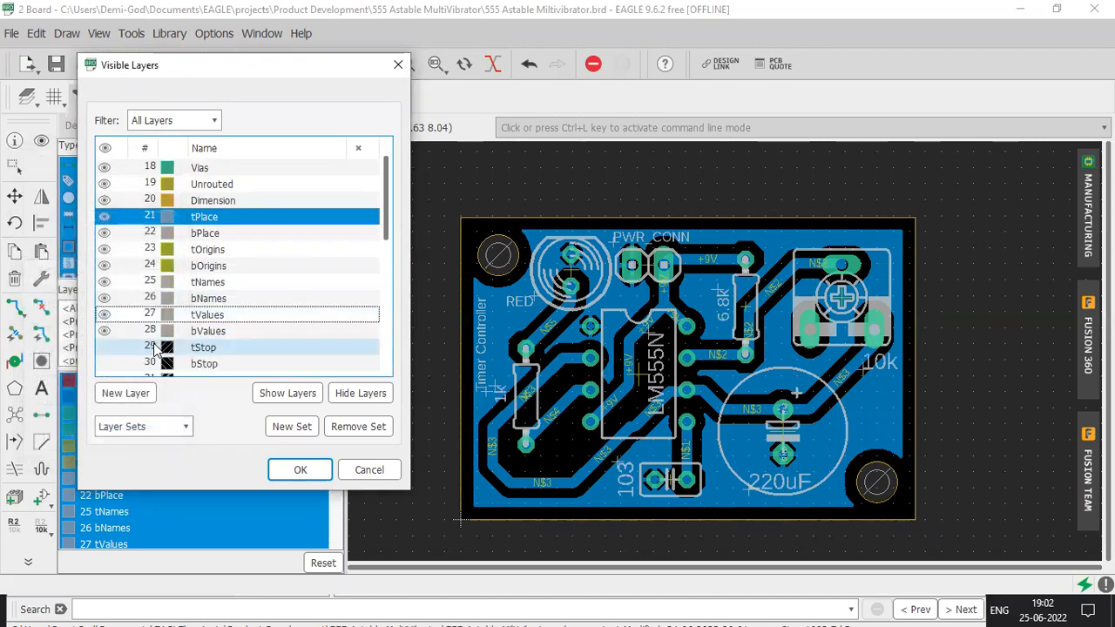
pyautogui.click(105, 315)
pyautogui.click(105, 316)
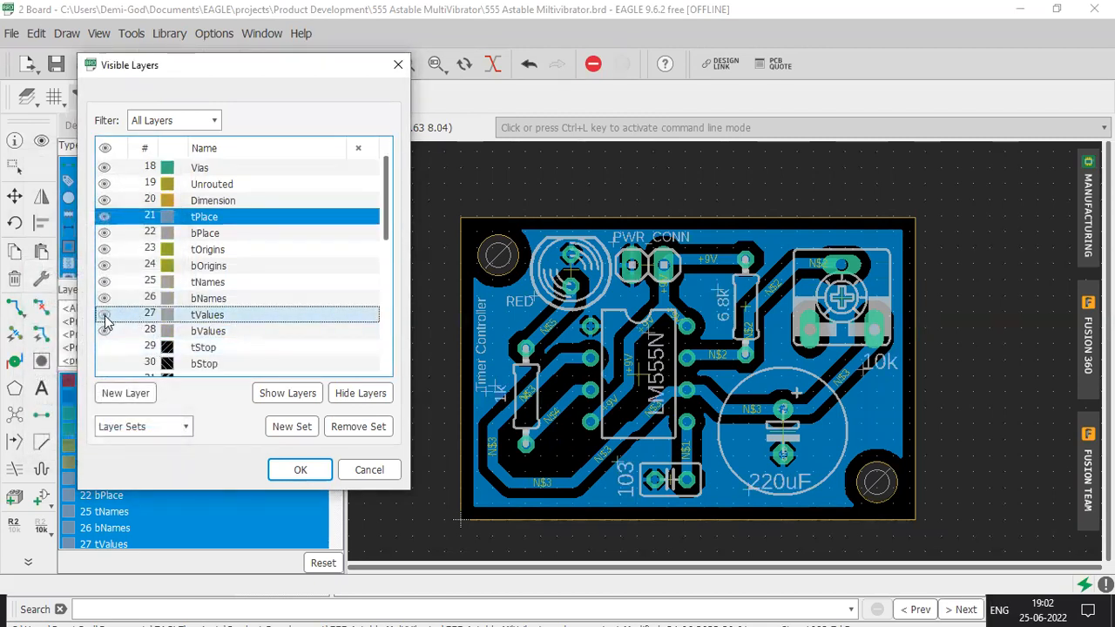
# Toggle layer 45 Holes to inspect the mounting holes, and close the layer settings without applying changes
pyautogui.scroll(-4, 131, 331)
pyautogui.scroll(-3, 144, 331)
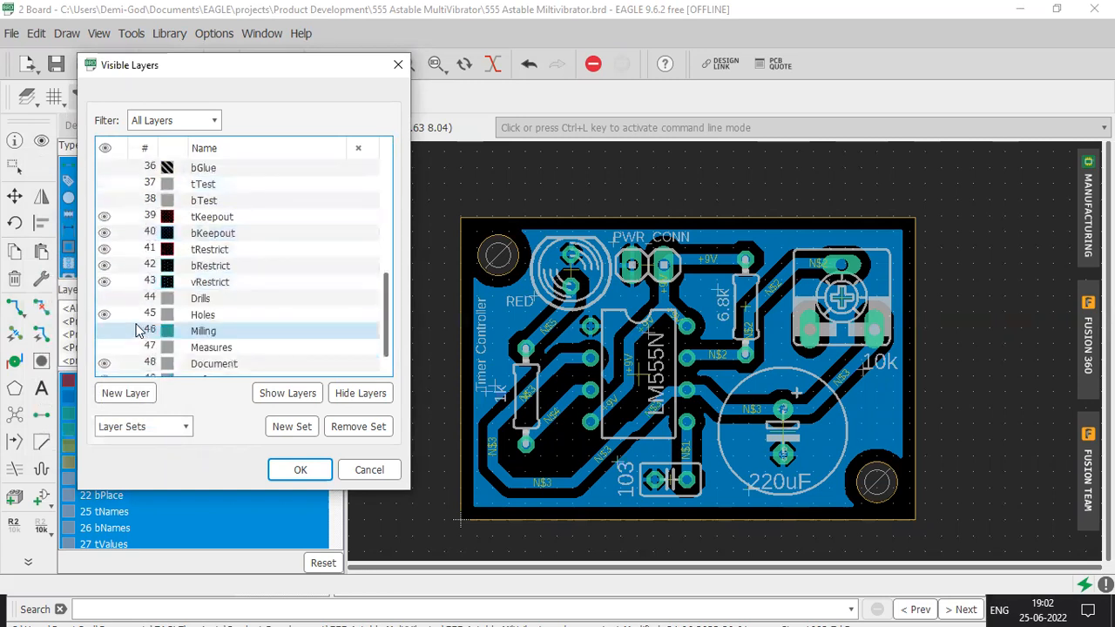
pyautogui.doubleClick(104, 264)
pyautogui.click(174, 268)
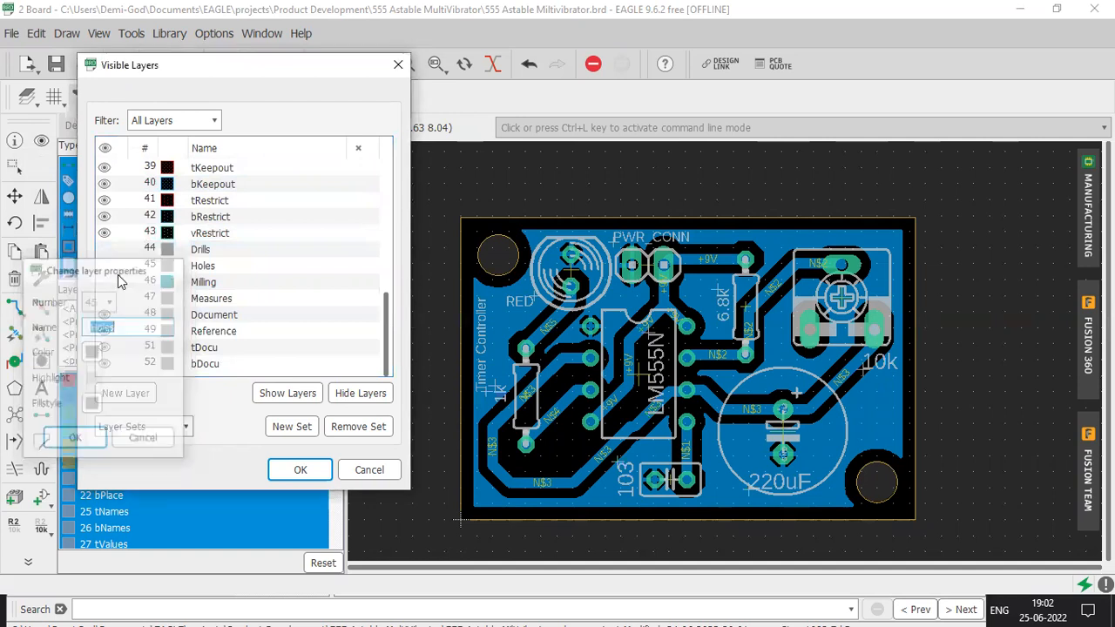
pyautogui.doubleClick(106, 272)
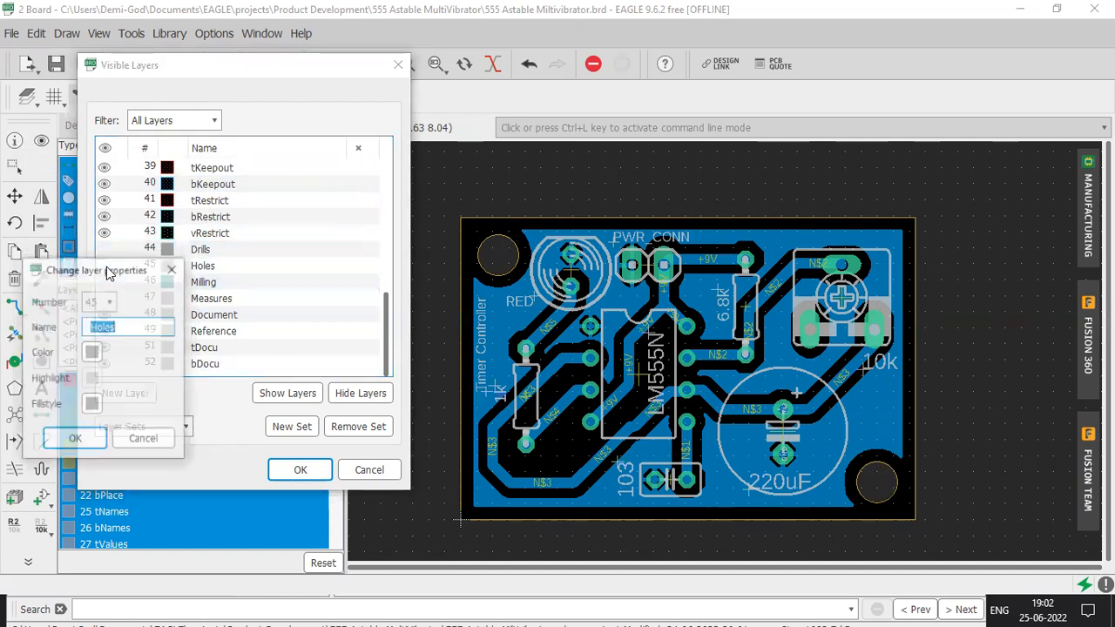
pyautogui.press('Escape')
pyautogui.click(110, 268)
pyautogui.scroll(8, 173, 349)
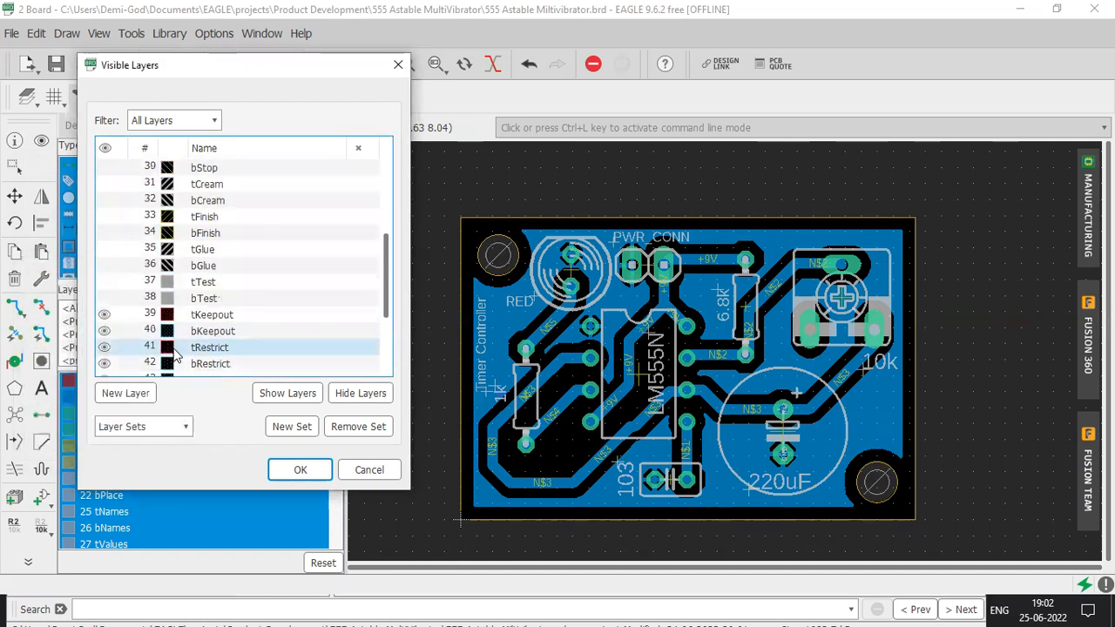
pyautogui.click(398, 64)
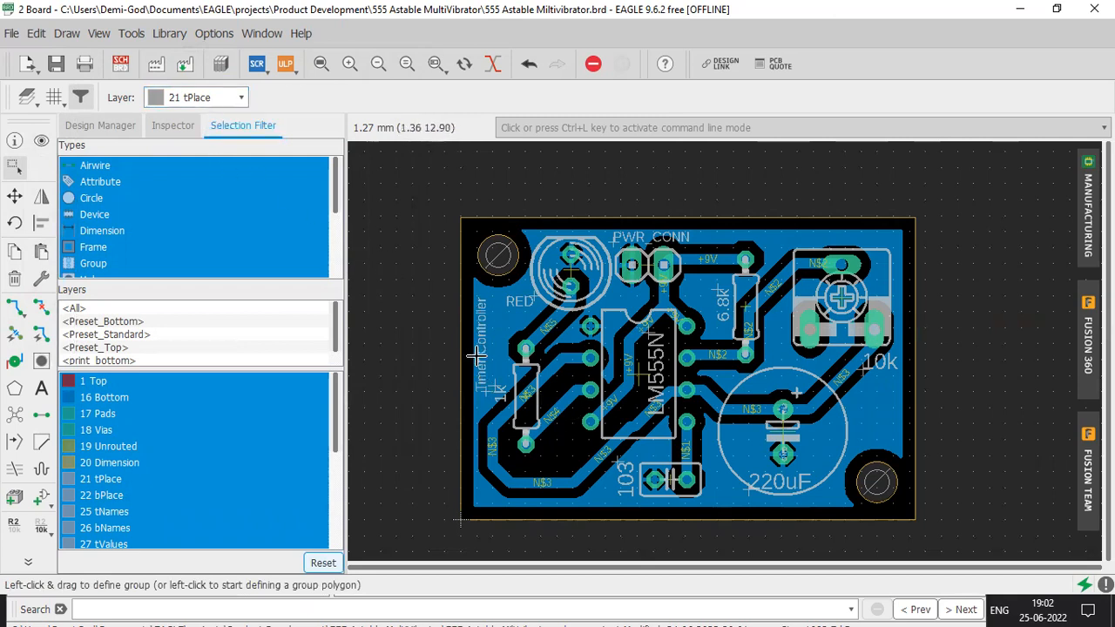
pyautogui.scroll(6, 477, 355)
pyautogui.scroll(-1, 506, 431)
pyautogui.scroll(-5, 506, 430)
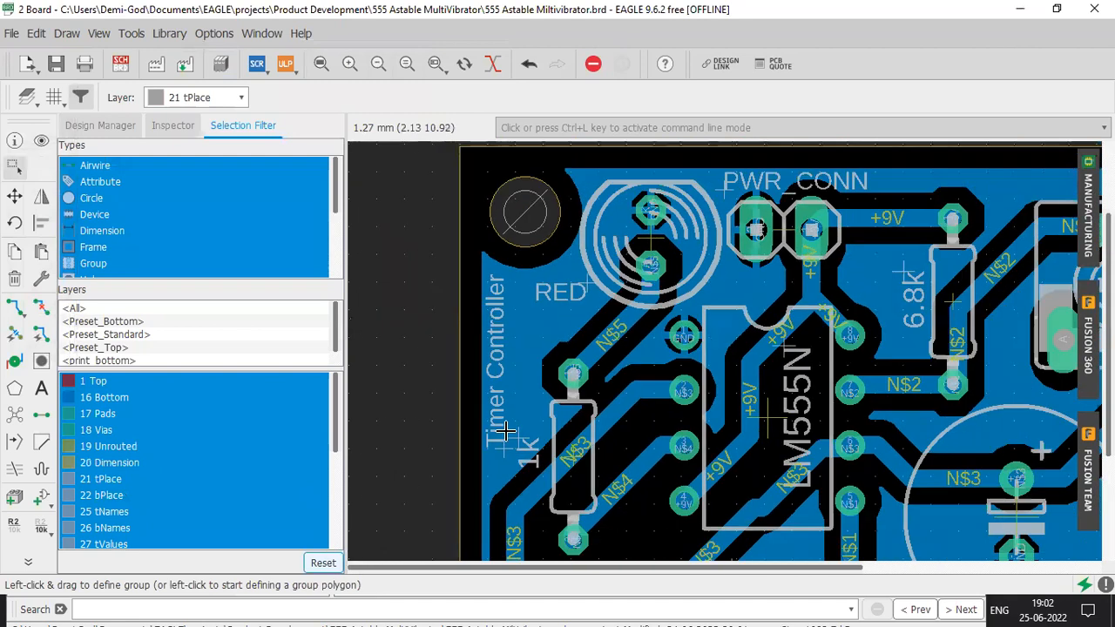
pyautogui.click(41, 389)
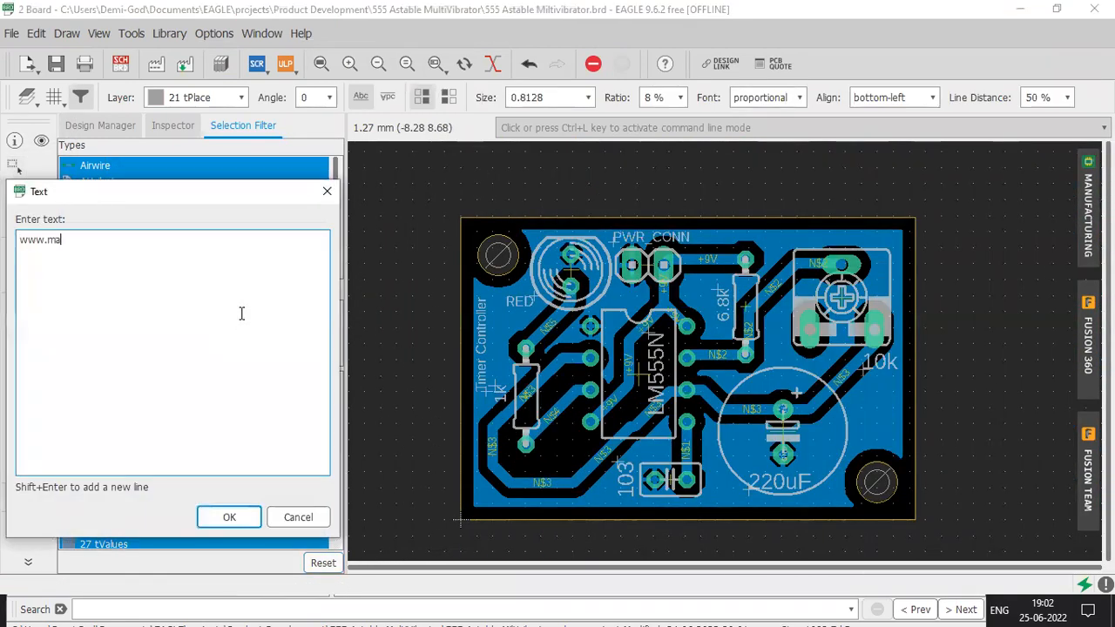
pyautogui.click(249, 516)
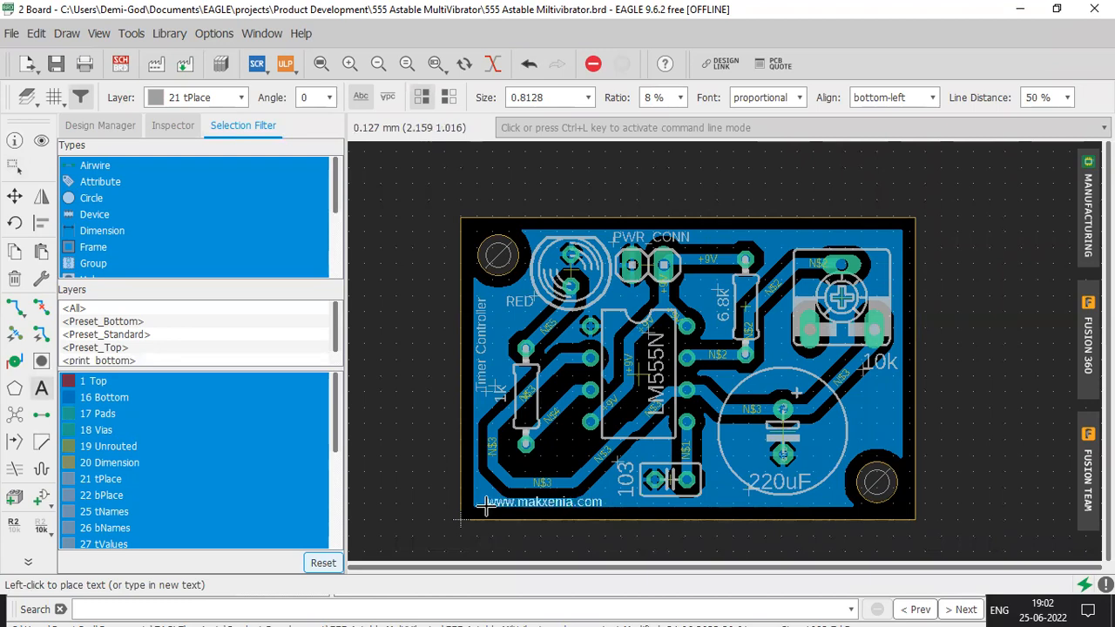
pyautogui.keyDown('alt'); pyautogui.click(486, 506); pyautogui.keyUp('alt')
pyautogui.press('Escape')
pyautogui.press('Escape')
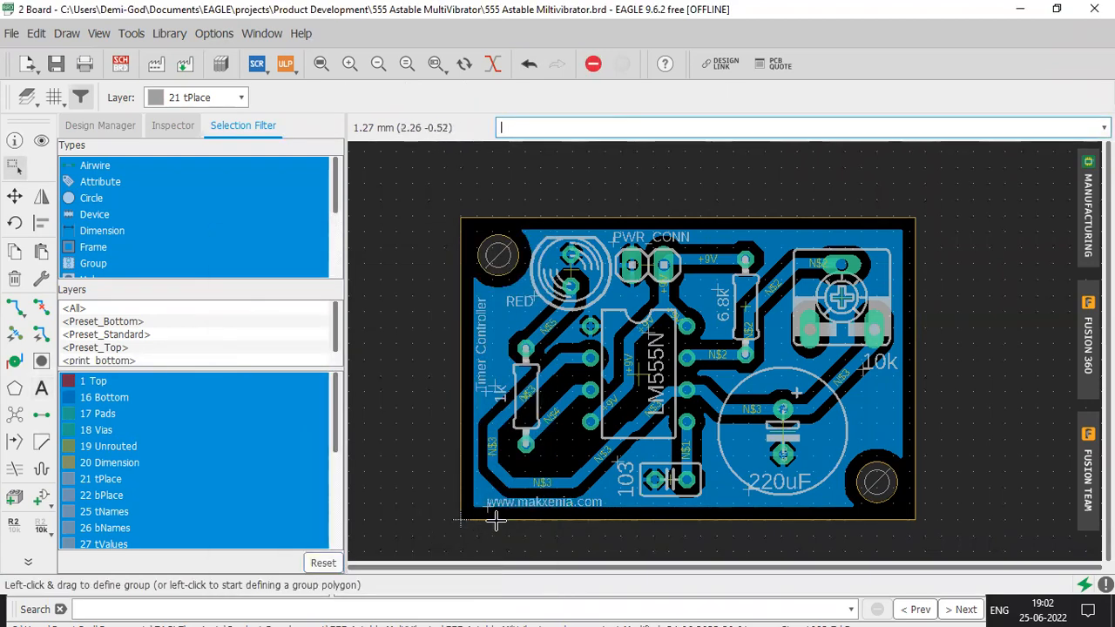
# Save the finished 555 Astable Miltivibrator board and its schematic
pyautogui.scroll(3, 501, 514)
pyautogui.scroll(-1, 520, 508)
pyautogui.scroll(-2, 520, 508)
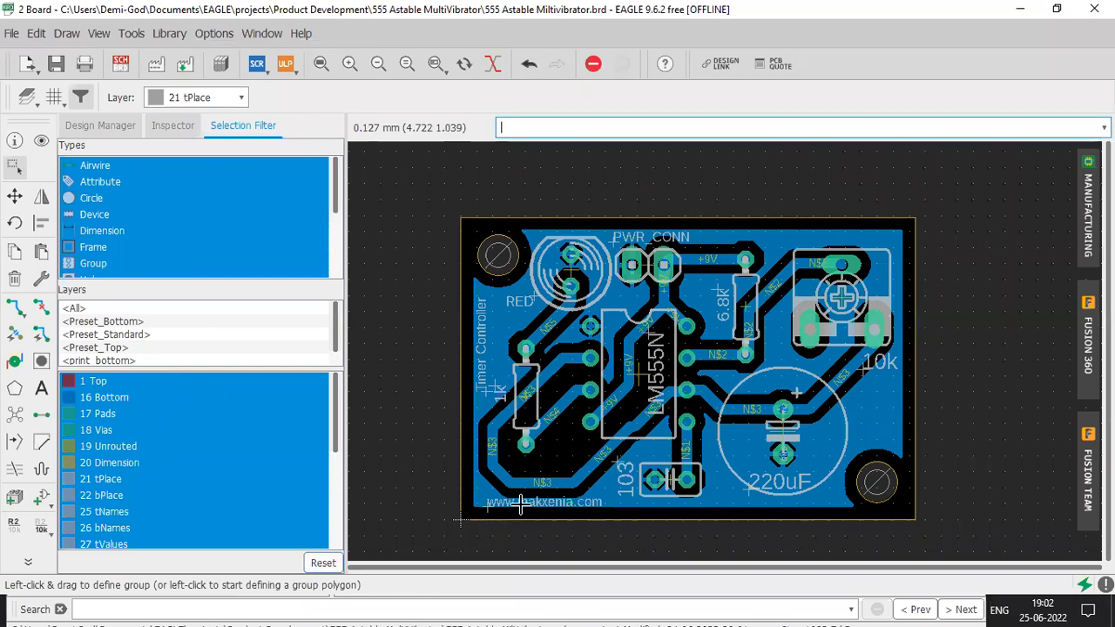
pyautogui.hotkey('ctrl', 's')
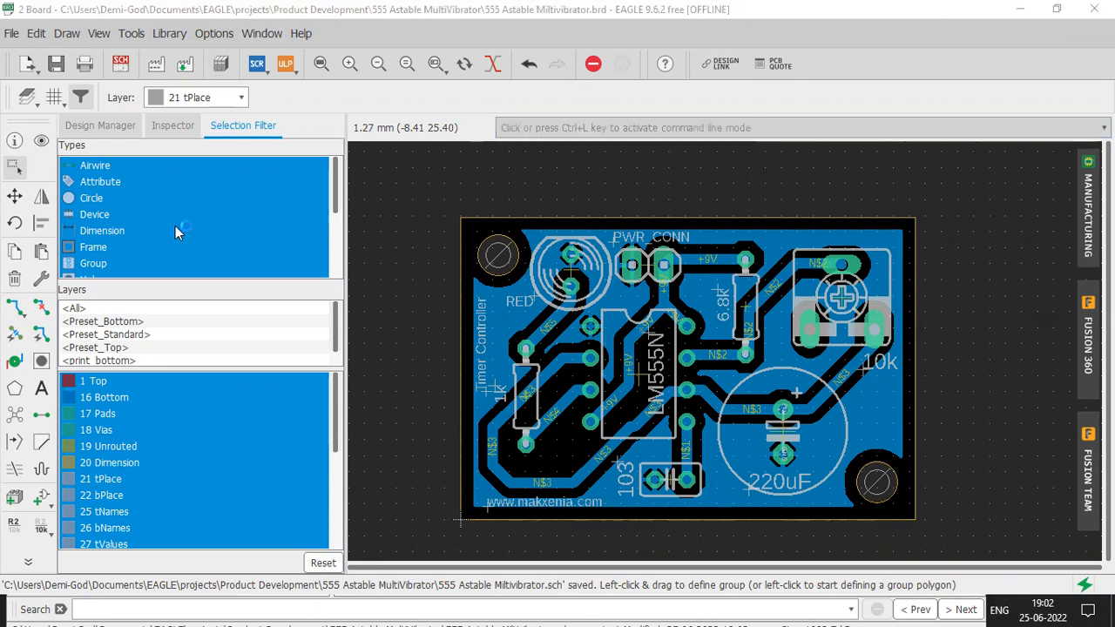
# Switch to File Explorer and open Documents/EAGLE/projects/Product Development/555 Astable MultiVibrator, selecting the .brd file and then the .sch file
pyautogui.press('super+e')
pyautogui.click(65, 433)
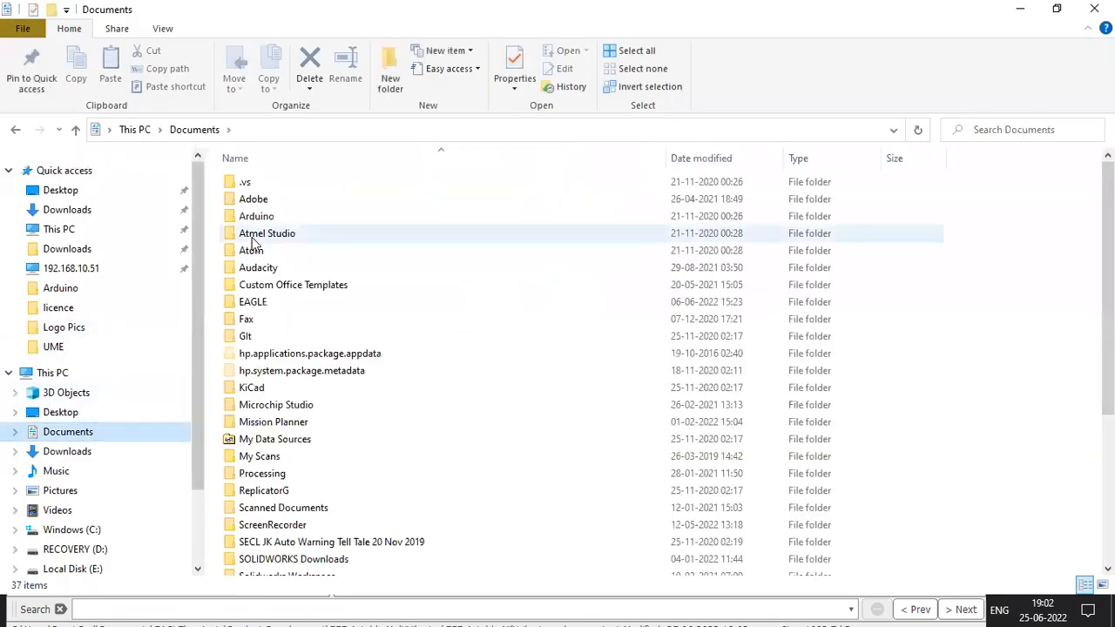
pyautogui.click(263, 302)
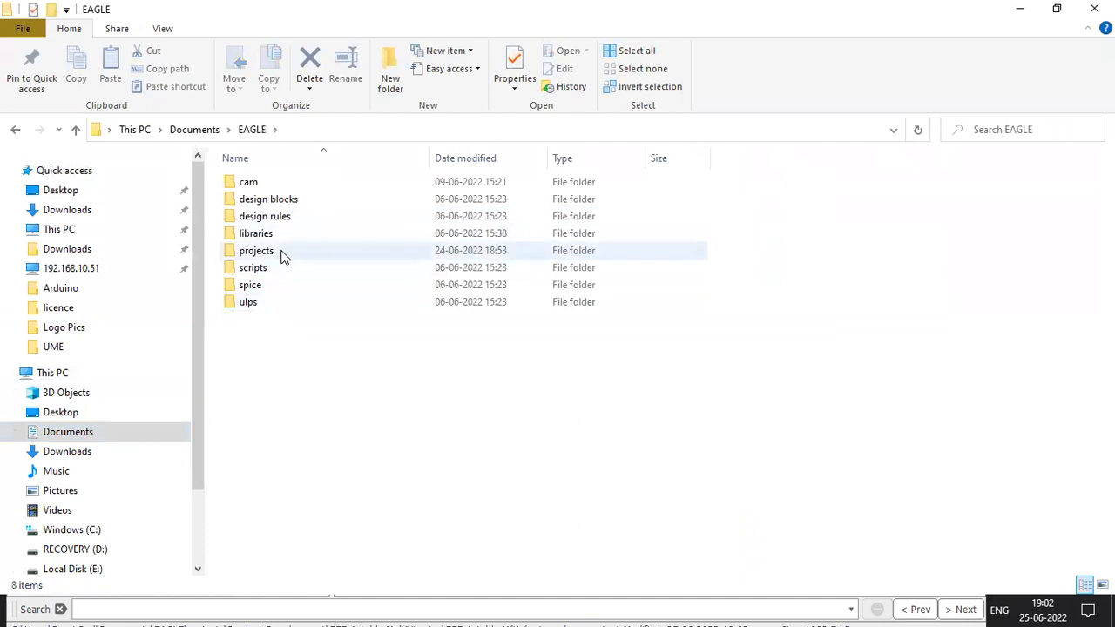
pyautogui.doubleClick(281, 252)
pyautogui.doubleClick(311, 183)
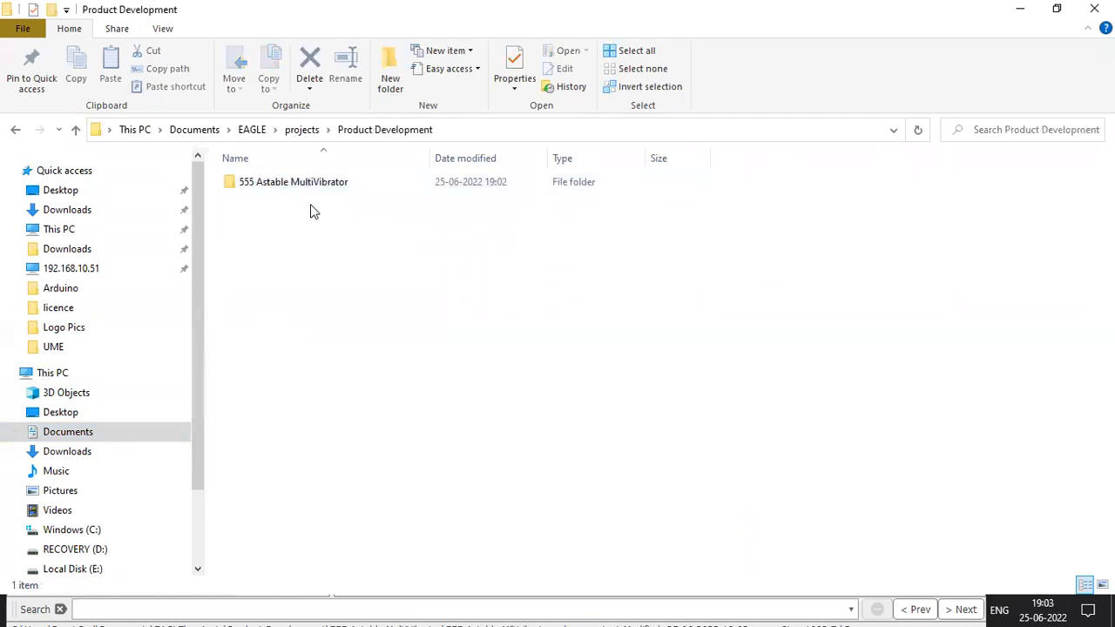
pyautogui.doubleClick(316, 183)
pyautogui.click(347, 185)
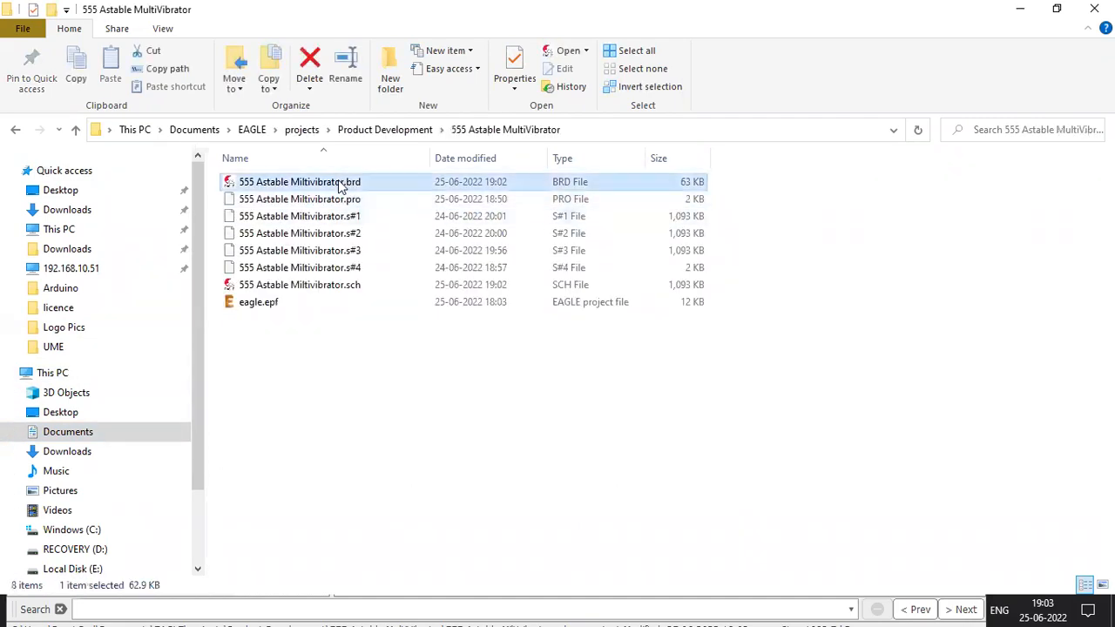
pyautogui.click(327, 289)
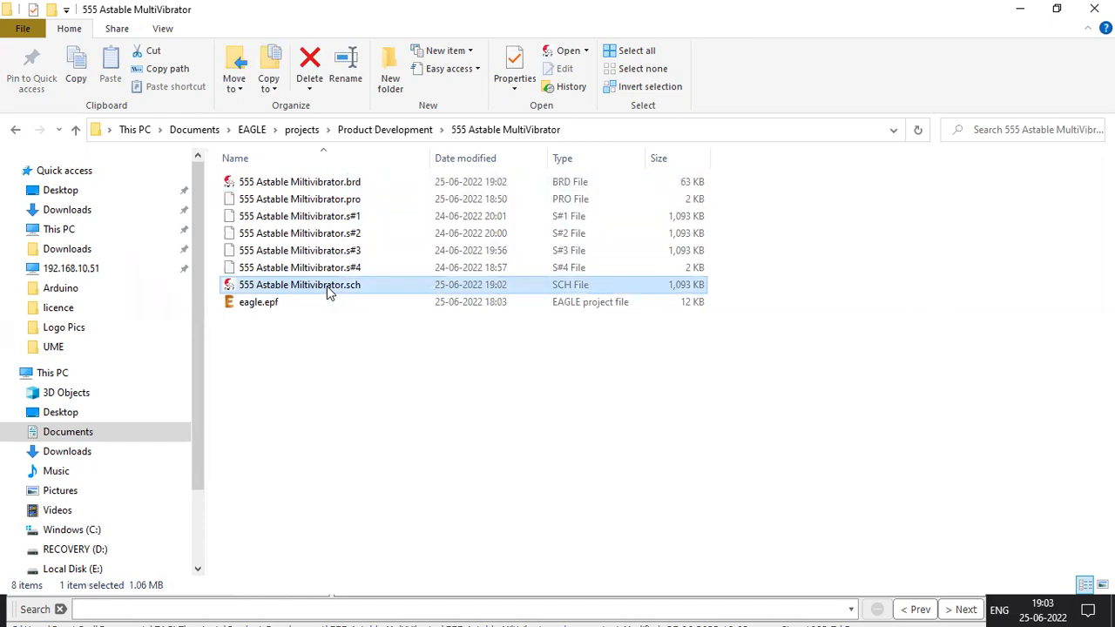
# Permanently delete the backup files 555 Astable Miltivibrator.s#1 through .s#4 and close the folder window
pyautogui.click(355, 270)
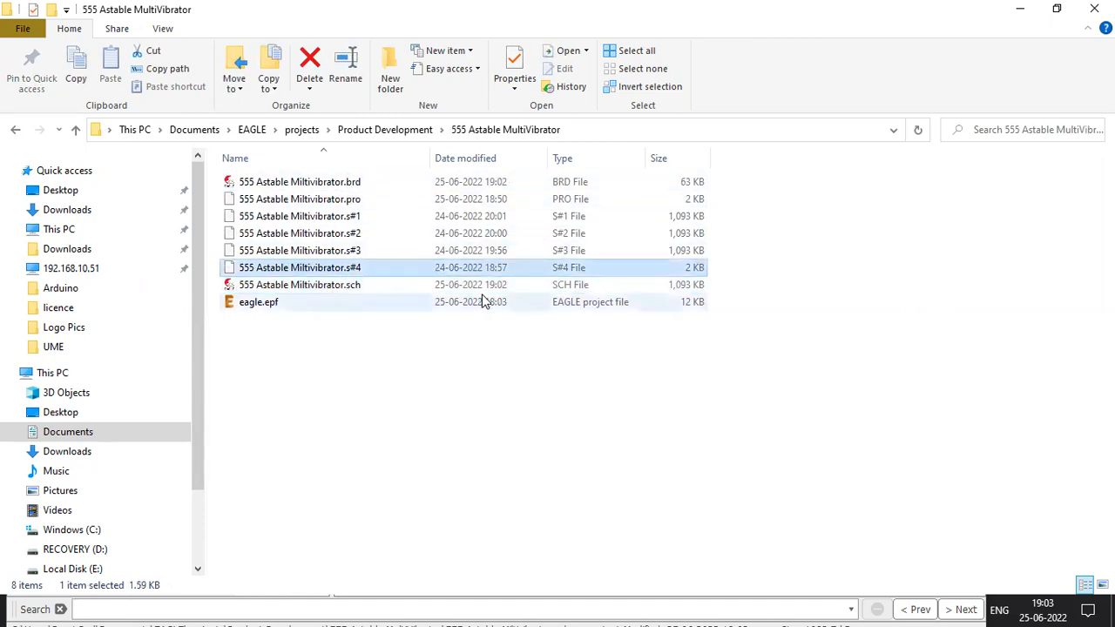
pyautogui.hotkey('shift', 'Up')
pyautogui.hotkey('shift', 'Up')
pyautogui.hotkey('shift', 'Up')
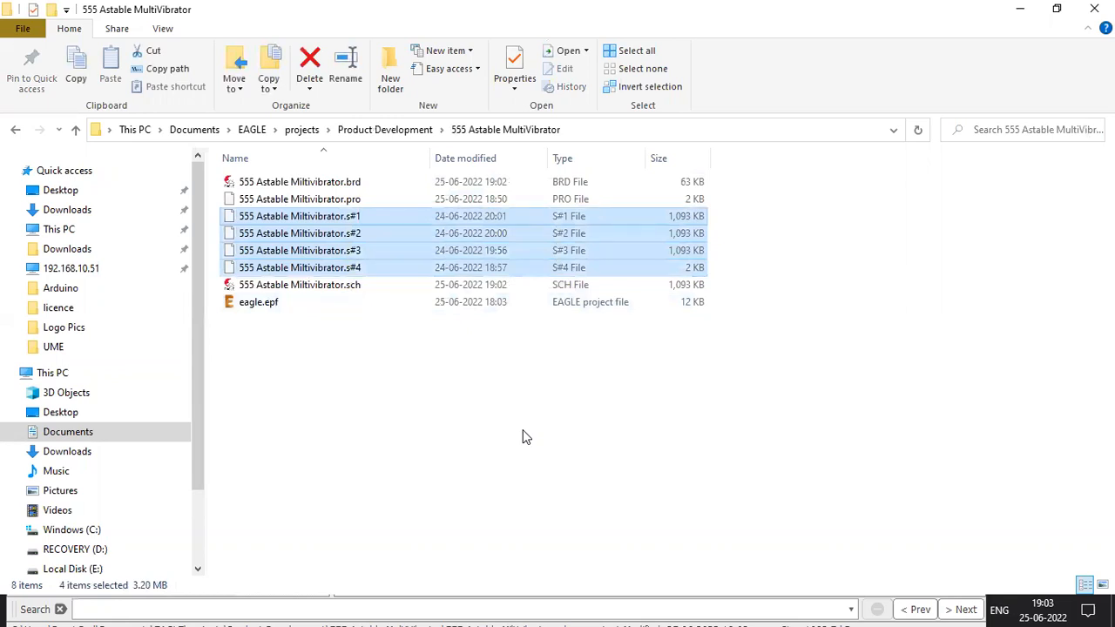
pyautogui.hotkey('shift', 'Delete')
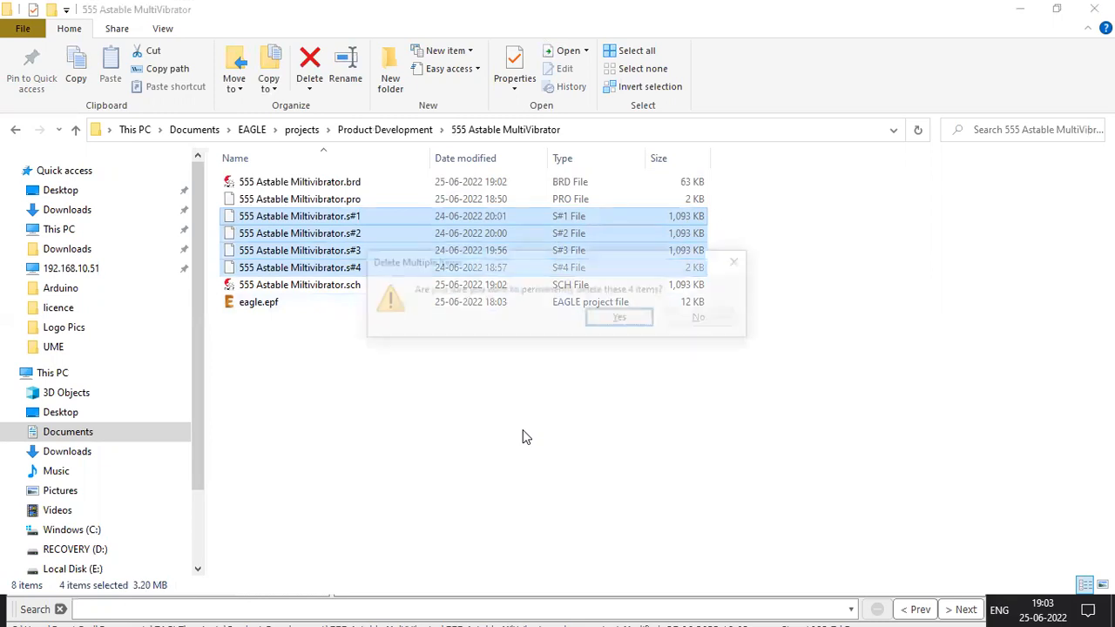
pyautogui.press('Return')
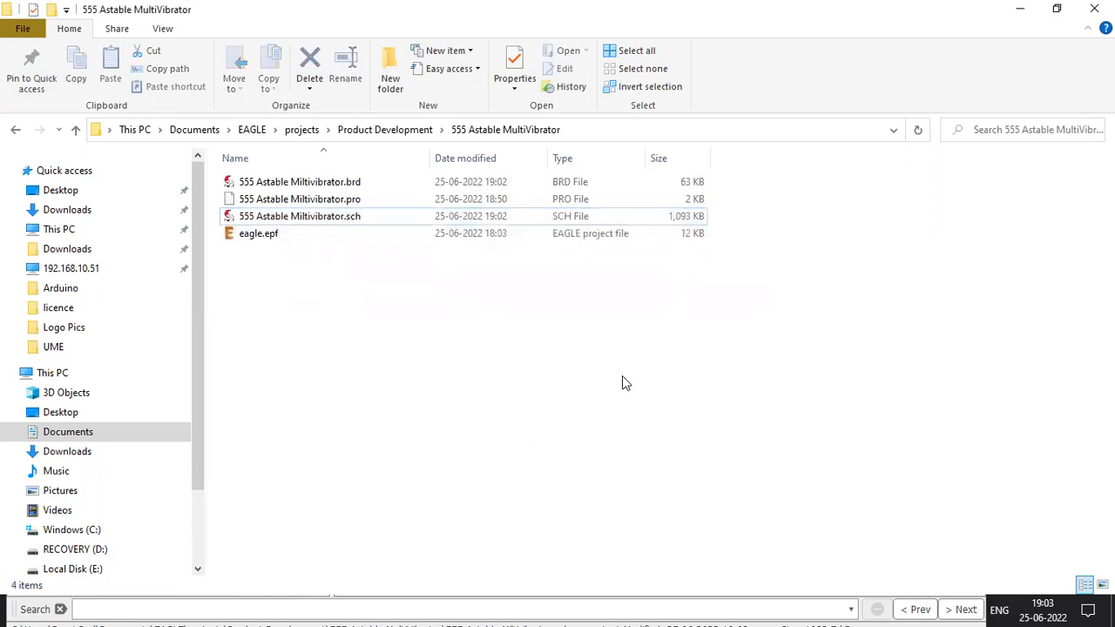
pyautogui.click(1095, 8)
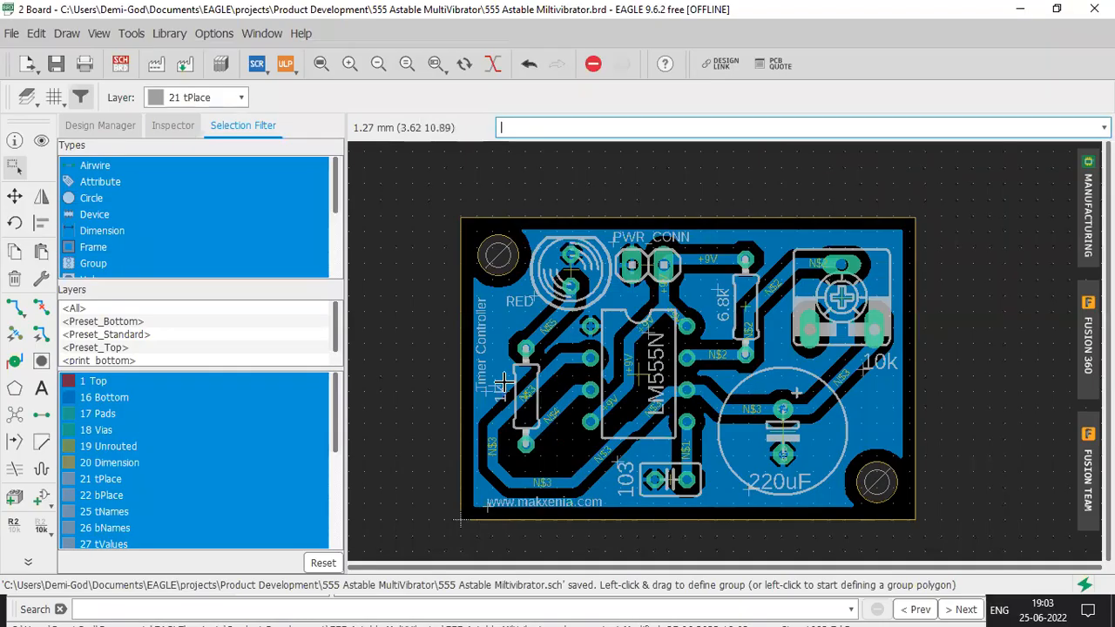
# Recalculate the board's ratsnest to check for unrouted connections
pyautogui.click(16, 418)
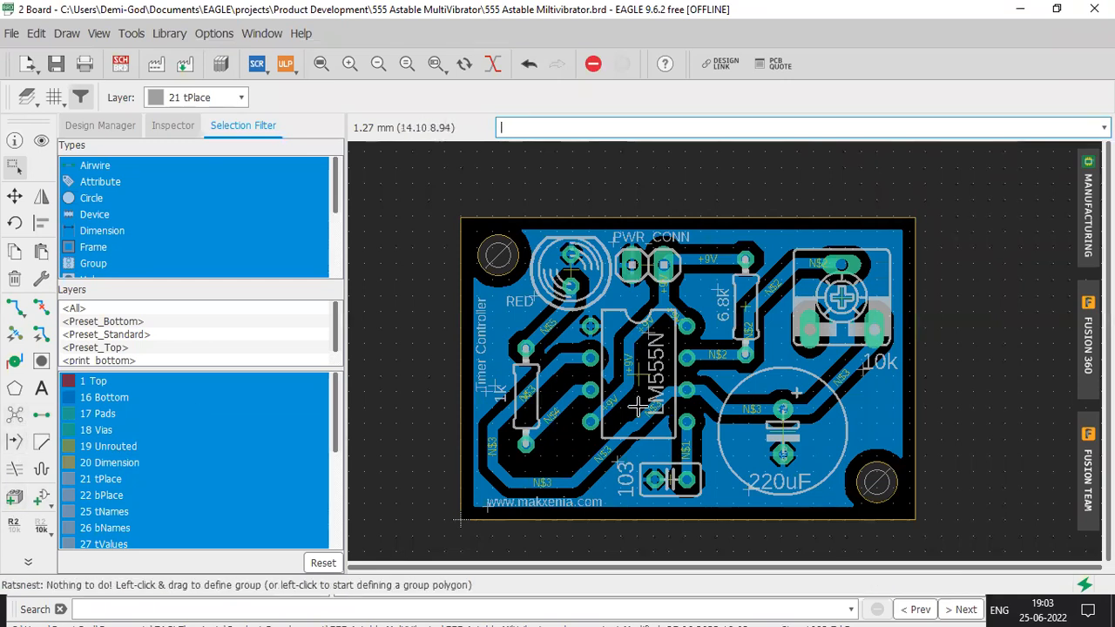
pyautogui.scroll(-1, 757, 372)
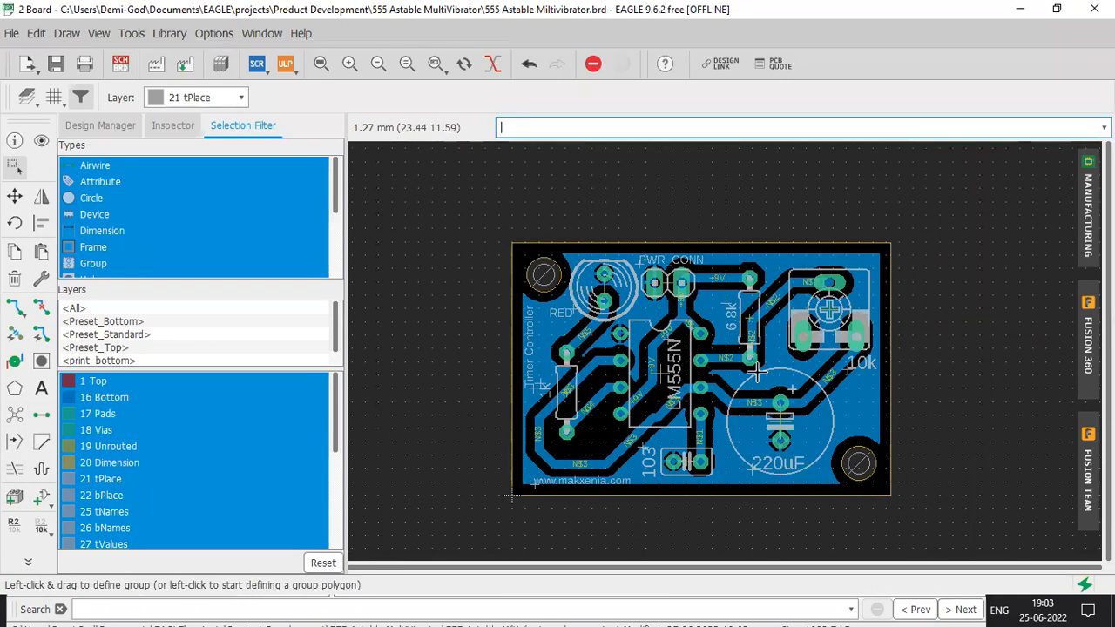
pyautogui.scroll(1, 757, 371)
pyautogui.click(123, 65)
pyautogui.click(123, 65)
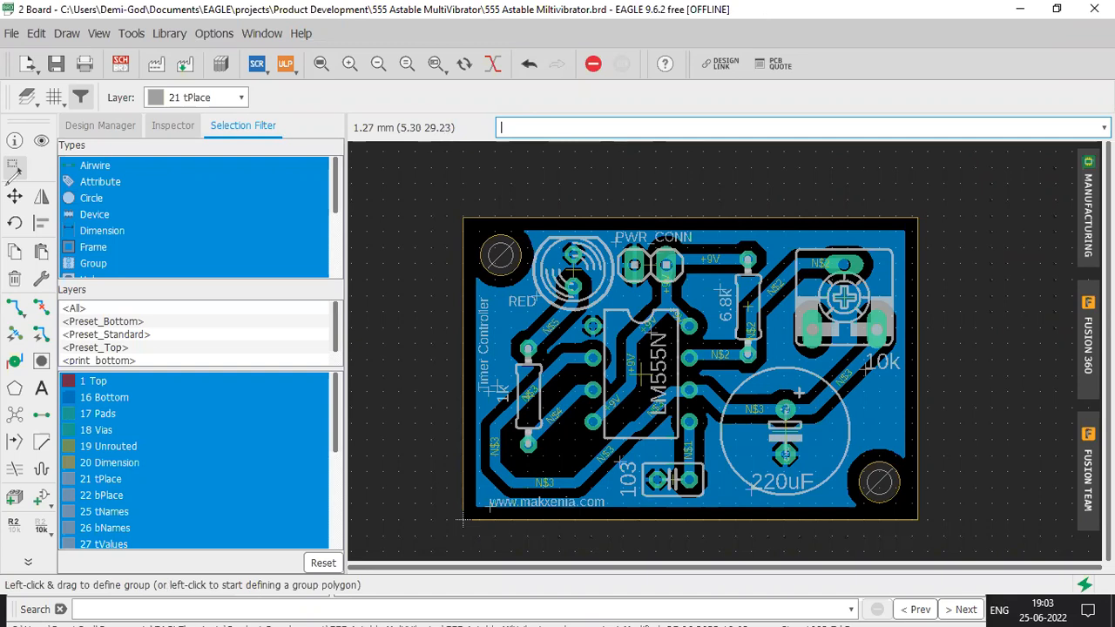
pyautogui.moveTo(7, 185); pyautogui.dragTo(8, 186)
pyautogui.moveTo(46, 130)
pyautogui.mouseDown()
pyautogui.moveTo(40, 150)
pyautogui.moveTo(45, 130)
pyautogui.mouseUp()
pyautogui.moveTo(37, 90)
pyautogui.mouseDown()
pyautogui.moveTo(21, 83)
pyautogui.moveTo(70, 87)
pyautogui.moveTo(52, 78)
pyautogui.mouseUp()
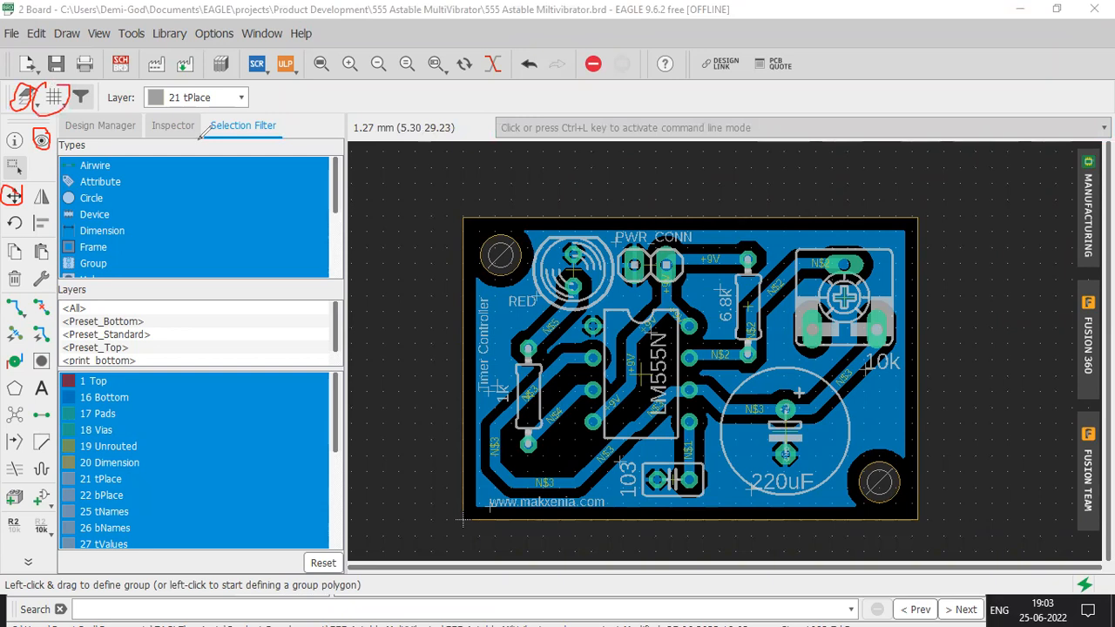
pyautogui.moveTo(238, 84)
pyautogui.mouseDown()
pyautogui.moveTo(138, 107)
pyautogui.moveTo(258, 95)
pyautogui.mouseUp()
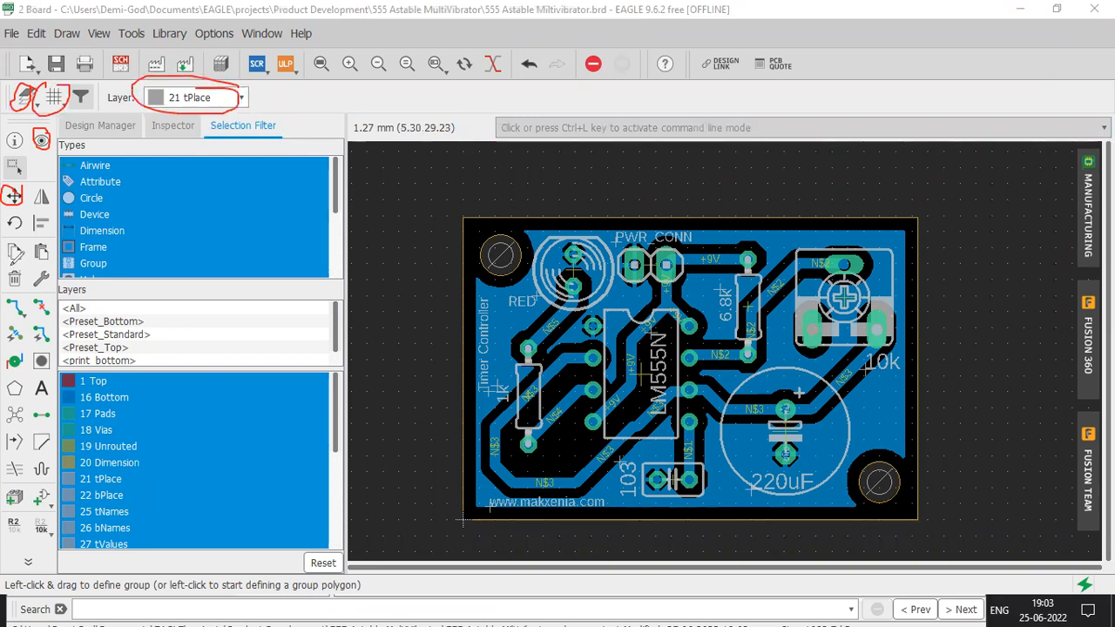
pyautogui.moveTo(7, 267)
pyautogui.mouseDown()
pyautogui.moveTo(23, 291)
pyautogui.moveTo(24, 263)
pyautogui.moveTo(44, 317)
pyautogui.moveTo(49, 295)
pyautogui.moveTo(26, 319)
pyautogui.moveTo(35, 298)
pyautogui.moveTo(33, 345)
pyautogui.moveTo(54, 304)
pyautogui.mouseUp()
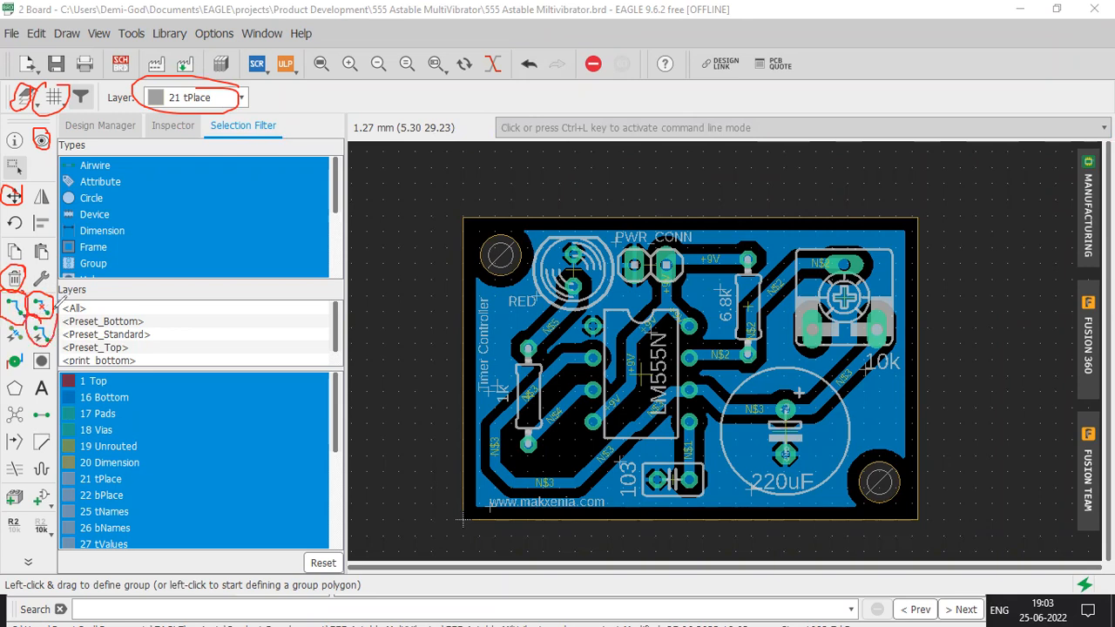
pyautogui.moveTo(21, 377)
pyautogui.mouseDown()
pyautogui.moveTo(10, 425)
pyautogui.moveTo(34, 417)
pyautogui.moveTo(25, 385)
pyautogui.mouseUp()
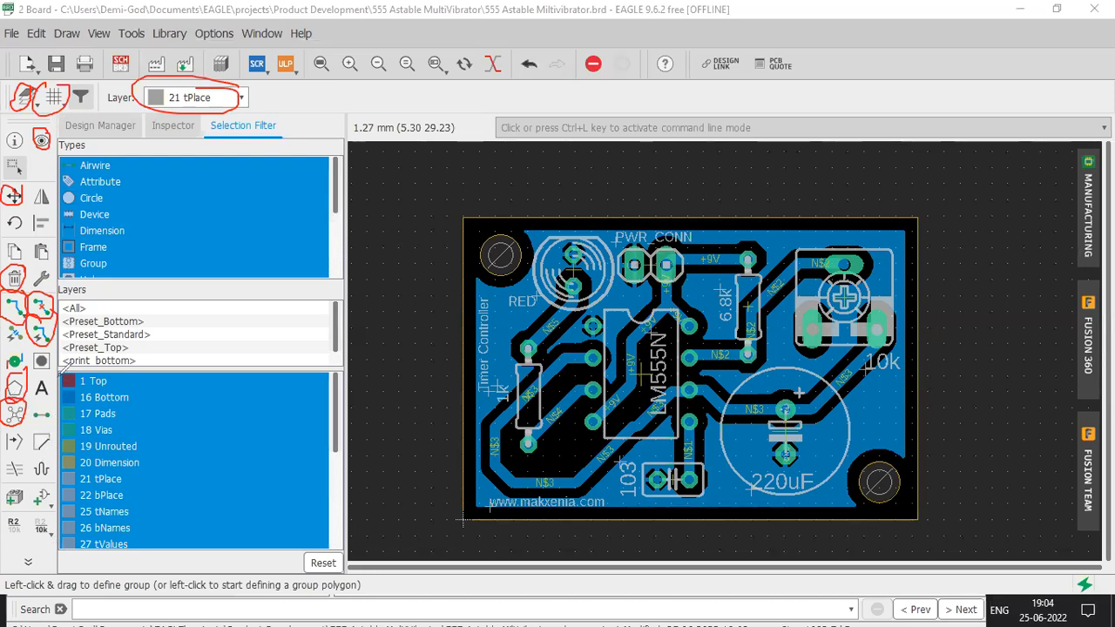
pyautogui.moveTo(50, 343)
pyautogui.mouseDown()
pyautogui.moveTo(33, 365)
pyautogui.moveTo(52, 342)
pyautogui.moveTo(51, 394)
pyautogui.mouseUp()
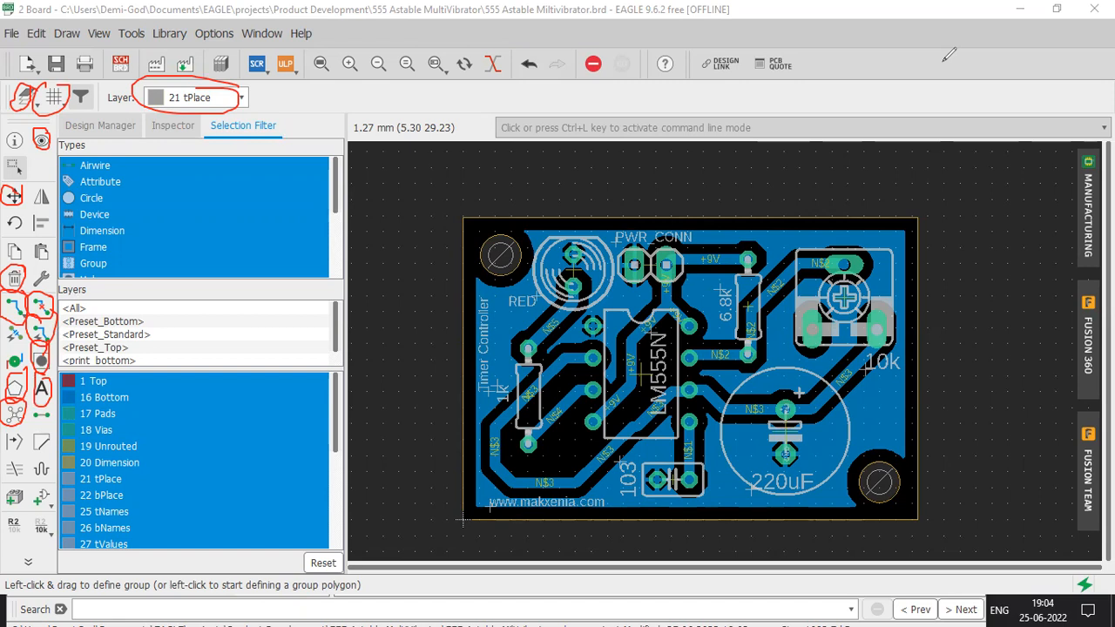
# Run a design rule check on the board with the default EAGLE design rules
pyautogui.click(28, 561)
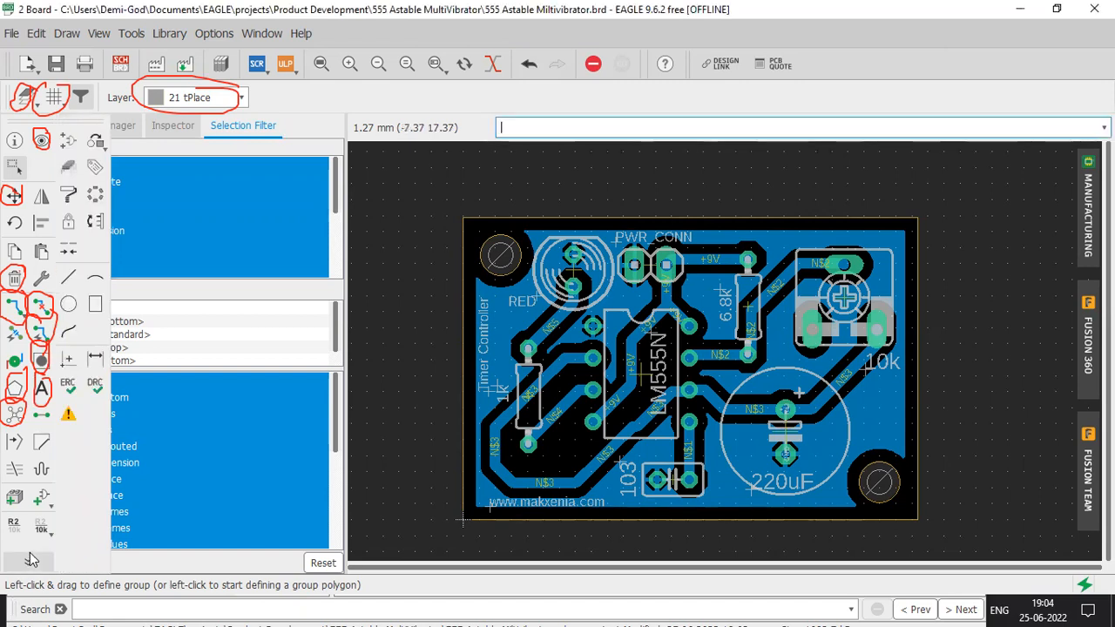
pyautogui.click(94, 390)
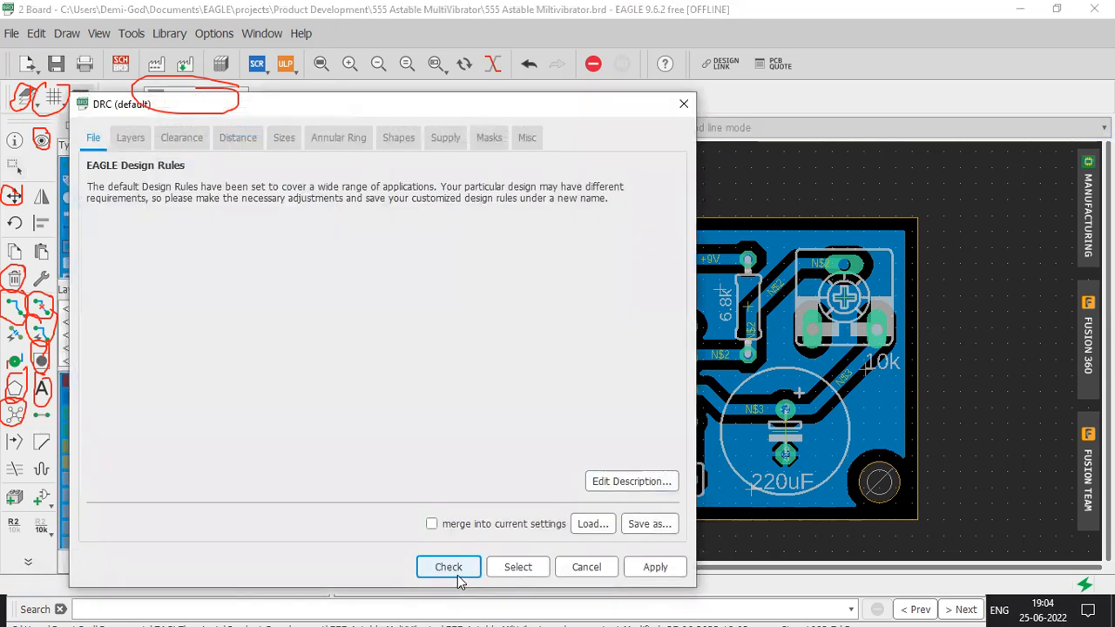
pyautogui.click(458, 572)
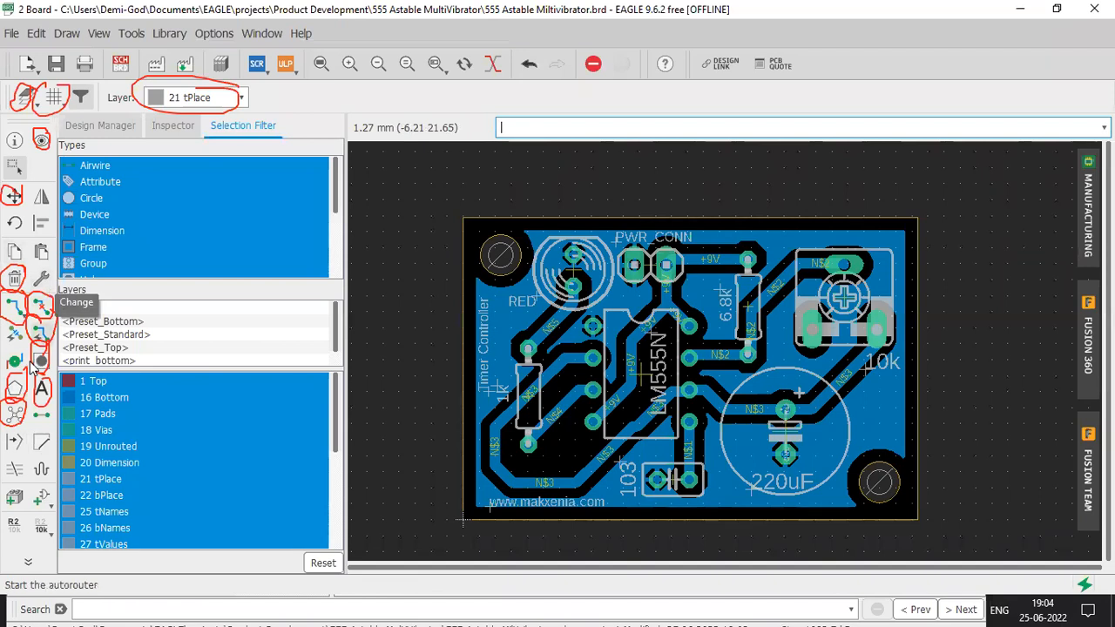
# Rip up the horizontal N$3 trace segment above the website text and repeat the design rule check
pyautogui.click(33, 311)
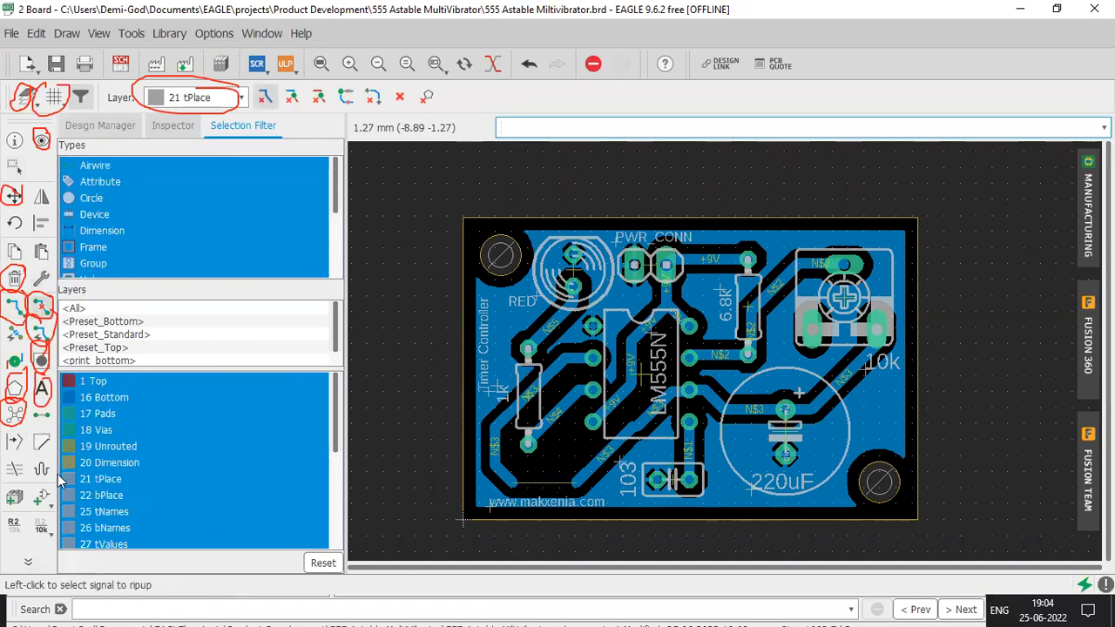
pyautogui.click(38, 564)
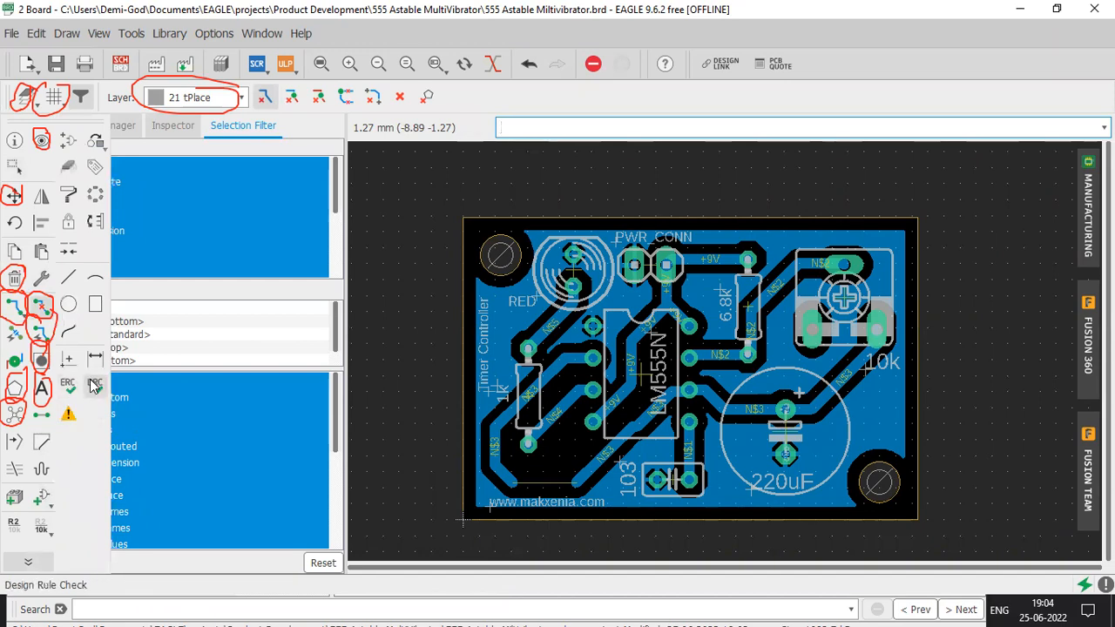
pyautogui.click(87, 394)
pyautogui.click(447, 562)
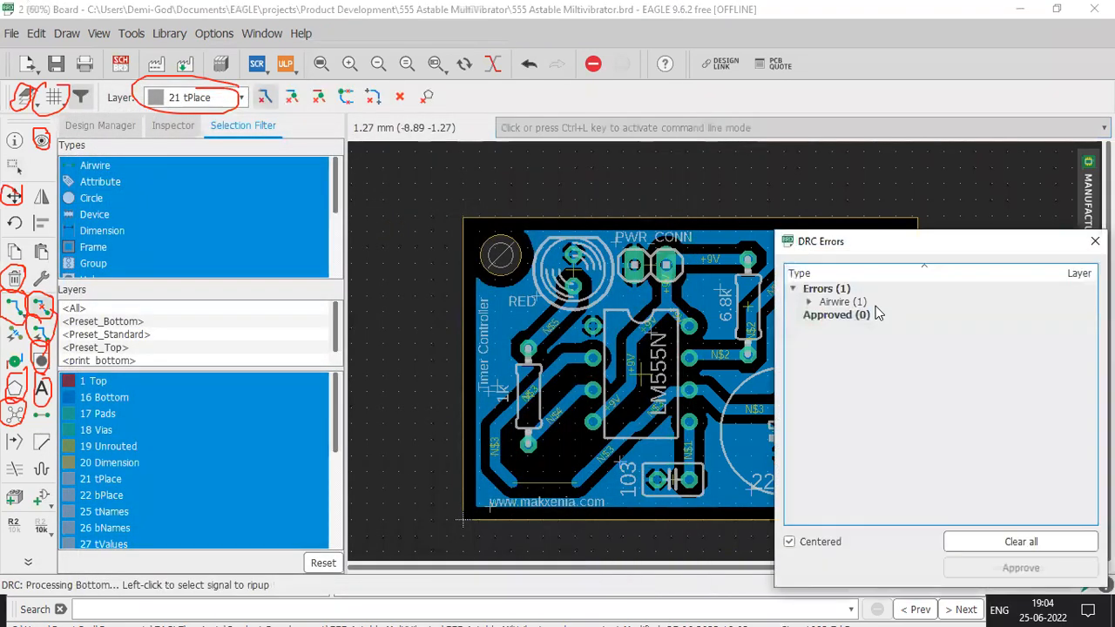
# Expand the Airwire errors, locate the listed airwire on the board, and close the DRC error list
pyautogui.click(809, 302)
pyautogui.click(861, 315)
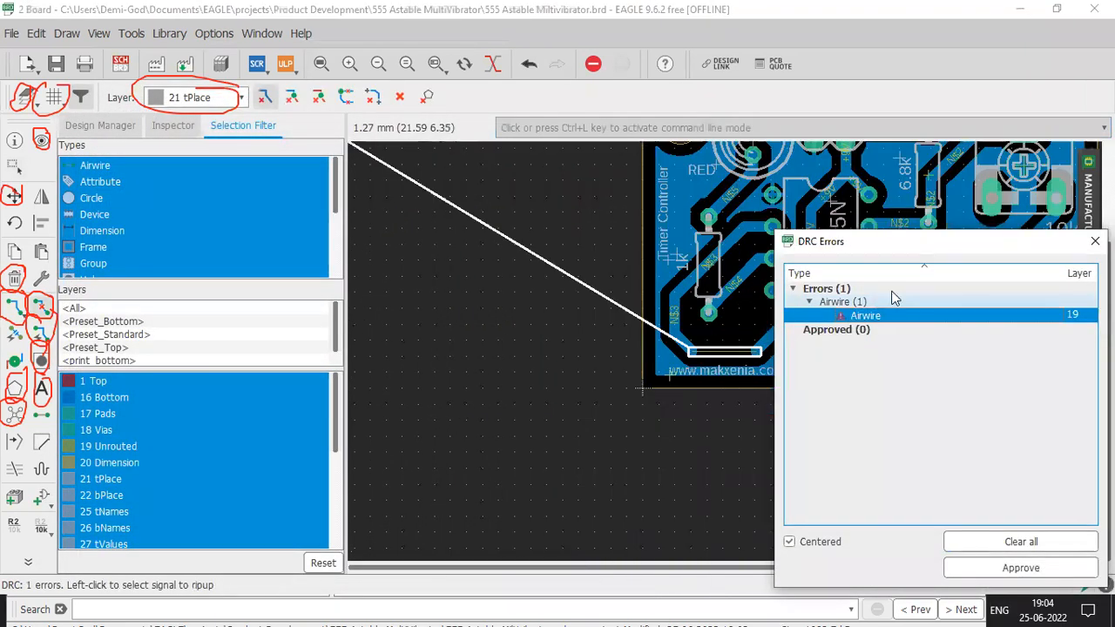
pyautogui.moveTo(924, 250); pyautogui.dragTo(476, 251)
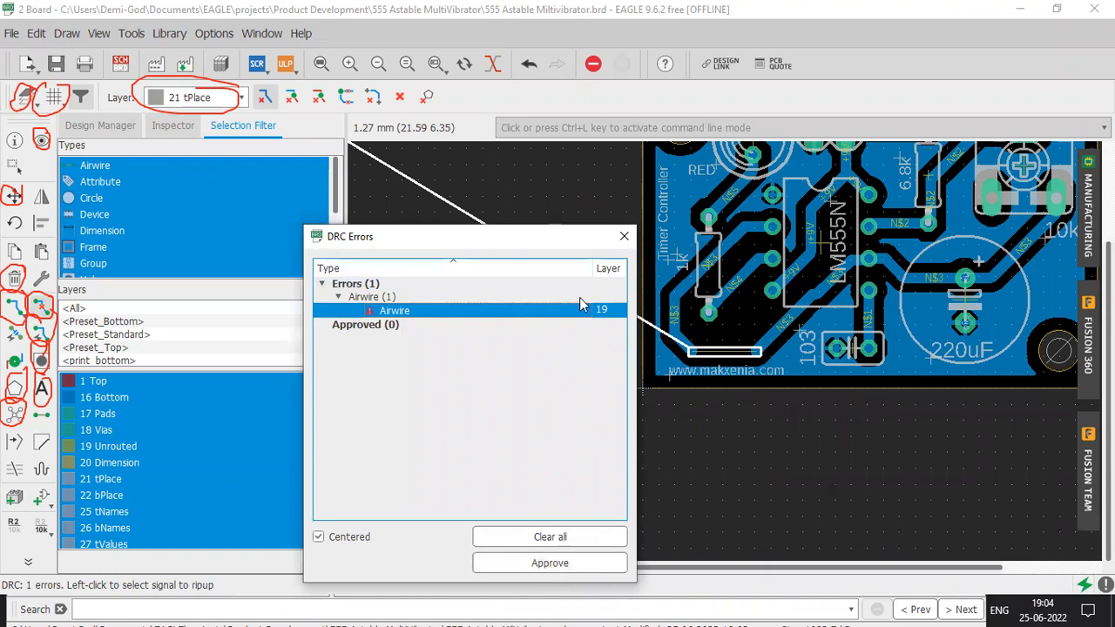
pyautogui.click(624, 237)
# Reroute the missing N$3 segment above the website text on layer 16 Bottom at 0.8 width, and recalculate the ratsnest
pyautogui.scroll(5, 745, 354)
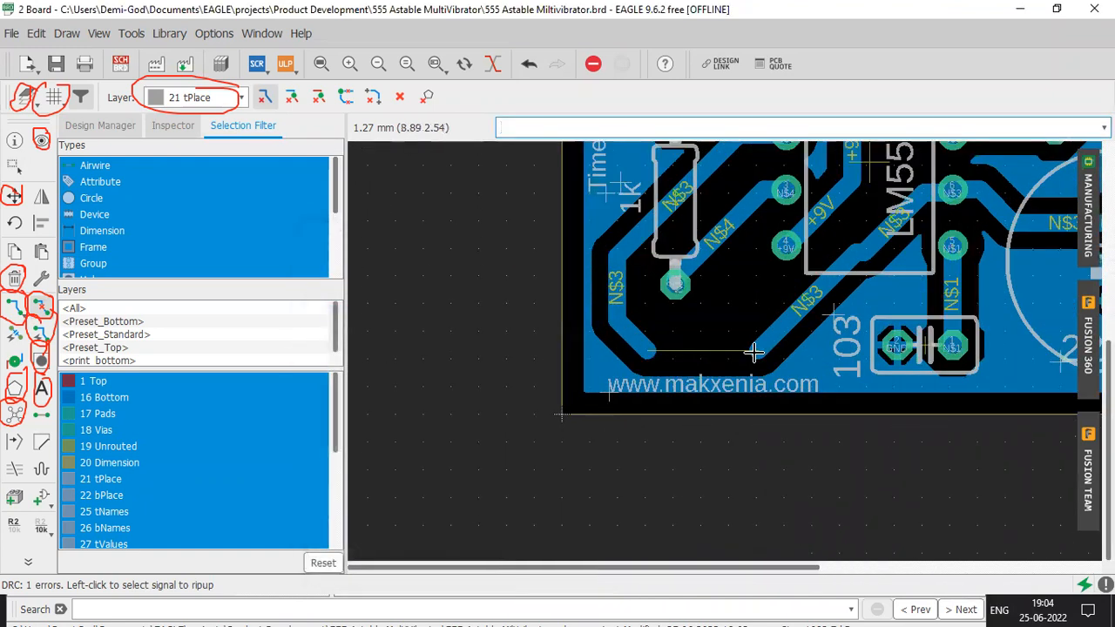
pyautogui.click(13, 307)
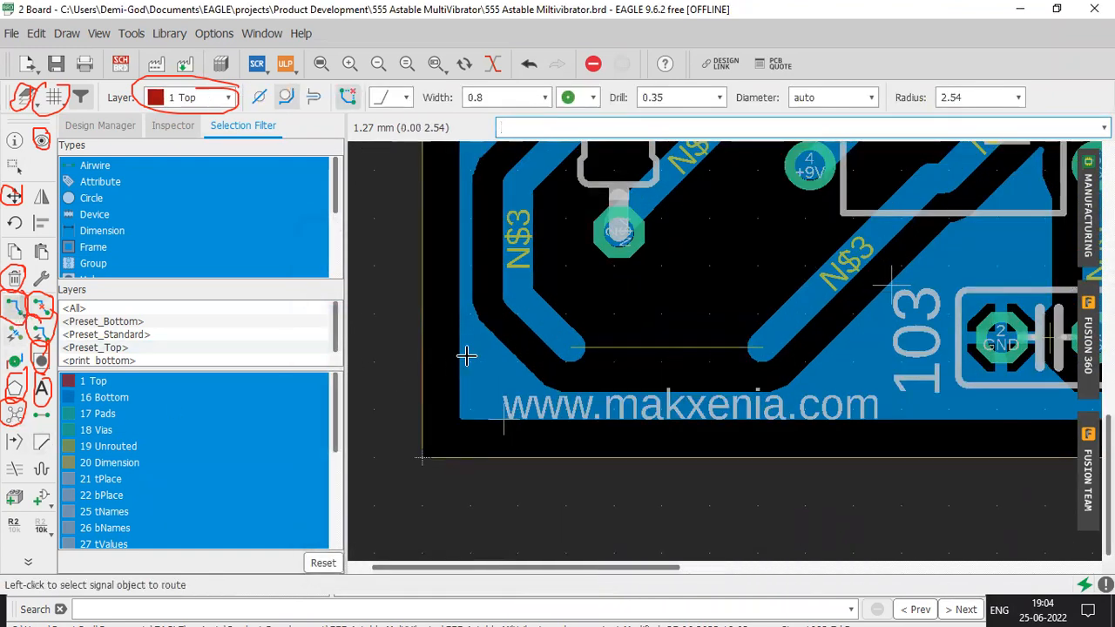
pyautogui.click(572, 348)
pyautogui.click(757, 350)
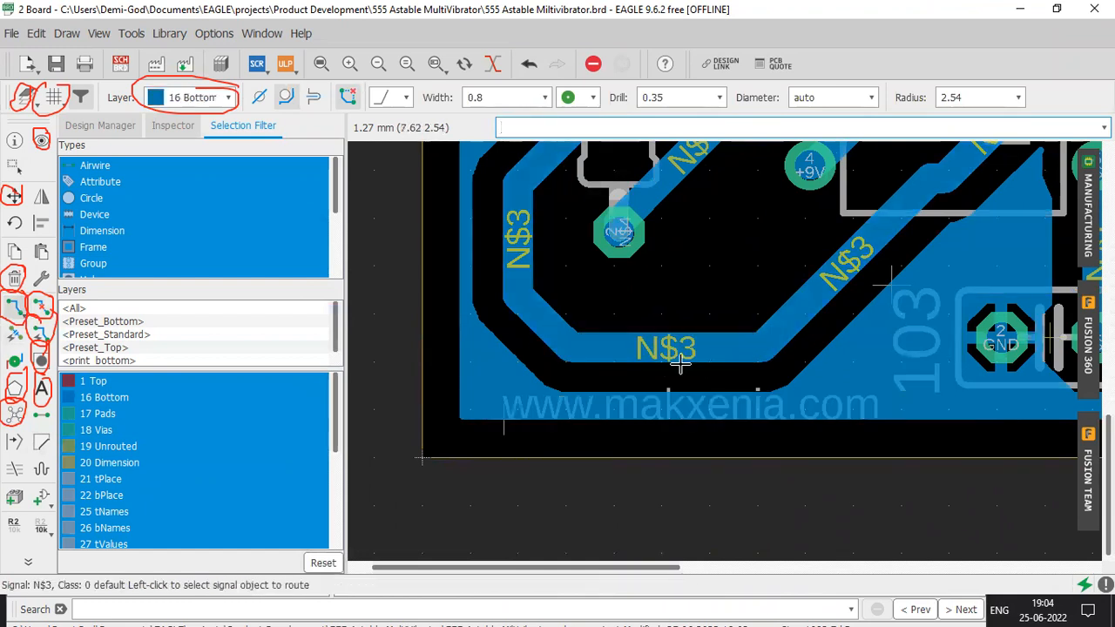
pyautogui.click(16, 414)
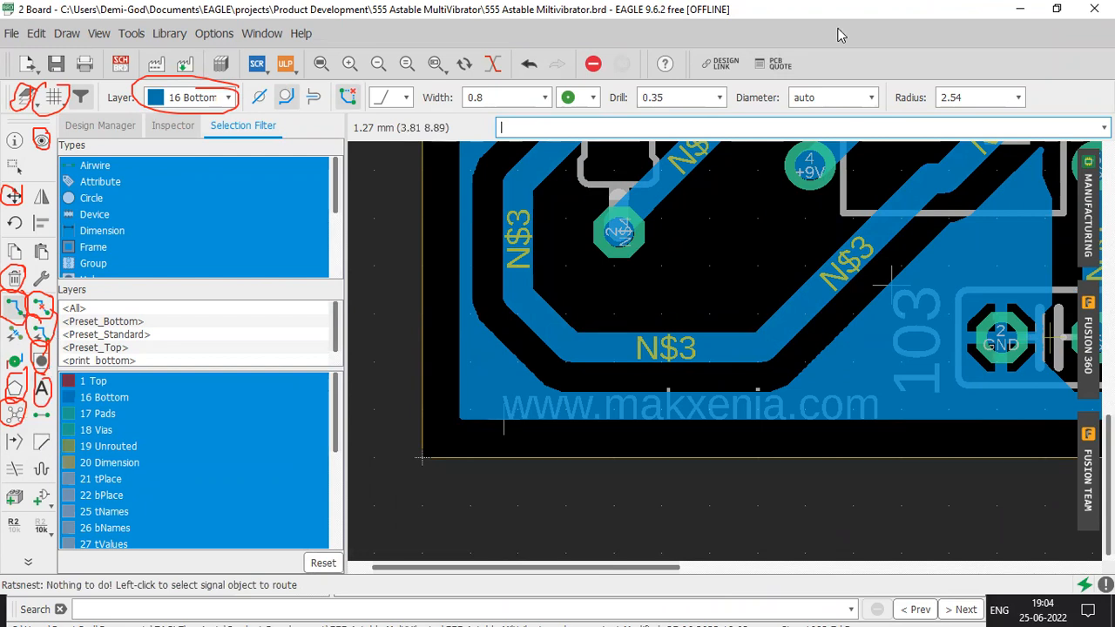
# Rerun the design rule check to verify the rerouted N$3 trace, and review the whole board
pyautogui.click(33, 567)
pyautogui.click(96, 390)
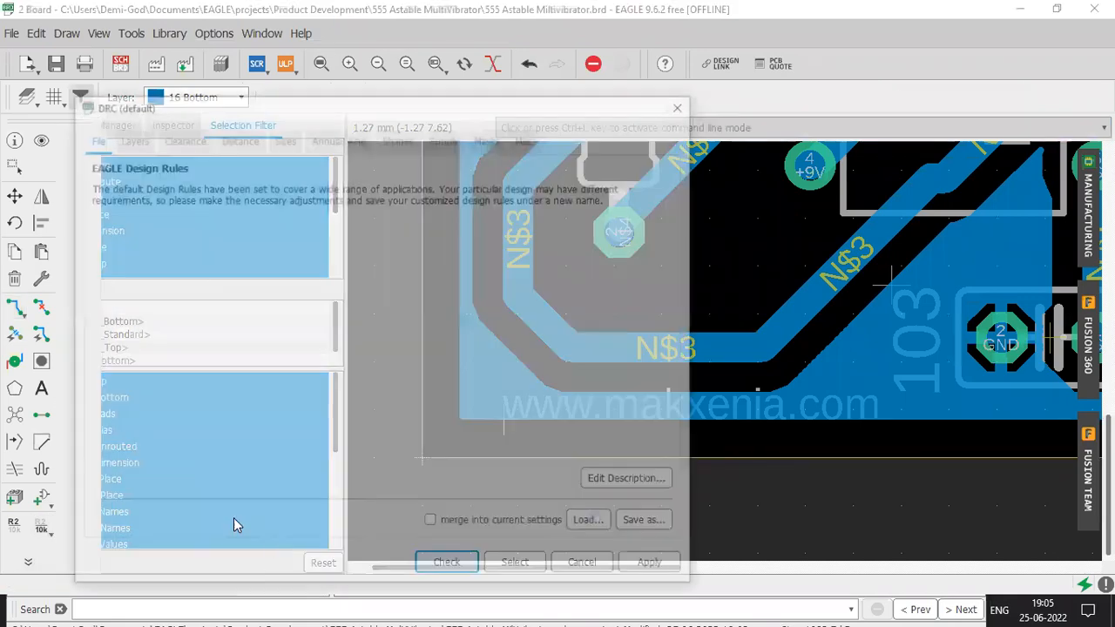
pyautogui.click(443, 568)
pyautogui.scroll(-5, 458, 552)
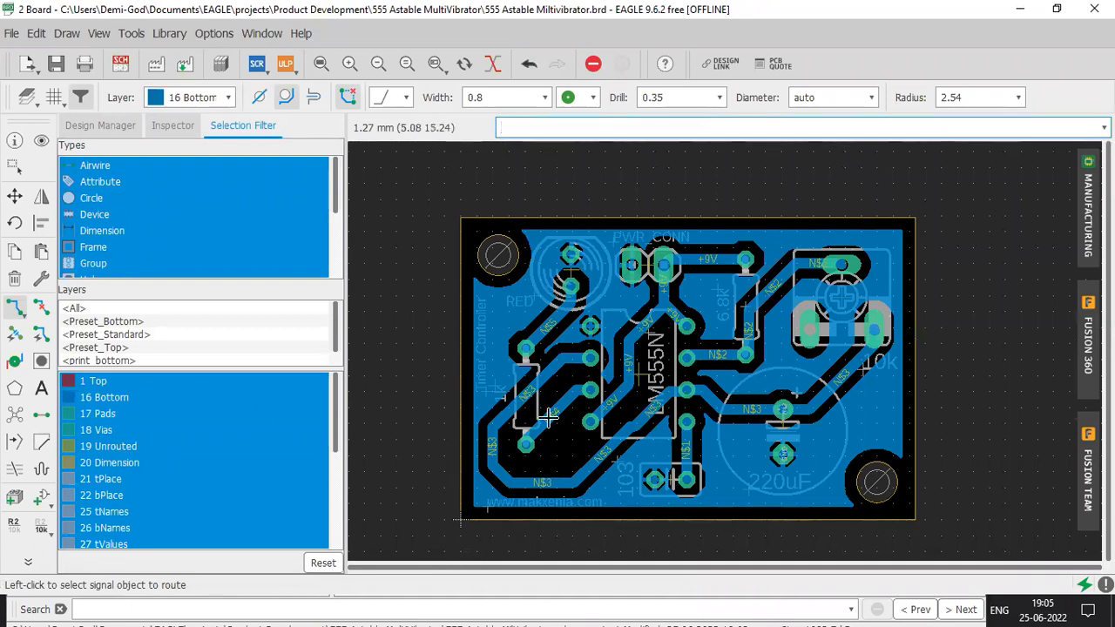
pyautogui.hotkey('alt', 'Tab')
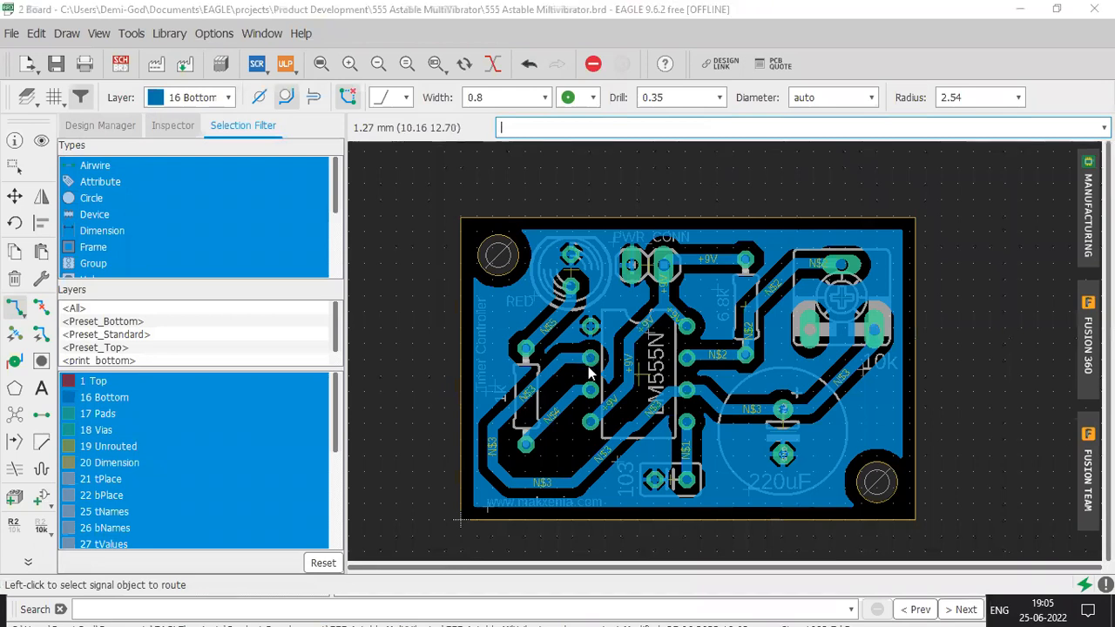
# Switch to File Explorer and open Documents > EAGLE > projects > Product Development > 555 Astable MultiVibrator
pyautogui.hotkey('alt', 'Tab')
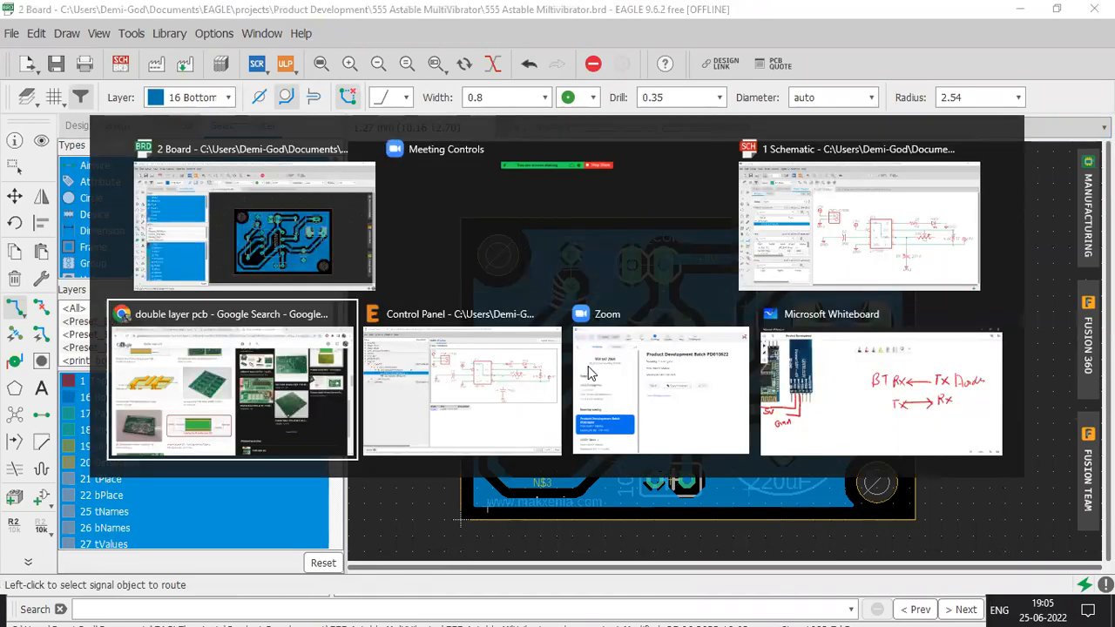
pyautogui.press('super+e')
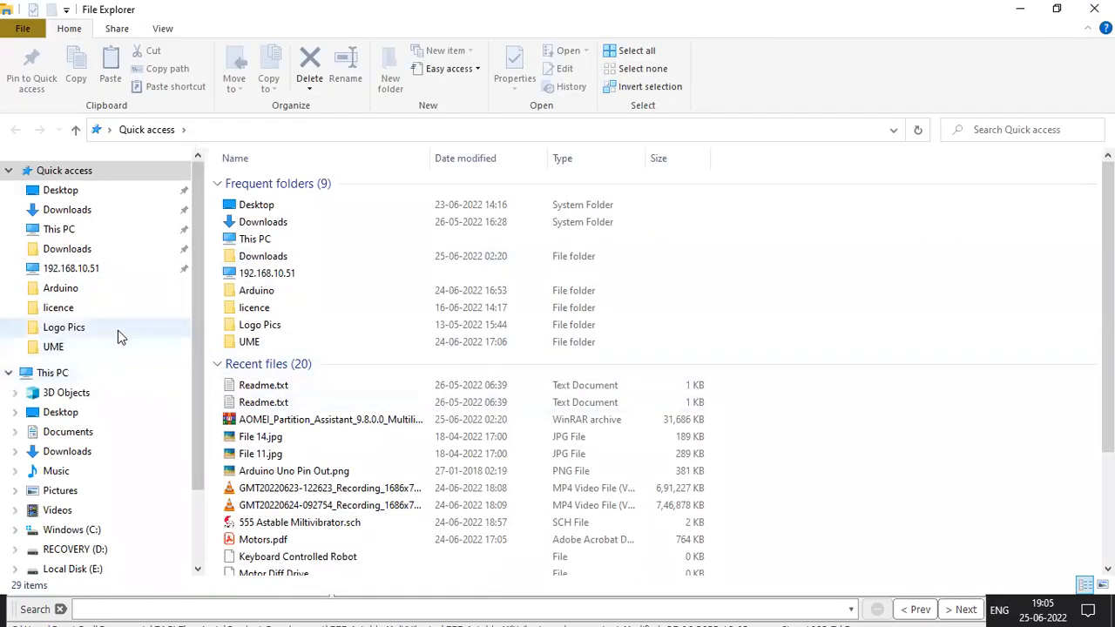
pyautogui.click(145, 449)
pyautogui.click(132, 429)
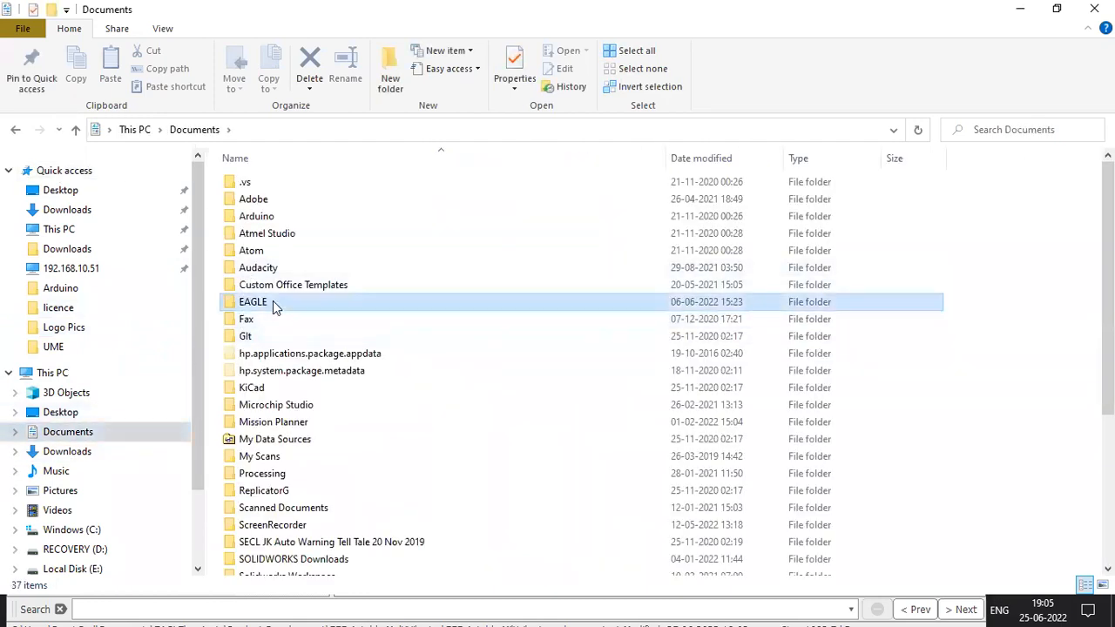
pyautogui.doubleClick(273, 302)
pyautogui.click(297, 252)
pyautogui.doubleClick(298, 253)
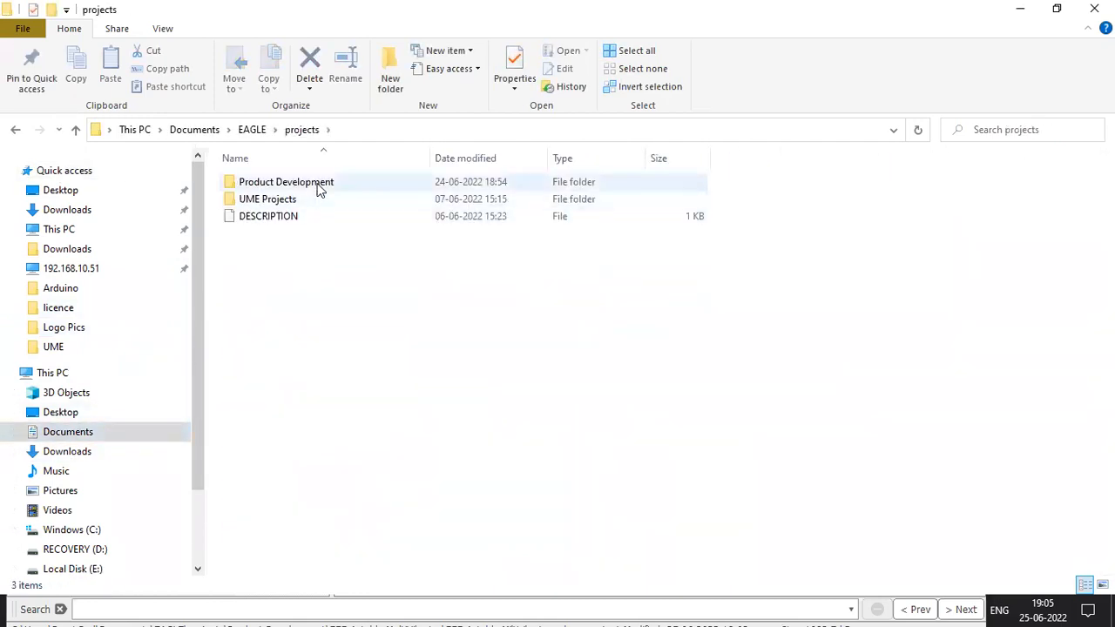
pyautogui.doubleClick(318, 185)
pyautogui.doubleClick(318, 185)
# Select the project's 555 Astable Miltivibrator.brd file in the folder and switch back to the EAGLE board editor
pyautogui.click(336, 185)
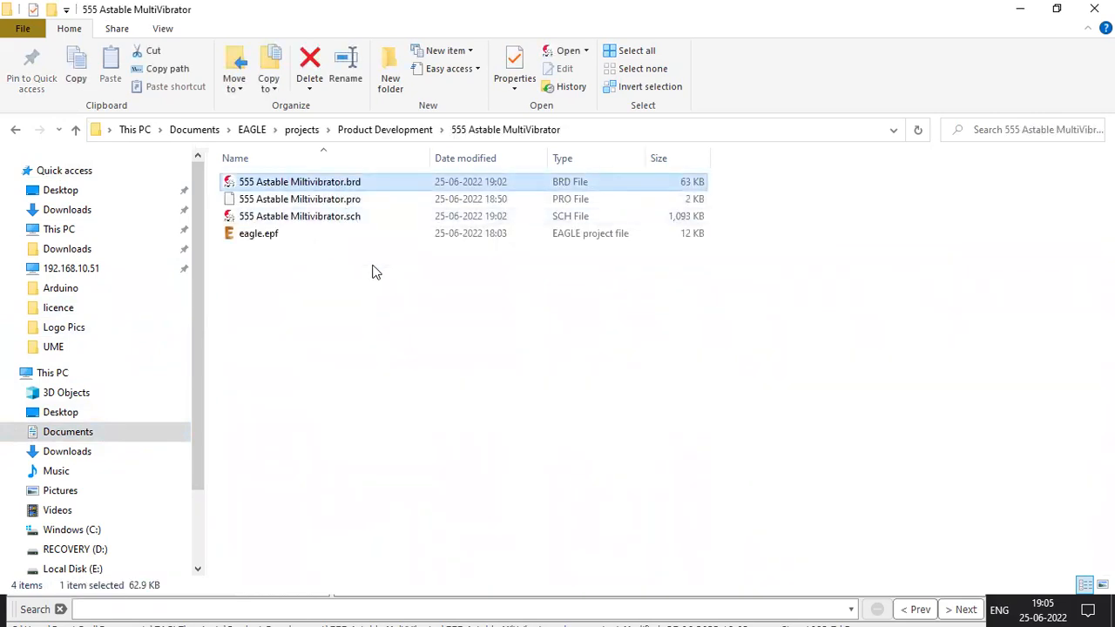
pyautogui.click(346, 184)
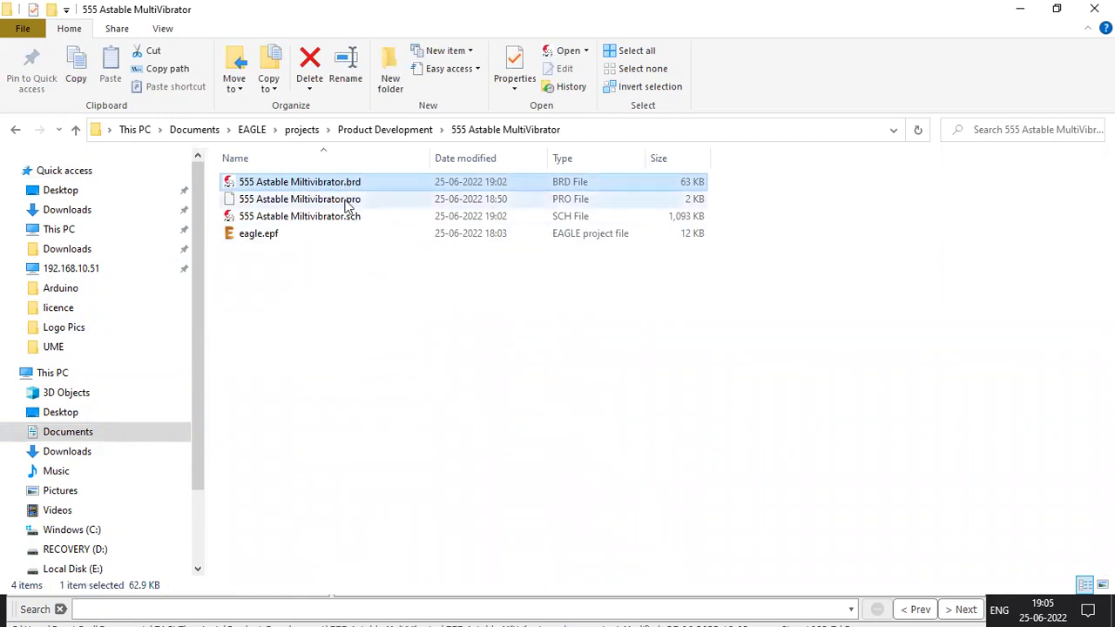
pyautogui.click(420, 186)
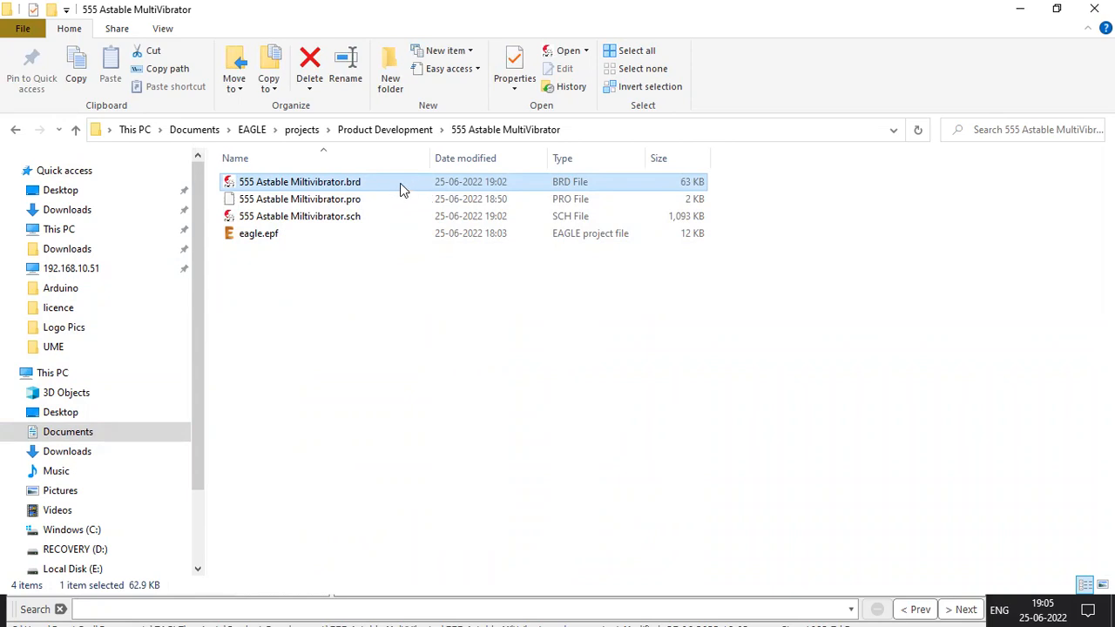
pyautogui.hotkey('alt', 'Tab')
pyautogui.press('Tab')
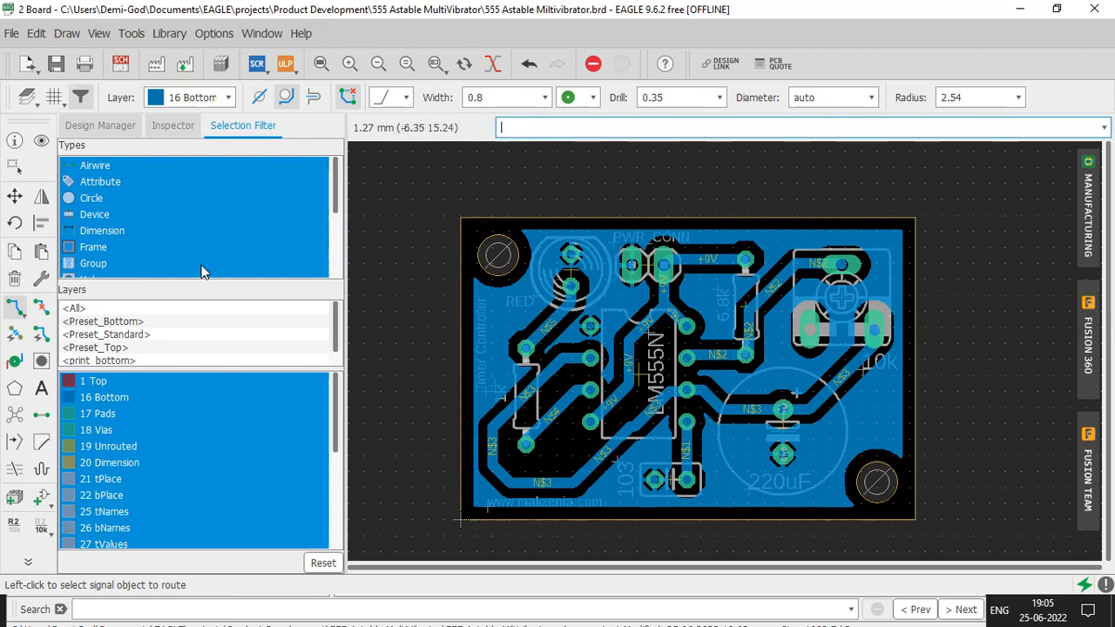
pyautogui.click(14, 196)
pyautogui.click(690, 262)
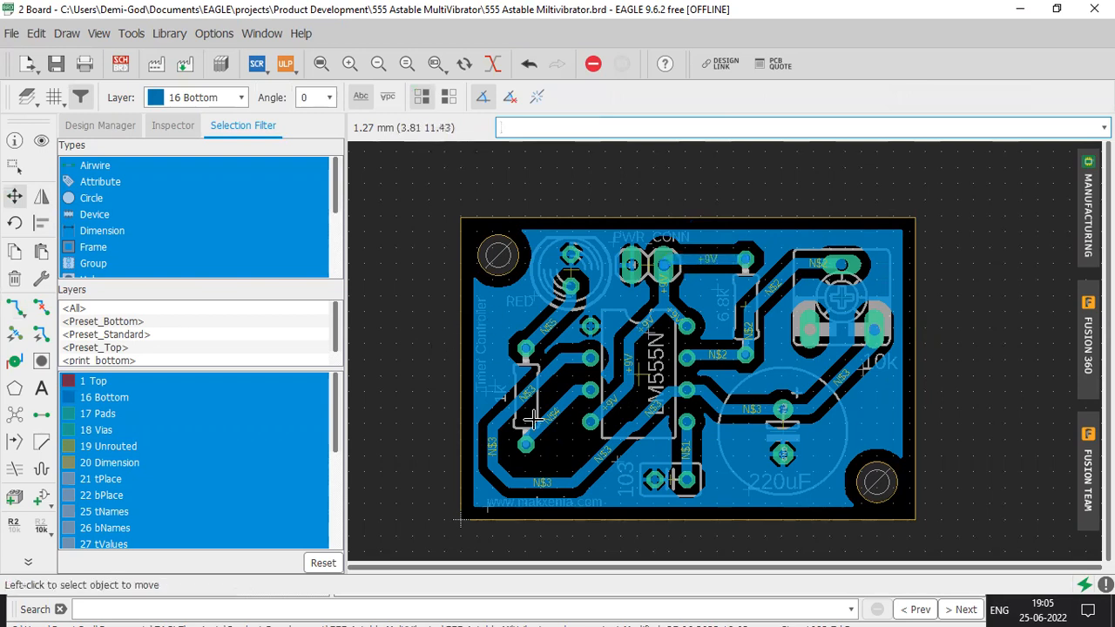
pyautogui.rightClick(488, 510)
pyautogui.click(515, 509)
pyautogui.moveTo(830, 360); pyautogui.dragTo(735, 360)
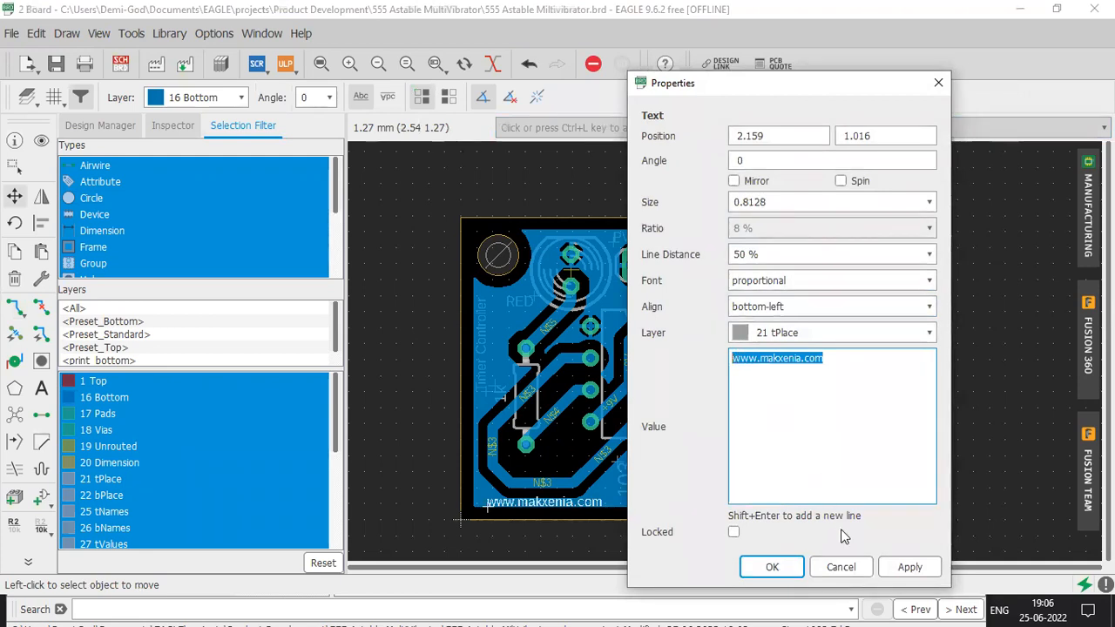
pyautogui.click(910, 567)
pyautogui.click(773, 567)
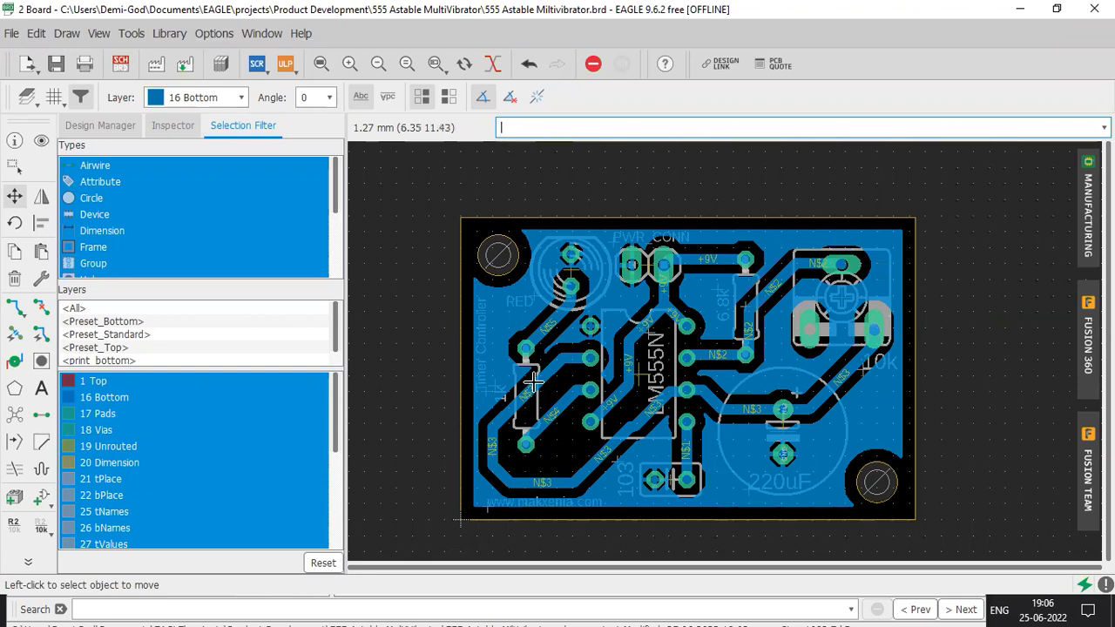
# Examine the mounting hole beside the RED LED up close, and return to the whole board
pyautogui.scroll(1, 567, 252)
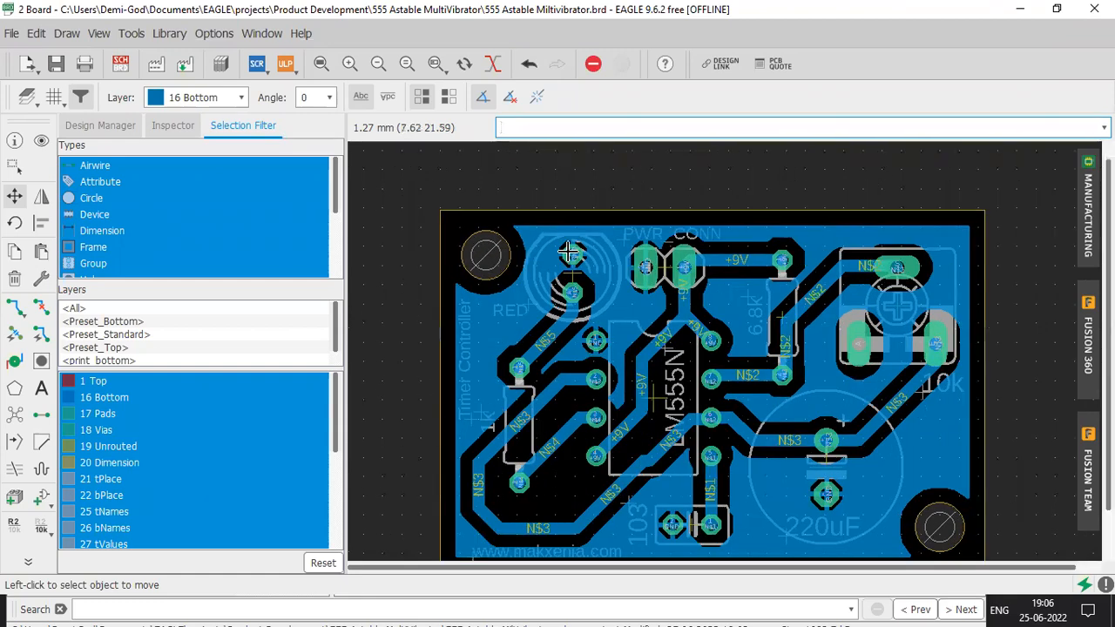
pyautogui.scroll(7, 568, 252)
pyautogui.scroll(2, 607, 263)
pyautogui.scroll(-8, 595, 262)
pyautogui.scroll(8, 422, 245)
pyautogui.scroll(1, 590, 371)
pyautogui.scroll(-2, 590, 373)
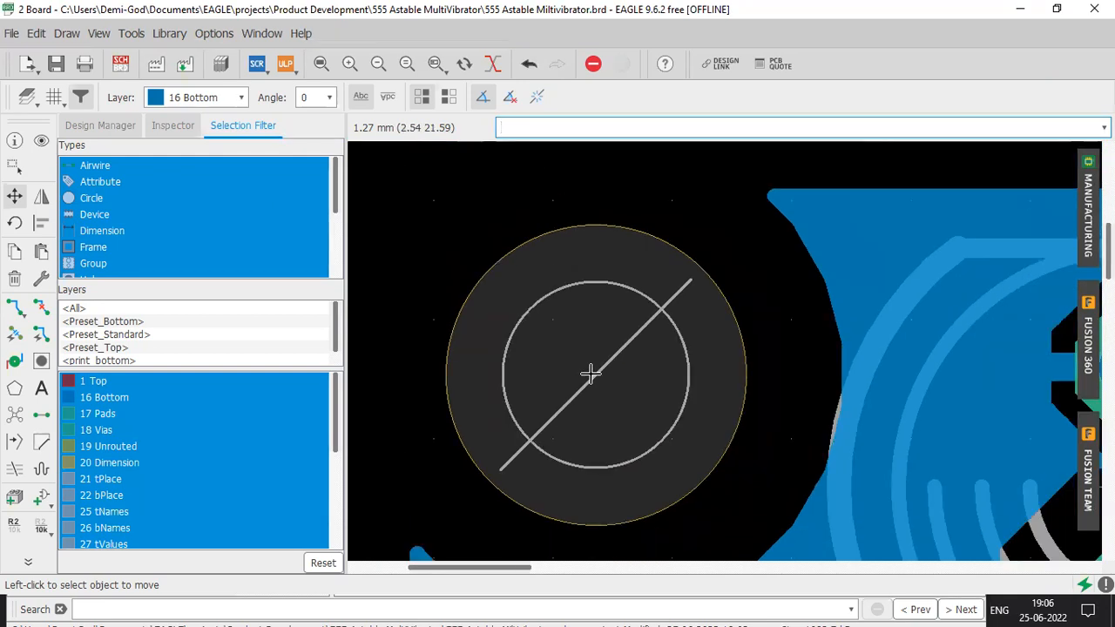
pyautogui.scroll(-7, 589, 373)
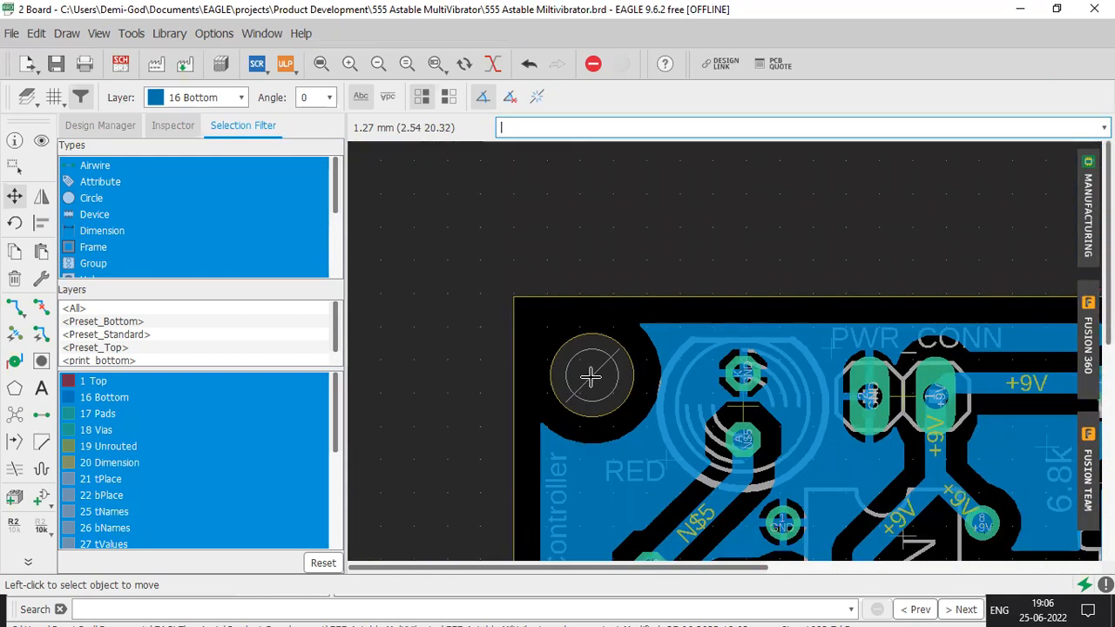
pyautogui.scroll(-3, 589, 377)
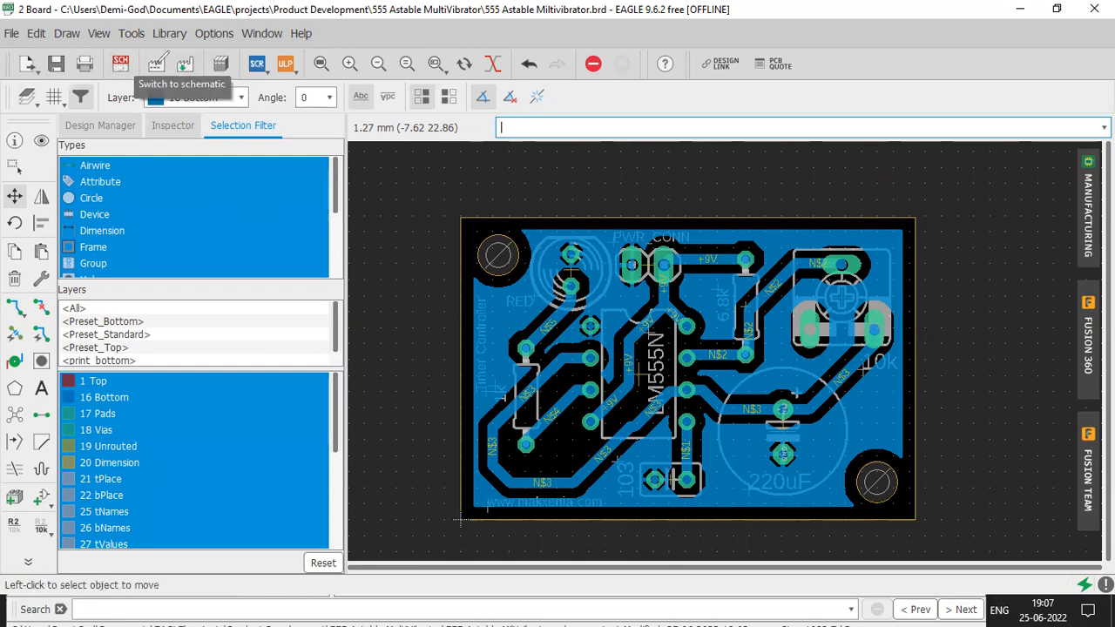
# Save the changed board while starting the CAM Processor, and close the processor without processing a job
pyautogui.moveTo(109, 59); pyautogui.dragTo(212, 78)
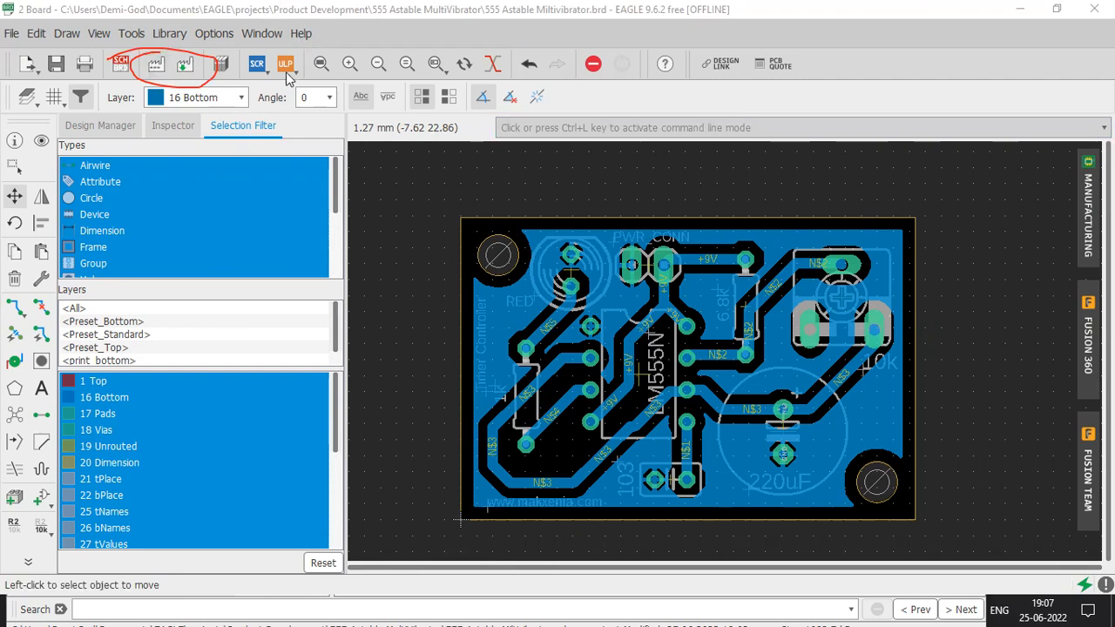
pyautogui.click(158, 67)
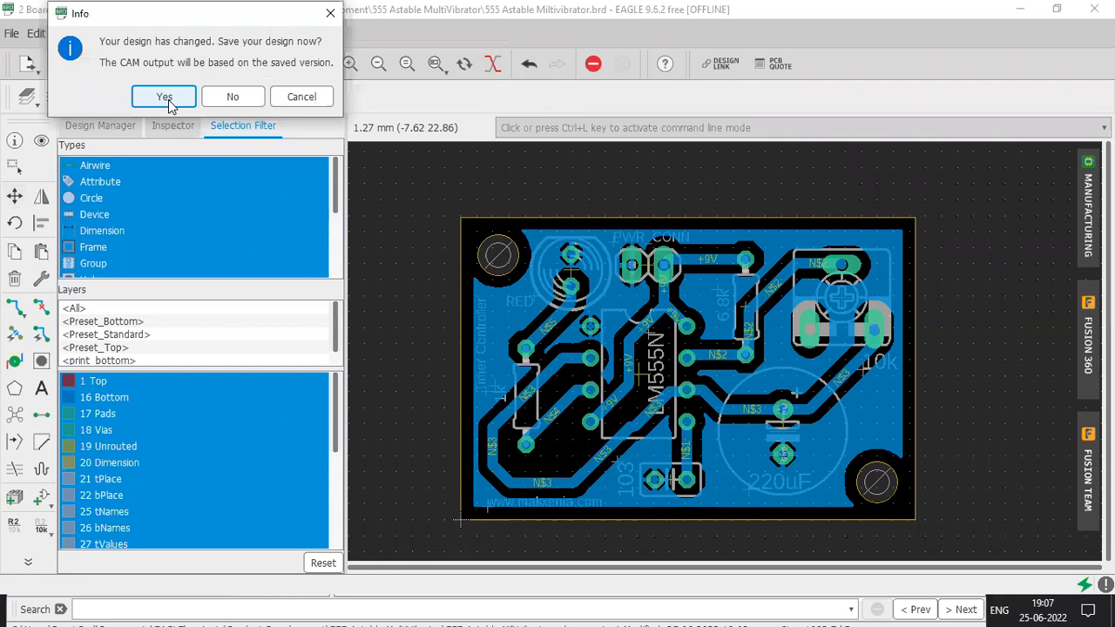
pyautogui.click(164, 97)
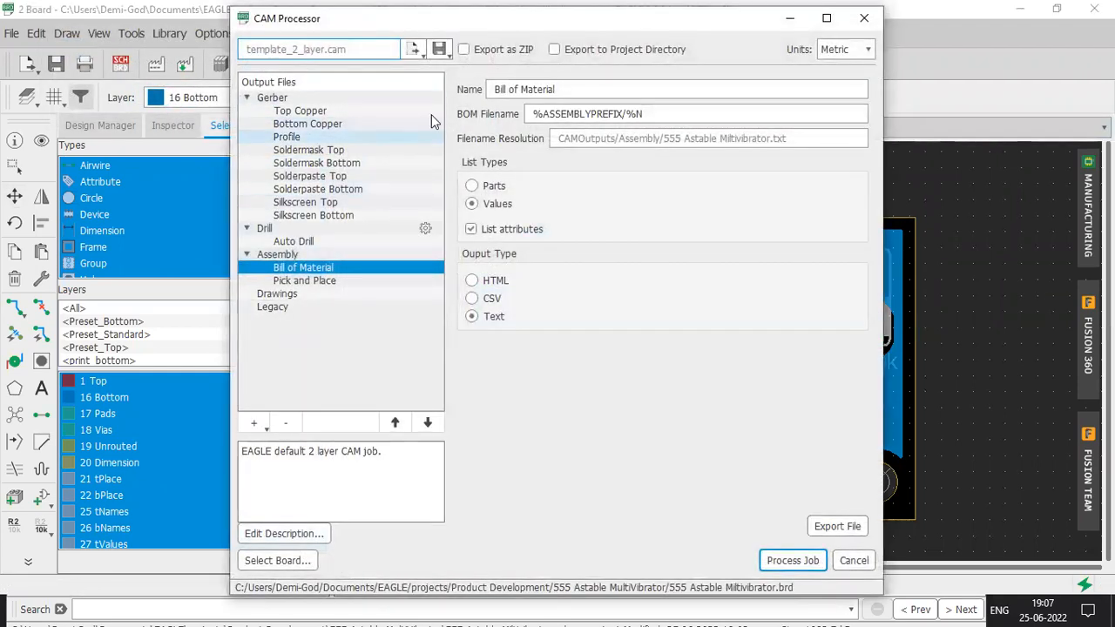
pyautogui.moveTo(449, 24); pyautogui.dragTo(416, 58)
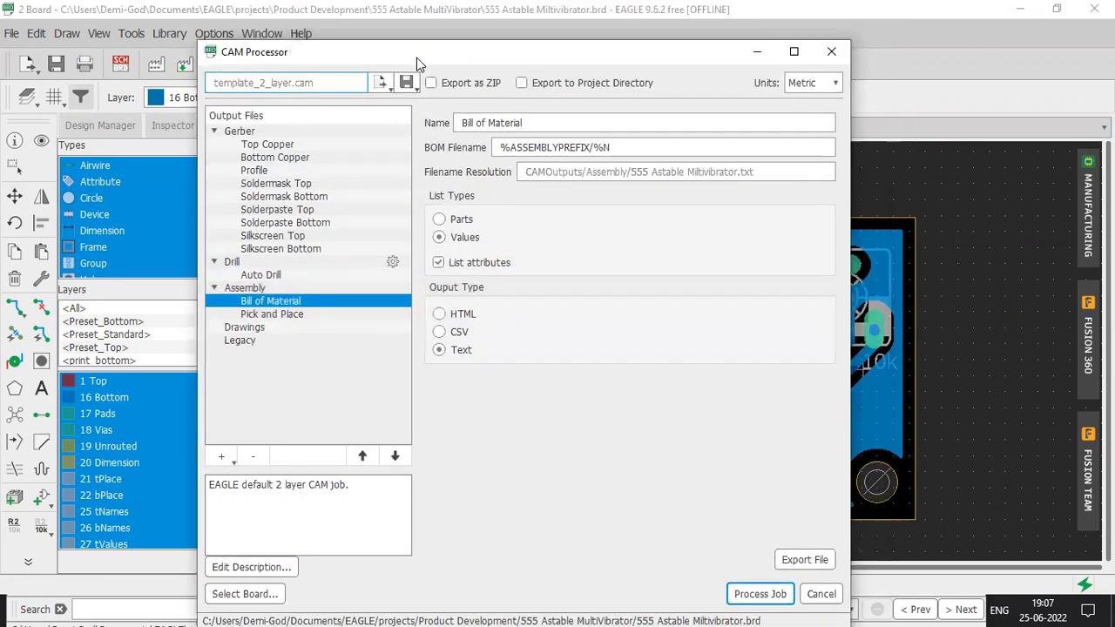
pyautogui.click(831, 51)
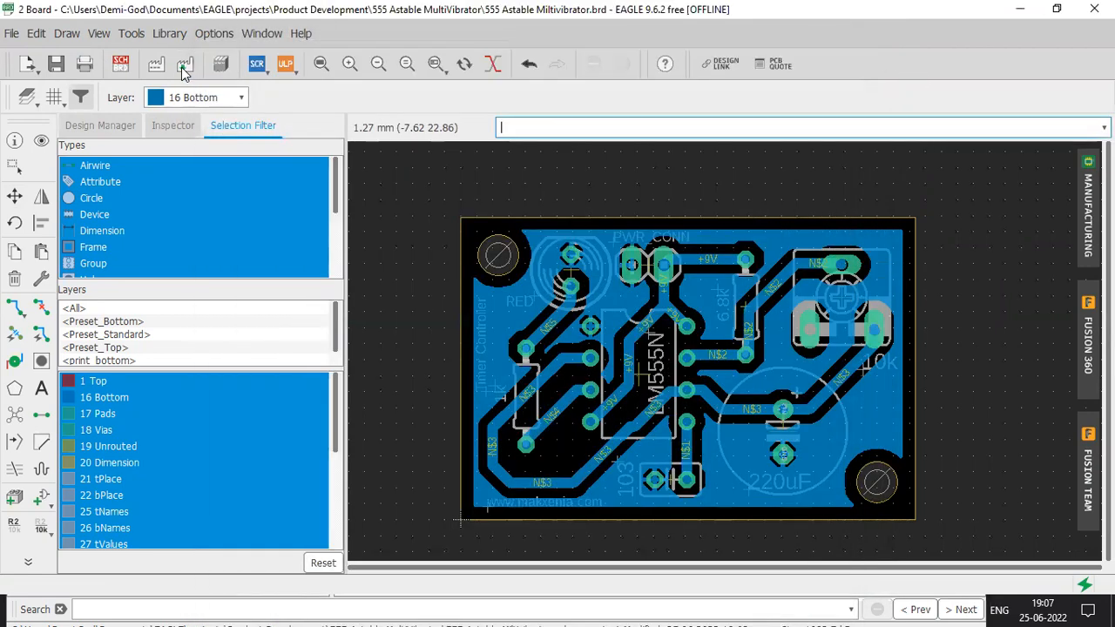
# Review the Gerber, drill and assembly files listed for the one-click manufacturing export, and close the list without exporting
pyautogui.click(184, 68)
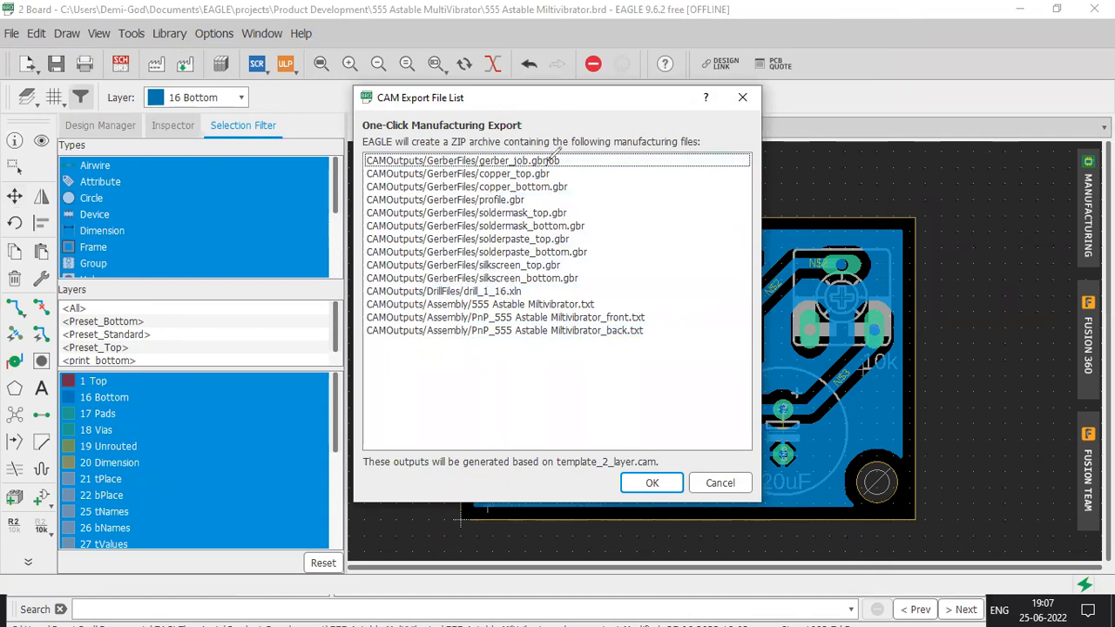
pyautogui.moveTo(564, 160)
pyautogui.mouseDown()
pyautogui.moveTo(592, 159)
pyautogui.moveTo(575, 173)
pyautogui.moveTo(592, 185)
pyautogui.mouseUp()
pyautogui.moveTo(526, 201); pyautogui.dragTo(590, 212)
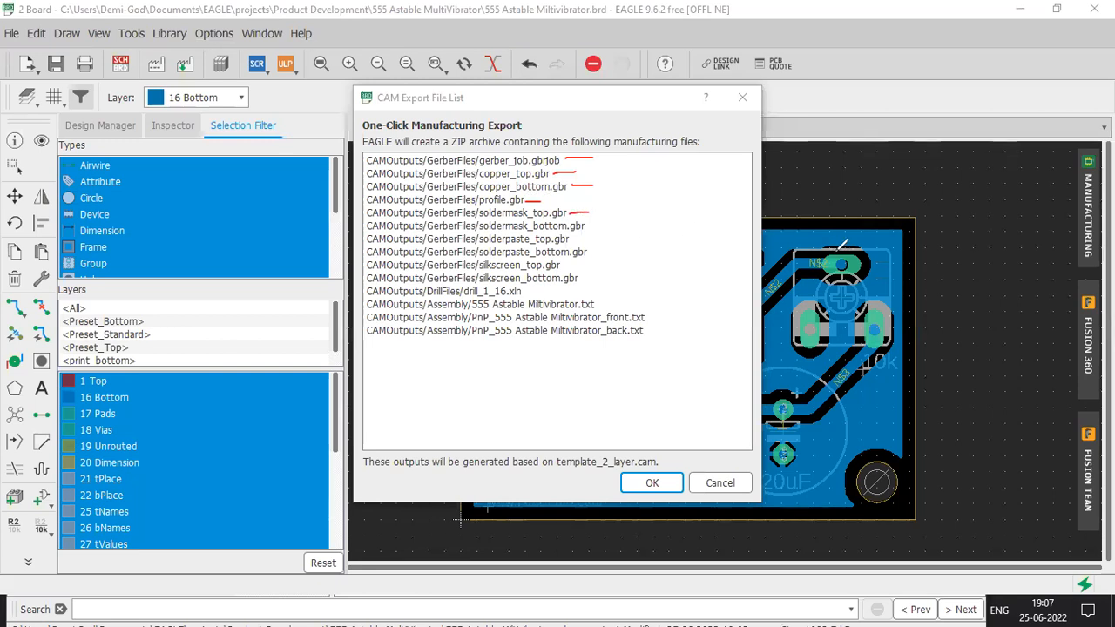
pyautogui.moveTo(842, 269); pyautogui.dragTo(854, 257)
pyautogui.moveTo(574, 240)
pyautogui.mouseDown()
pyautogui.moveTo(590, 239)
pyautogui.moveTo(583, 265)
pyautogui.mouseUp()
pyautogui.moveTo(588, 280); pyautogui.dragTo(603, 280)
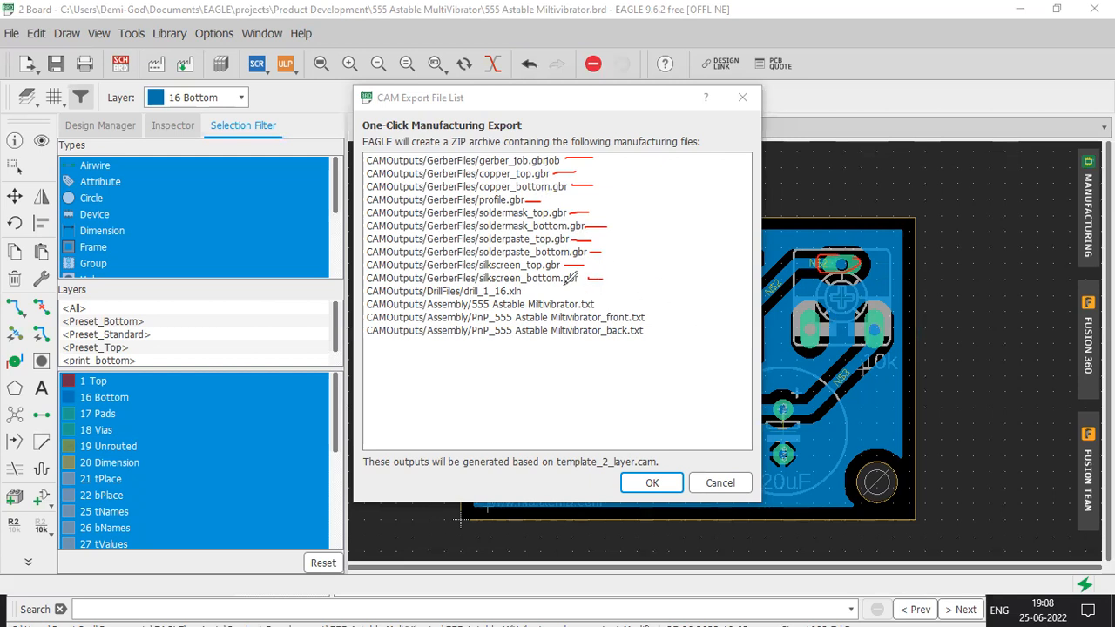
pyautogui.moveTo(527, 293); pyautogui.dragTo(556, 291)
pyautogui.moveTo(599, 293)
pyautogui.mouseDown()
pyautogui.moveTo(632, 296)
pyautogui.moveTo(658, 323)
pyautogui.moveTo(636, 342)
pyautogui.mouseUp()
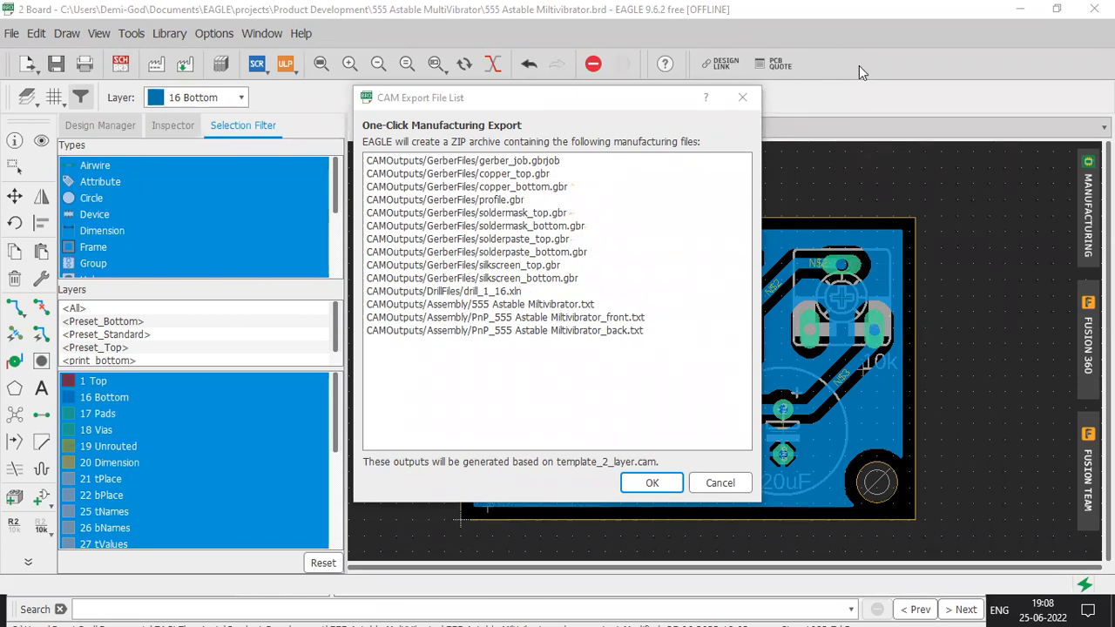
pyautogui.click(742, 96)
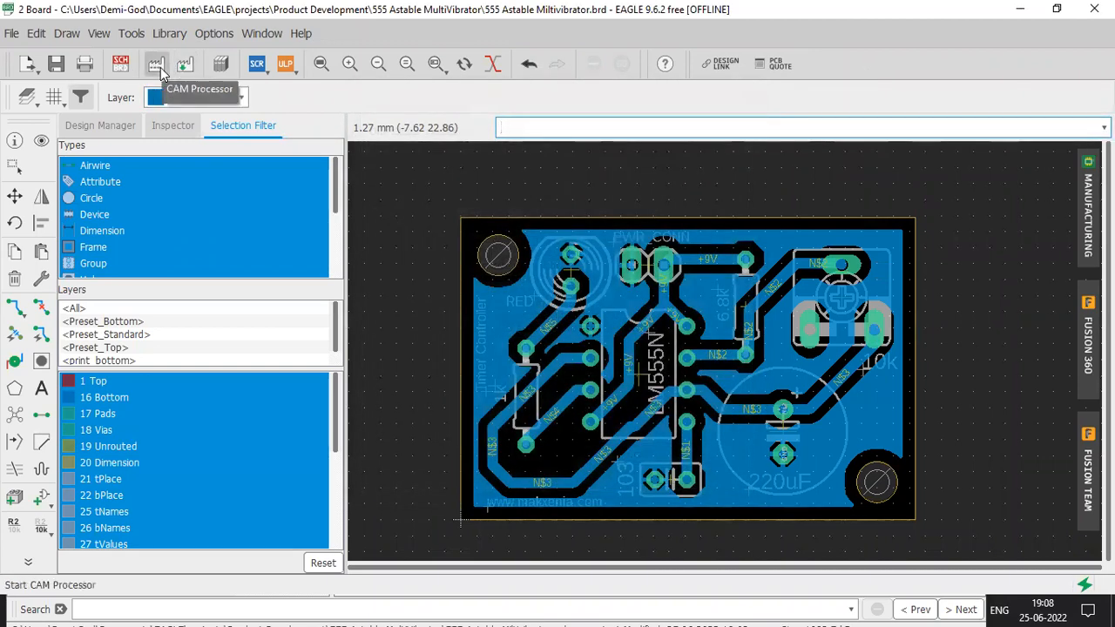
# Reopen the CAM Processor and start a new CAM job from the empty template
pyautogui.click(160, 67)
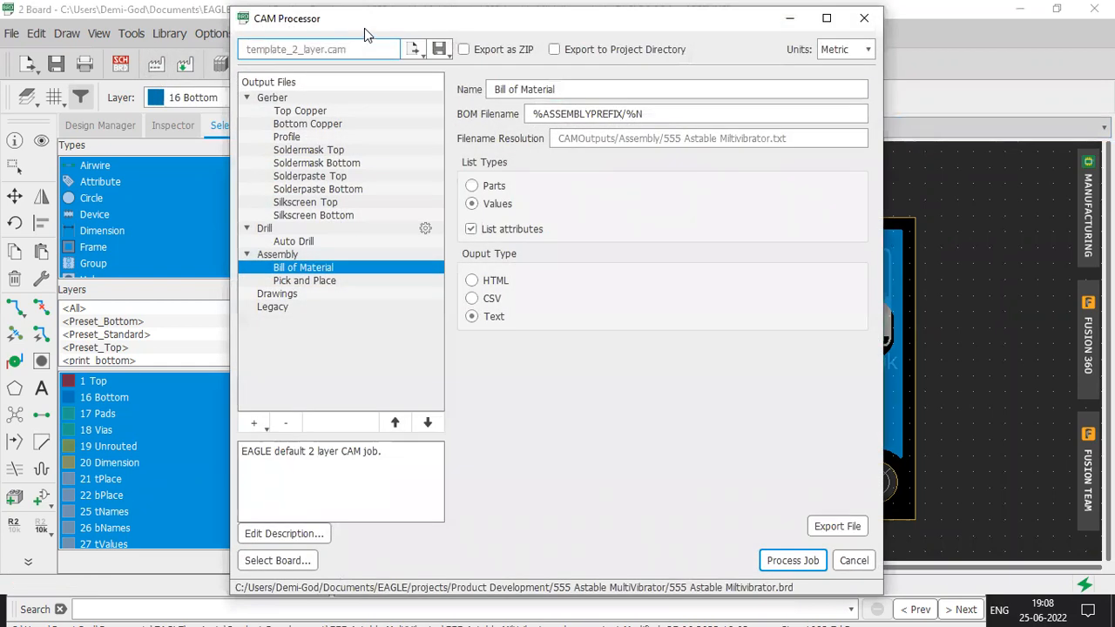
pyautogui.moveTo(364, 28); pyautogui.dragTo(360, 48)
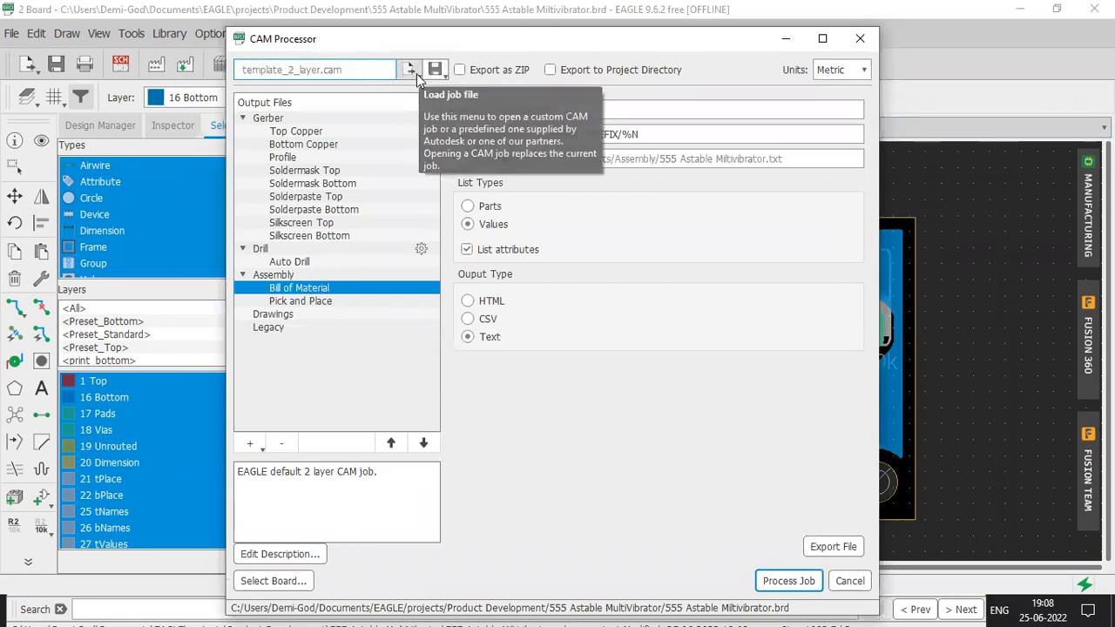
pyautogui.click(410, 72)
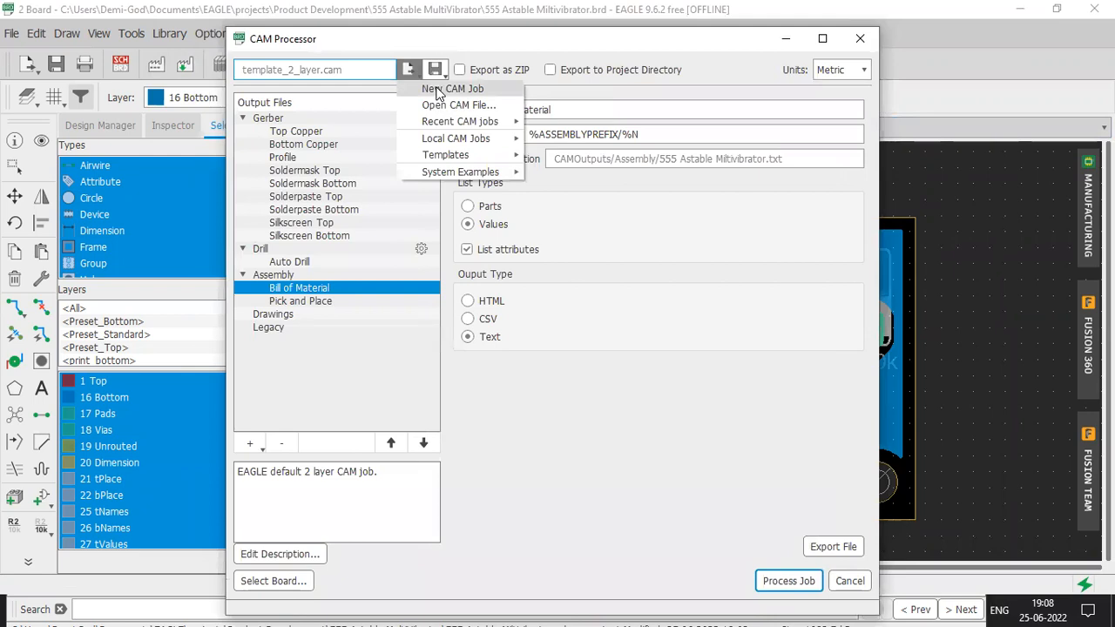
pyautogui.click(438, 90)
pyautogui.moveTo(413, 122)
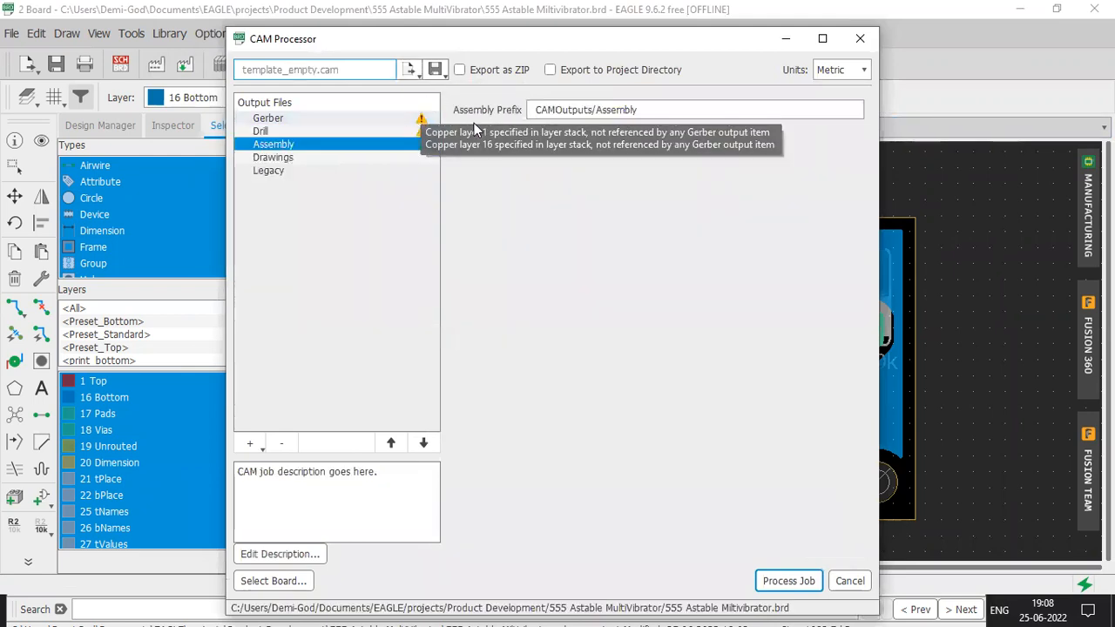
# Load the saved CAM job Single Layer Bootom.cam from the EAGLE cam folder in Documents
pyautogui.click(408, 70)
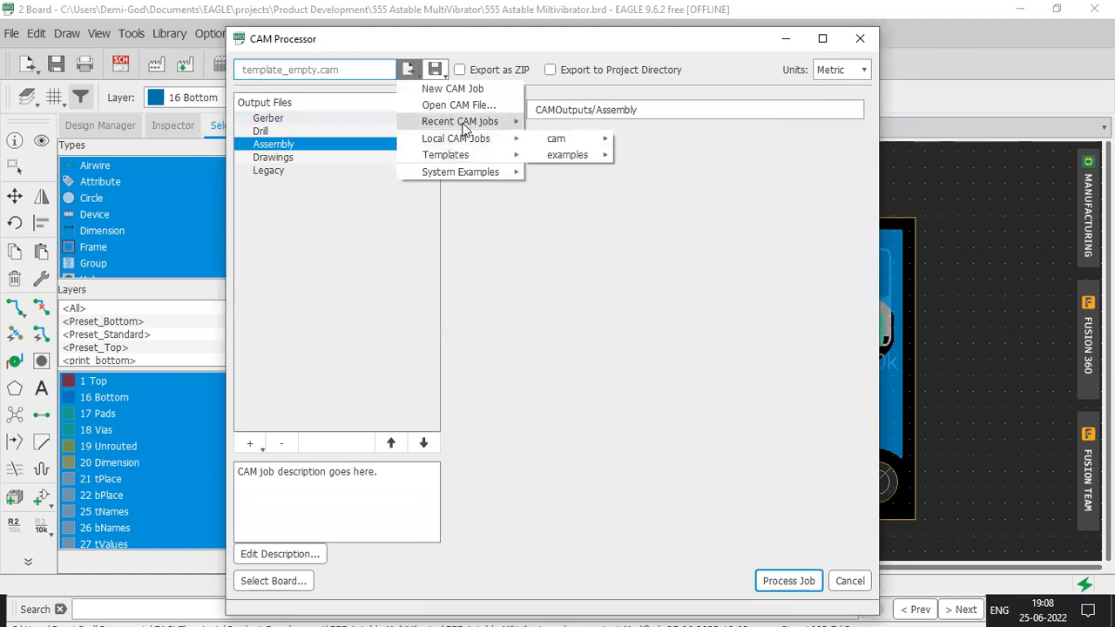
pyautogui.click(467, 106)
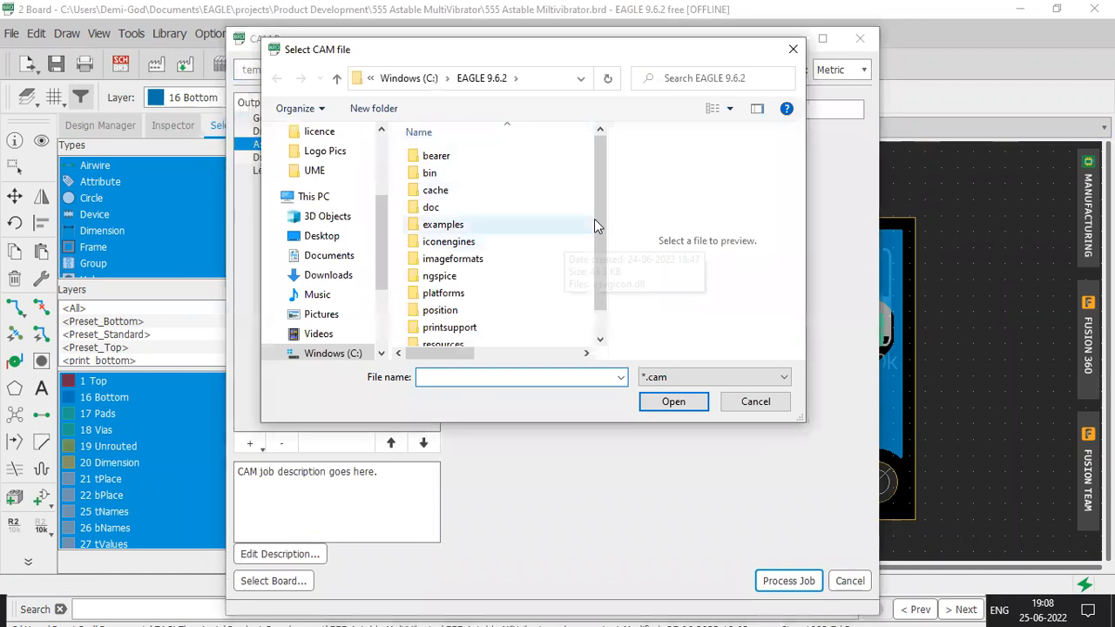
pyautogui.scroll(-1, 492, 244)
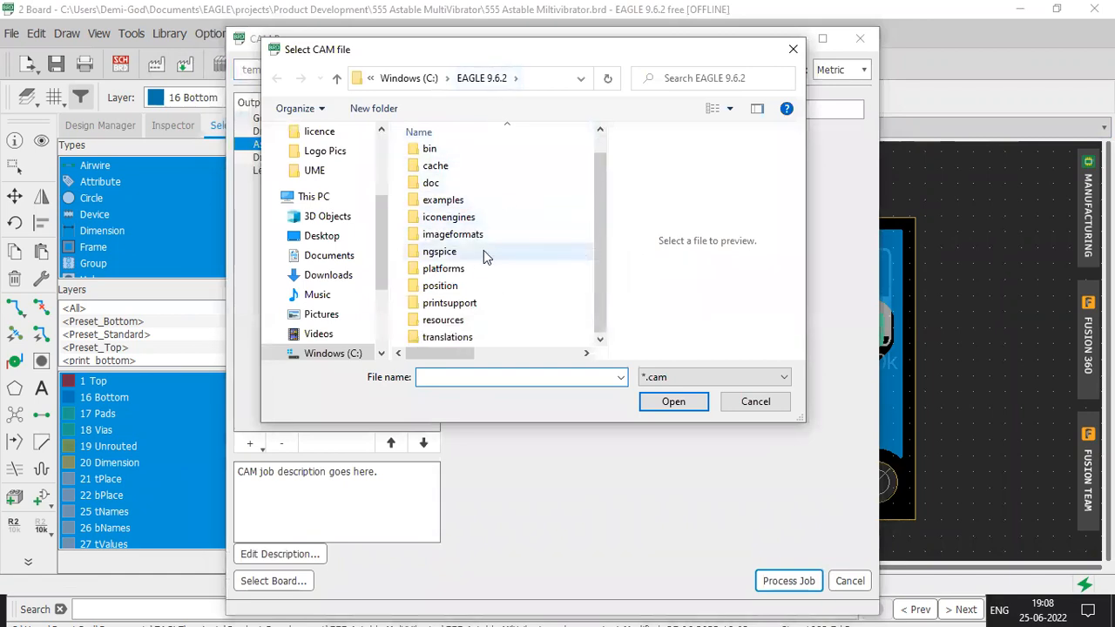
pyautogui.scroll(1, 436, 209)
pyautogui.scroll(-2, 313, 261)
pyautogui.scroll(1, 336, 235)
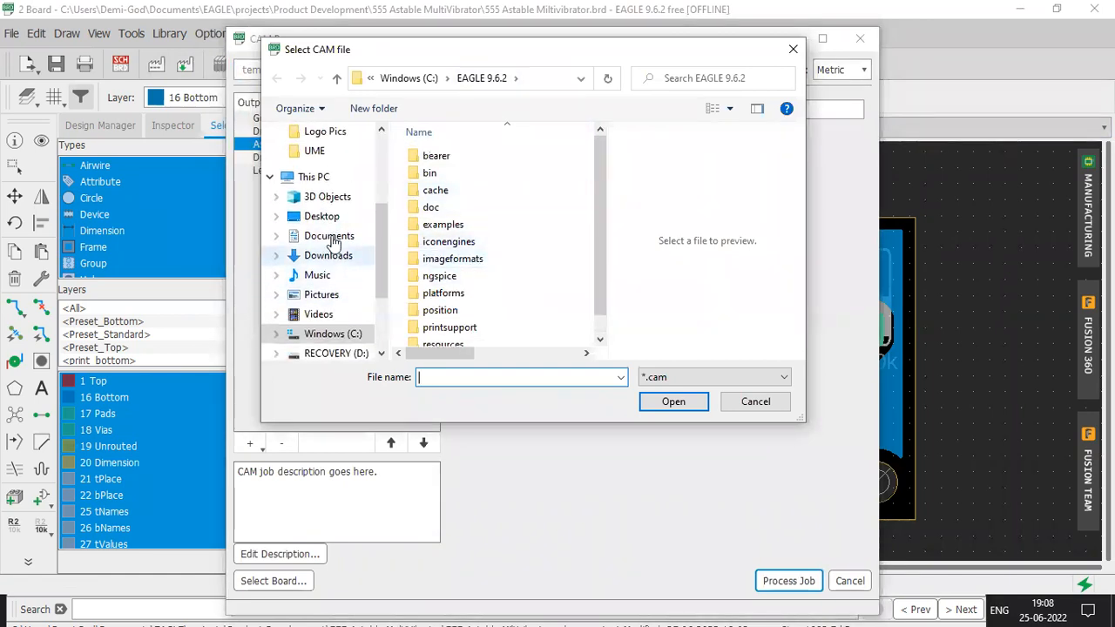
pyautogui.click(339, 242)
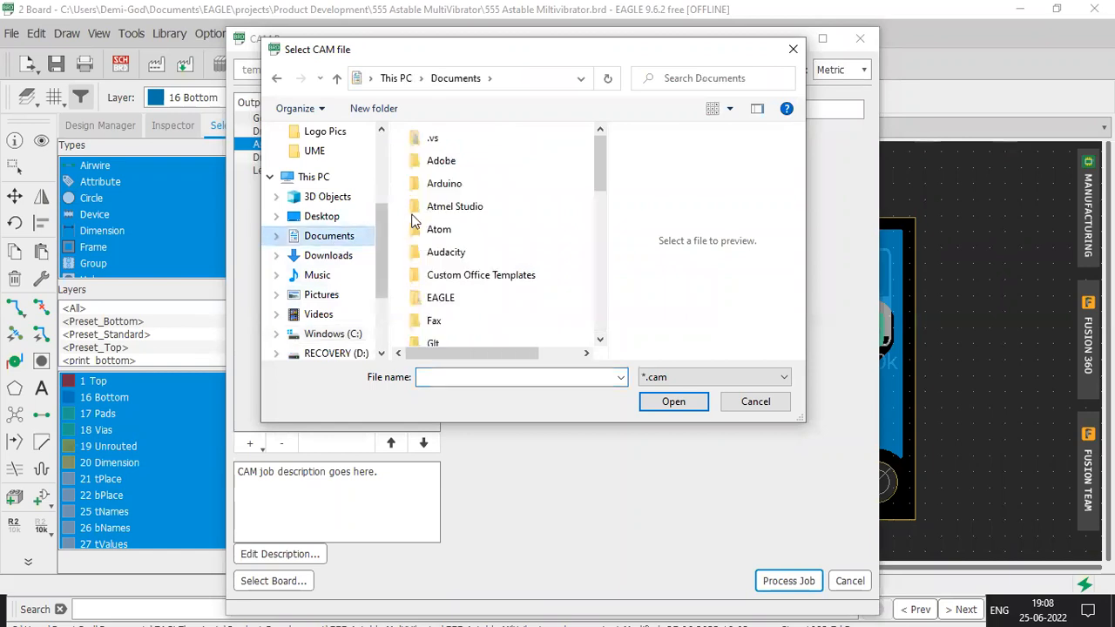
pyautogui.scroll(-1, 441, 261)
pyautogui.click(443, 257)
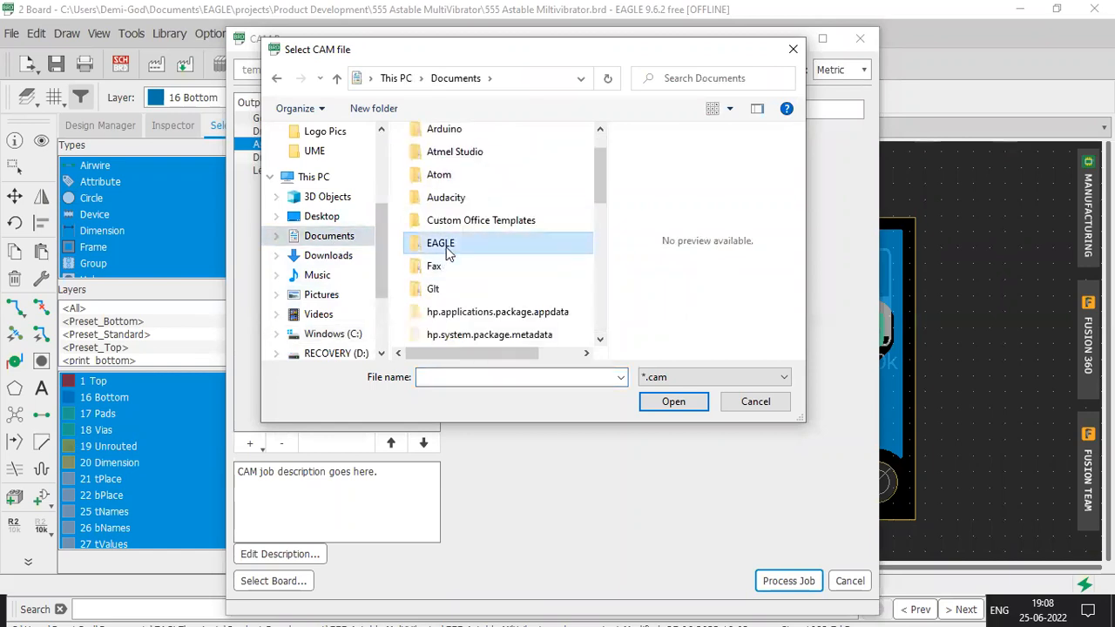
pyautogui.doubleClick(442, 246)
pyautogui.click(451, 158)
pyautogui.doubleClick(452, 158)
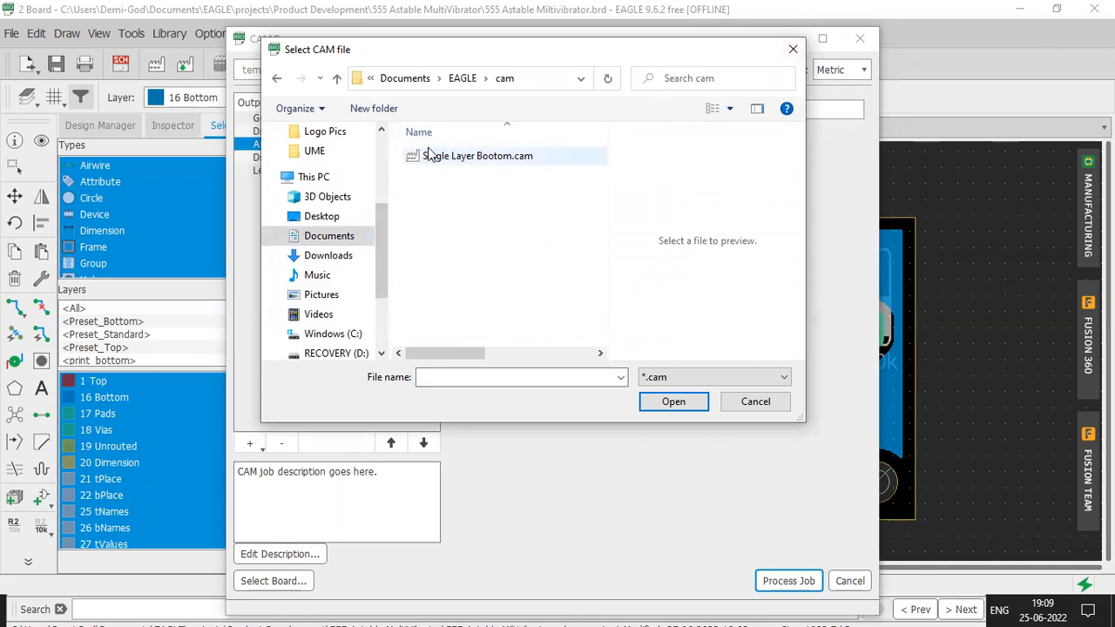
pyautogui.doubleClick(477, 158)
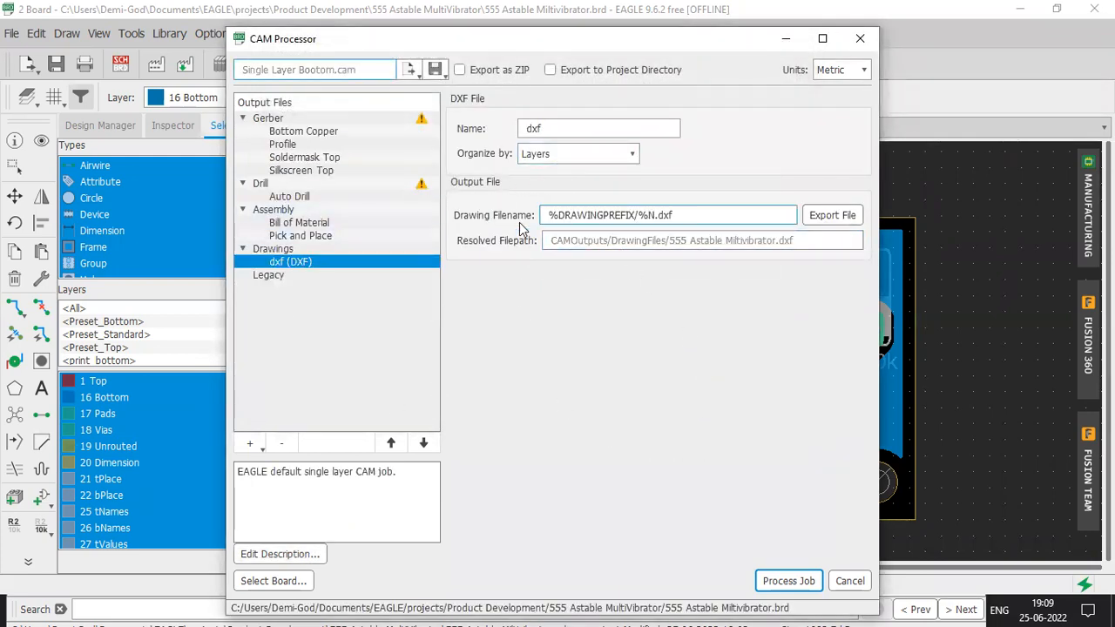
# Review the Gerber, drill, assembly and DXF outputs of the single-layer job, and close the CAM Processor without processing
pyautogui.click(299, 132)
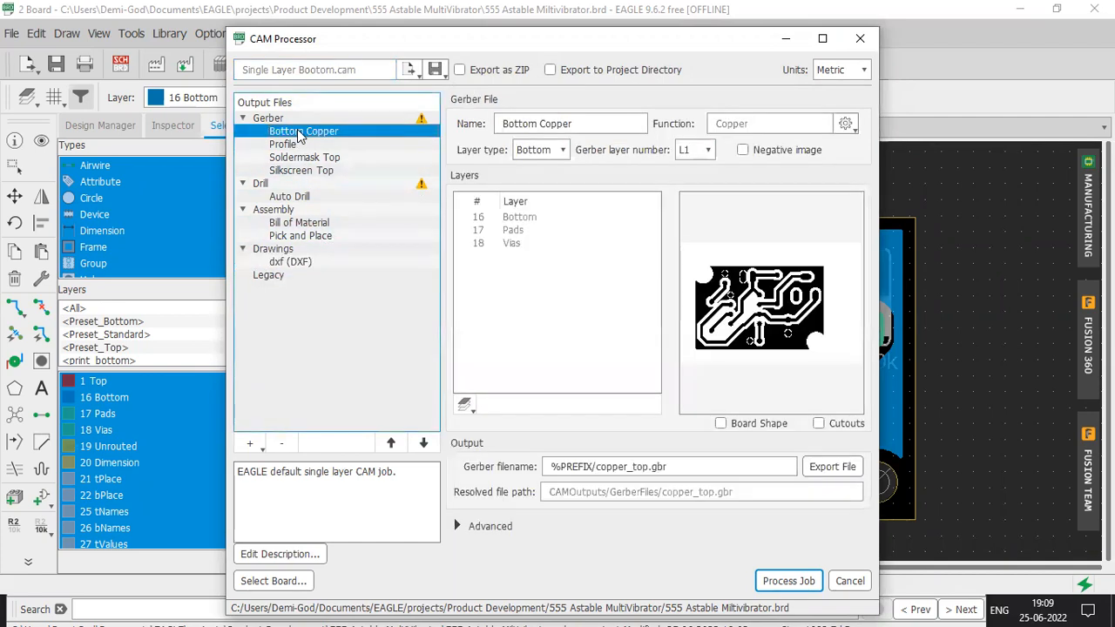
pyautogui.click(297, 145)
pyautogui.click(307, 158)
pyautogui.click(306, 171)
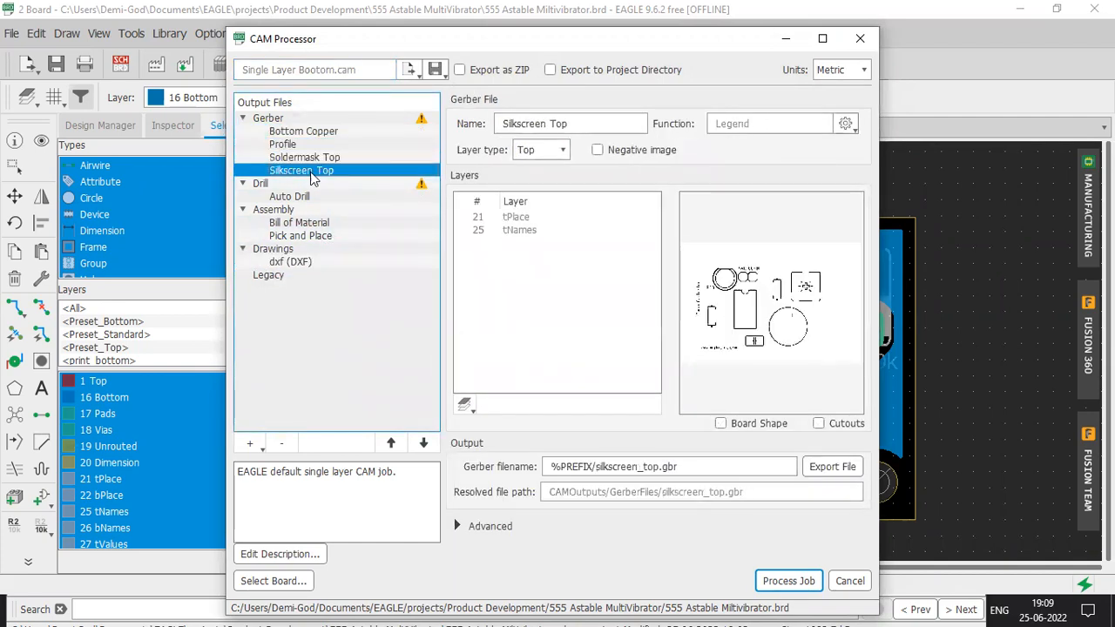
pyautogui.click(300, 197)
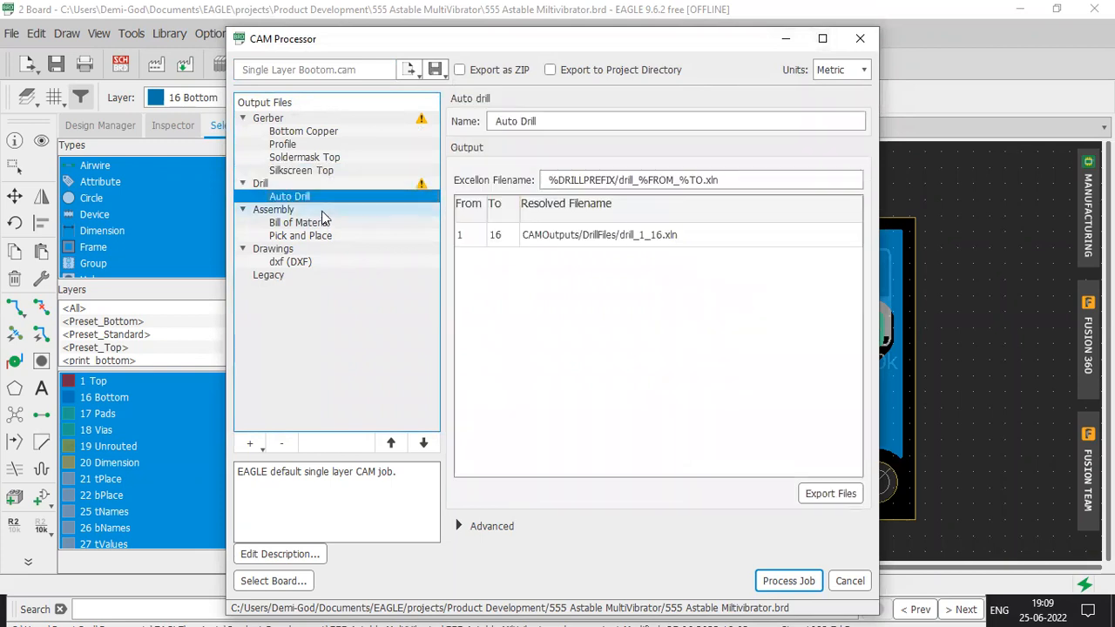
pyautogui.click(301, 223)
pyautogui.click(303, 236)
pyautogui.click(301, 262)
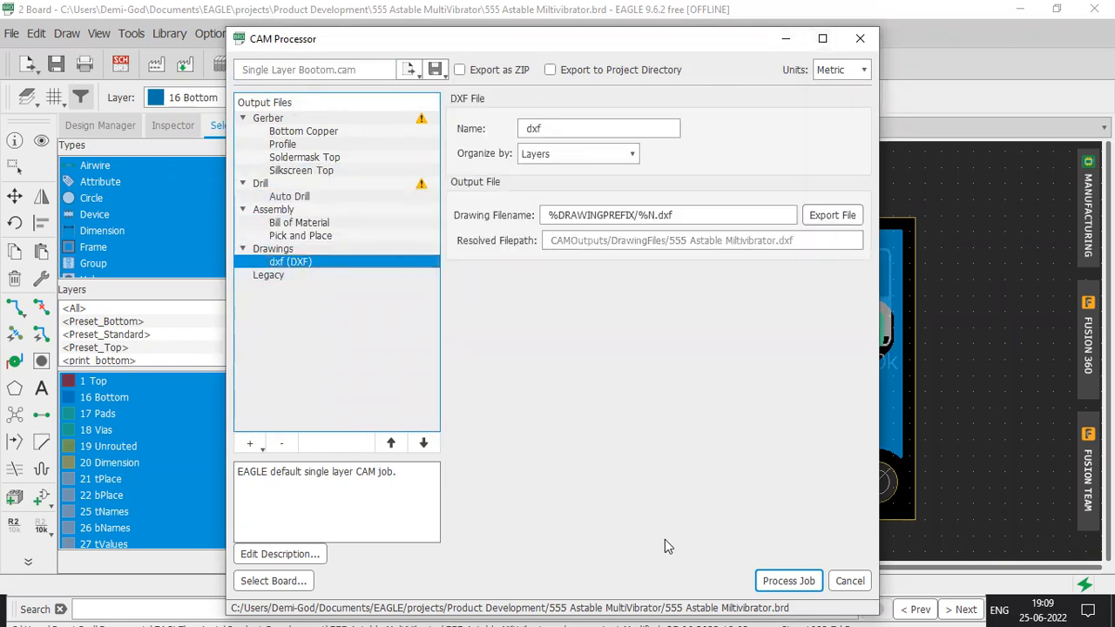
pyautogui.click(860, 38)
# Reopen the CAM Processor, start a new empty CAM job and check its output categories
pyautogui.click(157, 68)
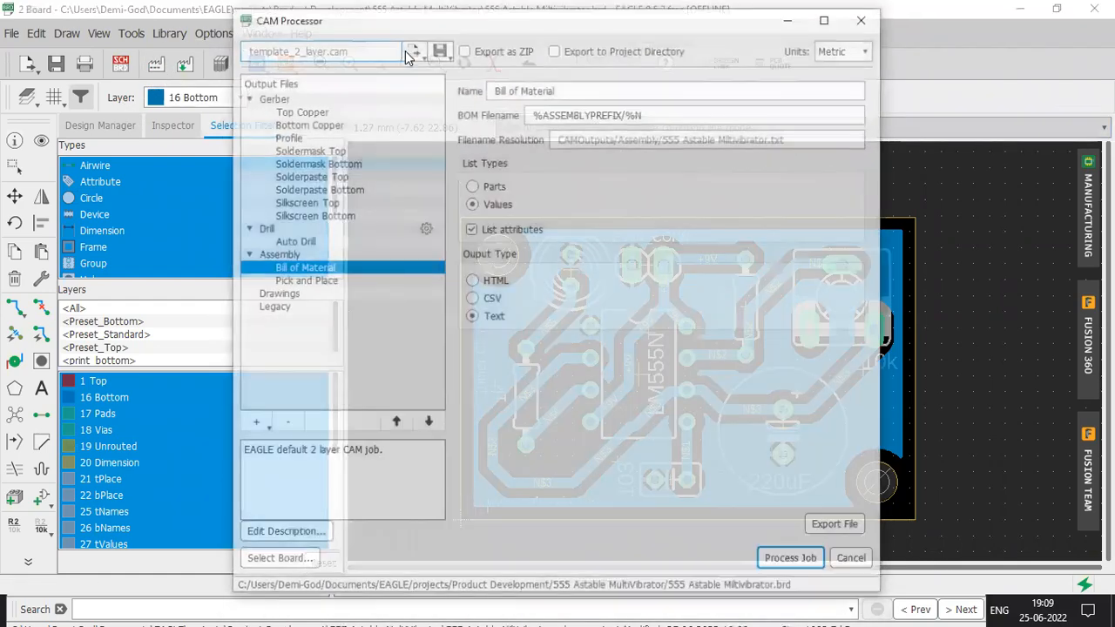
pyautogui.click(412, 48)
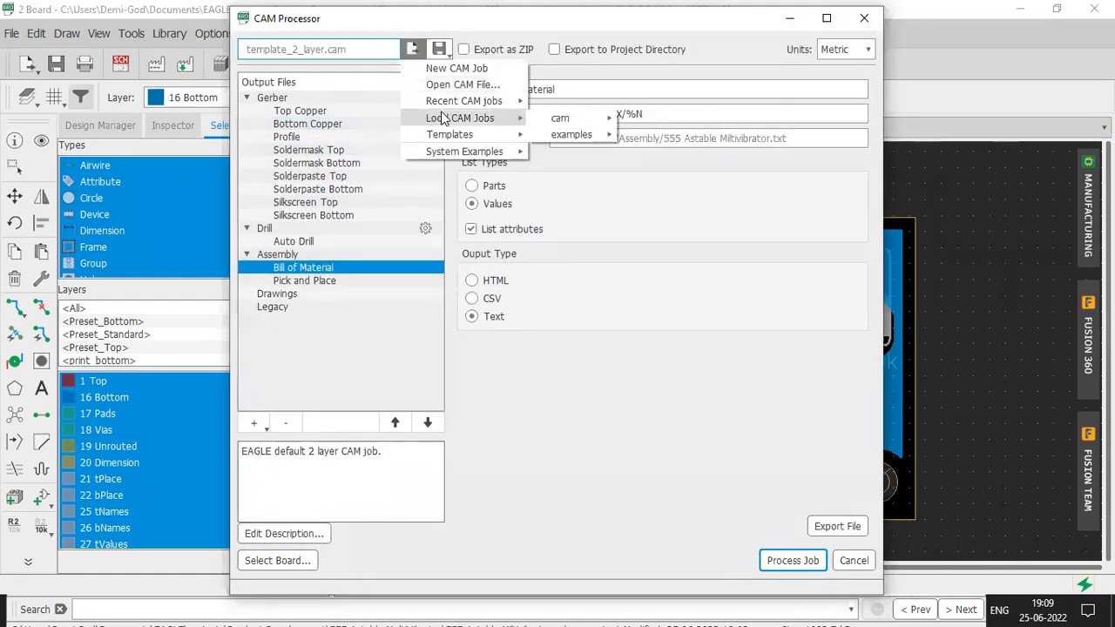
pyautogui.click(466, 69)
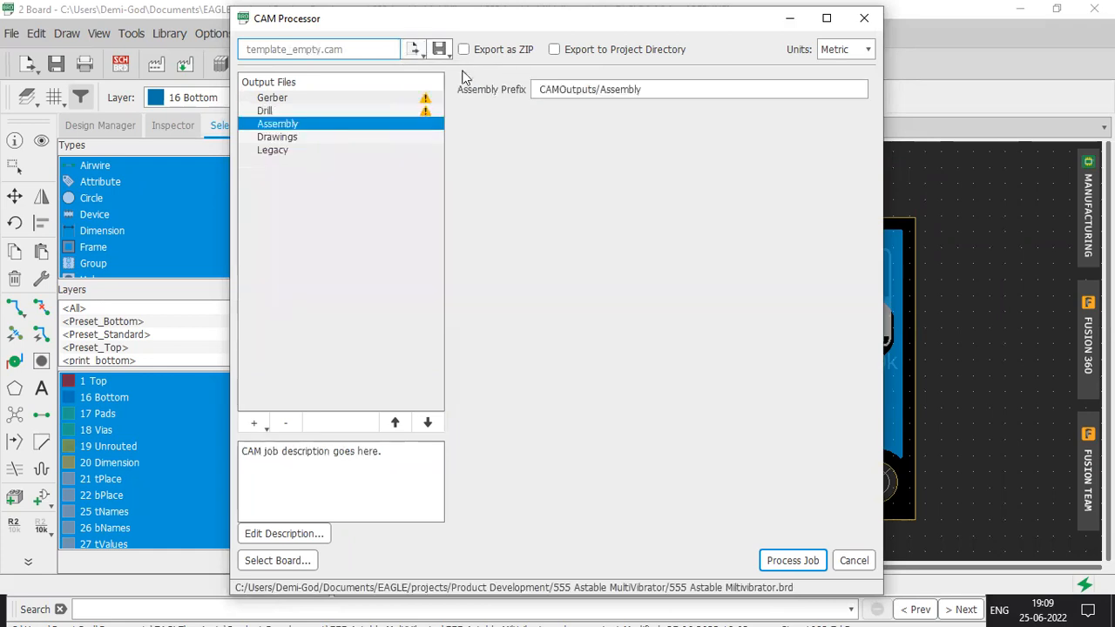
pyautogui.click(350, 99)
pyautogui.click(348, 111)
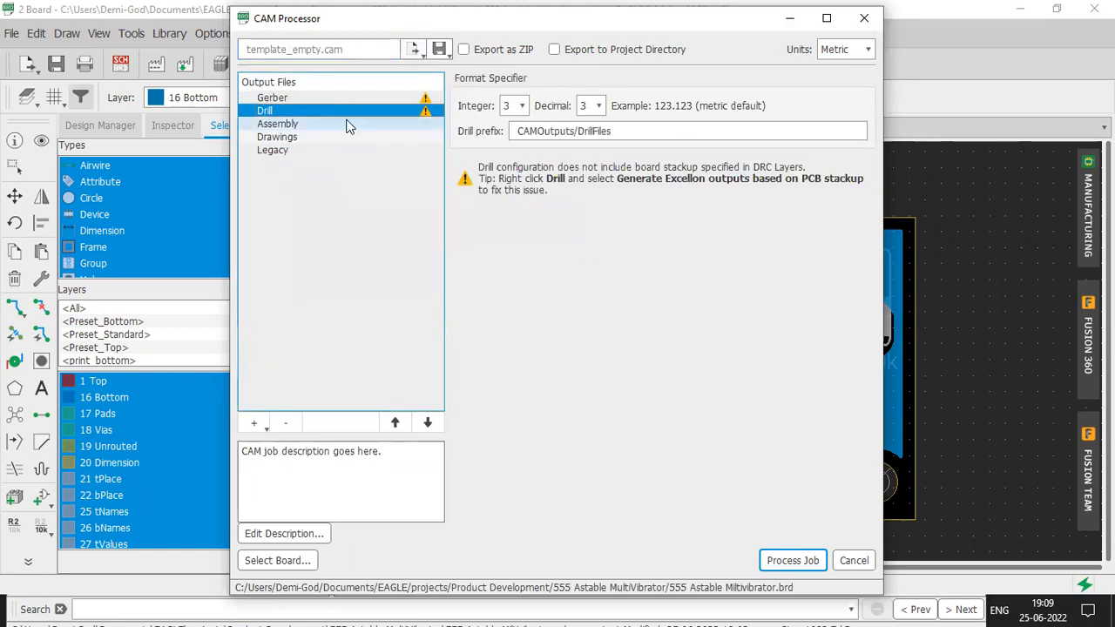
pyautogui.click(342, 123)
pyautogui.click(339, 150)
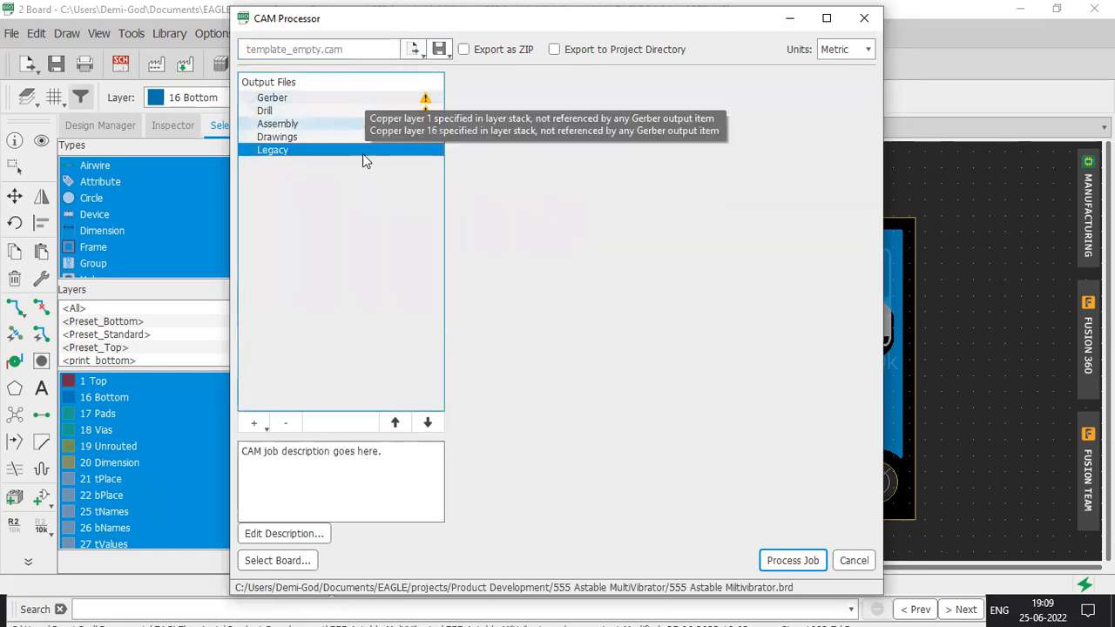
pyautogui.click(359, 98)
pyautogui.click(353, 152)
# Look for a CAM job file in the EAGLE 9.6.2 program folder, and cancel the file selection
pyautogui.click(413, 50)
pyautogui.click(438, 91)
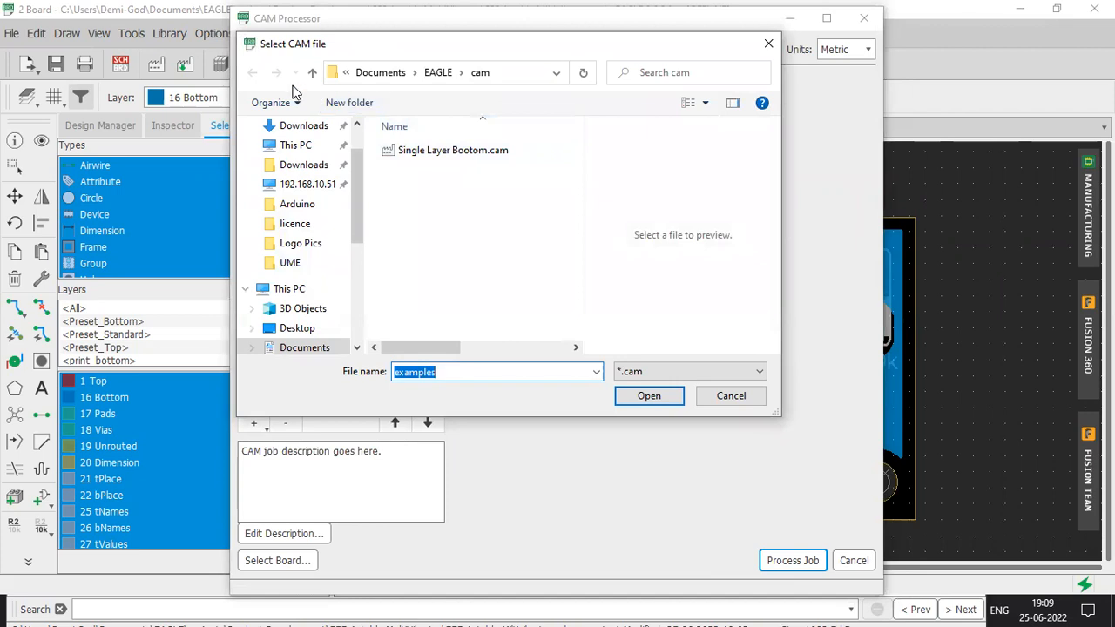
pyautogui.scroll(-1, 340, 228)
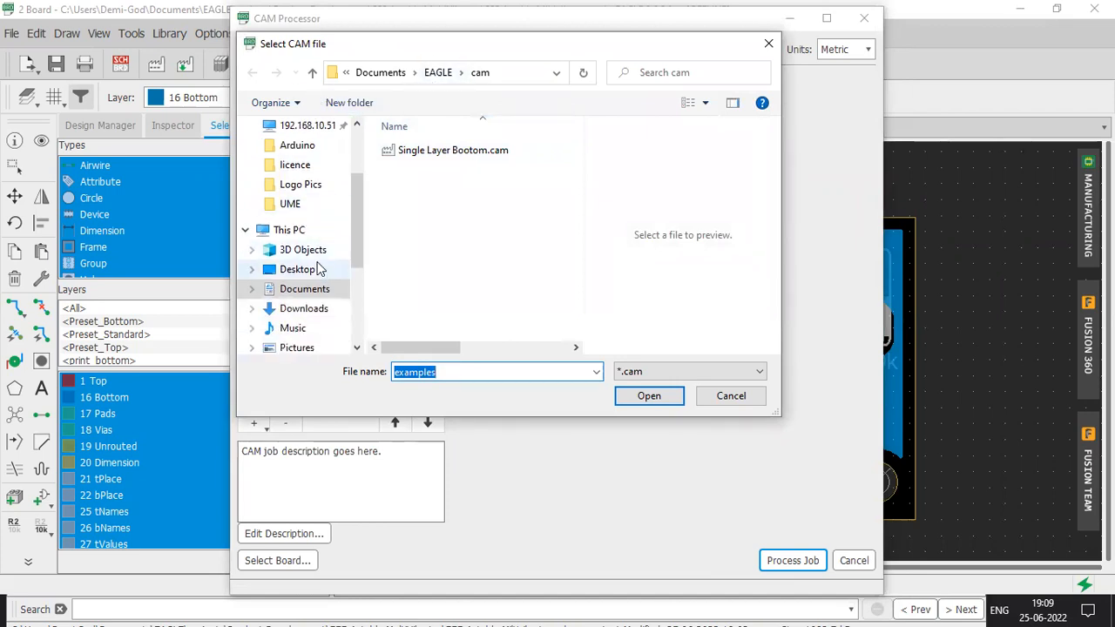
pyautogui.scroll(-2, 311, 288)
pyautogui.click(312, 288)
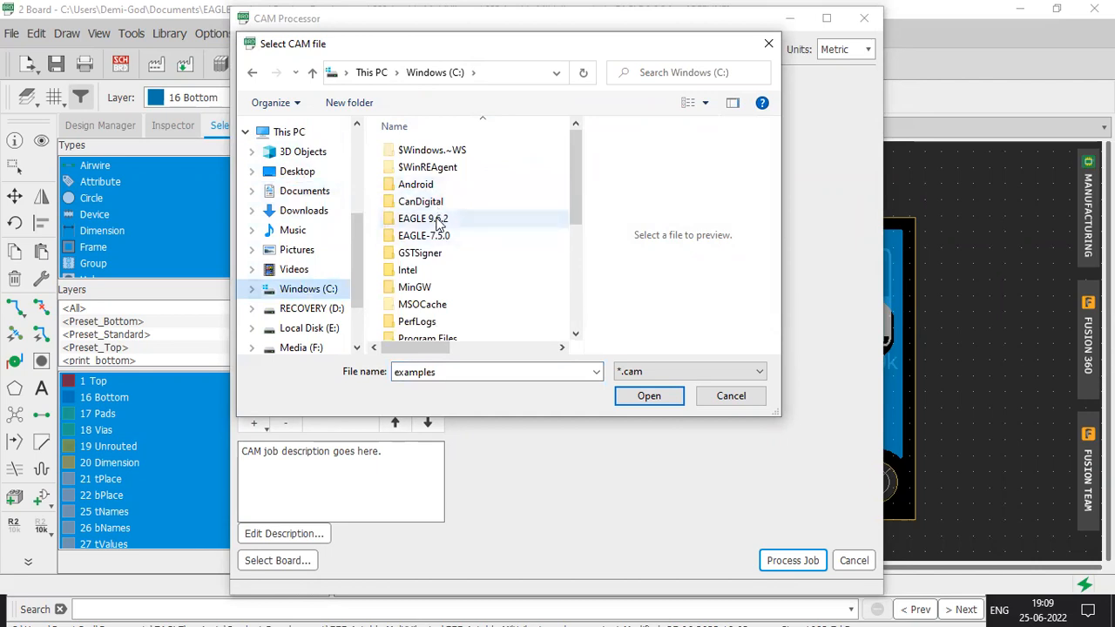
pyautogui.doubleClick(438, 221)
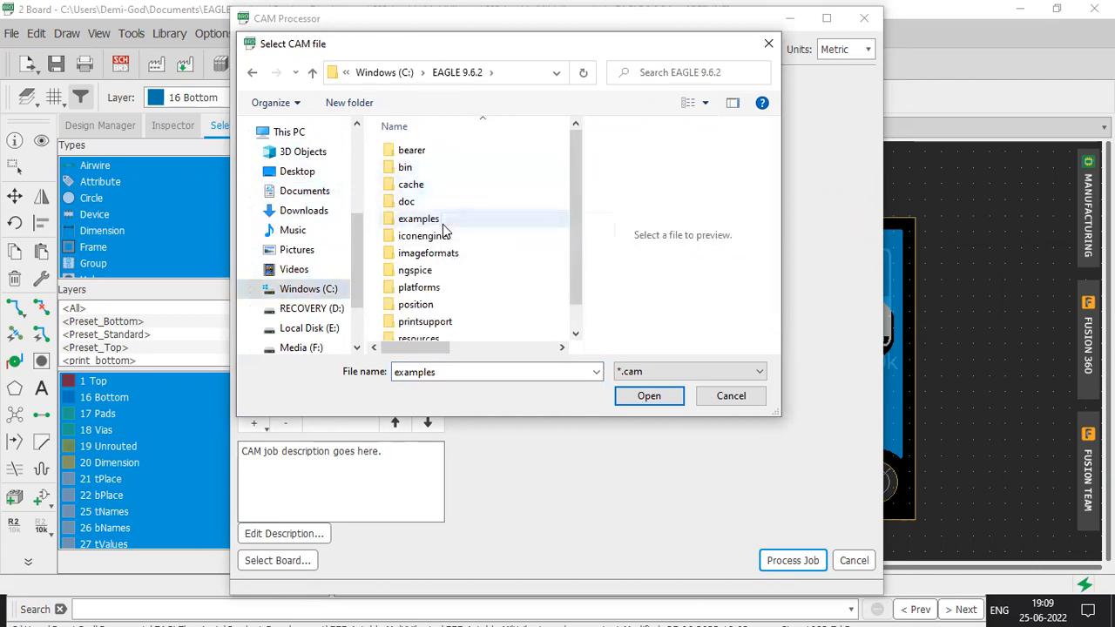
pyautogui.scroll(-1, 440, 231)
pyautogui.scroll(1, 445, 272)
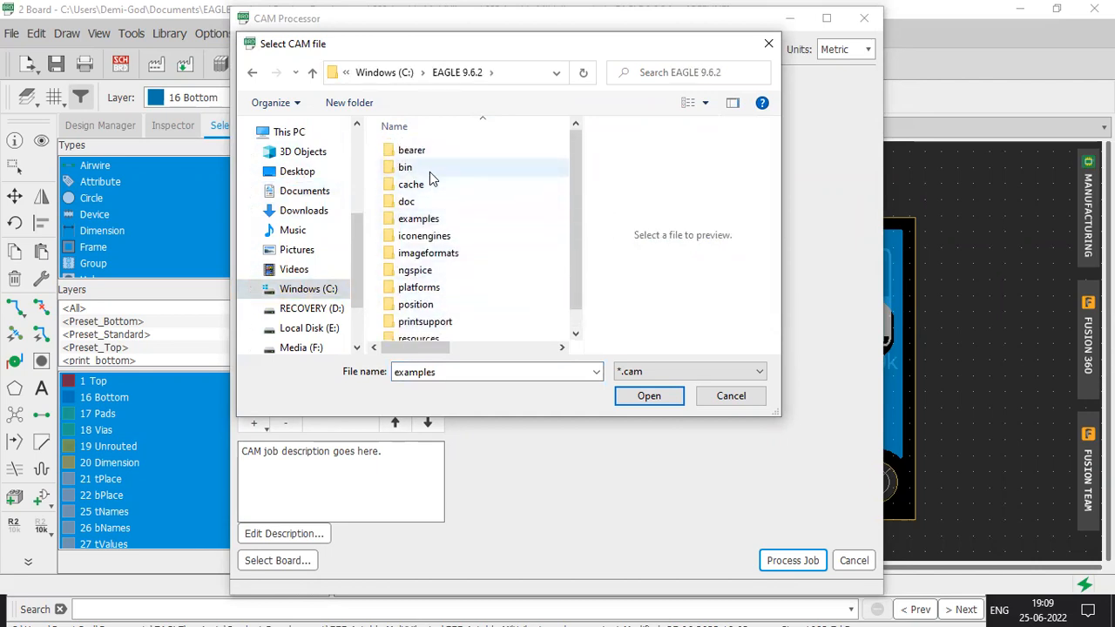
pyautogui.doubleClick(429, 168)
pyautogui.doubleClick(430, 155)
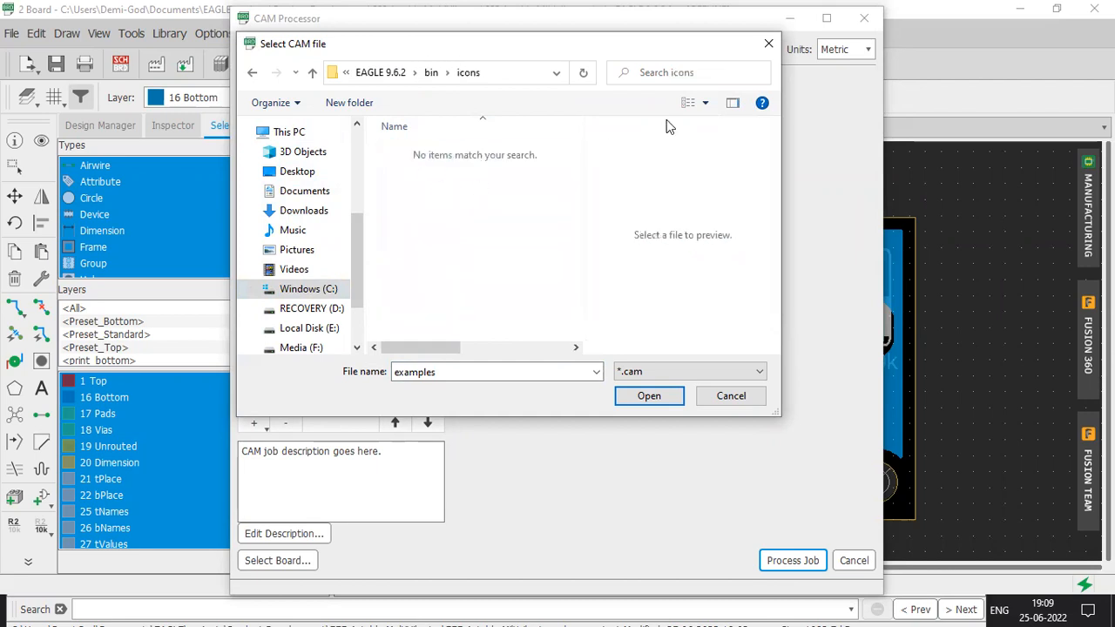
pyautogui.click(763, 48)
# Restart the CAM Processor and load the 2-layer Default template
pyautogui.click(413, 49)
pyautogui.moveTo(447, 103)
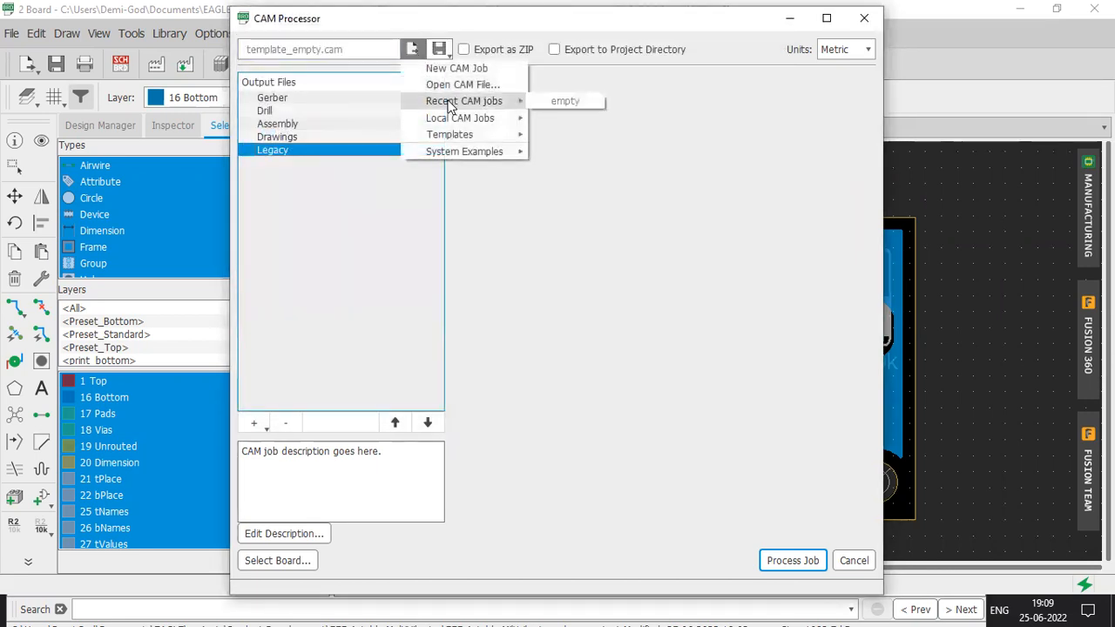
pyautogui.moveTo(496, 136)
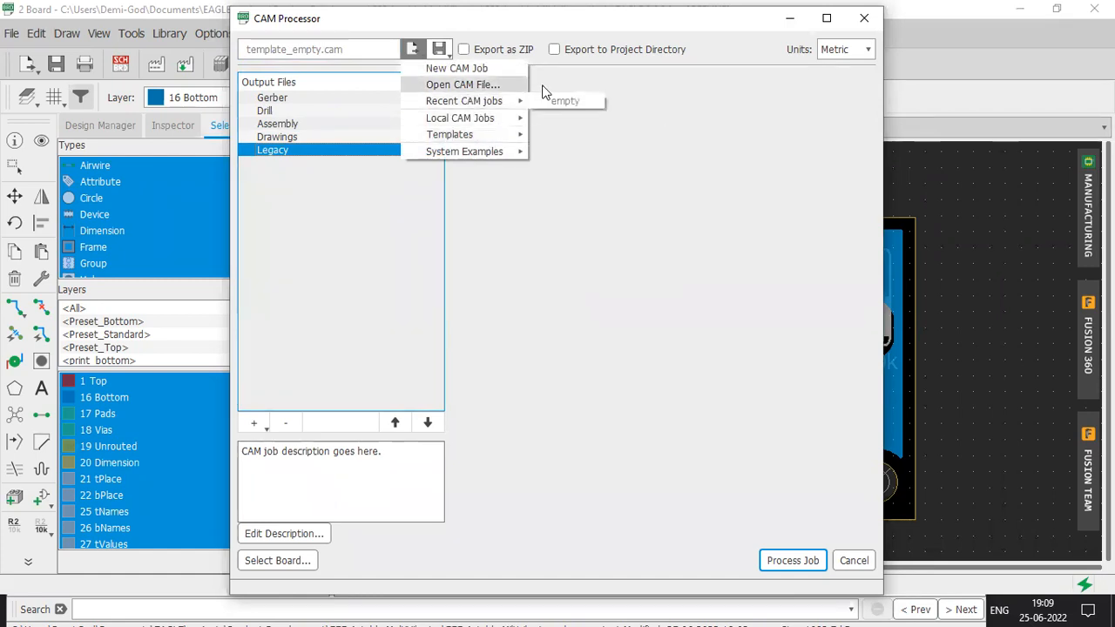
pyautogui.click(855, 33)
pyautogui.click(854, 30)
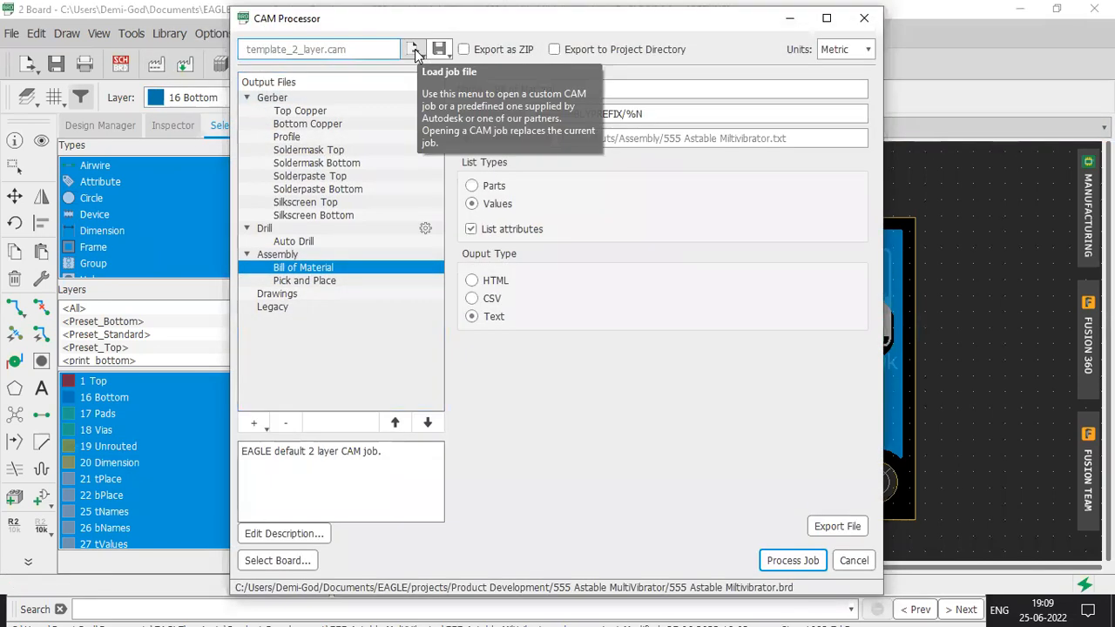
pyautogui.click(414, 49)
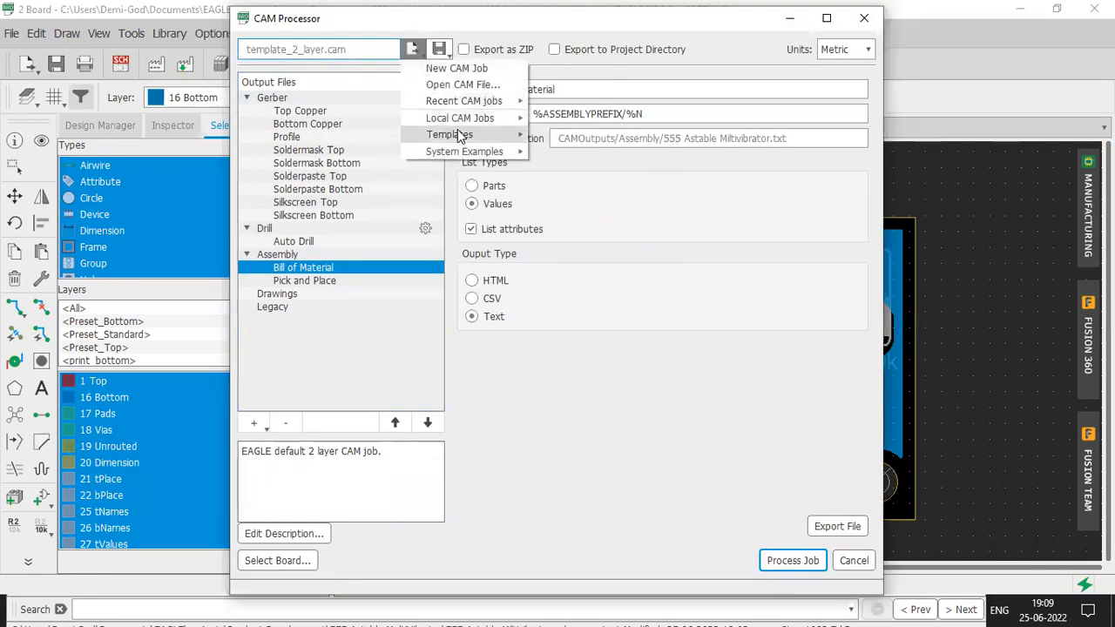
pyautogui.moveTo(435, 135)
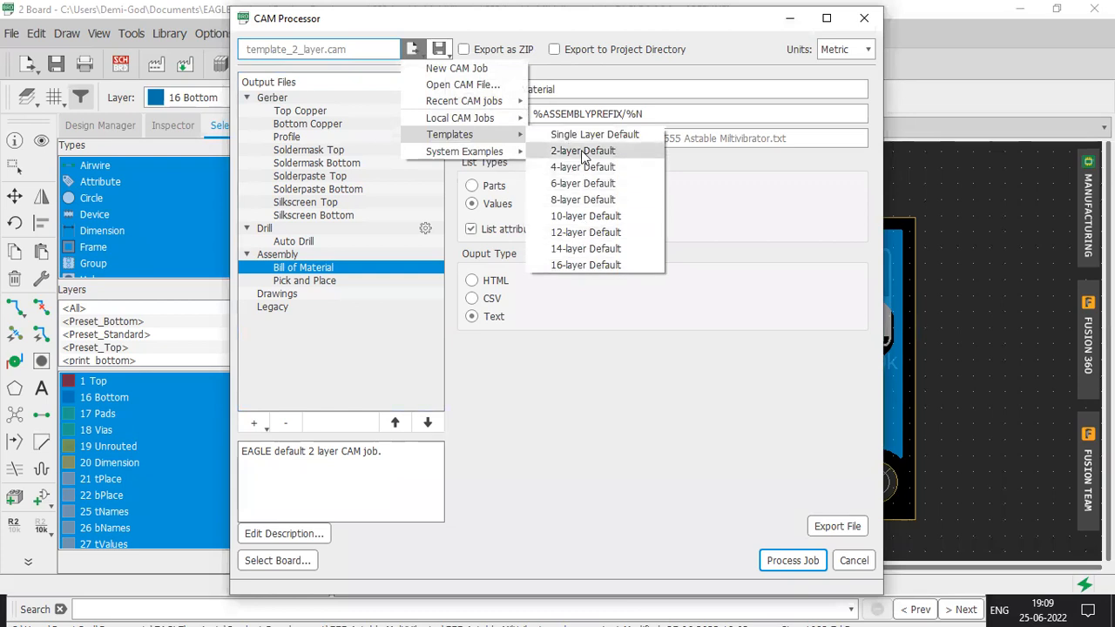
pyautogui.click(583, 152)
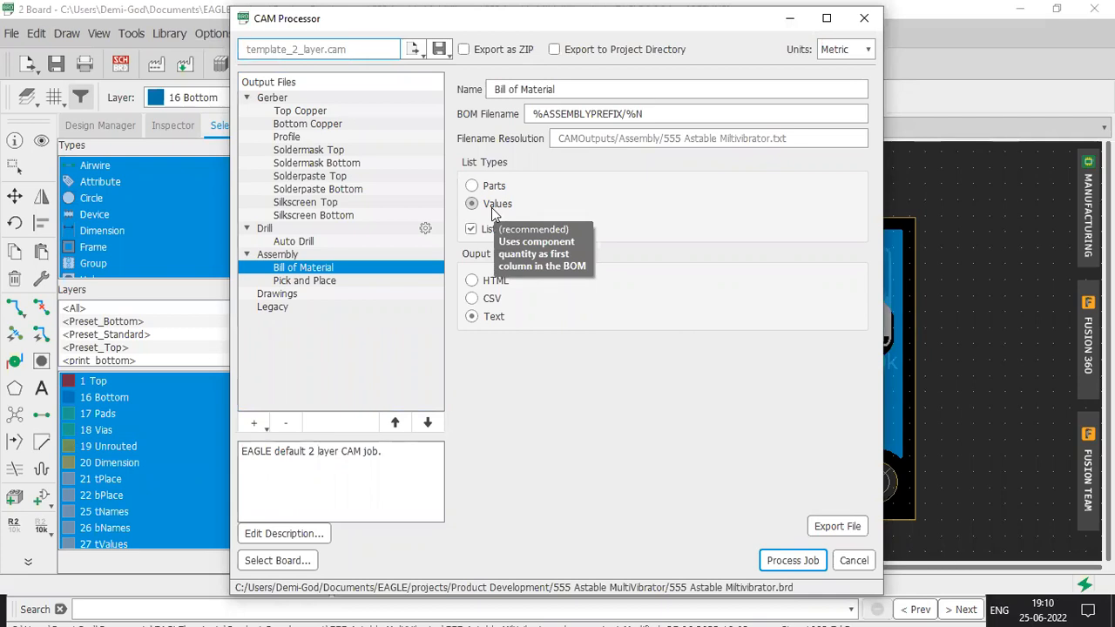
# Delete the Top Copper output from the Gerber files of the 2-layer job
pyautogui.click(334, 115)
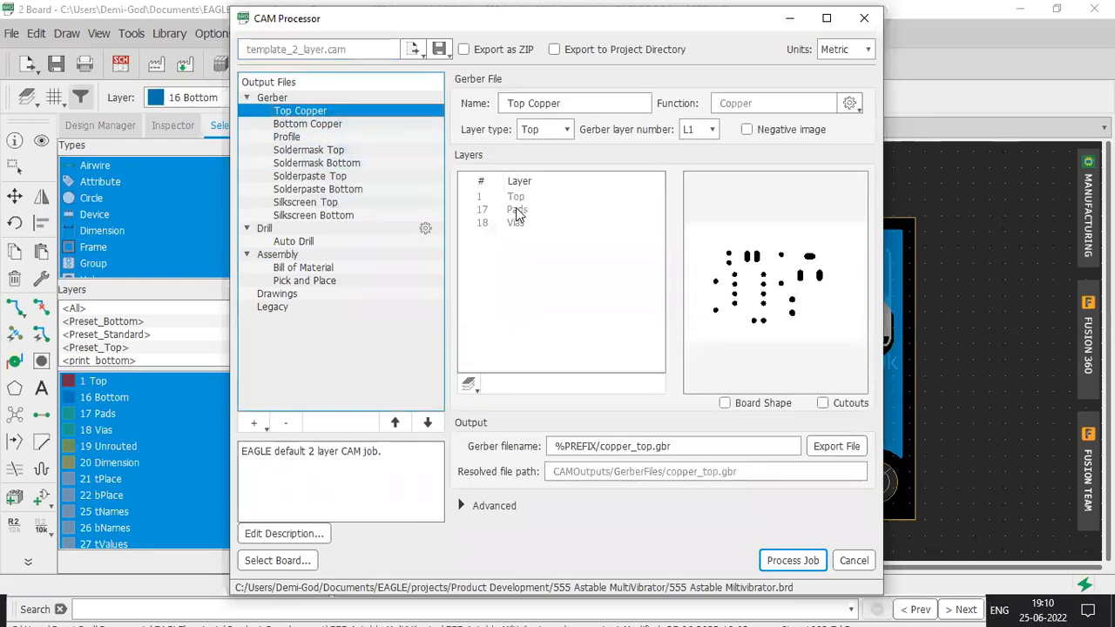
pyautogui.rightClick(330, 116)
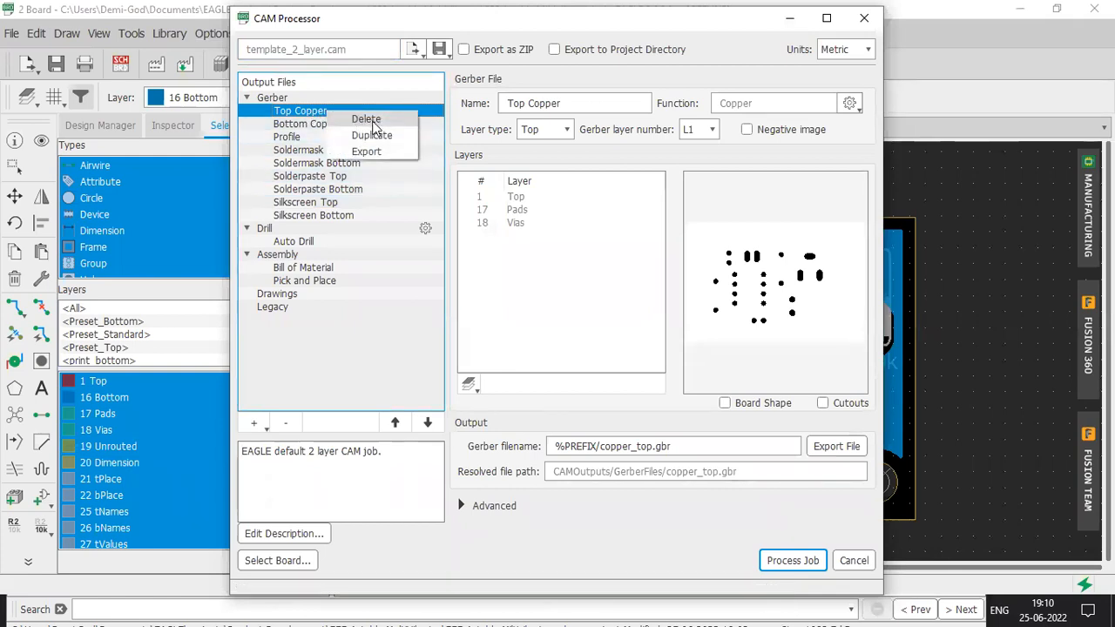
pyautogui.click(371, 120)
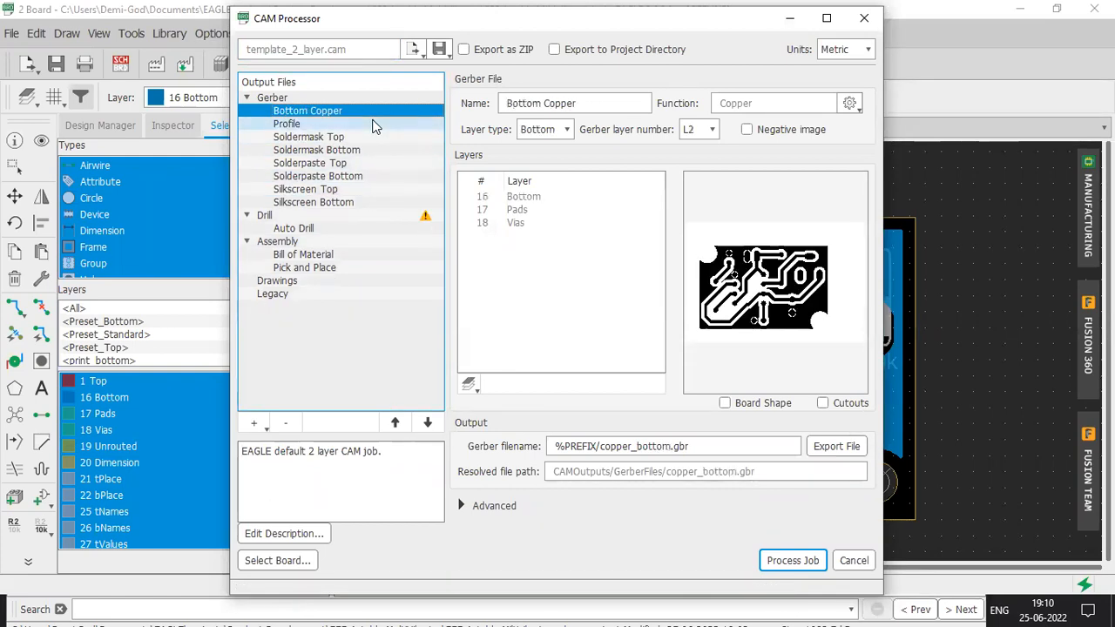
# Delete the Soldermask Top and Solderpaste Top outputs from the job's Gerber files
pyautogui.click(327, 139)
pyautogui.rightClick(347, 141)
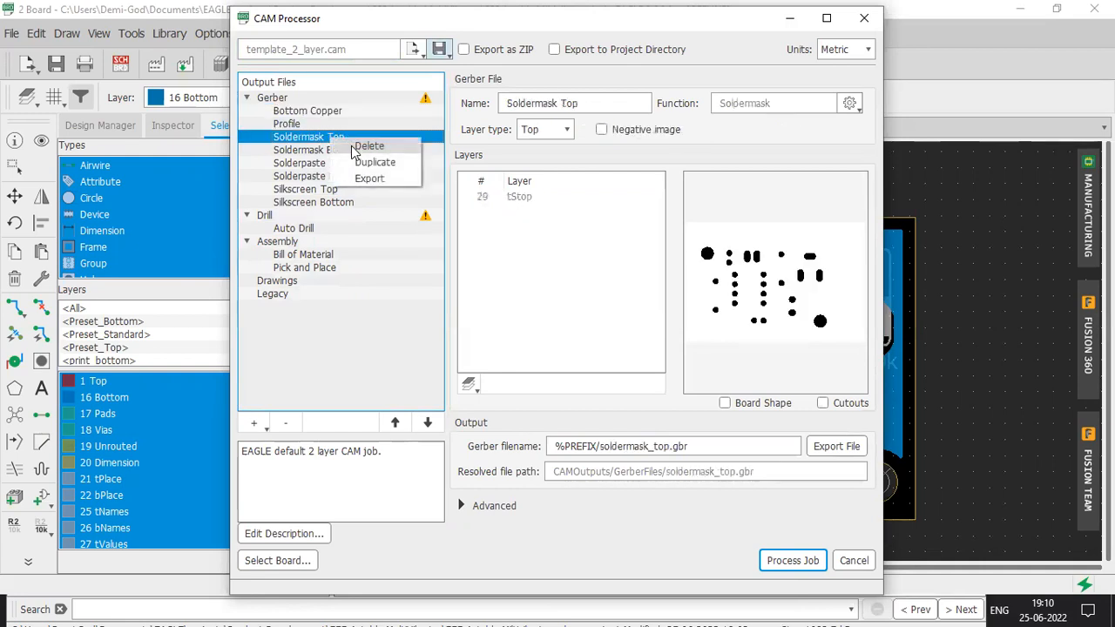
pyautogui.click(357, 147)
pyautogui.click(356, 150)
pyautogui.rightClick(366, 152)
pyautogui.click(384, 157)
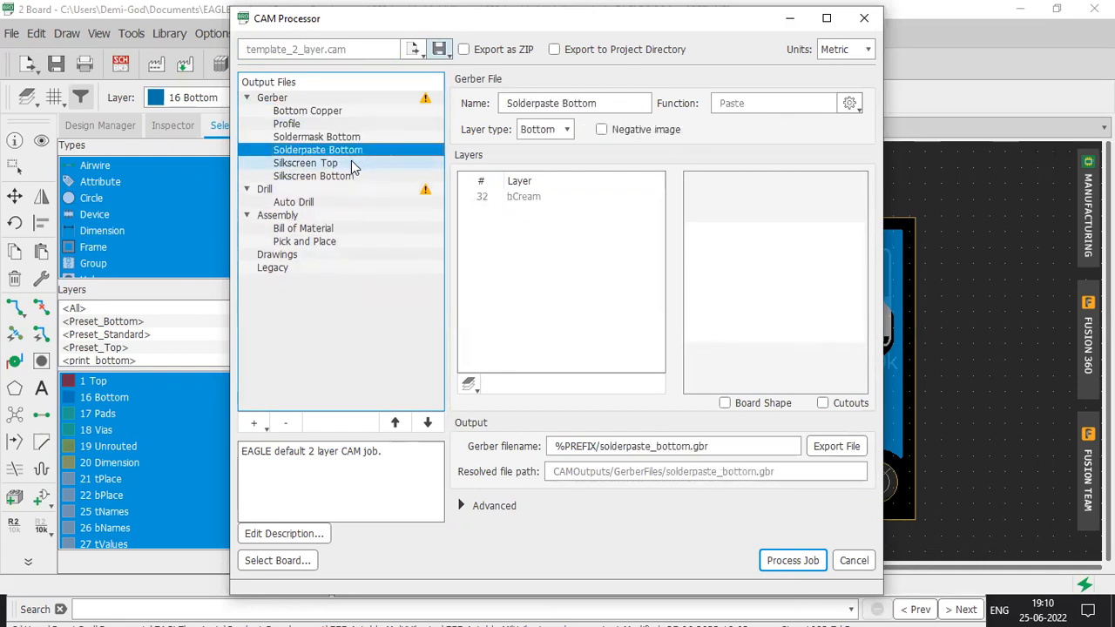
# Delete the Silkscreen Bottom output from the job's Gerber files
pyautogui.click(349, 164)
pyautogui.click(349, 177)
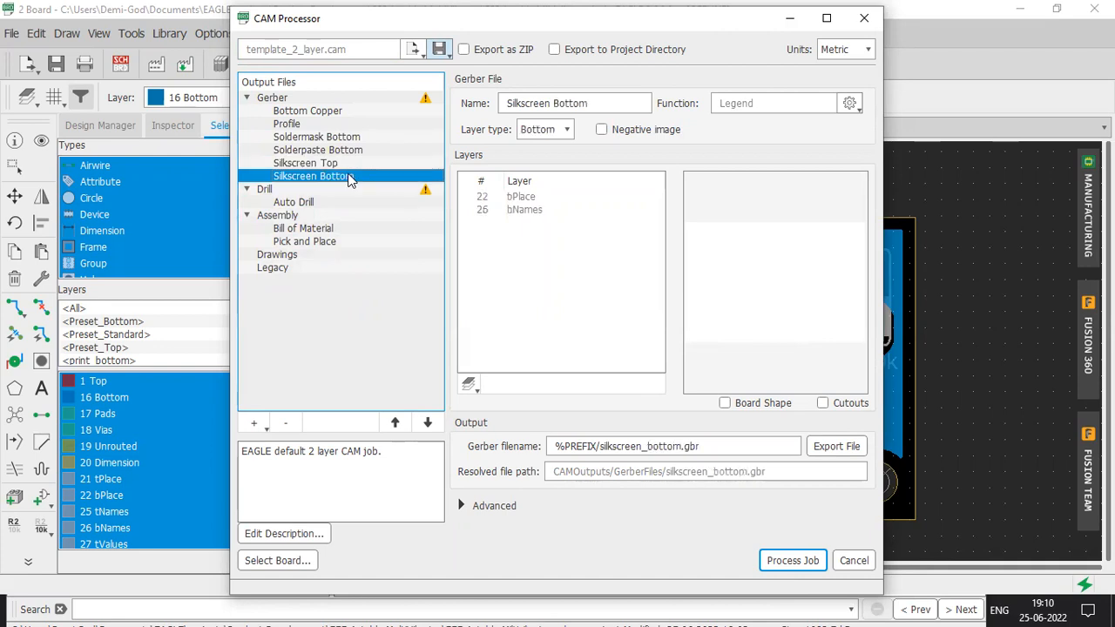
pyautogui.rightClick(350, 177)
pyautogui.click(387, 183)
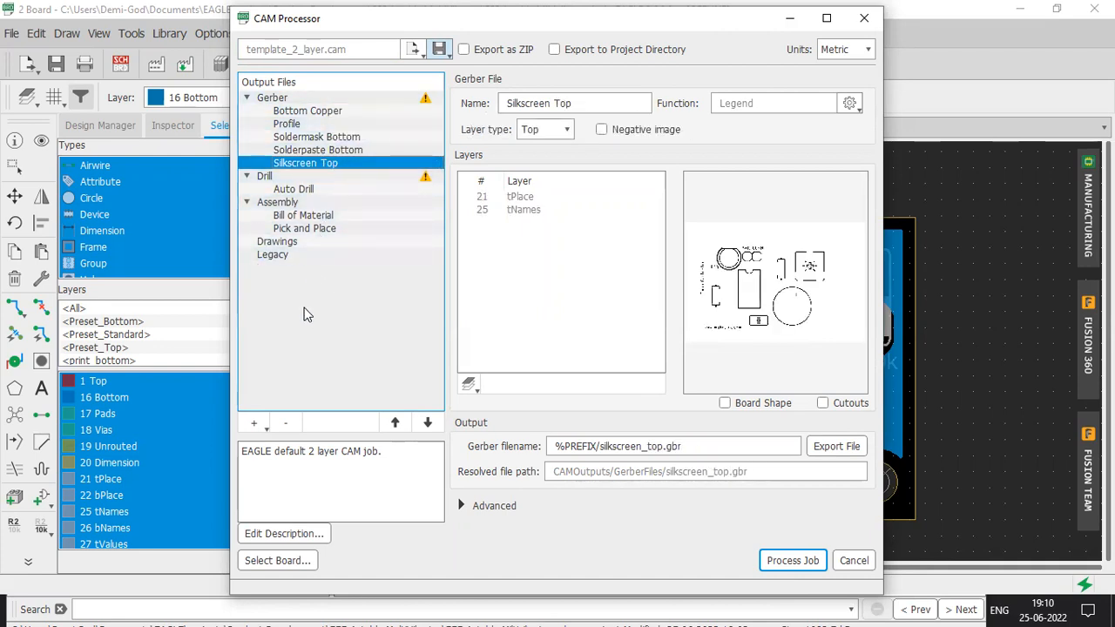
# Start saving the job under a new file name, cancel it, and close the CAM Processor discarding the job changes
pyautogui.click(440, 51)
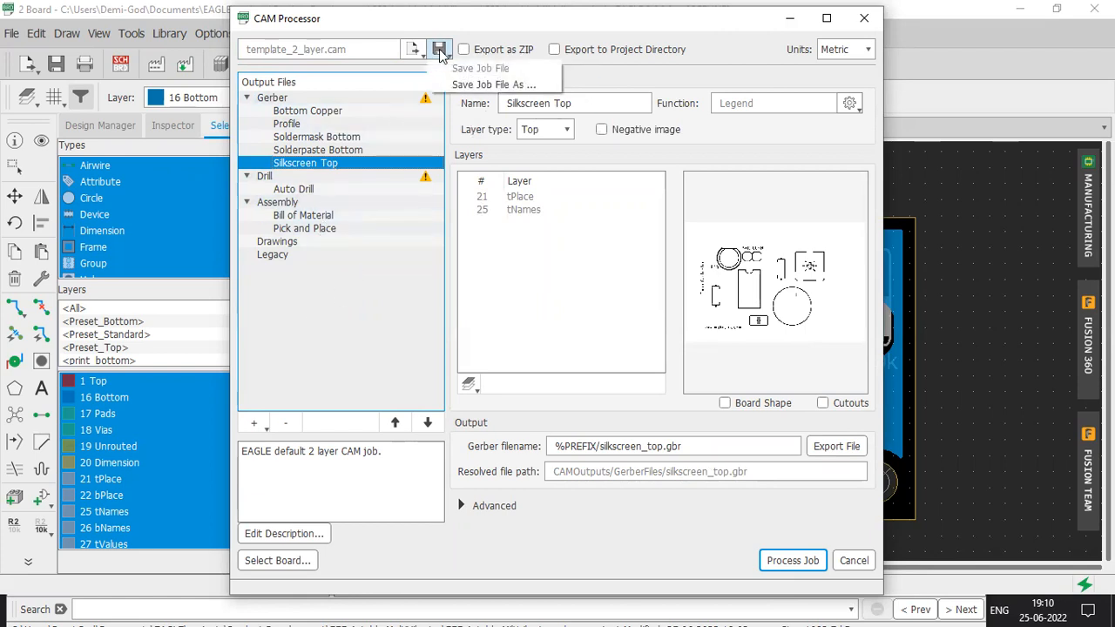
pyautogui.click(457, 85)
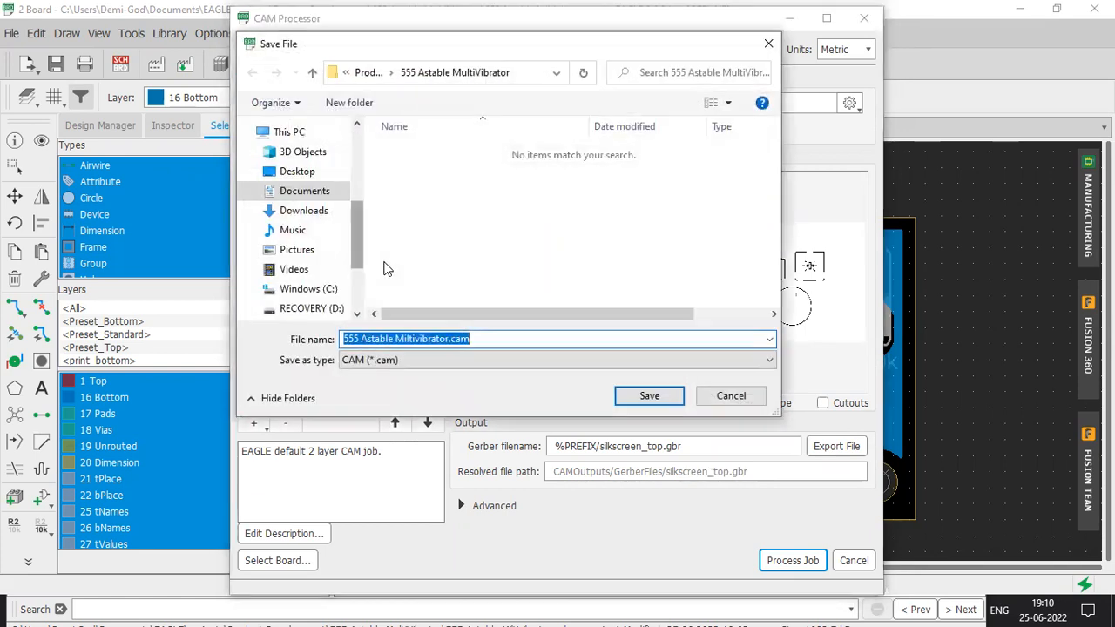
pyautogui.click(730, 396)
pyautogui.click(864, 18)
pyautogui.click(620, 338)
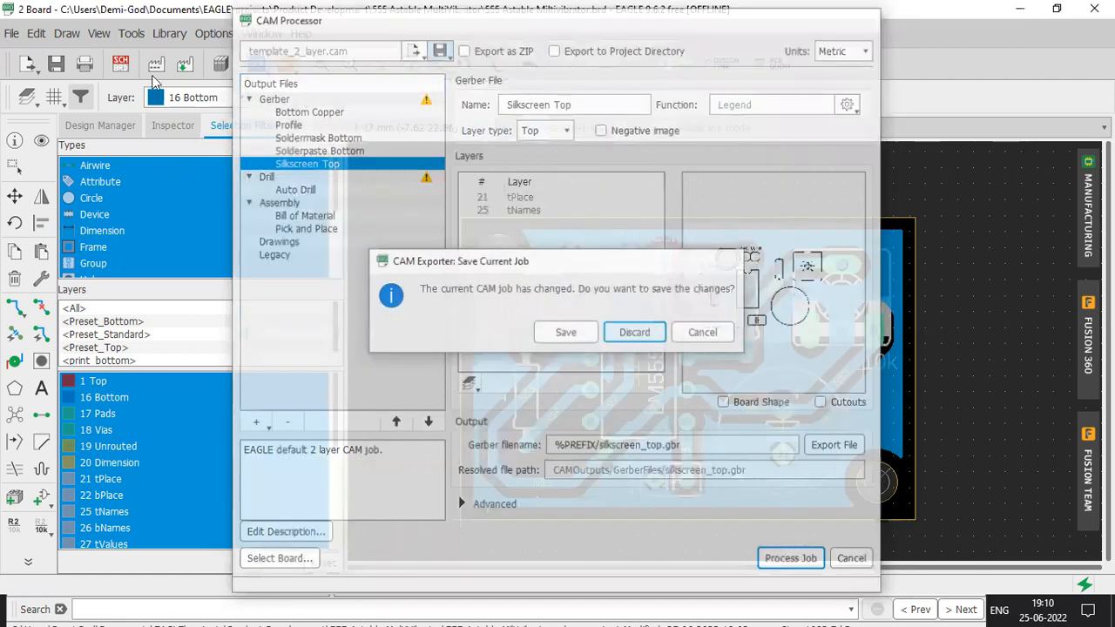
# Reopen the CAM Processor with the 2-layer template and delete the Top Copper output from its Gerber files
pyautogui.click(156, 65)
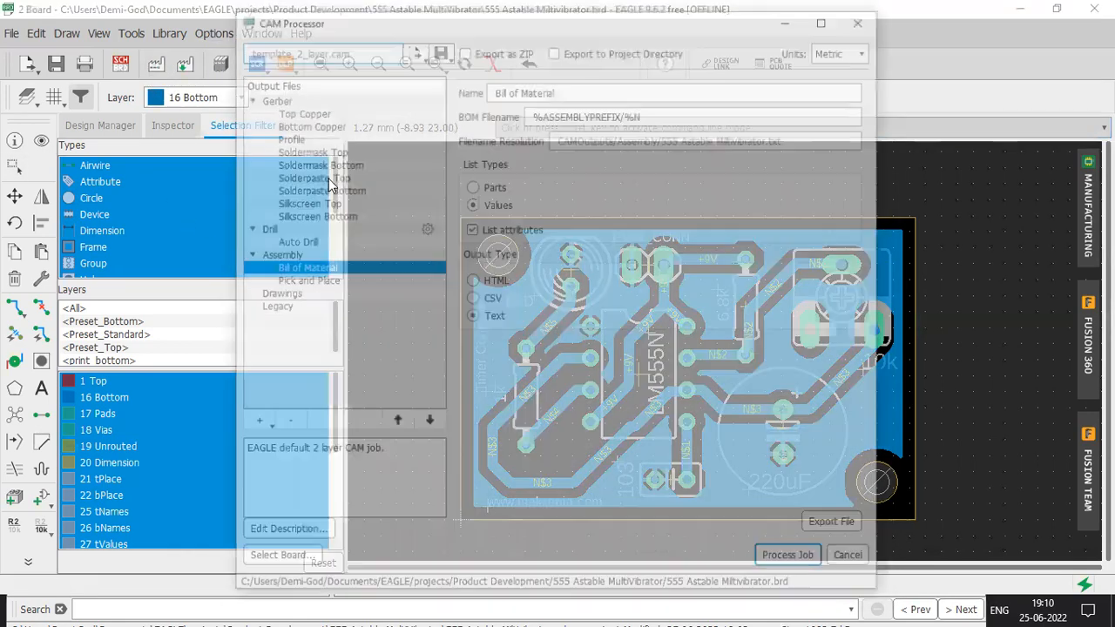
pyautogui.click(313, 111)
pyautogui.click(310, 150)
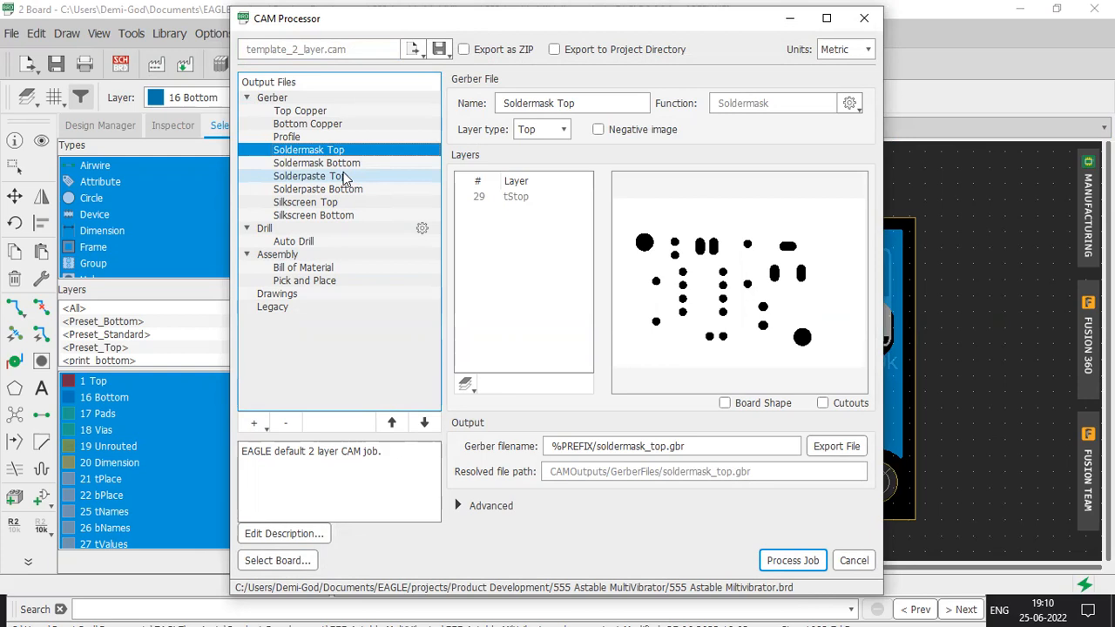
pyautogui.click(329, 115)
pyautogui.rightClick(333, 114)
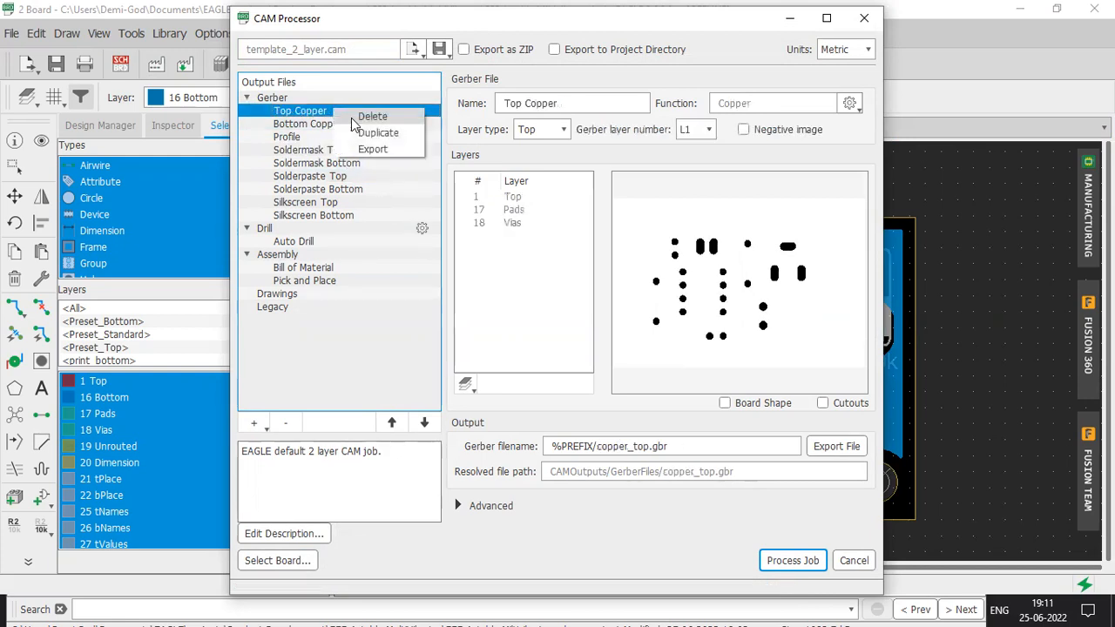
pyautogui.click(370, 120)
# Delete the Soldermask Top and Solderpaste Top outputs from the reloaded job's Gerber files
pyautogui.click(343, 137)
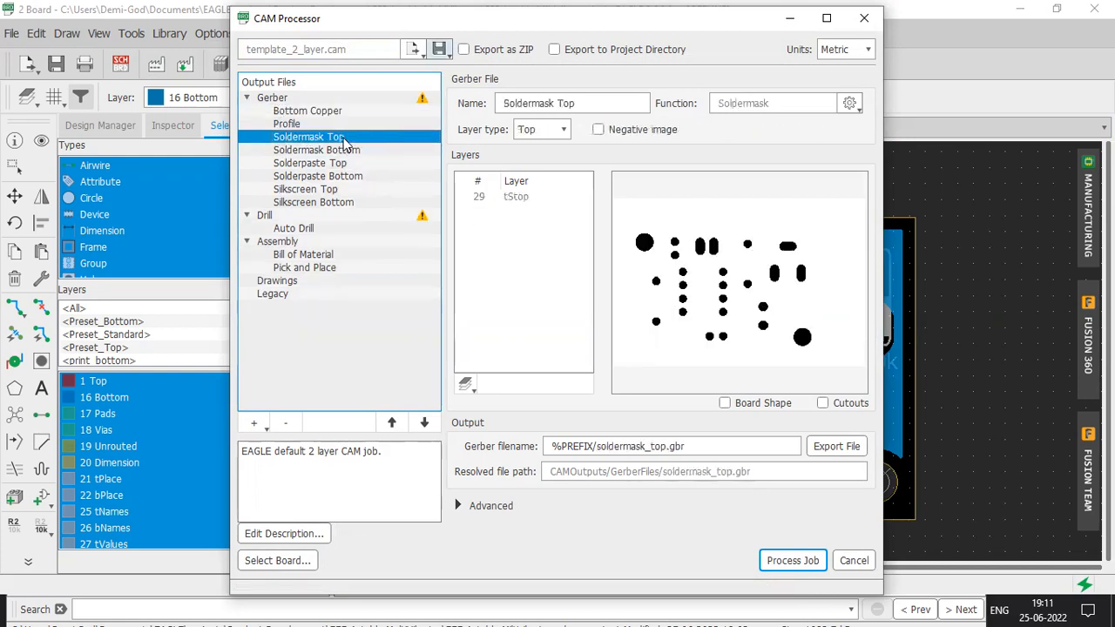
pyautogui.rightClick(355, 144)
pyautogui.click(377, 145)
pyautogui.click(351, 153)
pyautogui.rightClick(352, 153)
pyautogui.click(374, 160)
# Inspect the Silkscreen Top preview and delete the Silkscreen Bottom output from the Gerber files
pyautogui.click(351, 166)
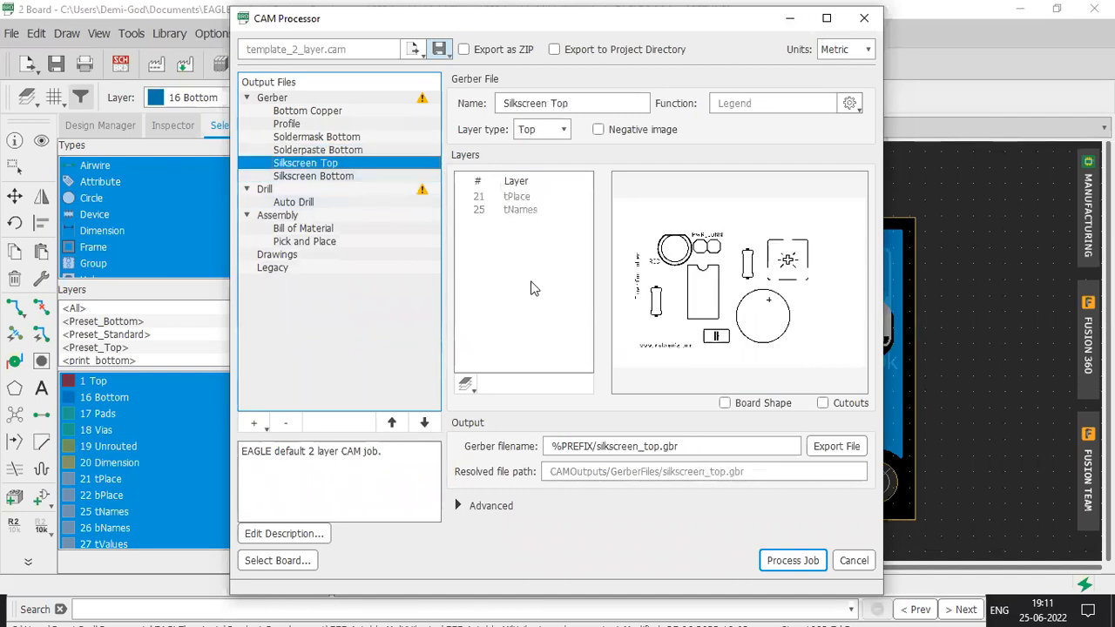
pyautogui.scroll(3, 660, 292)
pyautogui.scroll(-3, 662, 293)
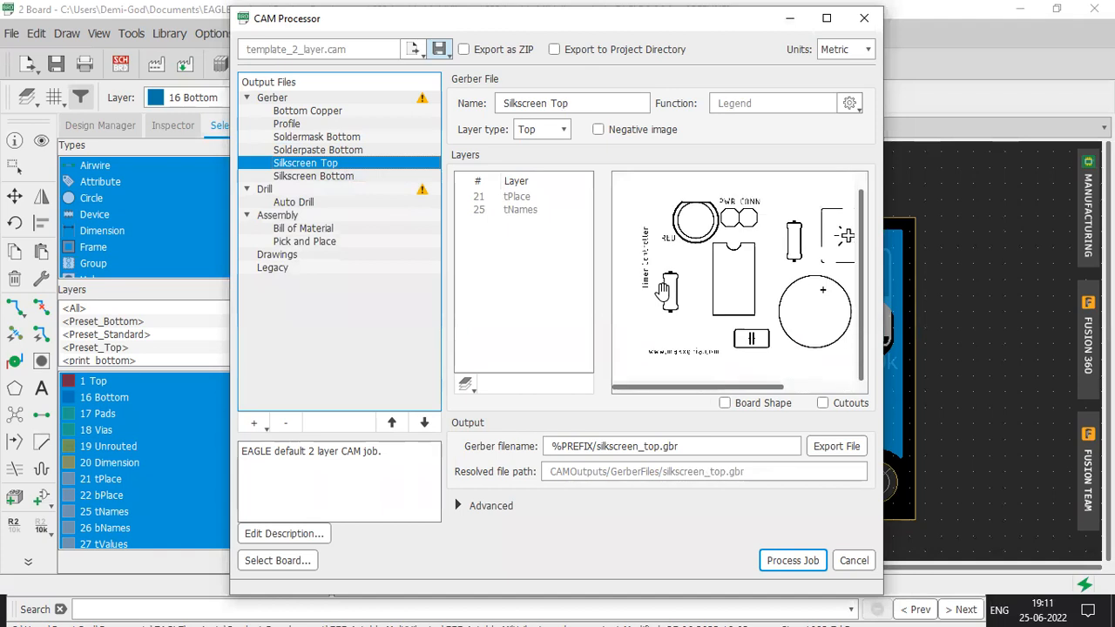
pyautogui.rightClick(361, 176)
pyautogui.click(398, 185)
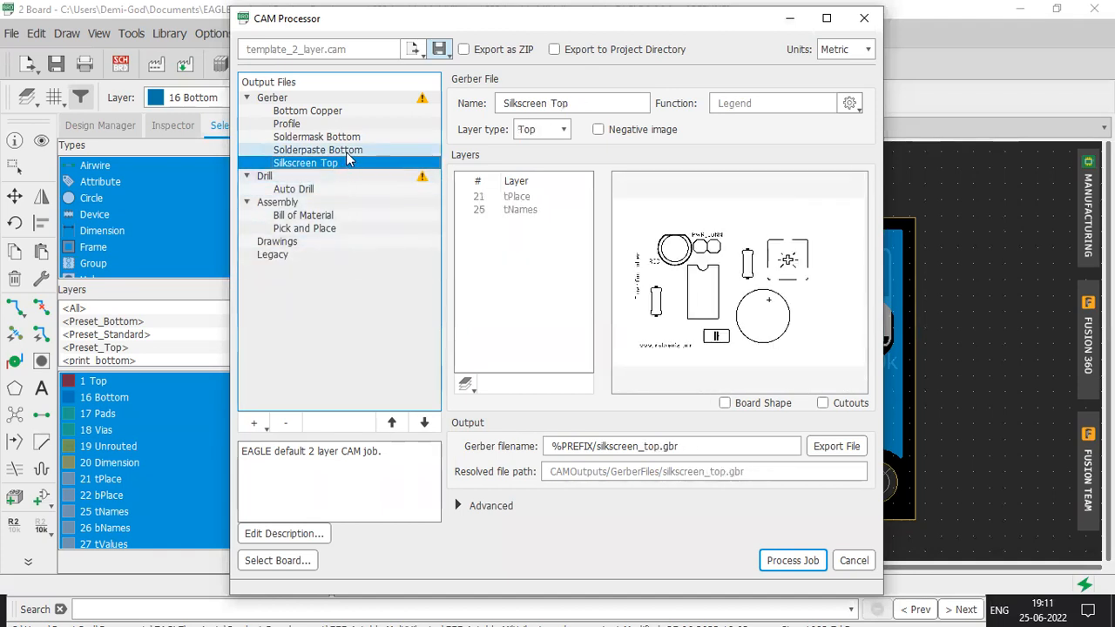
# Review the remaining Solderpaste Bottom, Soldermask Bottom, Auto Drill, Bill of Material and Pick and Place outputs
pyautogui.click(352, 150)
pyautogui.click(355, 141)
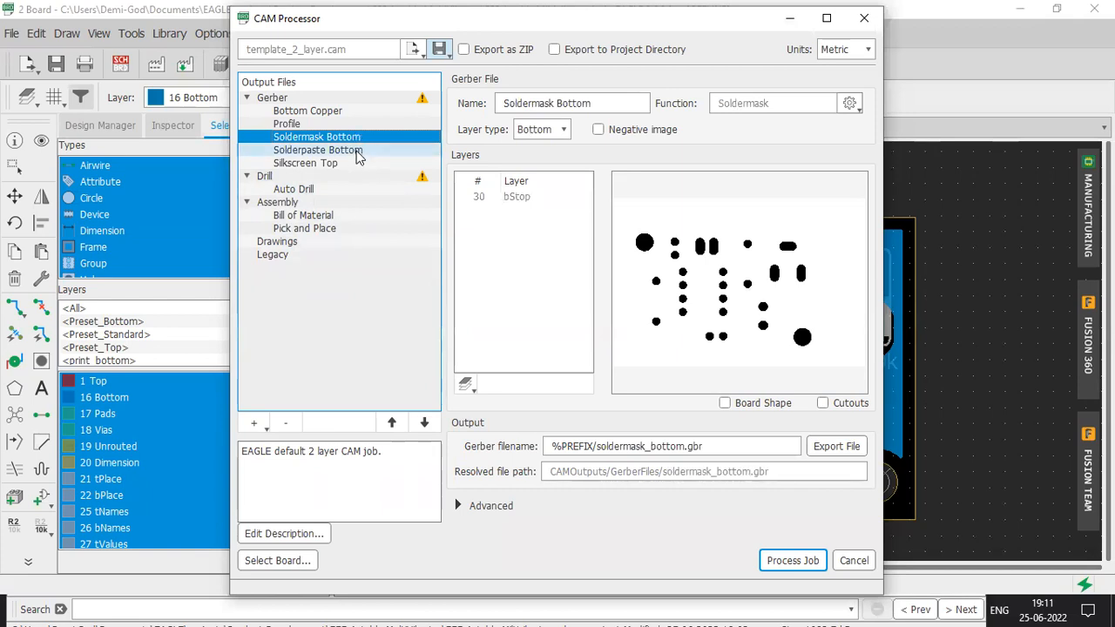
pyautogui.click(357, 152)
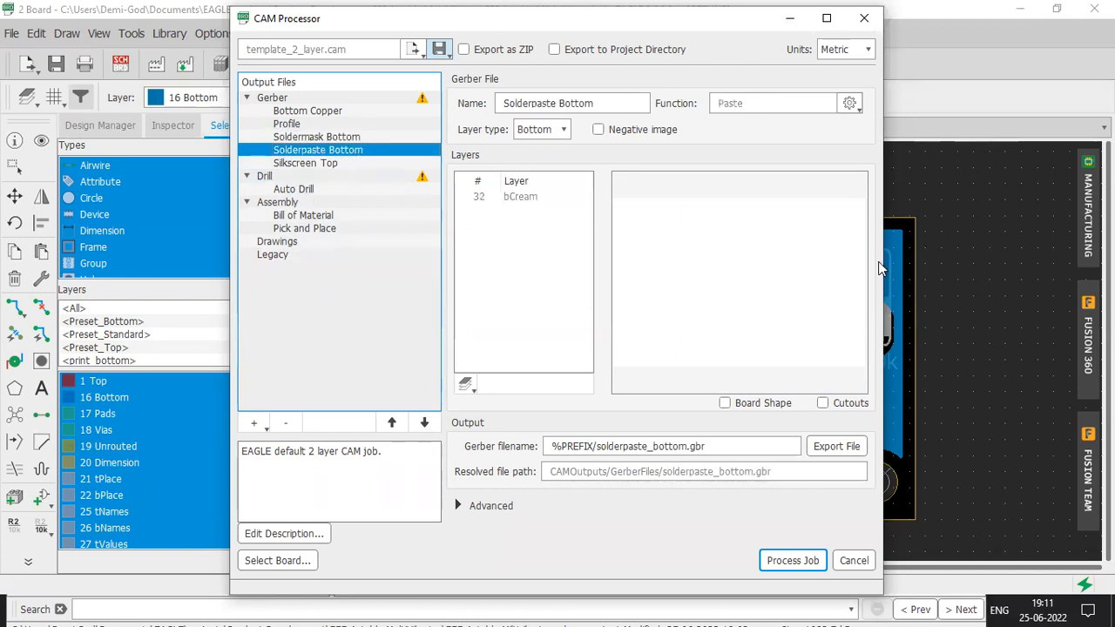
pyautogui.click(336, 190)
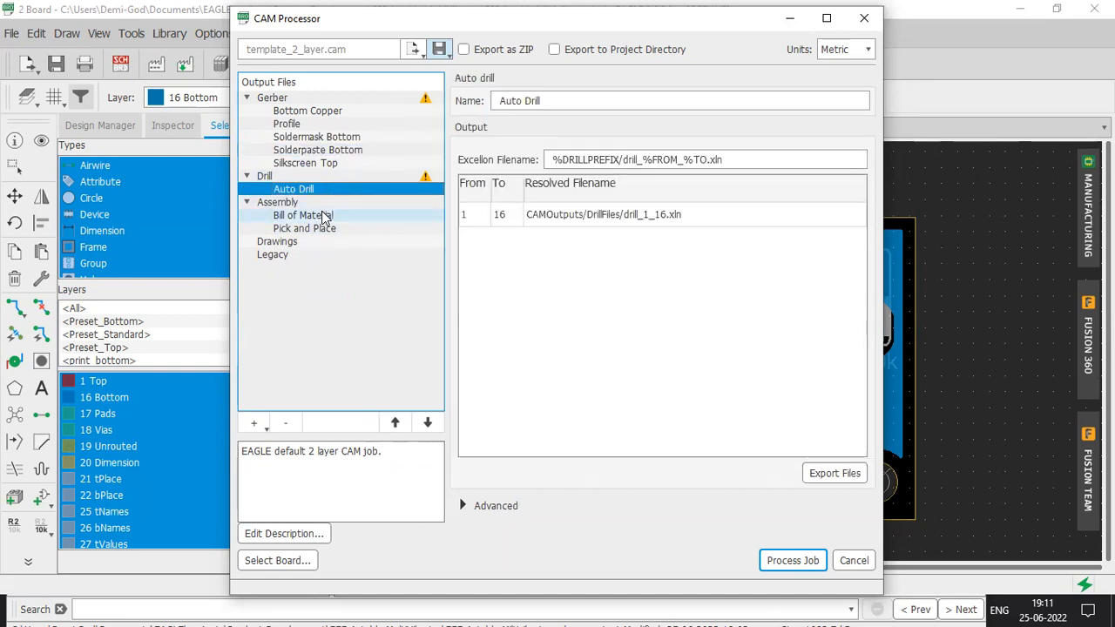
pyautogui.click(326, 218)
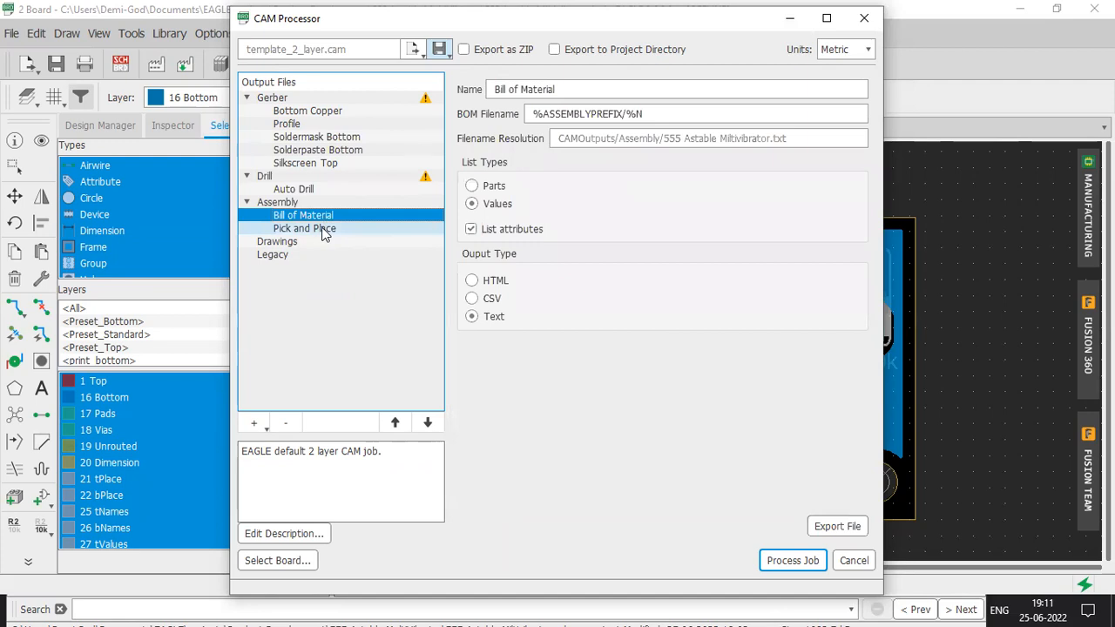
pyautogui.click(321, 231)
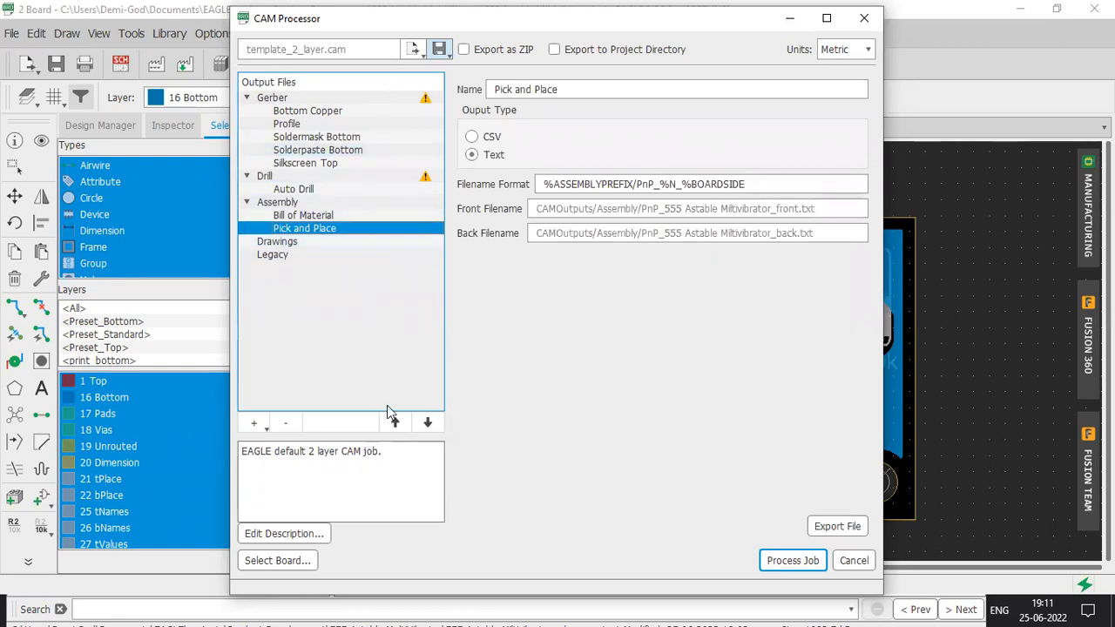
# Process the CAM job into a new folder named Gerber inside the 555 Astable MultiVibrator project folder
pyautogui.click(783, 564)
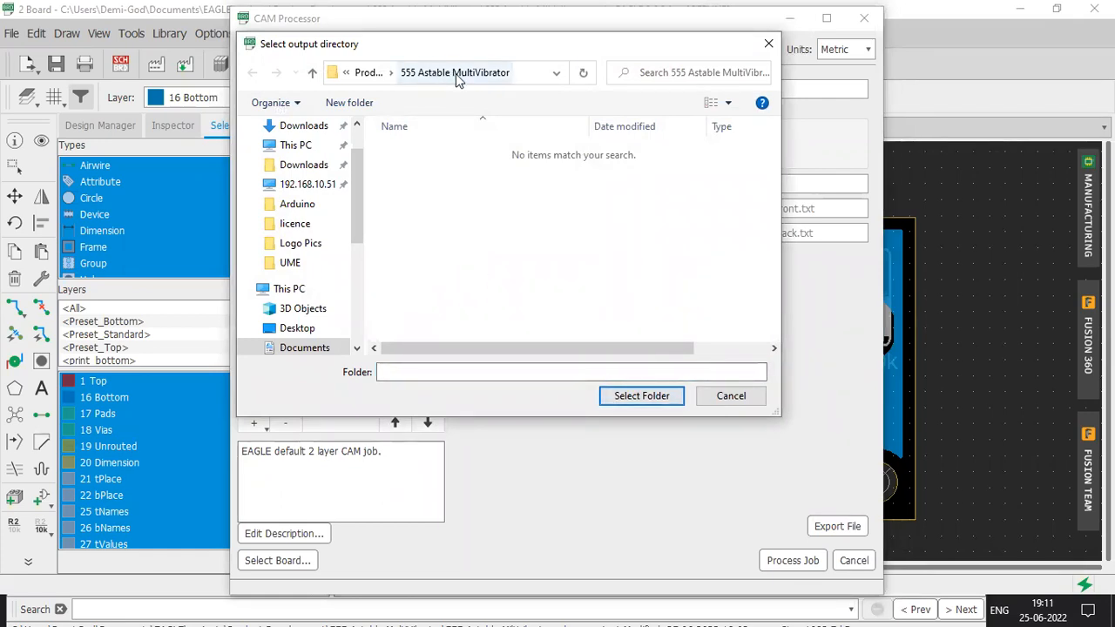
pyautogui.hotkey('ctrl', 'shift', 'n')
pyautogui.write('Gerber')
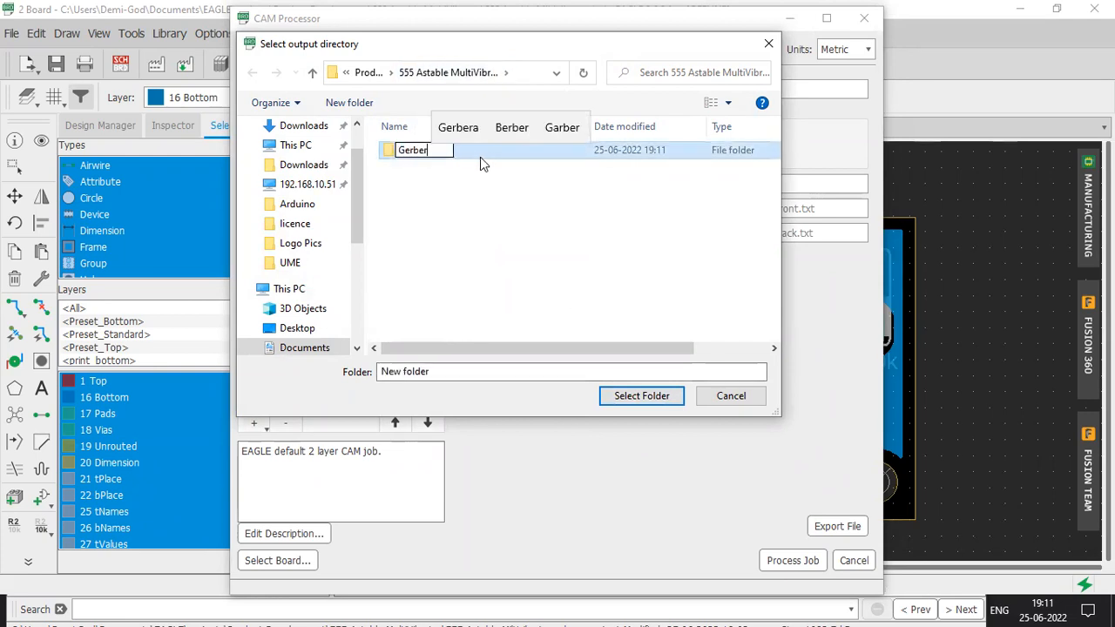
pyautogui.doubleClick(478, 153)
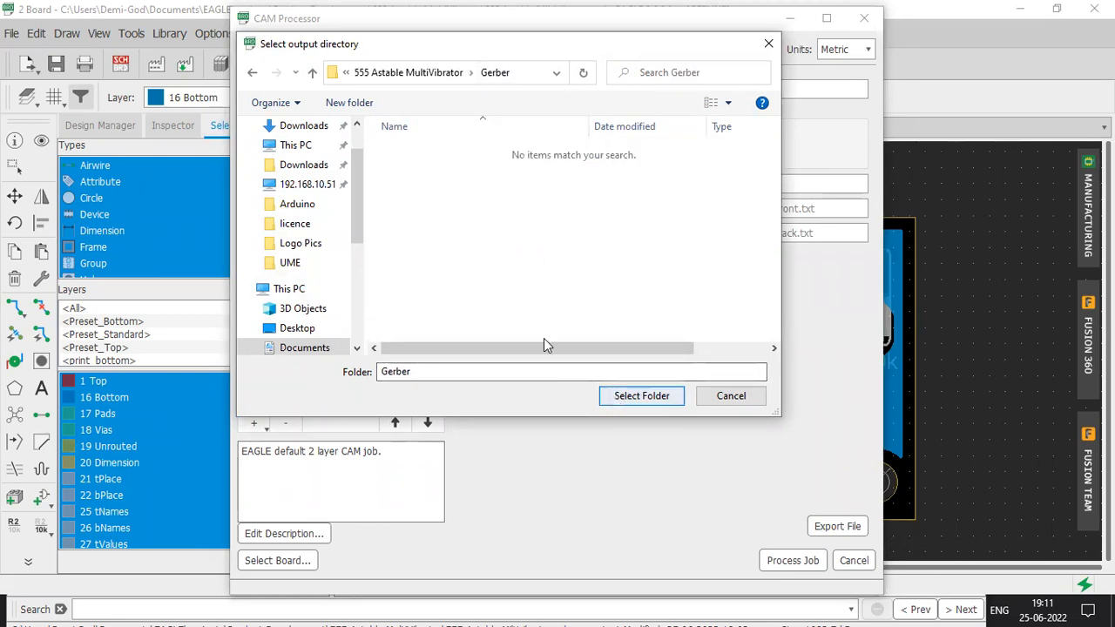
pyautogui.click(607, 397)
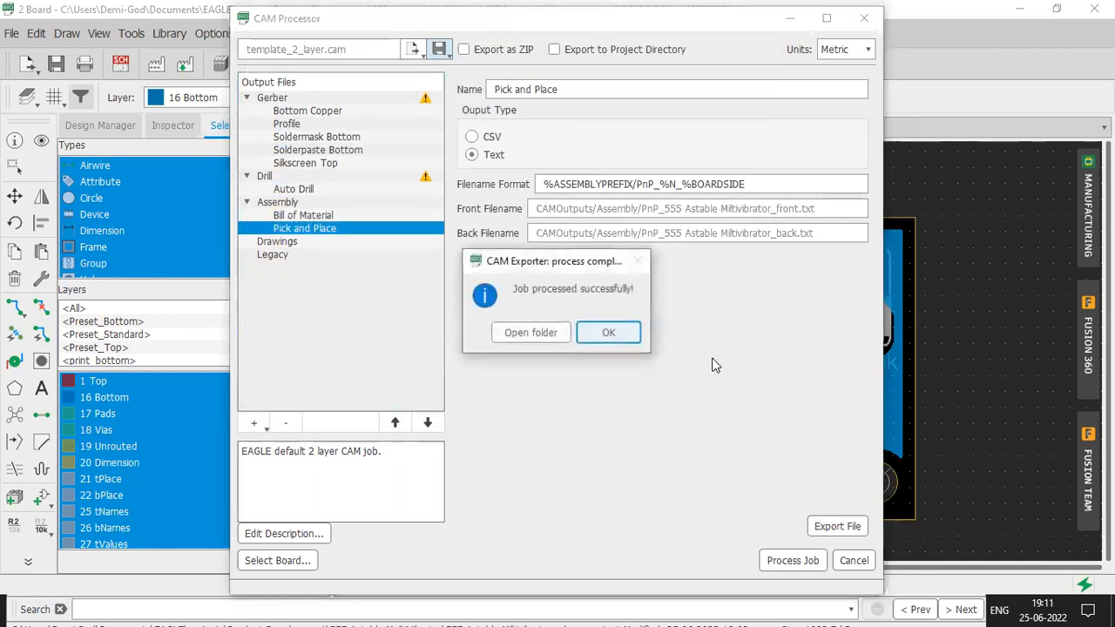
# Open the output folder and examine the generated files in the Assembly and DrillFiles subfolders of CAMOutputs
pyautogui.click(549, 334)
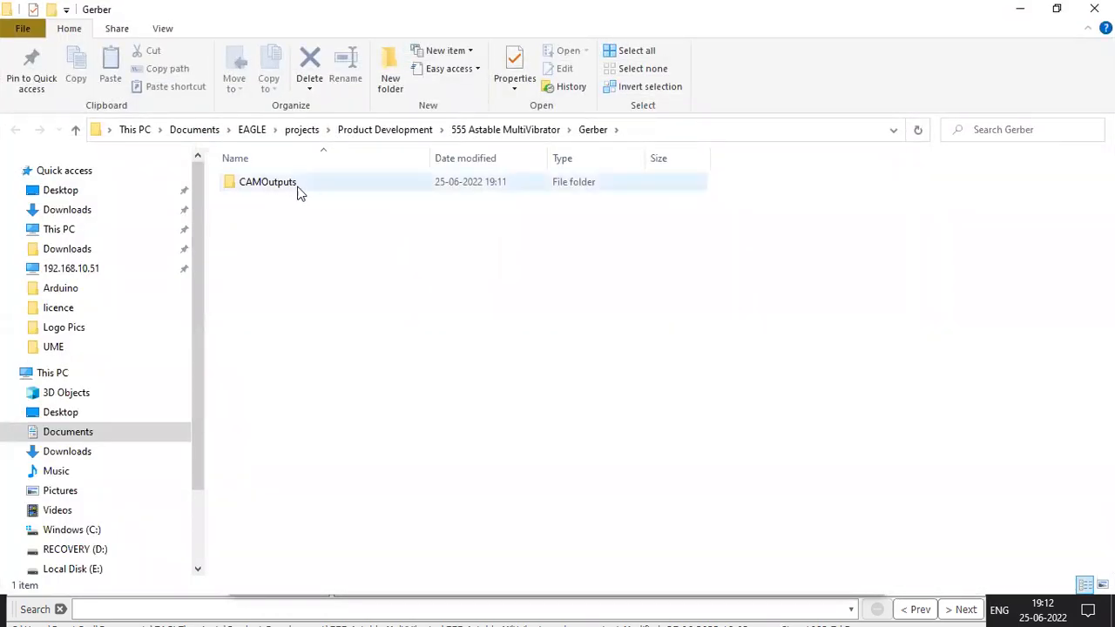
pyautogui.doubleClick(294, 188)
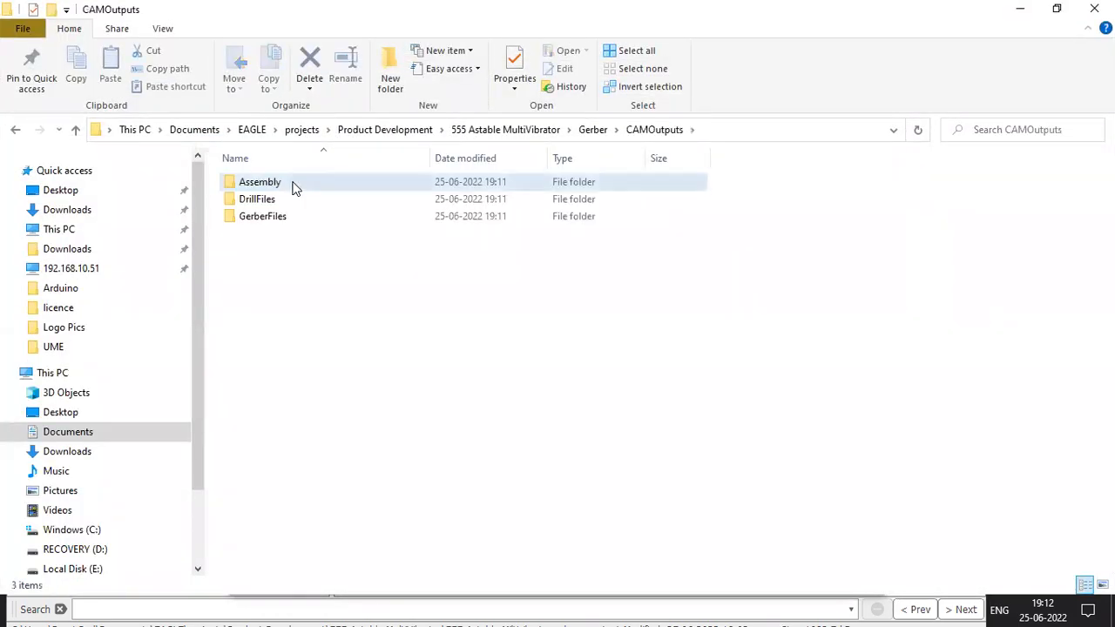
pyautogui.doubleClick(295, 185)
pyautogui.click(299, 184)
pyautogui.click(323, 214)
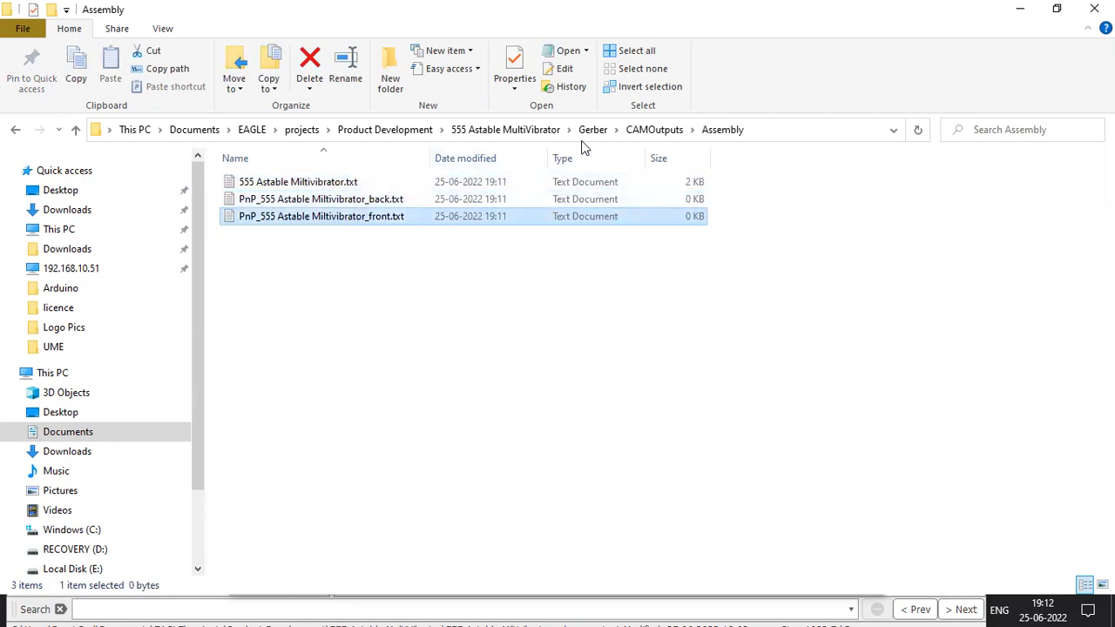
pyautogui.click(662, 129)
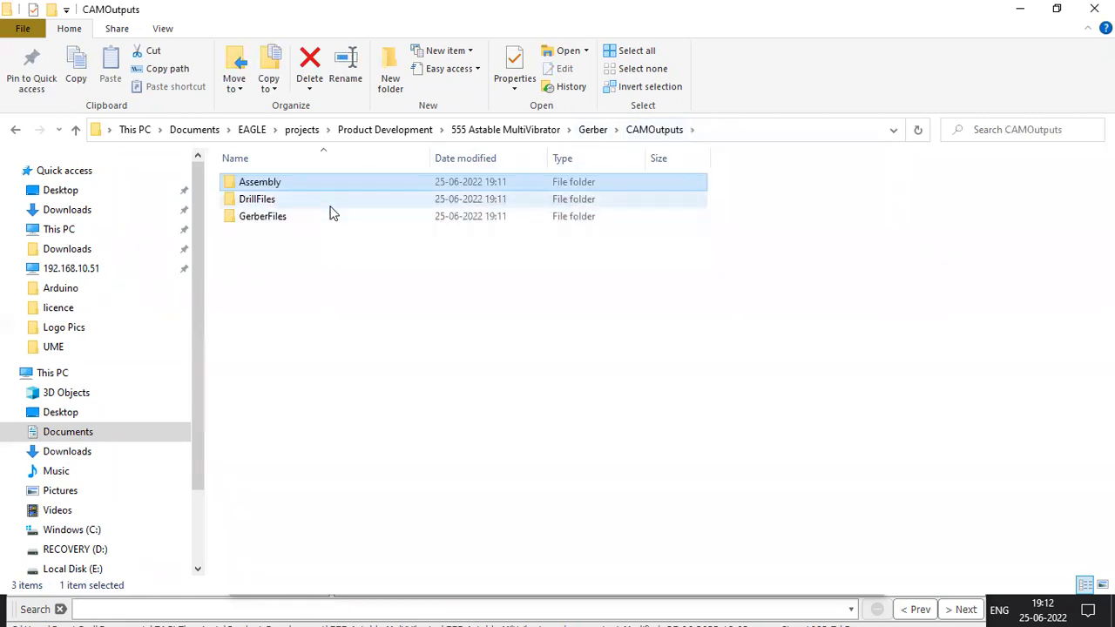
pyautogui.doubleClick(331, 199)
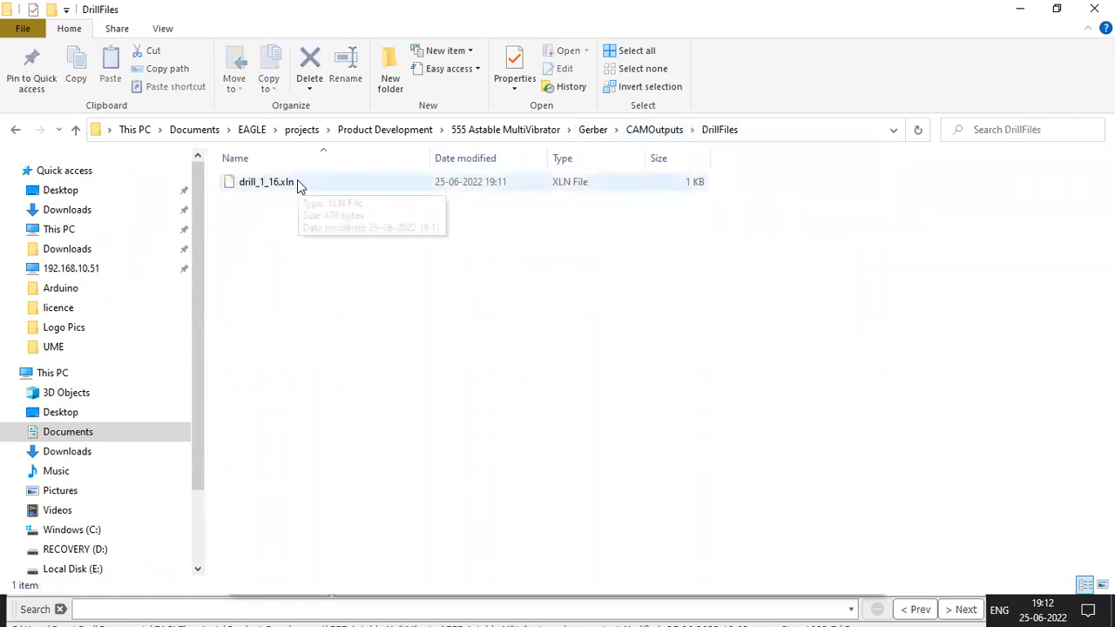
pyautogui.click(297, 184)
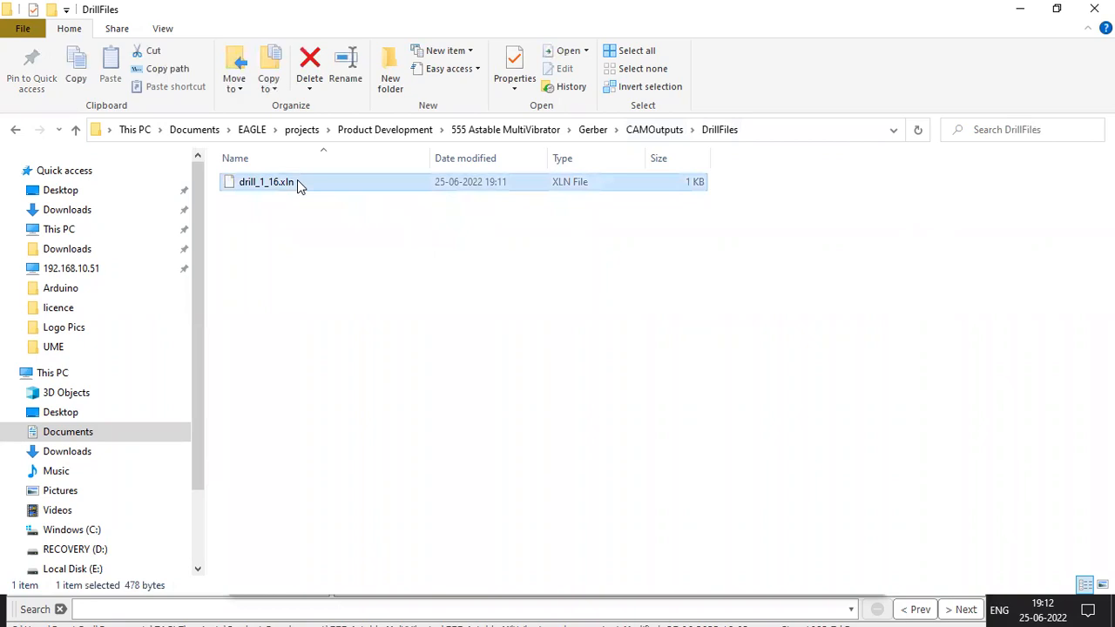
# Examine each generated file in the GerberFiles subfolder of CAMOutputs
pyautogui.click(655, 129)
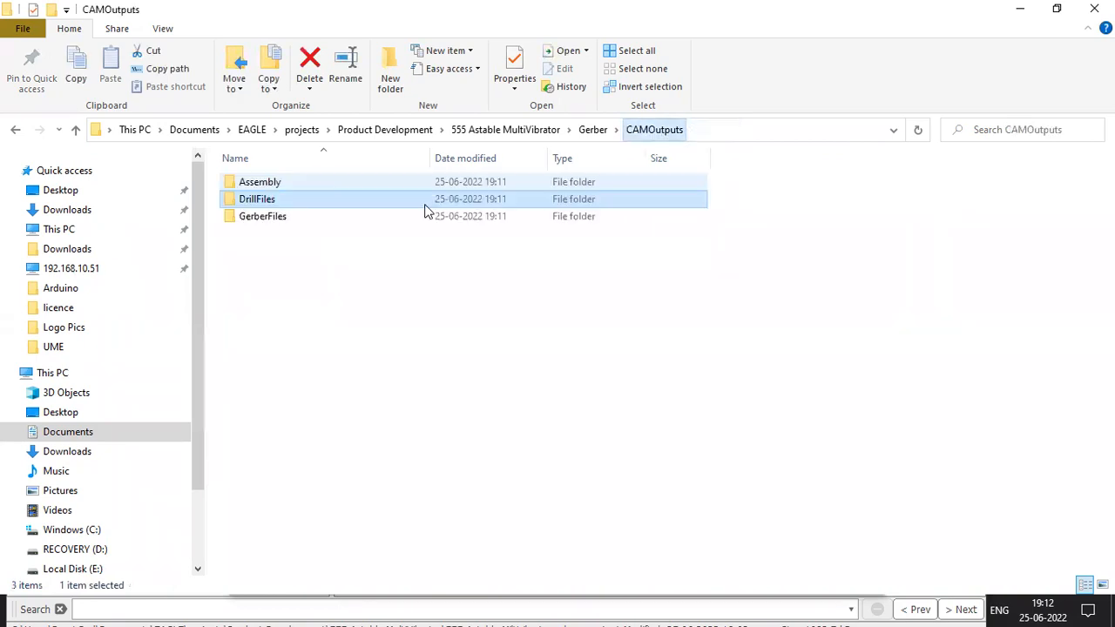
pyautogui.doubleClick(329, 218)
pyautogui.click(314, 187)
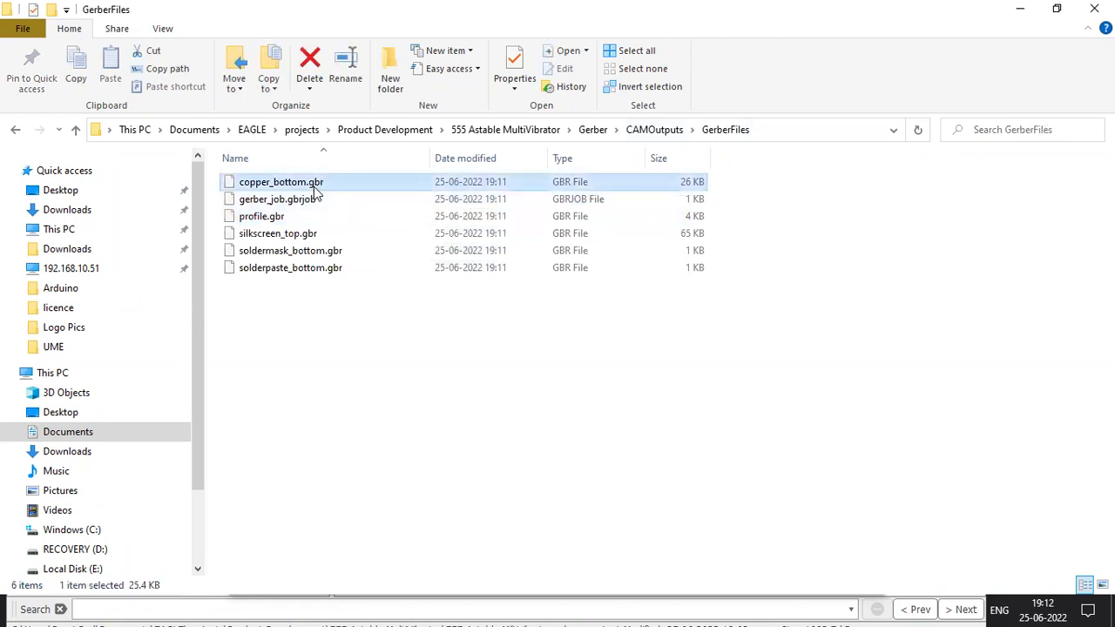
pyautogui.click(314, 201)
pyautogui.click(315, 217)
pyautogui.click(320, 235)
pyautogui.click(320, 253)
pyautogui.click(320, 270)
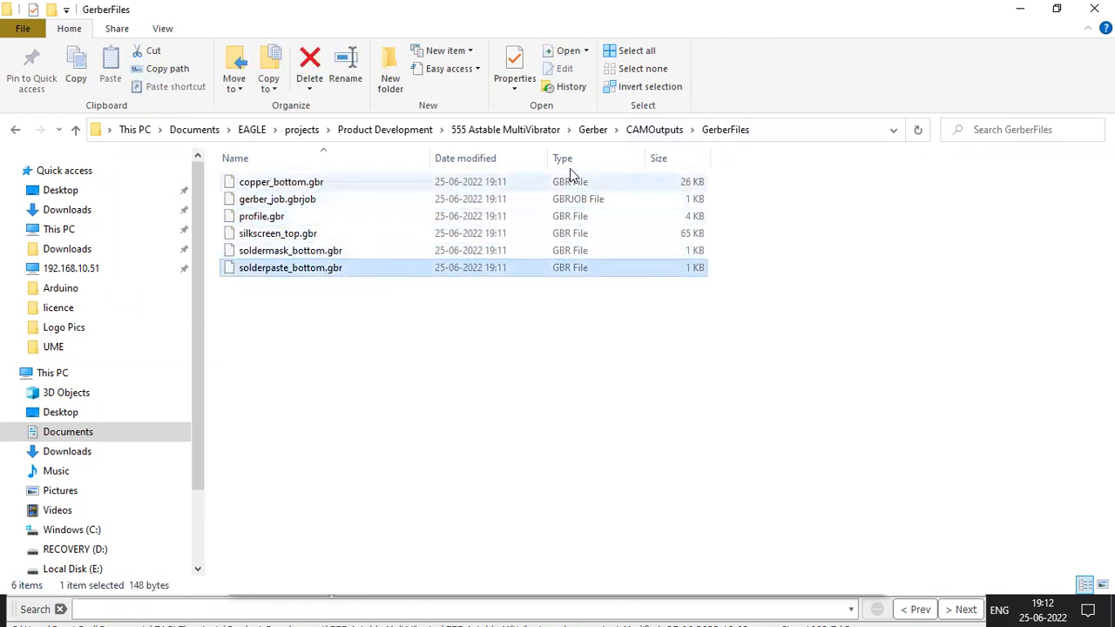
# Return to the Gerber folder and compress the CAMOutputs folder into the archive CAMOutputs.rar
pyautogui.click(654, 129)
pyautogui.click(592, 129)
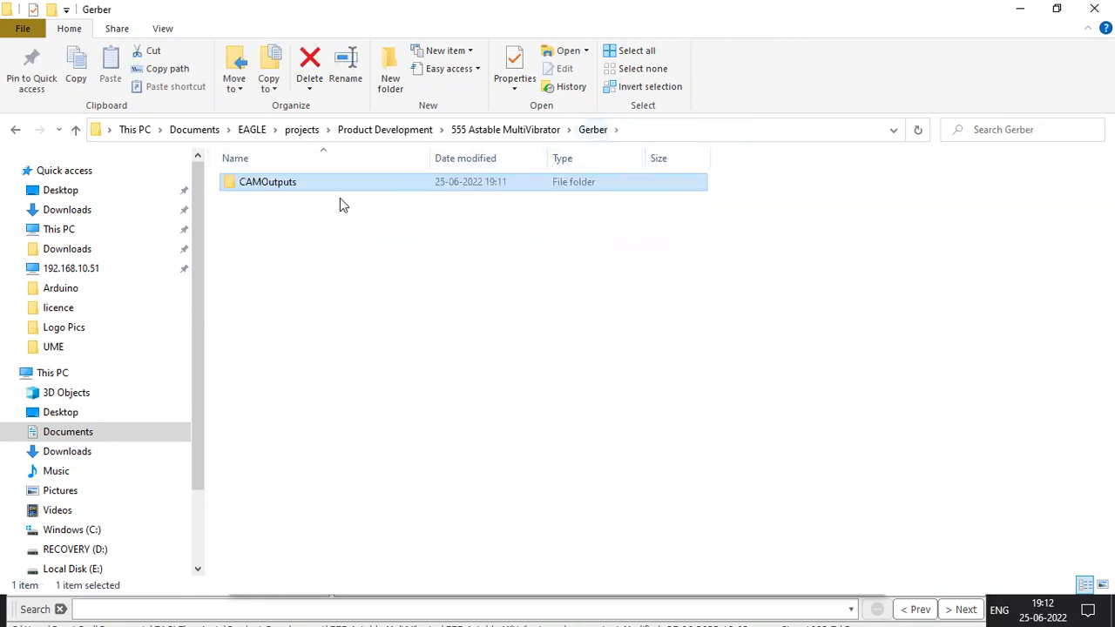
pyautogui.rightClick(405, 187)
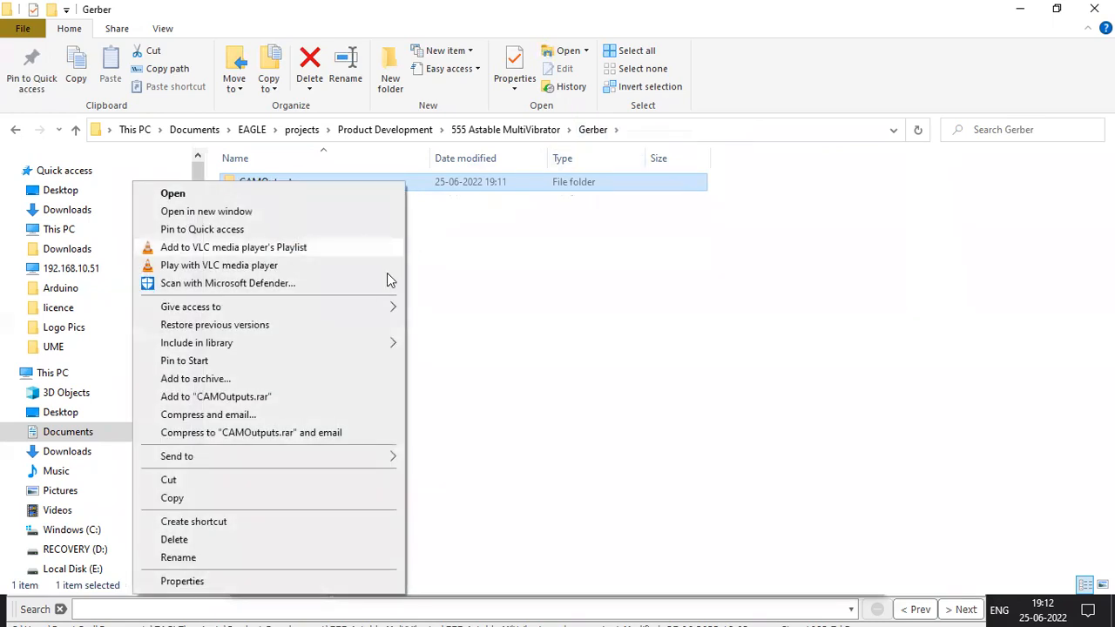
pyautogui.click(345, 404)
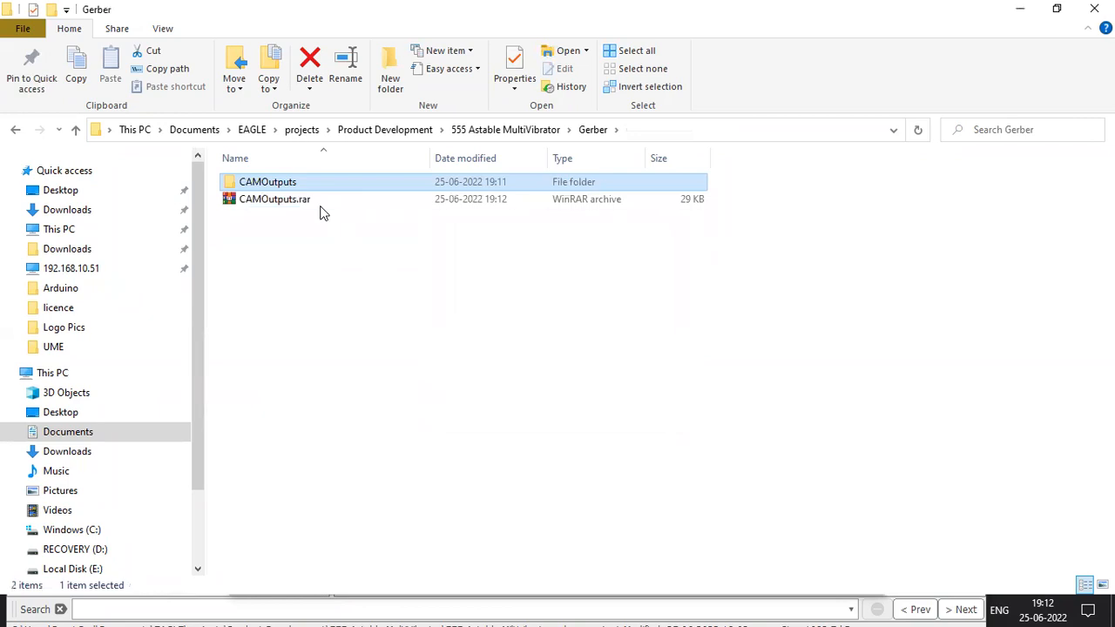
pyautogui.click(318, 201)
# Minimize the Gerber folder window and close the CAM Processor, discarding the changes to the CAM job
pyautogui.click(1020, 9)
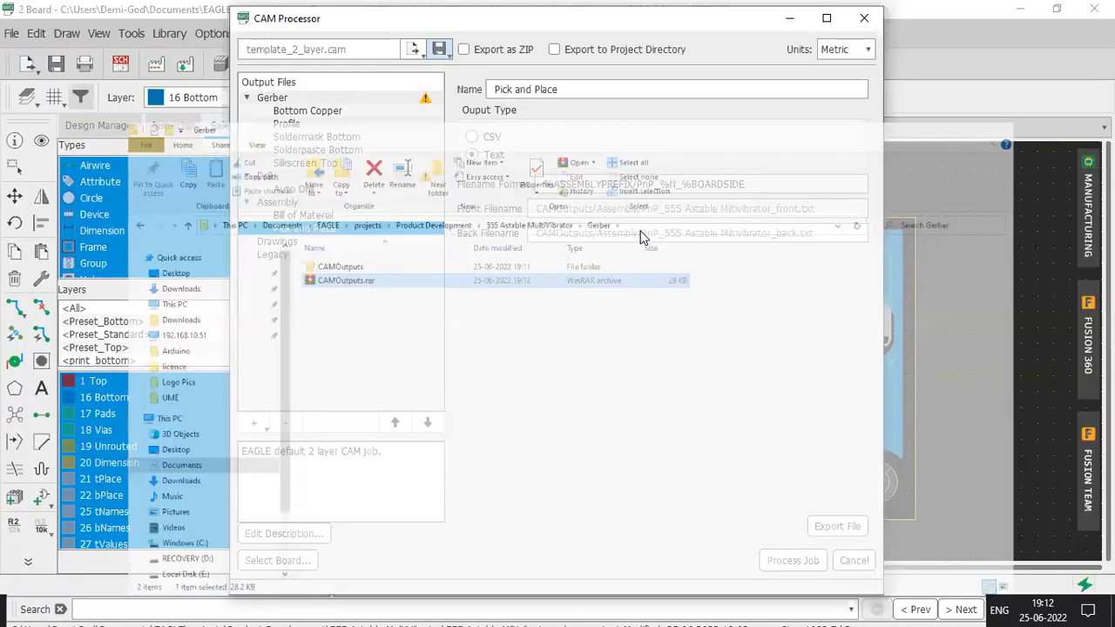
pyautogui.click(863, 18)
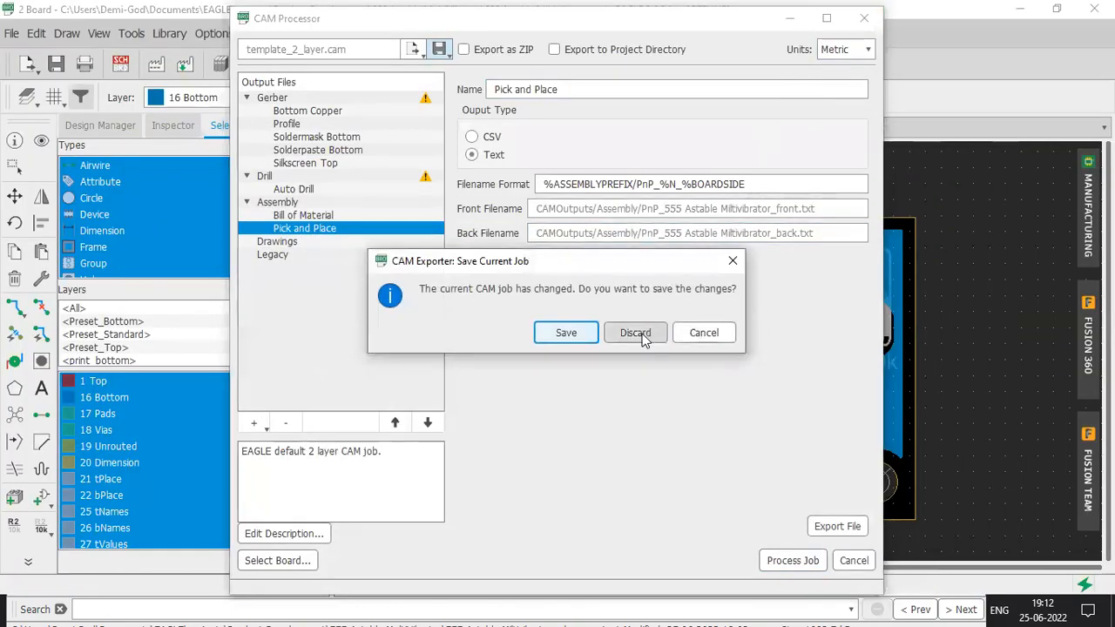
pyautogui.click(633, 336)
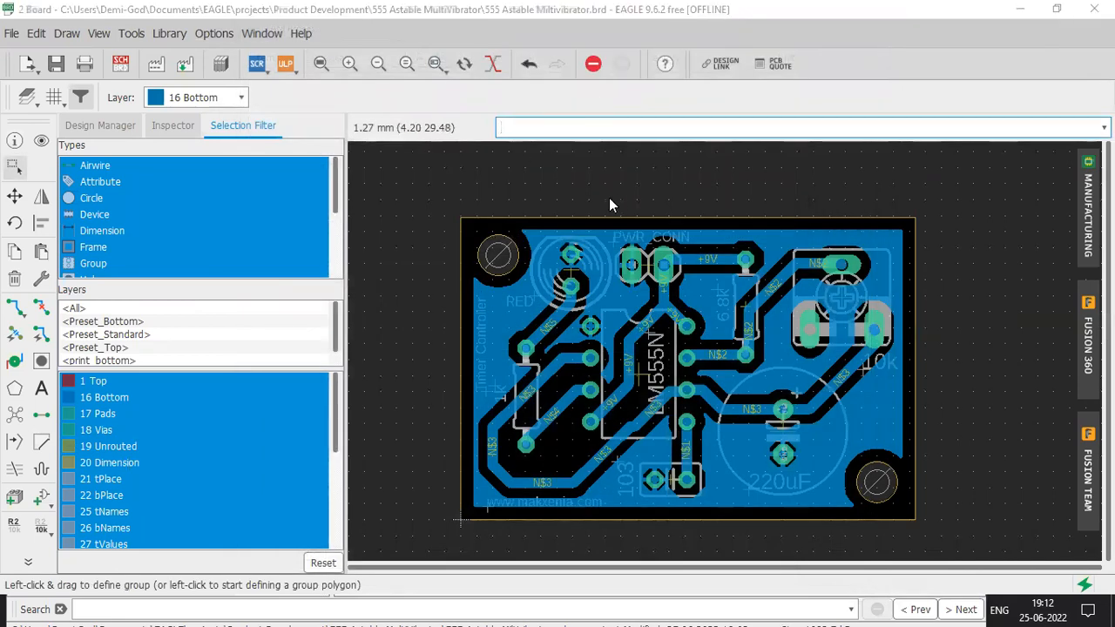
# Switch to the browser, search for "gerber viewer" and open PCBWay's Online Gerber Viewer
pyautogui.hotkey('alt', 'Tab')
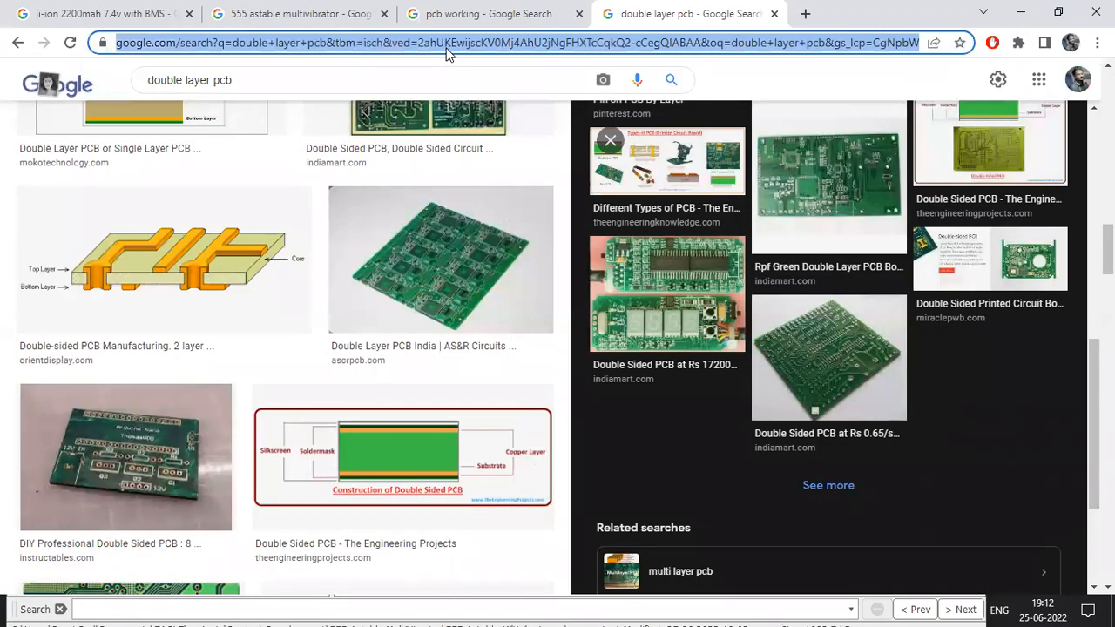
pyautogui.write('ger')
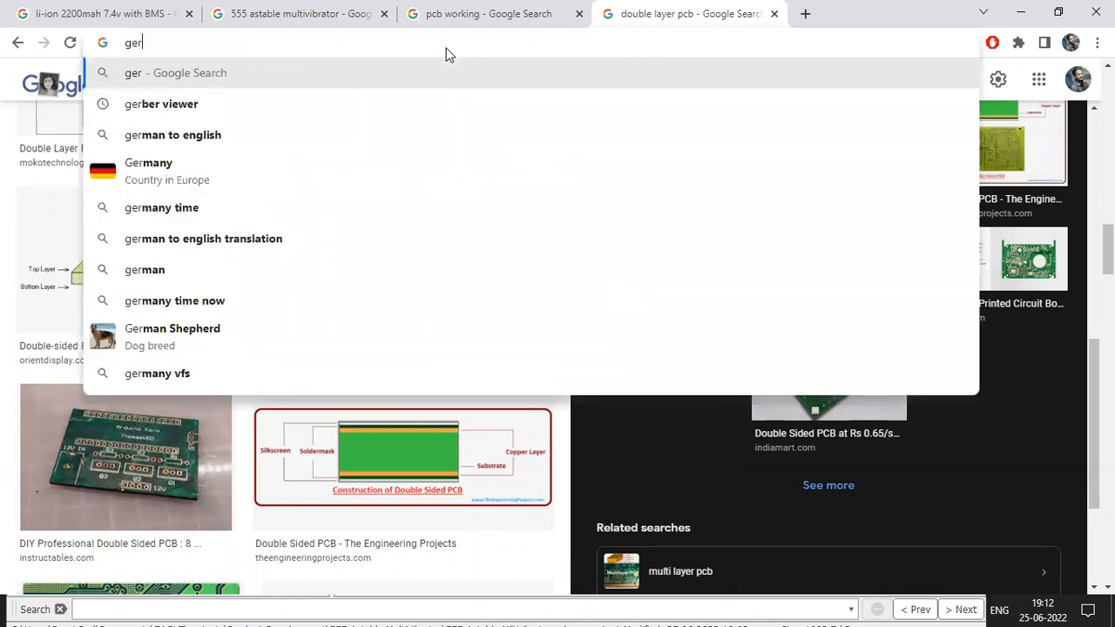
pyautogui.hotkey('ctrl', 'a')
pyautogui.write('jlc')
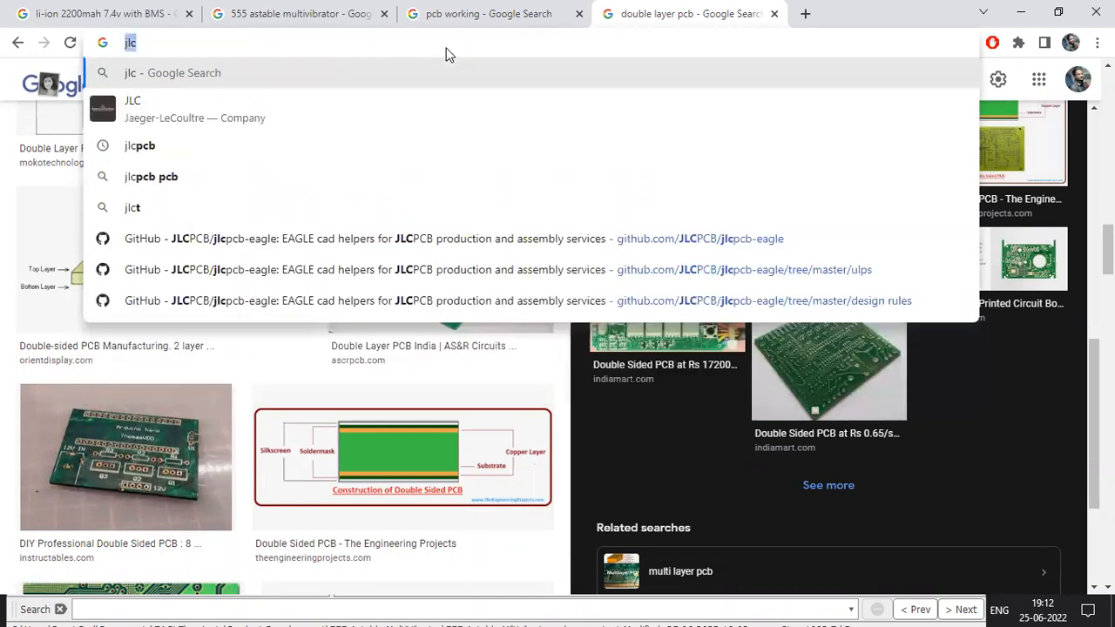
pyautogui.write('ger')
pyautogui.hotkey('ctrl', 's')
pyautogui.write('ber')
pyautogui.press('Escape')
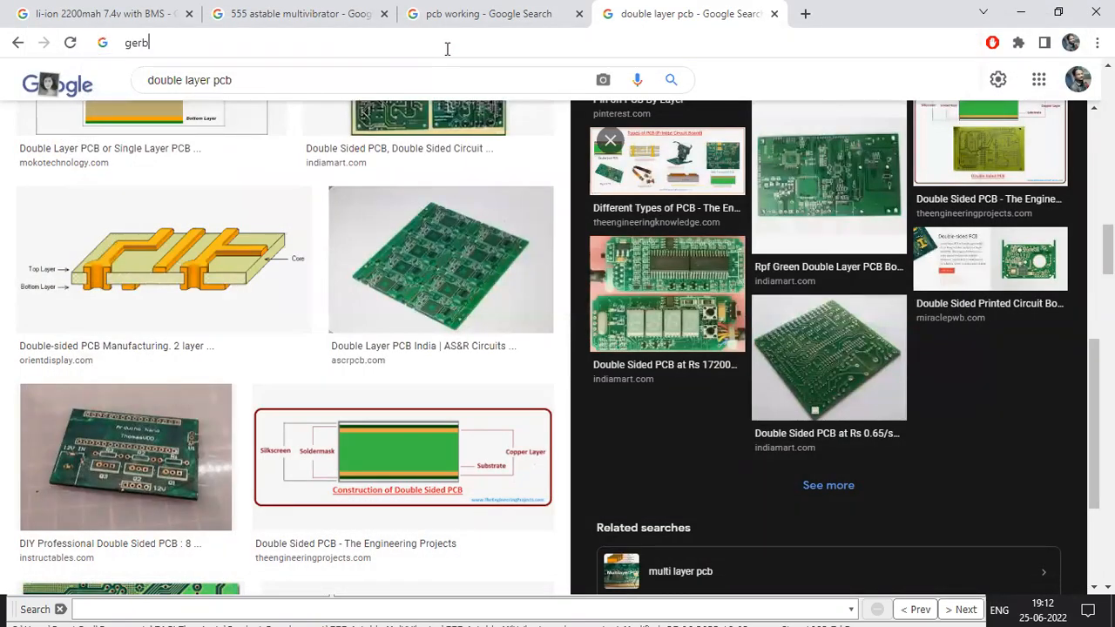
pyautogui.write('ber')
pyautogui.press('Down')
pyautogui.press('Return')
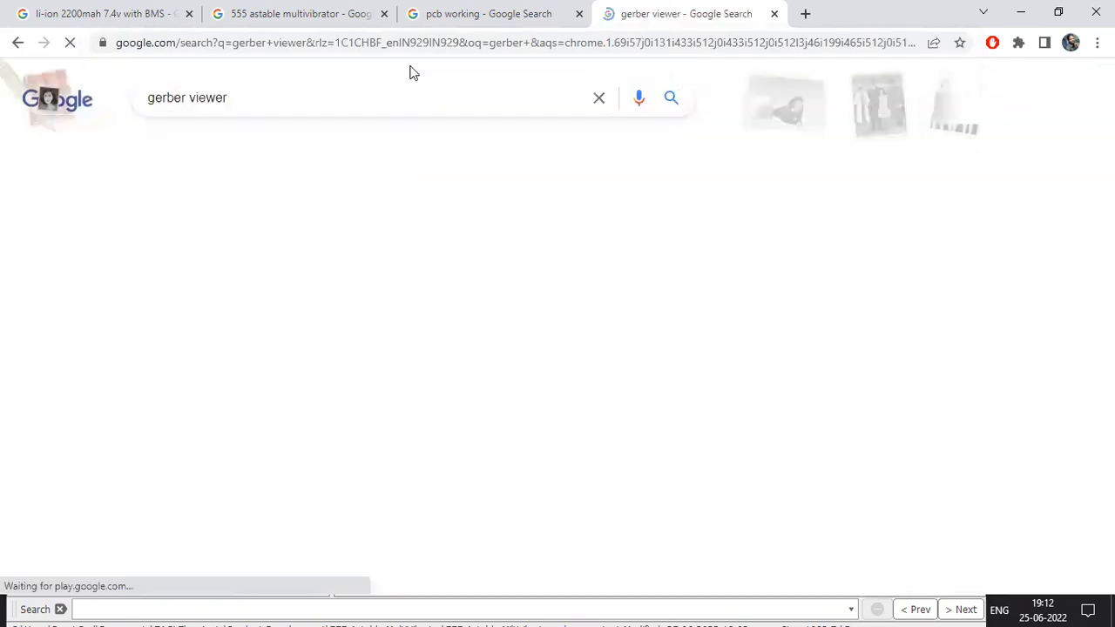
pyautogui.click(322, 246)
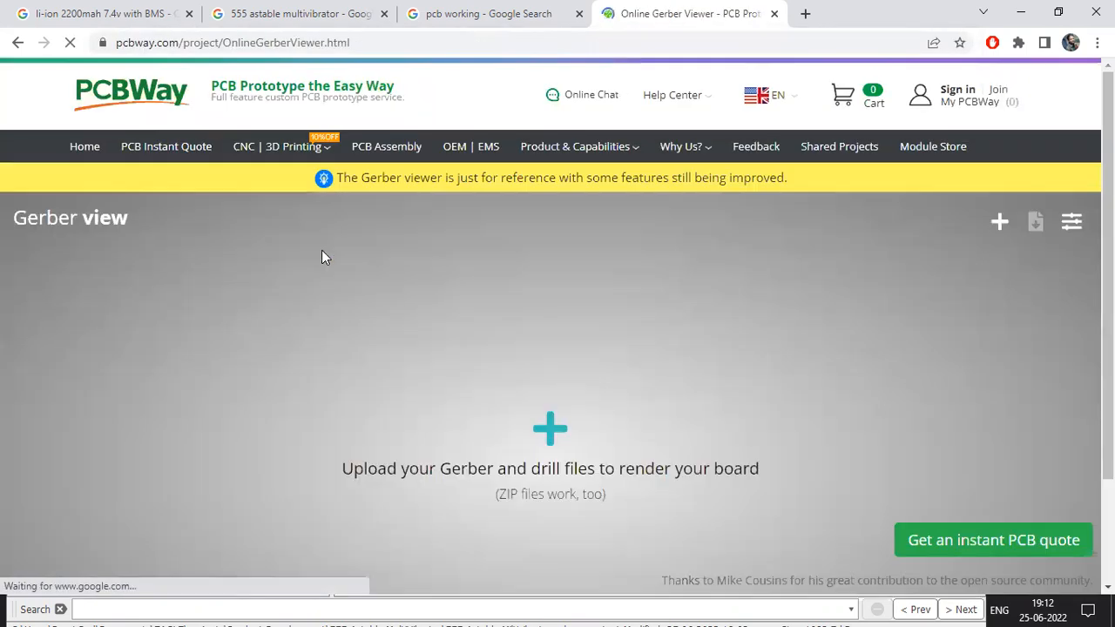
# Try to load CAMOutputs.rar from the 555 Astable MultiVibrator project's Gerber folder into the Gerber viewer
pyautogui.click(558, 436)
pyautogui.scroll(2, 83, 178)
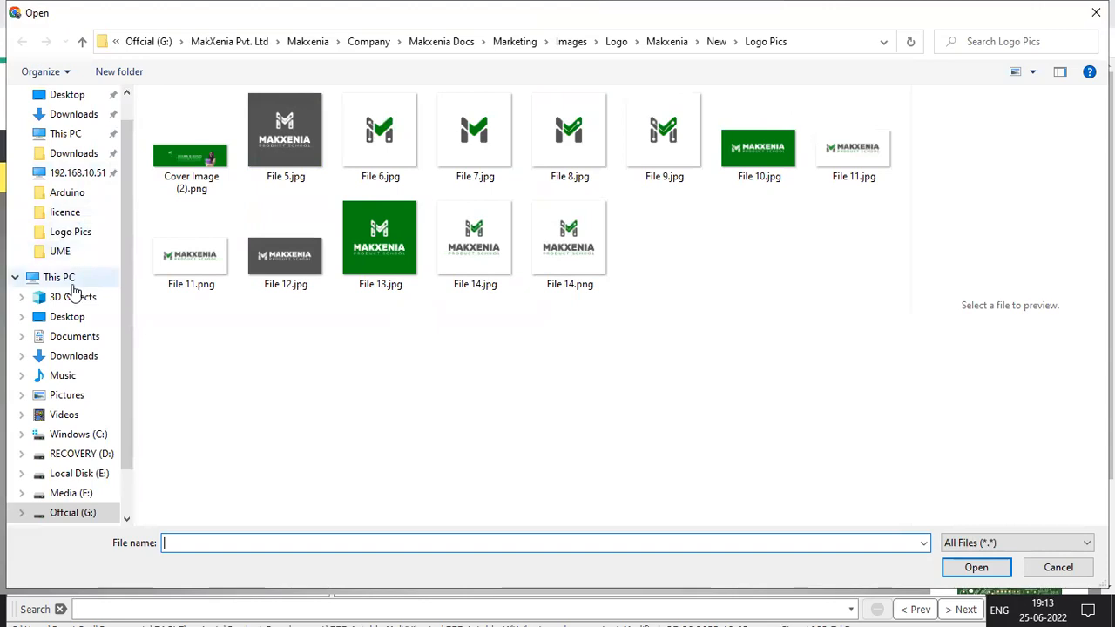
pyautogui.click(76, 339)
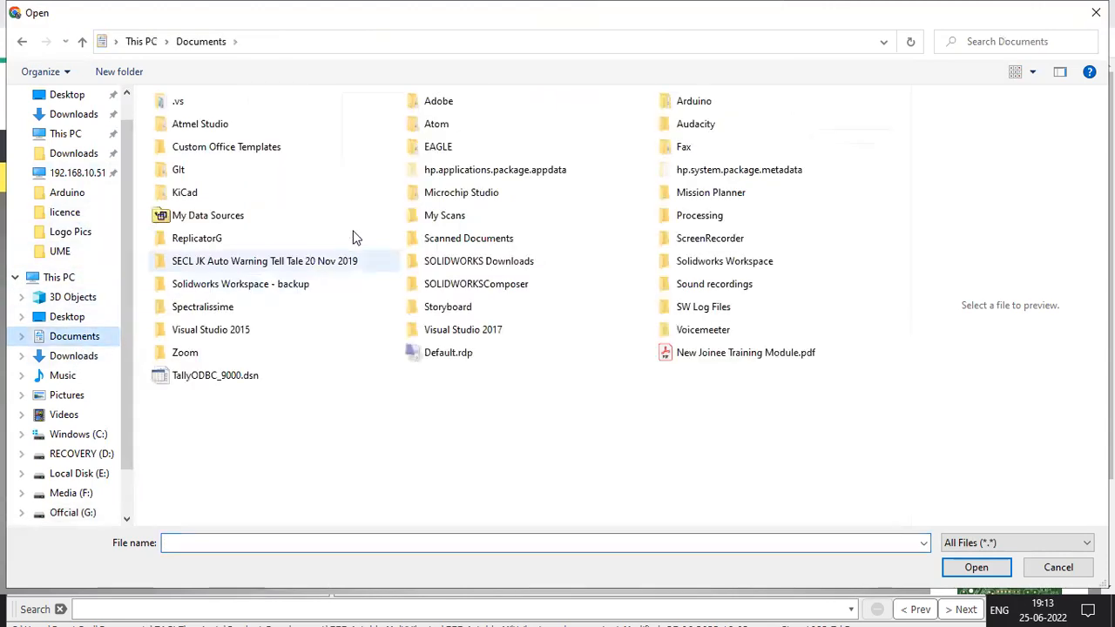
pyautogui.doubleClick(440, 148)
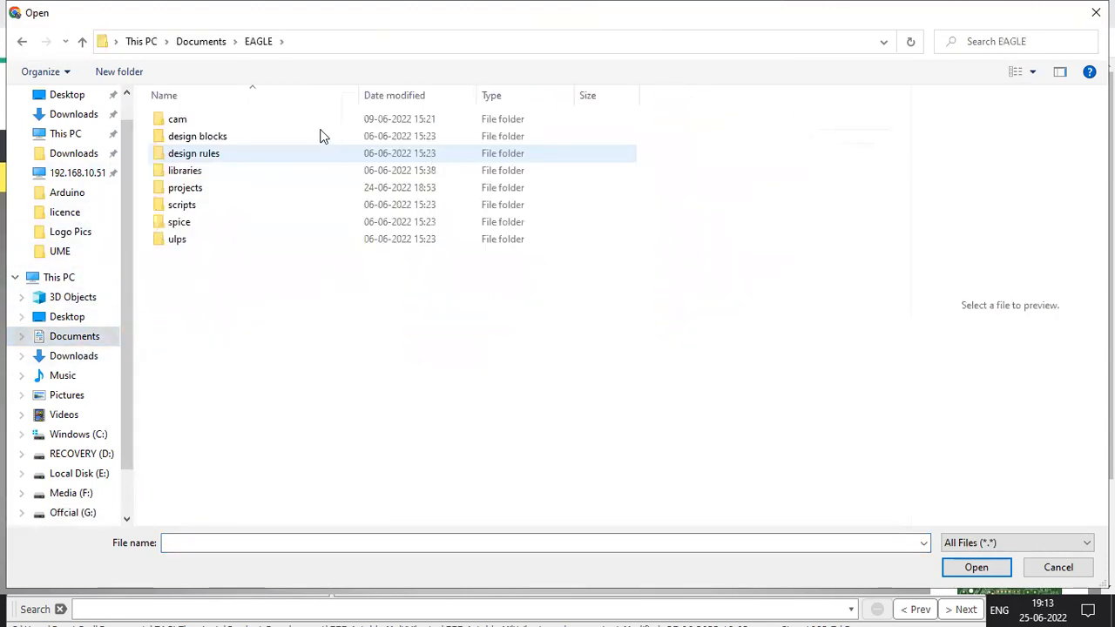
pyautogui.doubleClick(267, 190)
pyautogui.doubleClick(279, 121)
pyautogui.click(276, 121)
pyautogui.doubleClick(276, 120)
pyautogui.doubleClick(277, 121)
pyautogui.doubleClick(270, 142)
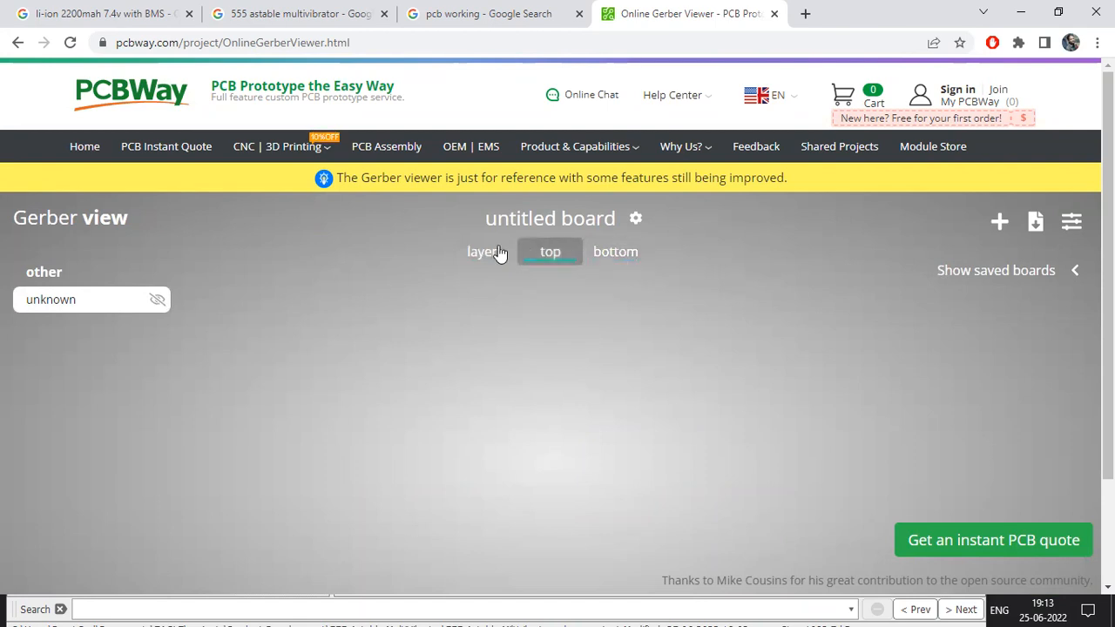
# Show the file names of the uploaded layers and check what the viewer has loaded
pyautogui.scroll(-3, 372, 382)
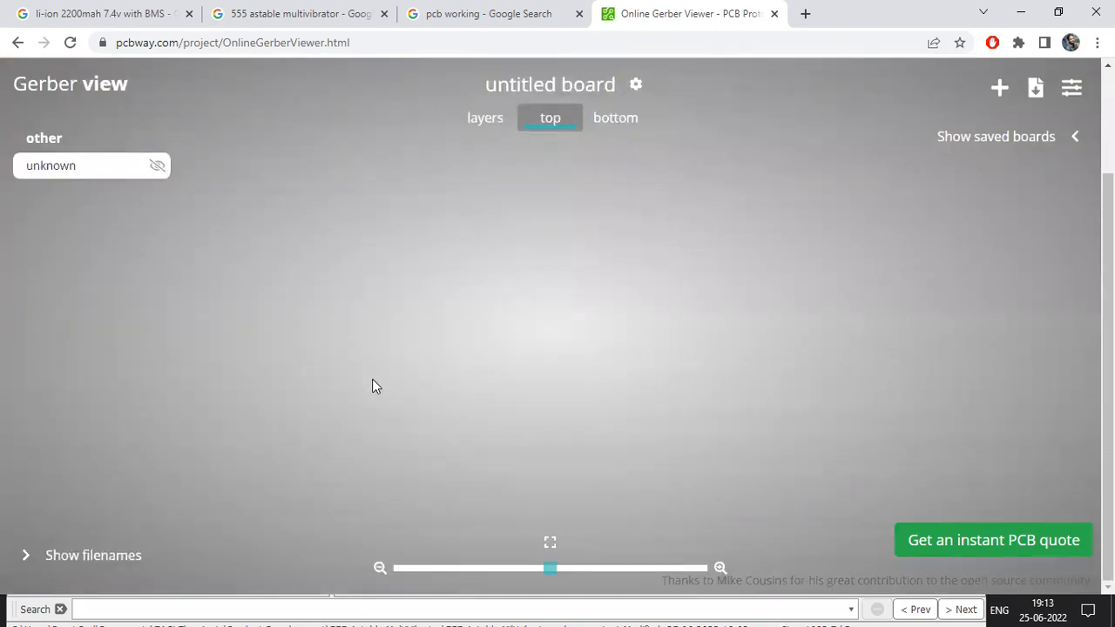
pyautogui.click(109, 556)
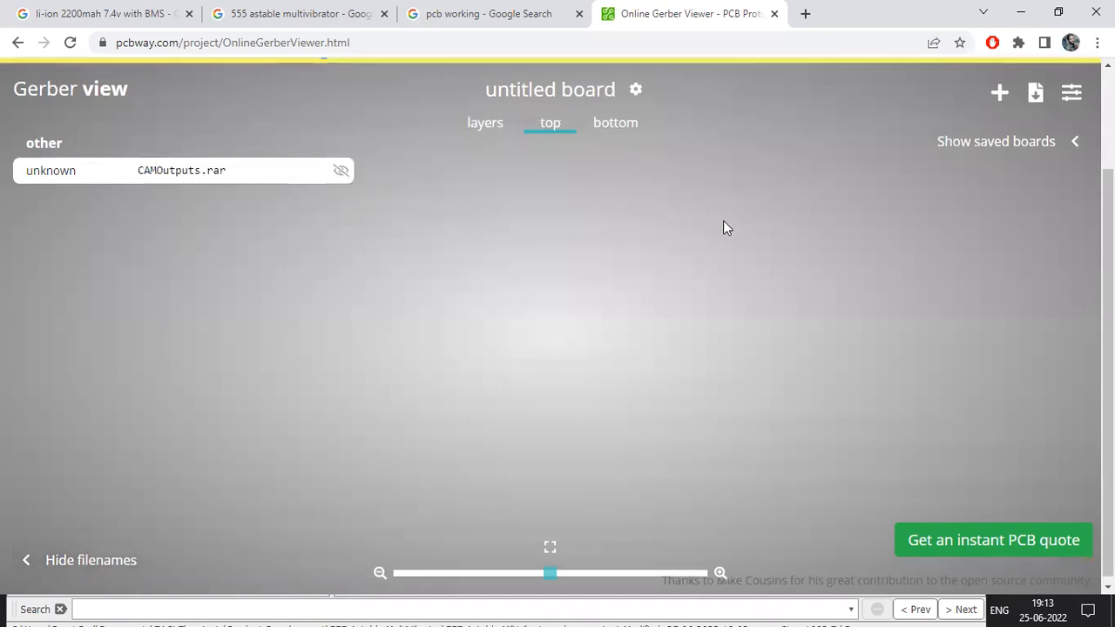
pyautogui.scroll(2, 721, 229)
pyautogui.scroll(-1, 671, 383)
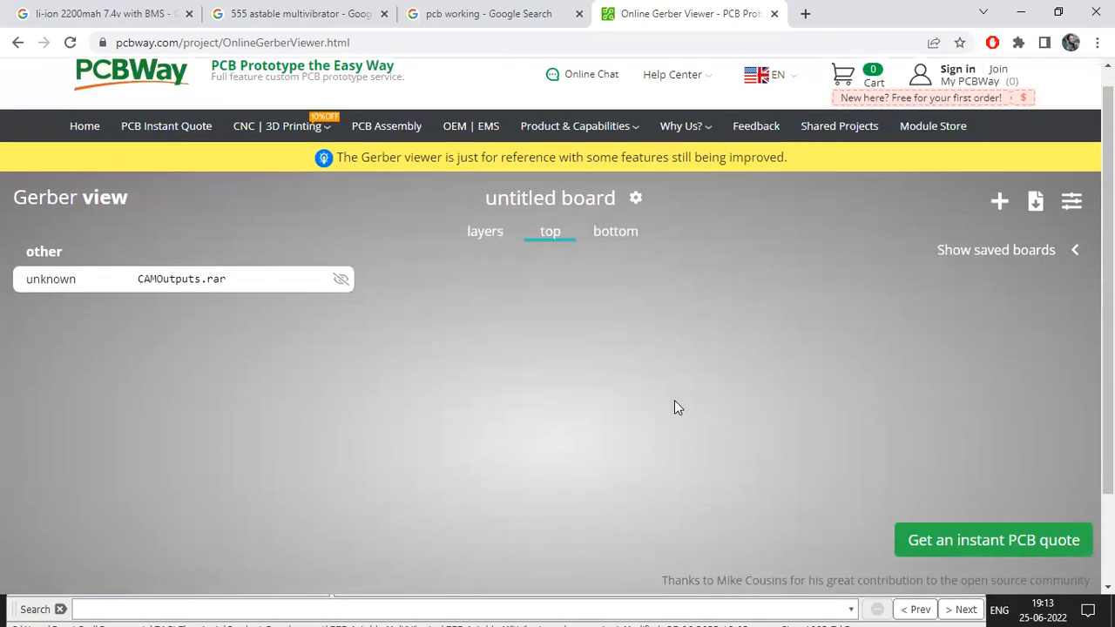
pyautogui.scroll(-2, 674, 408)
# Switch to EAGLE and export the board's CAM data as 555 Astable Miltivibrator_2022-06-25.zip in the project folder
pyautogui.hotkey('alt', 'Tab')
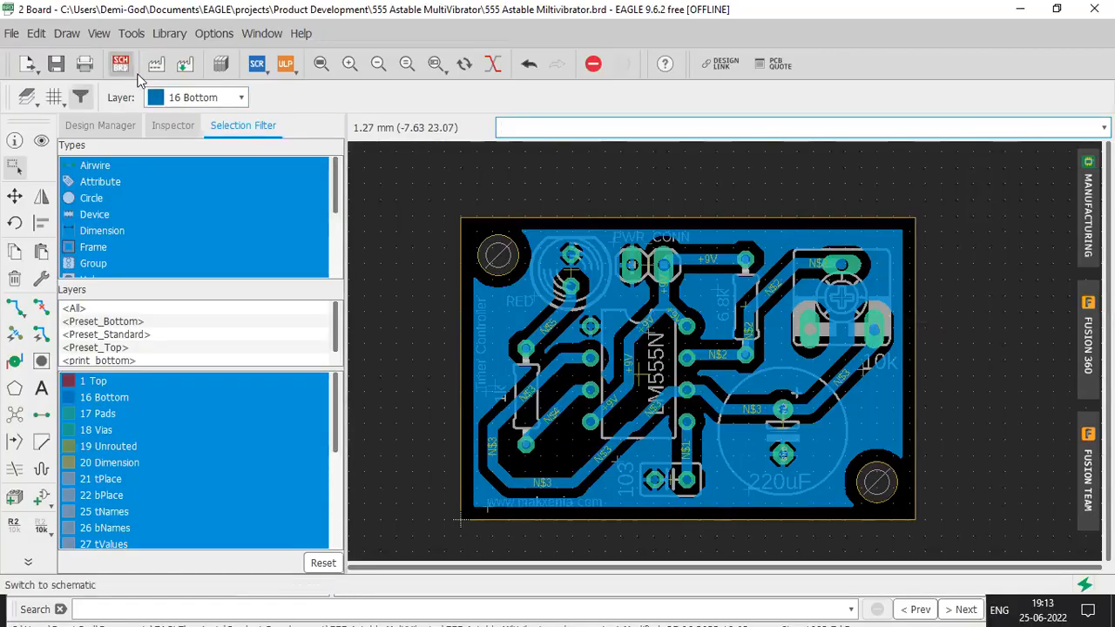
pyautogui.click(156, 64)
pyautogui.click(640, 482)
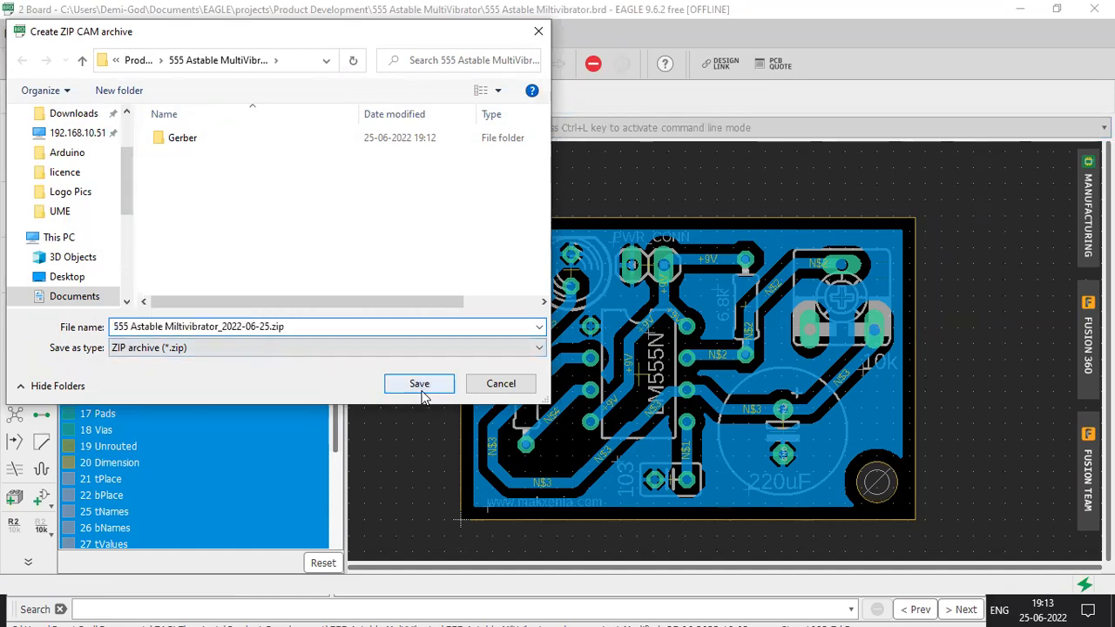
pyautogui.click(421, 385)
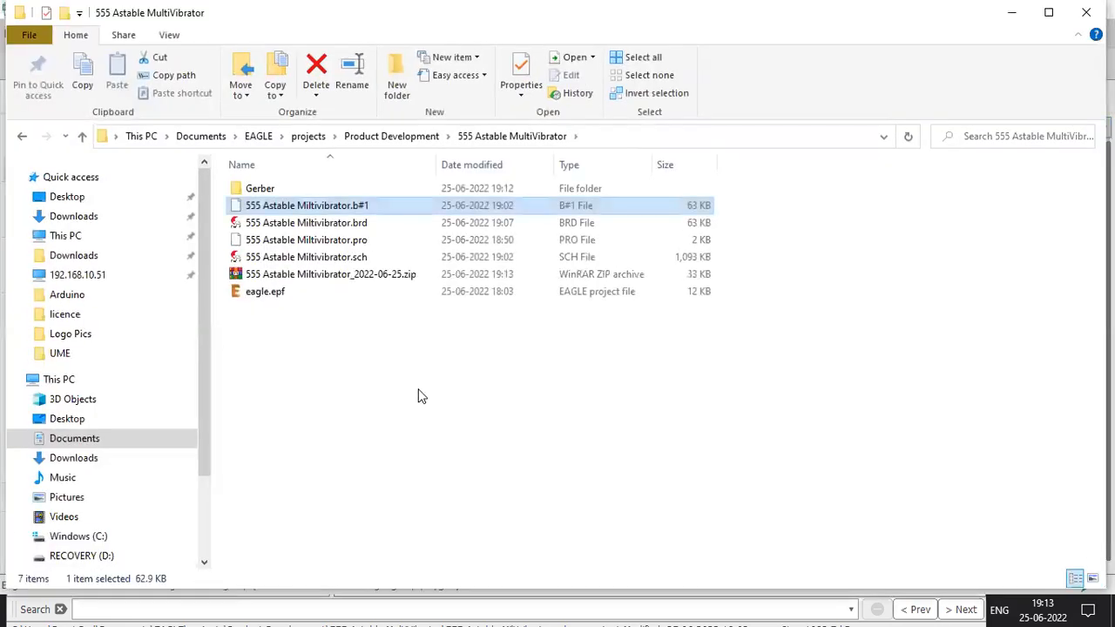
# Return to the browser, reload the Gerber viewer and load 555 Astable Miltivibrator_2022-06-25.zip from the project folder
pyautogui.hotkey('alt', 'Tab')
pyautogui.hotkey('alt', 'Tab')
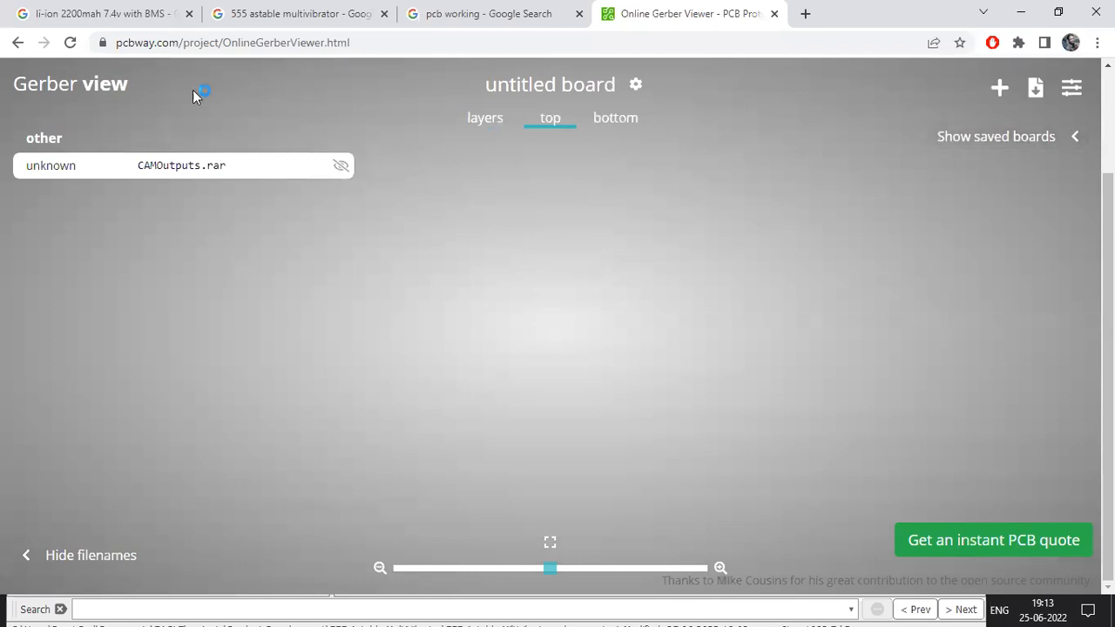
pyautogui.click(72, 45)
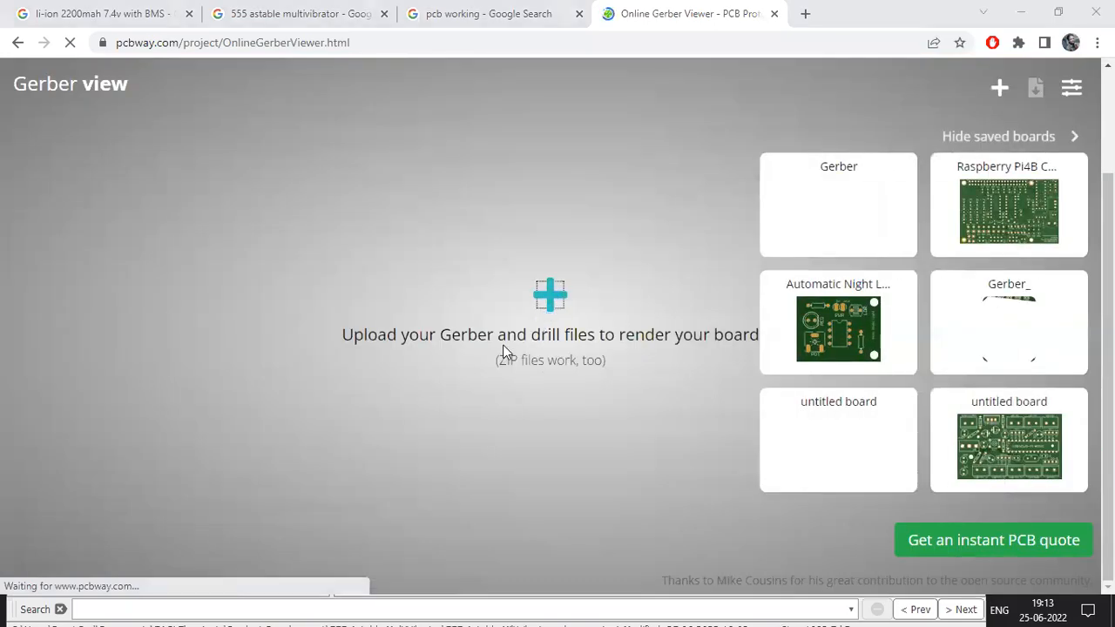
pyautogui.click(485, 334)
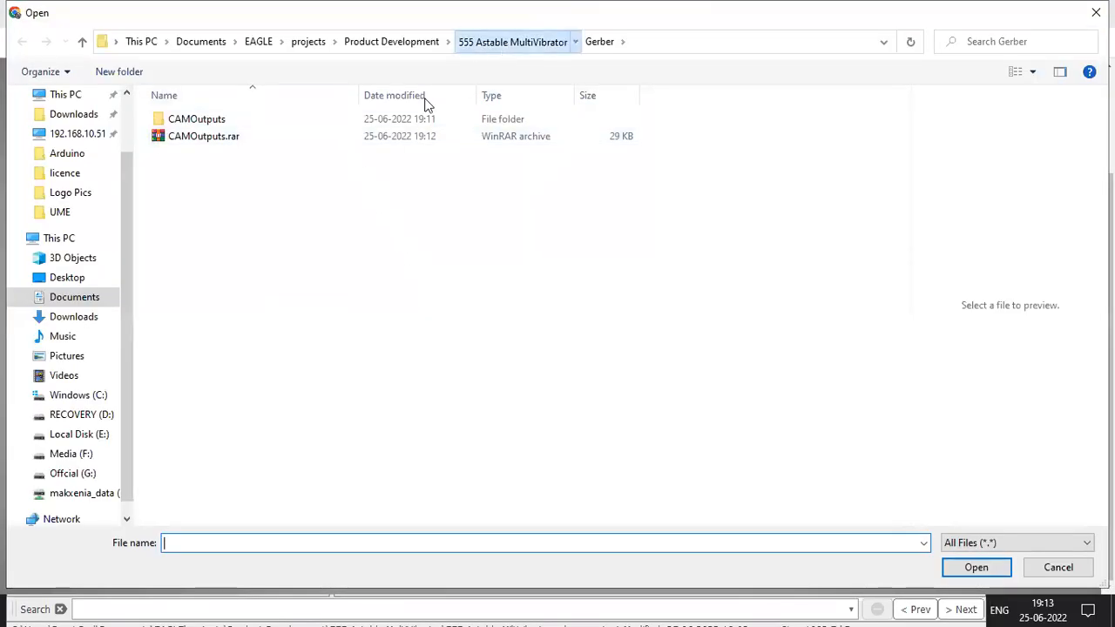
pyautogui.click(488, 41)
pyautogui.doubleClick(286, 206)
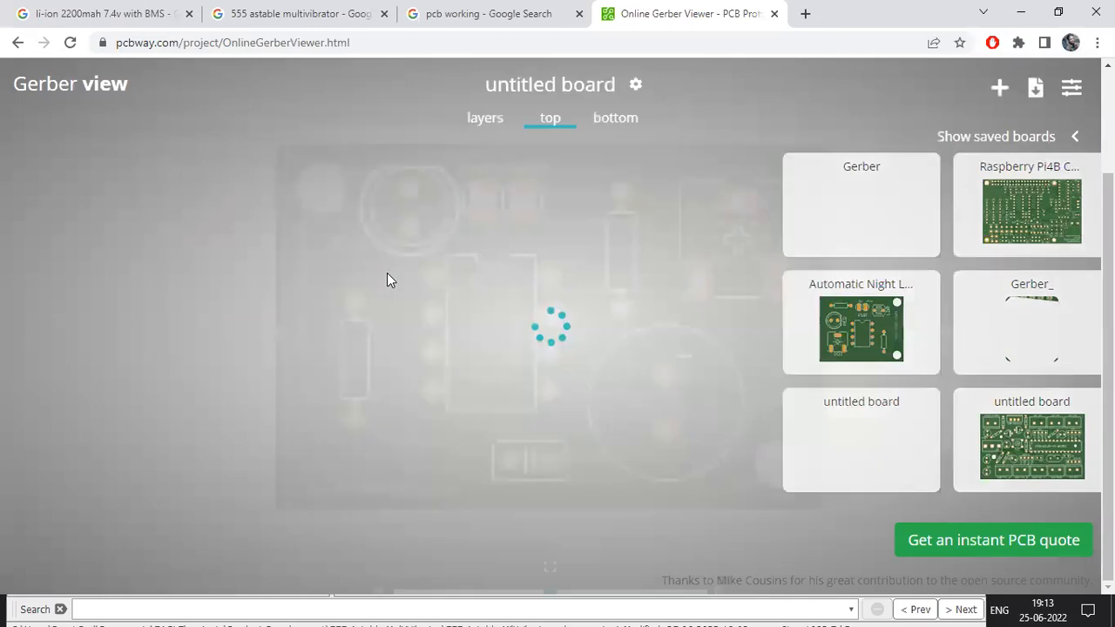
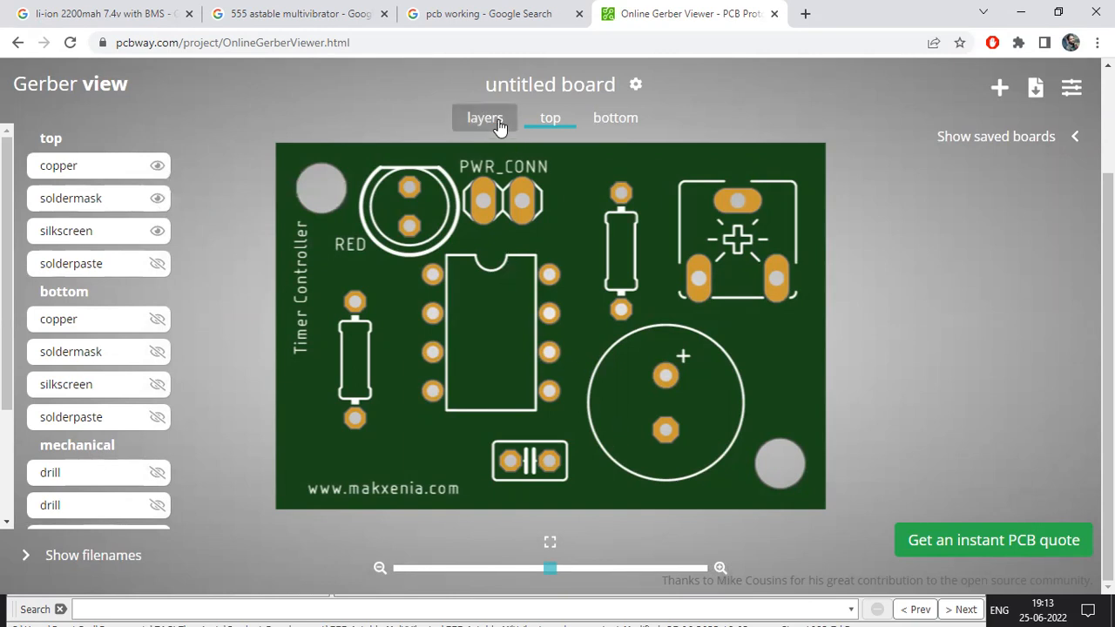
# Examine the rendered board's bottom and top sides and its combined layers view
pyautogui.click(620, 119)
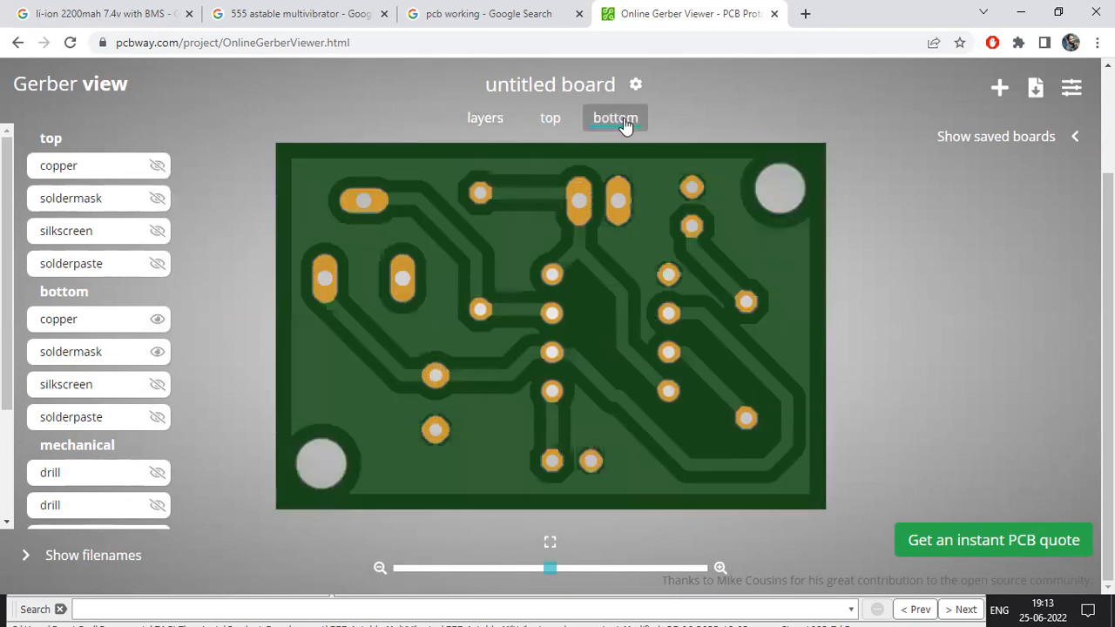
pyautogui.click(554, 122)
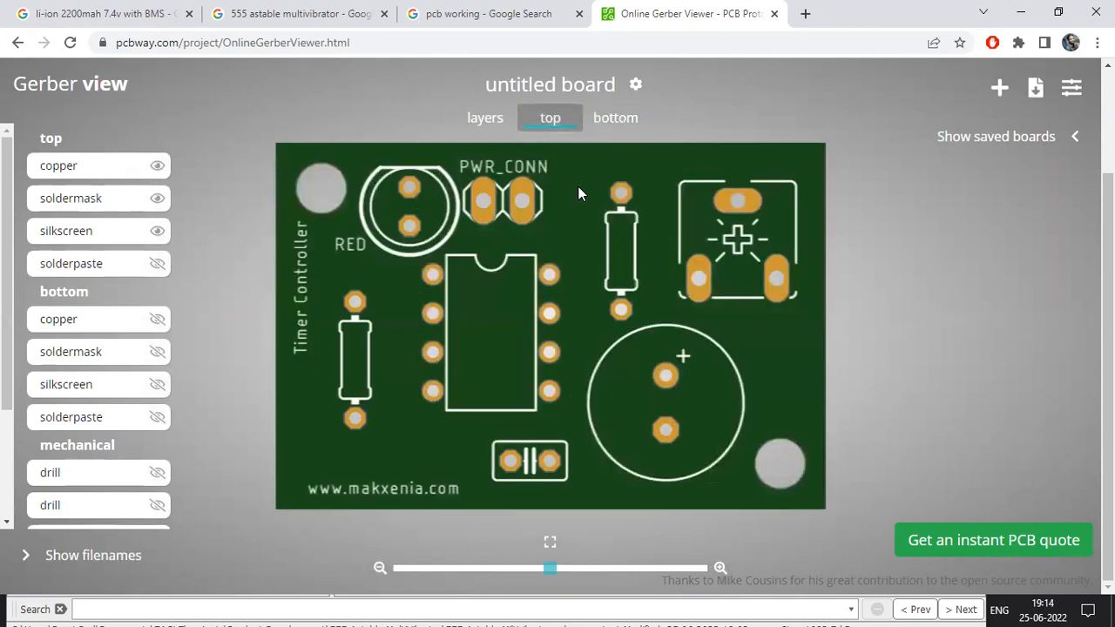
pyautogui.click(612, 124)
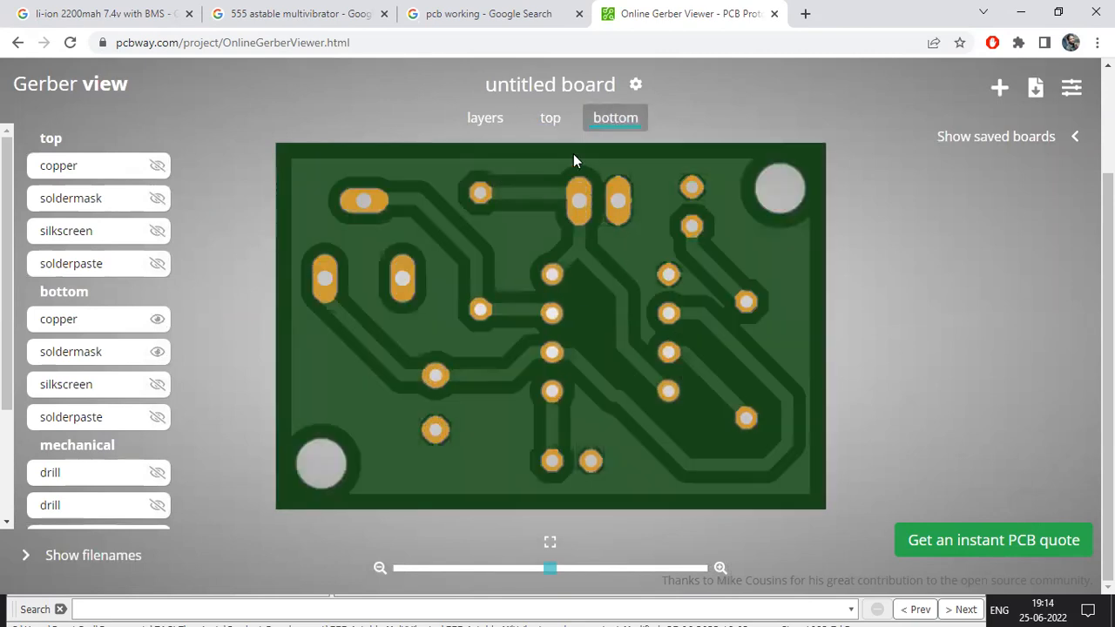
pyautogui.click(484, 122)
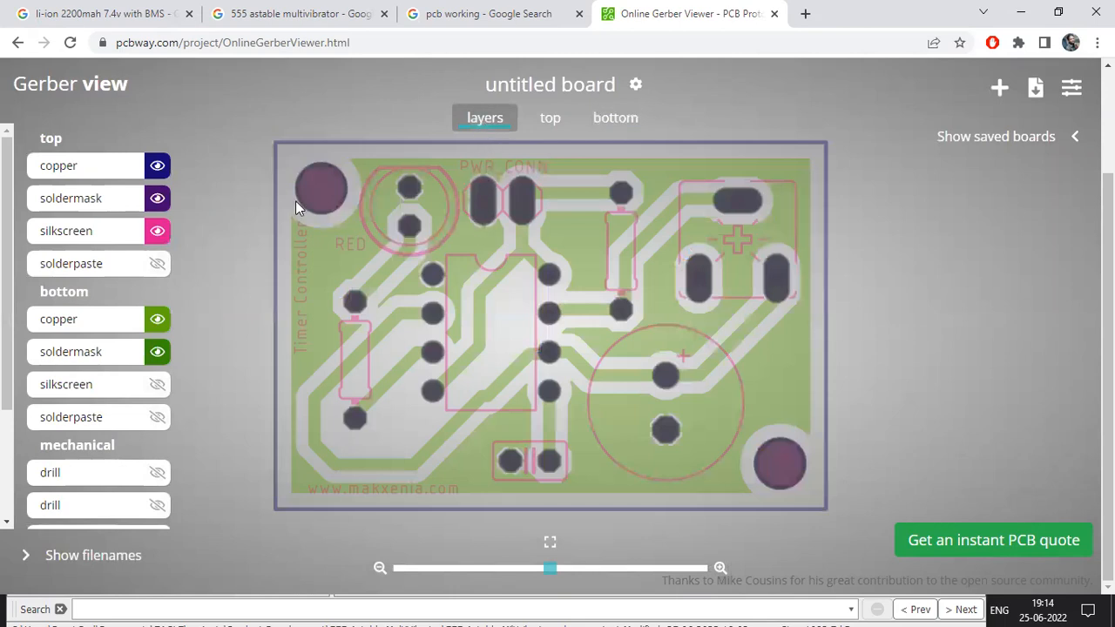
# Toggle the top copper, soldermask and silkscreen layers off and on, and check the top and bottom renders again
pyautogui.click(157, 173)
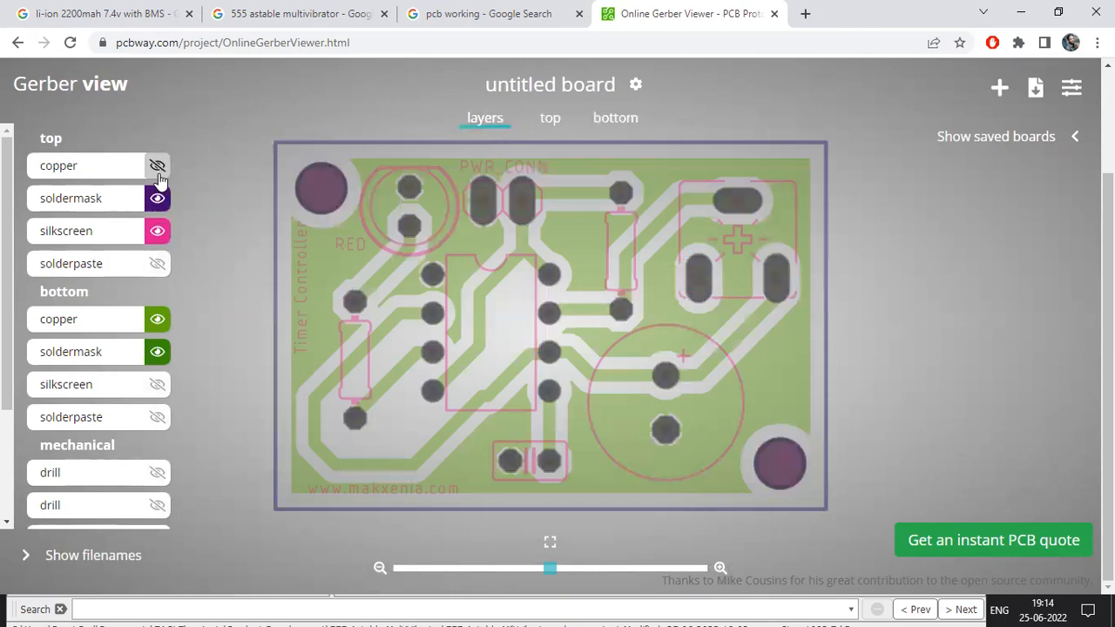
pyautogui.click(158, 175)
pyautogui.click(158, 202)
pyautogui.click(158, 205)
pyautogui.click(158, 228)
pyautogui.click(160, 232)
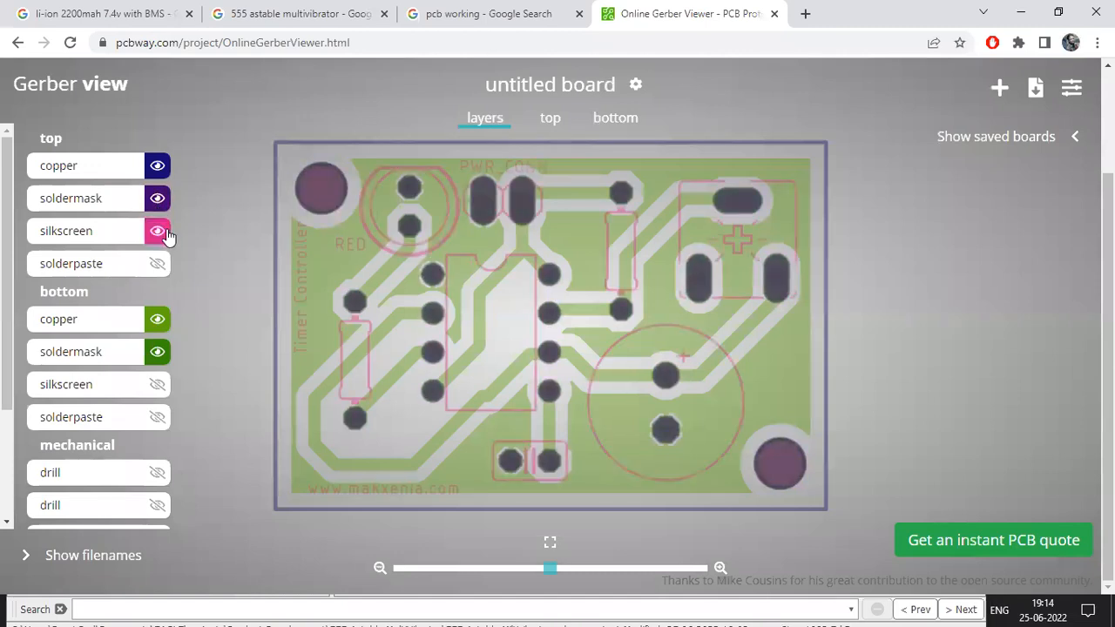
pyautogui.click(552, 120)
pyautogui.click(599, 120)
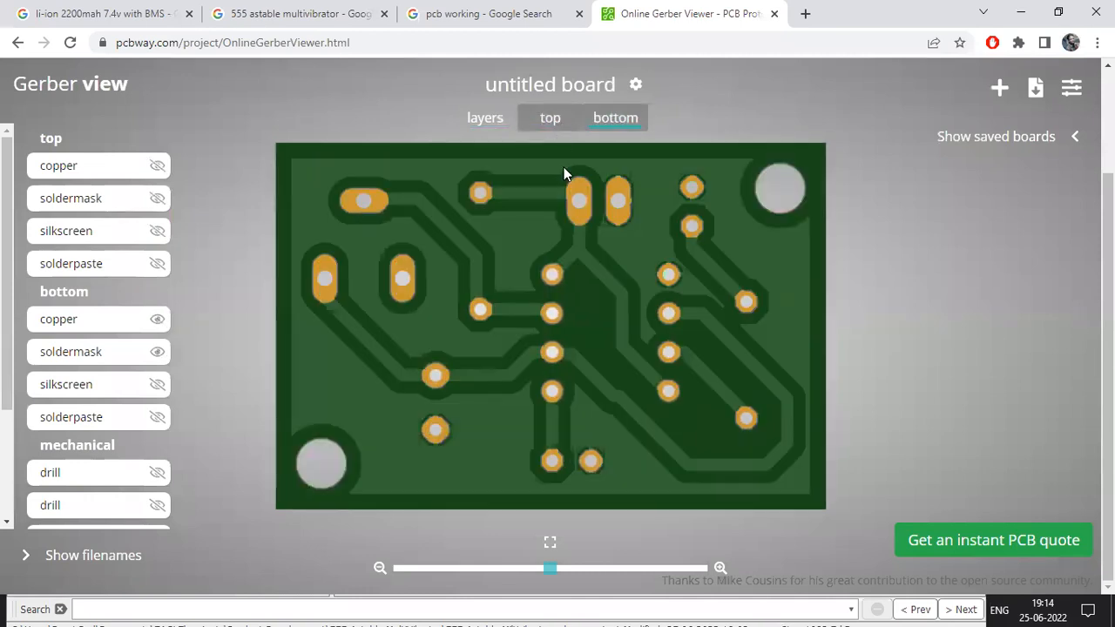
# Open PCBWay's instant PCB quote page and examine the PCB specification options
pyautogui.click(952, 541)
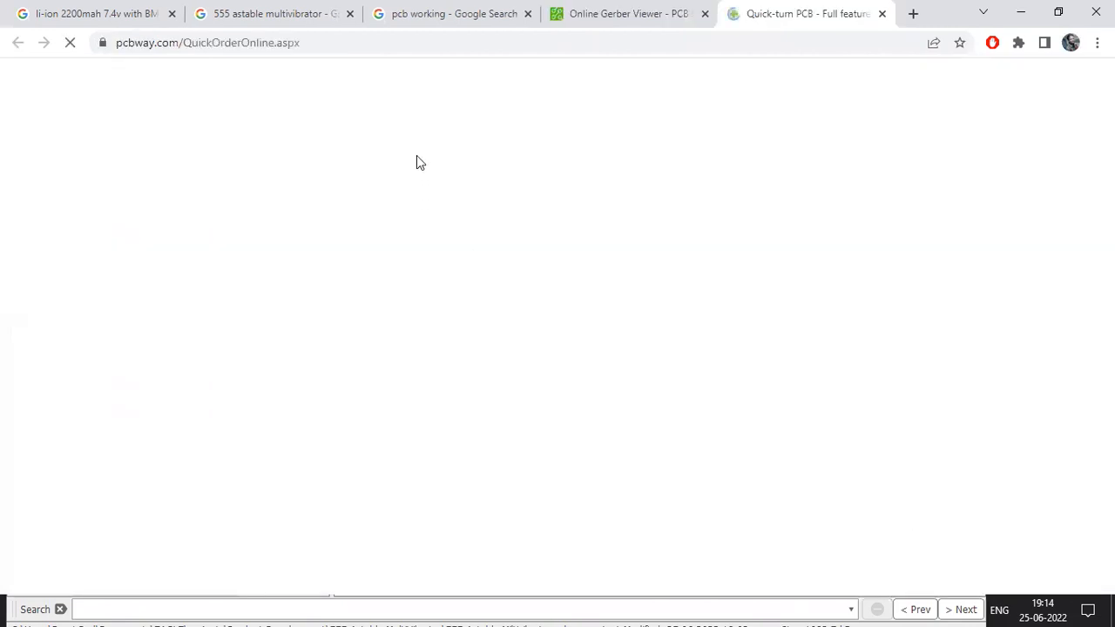
pyautogui.scroll(-5, 341, 294)
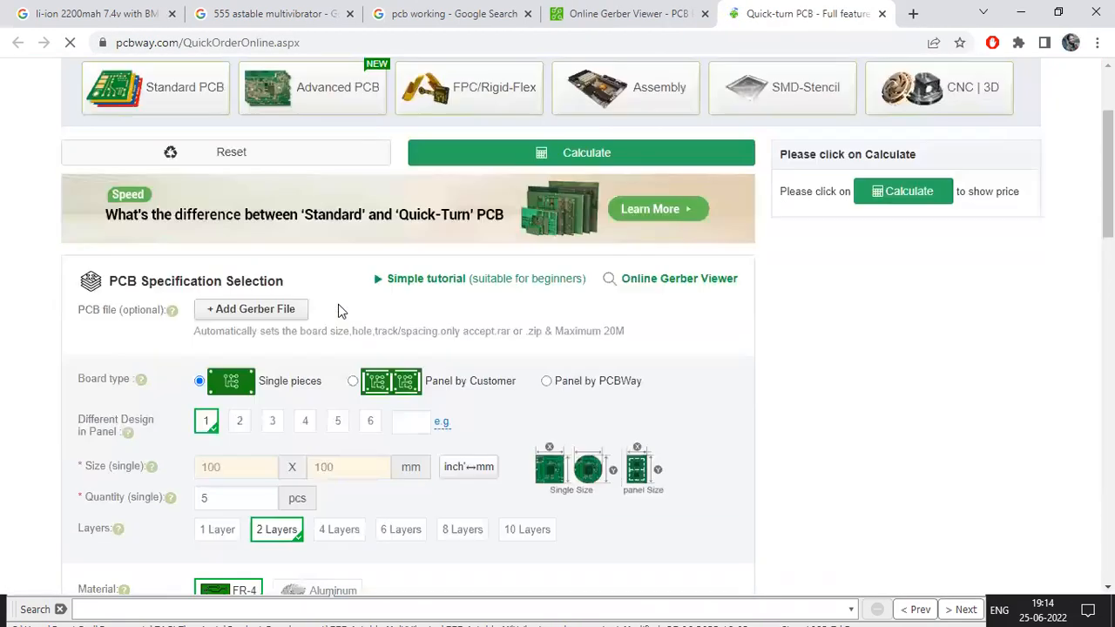
pyautogui.scroll(5, 526, 289)
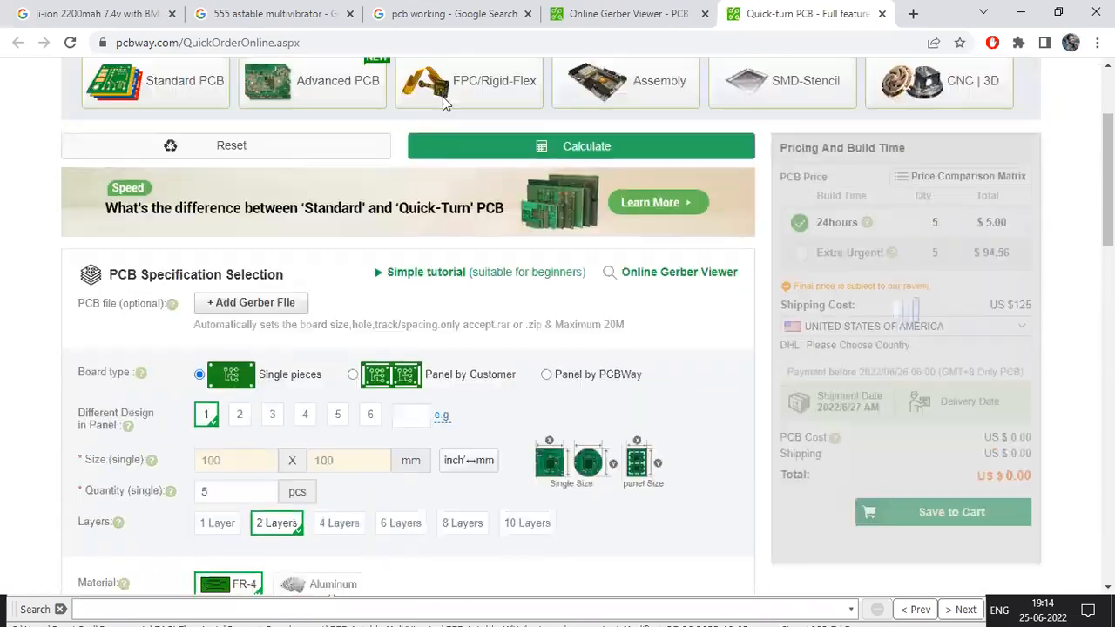
# Look up "powerpcb" on the web
pyautogui.click(441, 37)
pyautogui.write('powe')
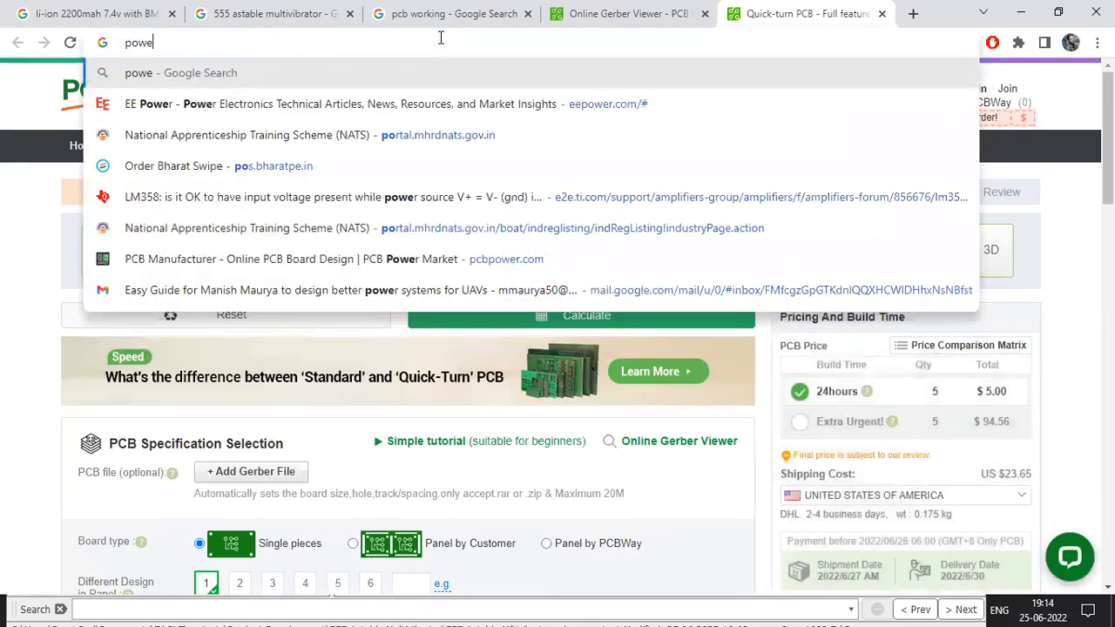
pyautogui.write('rpcb')
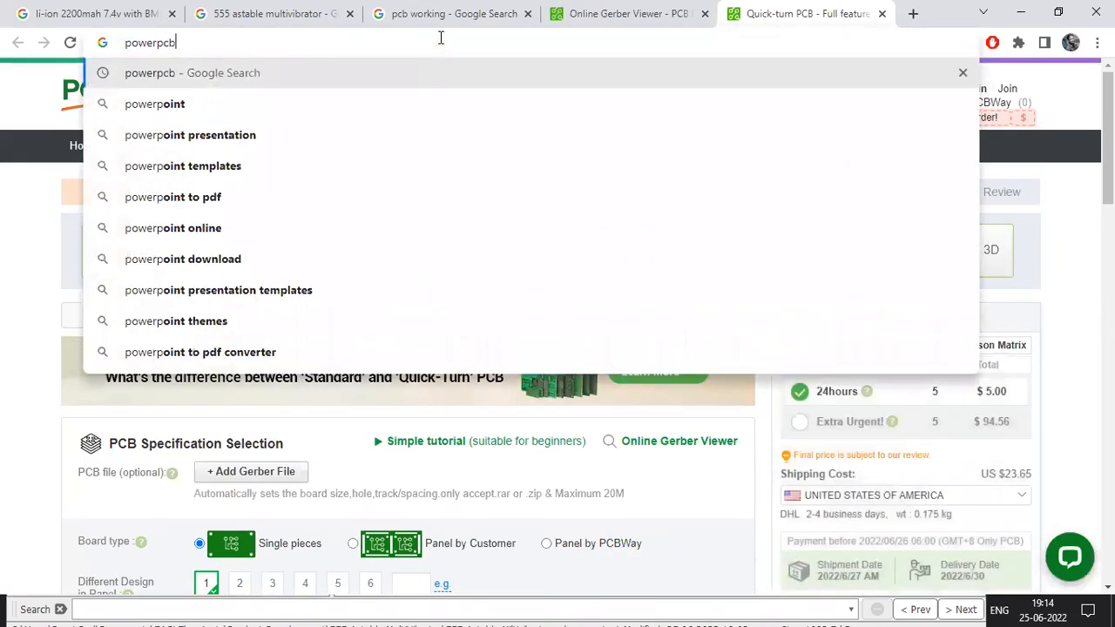
# Search Google for powerpcb and open the PCB Power website from the results
pyautogui.press('Return')
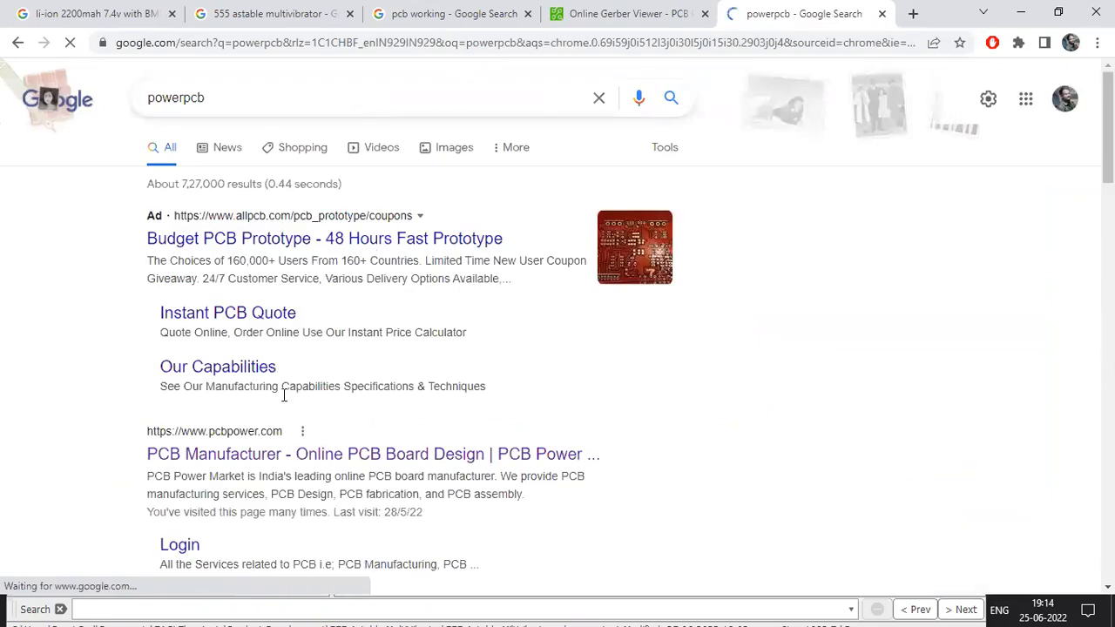
pyautogui.scroll(-1, 318, 393)
pyautogui.click(362, 380)
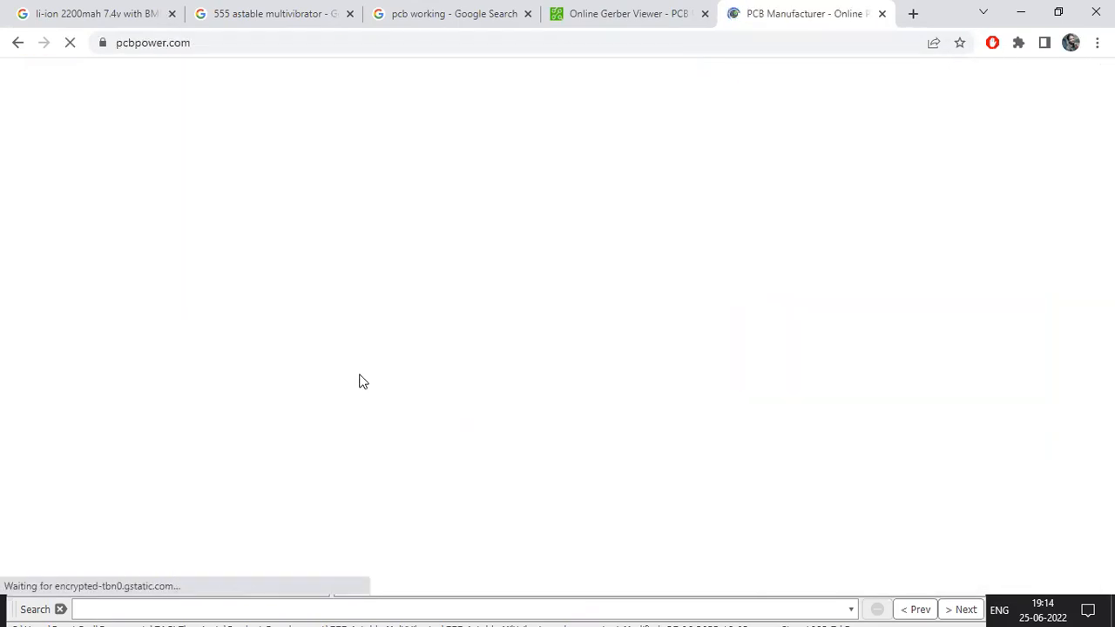
# Open the PCB Fabrication(Rigid) service page of the PCB Power site
pyautogui.scroll(-1, 361, 380)
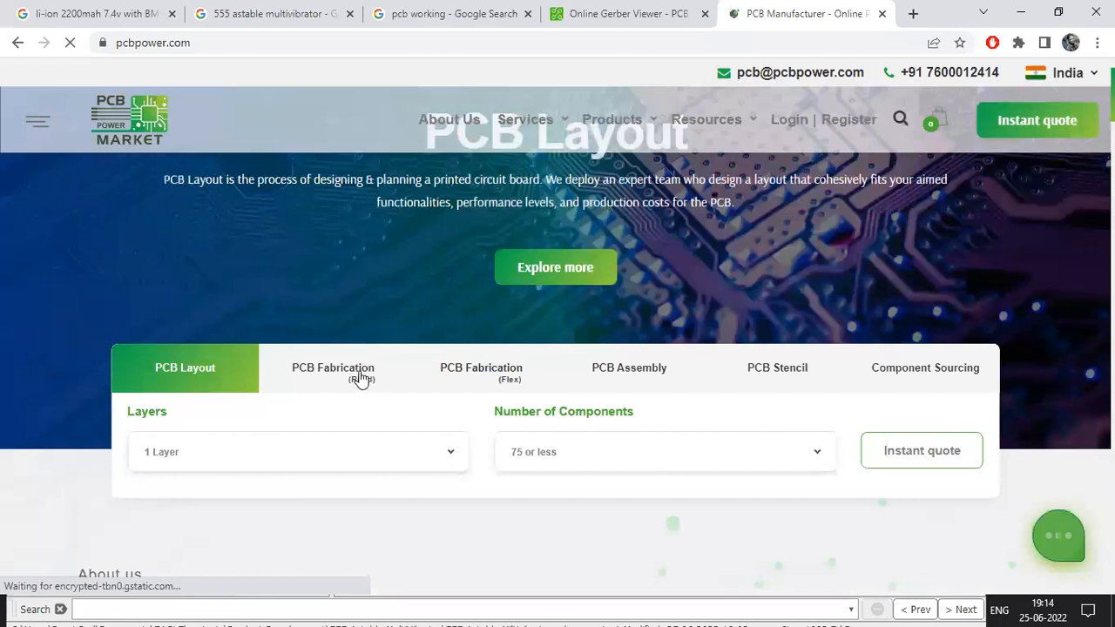
pyautogui.scroll(-1, 361, 380)
pyautogui.moveTo(542, 137)
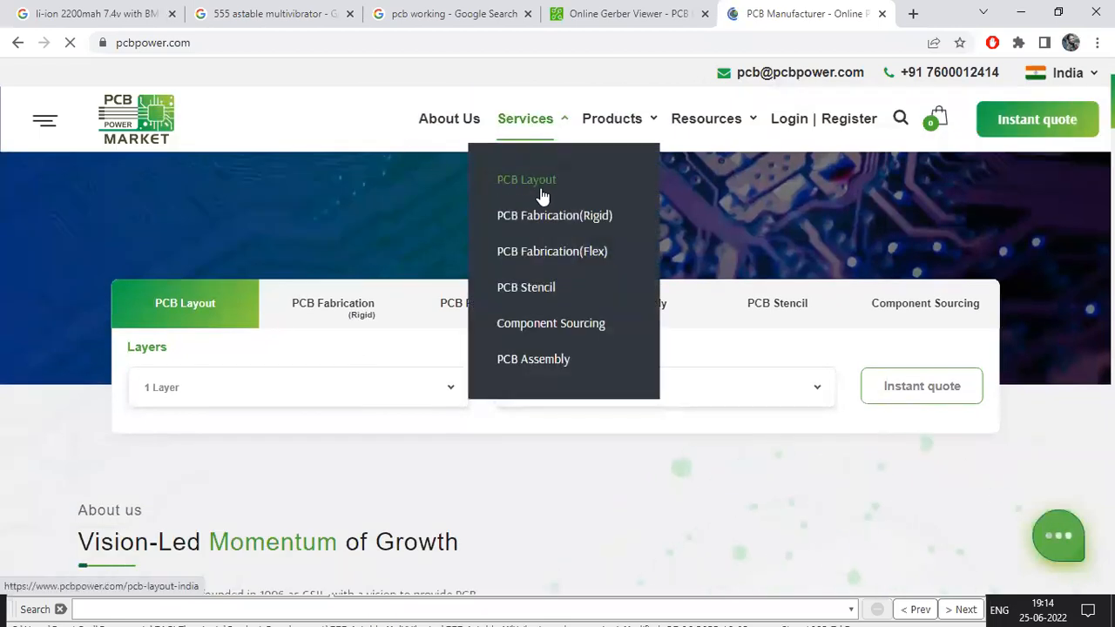
pyautogui.click(588, 228)
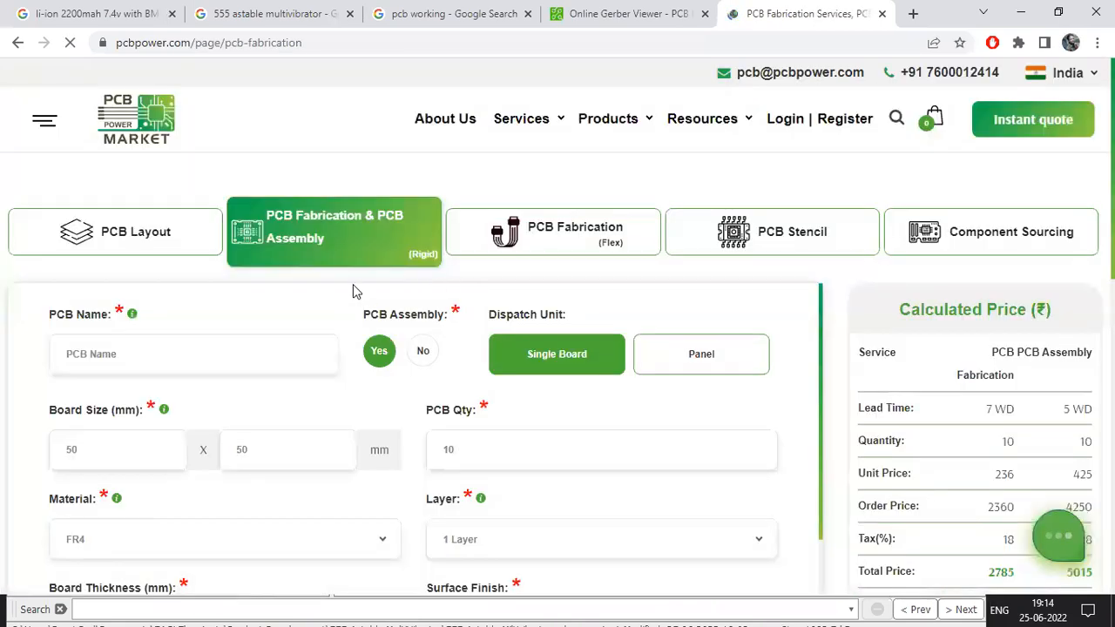
# Name the PCB "Timer Controller" and set PCB Assembly to No in the fabrication form
pyautogui.click(165, 353)
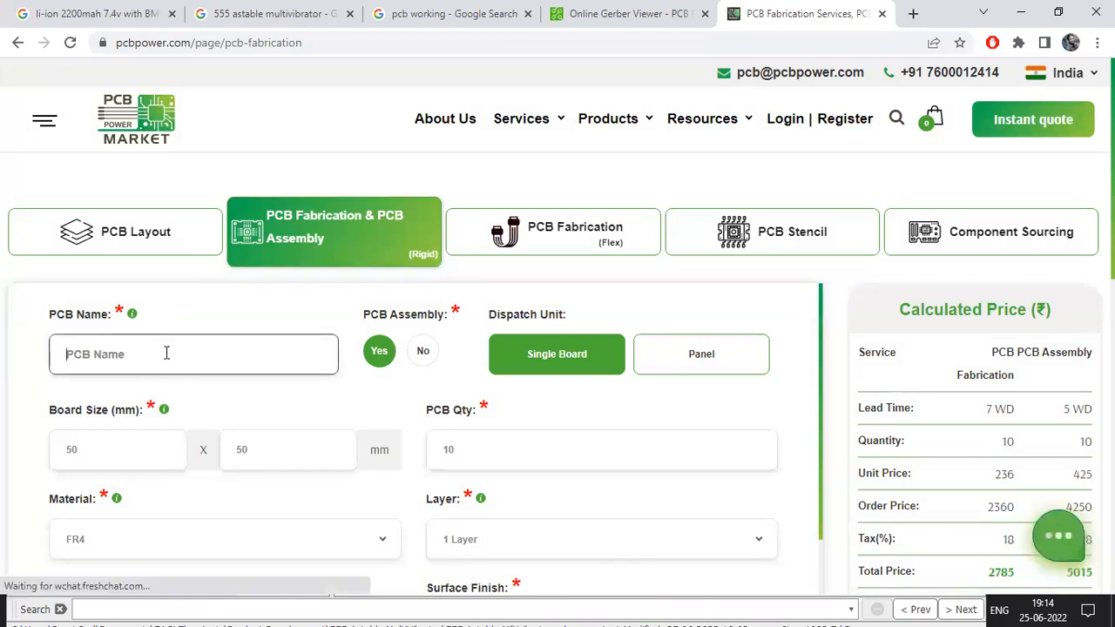
pyautogui.write('Timer ')
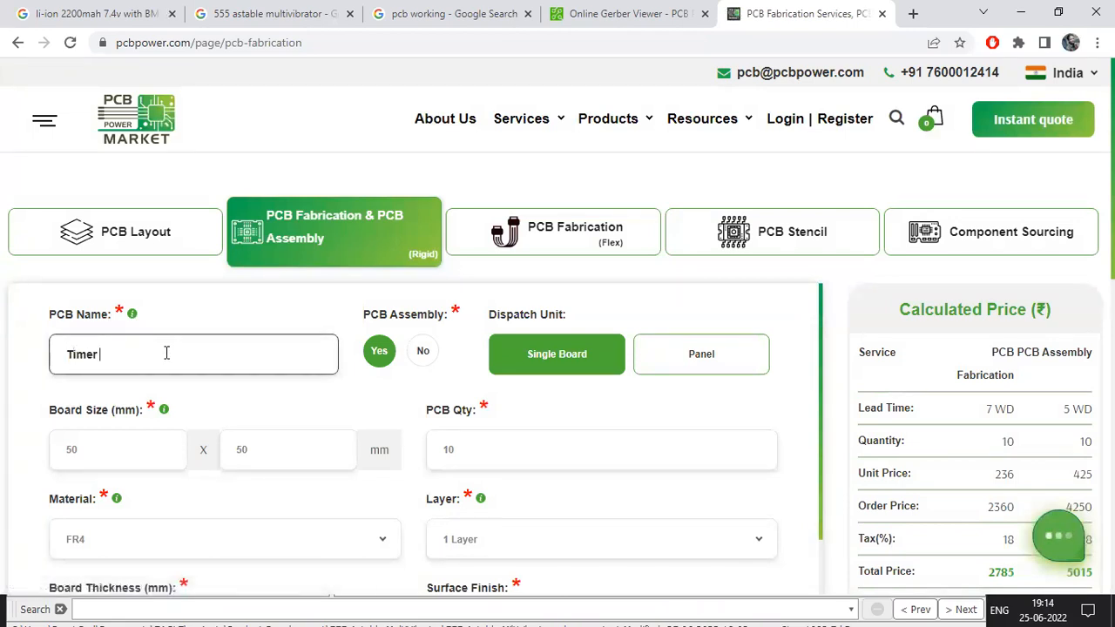
pyautogui.write('Controller')
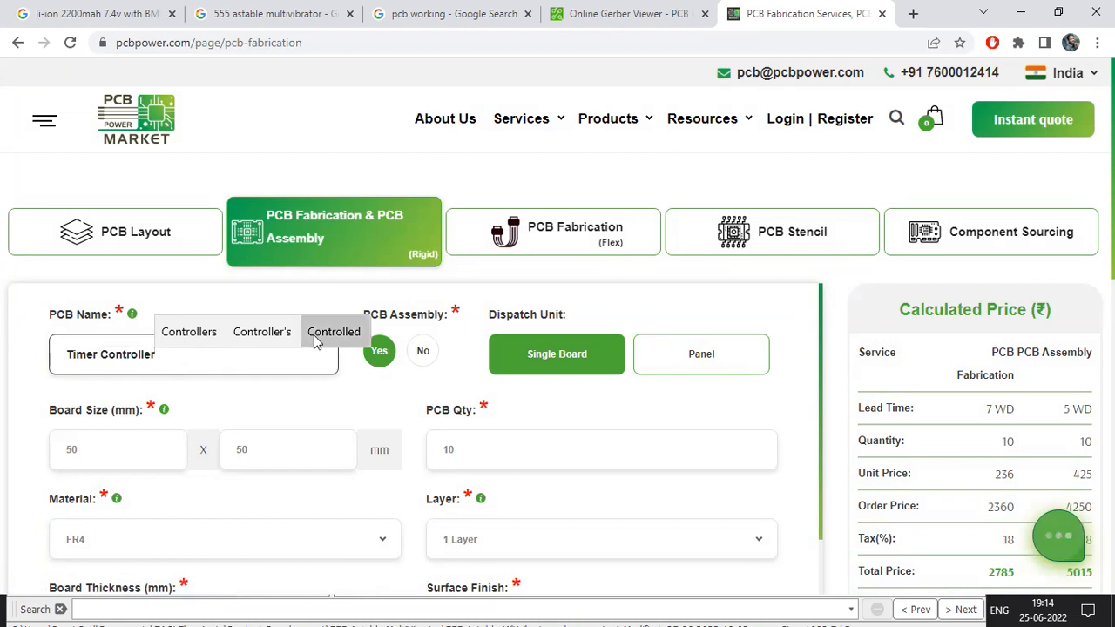
pyautogui.click(424, 354)
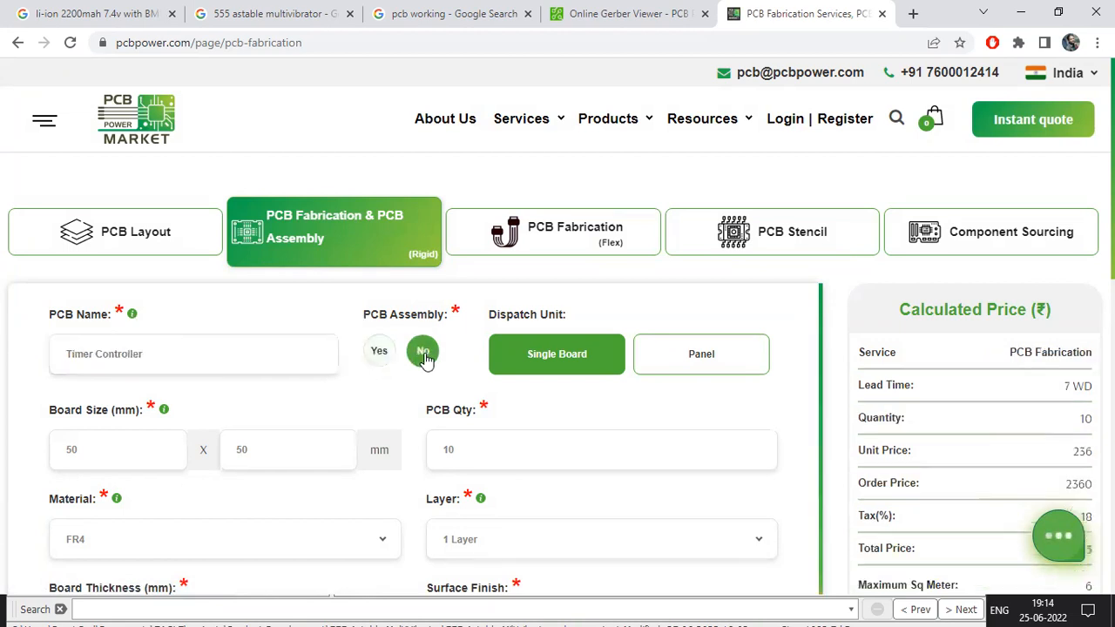
pyautogui.click(376, 354)
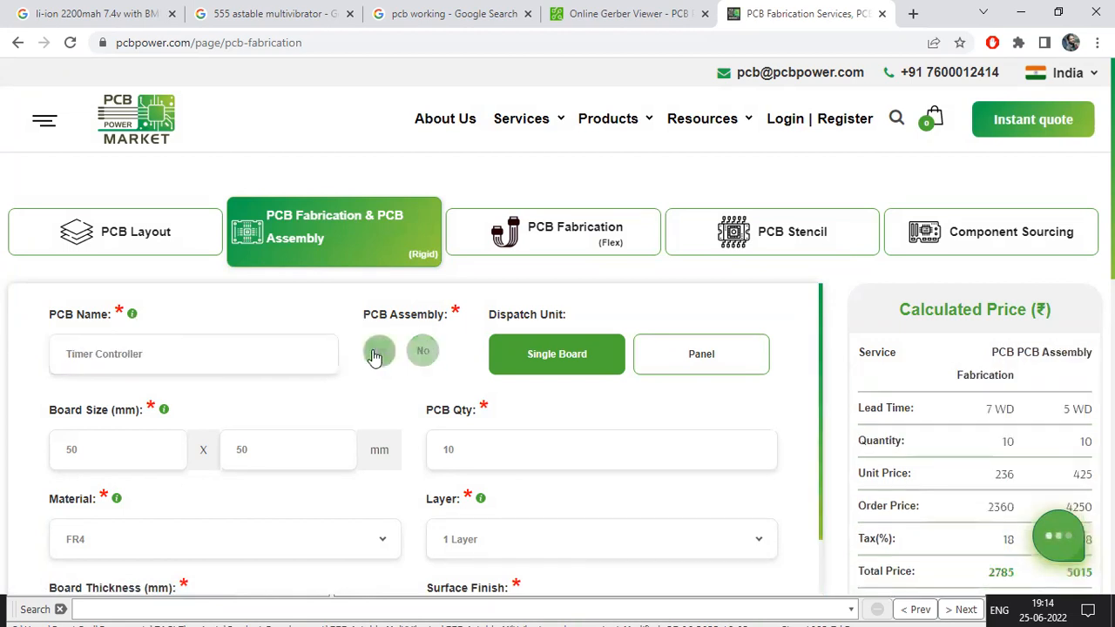
pyautogui.click(427, 355)
pyautogui.scroll(-1, 431, 366)
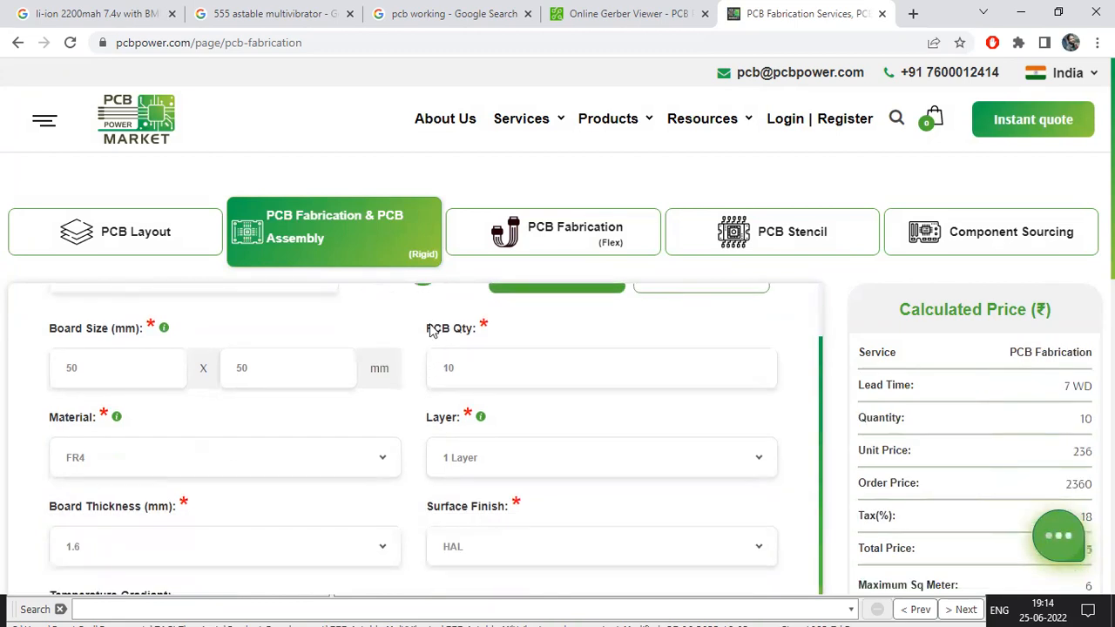
pyautogui.scroll(1, 431, 330)
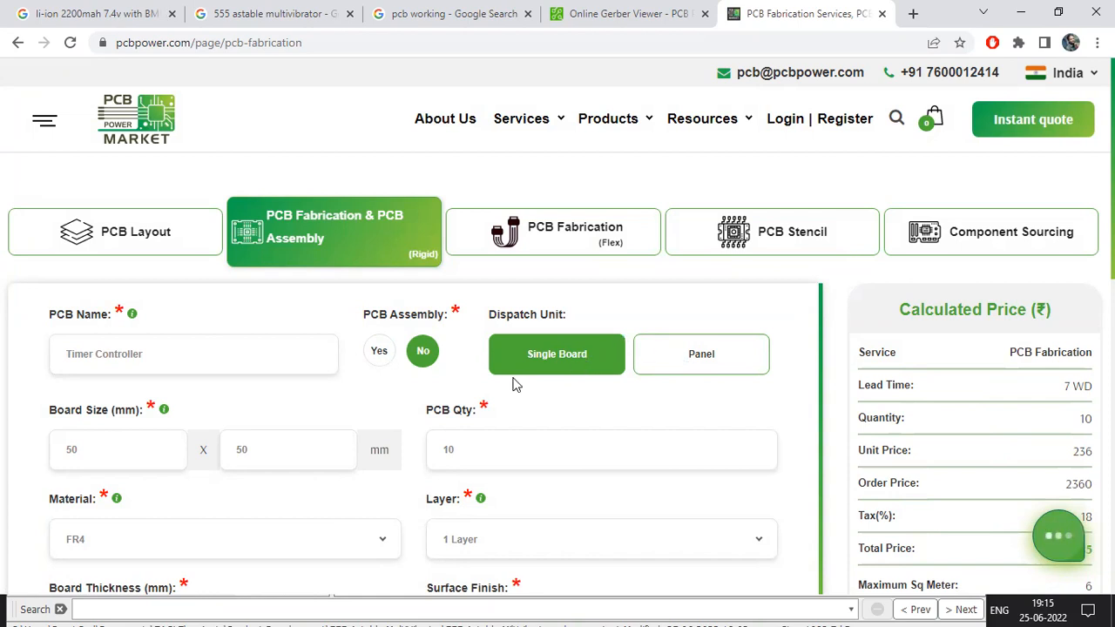
# Switch to the 555 astable multivibrator board in EAGLE and generate its board statistics to look up the size
pyautogui.scroll(-1, 48, 392)
pyautogui.doubleClick(110, 376)
pyautogui.doubleClick(280, 366)
pyautogui.hotkey('alt', 'Tab')
pyautogui.hotkey('alt', 'Tab')
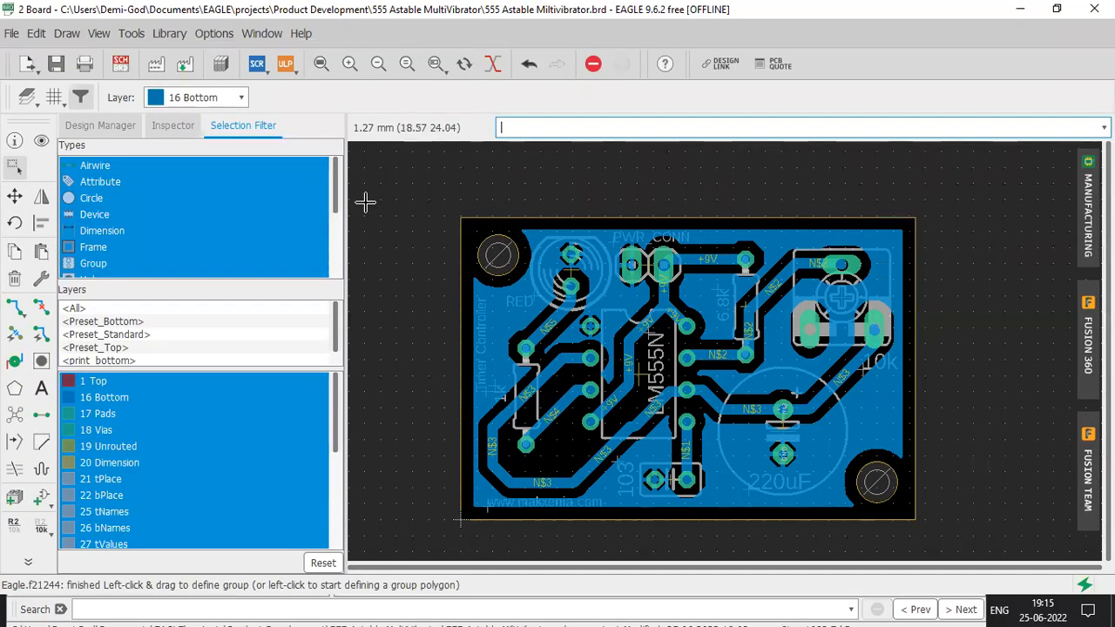
pyautogui.click(131, 33)
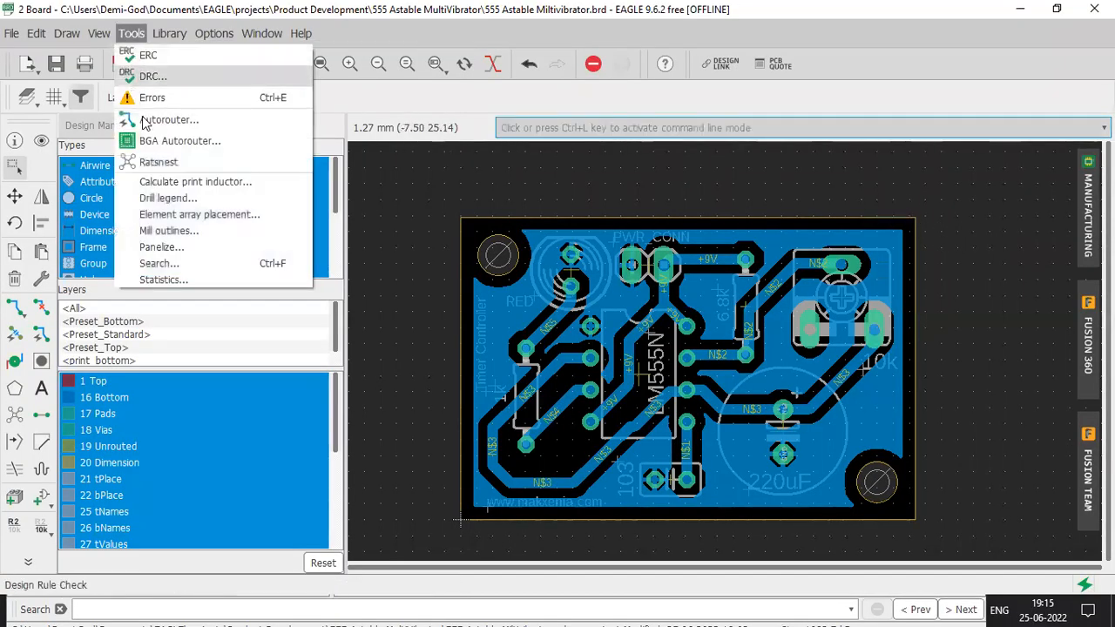
pyautogui.click(164, 278)
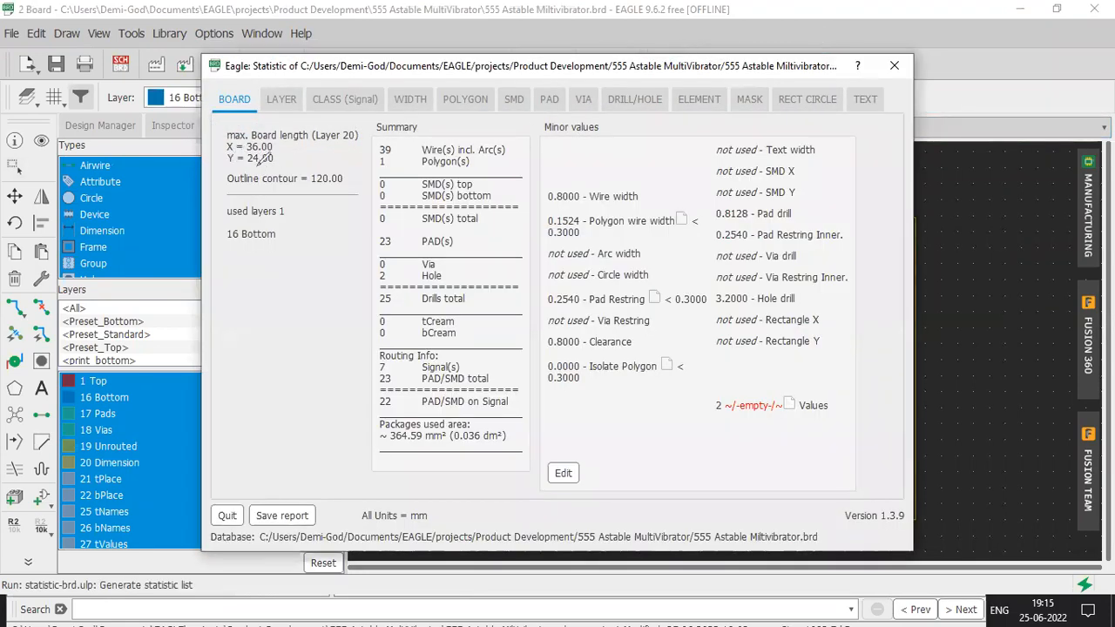
# Examine the maximum board length and the wire, SMD, pad, hole, drill and routing figures in the statistics summary
pyautogui.moveTo(237, 158); pyautogui.dragTo(256, 137)
pyautogui.click(989, 28)
pyautogui.moveTo(452, 141)
pyautogui.mouseDown()
pyautogui.moveTo(508, 153)
pyautogui.moveTo(382, 140)
pyautogui.moveTo(470, 153)
pyautogui.moveTo(392, 164)
pyautogui.moveTo(514, 190)
pyautogui.moveTo(420, 168)
pyautogui.mouseUp()
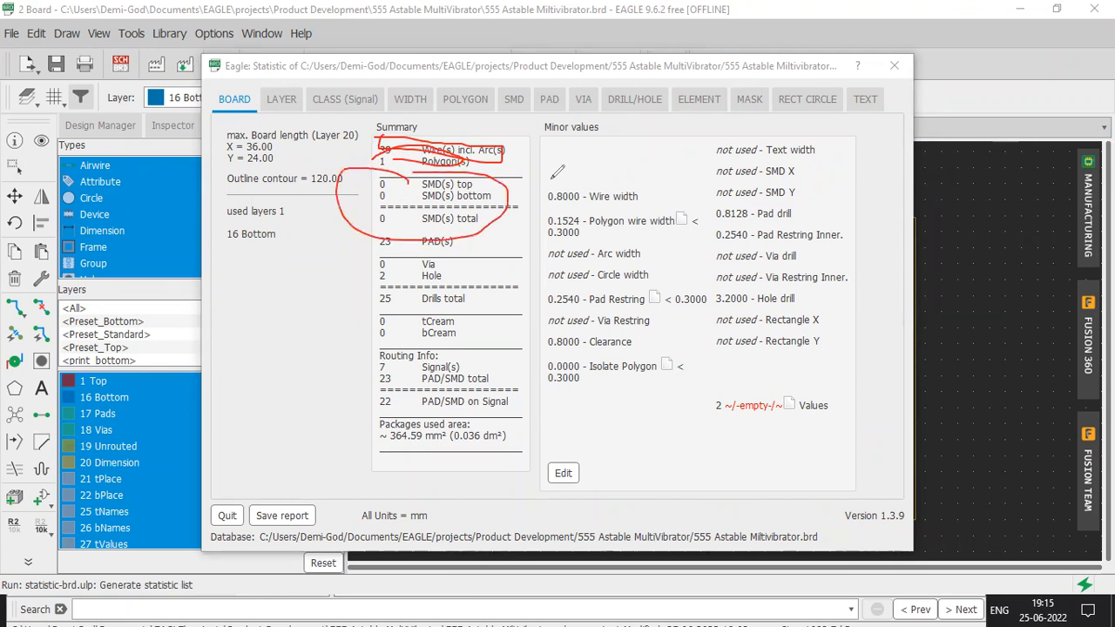
pyautogui.click(753, 63)
pyautogui.moveTo(424, 225)
pyautogui.mouseDown()
pyautogui.moveTo(460, 244)
pyautogui.moveTo(428, 225)
pyautogui.mouseUp()
pyautogui.moveTo(423, 265)
pyautogui.mouseDown()
pyautogui.moveTo(372, 277)
pyautogui.moveTo(403, 292)
pyautogui.moveTo(475, 298)
pyautogui.moveTo(410, 310)
pyautogui.mouseUp()
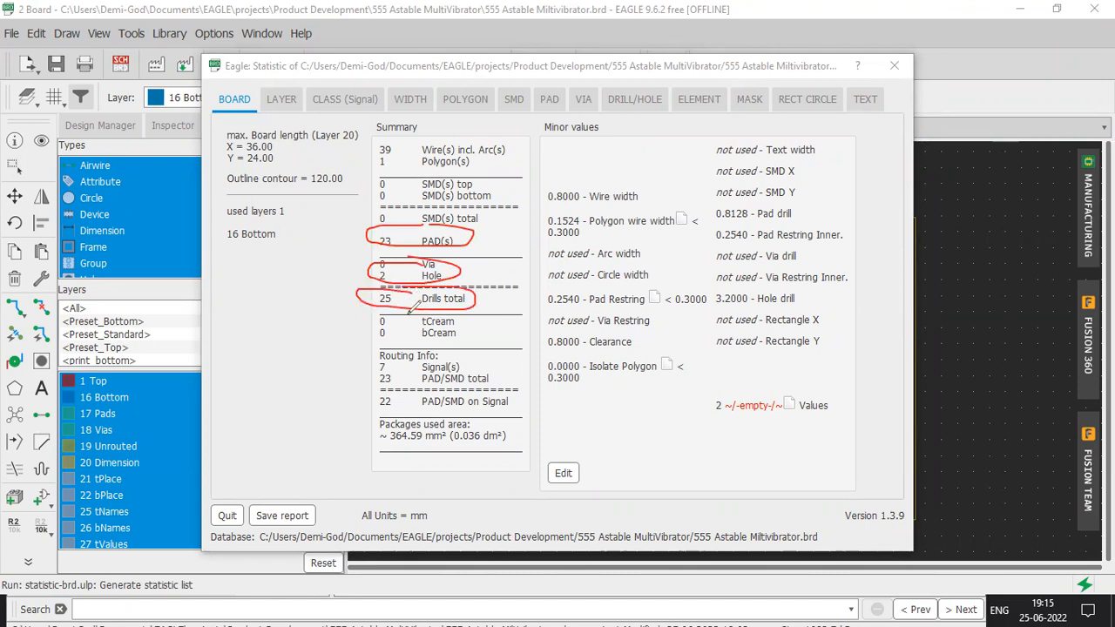
pyautogui.moveTo(378, 357)
pyautogui.mouseDown()
pyautogui.moveTo(472, 363)
pyautogui.moveTo(385, 348)
pyautogui.mouseUp()
pyautogui.press('Escape')
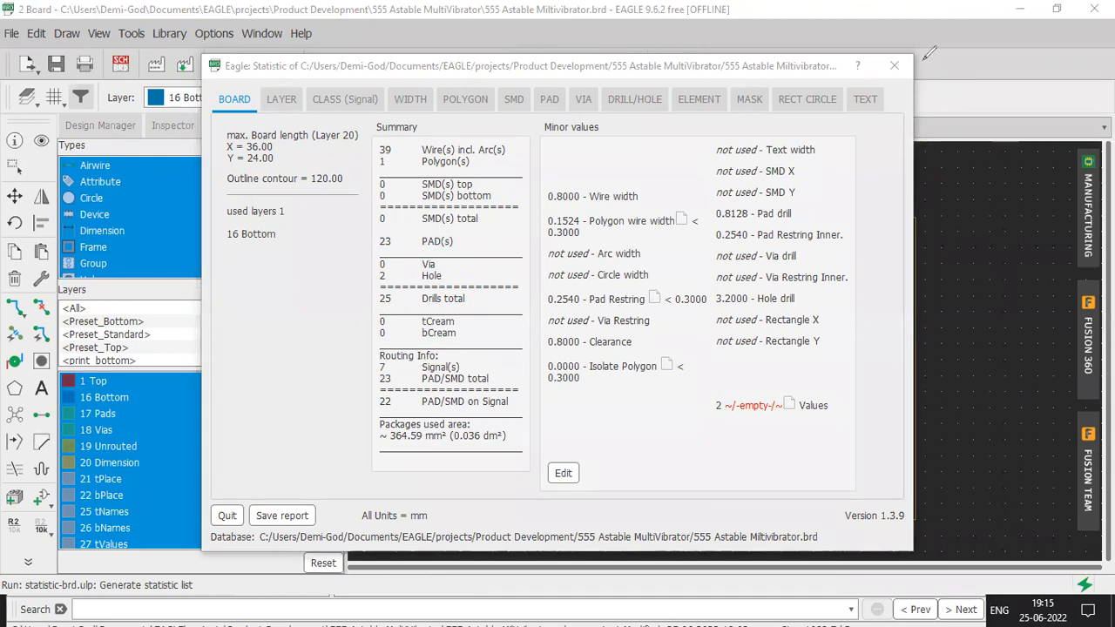
# Return to the PCB fabrication form in Chrome and set the board size to 36 x 24 mm
pyautogui.hotkey('alt', 'Tab')
pyautogui.click(586, 227)
pyautogui.moveTo(132, 368); pyautogui.dragTo(39, 377)
pyautogui.write('36')
pyautogui.press('Tab')
pyautogui.write('20')
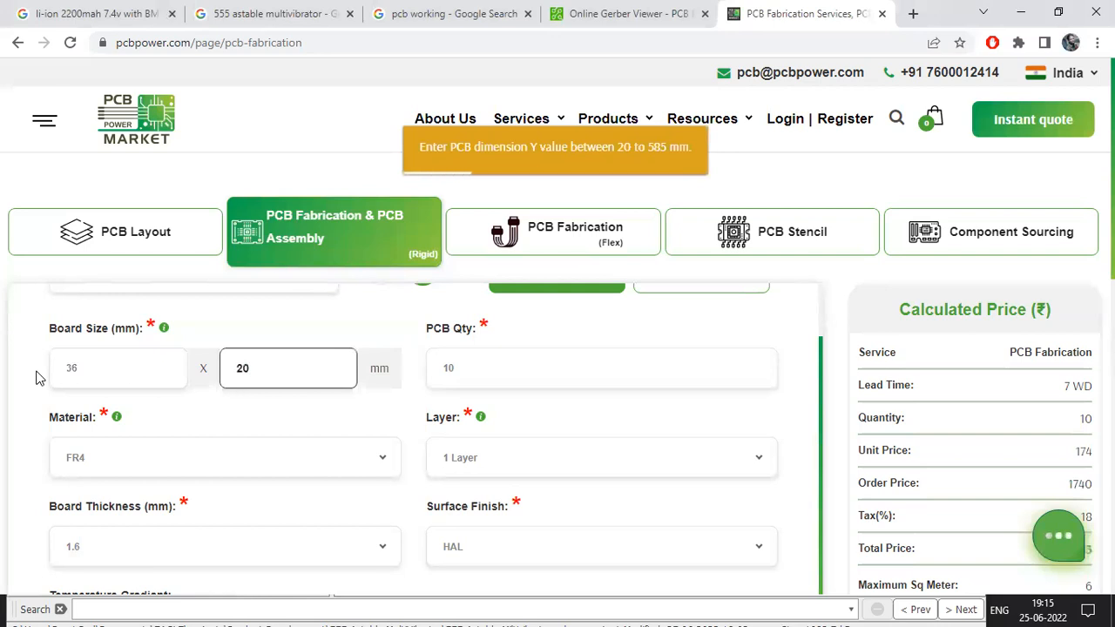
# Set the PCB quantity to 1 in the fabrication form
pyautogui.moveTo(456, 369); pyautogui.dragTo(418, 370)
pyautogui.write('1')
pyautogui.scroll(-1, 269, 427)
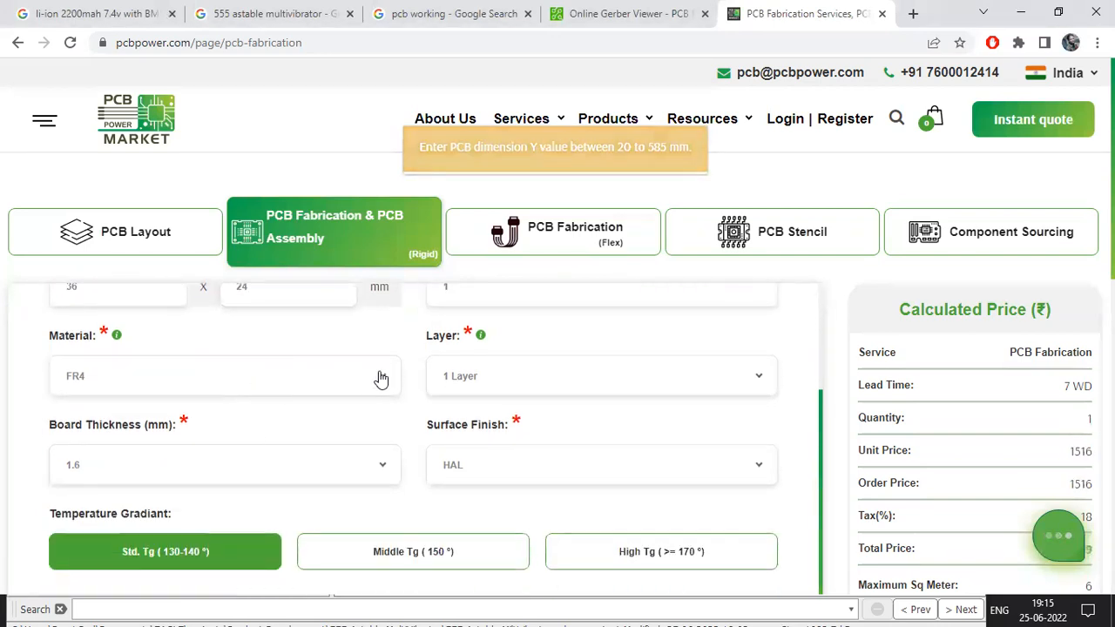
pyautogui.scroll(-1, 451, 389)
pyautogui.scroll(2, 520, 463)
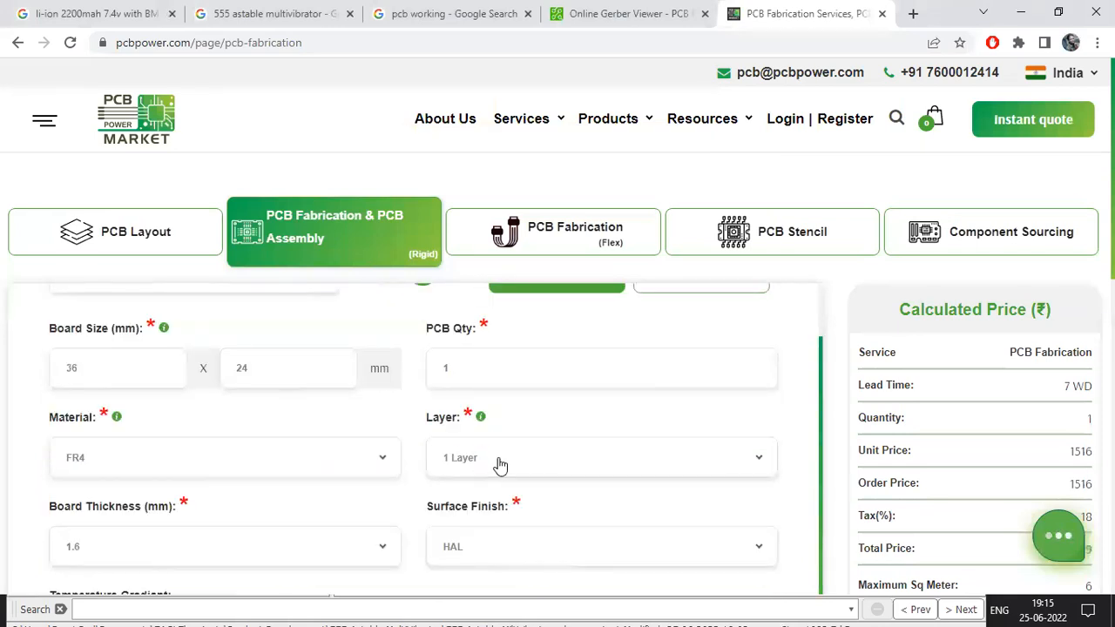
# Review the layer choices and the remaining fabrication options down to the production lead time
pyautogui.click(498, 463)
pyautogui.click(500, 462)
pyautogui.scroll(-1, 582, 418)
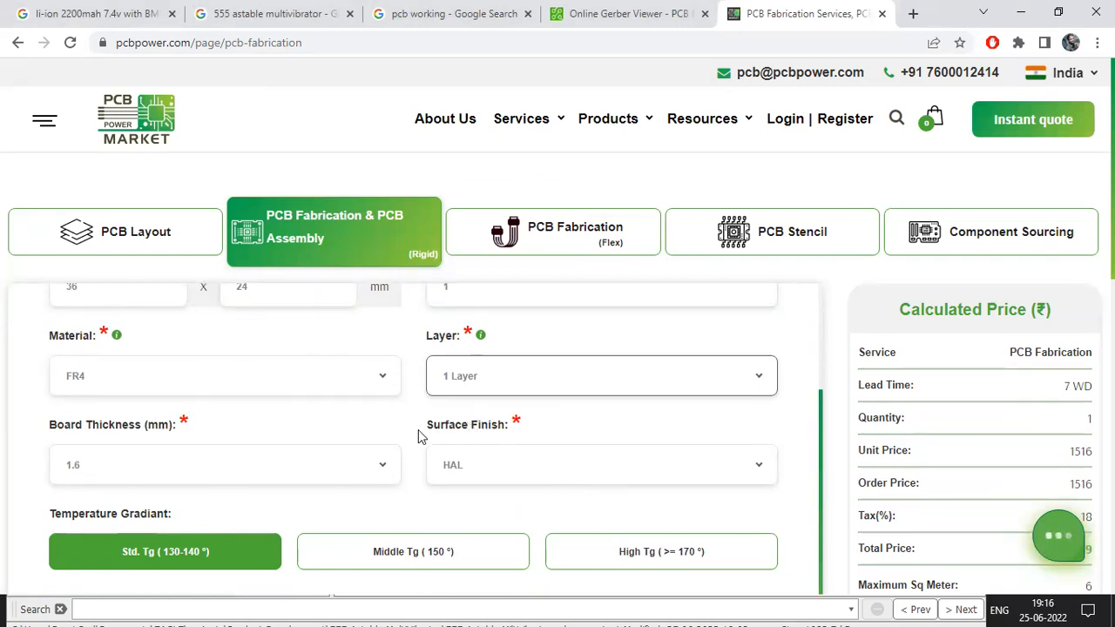
pyautogui.scroll(-2, 419, 428)
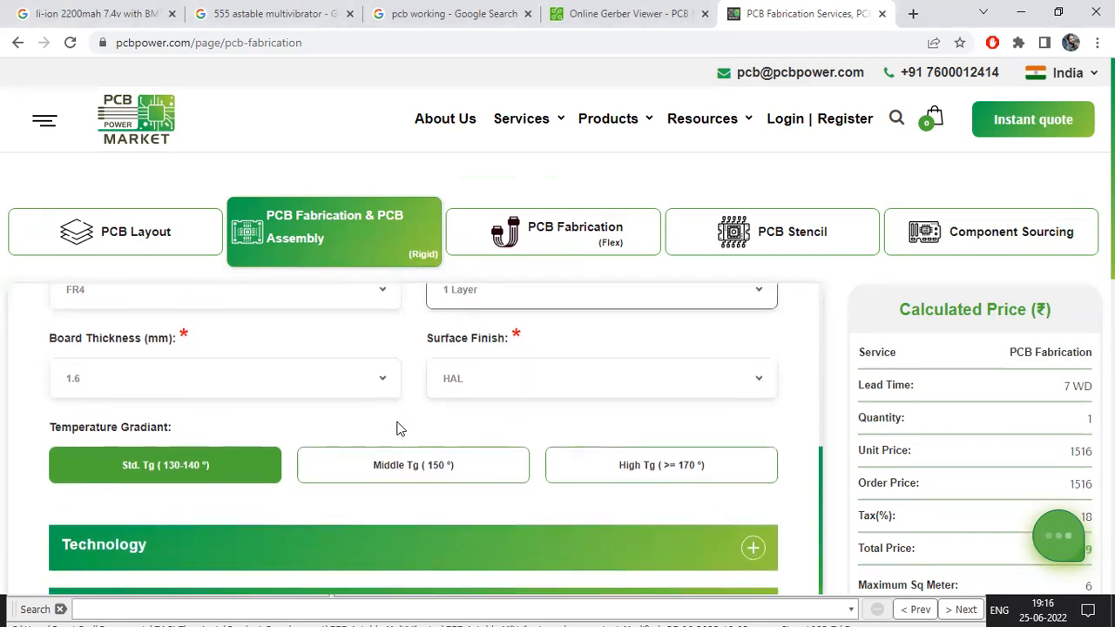
pyautogui.scroll(-1, 985, 396)
pyautogui.scroll(-1, 989, 384)
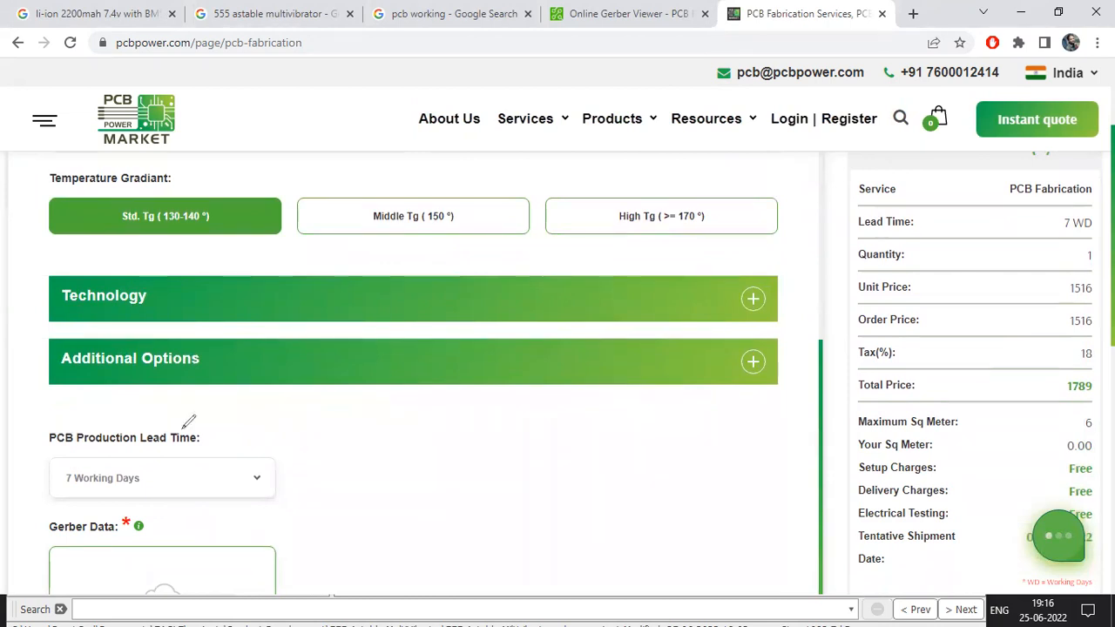
# Examine the production lead time and the calculated unit and total price for one board
pyautogui.moveTo(185, 424); pyautogui.dragTo(170, 422)
pyautogui.moveTo(1087, 209)
pyautogui.mouseDown()
pyautogui.moveTo(1075, 233)
pyautogui.moveTo(1083, 214)
pyautogui.moveTo(1083, 270)
pyautogui.moveTo(1097, 255)
pyautogui.moveTo(1084, 307)
pyautogui.moveTo(1096, 277)
pyautogui.mouseUp()
pyautogui.moveTo(1093, 268)
pyautogui.mouseDown()
pyautogui.moveTo(1086, 258)
pyautogui.moveTo(1076, 267)
pyautogui.mouseUp()
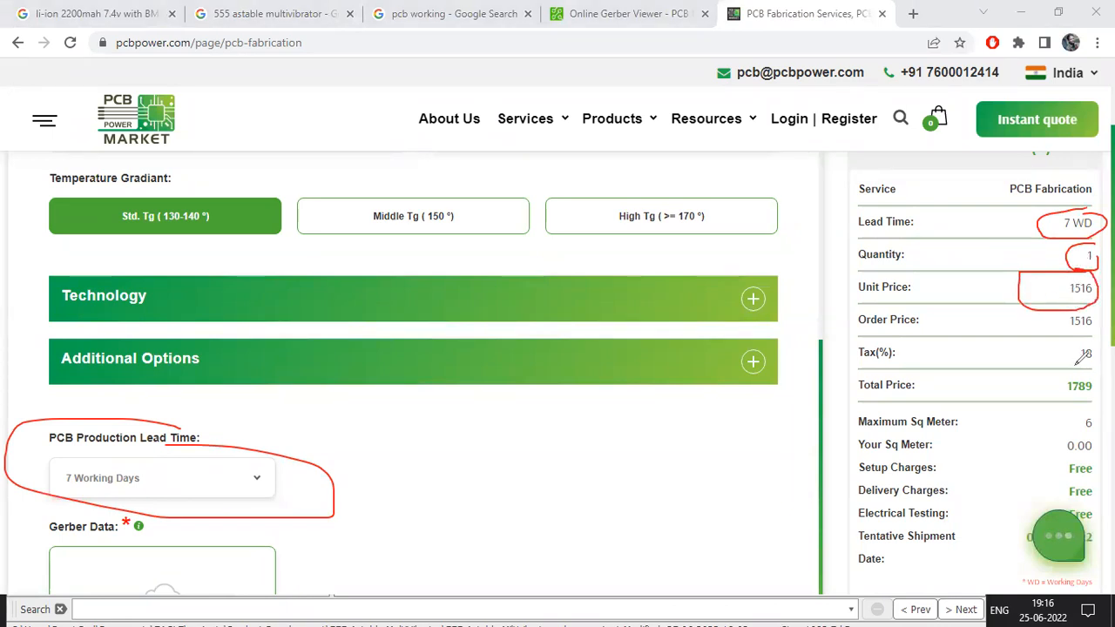
pyautogui.moveTo(1068, 377)
pyautogui.mouseDown()
pyautogui.moveTo(1101, 394)
pyautogui.moveTo(1106, 382)
pyautogui.mouseUp()
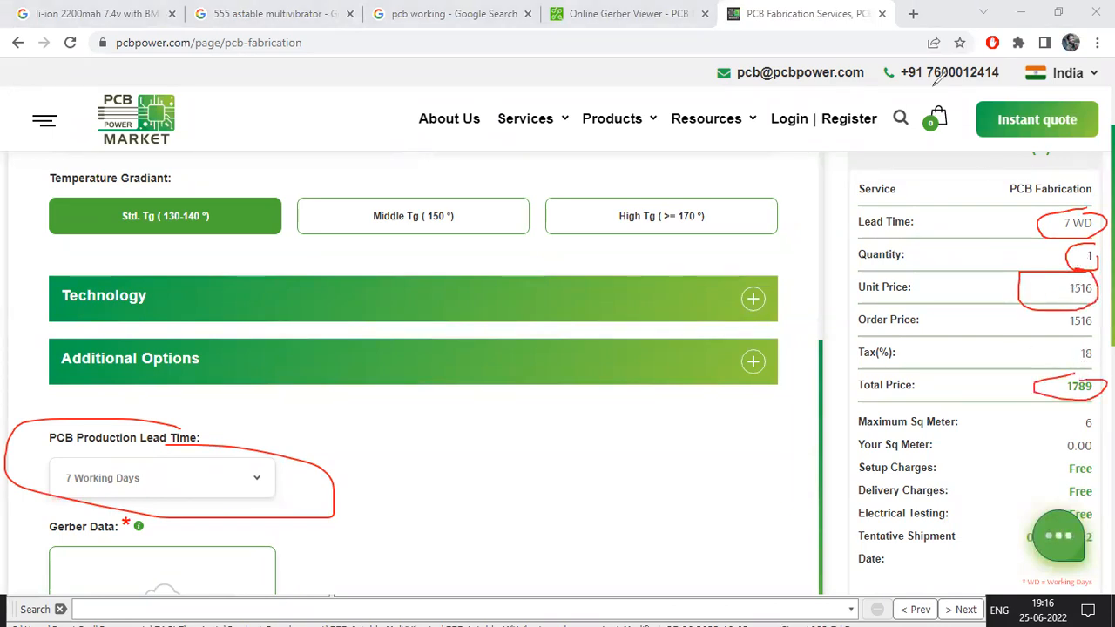
pyautogui.press('Escape')
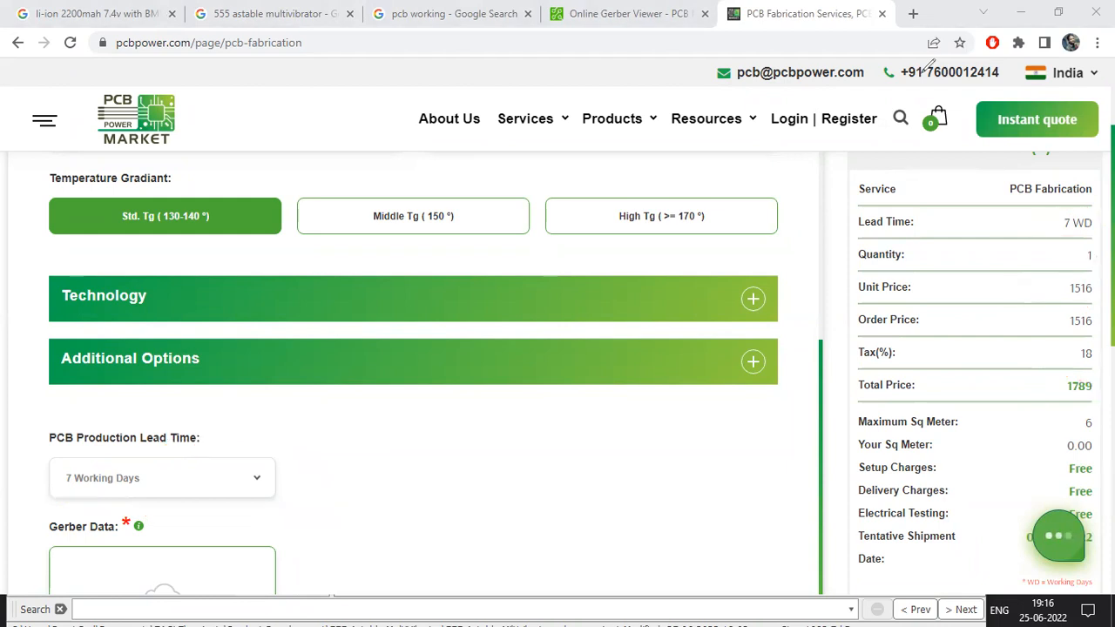
# Change the PCB quantity to 10 and check the recalculated total price and cost per board
pyautogui.scroll(3, 639, 273)
pyautogui.click(512, 190)
pyautogui.write('0')
pyautogui.click(510, 231)
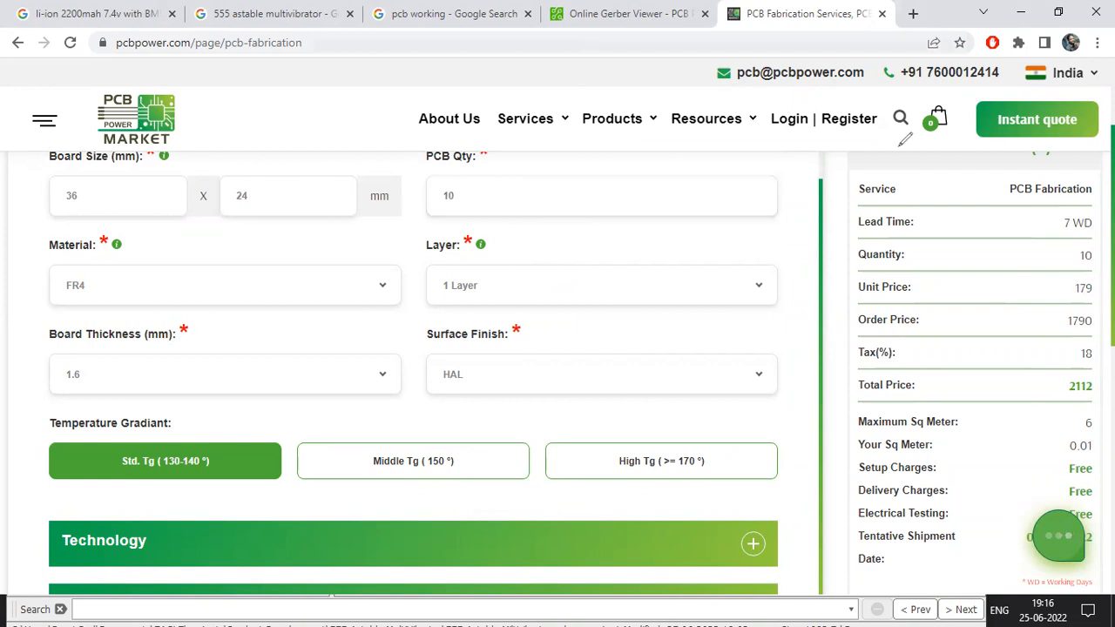
pyautogui.moveTo(1070, 248); pyautogui.dragTo(1111, 251)
pyautogui.moveTo(1089, 375); pyautogui.dragTo(1092, 372)
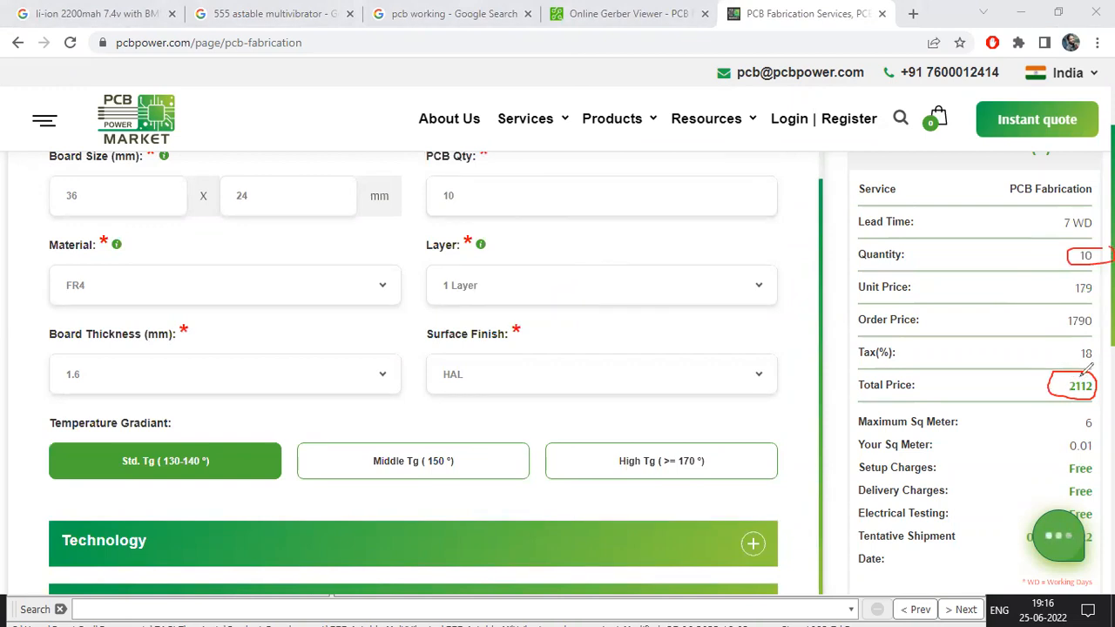
pyautogui.moveTo(961, 343); pyautogui.dragTo(1011, 363)
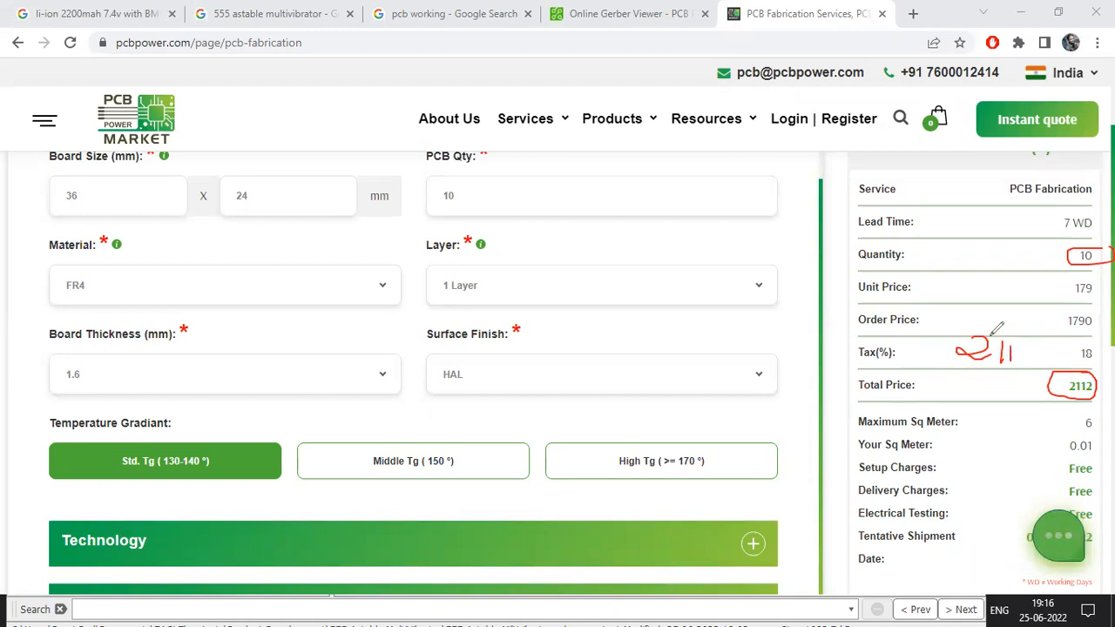
pyautogui.click(883, 62)
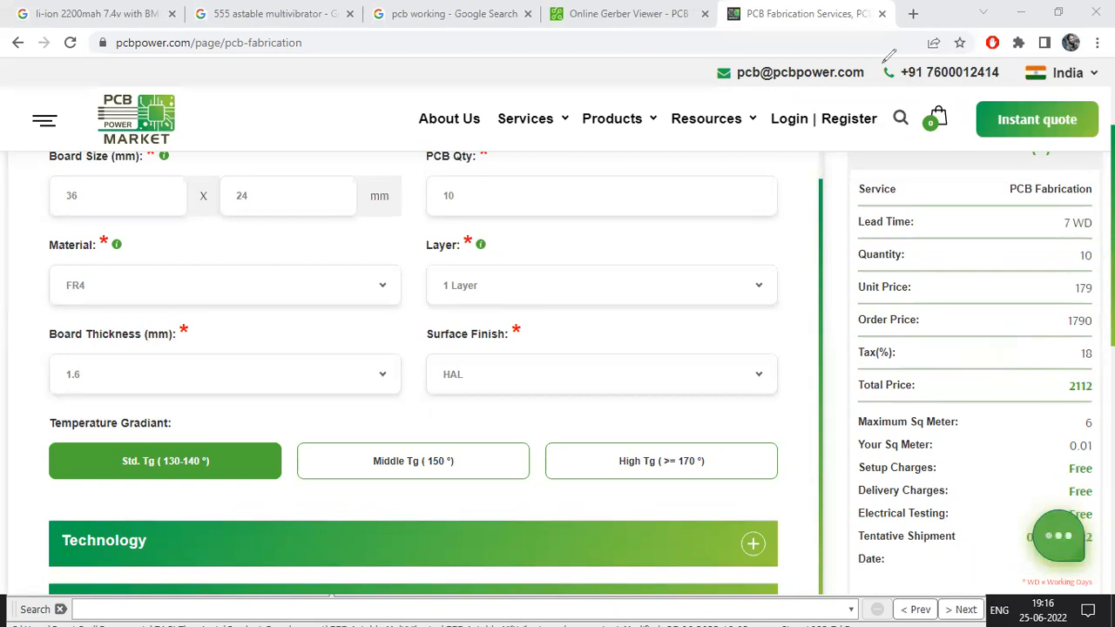
# Raise the PCB quantity to 100 and compare the recalculated total price
pyautogui.click(558, 207)
pyautogui.write('0')
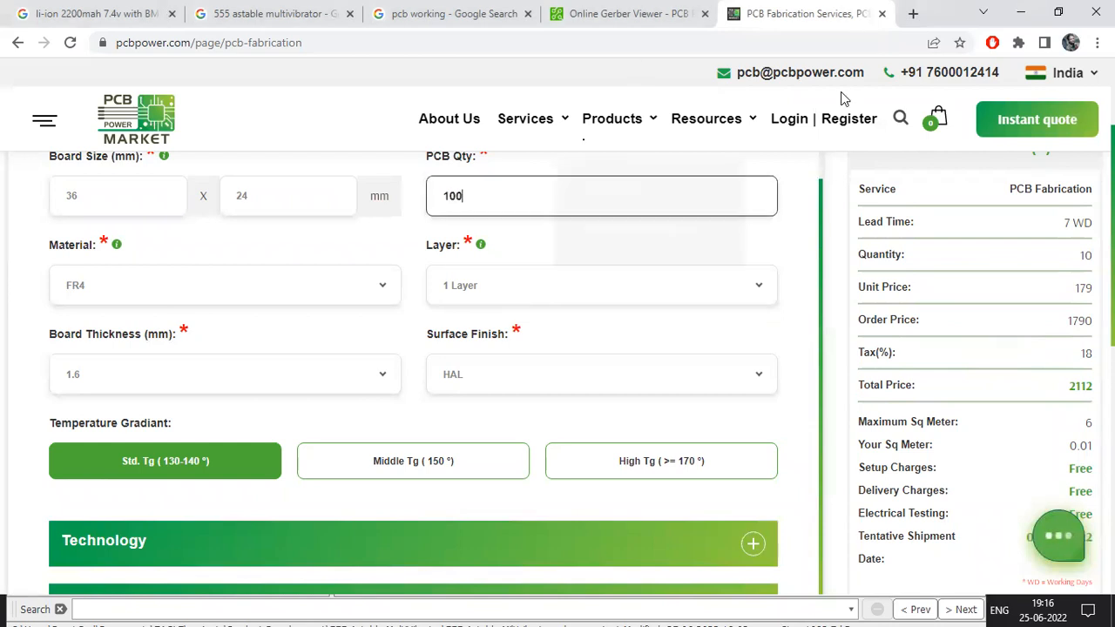
pyautogui.click(842, 92)
pyautogui.moveTo(1083, 381); pyautogui.dragTo(1089, 382)
pyautogui.moveTo(978, 320)
pyautogui.mouseDown()
pyautogui.moveTo(964, 328)
pyautogui.moveTo(965, 356)
pyautogui.moveTo(1017, 331)
pyautogui.moveTo(1035, 355)
pyautogui.moveTo(989, 357)
pyautogui.mouseUp()
pyautogui.press('Escape')
# Restore the PCB quantity to 1 and recalculate the fabrication price
pyautogui.click(583, 196)
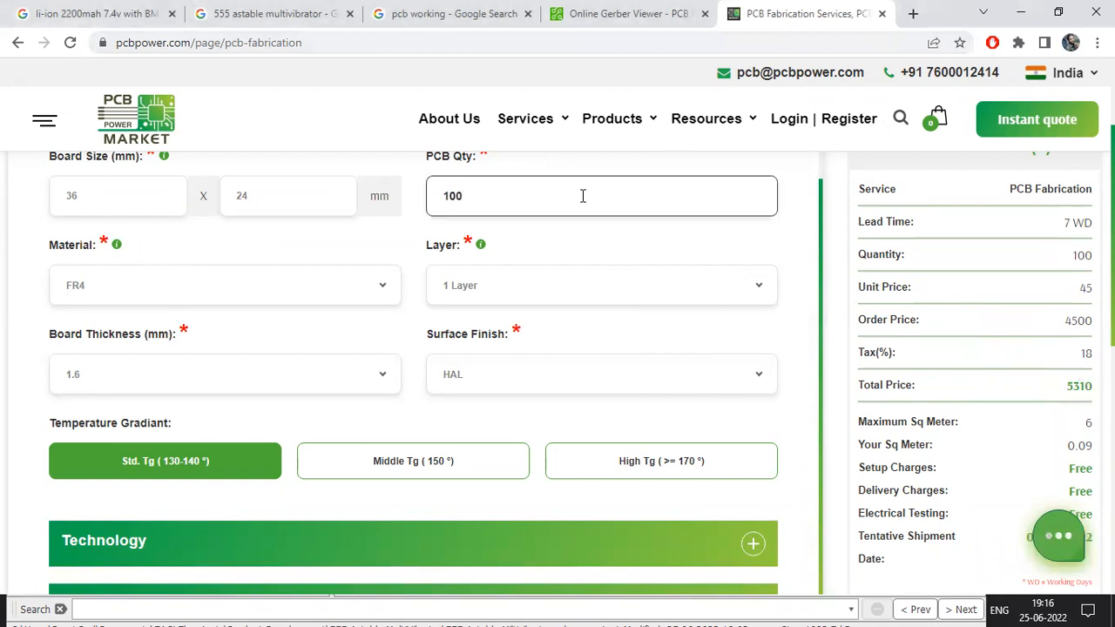
pyautogui.press('BackSpace')
pyautogui.press('BackSpace')
pyautogui.click(1061, 413)
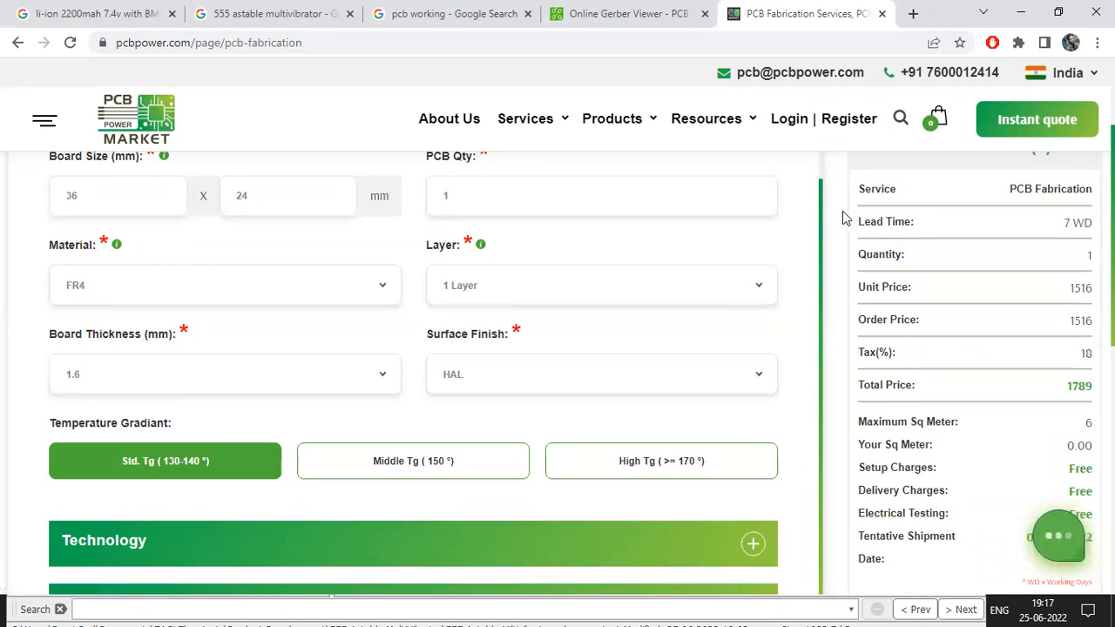
pyautogui.scroll(-3, 791, 230)
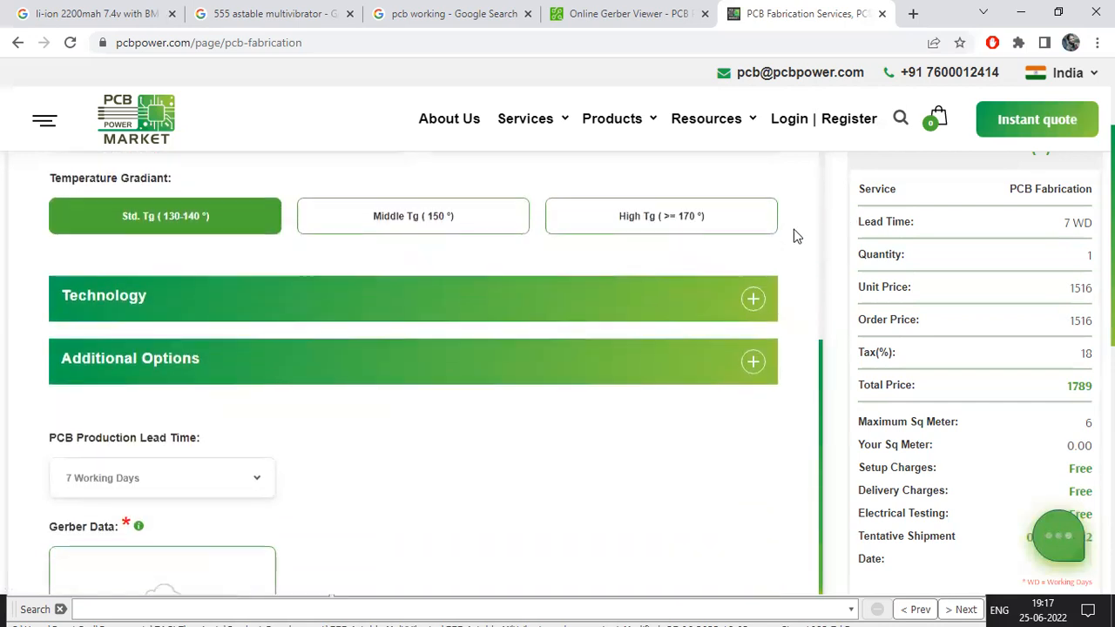
# Attach 555 Astable Miltivibrator_2022-06-25.zip as the Gerber data for the PCB fabrication order
pyautogui.scroll(-3, 776, 359)
pyautogui.click(186, 393)
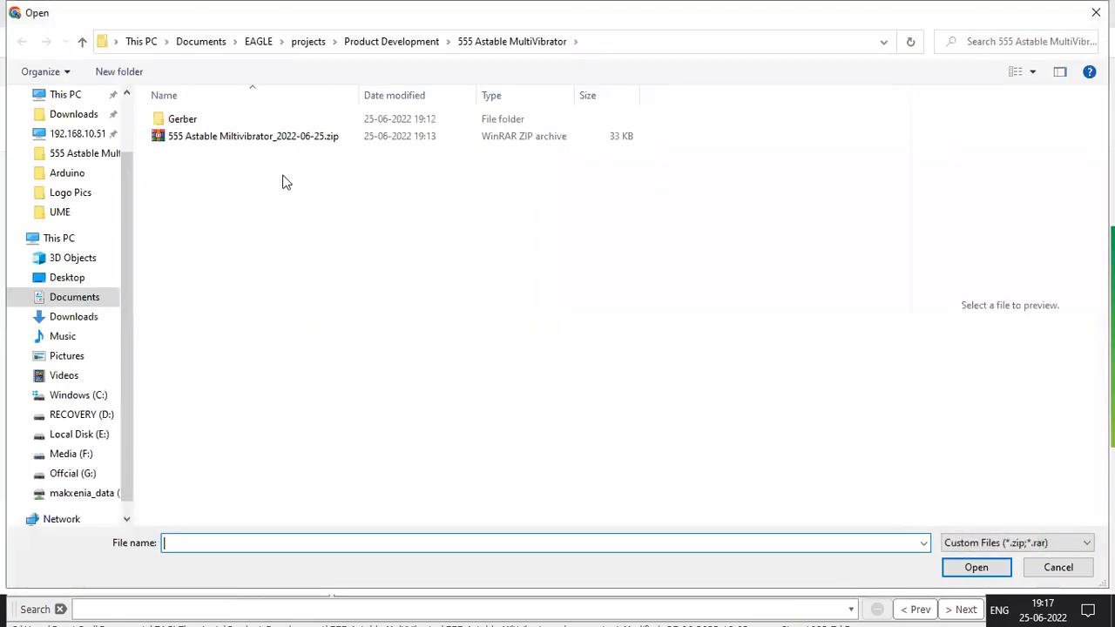
pyautogui.doubleClick(304, 138)
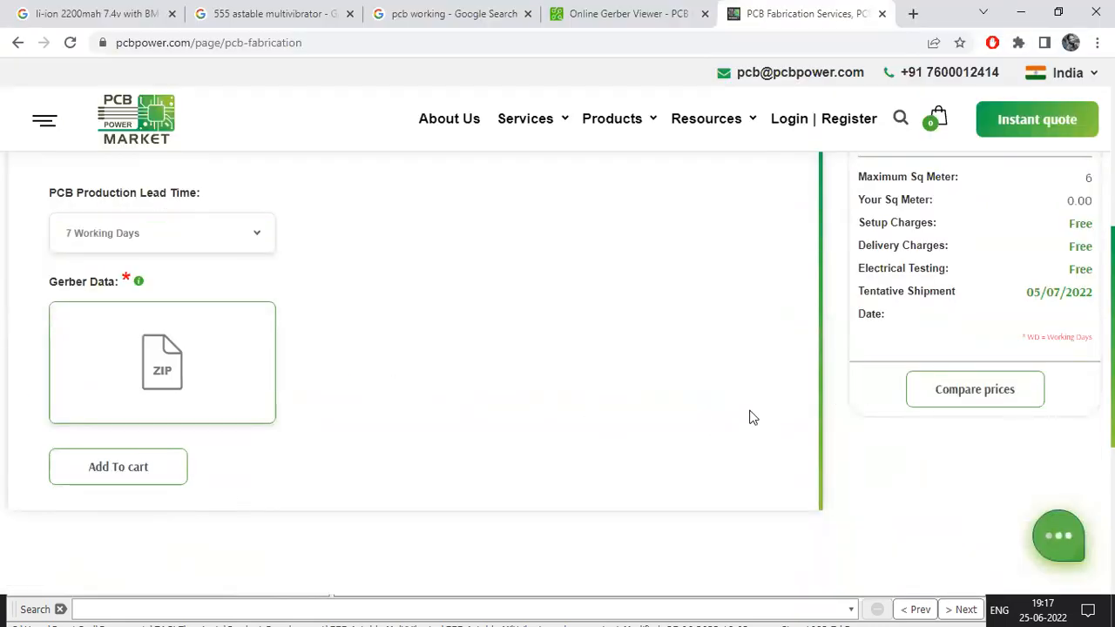
pyautogui.scroll(1, 753, 419)
pyautogui.scroll(3, 751, 417)
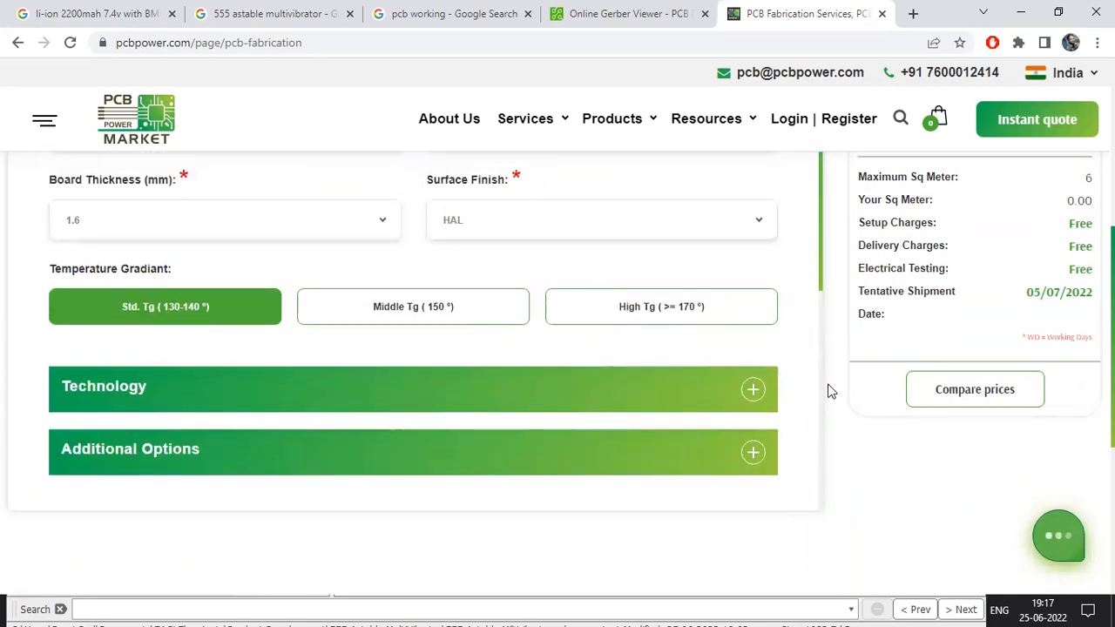
pyautogui.scroll(2, 819, 389)
pyautogui.scroll(2, 819, 386)
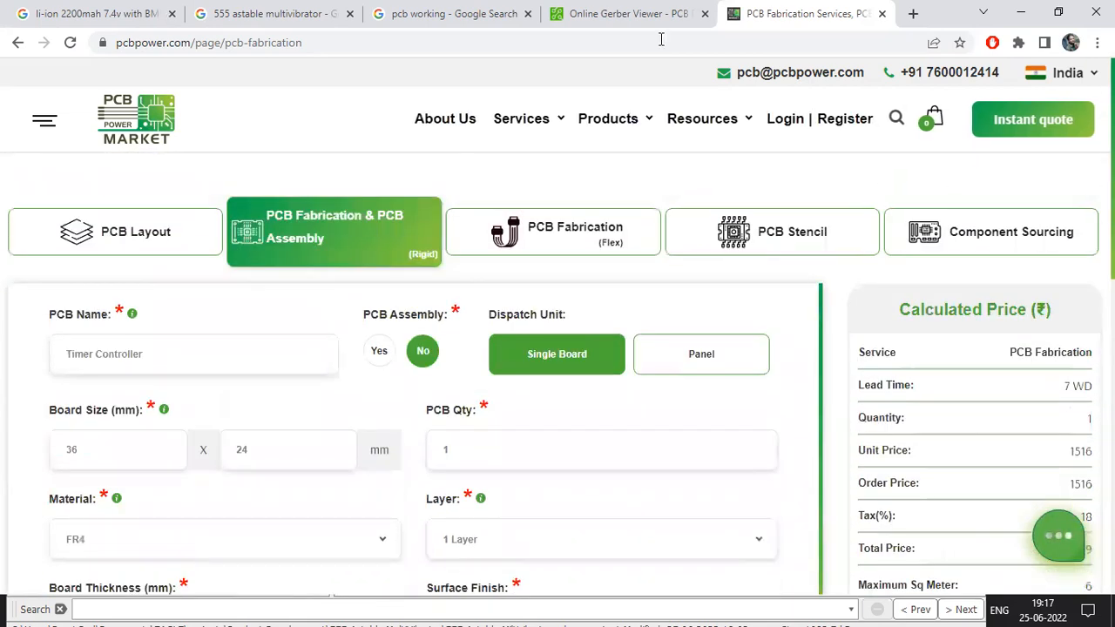
# Close the PCB fabrication quote, the online Gerber viewer, and the "pcb working" and "555 astable multivibrator" search pages
pyautogui.click(882, 14)
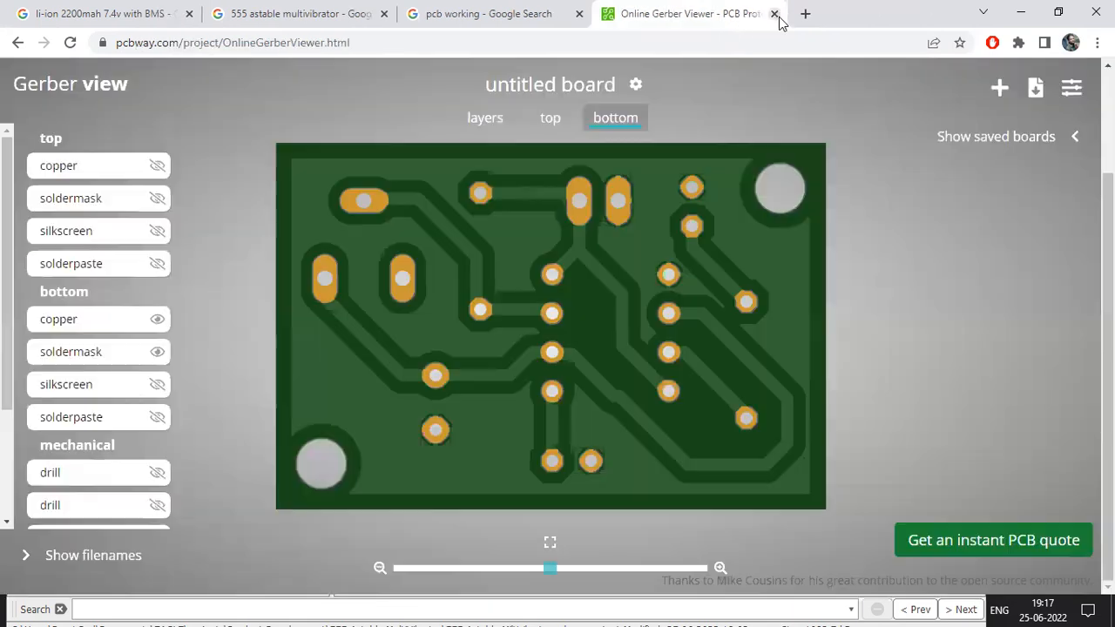
pyautogui.click(775, 14)
pyautogui.click(580, 14)
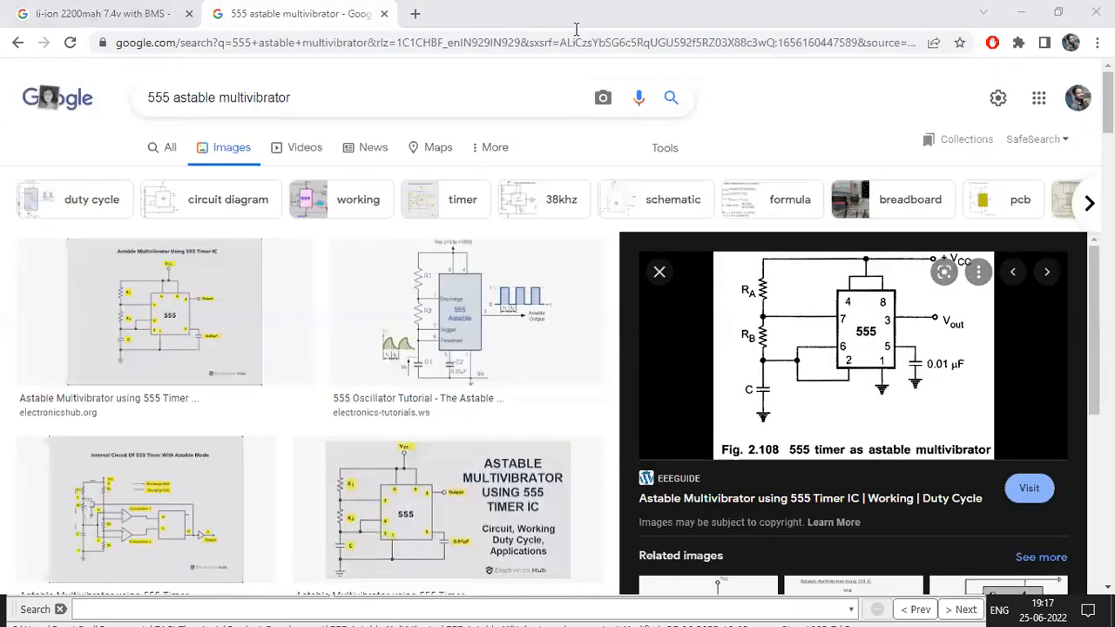
pyautogui.click(383, 14)
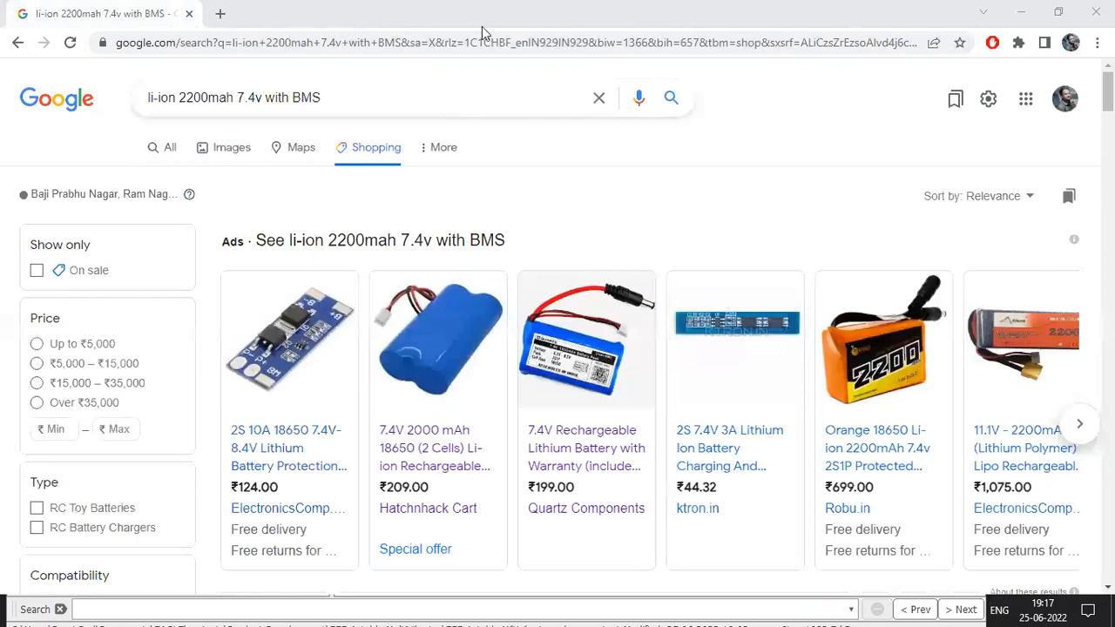
# Open the UME YouTube playlist on a new browser page by looking up "ume"
pyautogui.hotkey('ctrl', 't')
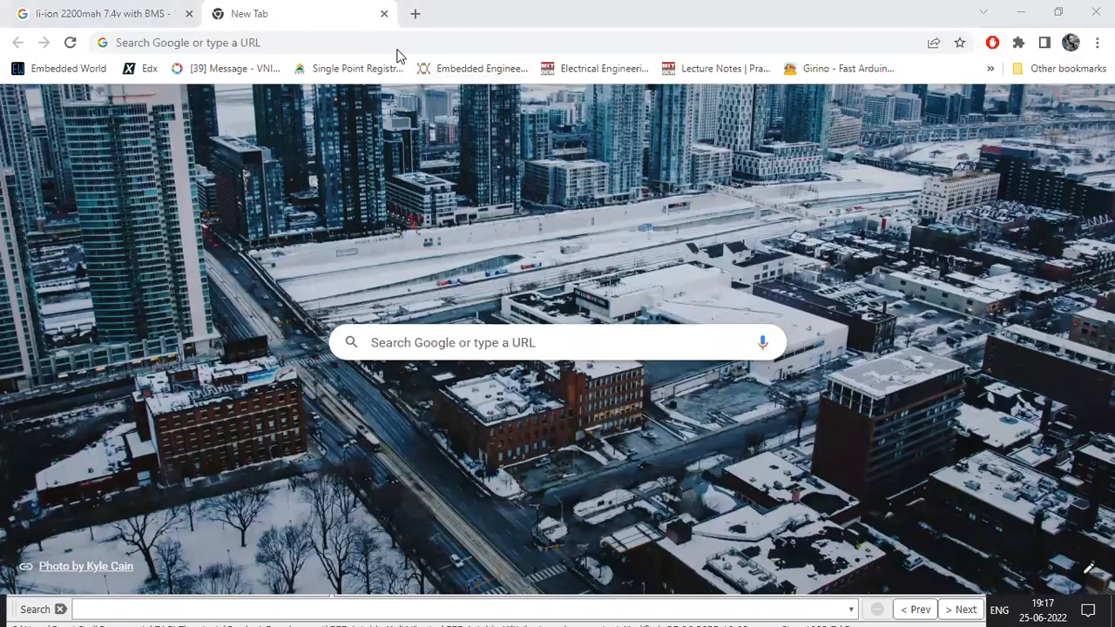
pyautogui.click(455, 42)
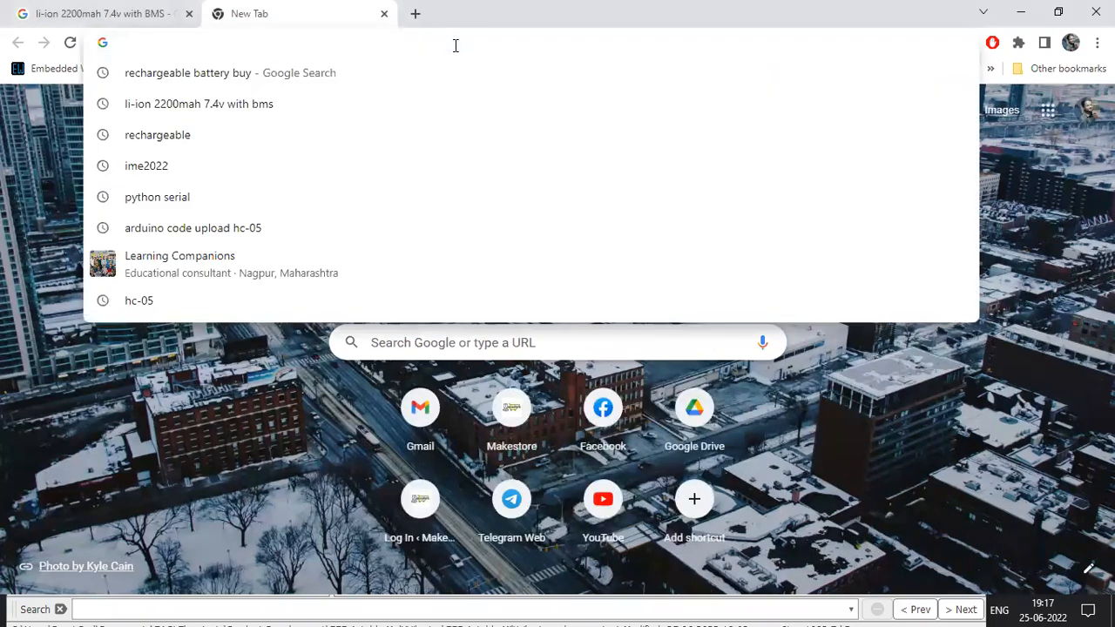
pyautogui.write('ume')
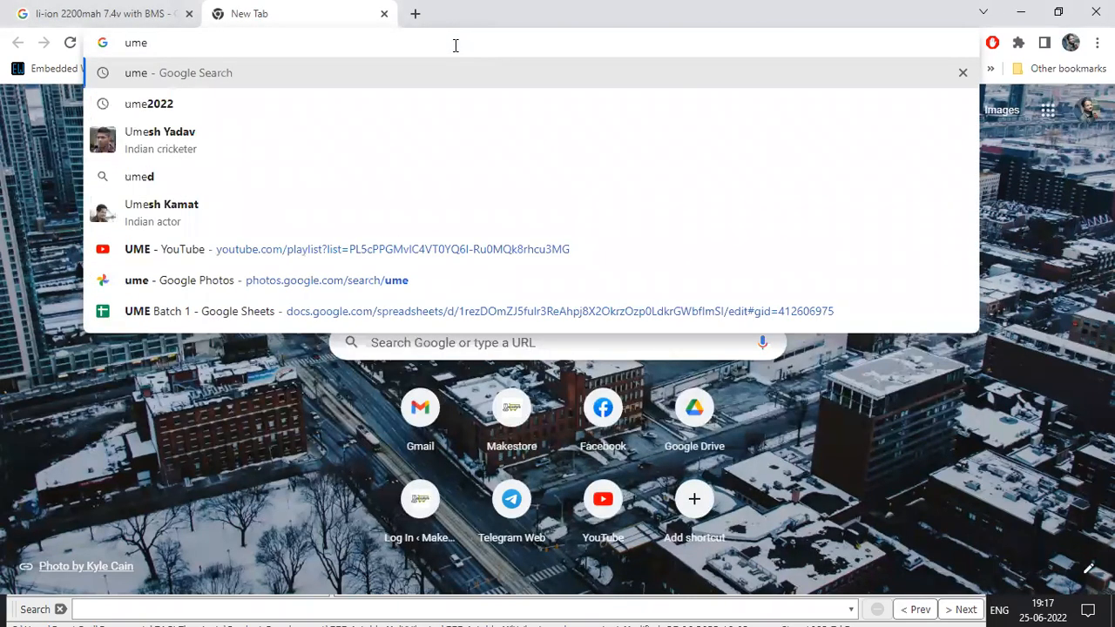
pyautogui.press('Down')
pyautogui.press('Down')
pyautogui.press('Down')
pyautogui.press('Down')
pyautogui.press('Down')
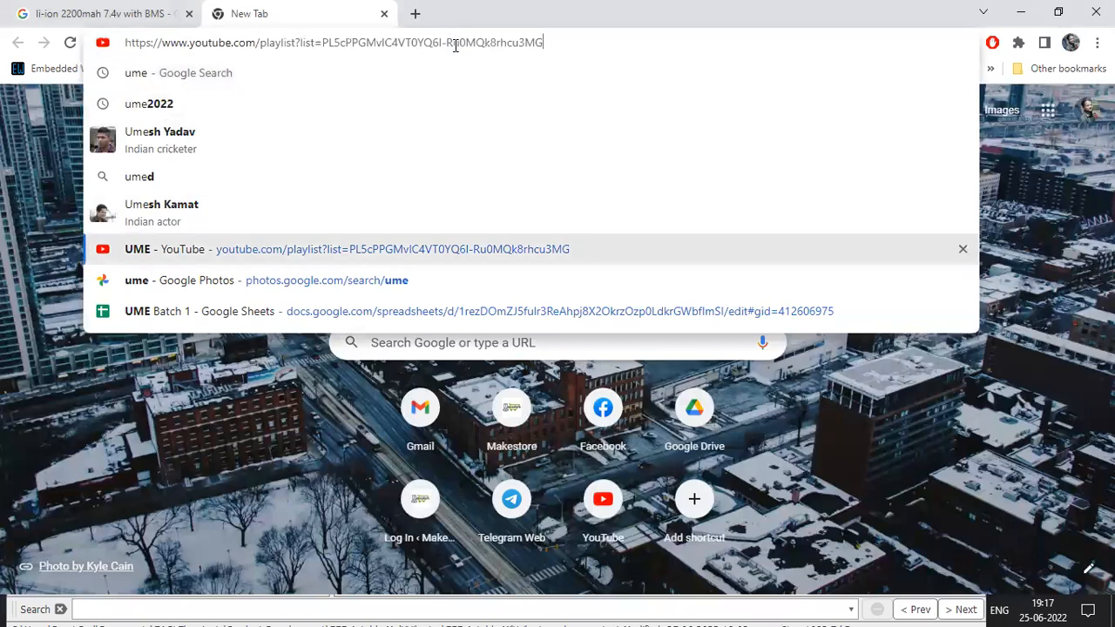
pyautogui.press('Return')
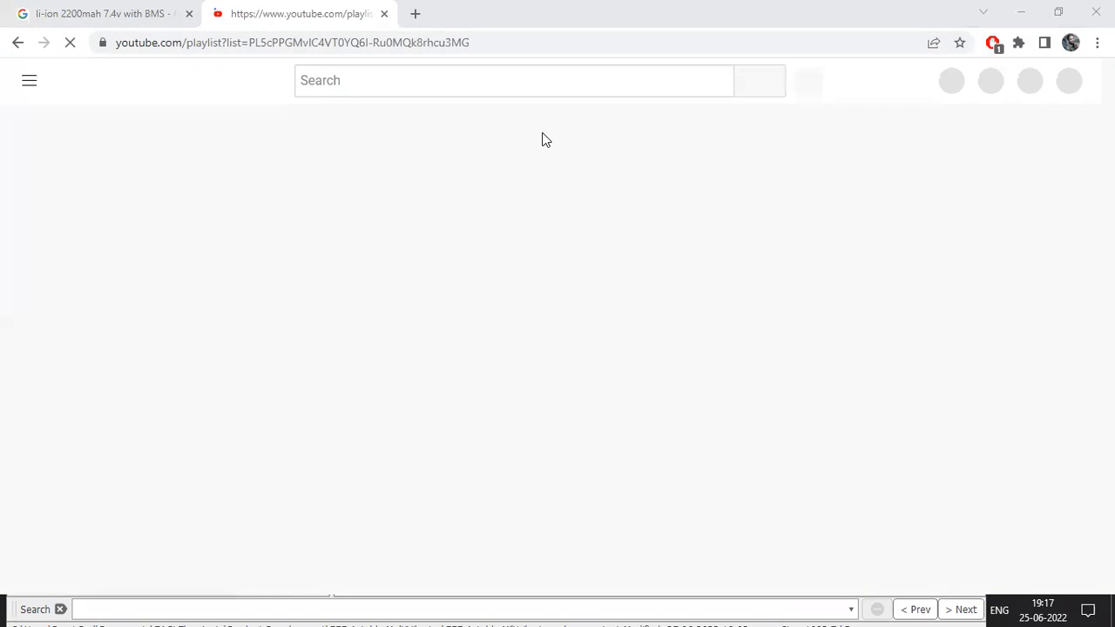
# Open the video "23.1 PCB Etching Process" from the playlist and play it in full screen
pyautogui.scroll(-15, 645, 228)
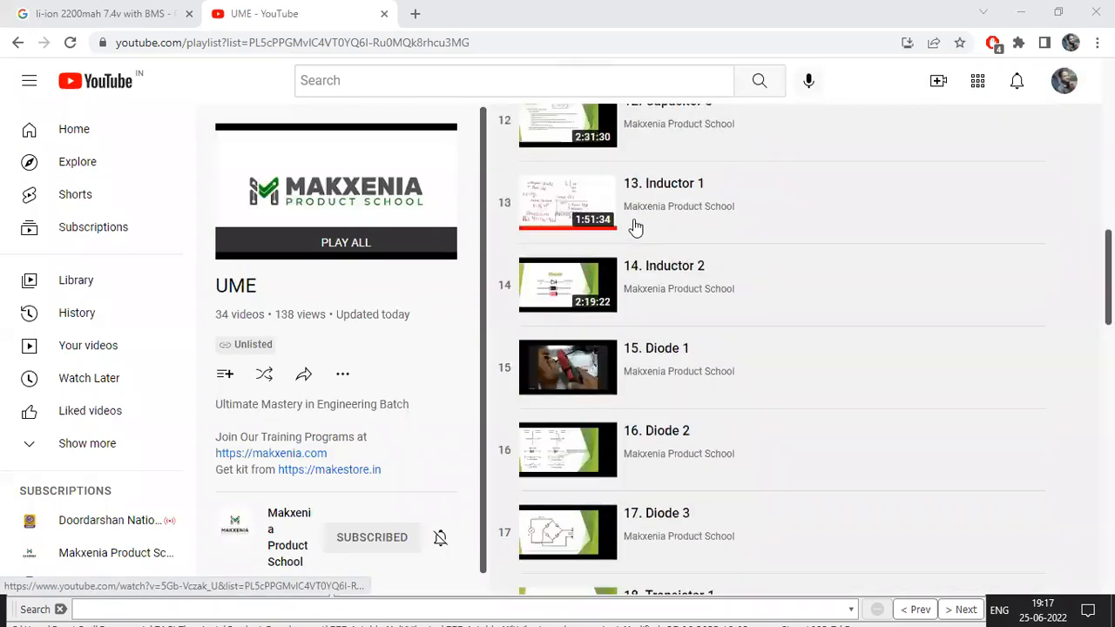
pyautogui.scroll(-8, 638, 224)
pyautogui.click(663, 283)
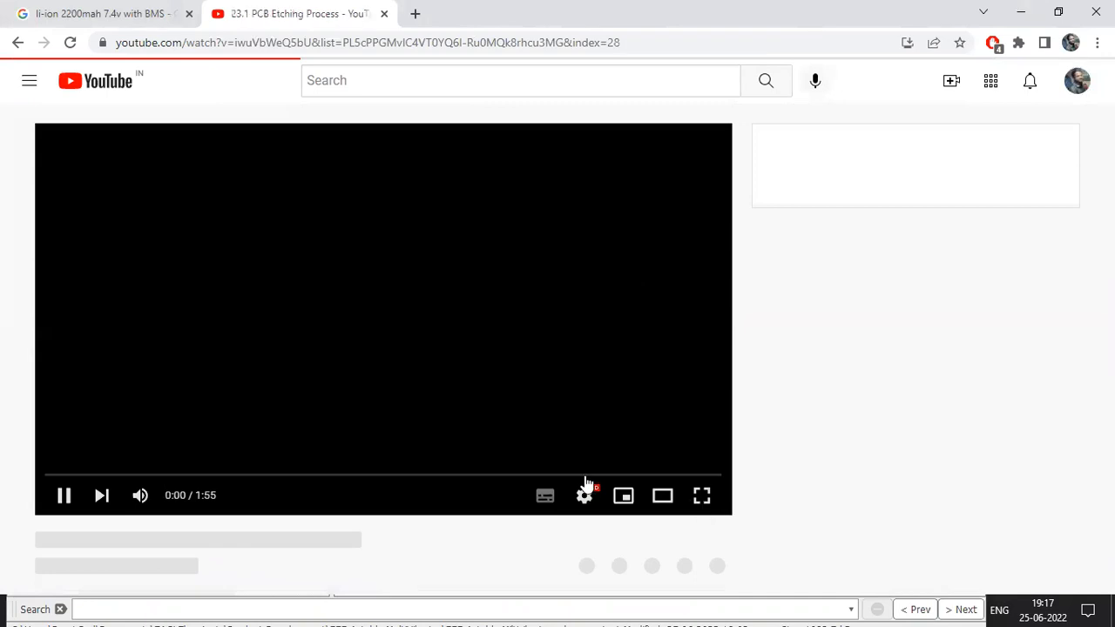
pyautogui.click(96, 494)
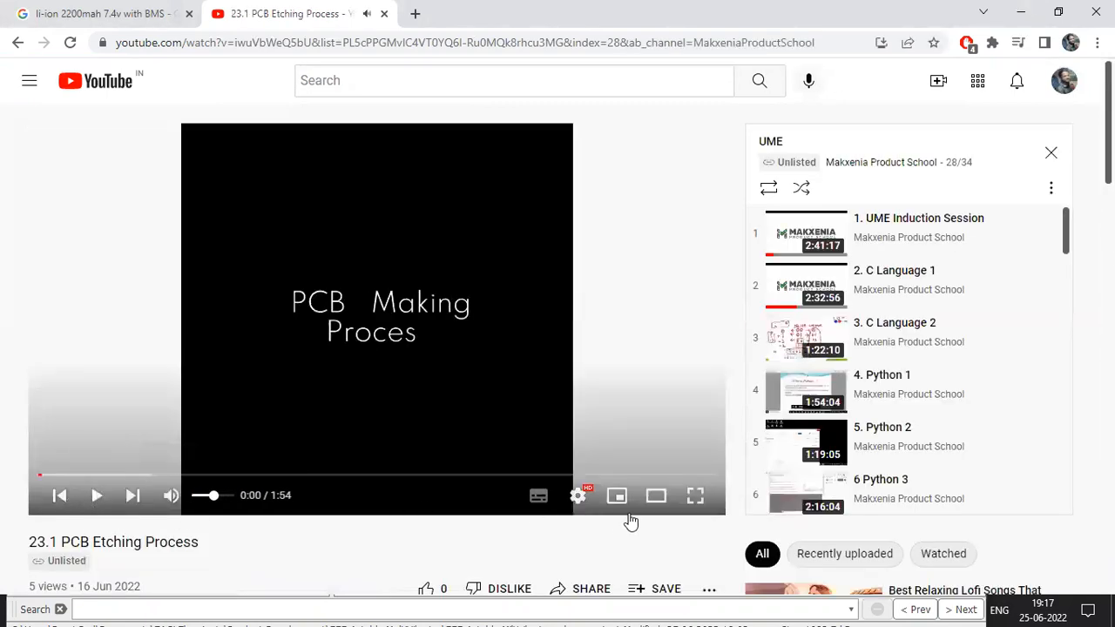
pyautogui.click(696, 494)
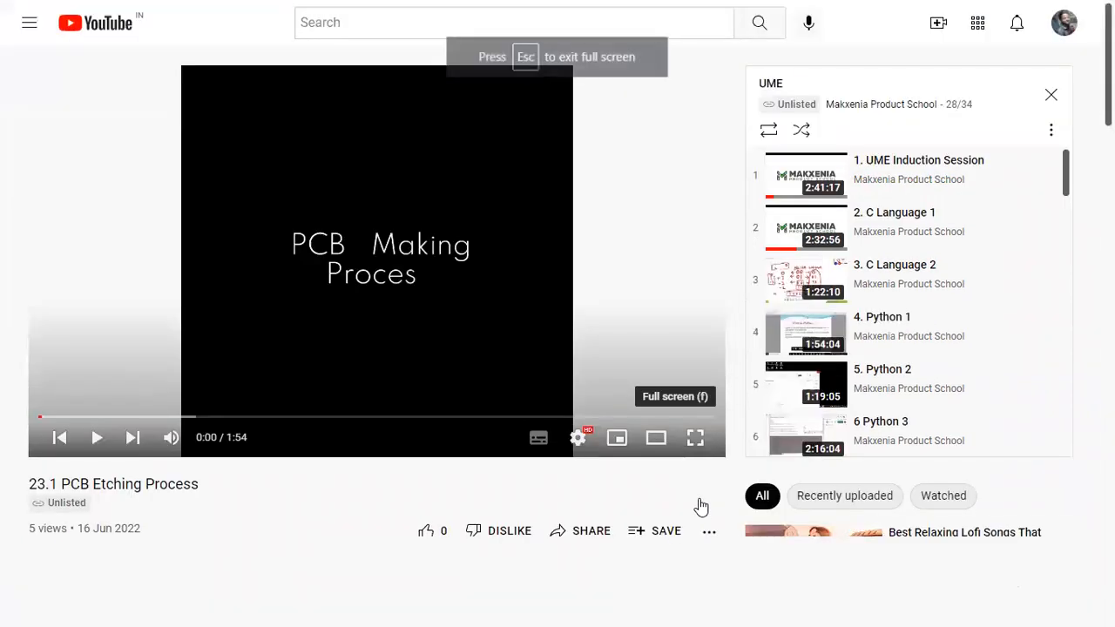
pyautogui.click(660, 418)
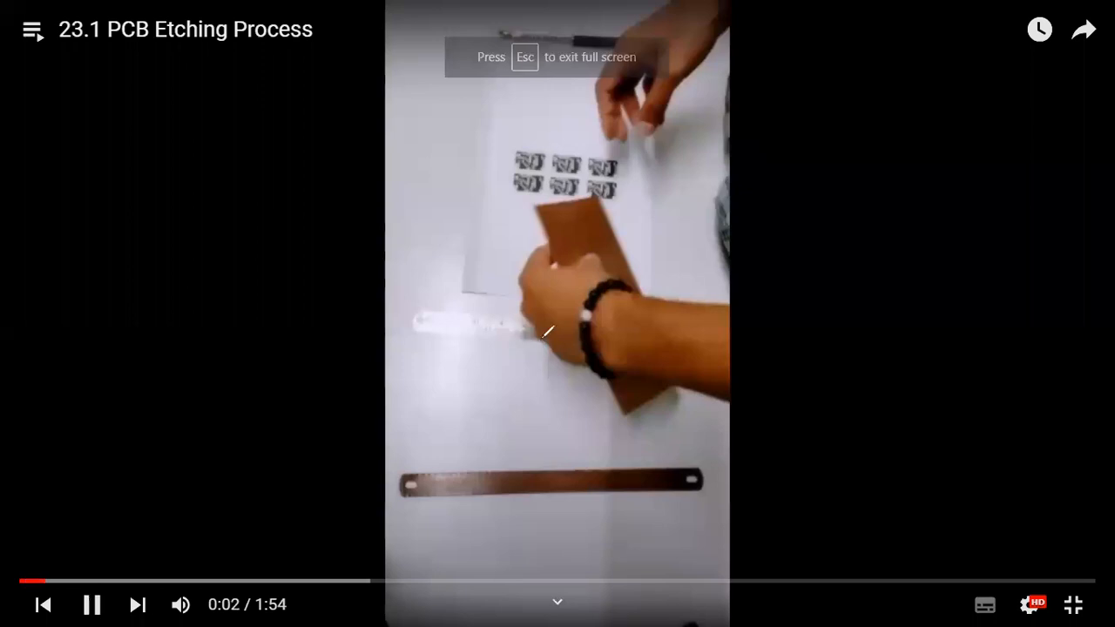
# Annotate the printed layouts in the paused video with an arrow and the word "Laser", and clear the markings
pyautogui.click(558, 170)
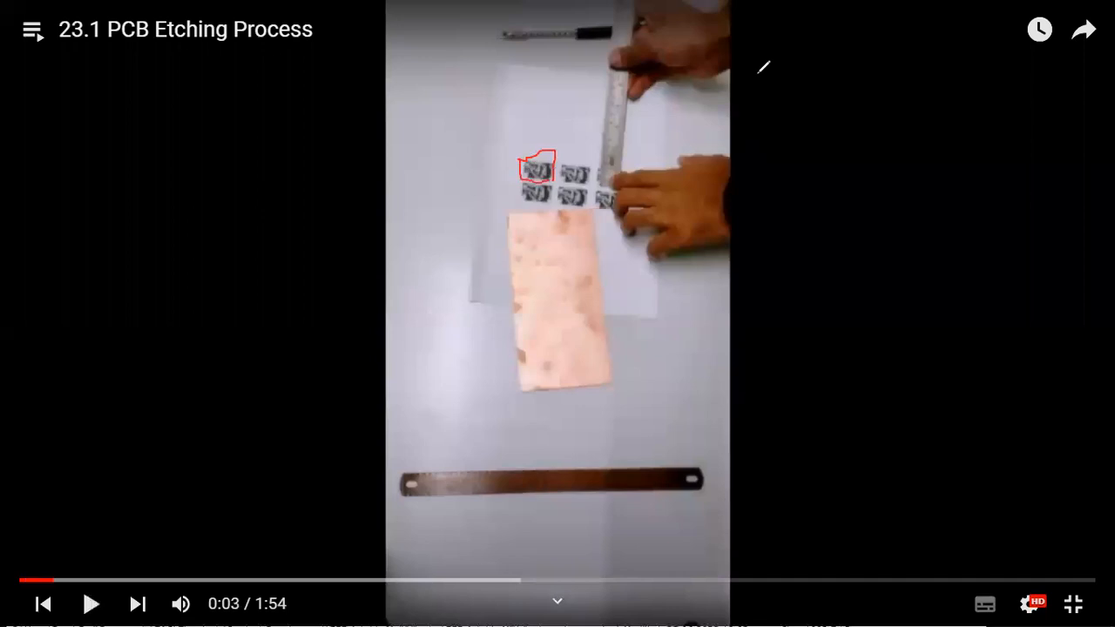
pyautogui.hotkey('ctrl', 'z')
pyautogui.moveTo(549, 81)
pyautogui.mouseDown()
pyautogui.moveTo(545, 119)
pyautogui.moveTo(553, 108)
pyautogui.mouseUp()
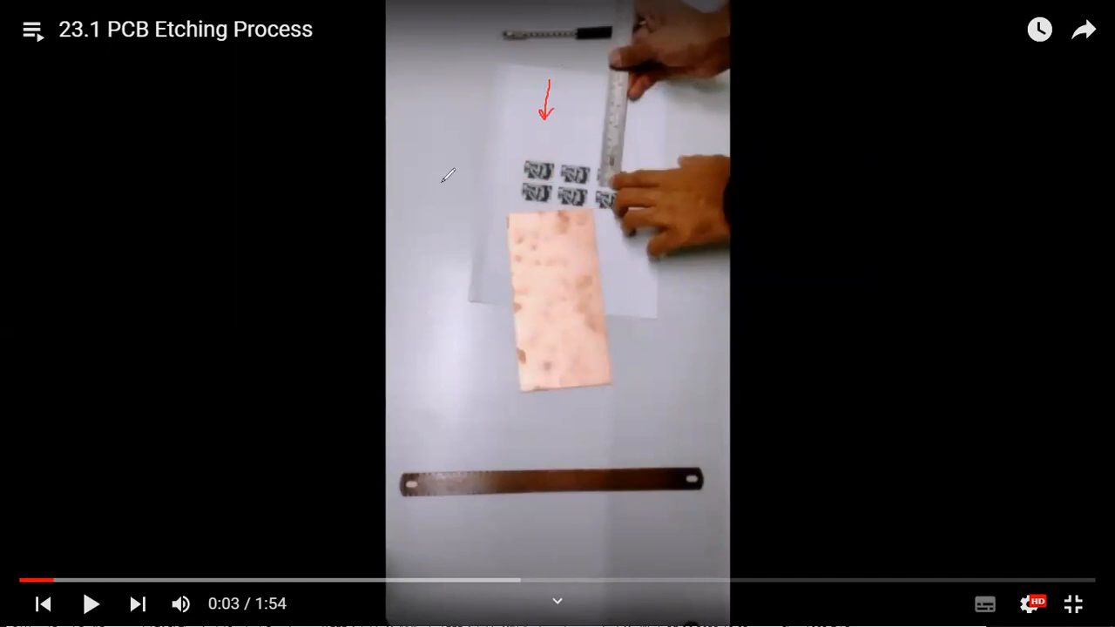
pyautogui.moveTo(217, 124)
pyautogui.mouseDown()
pyautogui.moveTo(253, 164)
pyautogui.moveTo(317, 153)
pyautogui.mouseUp()
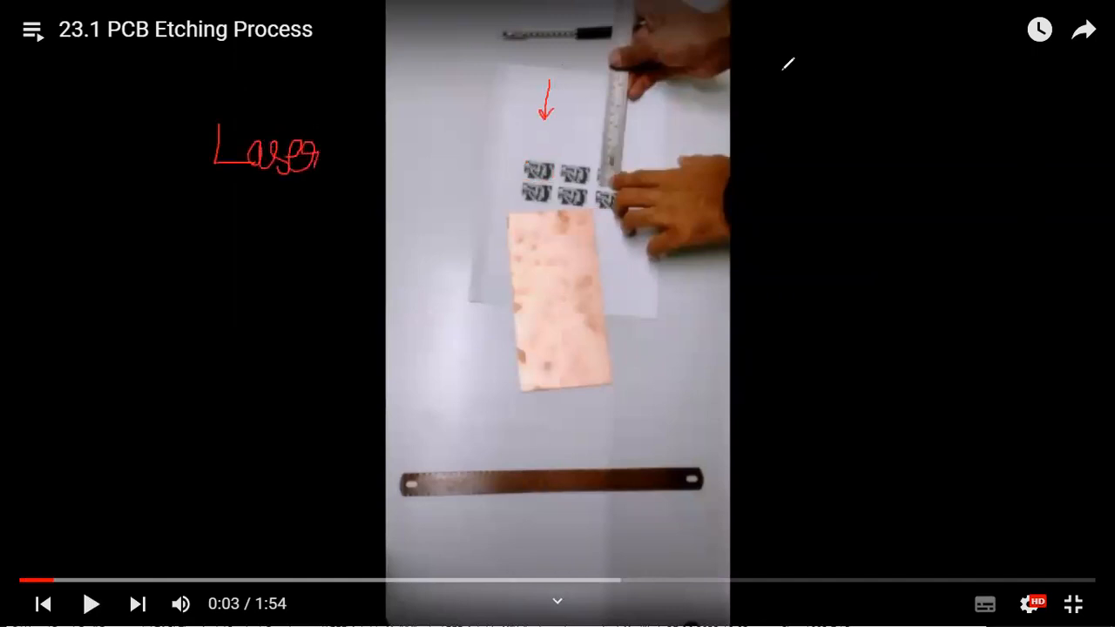
pyautogui.press('e')
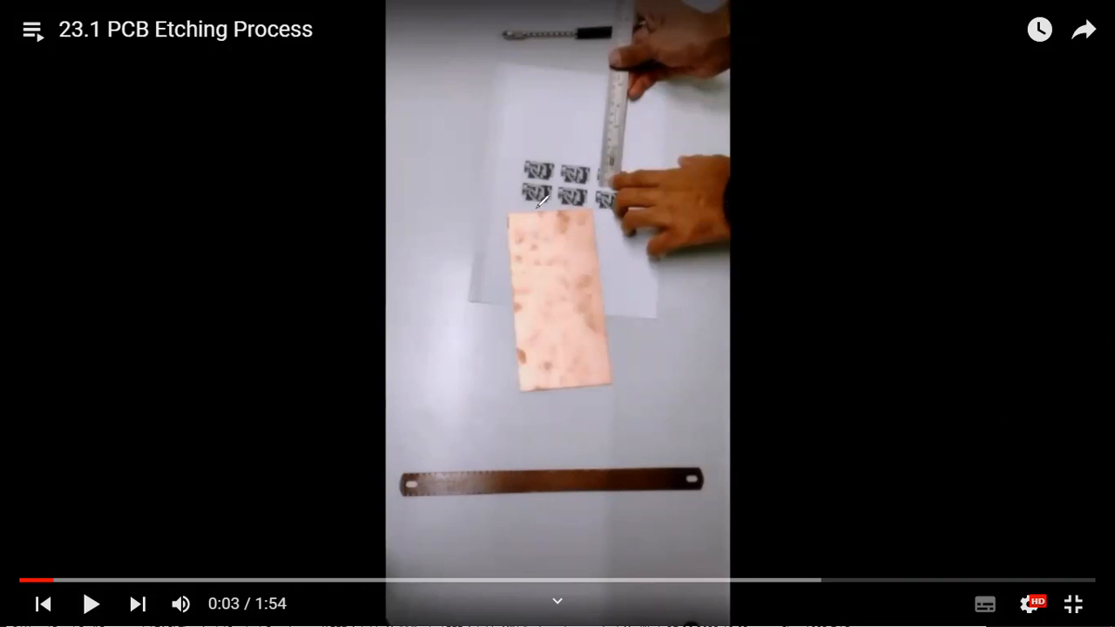
# Draw freehand markings over the printed layouts and the copper board in the paused video, and erase them
pyautogui.moveTo(537, 209)
pyautogui.mouseDown()
pyautogui.moveTo(549, 390)
pyautogui.moveTo(585, 190)
pyautogui.mouseUp()
pyautogui.moveTo(547, 258)
pyautogui.mouseDown()
pyautogui.moveTo(552, 283)
pyautogui.moveTo(550, 263)
pyautogui.mouseUp()
pyautogui.moveTo(582, 225)
pyautogui.mouseDown()
pyautogui.moveTo(562, 272)
pyautogui.moveTo(575, 231)
pyautogui.mouseUp()
pyautogui.press('e')
pyautogui.moveTo(564, 247)
pyautogui.mouseDown()
pyautogui.moveTo(571, 232)
pyautogui.moveTo(580, 272)
pyautogui.mouseUp()
pyautogui.press('e')
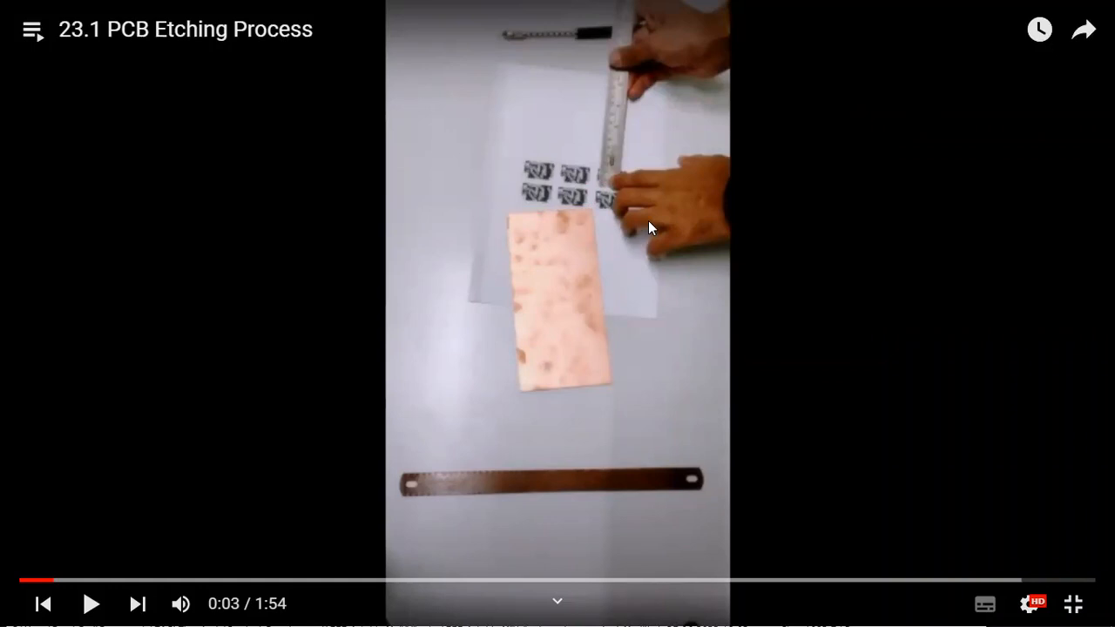
# Replay the PCB etching video from the beginning and watch the cleaning and hole-making stages through to the end
pyautogui.click(21, 579)
pyautogui.click(529, 269)
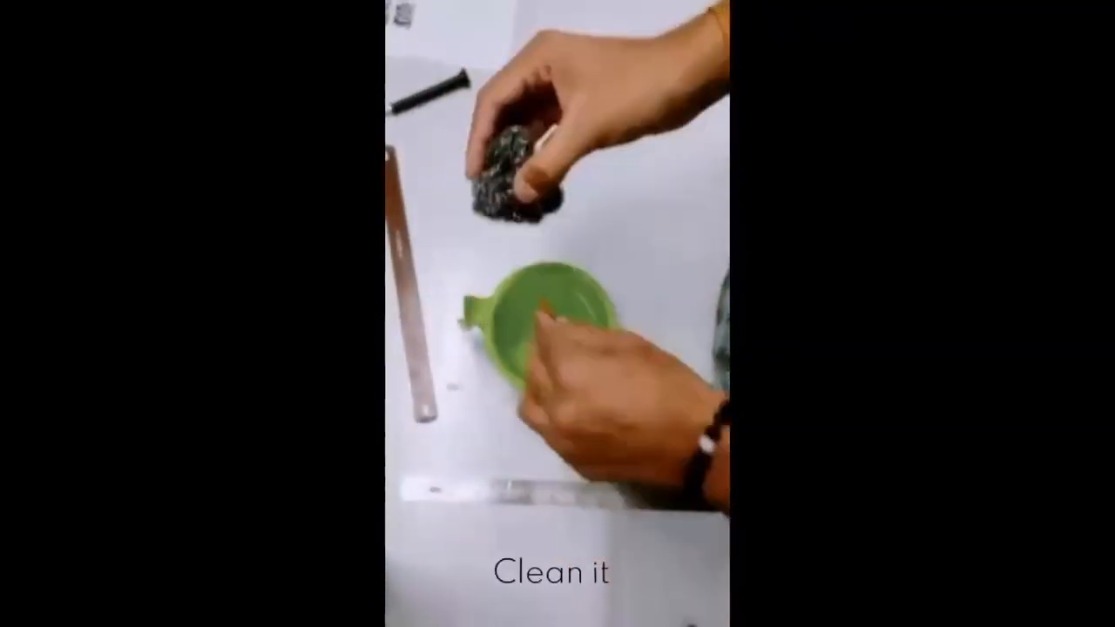
pyautogui.click(293, 256)
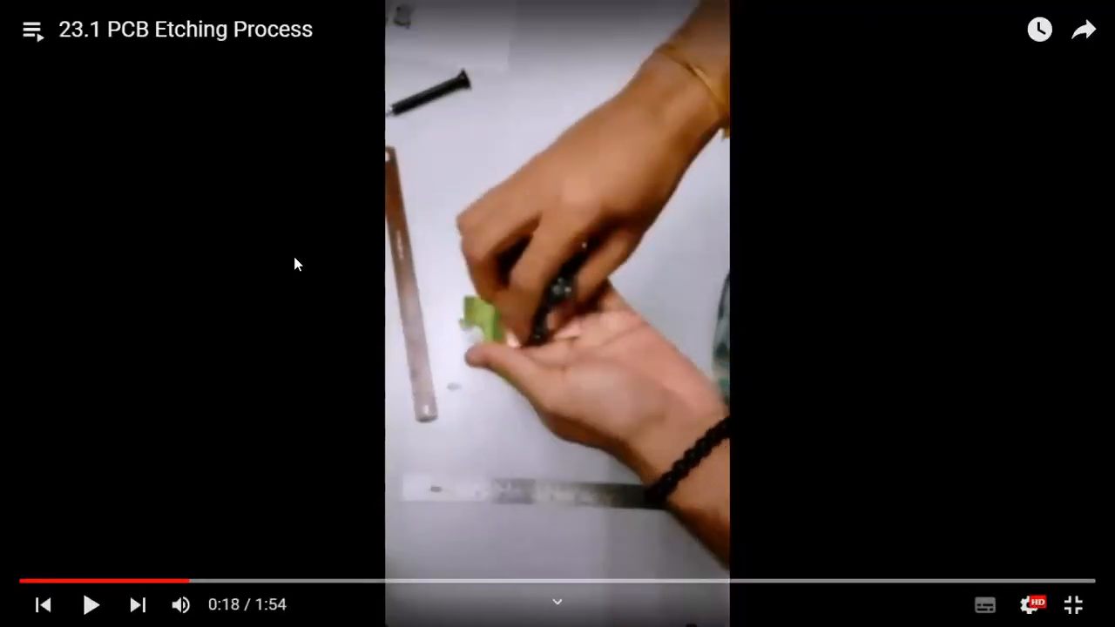
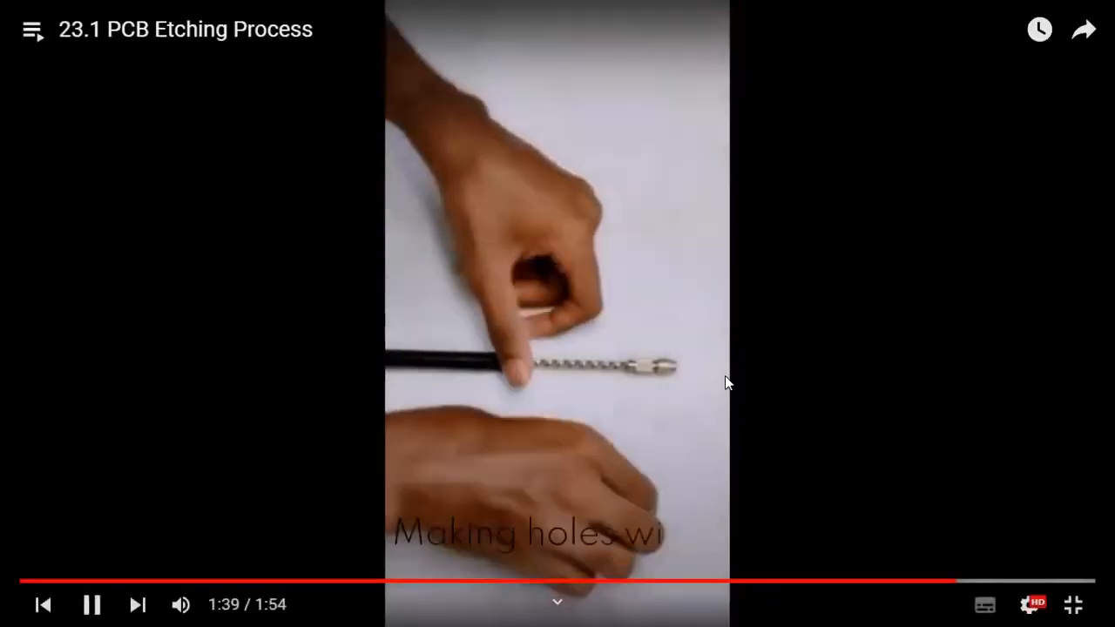
pyautogui.click(656, 467)
pyautogui.click(634, 428)
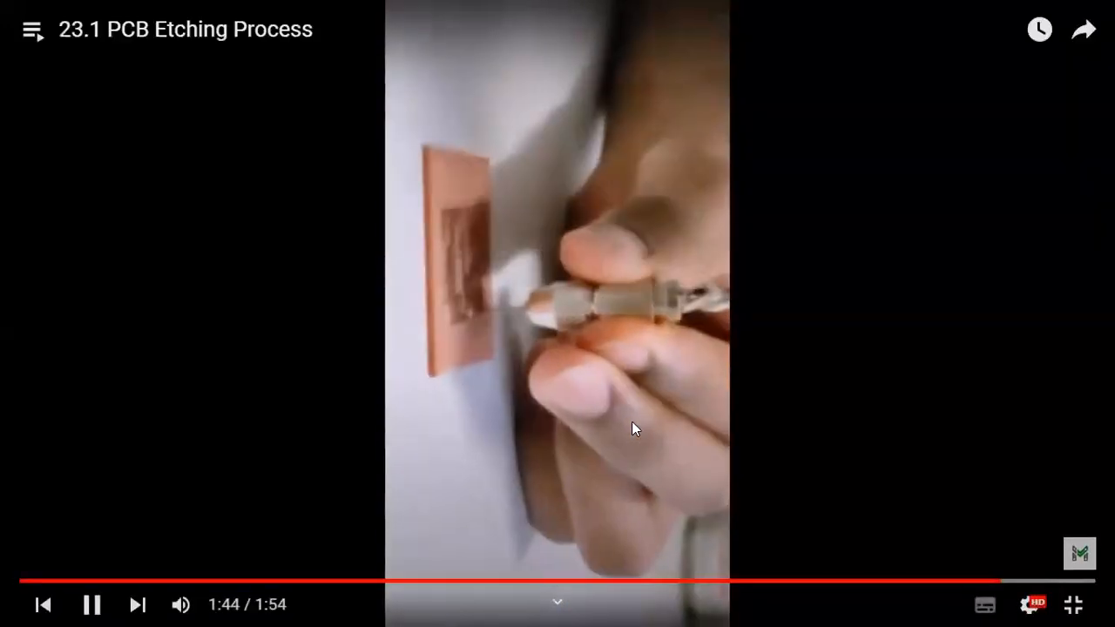
pyautogui.click(631, 421)
pyautogui.click(632, 421)
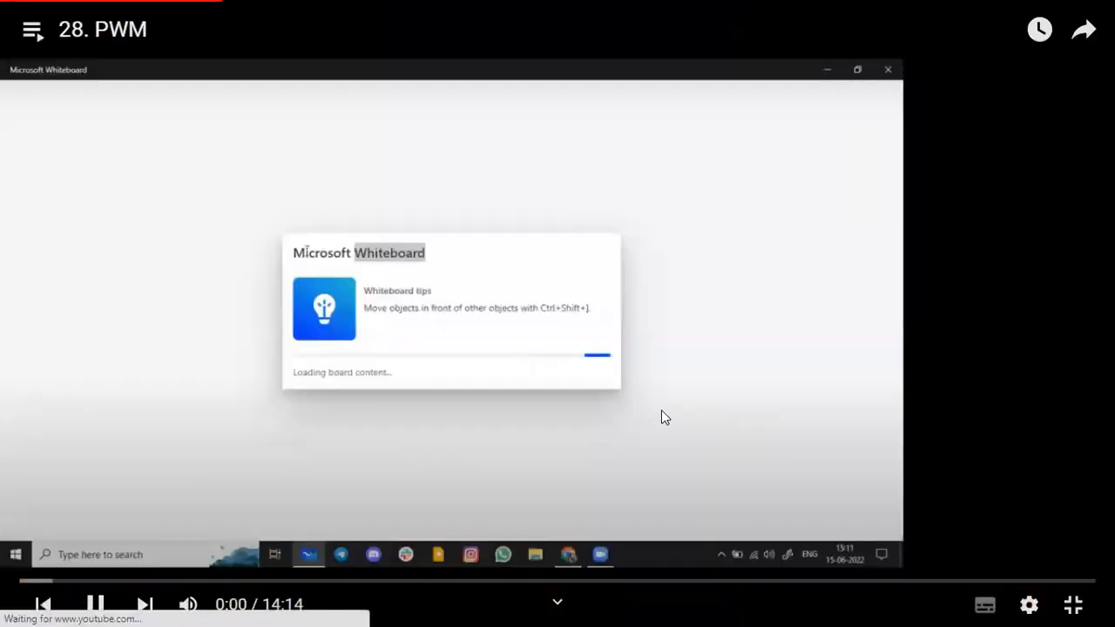
# Close the full-screen YouTube video page and switch to the EAGLE board editor
pyautogui.press('Escape')
pyautogui.click(453, 334)
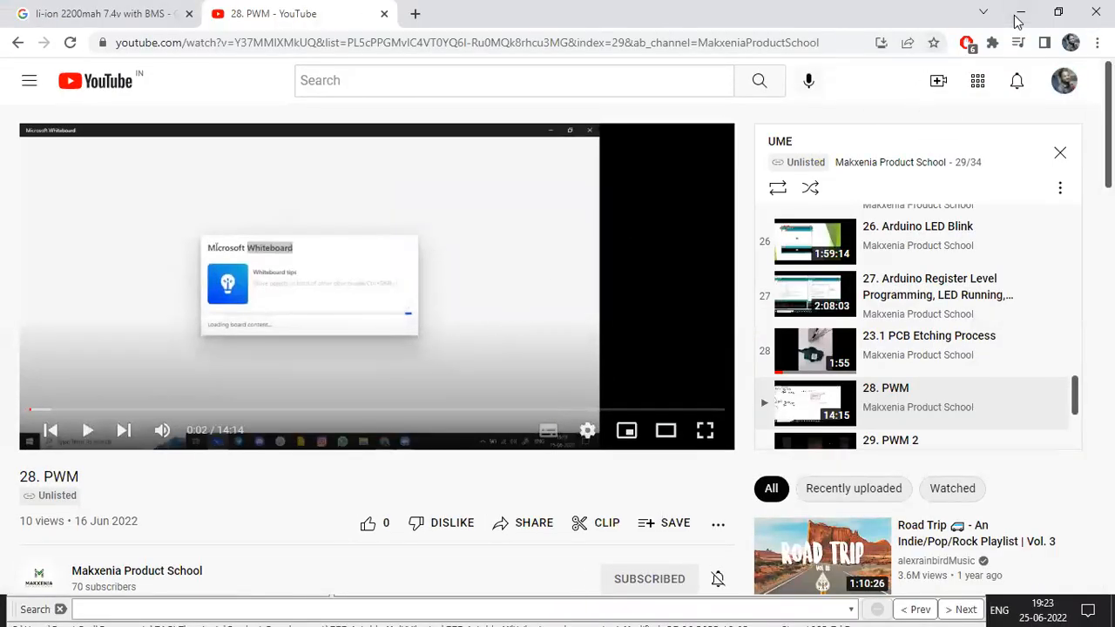
pyautogui.hotkey('ctrl', 'w')
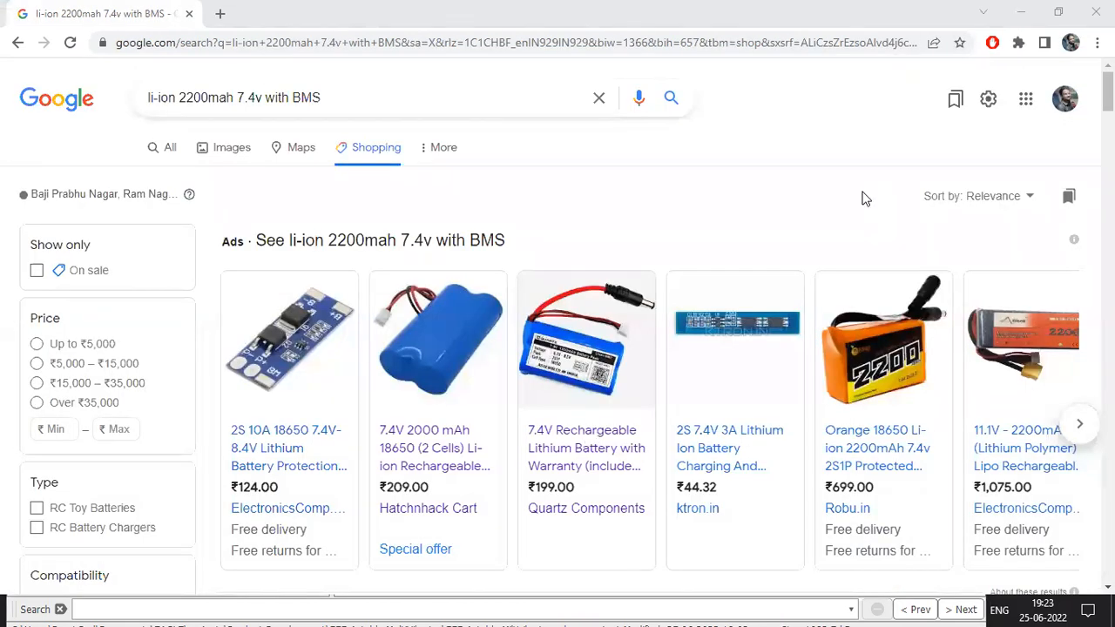
pyautogui.hotkey('alt', 'Tab')
pyautogui.click(893, 63)
# Select the entire 555 timer board layout as a group and run the cut command on it
pyautogui.scroll(-3, 582, 326)
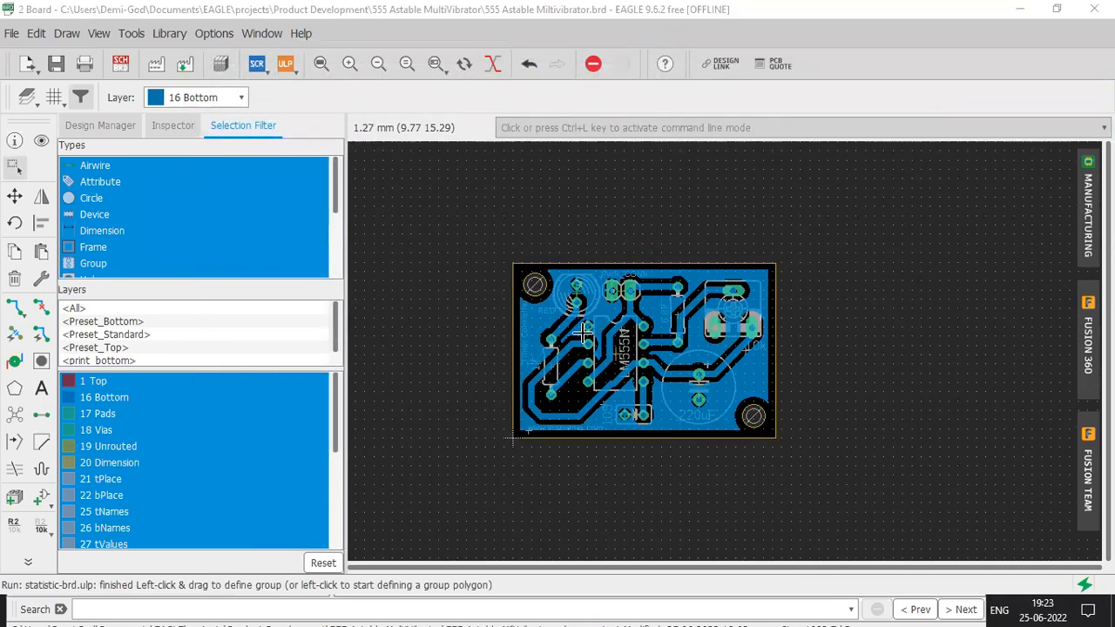
pyautogui.scroll(-4, 608, 337)
pyautogui.scroll(4, 638, 325)
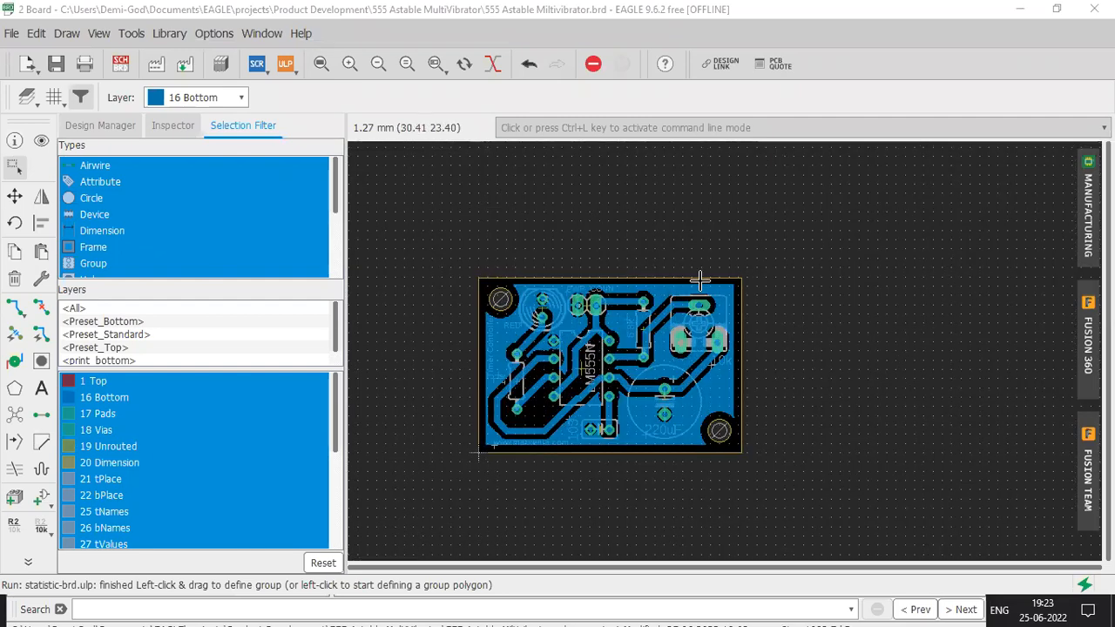
pyautogui.scroll(-5, 700, 281)
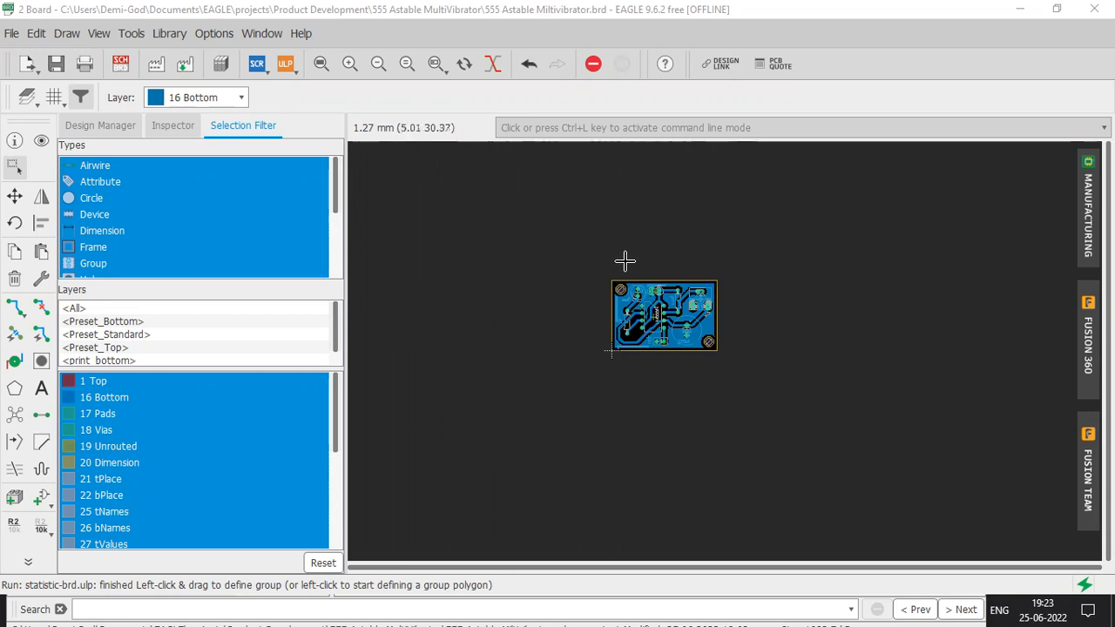
pyautogui.click(15, 167)
pyautogui.moveTo(497, 221); pyautogui.dragTo(877, 455)
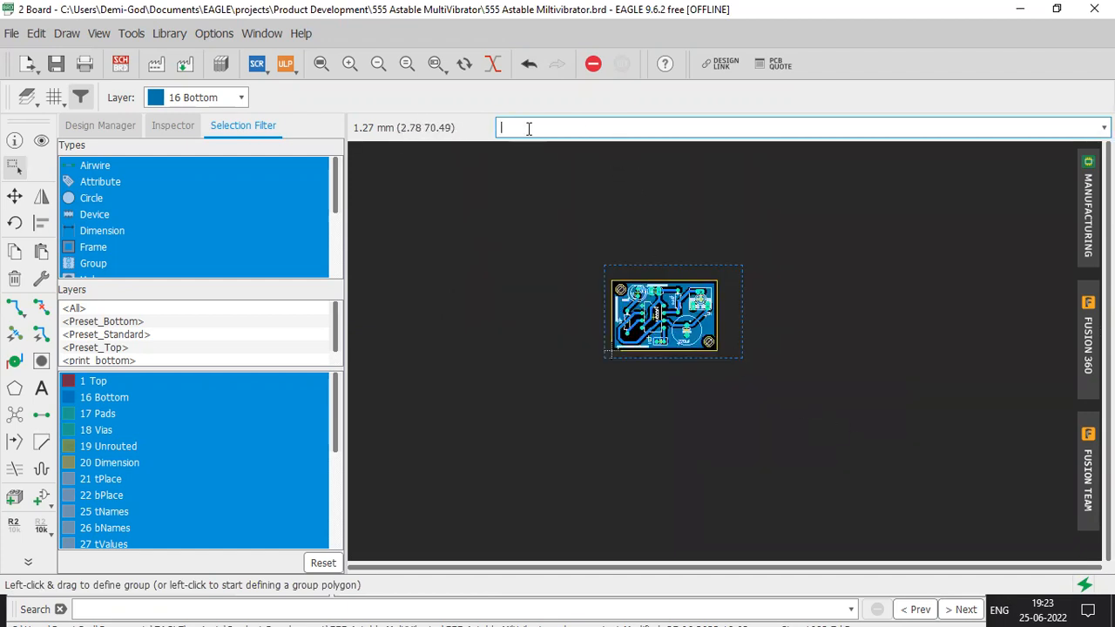
pyautogui.click(576, 124)
pyautogui.write('cut')
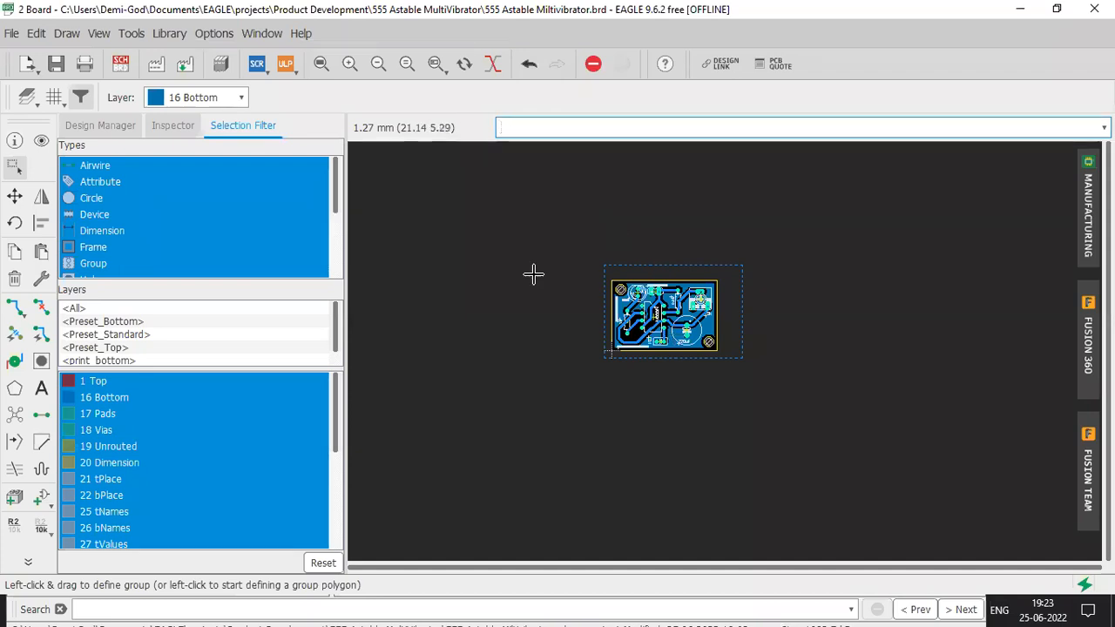
# Create a new, empty board file and accept that no forward-/backannotation will be performed
pyautogui.click(11, 33)
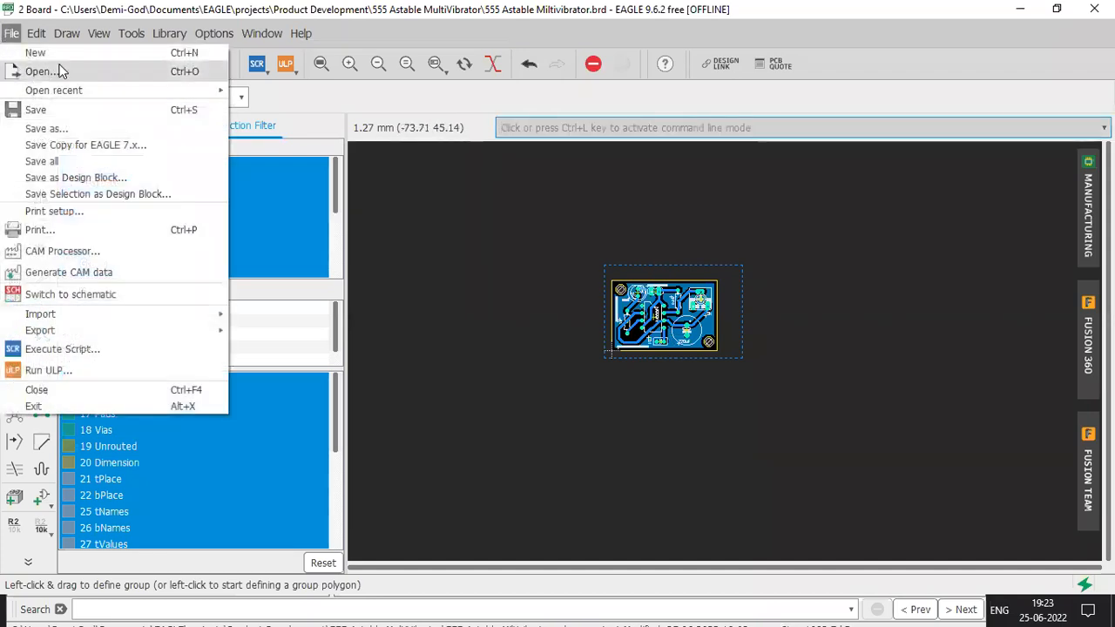
pyautogui.click(34, 52)
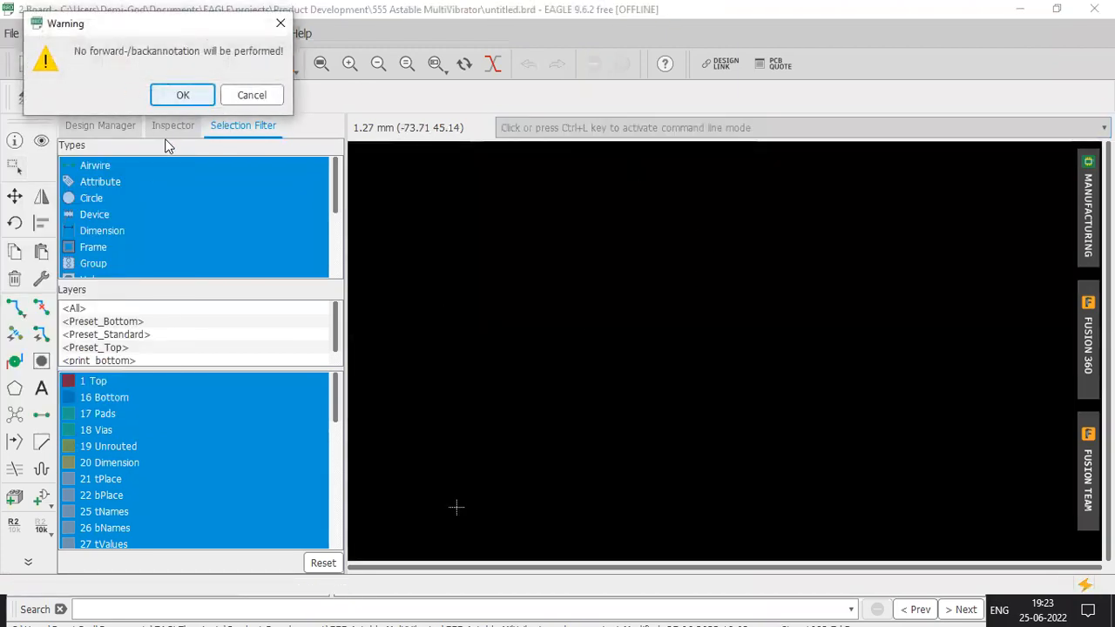
pyautogui.click(180, 96)
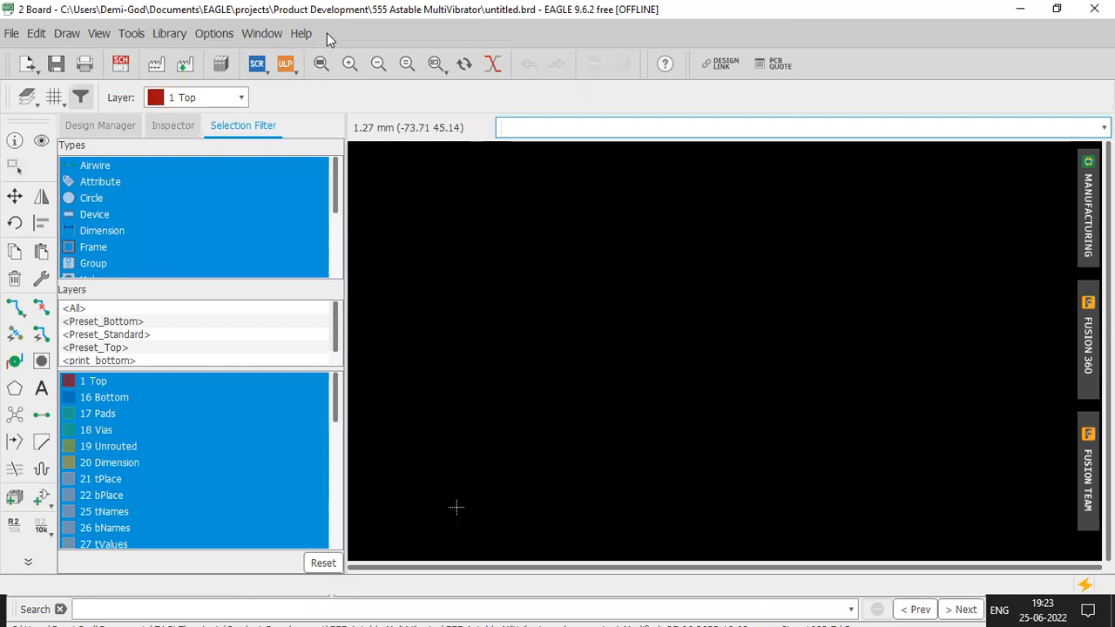
pyautogui.click(1056, 8)
pyautogui.click(994, 39)
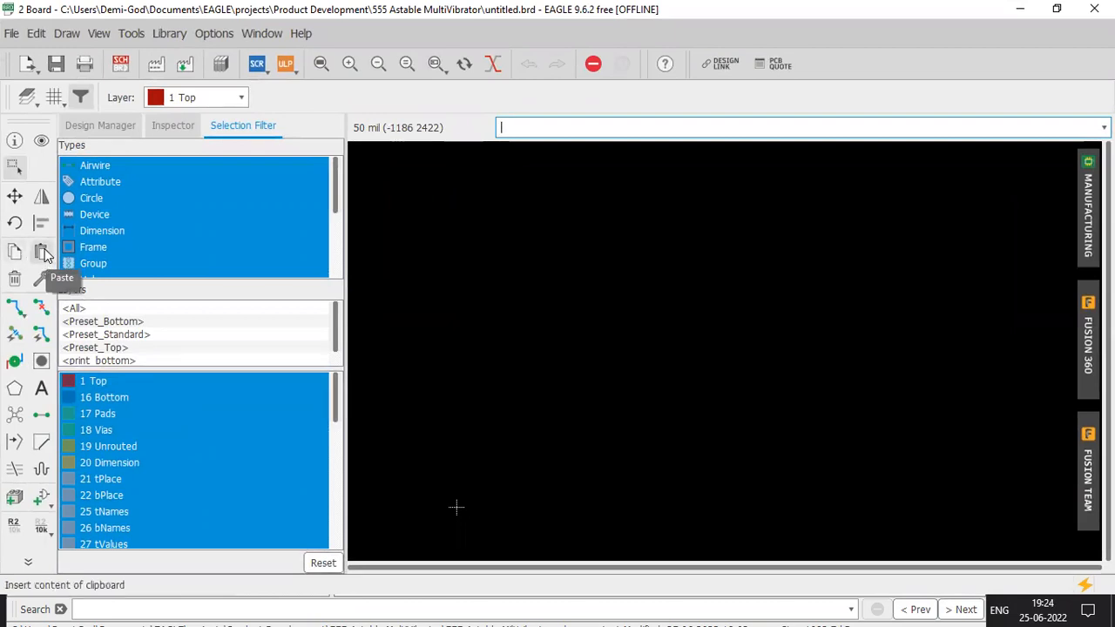
# Paste the 555 timer layout at the origin, overwriting the net class from the buffer, and run Ratsnest to fill the copper
pyautogui.click(42, 253)
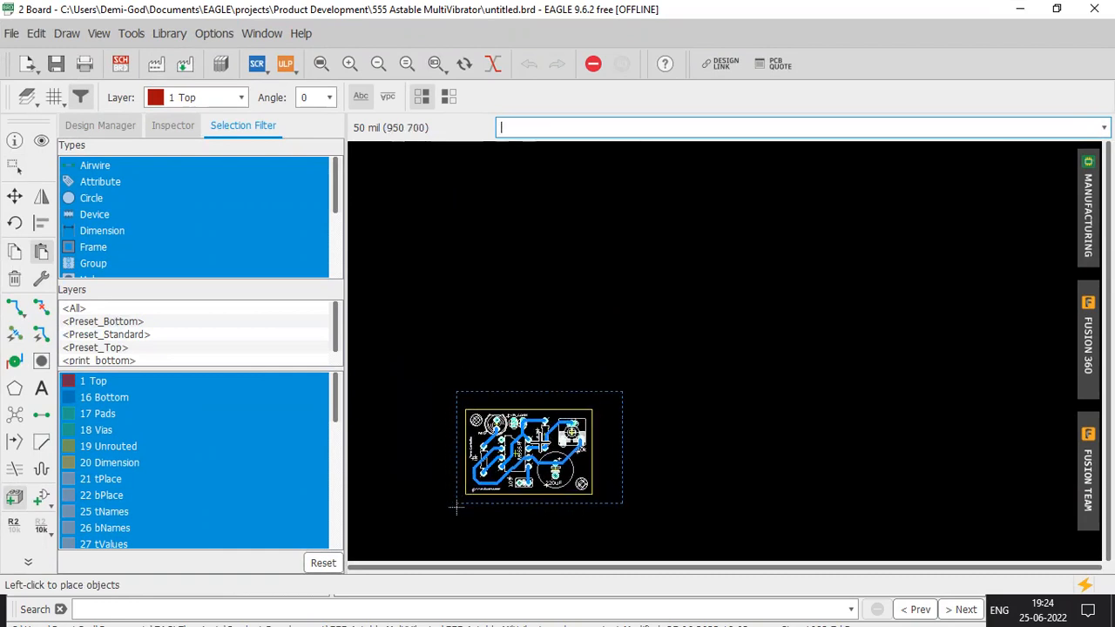
pyautogui.click(457, 507)
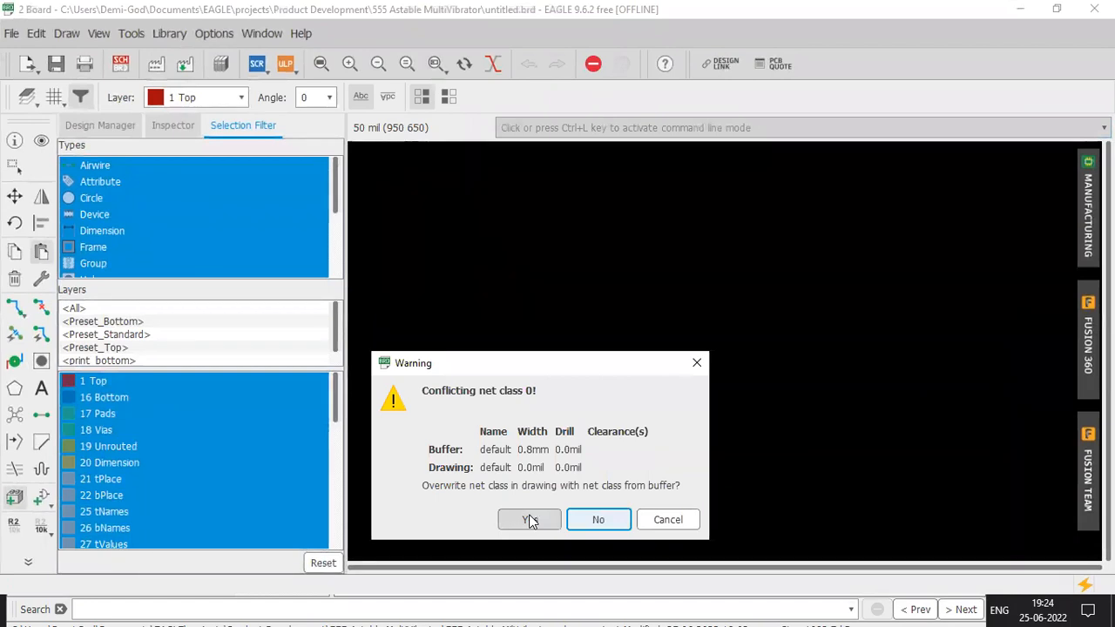
pyautogui.click(530, 520)
pyautogui.click(14, 428)
pyautogui.scroll(7, 440, 514)
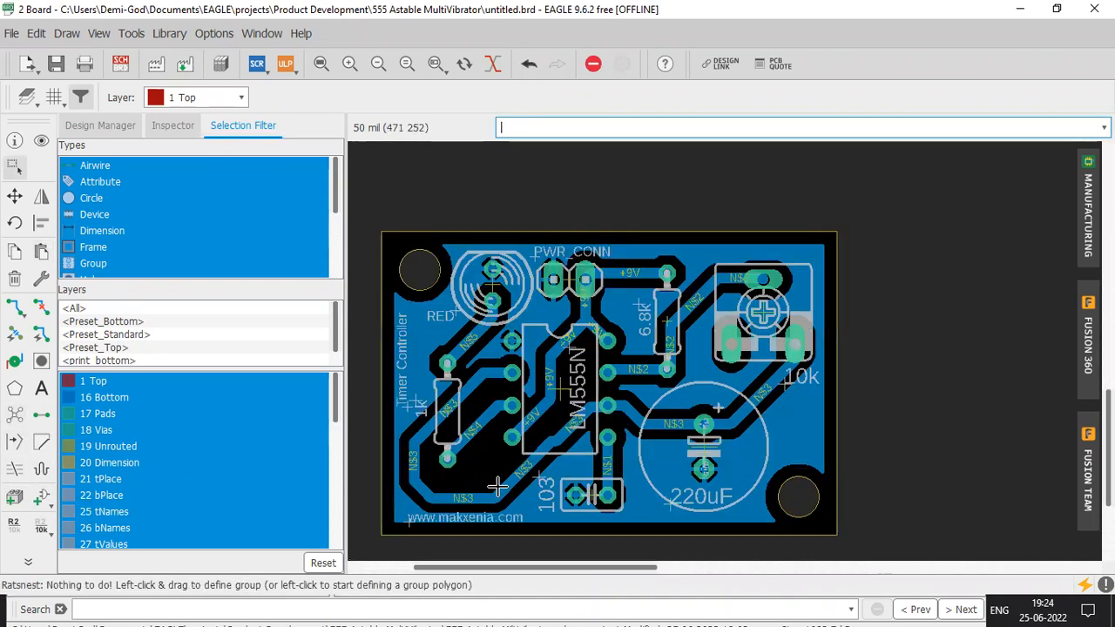
pyautogui.scroll(-4, 456, 506)
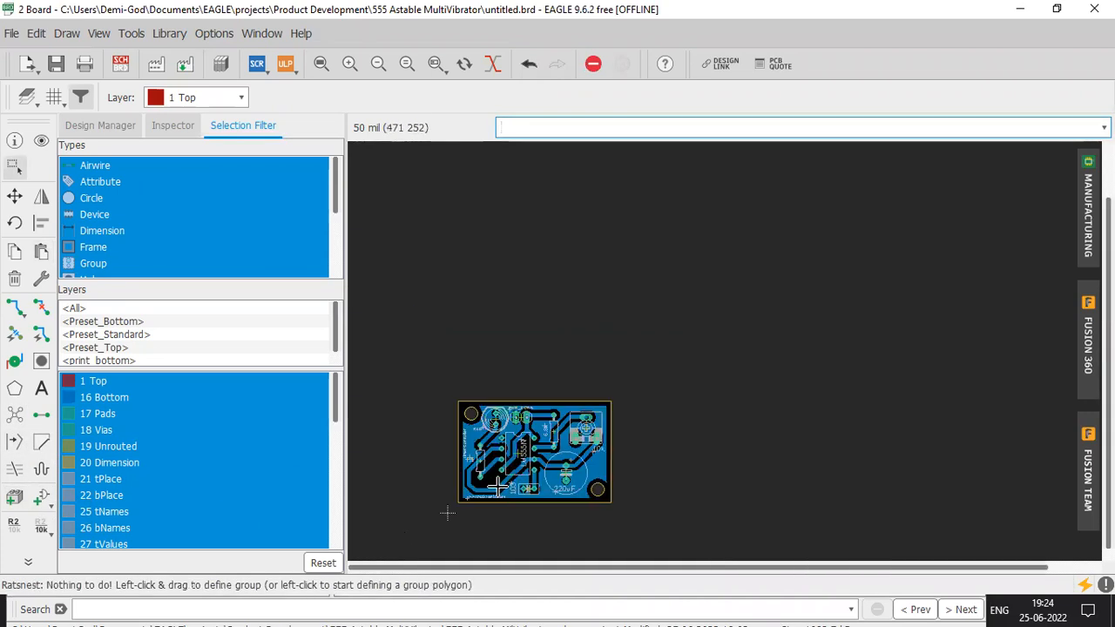
# Paste a second copy of the 555 timer layout beside the first and recalculate the ratsnest
pyautogui.click(41, 252)
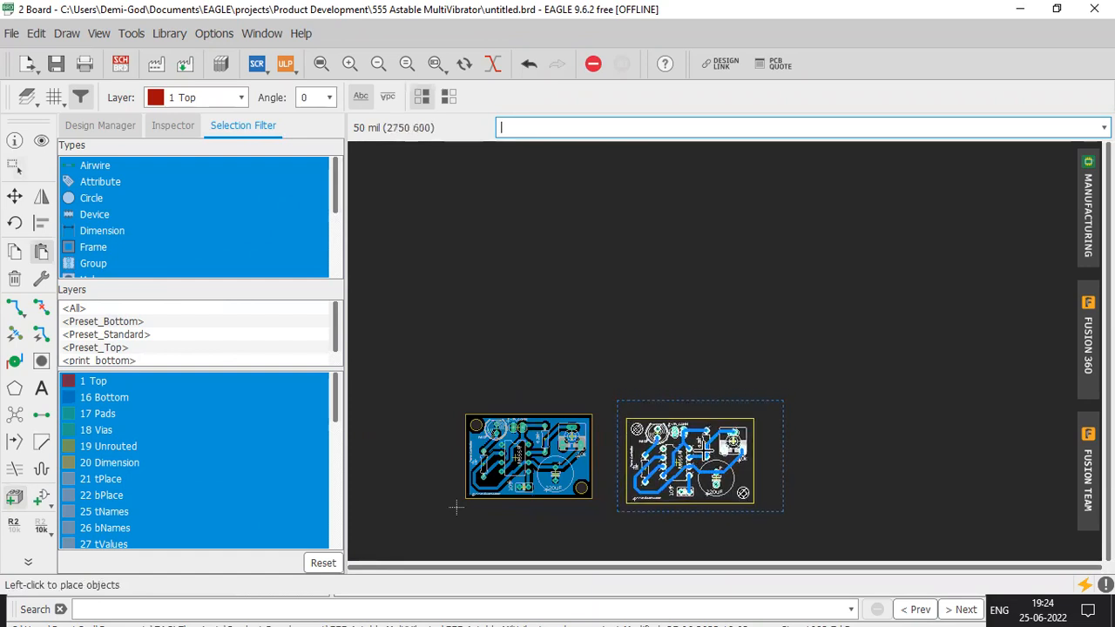
pyautogui.click(701, 449)
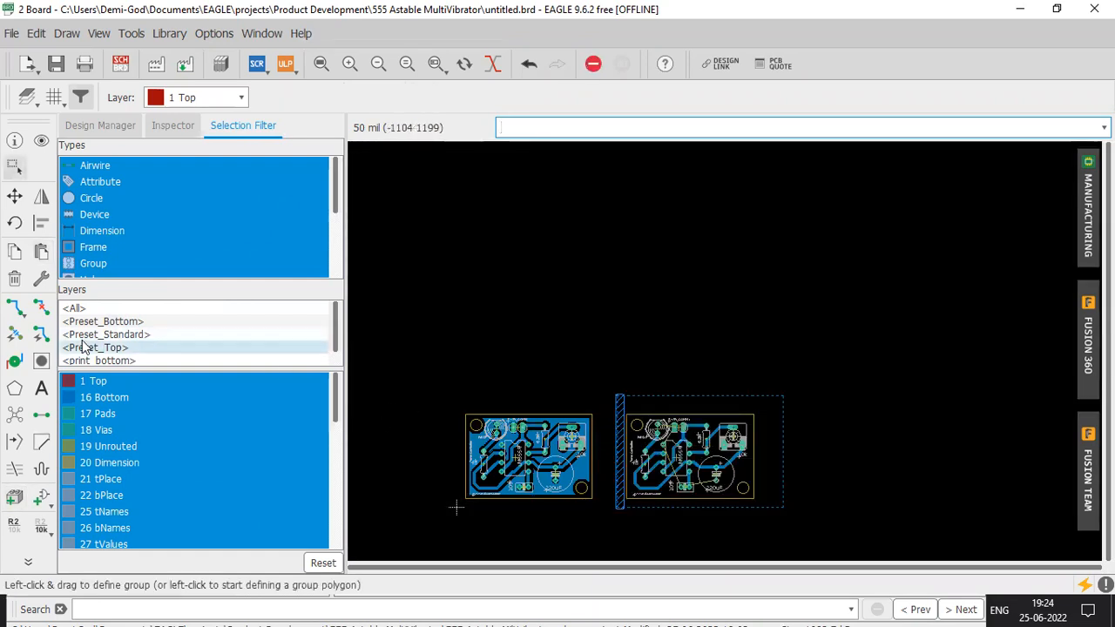
pyautogui.click(16, 416)
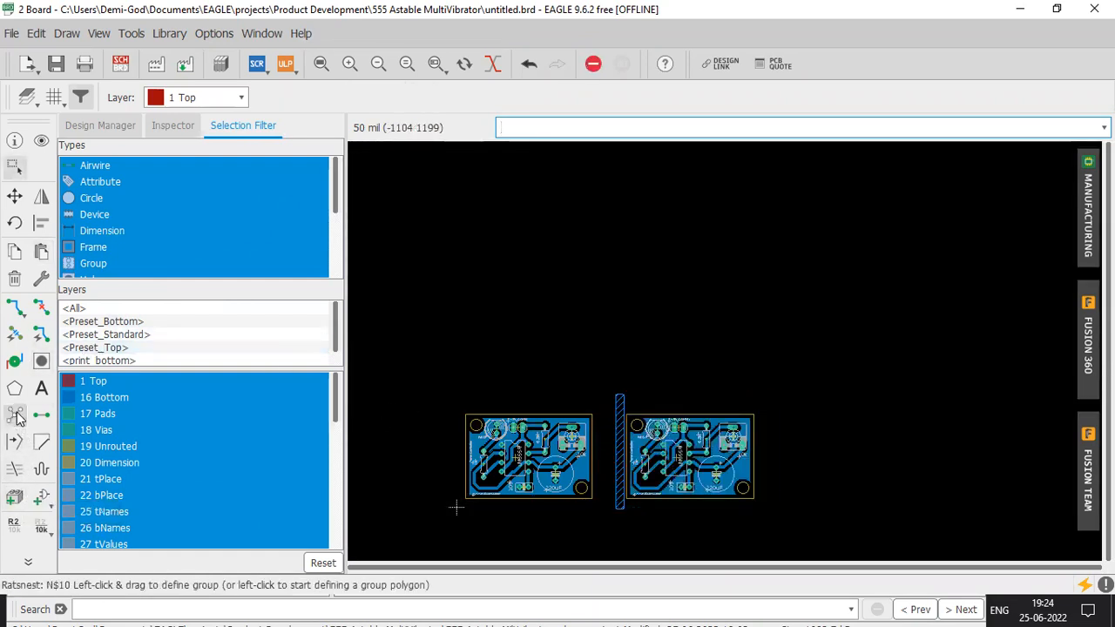
# Undo both layout pastes and both Ratsnest runs to return to the empty board
pyautogui.hotkey('ctrl', 'z')
pyautogui.hotkey('ctrl', 'z')
pyautogui.hotkey('ctrl', 'z')
pyautogui.hotkey('ctrl', 'z')
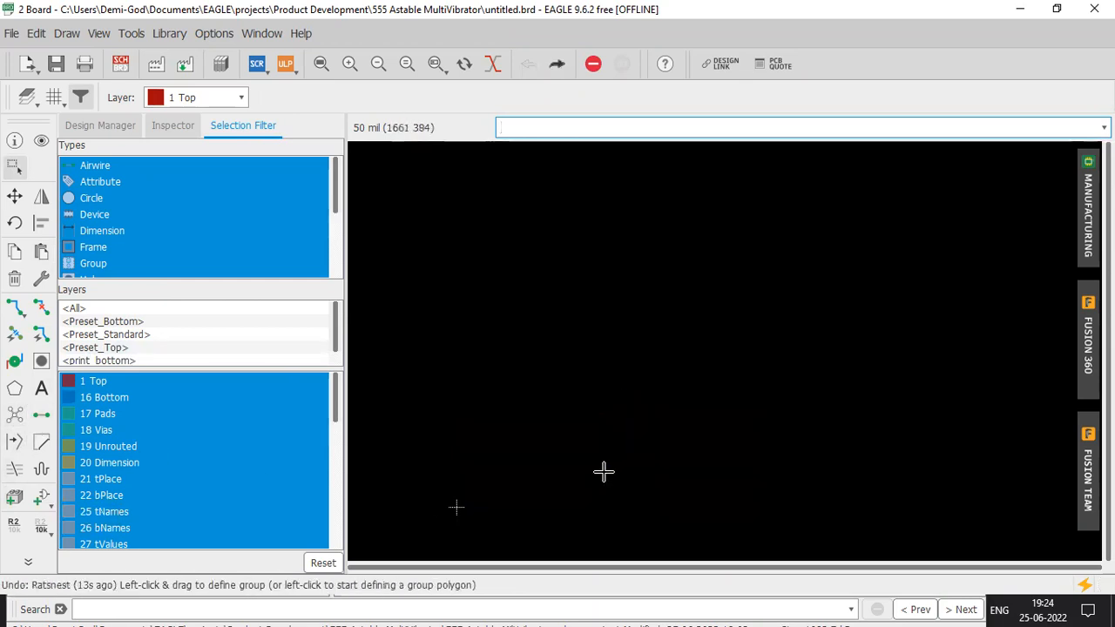
# Paste the 555 timer layout at the origin and move the copper polygon's right edge closer to the board outline
pyautogui.click(41, 251)
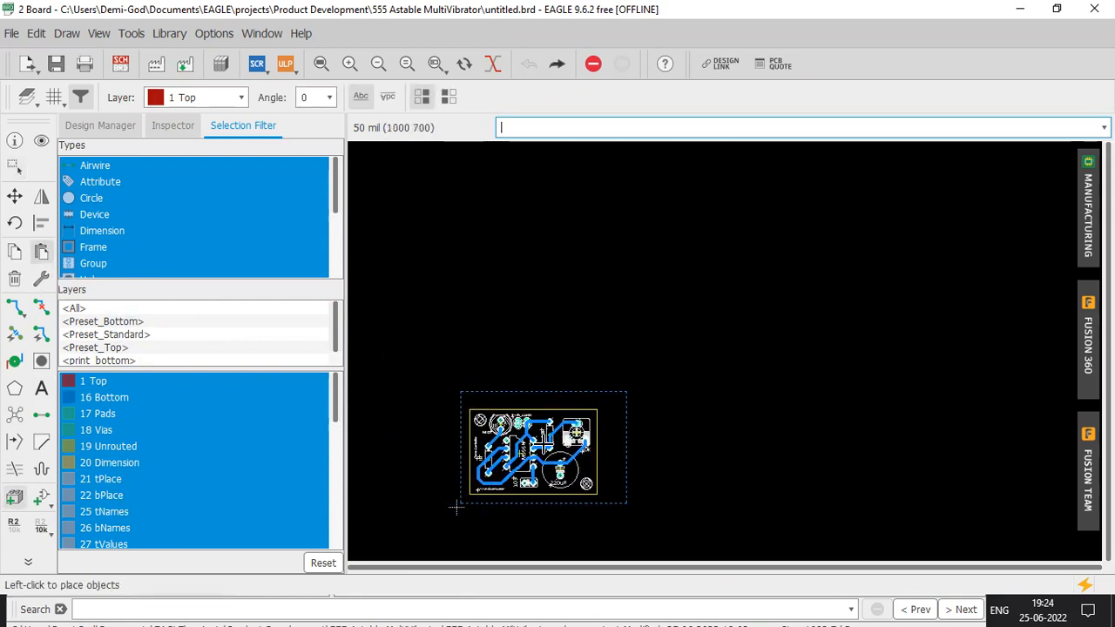
pyautogui.click(455, 507)
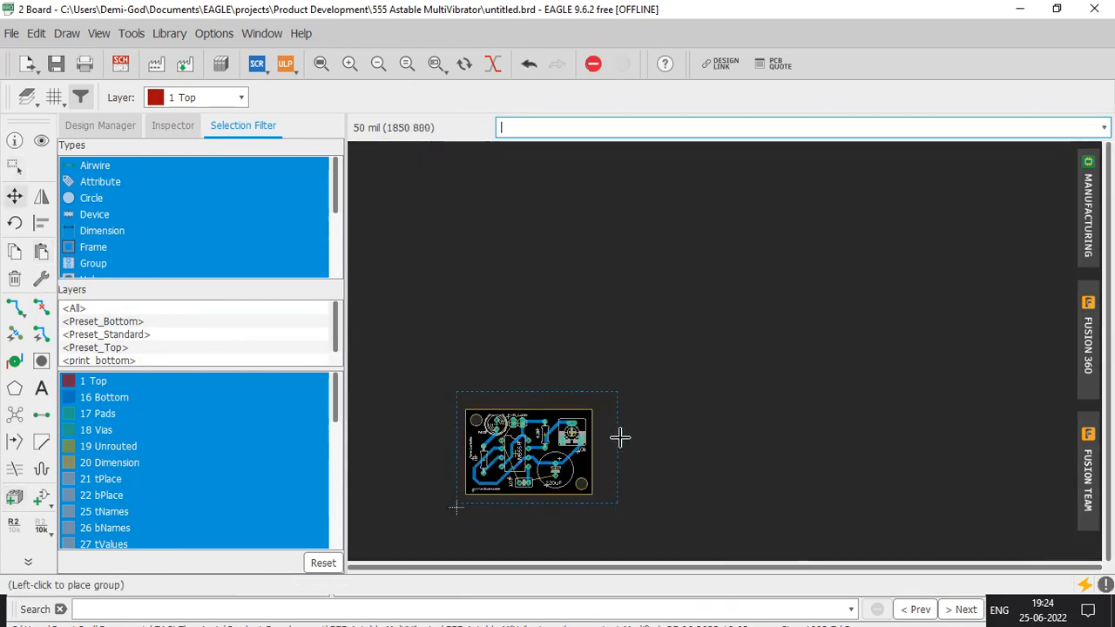
pyautogui.click(601, 438)
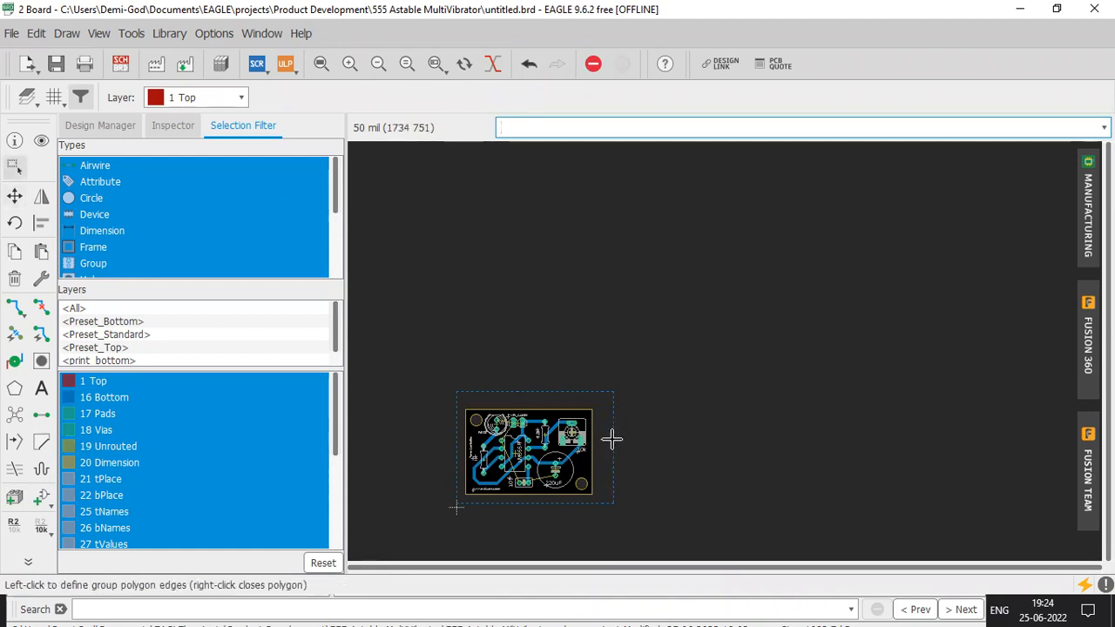
pyautogui.press('Escape')
pyautogui.press('Escape')
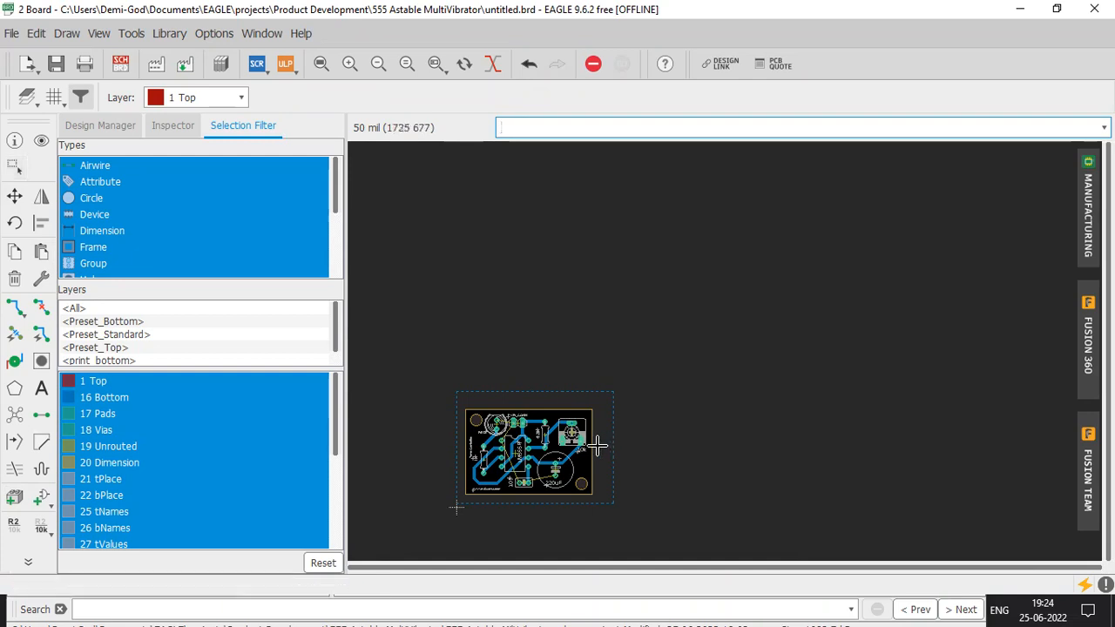
pyautogui.click(604, 446)
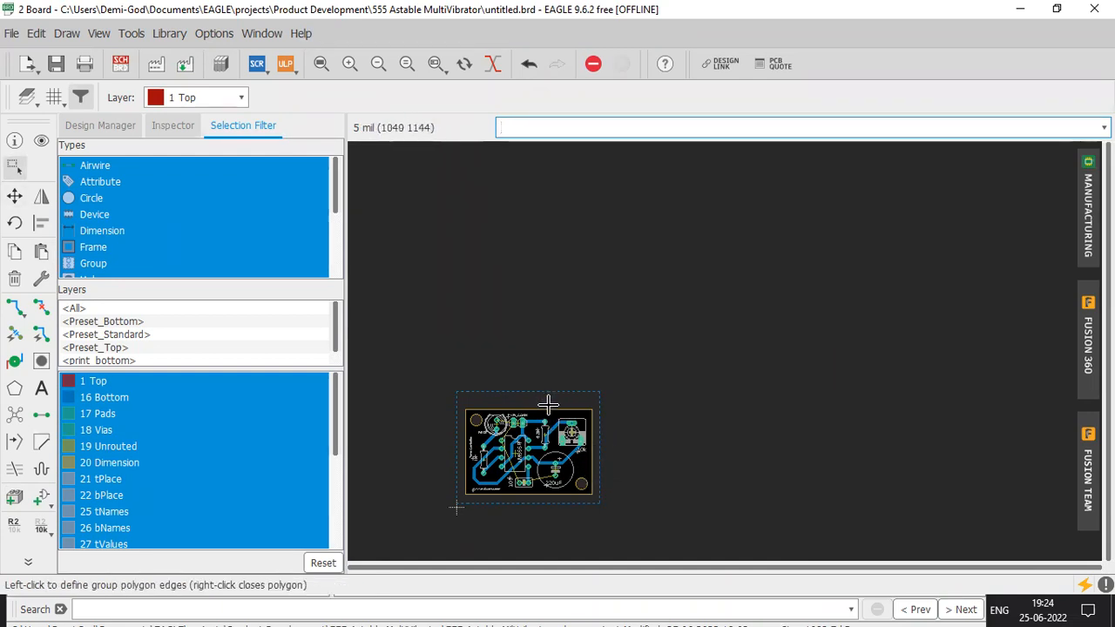
# Move the copper polygon's top edge down closer to the board outline
pyautogui.scroll(-1, 550, 402)
pyautogui.hotkey('alt', 'F2')
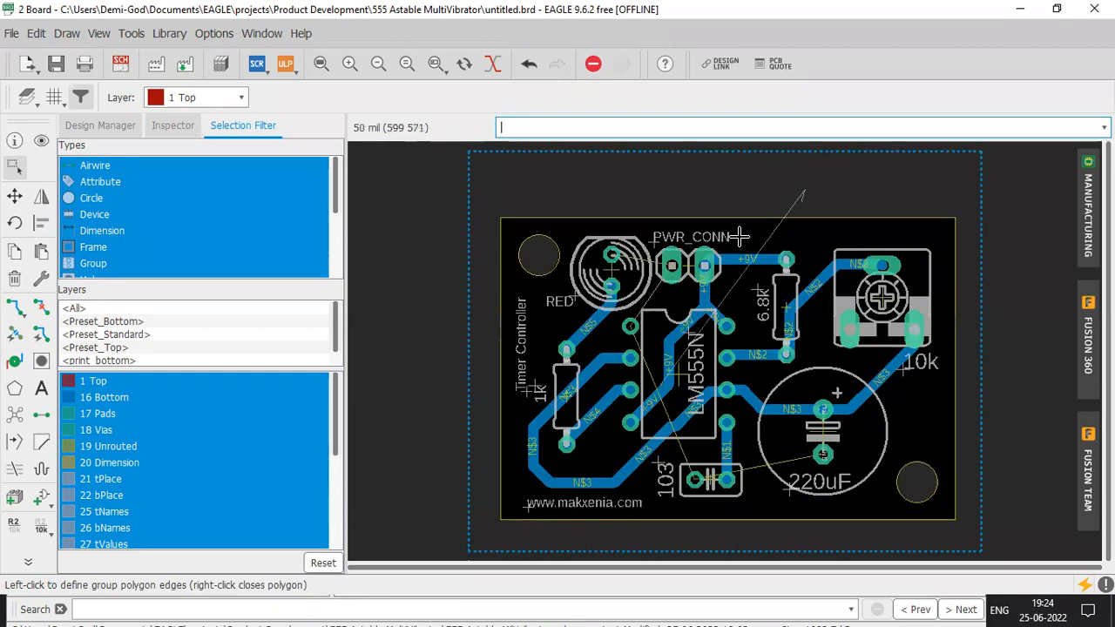
pyautogui.press('Escape')
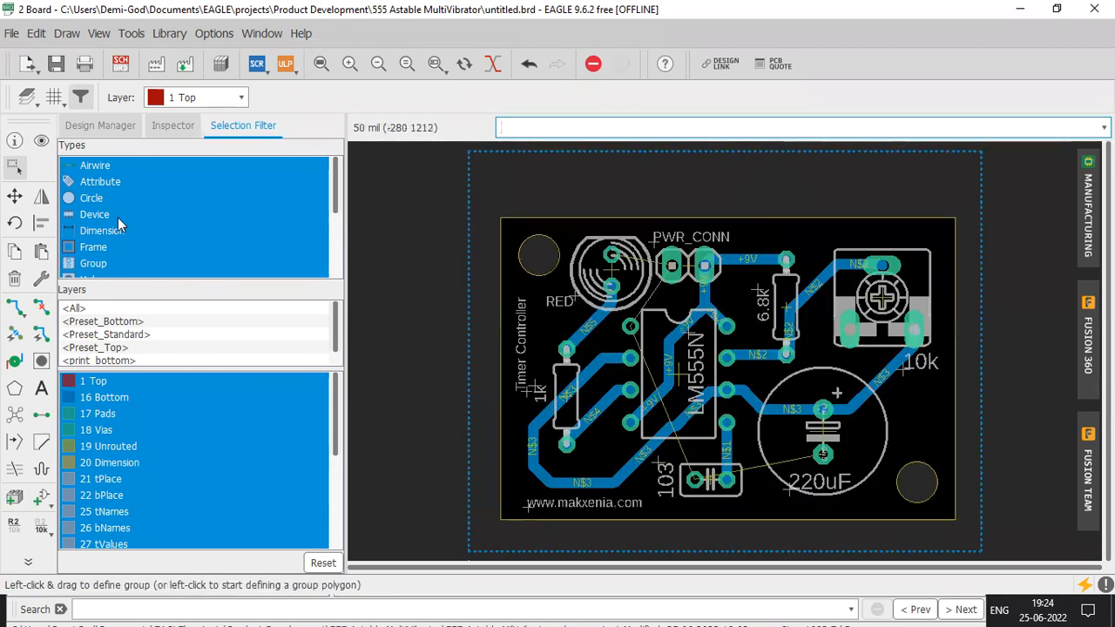
pyautogui.click(14, 196)
pyautogui.click(701, 152)
pyautogui.click(697, 189)
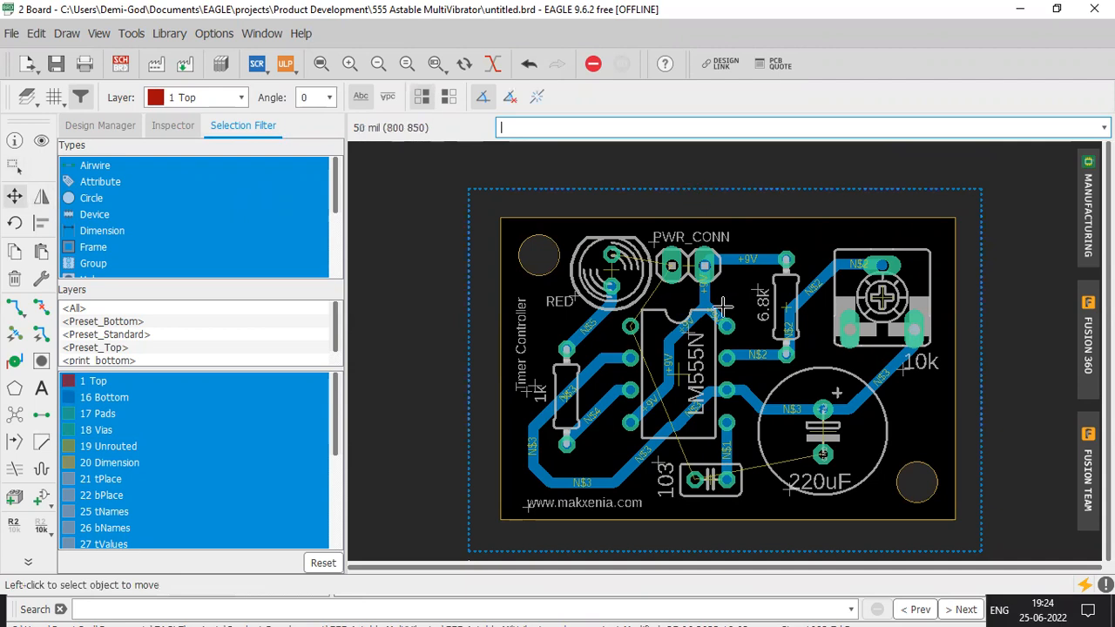
# Group the whole adjusted layout, run the cut command on it, and paste a second copy to the right of the first
pyautogui.scroll(-4, 728, 357)
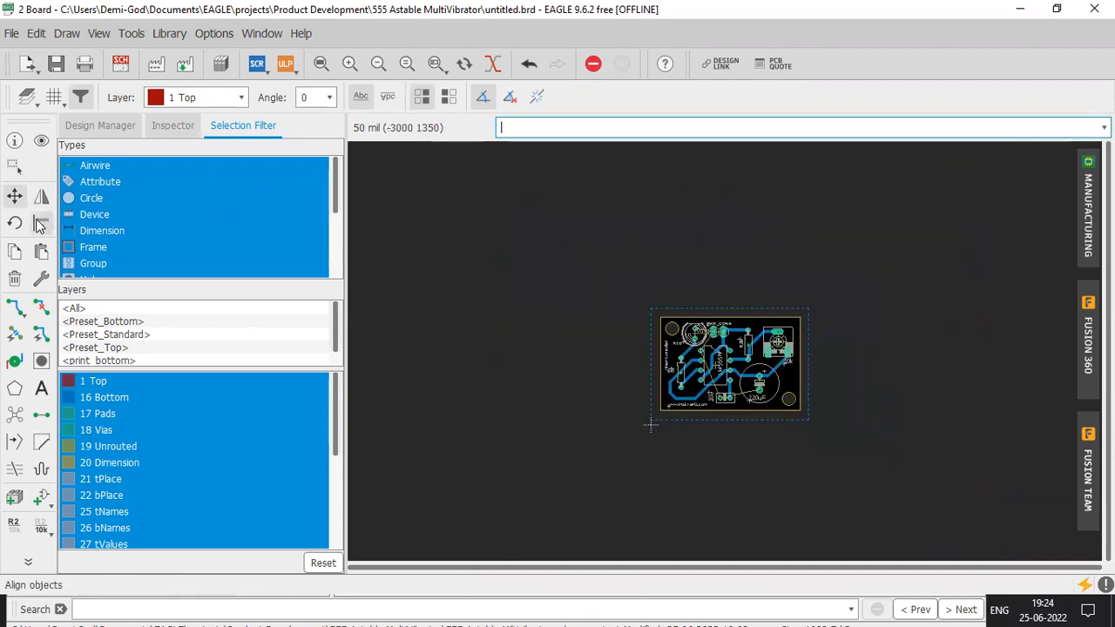
pyautogui.click(13, 166)
pyautogui.moveTo(559, 248); pyautogui.dragTo(908, 469)
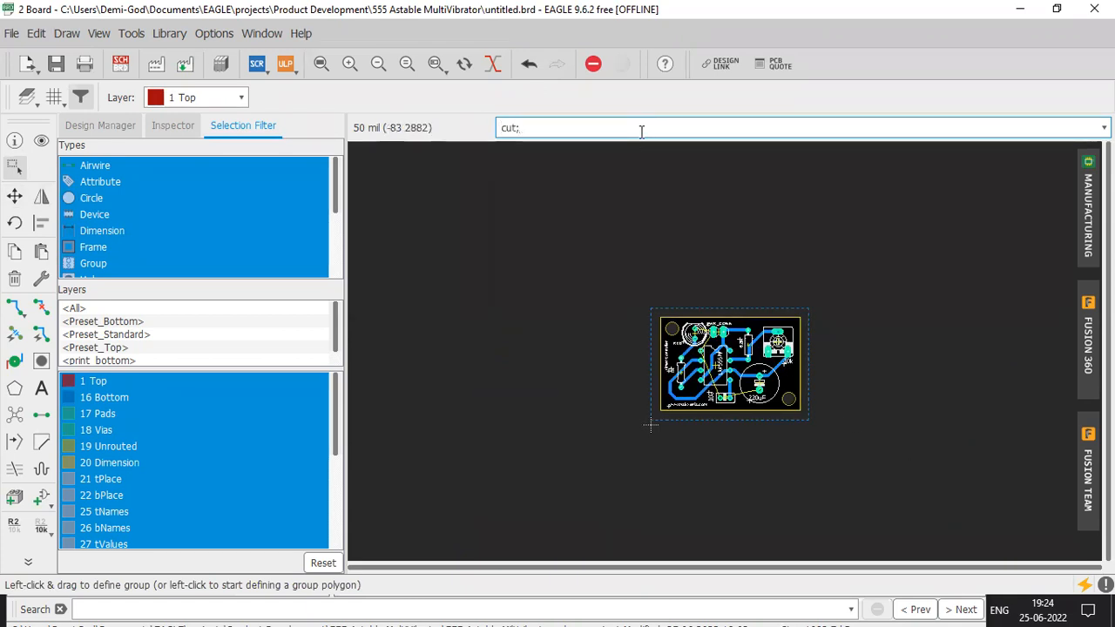
pyautogui.scroll(-1, 766, 448)
pyautogui.scroll(-2, 485, 392)
pyautogui.click(44, 253)
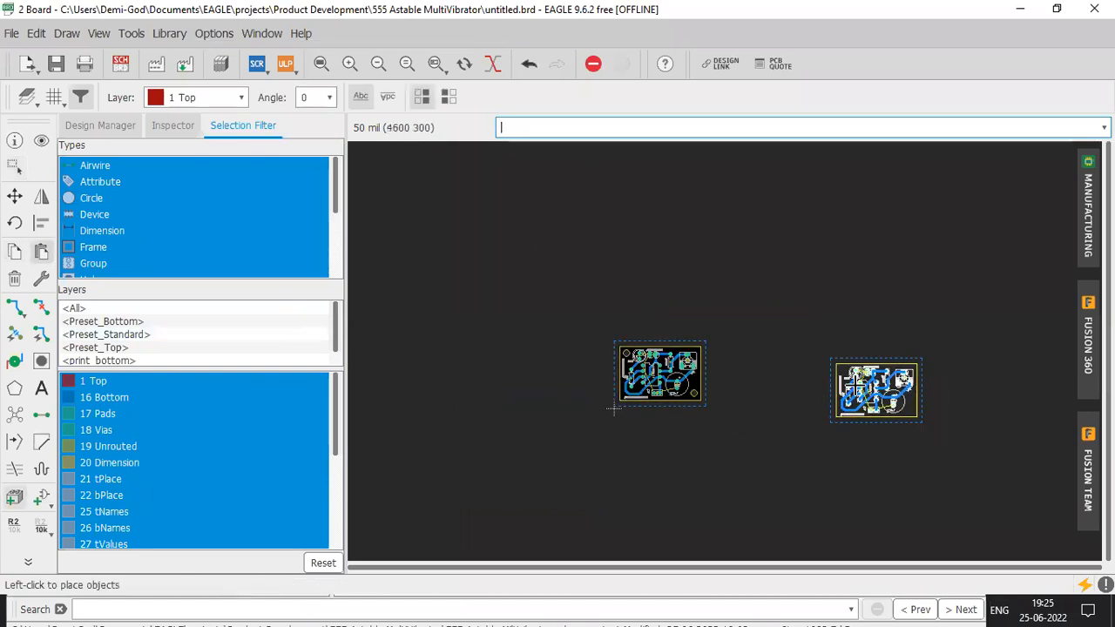
pyautogui.scroll(2, 740, 374)
pyautogui.click(698, 355)
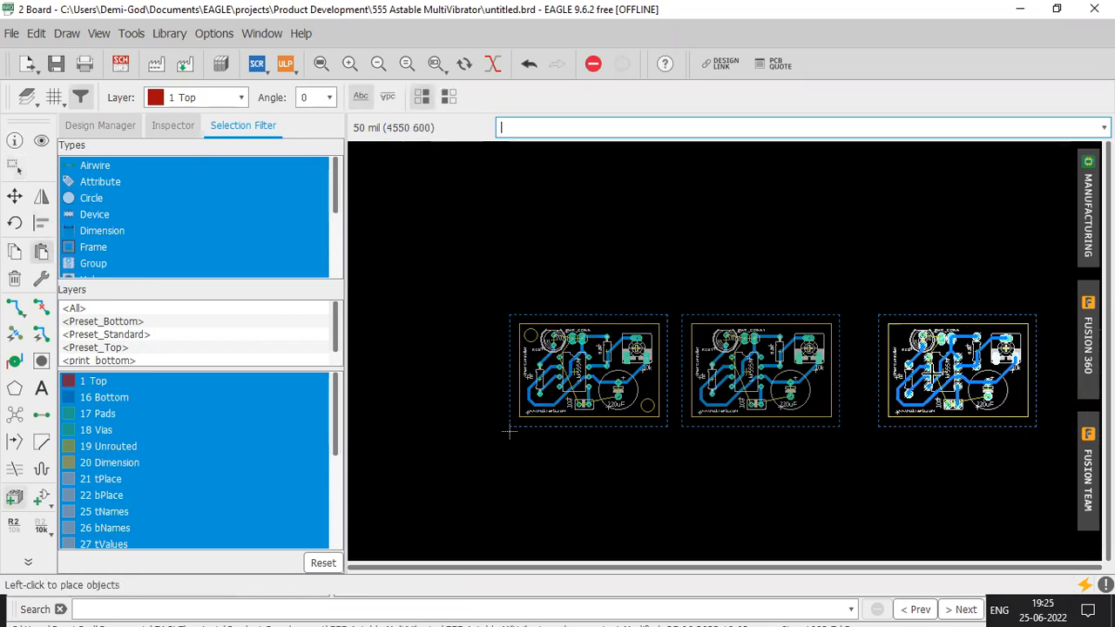
# Undo the last paste and place the third copy of the layout closer to the second one in the same row
pyautogui.hotkey('ctrl', 'z')
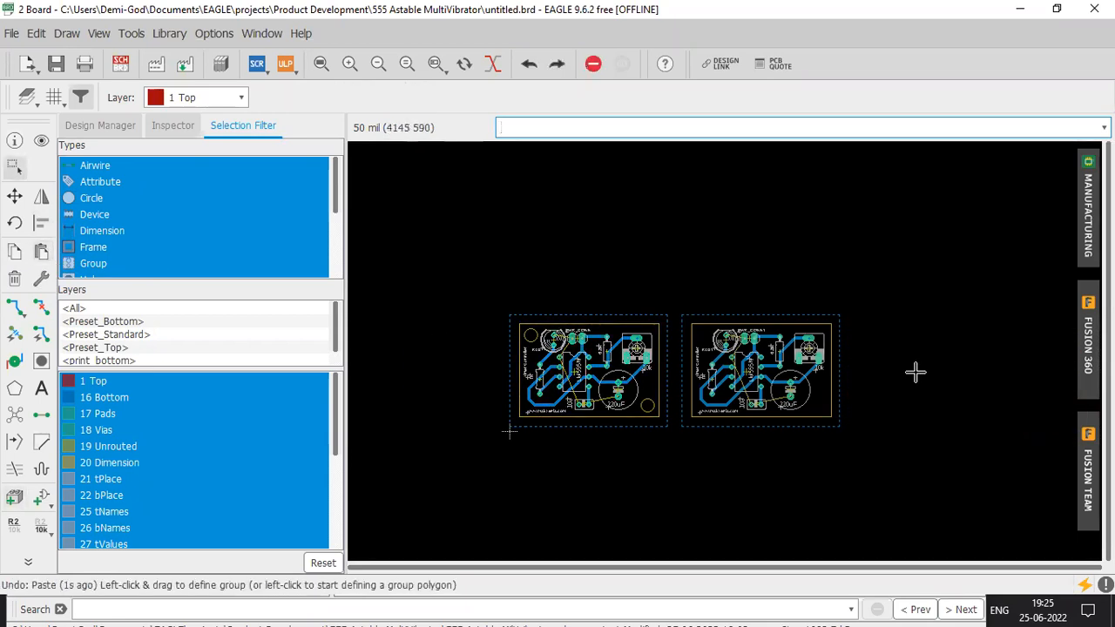
pyautogui.click(41, 252)
pyautogui.click(509, 430)
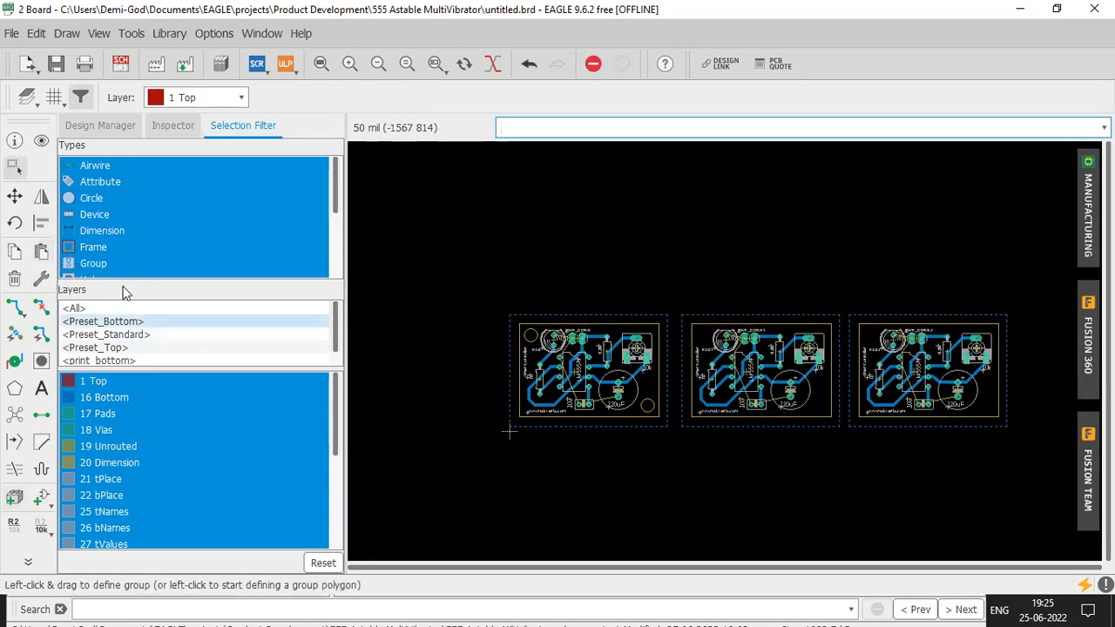
# Group the row of three layouts, run the cut command on it, and paste it as a second row directly above
pyautogui.moveTo(411, 241); pyautogui.dragTo(1039, 499)
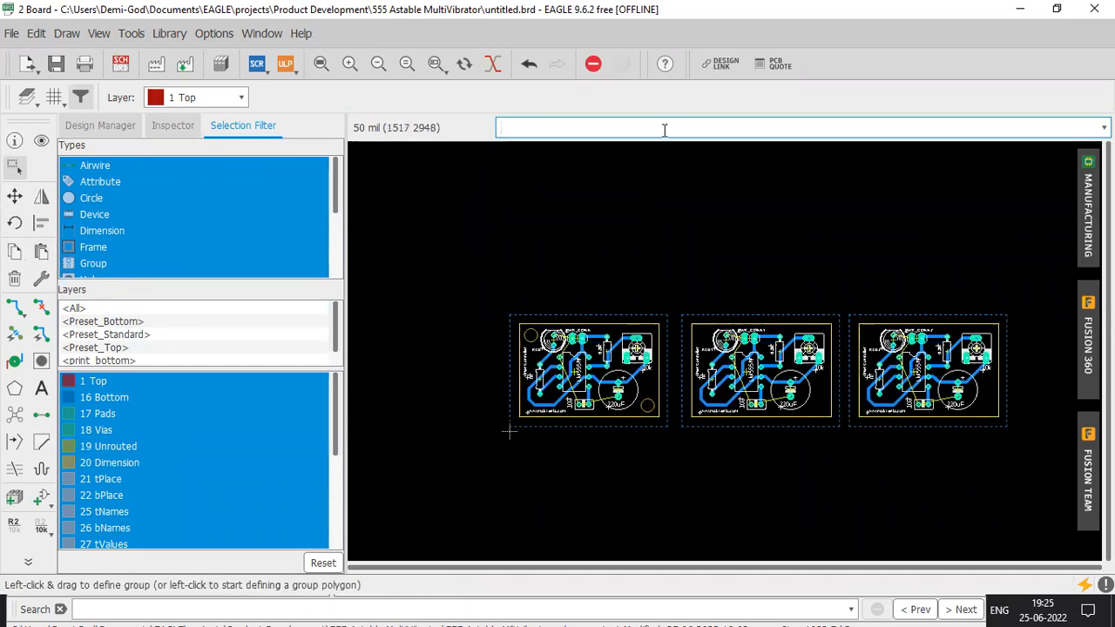
pyautogui.press('Return')
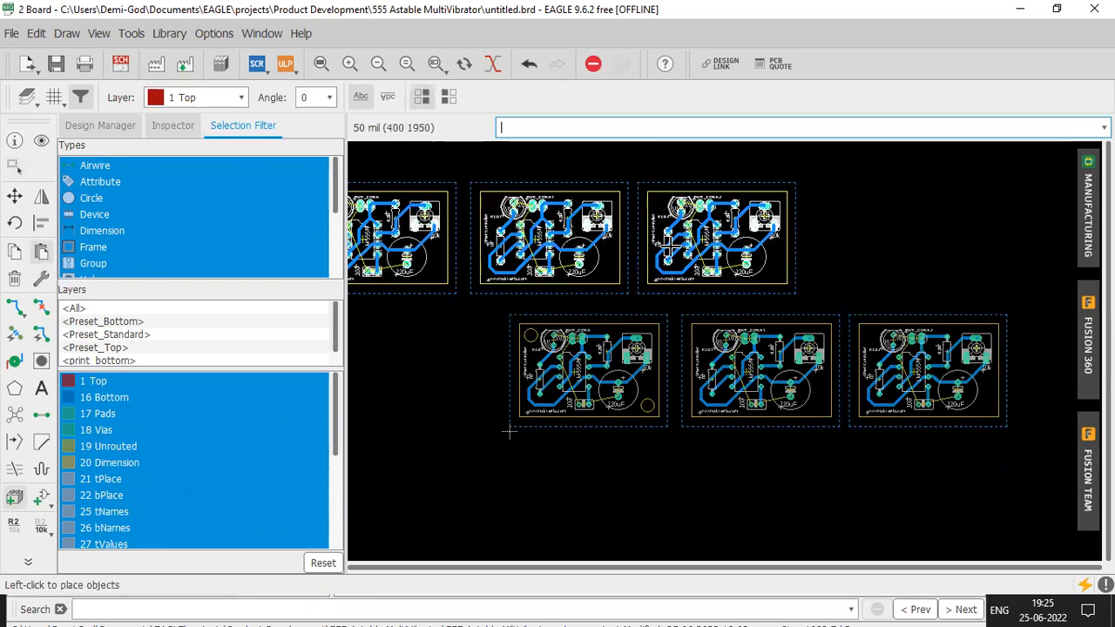
pyautogui.click(620, 365)
pyautogui.scroll(-2, 620, 365)
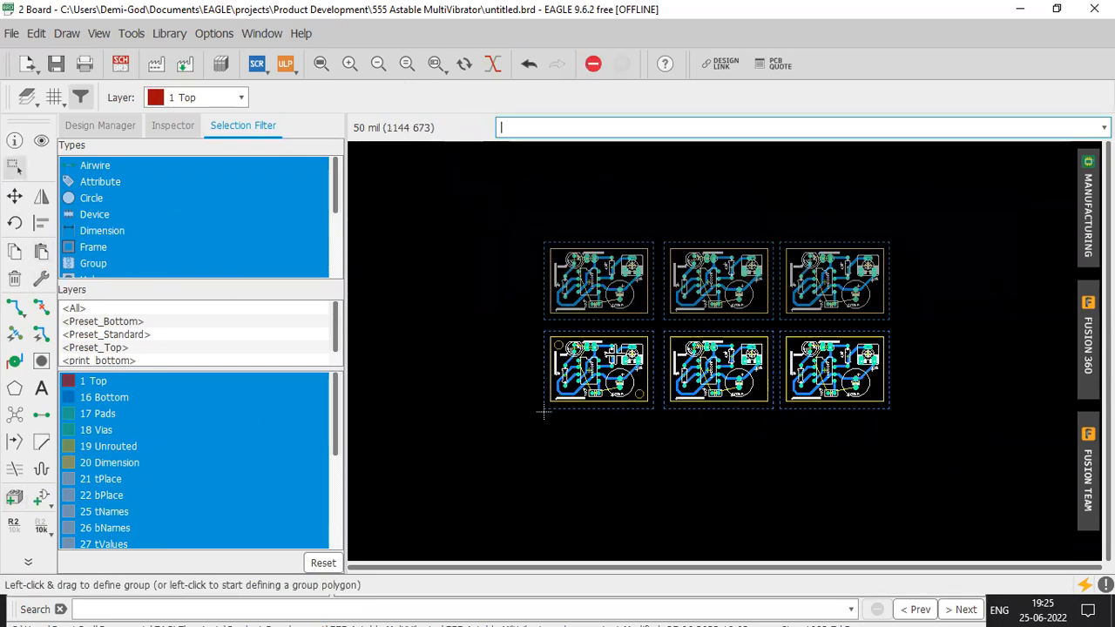
# Run Ratsnest to fill the copper polygons on all six layouts in the panel
pyautogui.click(41, 251)
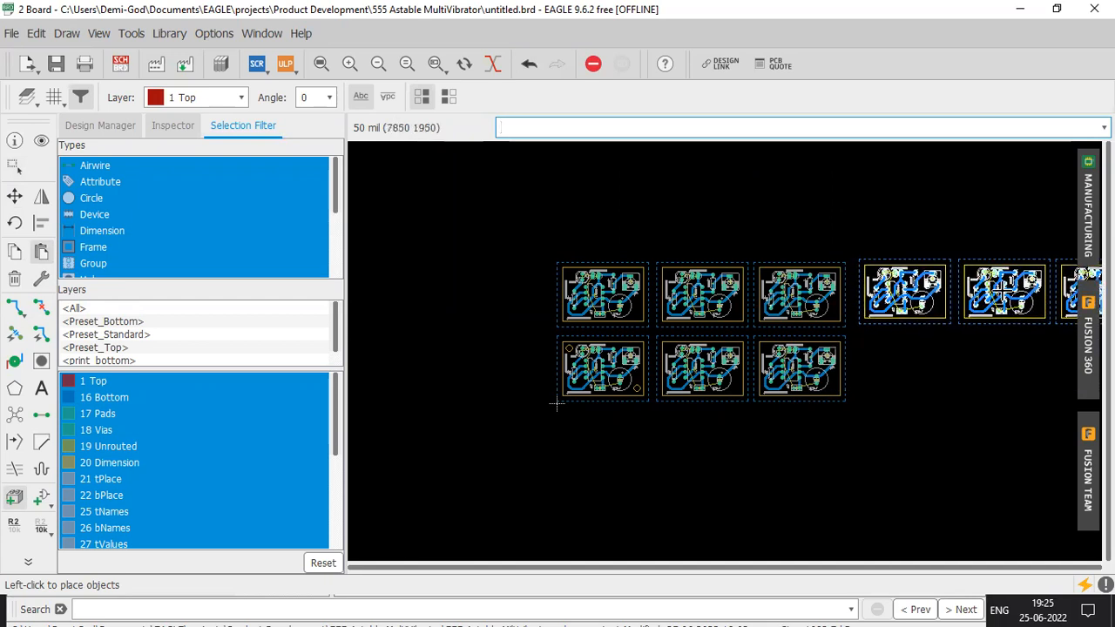
pyautogui.press('Escape')
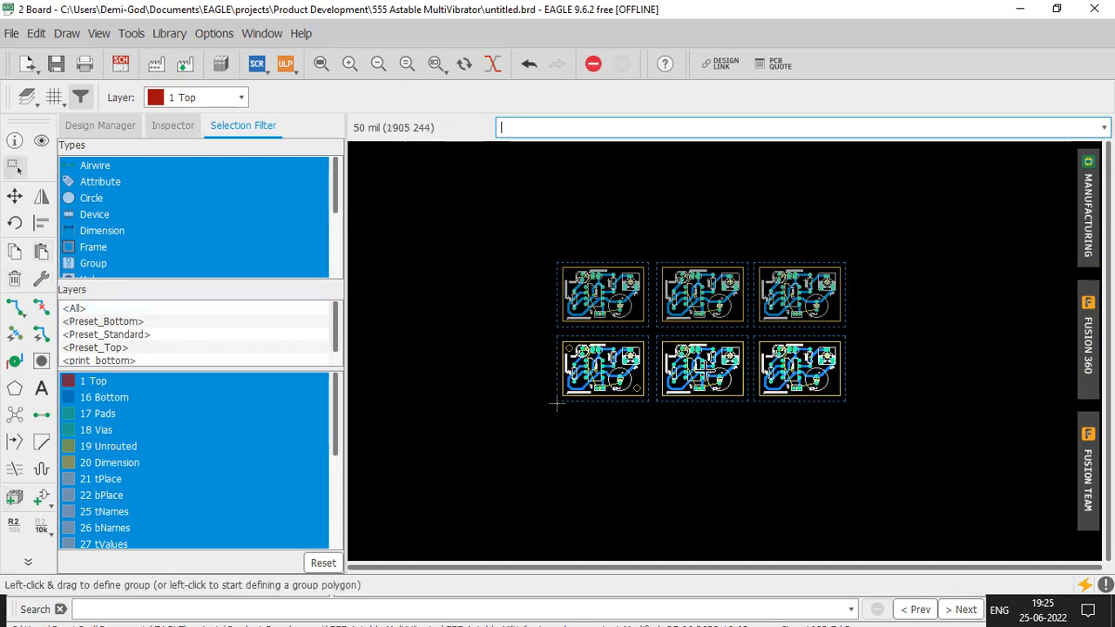
pyautogui.scroll(2, 664, 354)
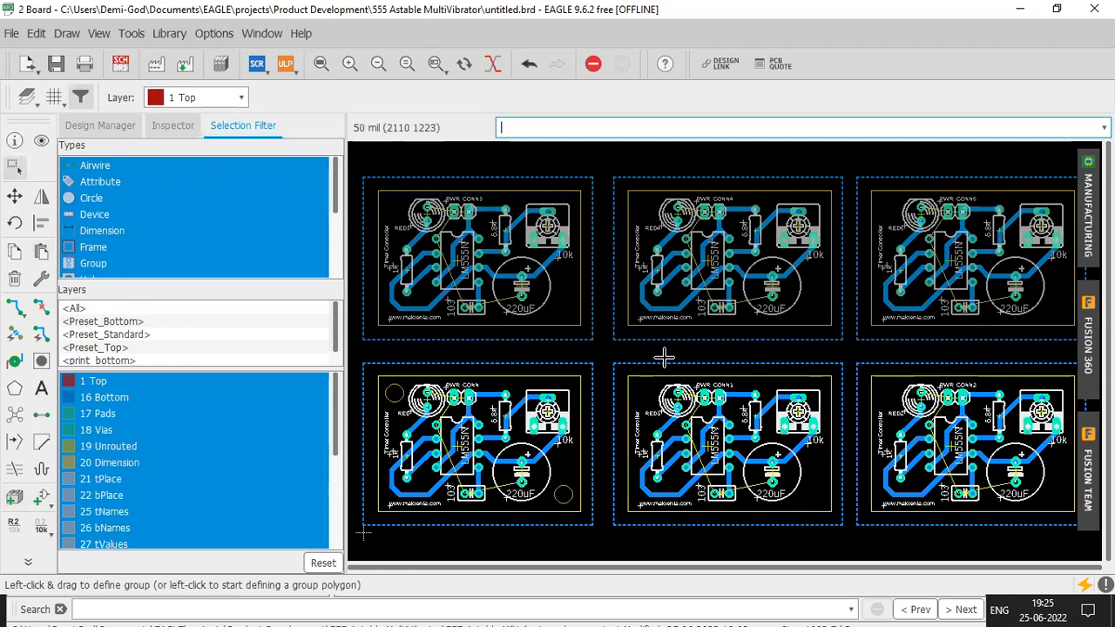
pyautogui.scroll(-3, 582, 331)
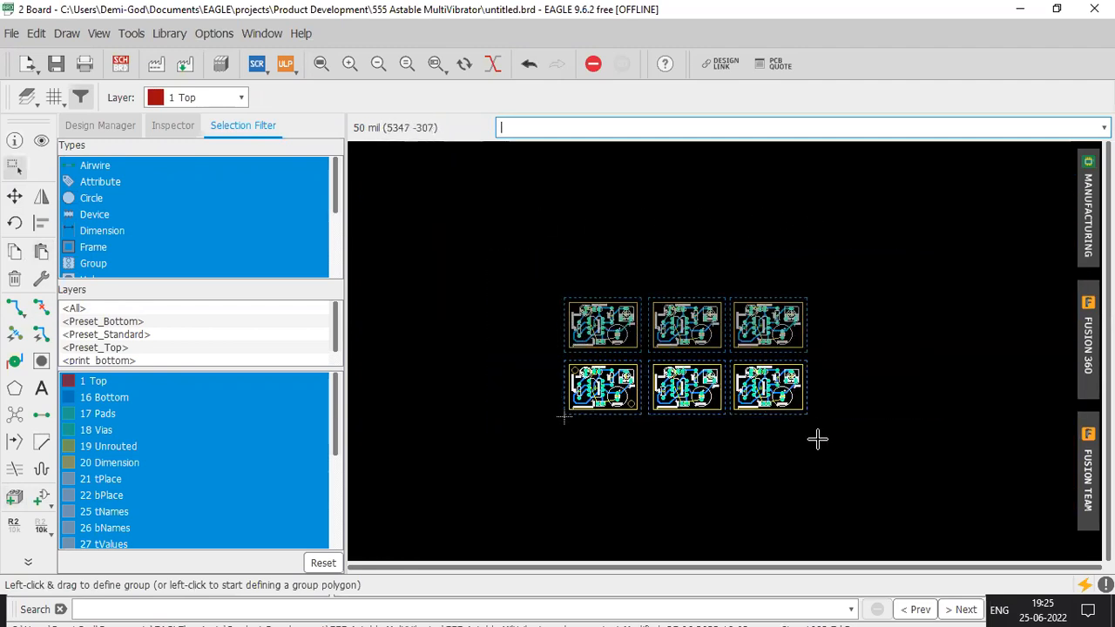
pyautogui.scroll(3, 782, 311)
pyautogui.scroll(-2, 759, 319)
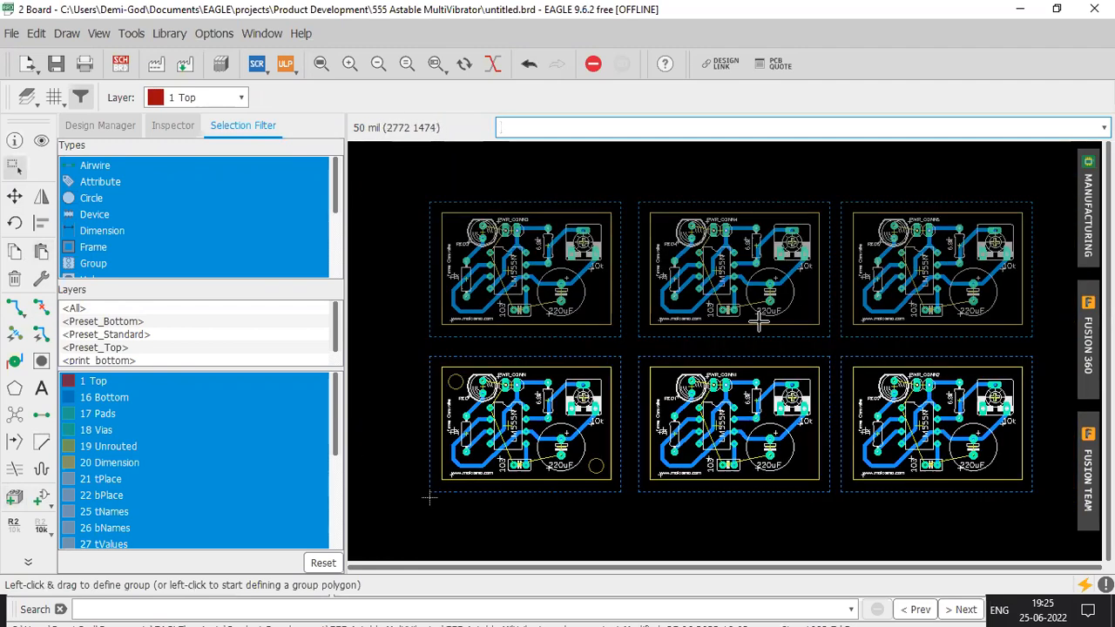
pyautogui.click(14, 414)
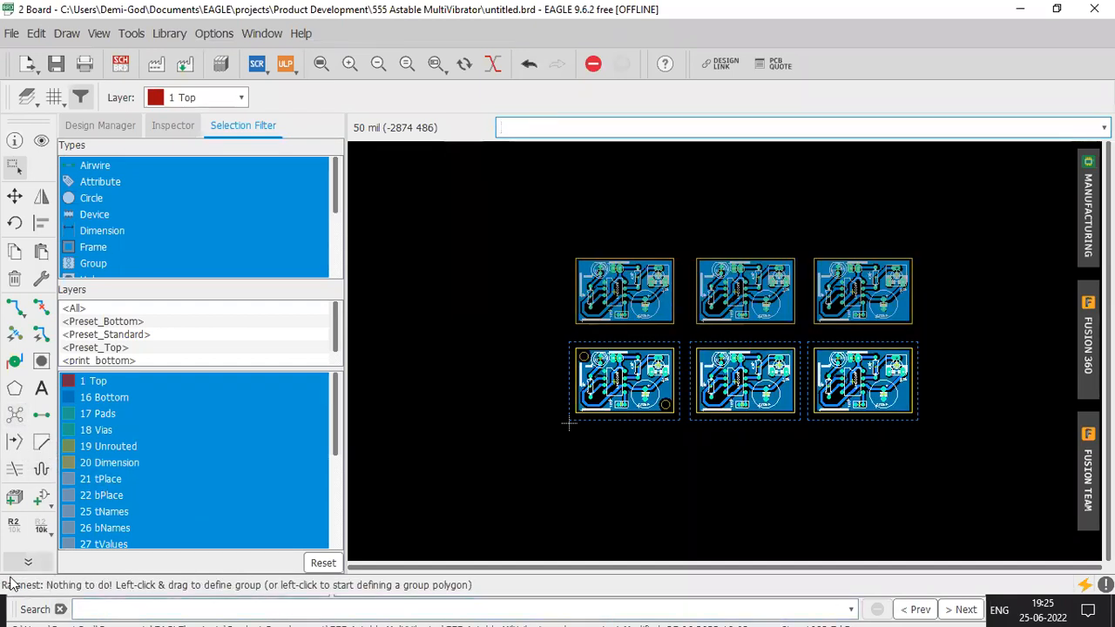
# Examine the six panelized board layouts in both rows, checking the copper fill and the upper row's traces up close
pyautogui.scroll(3, 659, 306)
pyautogui.scroll(3, 658, 307)
pyautogui.scroll(-3, 658, 307)
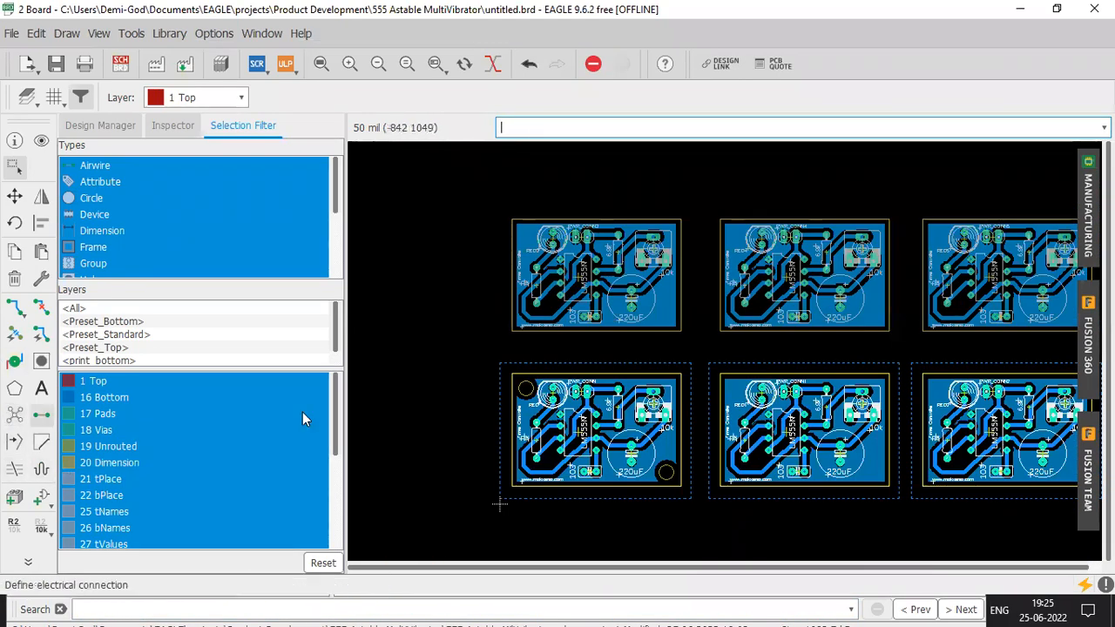
pyautogui.scroll(-1, 730, 370)
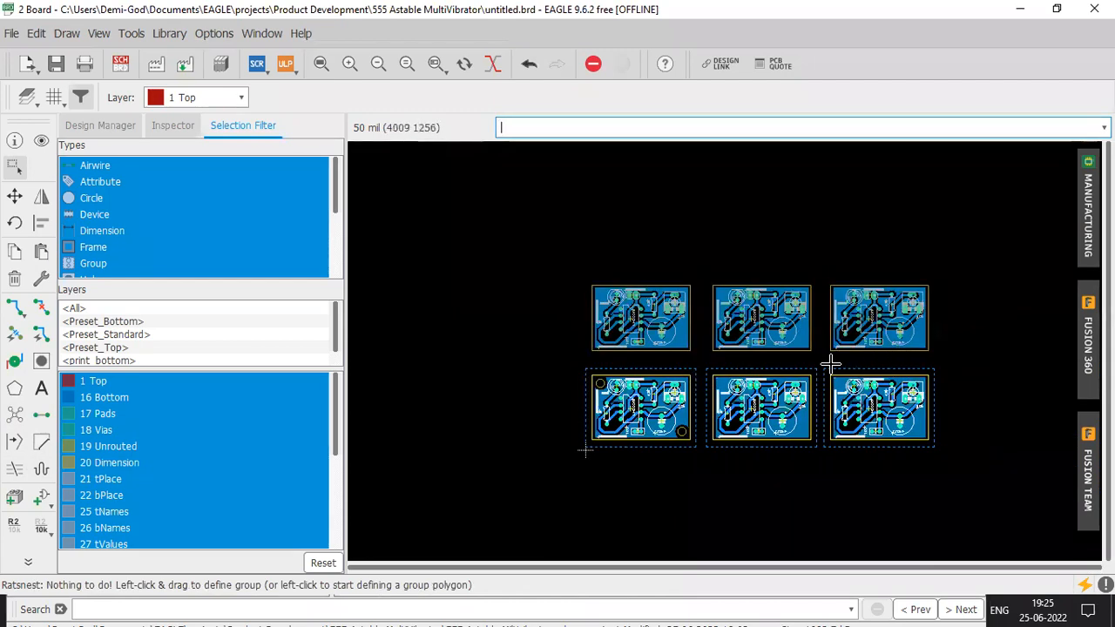
pyautogui.scroll(1, 819, 352)
pyautogui.scroll(1, 639, 344)
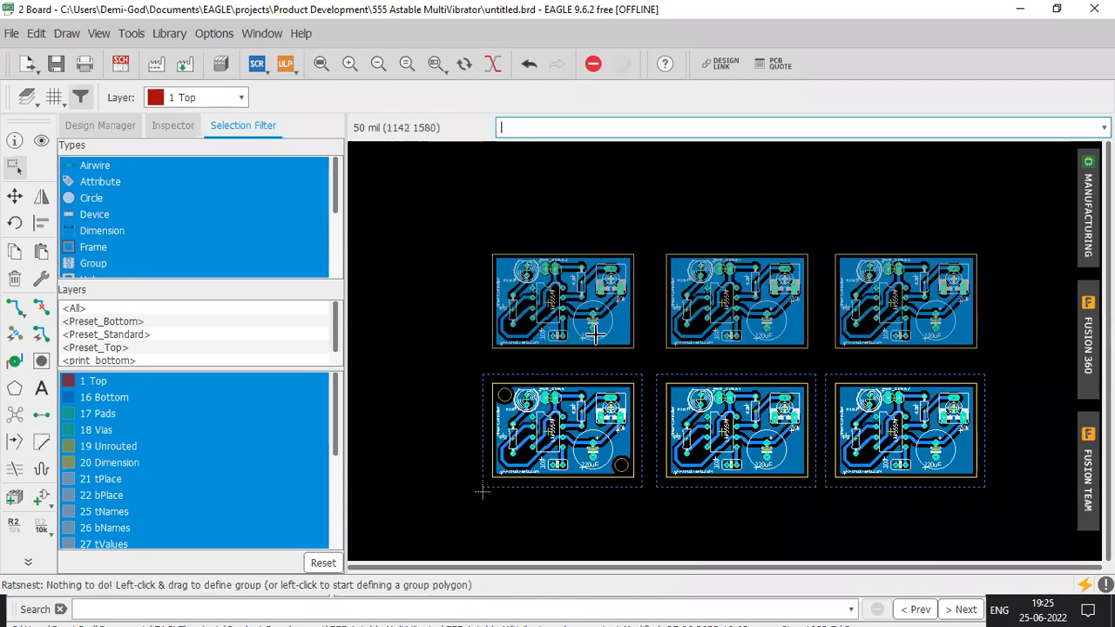
pyautogui.scroll(7, 567, 301)
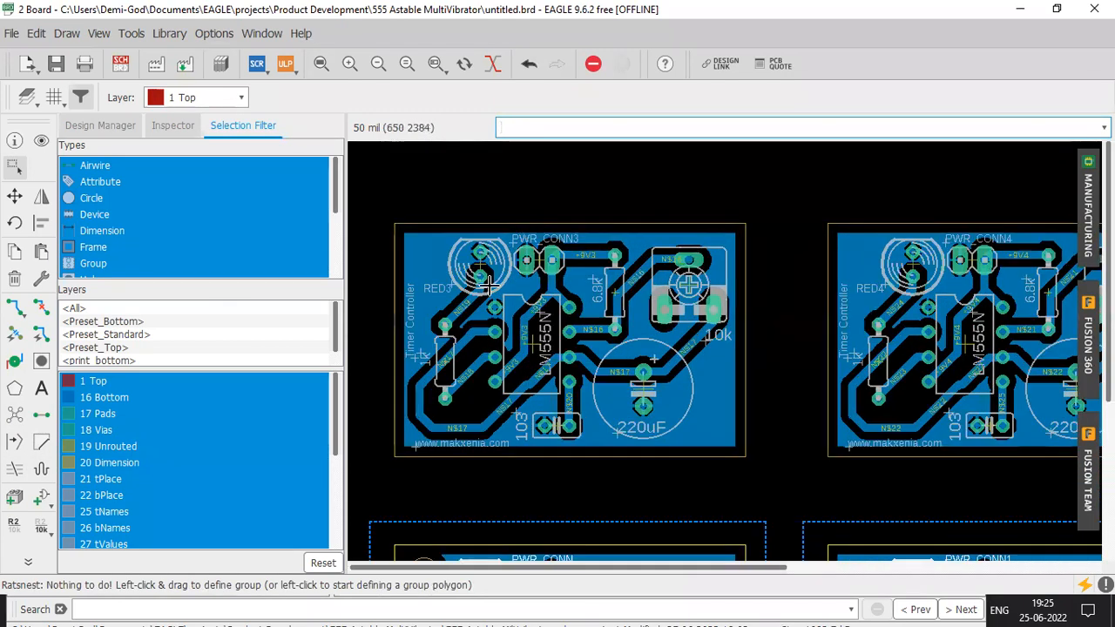
pyautogui.scroll(-1, 702, 486)
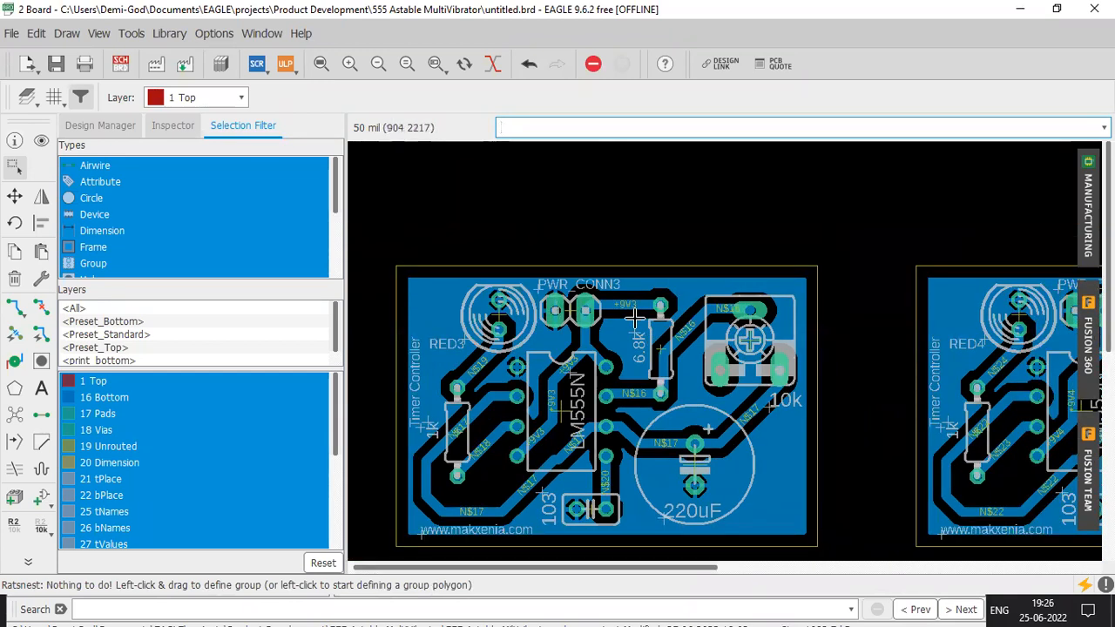
pyautogui.scroll(-1, 635, 319)
pyautogui.scroll(-1, 635, 319)
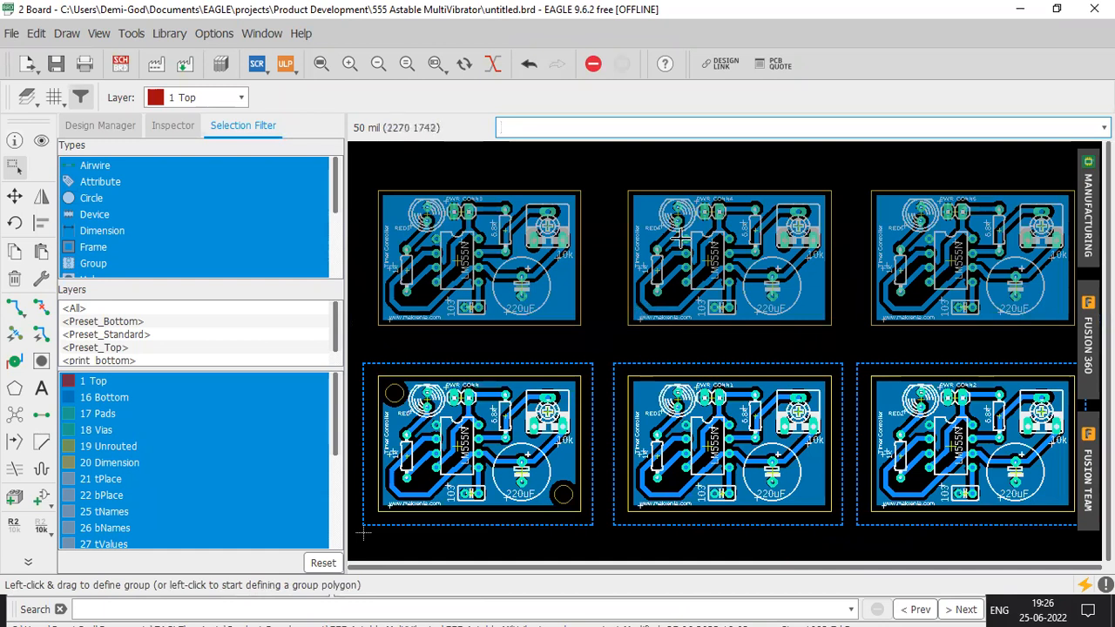
# Hide all layers of the panelized board in the visible layers settings
pyautogui.click(27, 97)
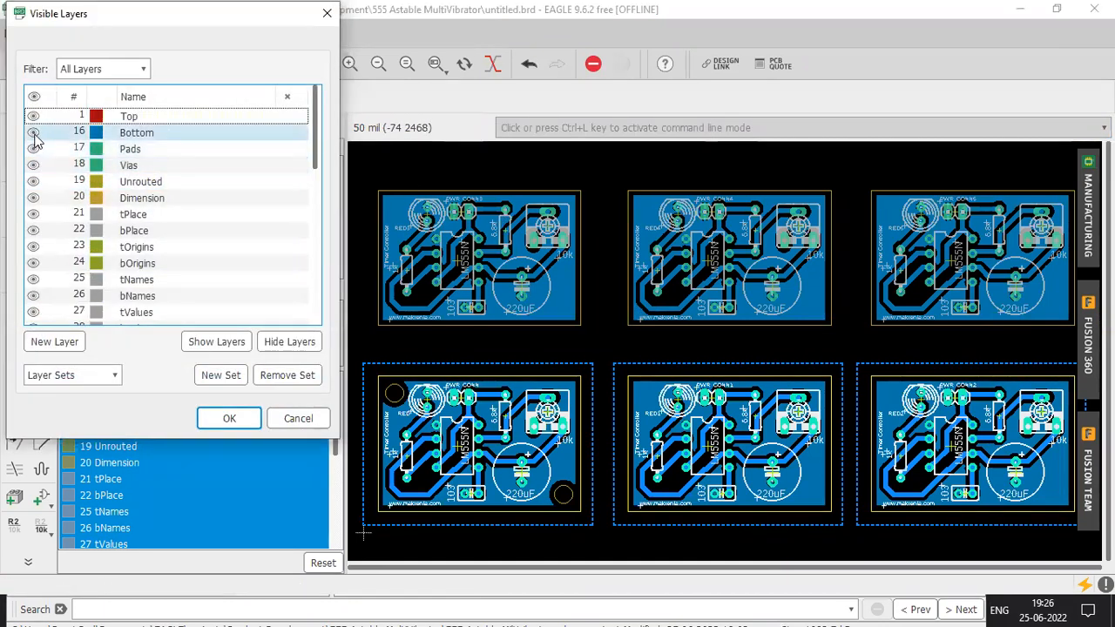
pyautogui.click(33, 116)
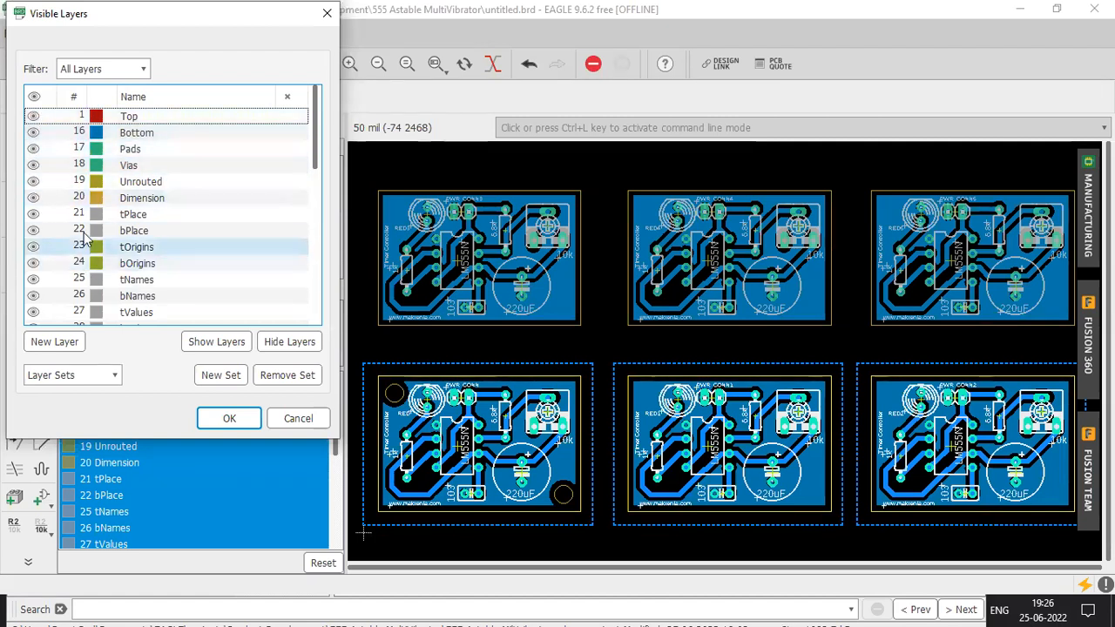
pyautogui.click(276, 387)
pyautogui.click(350, 416)
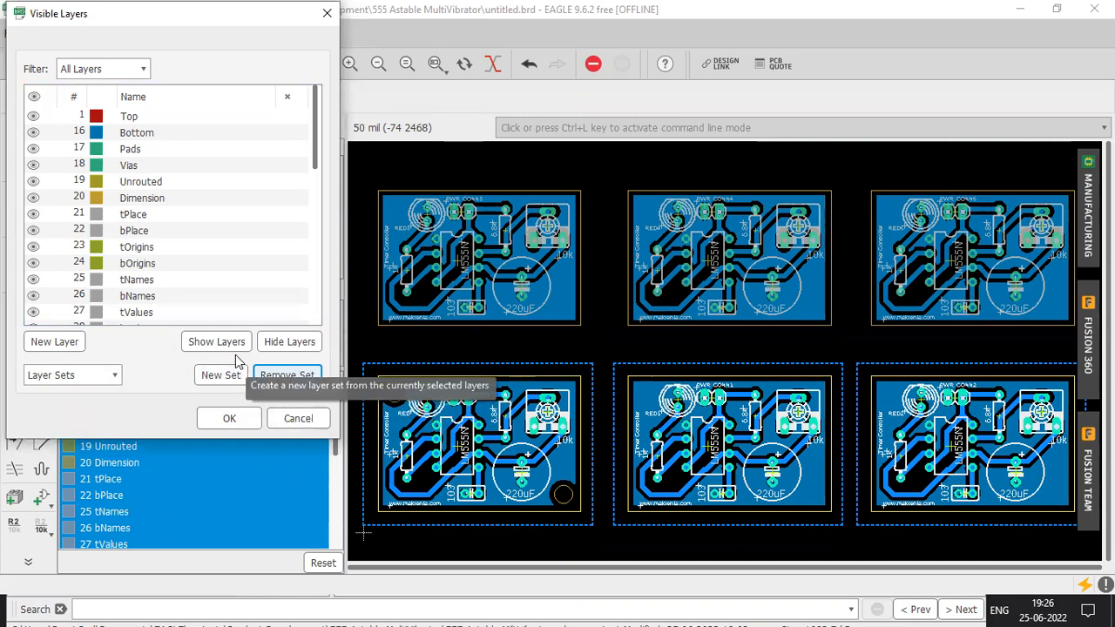
pyautogui.click(283, 345)
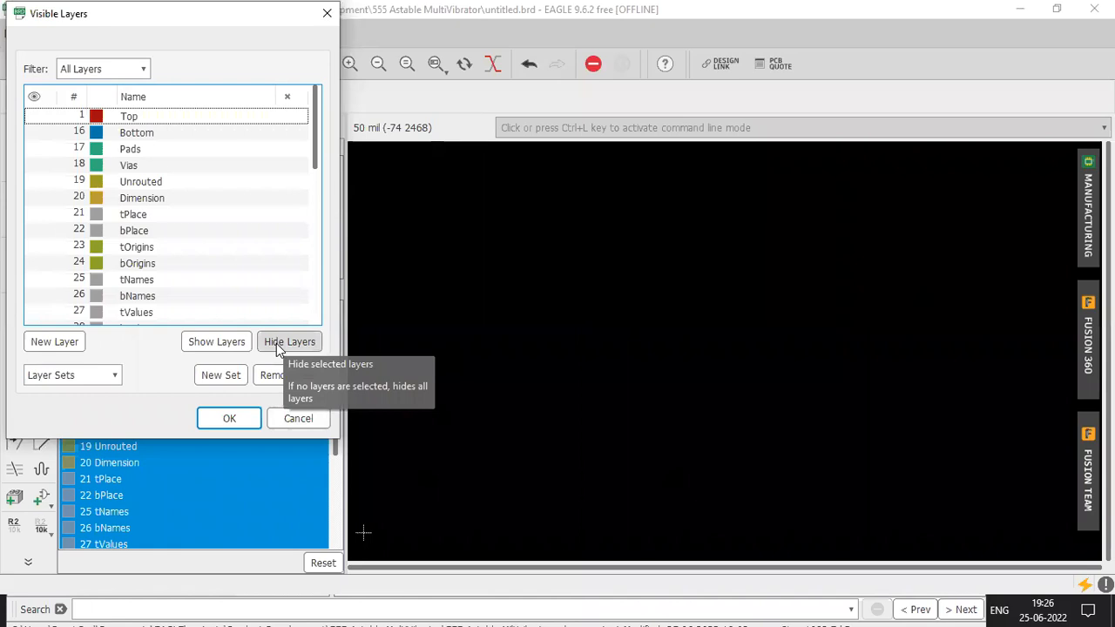
# Show only the Bottom, Pads, Vias and Dimension layers and apply the layer visibility
pyautogui.click(35, 132)
pyautogui.click(35, 149)
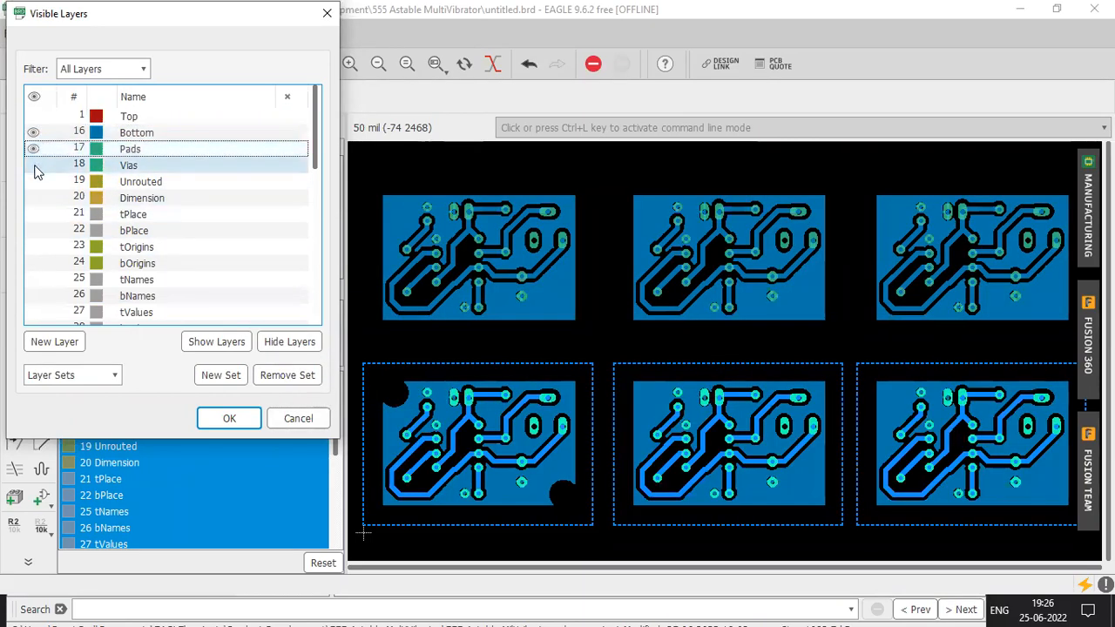
pyautogui.click(34, 165)
pyautogui.click(34, 199)
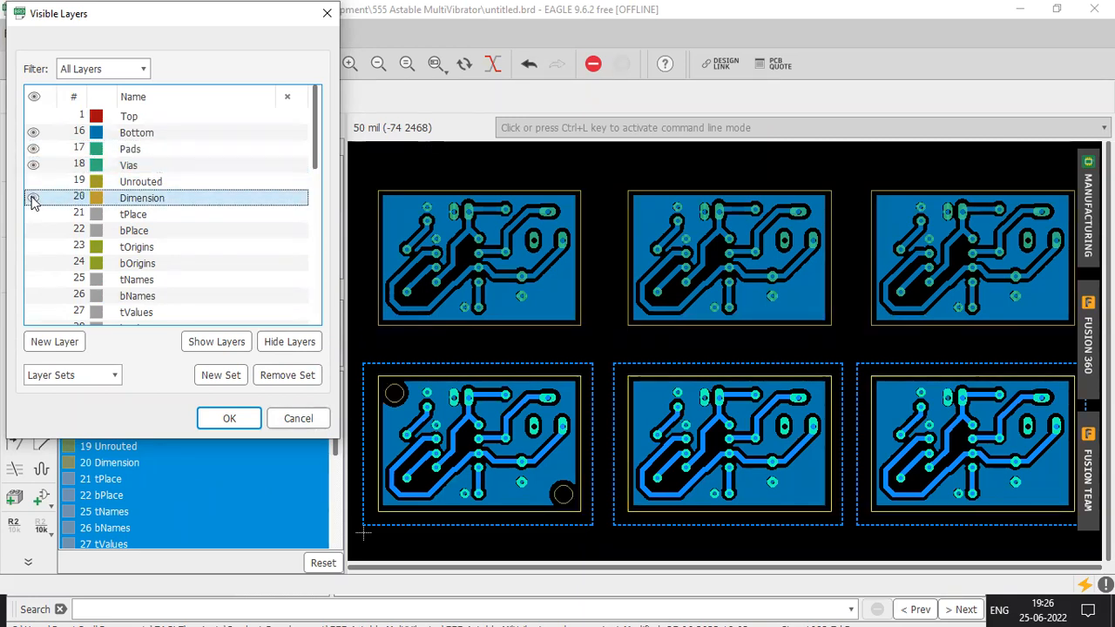
pyautogui.doubleClick(32, 166)
pyautogui.click(106, 235)
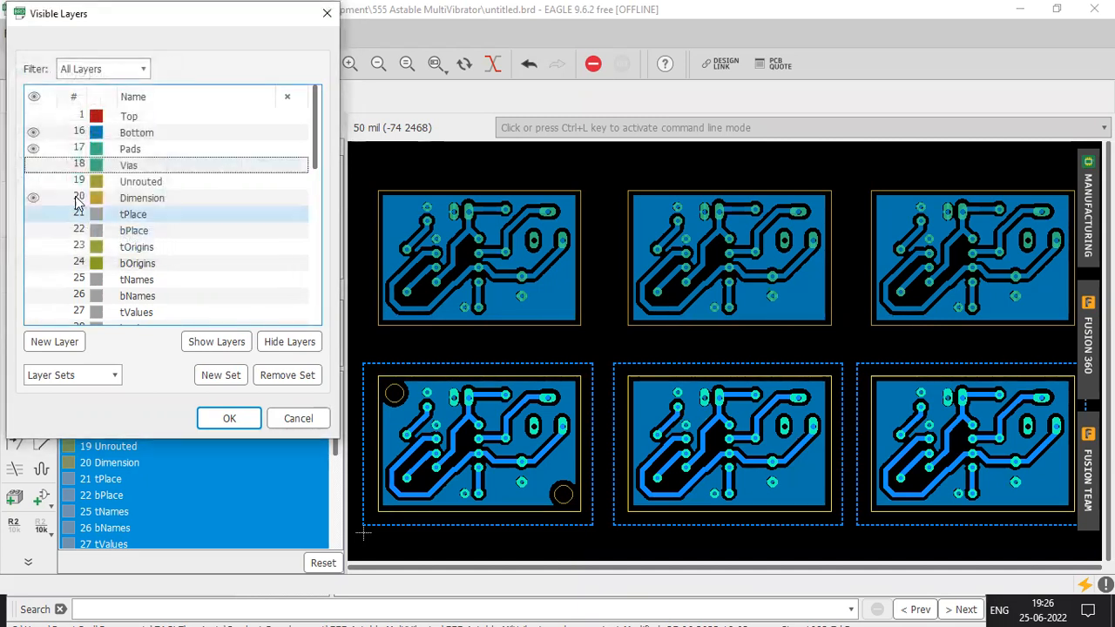
pyautogui.click(35, 166)
pyautogui.click(35, 149)
pyautogui.click(35, 150)
pyautogui.click(34, 165)
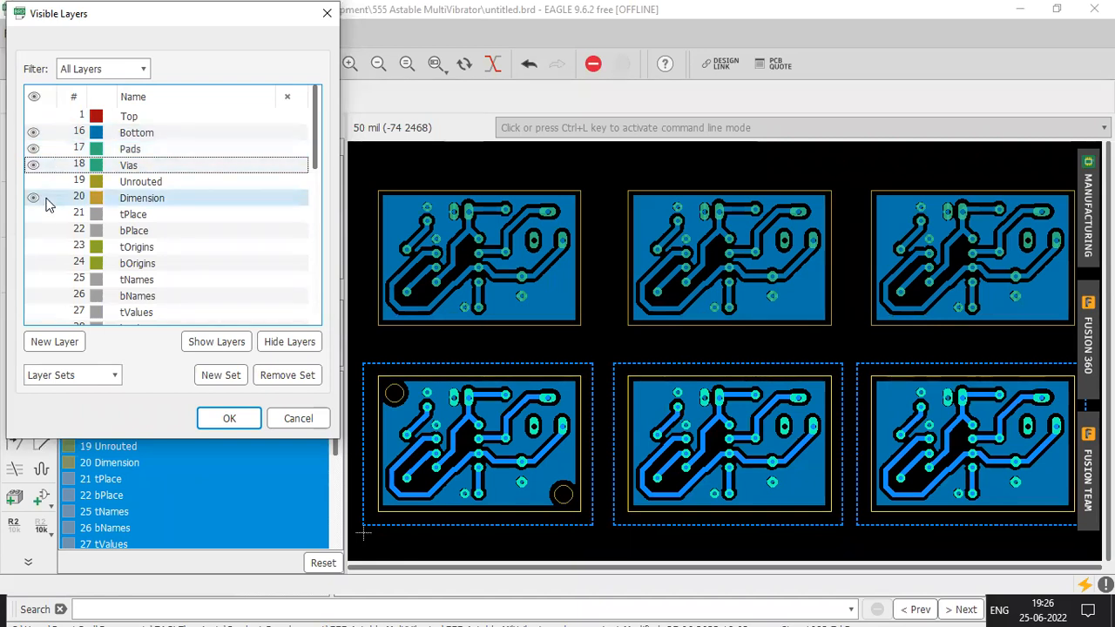
pyautogui.click(229, 419)
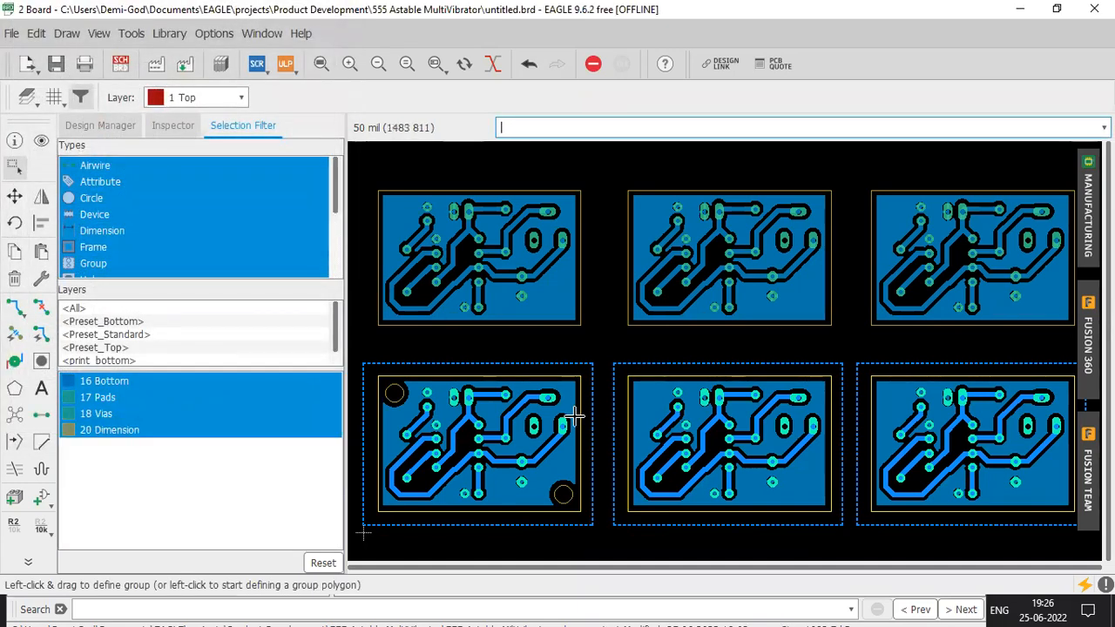
# Inspect the bottom copper traces and pads of the first layout in the upper row up close
pyautogui.scroll(-1, 574, 418)
pyautogui.scroll(6, 515, 280)
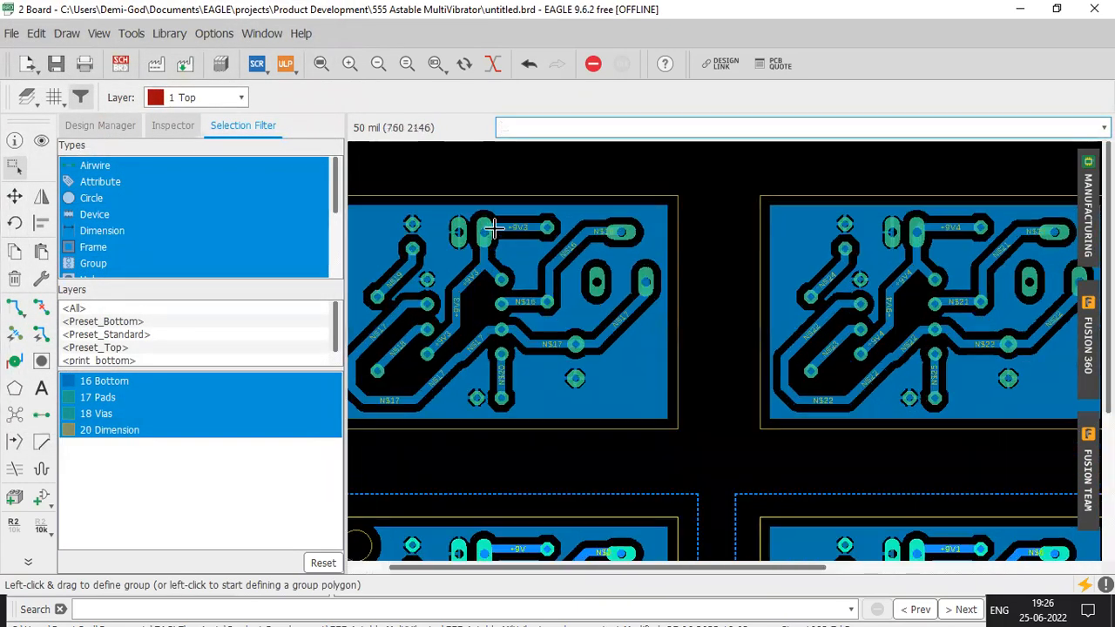
pyautogui.scroll(-2, 483, 228)
pyautogui.scroll(2, 479, 227)
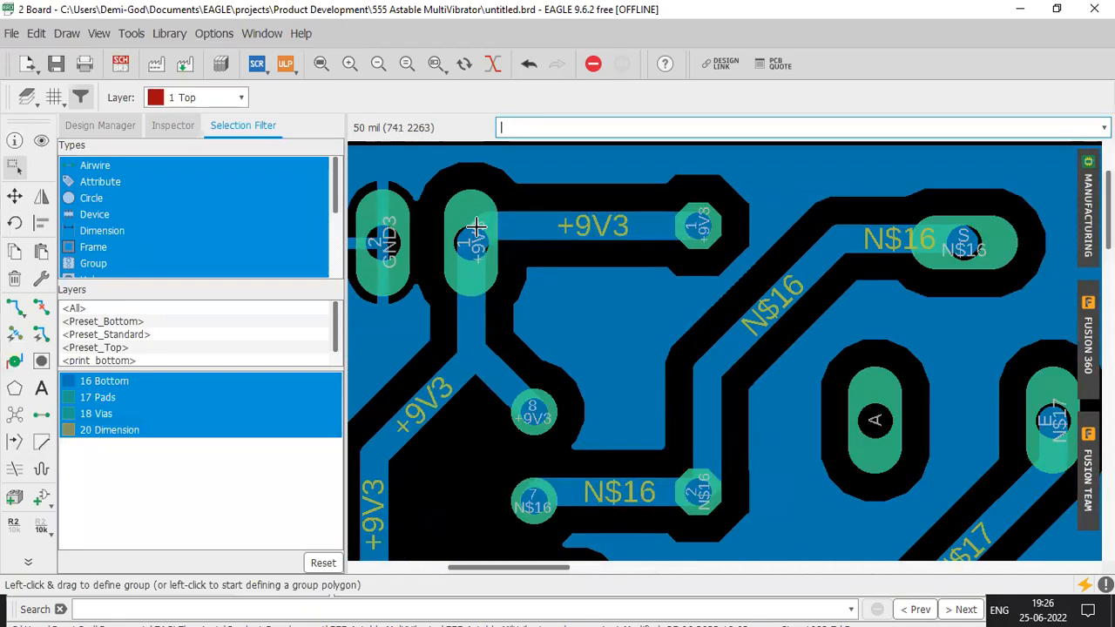
pyautogui.scroll(-4, 475, 227)
pyautogui.scroll(-2, 475, 229)
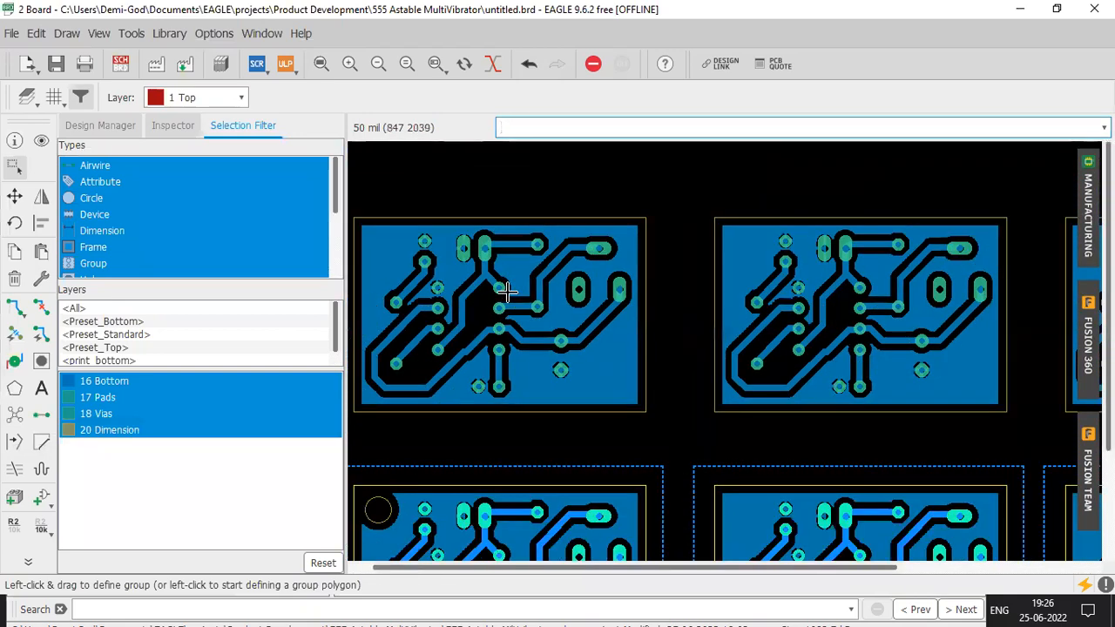
pyautogui.scroll(-1, 478, 231)
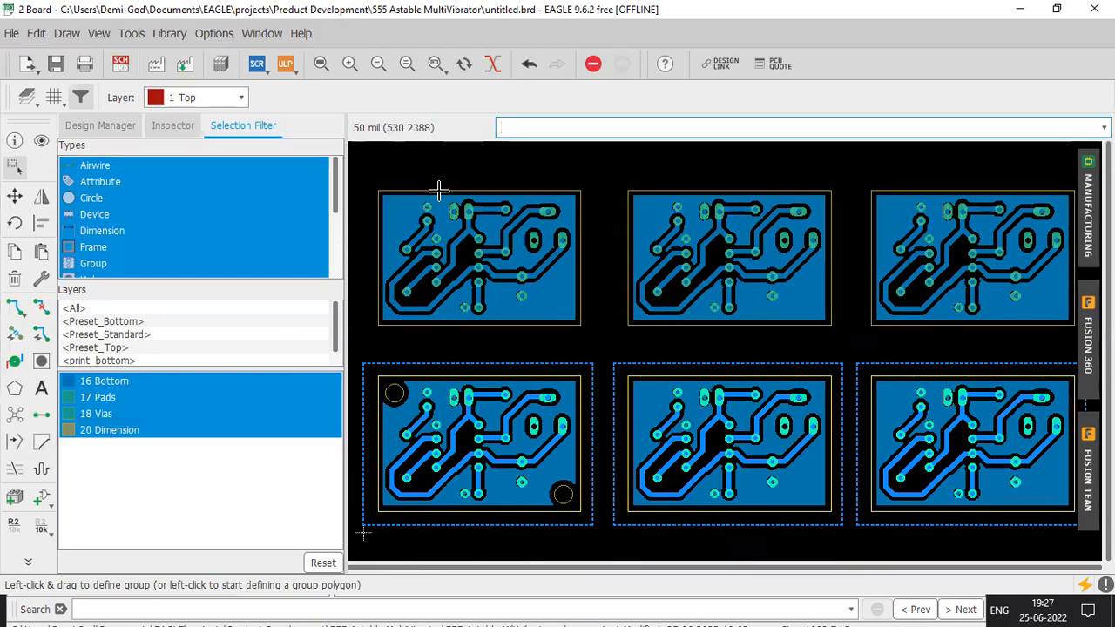
# Set up printing of the board to a PDF file named Panel.pdf in the 555 Astable MultiVibrator folder
pyautogui.click(11, 33)
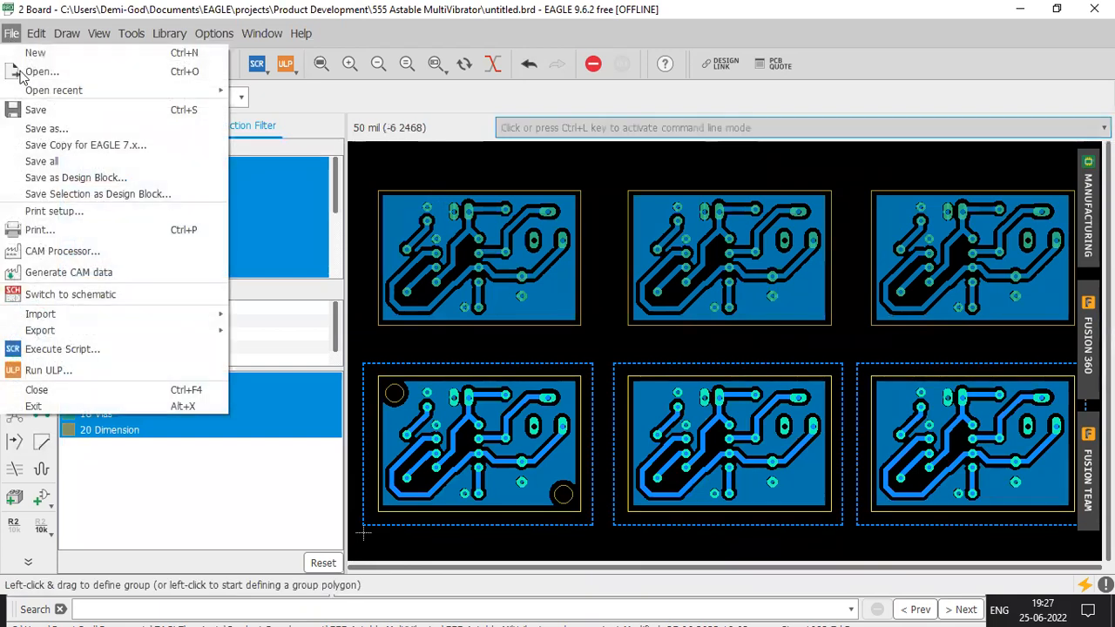
pyautogui.click(61, 250)
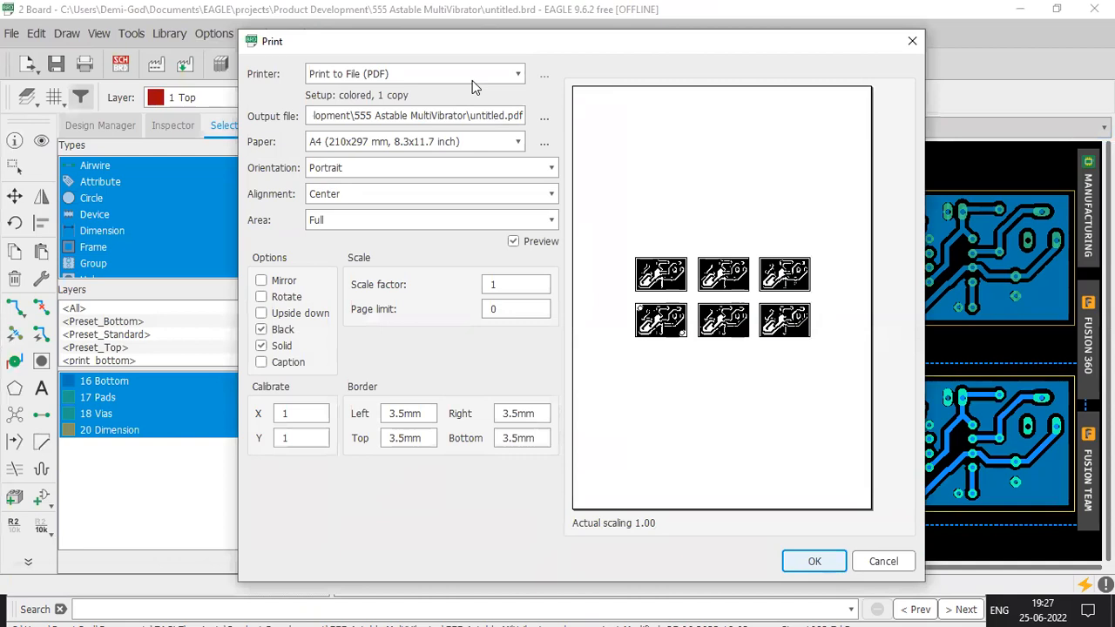
pyautogui.click(510, 75)
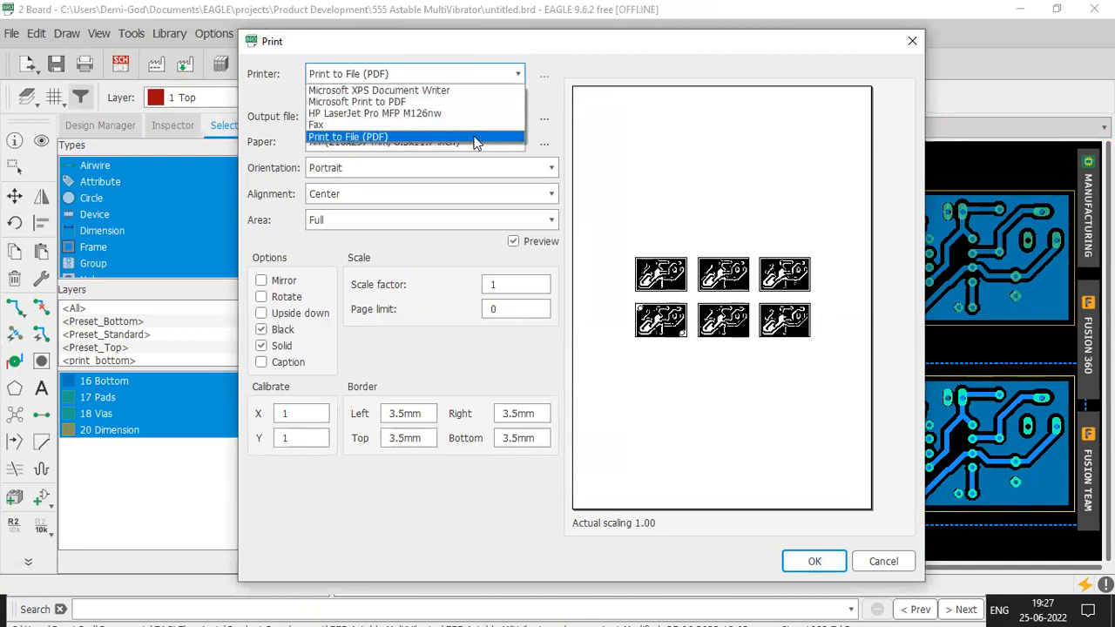
pyautogui.click(475, 137)
pyautogui.click(544, 116)
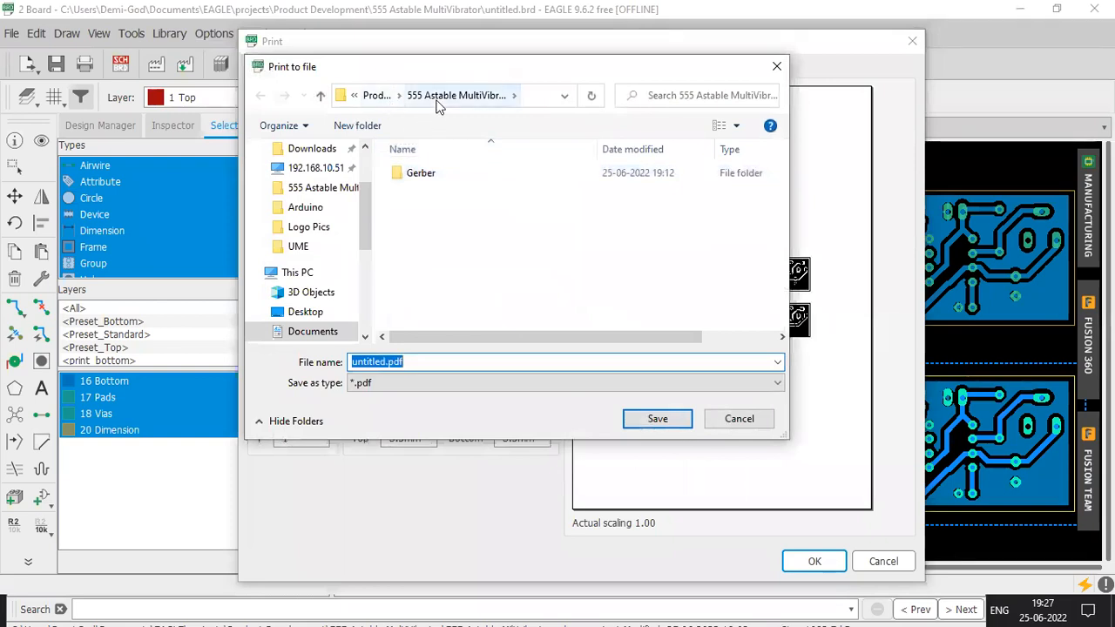
pyautogui.click(393, 361)
pyautogui.write('Panel')
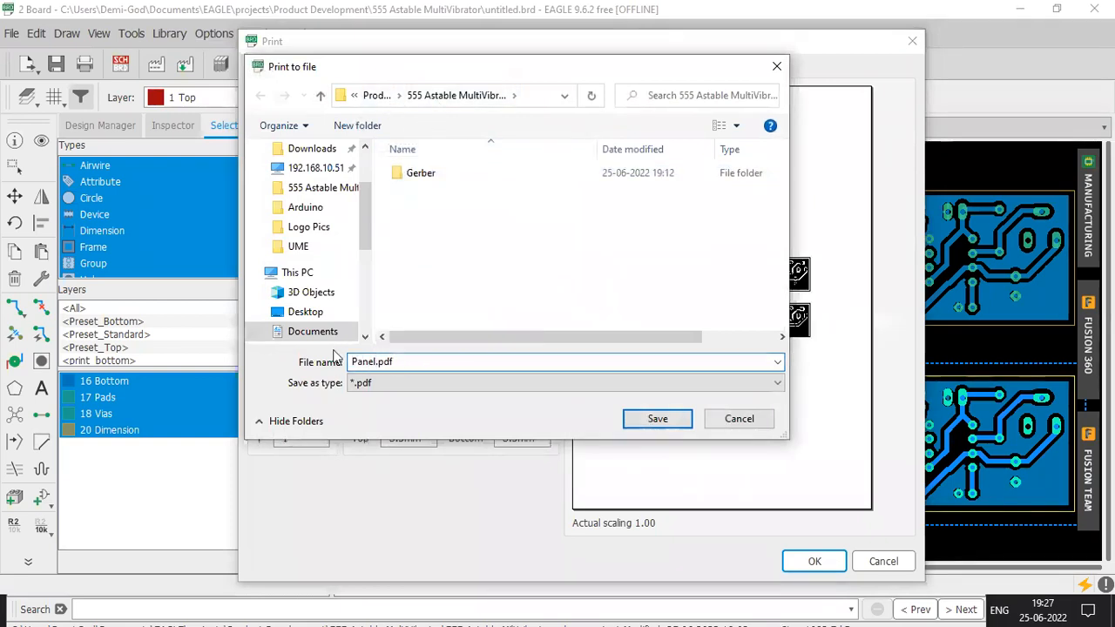
pyautogui.press('Return')
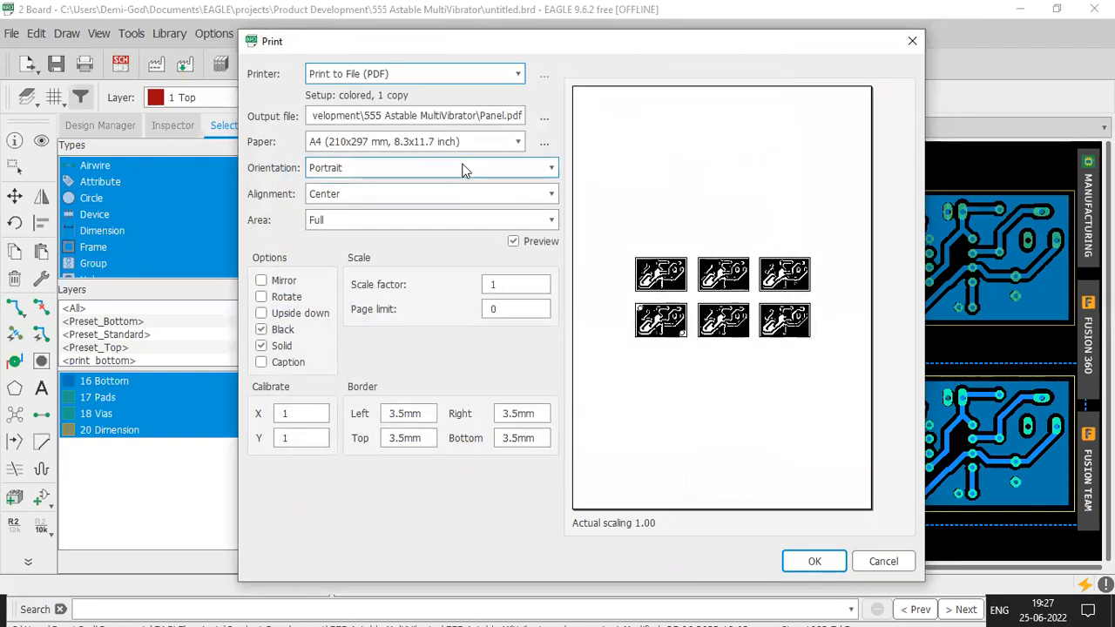
# Set the print orientation to Landscape on A4 paper
pyautogui.click(482, 146)
pyautogui.click(482, 146)
pyautogui.click(478, 171)
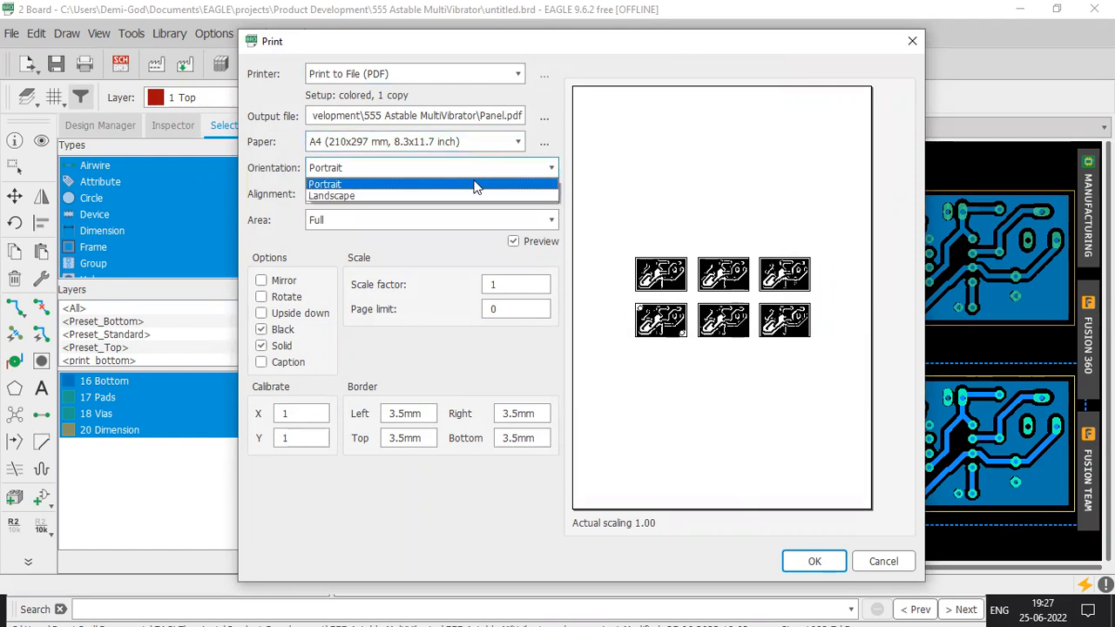
pyautogui.click(475, 195)
pyautogui.click(473, 174)
pyautogui.click(469, 199)
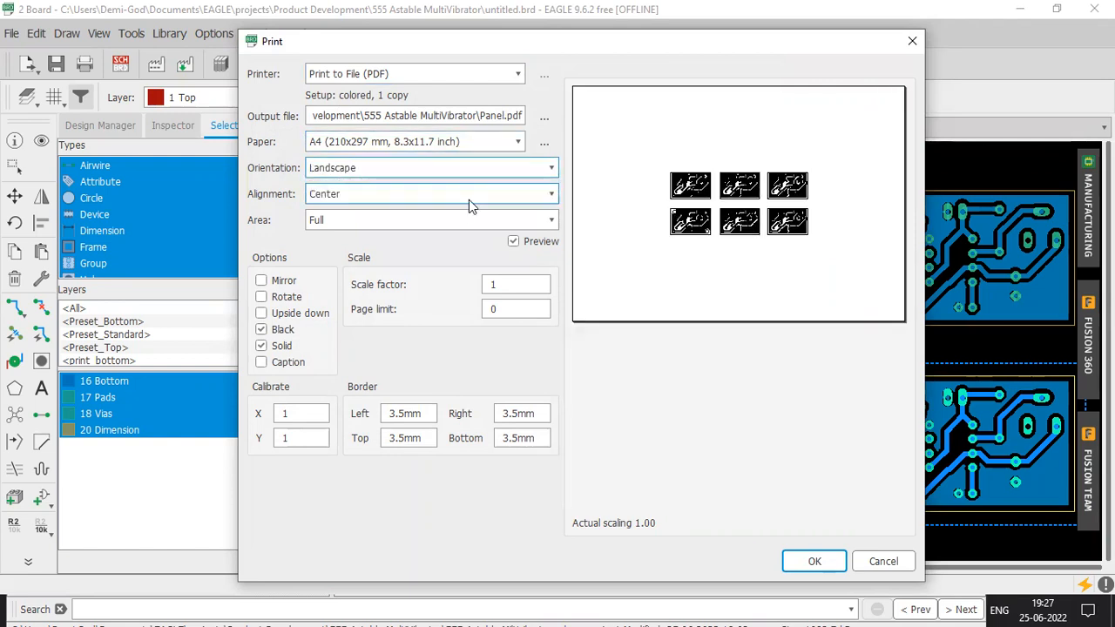
pyautogui.click(478, 168)
pyautogui.click(471, 194)
# Try the Top left and Top center print alignments and return the alignment to Center
pyautogui.click(459, 191)
pyautogui.click(452, 208)
pyautogui.click(461, 198)
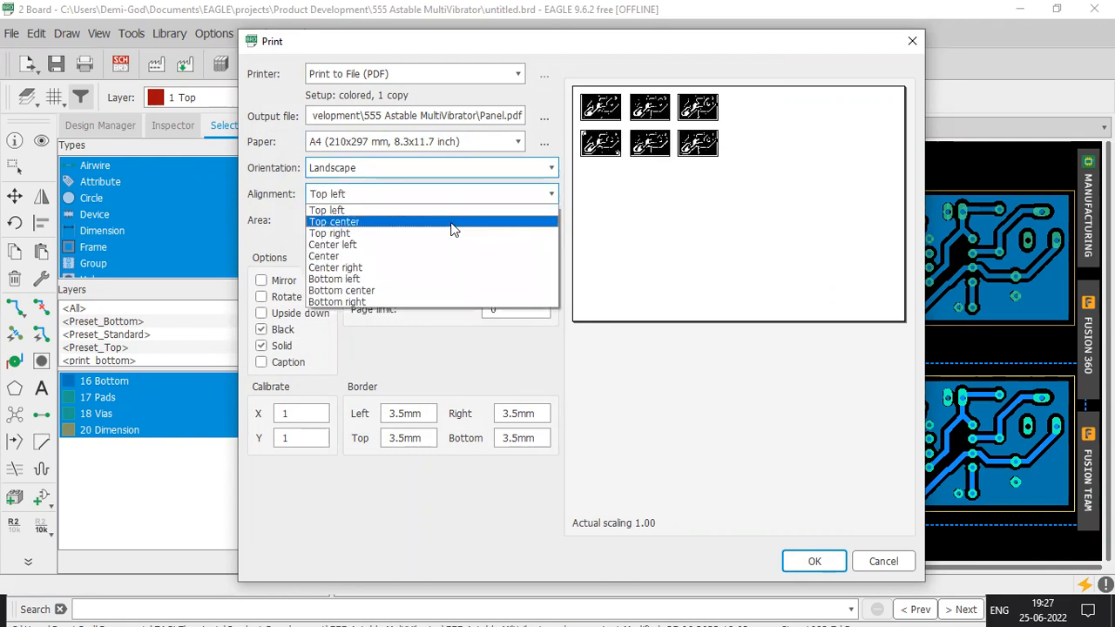
pyautogui.click(454, 221)
pyautogui.click(468, 195)
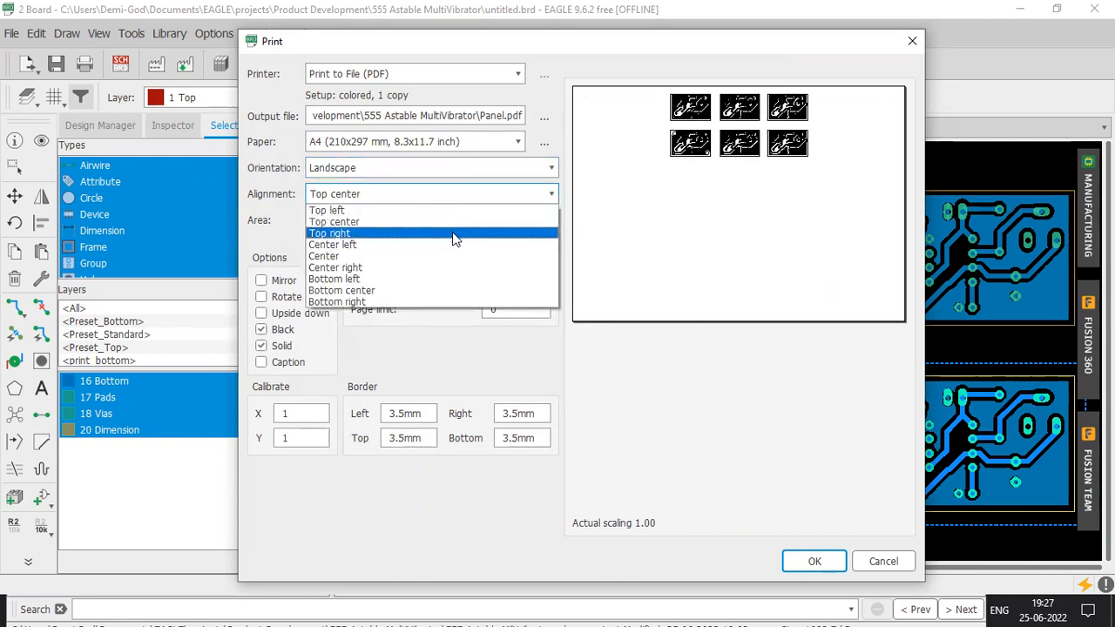
pyautogui.click(448, 256)
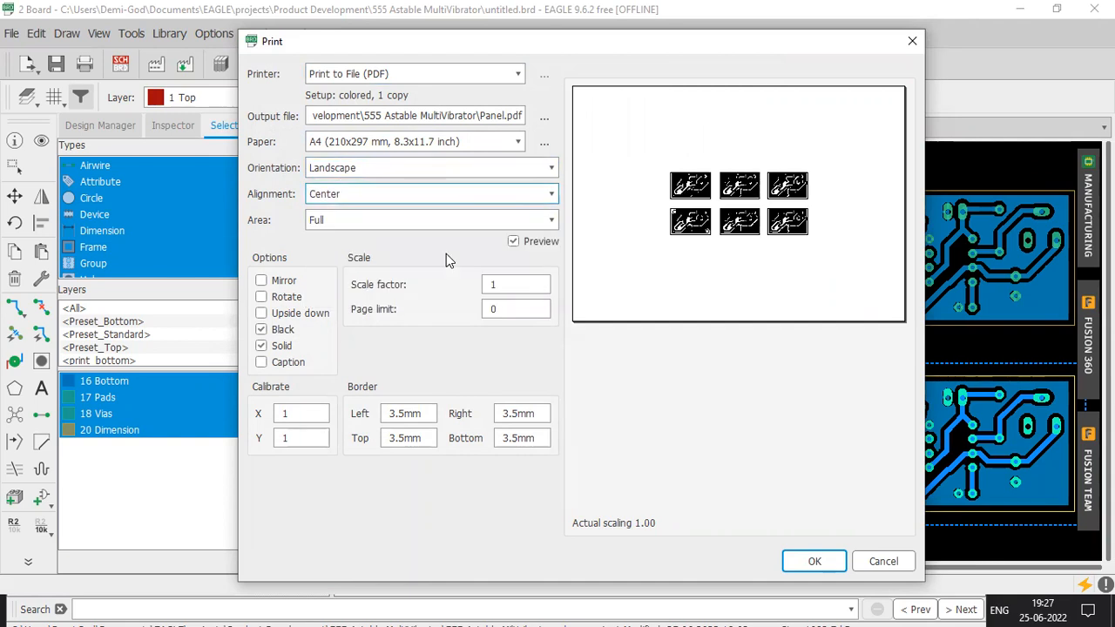
# Try toggling the Preview, Solid, Caption and Black print options and restore their original settings
pyautogui.click(514, 243)
pyautogui.click(514, 242)
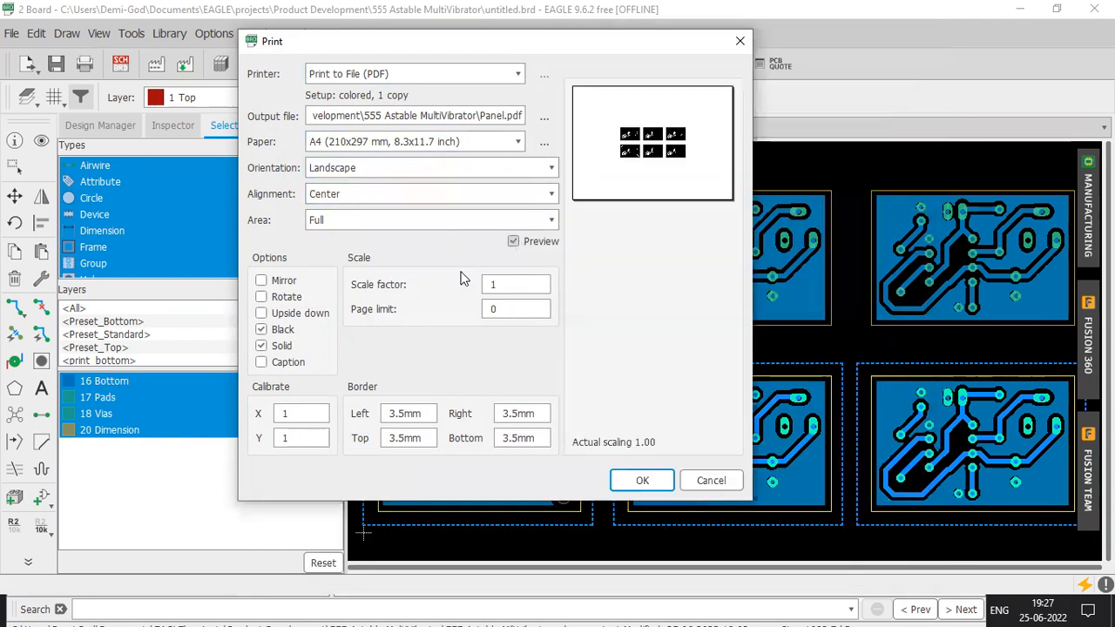
pyautogui.click(262, 346)
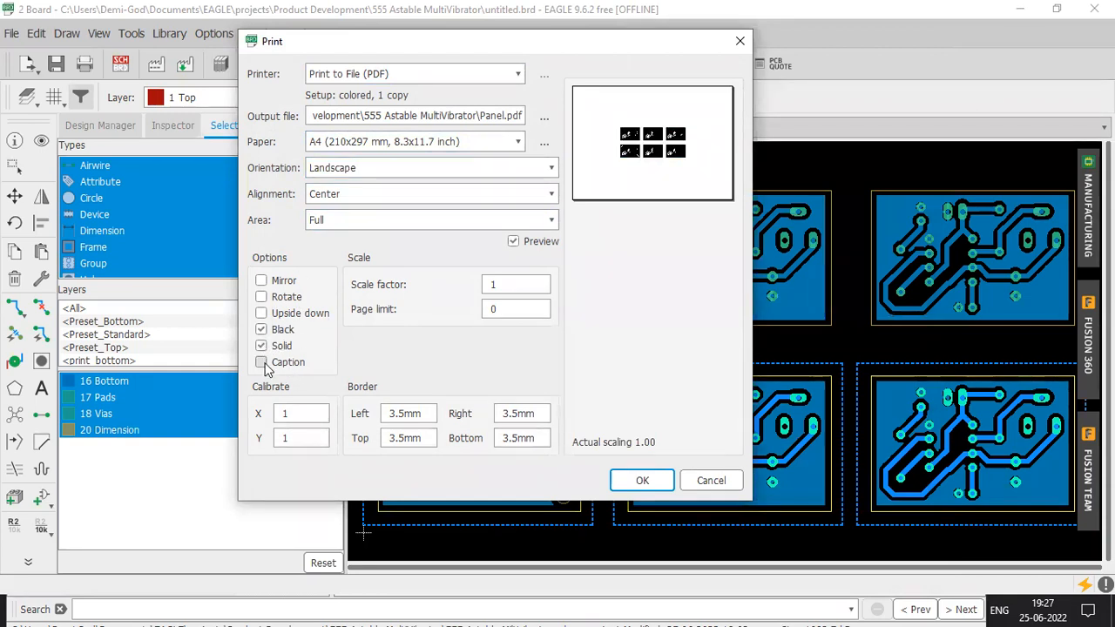
pyautogui.click(262, 362)
pyautogui.click(265, 363)
pyautogui.click(263, 331)
pyautogui.click(263, 331)
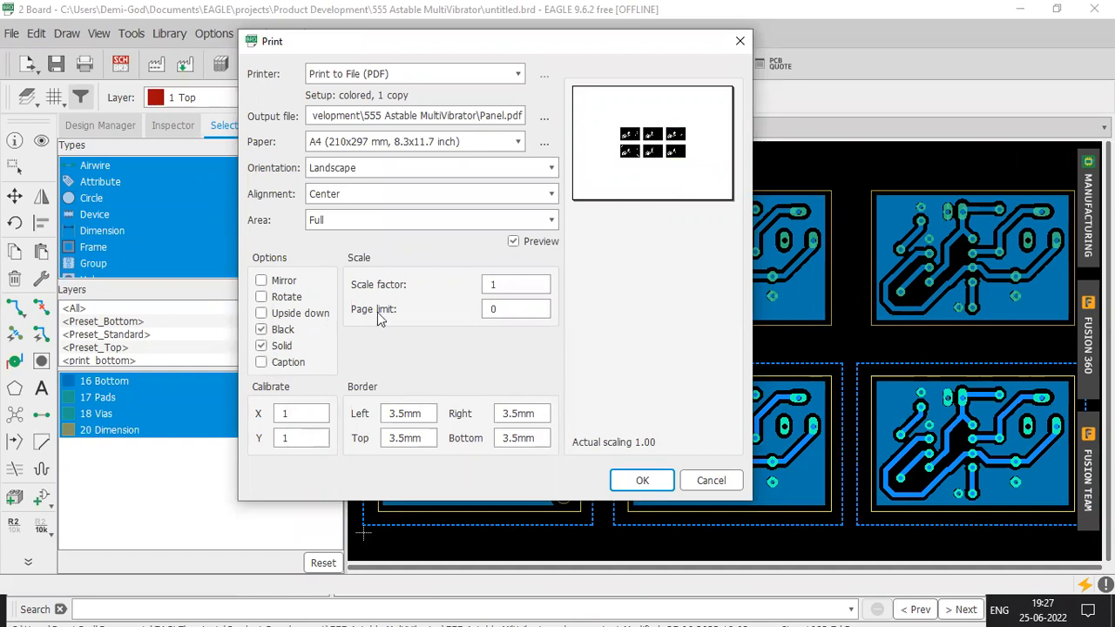
# Print the panel to the PDF file and switch to the 555 Astable MultiVibrator folder in File Explorer
pyautogui.click(617, 475)
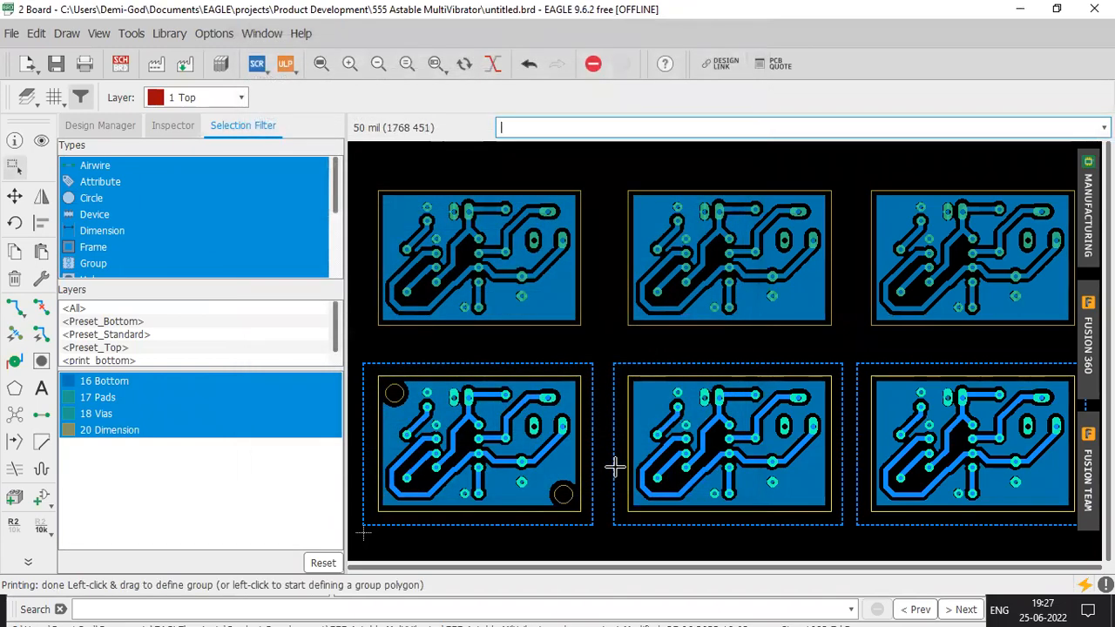
pyautogui.hotkey('alt', 'Tab')
pyautogui.press('Tab')
pyautogui.press('Tab')
pyautogui.press('Tab')
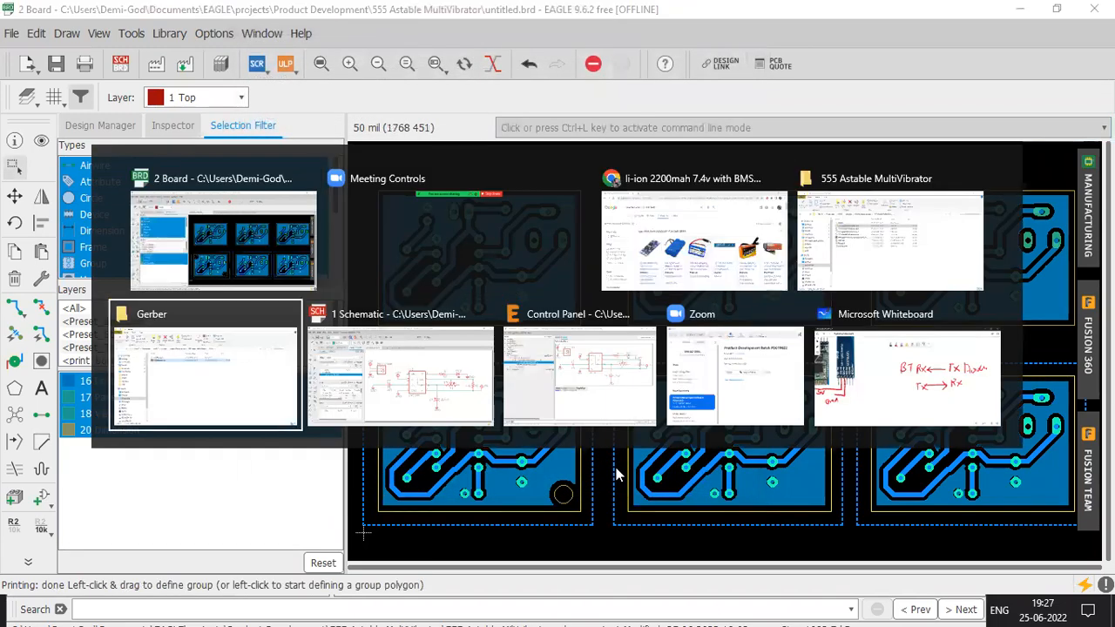
pyautogui.hotkey('alt', 'Tab')
pyautogui.press('Tab')
pyautogui.press('Tab')
pyautogui.press('Tab')
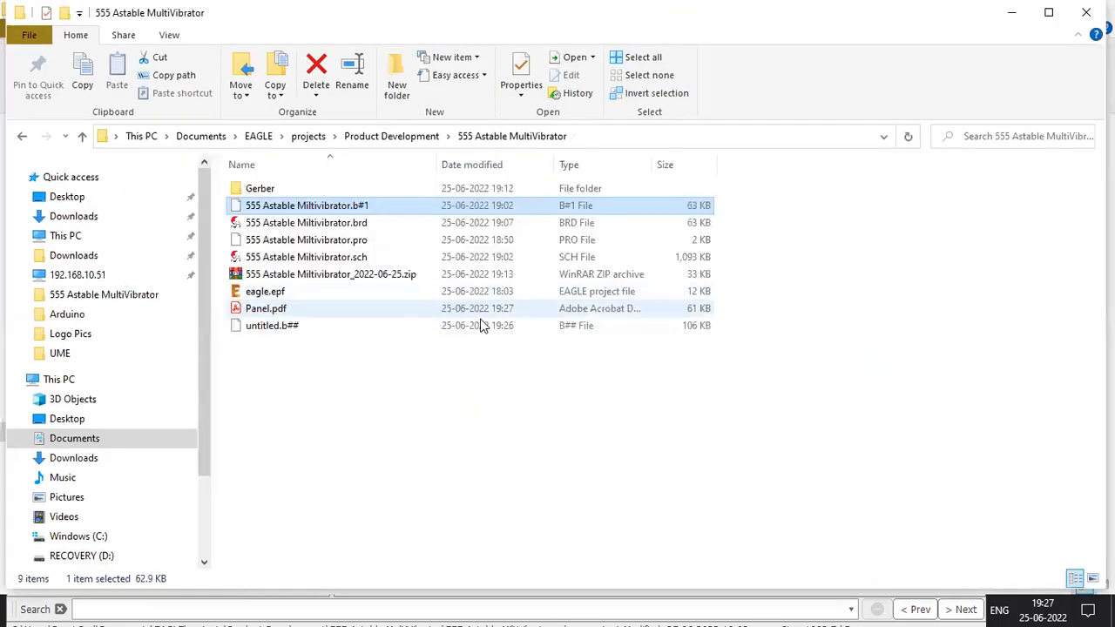
# Open Panel.pdf in Acrobat Reader, inspect the printed board panel up close, and close it along with its folder window
pyautogui.click(261, 310)
pyautogui.doubleClick(283, 310)
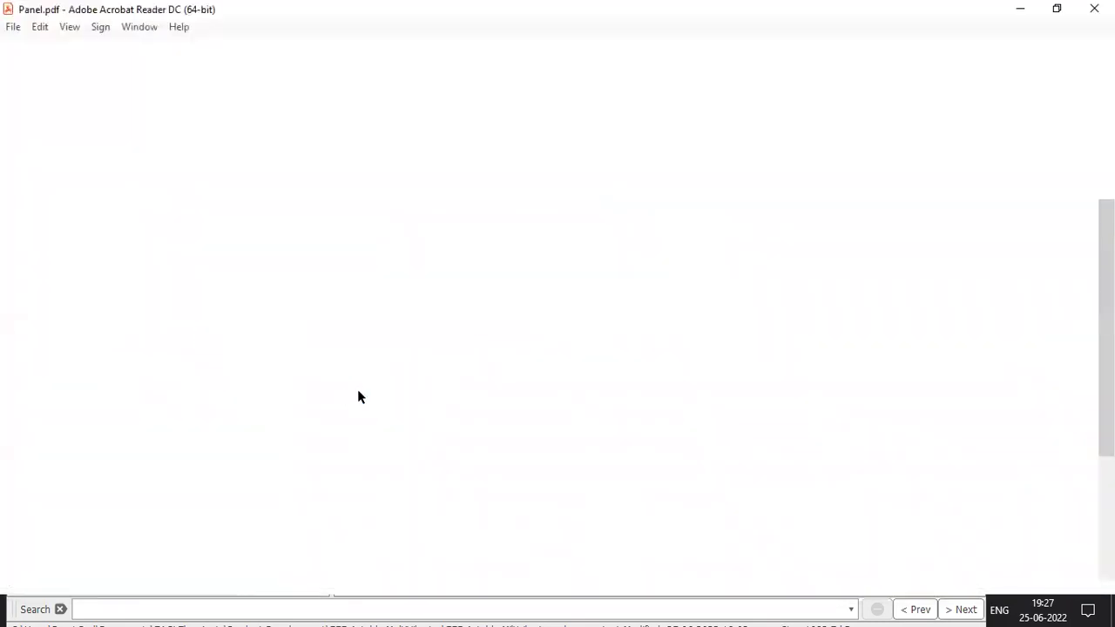
pyautogui.keyDown('ctrl'); pyautogui.scroll(6, 298, 324); pyautogui.keyUp('ctrl')
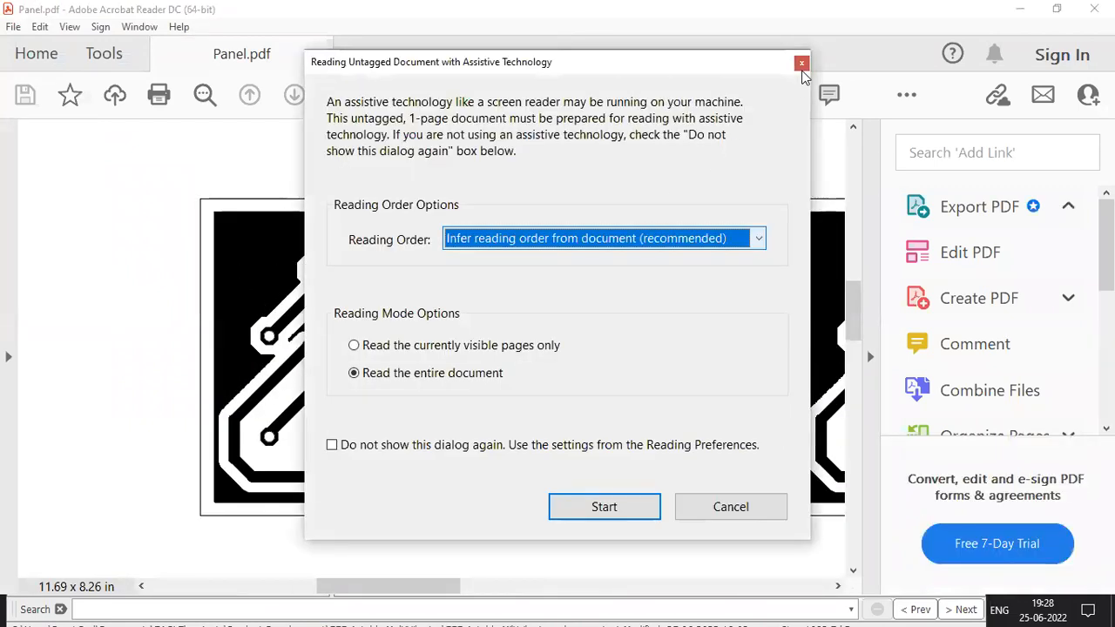
pyautogui.click(803, 65)
pyautogui.keyDown('ctrl'); pyautogui.scroll(-2, 406, 277); pyautogui.keyUp('ctrl')
pyautogui.keyDown('ctrl'); pyautogui.scroll(-2, 404, 275); pyautogui.keyUp('ctrl')
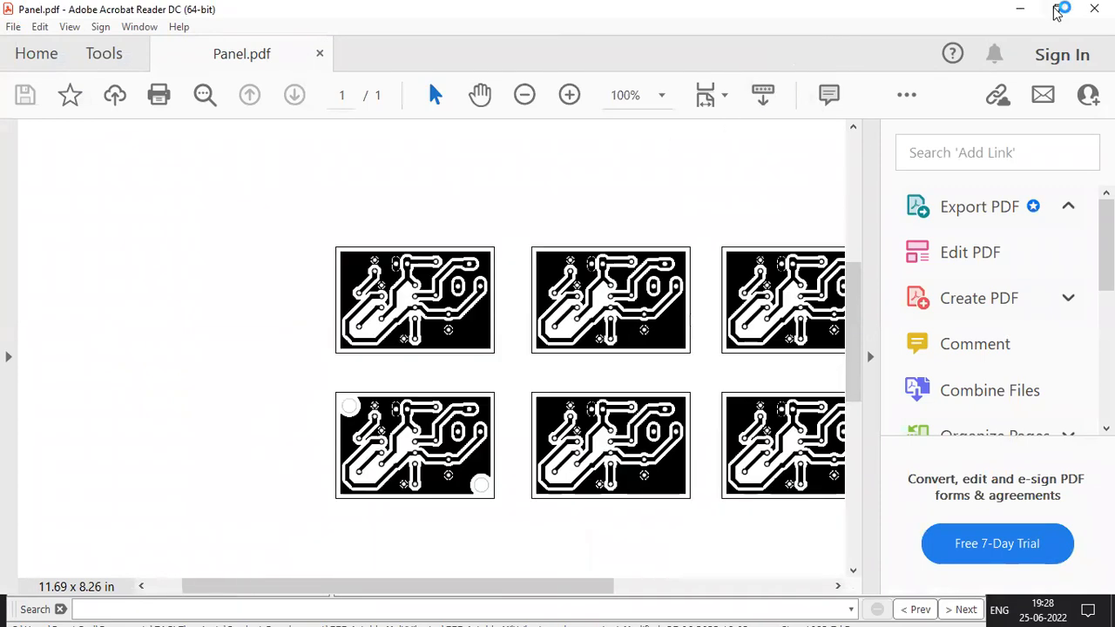
pyautogui.hotkey('alt', 'F4')
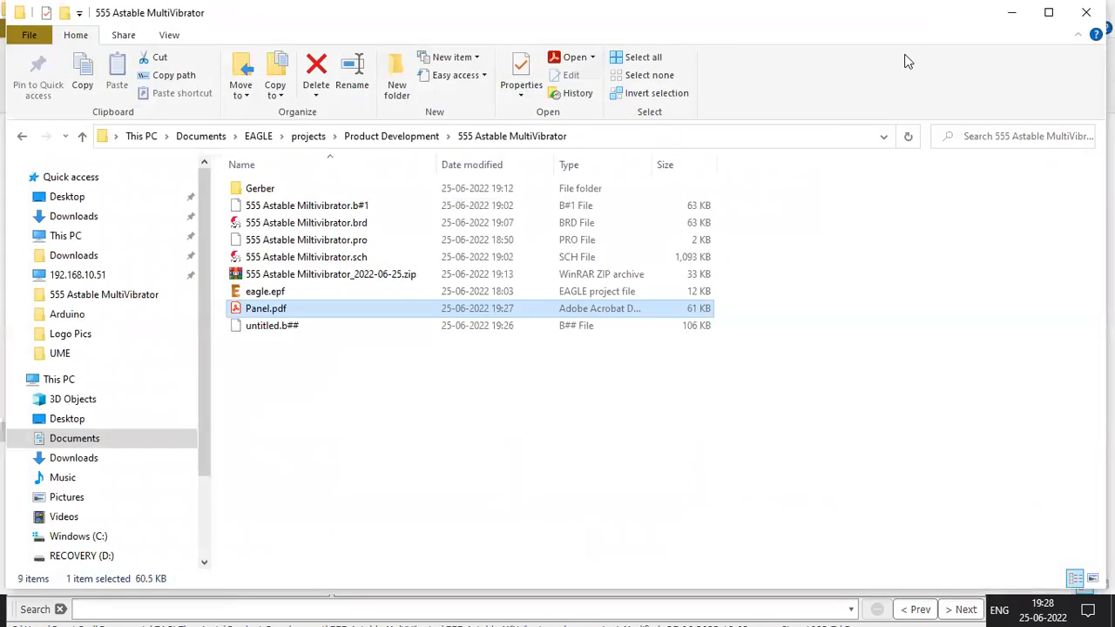
pyautogui.click(1011, 12)
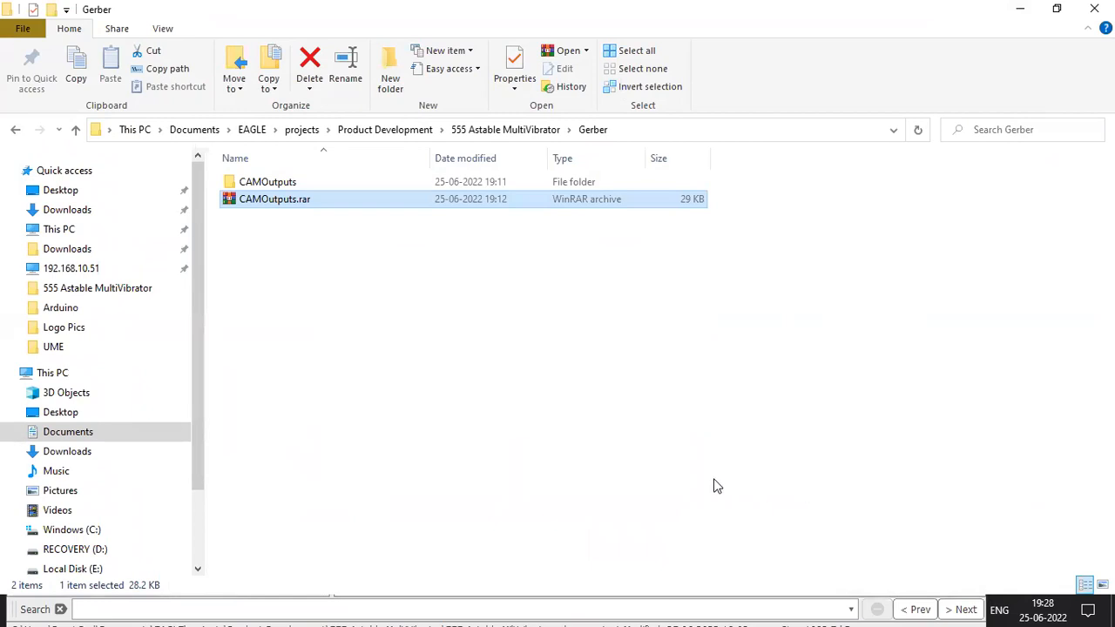
# Switch back to the untitled panel board in EAGLE and save it as Panel in the 555 Astable MultiVibrator folder
pyautogui.hotkey('alt', 'Tab')
pyautogui.hotkey('alt', 'Tab')
pyautogui.hotkey('alt', 'Tab')
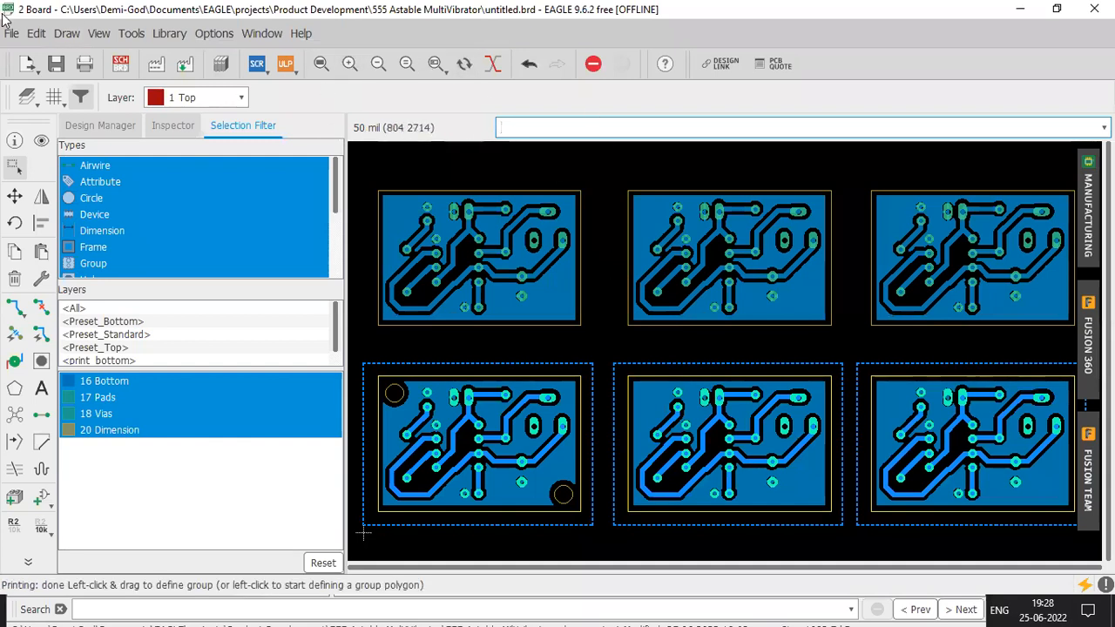
pyautogui.click(12, 36)
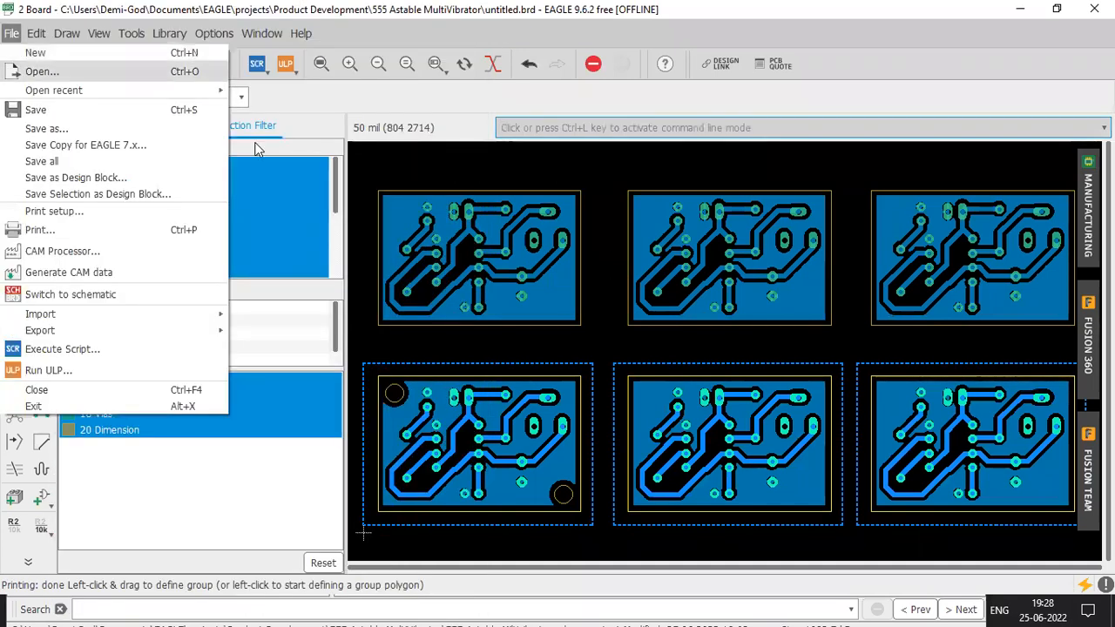
pyautogui.press('a')
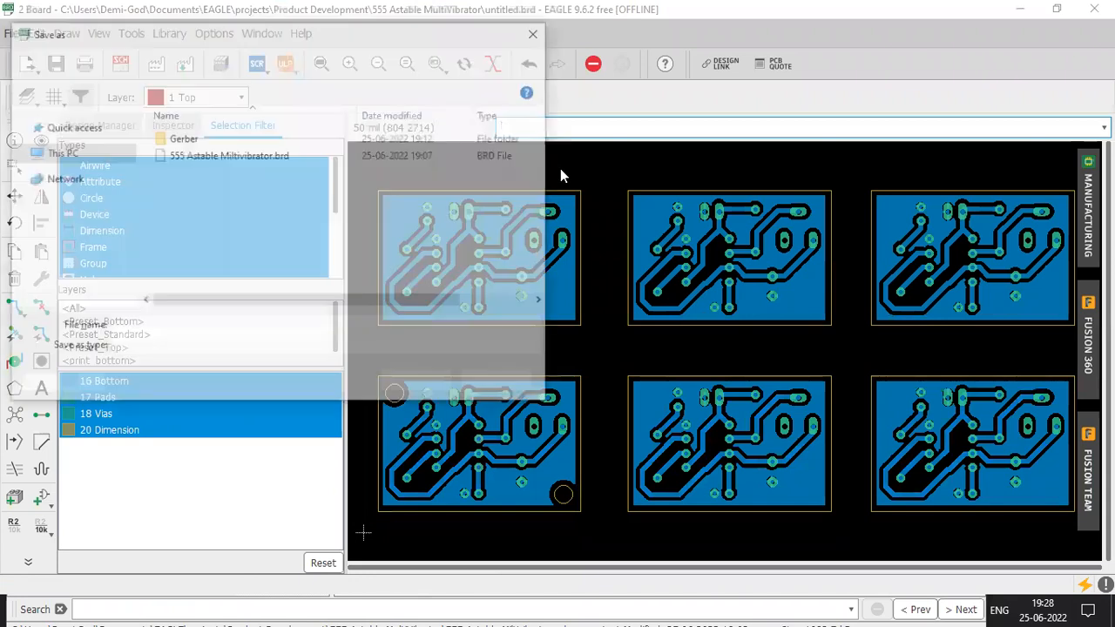
pyautogui.write('Panel')
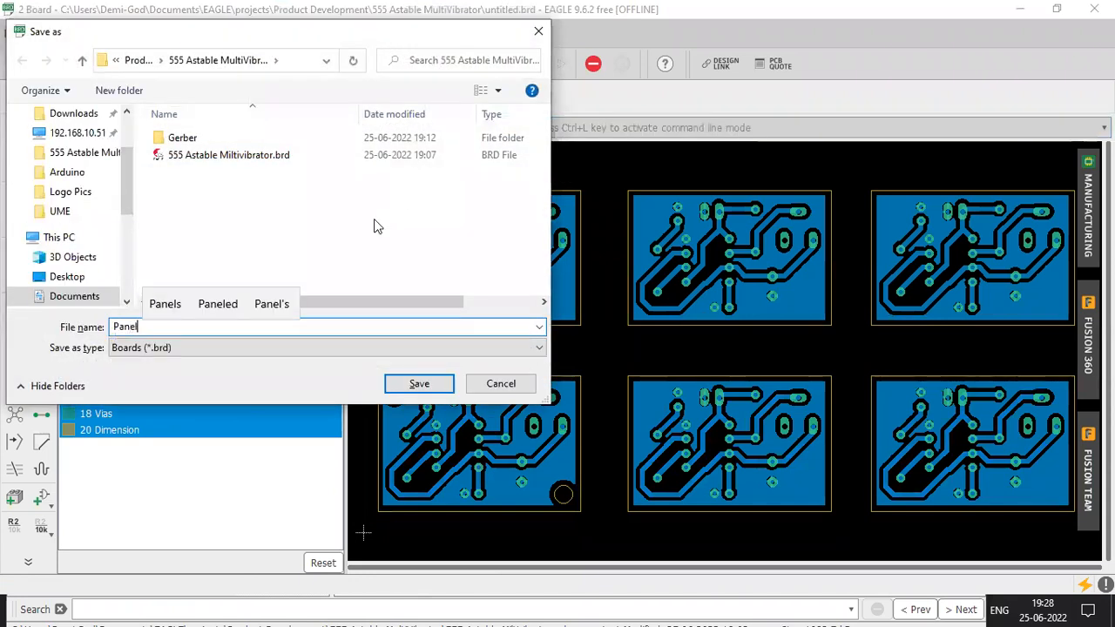
pyautogui.press('Return')
# Examine the schematic, original board and Panel.brd files in the 555 Astable MultiVibrator folder
pyautogui.hotkey('alt', 'Tab')
pyautogui.hotkey('alt', 'Tab')
pyautogui.click(348, 257)
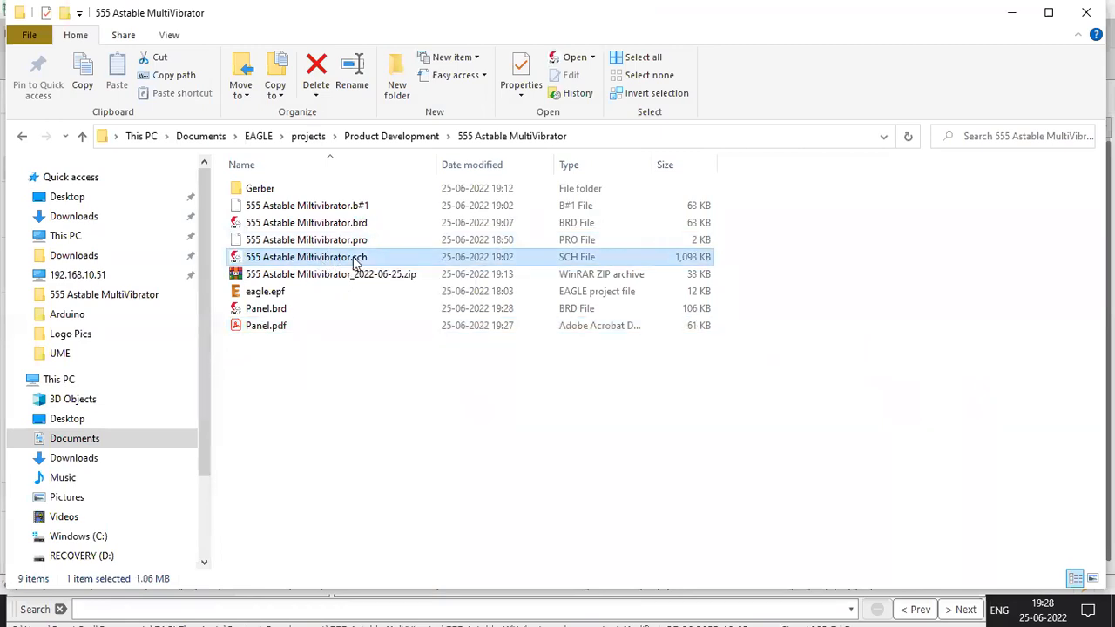
pyautogui.click(365, 225)
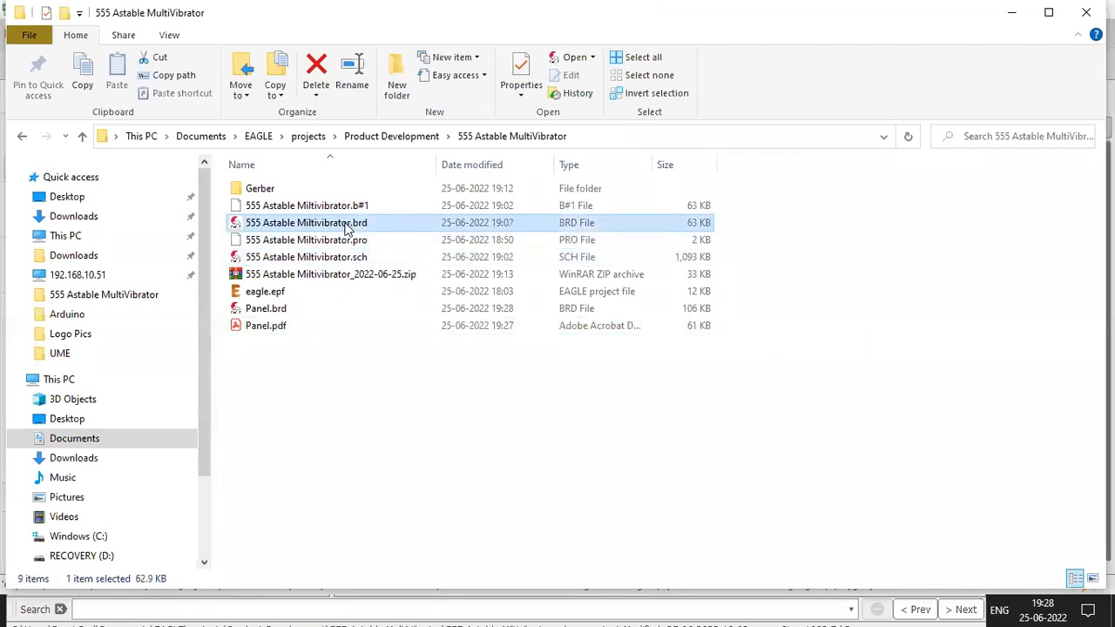
pyautogui.click(274, 312)
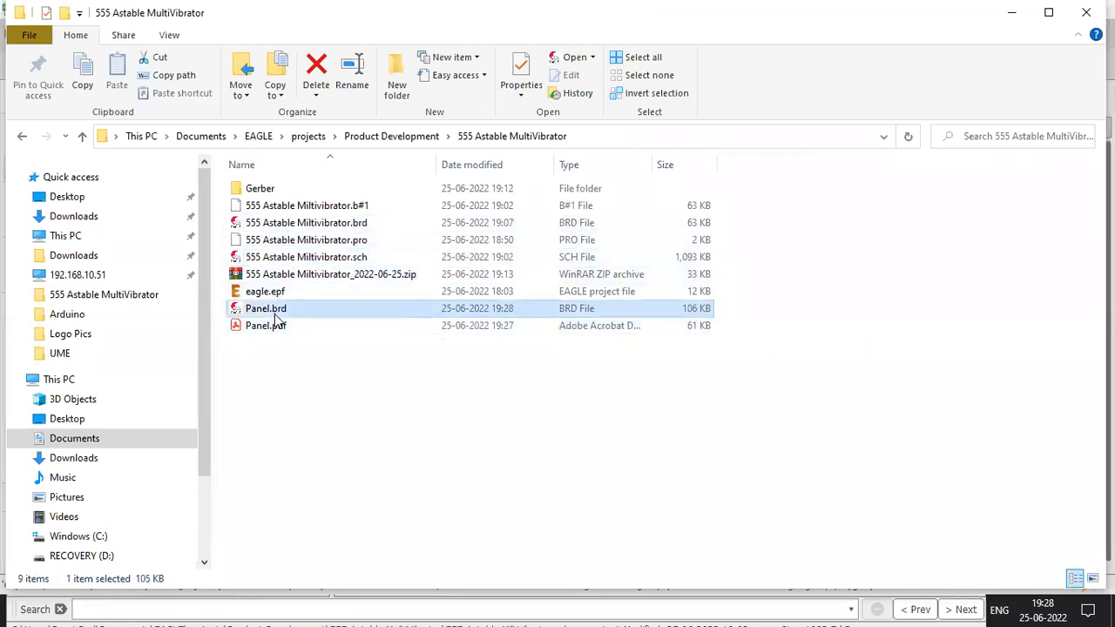
# Try to open 555 Astable Miltivibrator.brd directly from the project folder
pyautogui.click(346, 228)
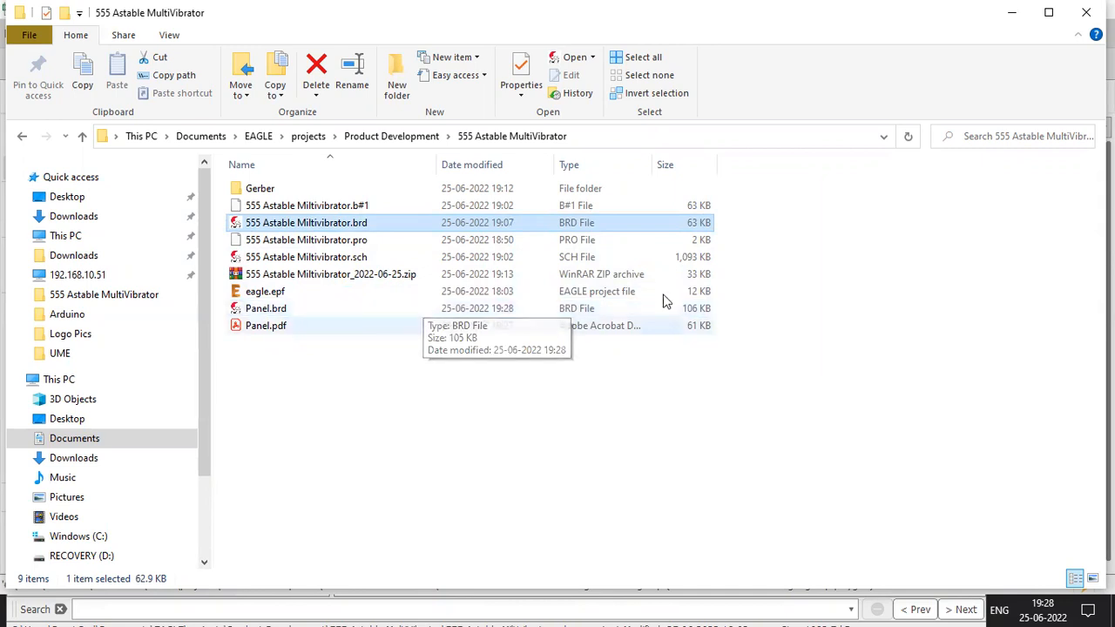
pyautogui.press('Return')
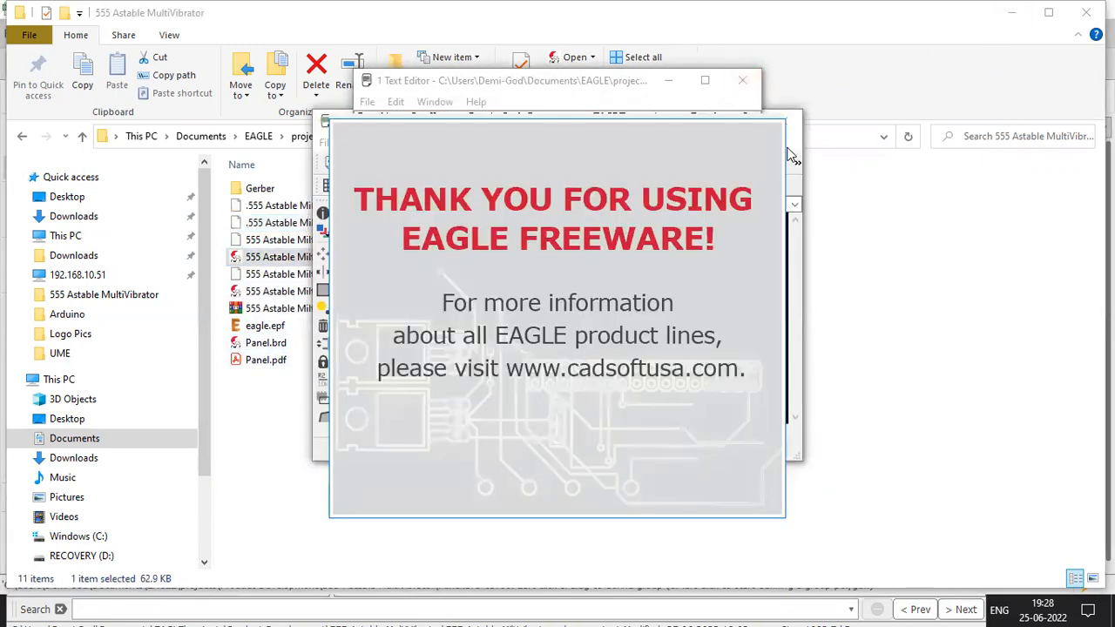
pyautogui.click(746, 121)
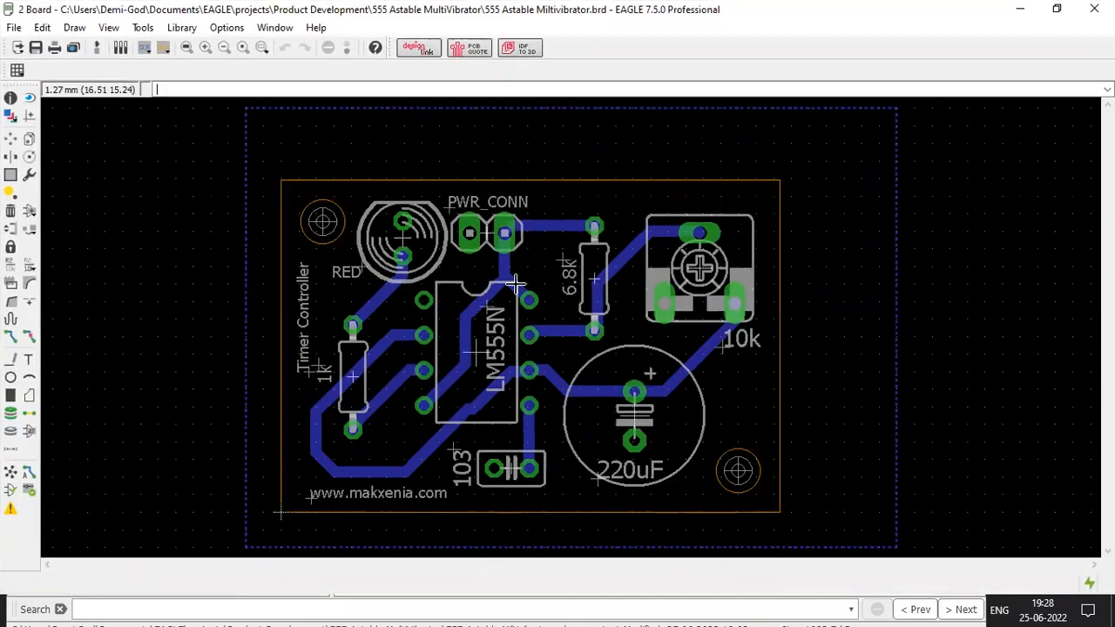
pyautogui.click(1094, 9)
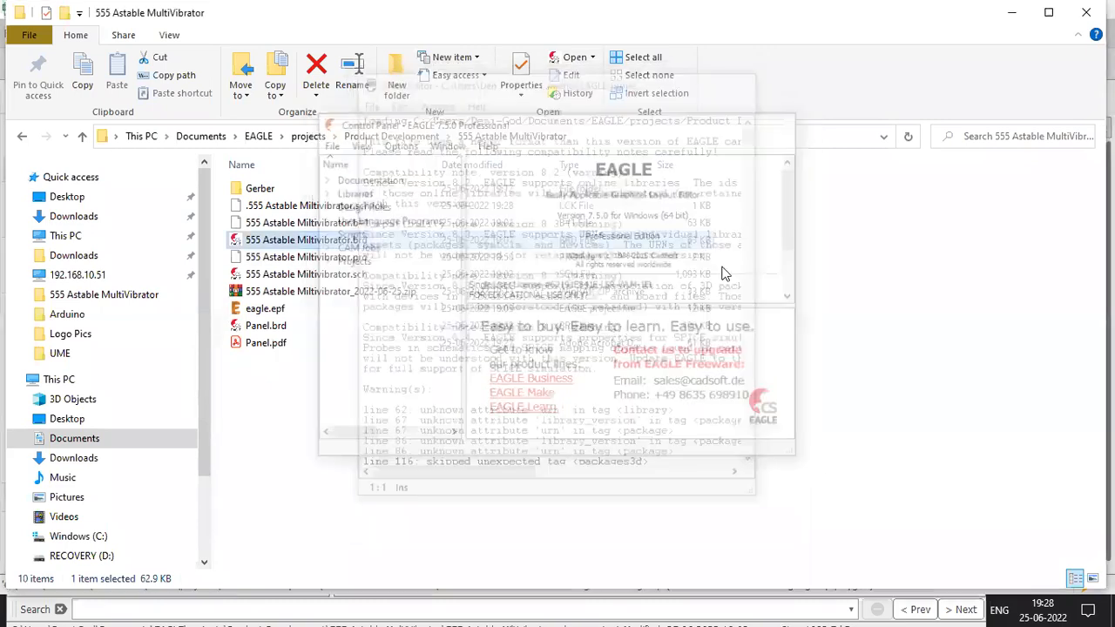
# Switch to the 555 Astable Miltivibrator schematic in EAGLE 9.6.2 and open its linked board
pyautogui.hotkey('alt', 'Tab')
pyautogui.hotkey('alt', 'Tab')
pyautogui.hotkey('alt', 'Tab')
pyautogui.hotkey('alt', 'Tab')
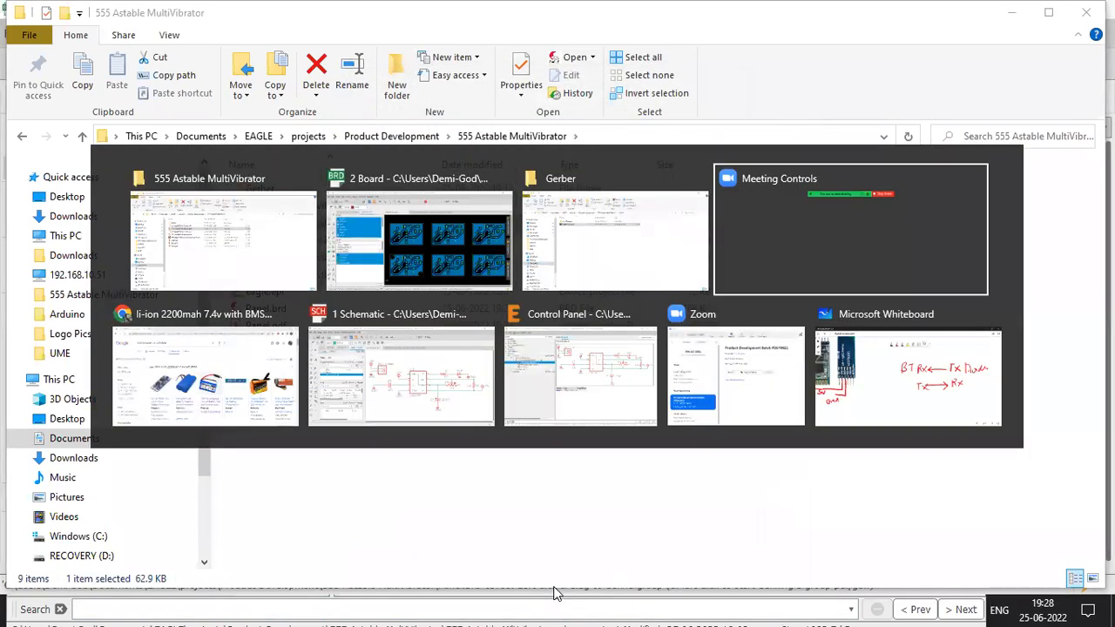
pyautogui.hotkey('alt', 'Tab')
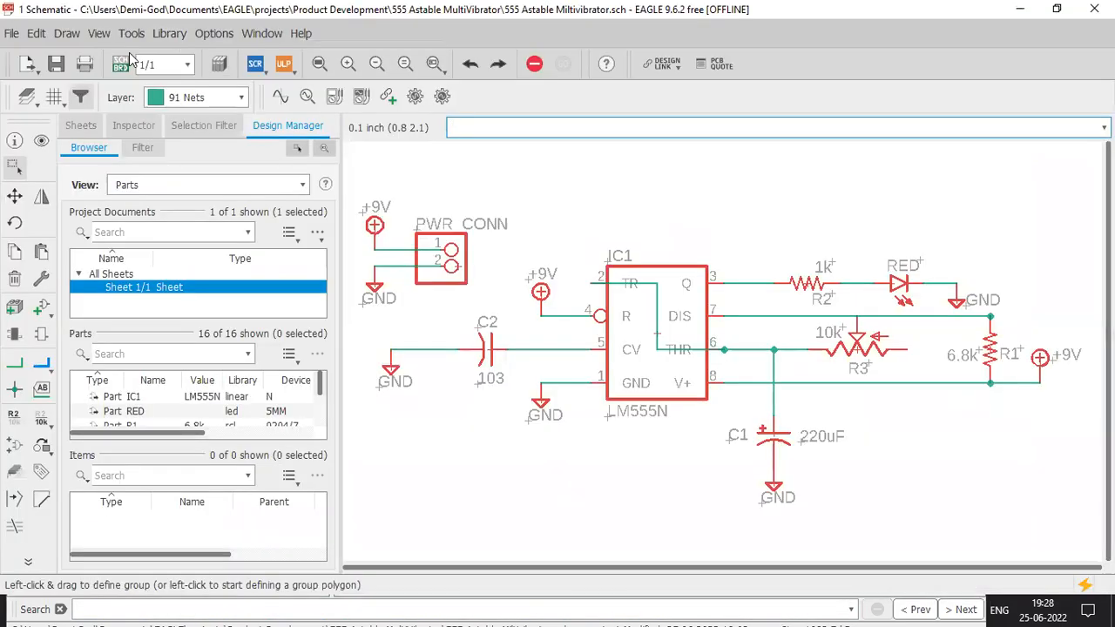
pyautogui.click(122, 64)
pyautogui.scroll(-2, 623, 336)
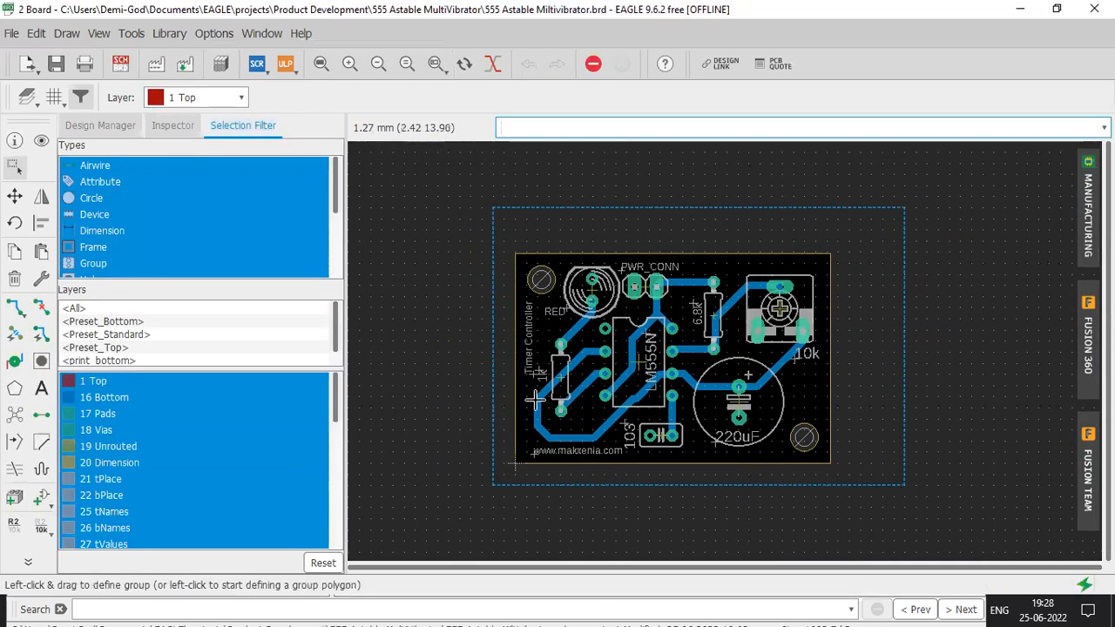
# Check the project in the EAGLE Control Panel and switch between the schematic and its board, ending on the board
pyautogui.click(897, 607)
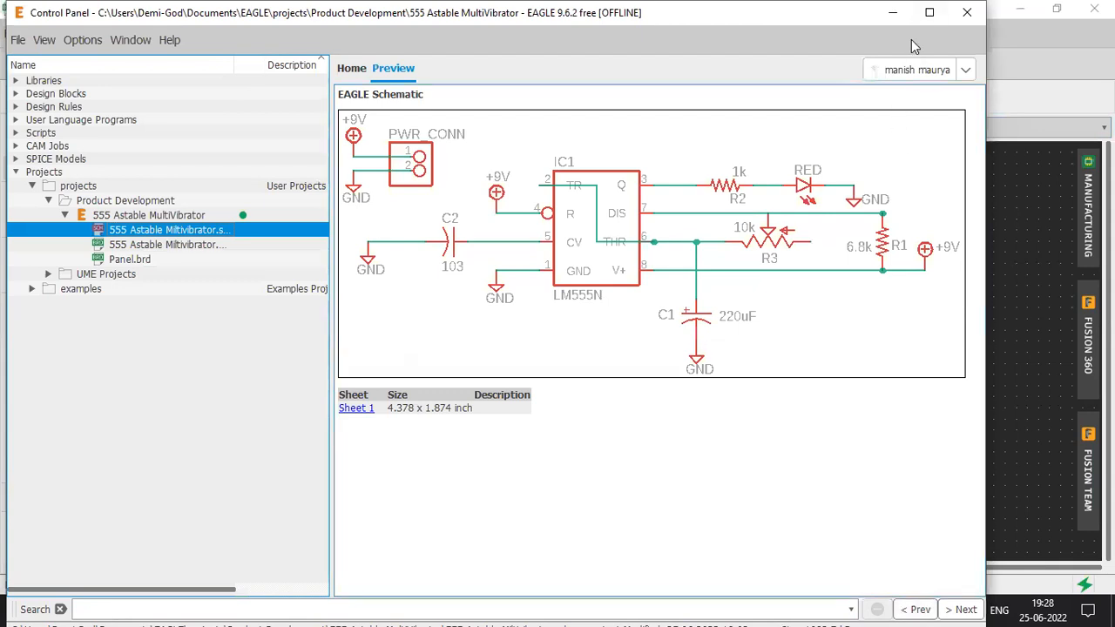
pyautogui.click(930, 12)
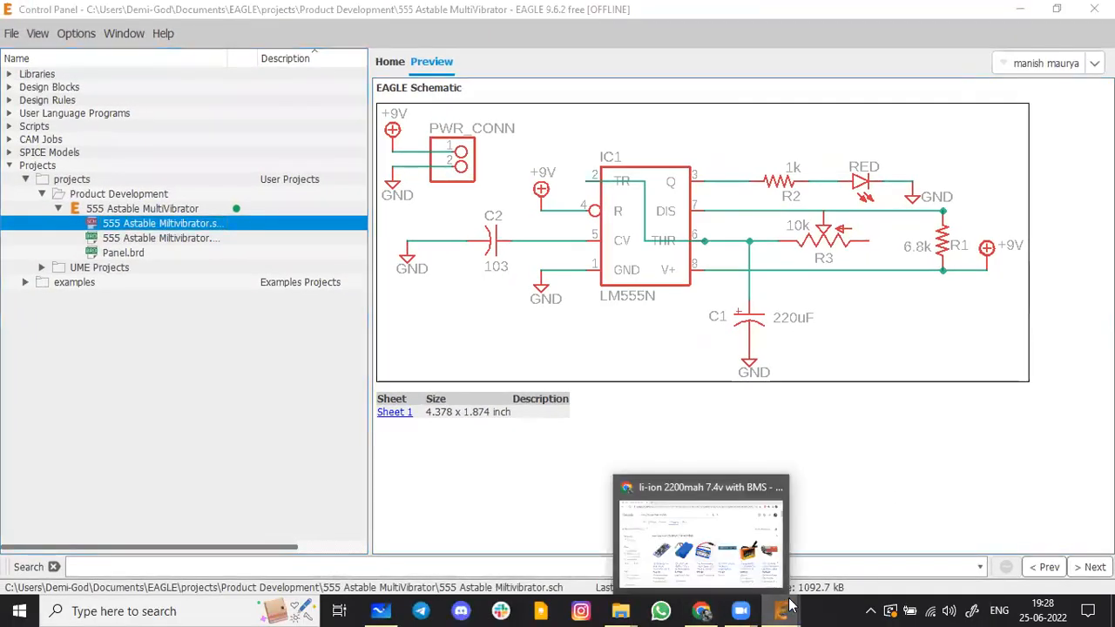
pyautogui.moveTo(780, 609)
pyautogui.click(949, 528)
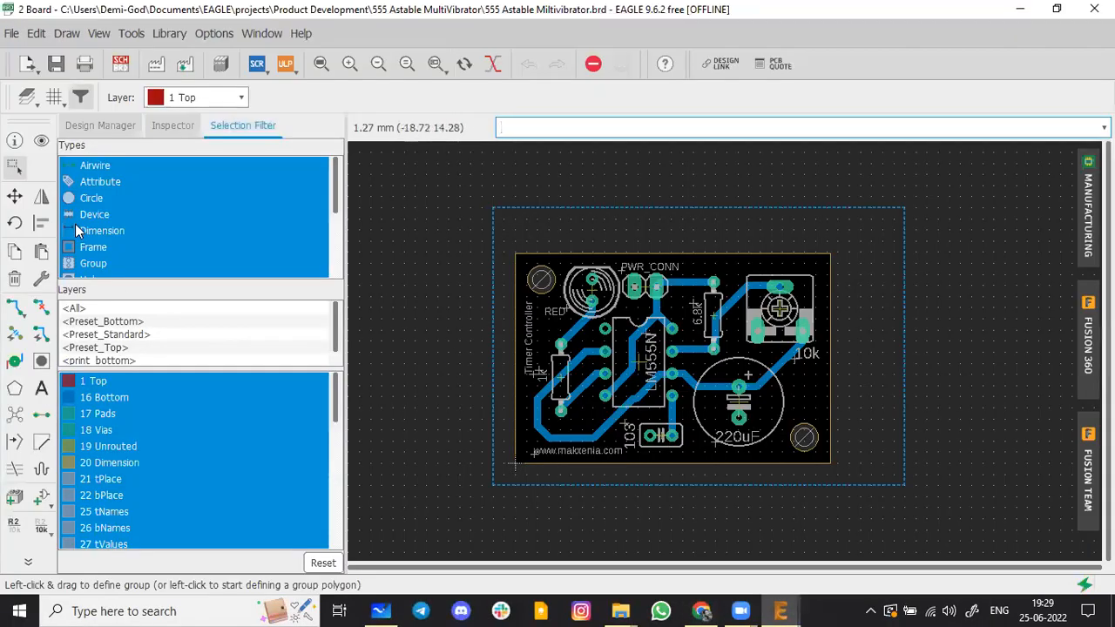
pyautogui.click(122, 66)
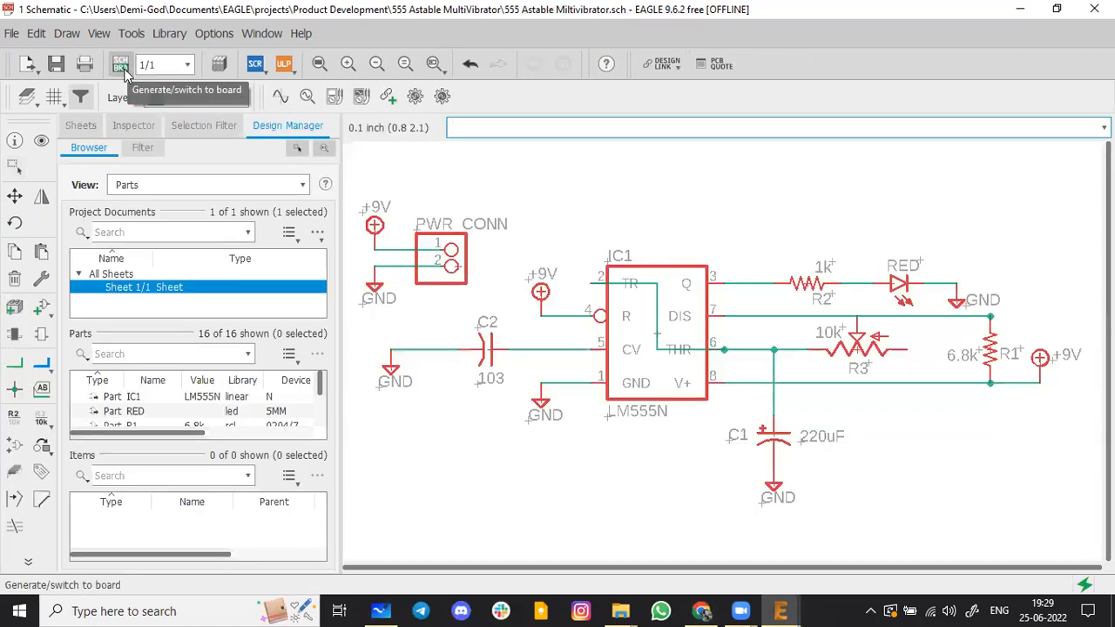
pyautogui.click(123, 66)
# Move the bottom copper polygon's upper and right edges closer to the board outline, save the board, and fill the polygon with Ratsnest
pyautogui.click(12, 34)
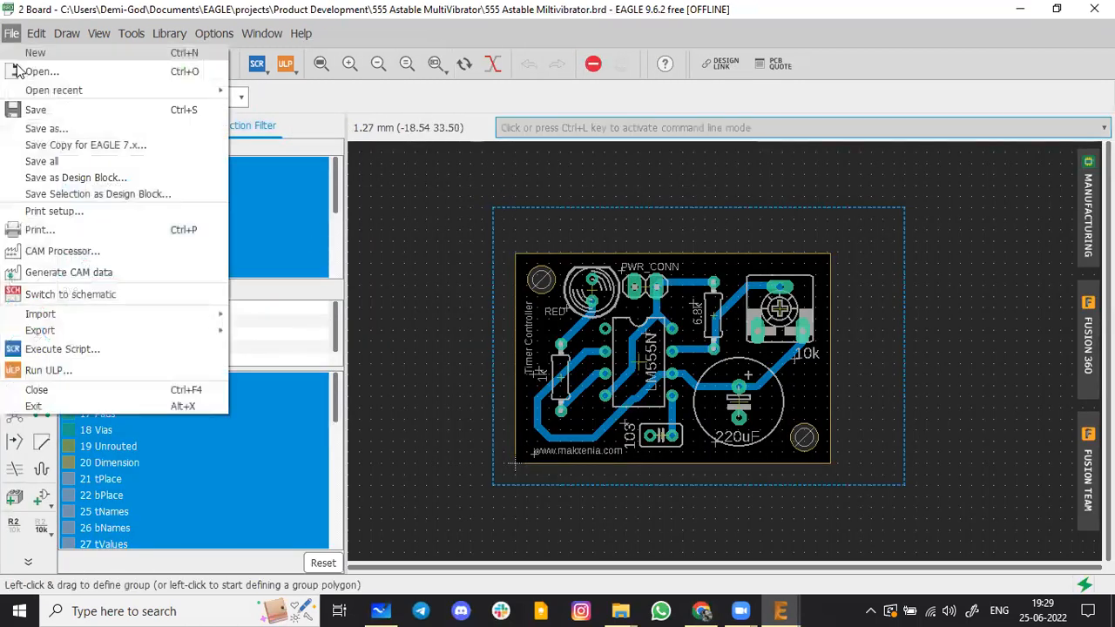
pyautogui.click(449, 250)
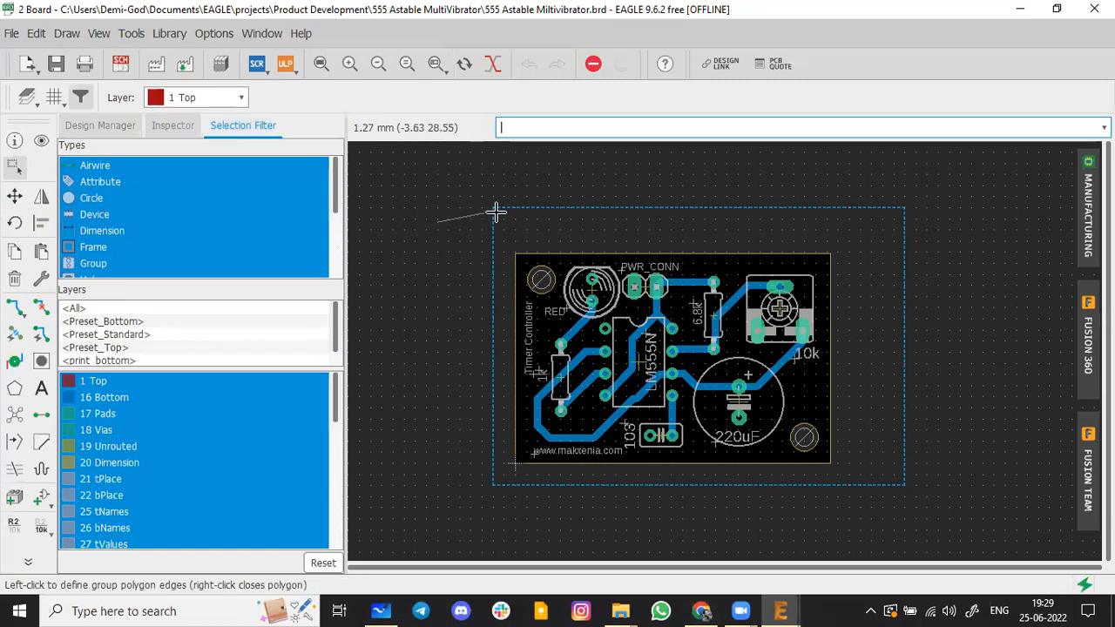
pyautogui.click(14, 196)
pyautogui.click(633, 209)
pyautogui.click(642, 230)
pyautogui.click(904, 327)
pyautogui.click(851, 338)
pyautogui.hotkey('ctrl', 's')
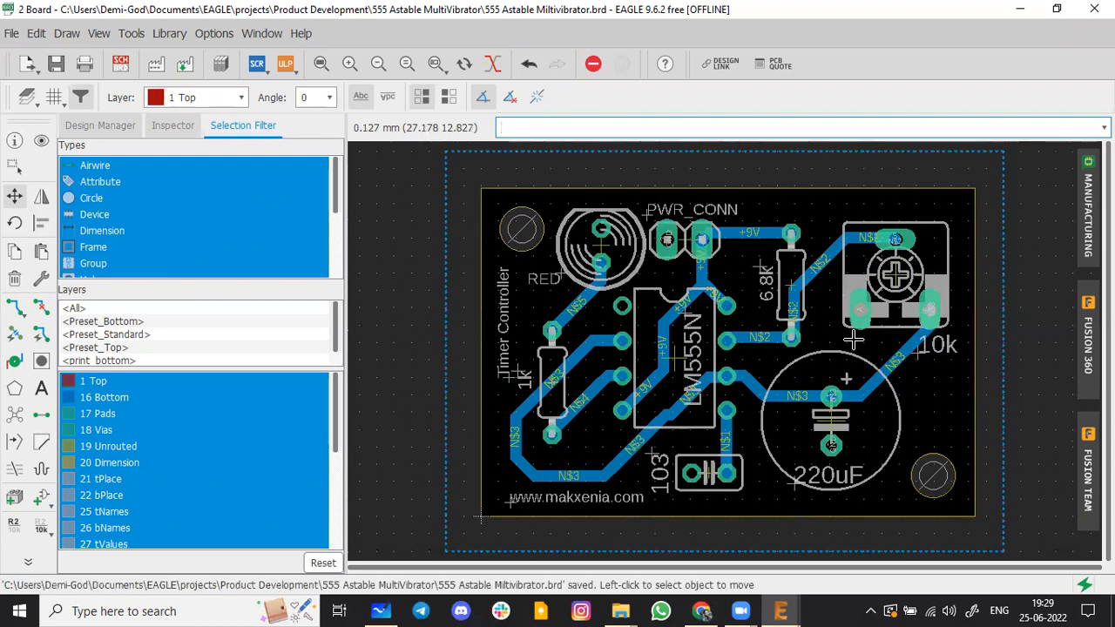
pyautogui.click(14, 414)
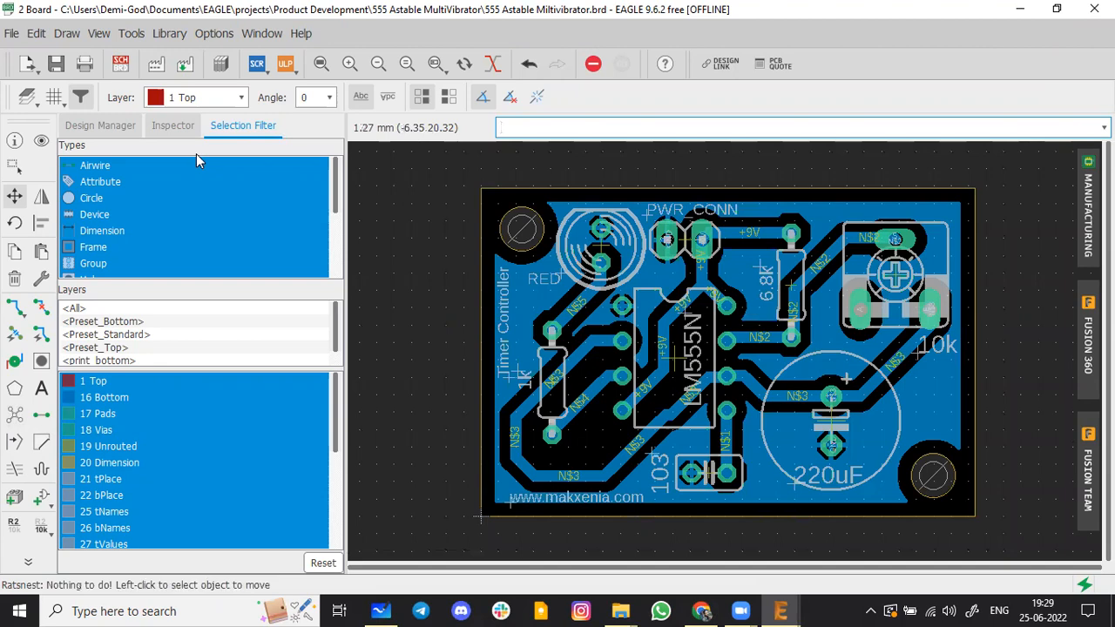
# Review the file list of the one-click CAM export and the layer settings, closing both without changes
pyautogui.click(184, 64)
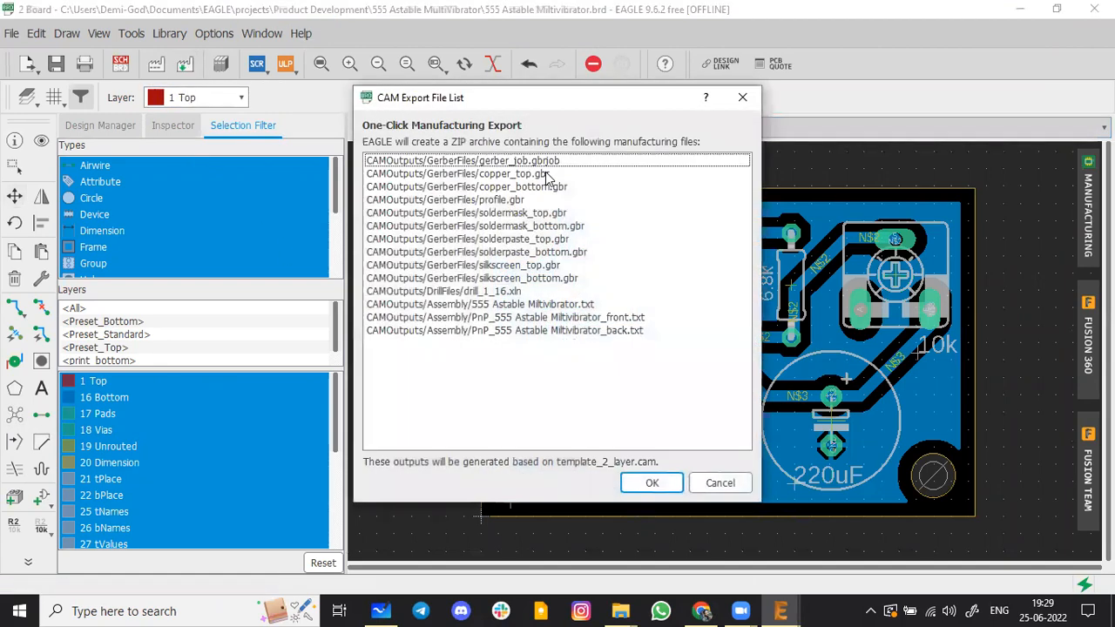
pyautogui.click(743, 99)
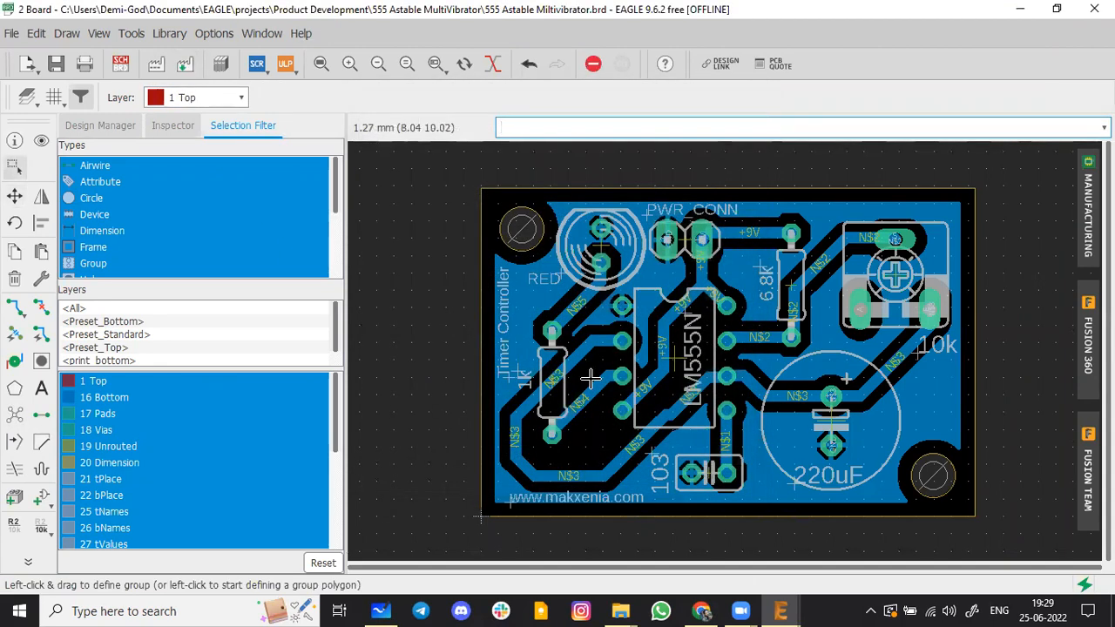
pyautogui.click(27, 97)
pyautogui.click(323, 13)
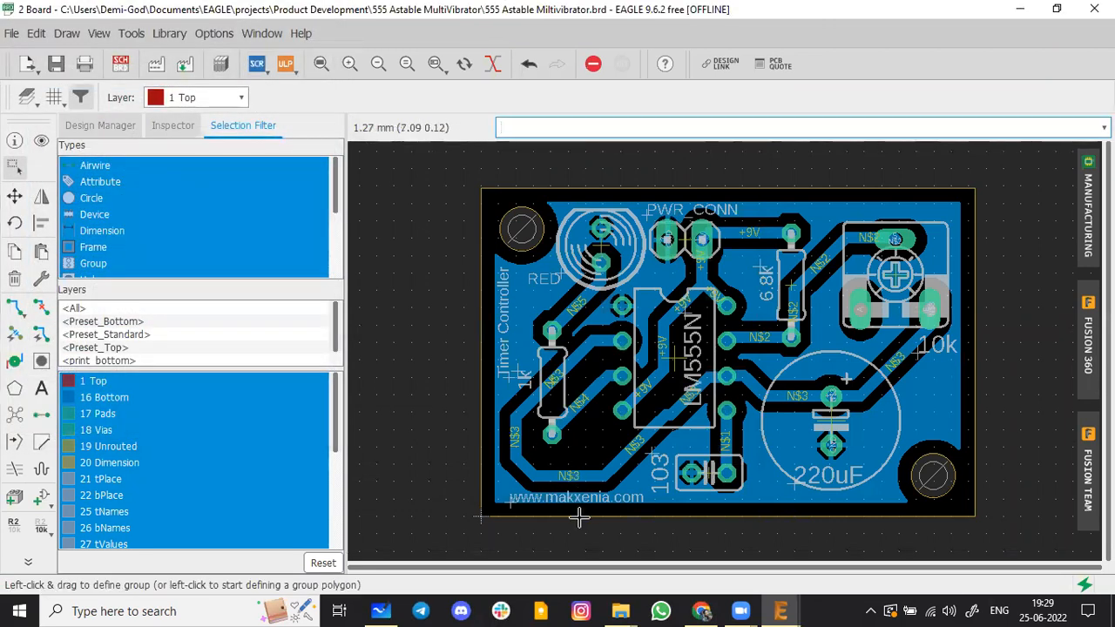
# Open the recently saved Panel.brd board
pyautogui.click(12, 33)
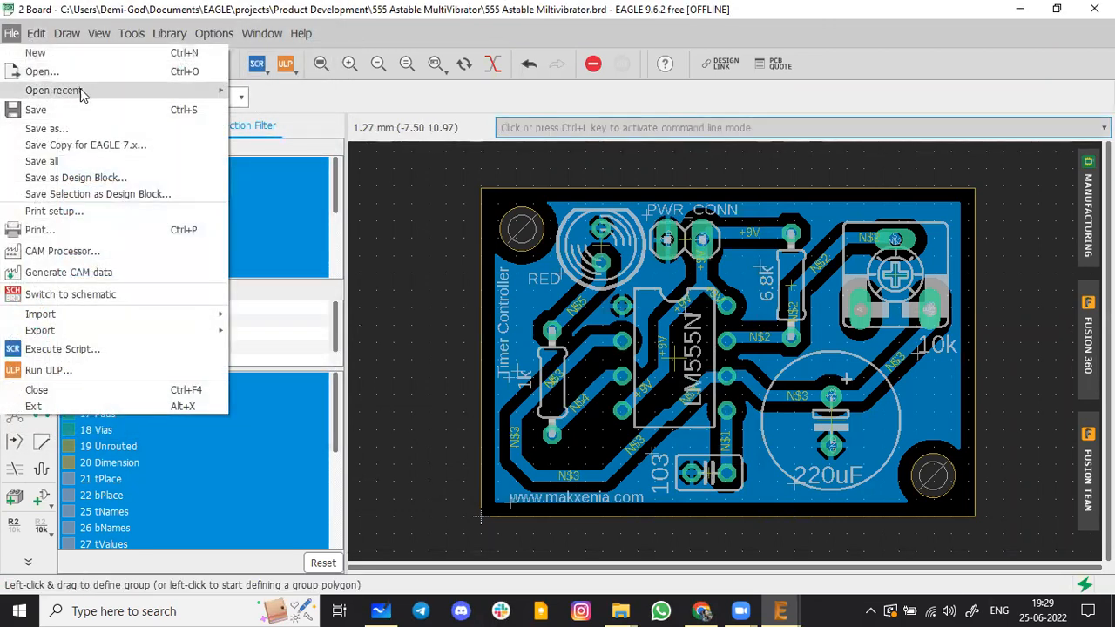
pyautogui.moveTo(78, 89)
pyautogui.click(324, 106)
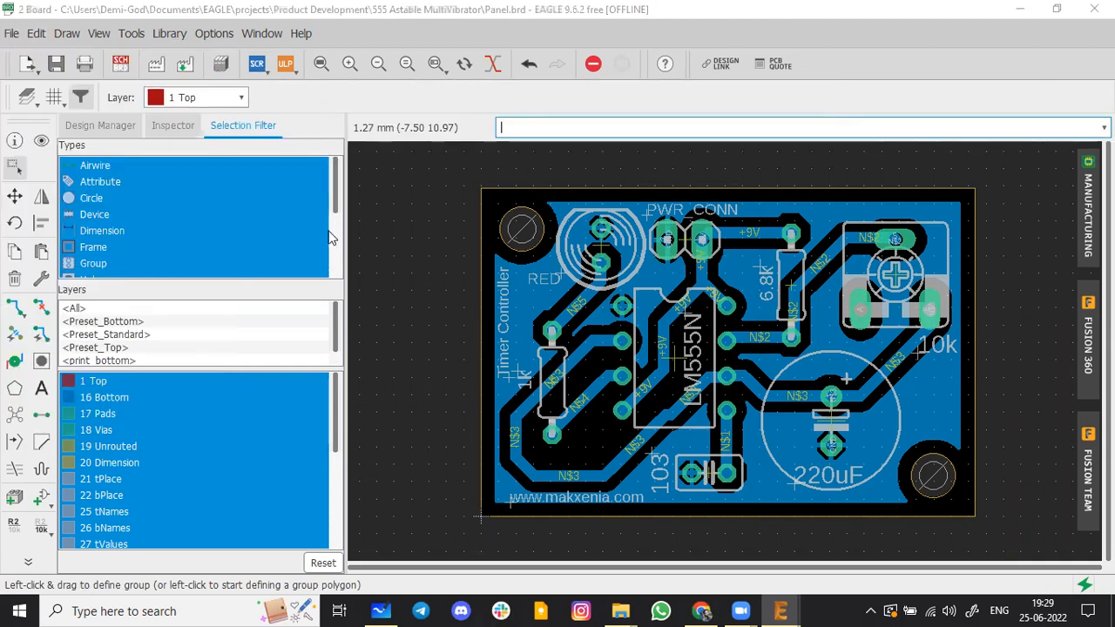
# Fill the panel's bottom copper polygons with Ratsnest and review the print setup for Panel.pdf, closing it without printing
pyautogui.click(381, 144)
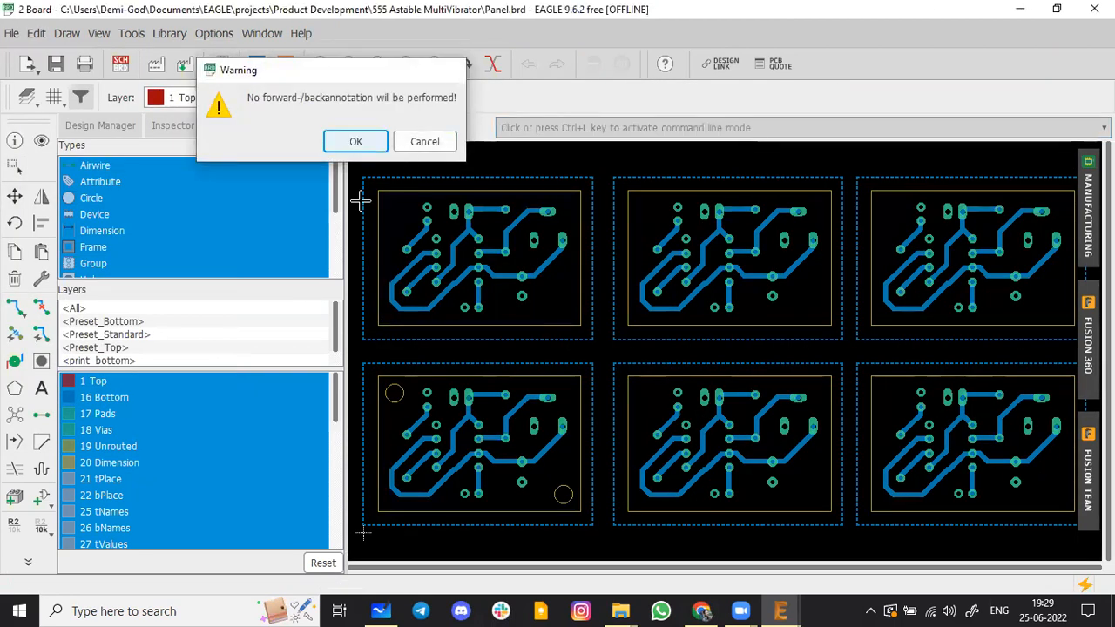
pyautogui.click(17, 418)
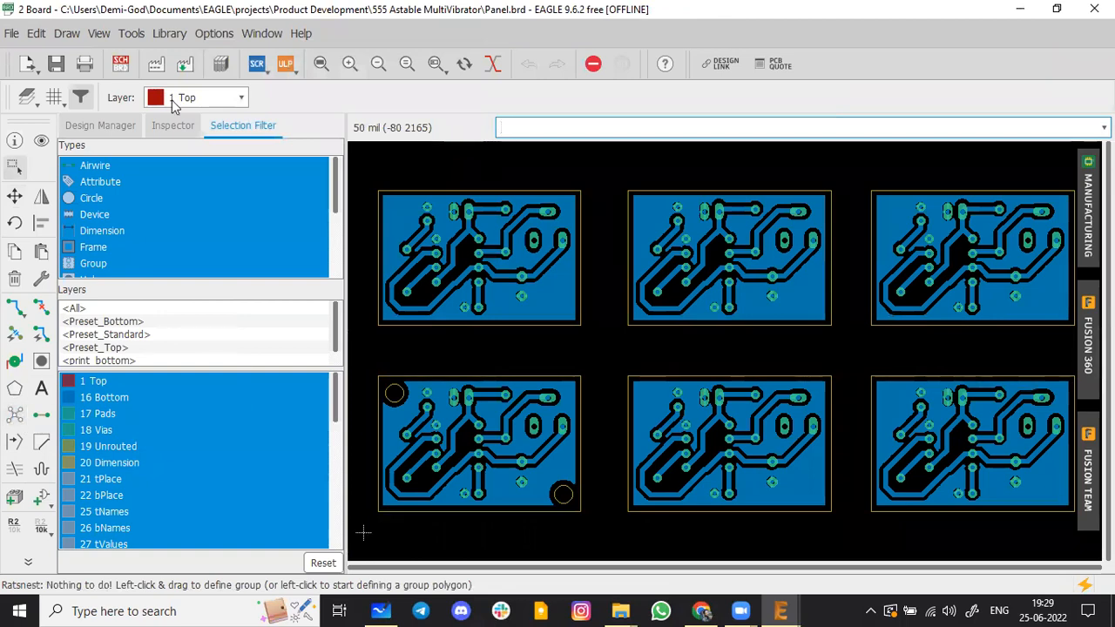
pyautogui.click(12, 33)
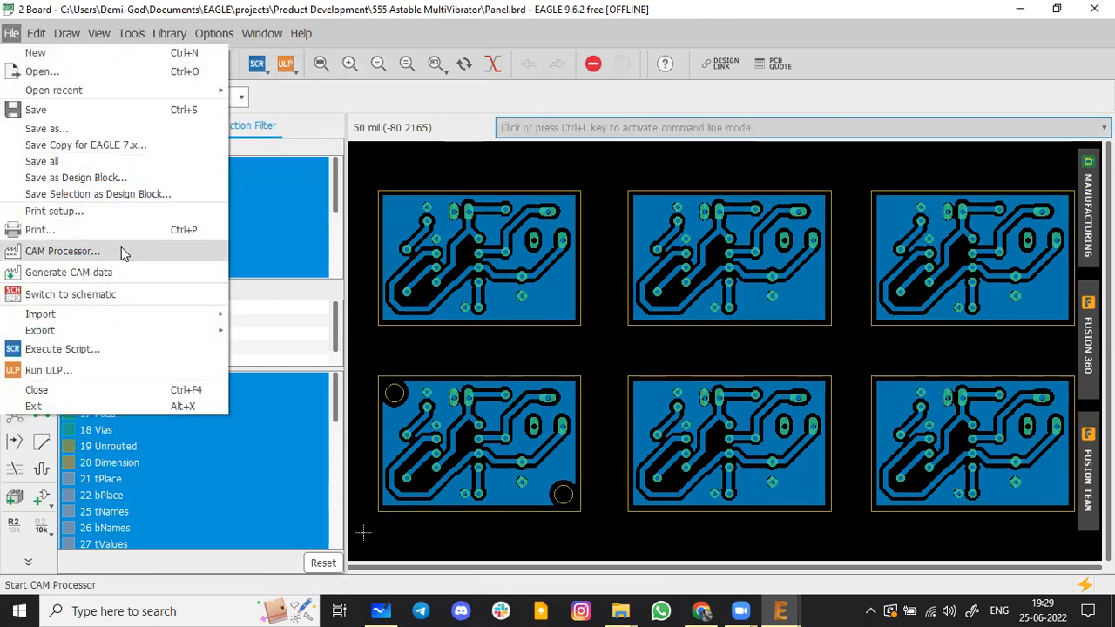
pyautogui.click(119, 252)
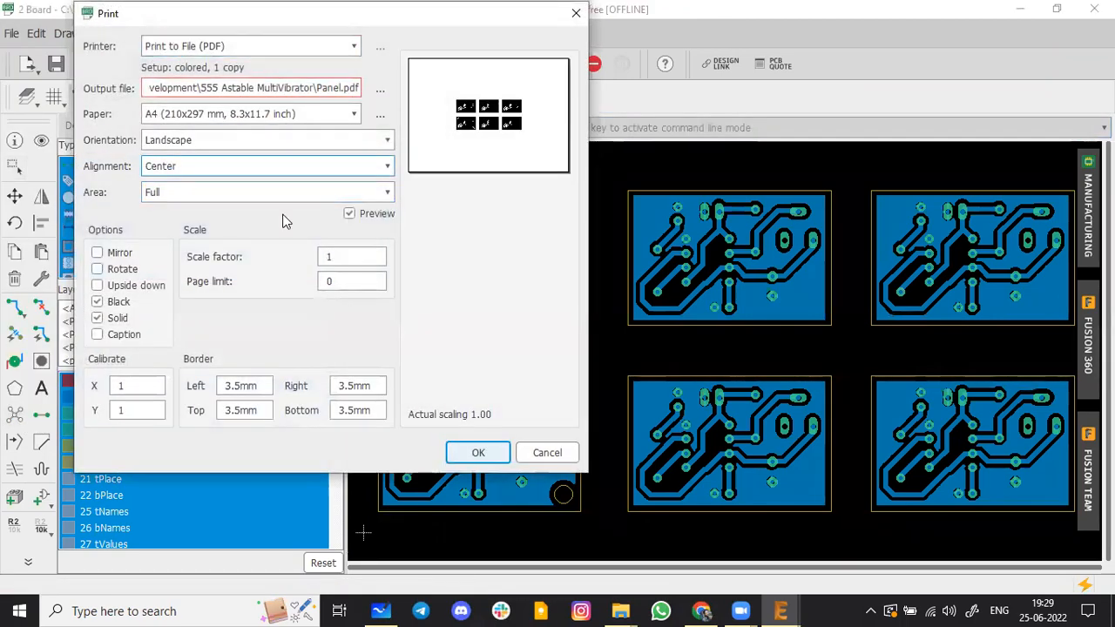
pyautogui.moveTo(396, 13); pyautogui.dragTo(395, 63)
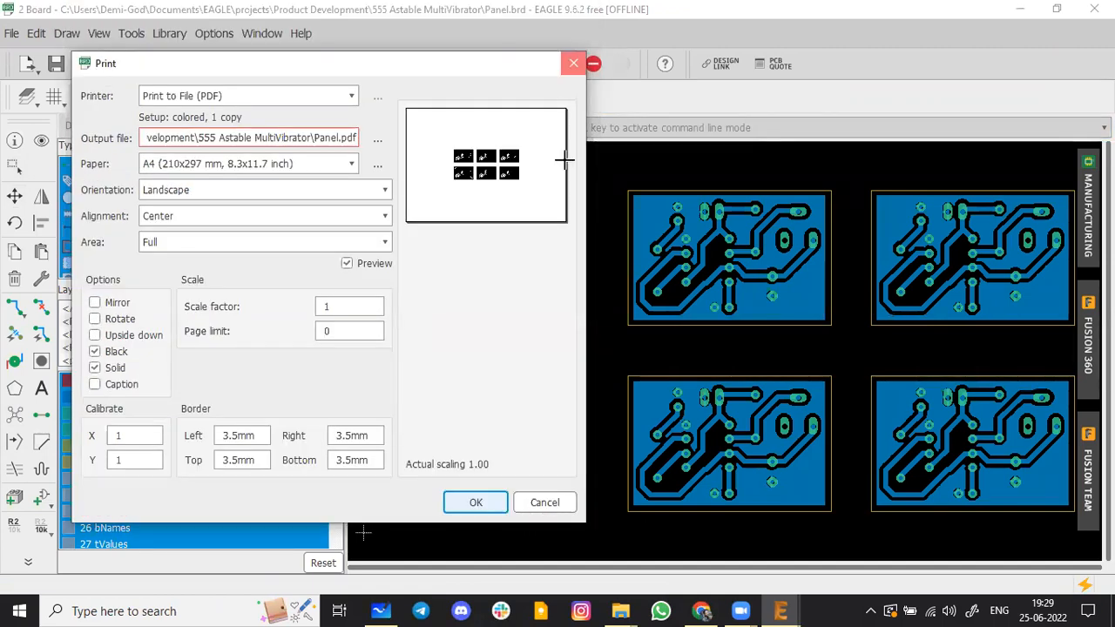
pyautogui.click(575, 63)
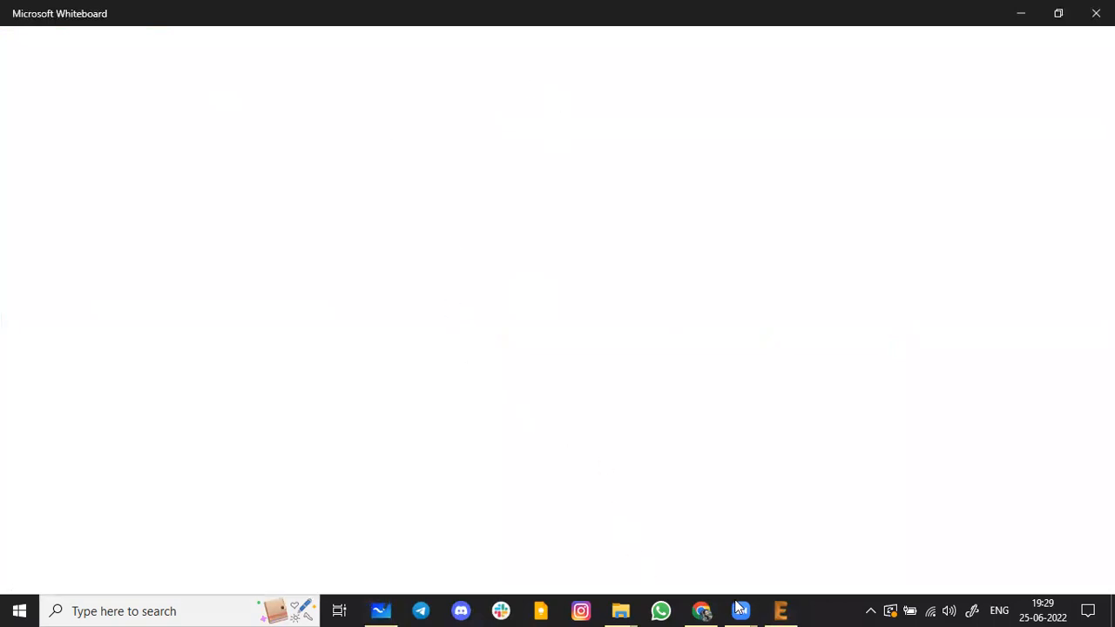
# Switch back to the 555 Astable Miltivibrator schematic in EAGLE and open its board
pyautogui.moveTo(741, 608)
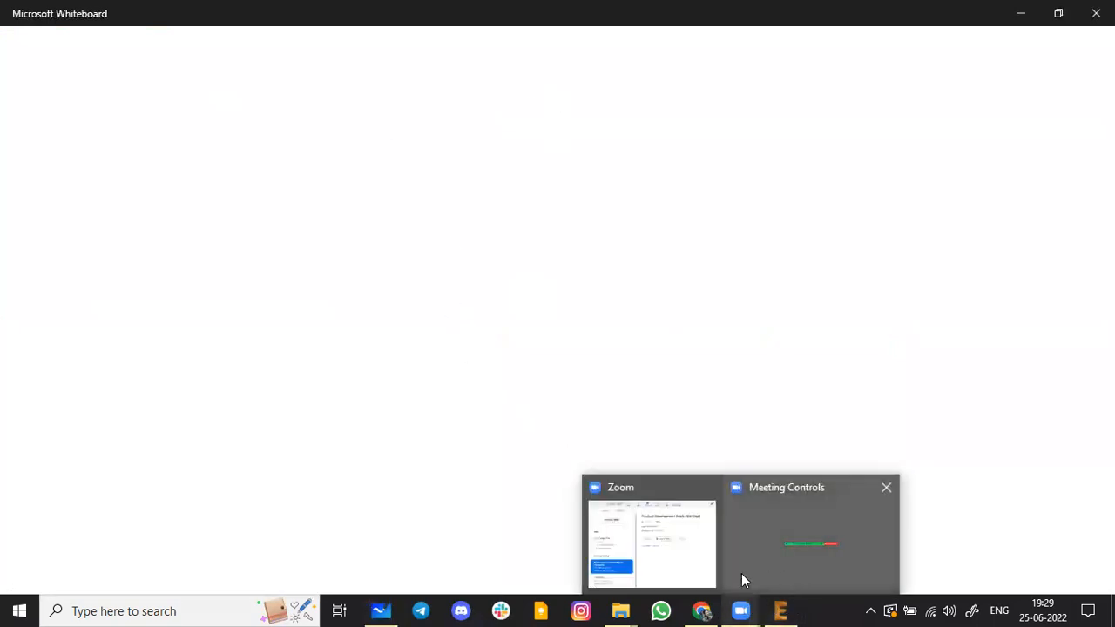
pyautogui.click(780, 610)
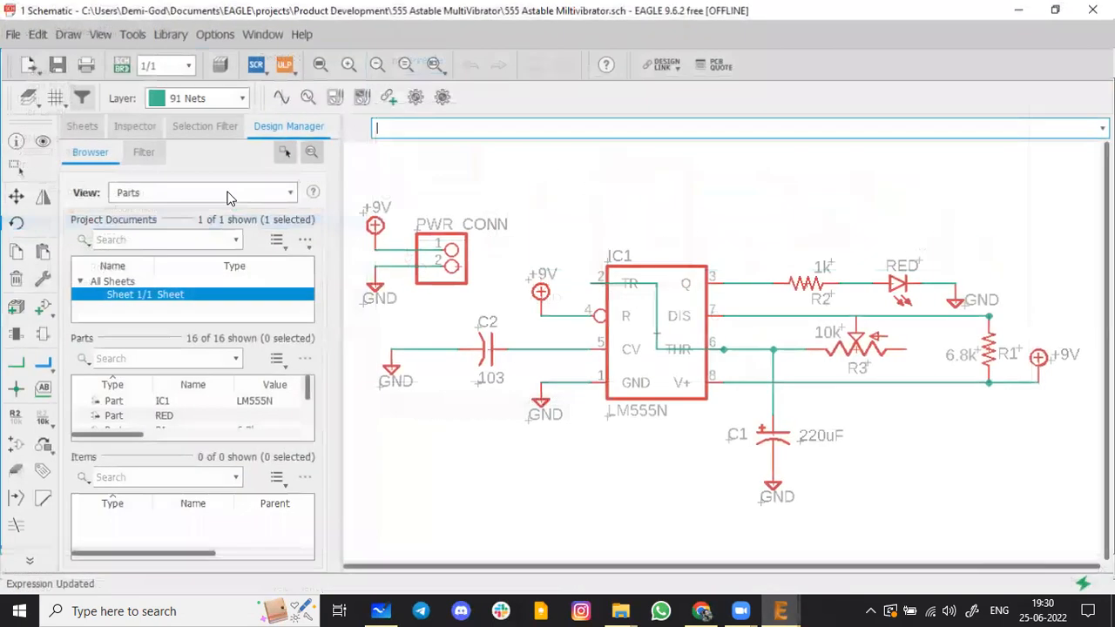
pyautogui.click(121, 65)
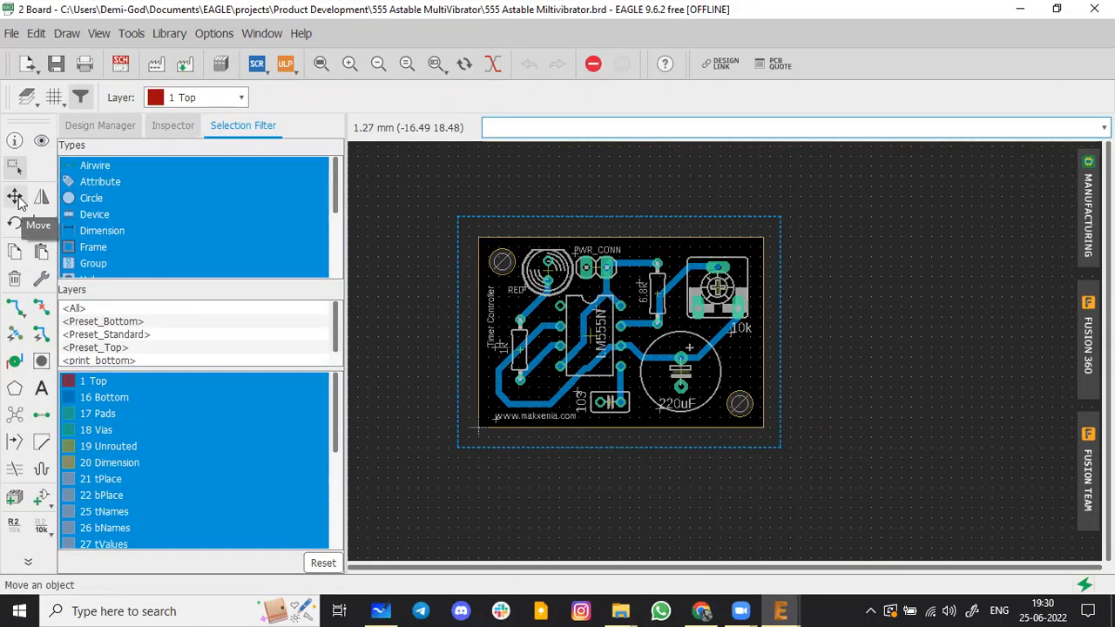
# Fill the single board's bottom copper polygon with Ratsnest
pyautogui.click(16, 198)
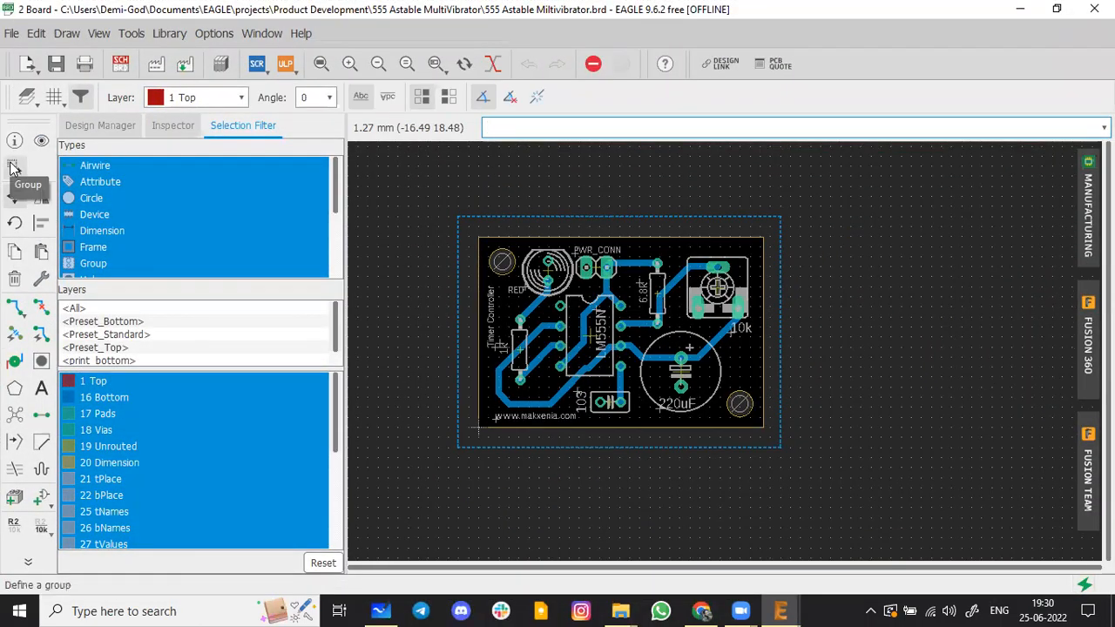
pyautogui.click(12, 168)
pyautogui.click(15, 199)
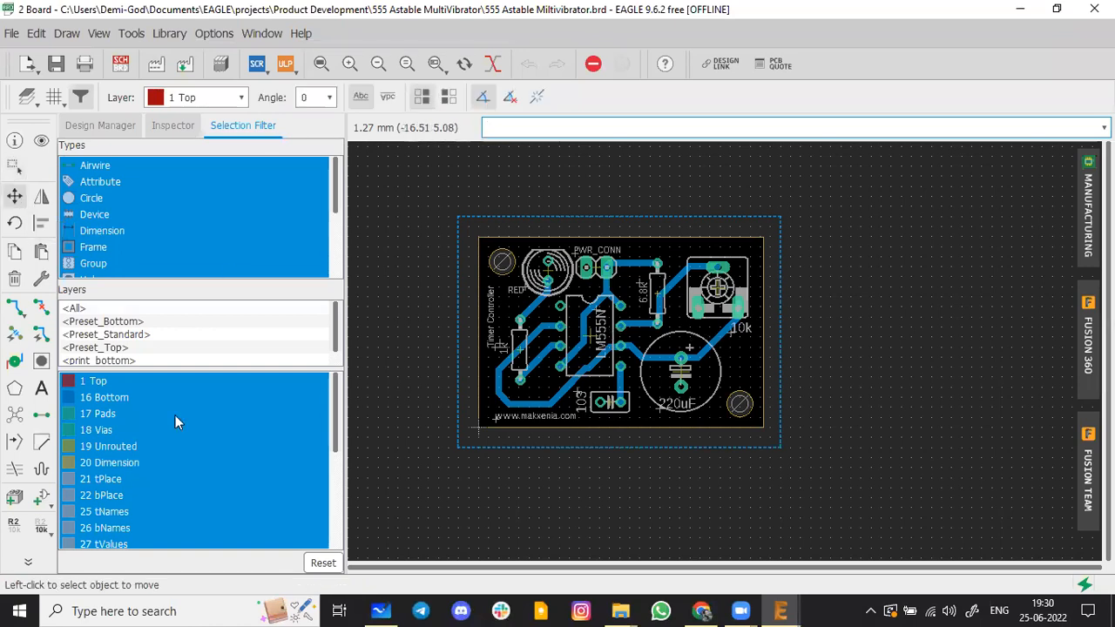
pyautogui.click(11, 418)
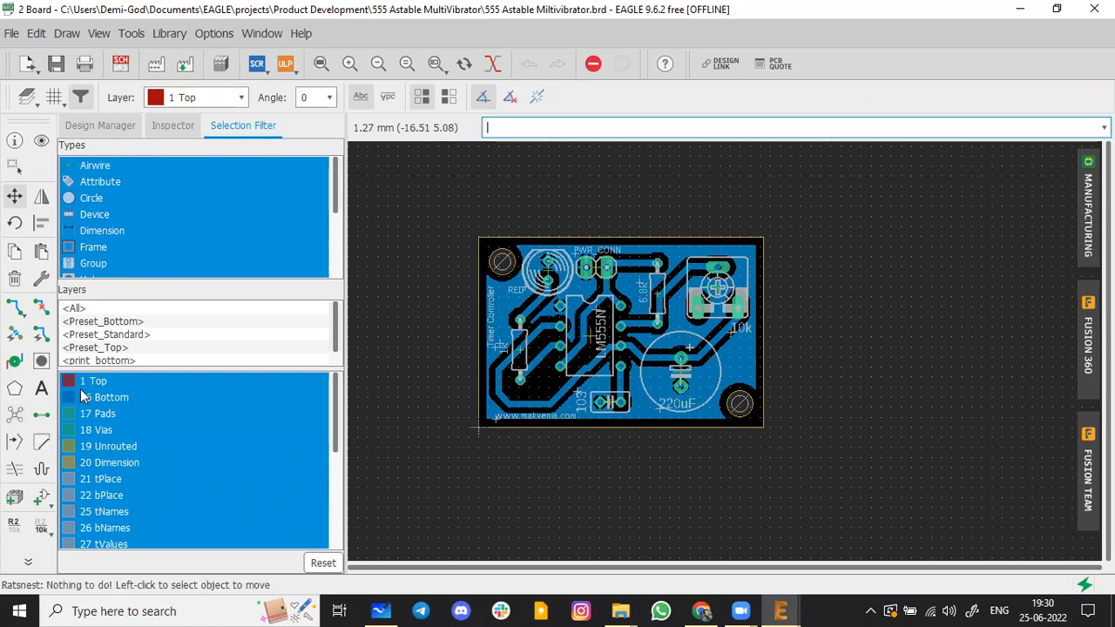
# Group the entire 555 board, including its outline and copper polygon, and copy it
pyautogui.scroll(-2, 620, 369)
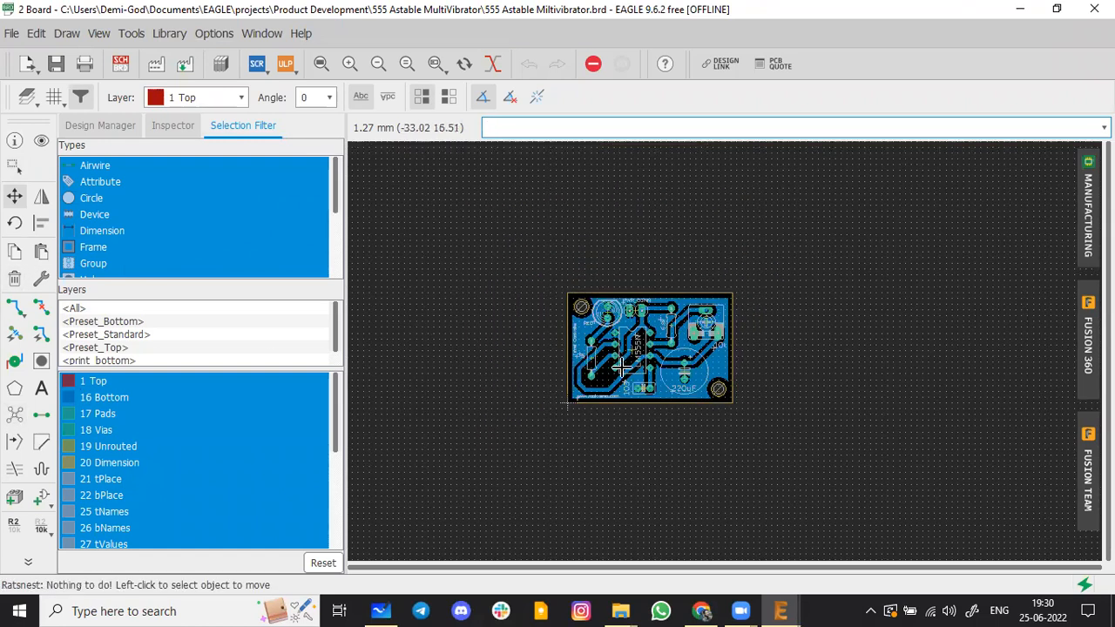
pyautogui.scroll(-2, 620, 368)
pyautogui.click(13, 166)
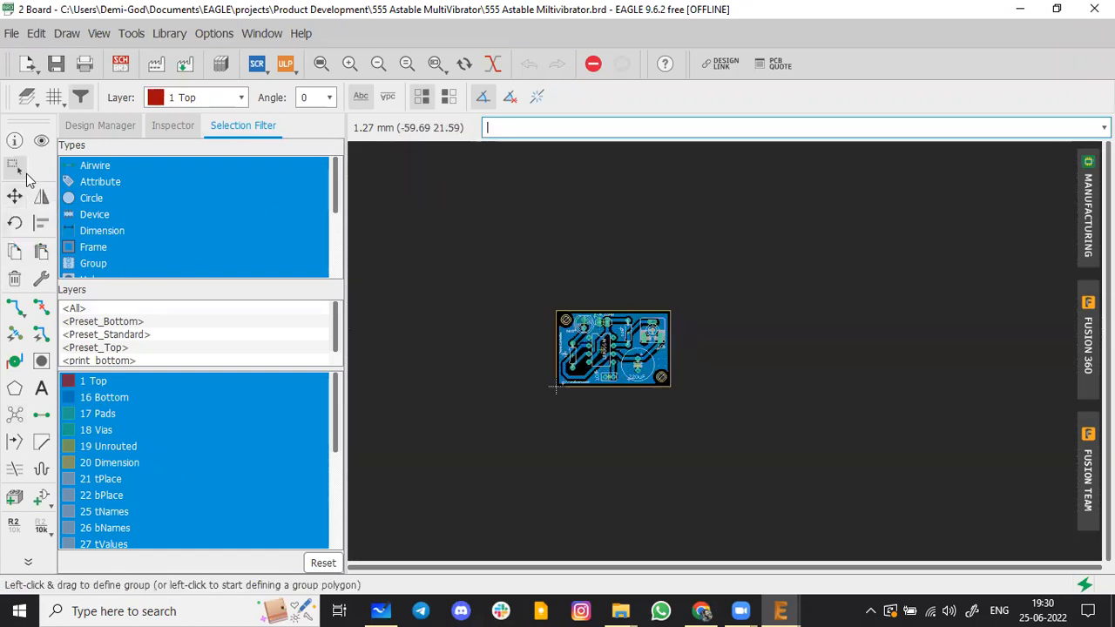
pyautogui.moveTo(433, 171); pyautogui.dragTo(921, 533)
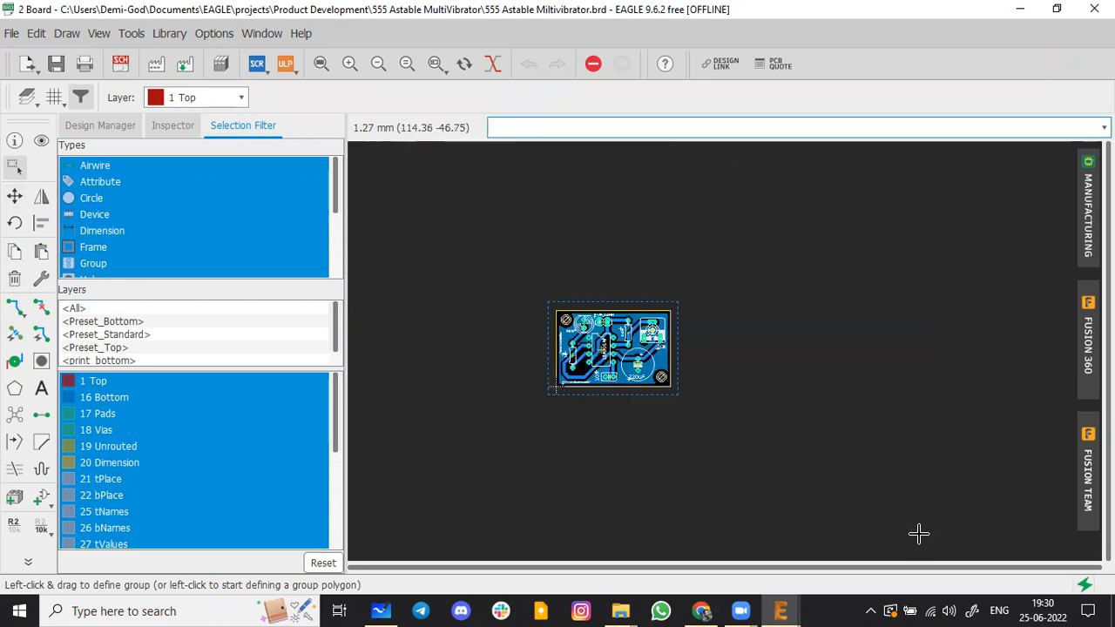
pyautogui.scroll(5, 590, 344)
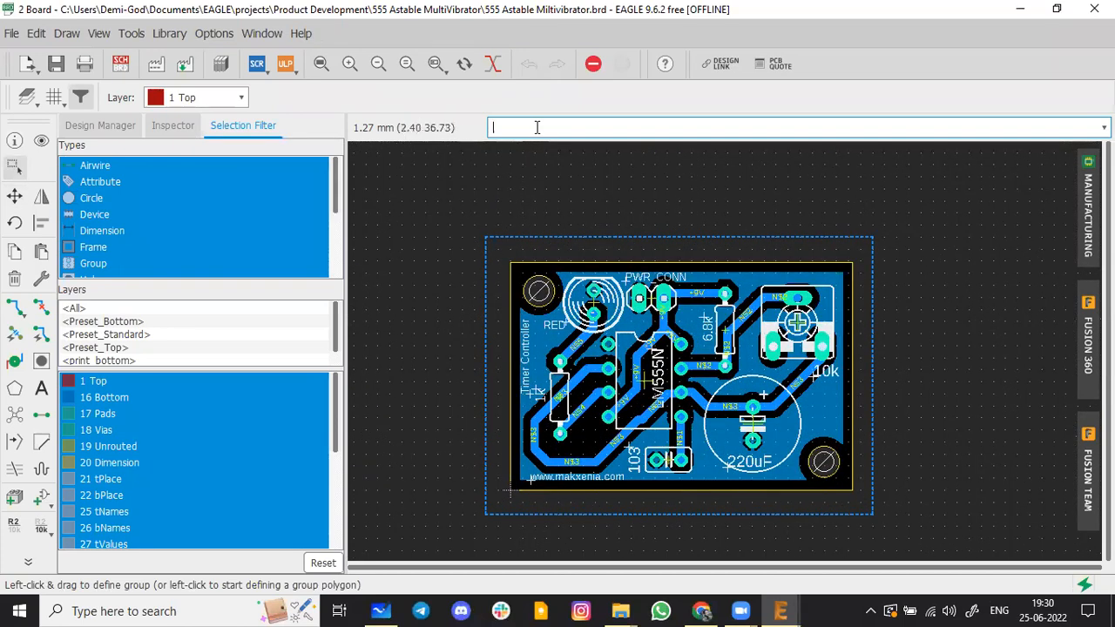
pyautogui.write('t')
# Create a new empty board without forward/back annotation and paste the copied 555 layout just above the origin
pyautogui.click(11, 33)
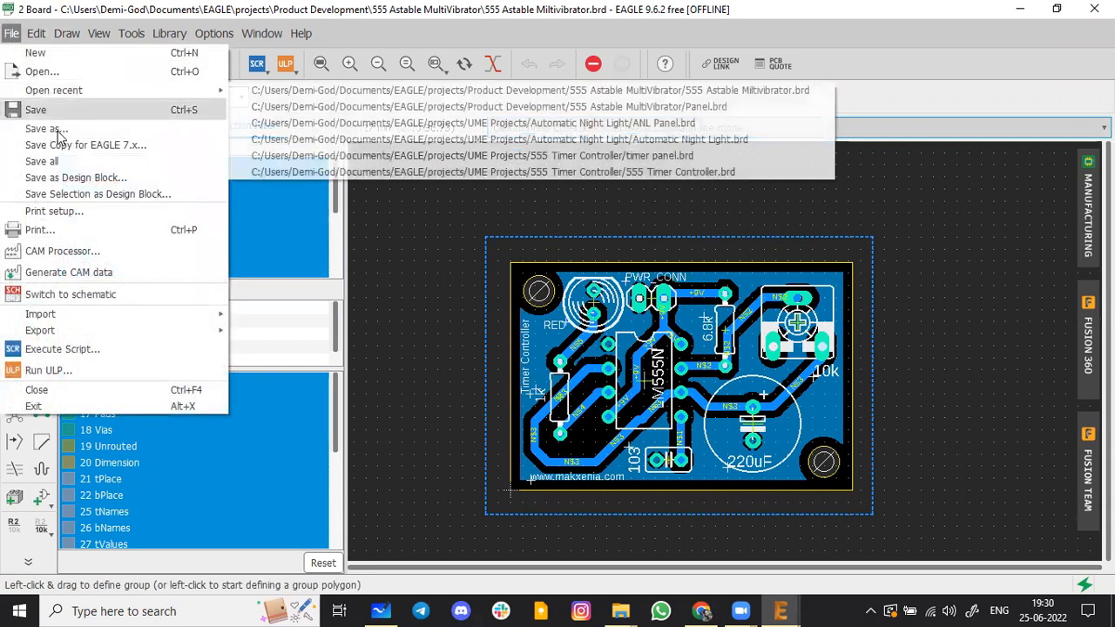
pyautogui.click(61, 53)
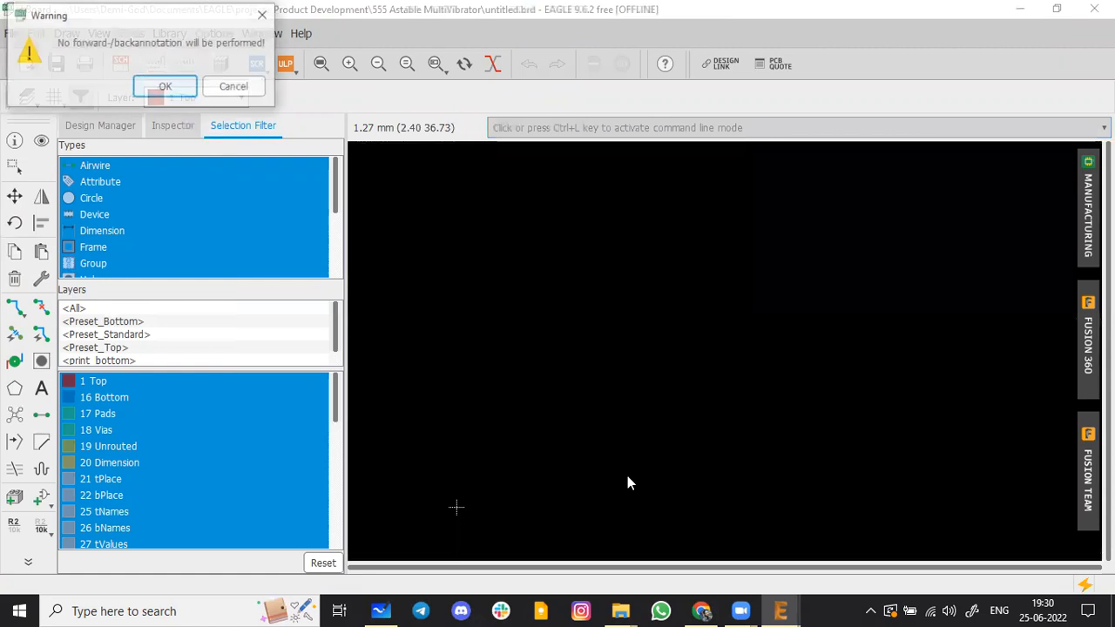
pyautogui.click(166, 85)
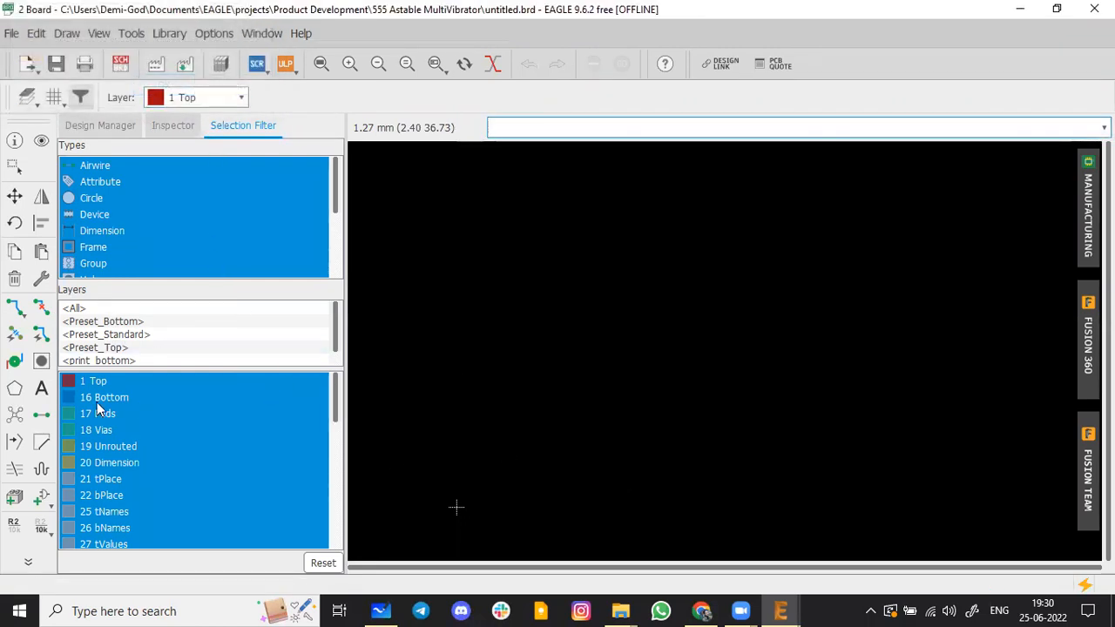
pyautogui.click(41, 251)
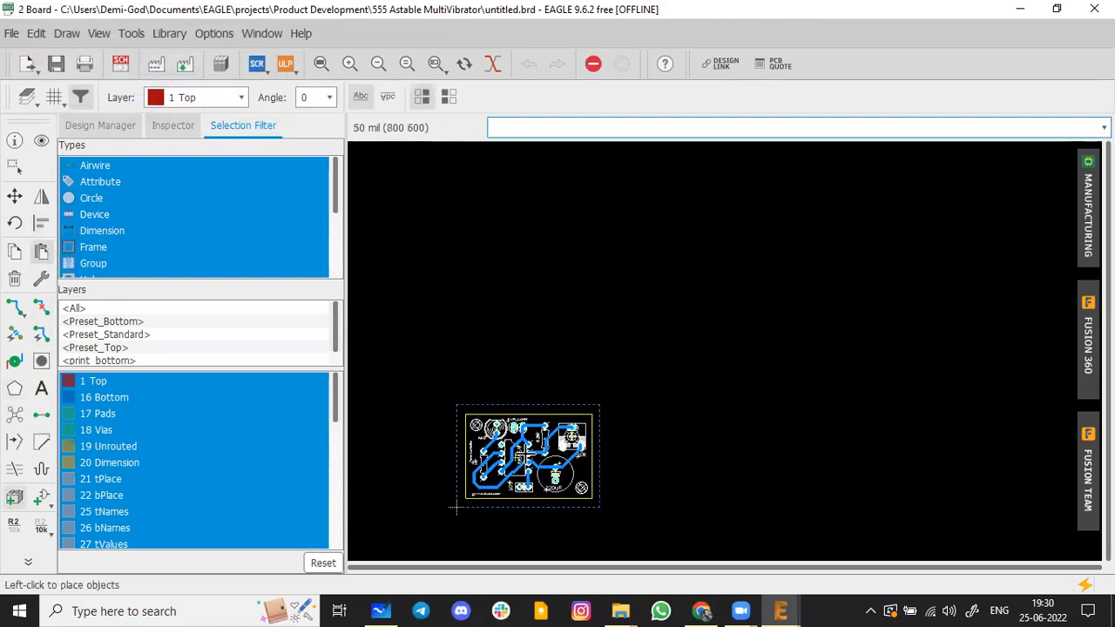
pyautogui.click(527, 454)
pyautogui.click(517, 527)
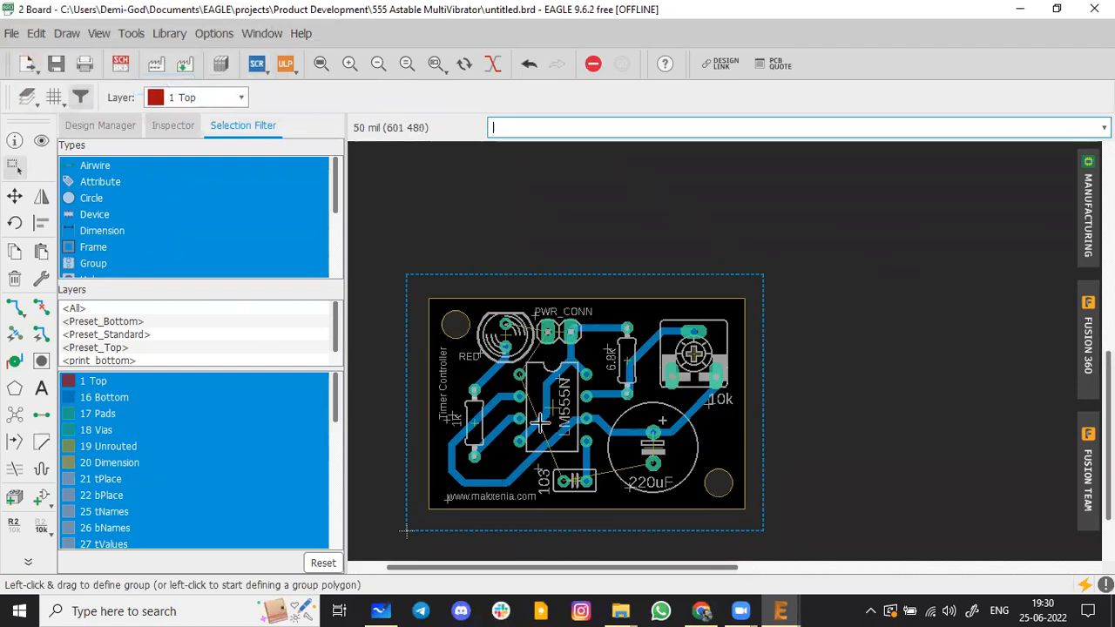
# Inspect the pasted layout up close and fill its bottom copper polygon with Ratsnest
pyautogui.scroll(5, 466, 327)
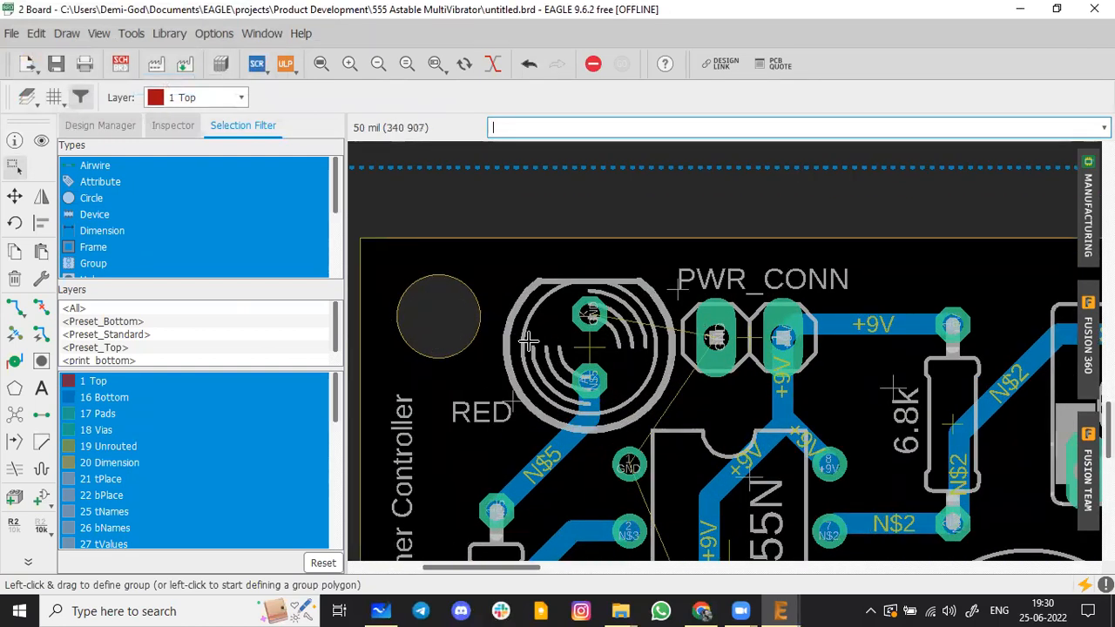
pyautogui.scroll(-5, 522, 346)
pyautogui.click(15, 415)
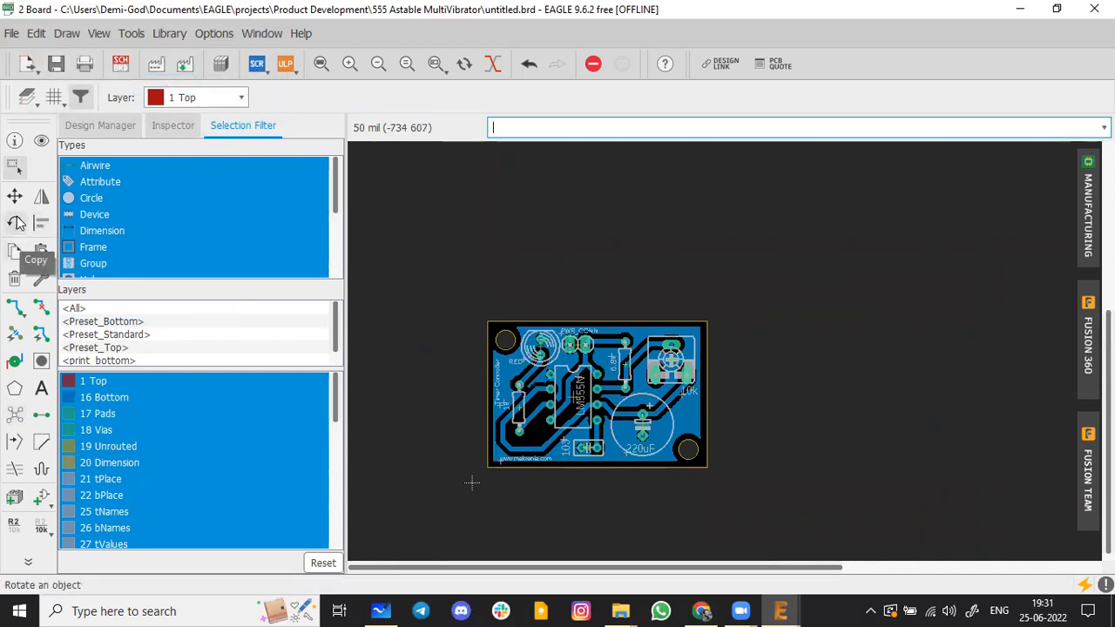
# Group and copy the pasted layout, and place a second copy beside it in the same row
pyautogui.click(14, 165)
pyautogui.moveTo(424, 287); pyautogui.dragTo(828, 513)
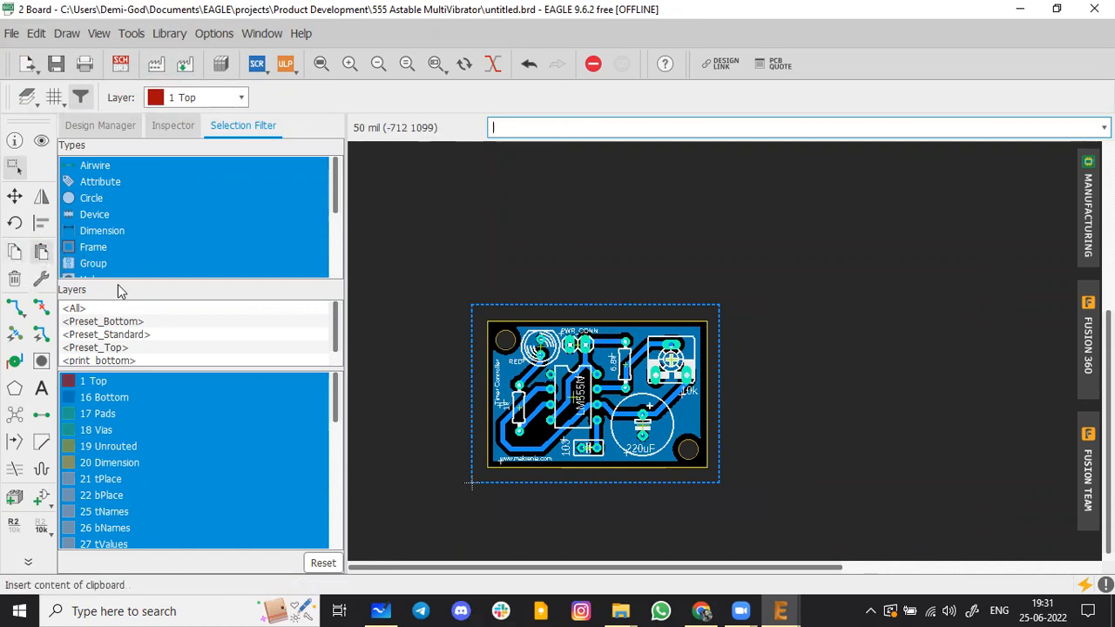
pyautogui.click(14, 251)
pyautogui.click(41, 251)
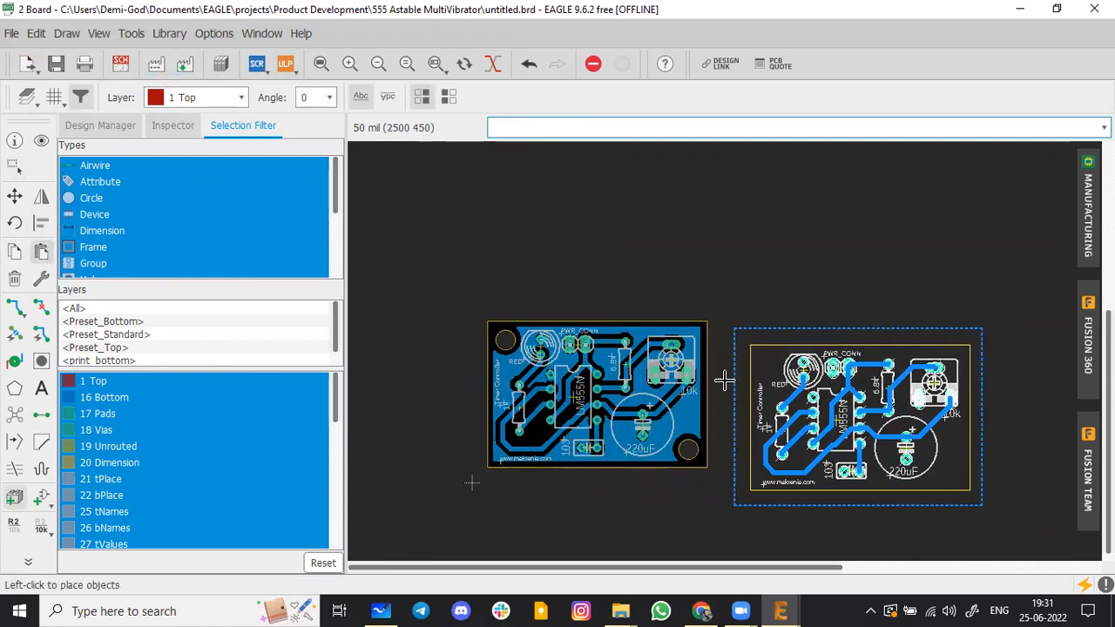
pyautogui.press('Escape')
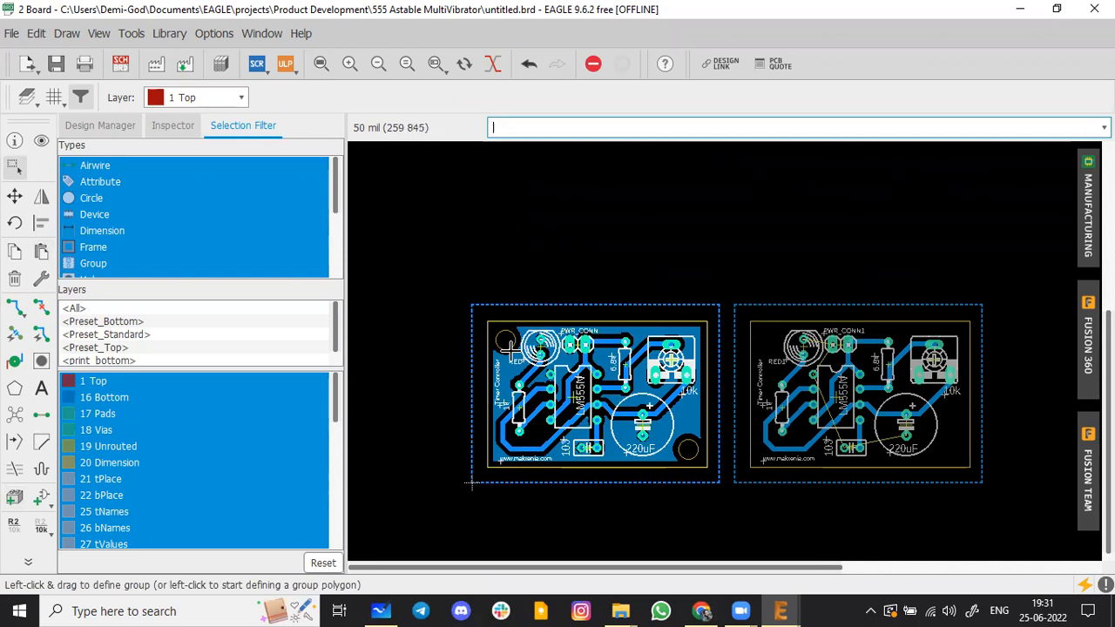
# Undo the second paste, the Ratsnest fill and the first paste on the untitled board
pyautogui.hotkey('ctrl', 'z')
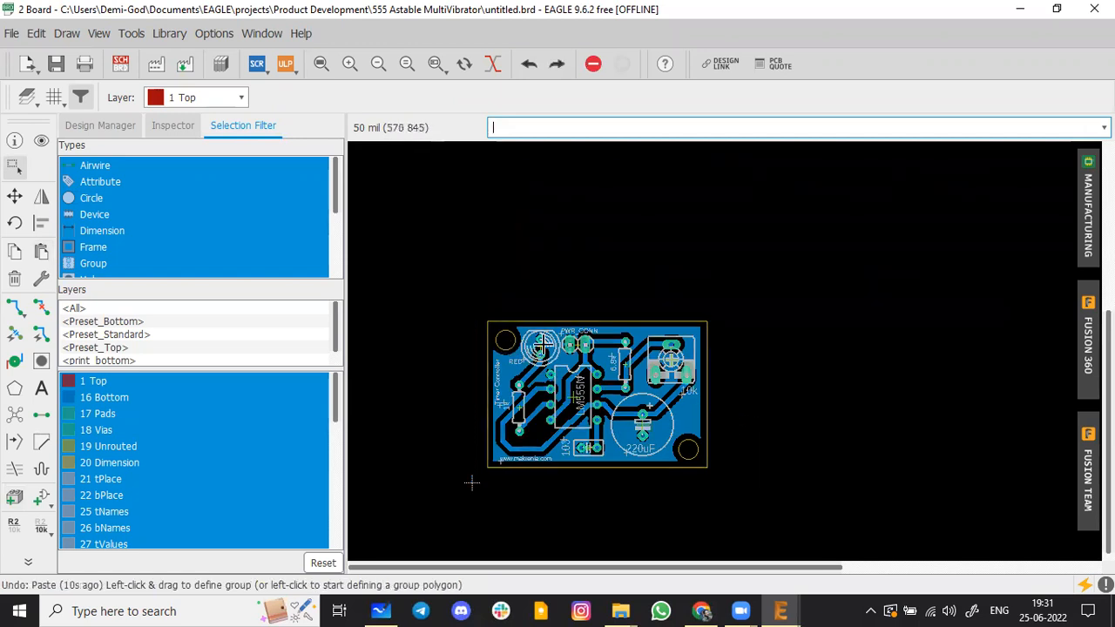
pyautogui.hotkey('ctrl', 'z')
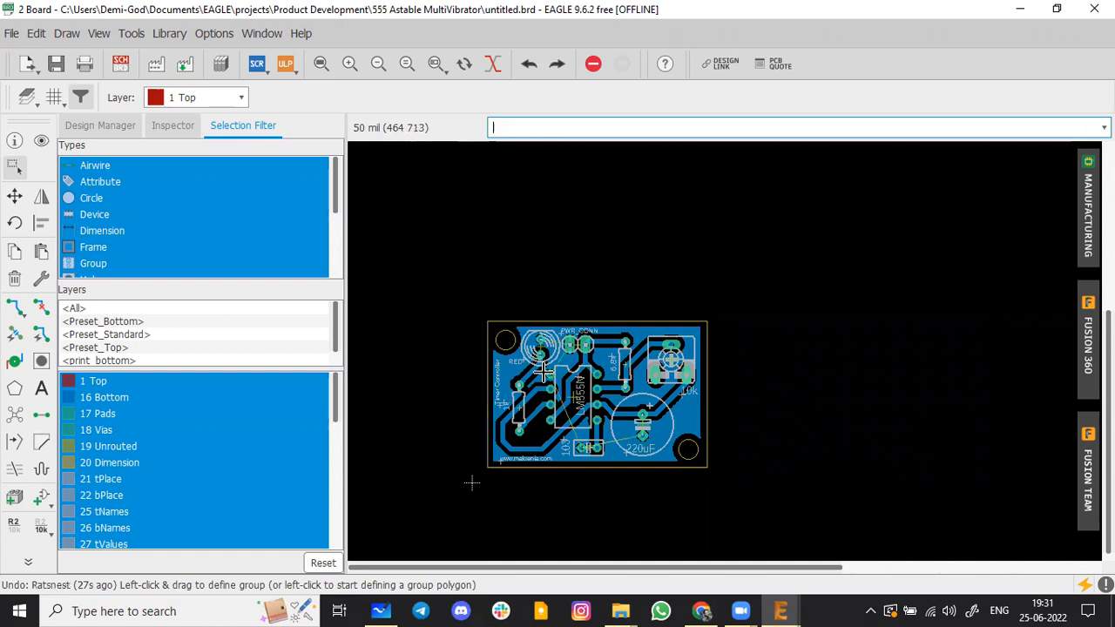
pyautogui.hotkey('ctrl', 'z')
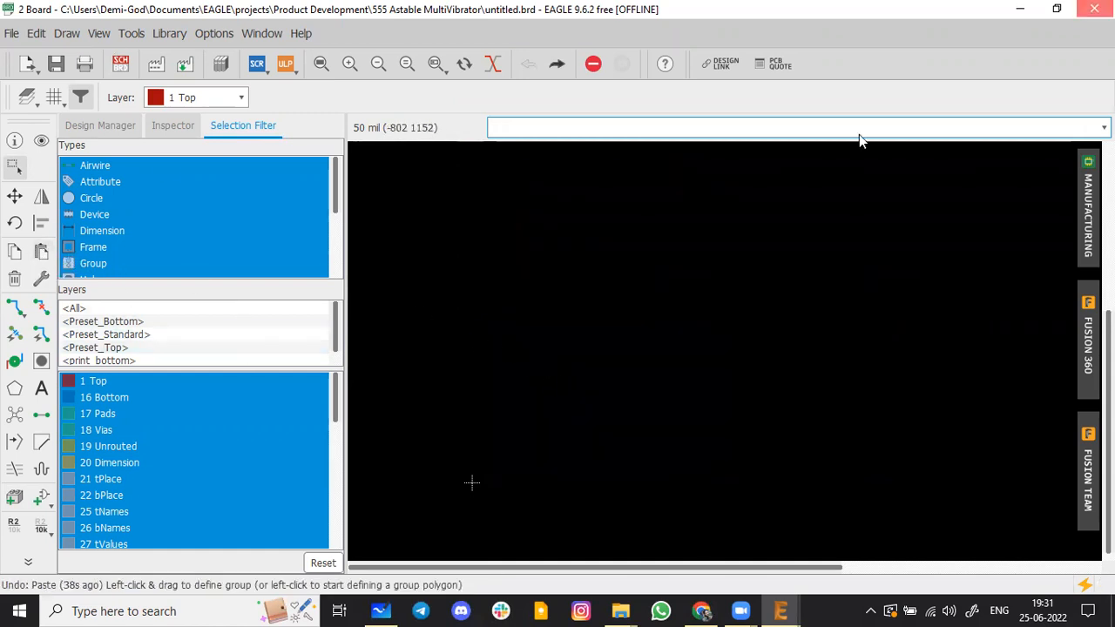
# Return to the original 555 Astable Miltivibrator board and copy its entire layout
pyautogui.click(120, 64)
pyautogui.click(120, 66)
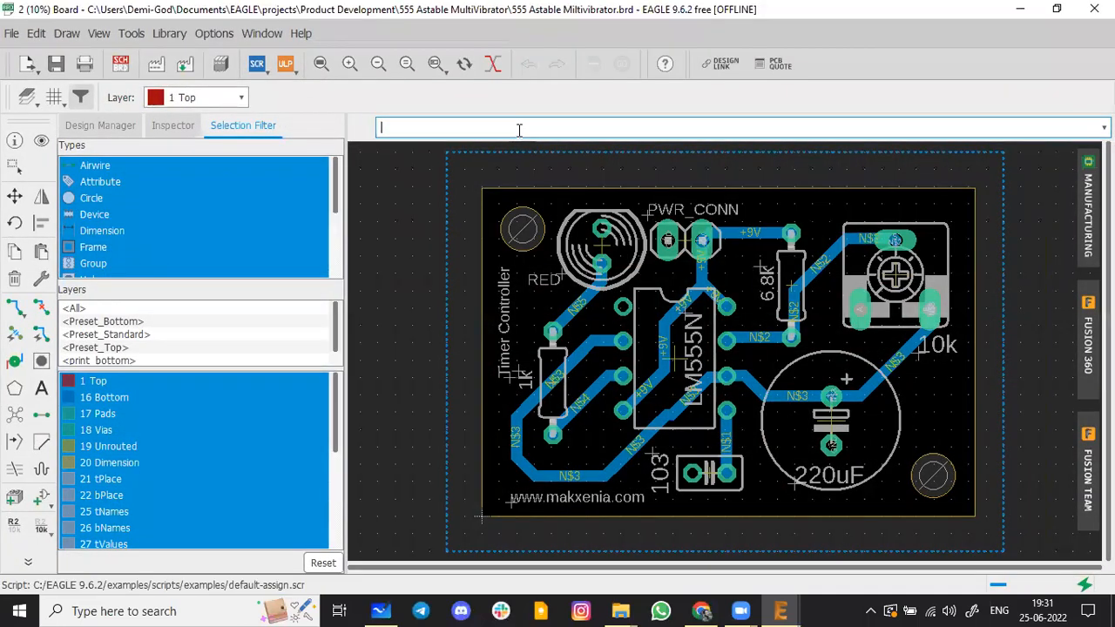
pyautogui.press('F3')
pyautogui.press('F3')
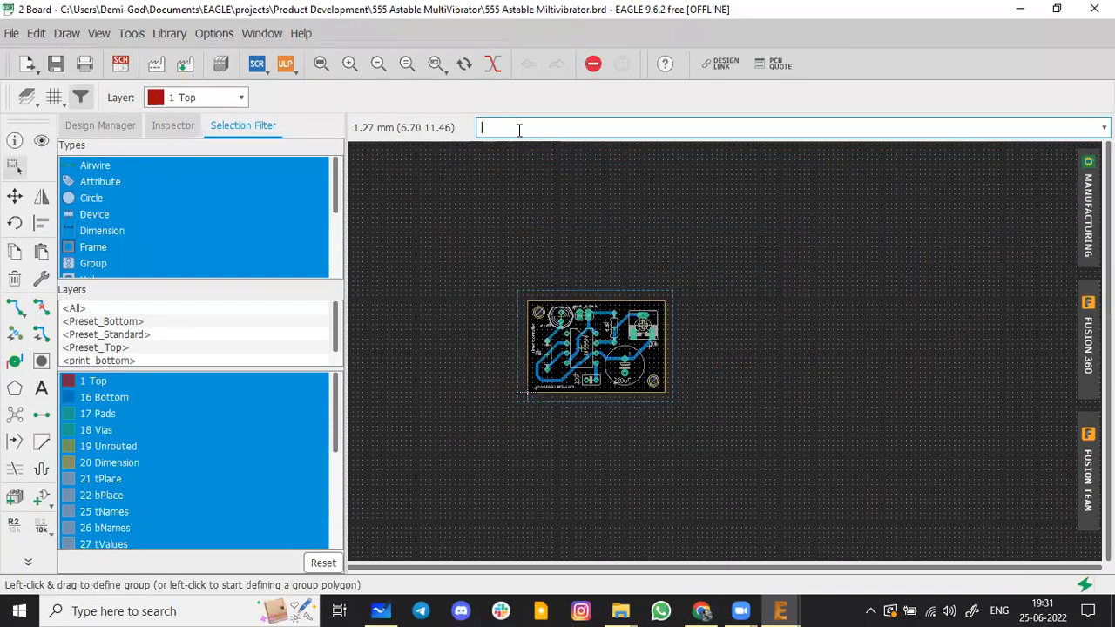
# Start a new board, paste the copied 555 timer layout near the origin and overwrite net class 0 with the buffer's class
pyautogui.click(12, 35)
pyautogui.moveTo(12, 34)
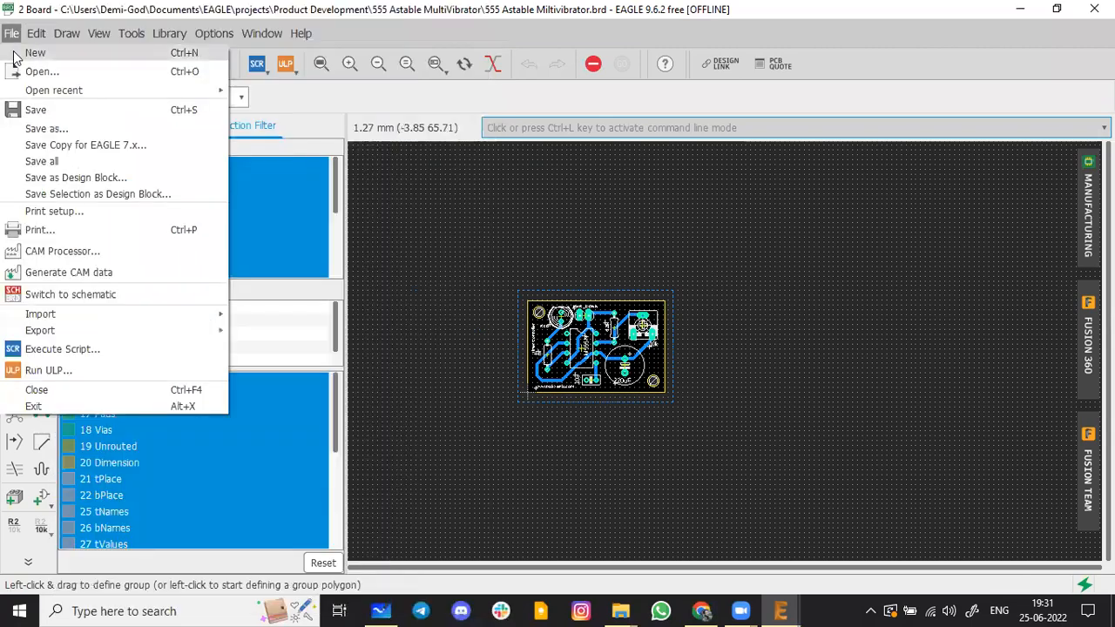
pyautogui.click(16, 54)
pyautogui.click(164, 84)
pyautogui.click(41, 251)
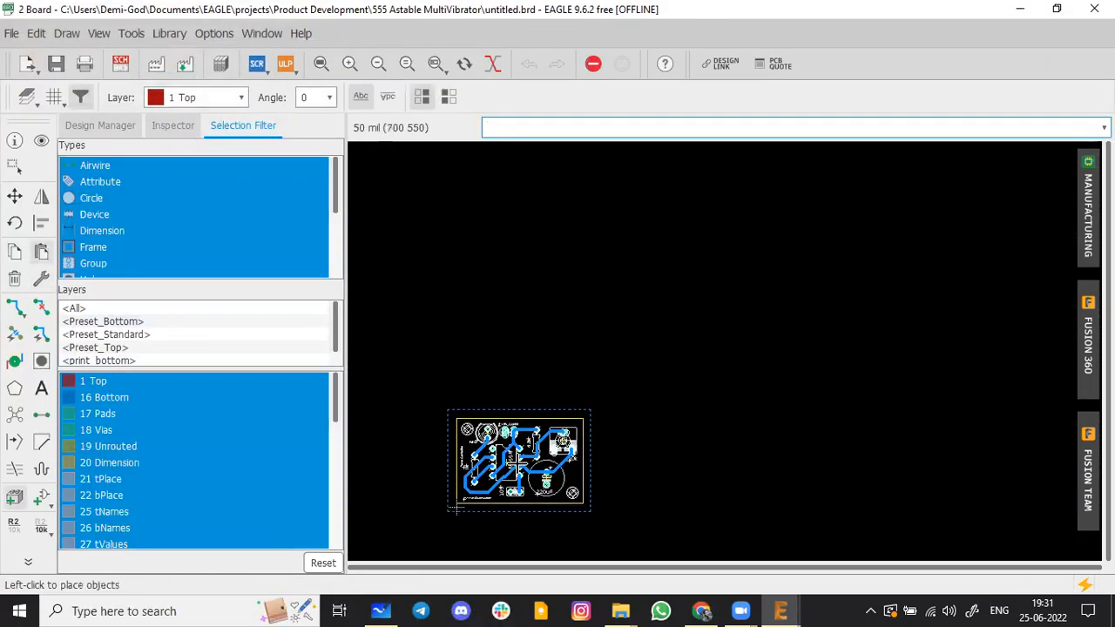
pyautogui.click(498, 489)
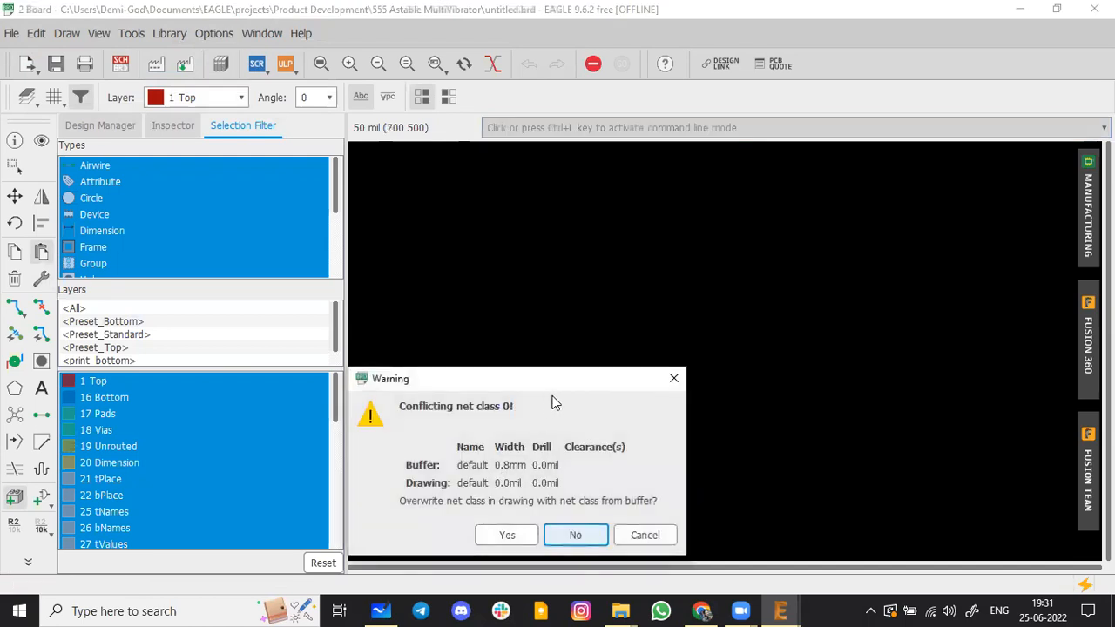
pyautogui.moveTo(610, 378); pyautogui.dragTo(755, 307)
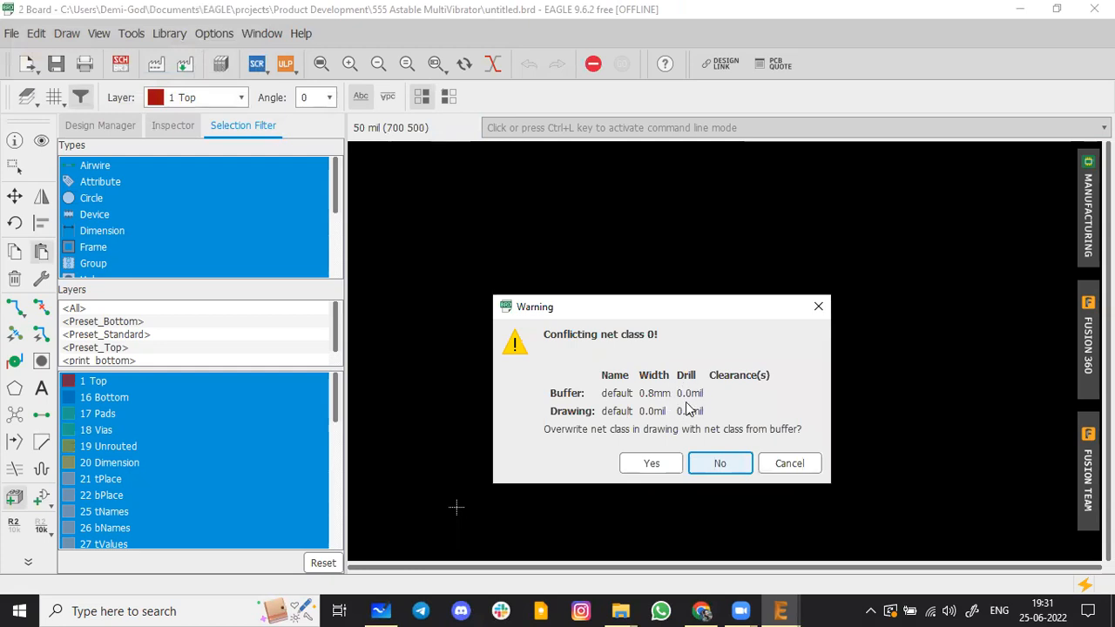
pyautogui.click(651, 464)
# Fill the pasted layout's bottom copper polygon with Ratsnest and inspect the mounting hole beside the RED LED up close
pyautogui.scroll(2, 487, 510)
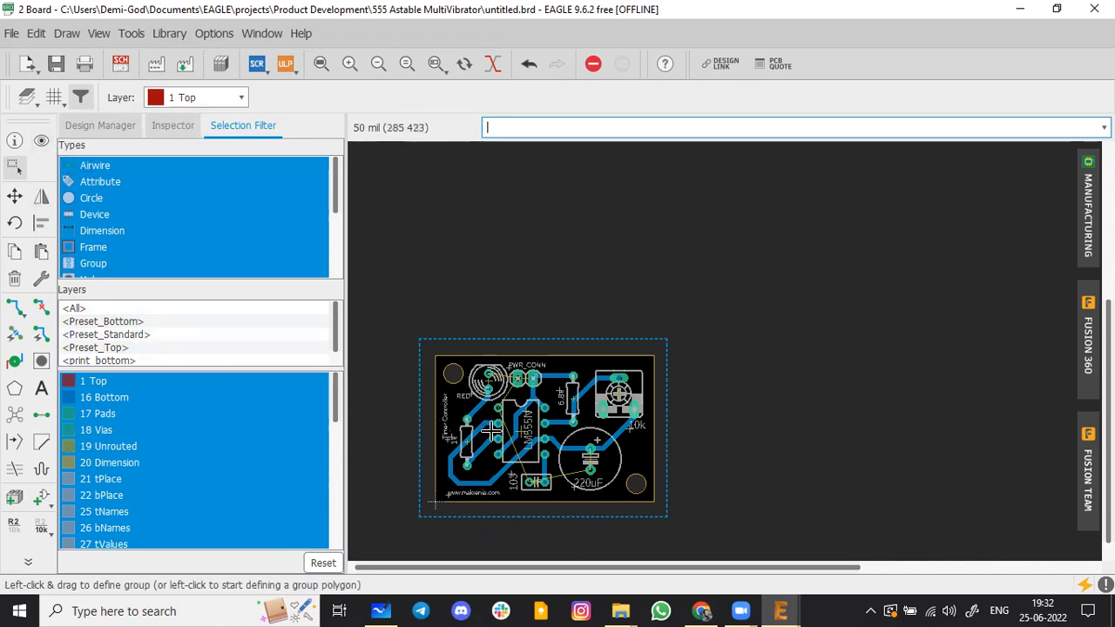
pyautogui.click(14, 442)
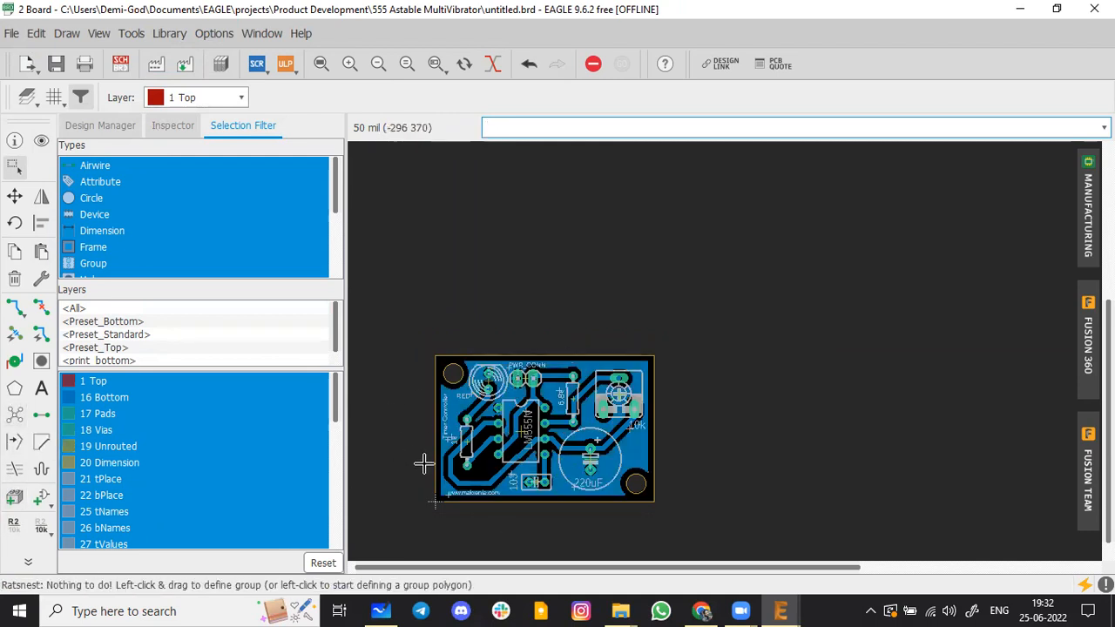
pyautogui.scroll(5, 454, 372)
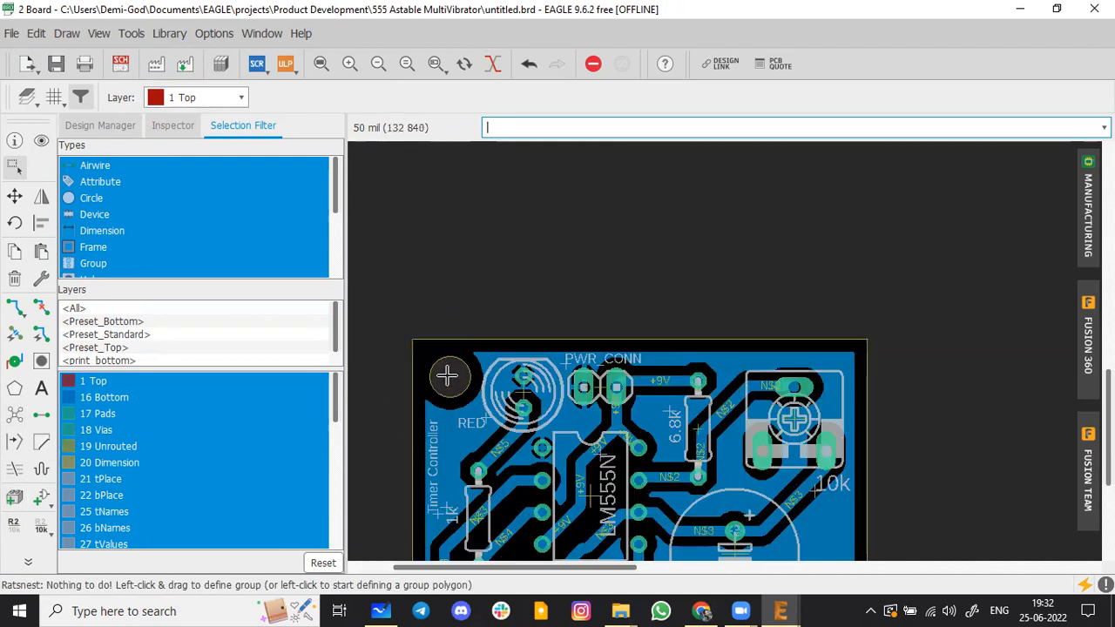
pyautogui.scroll(2, 440, 371)
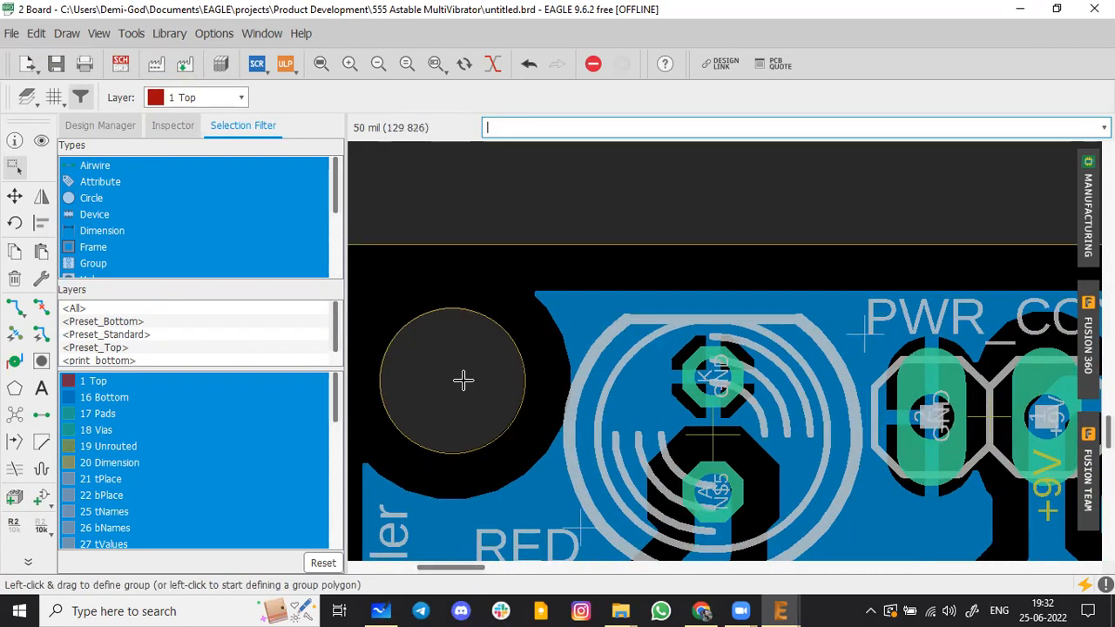
pyautogui.rightClick(712, 439)
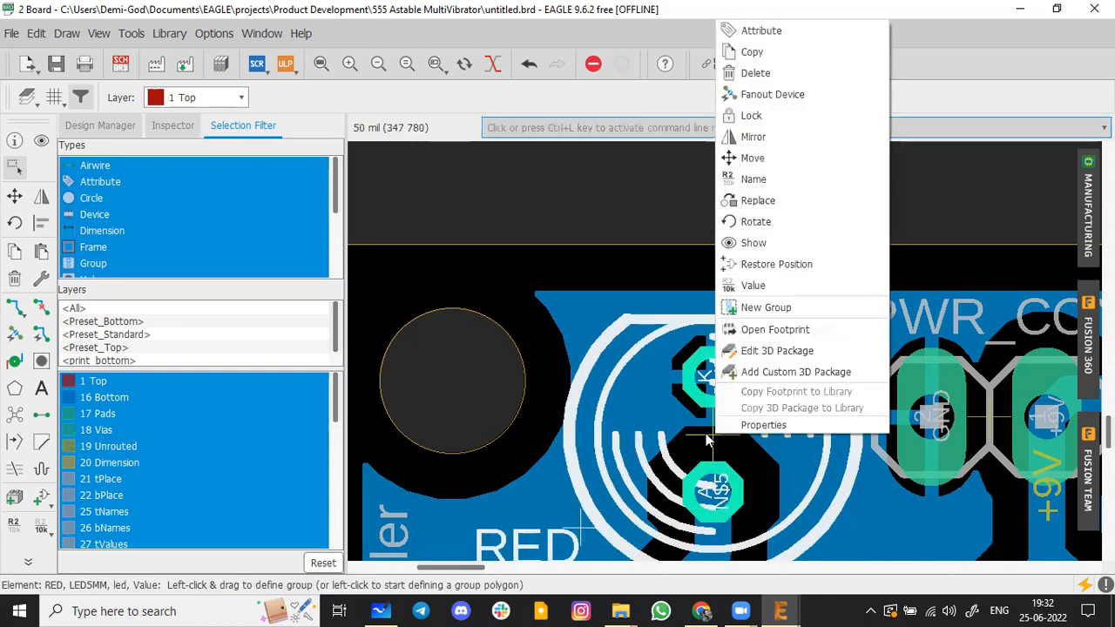
pyautogui.click(506, 208)
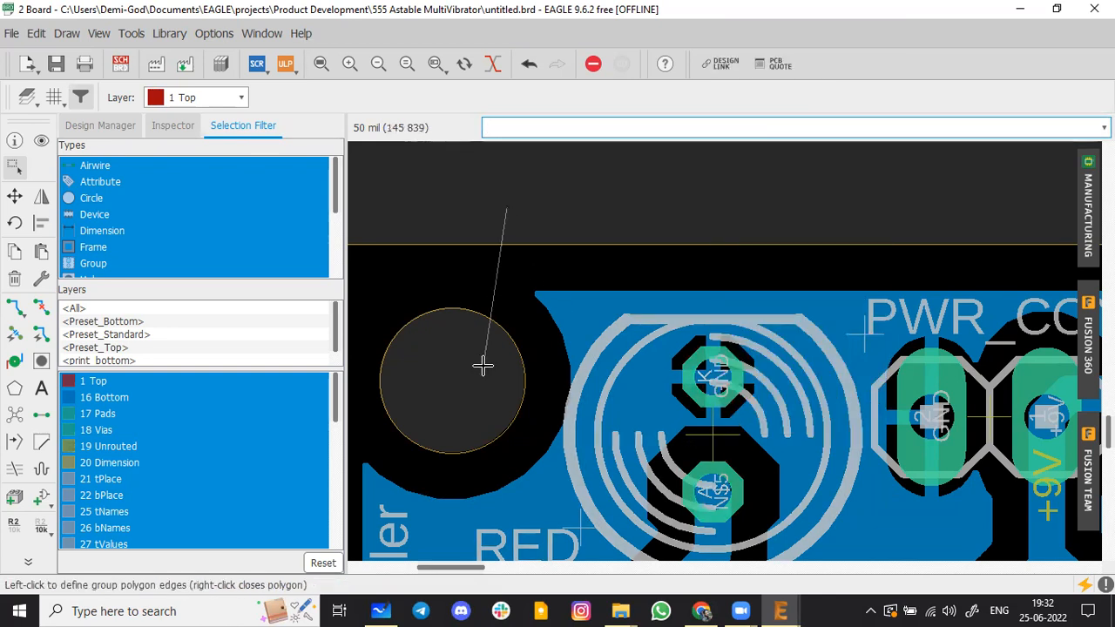
pyautogui.press('Escape')
pyautogui.hotkey('alt', 'F2')
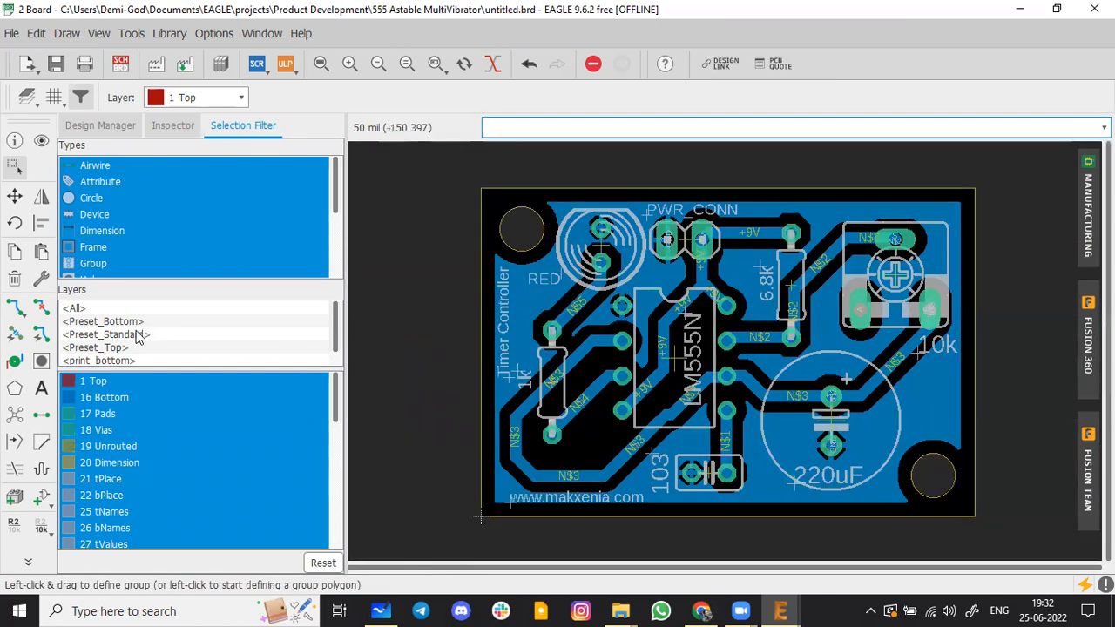
# Undo the Ratsnest fill and the pasted layout on the new board
pyautogui.click(41, 361)
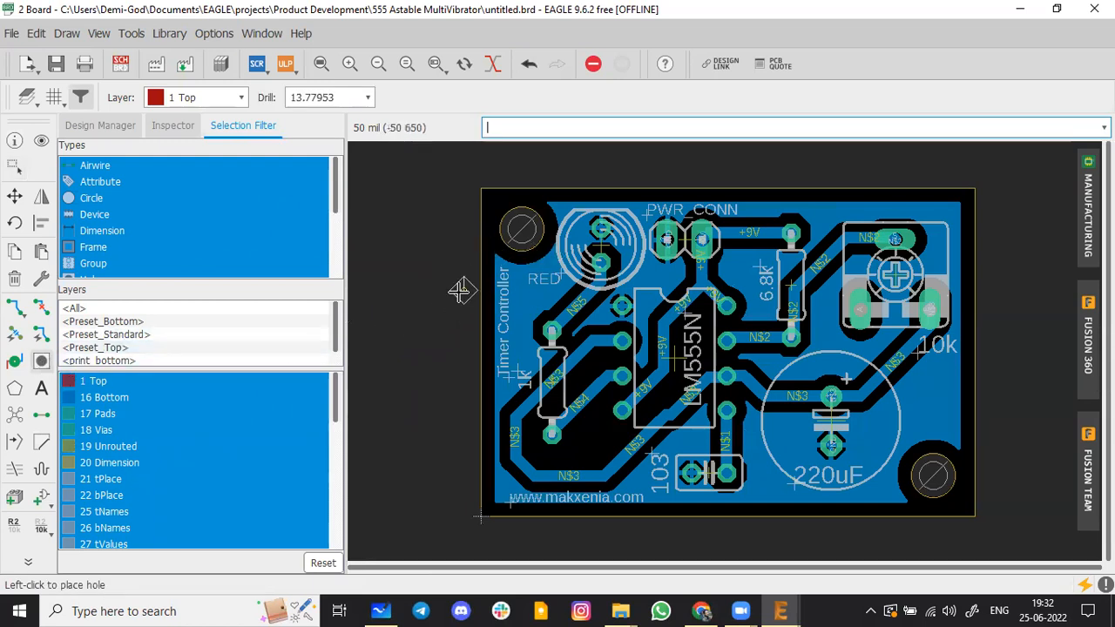
pyautogui.press('Escape')
pyautogui.hotkey('ctrl', 'z')
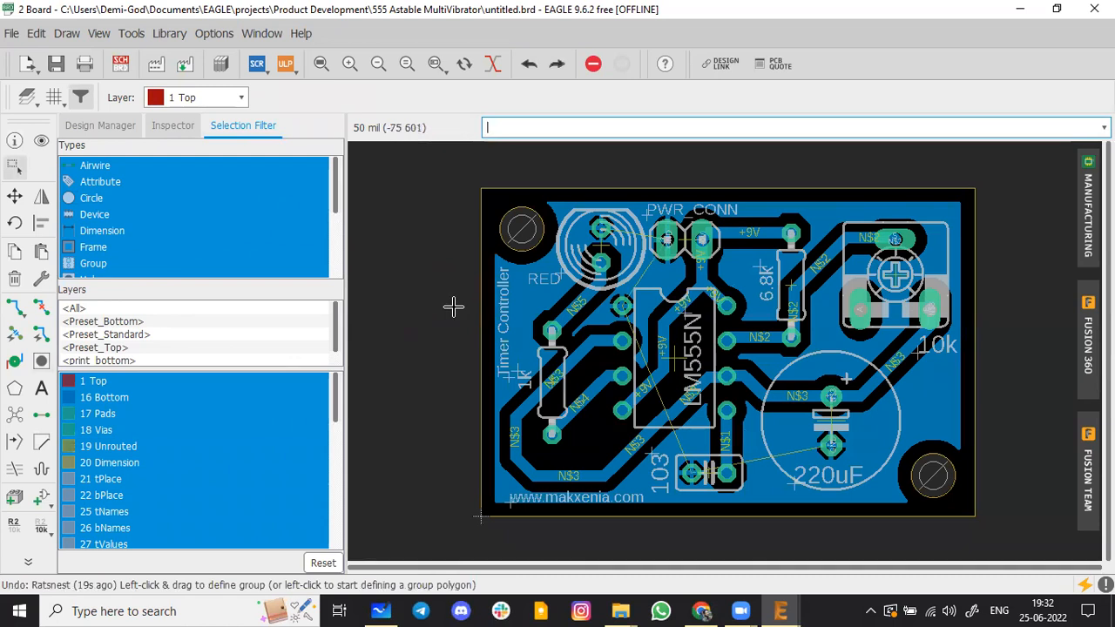
pyautogui.hotkey('ctrl', 'z')
pyautogui.hotkey('ctrl', 'z')
pyautogui.hotkey('ctrl', 'z')
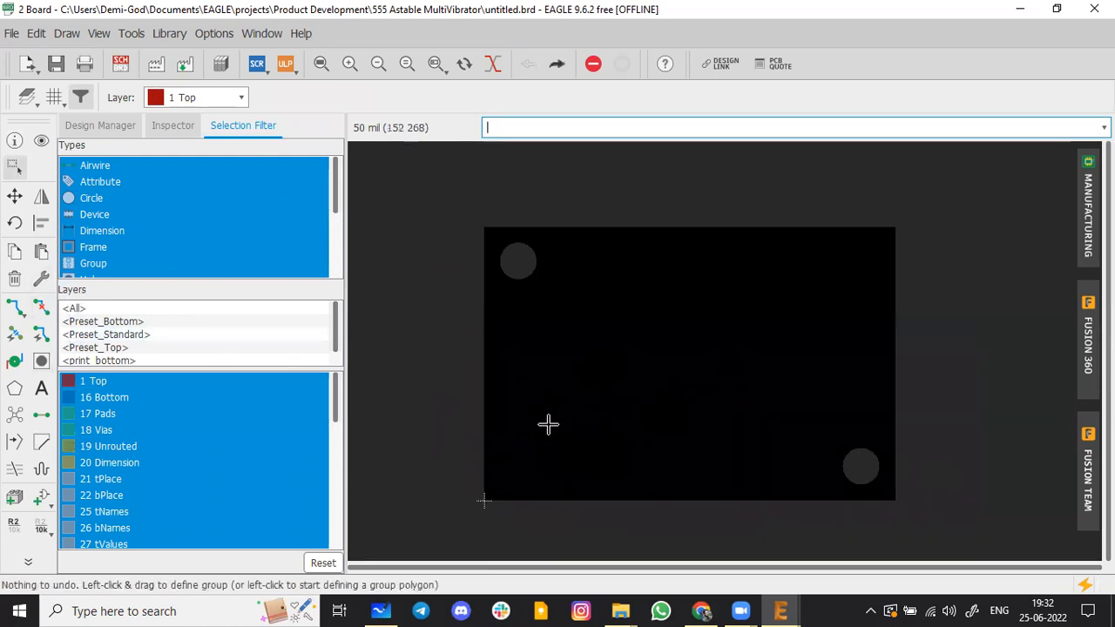
pyautogui.scroll(-3, 548, 425)
pyautogui.hotkey('ctrl', 'z')
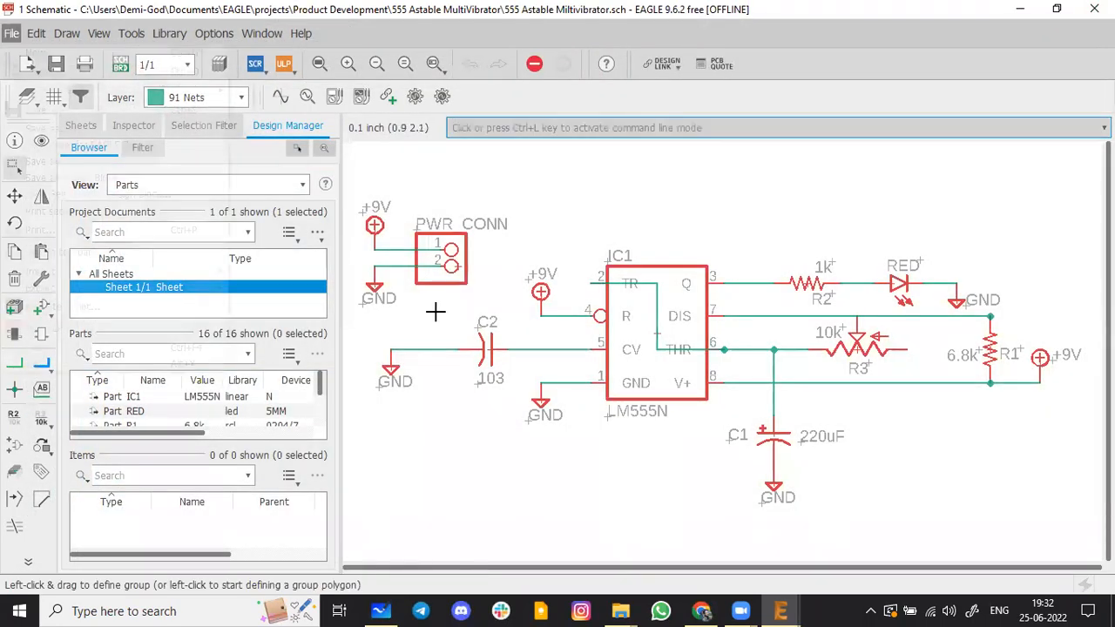
# Return from the schematic to the 555 Astable Miltivibrator board and paste its copied layout into a new untitled board
pyautogui.click(11, 33)
pyautogui.click(36, 53)
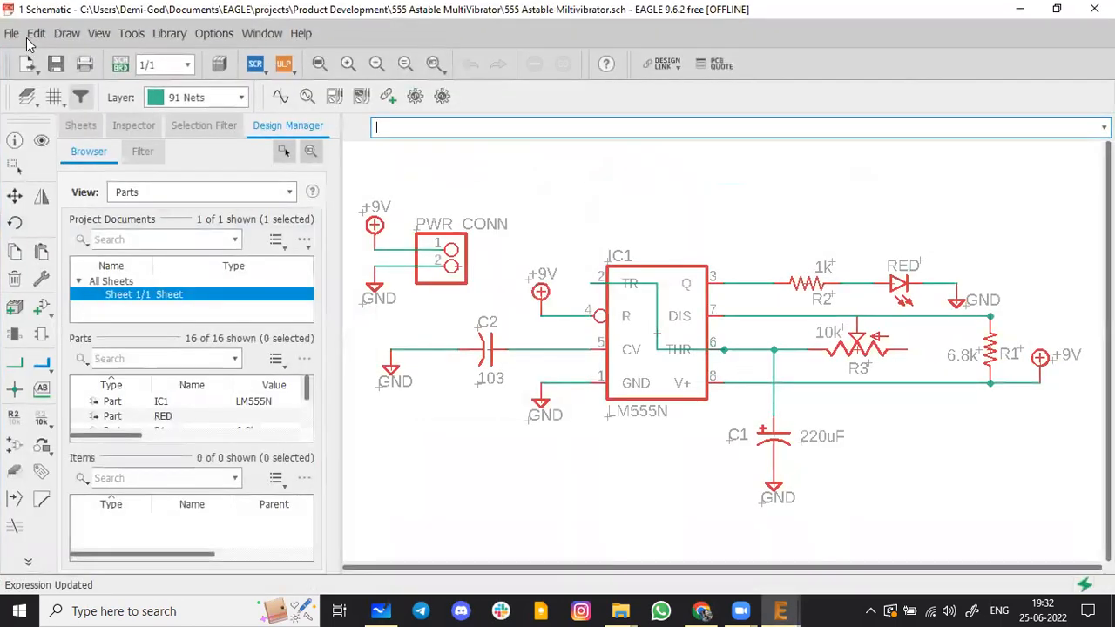
pyautogui.click(120, 64)
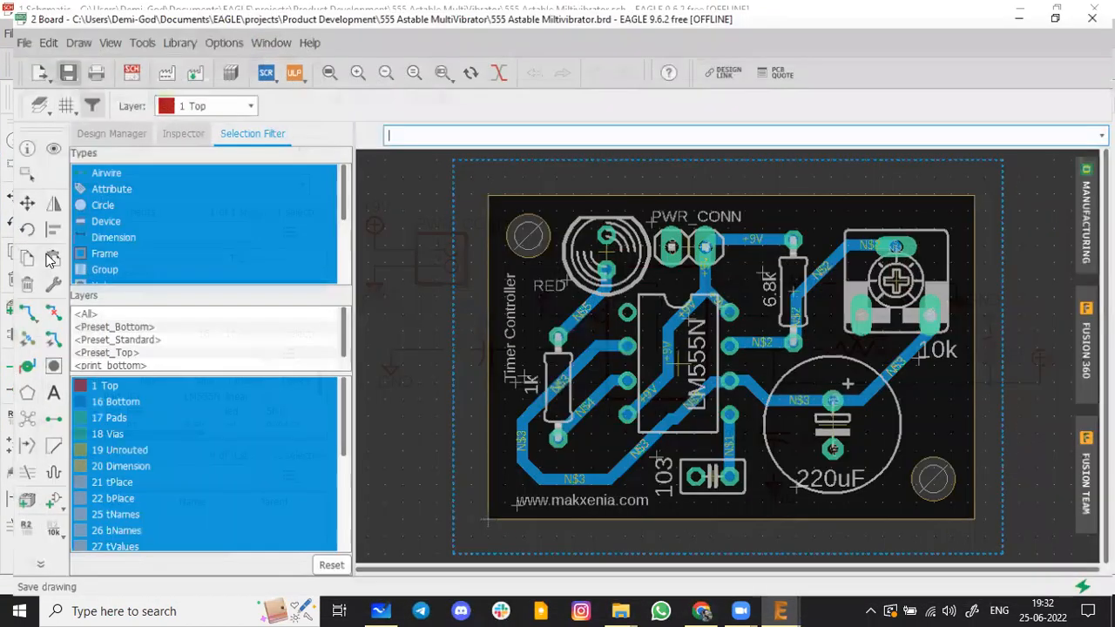
pyautogui.hotkey('alt', 'f')
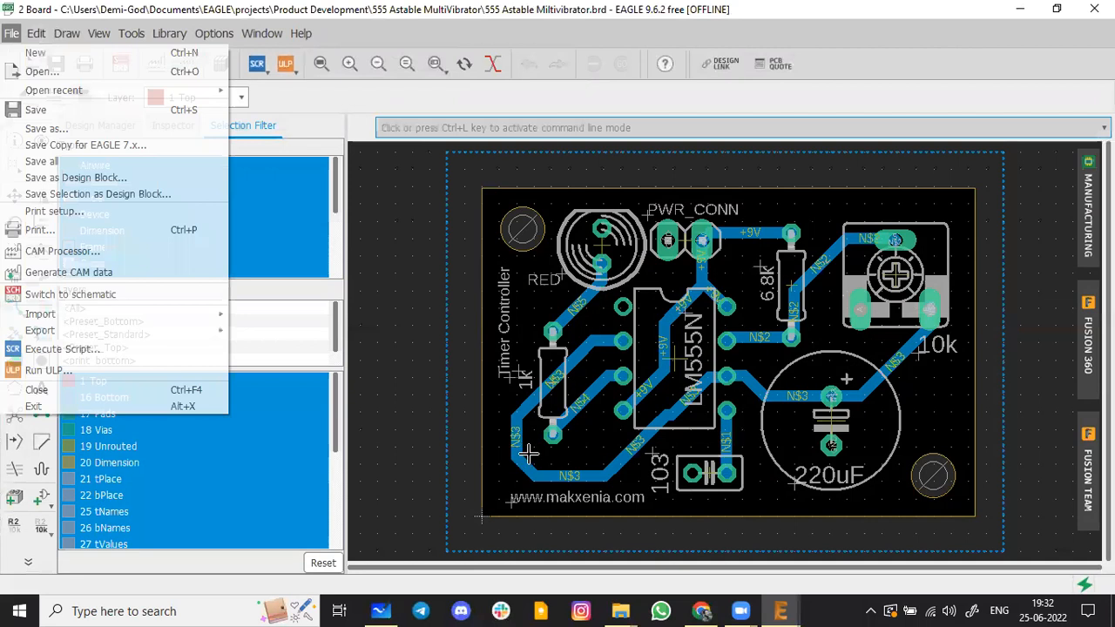
pyautogui.press('n')
pyautogui.hotkey('ctrl', 'v')
pyautogui.click(502, 517)
pyautogui.click(501, 517)
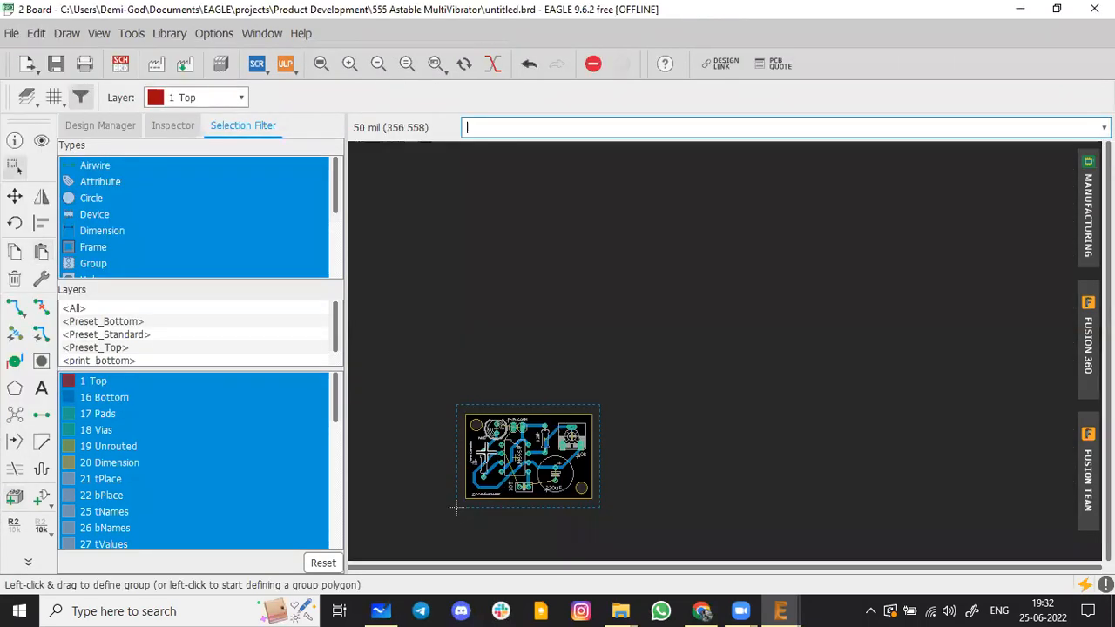
# Toggle the Drills and Holes layers visible and start the Hole command to display the mounting holes of the pasted layout
pyautogui.scroll(3, 455, 507)
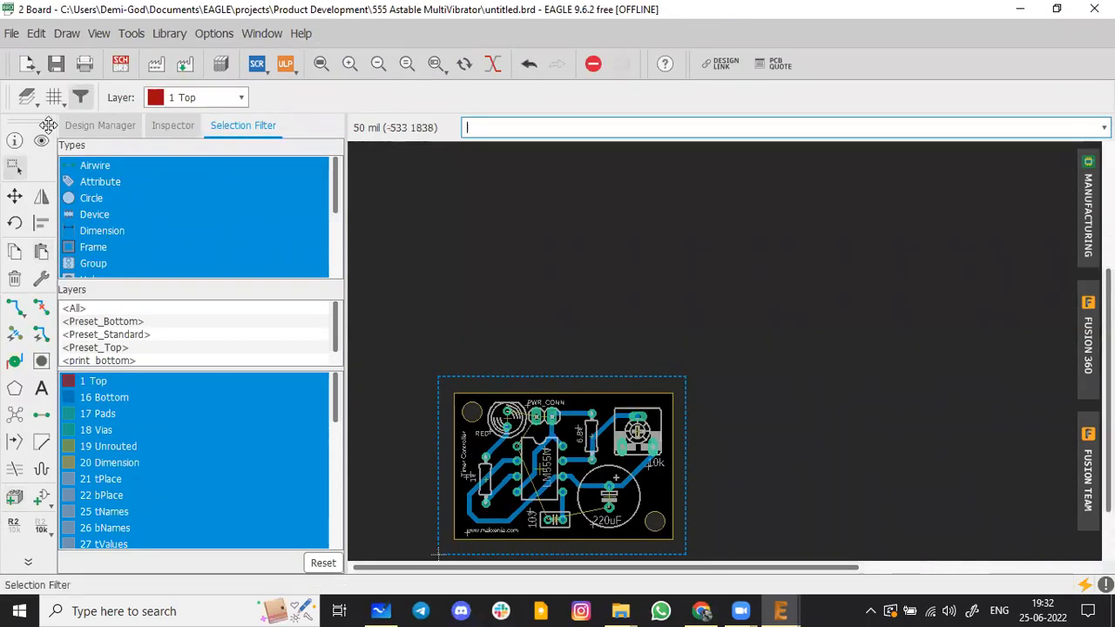
pyautogui.scroll(-6, 85, 218)
pyautogui.scroll(-2, 85, 228)
pyautogui.click(33, 198)
pyautogui.click(33, 215)
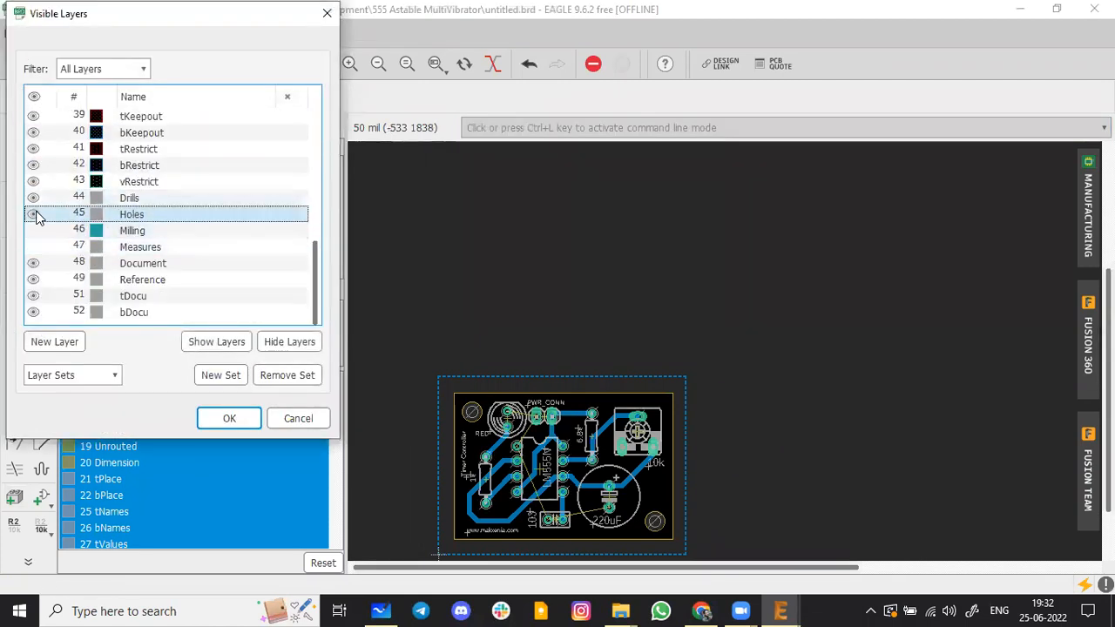
pyautogui.click(317, 26)
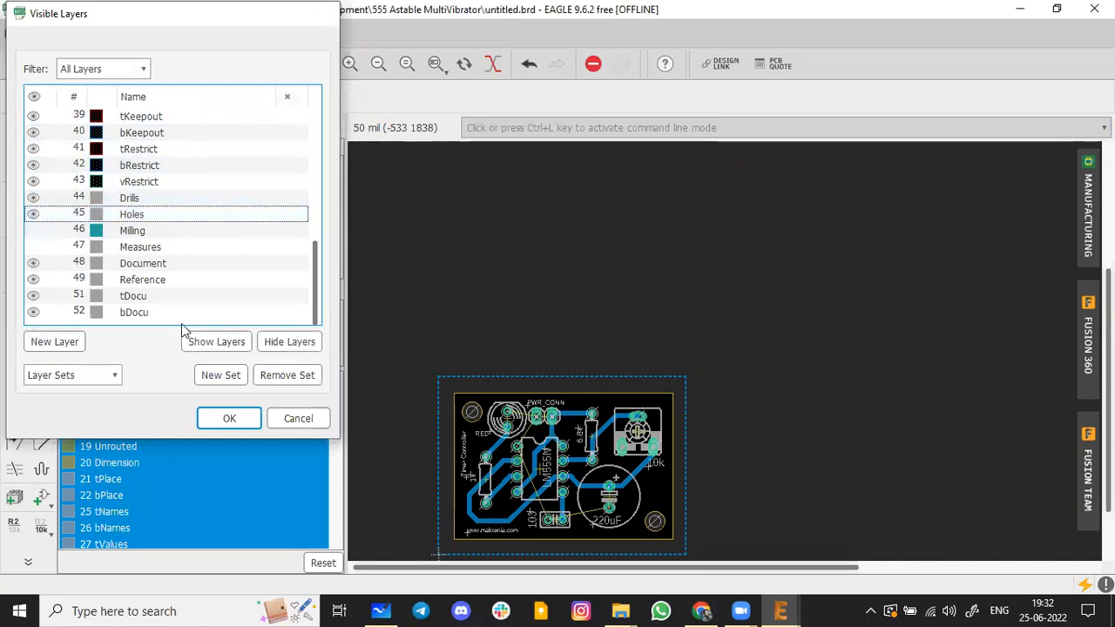
pyautogui.click(41, 360)
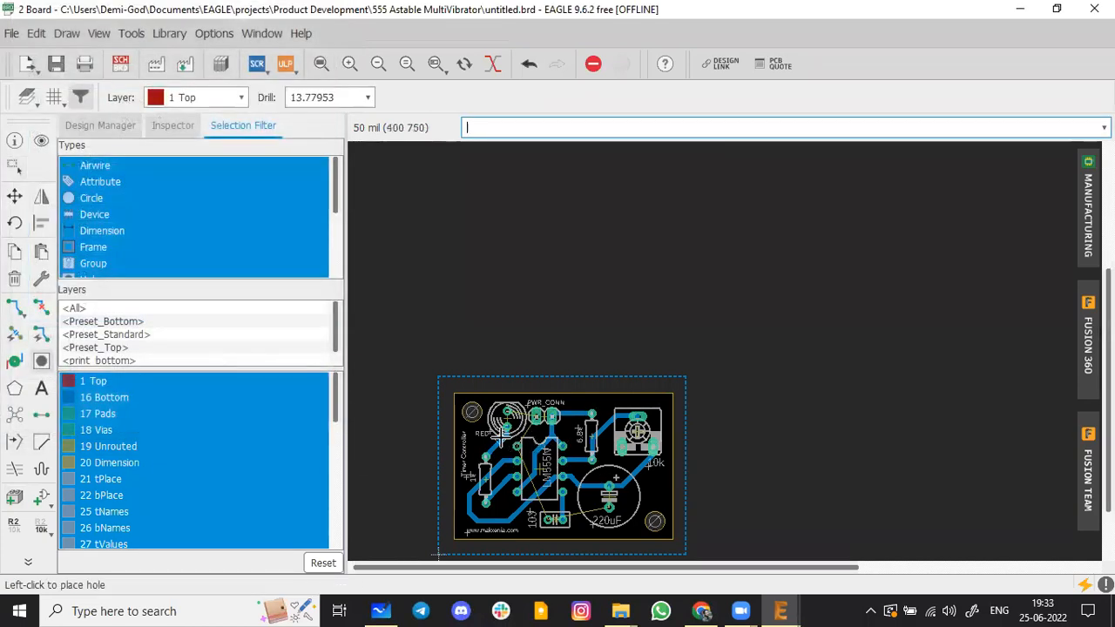
pyautogui.scroll(-2, 478, 435)
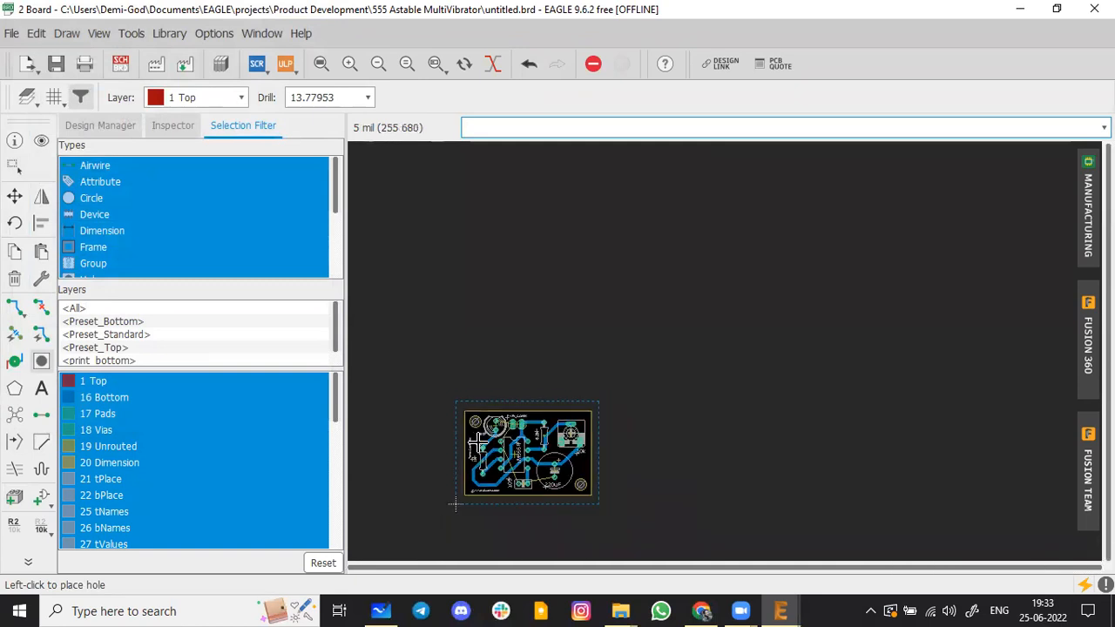
pyautogui.hotkey('alt', 'F2')
pyautogui.scroll(-5, 624, 482)
pyautogui.scroll(-1, 209, 336)
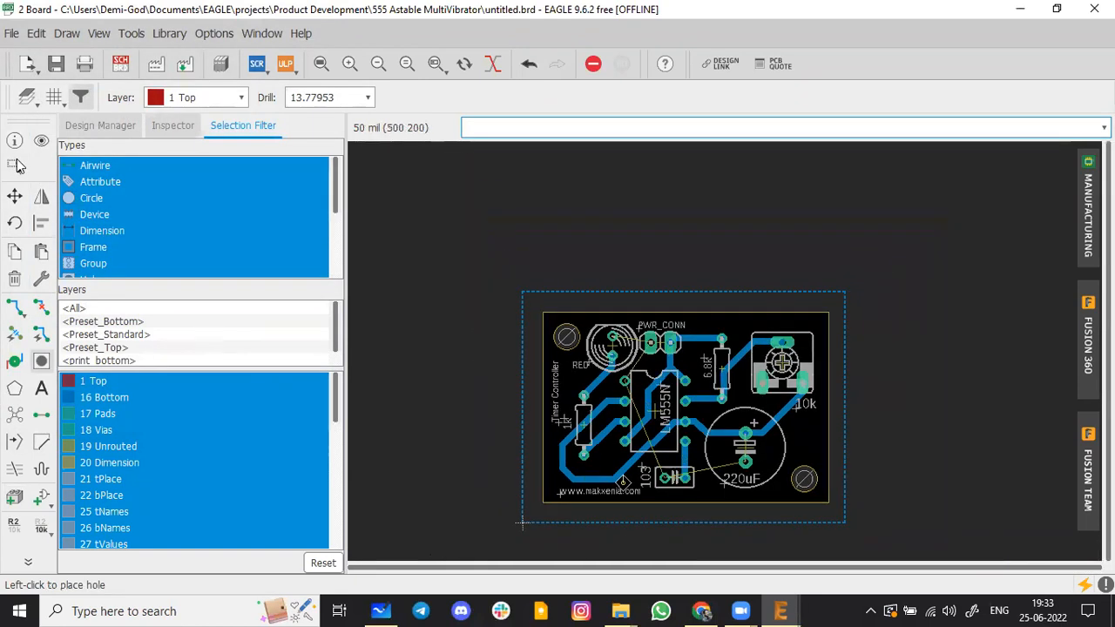
# Group the pasted layout, copy it with the cut; command and fill its bottom copper polygon with Ratsnest
pyautogui.moveTo(493, 308); pyautogui.dragTo(831, 533)
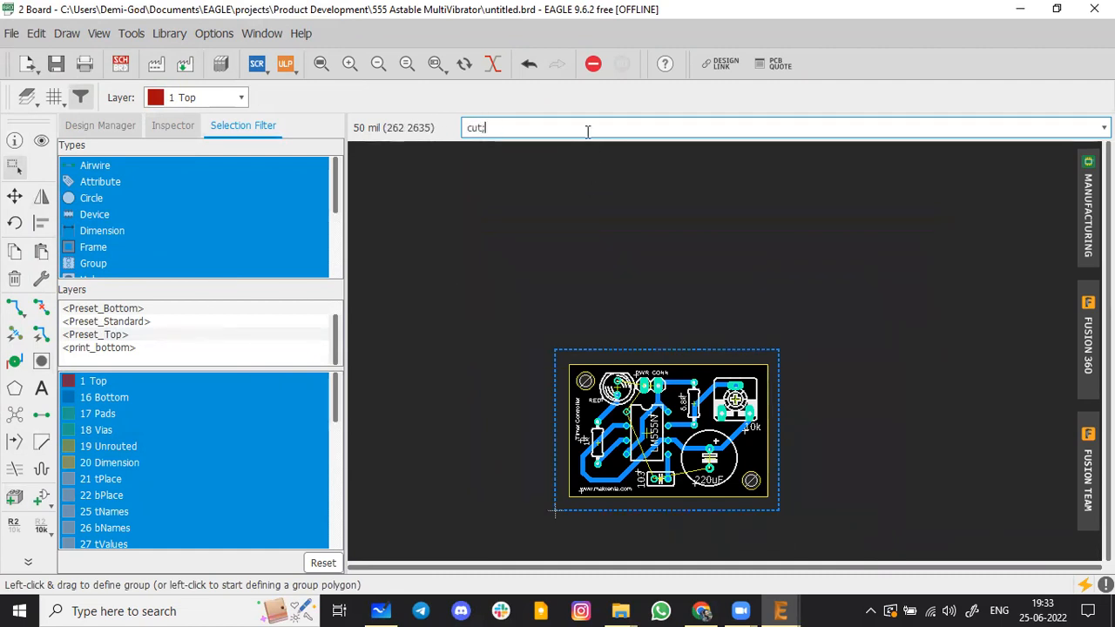
pyautogui.scroll(-2, 575, 218)
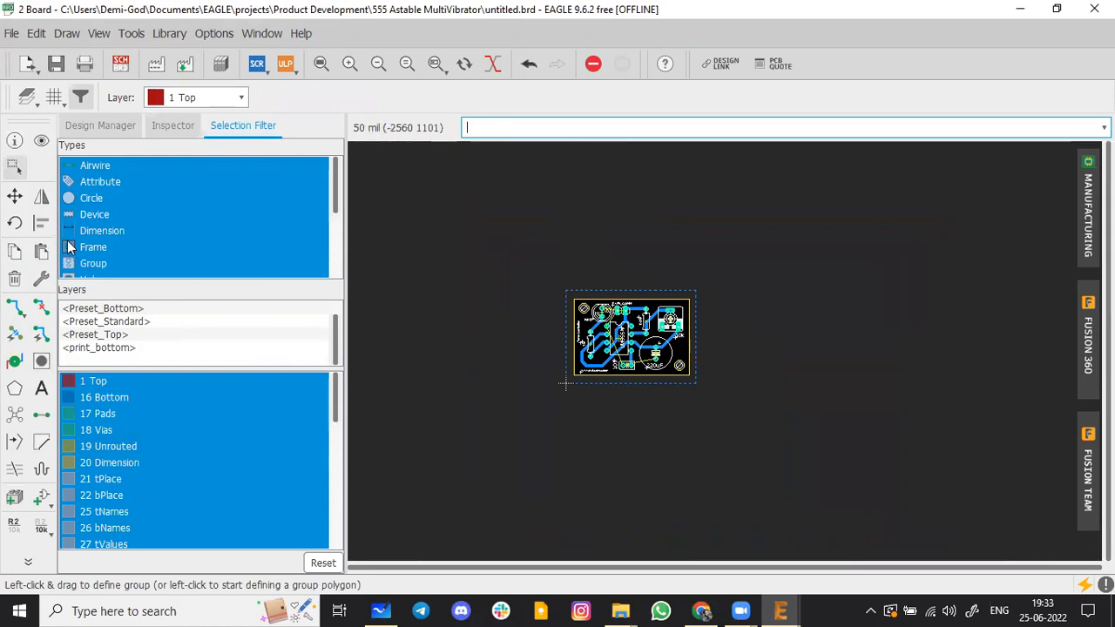
pyautogui.click(15, 416)
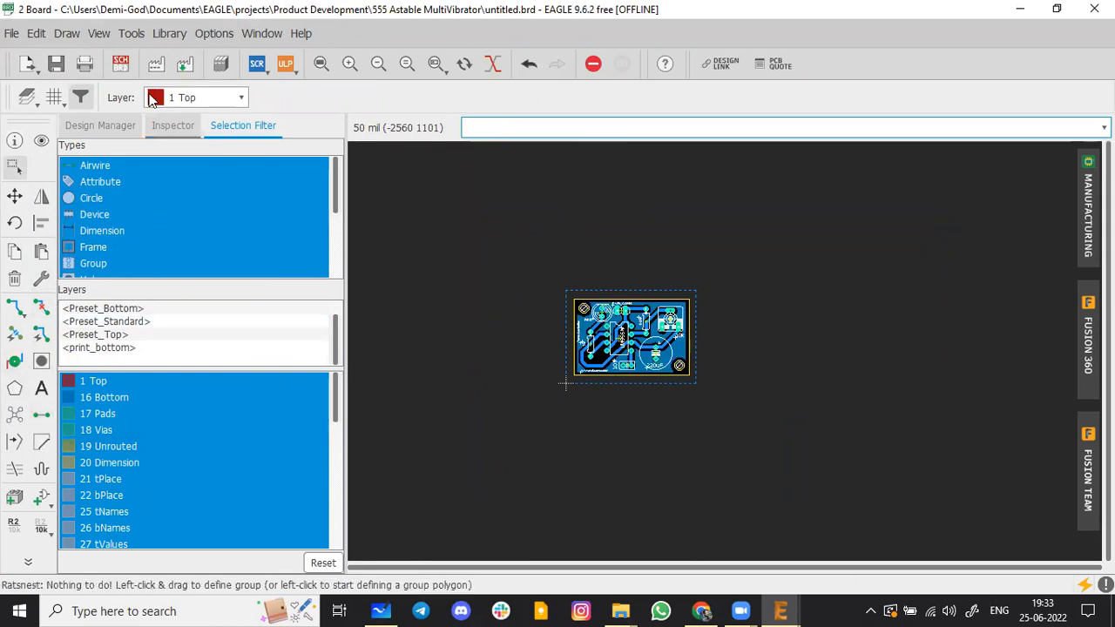
# Group the filled layout and place two more copies beside it in the same row
pyautogui.moveTo(523, 257); pyautogui.dragTo(789, 431)
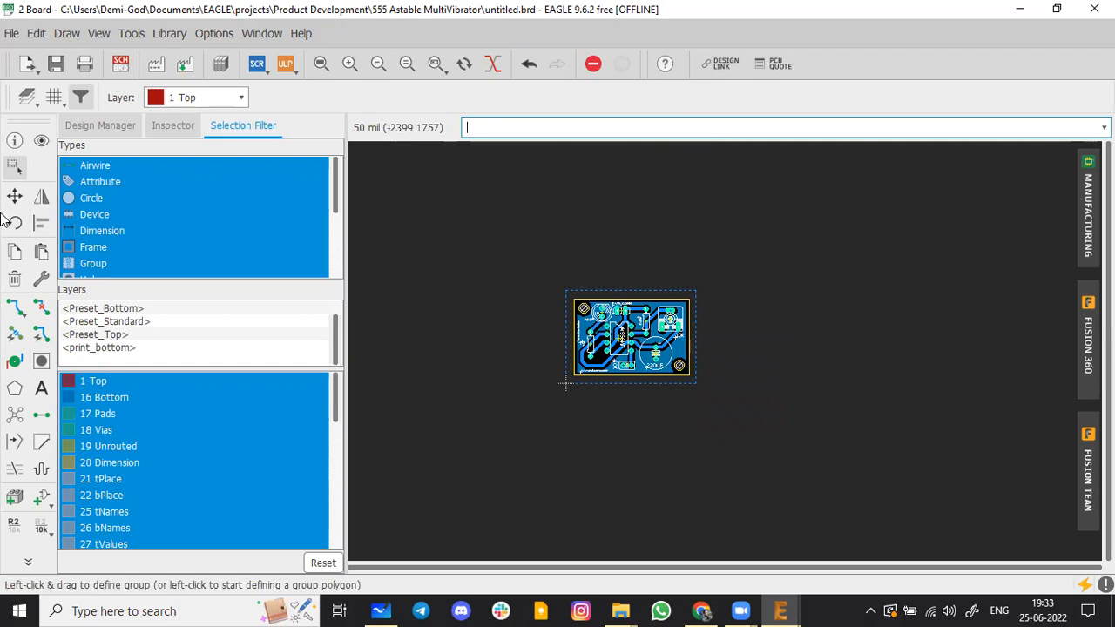
pyautogui.click(41, 251)
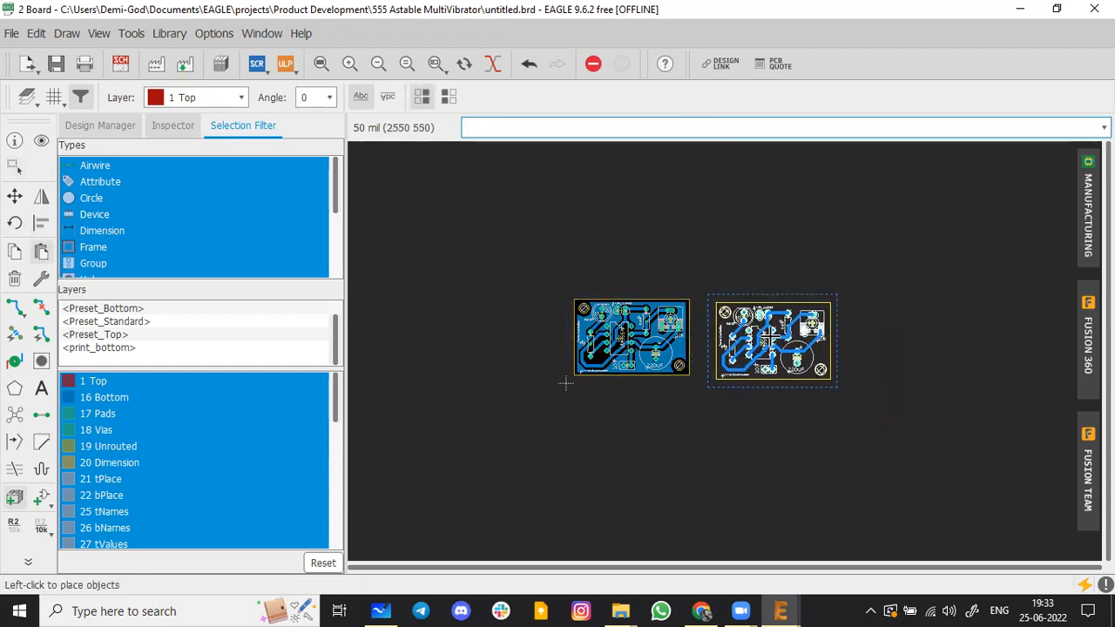
pyautogui.click(771, 336)
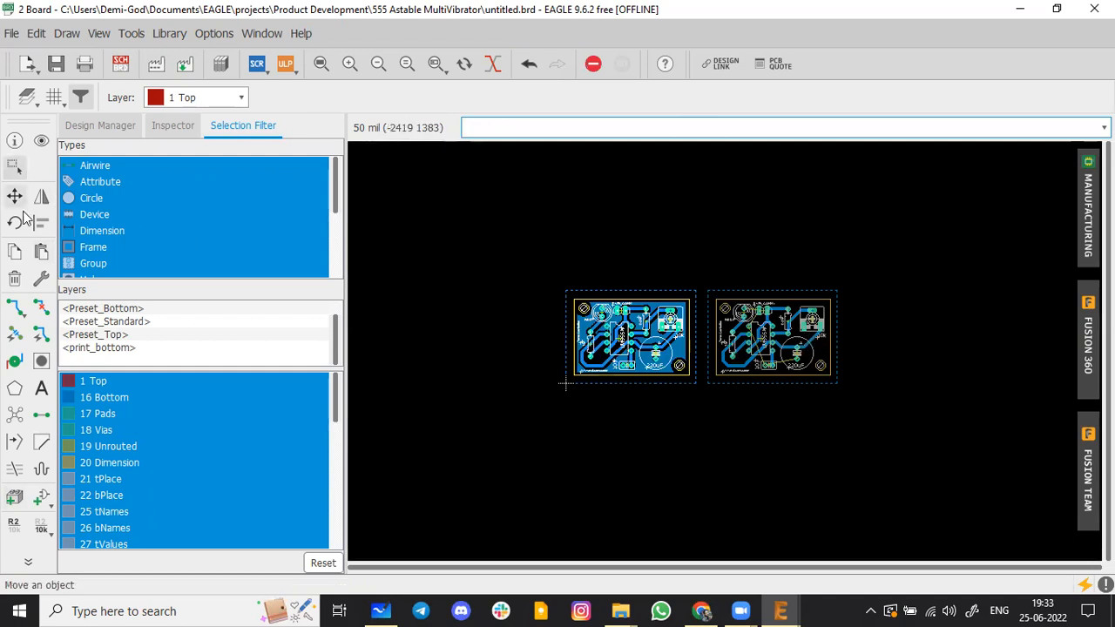
pyautogui.click(41, 250)
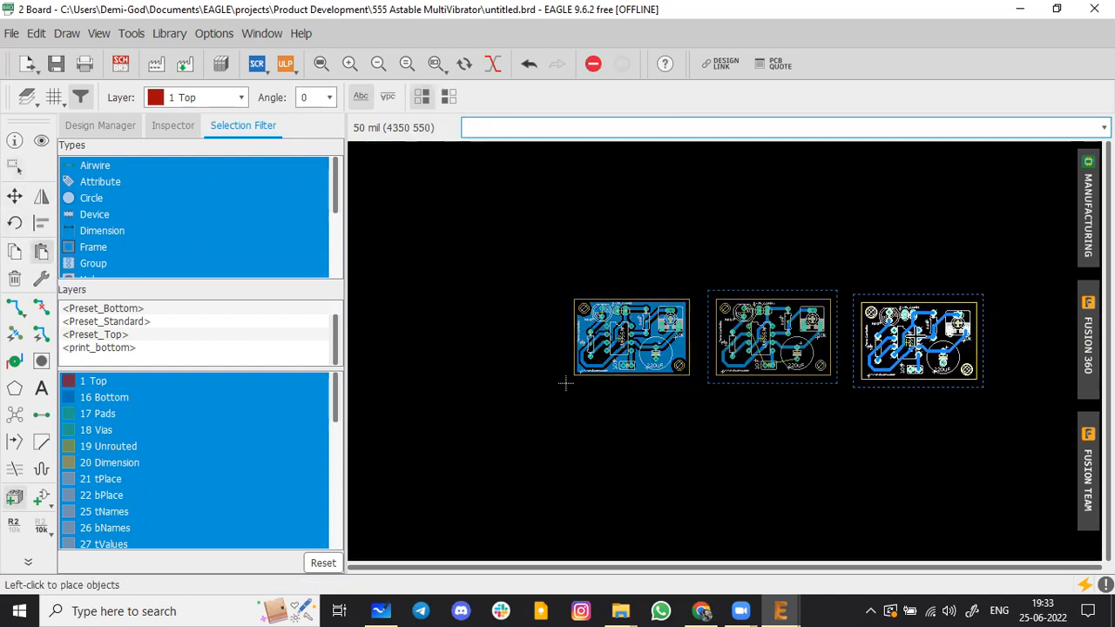
pyautogui.click(566, 383)
# Close the untitled board and open Panel.brd from the 555 Astable MultiVibrator project folder
pyautogui.click(1094, 9)
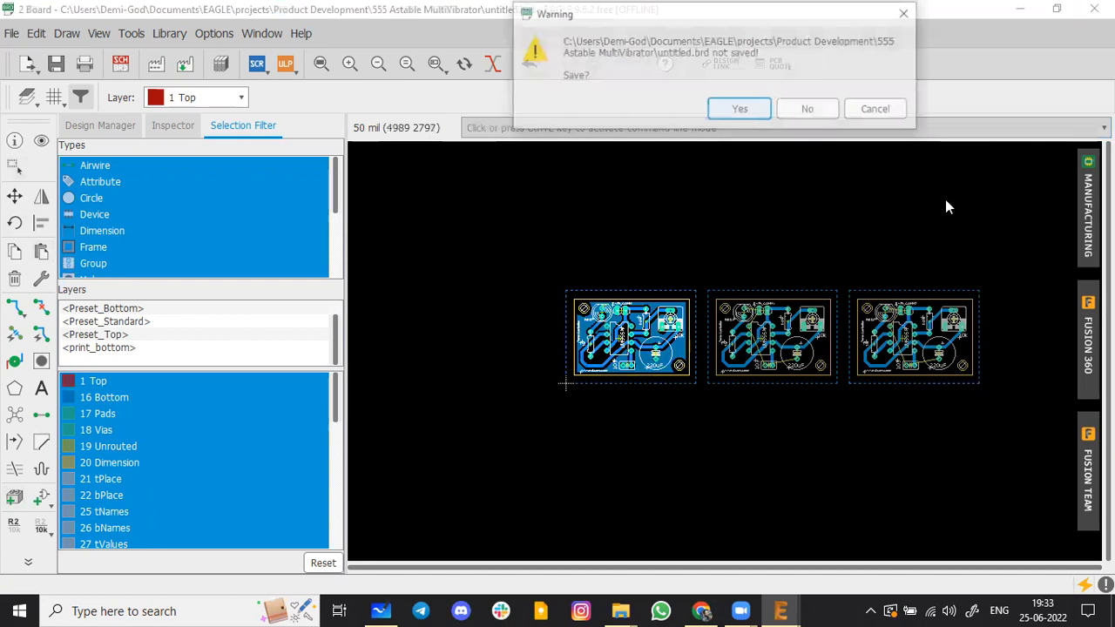
pyautogui.press('Return')
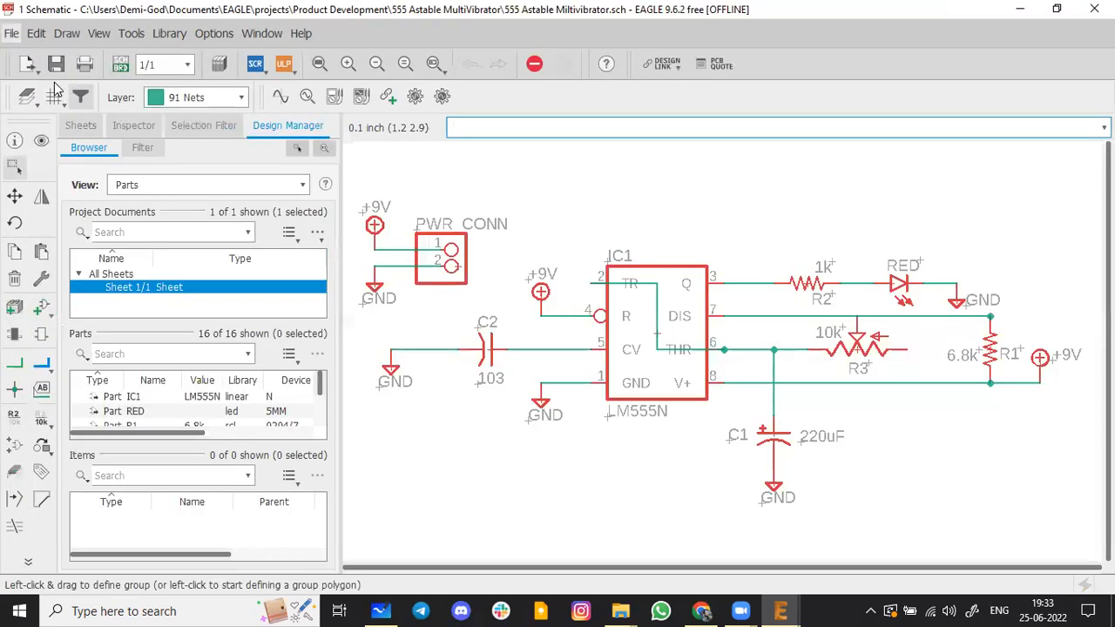
pyautogui.click(11, 33)
pyautogui.moveTo(170, 91)
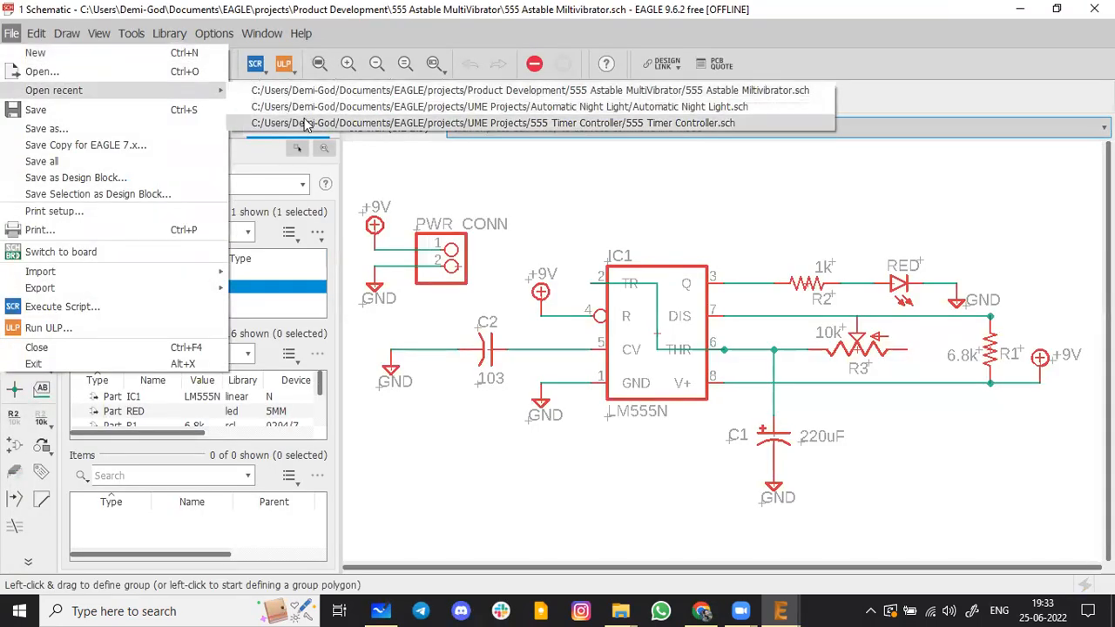
pyautogui.click(179, 70)
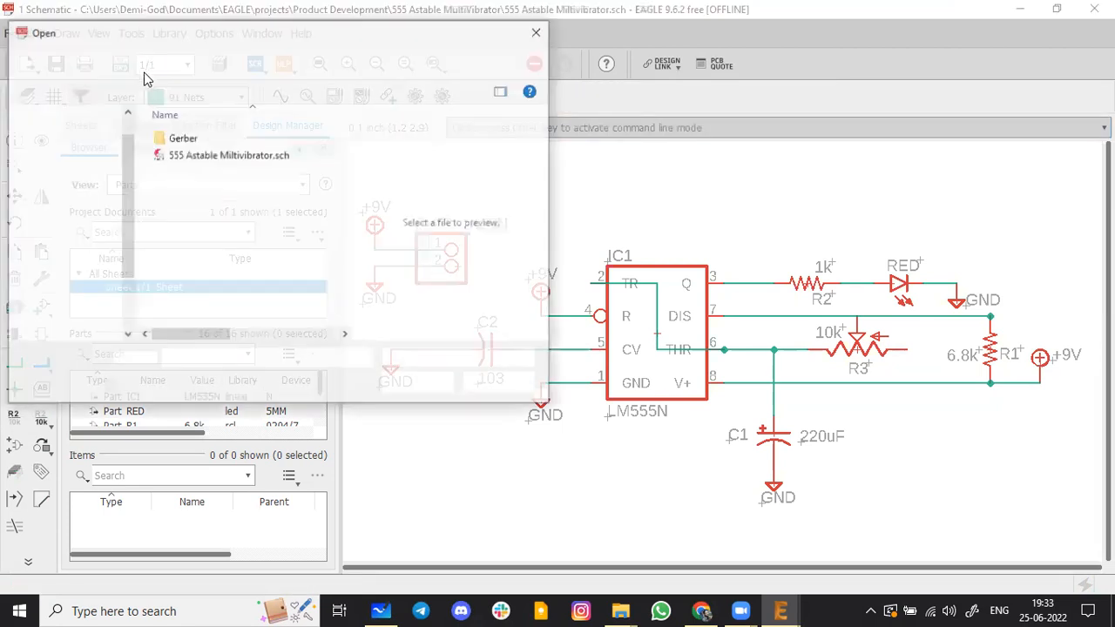
pyautogui.click(444, 359)
pyautogui.click(455, 389)
pyautogui.doubleClick(188, 172)
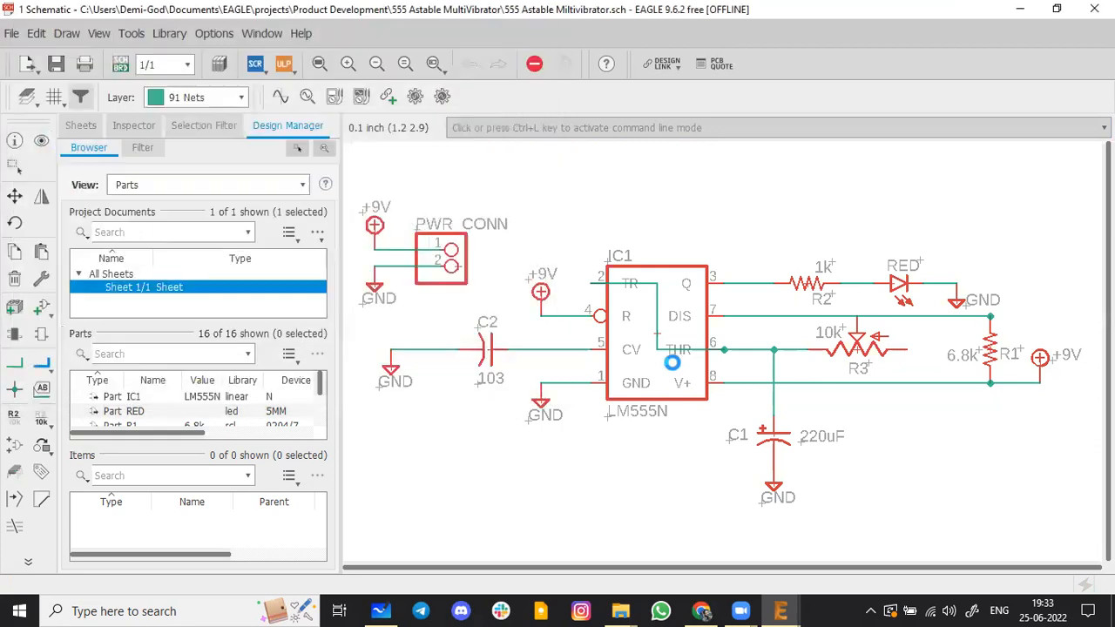
pyautogui.click(766, 385)
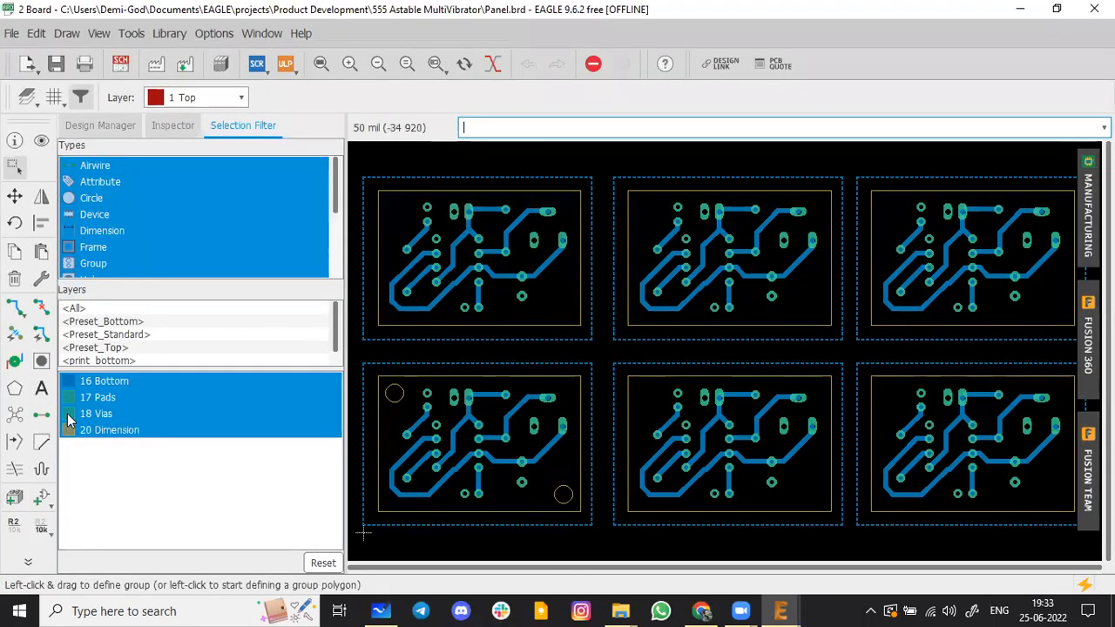
# Fill the panel's bottom copper polygons with Ratsnest and start the Hole command to display the first board's mounting holes
pyautogui.click(38, 361)
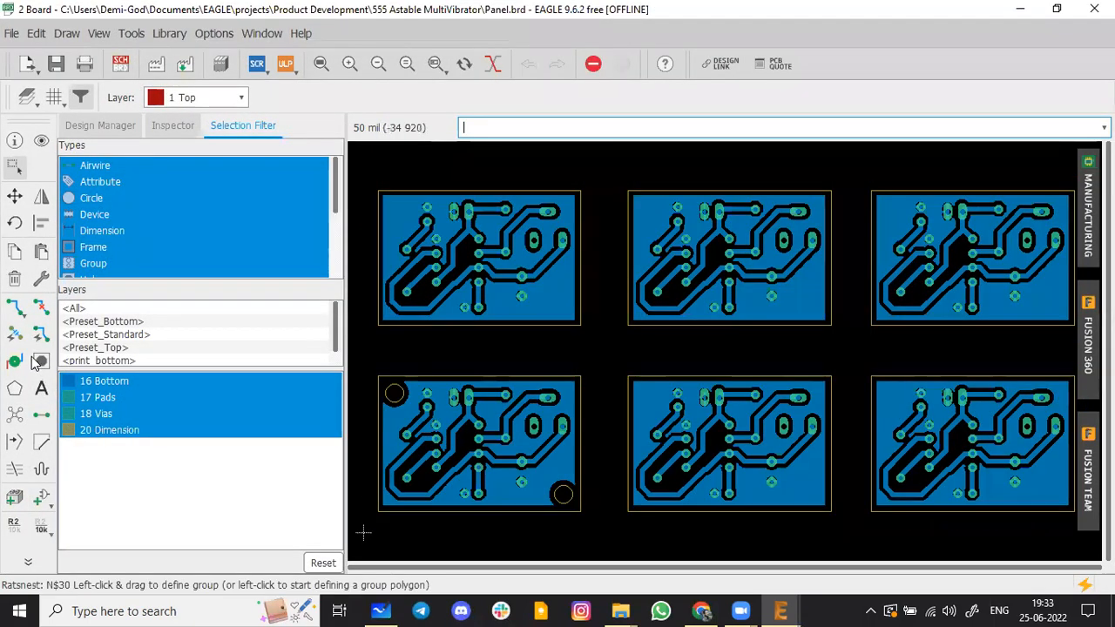
pyautogui.click(41, 361)
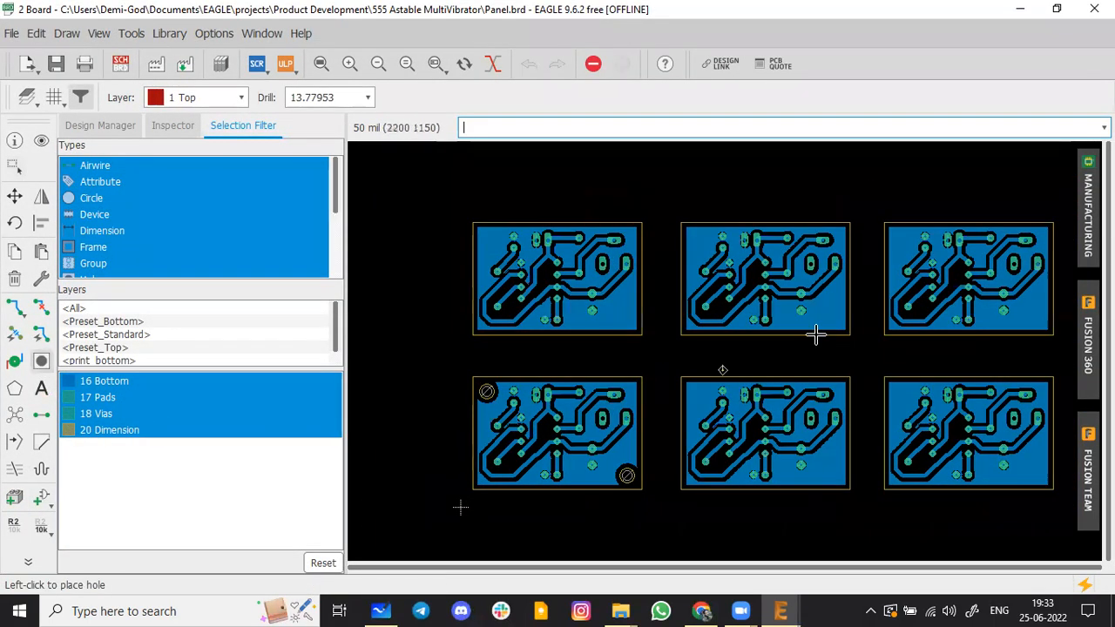
pyautogui.scroll(-2, 880, 356)
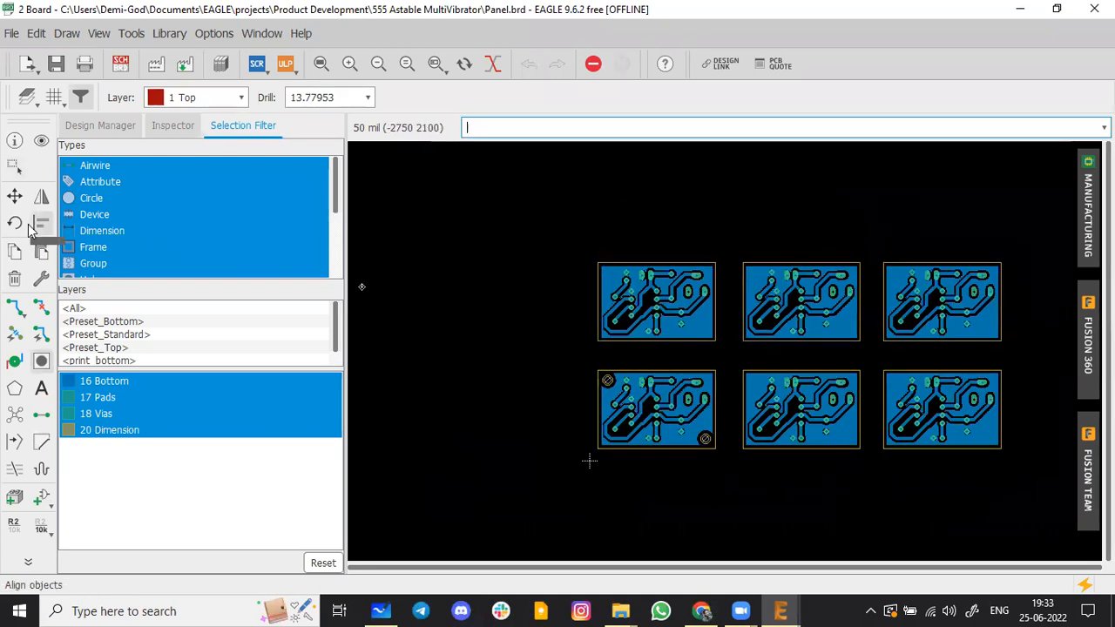
# Group the three boards in the panel's upper row and delete the group
pyautogui.click(14, 278)
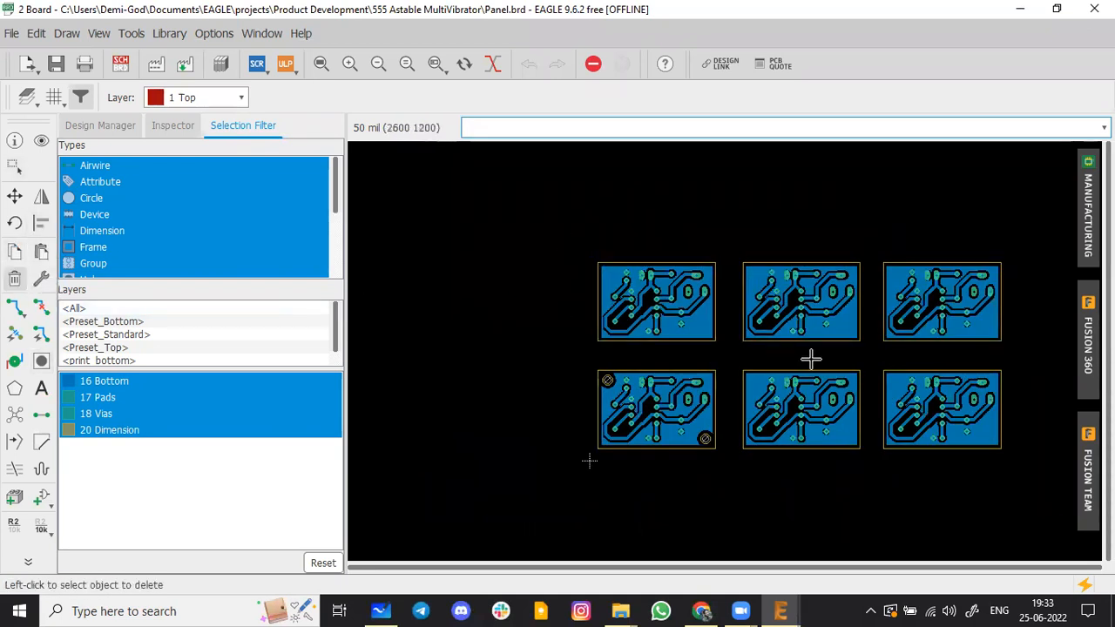
pyautogui.click(14, 165)
pyautogui.moveTo(582, 237); pyautogui.dragTo(1050, 368)
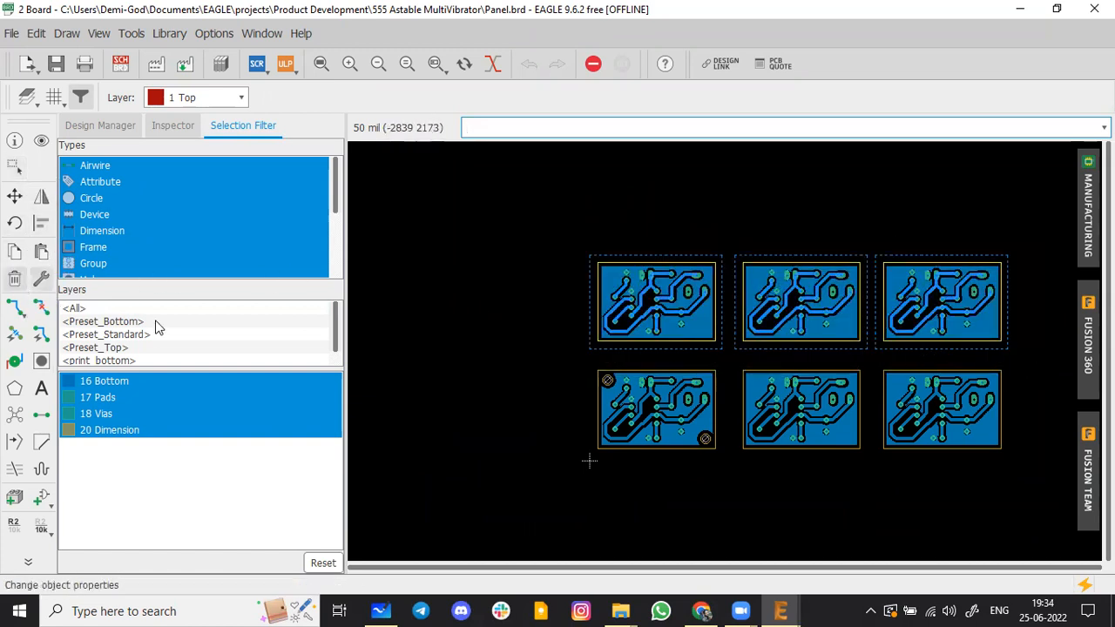
pyautogui.click(14, 278)
pyautogui.keyDown('ctrl'); pyautogui.rightClick(777, 318); pyautogui.keyUp('ctrl')
pyautogui.click(788, 308)
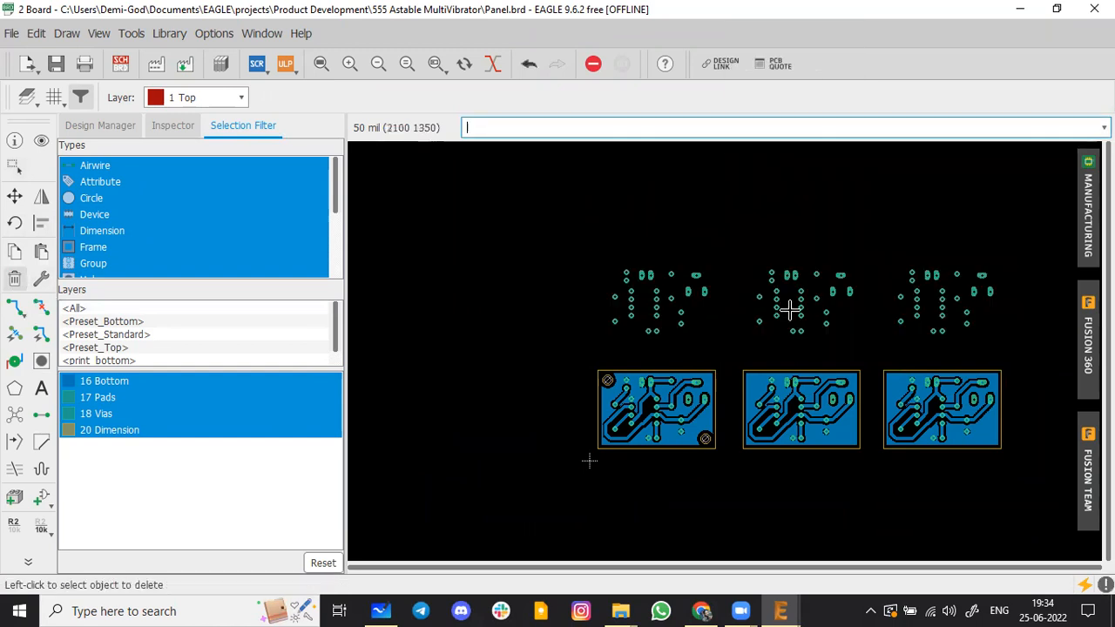
pyautogui.scroll(2, 781, 322)
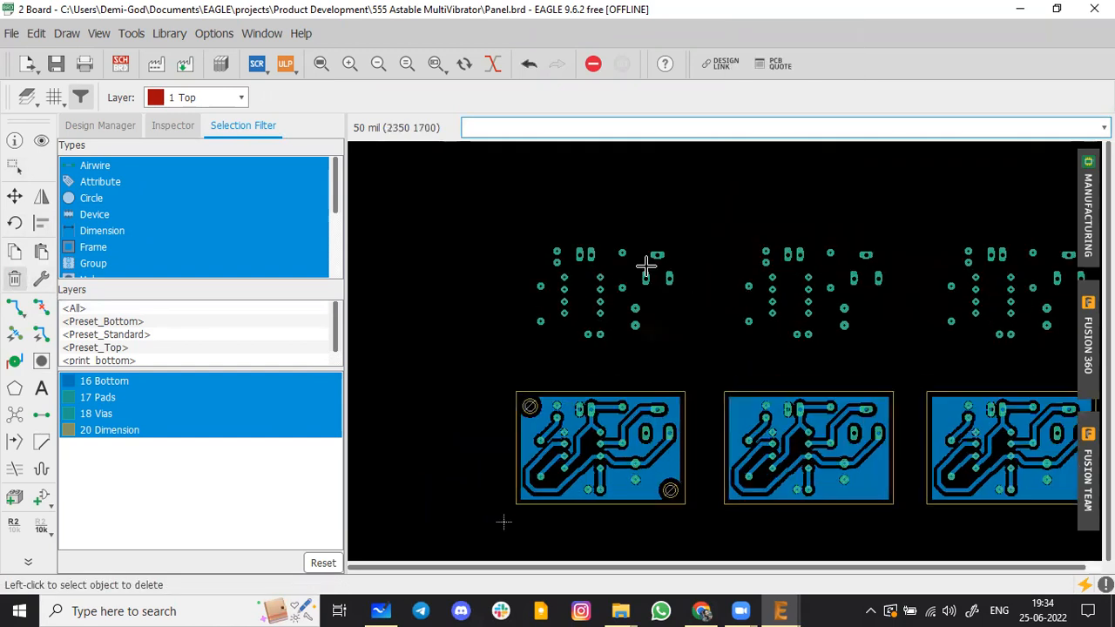
# Make all layers of the panel board visible
pyautogui.click(26, 96)
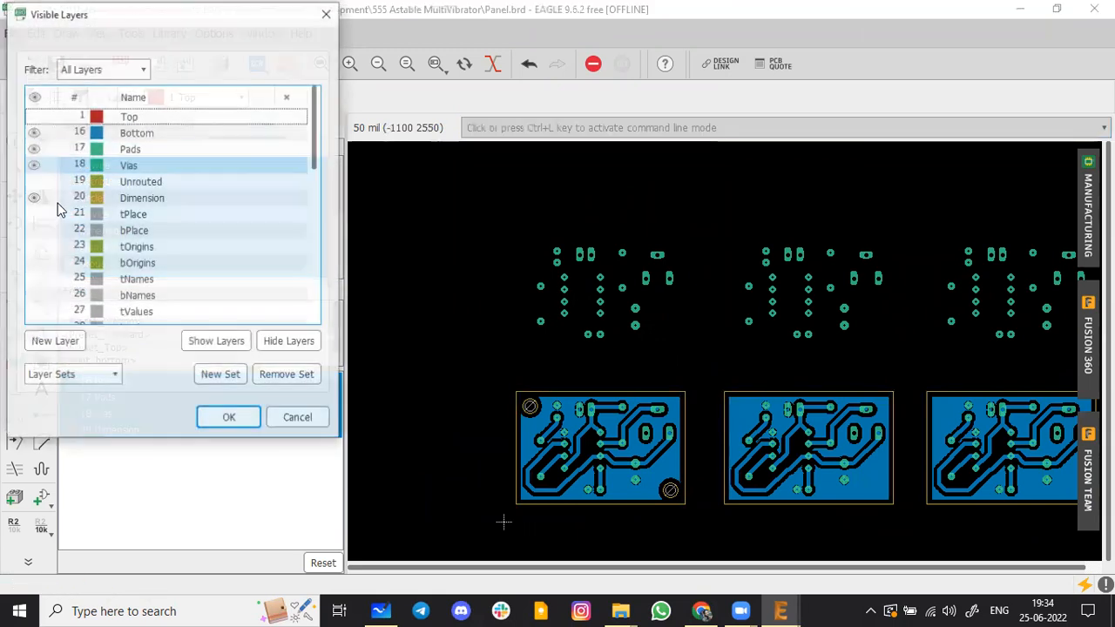
pyautogui.scroll(-1, 149, 262)
pyautogui.scroll(-1, 130, 231)
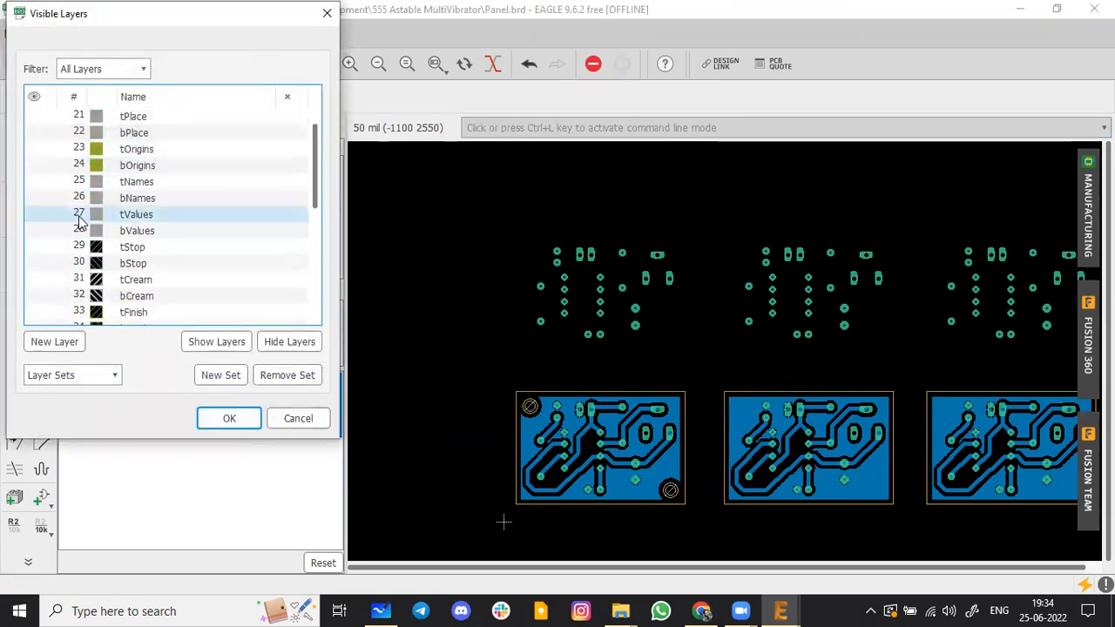
pyautogui.scroll(-1, 87, 230)
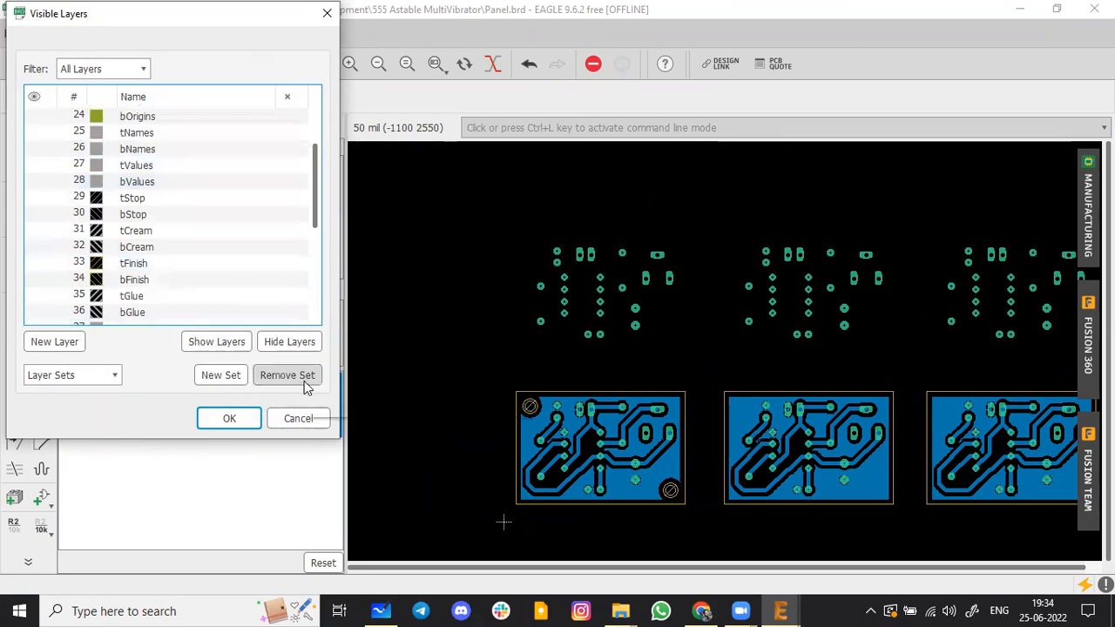
pyautogui.scroll(2, 137, 131)
pyautogui.scroll(1, 135, 143)
pyautogui.click(99, 62)
pyautogui.click(129, 149)
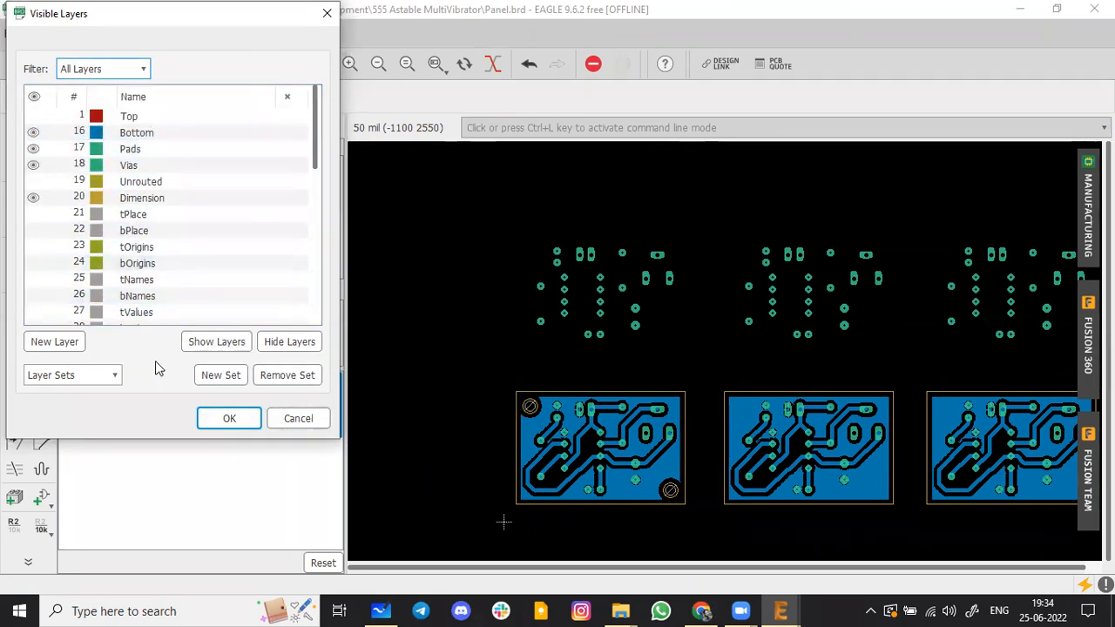
pyautogui.click(237, 343)
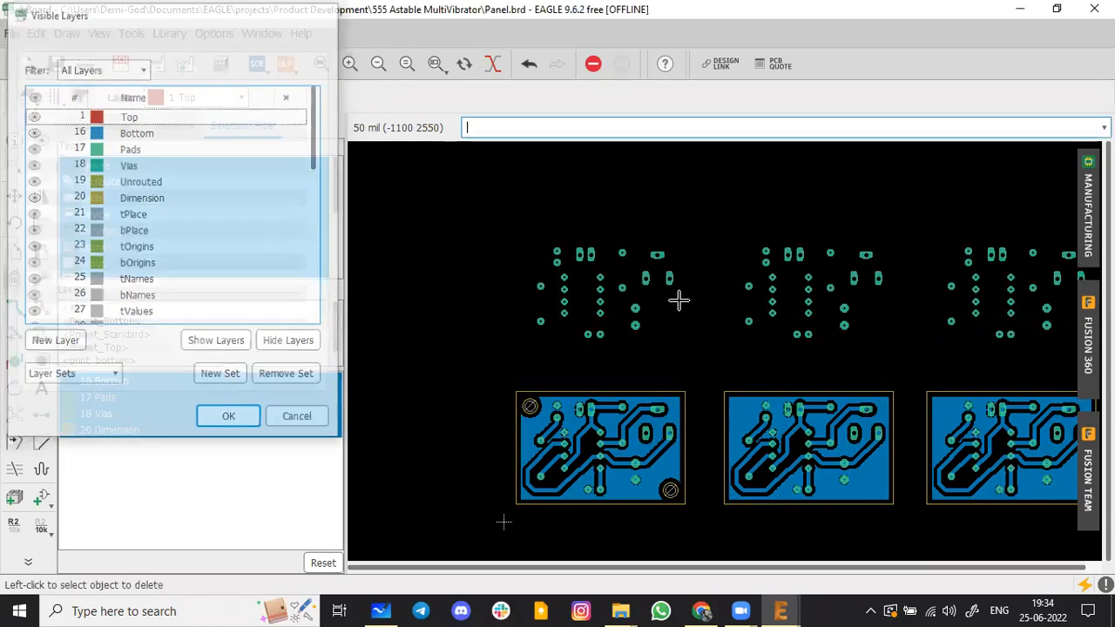
pyautogui.click(29, 96)
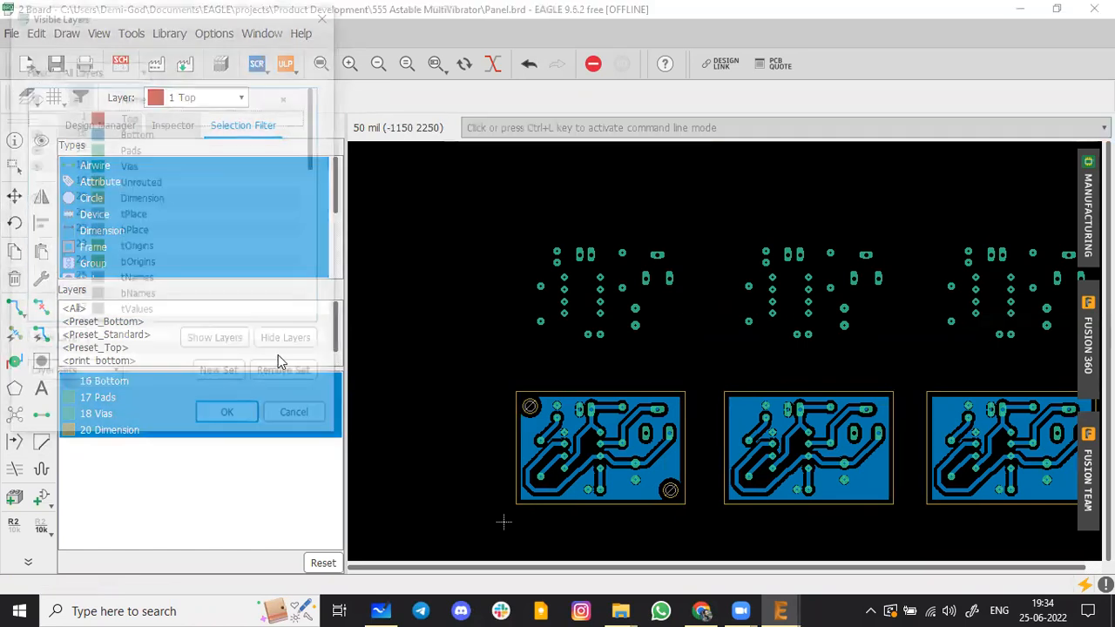
pyautogui.click(217, 342)
pyautogui.click(248, 422)
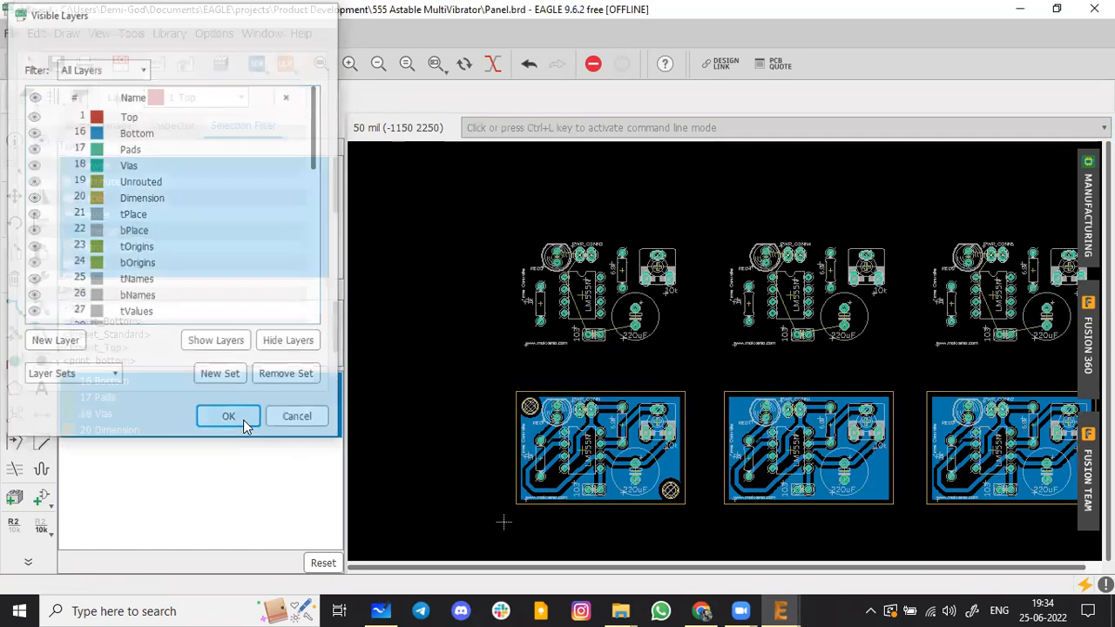
# Group the leftover component parts and pads of the upper row and delete them
pyautogui.scroll(-3, 503, 518)
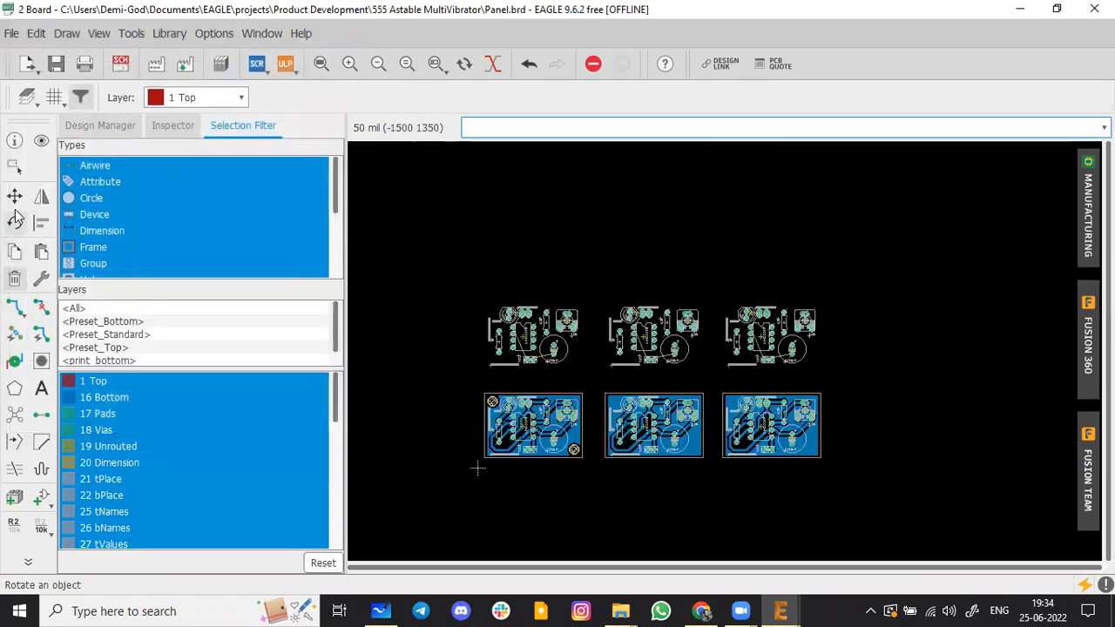
pyautogui.click(14, 165)
pyautogui.moveTo(480, 313); pyautogui.dragTo(833, 378)
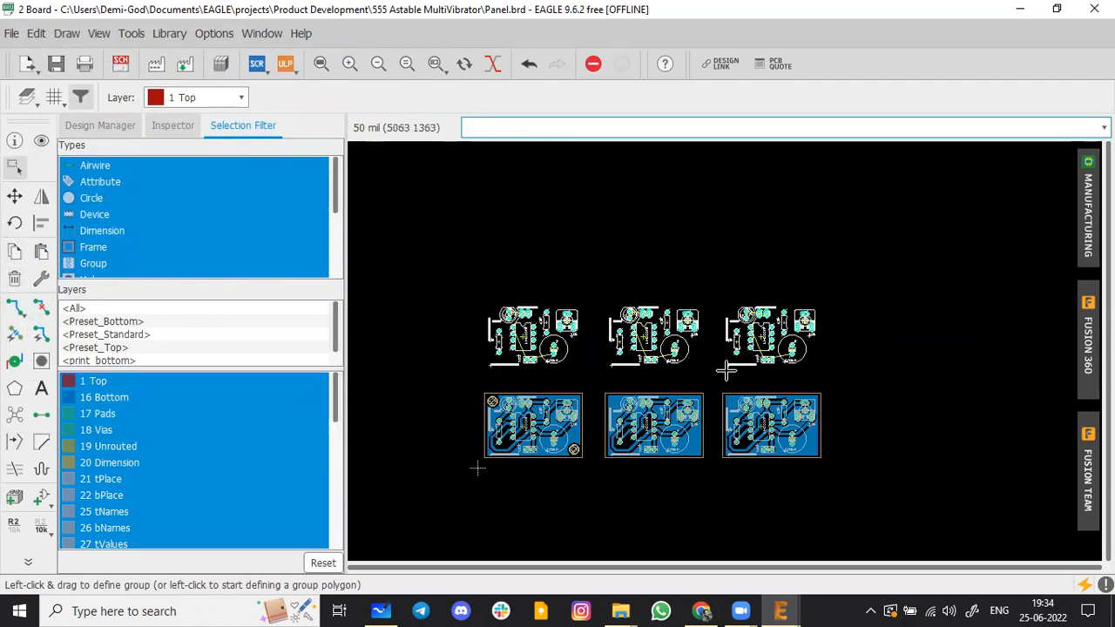
pyautogui.click(14, 279)
pyautogui.rightClick(660, 326)
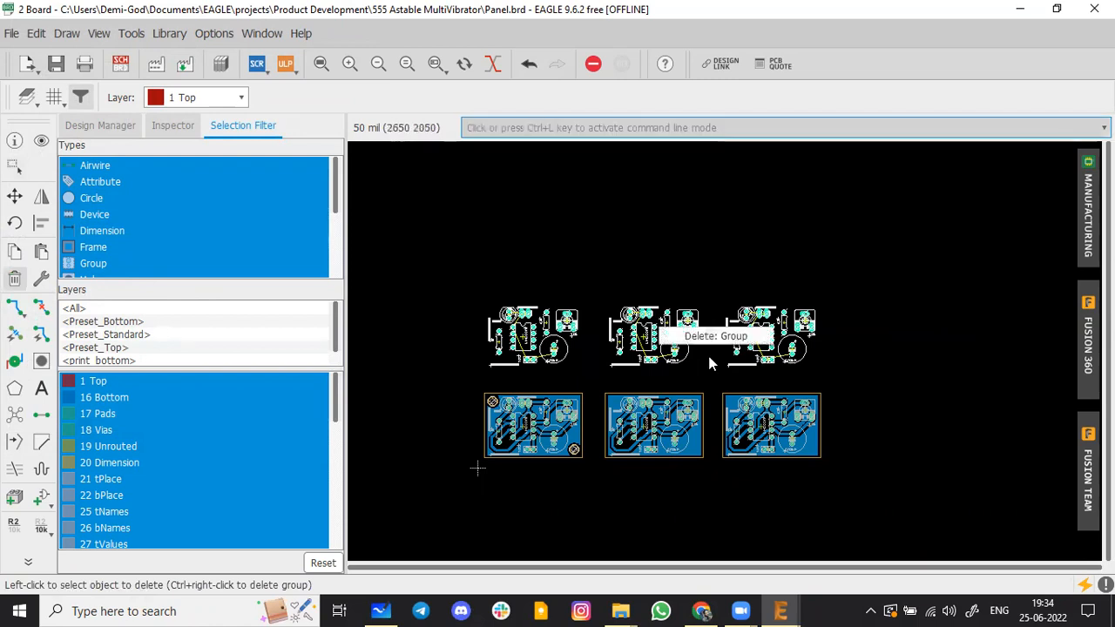
pyautogui.click(708, 340)
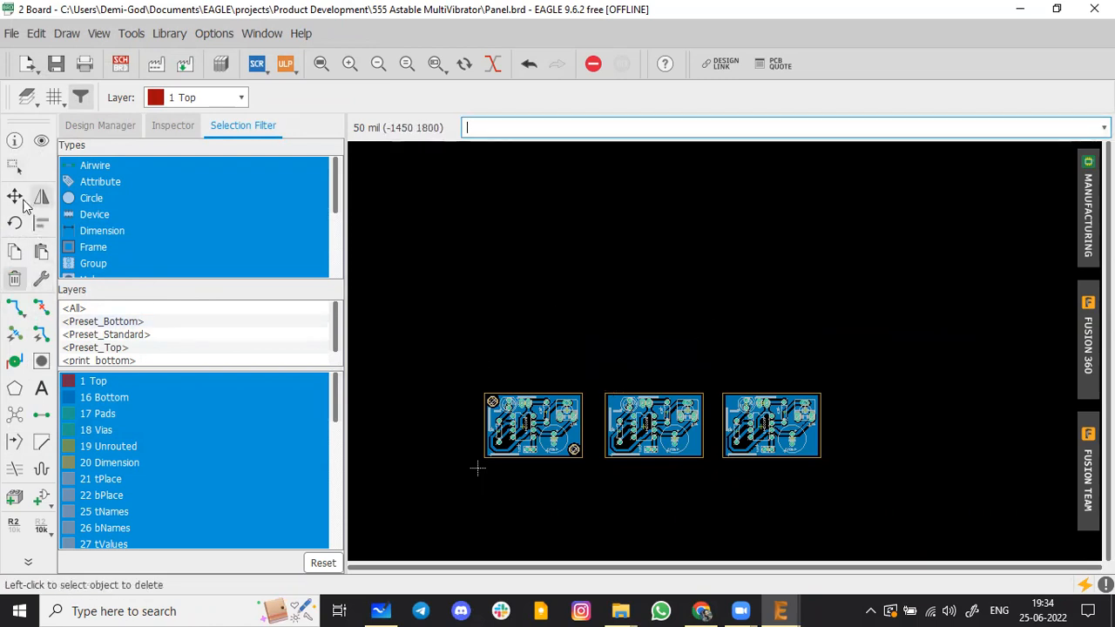
# Group the two boards without mounting holes in the remaining row and delete them
pyautogui.click(14, 165)
pyautogui.moveTo(607, 429); pyautogui.dragTo(885, 509)
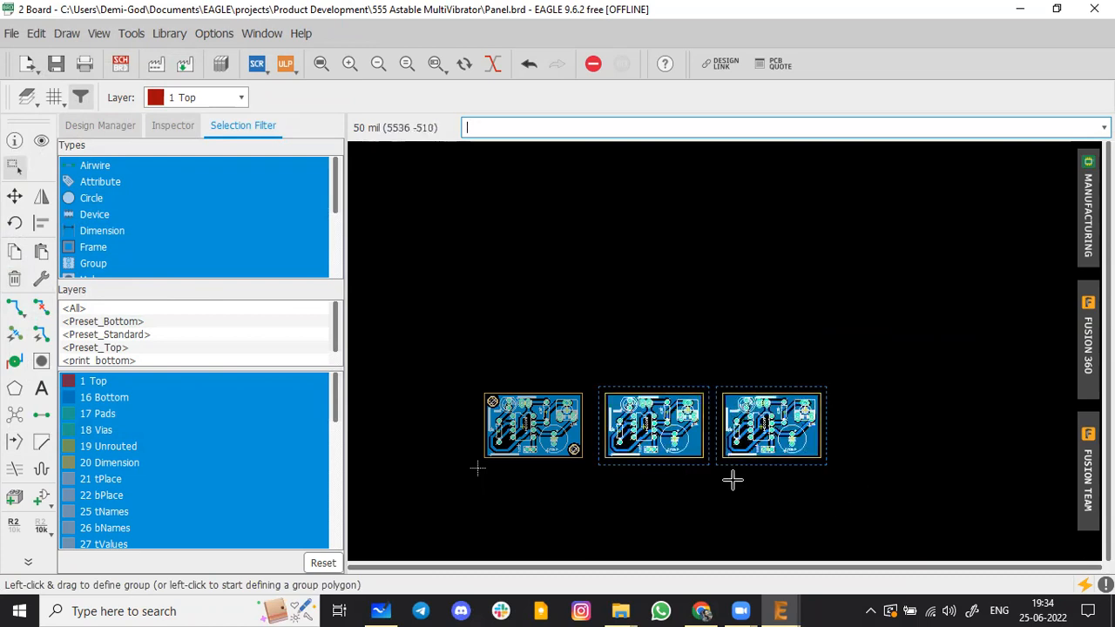
pyautogui.click(15, 197)
pyautogui.rightClick(770, 443)
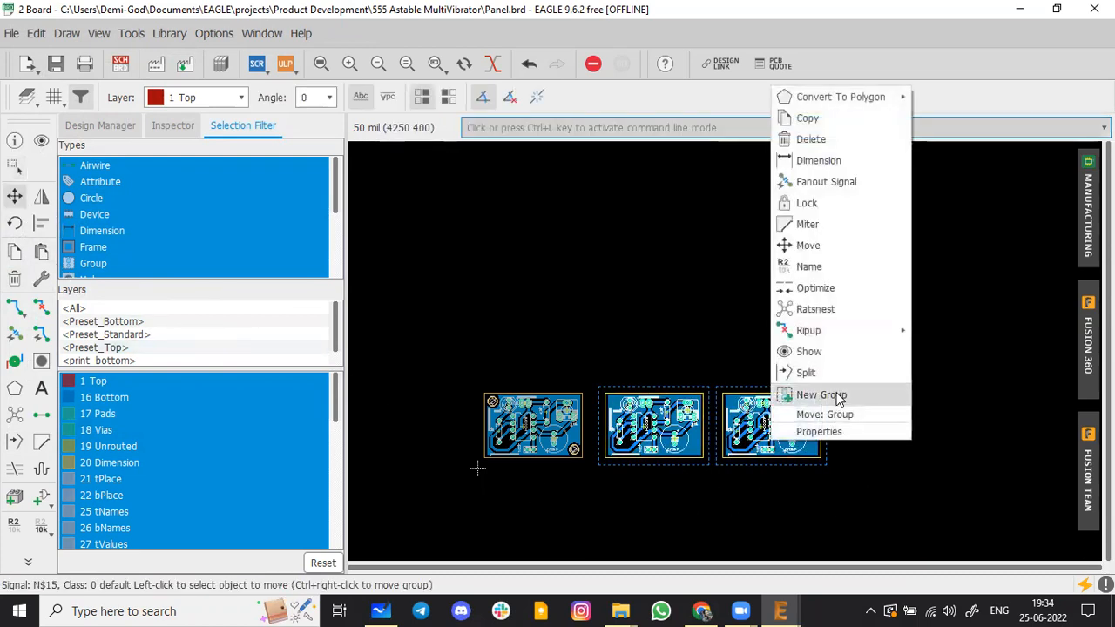
pyautogui.click(18, 204)
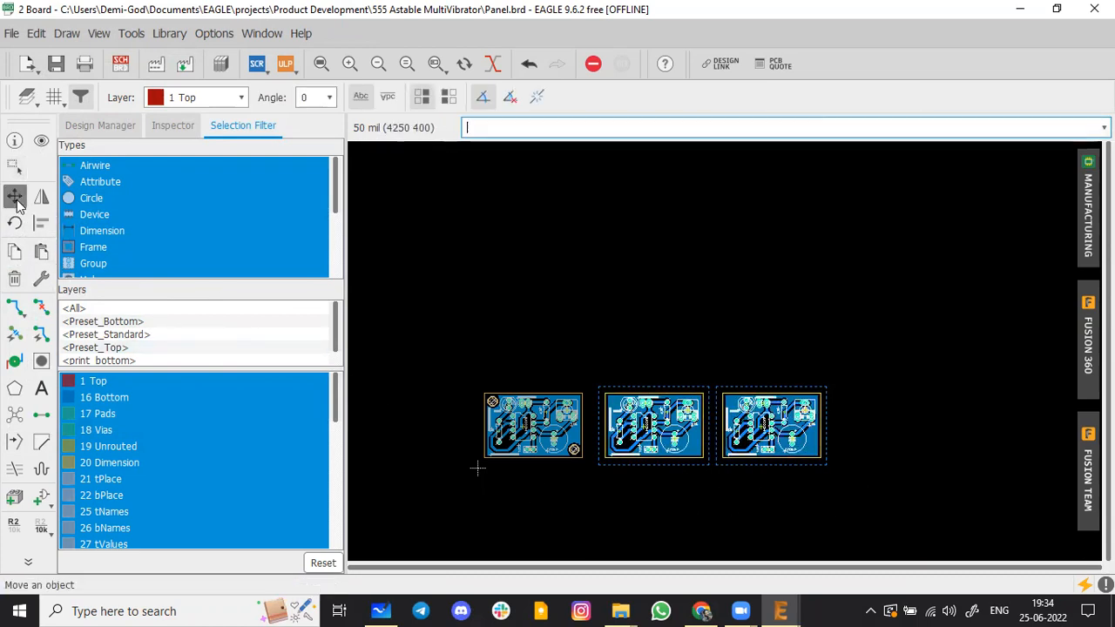
pyautogui.click(16, 277)
pyautogui.rightClick(757, 449)
pyautogui.click(792, 415)
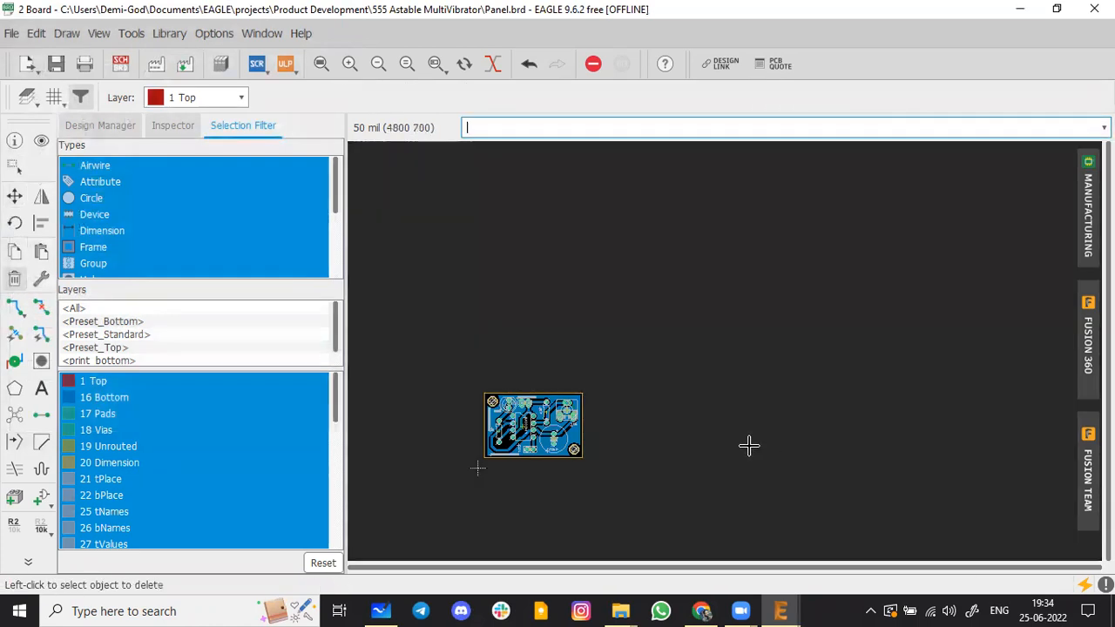
# Group the remaining board, copy it with the cut command and paste two copies beside it in the same row
pyautogui.click(14, 166)
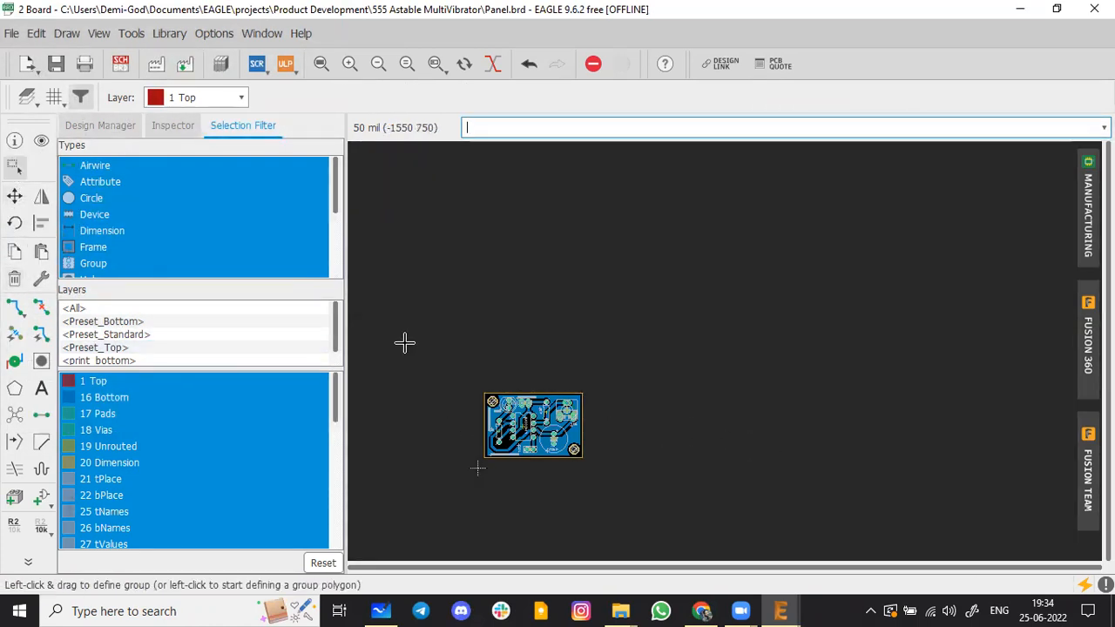
pyautogui.moveTo(529, 458); pyautogui.dragTo(620, 475)
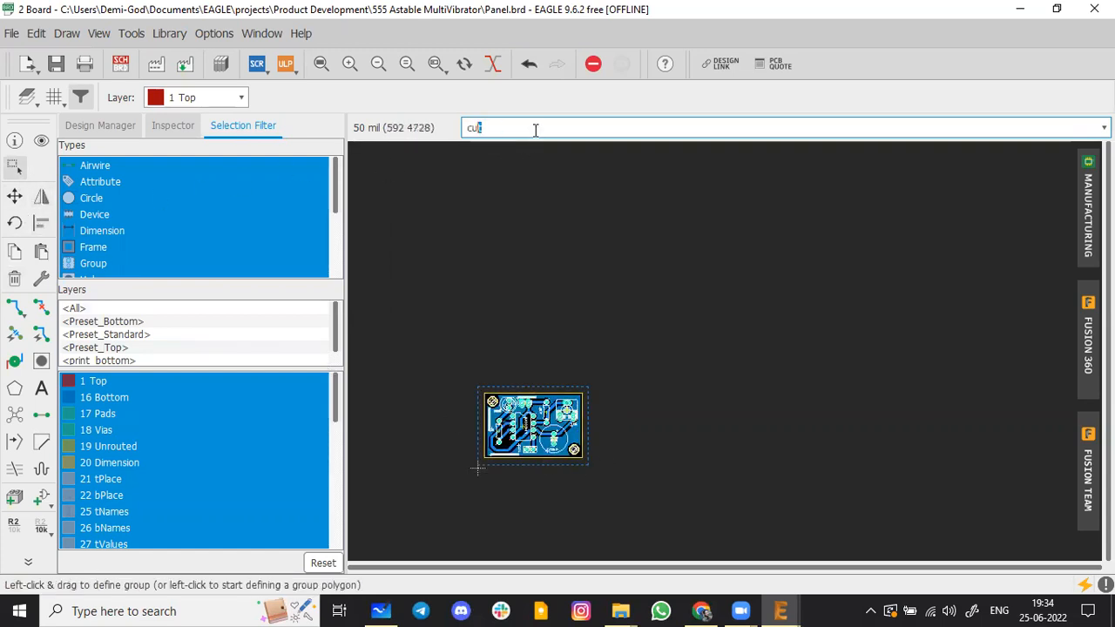
pyautogui.click(41, 251)
pyautogui.click(717, 432)
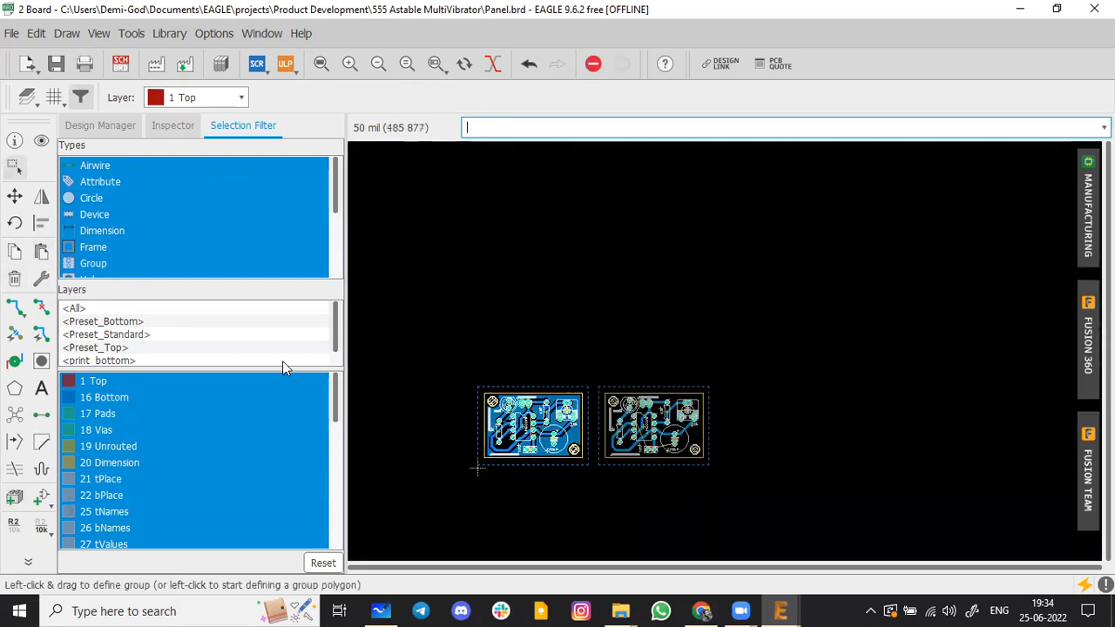
pyautogui.click(43, 250)
pyautogui.click(815, 411)
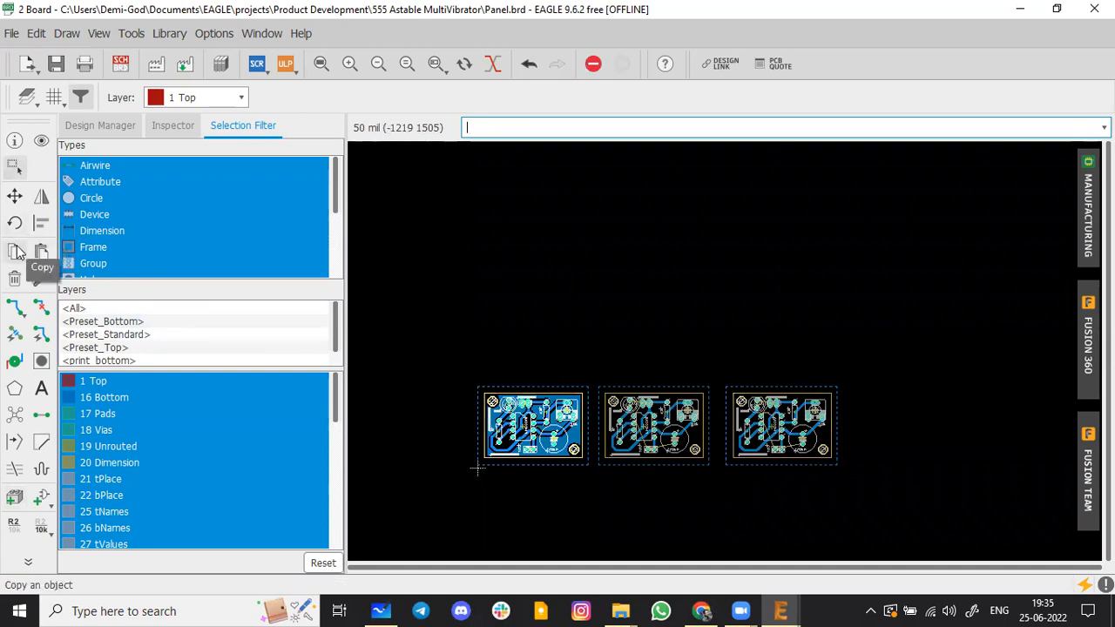
# Group all three boards in the row, fill their bottom copper polygons with Ratsnest and copy the group
pyautogui.click(15, 171)
pyautogui.moveTo(446, 338); pyautogui.dragTo(944, 507)
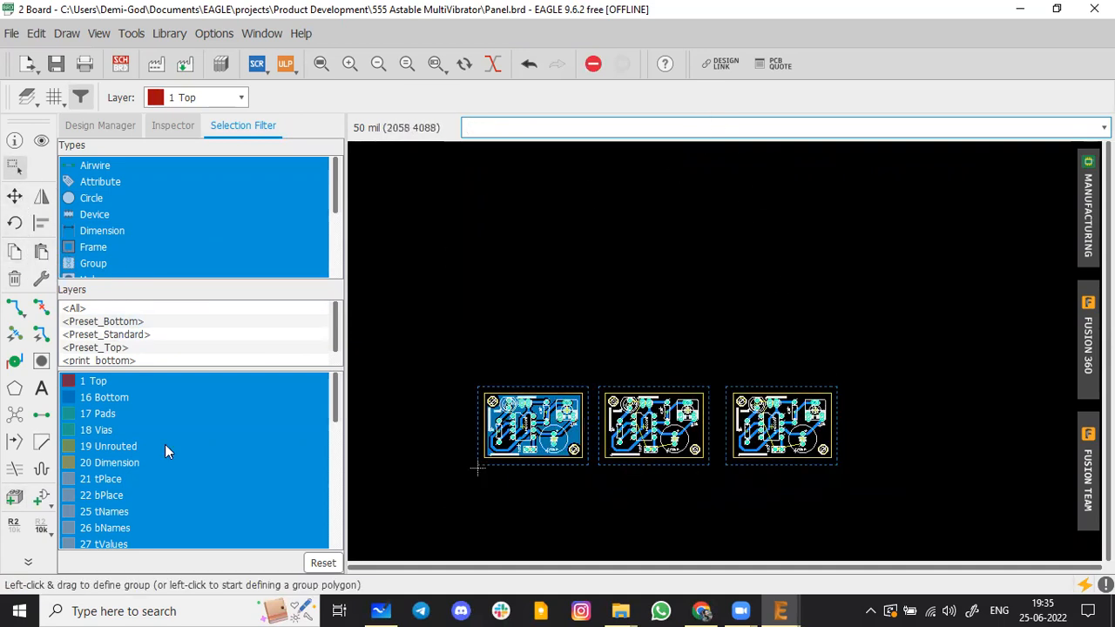
pyautogui.click(14, 498)
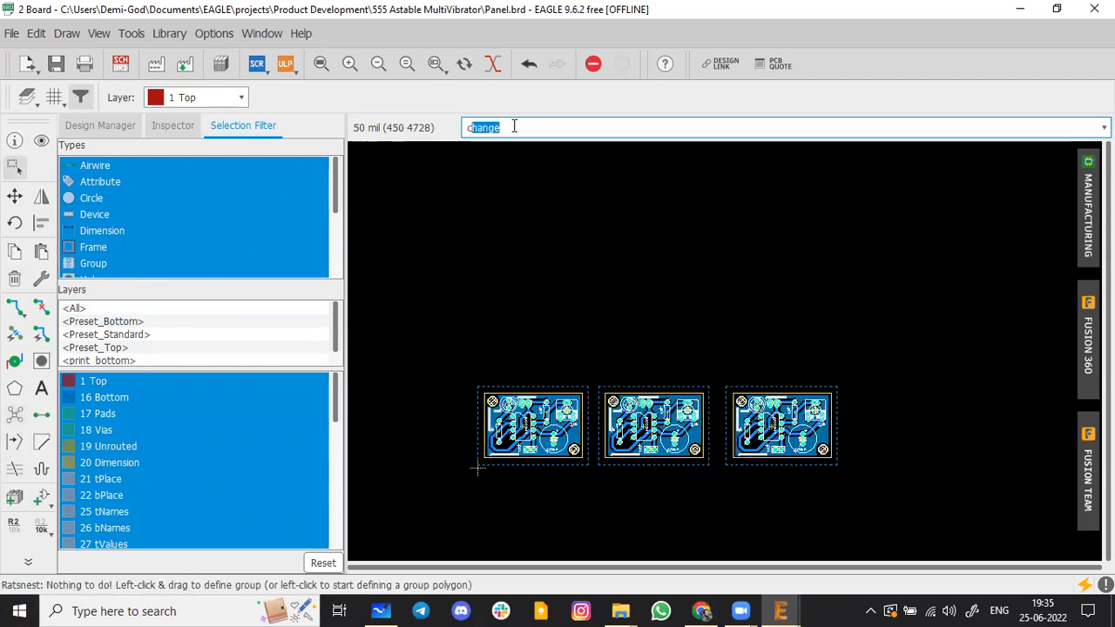
pyautogui.press('Return')
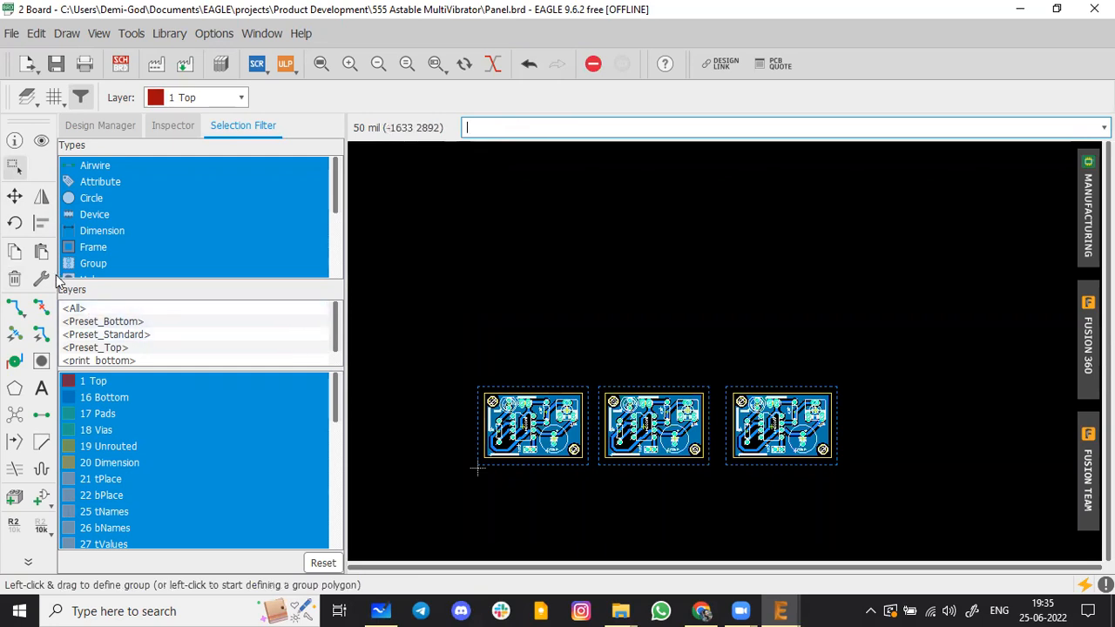
# Paste the copied three-board group as a second row above the existing one and fill its copper polygons with Ratsnest
pyautogui.click(41, 251)
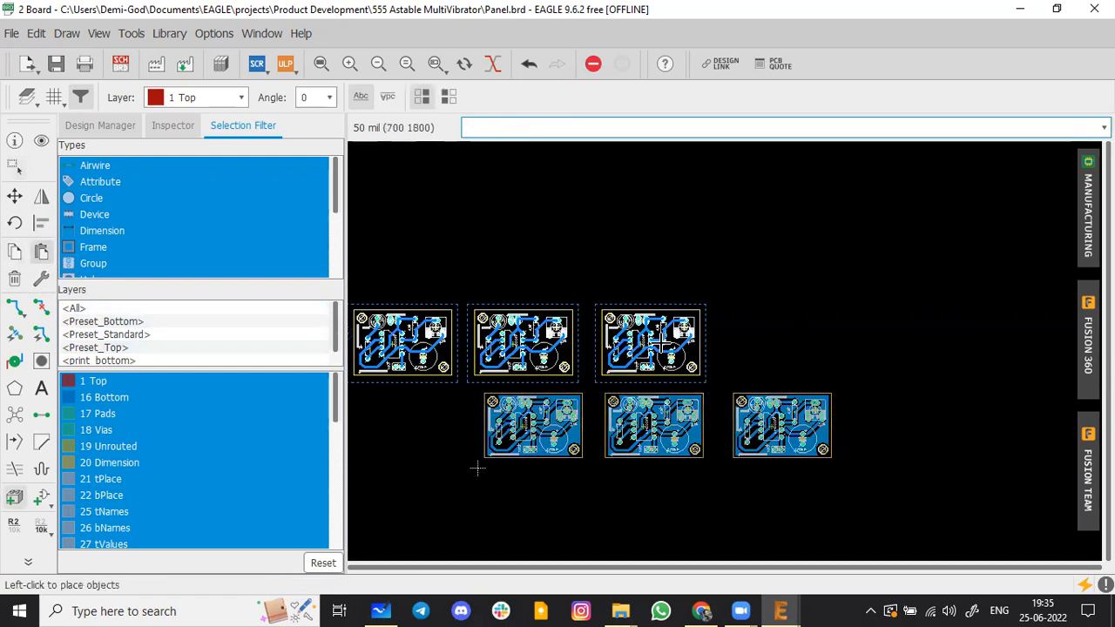
pyautogui.click(656, 344)
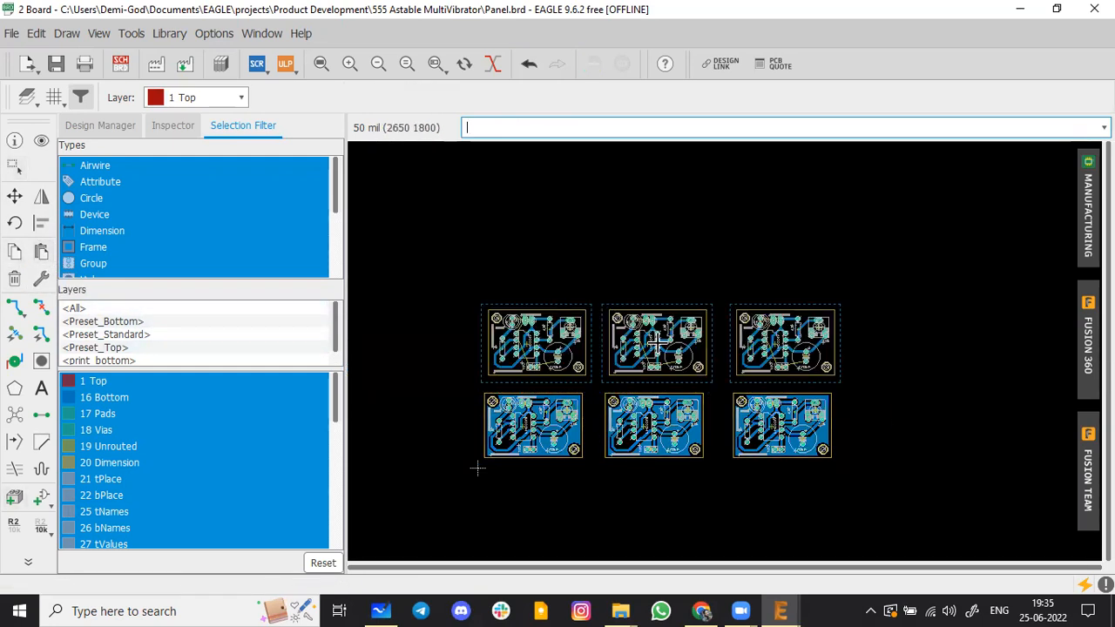
pyautogui.click(14, 420)
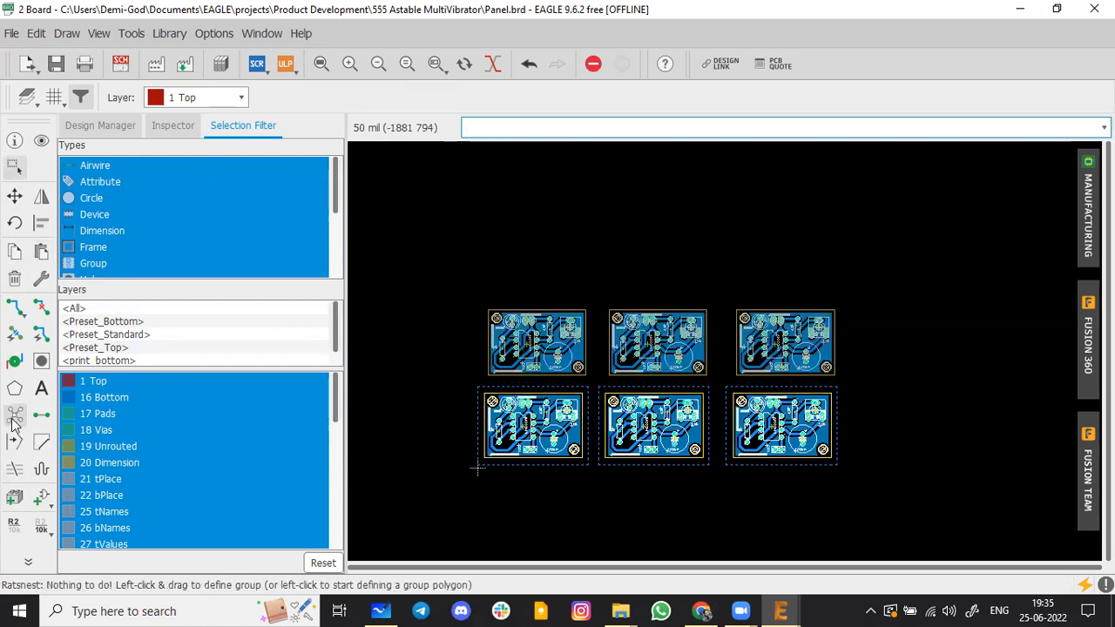
# Hide all layers except 16 Bottom, 17 Pads, 18 Vias and 20 Dimension
pyautogui.click(26, 97)
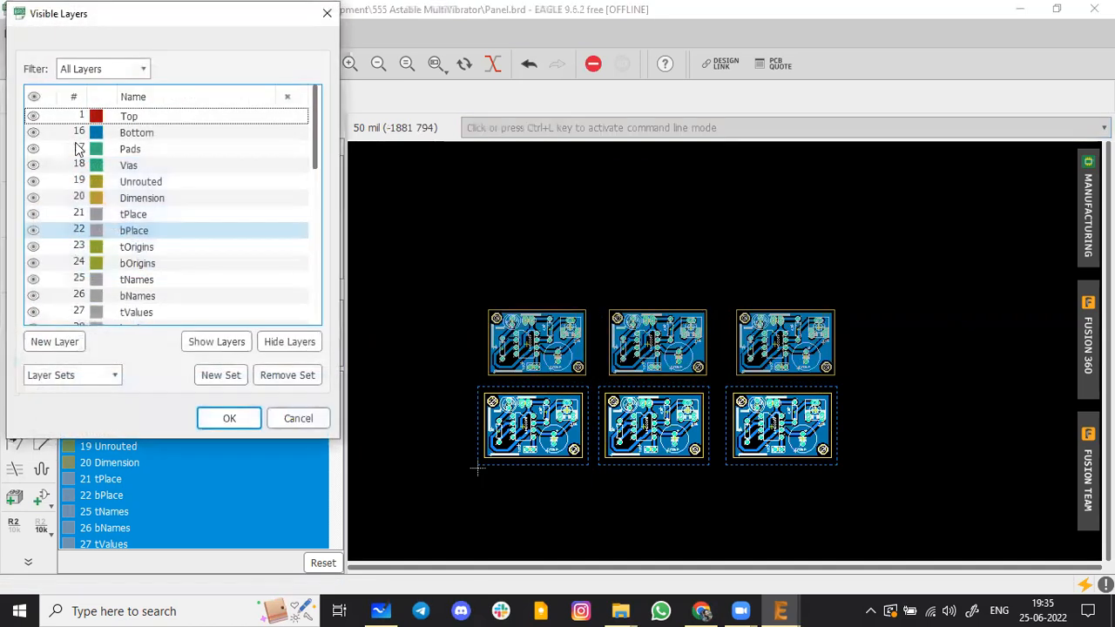
pyautogui.click(289, 340)
pyautogui.click(33, 133)
pyautogui.click(33, 149)
pyautogui.click(33, 165)
pyautogui.click(34, 198)
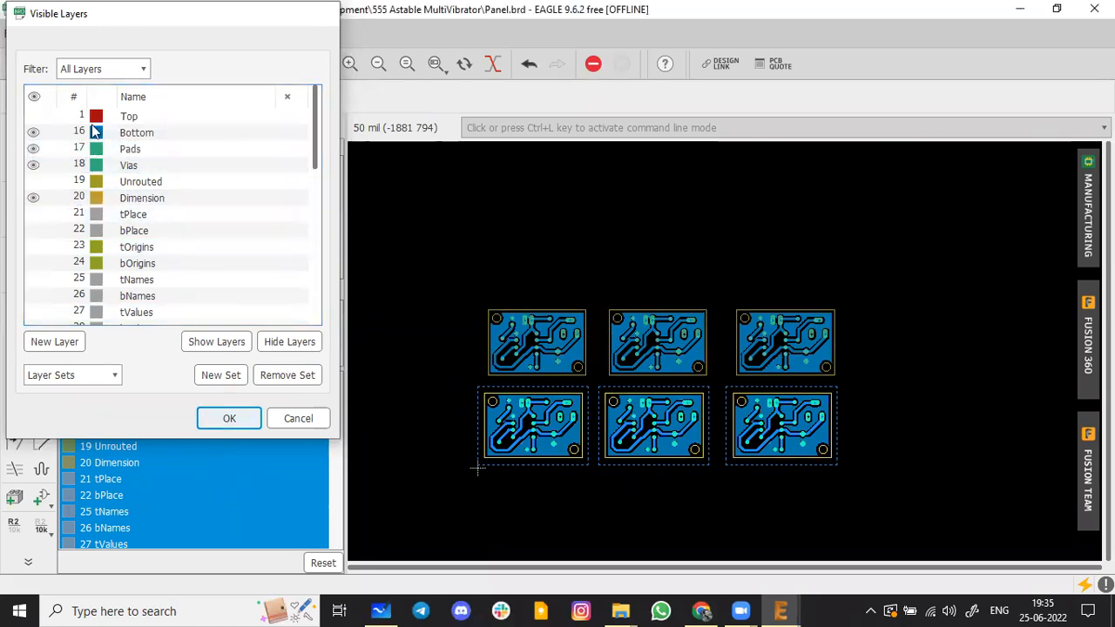
pyautogui.click(227, 419)
# Print the panel to Panel.pdf on A4 landscape, centered, with Black and Solid enabled at scale factor 1
pyautogui.click(34, 36)
pyautogui.moveTo(18, 32)
pyautogui.click(61, 229)
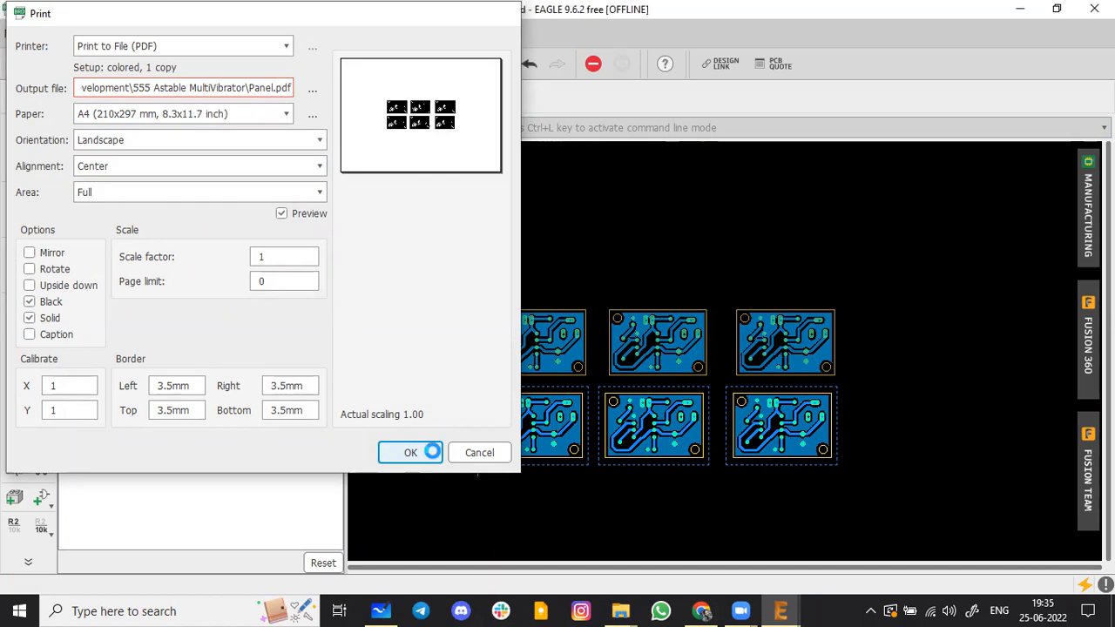
pyautogui.click(432, 452)
# Switch to File Explorer and open Panel.pdf from the 555 Astable MultiVibrator folder
pyautogui.moveTo(620, 611)
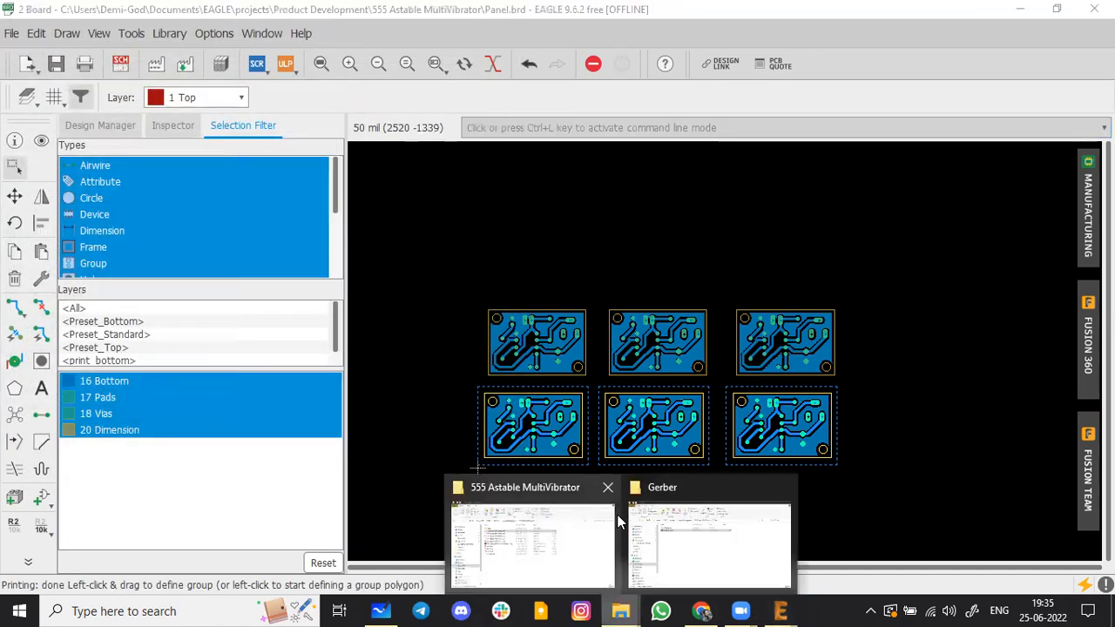
pyautogui.click(647, 533)
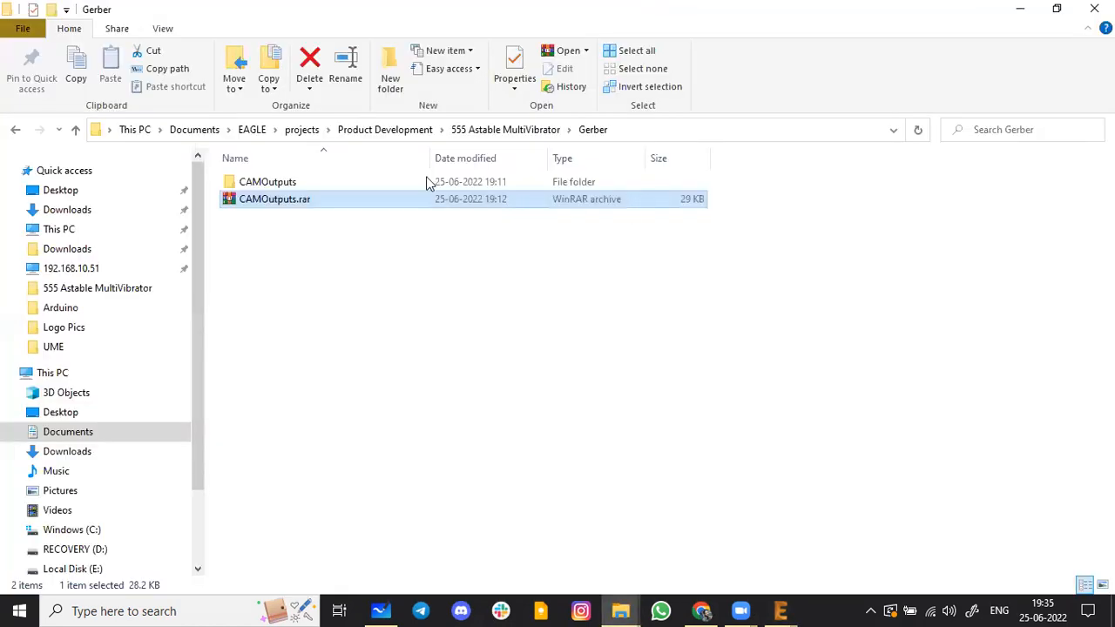
pyautogui.click(513, 129)
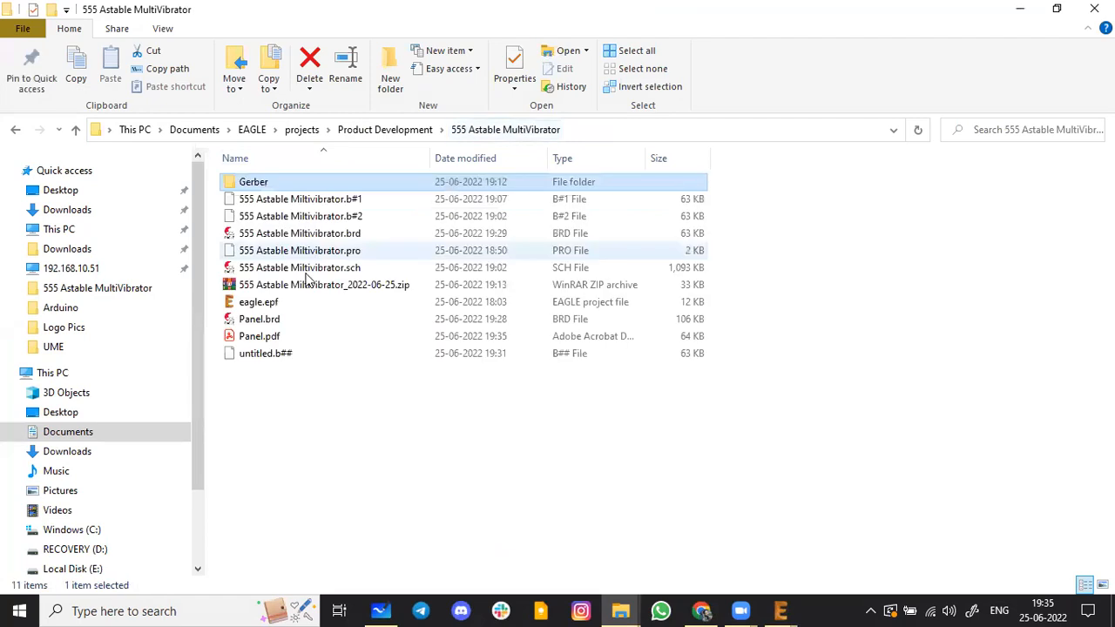
pyautogui.click(299, 336)
pyautogui.press('Return')
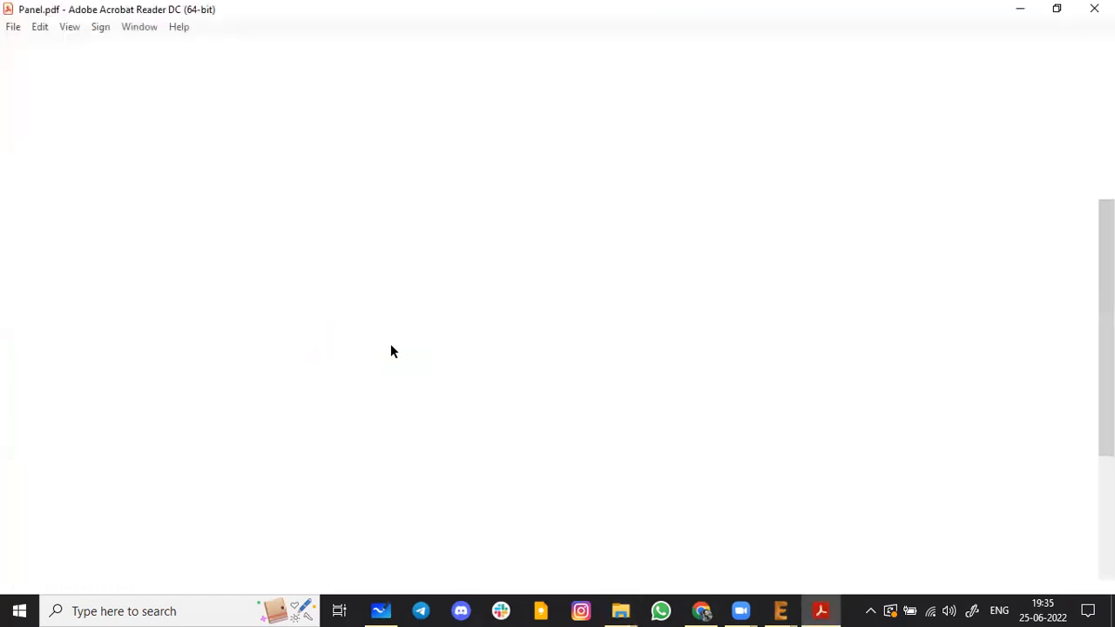
# Examine the printed board copies in the PDF at different magnifications, and close the PDF reader
pyautogui.keyDown('ctrl'); pyautogui.scroll(3, 403, 333); pyautogui.keyUp('ctrl')
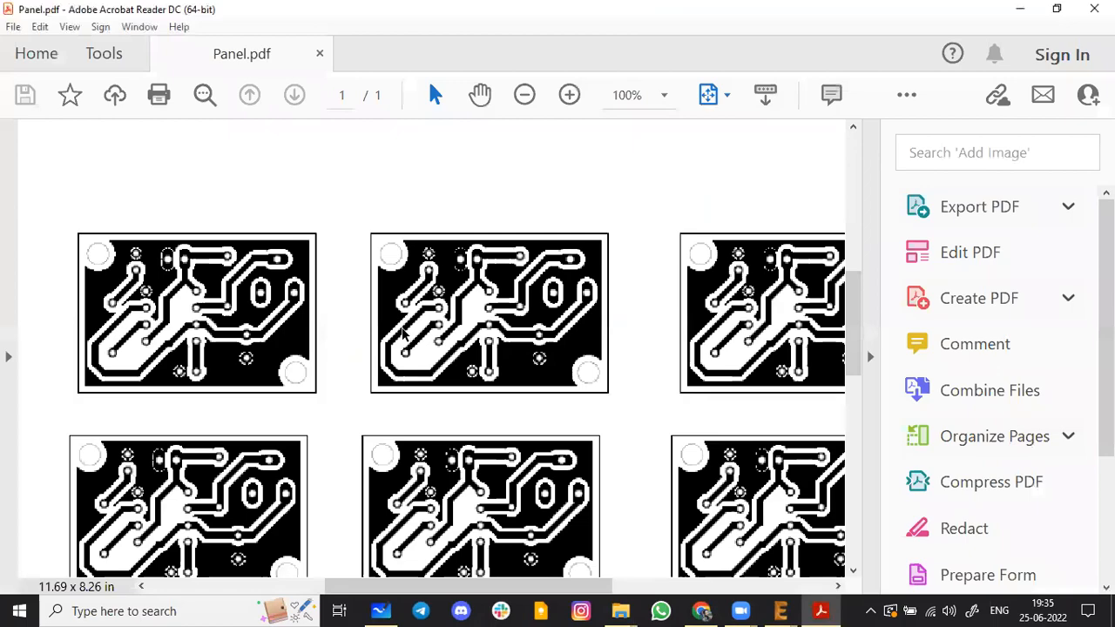
pyautogui.keyDown('ctrl'); pyautogui.scroll(-3, 404, 334); pyautogui.keyUp('ctrl')
pyautogui.keyDown('ctrl'); pyautogui.scroll(3, 142, 281); pyautogui.keyUp('ctrl')
pyautogui.keyDown('ctrl'); pyautogui.scroll(-2, 781, 189); pyautogui.keyUp('ctrl')
pyautogui.click(1094, 8)
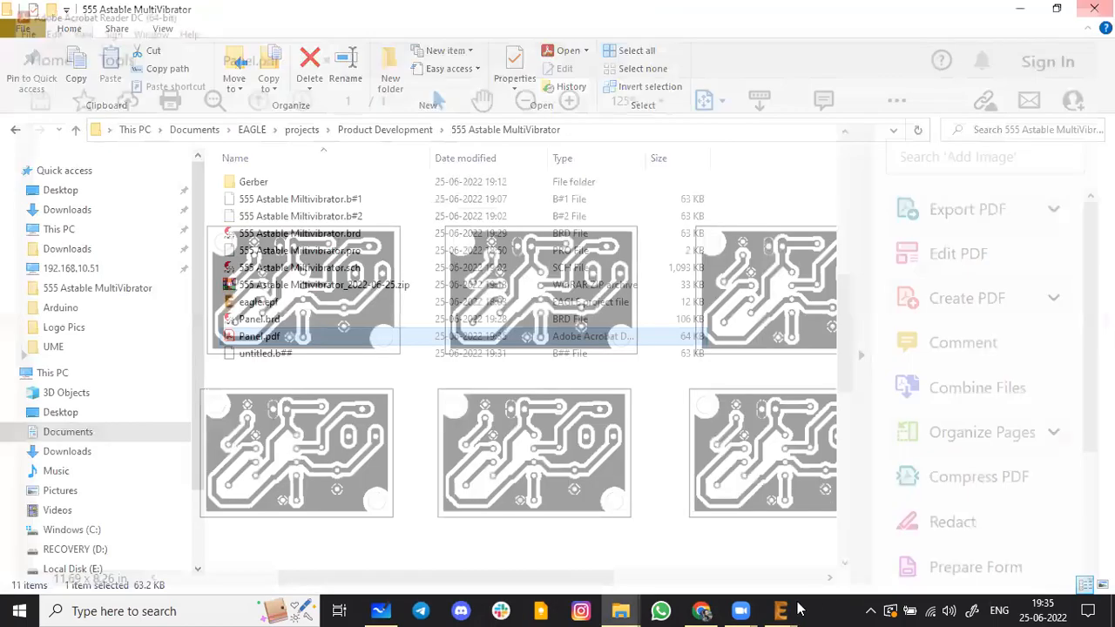
# Switch back to the Panel.brd board in EAGLE and inspect the panelized boards up close
pyautogui.click(796, 602)
pyautogui.click(946, 556)
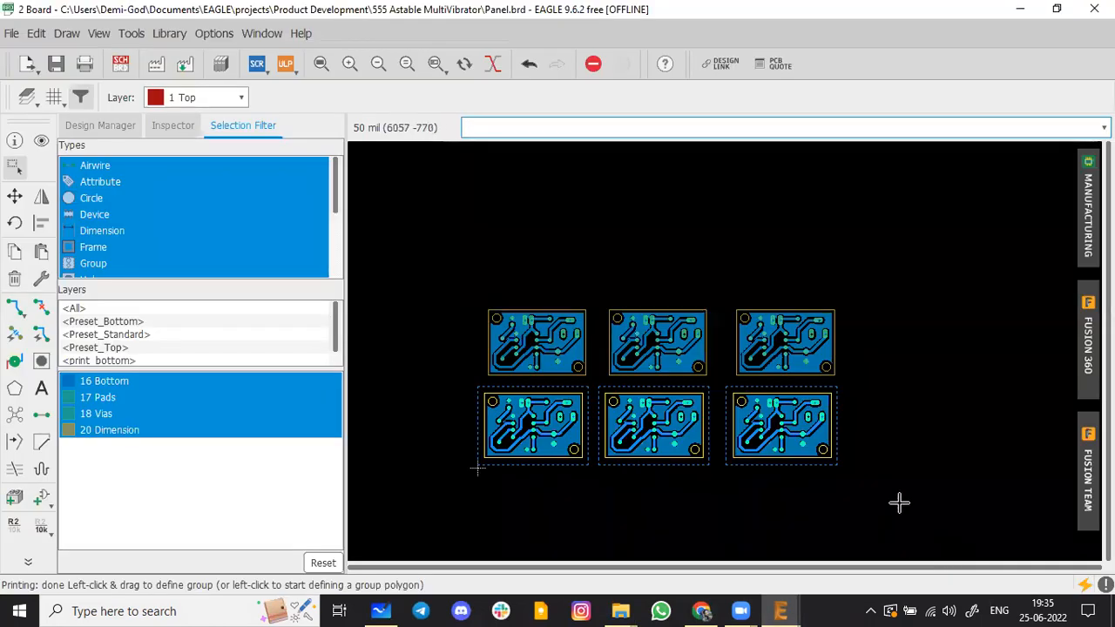
pyautogui.scroll(2, 899, 503)
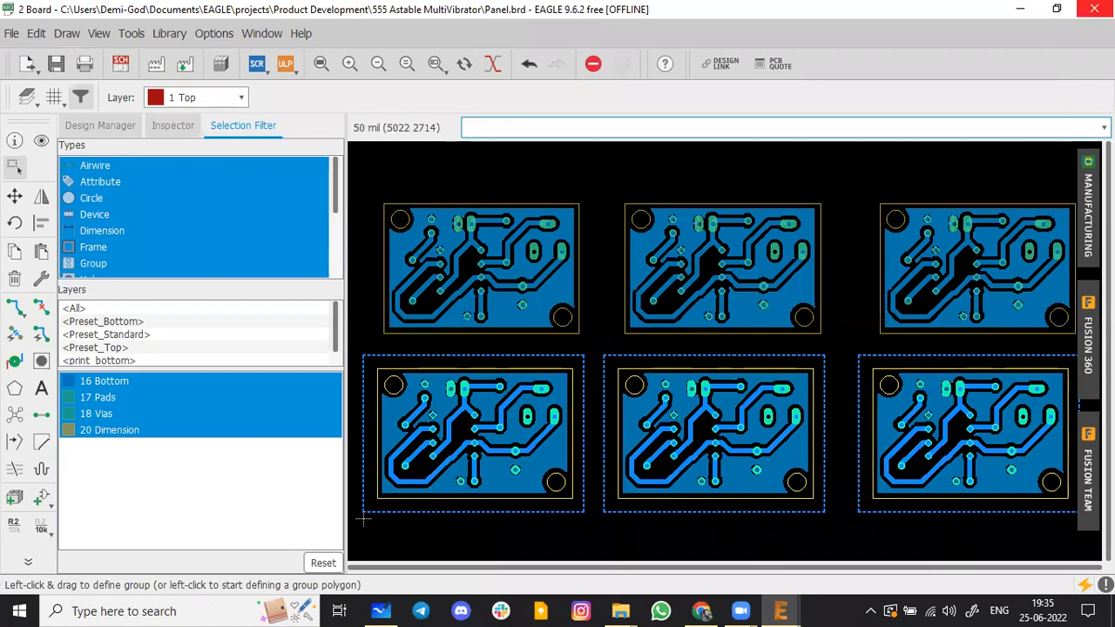
# Switch to Chrome and open youtube.com, first in the current window and again in a new incognito window
pyautogui.click(694, 605)
pyautogui.click(346, 43)
pyautogui.write('youtube.com')
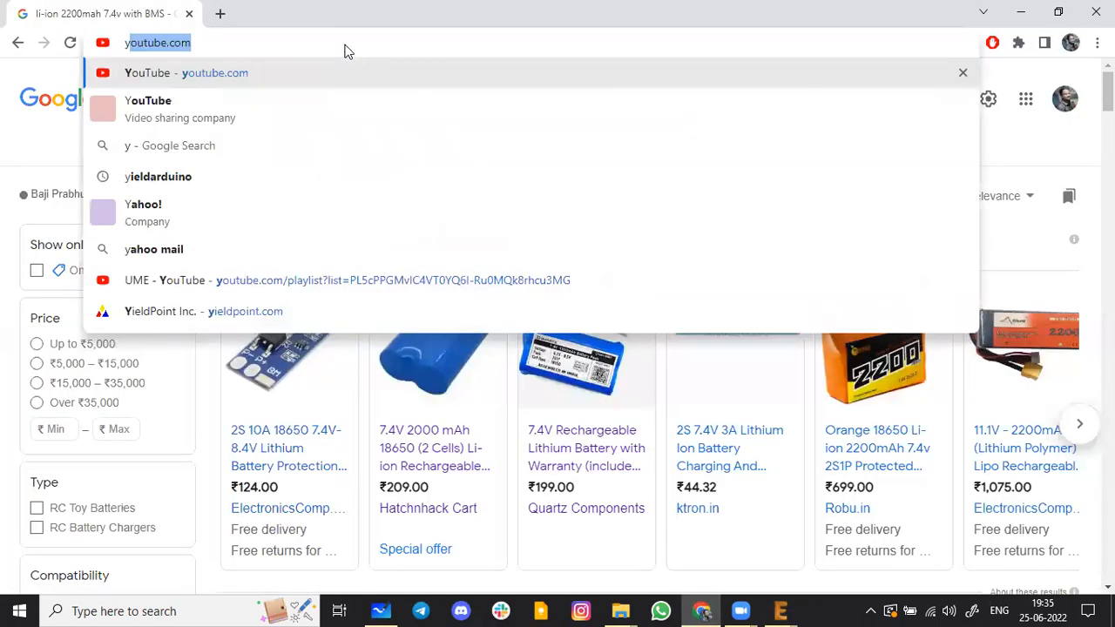
pyautogui.press('Return')
pyautogui.hotkey('ctrl', 'shift', 'n')
pyautogui.write('youtube.com')
pyautogui.press('Return')
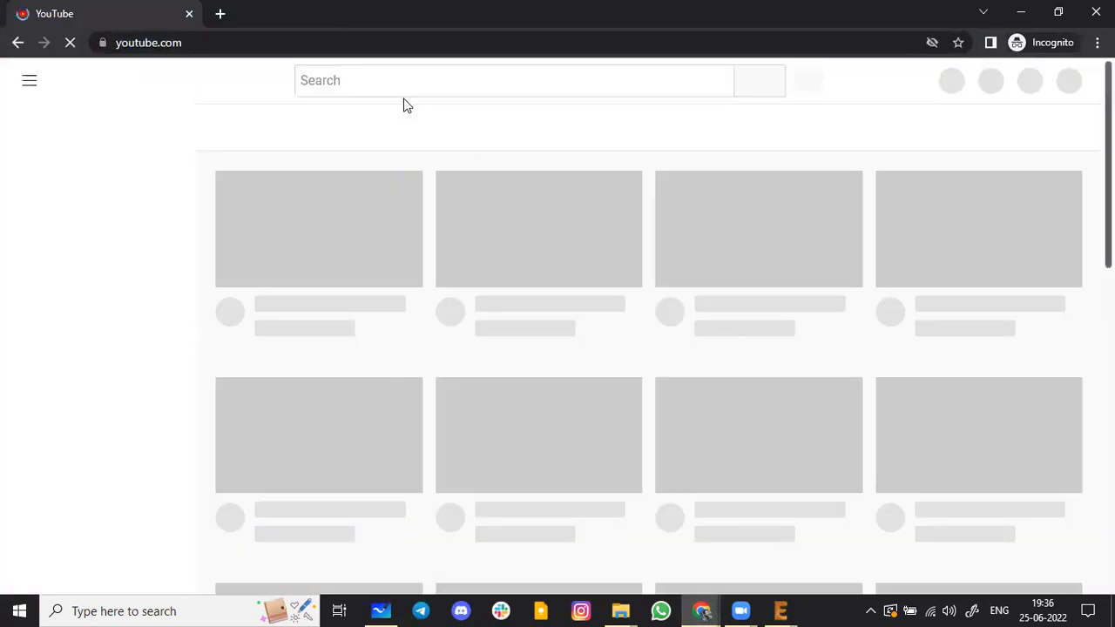
# Search YouTube for "pcb printing video" and look through the results
pyautogui.click(415, 80)
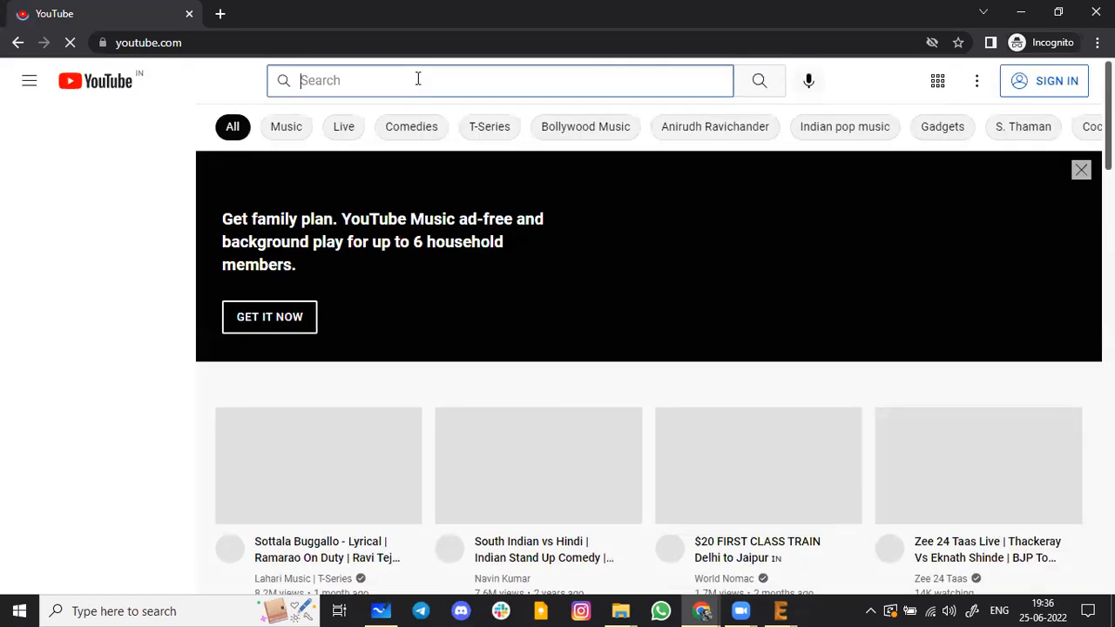
pyautogui.write('pcb printing video')
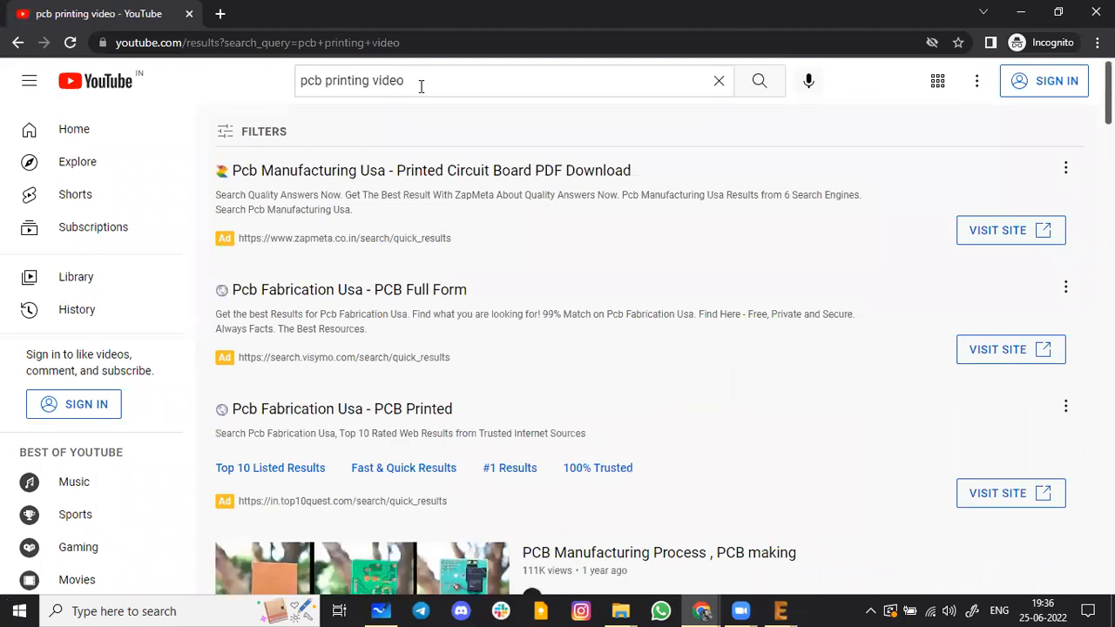
pyautogui.scroll(-2, 483, 275)
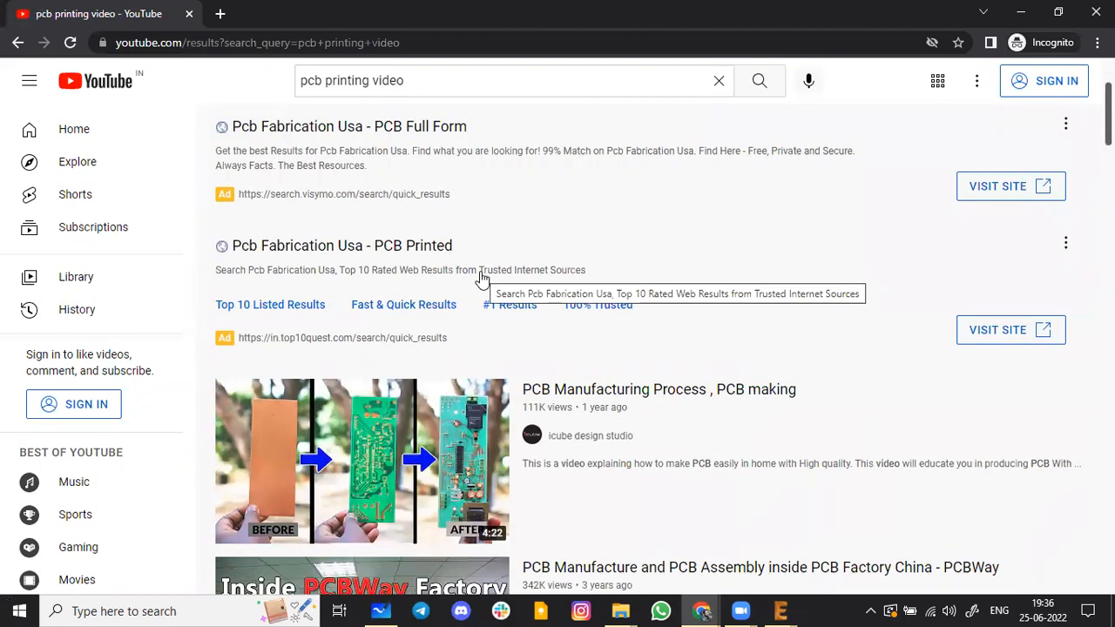
pyautogui.scroll(-5, 527, 313)
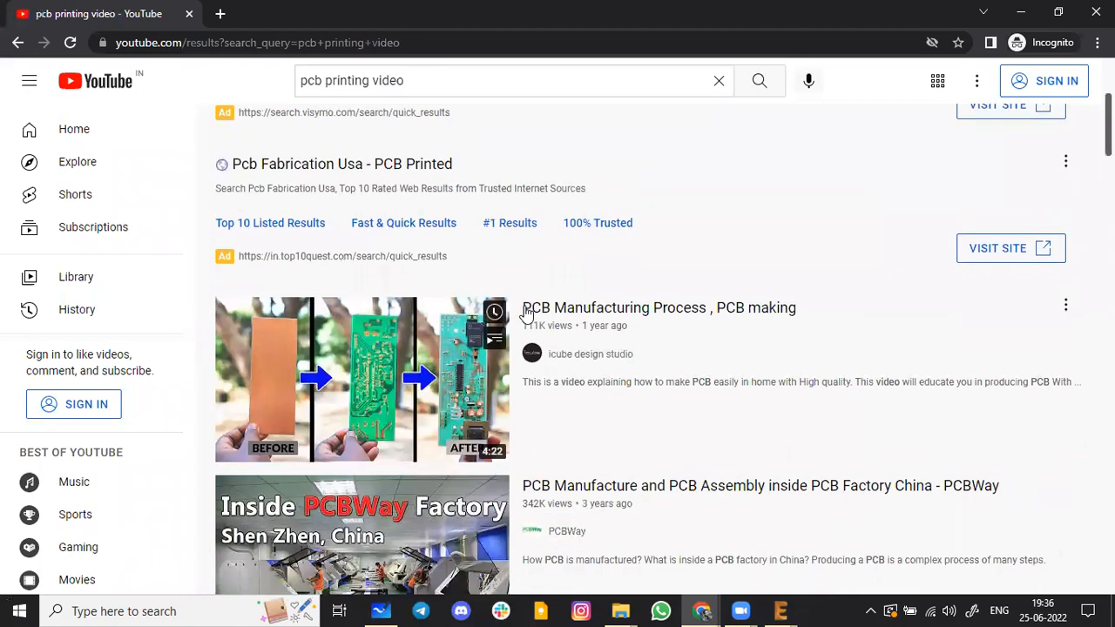
pyautogui.scroll(-1, 363, 79)
pyautogui.scroll(2, 385, 82)
# Replace the YouTube search with "pcb eatching"
pyautogui.click(386, 82)
pyautogui.hotkey('ctrl', 'shift', 'Left')
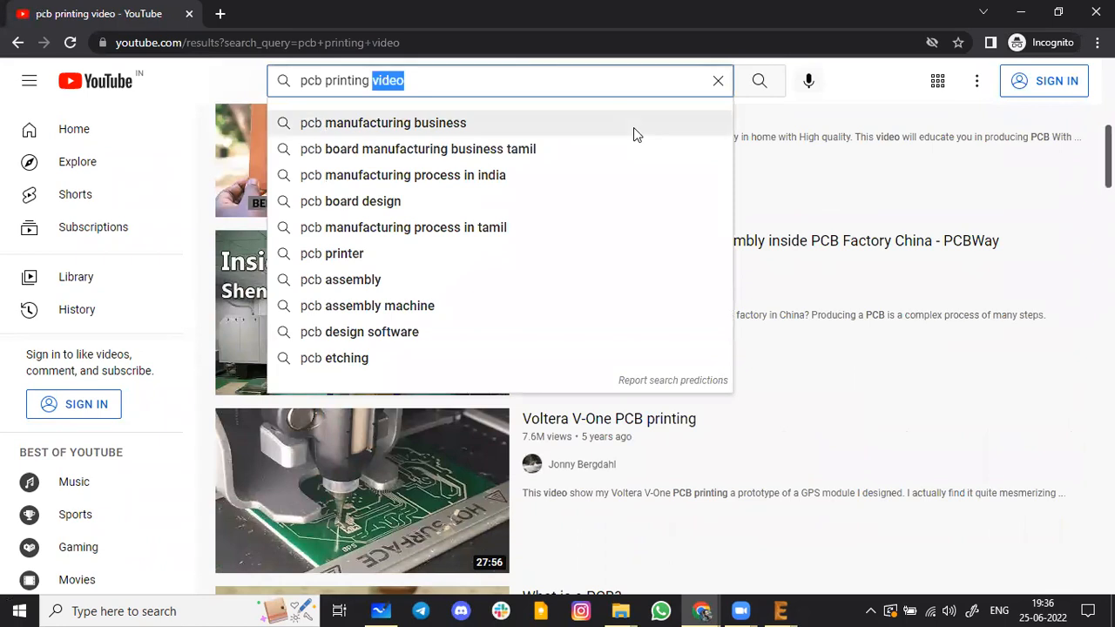
pyautogui.press('BackSpace')
pyautogui.press('BackSpace')
pyautogui.press('BackSpace')
pyautogui.press('BackSpace')
pyautogui.press('BackSpace')
pyautogui.press('BackSpace')
pyautogui.press('BackSpace')
pyautogui.press('BackSpace')
pyautogui.press('BackSpace')
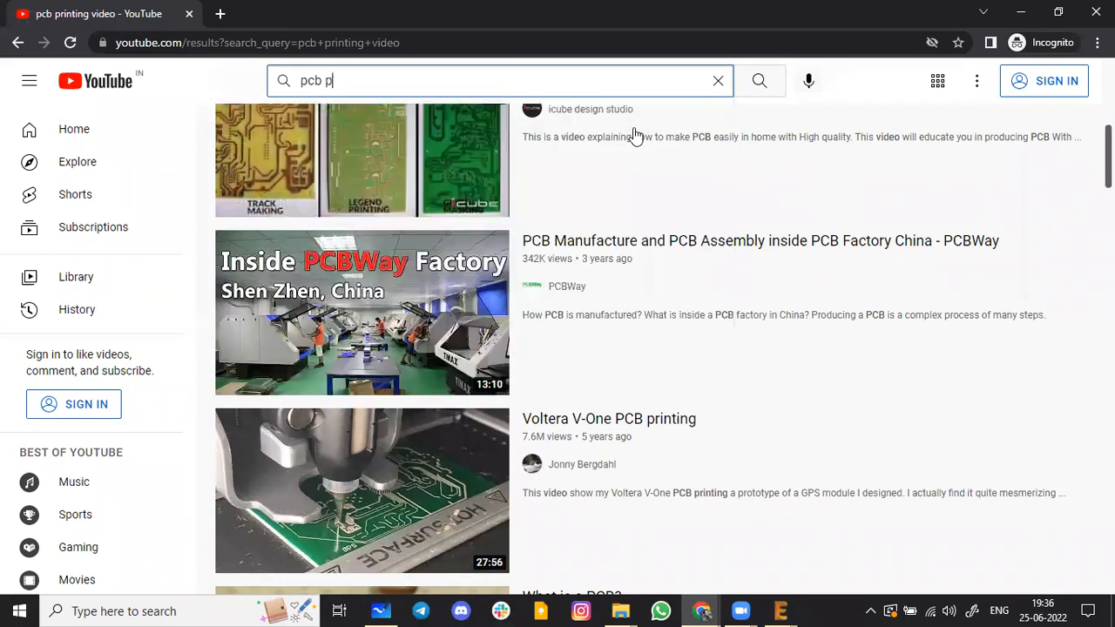
pyautogui.write('eatching')
pyautogui.press('Return')
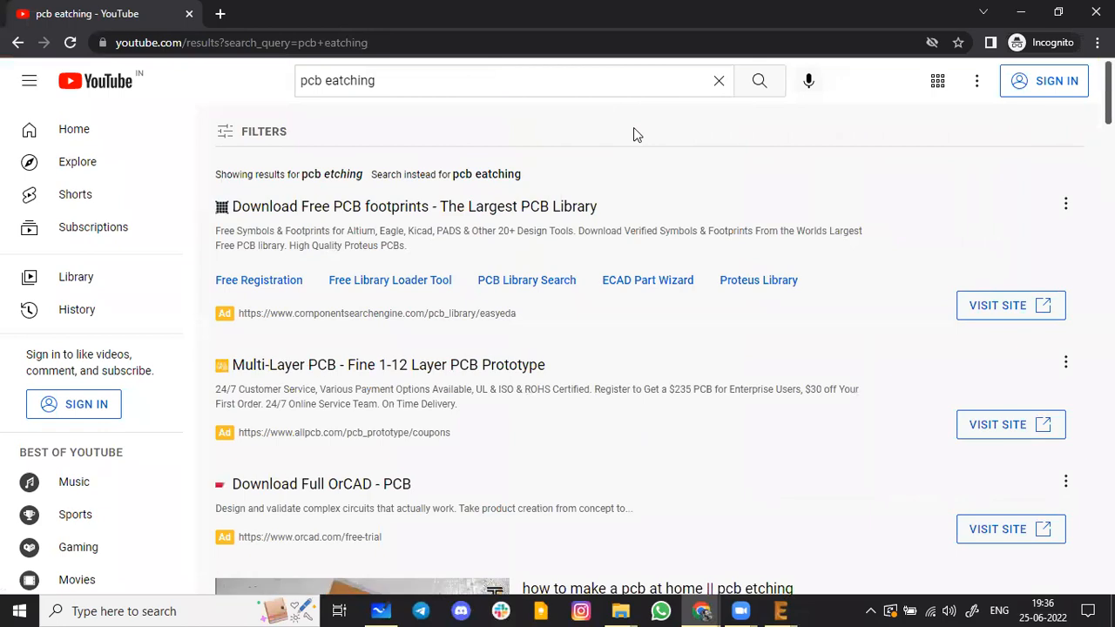
# Open the video "how to make a pcb at home || pcb etching" from the results and skip the YouTube Premium trial offer
pyautogui.scroll(-3, 714, 299)
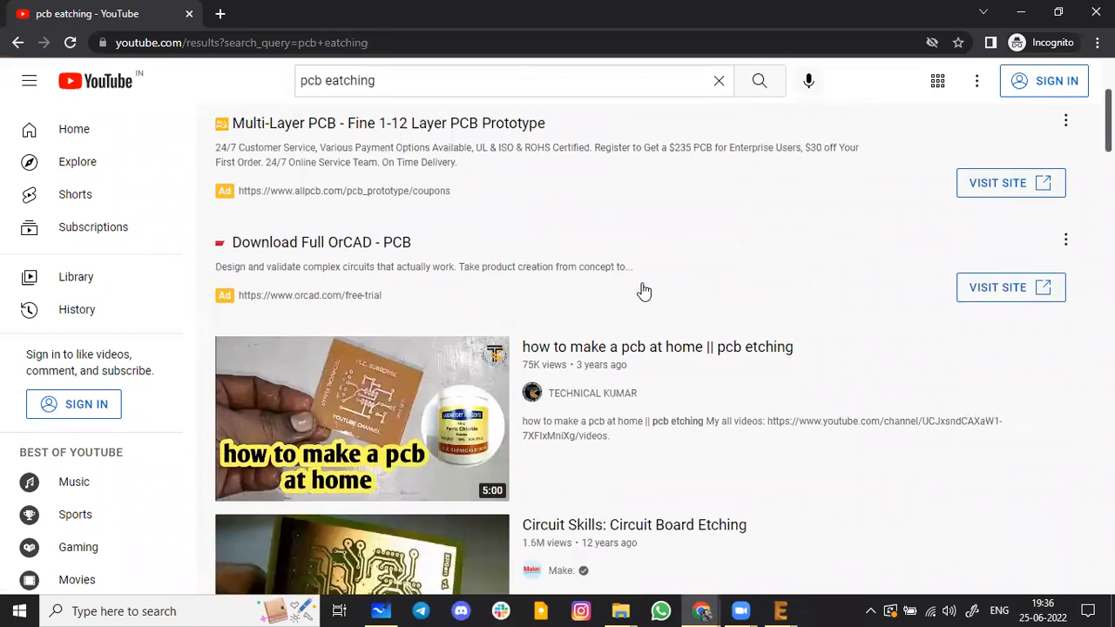
pyautogui.scroll(-2, 644, 291)
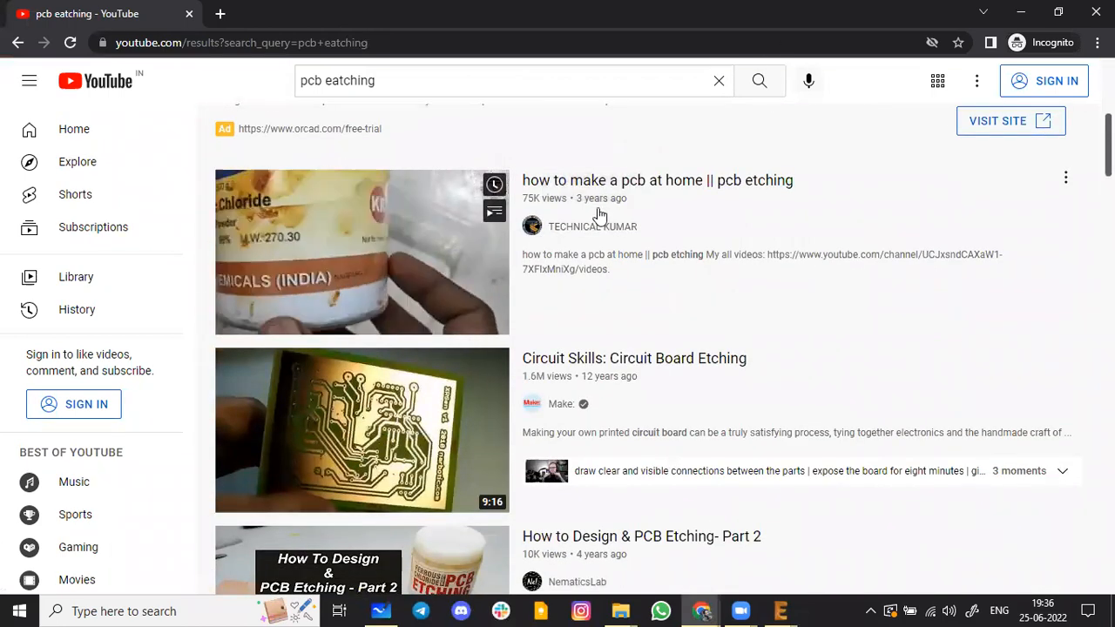
pyautogui.click(644, 190)
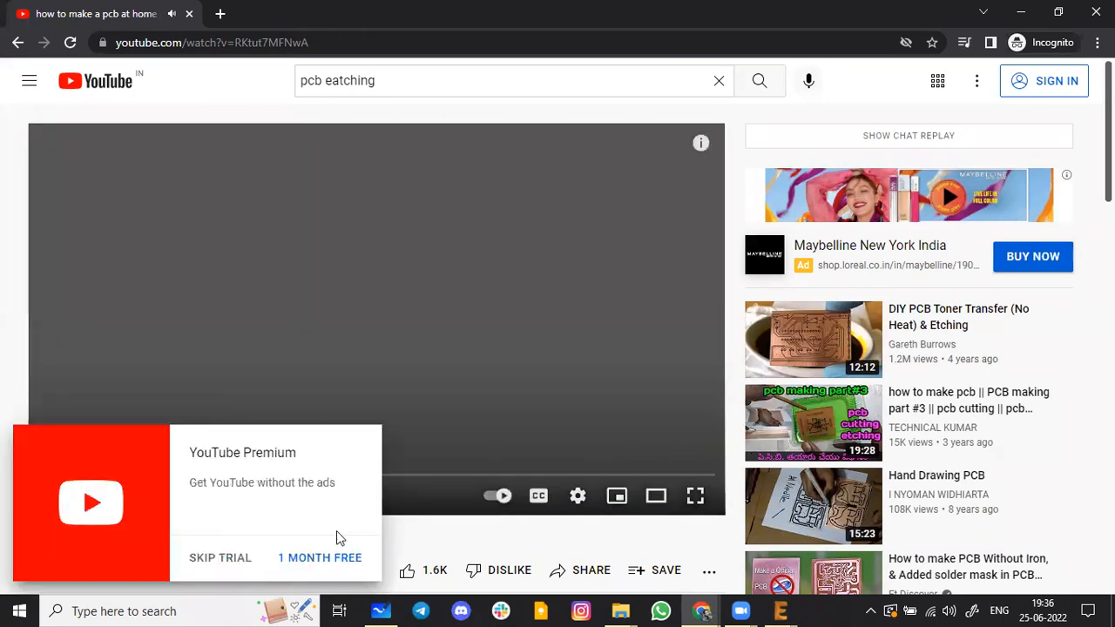
pyautogui.click(222, 558)
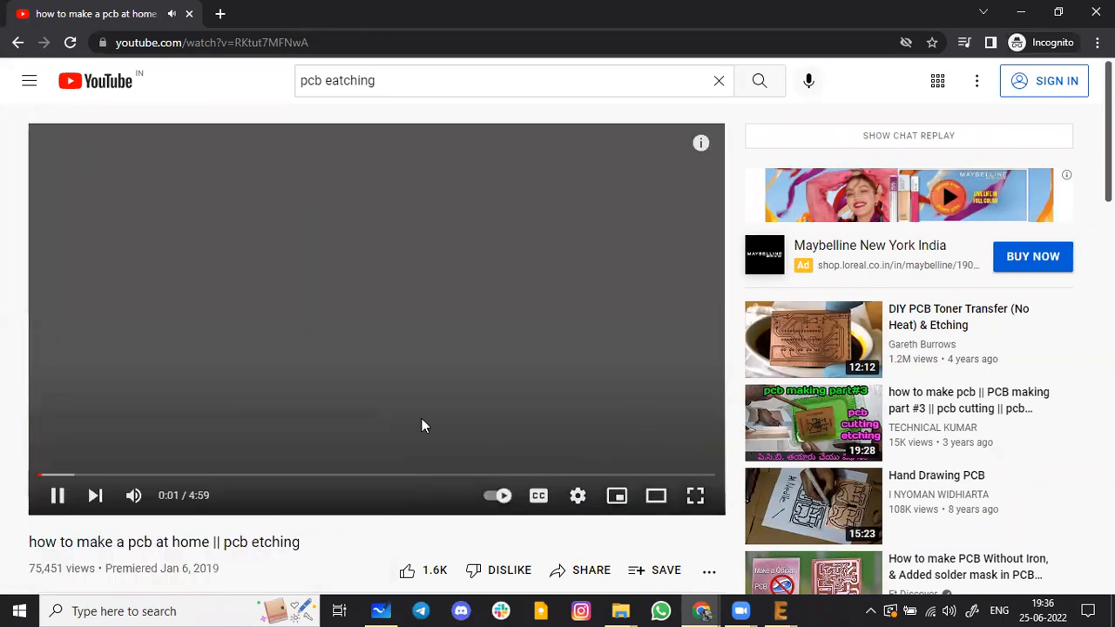
# Skim the etching video from the printed layout and paper cutting to the copper board wrapped in the layout, around 1:40
pyautogui.click(67, 475)
pyautogui.click(81, 474)
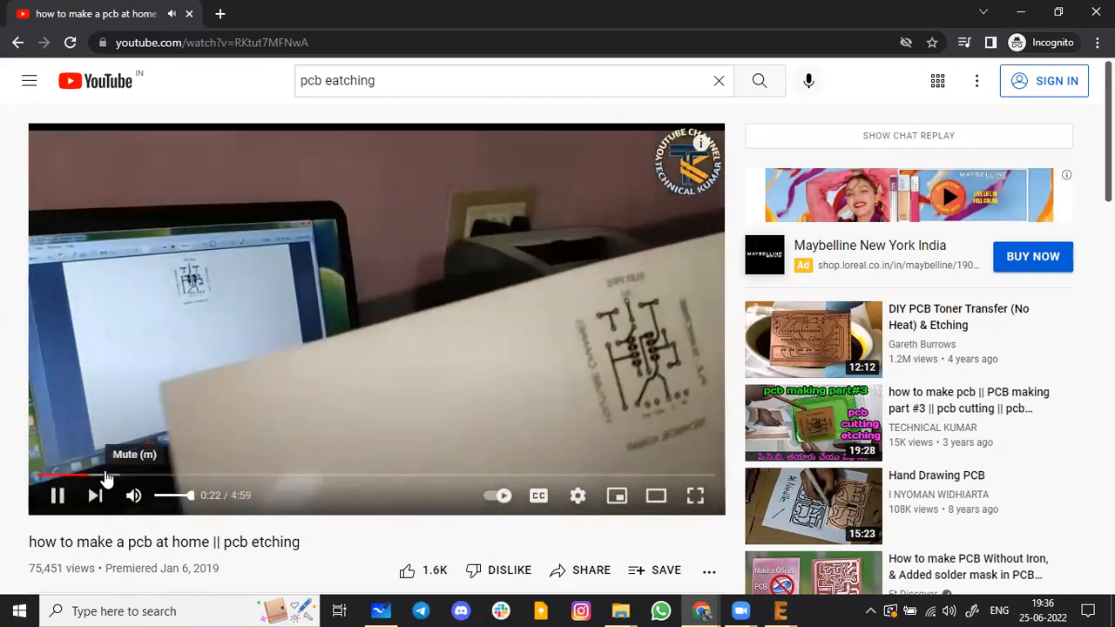
pyautogui.click(108, 476)
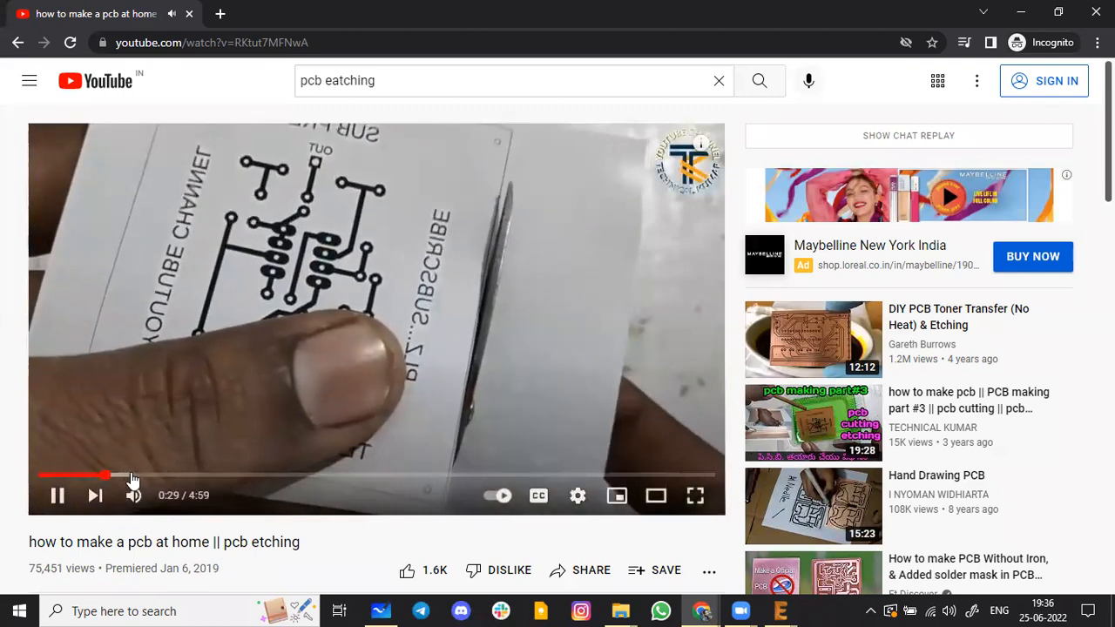
pyautogui.press('Right')
pyautogui.press('Right')
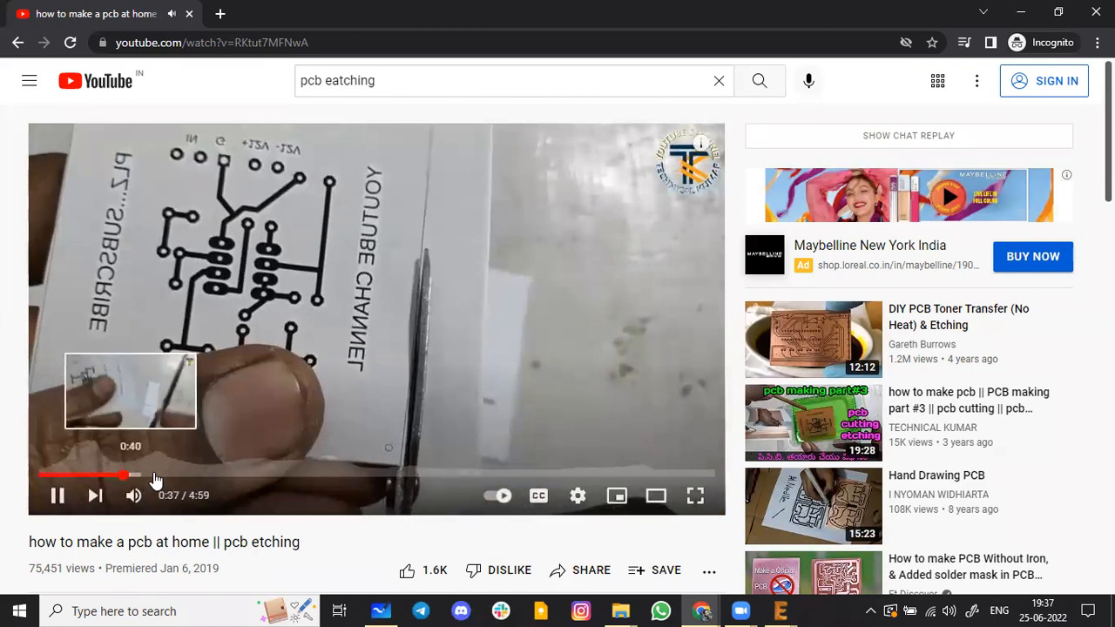
pyautogui.press('Right')
pyautogui.press('Right')
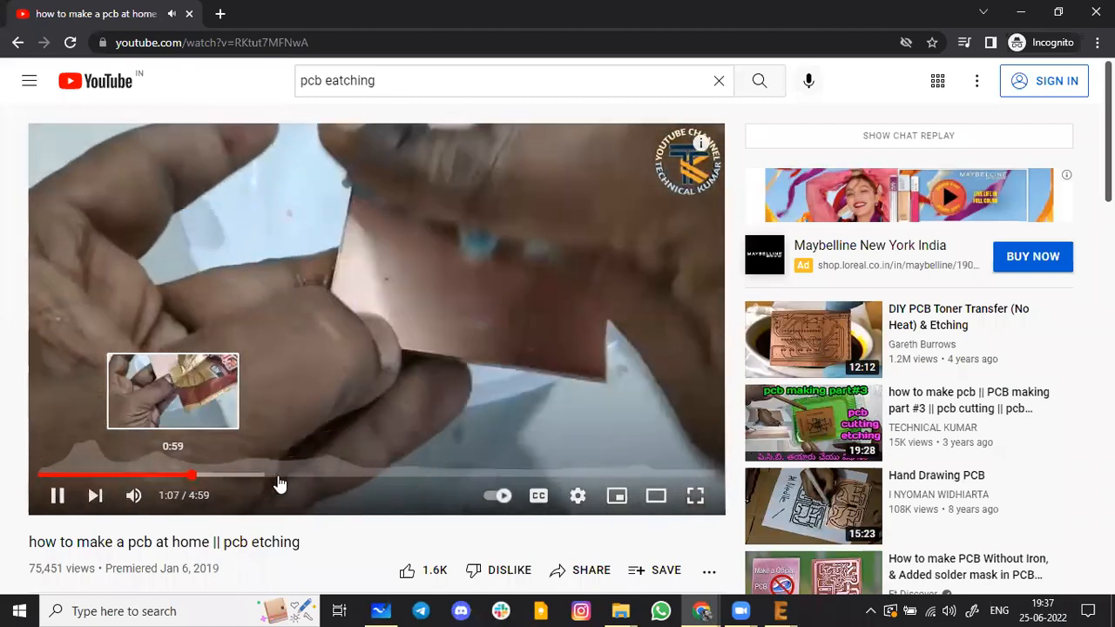
pyautogui.click(261, 476)
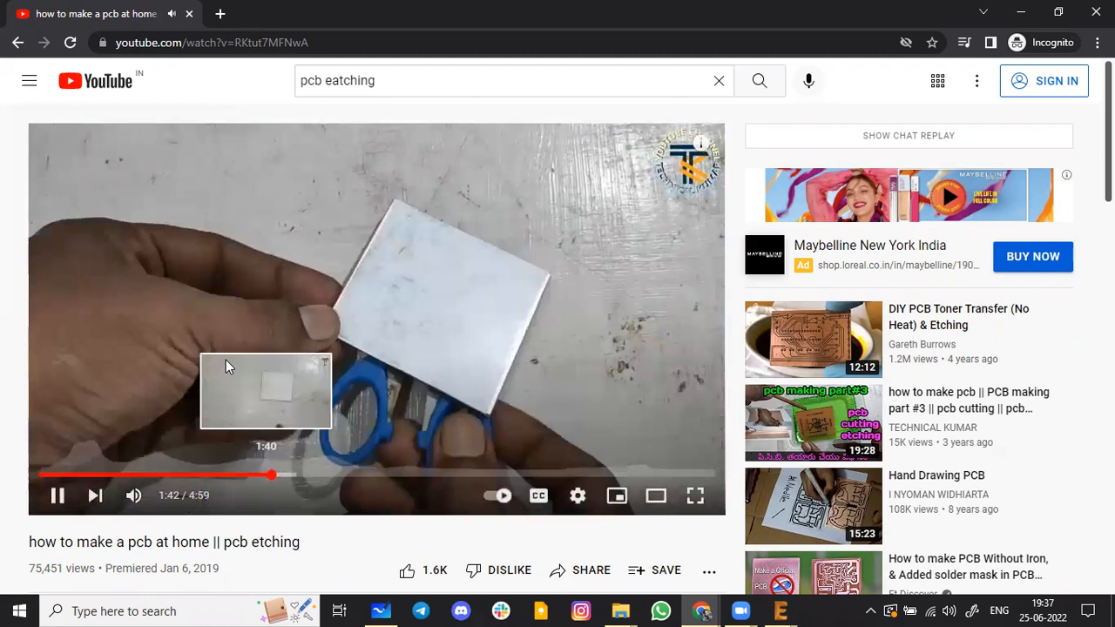
pyautogui.press('Left')
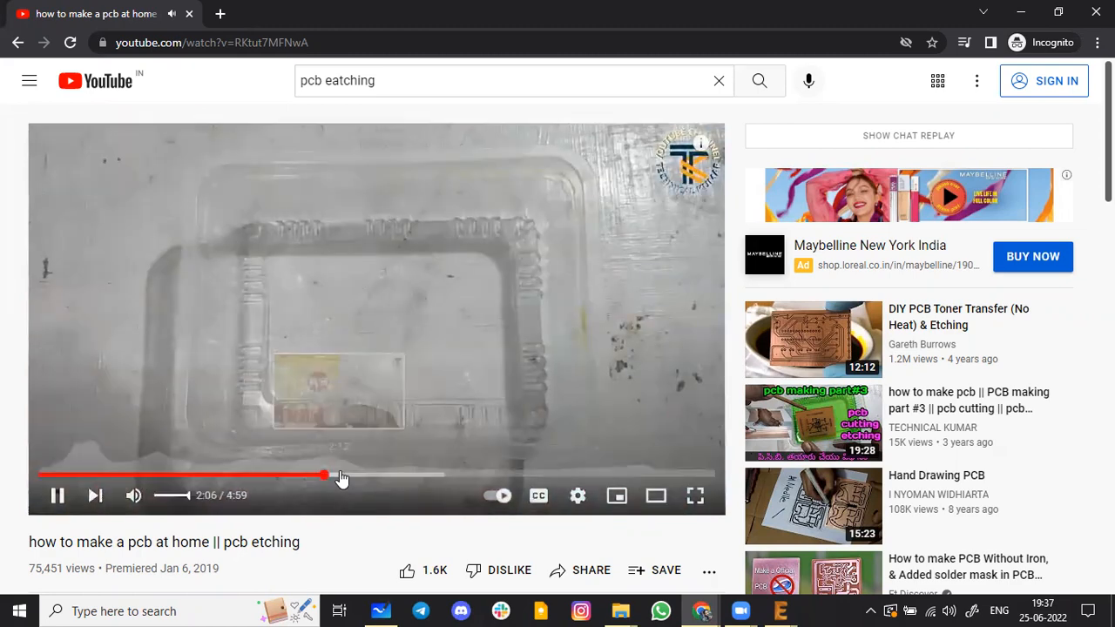
# Skip through the ferric chloride part of the video, from the chemical container at 2:13 to the board in the solution past 3:07
pyautogui.click(341, 477)
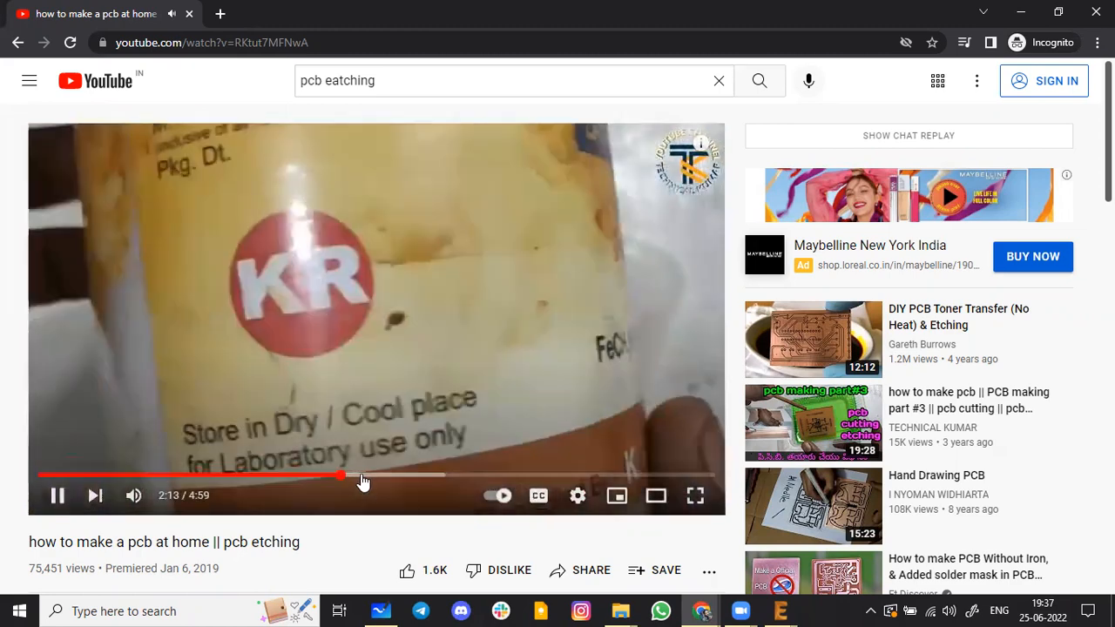
pyautogui.click(370, 477)
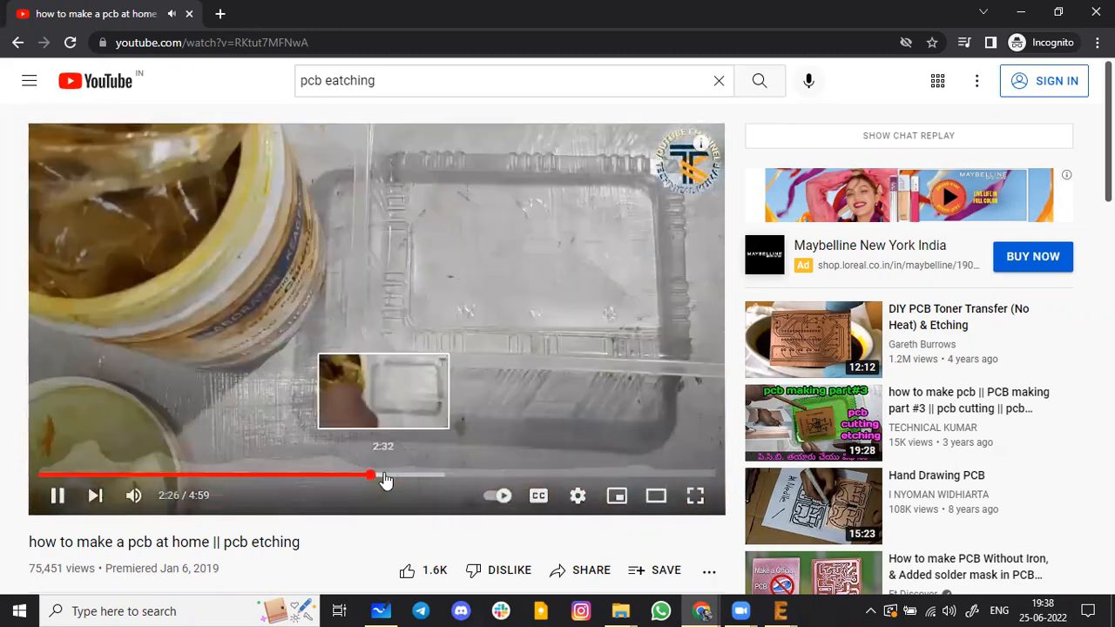
pyautogui.click(396, 478)
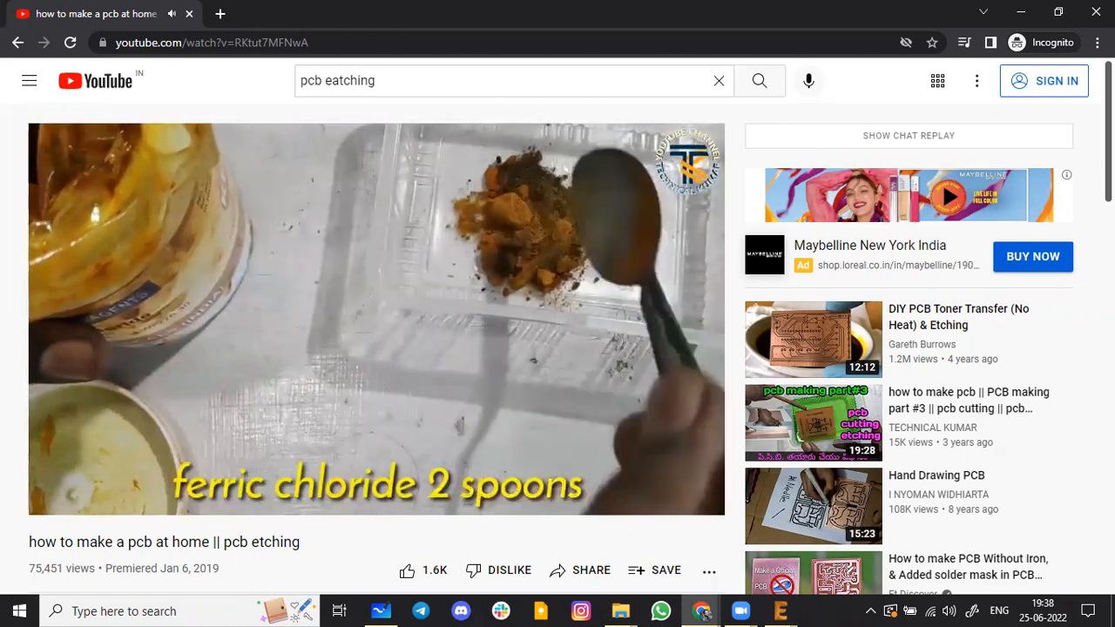
pyautogui.moveTo(429, 476); pyautogui.dragTo(406, 476)
pyautogui.click(425, 482)
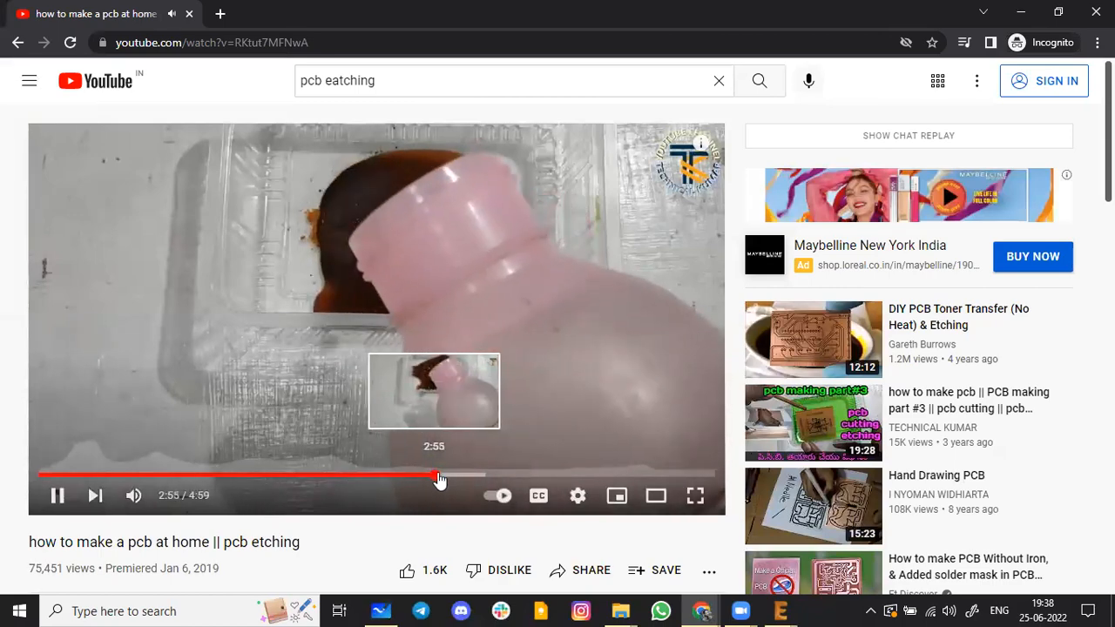
pyautogui.click(458, 481)
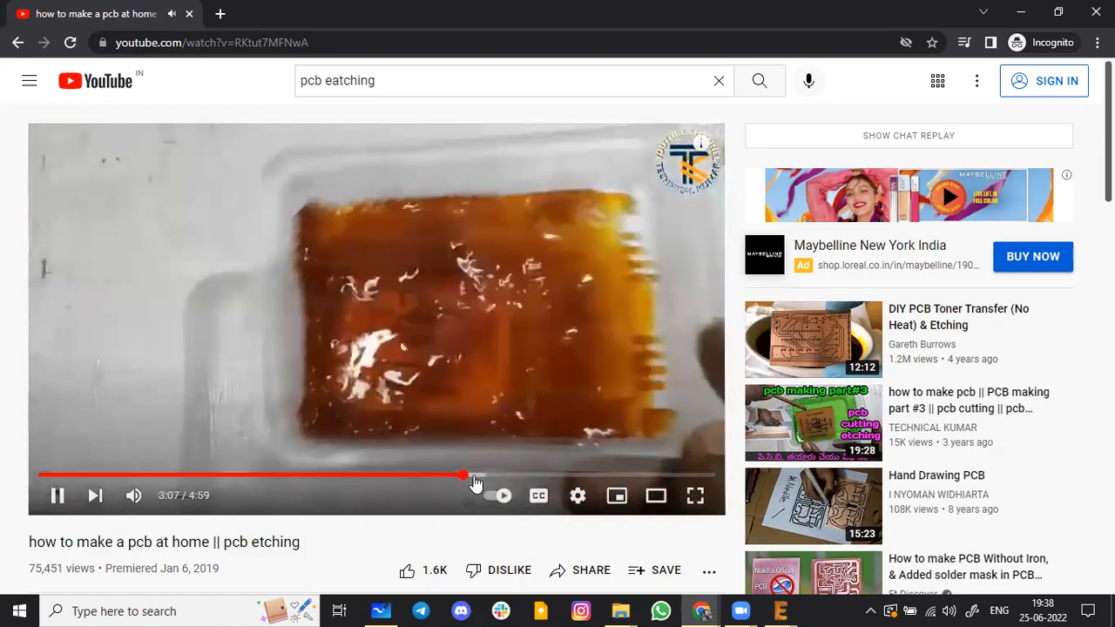
pyautogui.click(475, 482)
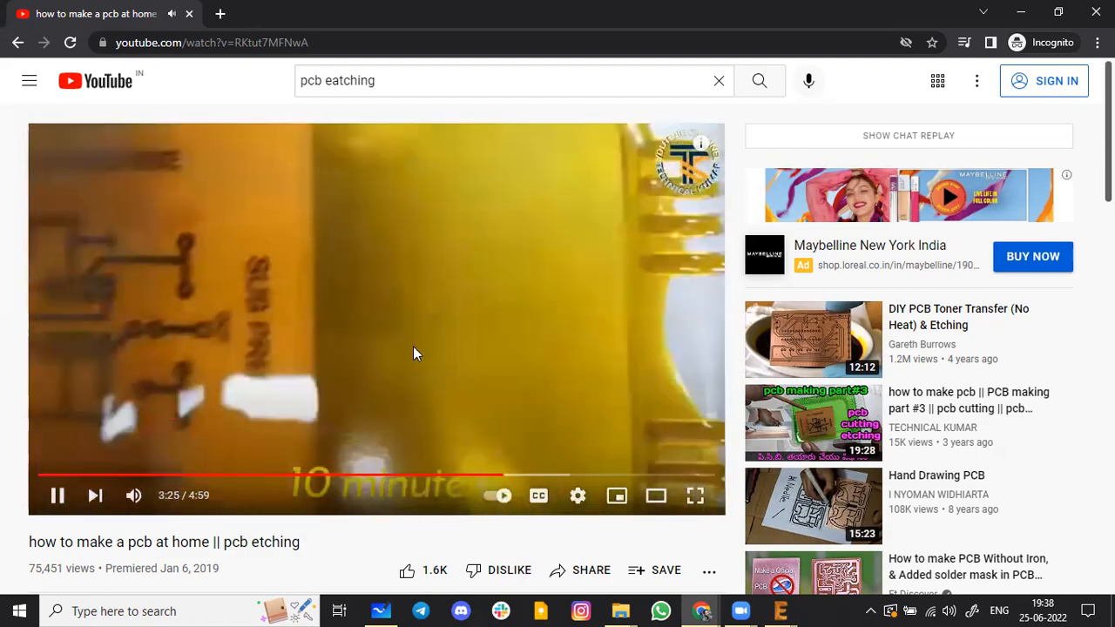
# Pause at the 10-minute etching scene, move ahead to 3:32, and resume playback through the board cleaning to the closing scene
pyautogui.click(413, 353)
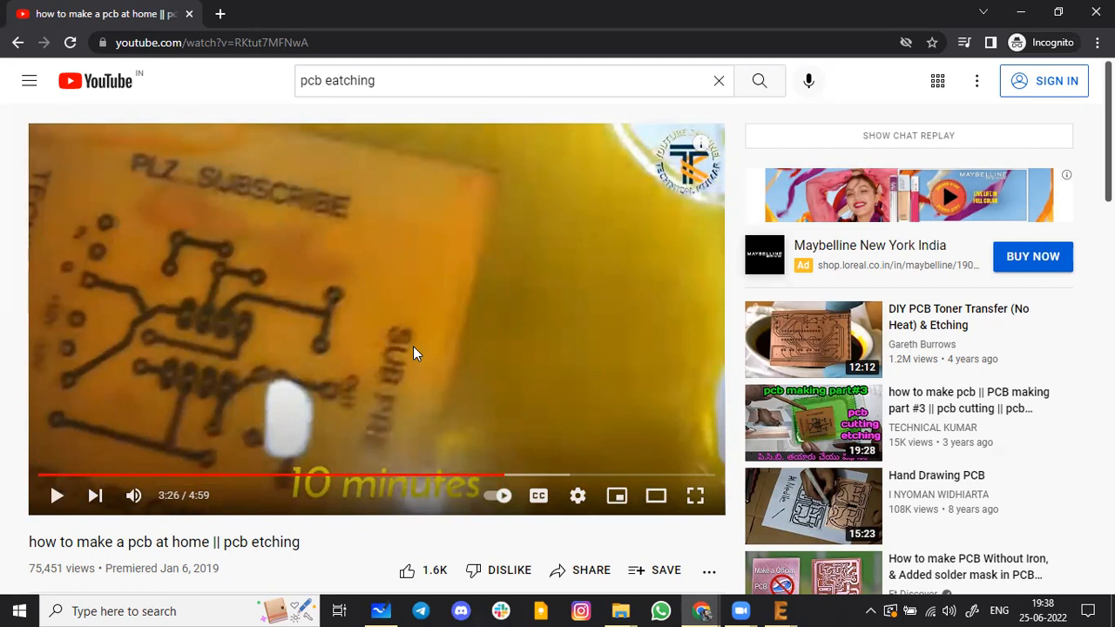
pyautogui.click(529, 475)
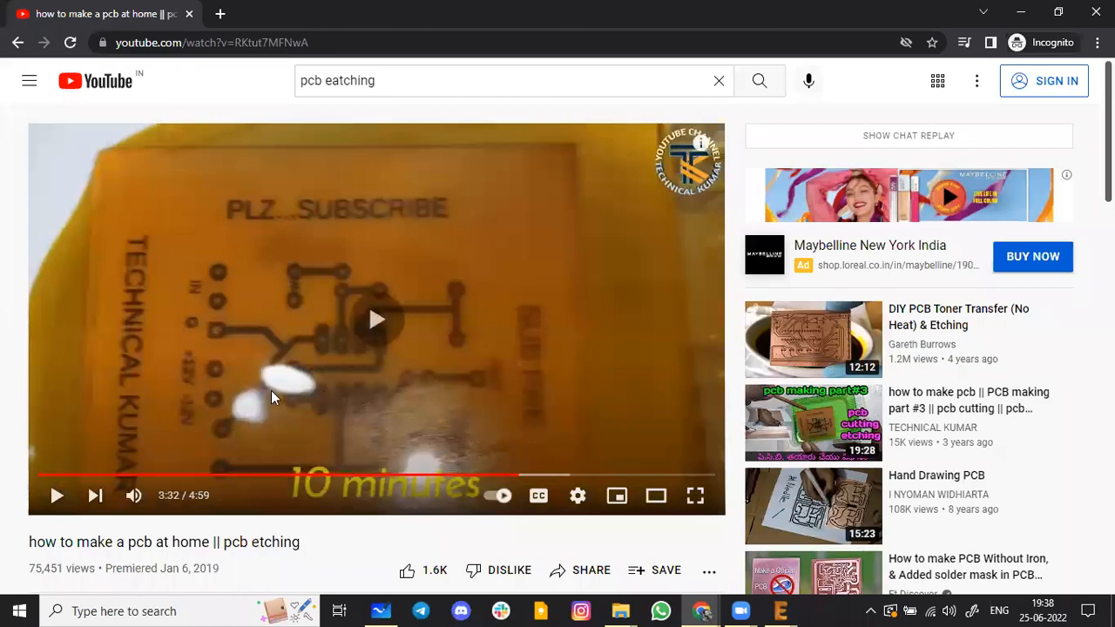
pyautogui.click(271, 390)
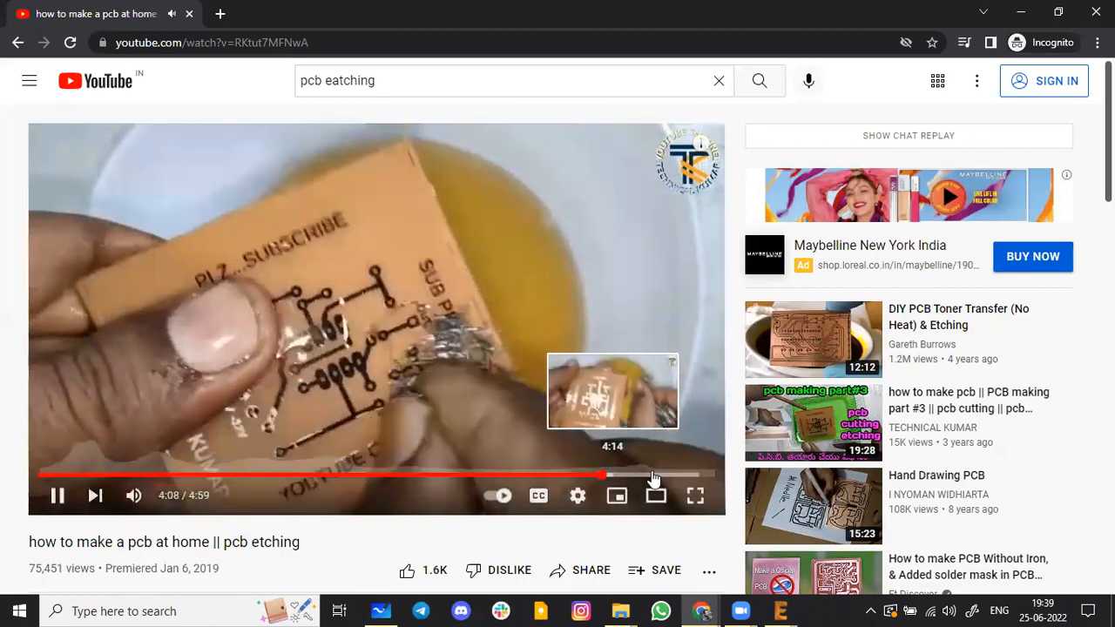
pyautogui.press('Right')
pyautogui.press('Right')
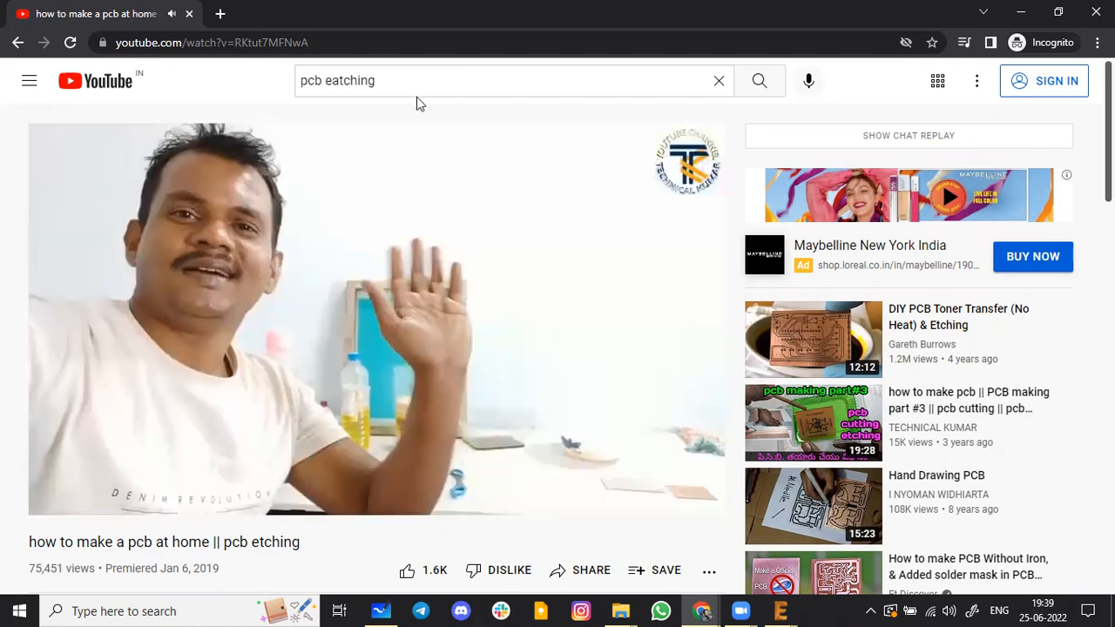
# Search YouTube for "pcb hand drilling" and open the video "Handheld mini PCB Drill machine - 0.3mm to 3mm bit", skipping its ad
pyautogui.click(416, 94)
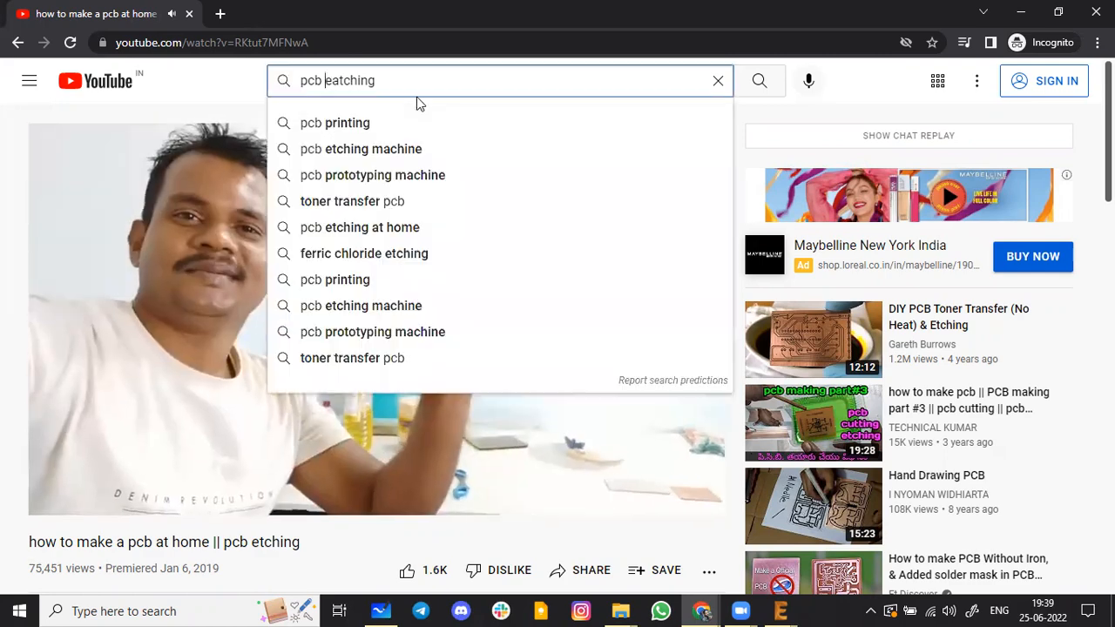
pyautogui.hotkey('ctrl', 'BackSpace')
pyautogui.write('hand drilling')
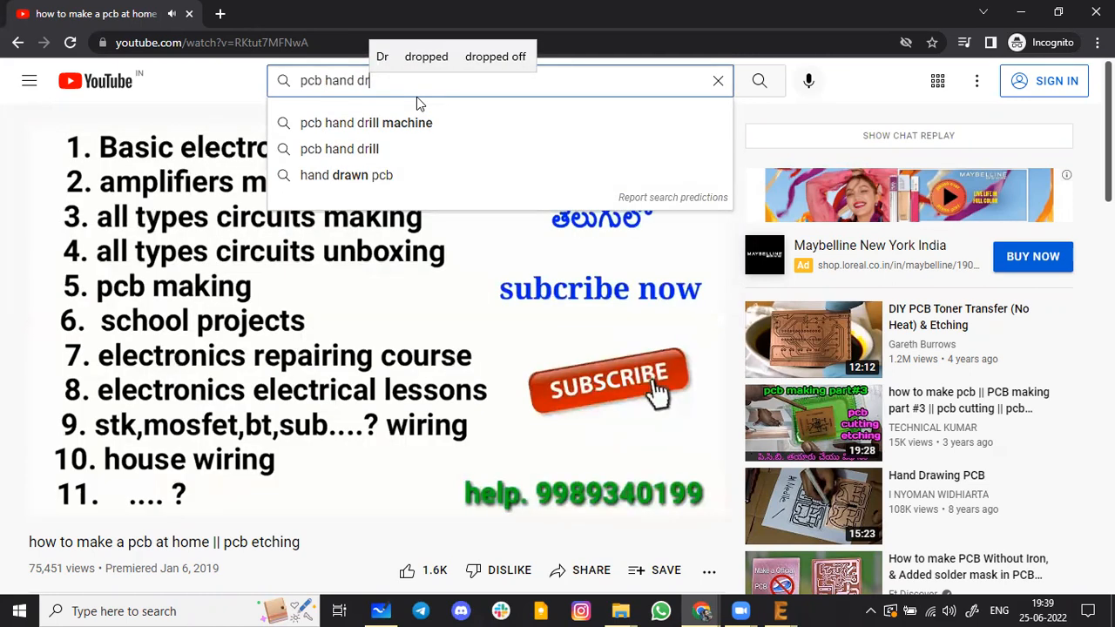
pyautogui.press('Return')
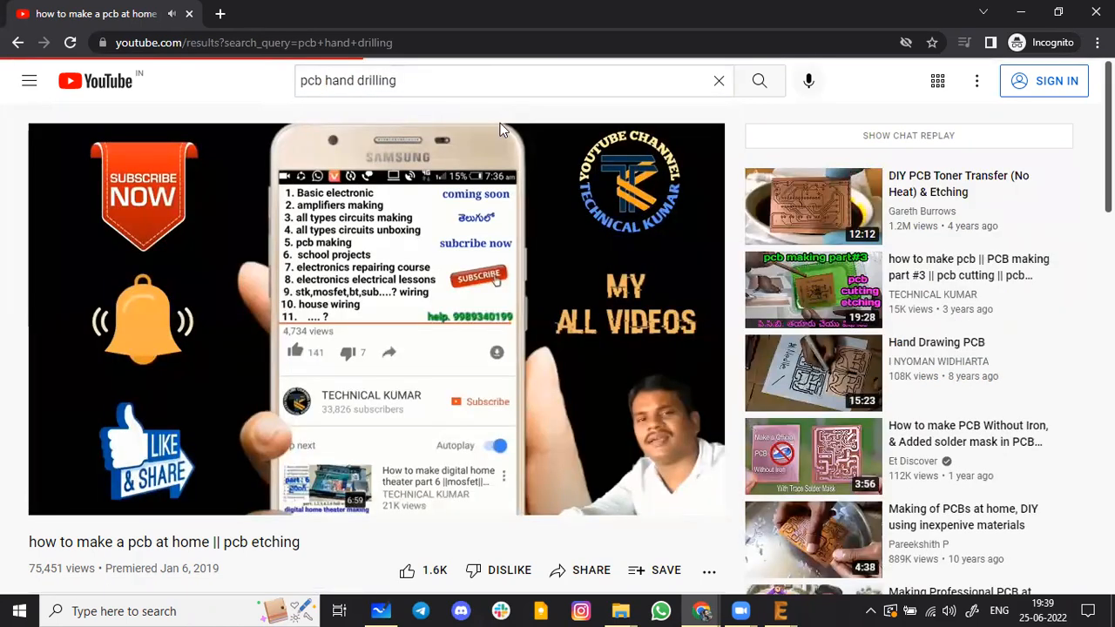
pyautogui.click(567, 340)
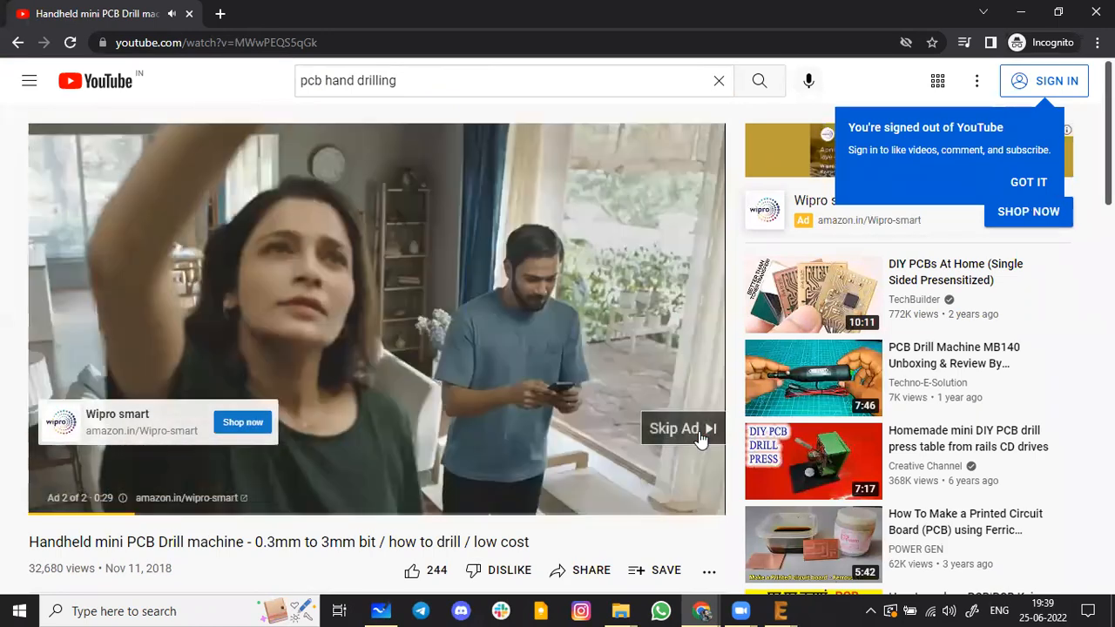
pyautogui.click(699, 431)
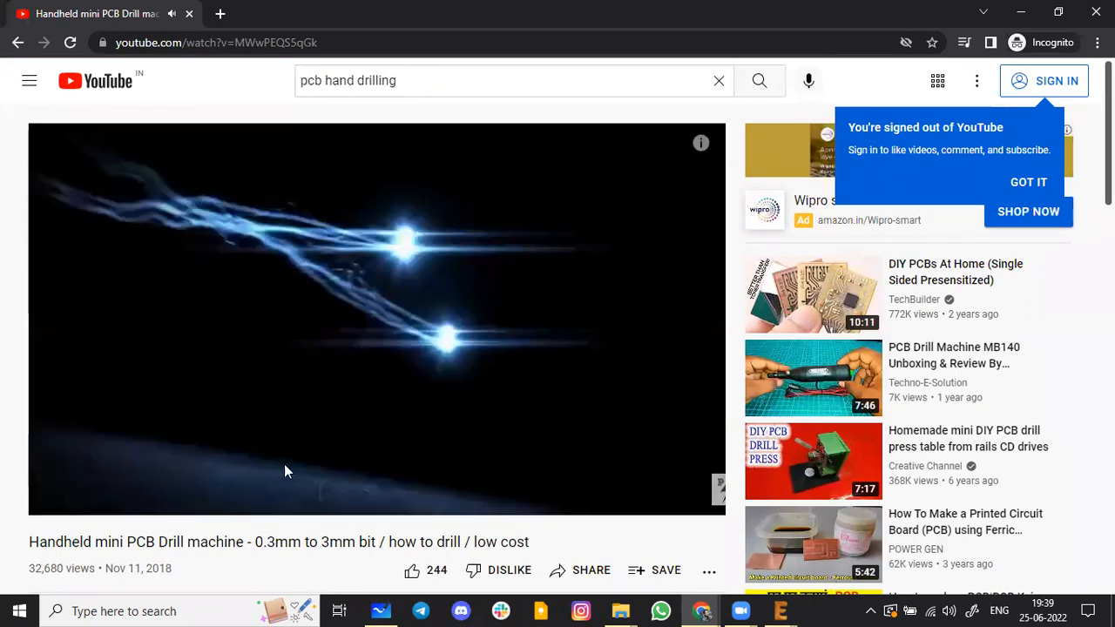
# Skip past the drill video's intro and pause at 0:57, where the drill bit is mounted in the chuck
pyautogui.click(72, 478)
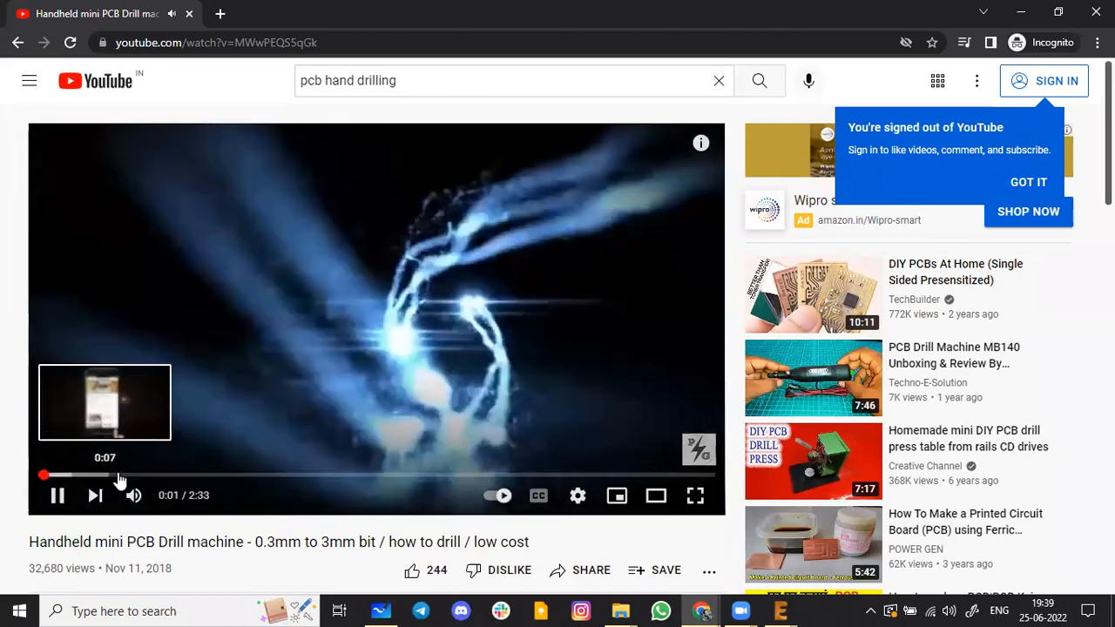
pyautogui.click(126, 478)
pyautogui.click(170, 477)
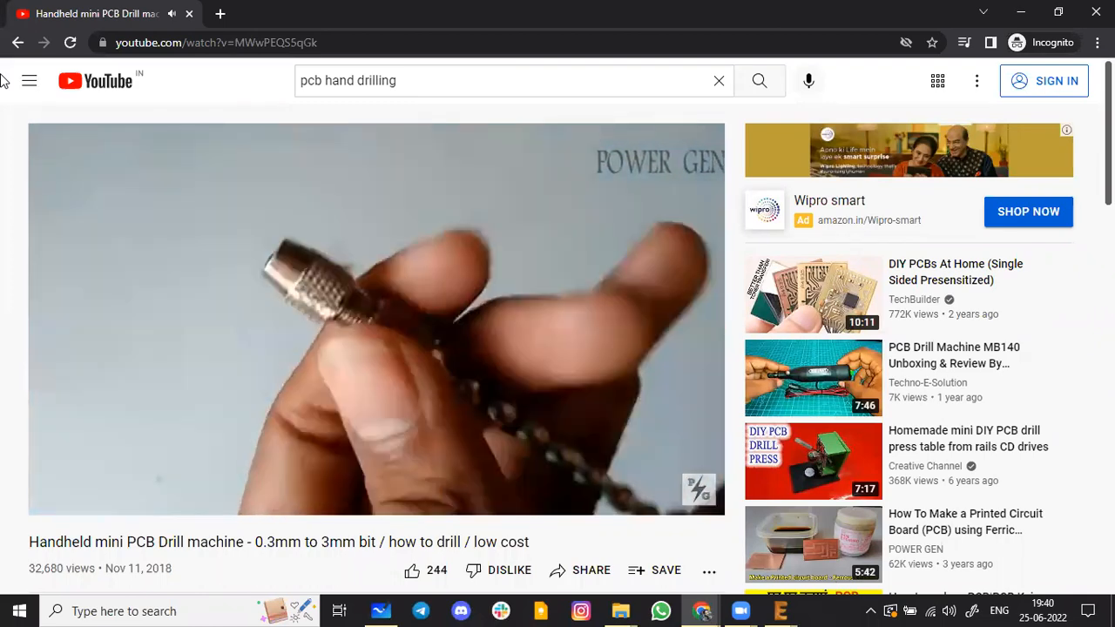
pyautogui.press('Right')
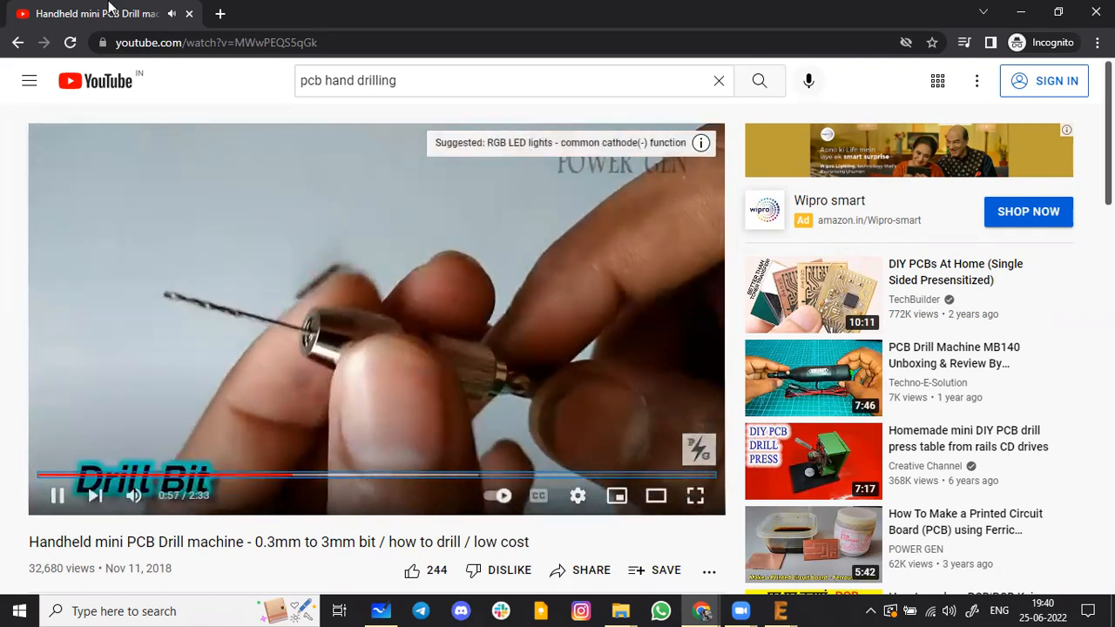
pyautogui.press('space')
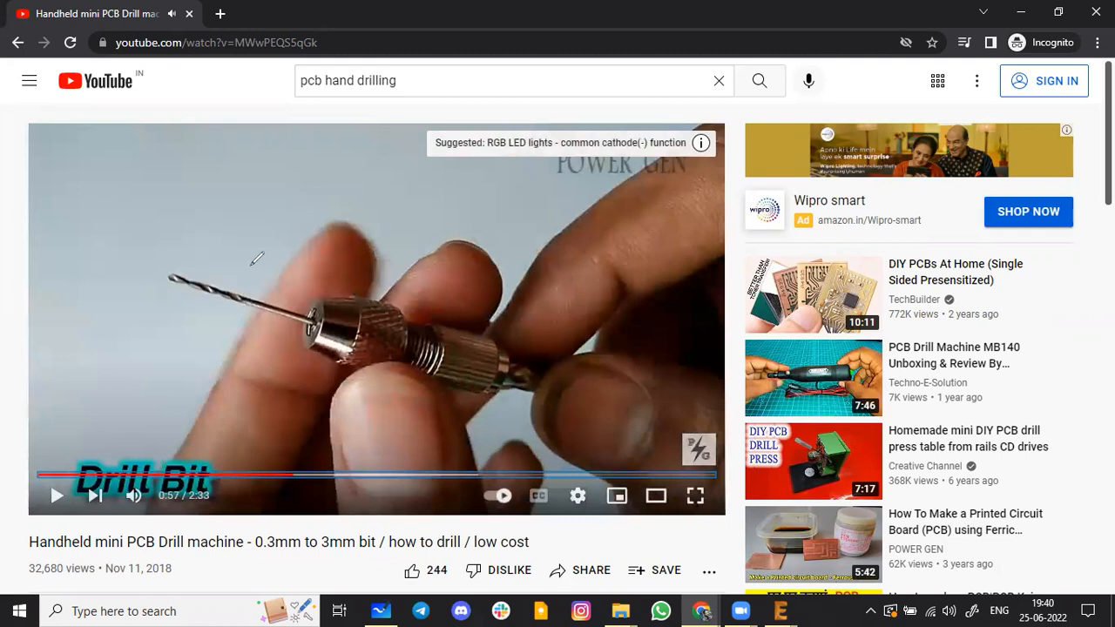
# Mark the drill bit with the annotation pen, play on to 1:07, pause, and mark the bit near the chuck
pyautogui.moveTo(244, 283); pyautogui.dragTo(239, 306)
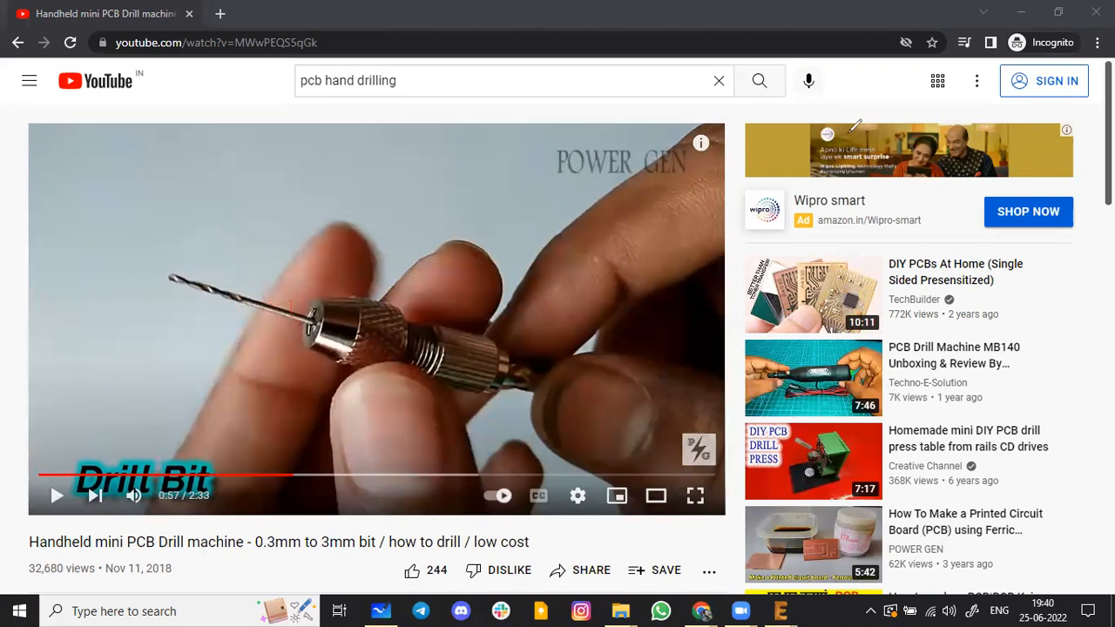
pyautogui.click(502, 267)
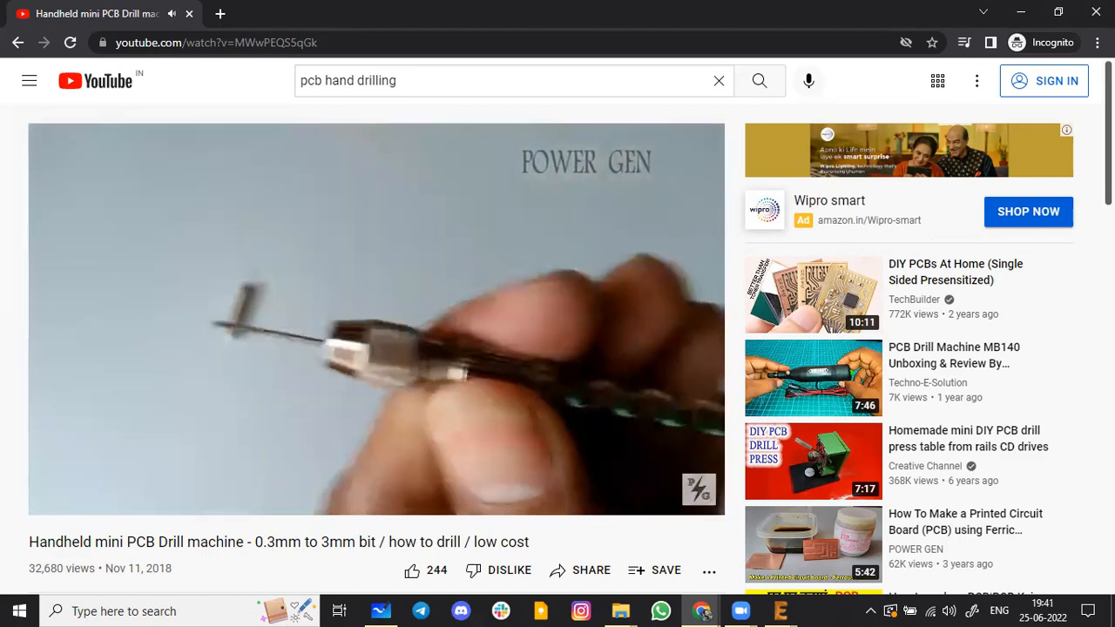
pyautogui.click(502, 268)
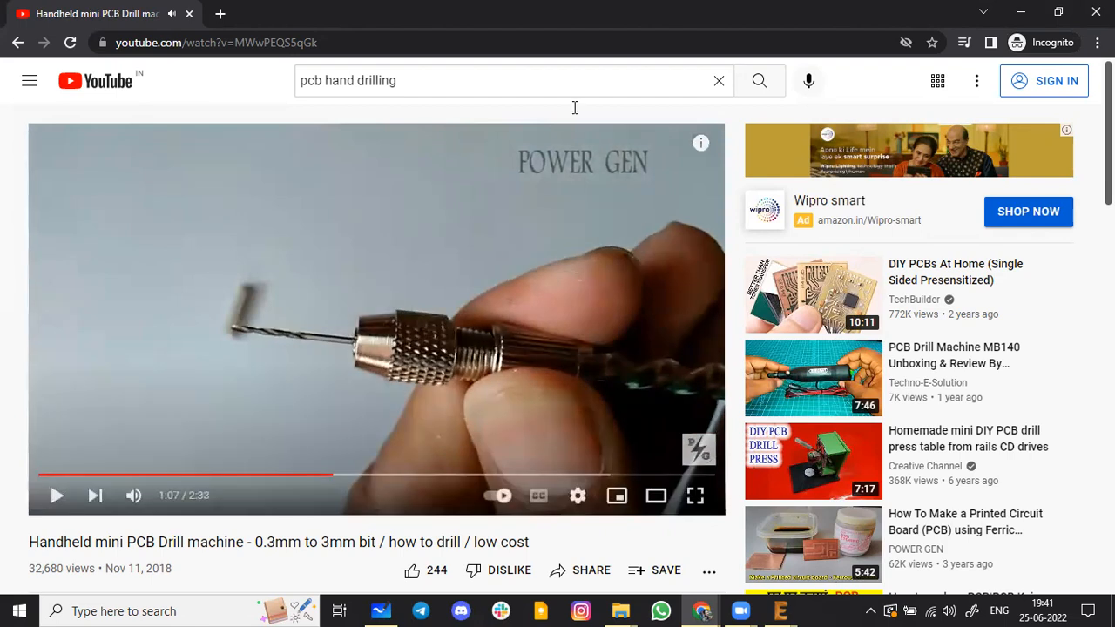
pyautogui.moveTo(310, 331); pyautogui.dragTo(356, 336)
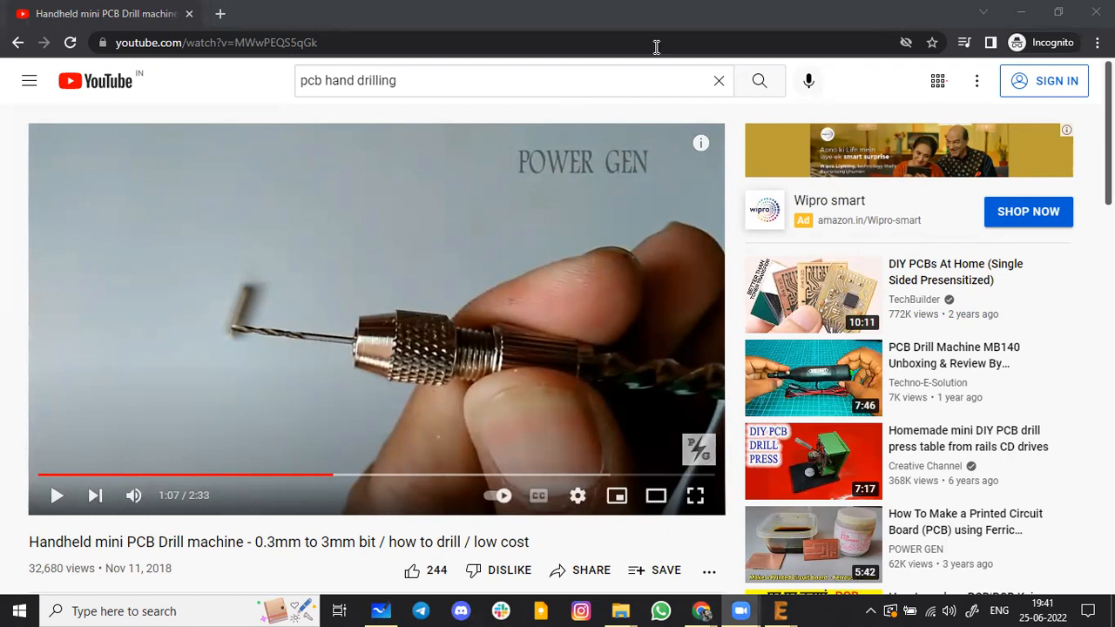
# Resume the drill video, skip forward to the board being drilled by hand, and pause at 1:23
pyautogui.press('space')
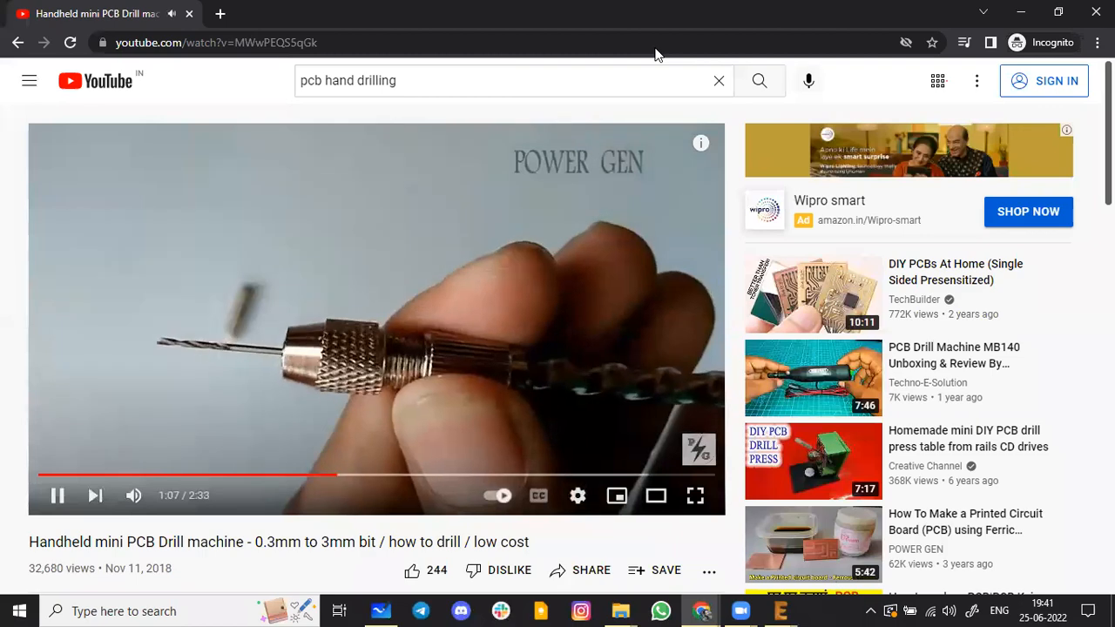
pyautogui.press('Right')
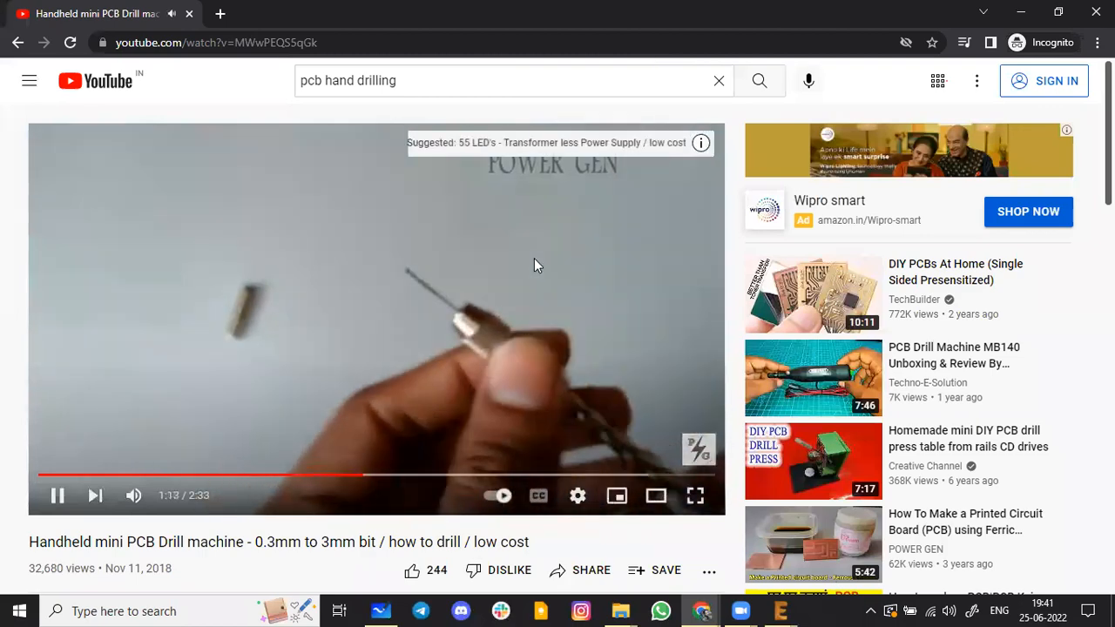
pyautogui.press('Right')
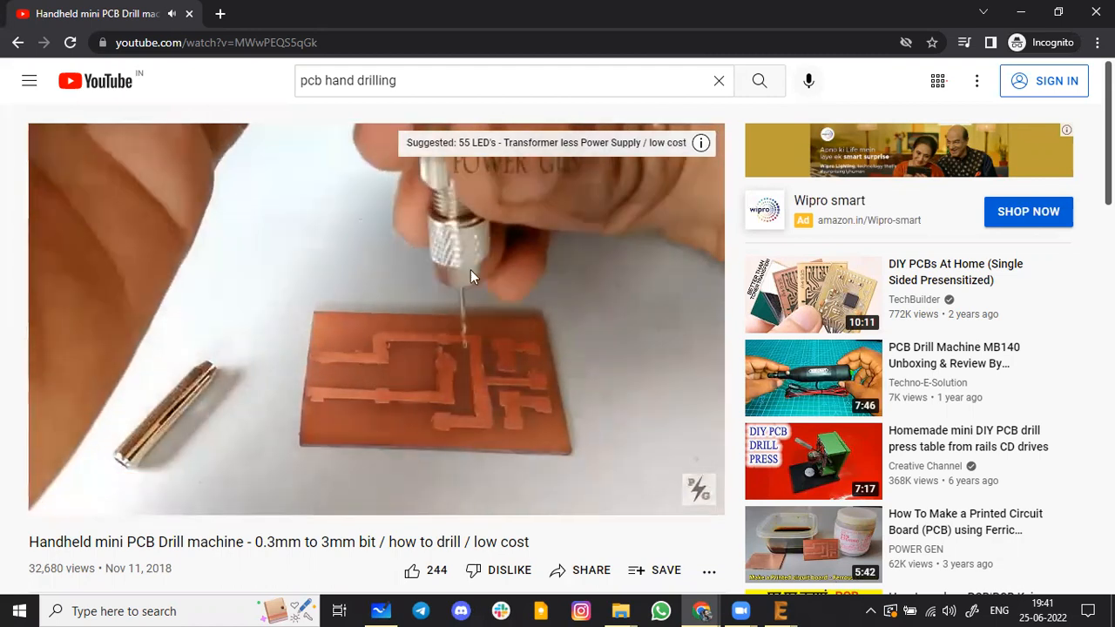
pyautogui.click(453, 384)
# Open Panel.pdf from the 555 Astable MultiVibrator folder in Acrobat Reader and zoom in closely on the pad holes, dismissing the accessibility dialog
pyautogui.press('super+7')
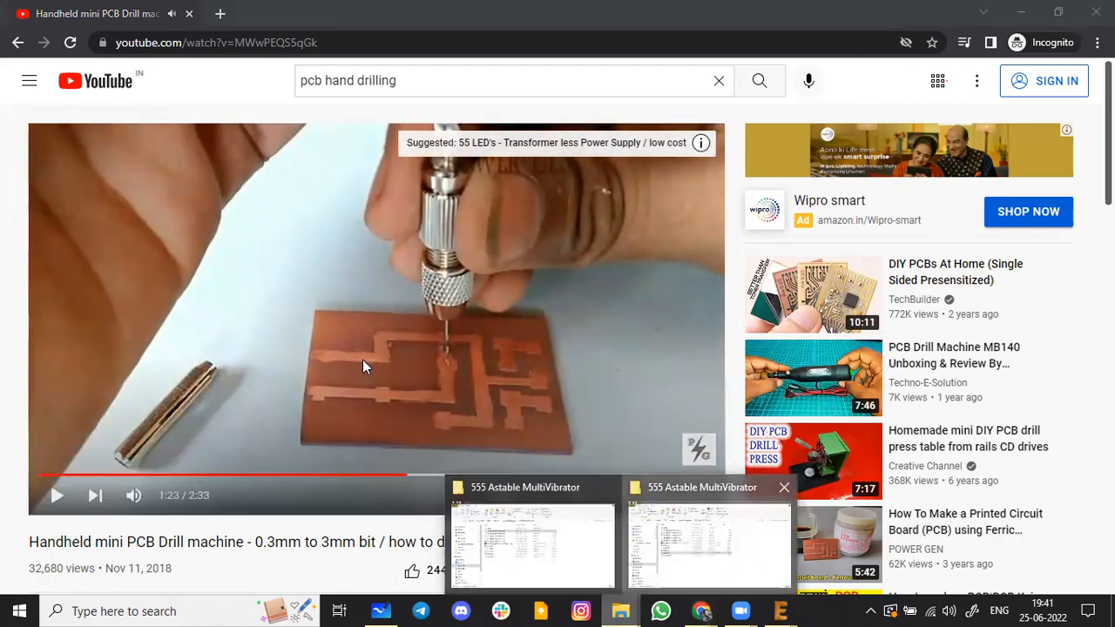
pyautogui.doubleClick(362, 357)
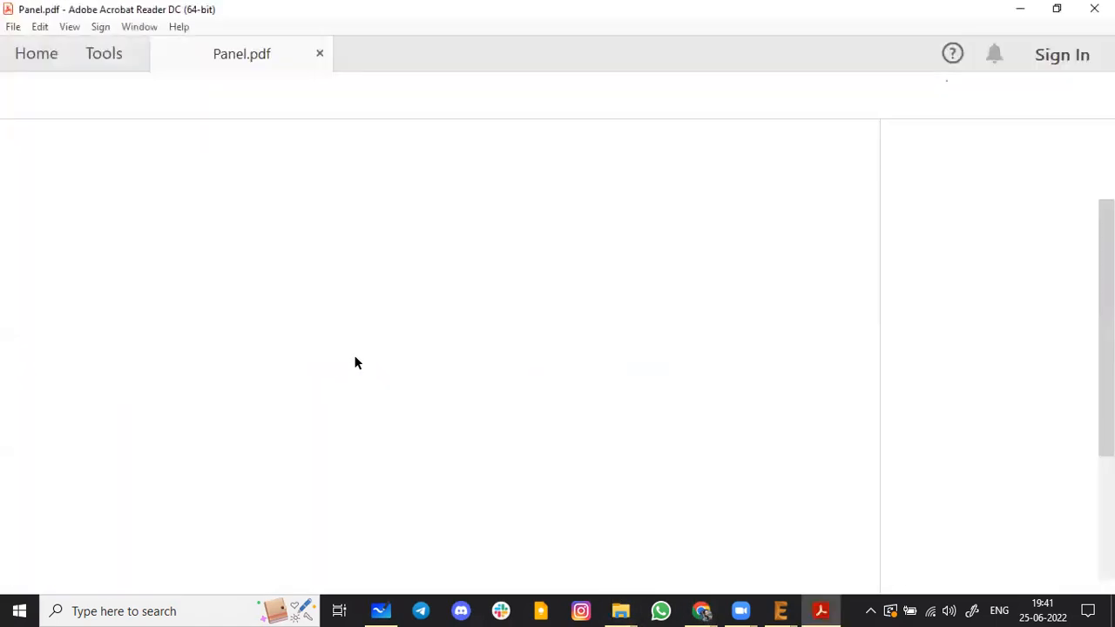
pyautogui.keyDown('ctrl'); pyautogui.scroll(3, 369, 315); pyautogui.keyUp('ctrl')
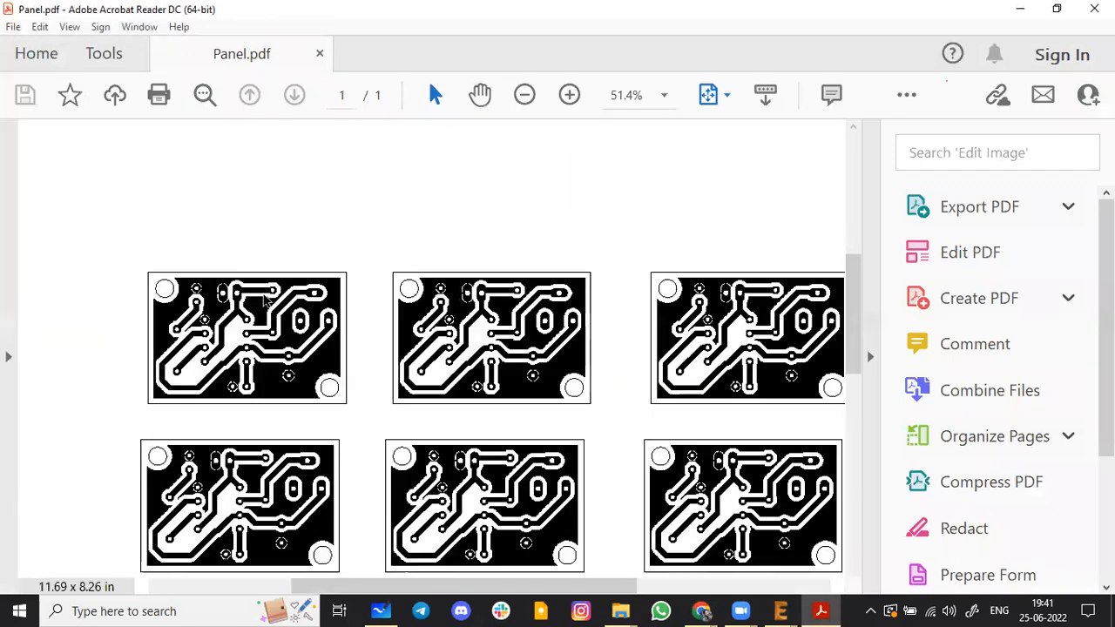
pyautogui.keyDown('ctrl'); pyautogui.scroll(3, 131, 253); pyautogui.keyUp('ctrl')
pyautogui.keyDown('ctrl'); pyautogui.scroll(3, 130, 245); pyautogui.keyUp('ctrl')
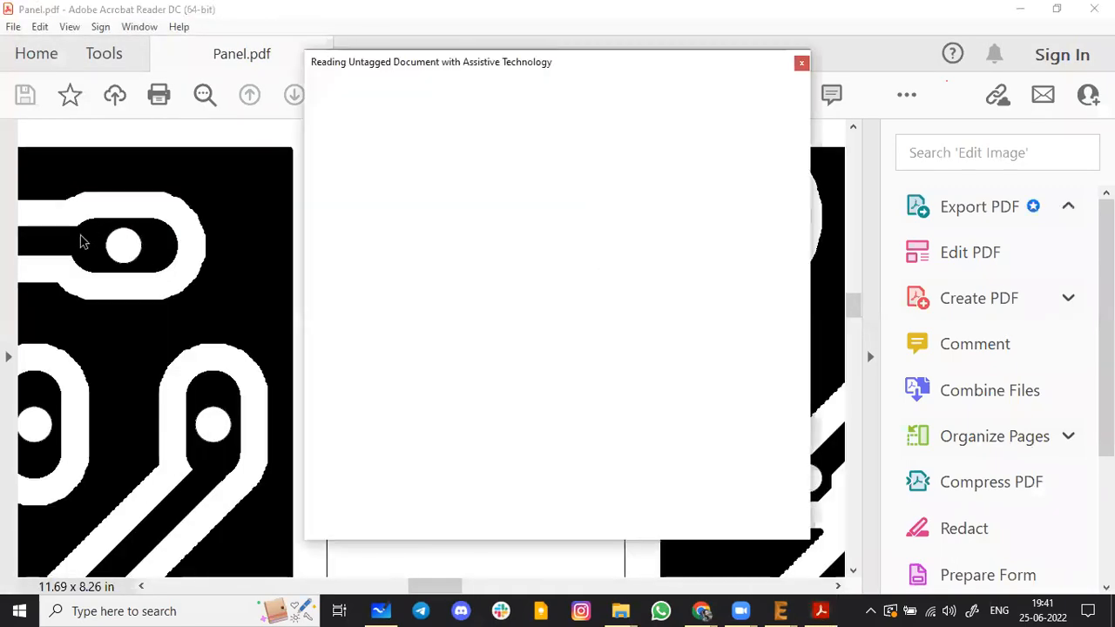
pyautogui.click(802, 62)
# Return to the drill video in Chrome and skip through the remaining drilling to the drilled board at 2:17, then pause
pyautogui.hotkey('alt', 'Tab')
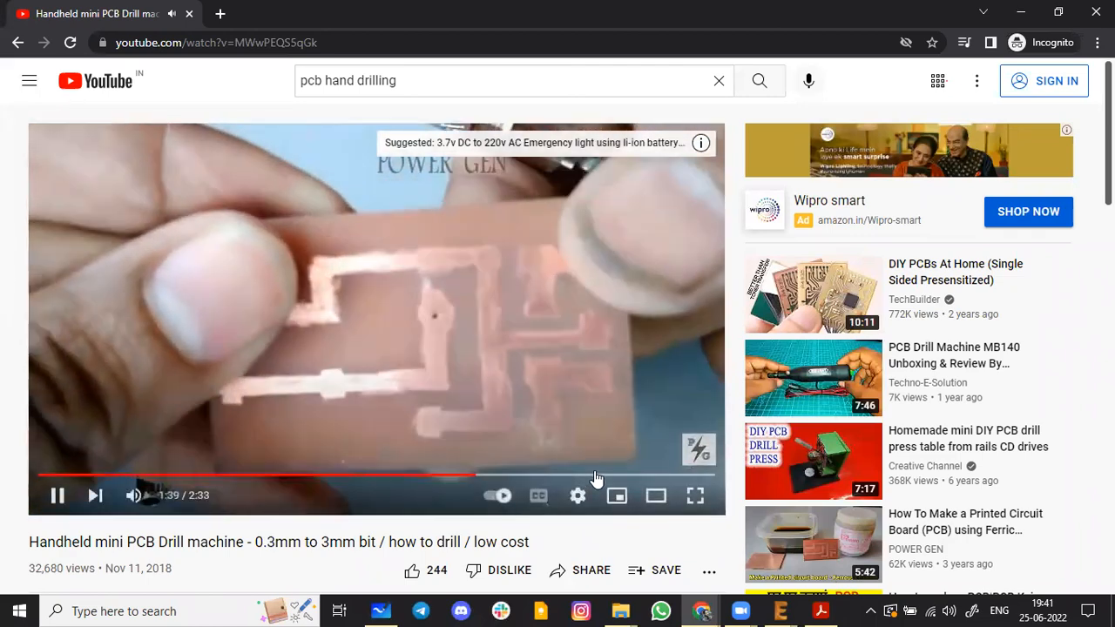
pyautogui.press('Right')
pyautogui.press('Right')
pyautogui.press('Right')
pyautogui.press('Right')
pyautogui.press('Right')
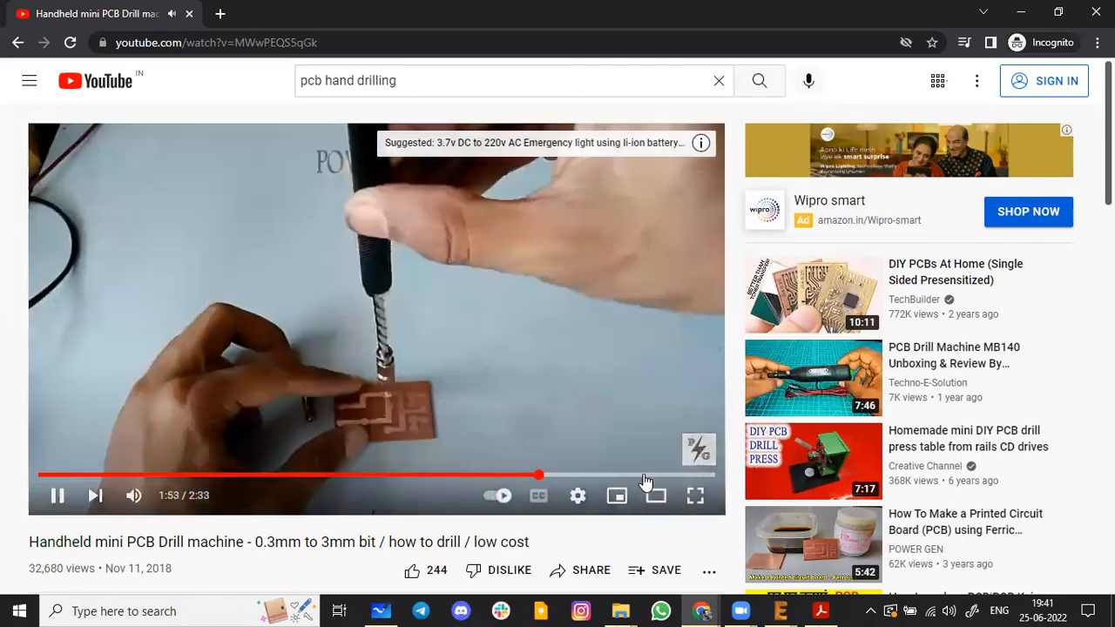
pyautogui.press('Right')
pyautogui.press('Right')
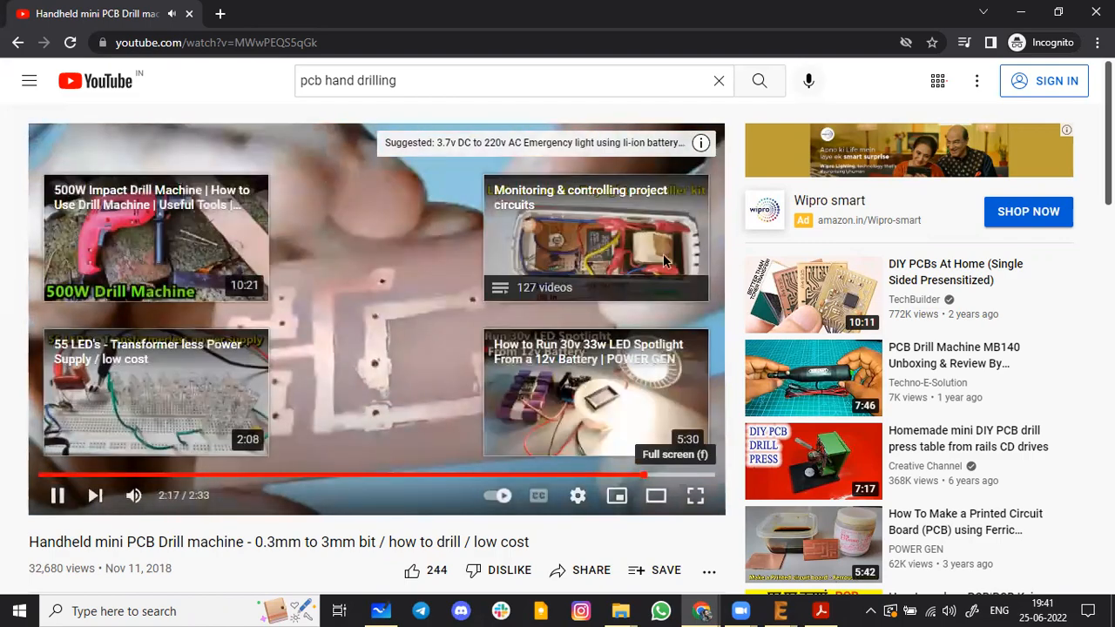
pyautogui.press('space')
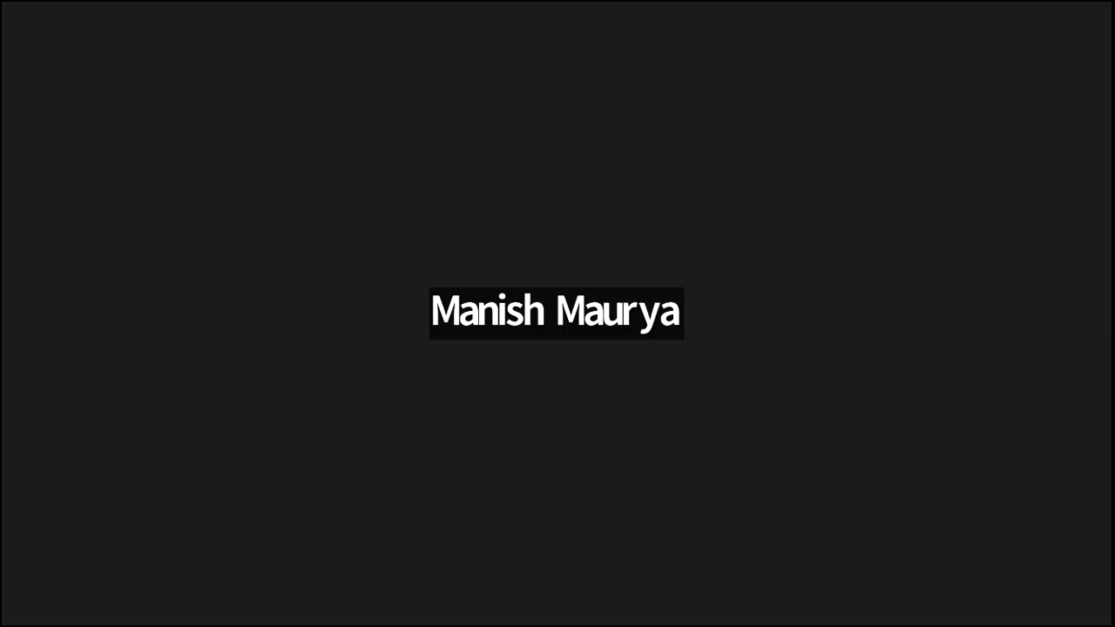